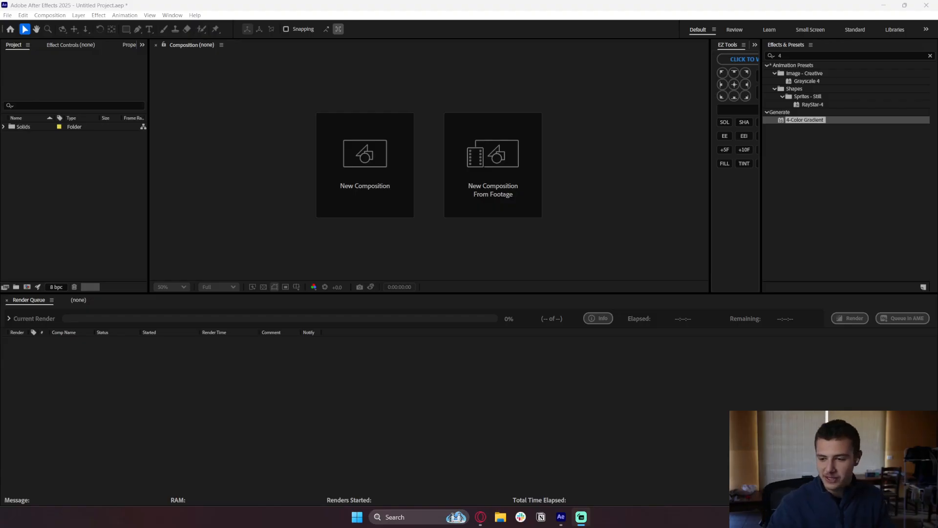
Create a new composition 1920 px wide and 1080 px high.
click(388, 161)
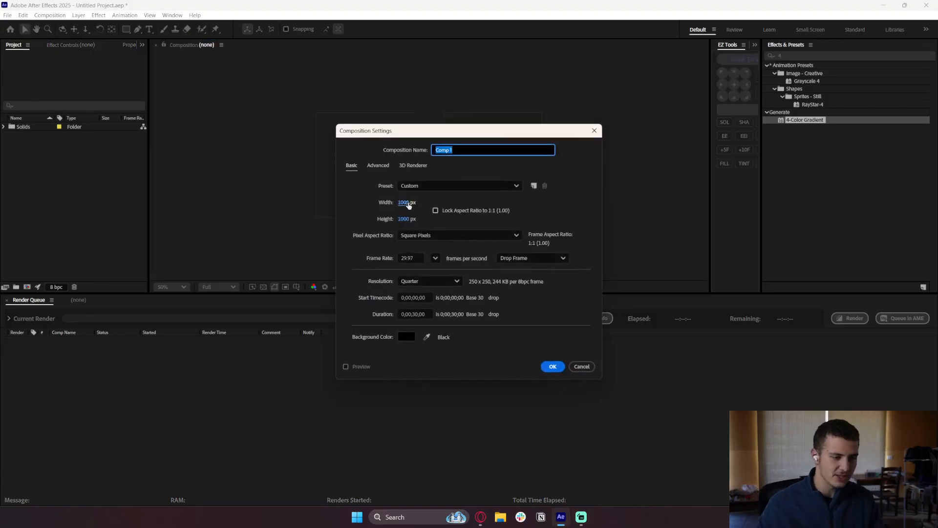
click(409, 205)
text(1920)
key(Return)
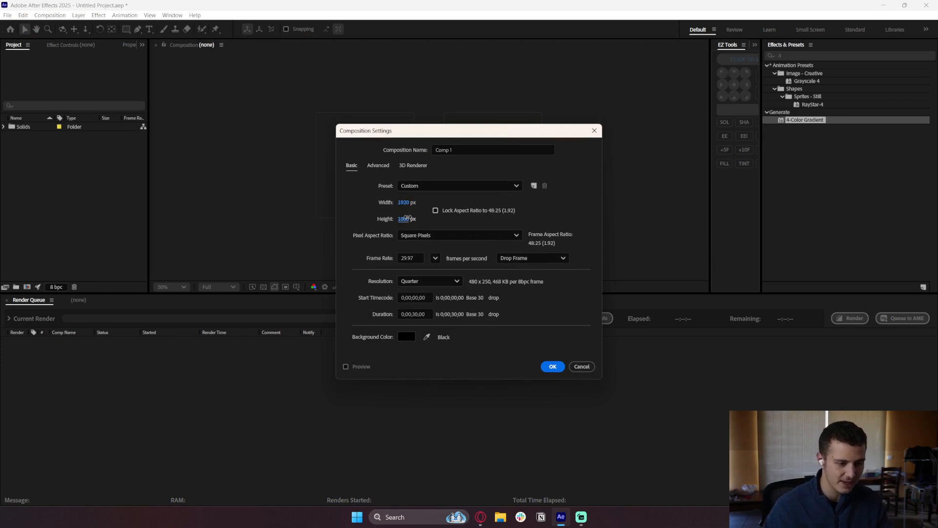
click(404, 219)
text(1080)
key(Return)
key(Return)
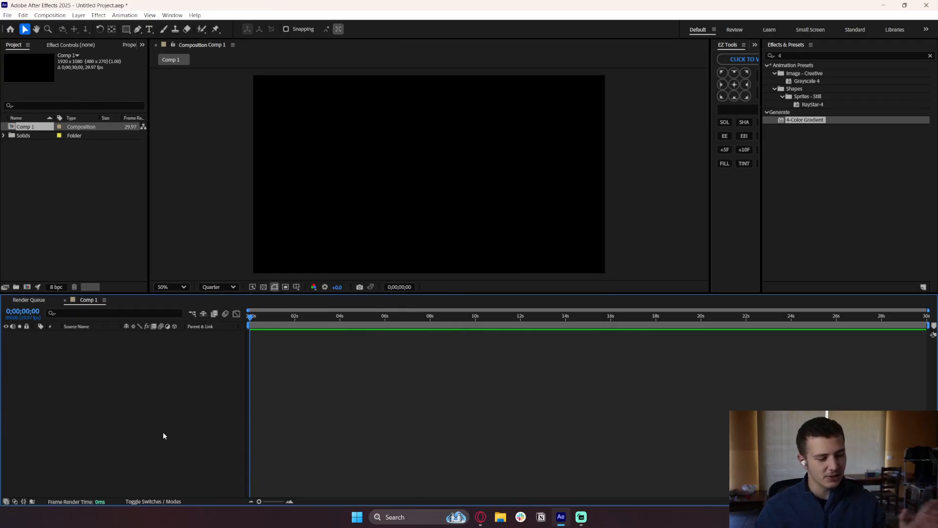
Add a black solid layer to the composition with its default settings.
right_click(125, 397)
mouse_move(124, 397)
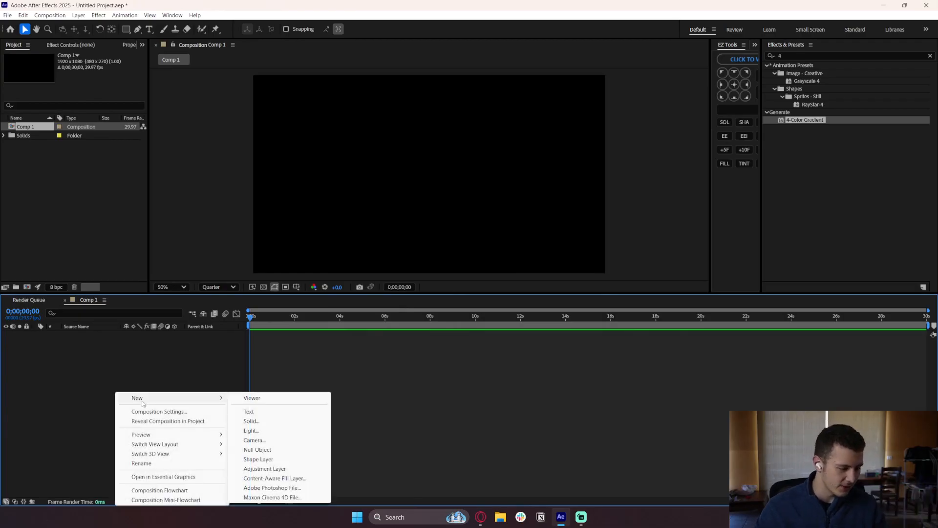
click(256, 421)
click(529, 347)
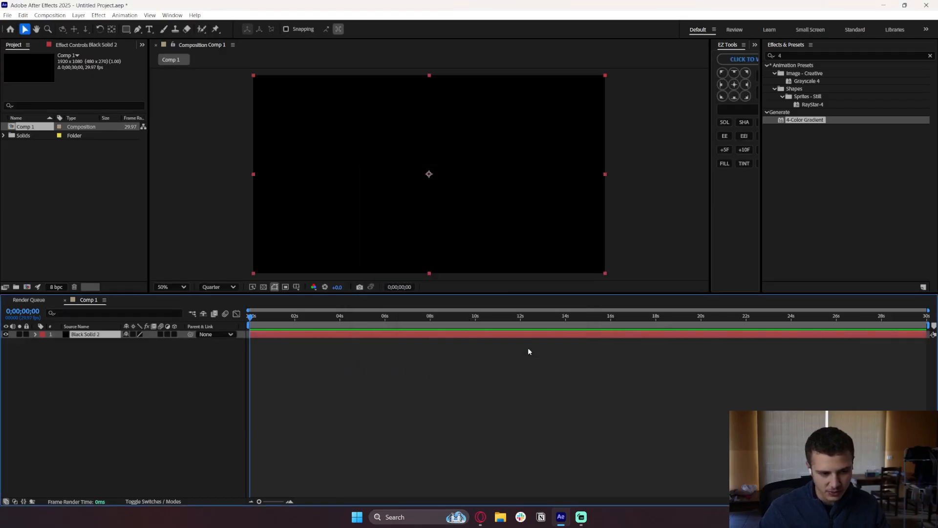
Find the 4-Color Gradient effect and apply it to the black solid.
double_click(815, 120)
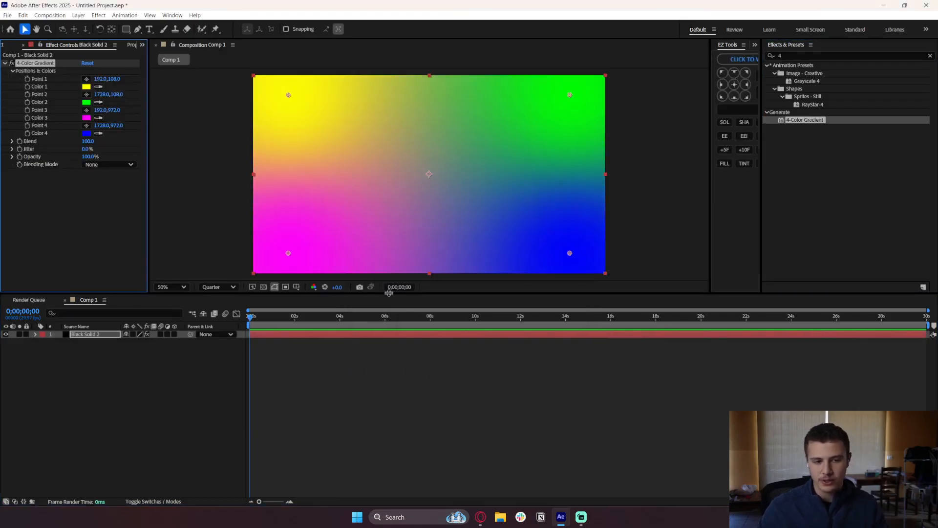
key(Delete)
drag(788, 56, 753, 50)
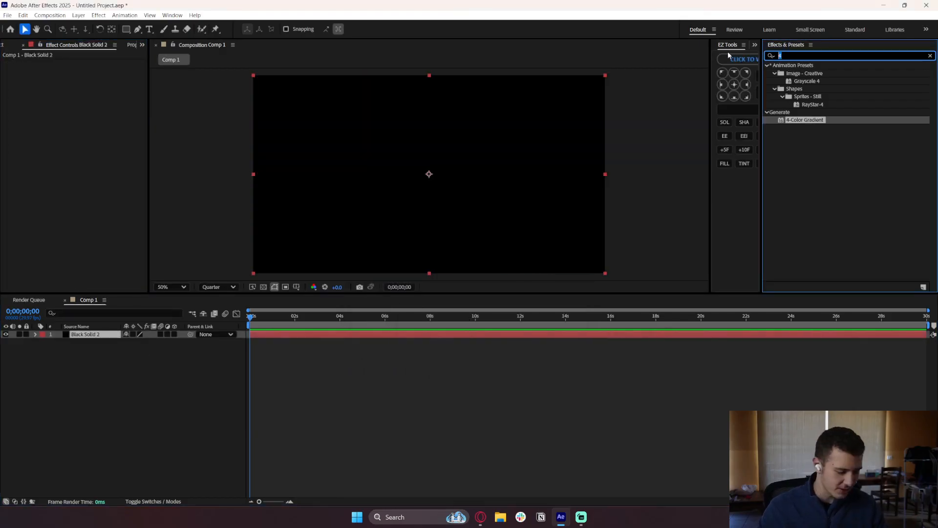
text(4)
double_click(805, 120)
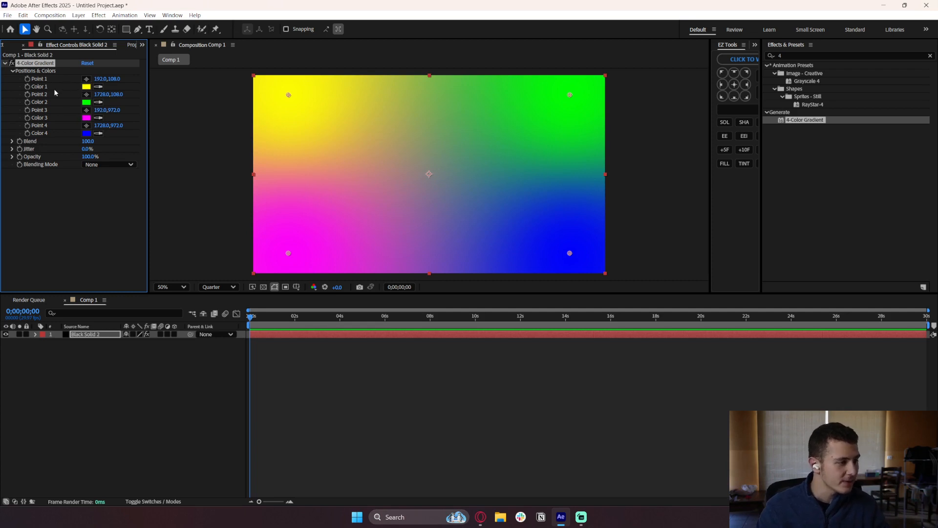
Set the gradient's Color 2 to dark grey 3C3C3C and Color 3 to a darker grey.
click(86, 103)
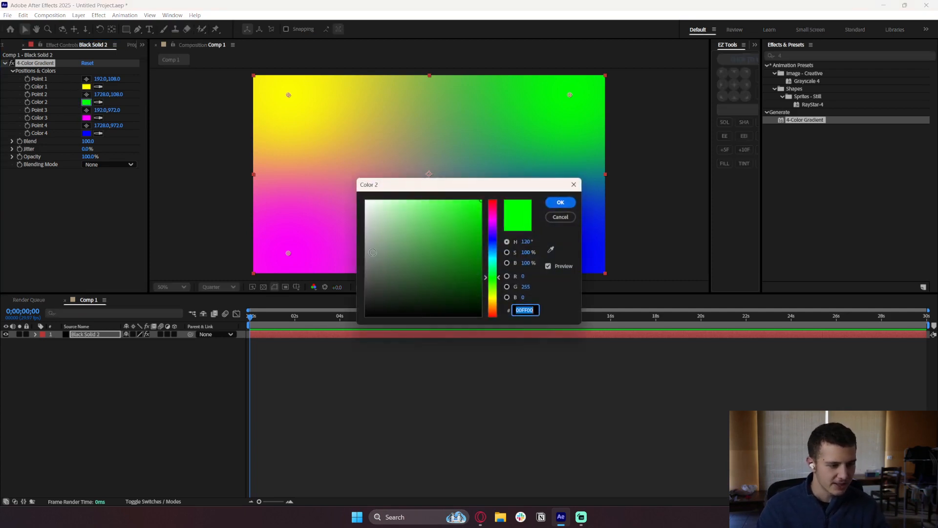
drag(372, 274, 365, 289)
click(561, 202)
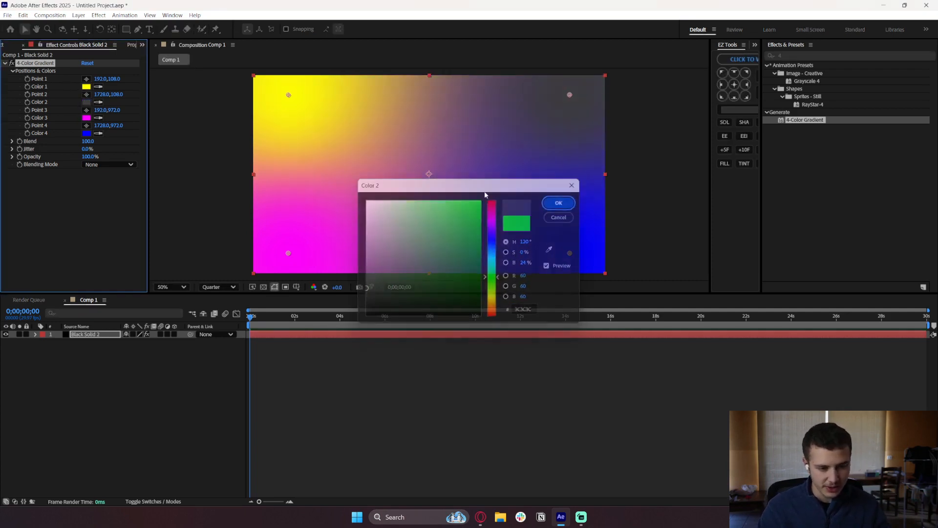
click(86, 118)
click(371, 298)
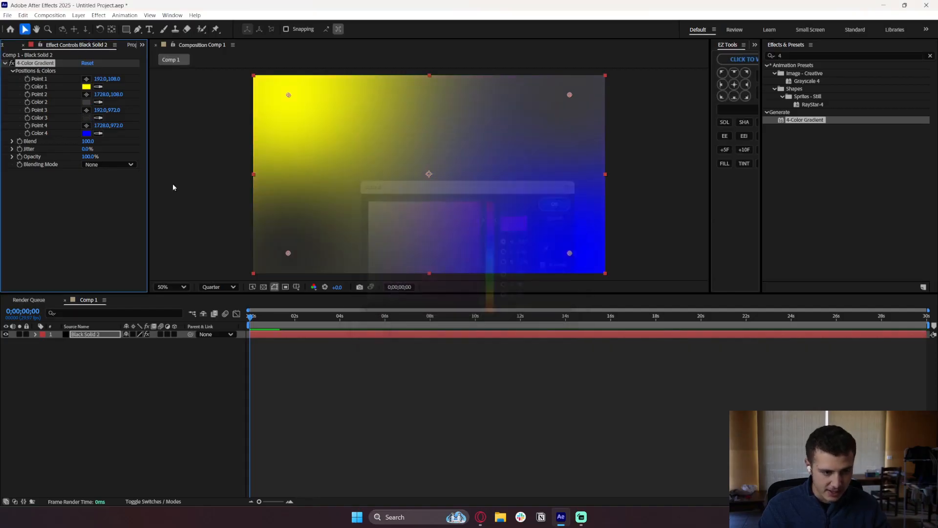
click(560, 202)
Set the gradient's Color 4 to near-black 141414.
click(86, 133)
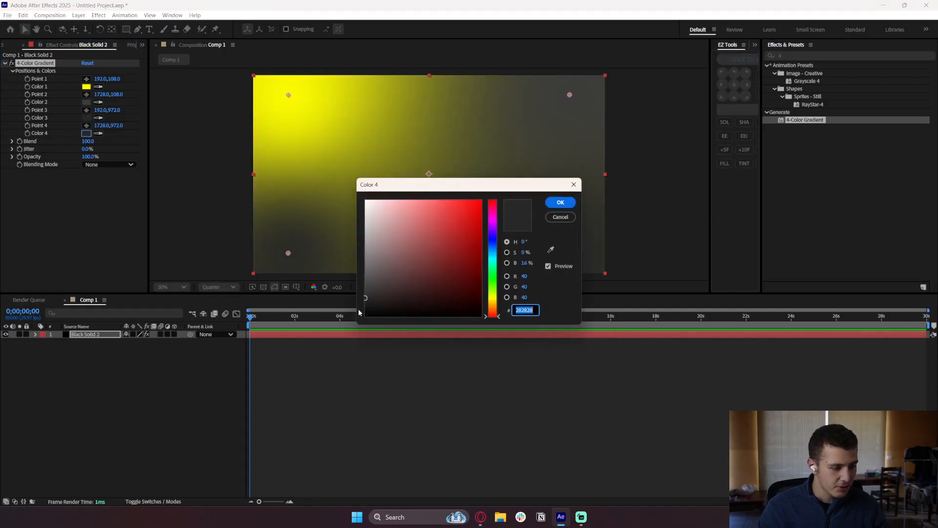
click(365, 307)
click(558, 203)
click(418, 417)
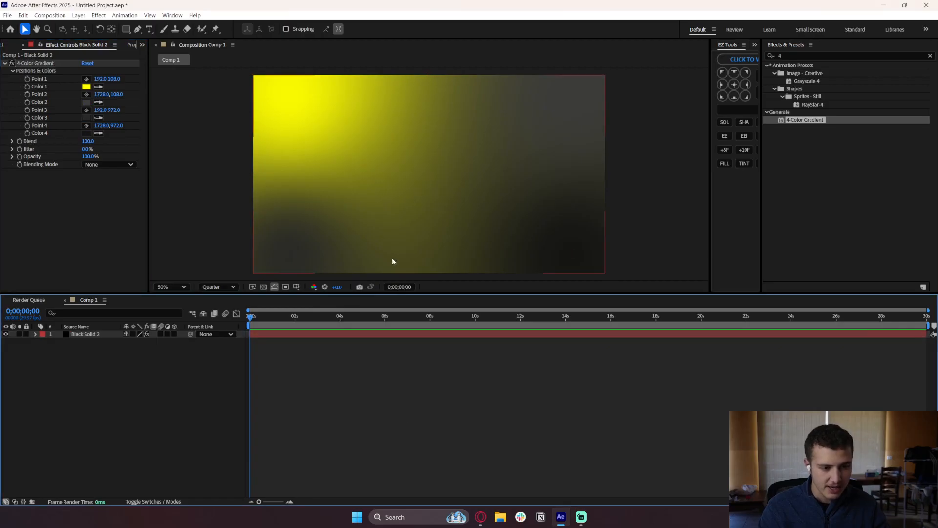
Sample the dark lower-right area of the gradient for Color 1 and shift it to a dark yellowish brown.
click(98, 87)
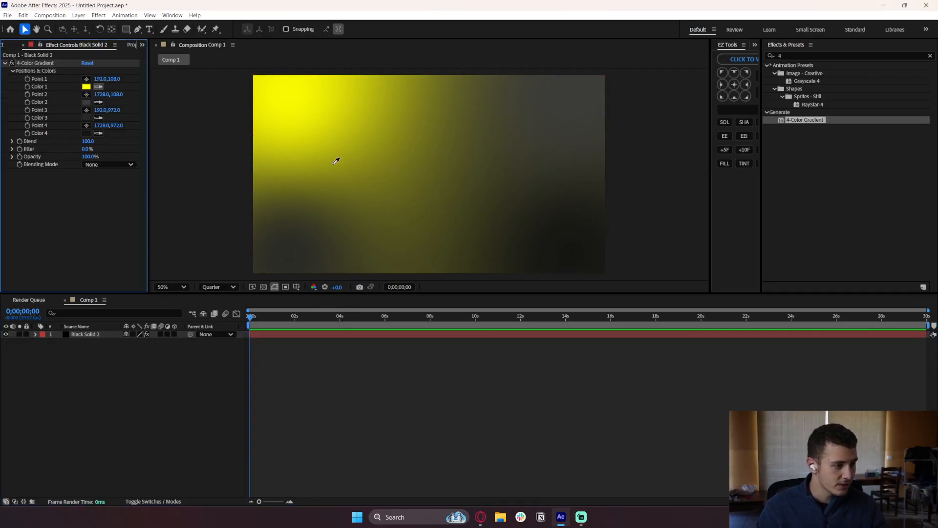
click(581, 253)
click(87, 87)
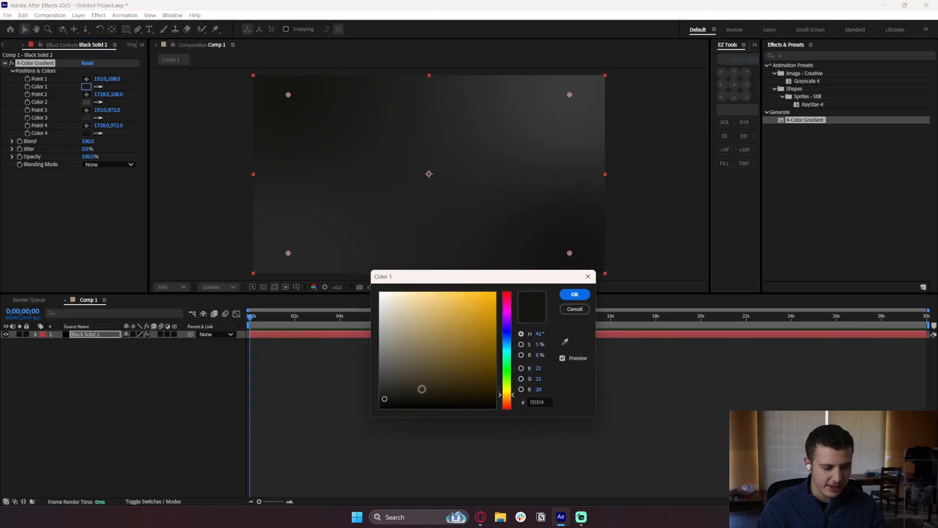
mouse_move(422, 388)
mouse_down()
mouse_move(444, 381)
mouse_move(428, 363)
mouse_move(427, 377)
mouse_up()
click(574, 295)
click(166, 103)
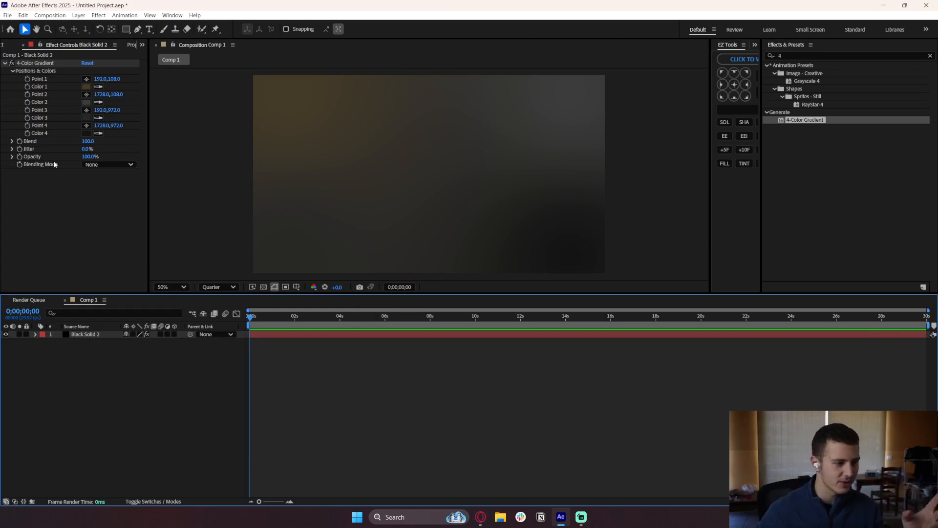
Set the gradient's Color 4 to the very dark brown 1D170C.
click(85, 133)
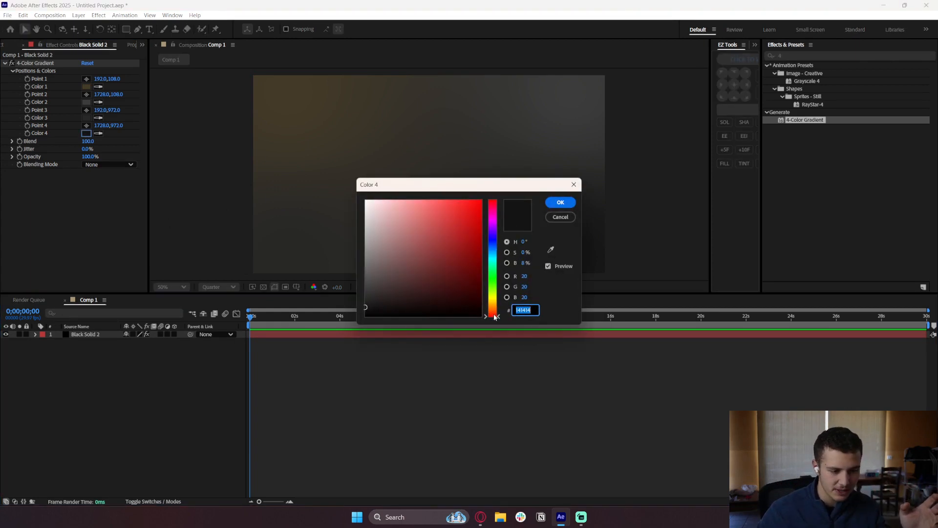
drag(491, 316, 487, 309)
click(482, 307)
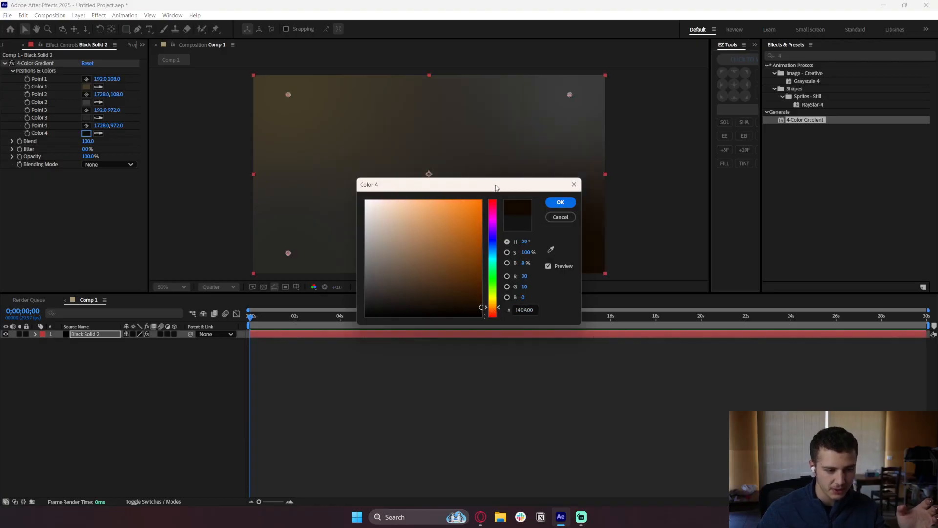
drag(464, 184, 257, 204)
mouse_move(260, 318)
mouse_down()
mouse_move(290, 324)
mouse_move(224, 322)
mouse_up()
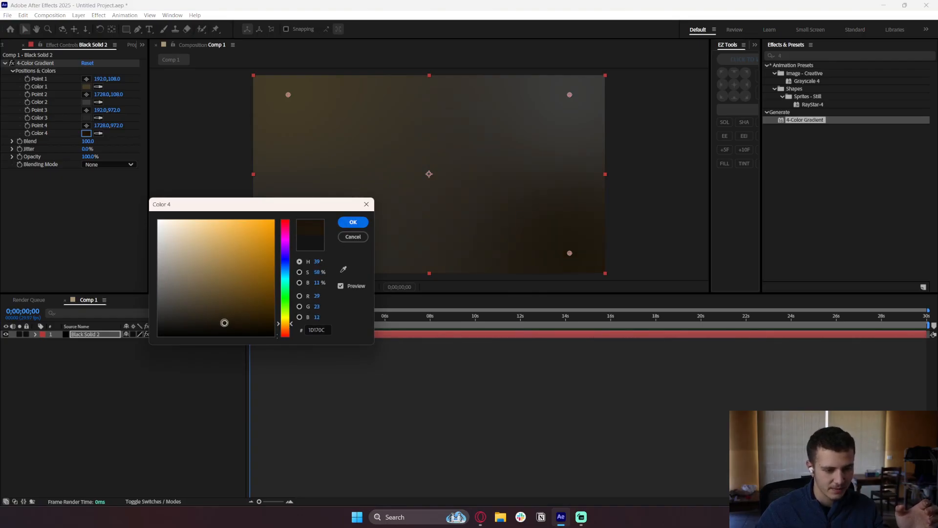
click(353, 222)
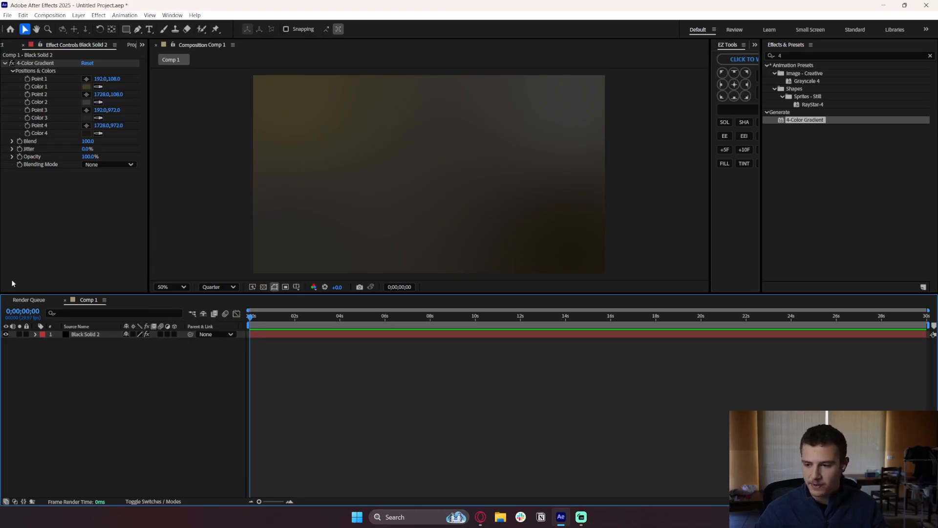
Brighten Color 4 slightly to a dark brown of about 271F10.
click(87, 133)
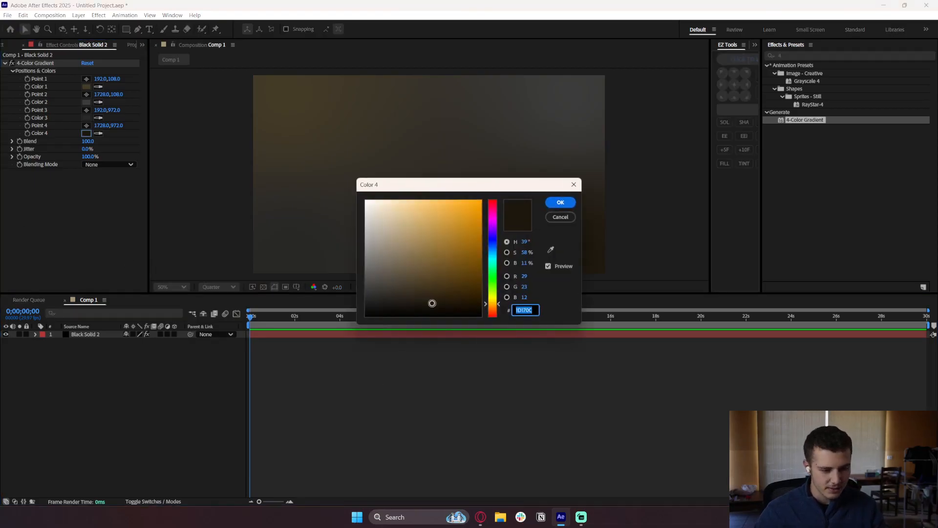
drag(432, 303, 432, 298)
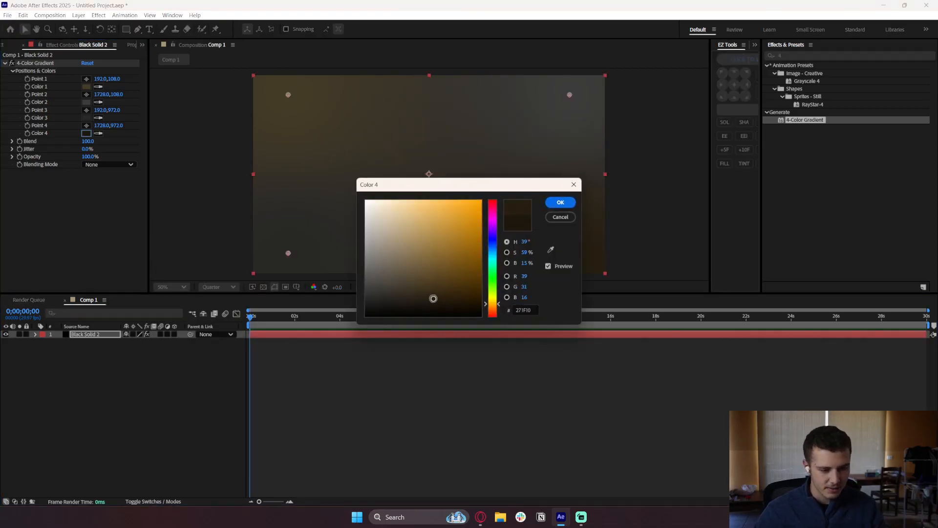
click(561, 202)
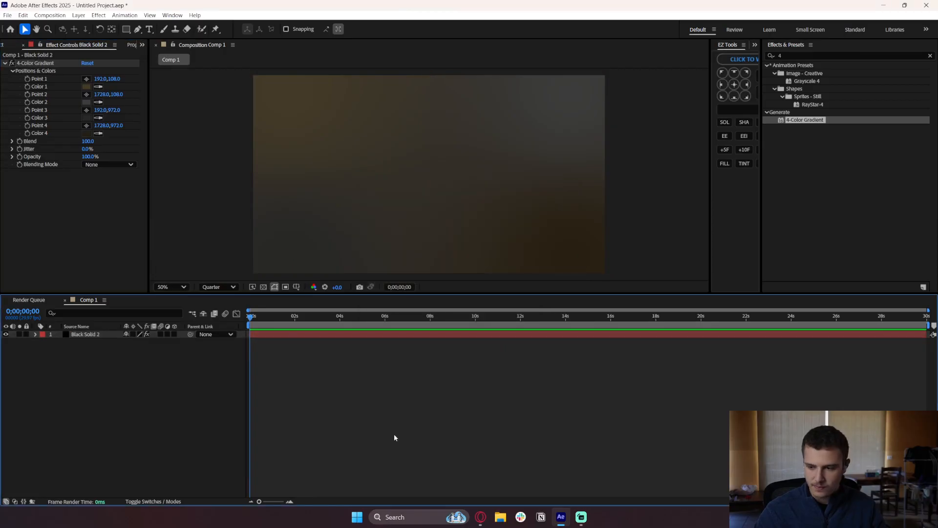
Shift Color 4 to a yellower hue of 43° and desaturate it to 2D281A.
click(86, 132)
click(492, 304)
drag(491, 302, 490, 301)
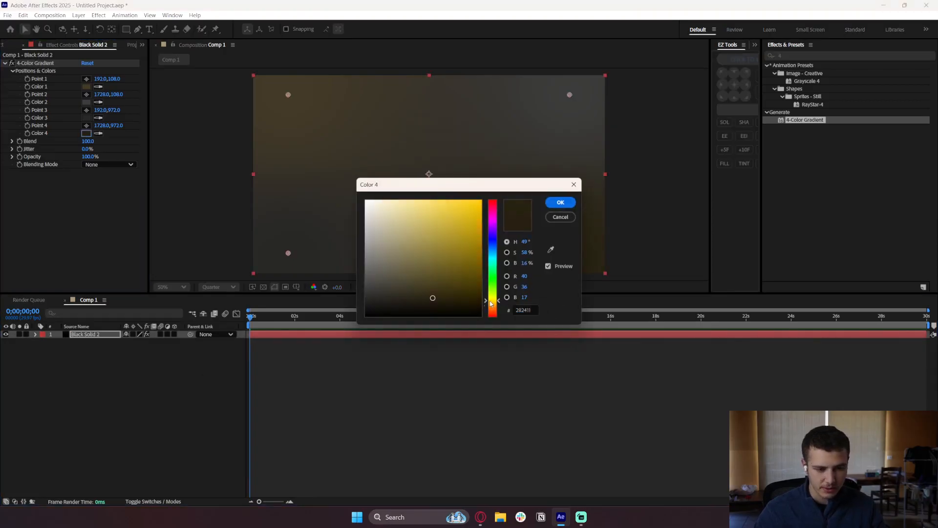
drag(490, 181, 292, 178)
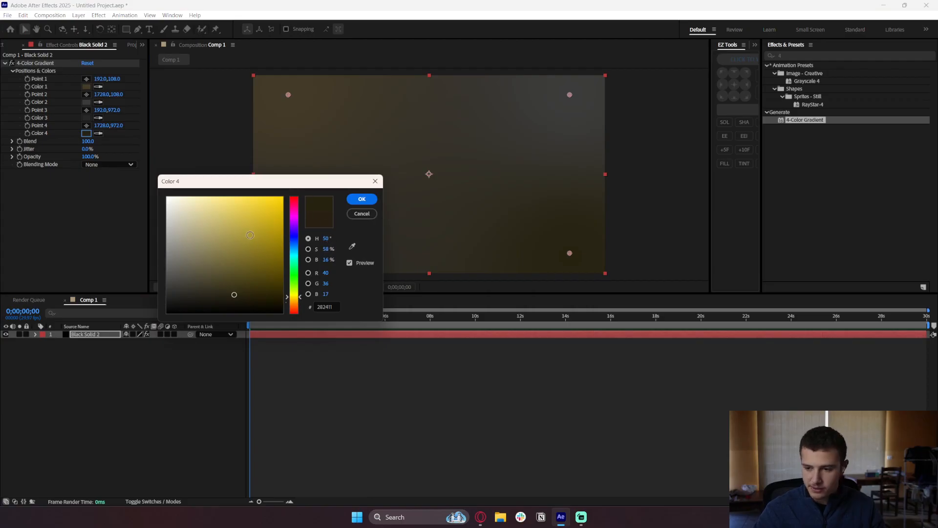
click(293, 297)
mouse_move(294, 297)
mouse_down()
mouse_move(296, 311)
mouse_move(299, 302)
mouse_up()
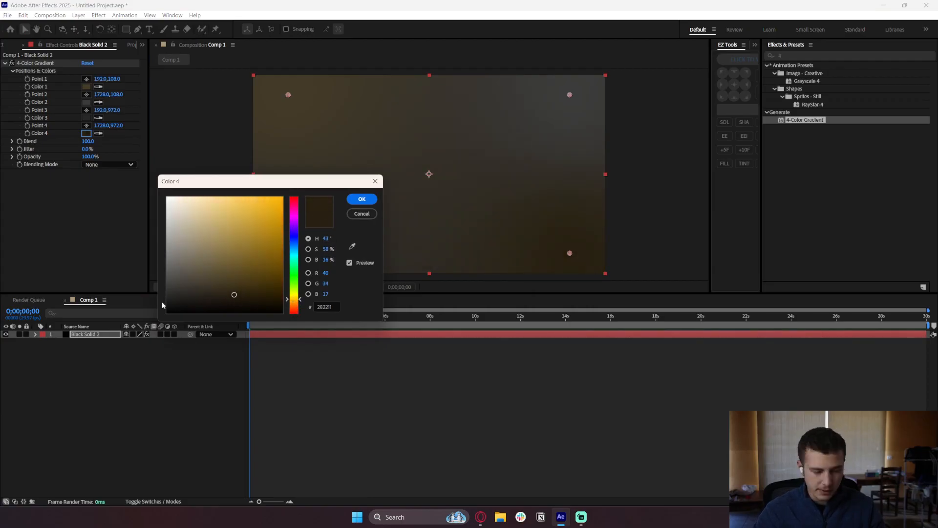
drag(218, 292, 215, 292)
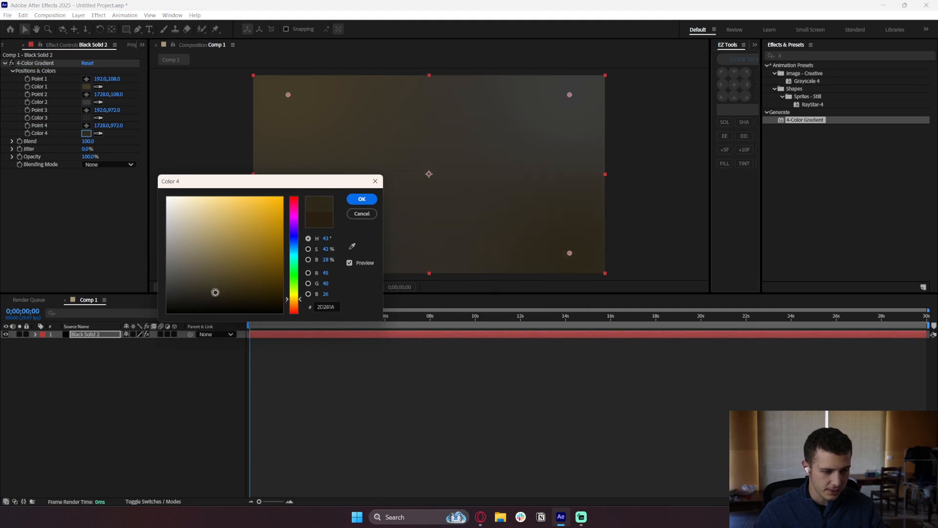
click(361, 199)
click(174, 232)
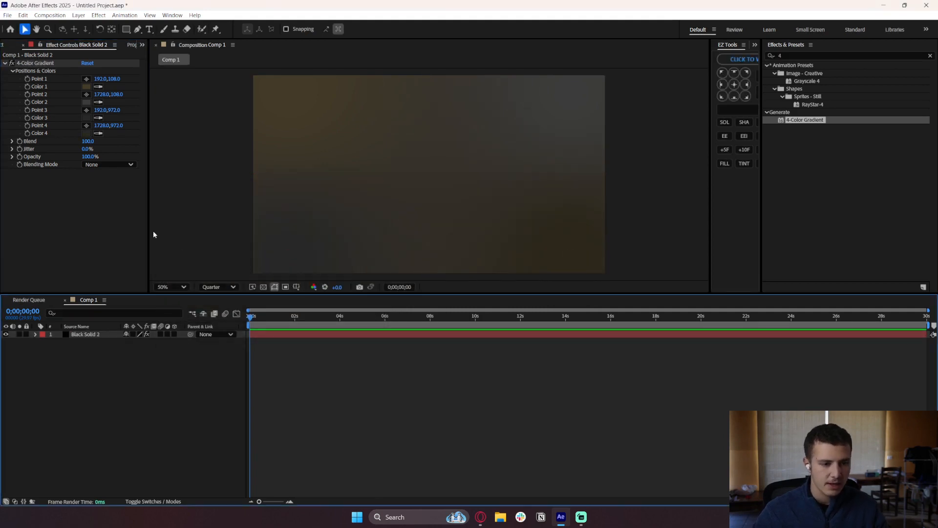
Set the gradient's Blend to 200 and darken the grey of Color 2.
click(88, 142)
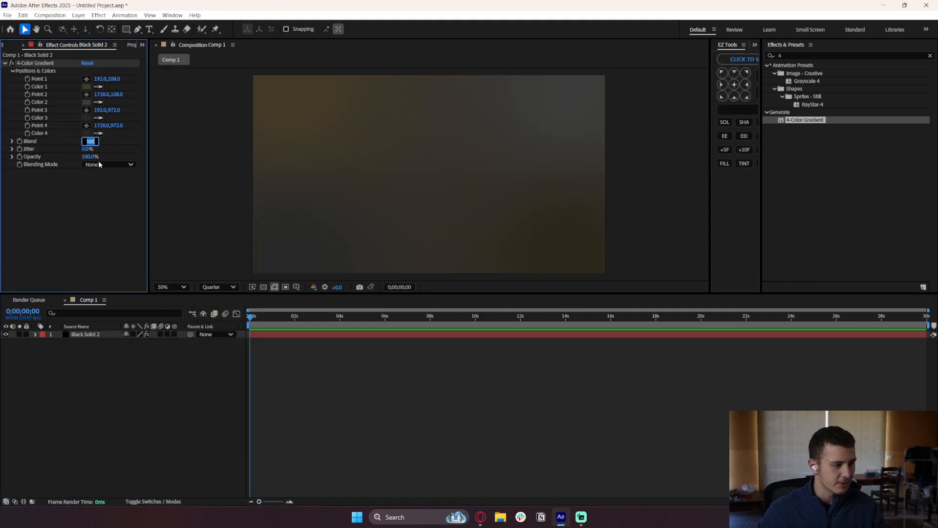
text(200)
key(Return)
click(175, 401)
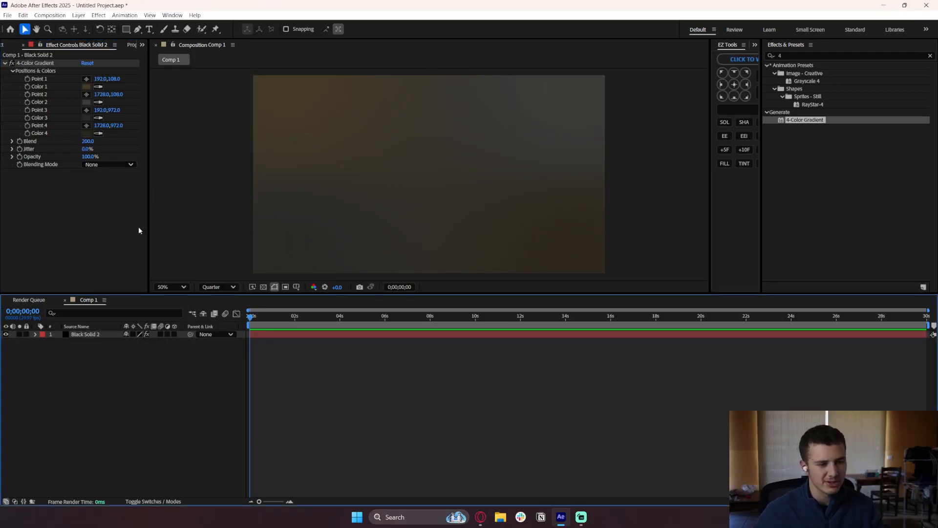
click(86, 102)
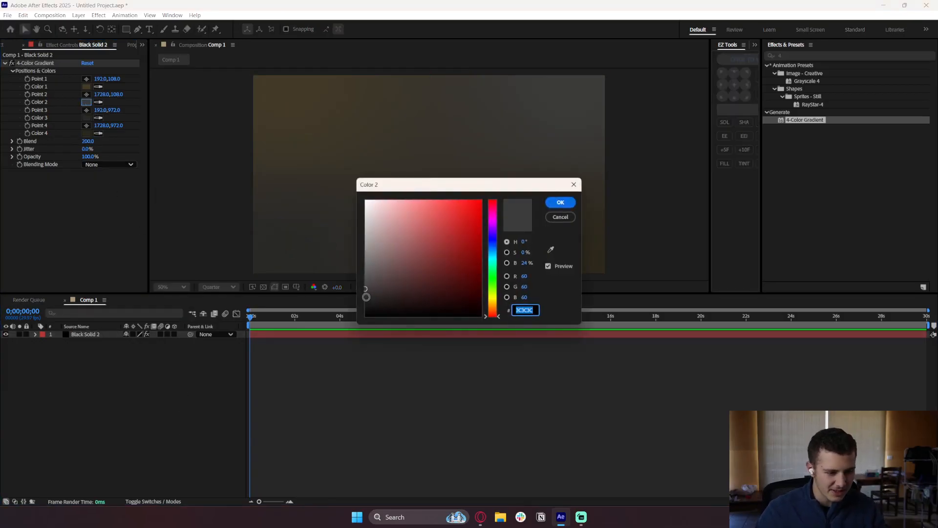
click(561, 203)
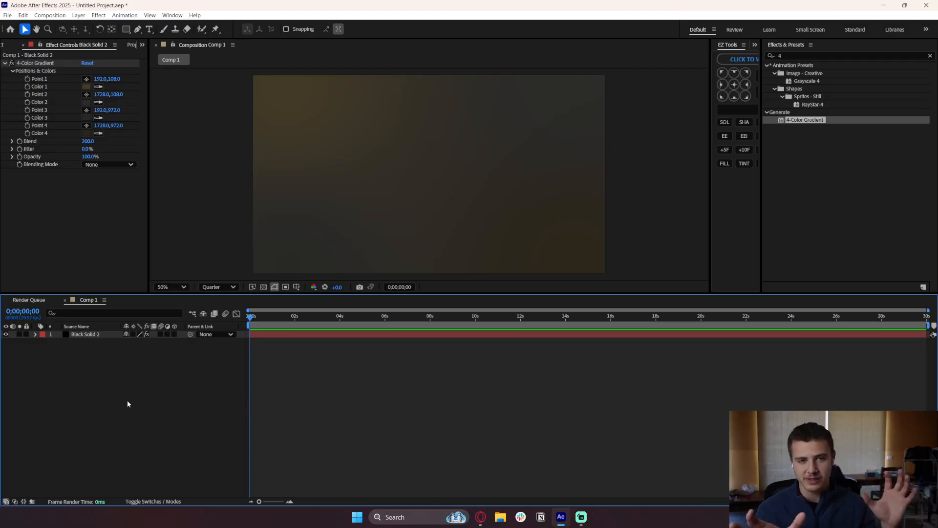
Add a new 1920 × 1080 black solid layer above the gradient layer.
right_click(127, 403)
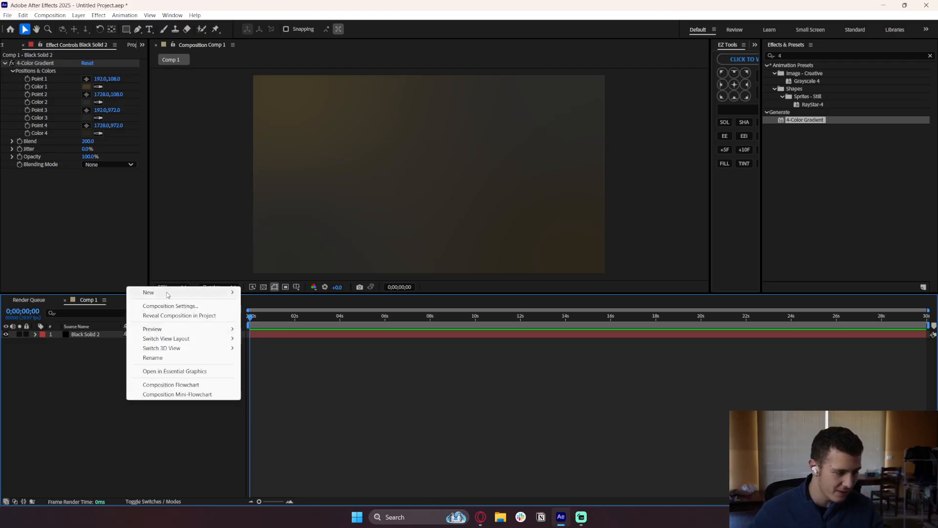
mouse_move(172, 296)
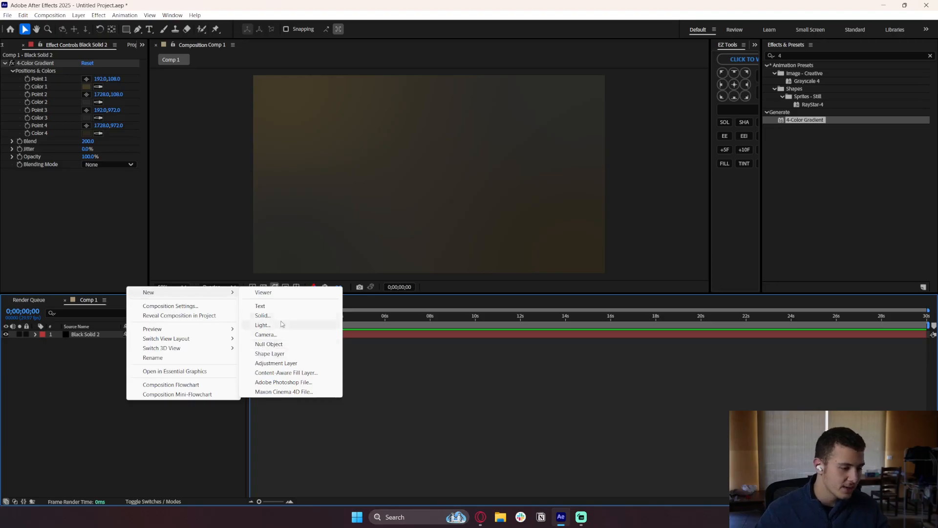
click(262, 315)
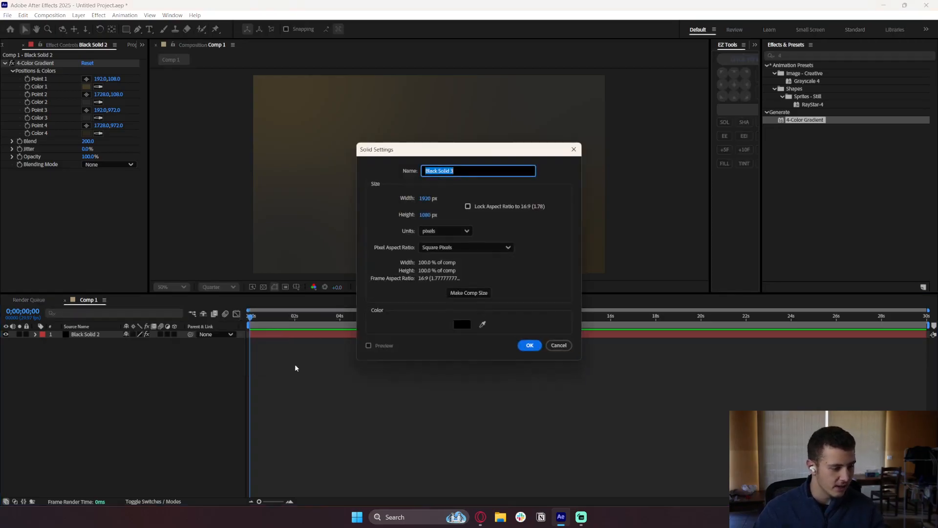
click(527, 345)
Apply the Venetian Blinds transition effect to the new solid and set its Transition Completion to 85%.
click(788, 56)
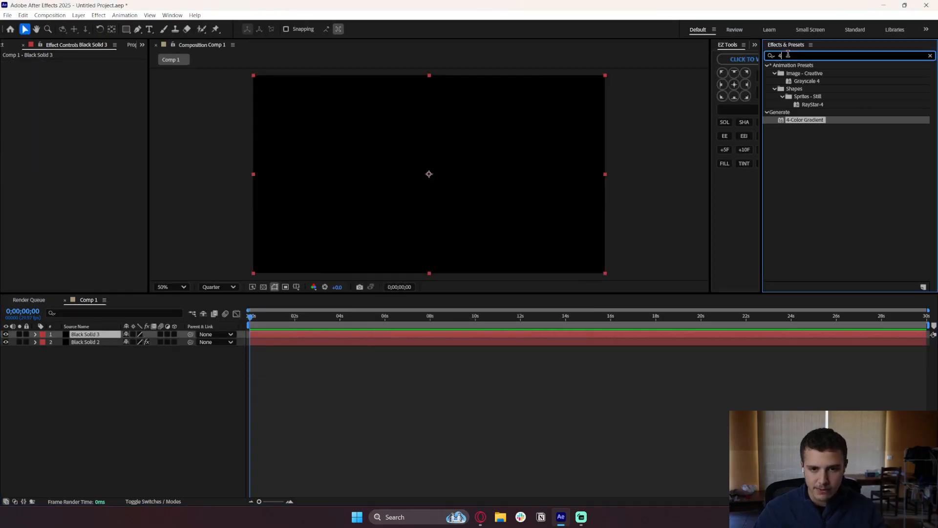
text(venet)
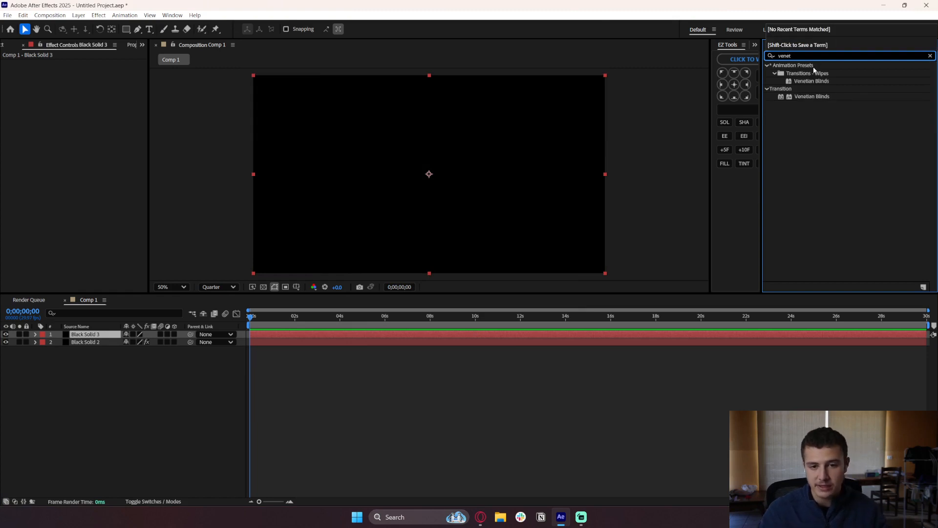
drag(811, 97, 93, 334)
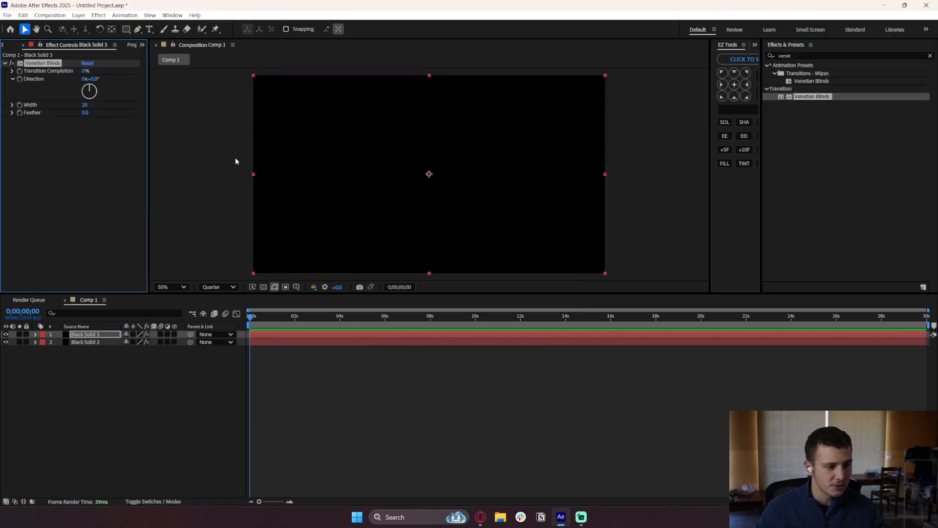
click(85, 70)
text(85)
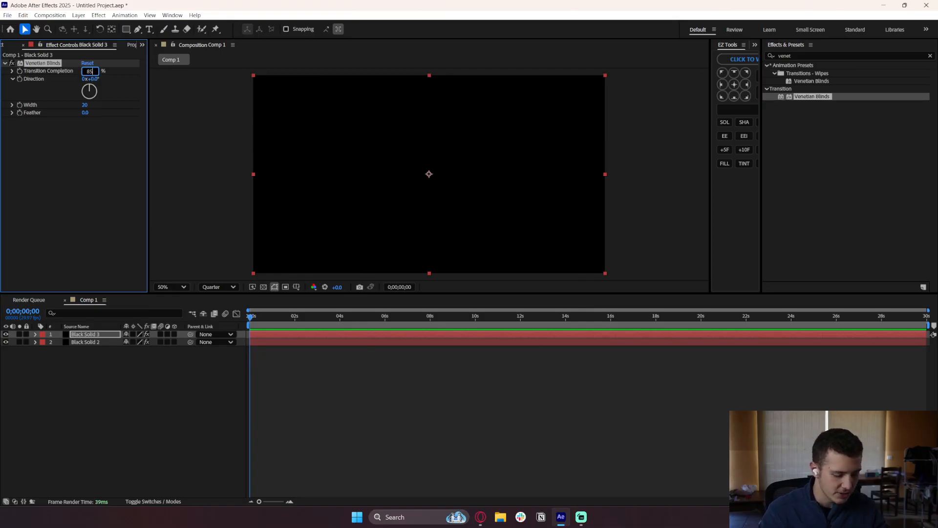
key(Return)
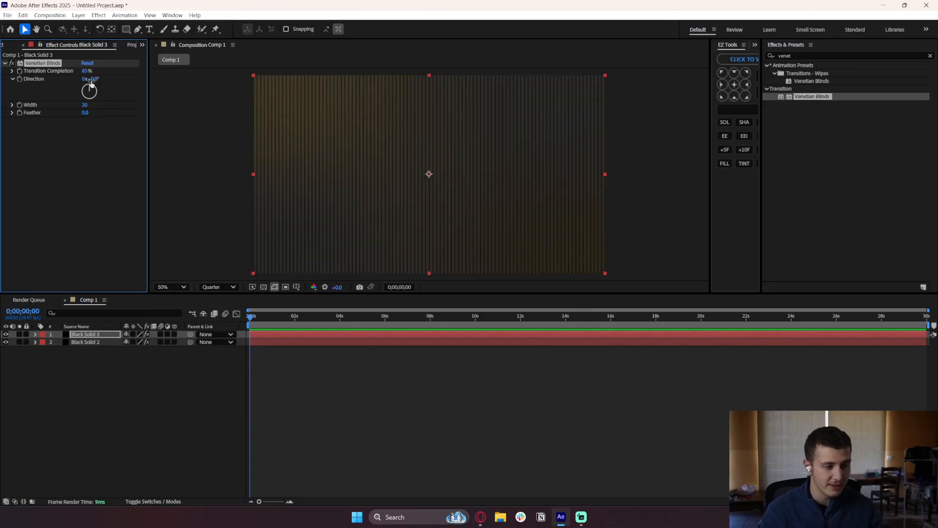
Try a Venetian Blinds width of 5, followed by a width of 10.
click(88, 106)
text(5)
key(Return)
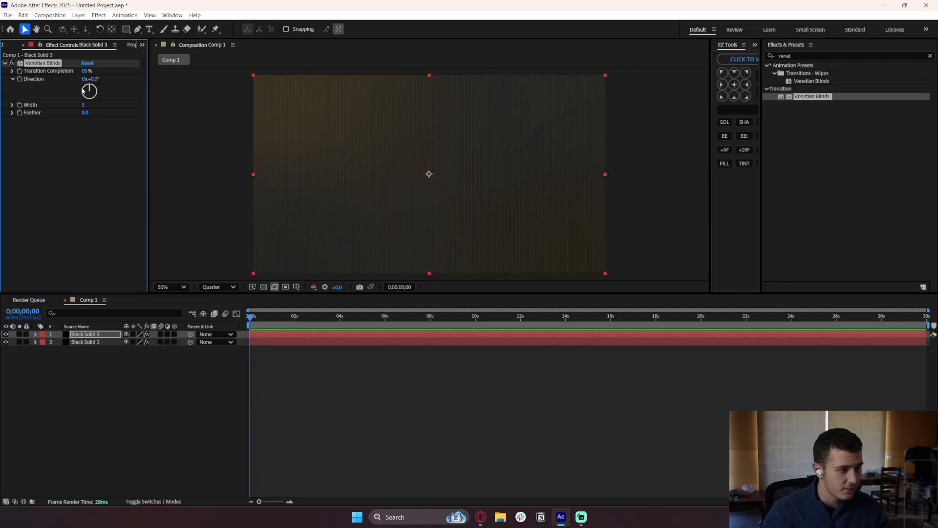
click(83, 105)
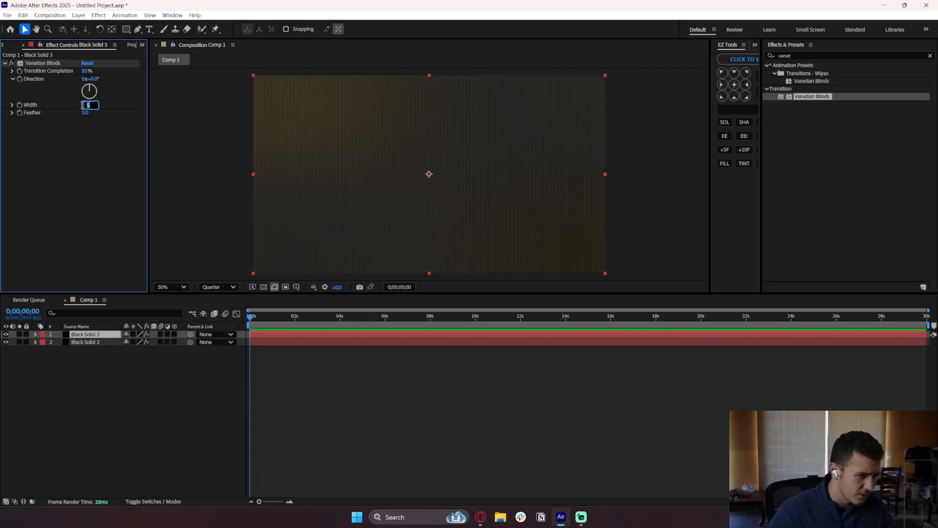
text(10)
Duplicate the Venetian Blinds effect, set the copy's Direction to 90°, and check the pattern up close.
click(43, 64)
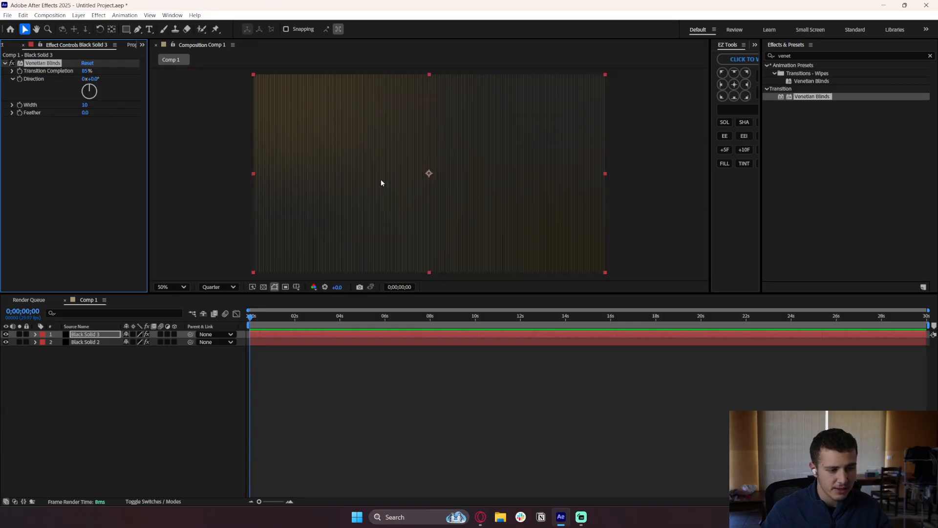
click(93, 136)
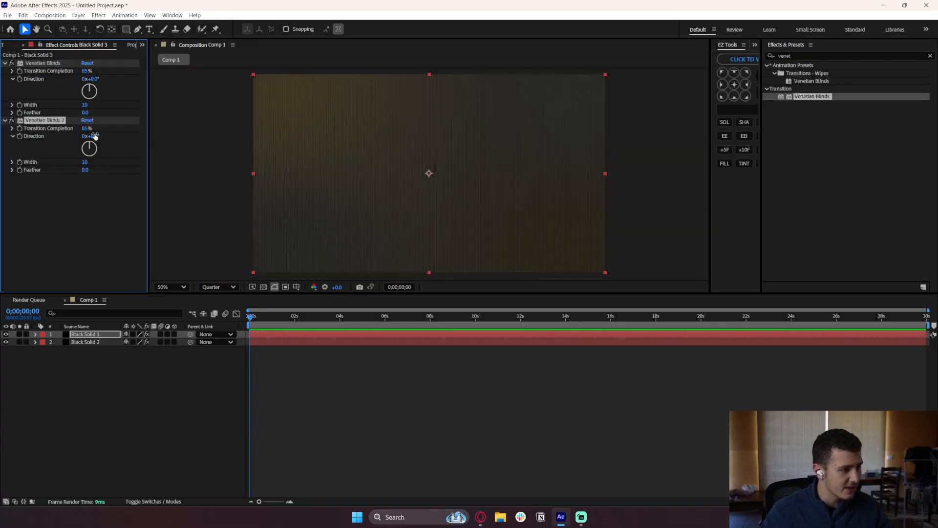
text(90)
key(Return)
click(142, 388)
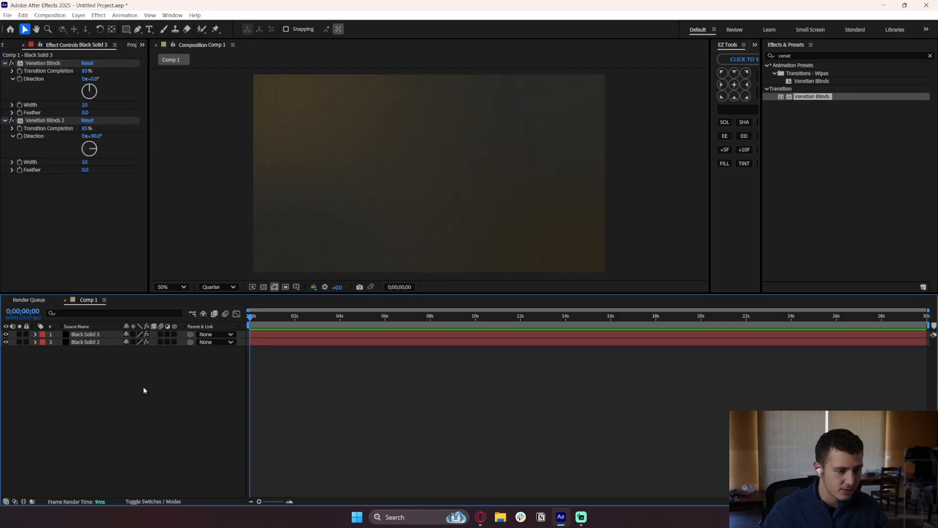
scroll(375, 202, up, 2)
scroll(391, 189, down, 2)
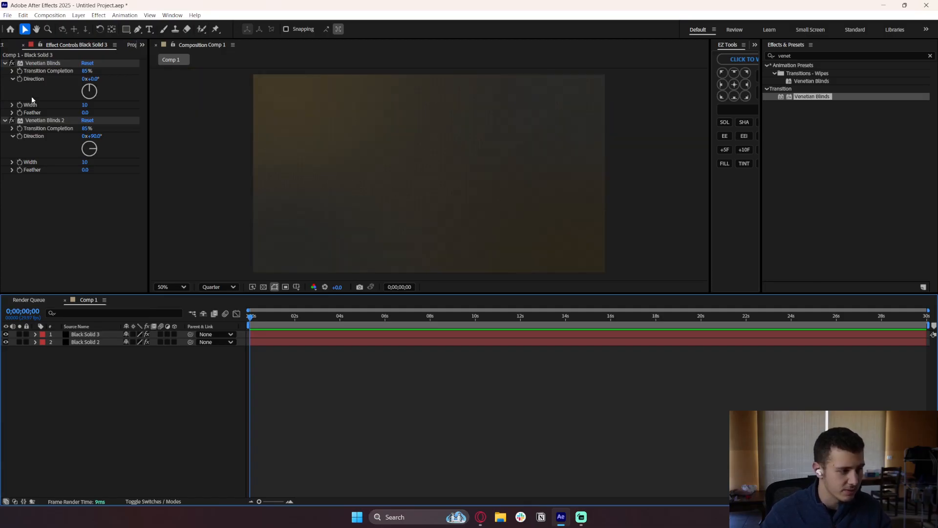
Delete the second Venetian Blinds effect from the upper solid and inspect the remaining lines.
click(33, 122)
key(Delete)
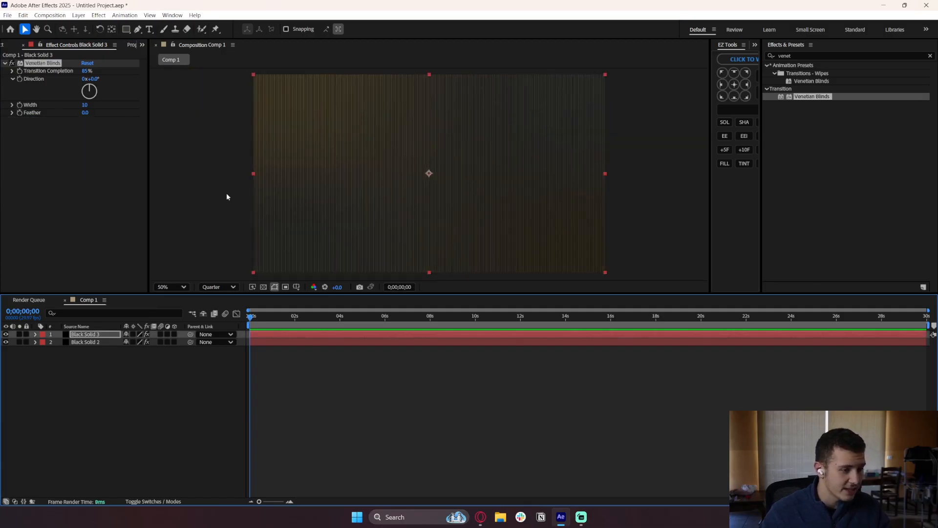
scroll(392, 186, up, 2)
scroll(367, 192, down, 2)
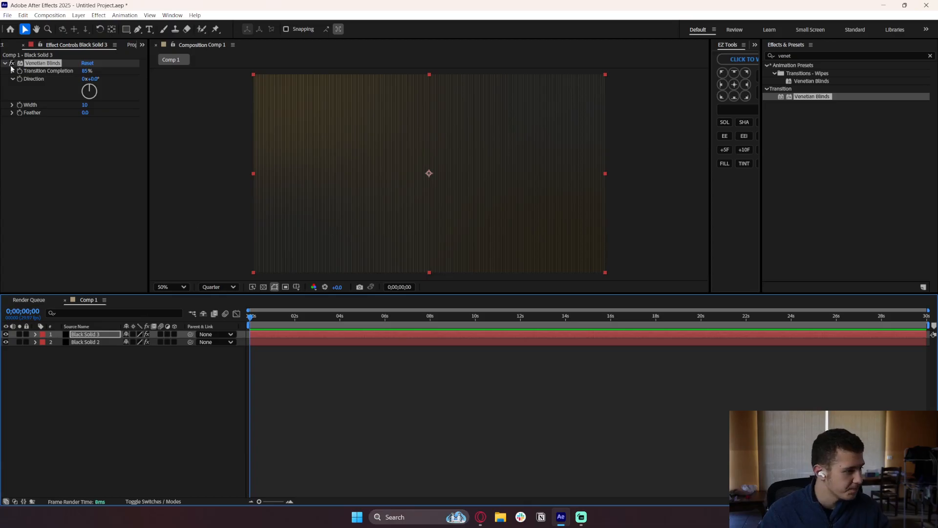
Set the Venetian Blinds width to 20.
click(86, 105)
text(20)
key(Return)
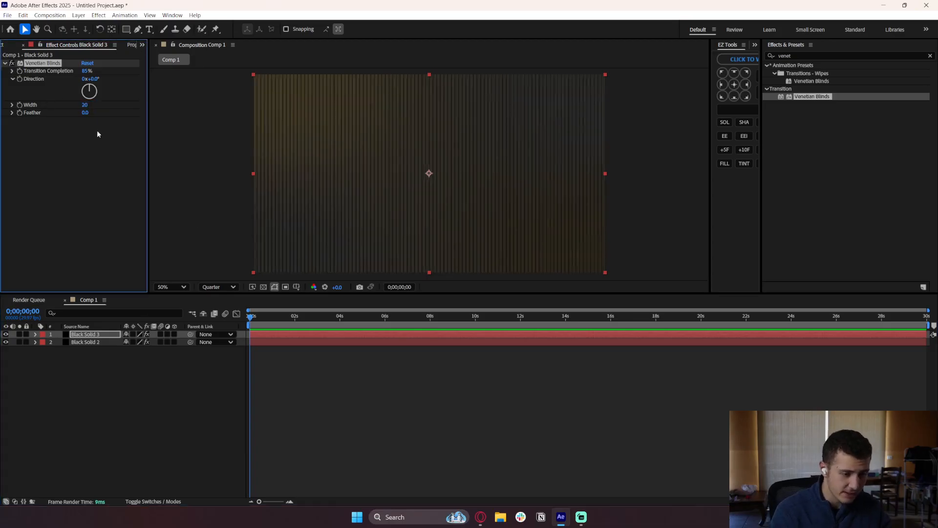
scroll(439, 149, up, 2)
scroll(384, 187, down, 2)
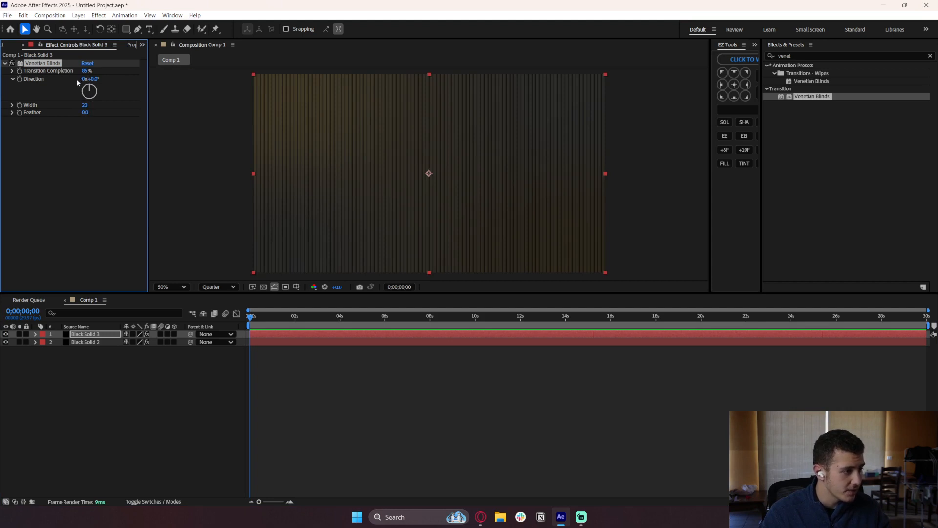
Duplicate the Venetian Blinds effect with width 20 and set the copy's Direction to 90° to form a grid.
key(ctrl+d)
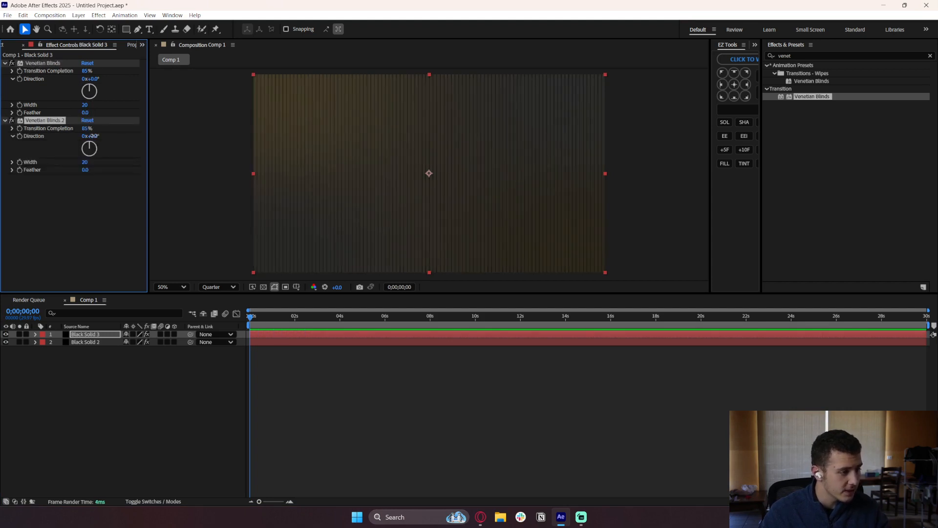
click(91, 136)
text(90)
key(Return)
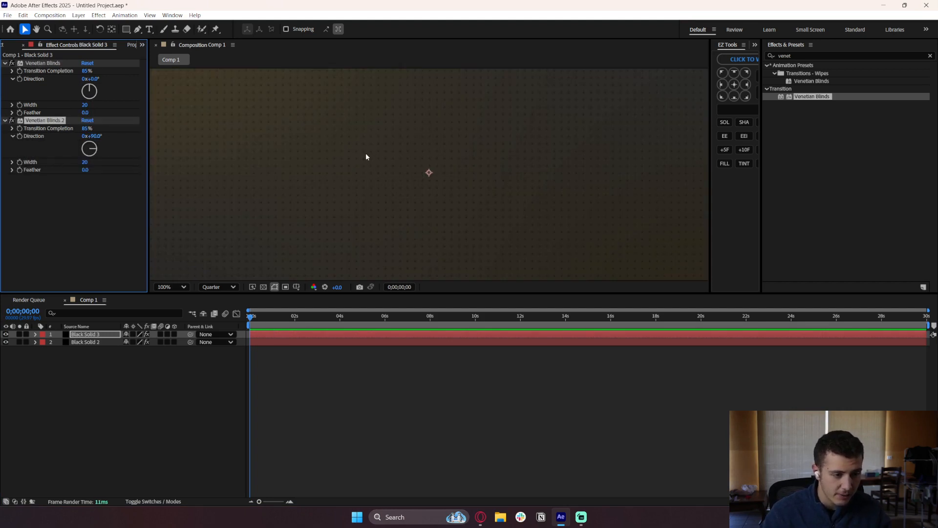
click(226, 224)
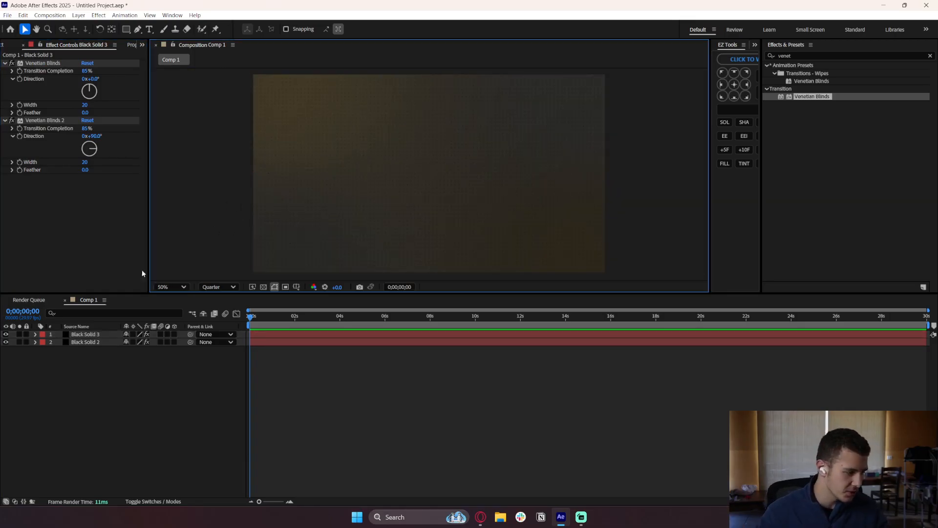
Apply the Gradient Ramp effect to Black Solid 3 and set its Ramp Shape to Radial Ramp.
click(90, 334)
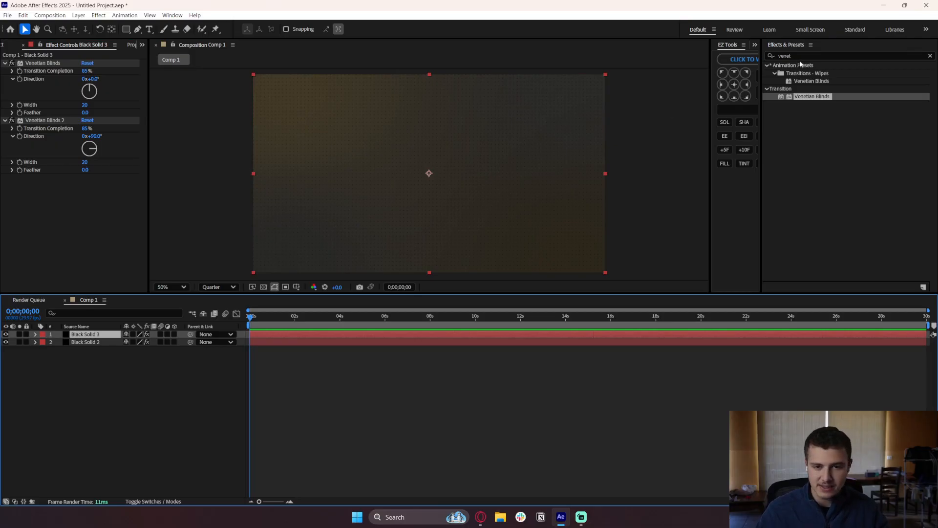
click(830, 56)
text(gradient)
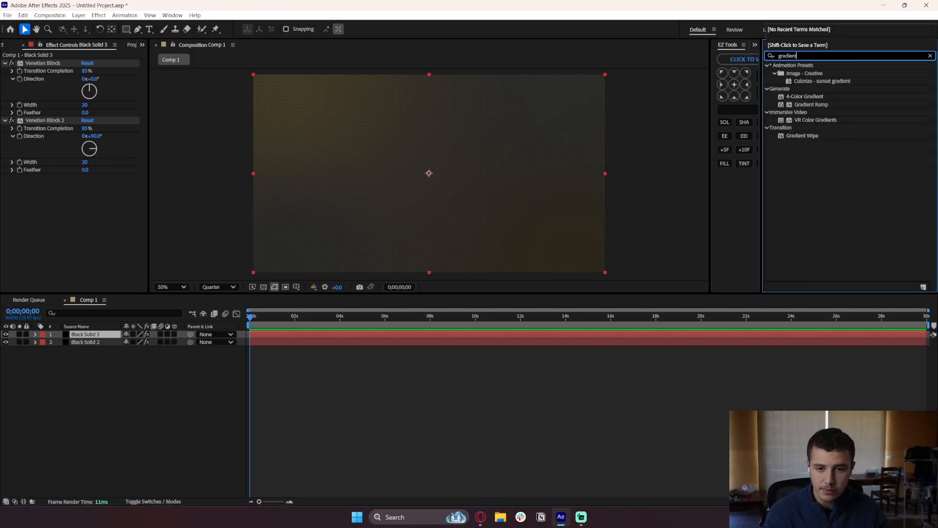
double_click(810, 104)
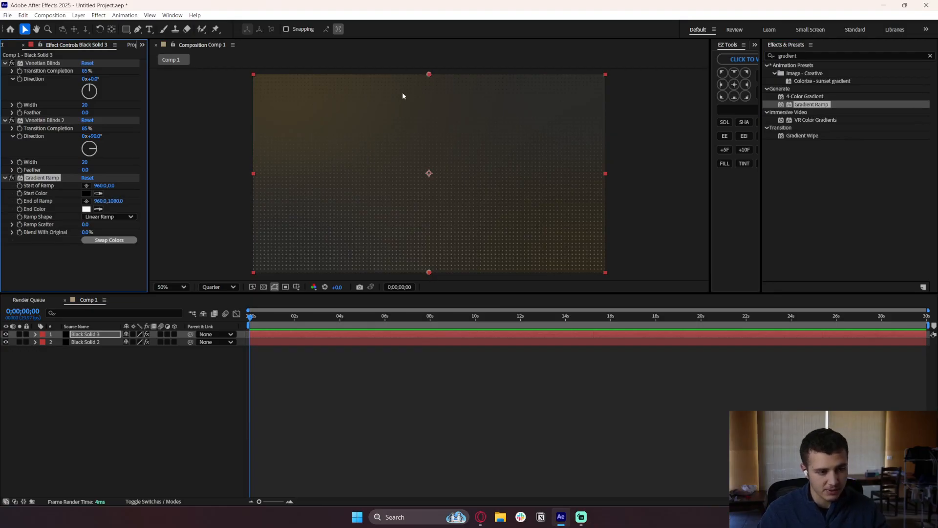
click(103, 216)
click(109, 236)
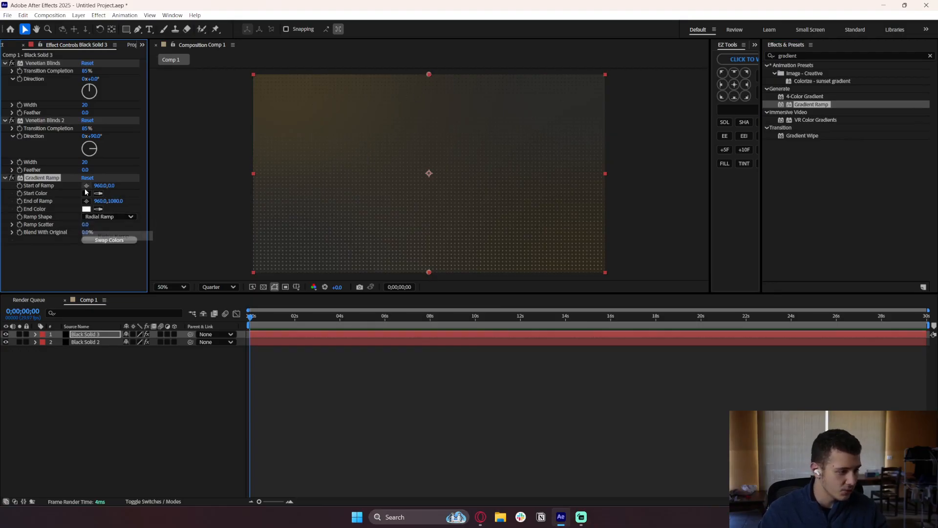
Place the ramp's start near the composition centre at about 954, 542 and its end on the lower-left corner at 0, 1080.
click(86, 186)
click(428, 173)
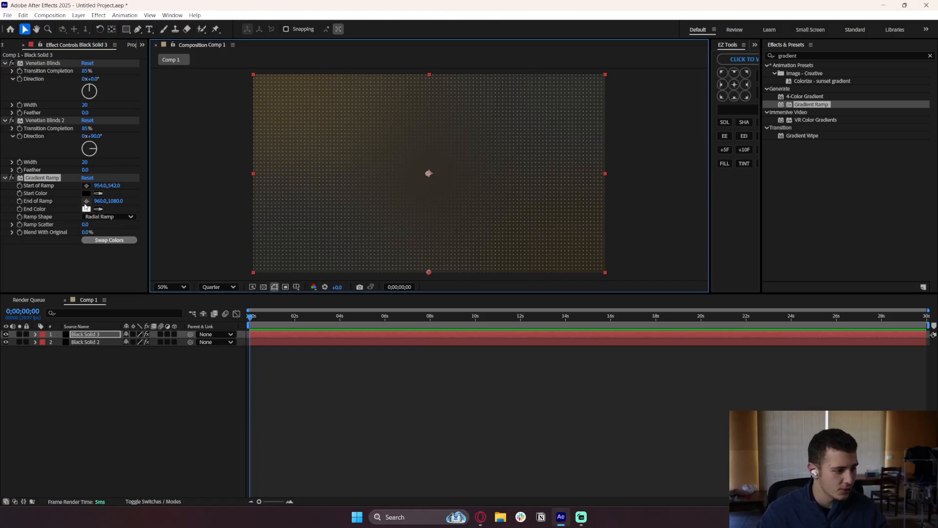
click(87, 201)
click(253, 272)
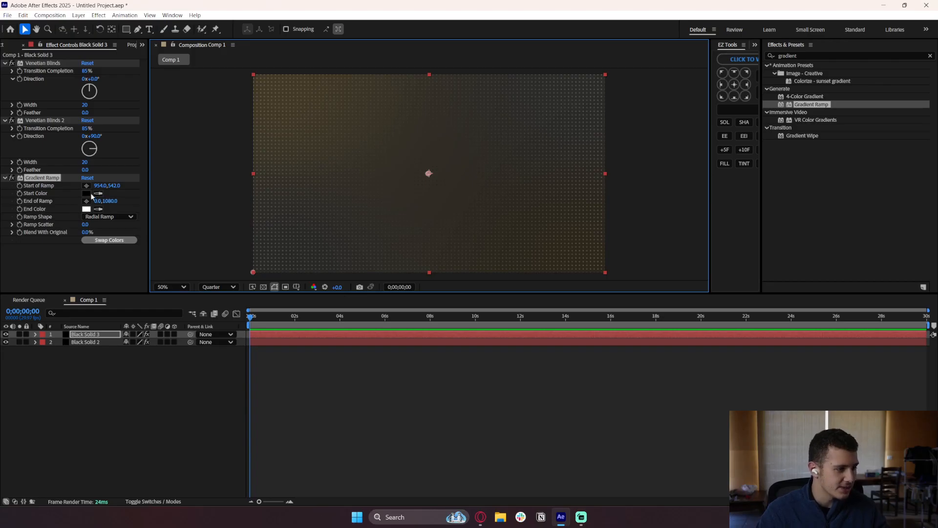
Set the Gradient Ramp's Start Color to the dark brown 443827 with a hue of 35°.
click(91, 194)
drag(435, 194, 530, 254)
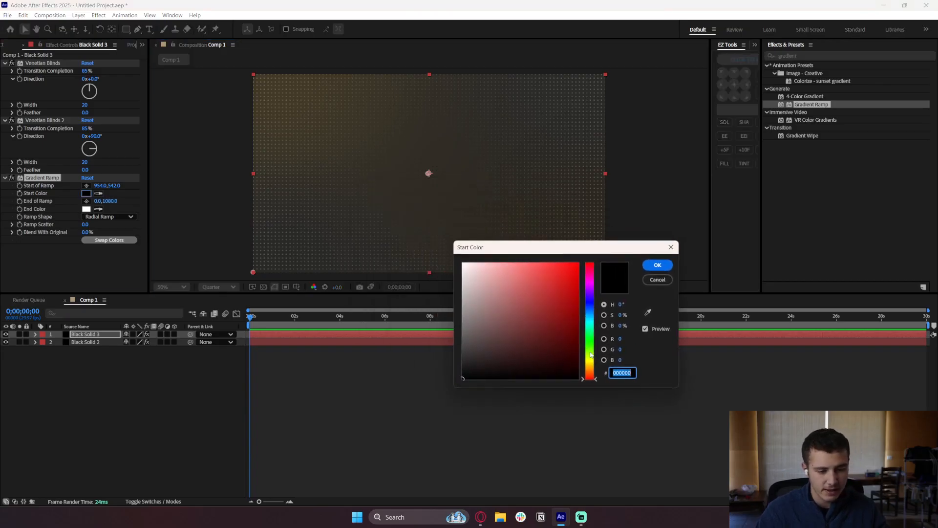
drag(591, 355, 594, 370)
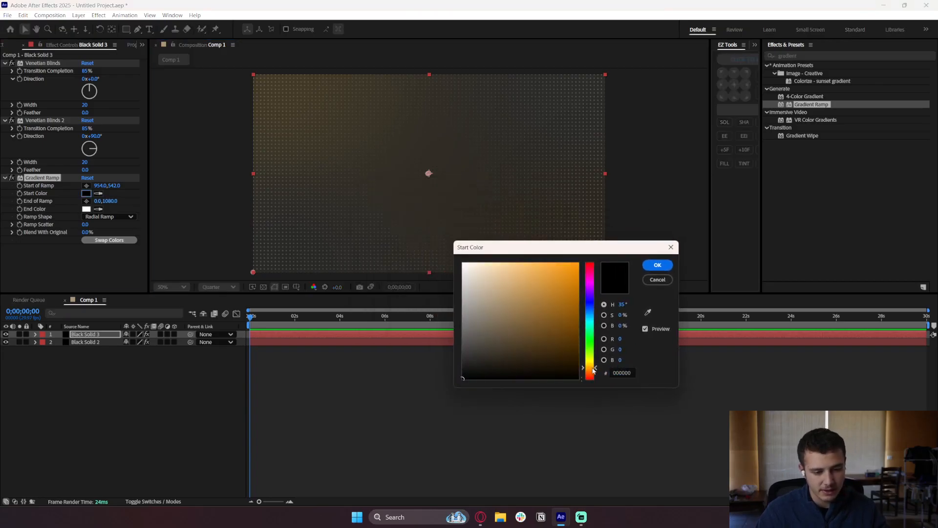
drag(537, 348, 512, 348)
click(656, 265)
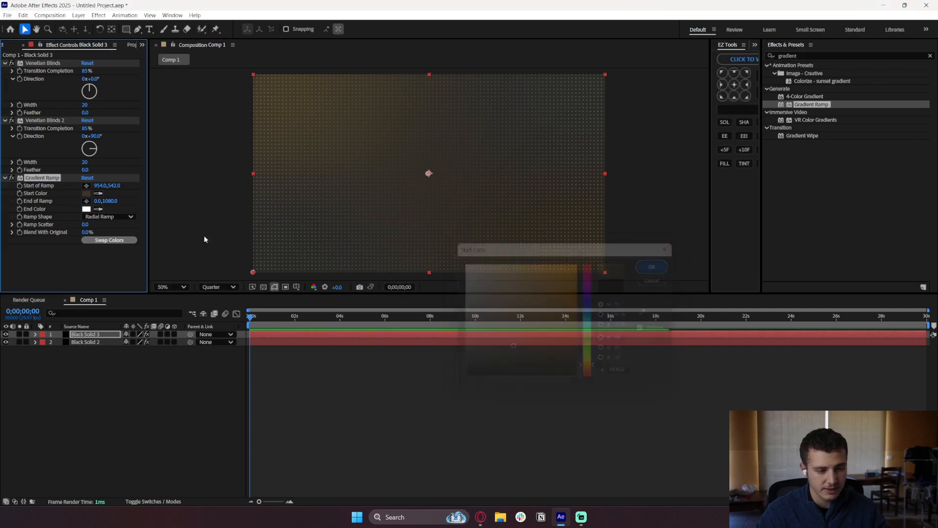
Set the Gradient Ramp's End Color to black, 000000.
click(86, 209)
drag(401, 313, 339, 315)
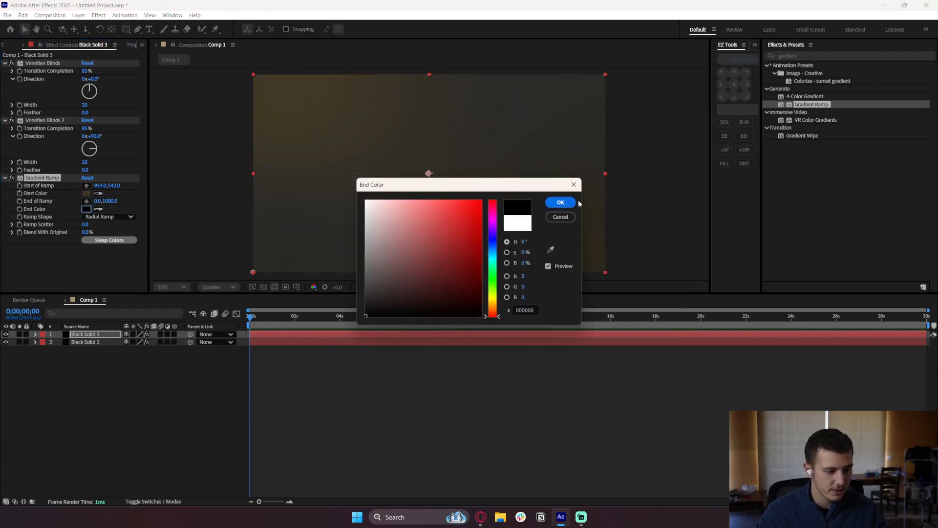
click(557, 202)
Brighten the Gradient Ramp's Start Color to the brown 6A5332 and check the grid up close.
click(87, 194)
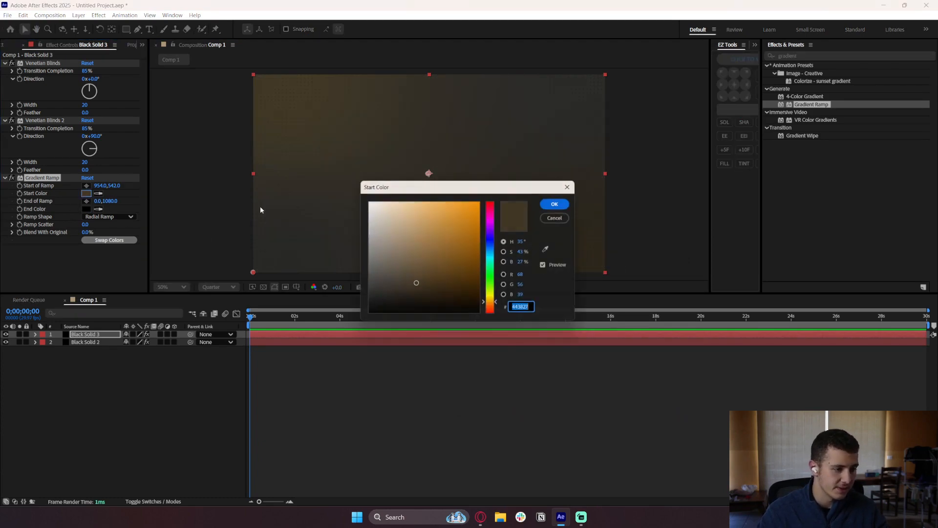
drag(449, 263, 426, 267)
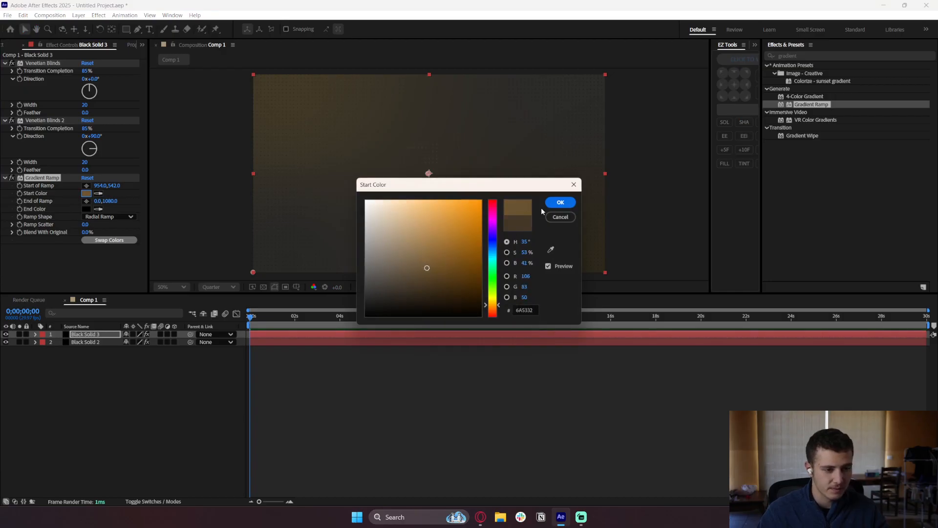
click(560, 203)
click(350, 368)
scroll(445, 198, up, 2)
scroll(401, 198, down, 2)
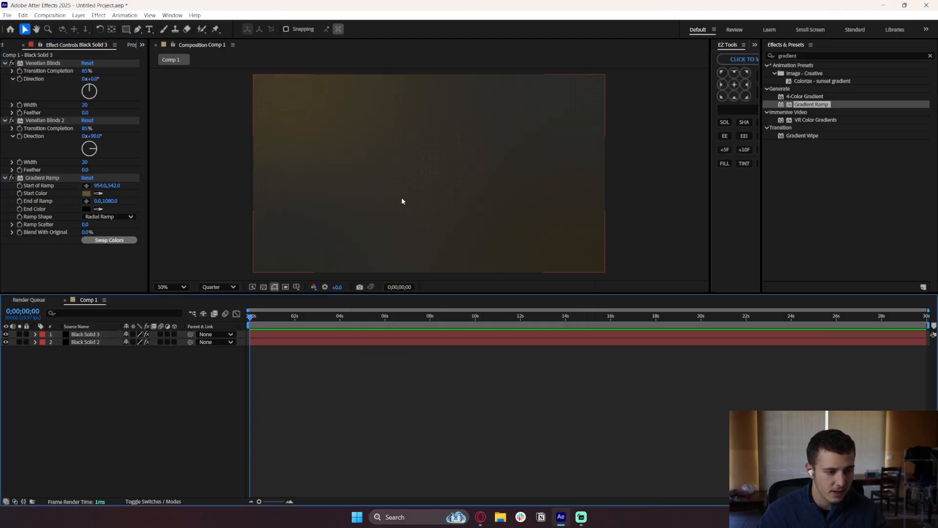
Set the resolution of Comp 1 to Full in its composition settings and check the grid up close.
right_click(206, 45)
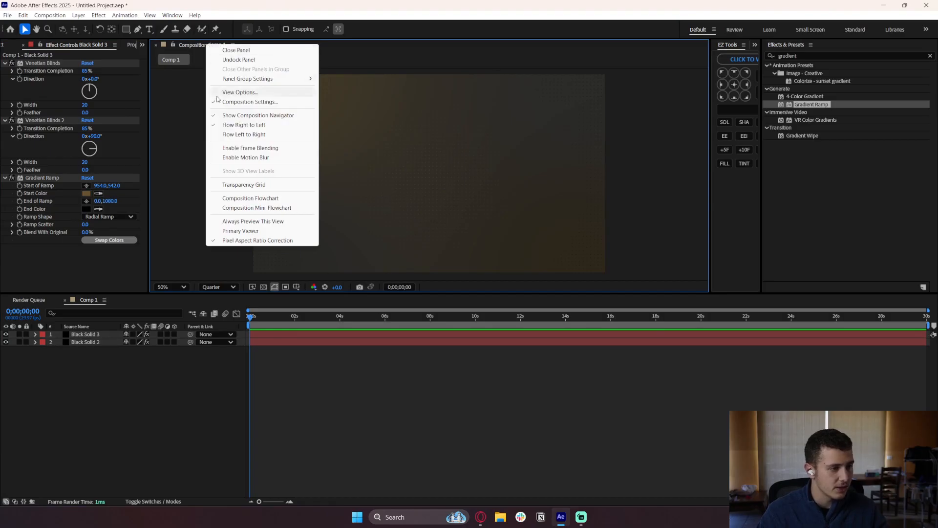
click(99, 47)
click(129, 45)
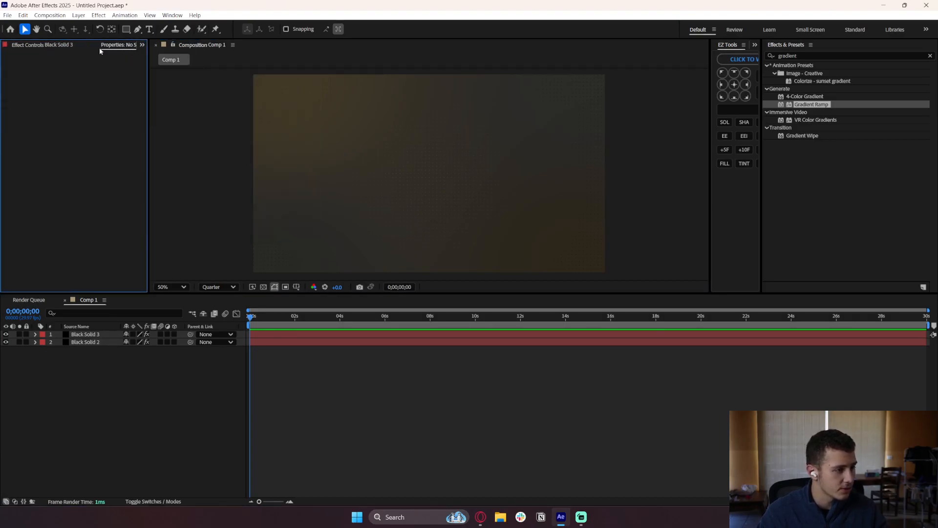
scroll(98, 46, up, 2)
right_click(40, 133)
click(44, 149)
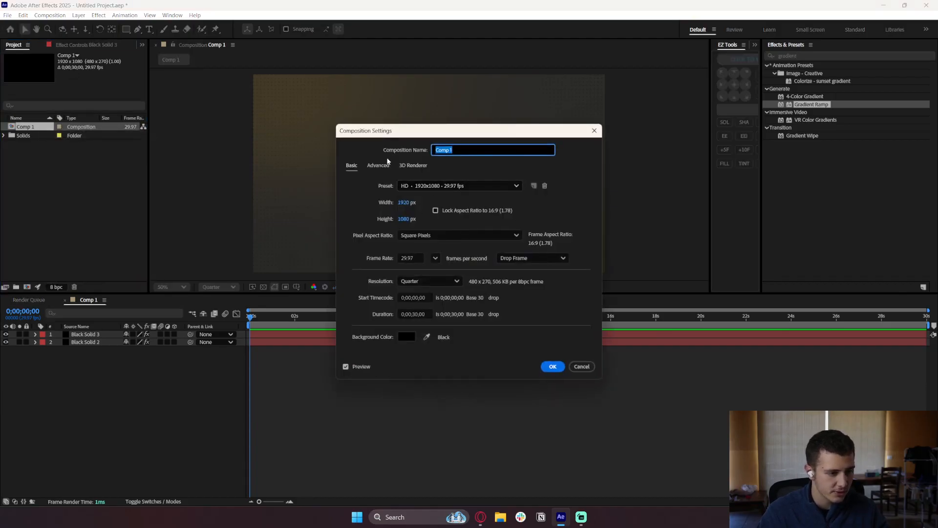
click(455, 235)
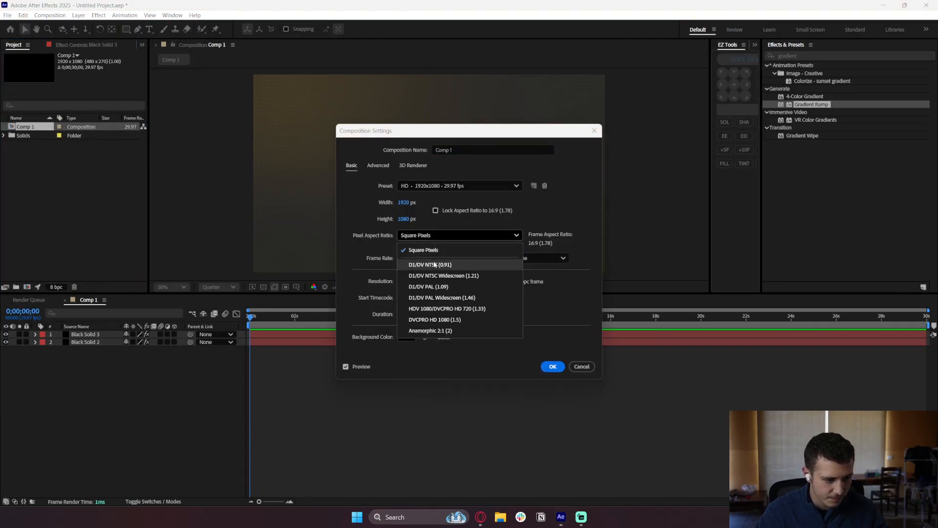
click(485, 238)
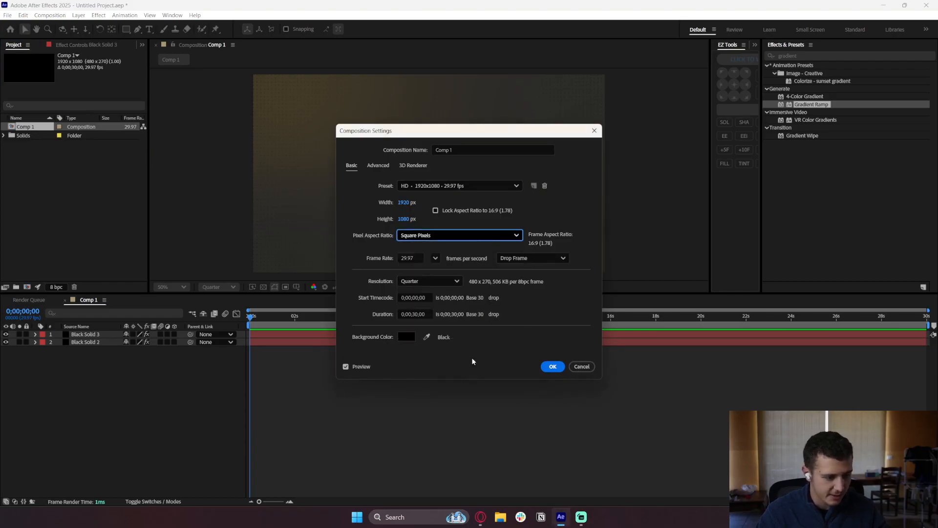
click(444, 282)
click(434, 299)
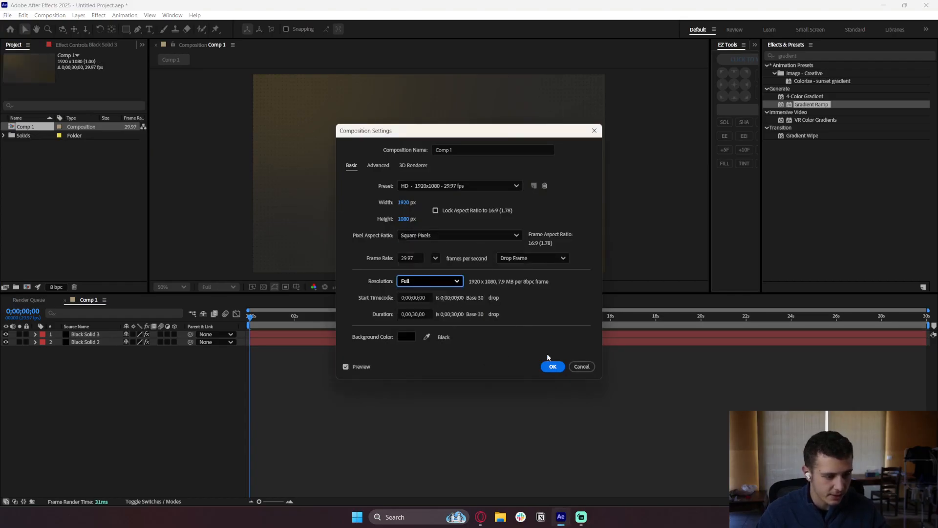
click(553, 368)
scroll(429, 153, up, 4)
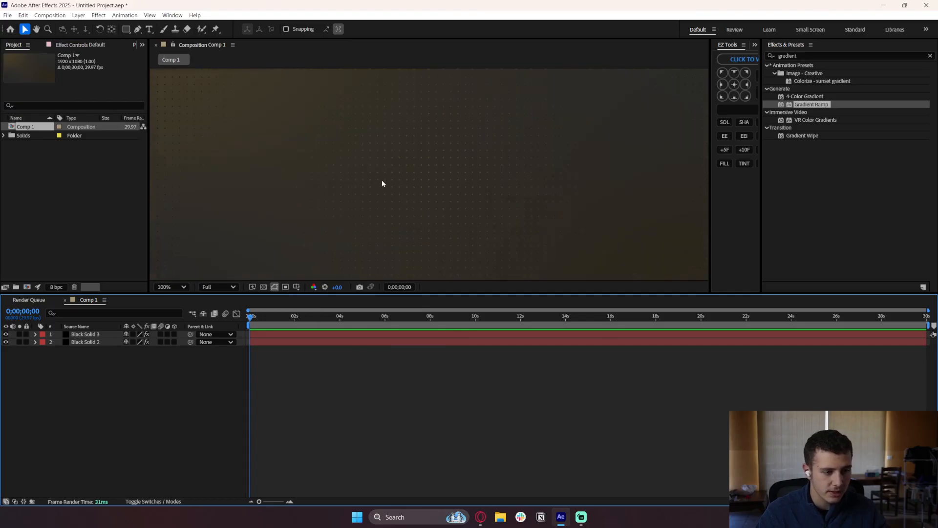
scroll(375, 183, down, 2)
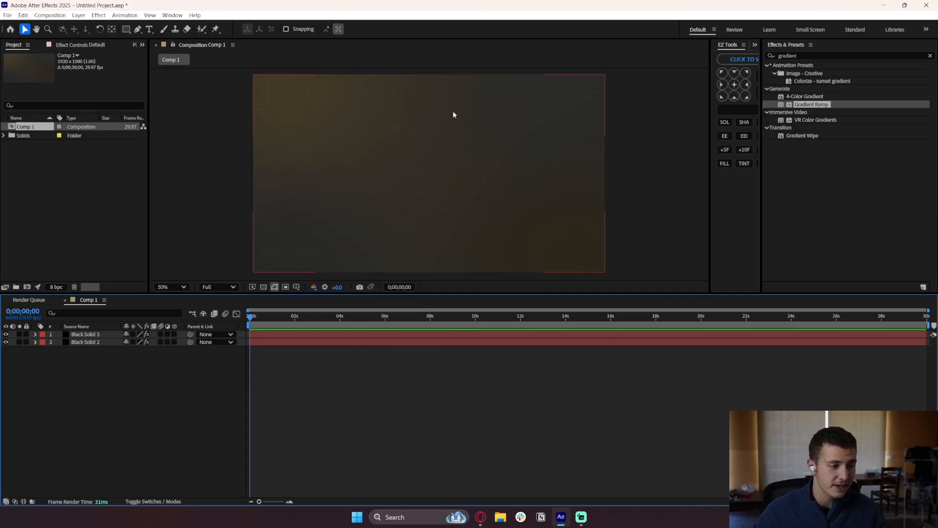
Brighten the Start Color of the Gradient Ramp on Black Solid 3 to a light peach-orange.
click(86, 335)
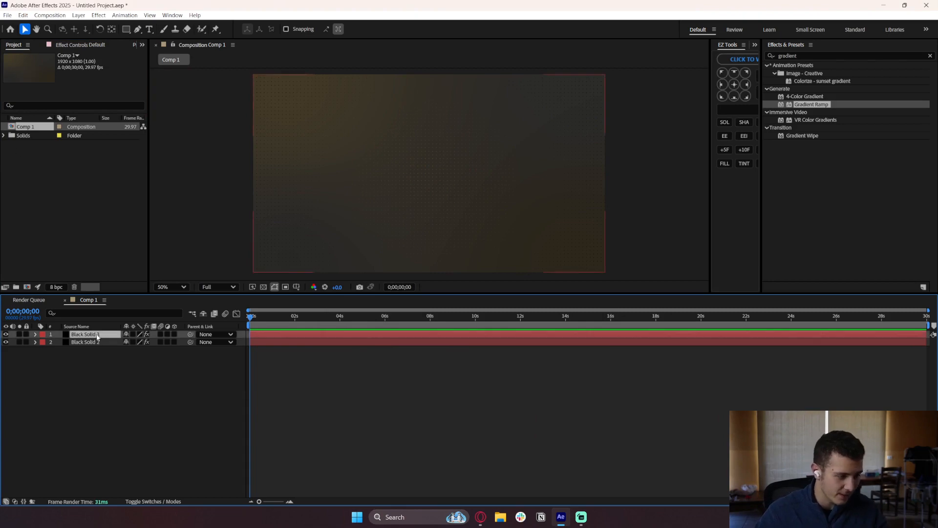
click(79, 44)
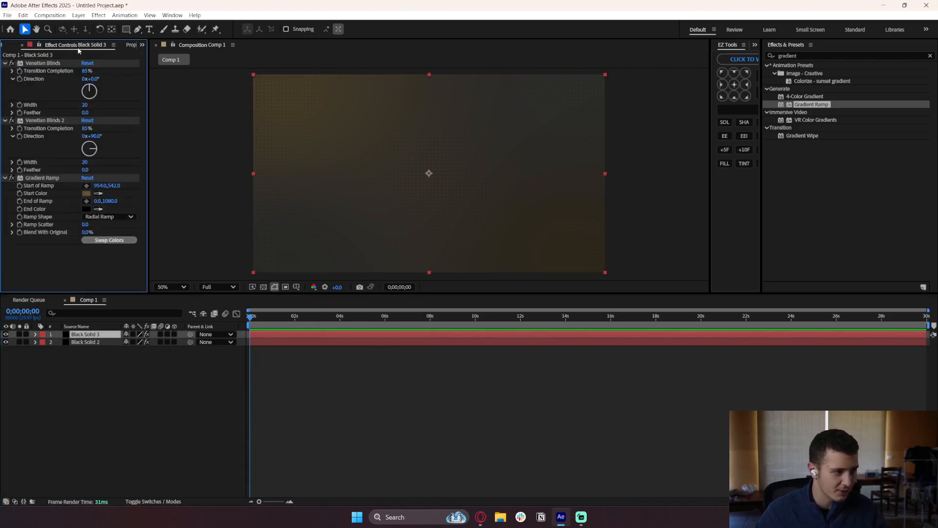
click(86, 194)
drag(434, 187, 476, 287)
drag(470, 316, 459, 300)
click(601, 303)
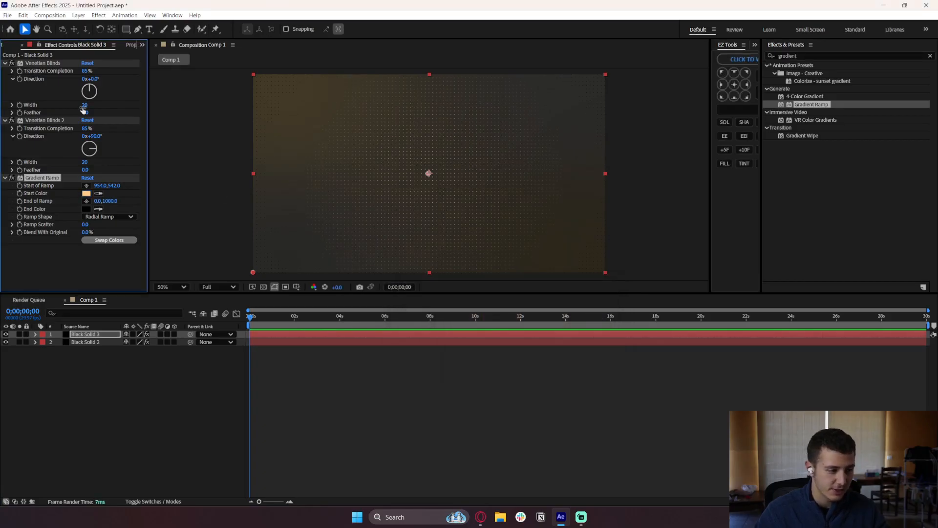
Set the Gradient Ramp's End Color to the dark reddish brown 2B0F00 with a hue of 21°.
click(86, 209)
drag(410, 191, 478, 270)
drag(447, 340, 391, 337)
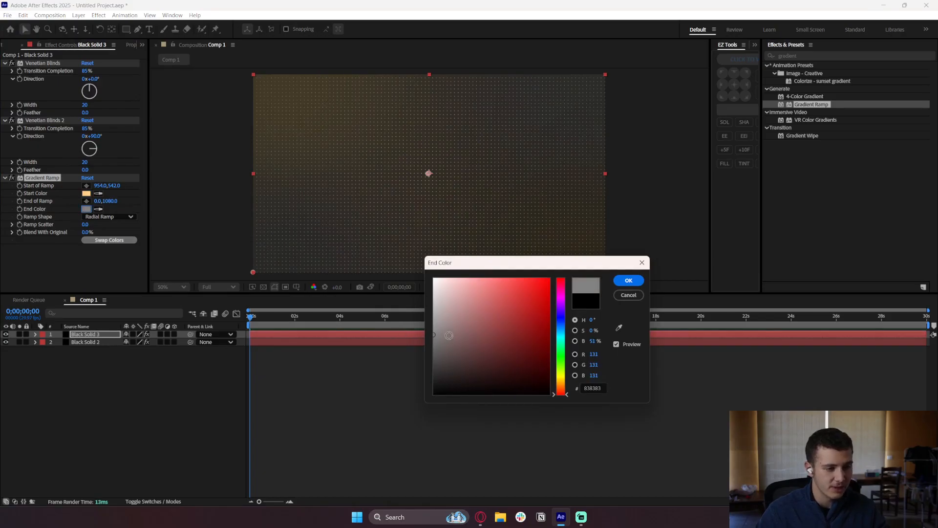
drag(448, 336, 410, 372)
drag(464, 356, 387, 404)
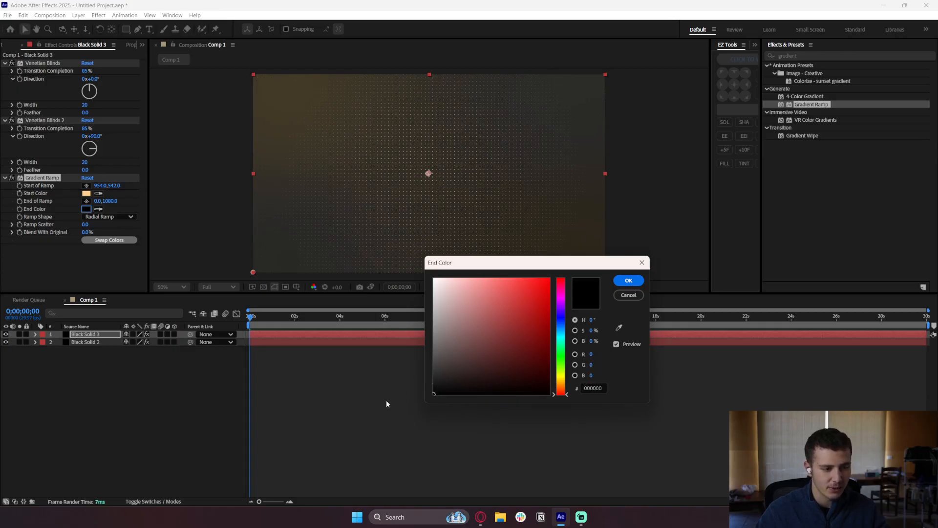
click(561, 379)
drag(524, 365, 553, 374)
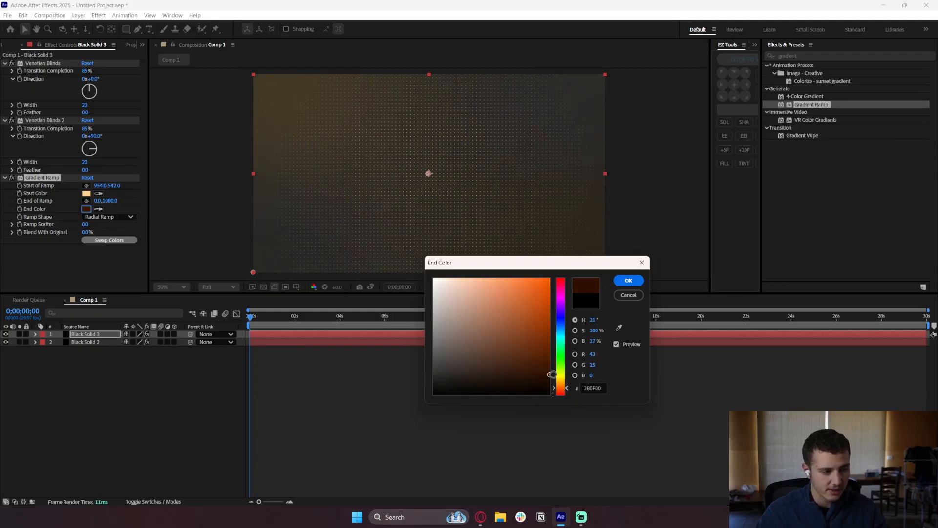
click(629, 296)
click(167, 272)
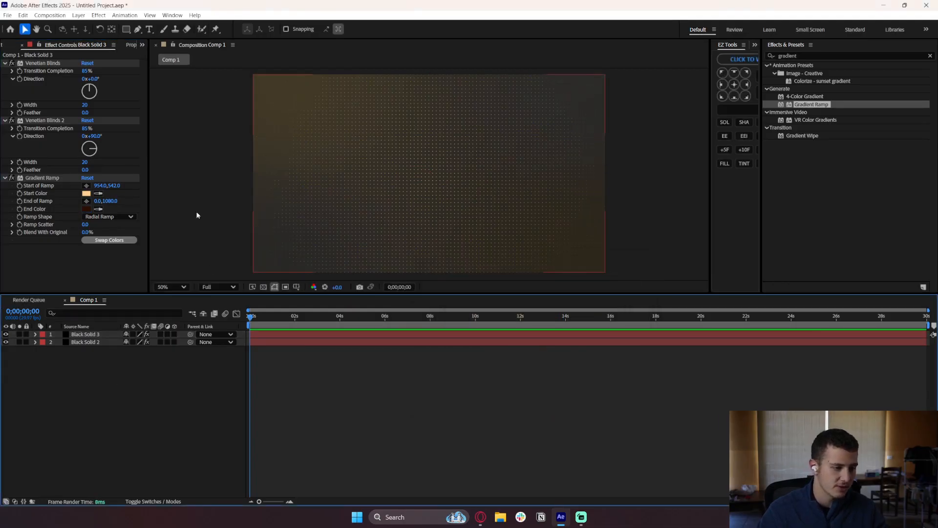
Set the Gradient Ramp's Start Color to the golden brown 835F00 with a hue of 43°.
click(86, 194)
drag(454, 192, 444, 260)
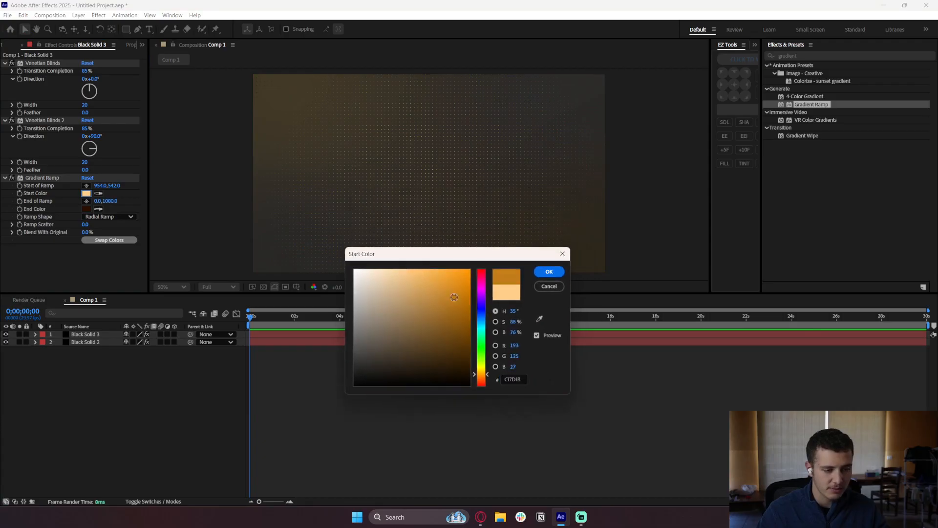
drag(459, 313, 481, 325)
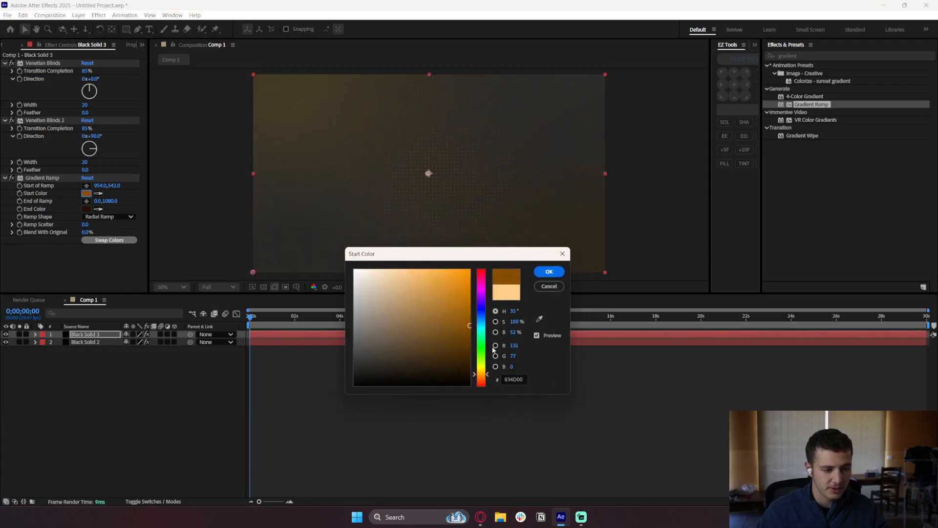
drag(480, 376, 481, 374)
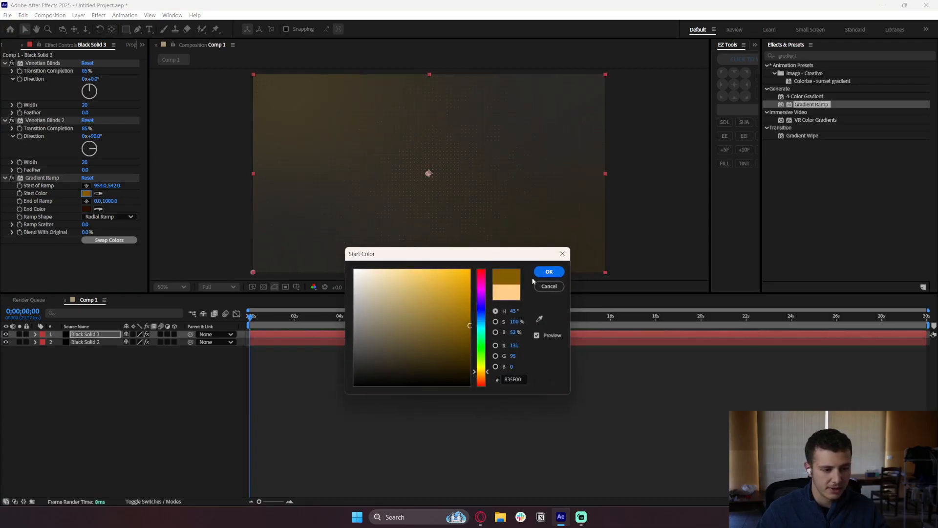
click(546, 272)
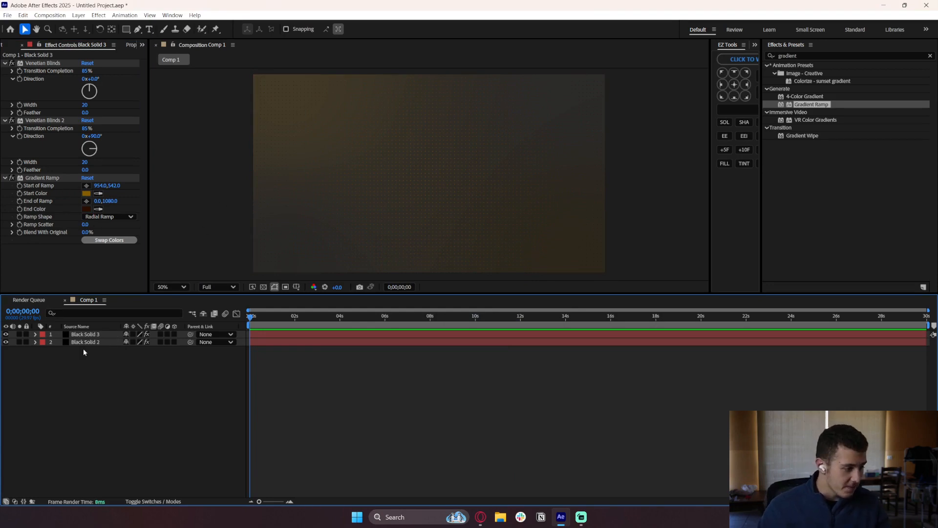
Try the Add and Overlay blending modes on Black Solid 3 and return the layer to Normal.
click(91, 334)
click(153, 501)
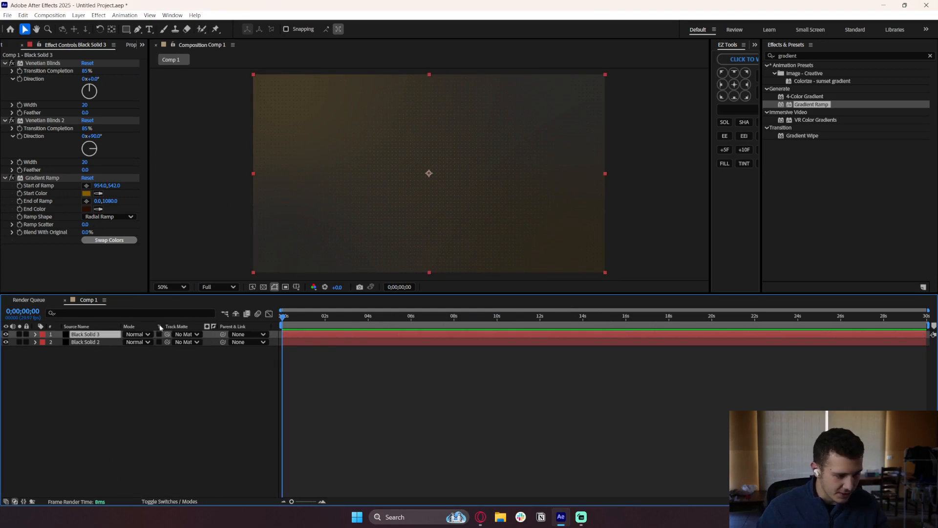
click(146, 334)
click(195, 214)
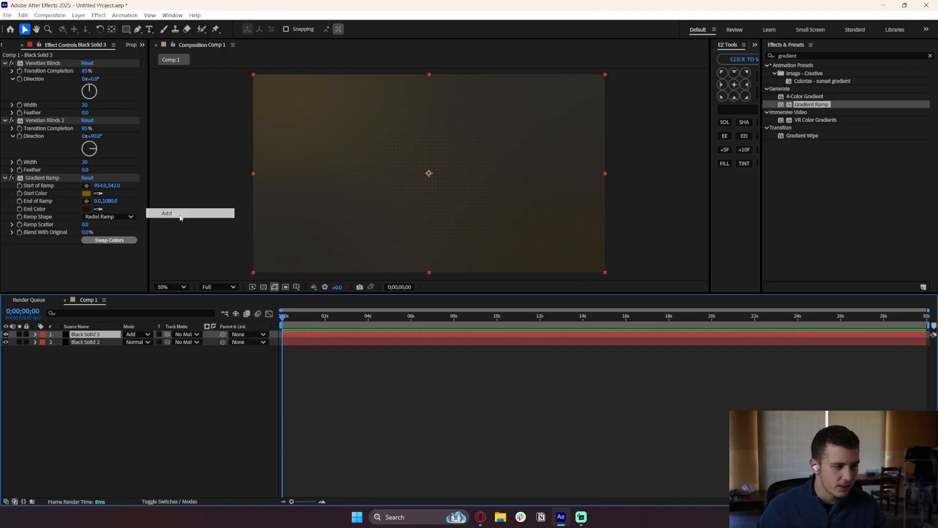
click(147, 335)
click(174, 284)
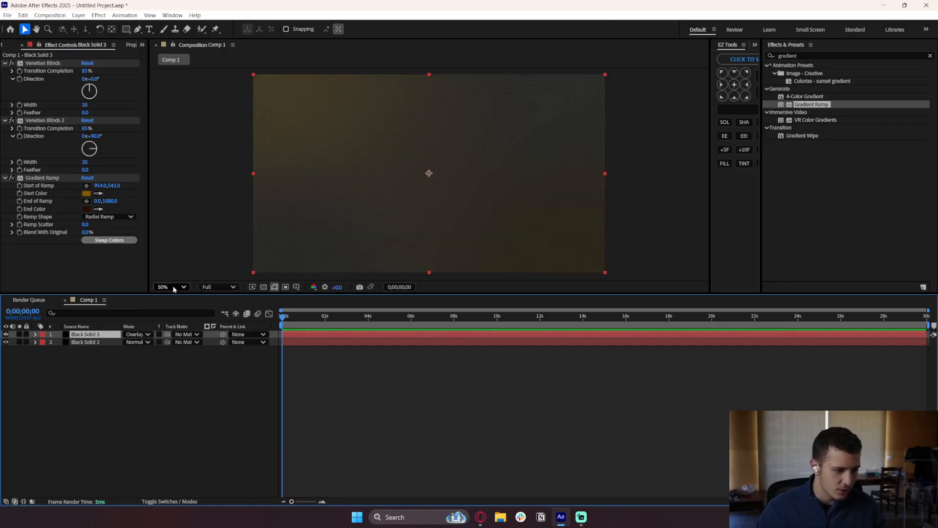
click(142, 334)
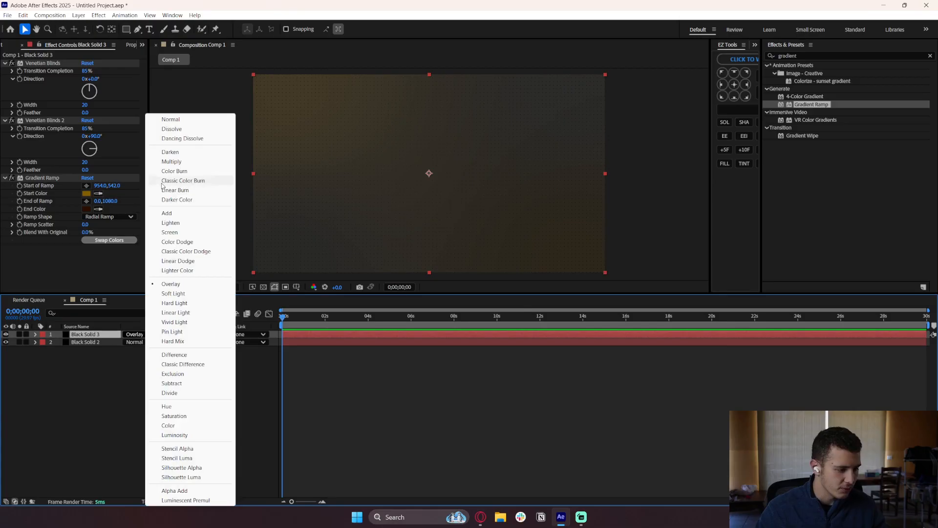
click(185, 120)
Apply the Turbulent Displace effect to Black Solid 3 and set its Size to 175.
click(801, 55)
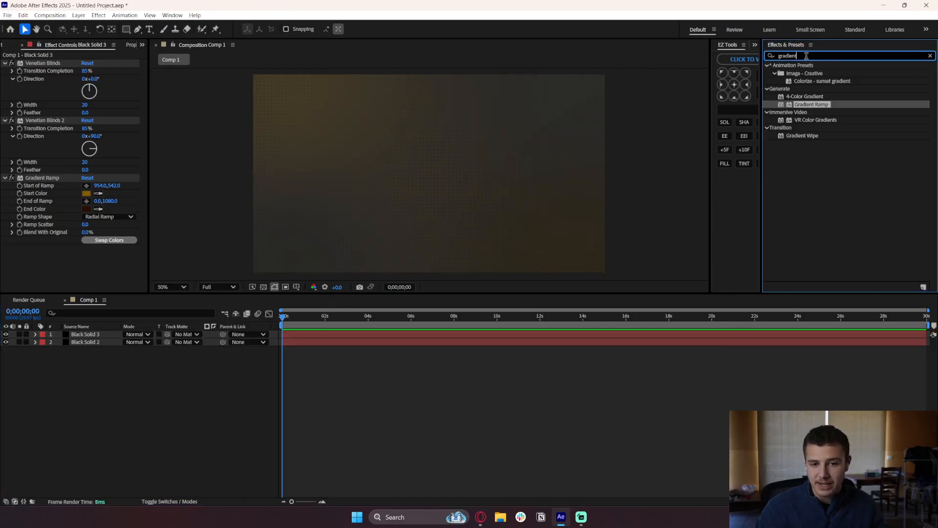
text(turbul)
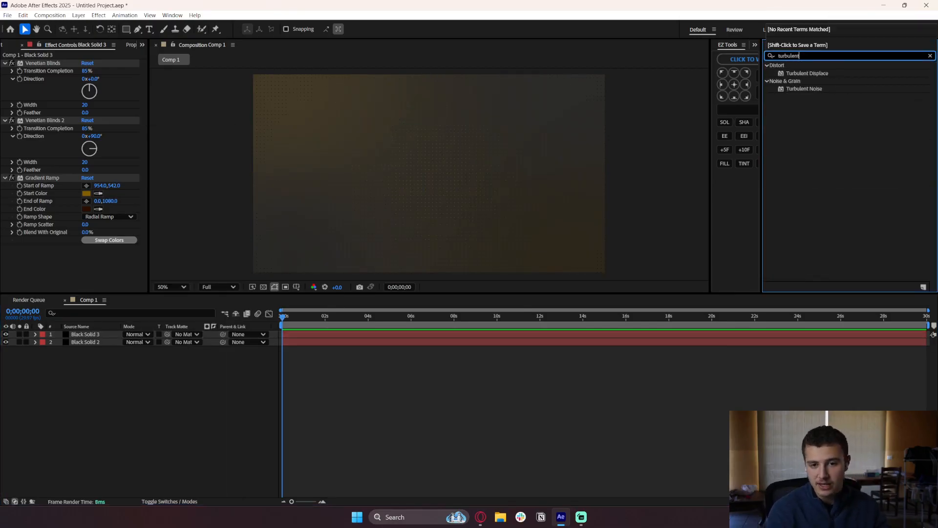
text(ent)
drag(807, 73, 89, 335)
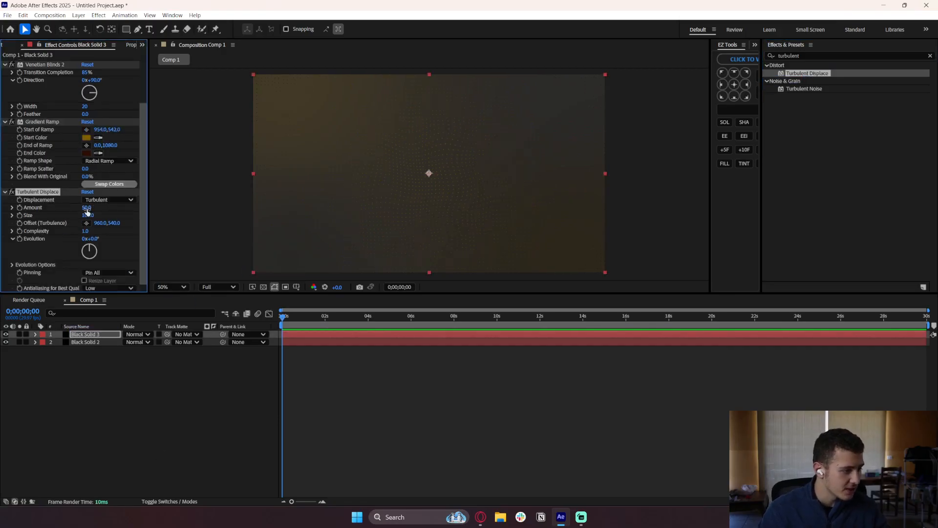
drag(87, 209, 117, 218)
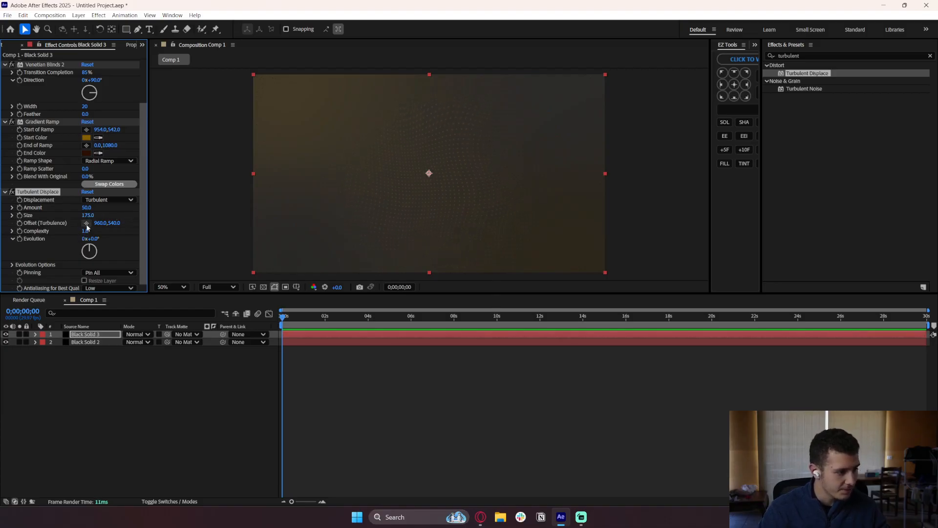
Move the Turbulent Displace offset to the composition's lower-left corner at about 24, 1066 and keyframe it at 0;00;00;00.
drag(429, 173, 258, 270)
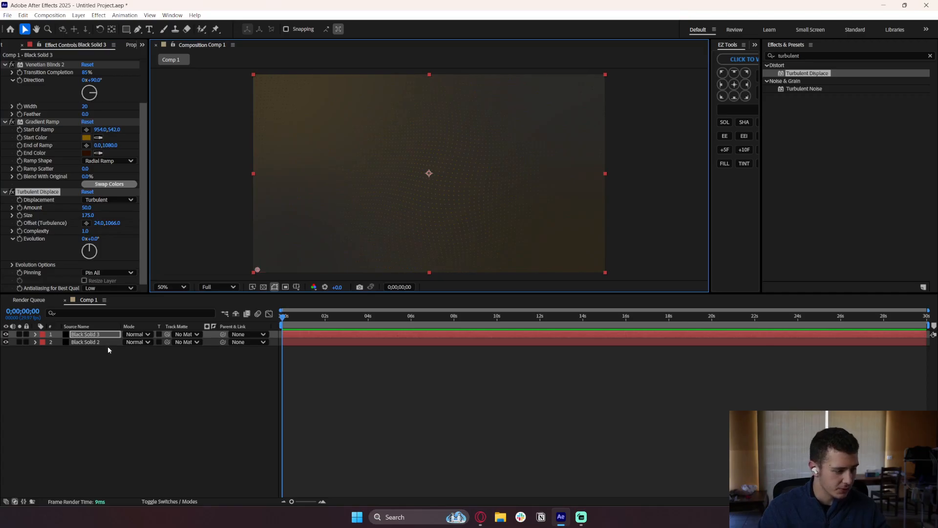
click(93, 335)
click(19, 223)
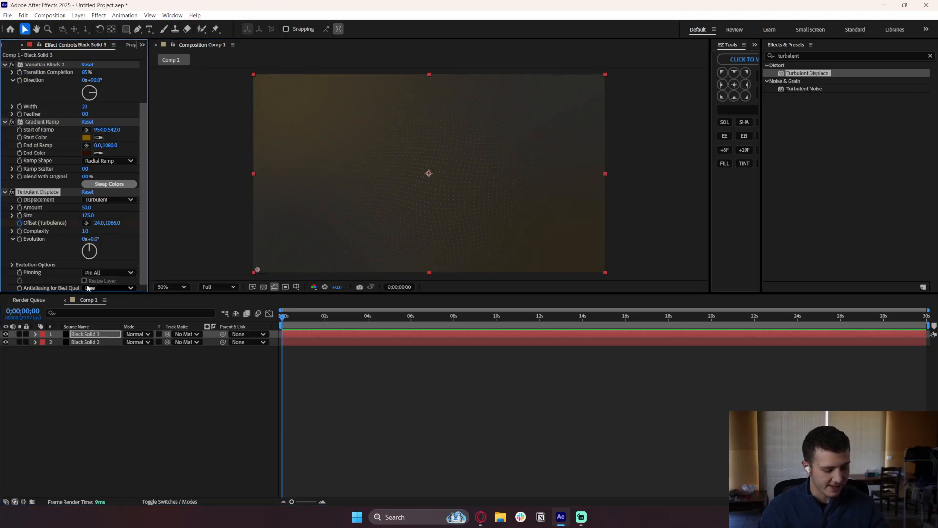
Keyframe the Turbulent Displace offset near the composition's upper-right corner at about 1890, 18 at time 0;00;29;25.
key(u)
drag(284, 316, 925, 316)
click(87, 223)
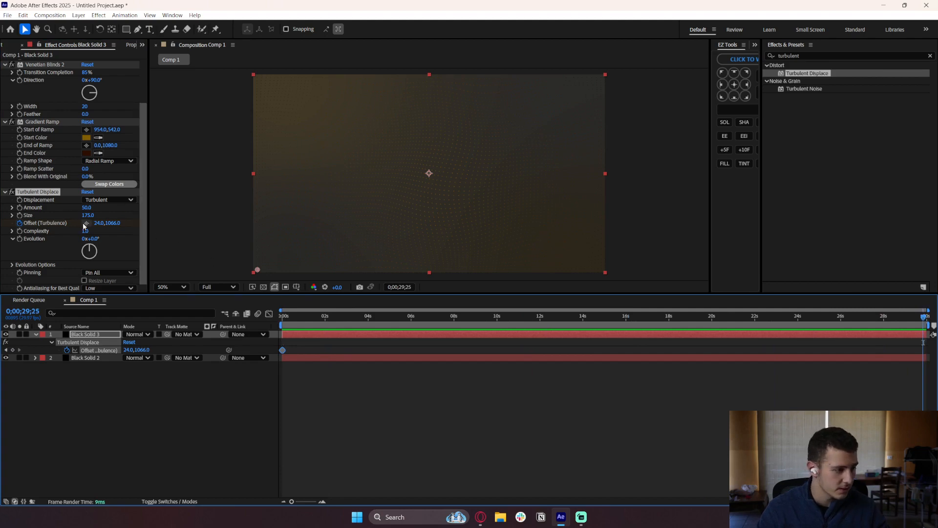
click(600, 77)
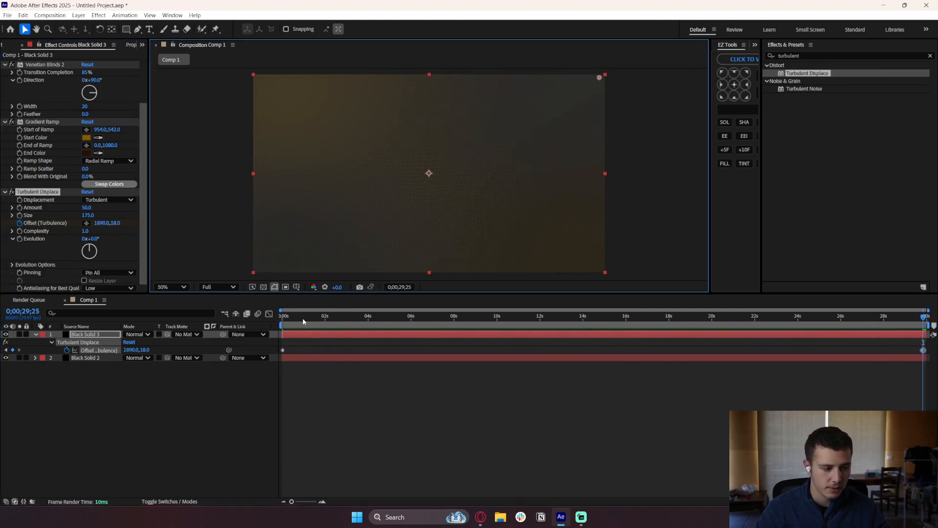
Preview the grid's displacement animation from the beginning of the composition.
click(284, 319)
key(space)
click(362, 419)
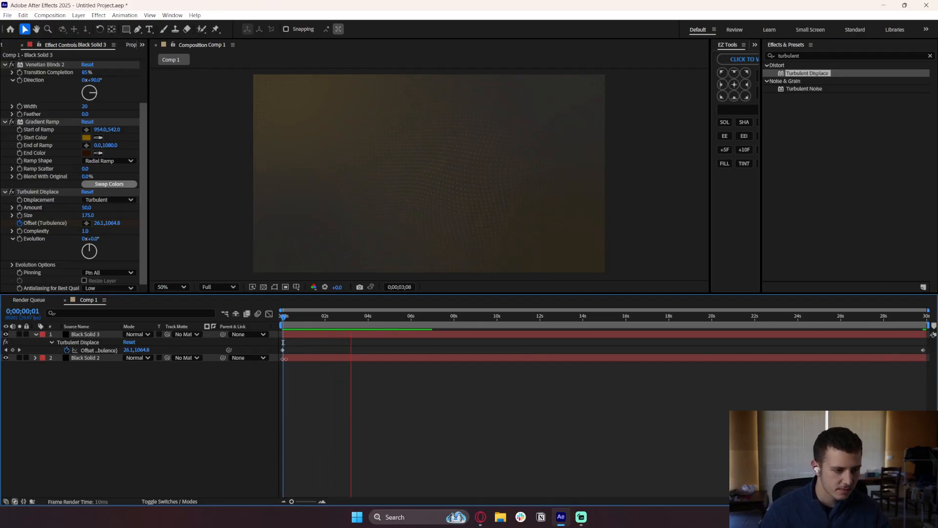
Reveal the Scale property of Black Solid 3 and inspect the displaced grid up close.
click(304, 335)
key(s)
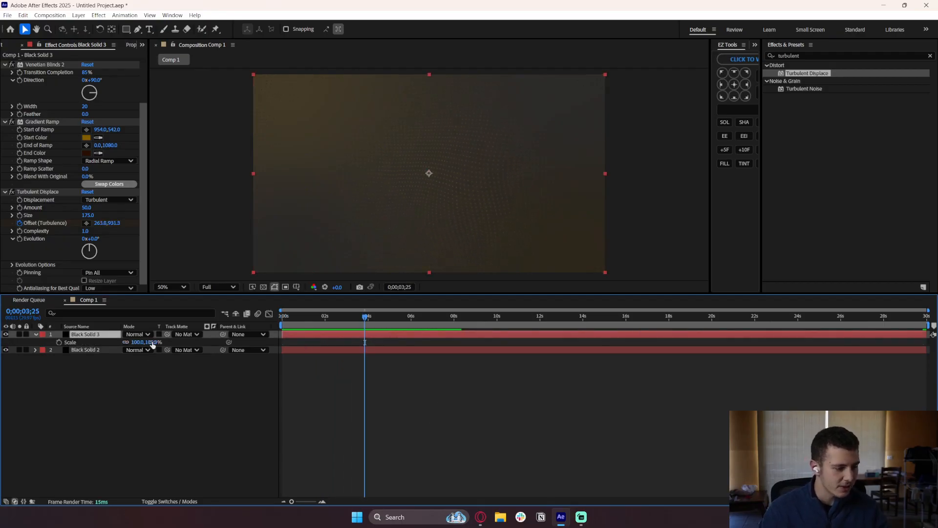
scroll(423, 264, up, 6)
scroll(423, 238, down, 6)
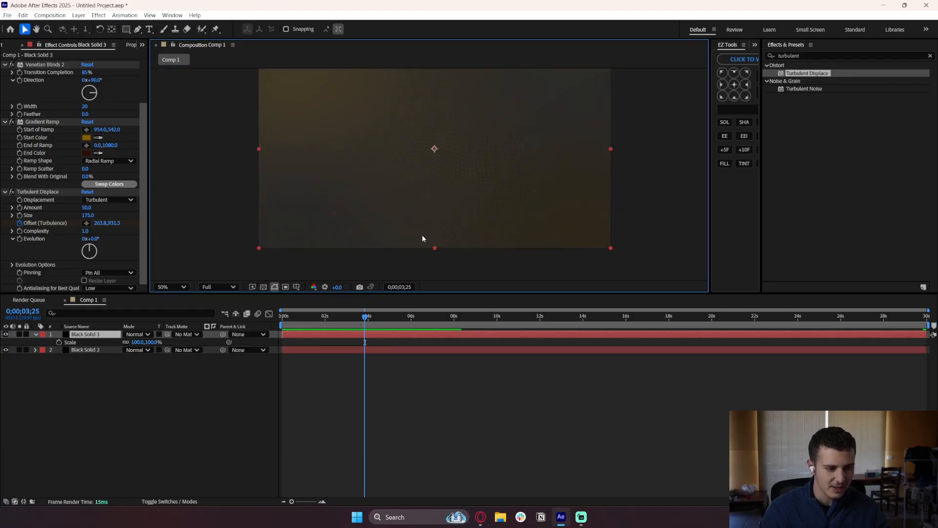
drag(406, 123, 396, 143)
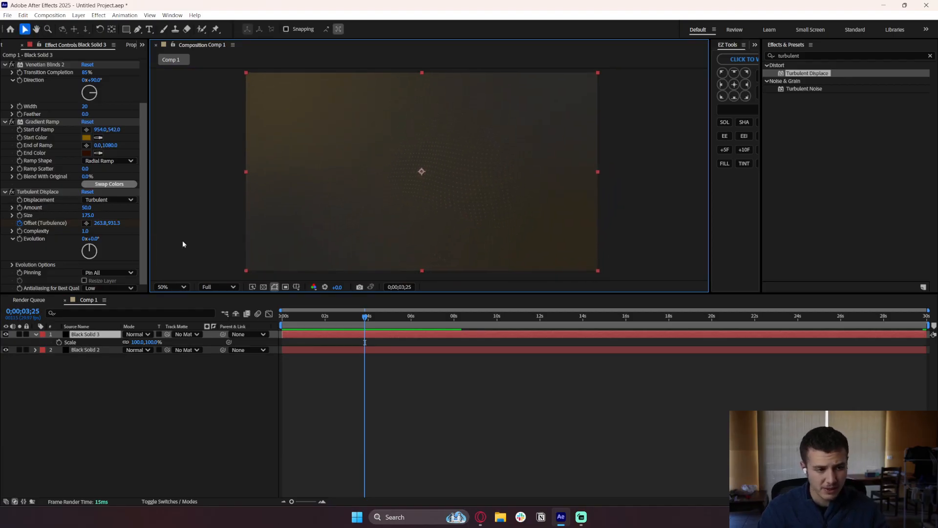
Set the Scale of Black Solid 3 to 150%.
click(142, 342)
text(150)
key(Return)
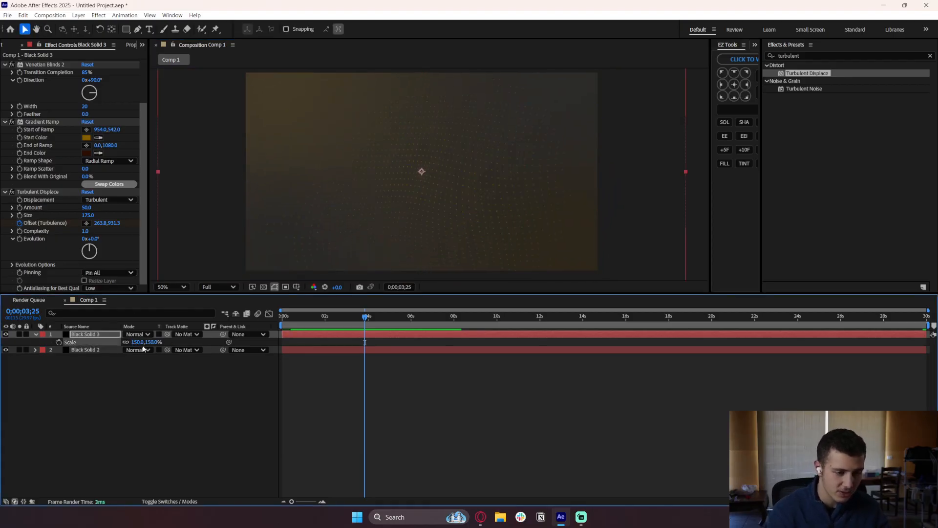
Set the Scale of Black Solid 3 to 120% and deselect the layer.
click(137, 342)
text(120)
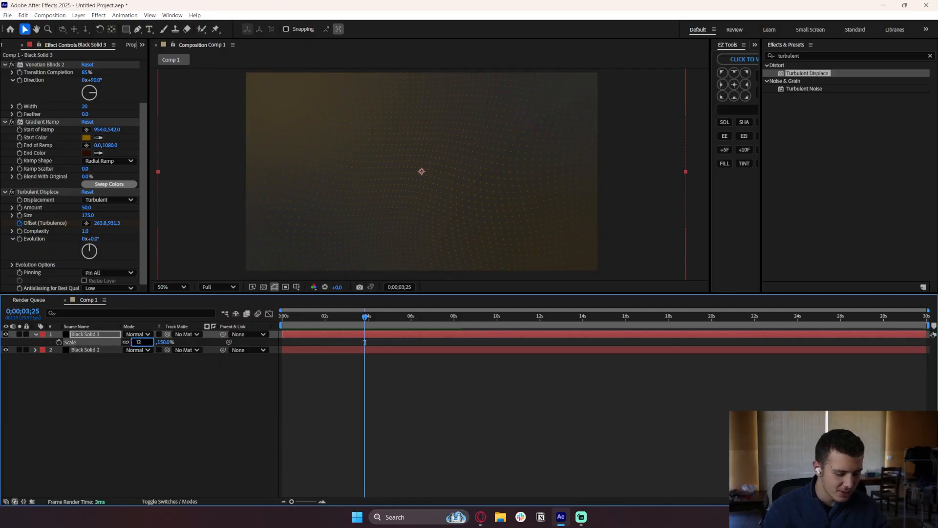
key(Return)
click(205, 384)
Preview the enlarged grid's displacement animation from the start of the composition.
key(Home)
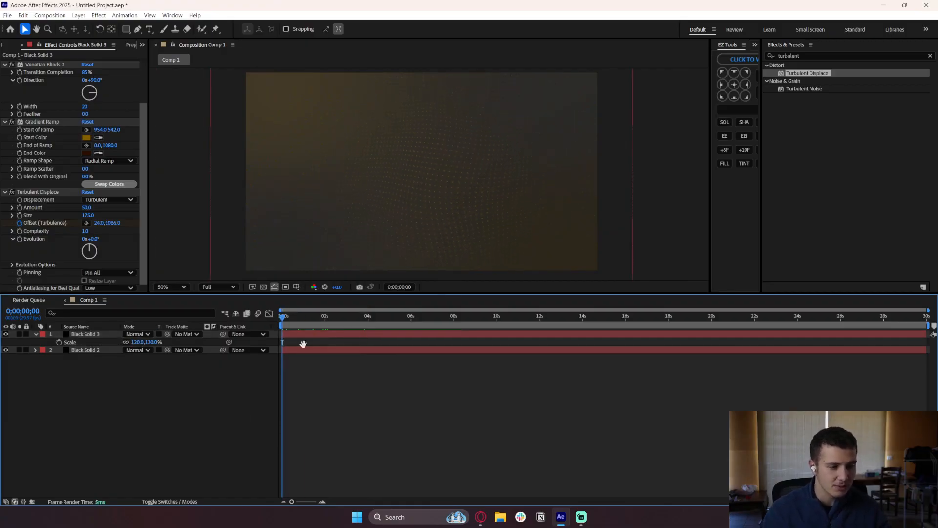
key(space)
scroll(412, 166, down, 2)
scroll(412, 167, up, 2)
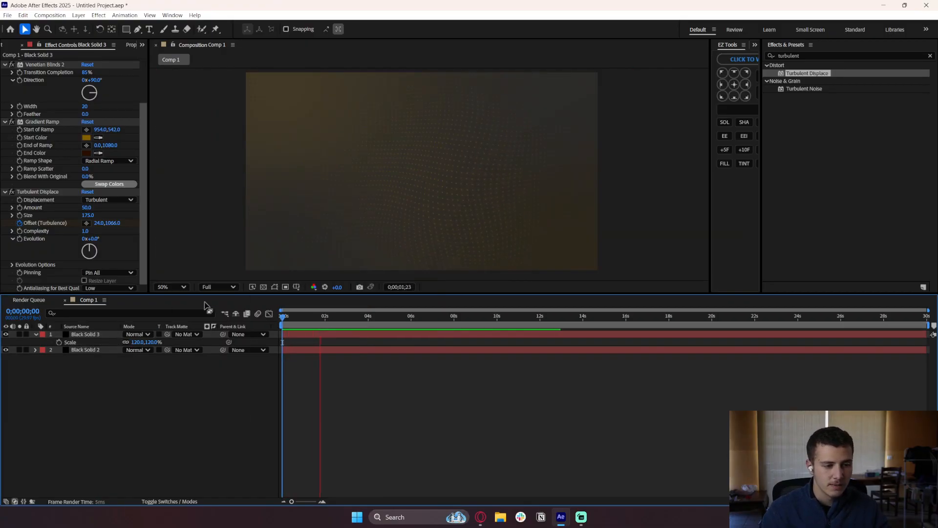
key(space)
Reveal the Opacity property of Black Solid 3 and set it to 50%.
click(110, 335)
key(t)
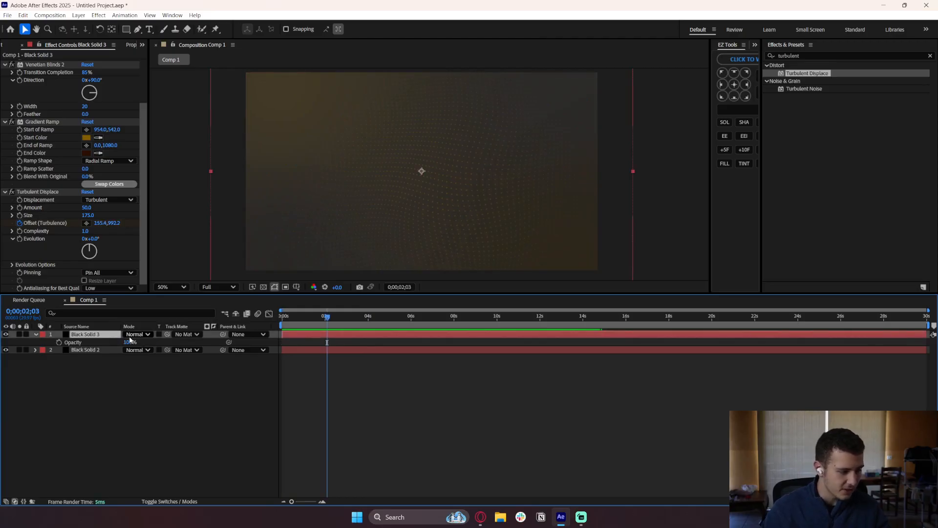
click(131, 342)
text(50)
key(Return)
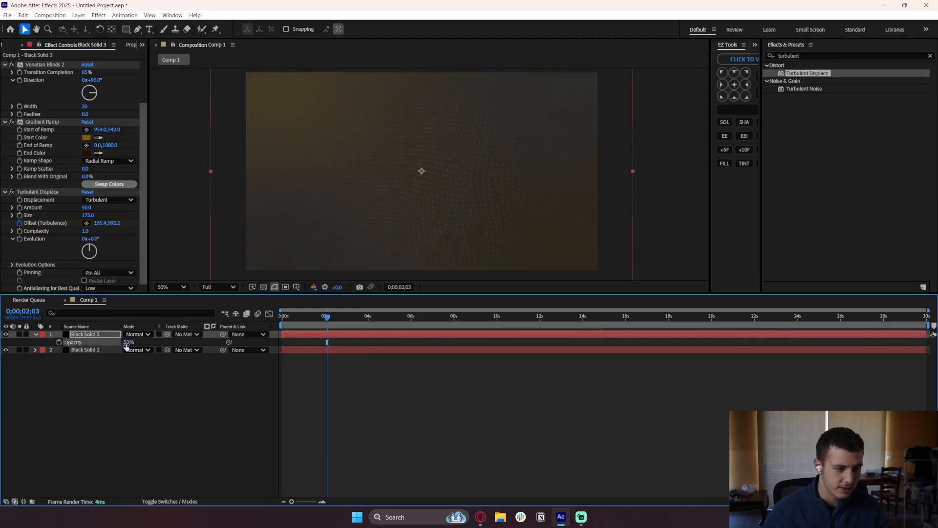
Preview the grid animation at its reduced opacity from 0;00;02;03.
scroll(375, 216, down, 2)
scroll(374, 215, up, 2)
key(space)
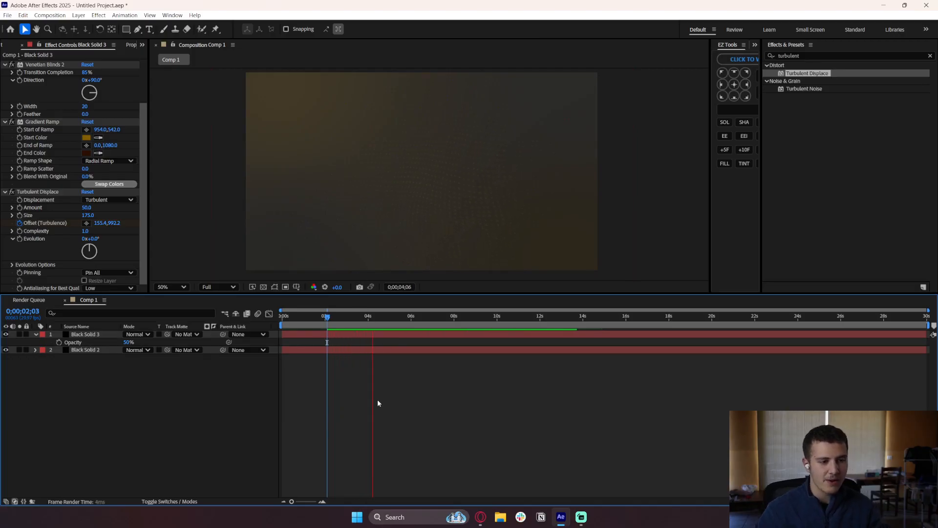
key(space)
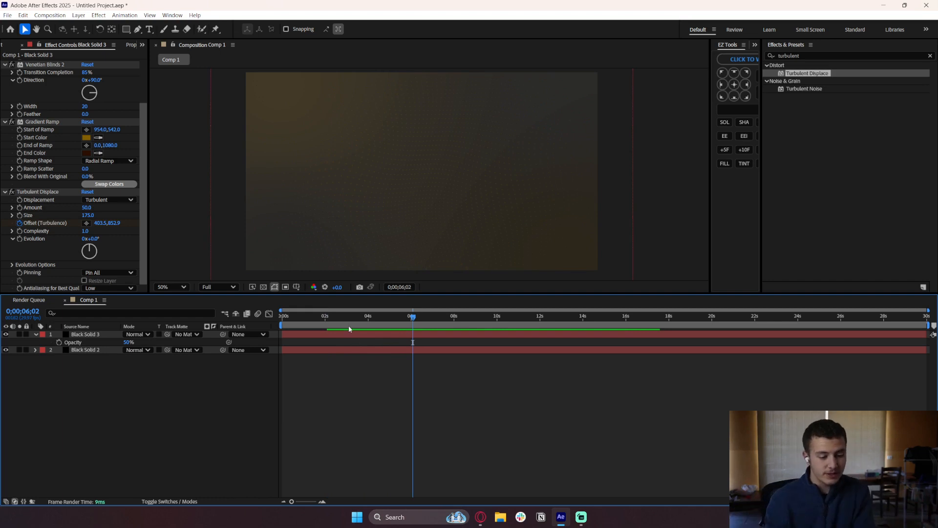
Switch to the Figma storyboard in the browser, enlarge its window and examine the opening frames of sequence 5.
click(482, 517)
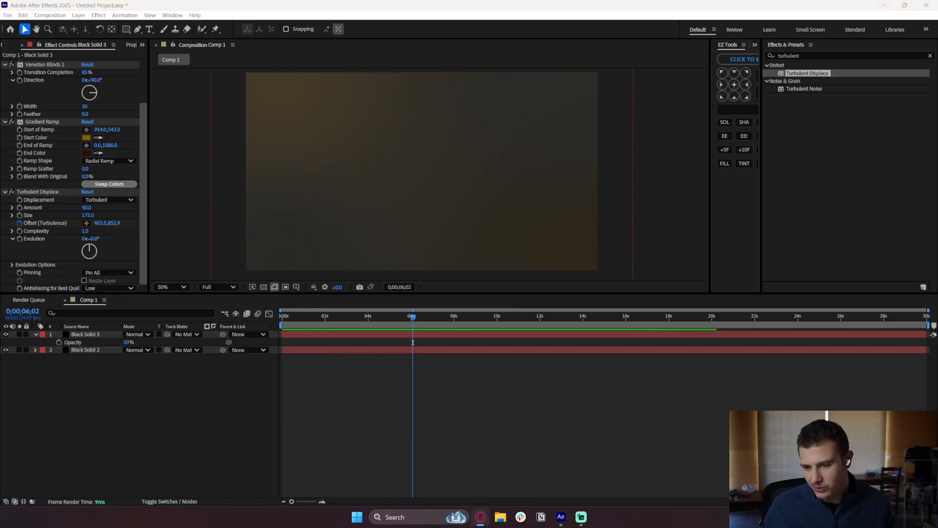
drag(937, 104, 409, 58)
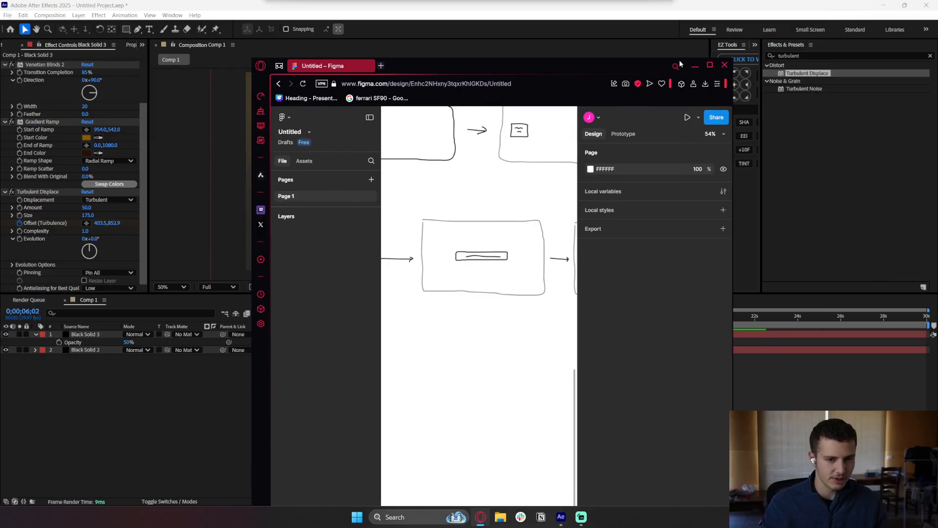
click(711, 65)
scroll(205, 235, left, 10)
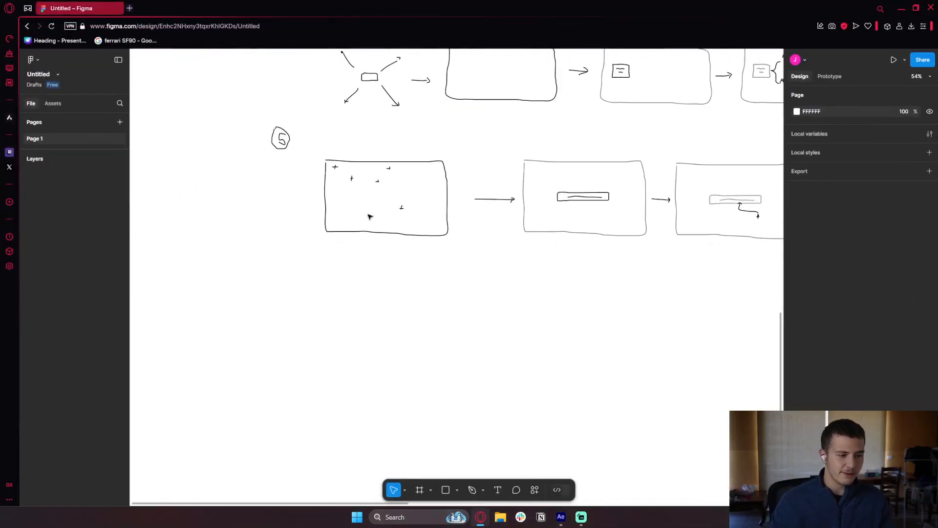
scroll(369, 203, up, 2)
scroll(440, 201, right, 5)
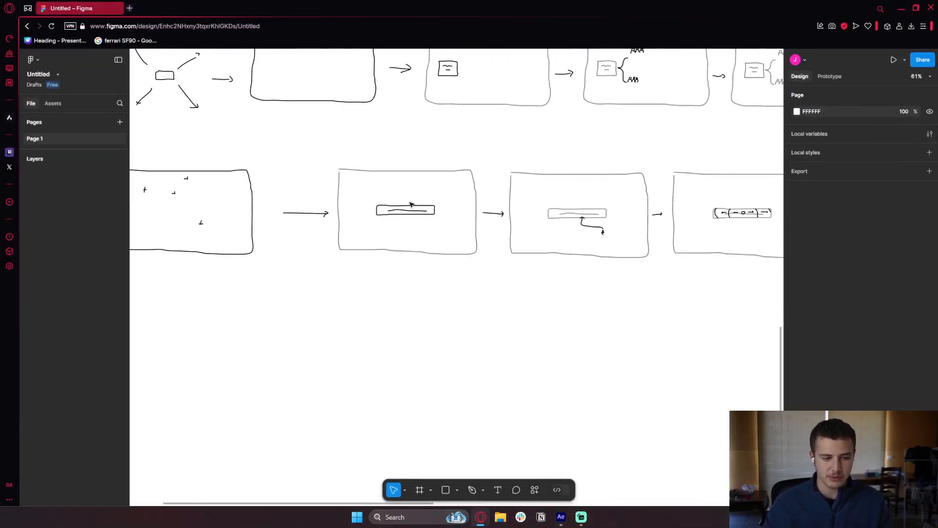
scroll(408, 211, up, 2)
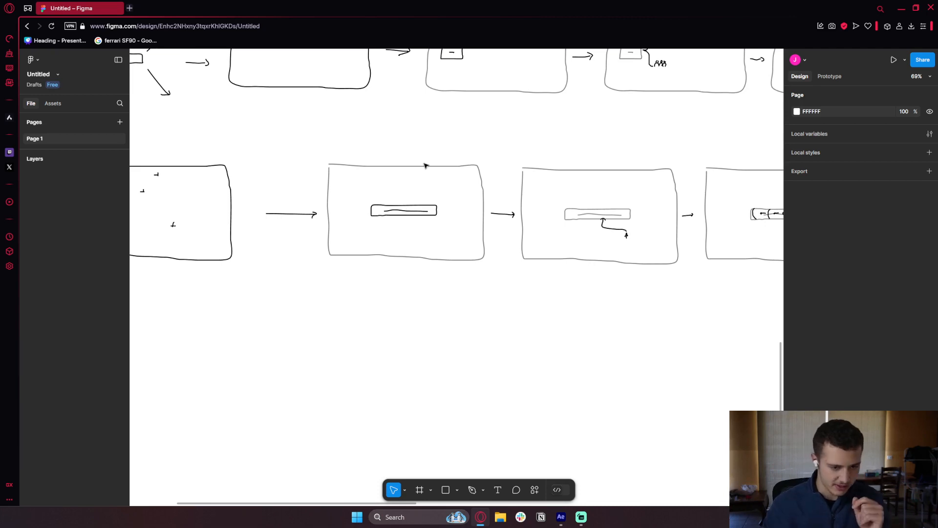
Examine the storyboard frames showing the cursor on the bar, the outward-spreading reveal and the bar's text and box layout.
scroll(556, 210, right, 5)
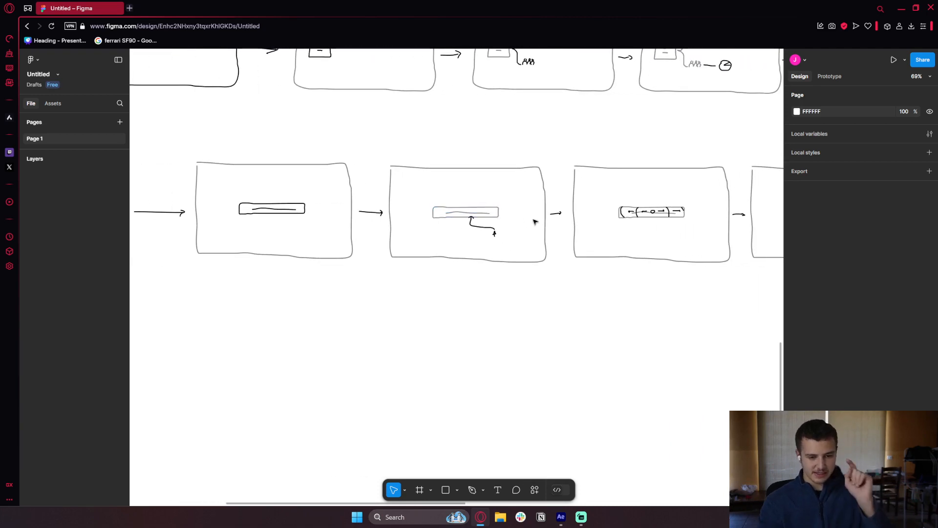
scroll(494, 230, right, 4)
scroll(546, 227, up, 5)
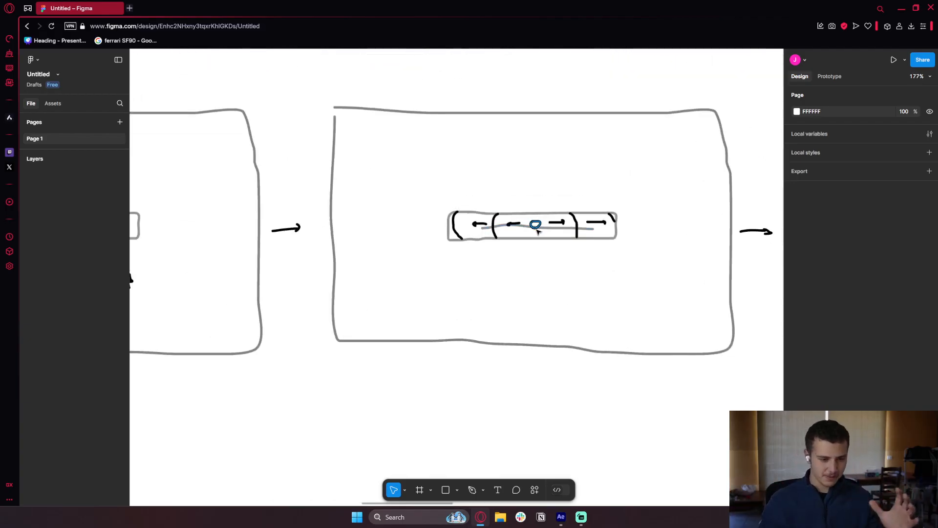
scroll(547, 224, right, 2)
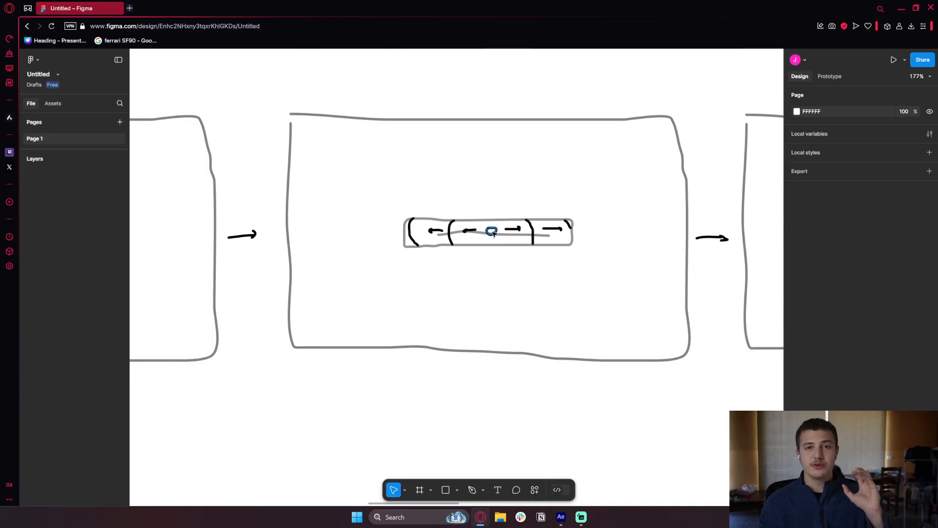
scroll(492, 232, right, 5)
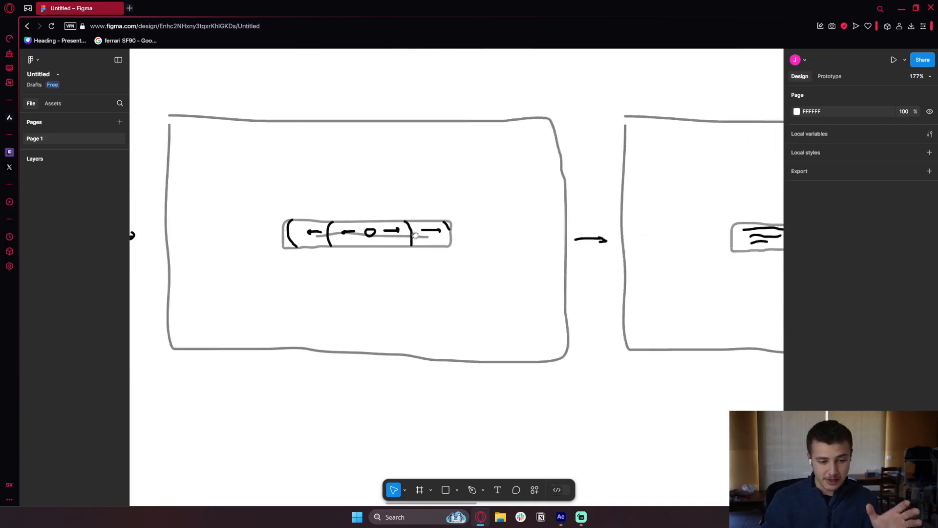
scroll(442, 235, down, 2)
scroll(441, 235, right, 6)
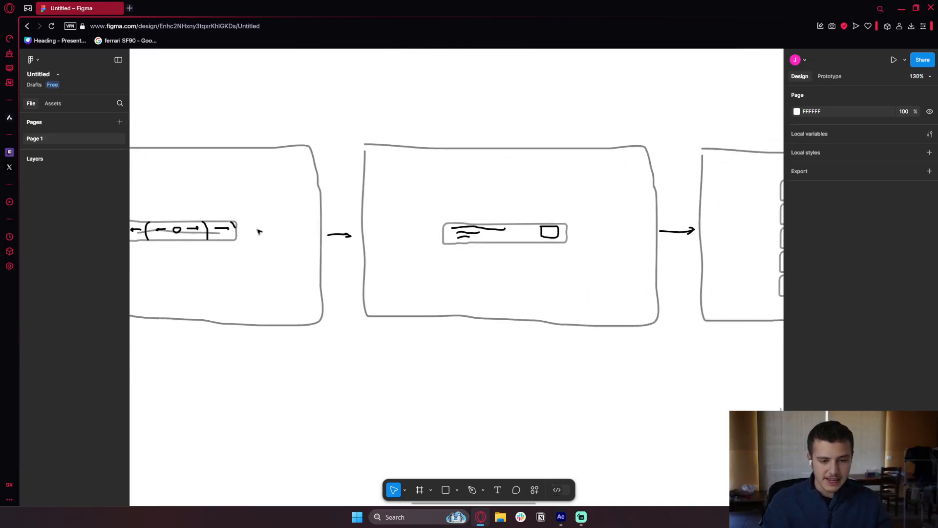
scroll(303, 248, left, 2)
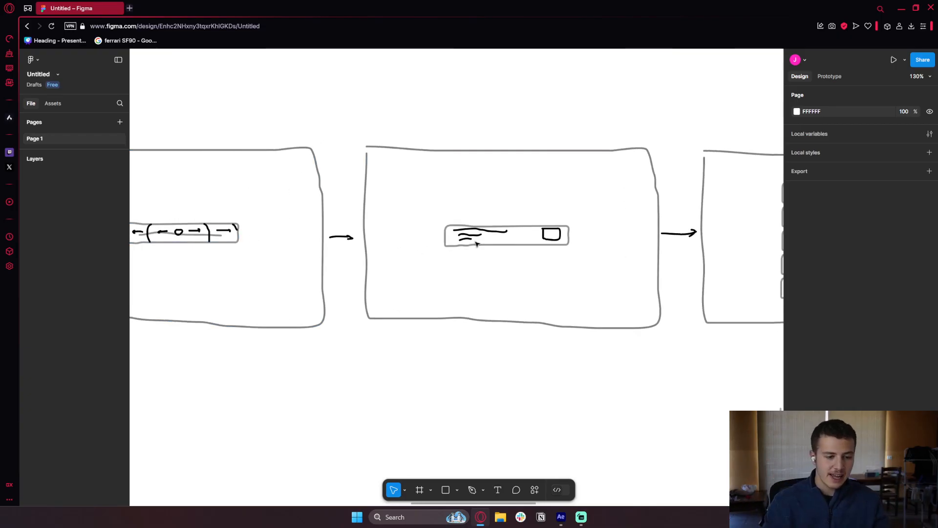
scroll(479, 240, up, 5)
scroll(497, 227, down, 5)
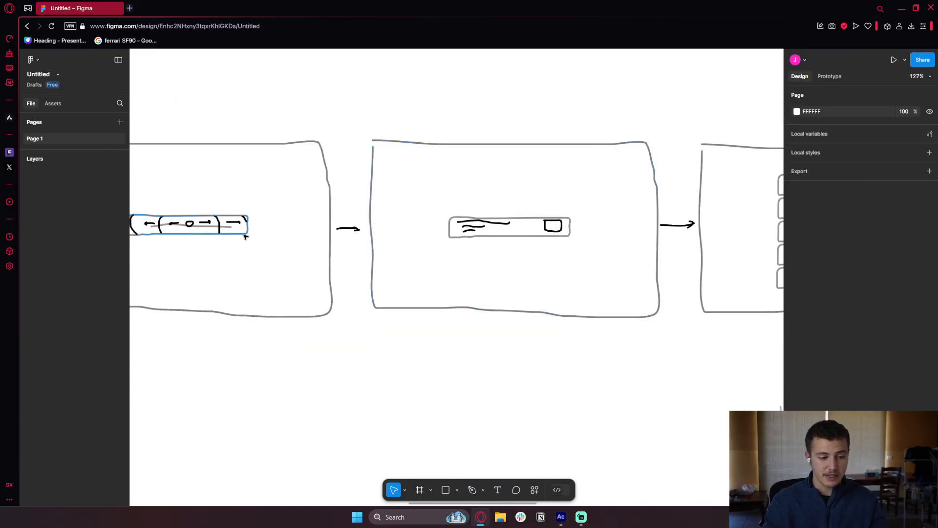
Examine the storyboard frames from the single card through the stacked cards and arrow buttons to the closing UE logo frame.
scroll(540, 237, up, 4)
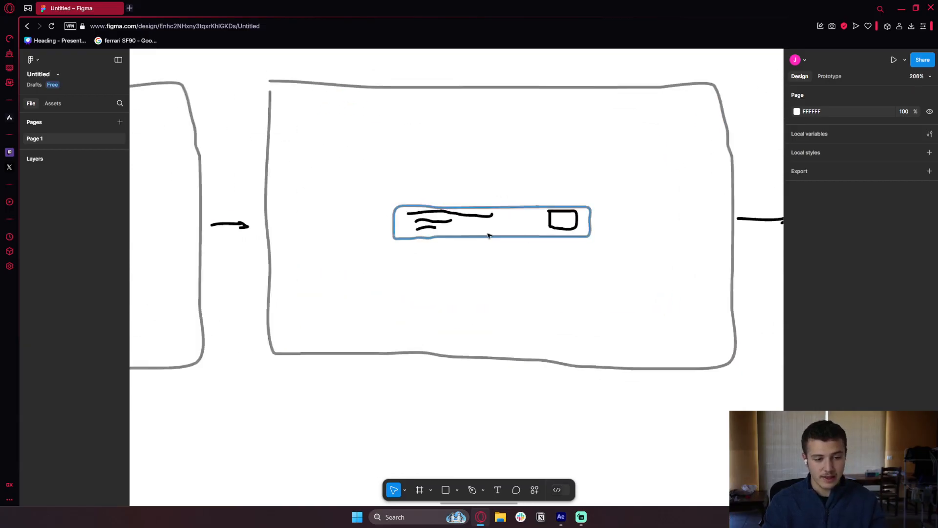
drag(509, 227, 391, 225)
scroll(410, 224, down, 4)
drag(478, 222, 310, 219)
scroll(562, 222, down, 1)
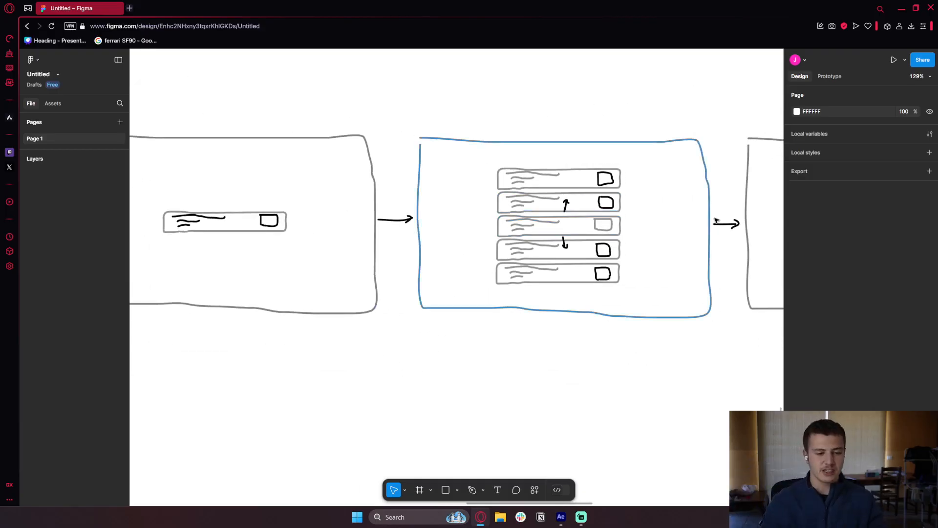
scroll(717, 221, right, 8)
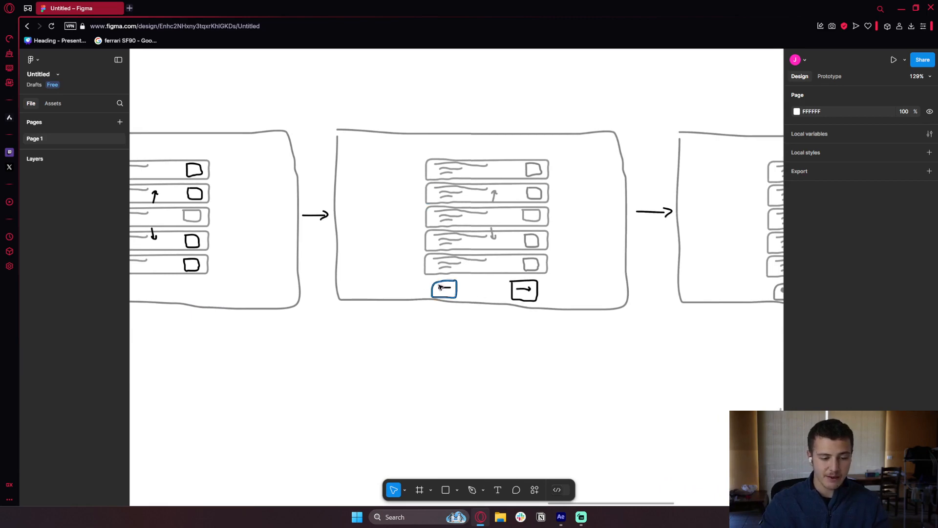
scroll(440, 288, right, 5)
scroll(614, 291, right, 5)
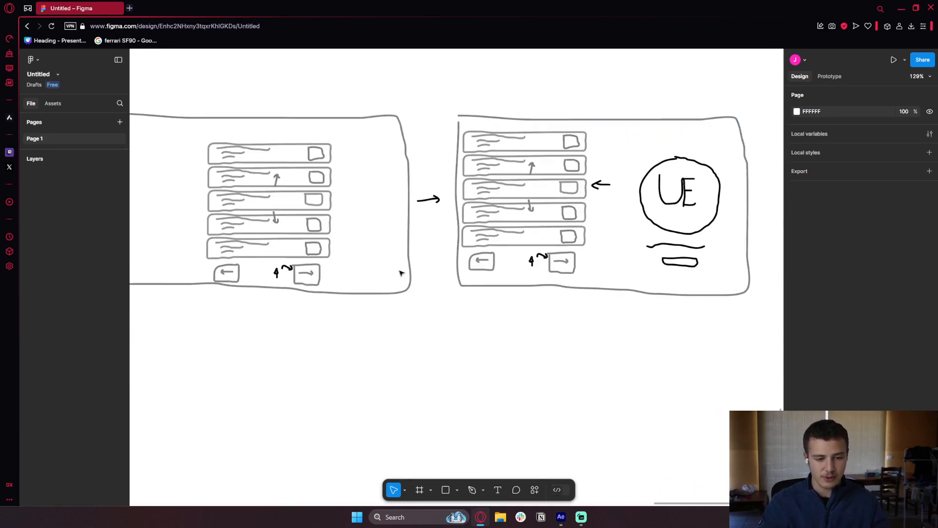
scroll(572, 211, right, 1)
scroll(572, 211, right, 5)
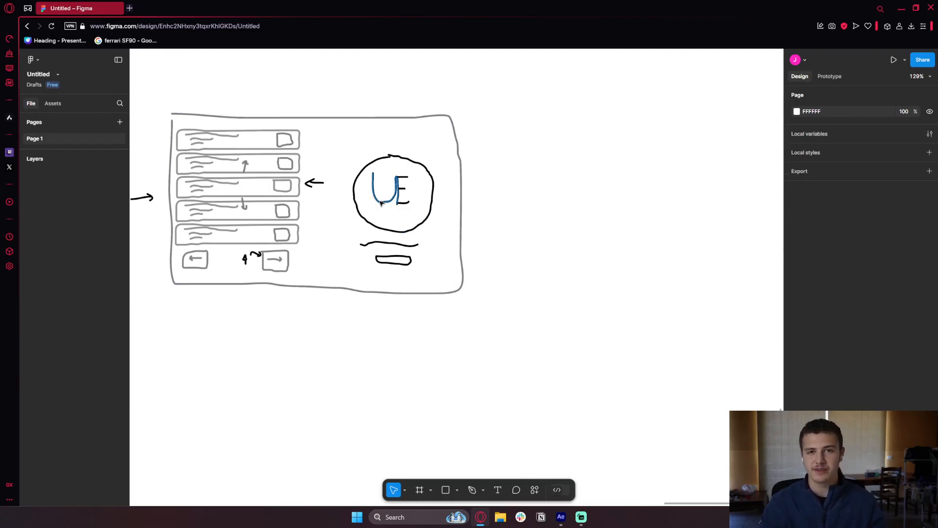
scroll(384, 236, left, 2)
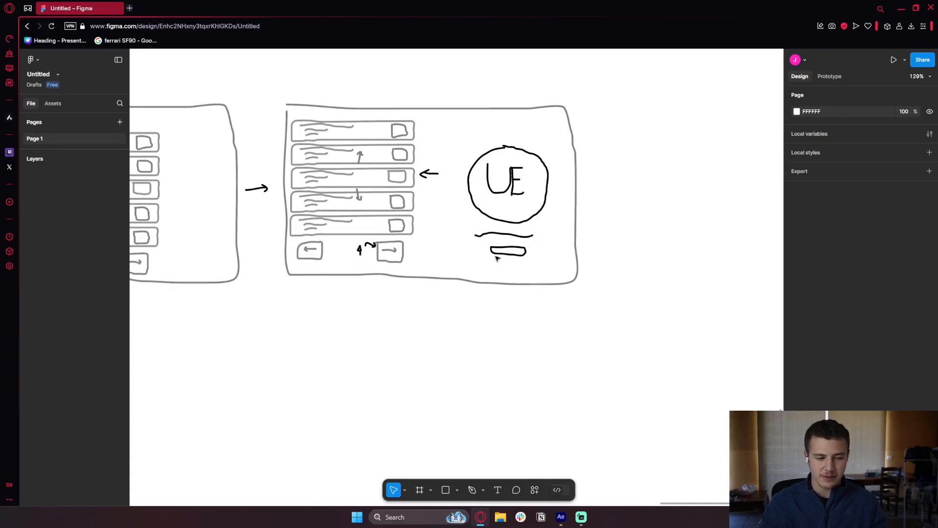
scroll(518, 266, down, 10)
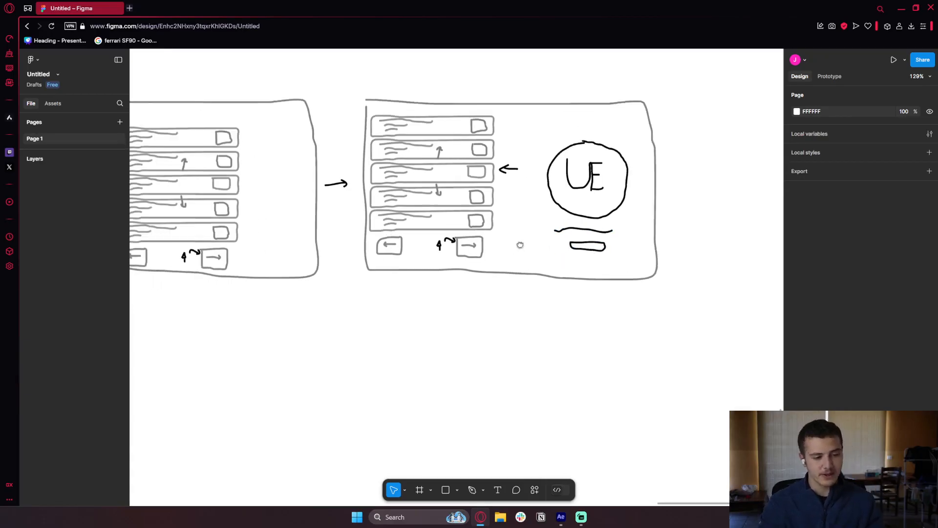
scroll(425, 252, left, 10)
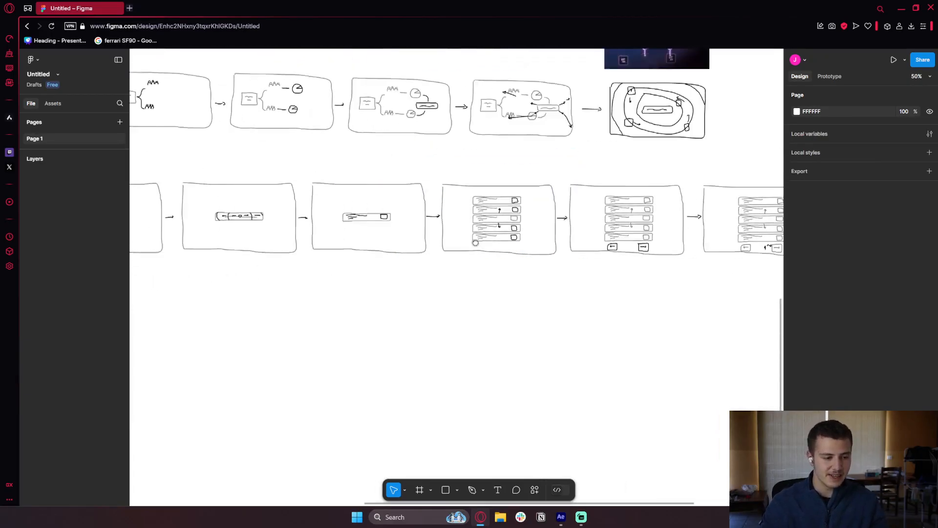
Switch back to After Effects, preview the background from the beginning and return the playhead to 0;00;00;00.
click(901, 7)
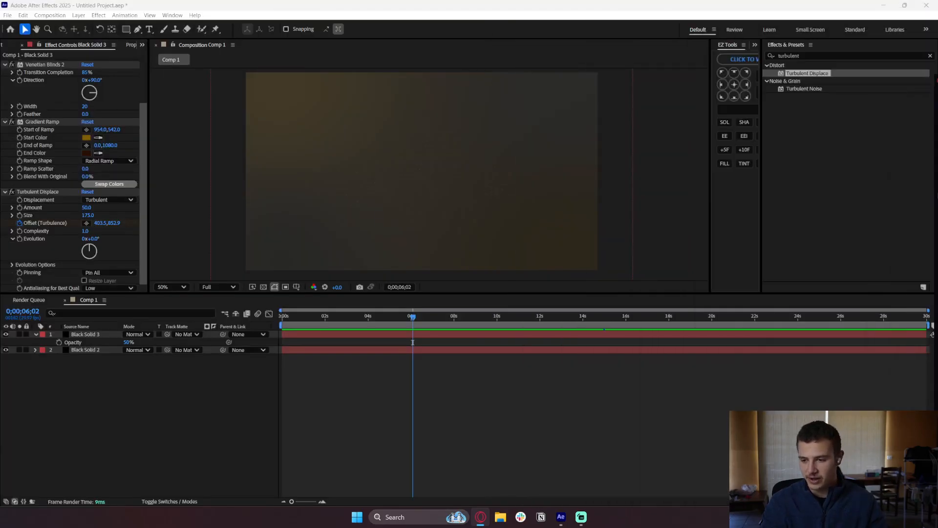
click(413, 342)
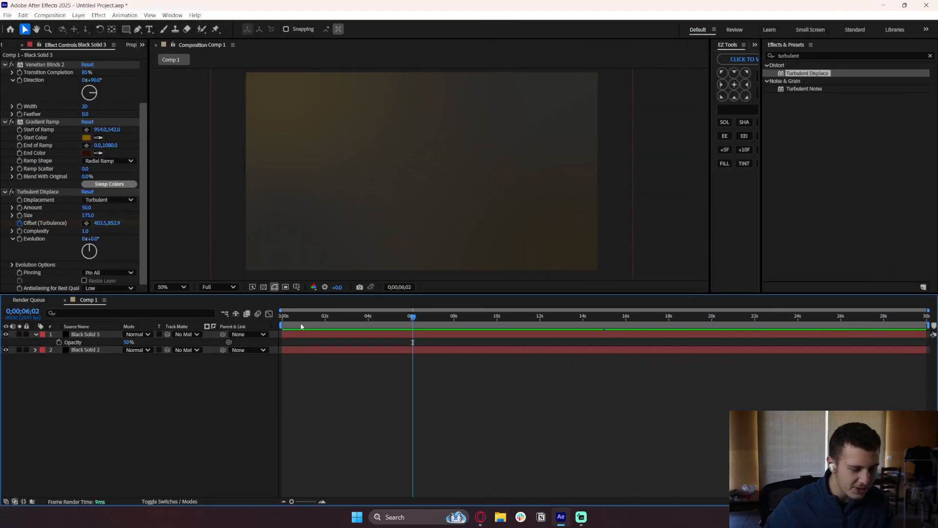
key(Home)
key(space)
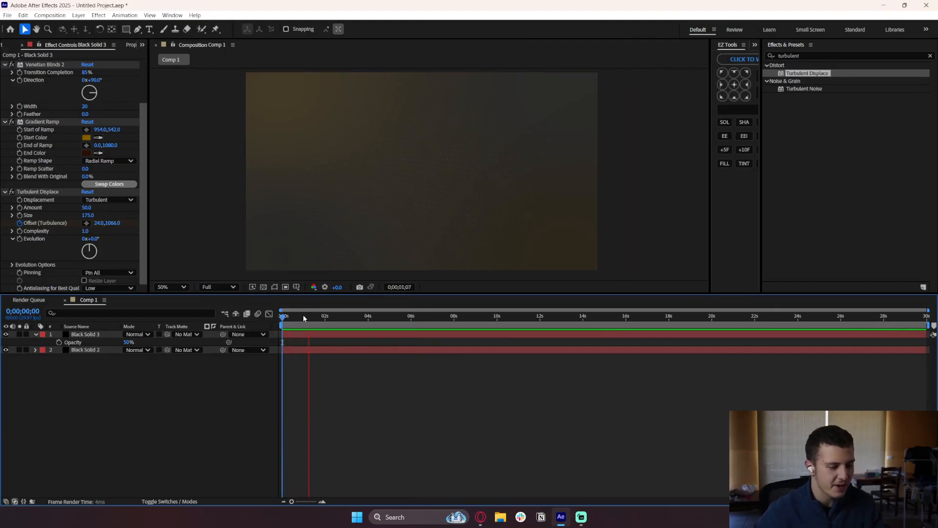
drag(310, 317, 273, 334)
Add a shape layer, draw a centred blue rectangle about 830 × 166 px on it and expand the rectangle's properties.
right_click(242, 379)
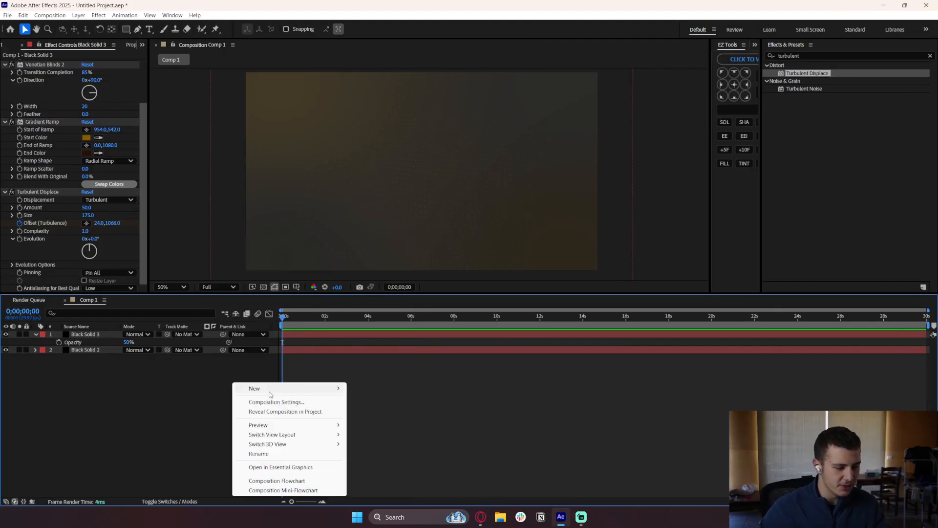
mouse_move(259, 387)
click(396, 449)
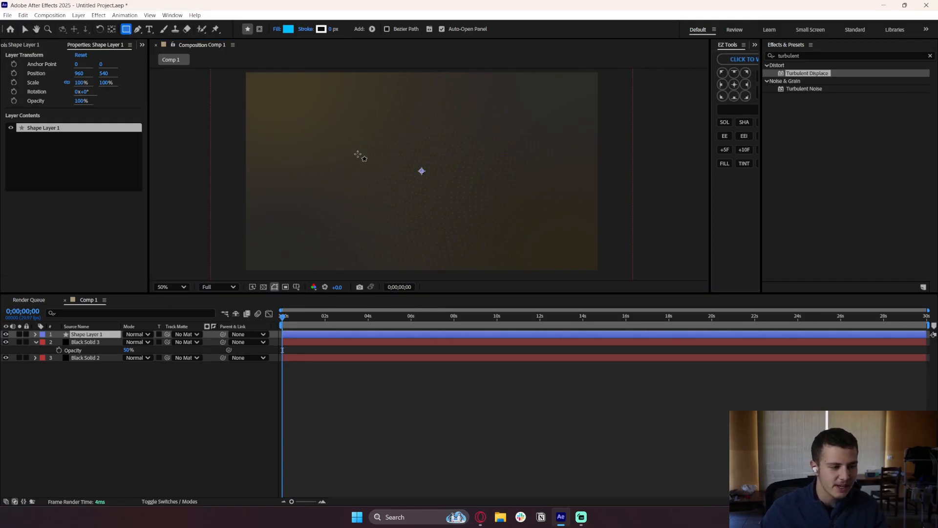
mouse_move(346, 156)
mouse_down()
mouse_move(531, 191)
mouse_move(498, 186)
mouse_up()
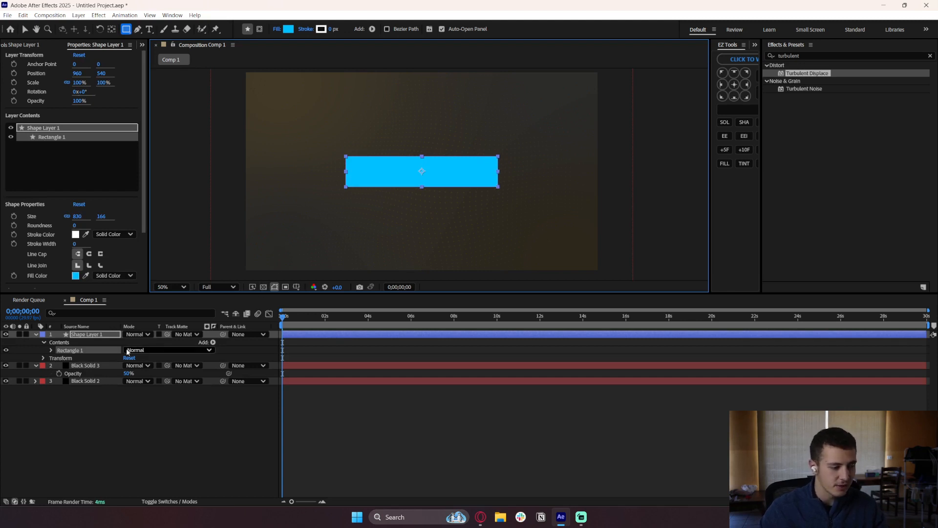
click(51, 350)
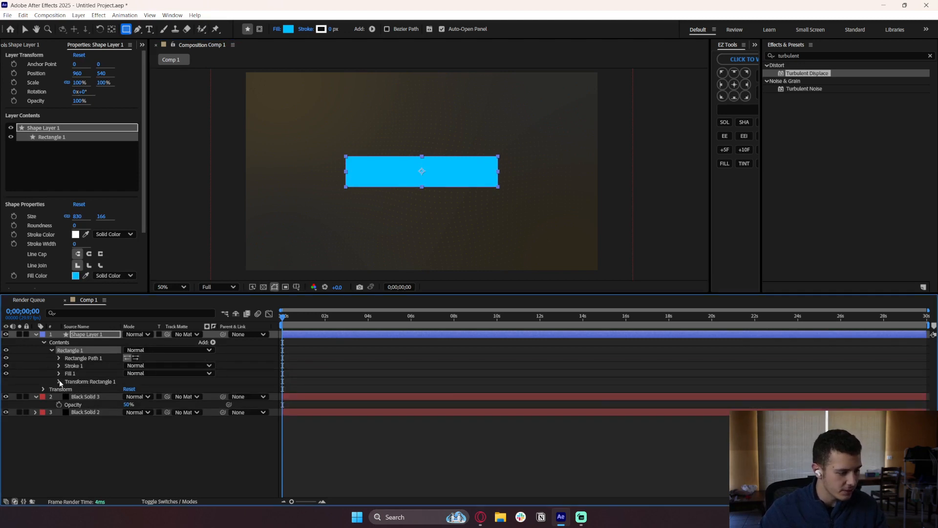
Round the blue rectangle's corners by setting its path's Roundness to 35.
click(59, 358)
drag(127, 381, 133, 381)
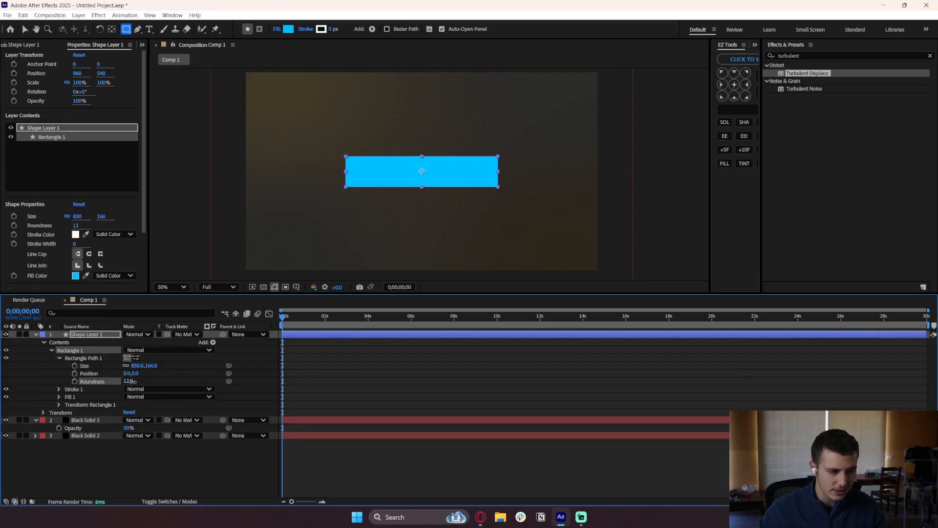
click(171, 465)
drag(130, 381, 140, 380)
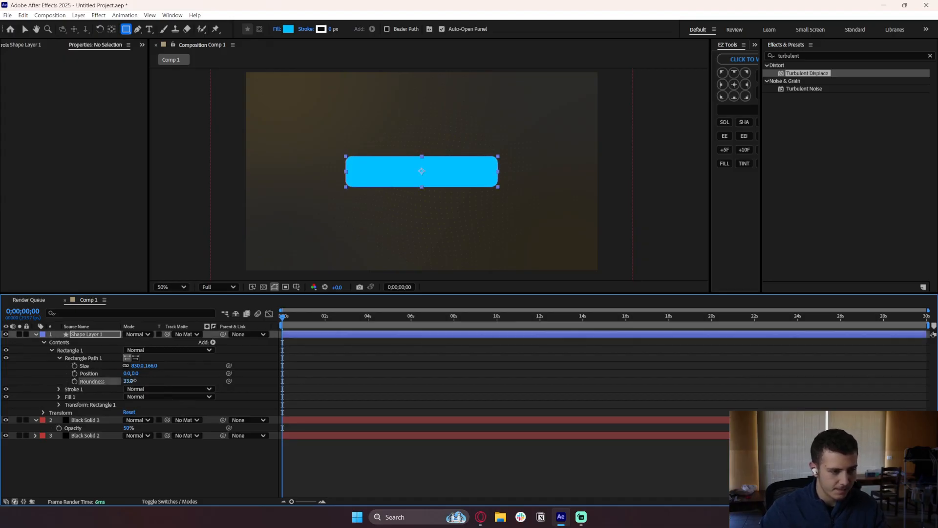
click(136, 457)
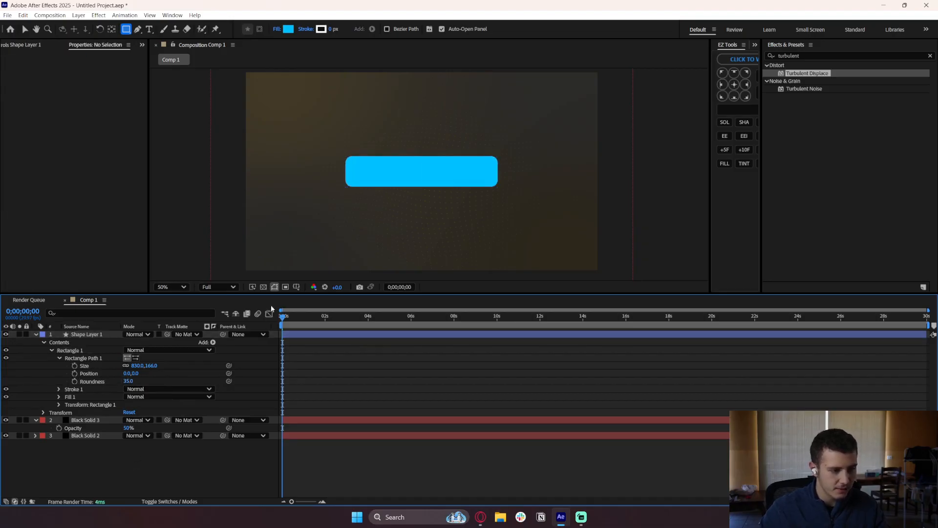
Find the 4-Color Gradient effect and apply it to the rectangle's shape layer.
click(85, 335)
click(815, 55)
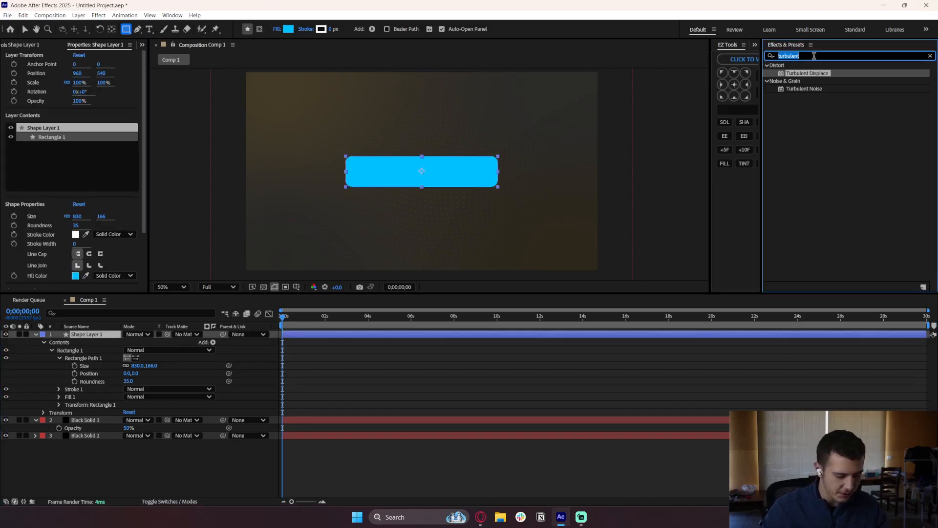
key(BackSpace)
text(4)
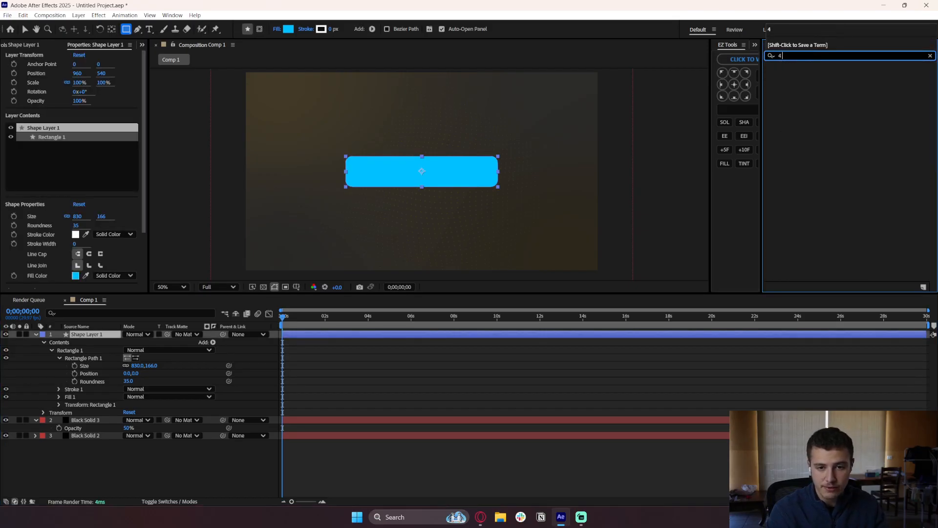
text( colo)
key(BackSpace)
key(BackSpace)
key(BackSpace)
key(BackSpace)
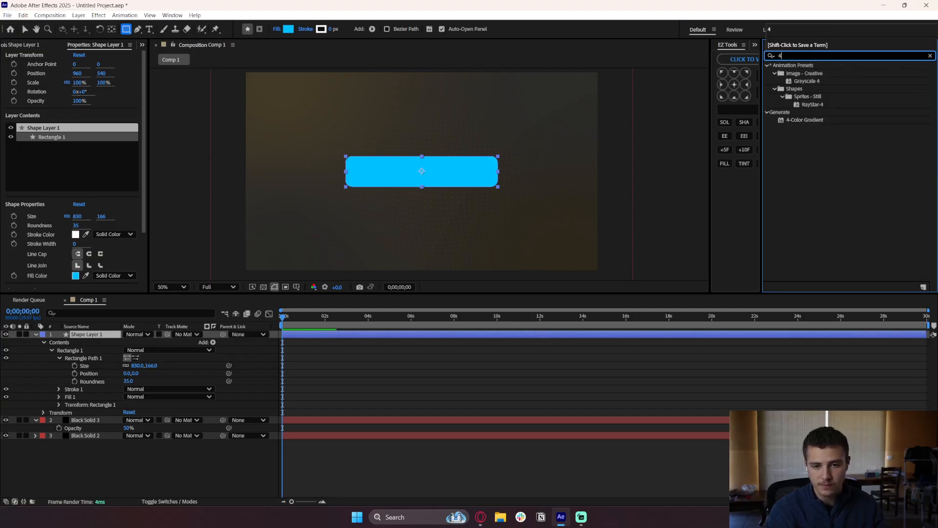
double_click(804, 120)
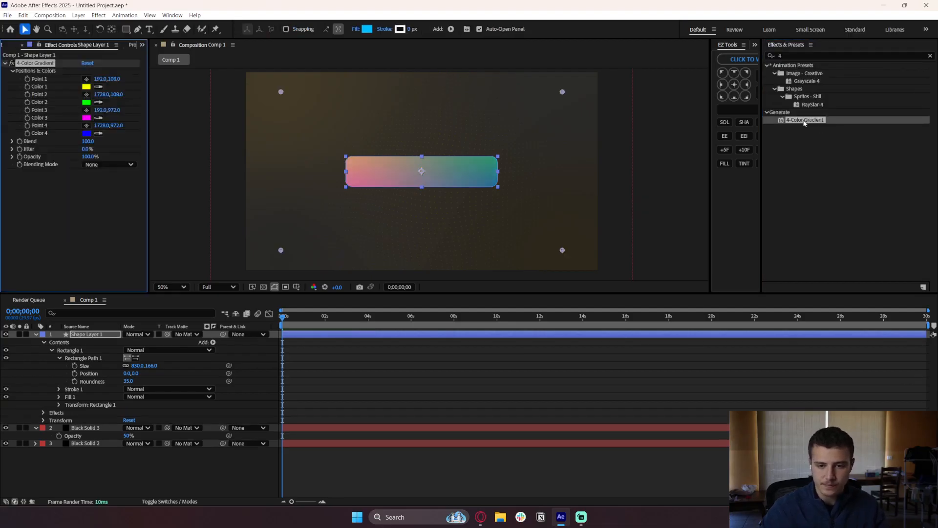
Place the four gradient points on the bar's corners, at about 542,458, 1376,454, 544,624 and 1376,624.
click(87, 78)
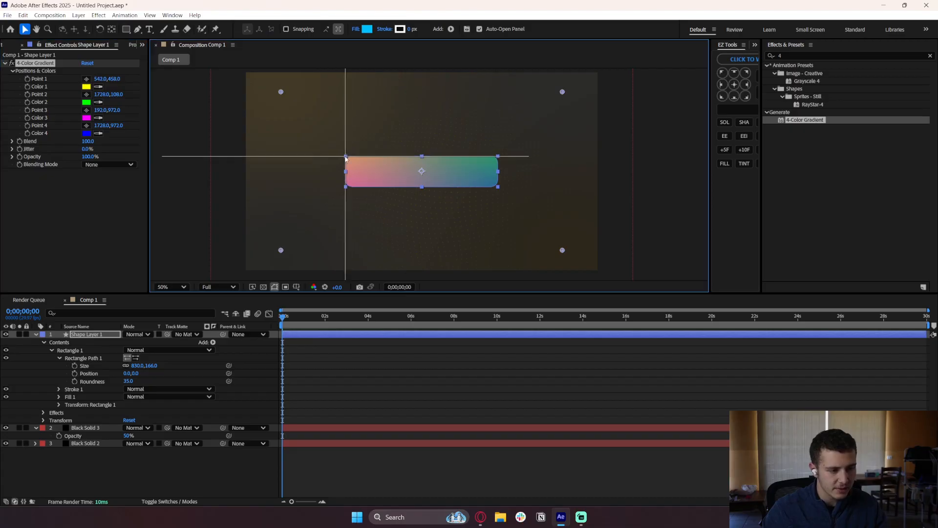
click(345, 154)
click(86, 95)
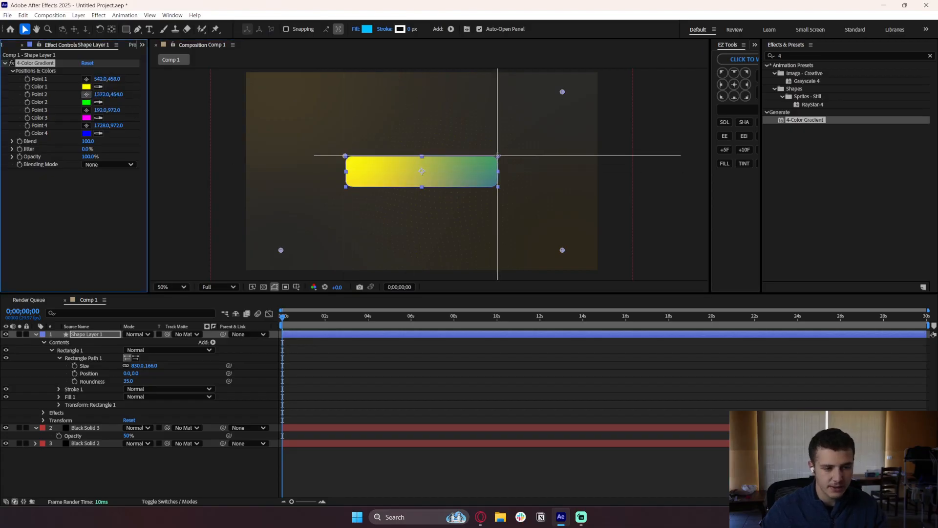
click(498, 155)
click(86, 110)
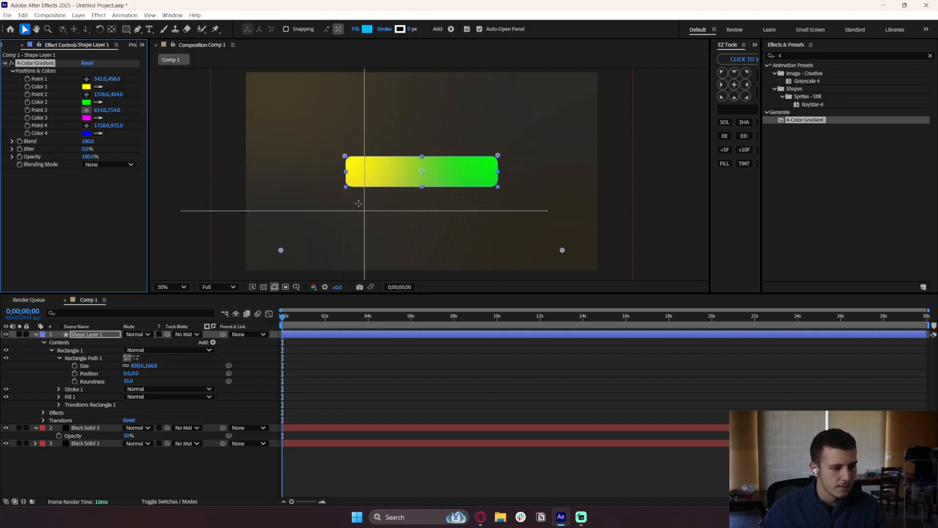
click(345, 188)
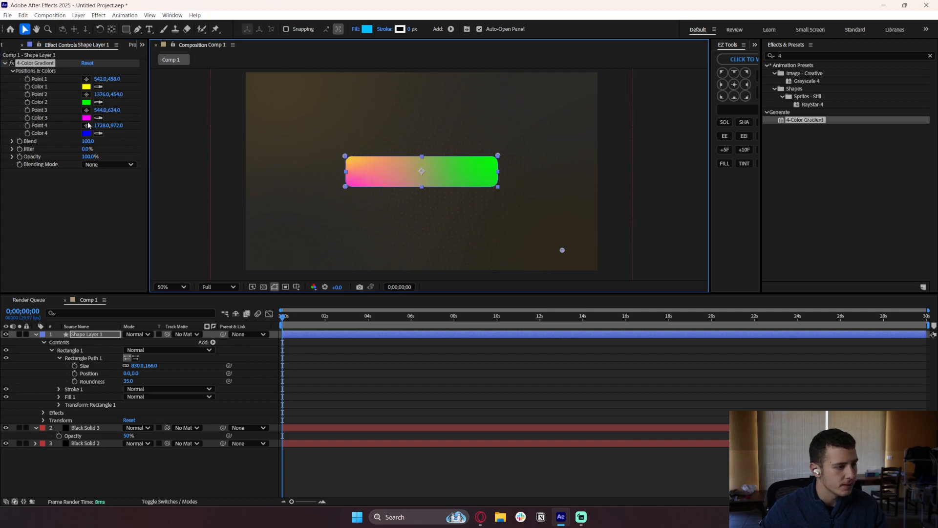
click(86, 125)
click(498, 187)
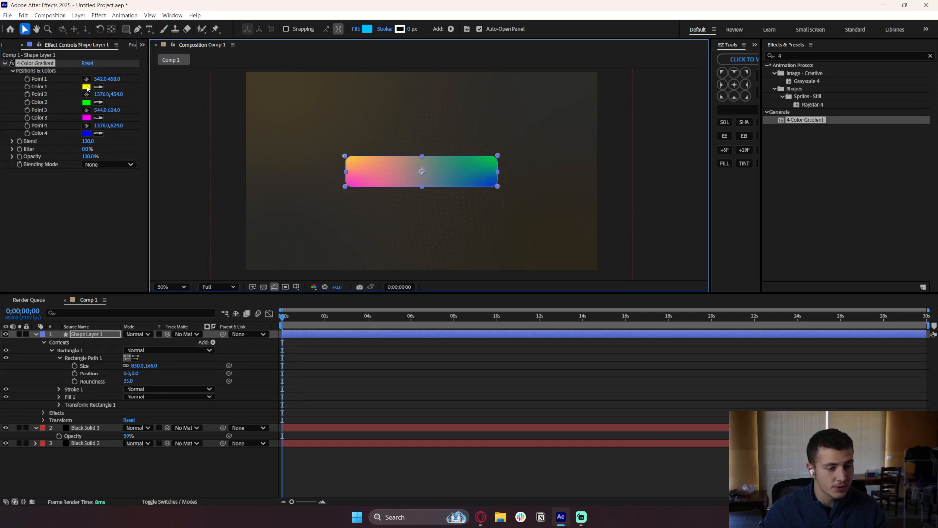
Change the gradient's Color 2 to dark brown 473200, leaving Color 1 as it is.
click(87, 86)
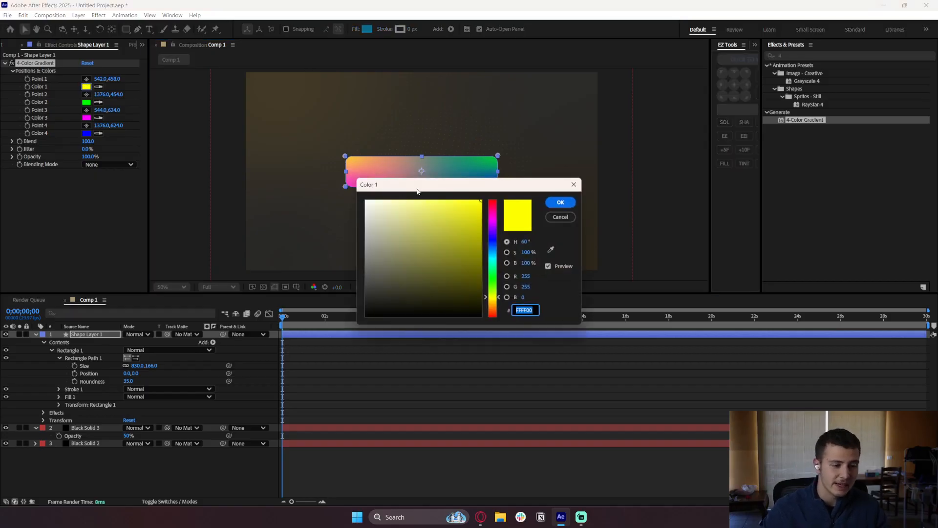
drag(464, 181, 442, 261)
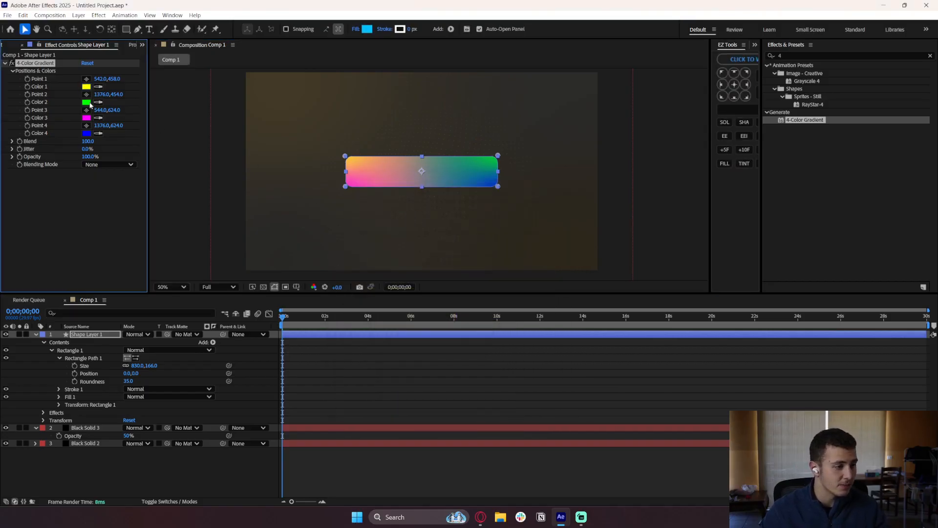
click(86, 102)
drag(464, 182, 558, 290)
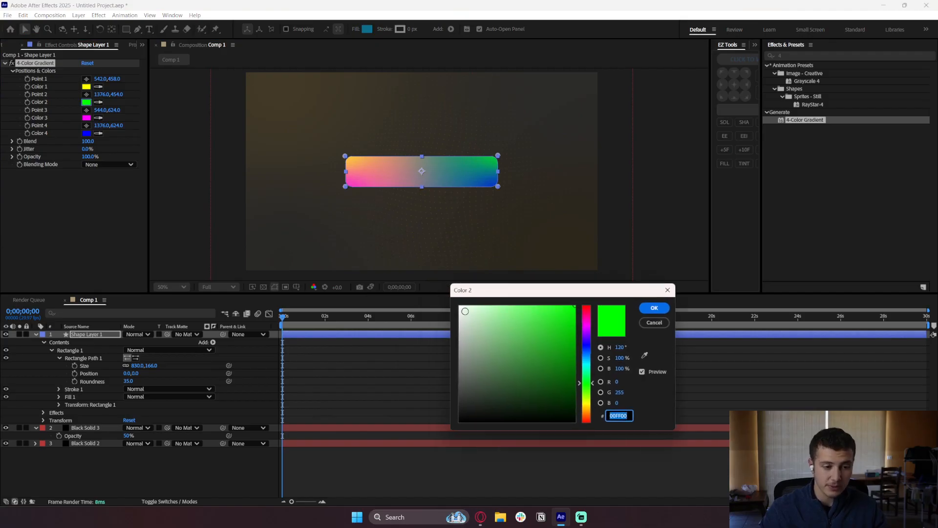
click(588, 407)
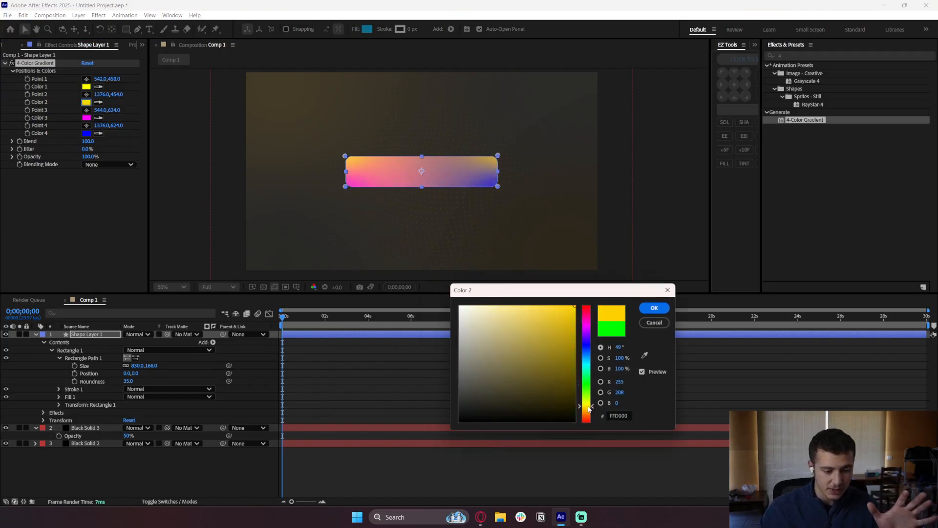
drag(588, 406, 576, 390)
click(652, 309)
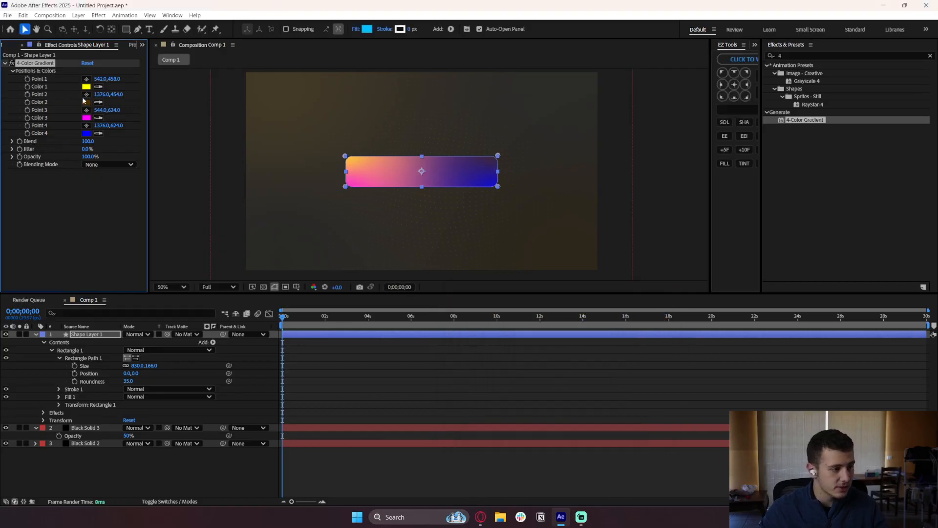
Sample Color 2's dark brown for Colors 3 and 4, and darken Color 3 to 261B00.
click(87, 103)
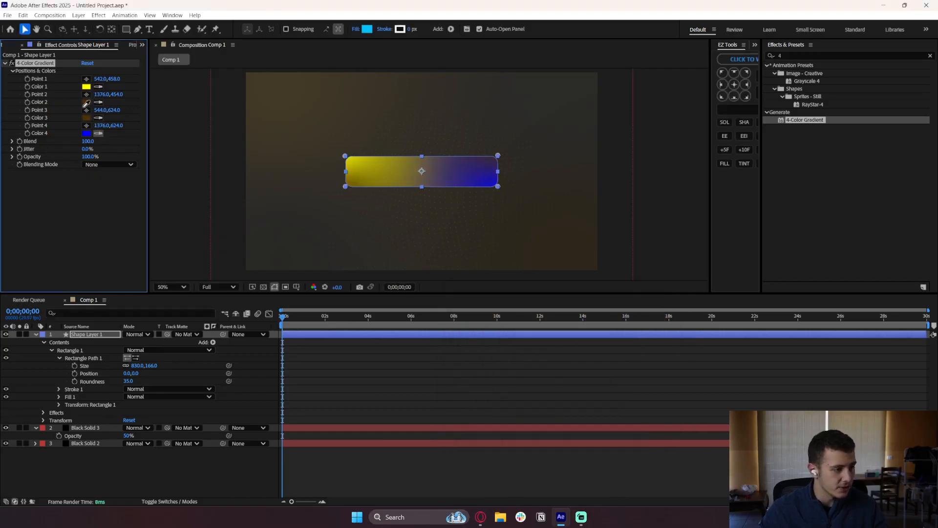
click(87, 103)
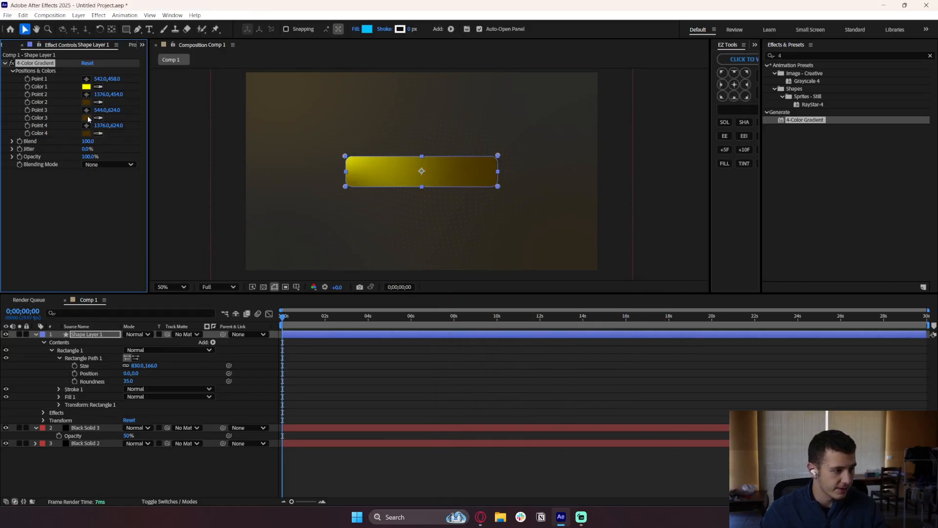
click(87, 117)
drag(470, 181, 472, 226)
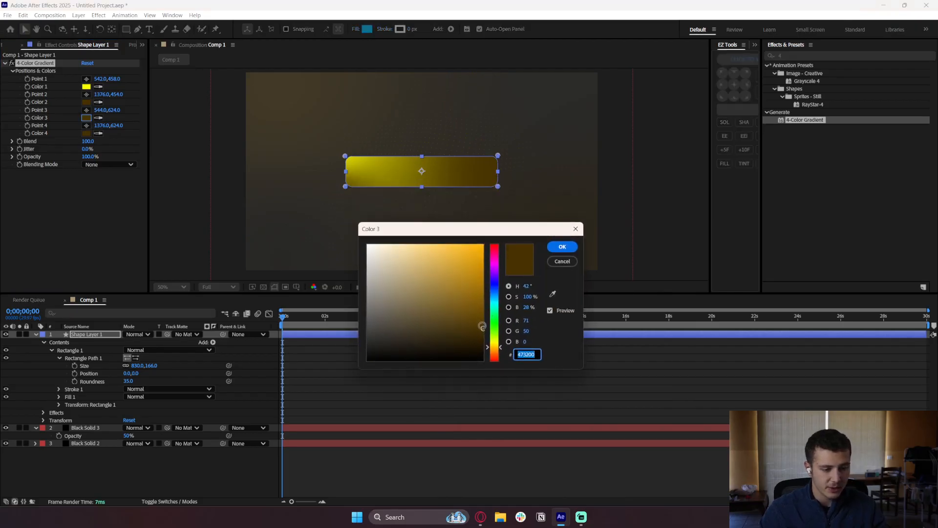
drag(482, 327, 484, 343)
click(562, 246)
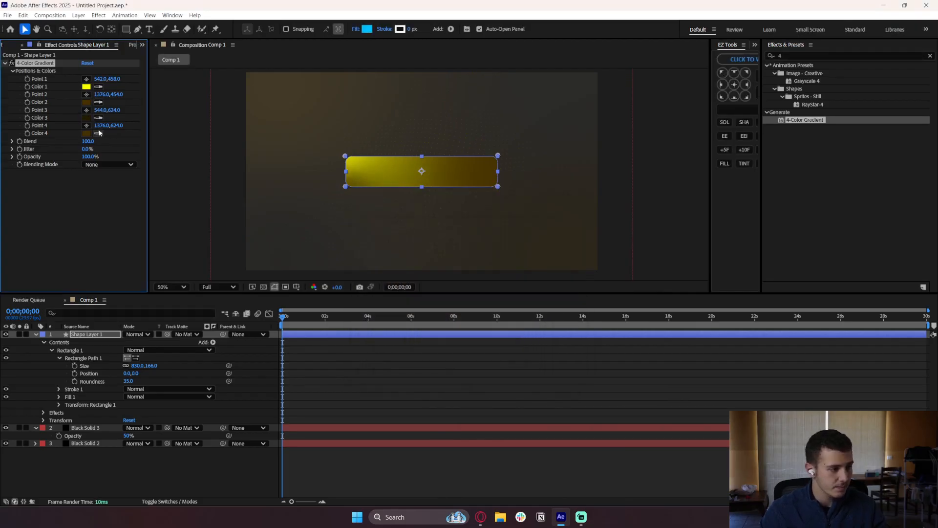
Set the gradient's Color 4 to the near-black grey 141414.
click(86, 133)
drag(447, 322, 481, 306)
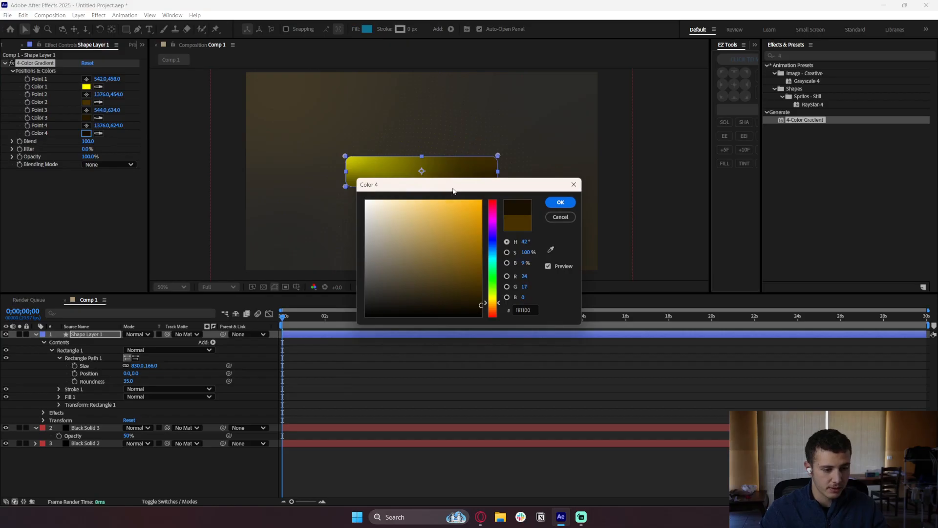
drag(455, 185, 449, 296)
mouse_move(450, 411)
mouse_down()
mouse_move(409, 421)
mouse_move(364, 411)
mouse_move(343, 419)
mouse_up()
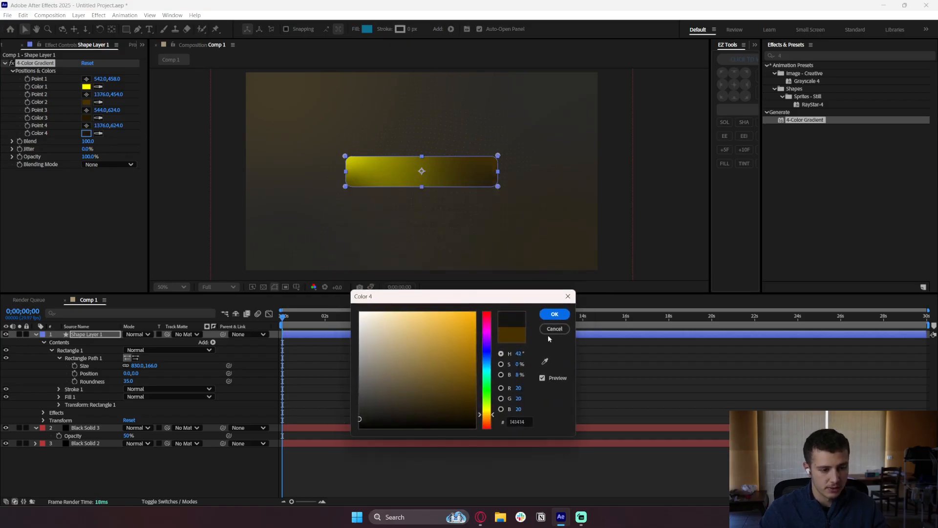
click(555, 314)
Set the gradient's Color 1 to the dark orange-brown 533400 and deselect the layer.
click(86, 87)
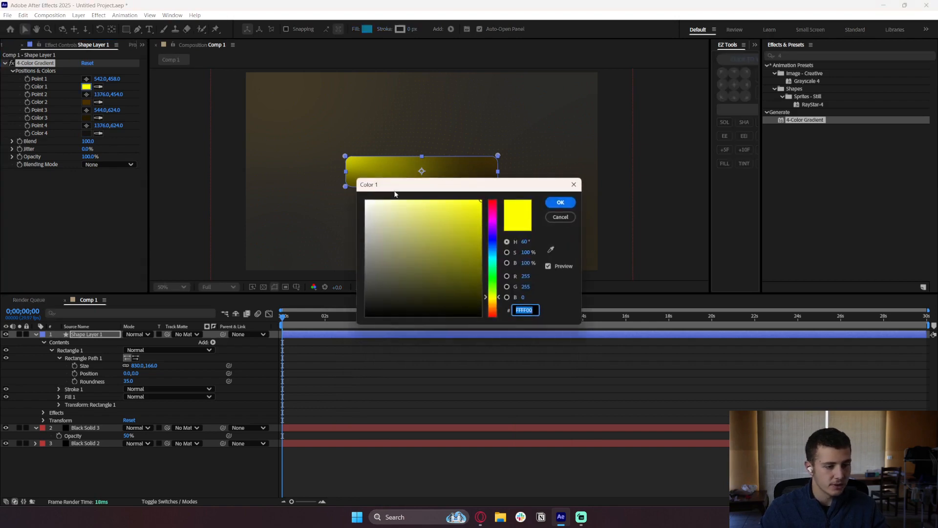
drag(395, 194, 416, 350)
drag(491, 445, 496, 454)
mouse_move(396, 401)
mouse_down()
mouse_move(381, 383)
mouse_move(415, 398)
mouse_move(438, 434)
mouse_move(487, 425)
mouse_up()
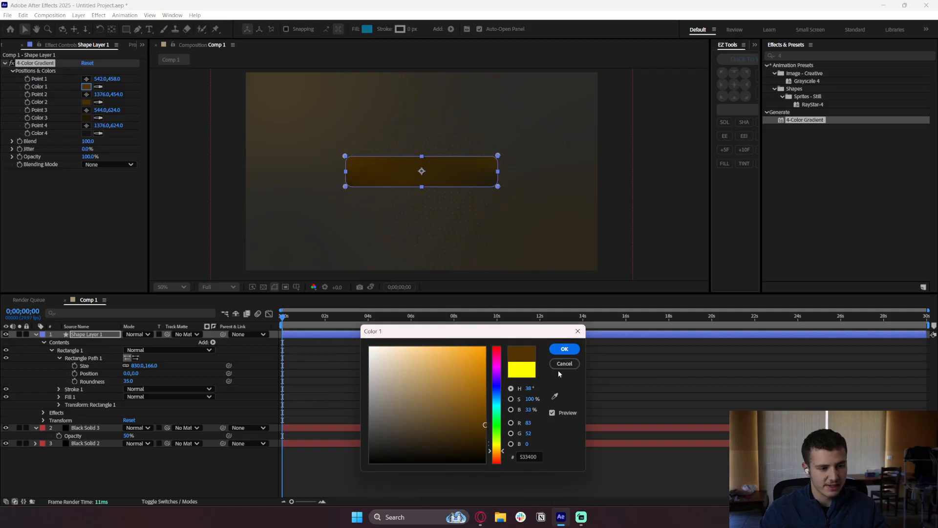
click(565, 348)
click(284, 196)
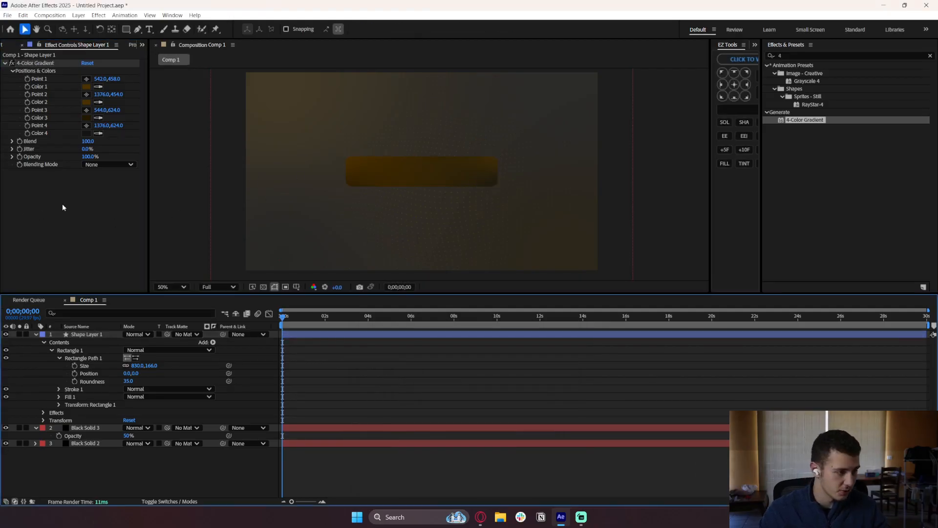
Desaturate the gradient's Color 2 to a muted dark greyish brown.
click(86, 102)
drag(439, 183, 445, 259)
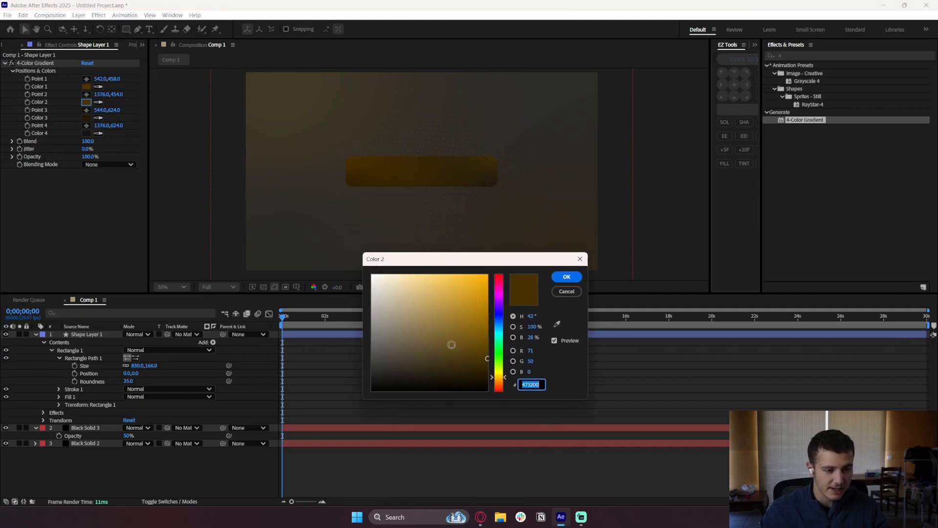
mouse_move(450, 342)
mouse_down()
mouse_move(440, 364)
mouse_move(383, 356)
mouse_move(408, 360)
mouse_up()
click(567, 277)
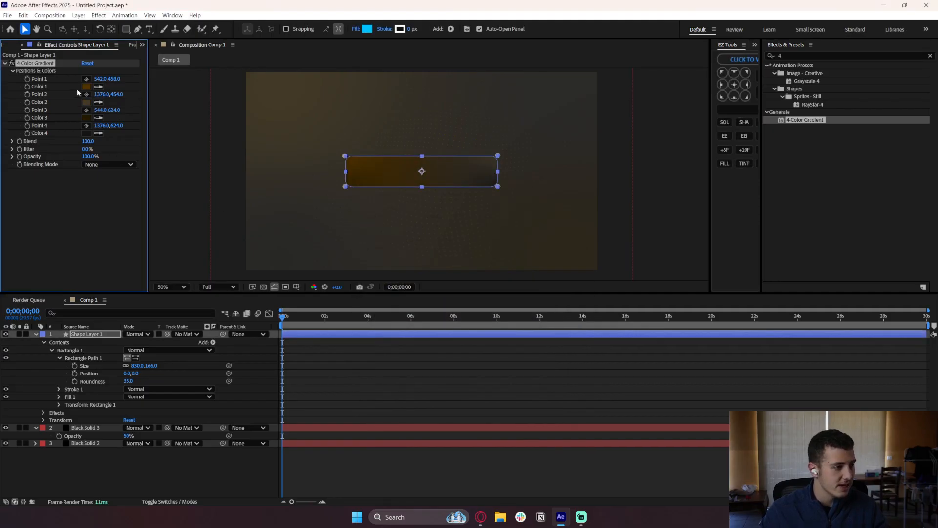
Set the gradient's Color 3 to the dark neutral grey 1F1F1F and deselect the layer.
click(87, 118)
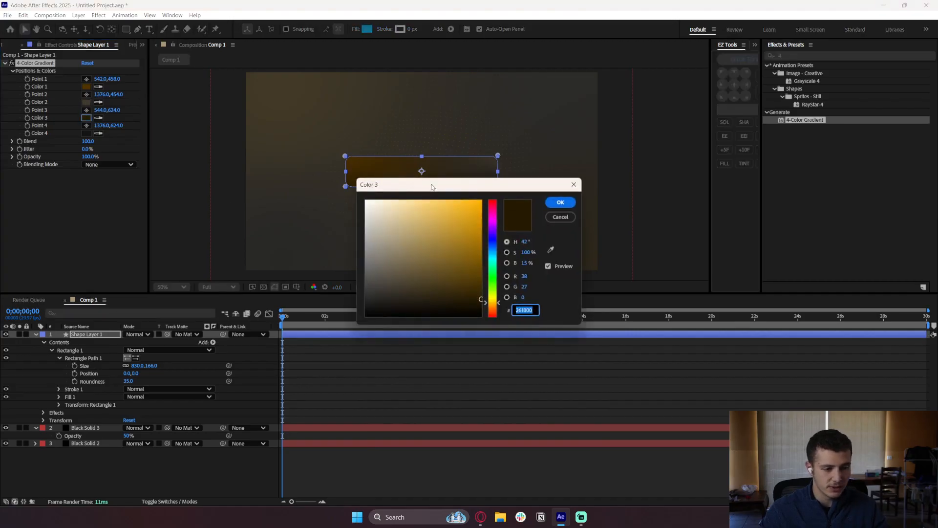
drag(432, 186, 419, 256)
mouse_move(444, 353)
mouse_down()
mouse_move(412, 368)
mouse_move(347, 372)
mouse_up()
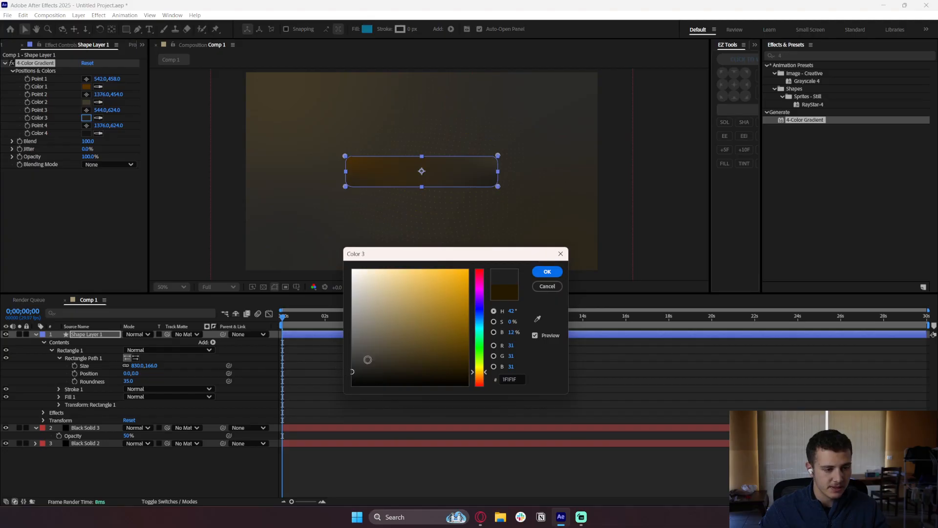
click(547, 272)
click(188, 223)
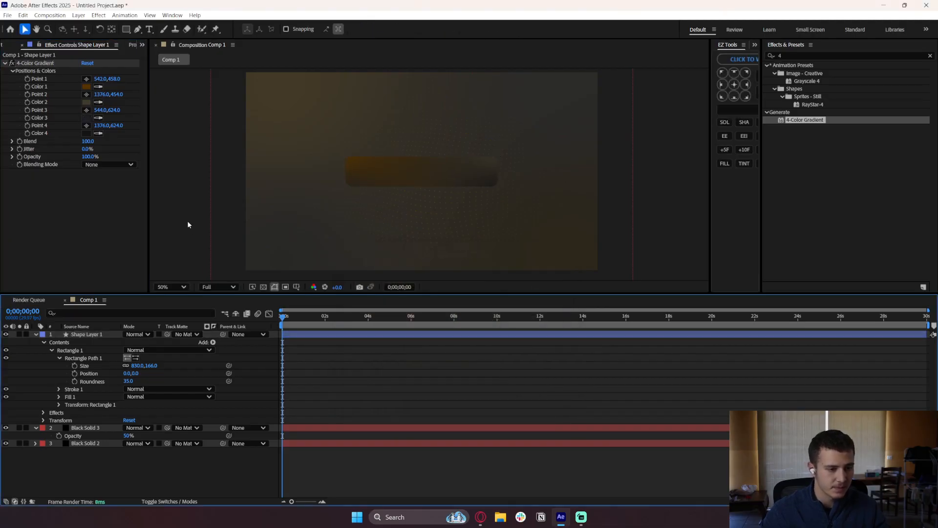
Move gradient Point 1 just outside the bar's upper-left corner, to about 514,390.
drag(100, 79, 111, 78)
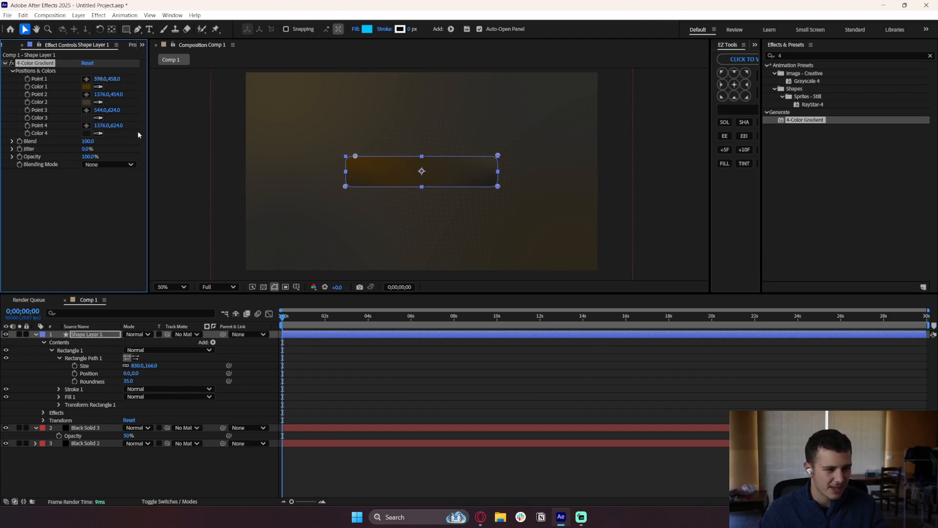
click(85, 79)
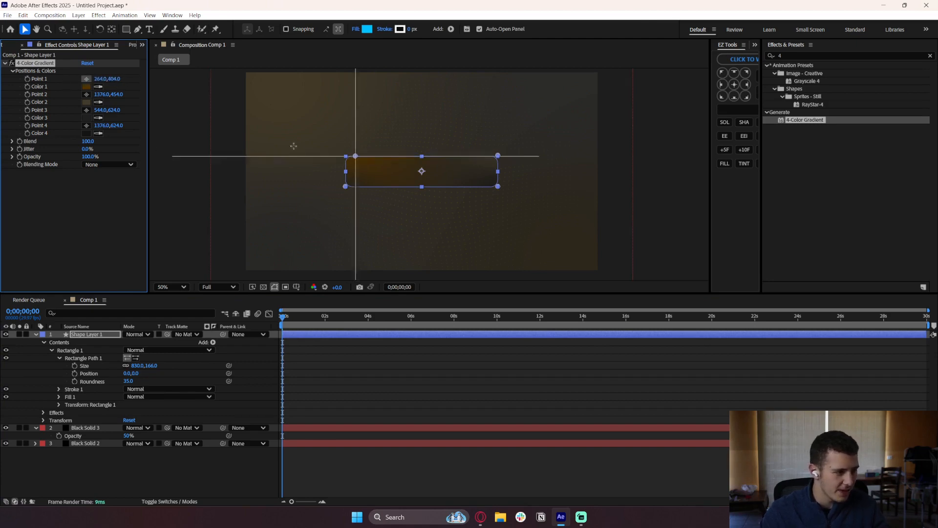
click(339, 143)
click(337, 382)
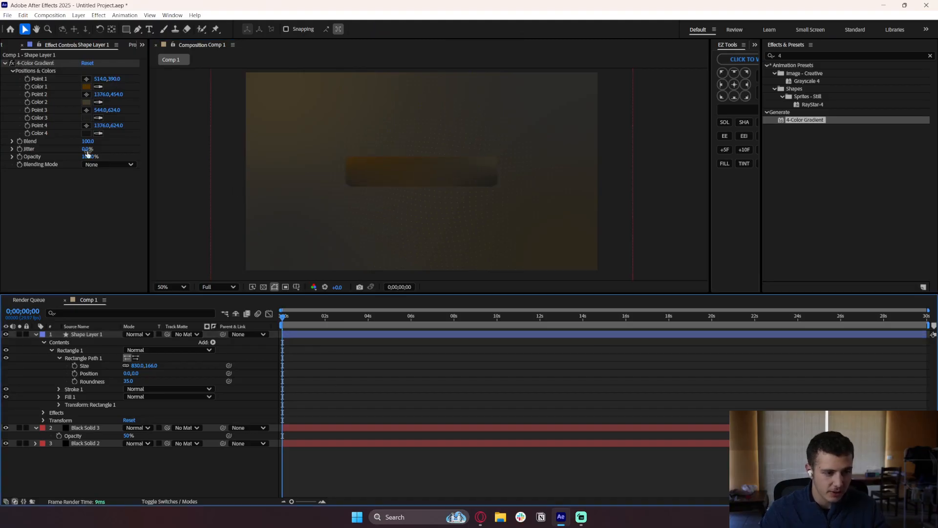
Try placing gradient Point 2 outside the bar's lower-left corner at about 504,696 and Point 3 outside its upper-right corner at about 1424,388.
click(86, 94)
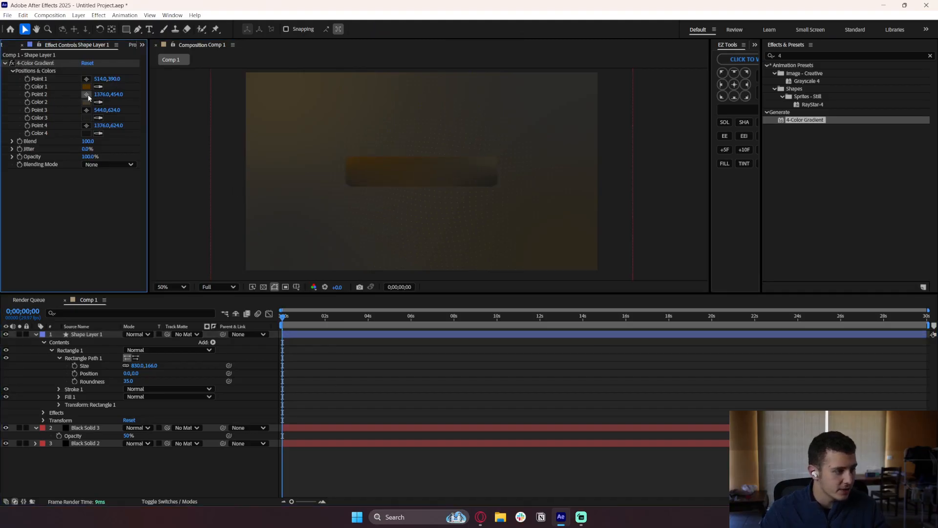
click(339, 199)
click(298, 352)
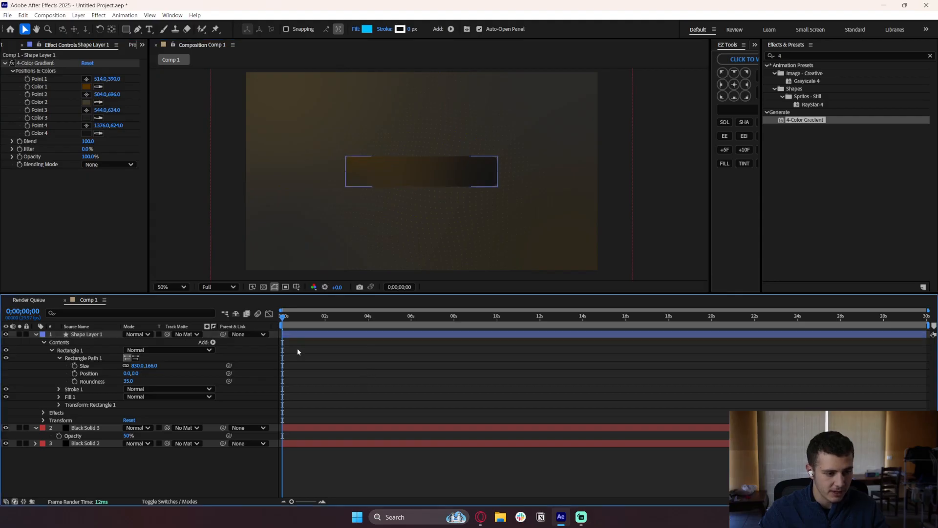
click(86, 110)
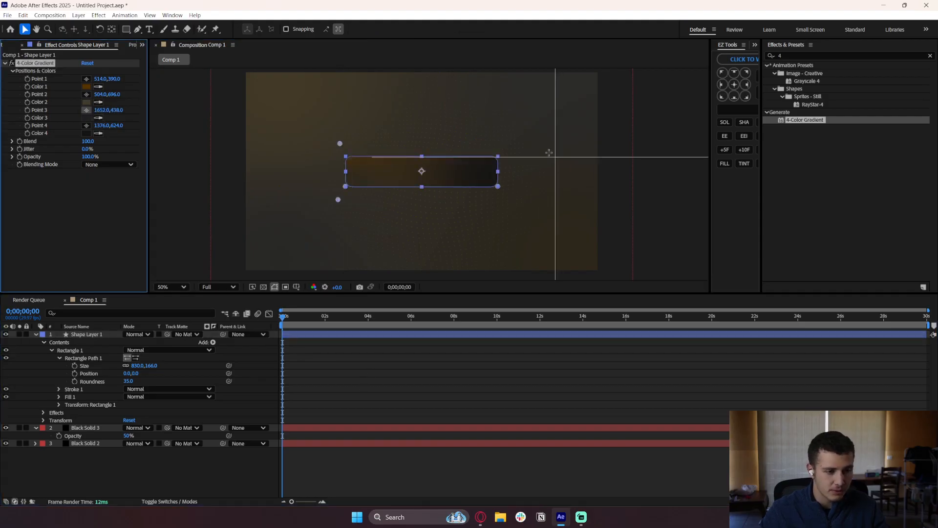
click(507, 143)
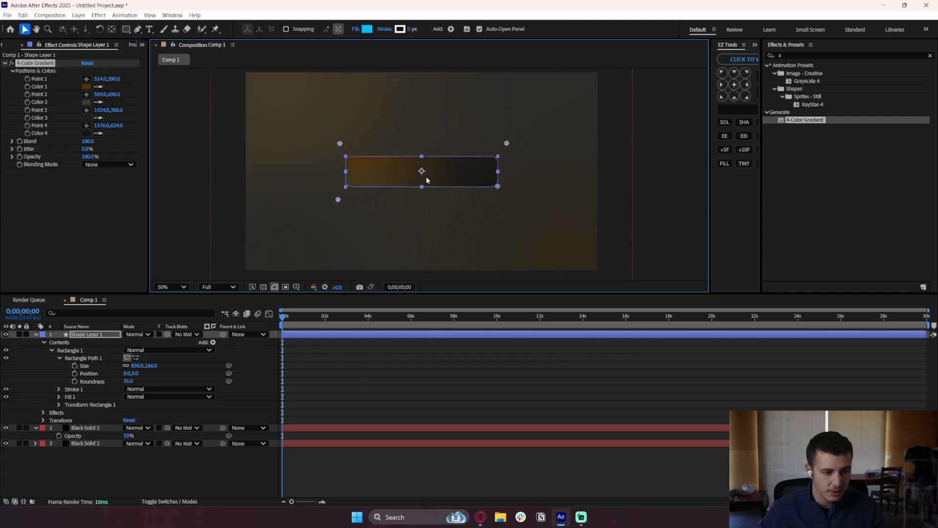
Place gradient Points 2, 3 and 4 just outside the bar's upper-right, lower-left and lower-right corners, at about 1422,412, 510,674 and 1422,674.
mouse_move(507, 145)
mouse_down()
mouse_move(318, 211)
mouse_move(528, 154)
mouse_move(507, 152)
mouse_up()
drag(320, 212, 340, 197)
click(86, 126)
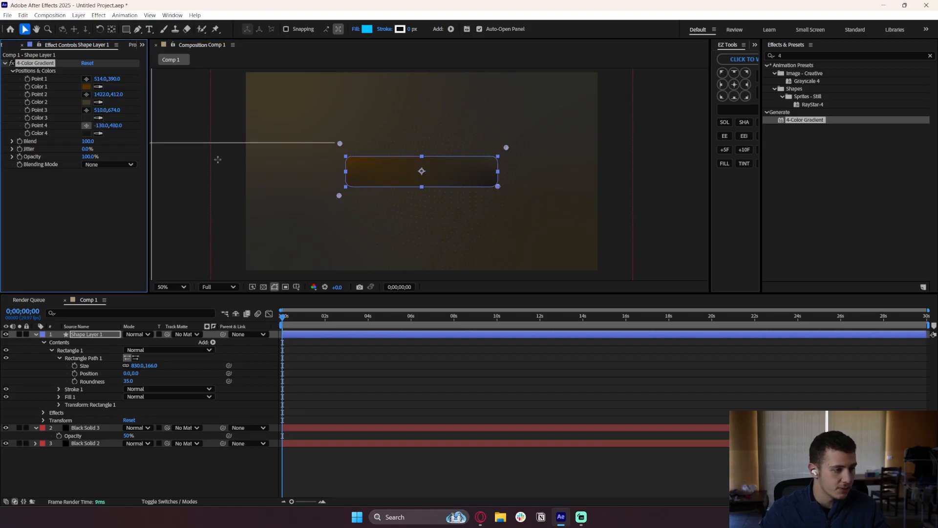
click(505, 196)
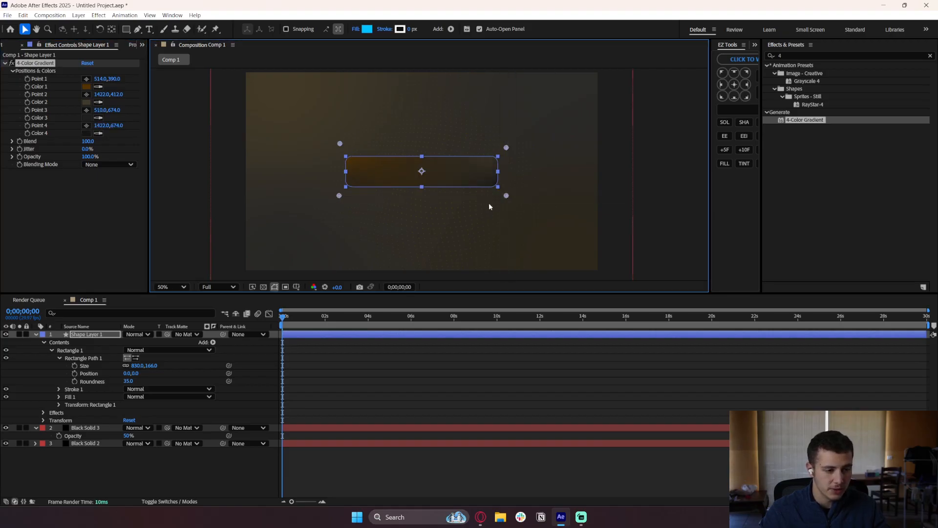
click(394, 377)
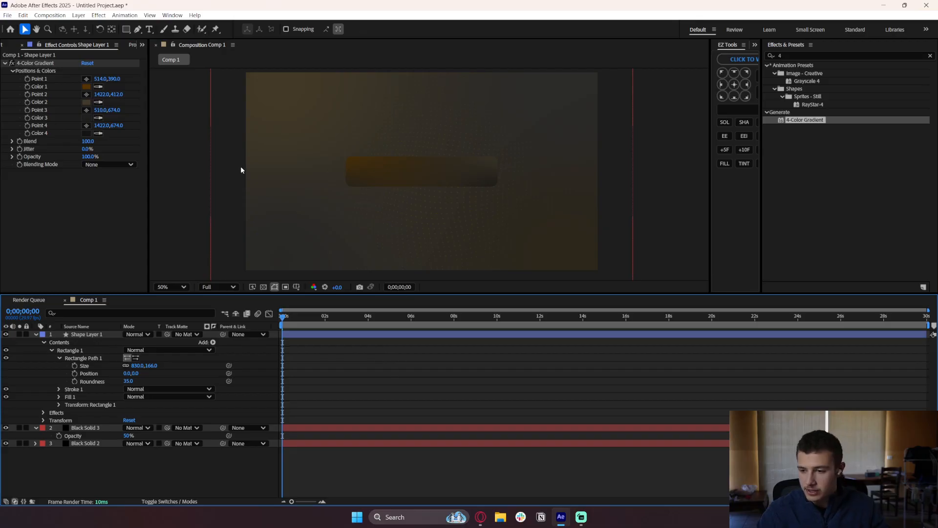
Darken the gradient's Color 3 to the near-black grey 171717.
click(86, 117)
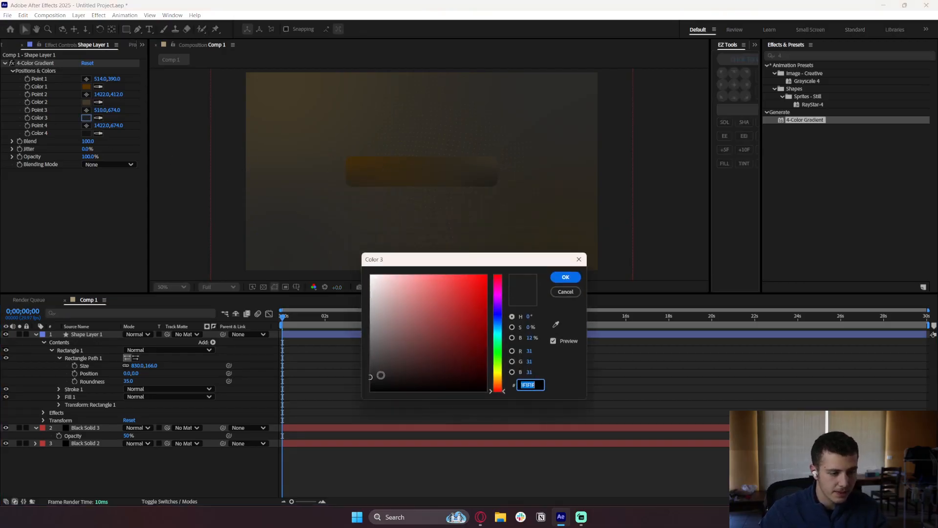
drag(370, 377, 362, 383)
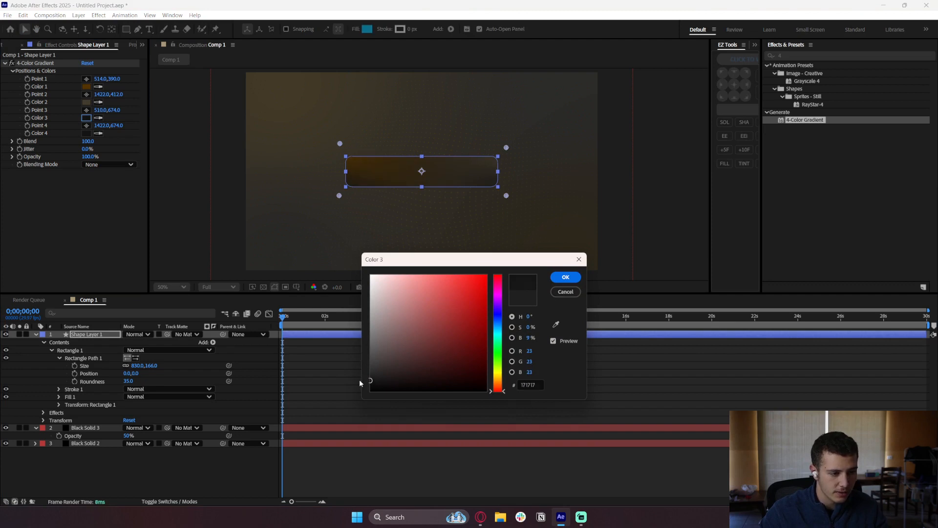
click(565, 278)
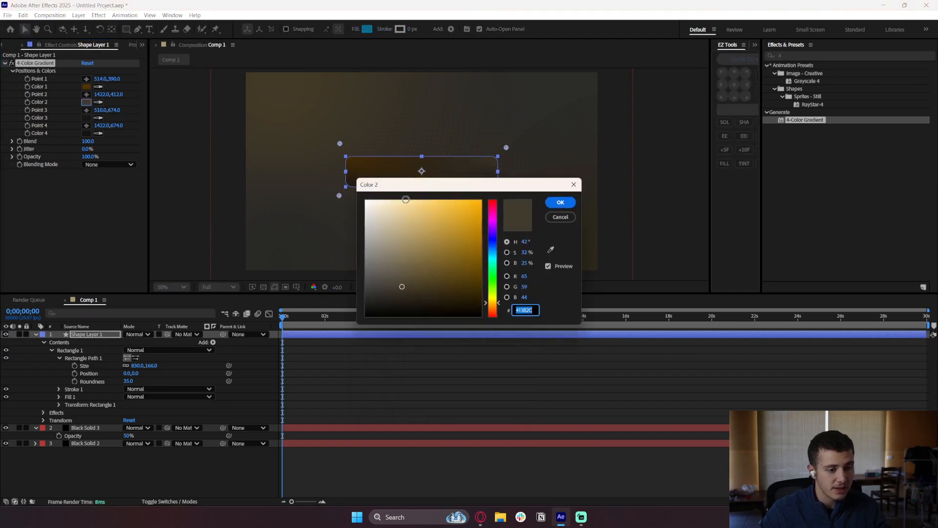
Darken the gradient's Color 2 to 2C281E and move Point 1 farther out from the bar's upper-left corner, to 439,348.
drag(403, 290, 401, 296)
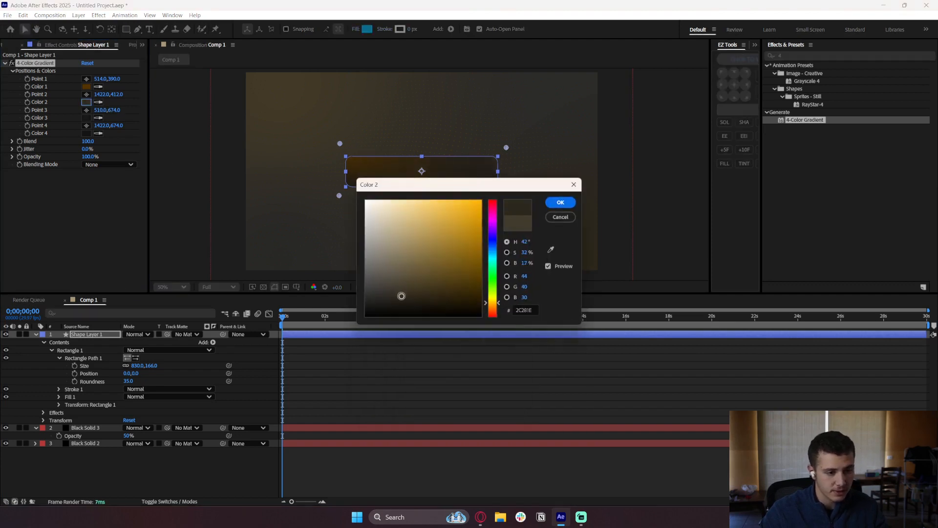
click(561, 203)
click(219, 204)
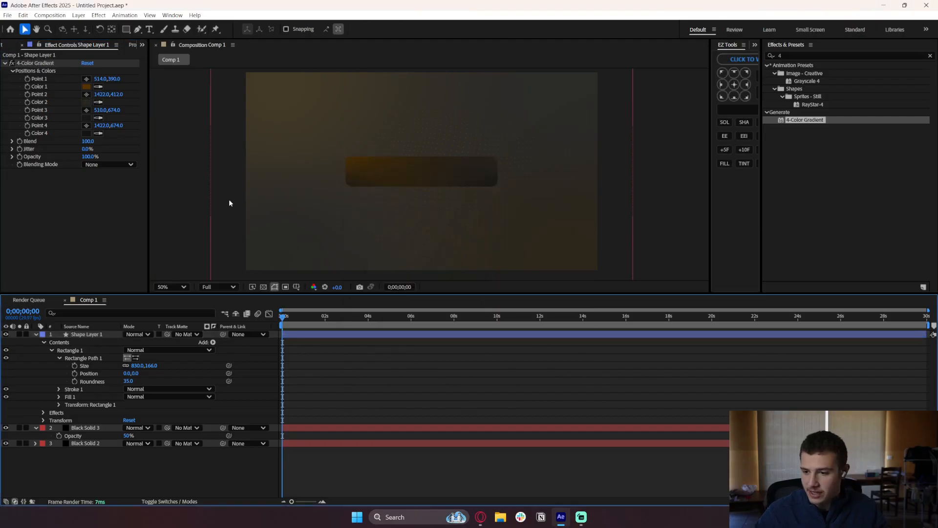
mouse_move(103, 78)
mouse_down()
mouse_move(68, 79)
mouse_move(91, 80)
mouse_up()
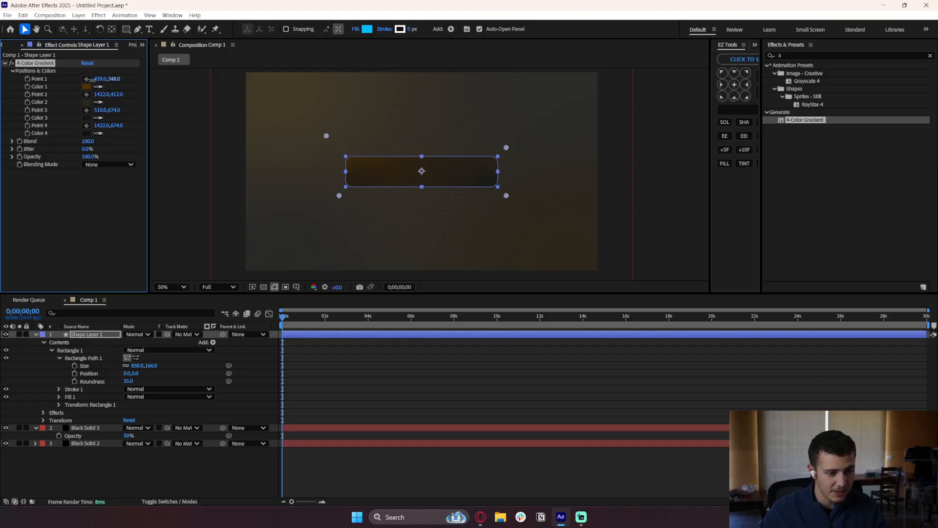
click(387, 397)
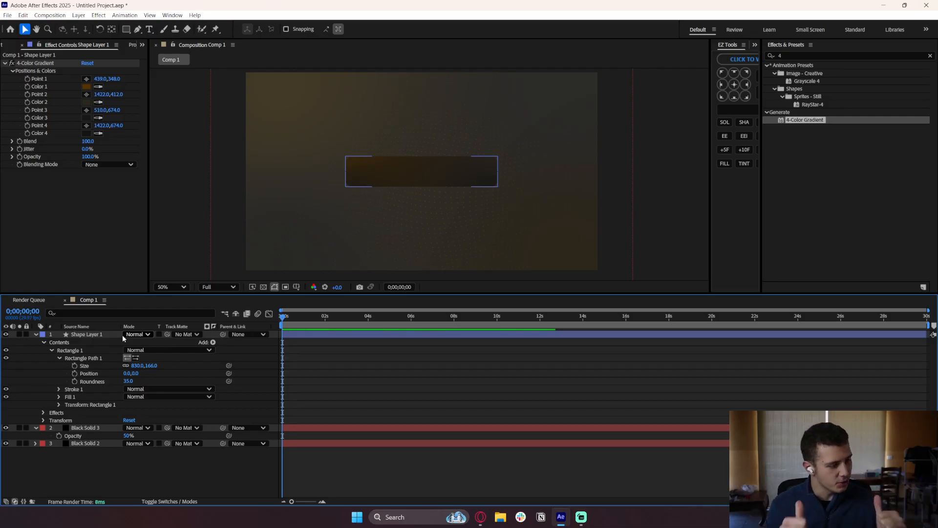
Add an Inner Glow layer style to the bar's shape layer and raise the glow's opacity to 100%.
right_click(91, 337)
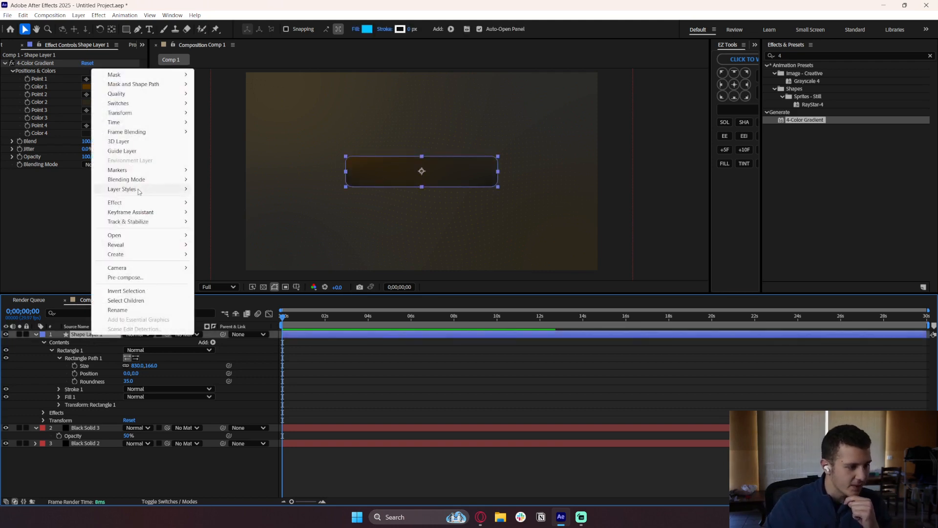
mouse_move(142, 190)
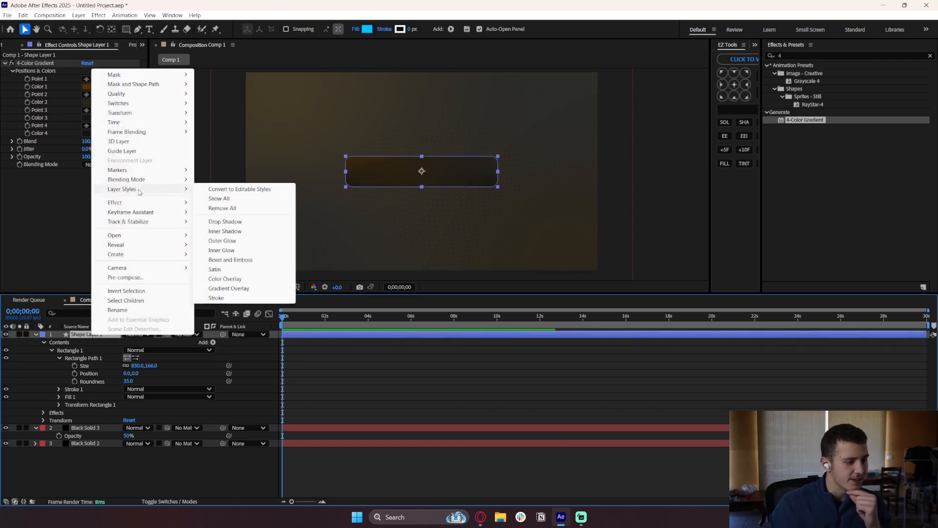
click(239, 251)
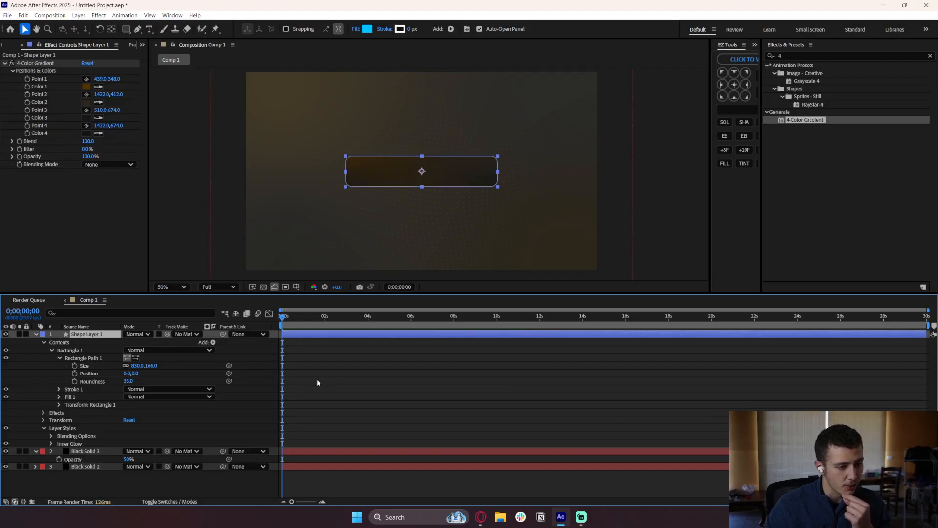
click(51, 444)
scroll(133, 438, down, 1)
drag(130, 439, 318, 429)
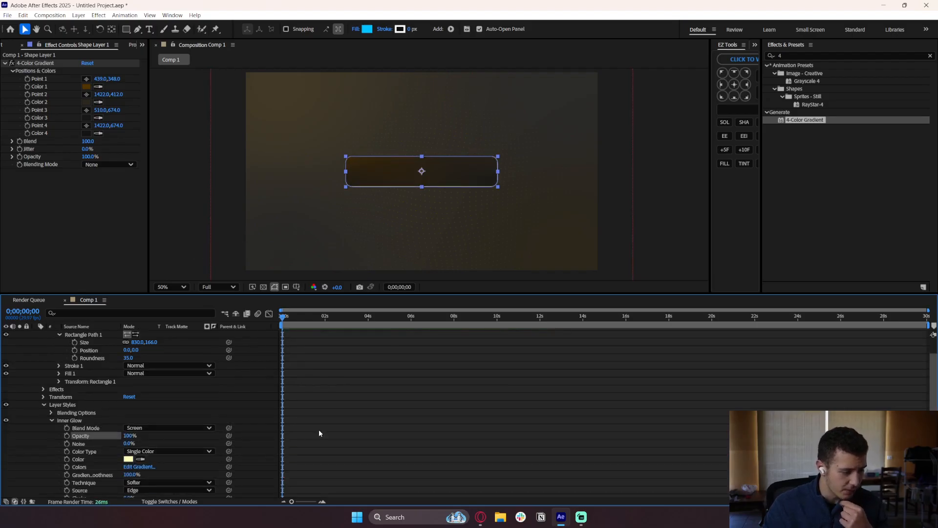
click(362, 215)
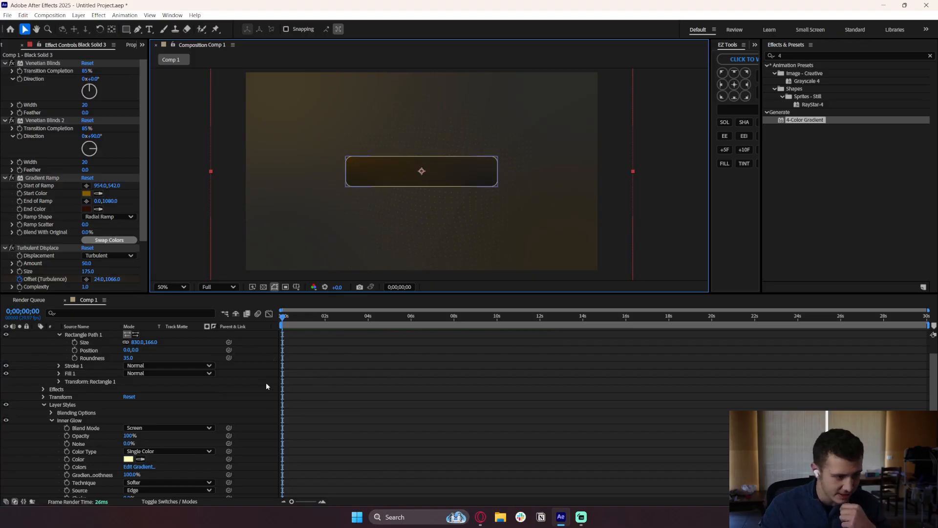
Set the bar's Inner Glow color to white, FFFFFF.
scroll(245, 435, down, 1)
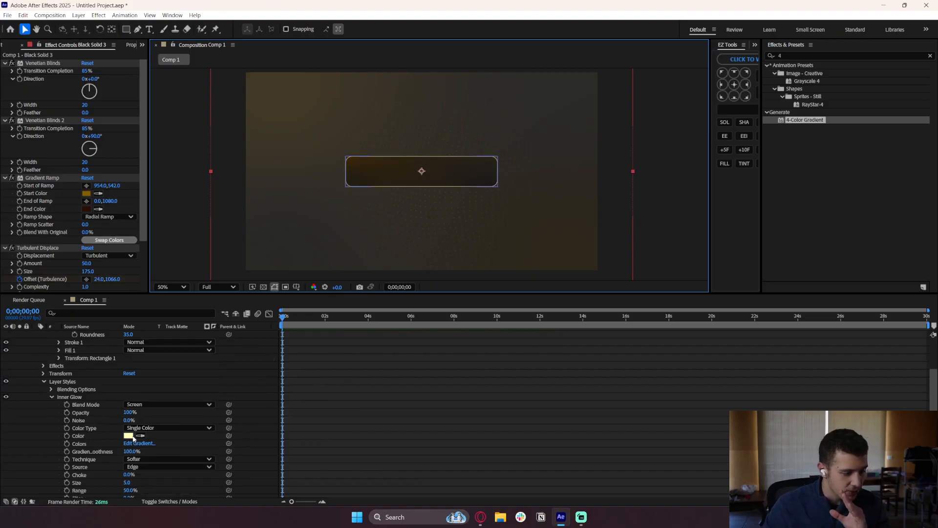
click(129, 435)
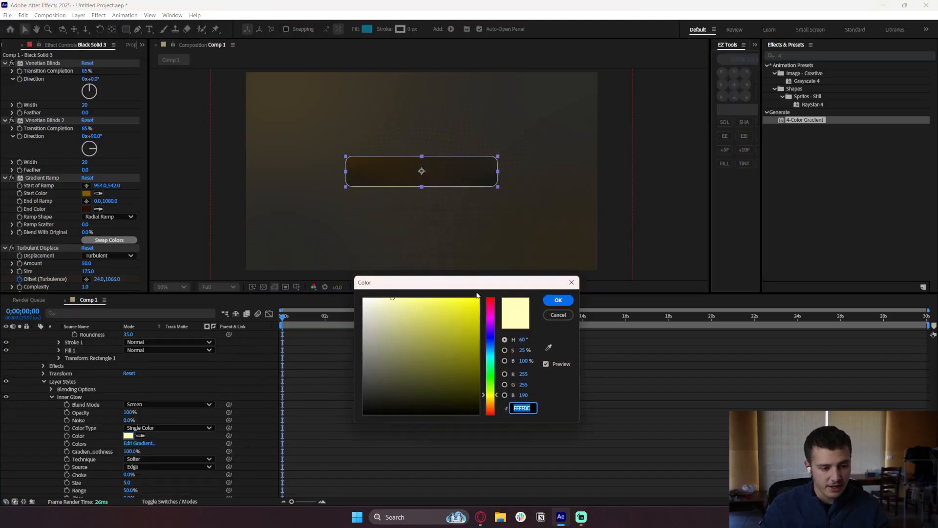
click(491, 401)
click(363, 298)
click(558, 300)
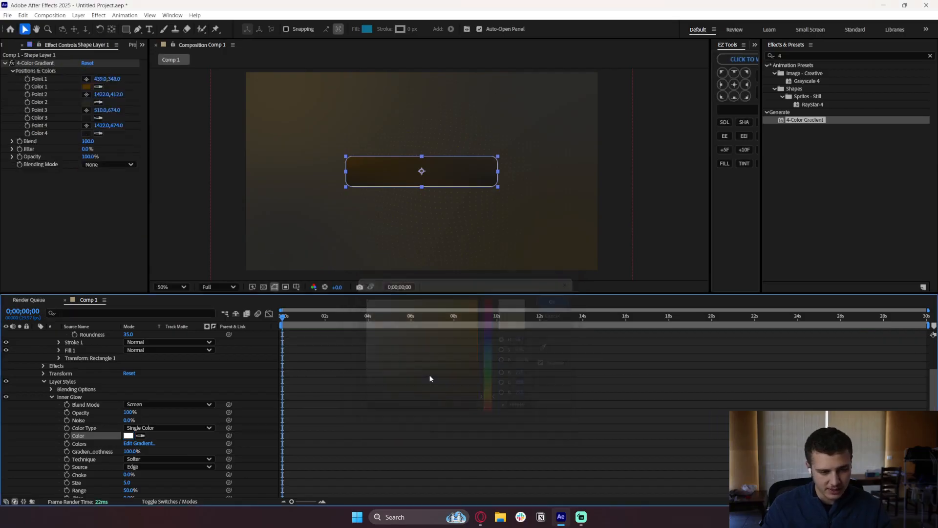
Set the Inner Glow's size to 66, its range to 100% and its opacity to 20%.
scroll(241, 406, down, 1)
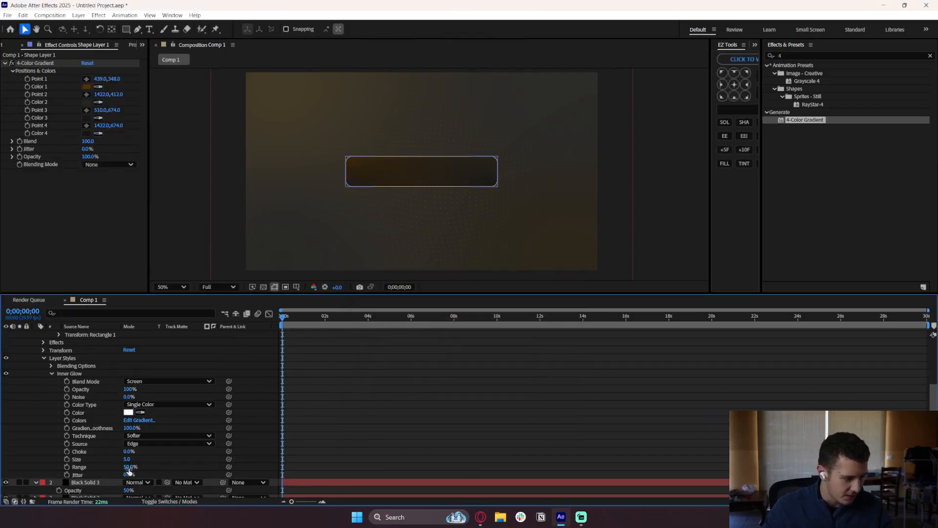
drag(126, 460, 379, 462)
click(574, 463)
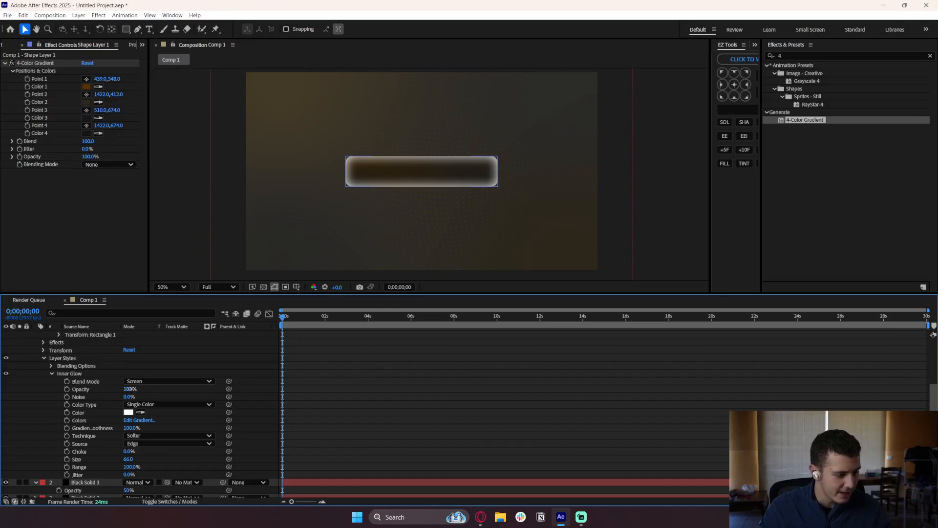
drag(130, 389, 86, 383)
click(359, 398)
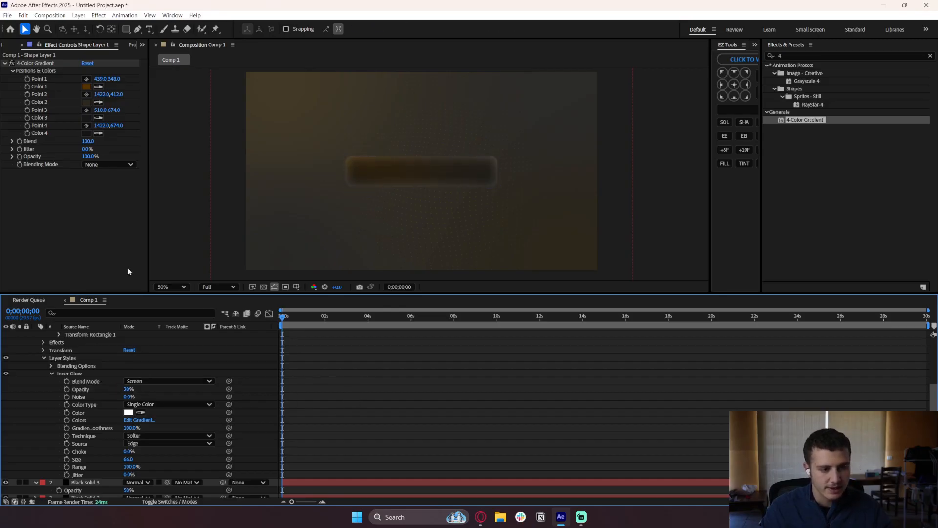
Change the Inner Glow color to the light orange-yellow FFD273.
click(156, 402)
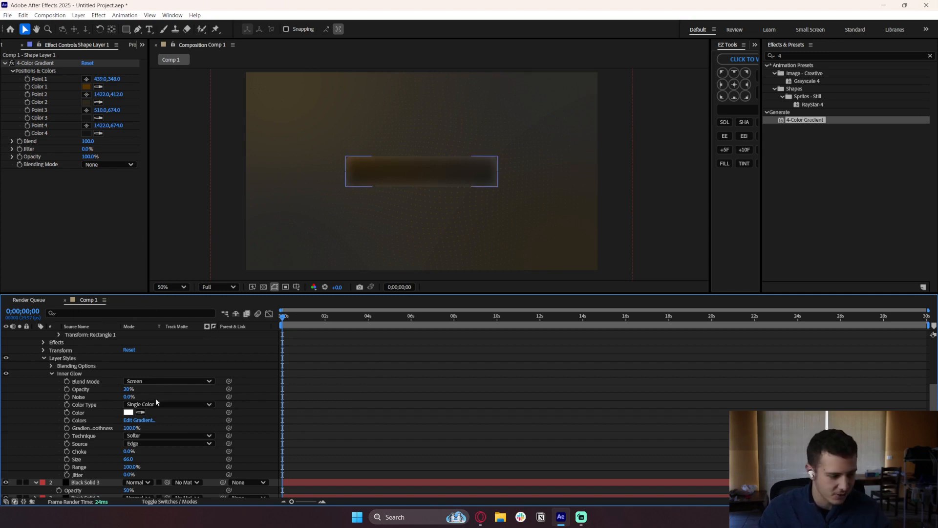
click(128, 413)
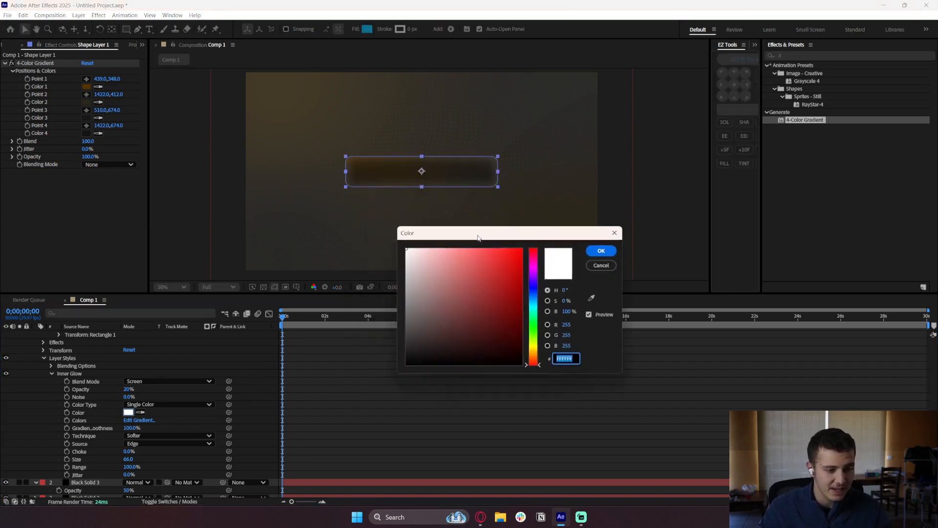
drag(560, 393, 551, 381)
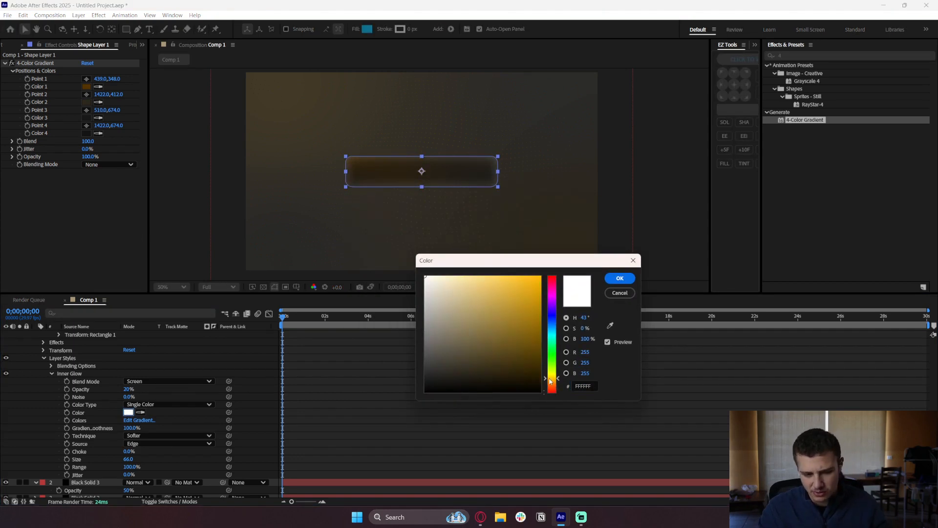
click(477, 299)
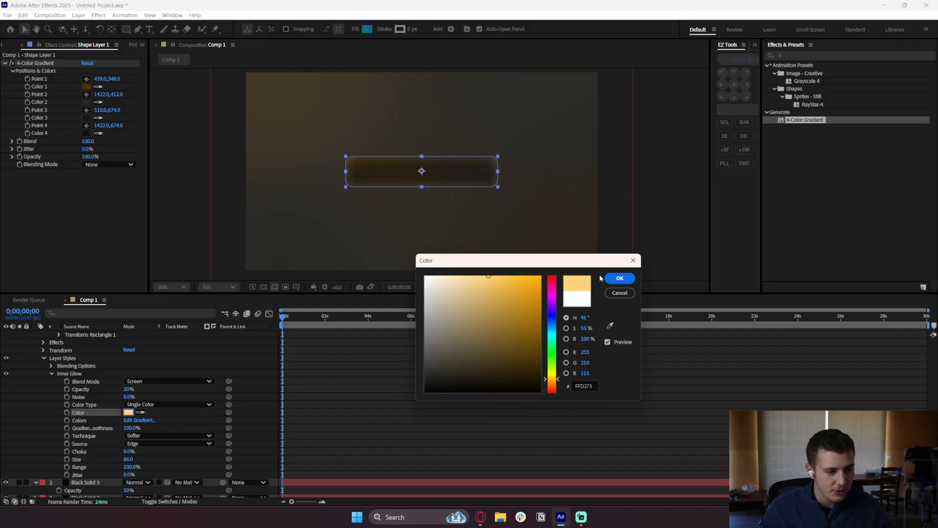
click(620, 278)
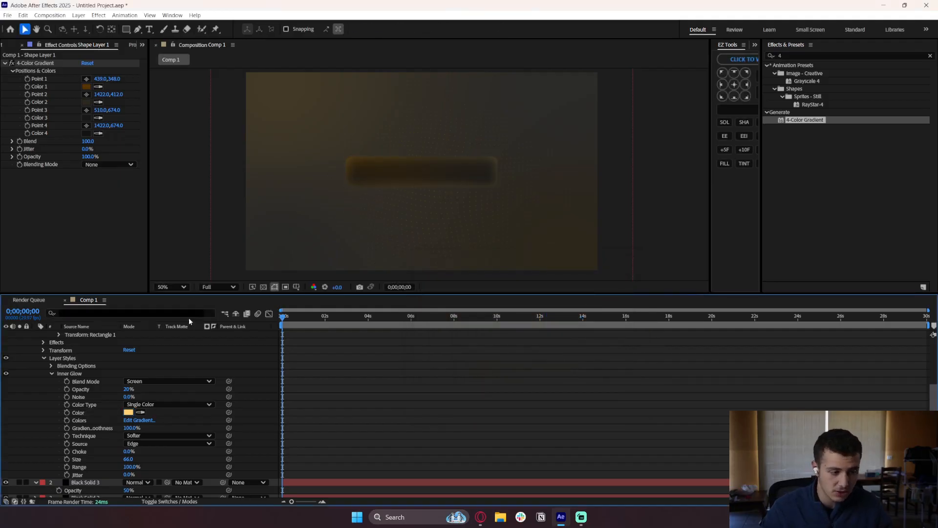
Lower the Inner Glow's opacity to 10% and deselect the layer.
click(129, 389)
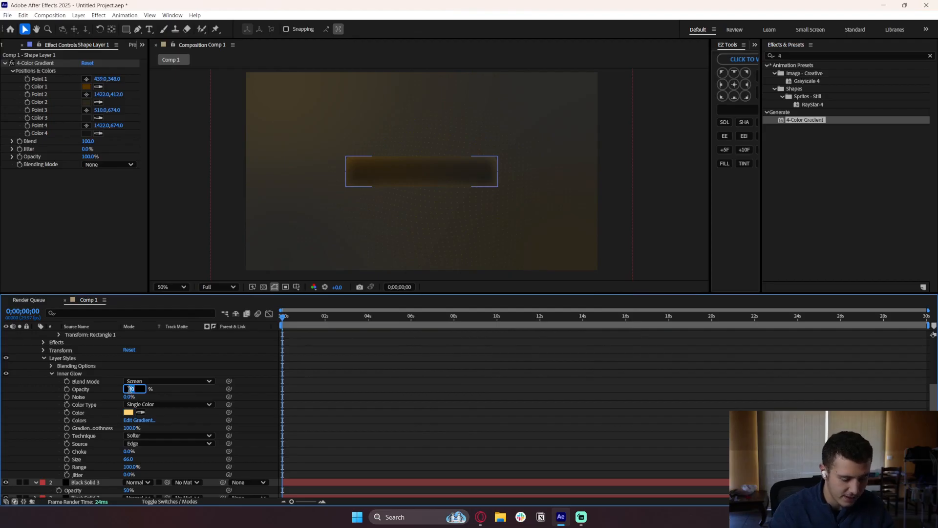
text(10)
key(Return)
click(388, 404)
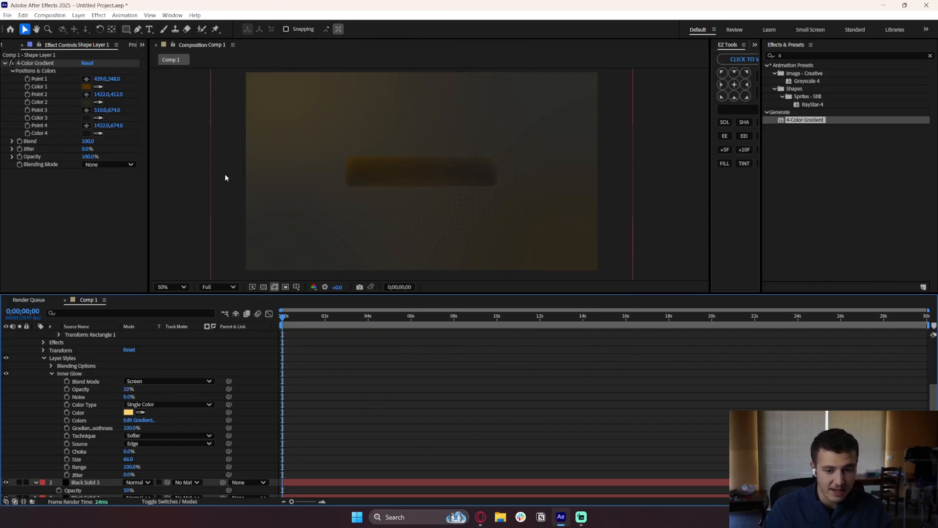
click(128, 412)
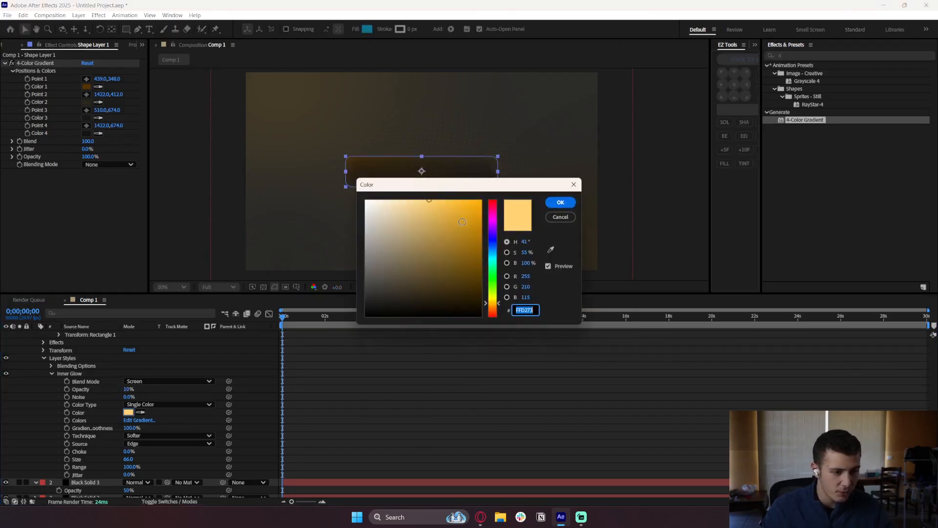
drag(482, 191, 483, 292)
click(560, 303)
Set the Inner Glow's blend mode to Normal.
click(151, 381)
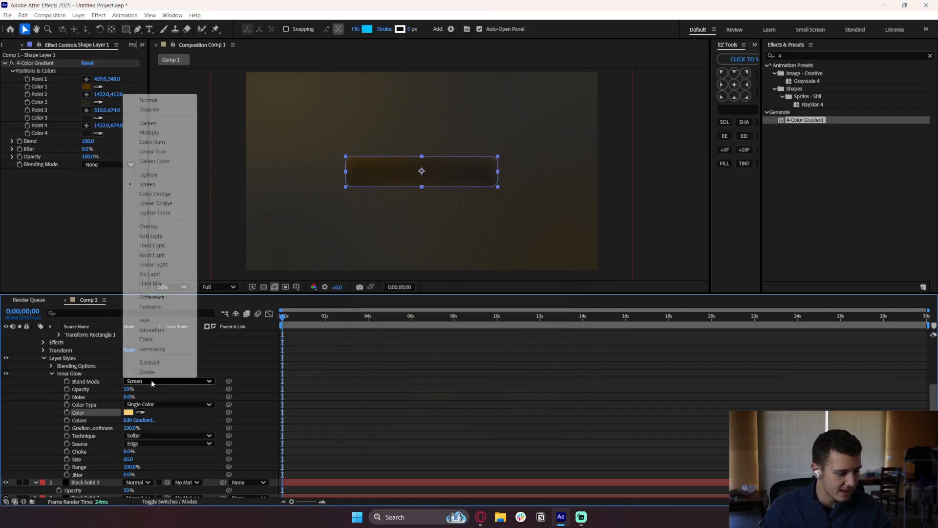
click(148, 100)
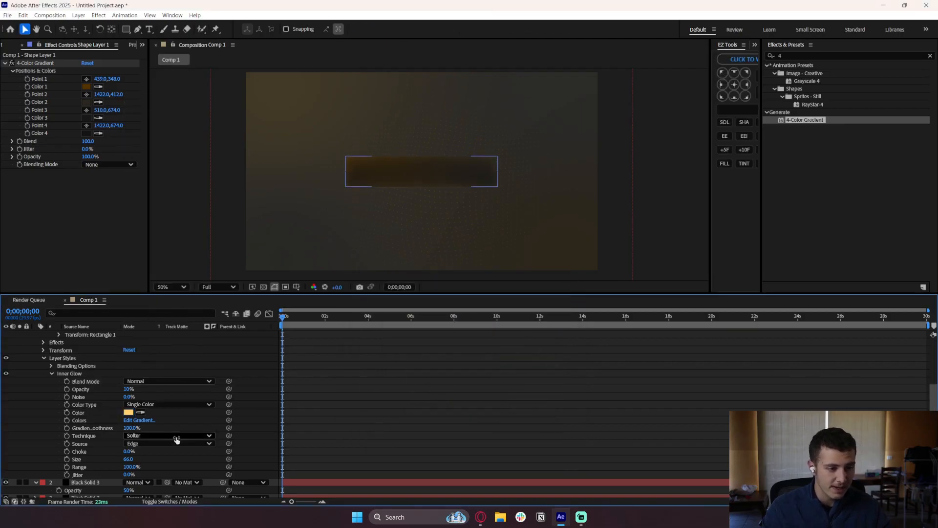
Darken the Inner Glow color to the brown 342400.
click(129, 413)
drag(460, 187, 483, 282)
drag(497, 360, 509, 384)
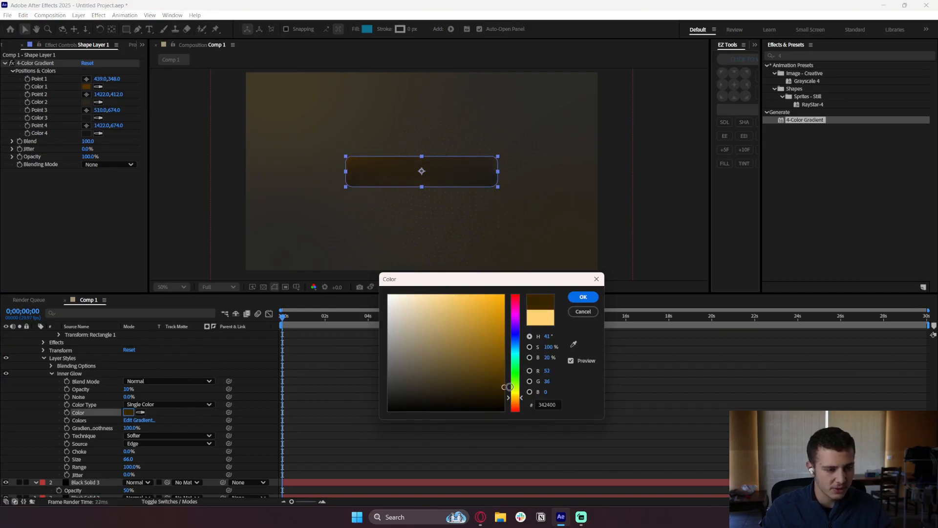
click(583, 296)
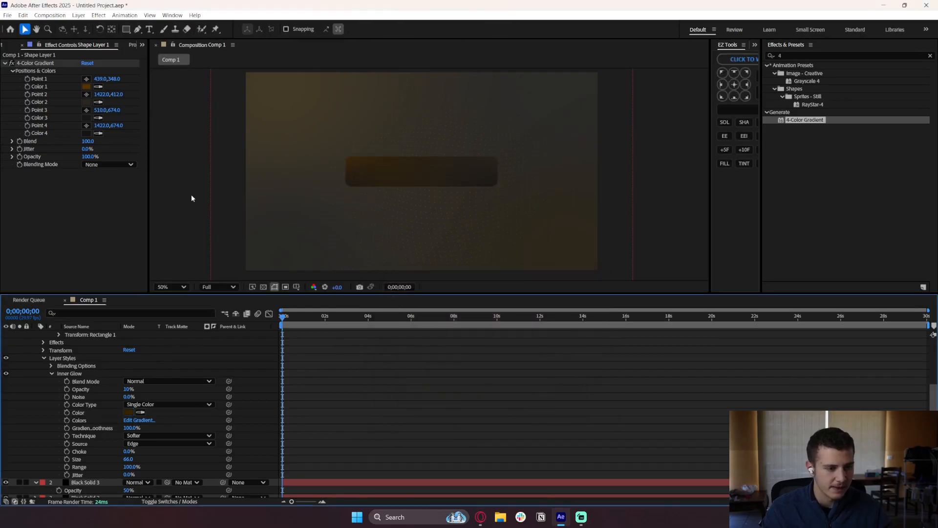
Change the Inner Glow color to the burnt orange 974E00.
click(129, 412)
drag(499, 189, 485, 338)
drag(463, 407, 419, 475)
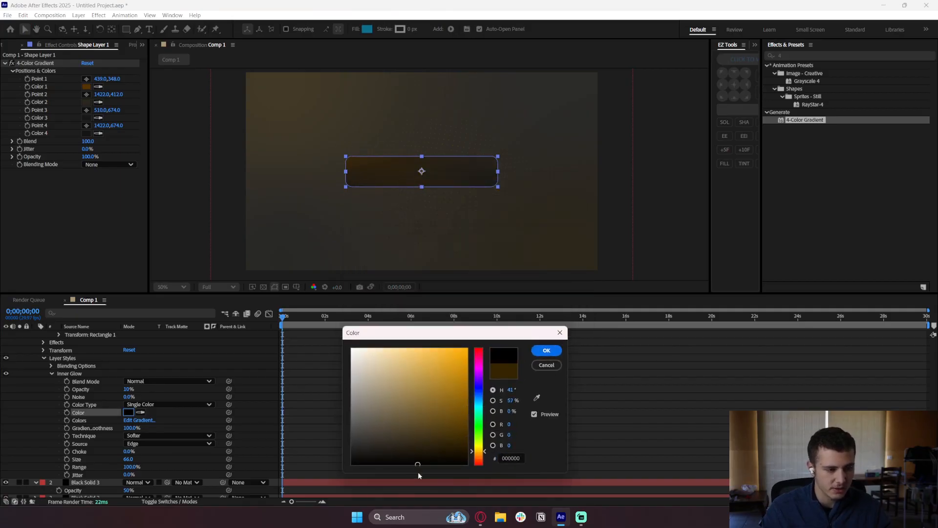
click(479, 454)
drag(450, 413, 477, 395)
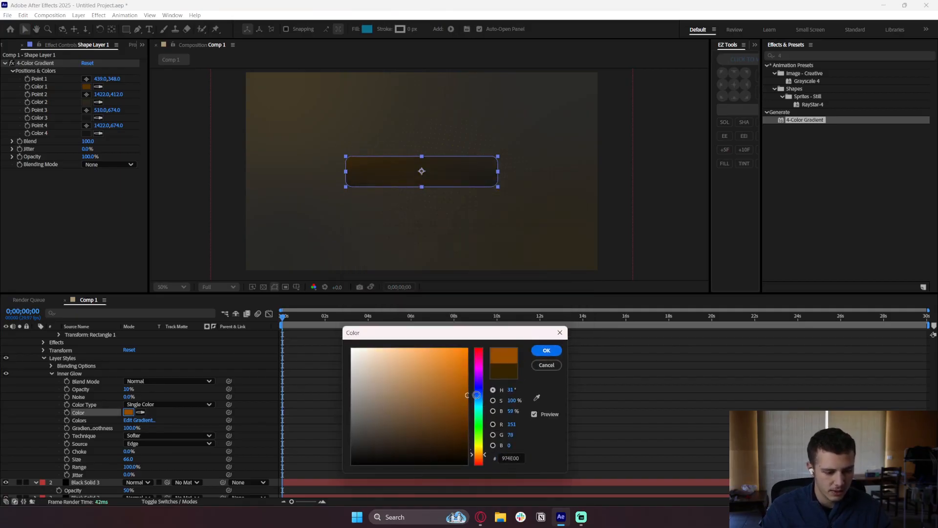
click(547, 350)
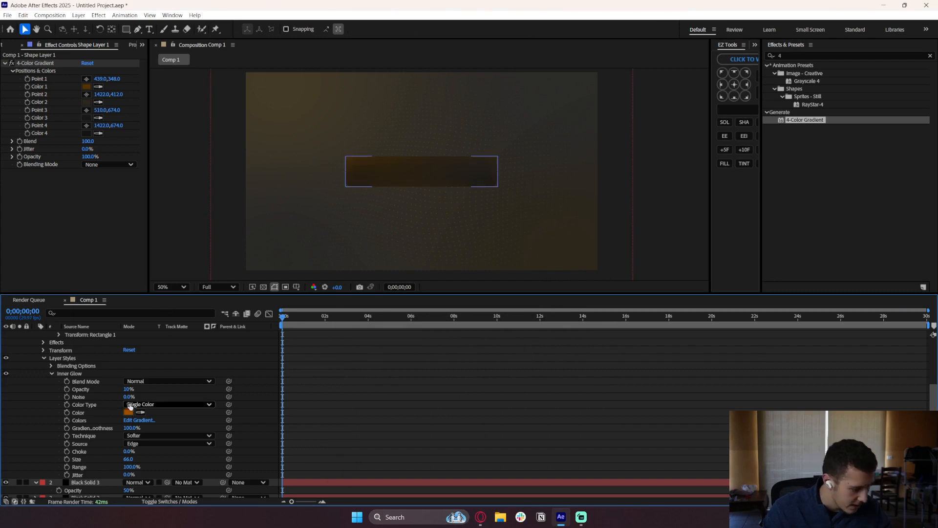
Raise the Inner Glow's opacity to 29% and its size to 87.
drag(128, 389, 139, 389)
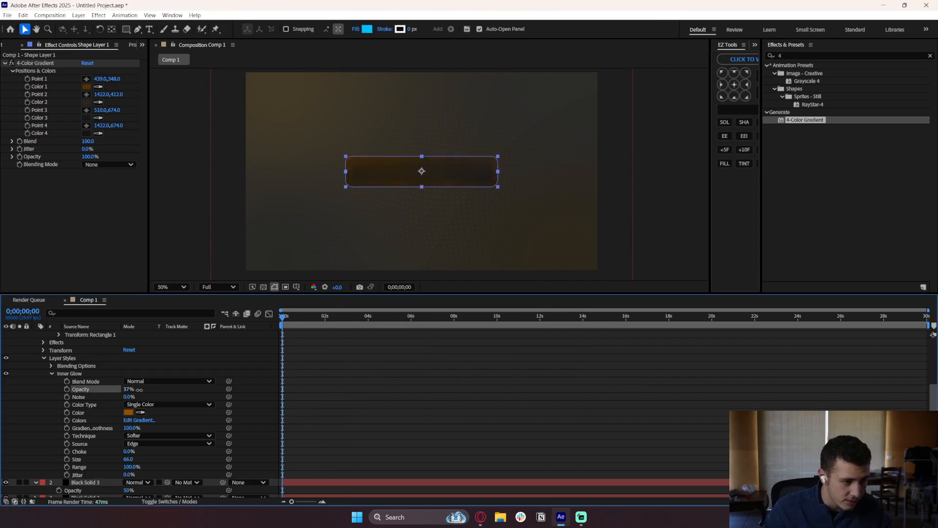
click(243, 402)
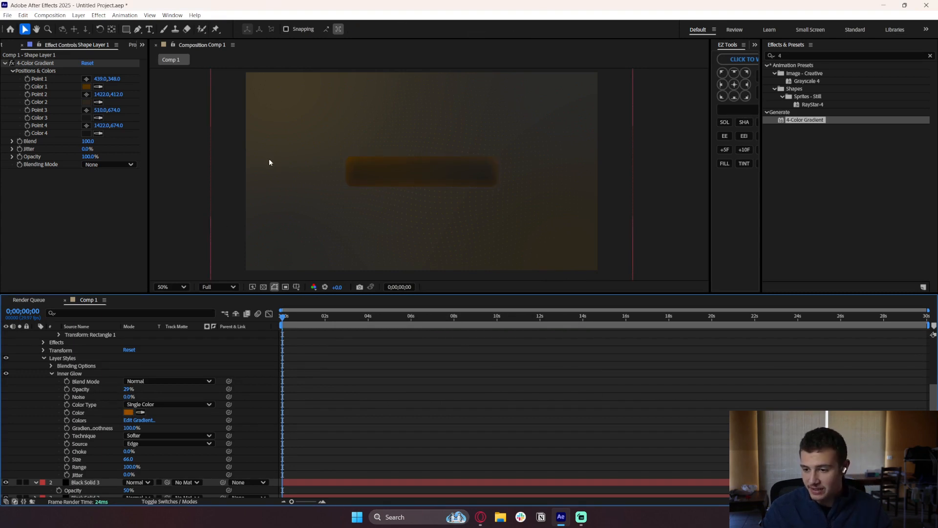
key(slash)
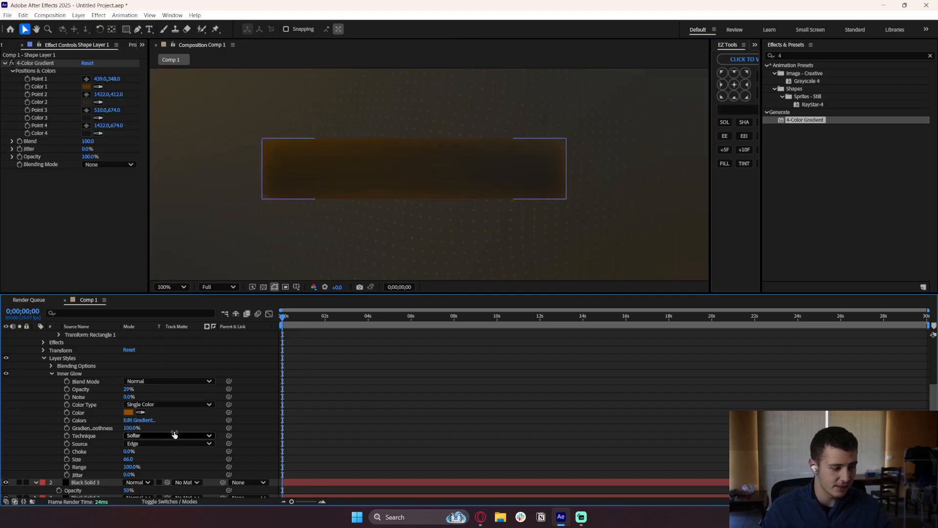
drag(128, 461, 141, 460)
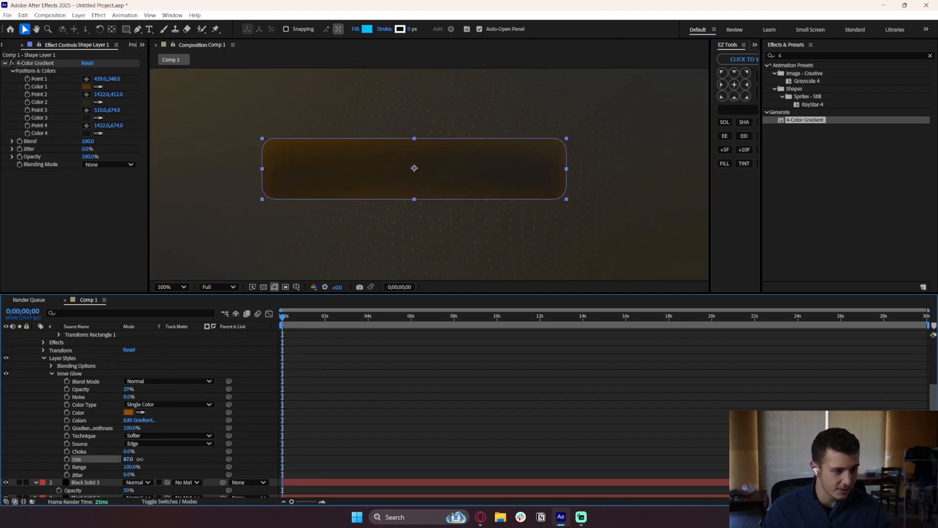
Shift the Inner Glow color's hue slightly toward yellow, to 975600.
click(129, 413)
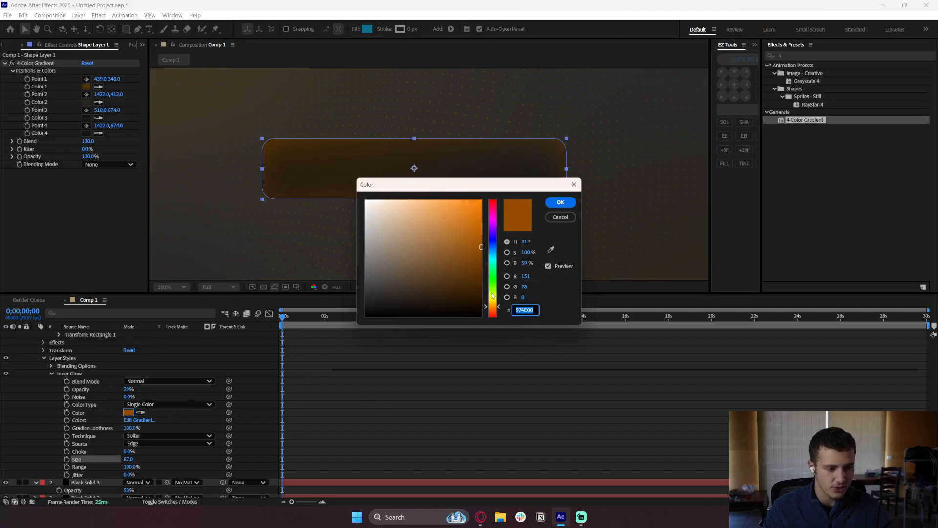
click(493, 302)
click(495, 306)
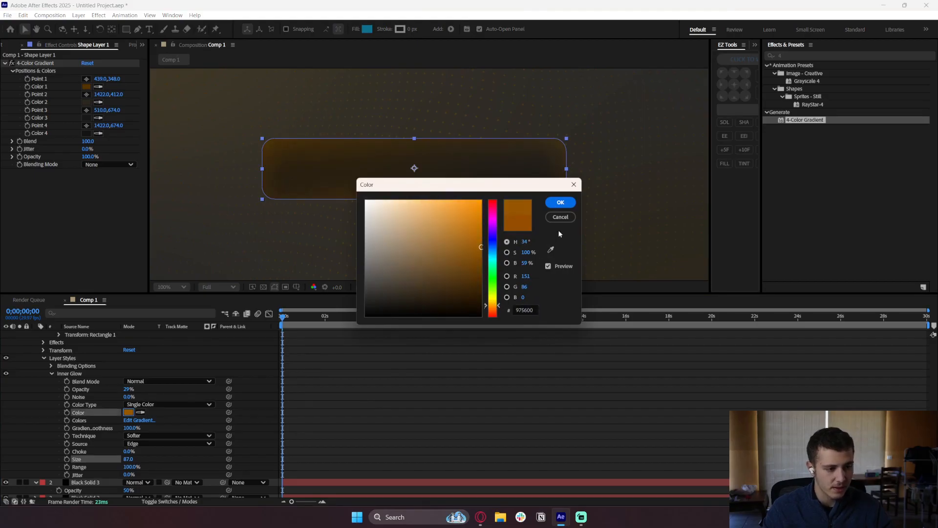
click(561, 202)
Set the Inner Glow's opacity to 15% and deselect the bar's layer.
click(128, 389)
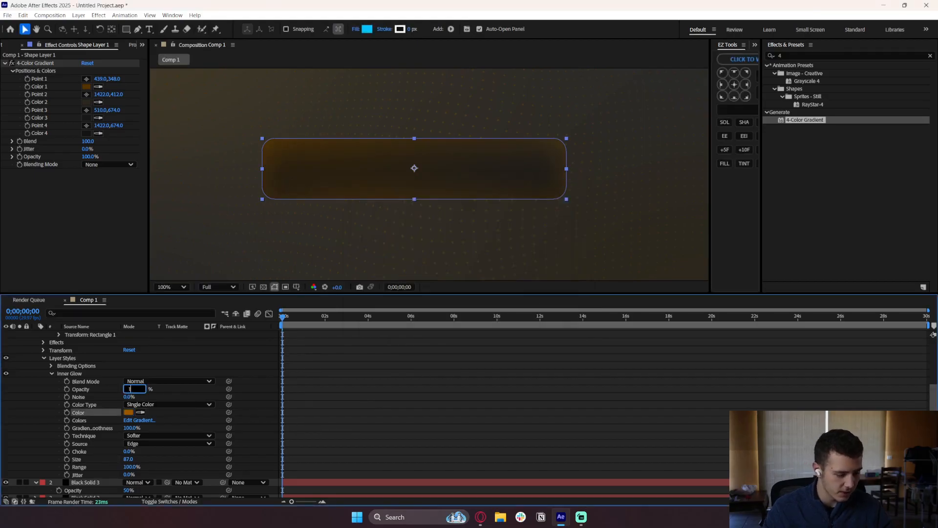
text(15)
key(Return)
click(215, 164)
scroll(234, 193, down, 4)
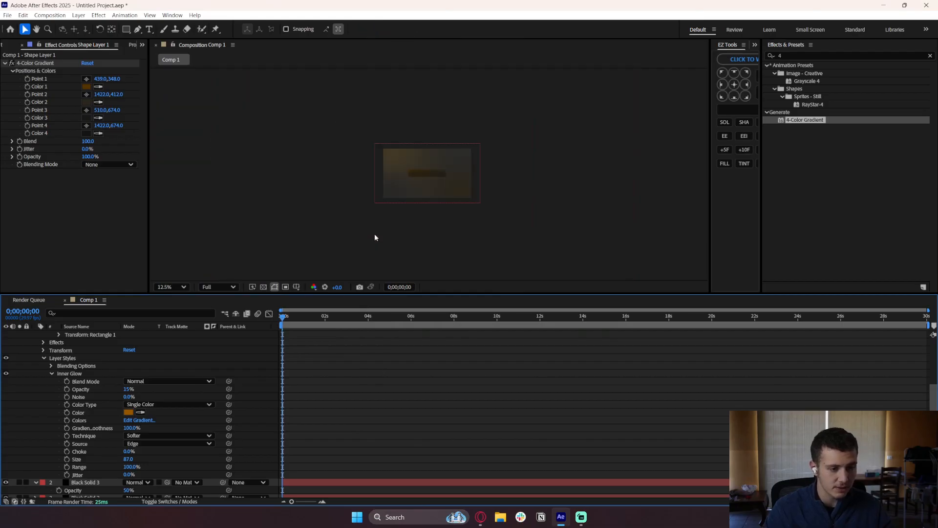
scroll(423, 285, up, 2)
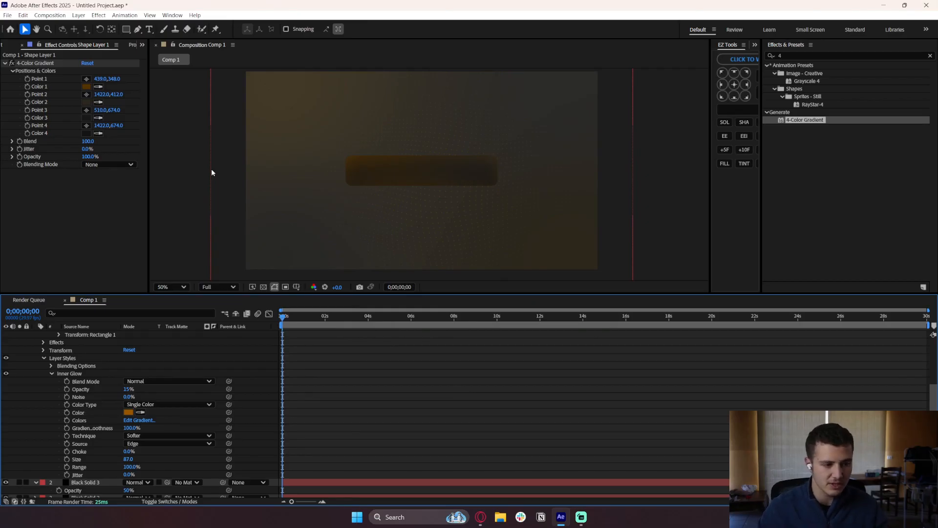
Duplicate the bar's shape layer and delete the 4-Color Gradient effect from the copy.
scroll(374, 386, up, 3)
click(91, 335)
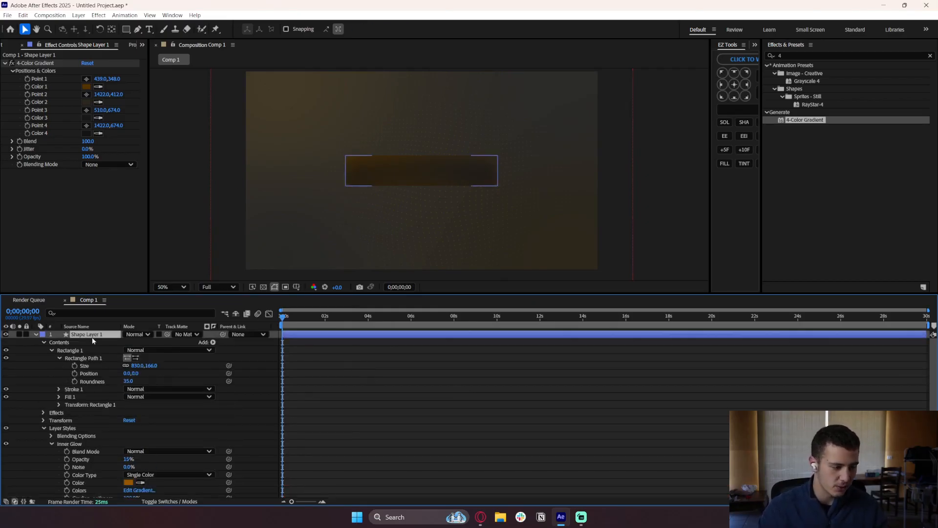
click(36, 335)
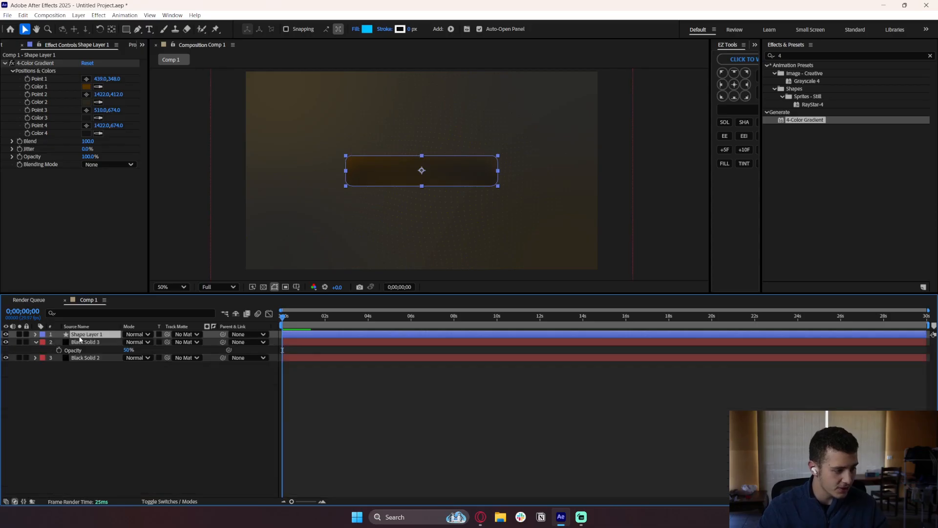
key(ctrl+d)
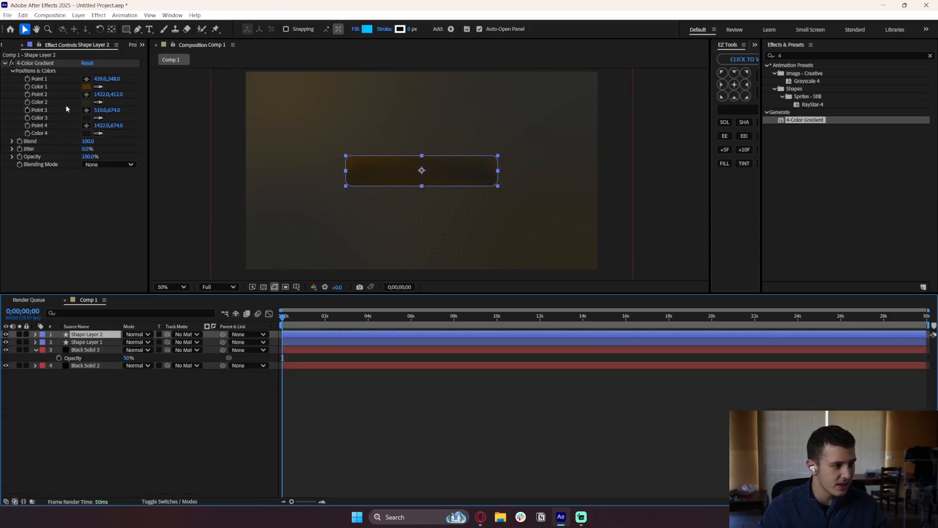
click(30, 63)
key(Delete)
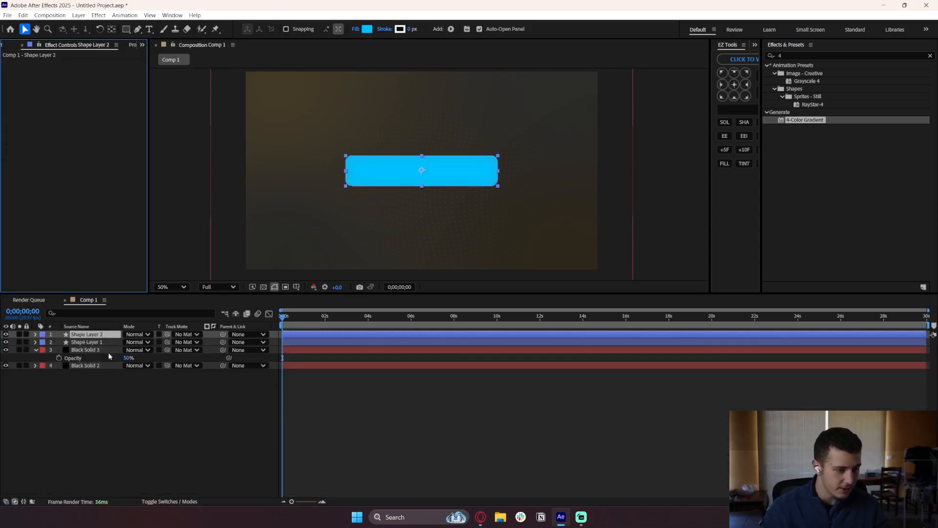
Change the fill color of the duplicated bar's rectangle to black.
click(35, 335)
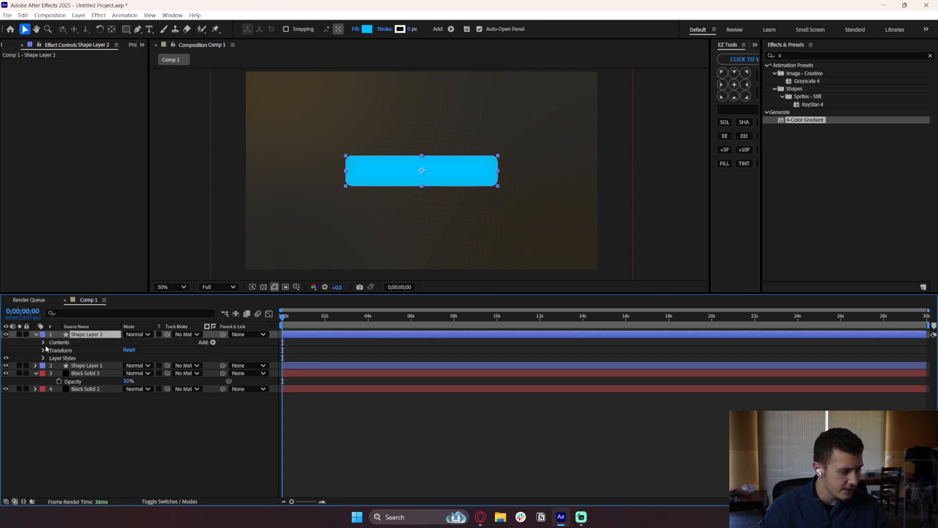
click(43, 359)
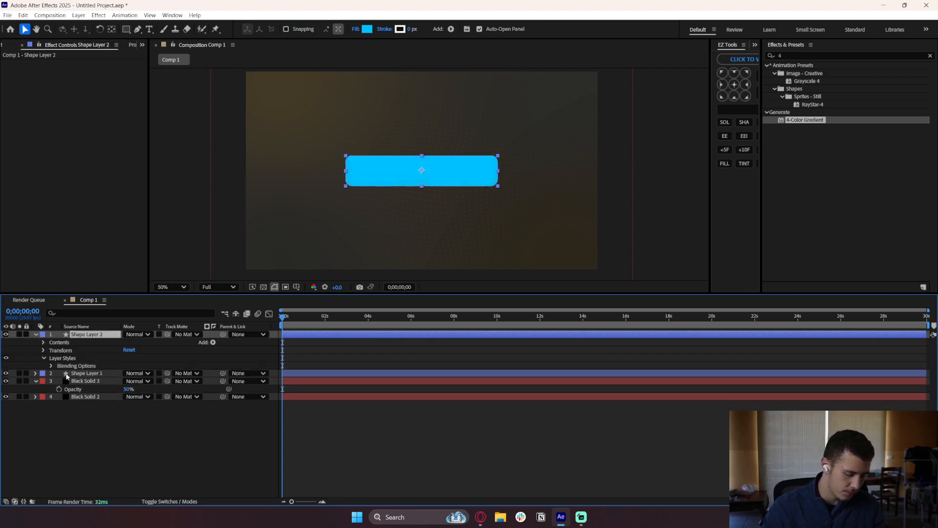
click(44, 342)
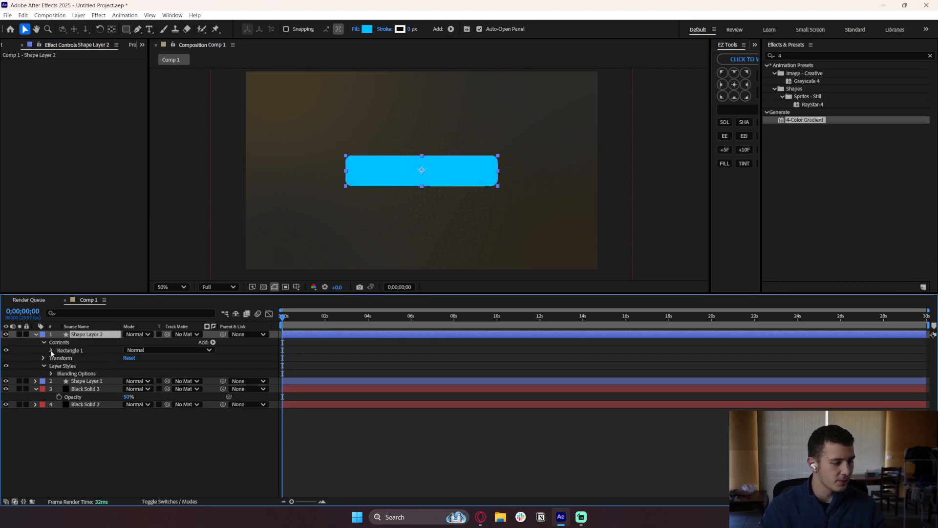
click(52, 351)
click(58, 373)
click(128, 397)
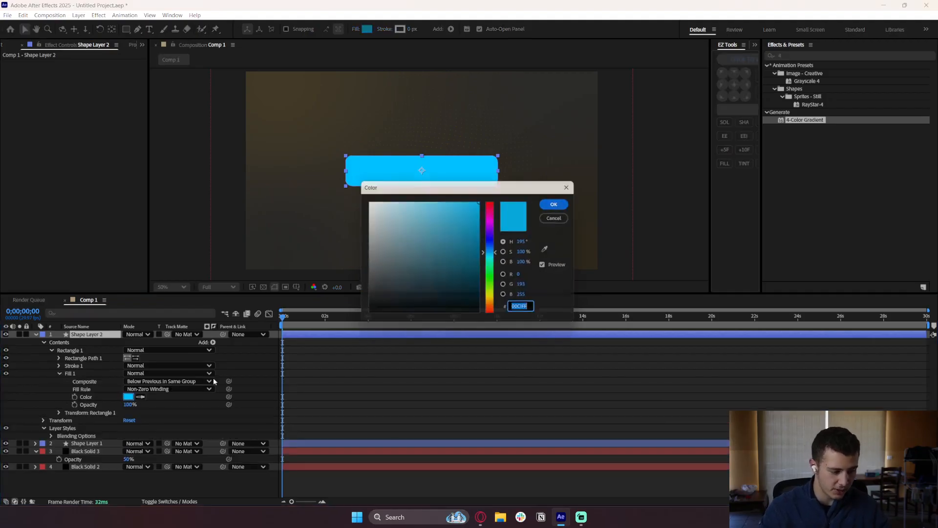
drag(430, 279, 366, 315)
click(561, 204)
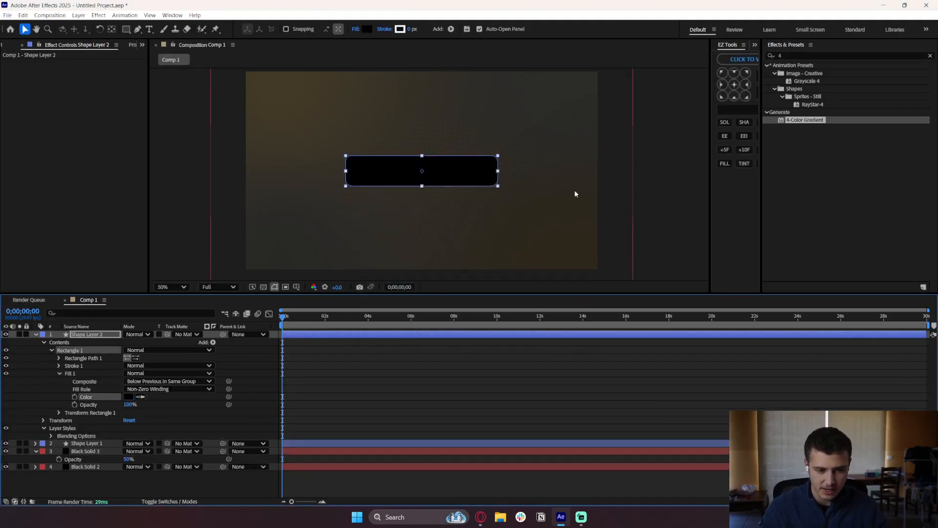
Apply the CC Light Sweep effect to the duplicated bar and move its center to the bar's middle at 960, 540.
click(796, 55)
text(light swee)
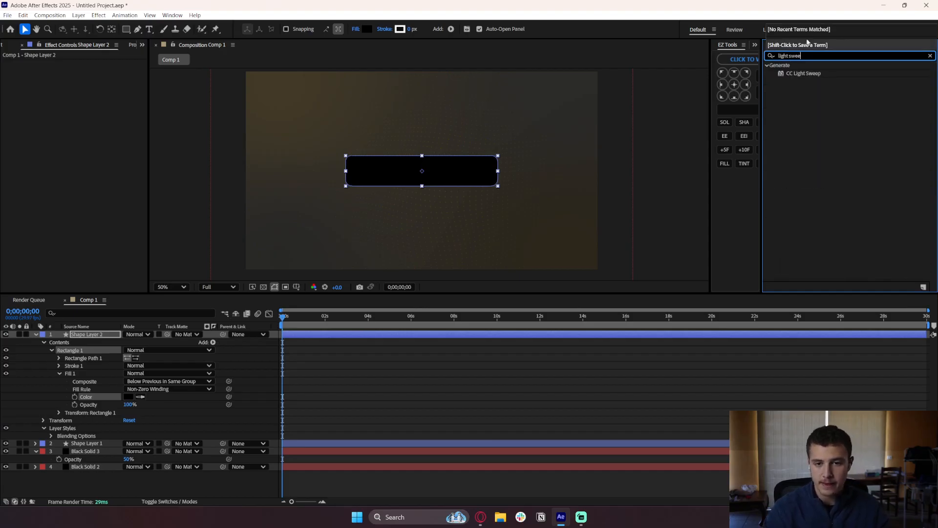
mouse_move(804, 73)
mouse_down()
mouse_move(641, 142)
mouse_move(381, 337)
mouse_up()
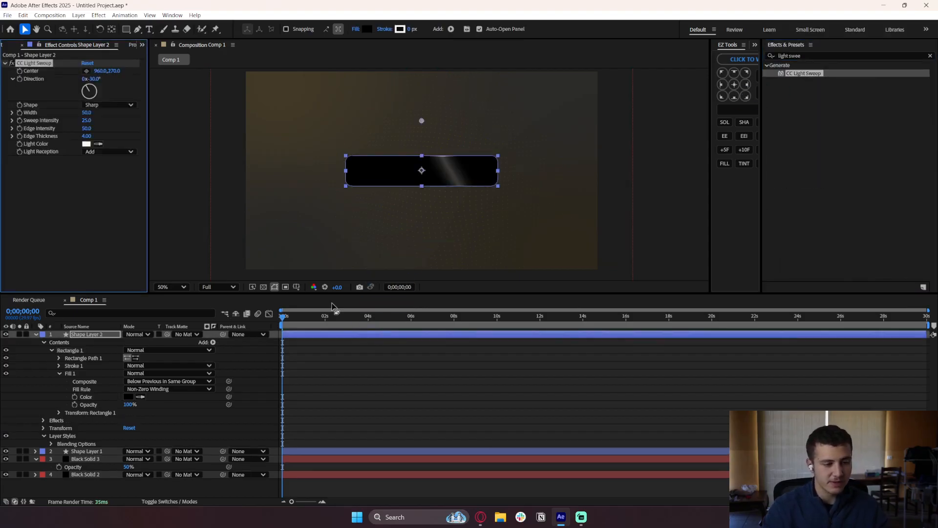
drag(426, 184, 422, 170)
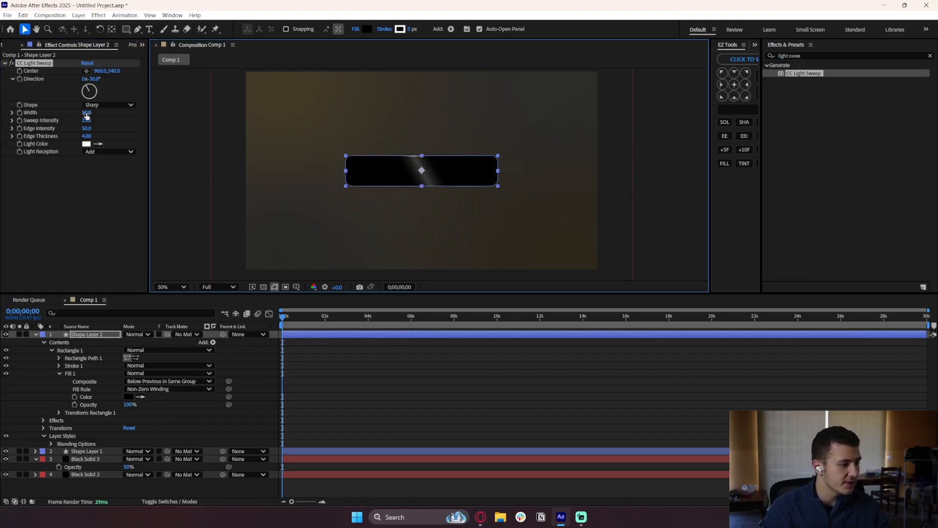
Set the light sweep's width to 186 and its sweep intensity to 0, leaving only the edge light.
drag(94, 111, 156, 126)
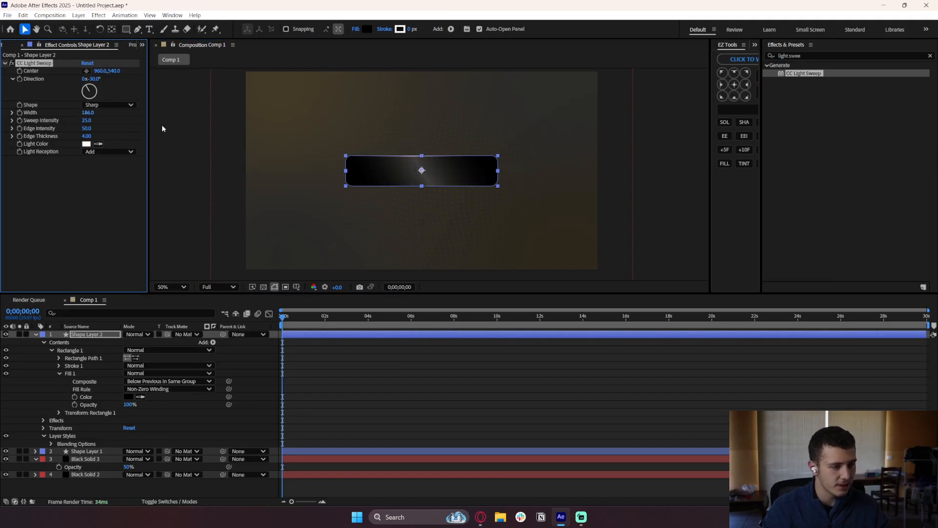
drag(86, 123, 73, 122)
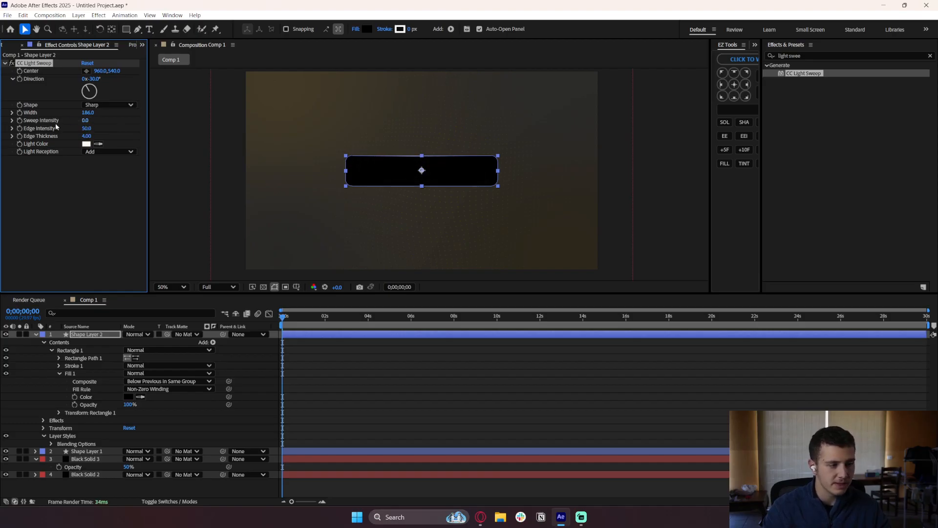
click(403, 346)
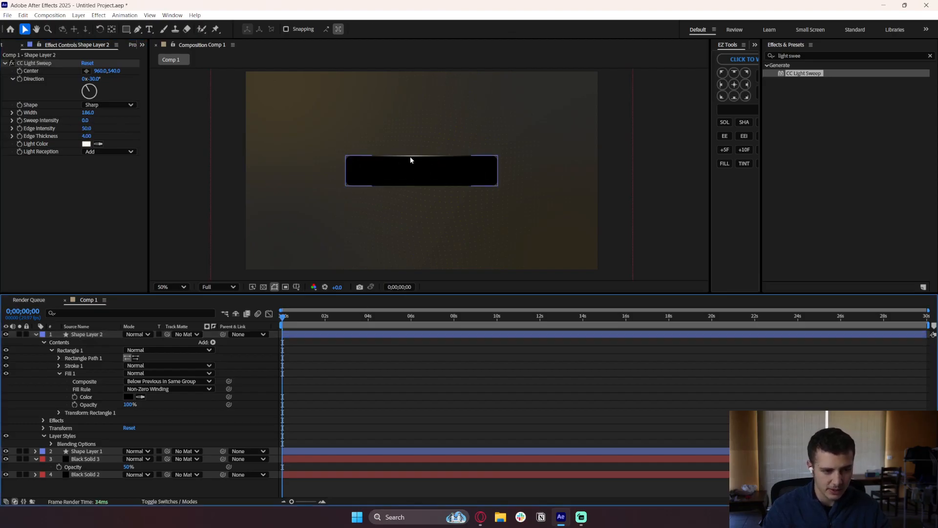
Rotate the light sweep's direction to -69° and place its center at 964, 542.
drag(90, 90, 78, 89)
click(329, 348)
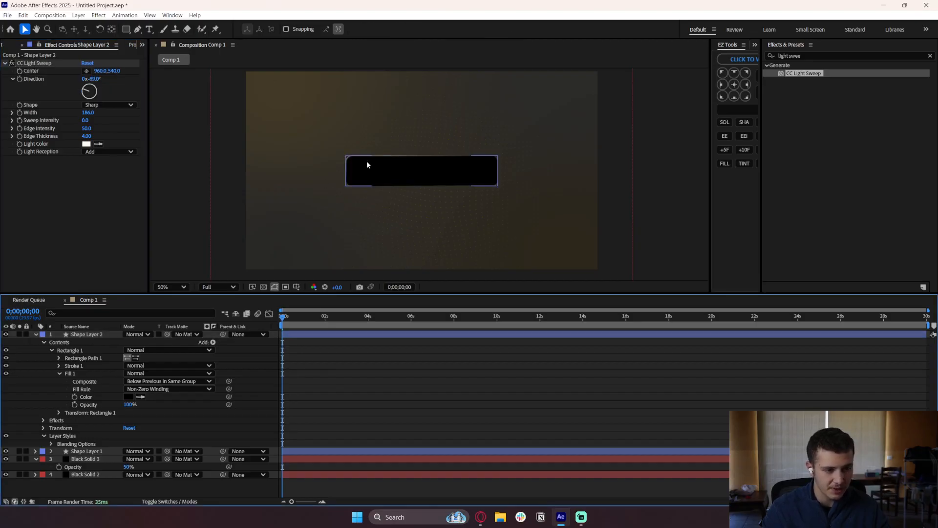
click(87, 71)
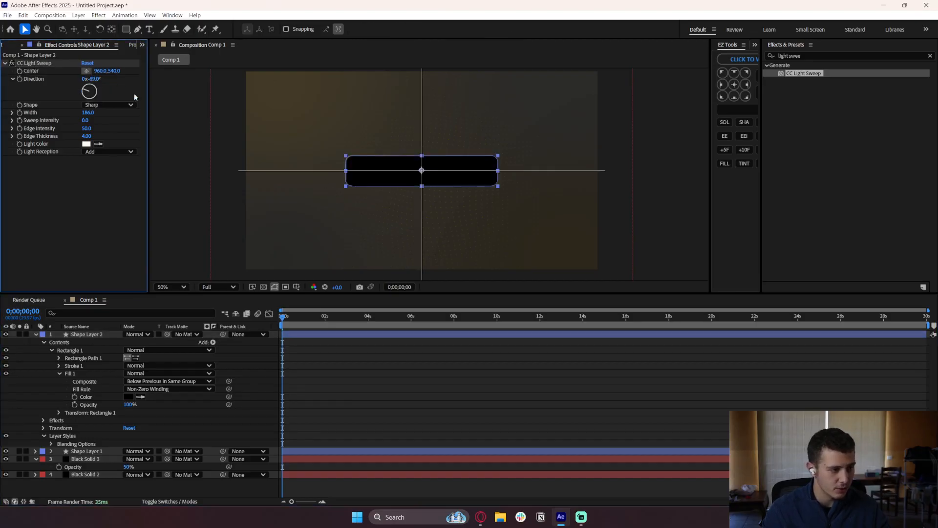
click(422, 171)
click(348, 406)
Reduce the light sweep's width to 144 and deselect the layer.
scroll(339, 177, up, 1)
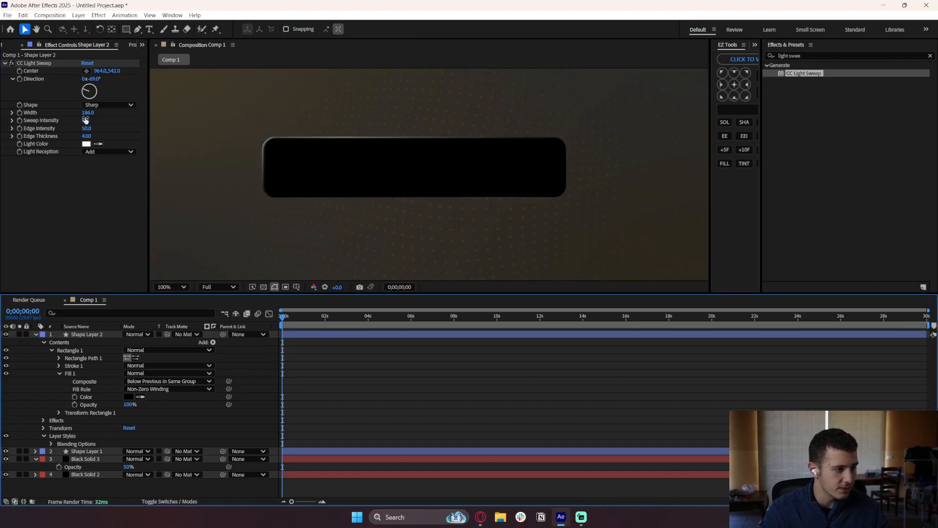
drag(87, 113, 66, 111)
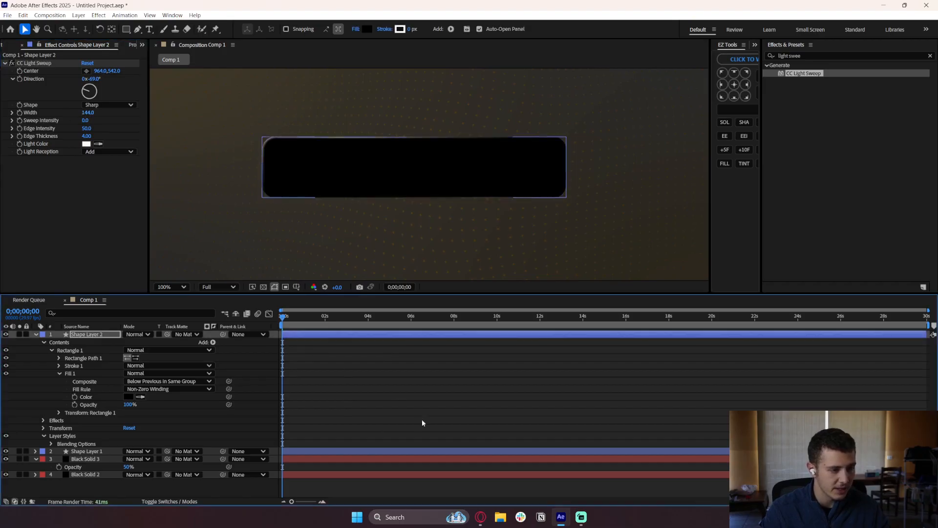
click(421, 418)
scroll(311, 178, down, 1)
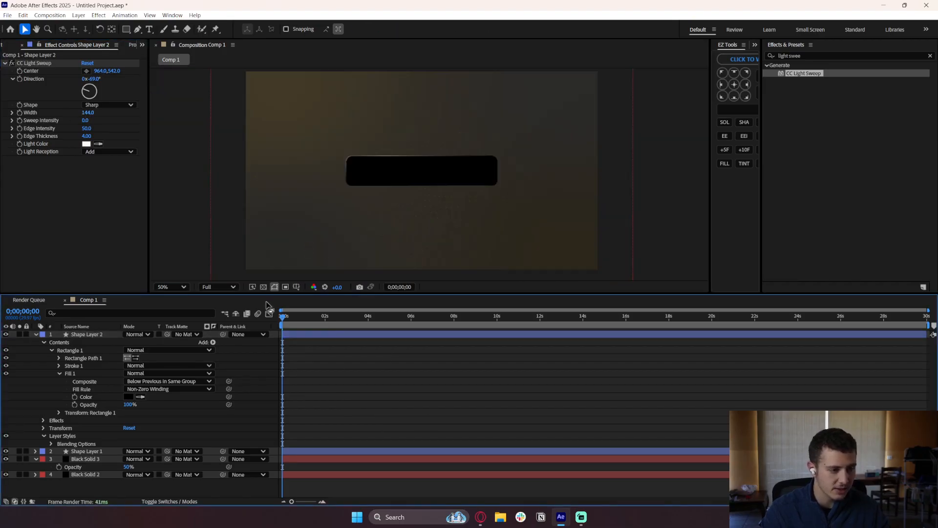
Change the light sweep's light color on the duplicated bar to a saturated orange.
click(86, 143)
text(FFAA00)
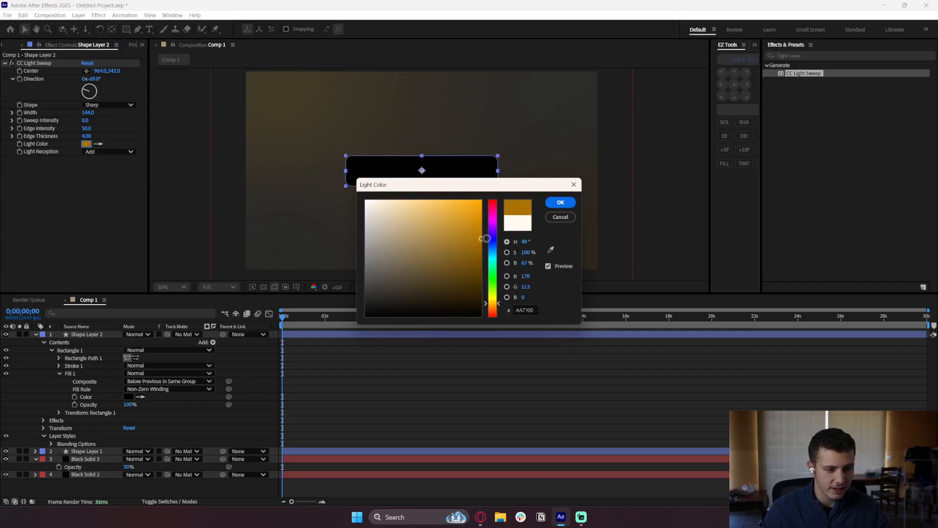
click(562, 203)
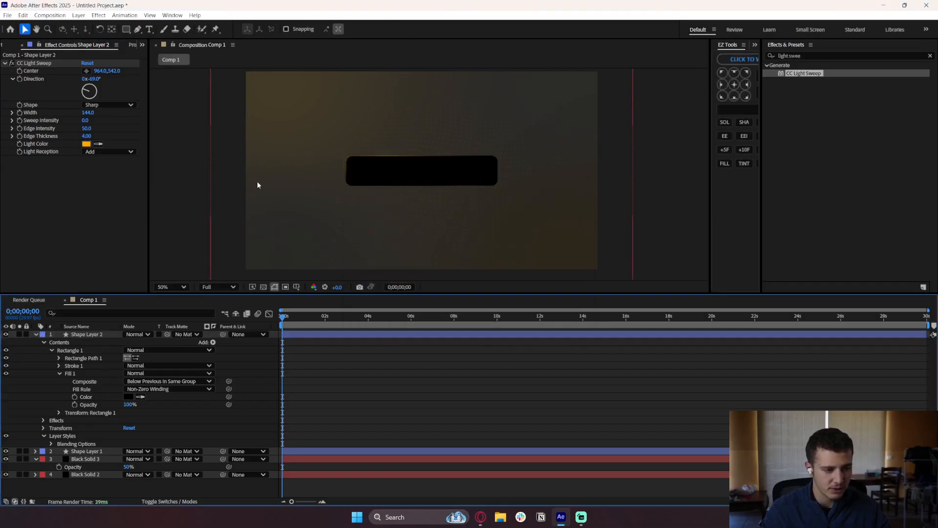
Set the duplicated bar layer's blending mode to Add and reduce its light sweep's edge thickness to 2.1.
click(105, 335)
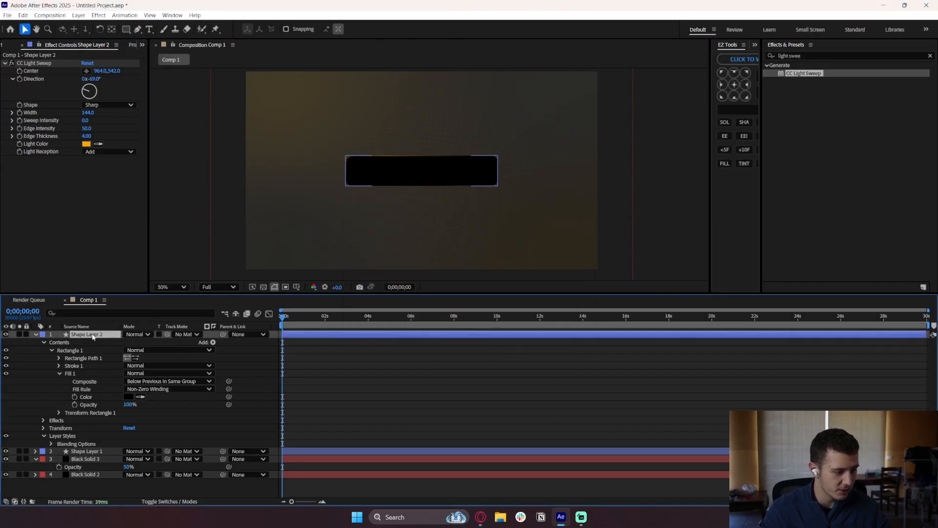
click(142, 333)
click(172, 213)
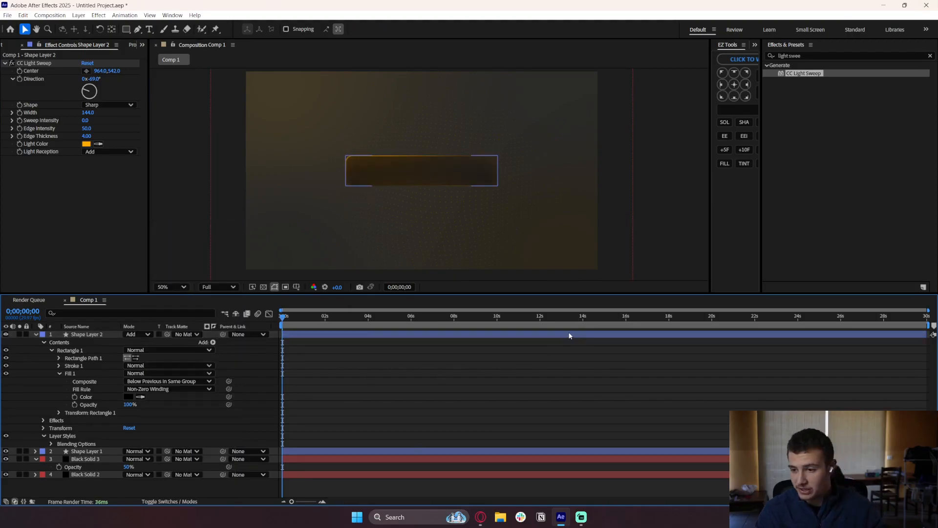
scroll(468, 250, down, 3)
scroll(389, 194, up, 4)
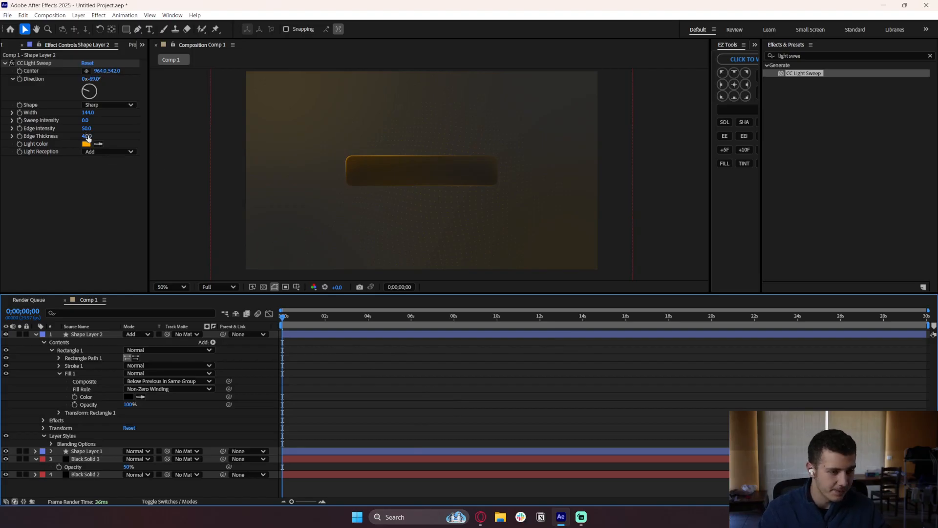
drag(88, 138, 82, 135)
click(262, 220)
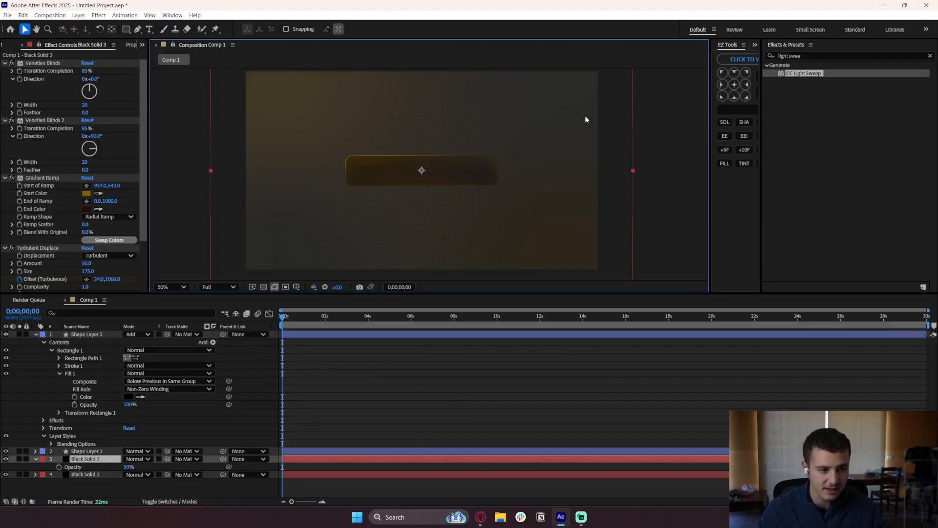
Find the Deep Glow effect and apply it to the duplicated bar, Shape Layer 2.
click(298, 336)
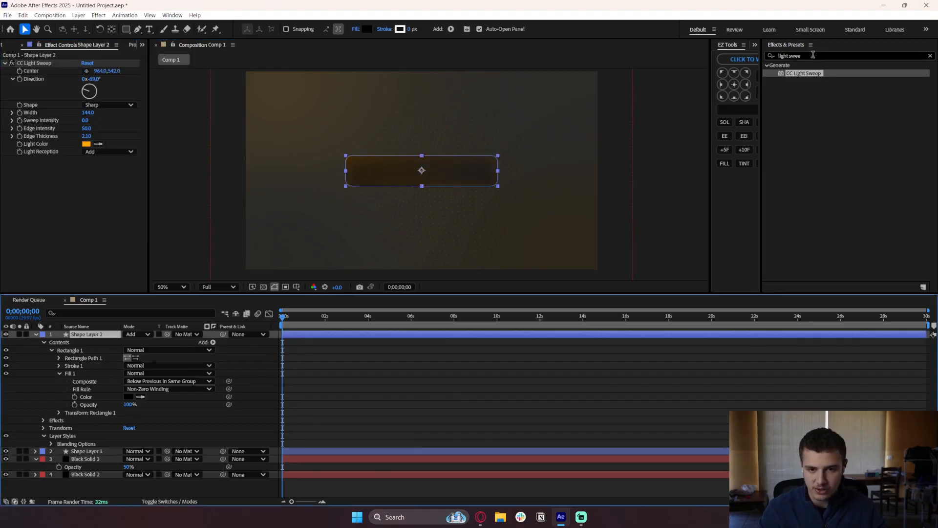
drag(813, 55, 733, 57)
text(deep g)
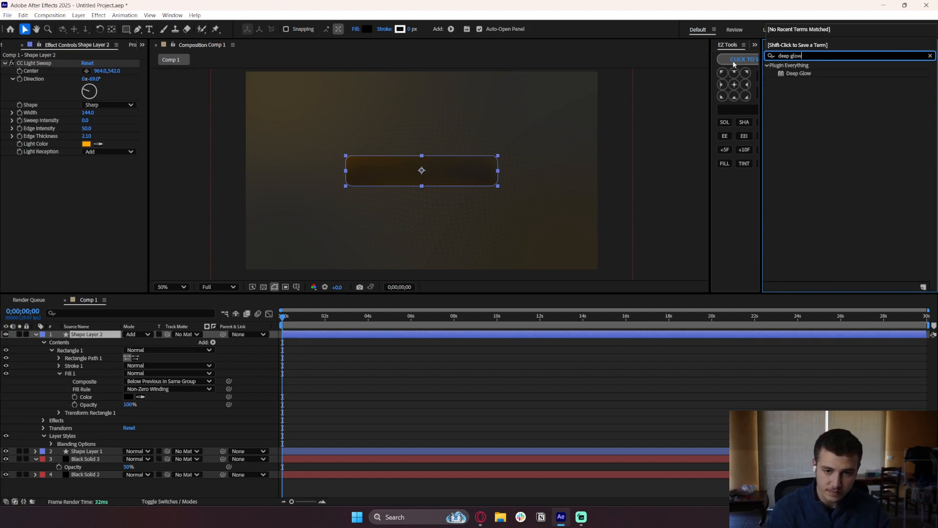
text(low)
drag(799, 73, 394, 337)
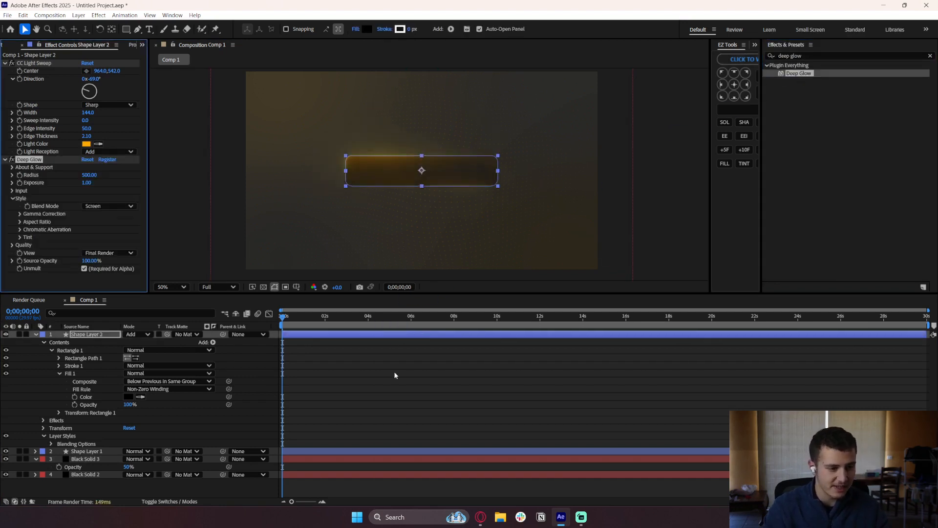
click(395, 375)
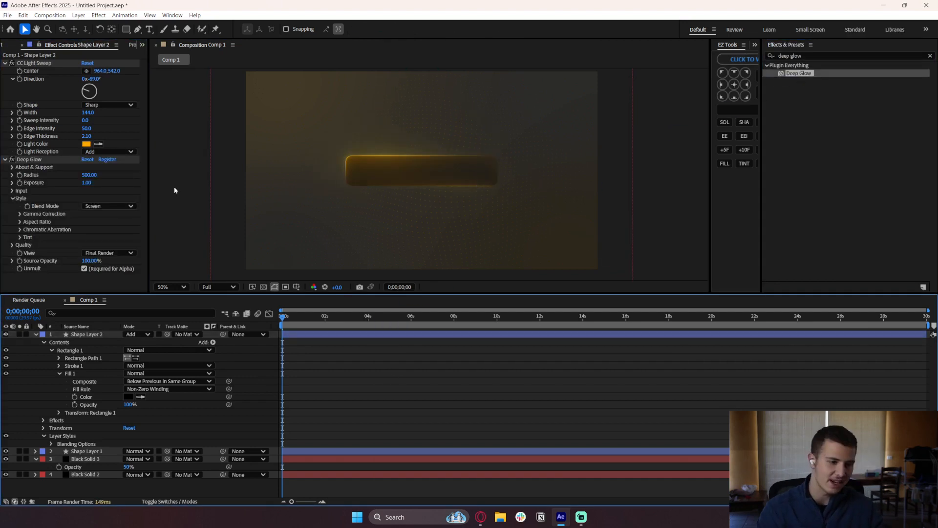
Reduce the Deep Glow exposure on the duplicated bar to 0.5.
click(86, 182)
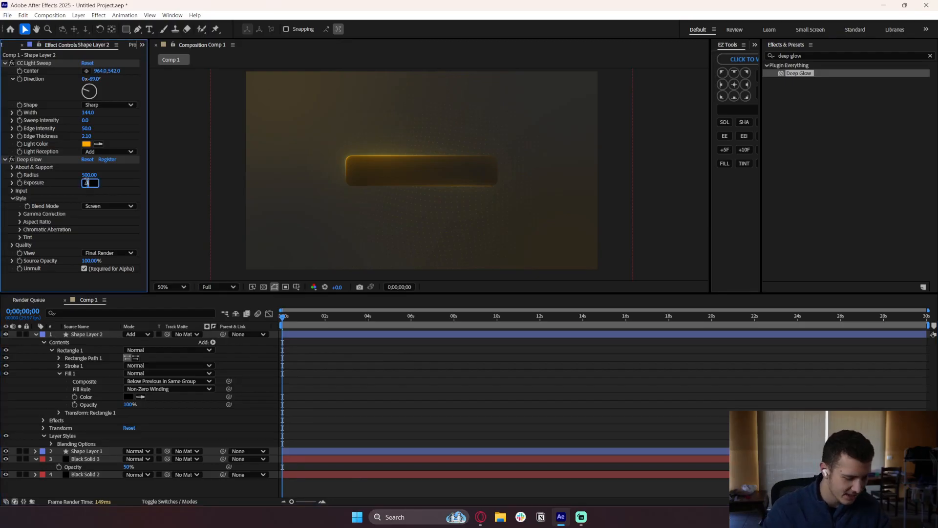
text(0.5)
key(Return)
key(comma)
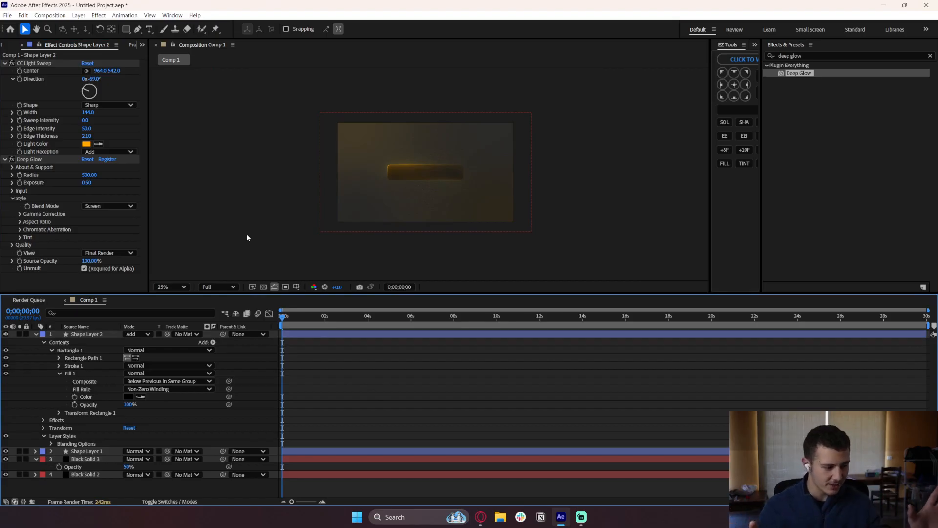
Parent Shape Layer 2 to Shape Layer 1 and collapse Shape Layer 2's properties in the timeline.
drag(223, 334, 286, 458)
click(96, 451)
key(p)
key(ctrl+z)
click(496, 402)
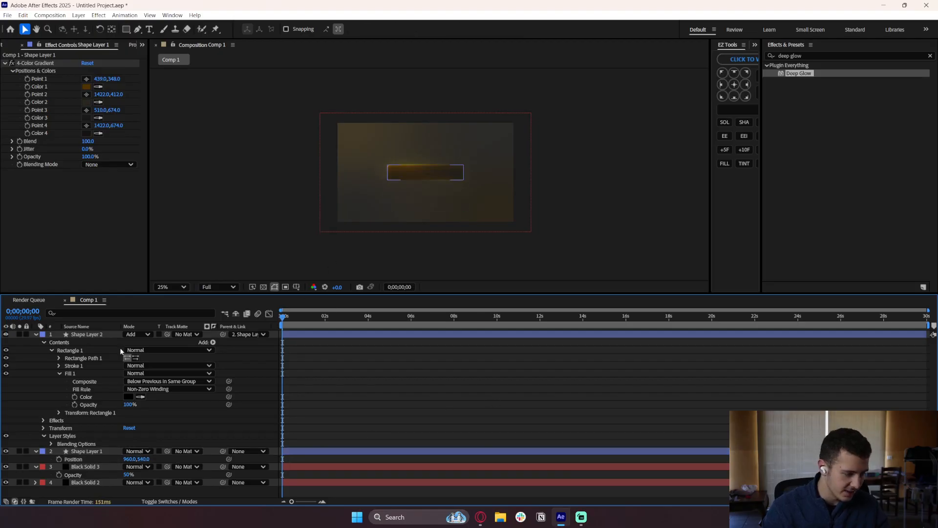
click(93, 335)
click(35, 334)
click(229, 414)
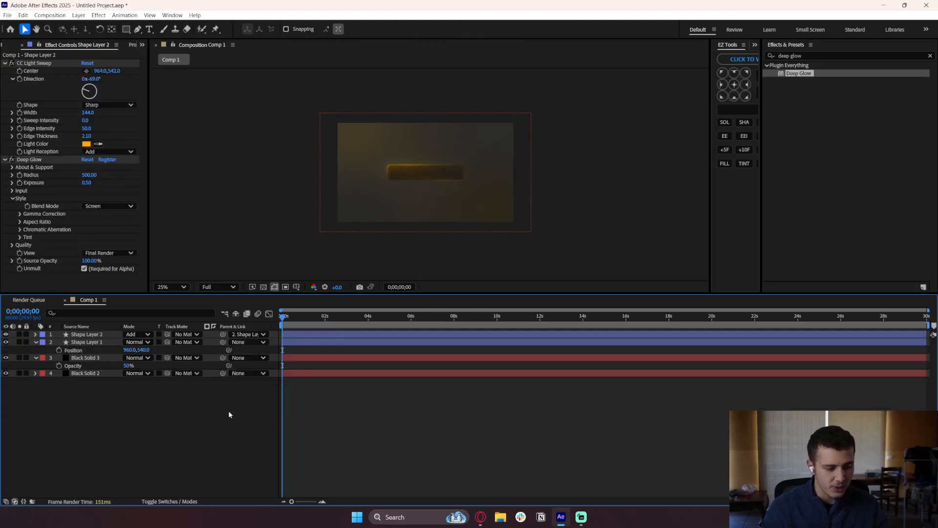
Create a new text layer and set its font to Nexa in the Heavy style.
right_click(230, 415)
mouse_move(262, 307)
click(366, 319)
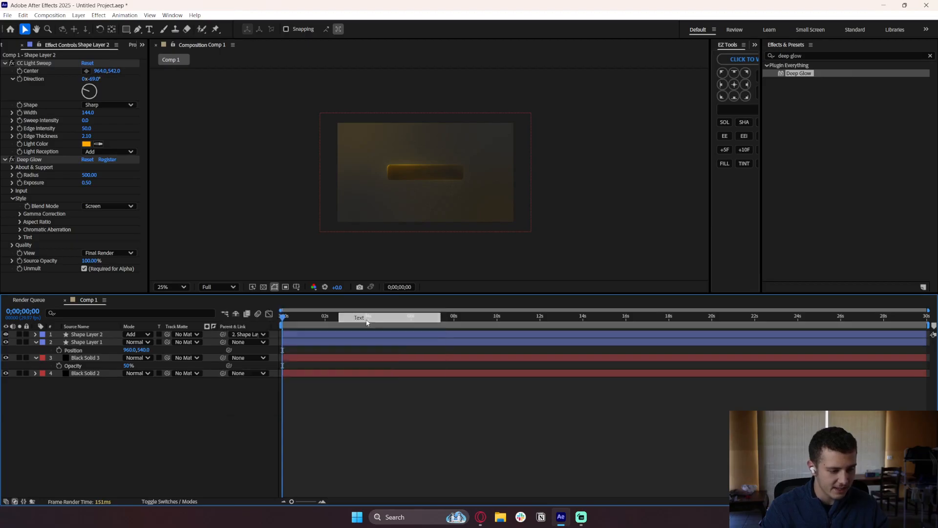
click(52, 127)
text(Nexa)
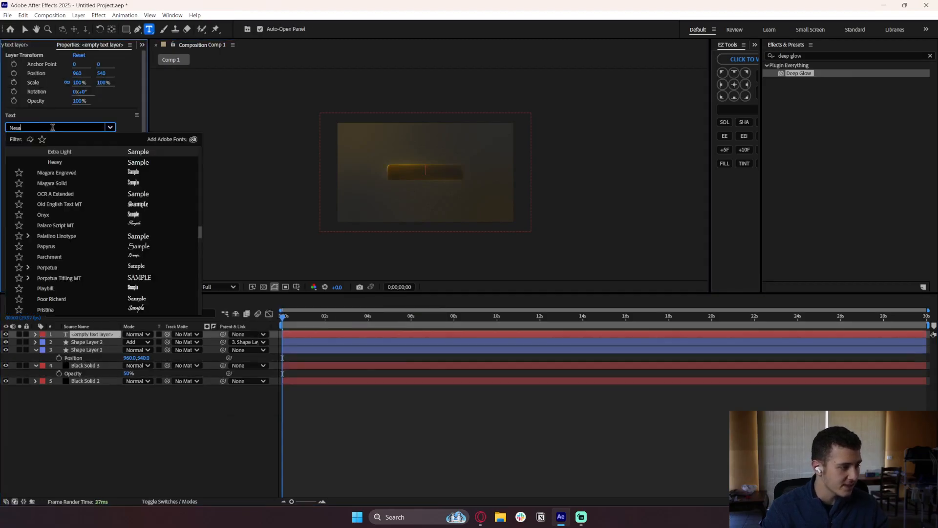
key(Return)
click(80, 140)
click(39, 163)
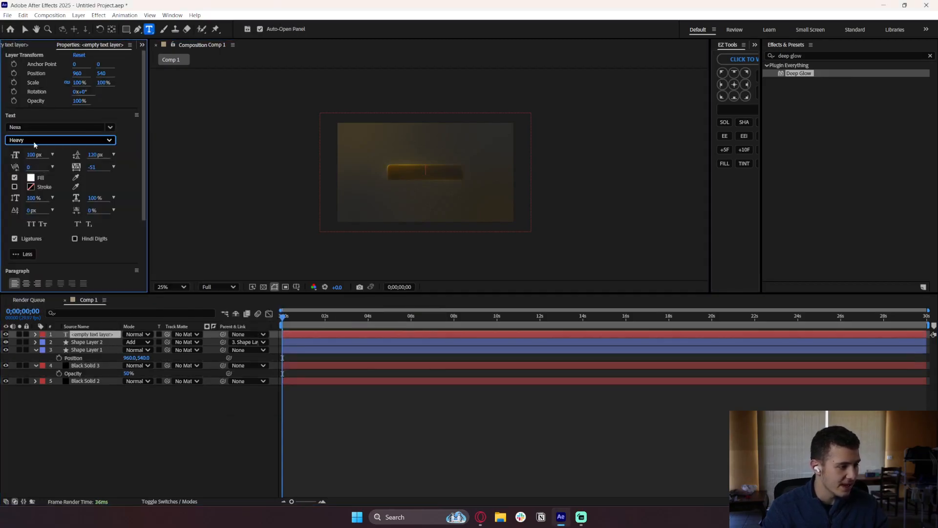
text(U)
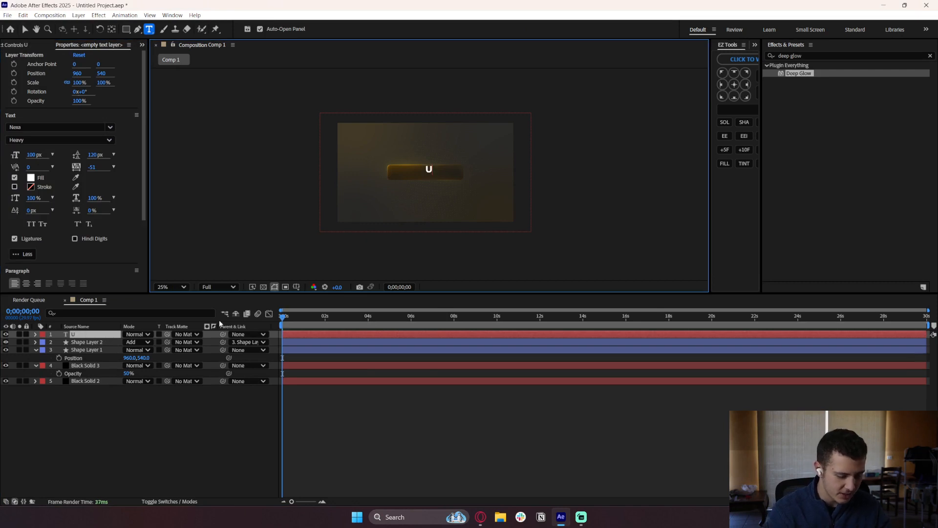
text(ltimate Edi)
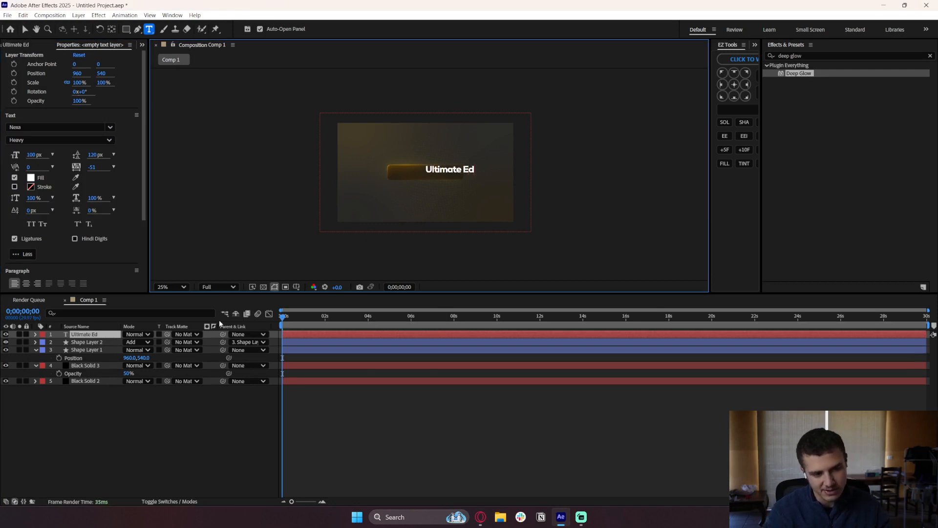
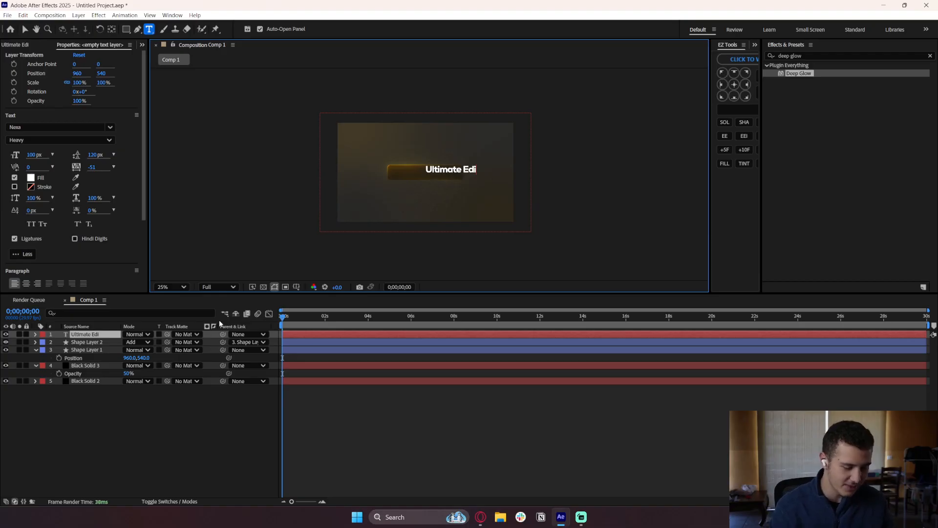
key(ctrl+a)
key(BackSpace)
Enter "Binance" as the content of the new text layer.
text(Bitco)
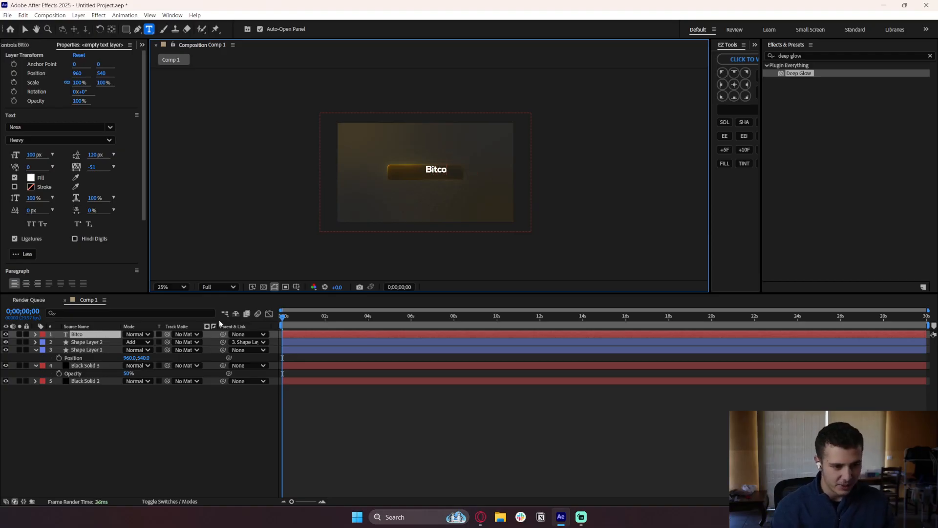
key(BackSpace)
key(BackSpace)
key(BackSpace)
text(nance)
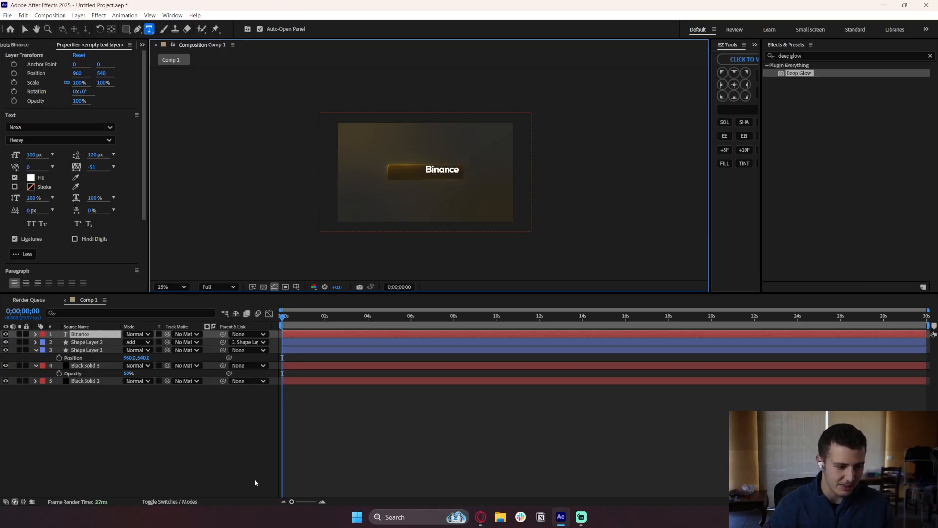
click(254, 480)
Center the Binance text's anchor point and move the text horizontally to X position 970.
scroll(372, 217, up, 2)
click(112, 334)
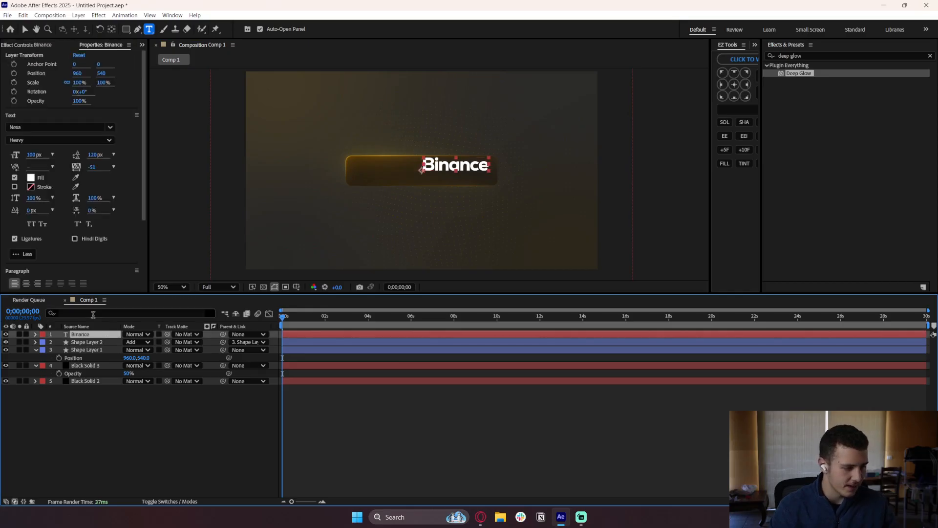
click(734, 84)
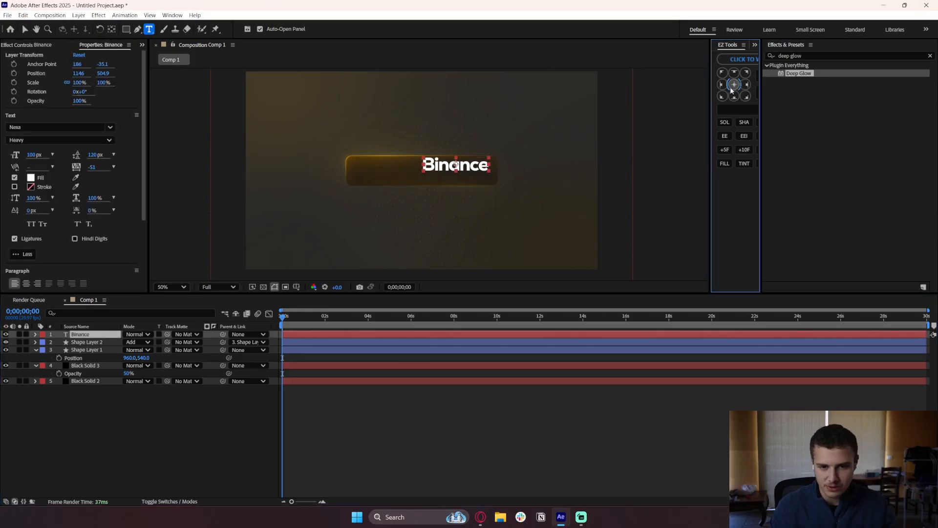
click(74, 327)
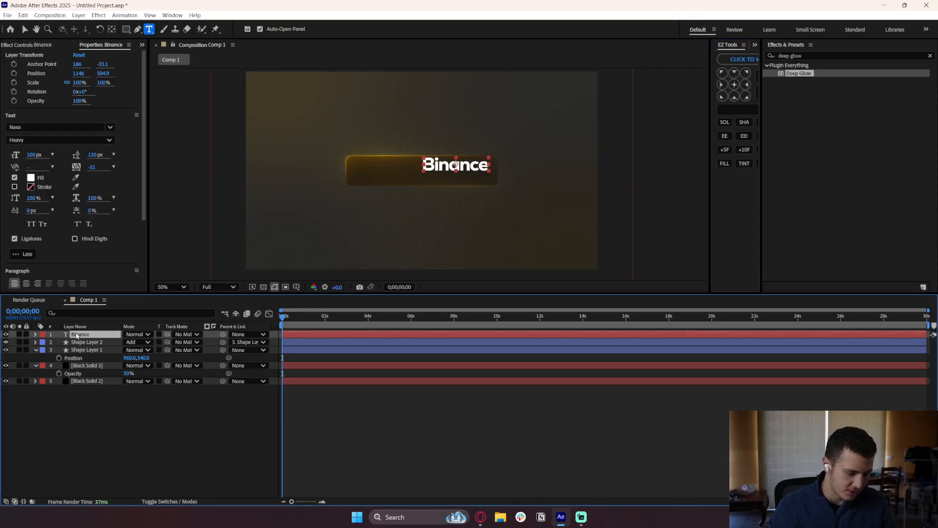
key(p)
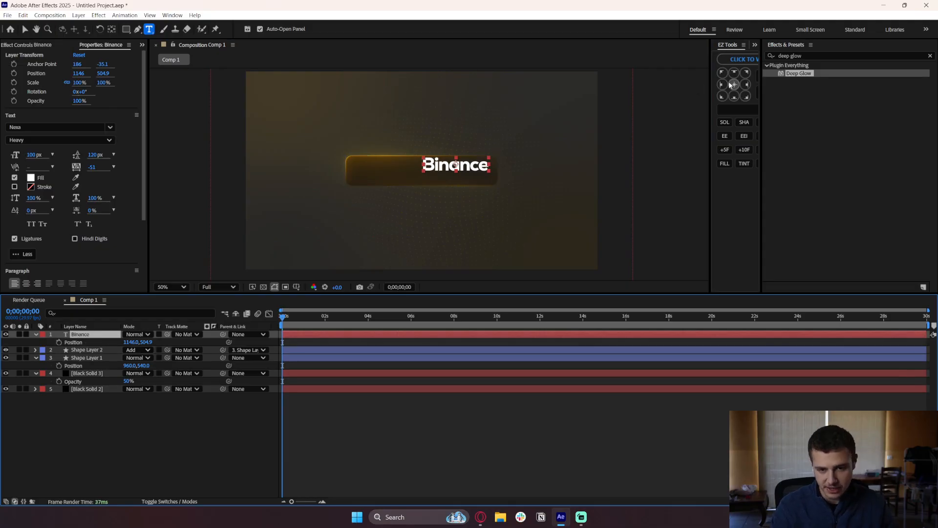
click(25, 30)
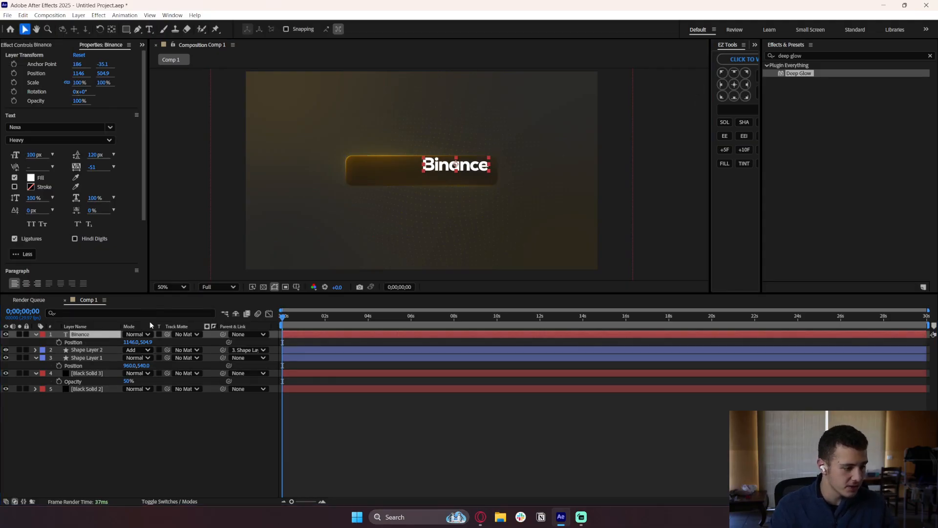
drag(131, 346, 107, 346)
Center-align the Binance text's paragraph and put its anchor point back at the middle of the word.
scroll(119, 189, down, 3)
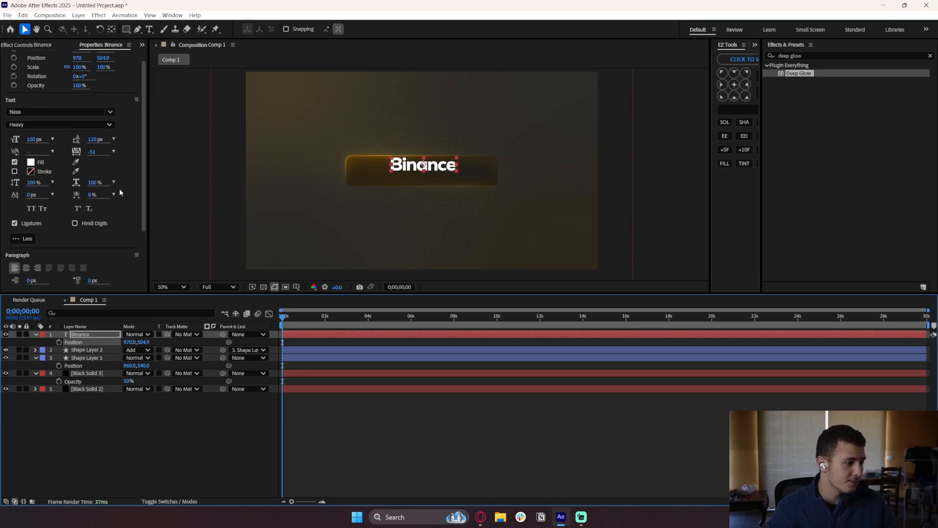
click(26, 211)
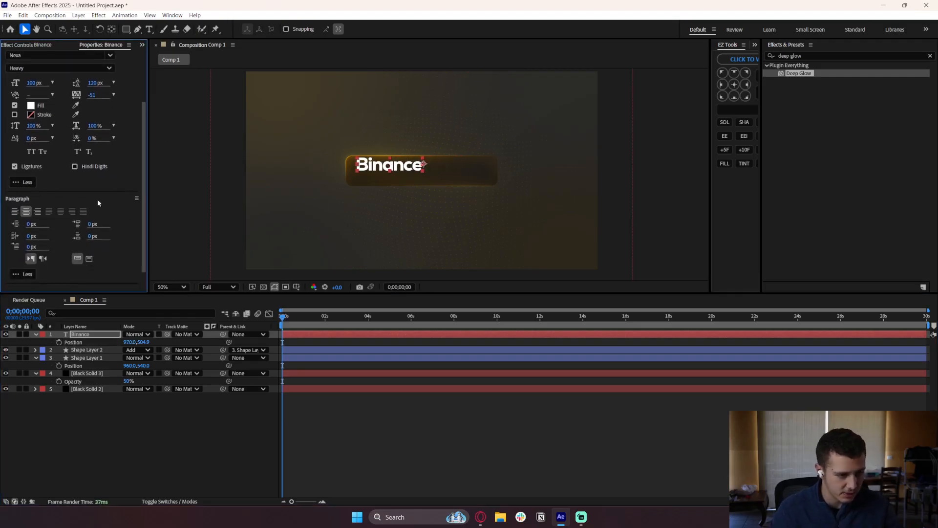
click(734, 84)
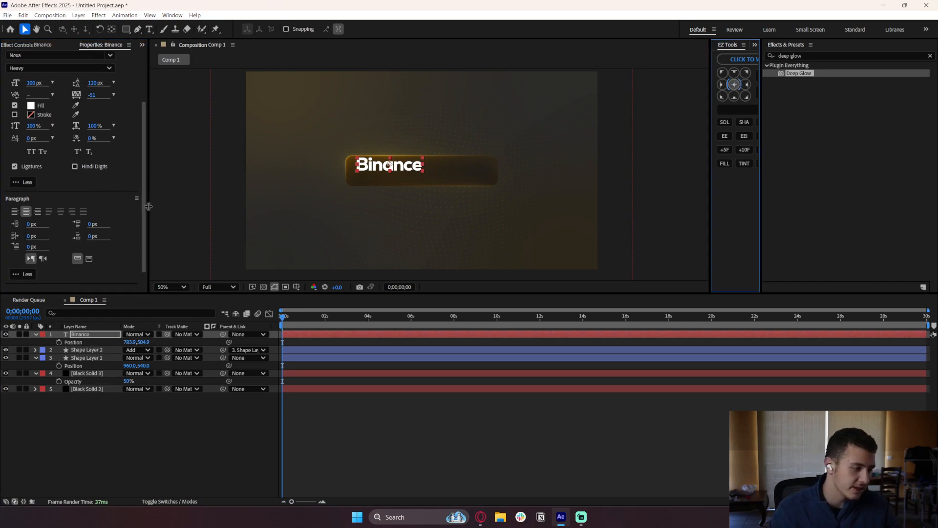
scroll(137, 209, down, 1)
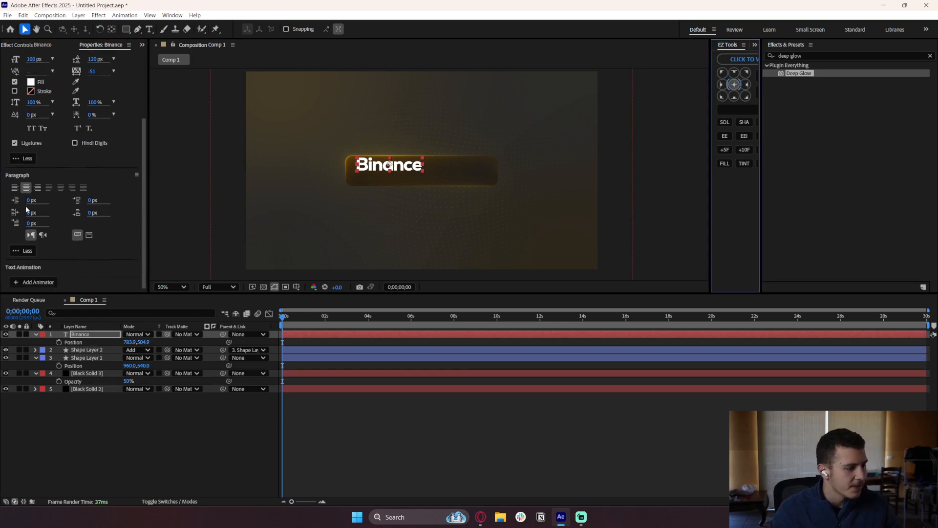
scroll(117, 230, up, 4)
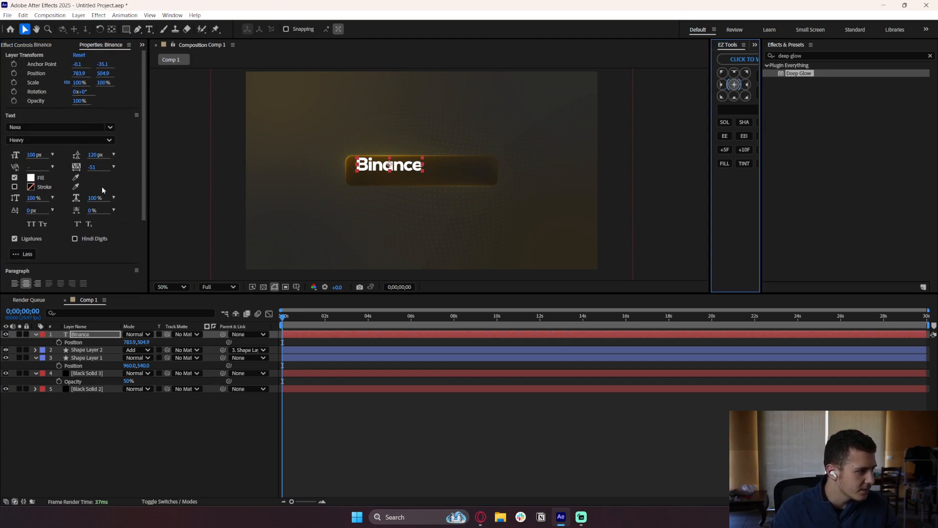
scroll(131, 188, down, 3)
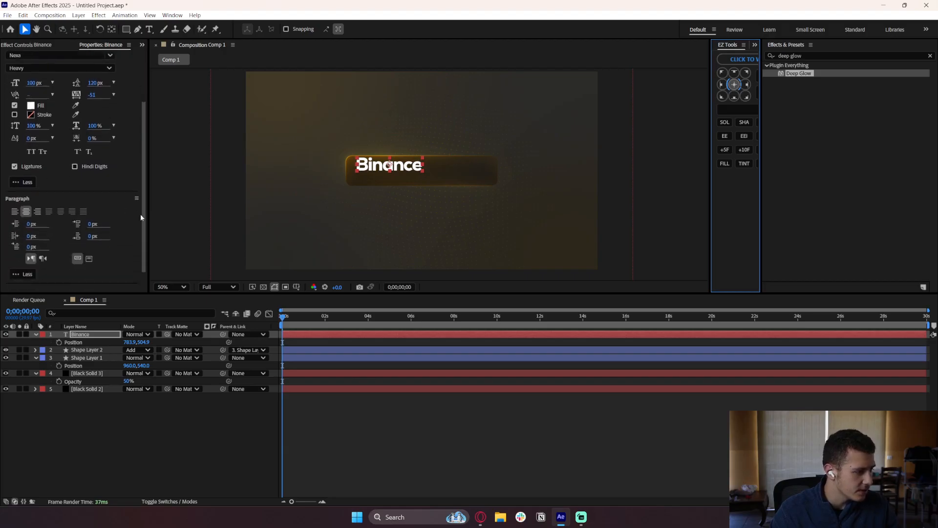
scroll(140, 218, down, 1)
scroll(113, 244, up, 4)
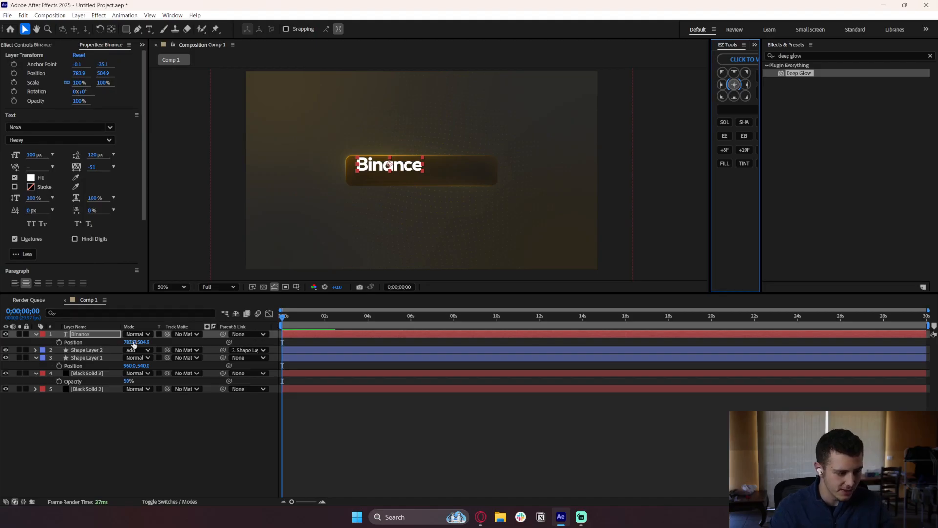
Place the Binance text in the middle of the bar at position 964.9, 535.9 and deselect it.
drag(130, 342, 159, 342)
click(172, 421)
key(comma)
key(comma)
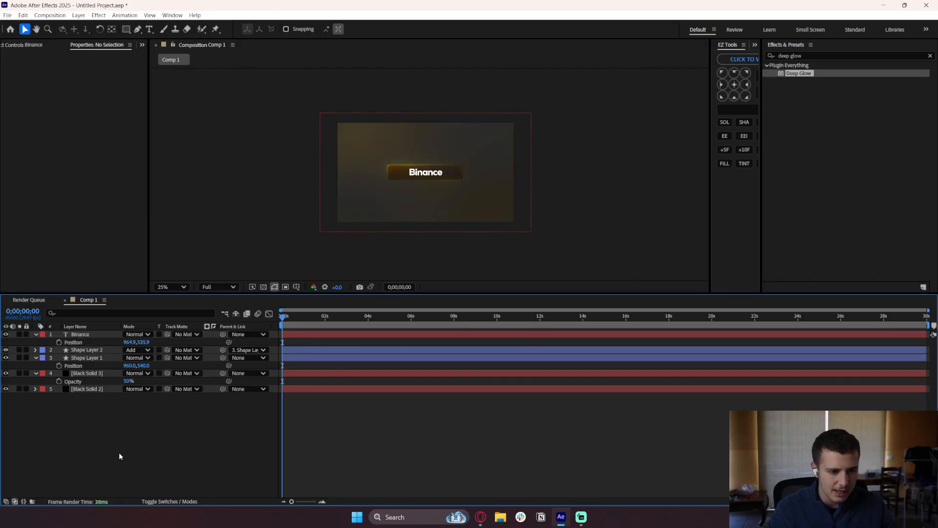
Expand the Binance layer in the timeline to show its text and transform properties.
key(period)
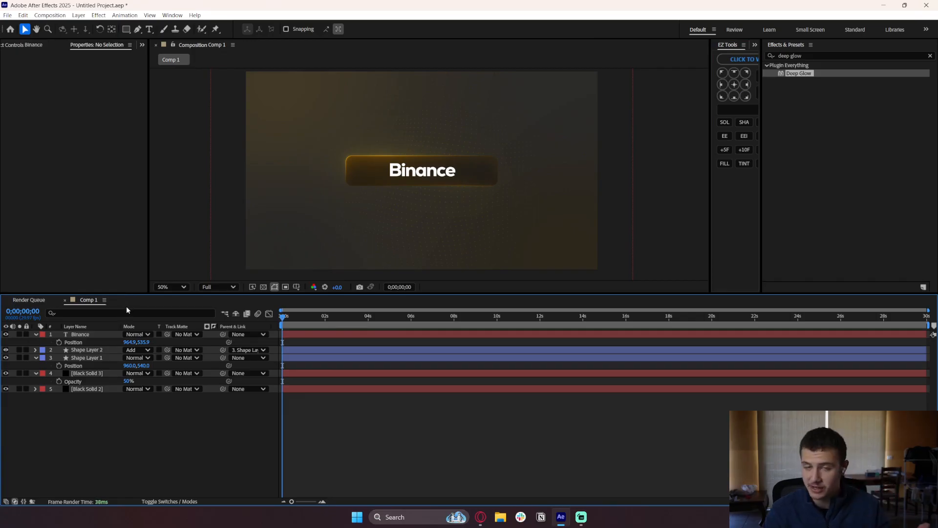
click(37, 334)
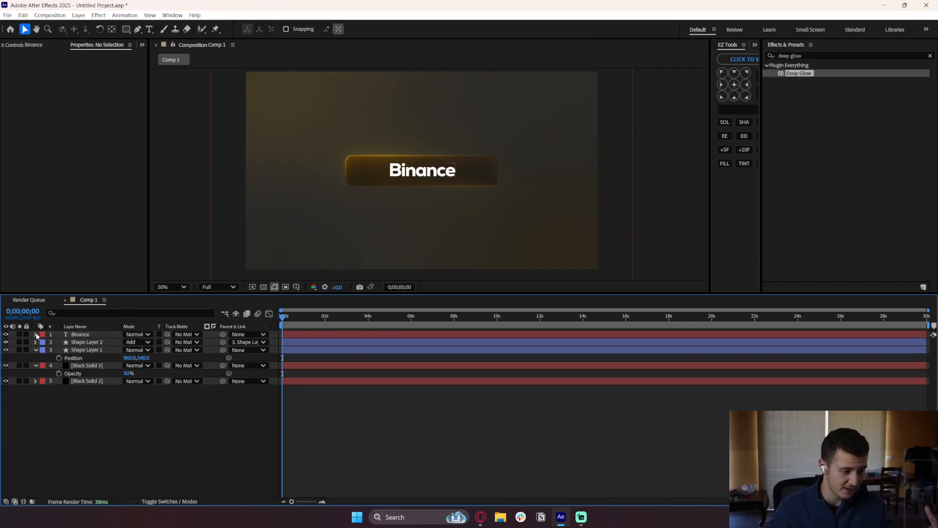
click(37, 335)
click(73, 335)
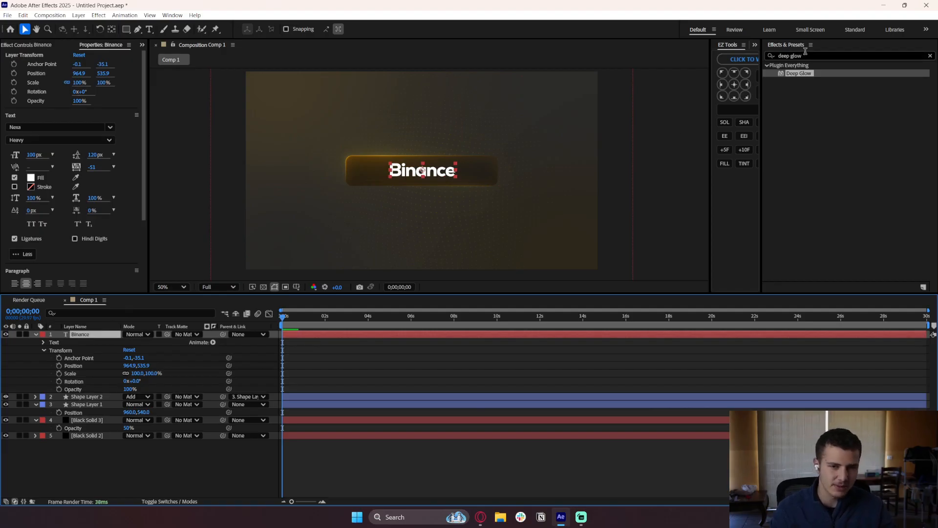
double_click(805, 52)
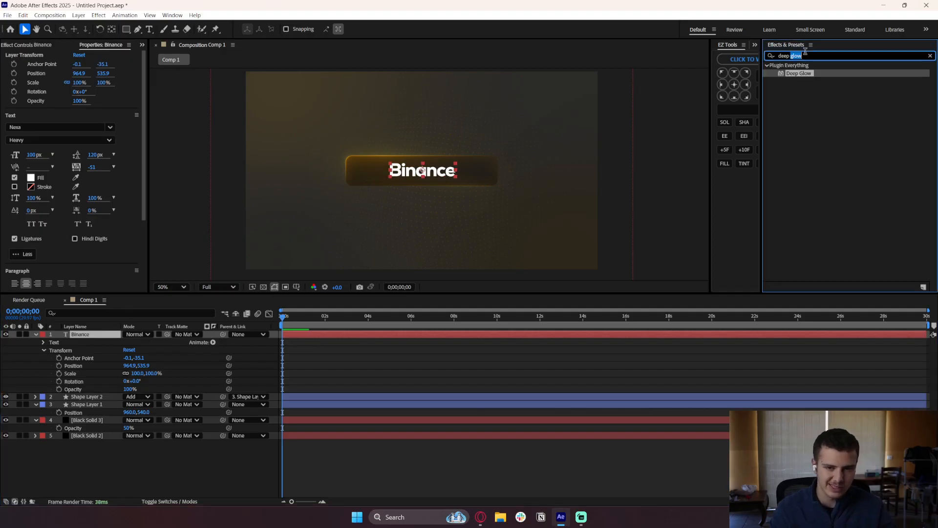
click(43, 342)
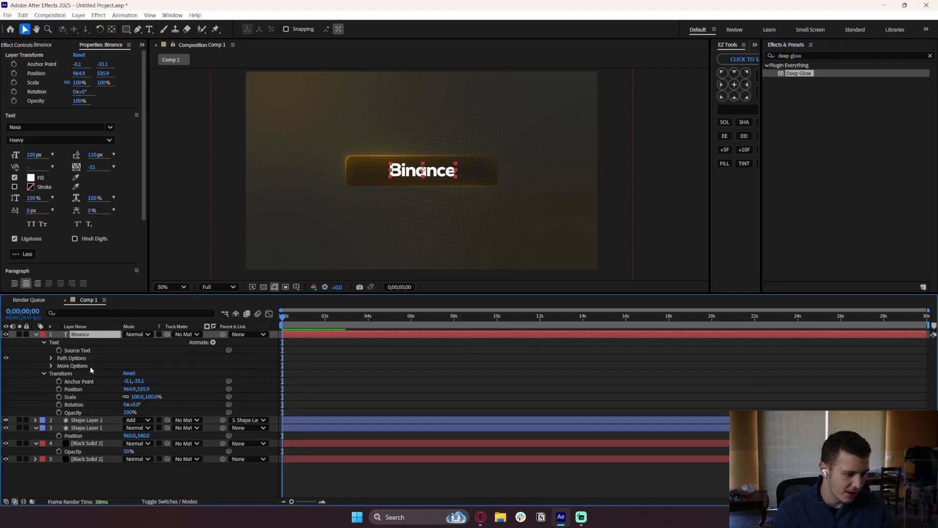
Fill the whole Binance text with mid grey 717171.
double_click(82, 336)
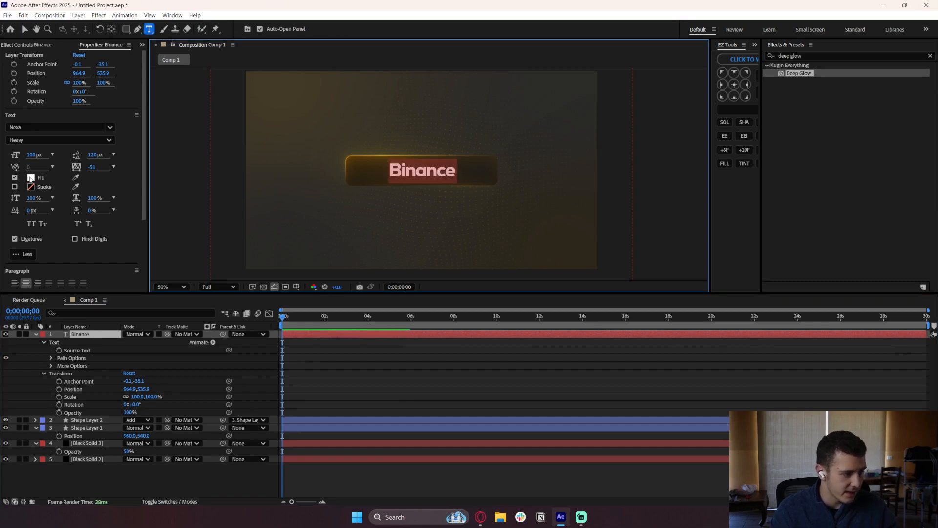
click(31, 177)
drag(379, 179, 274, 241)
click(258, 297)
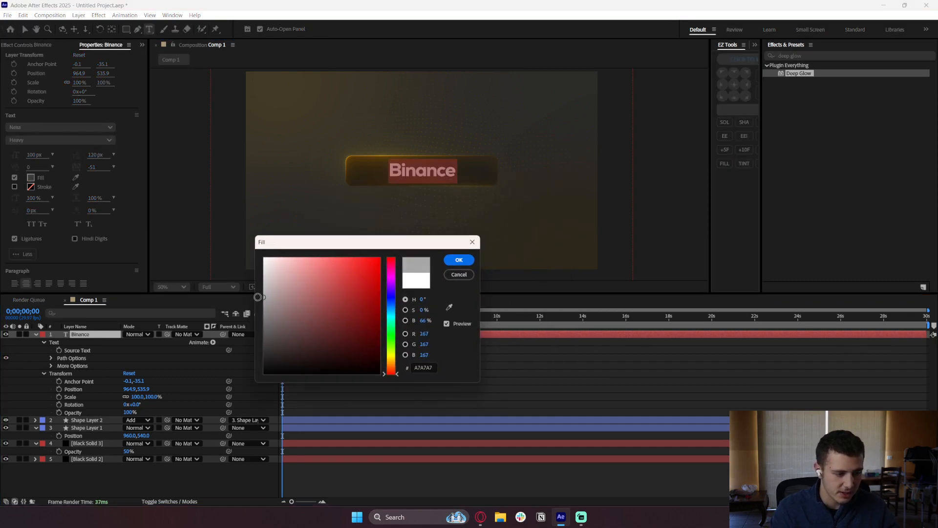
click(459, 259)
click(335, 384)
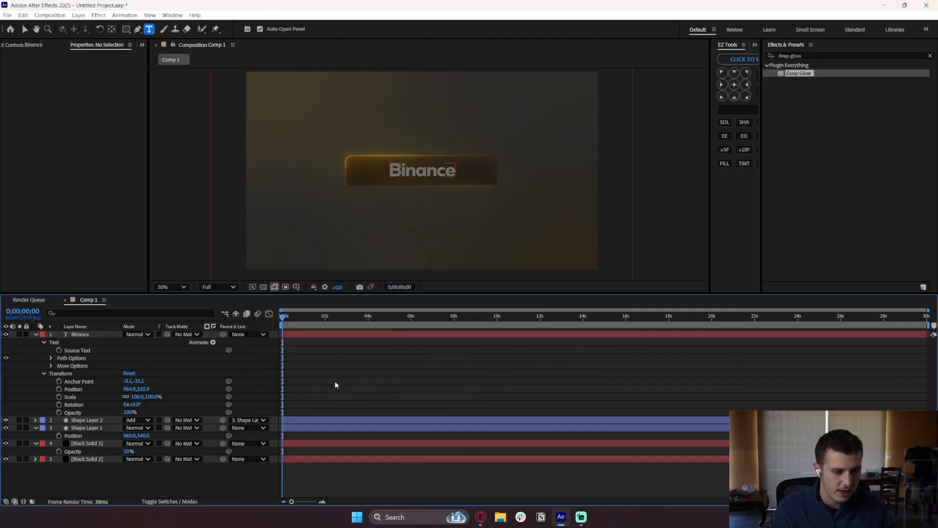
Change the Binance text's fill to a lighter grey and deselect the layer.
click(76, 335)
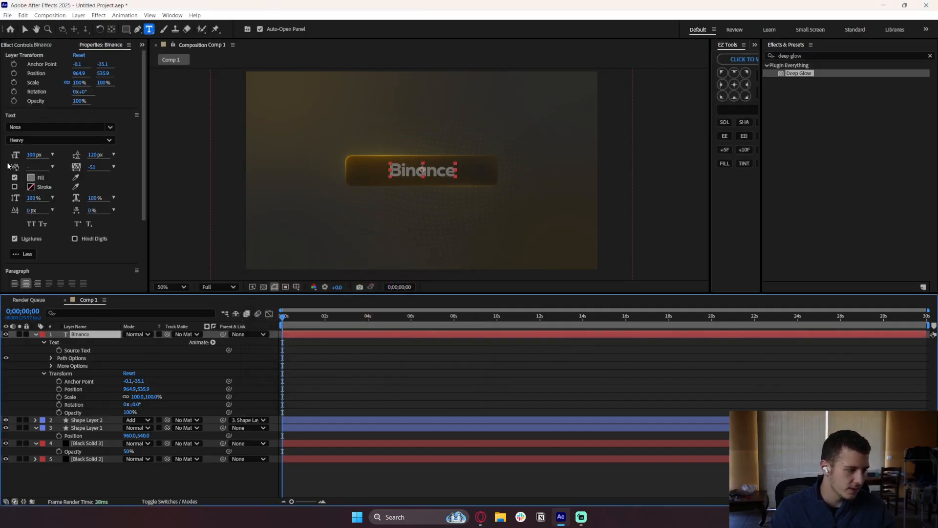
click(30, 177)
drag(391, 185, 360, 240)
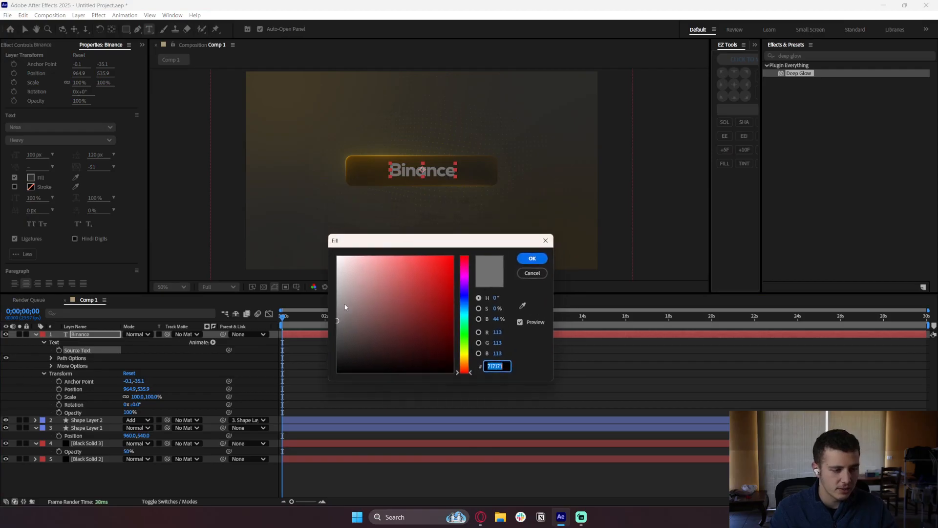
click(333, 300)
click(532, 259)
click(358, 366)
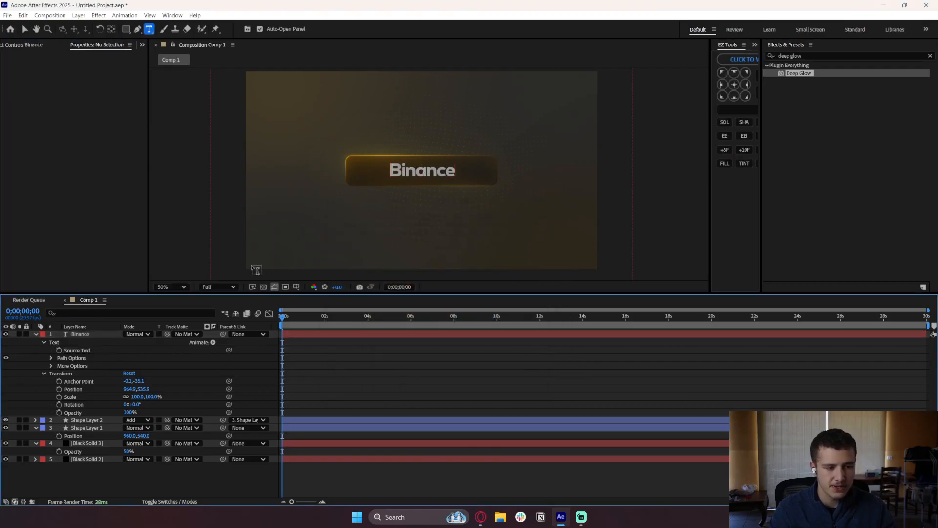
Find the Gradient Ramp effect with the search term "gradient" and apply it to the Binance text layer.
click(802, 56)
text(gradie)
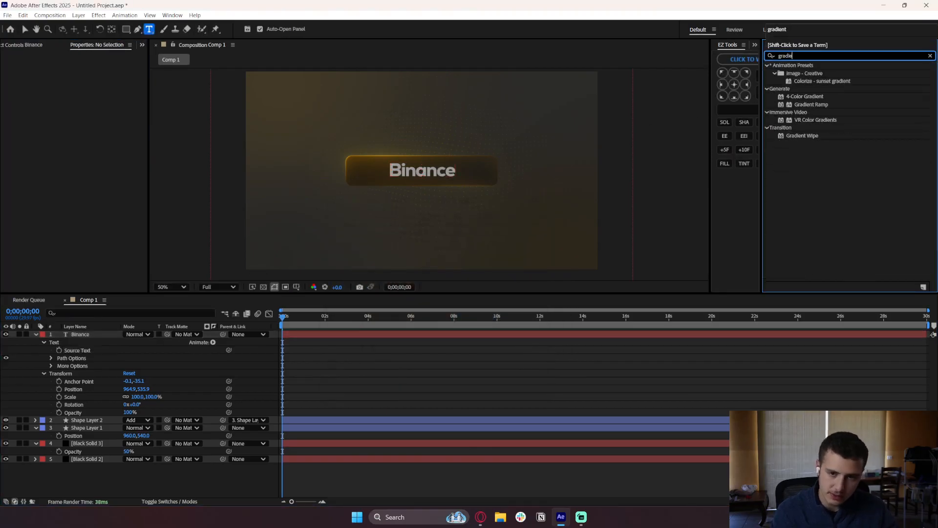
text(nt)
drag(805, 105, 80, 338)
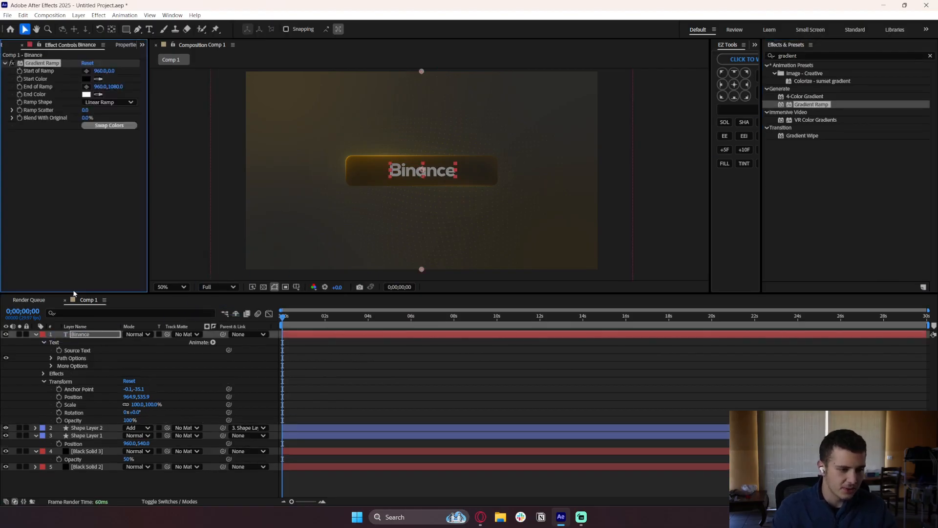
Place the ramp's start just above the Binance word at 966, 462 and its end at the word's lower edge at 964, 580.
click(86, 71)
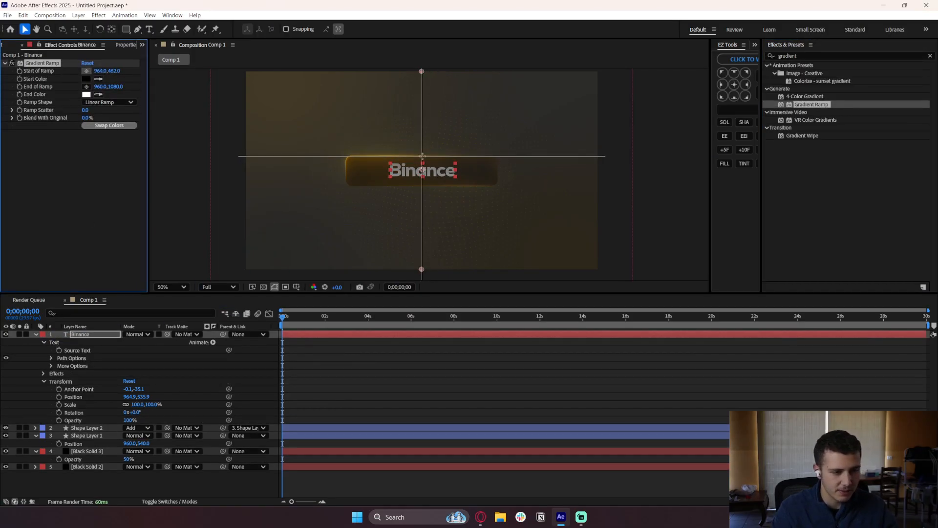
click(422, 156)
click(86, 86)
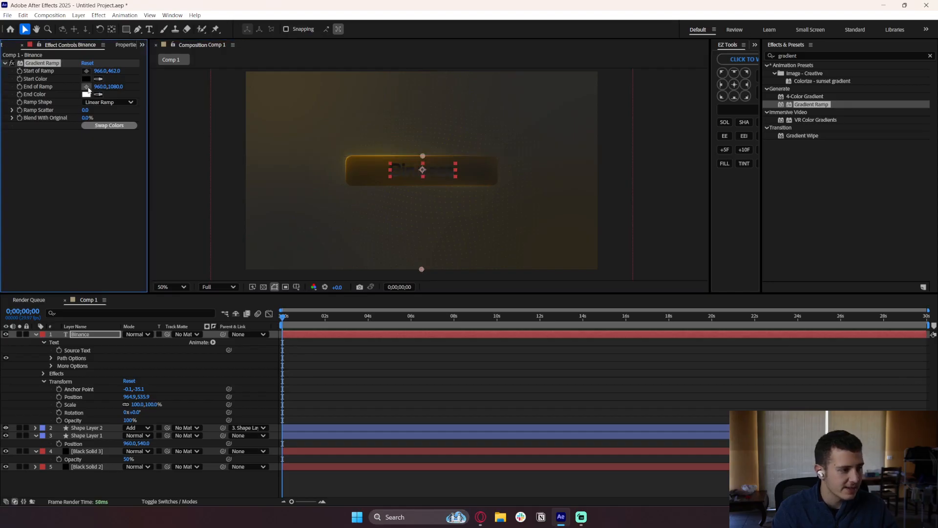
click(422, 178)
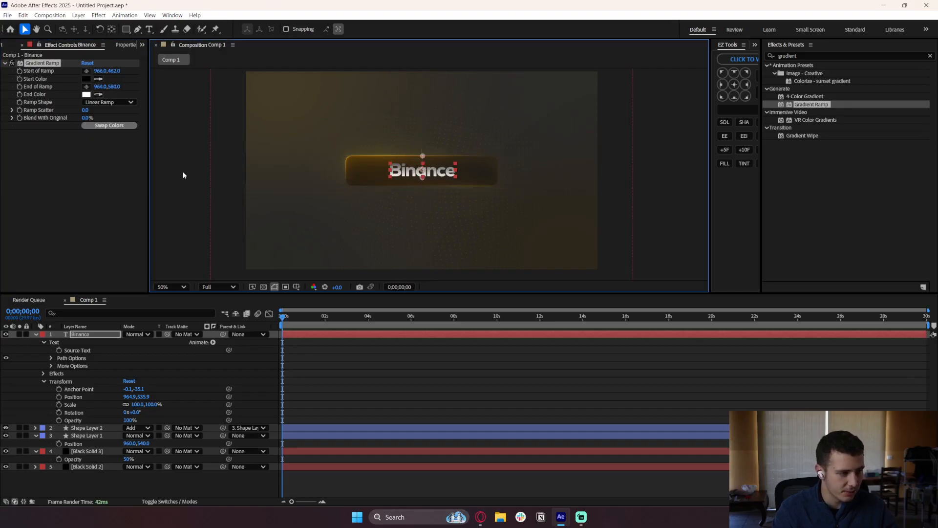
Set the Gradient Ramp's start color to orange FF8C00 and swap the start and end colors.
click(86, 79)
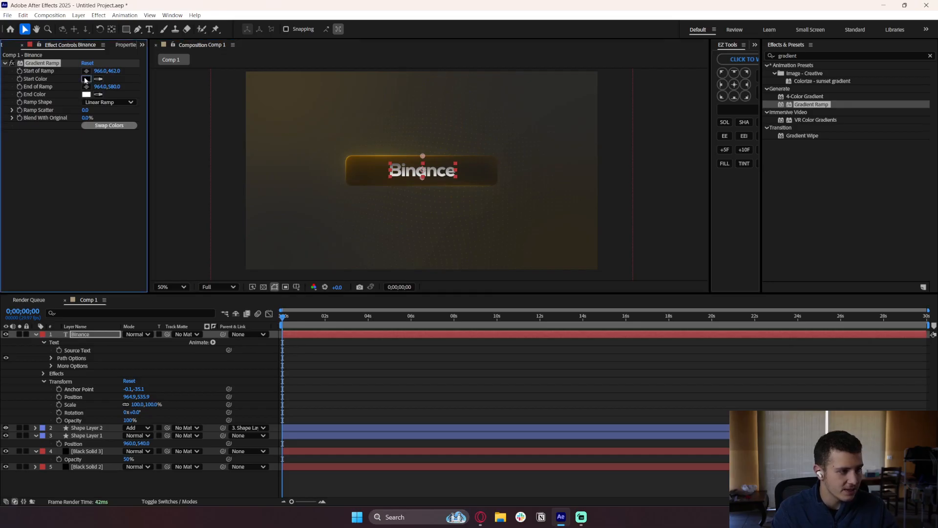
text(FFC600)
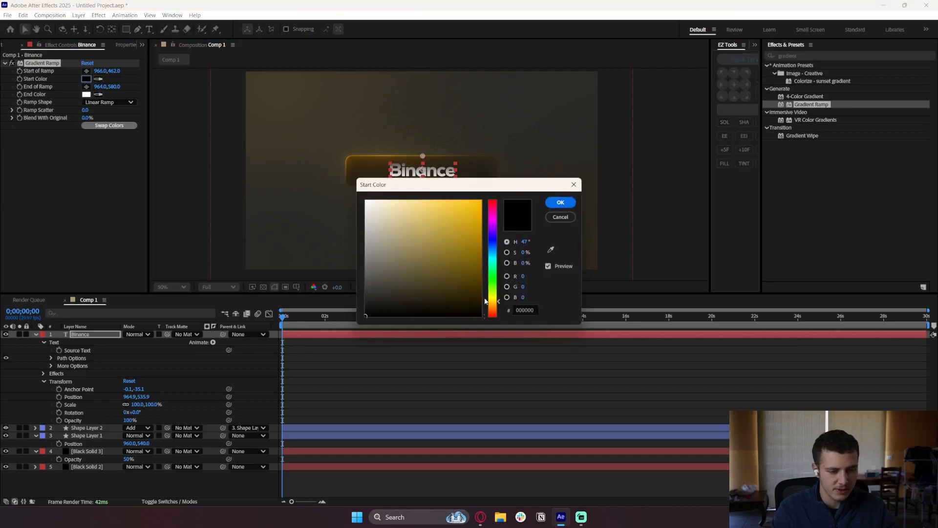
drag(497, 299, 495, 307)
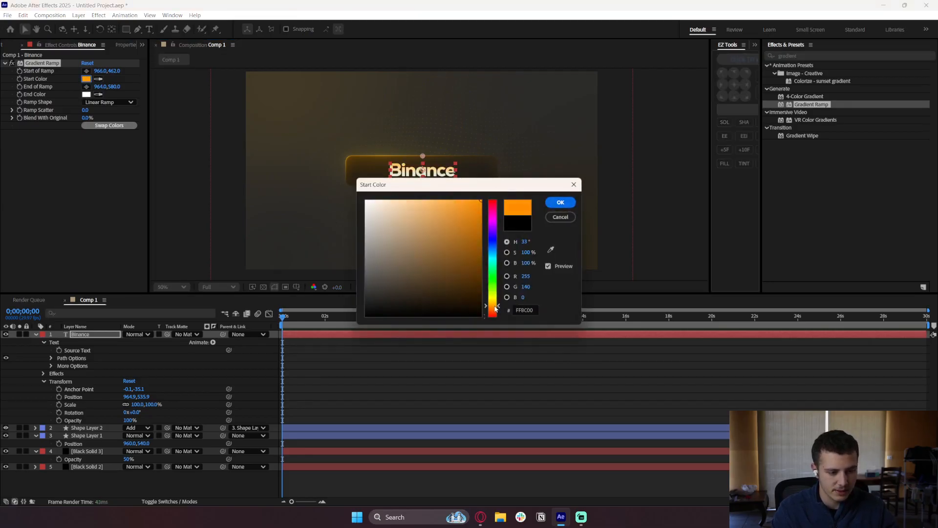
click(562, 203)
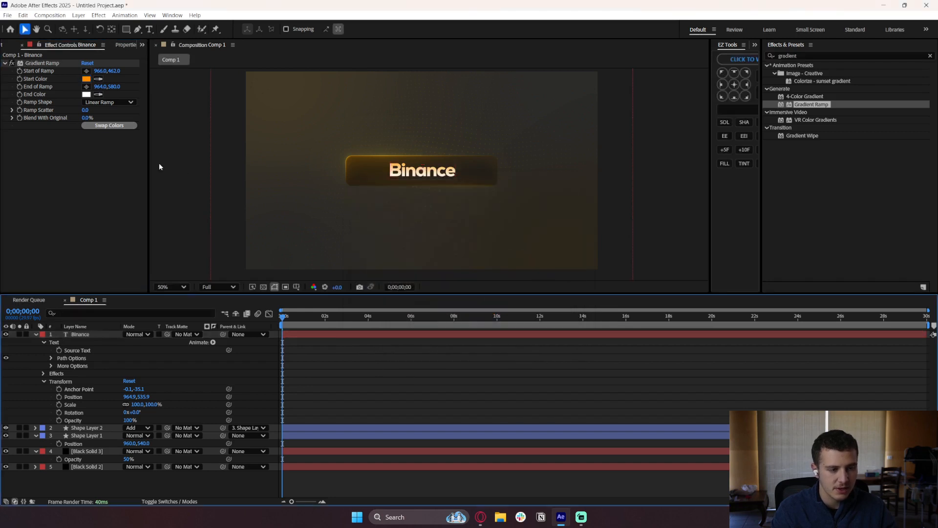
click(118, 126)
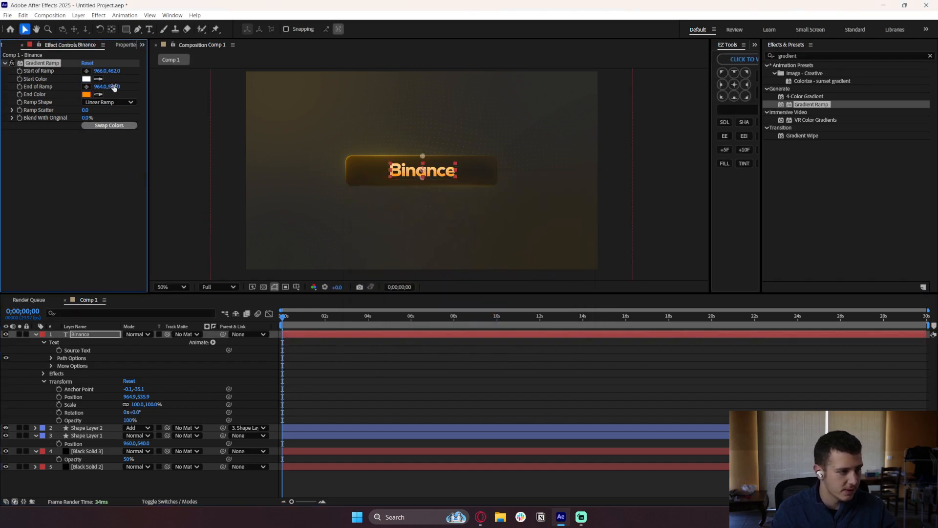
Adjust the ramp's vertical span so it starts at 966, 531 and ends at 964, 600.
mouse_move(117, 72)
mouse_down()
mouse_move(147, 71)
mouse_move(136, 71)
mouse_up()
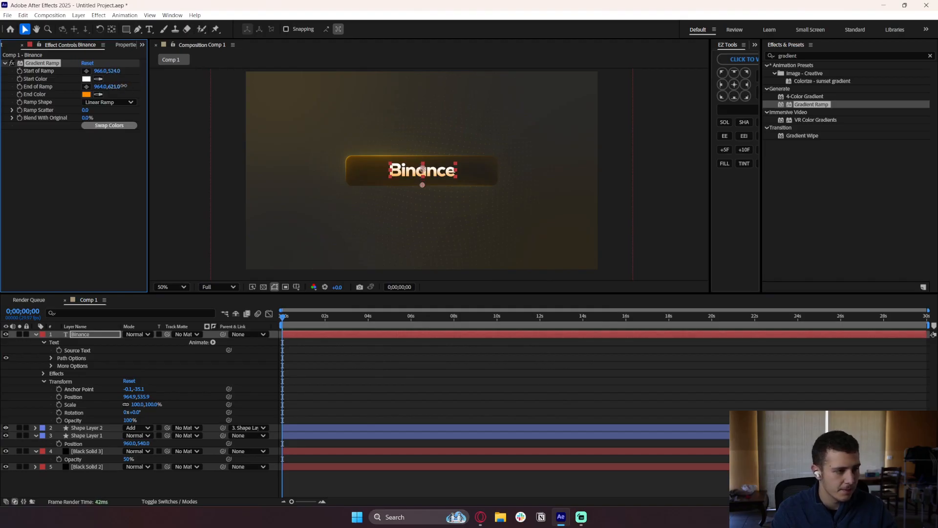
click(450, 353)
scroll(287, 197, down, 1)
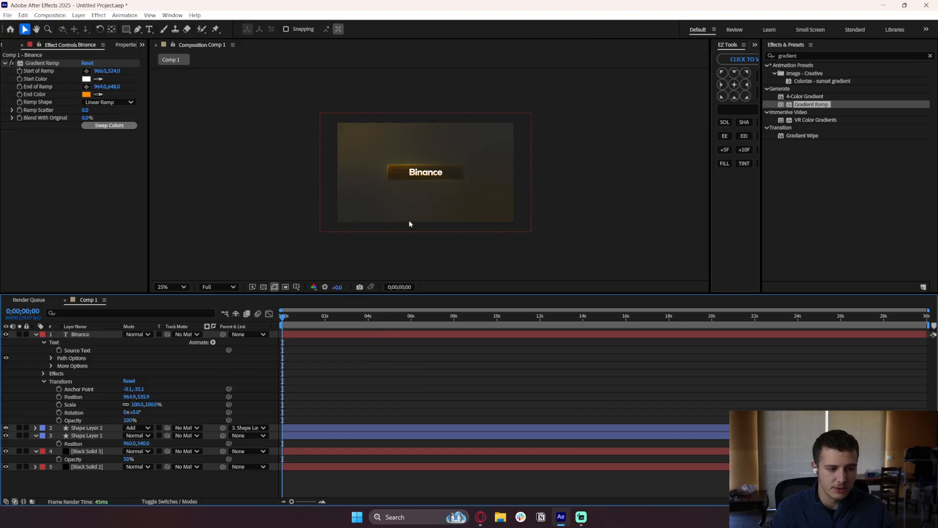
key(slash)
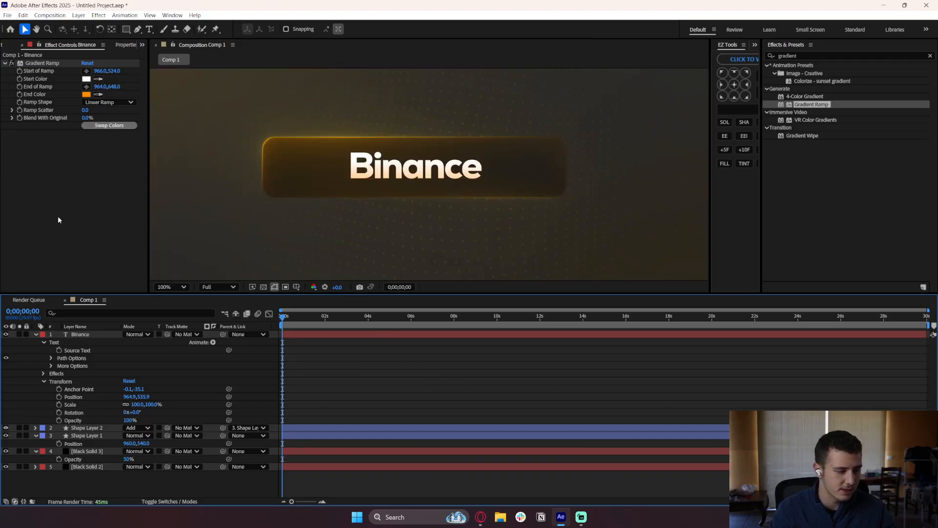
mouse_move(116, 87)
mouse_down()
mouse_move(73, 89)
mouse_move(119, 72)
mouse_up()
Lighten the ramp's end color to pale orange FFBC6B.
click(86, 94)
click(431, 199)
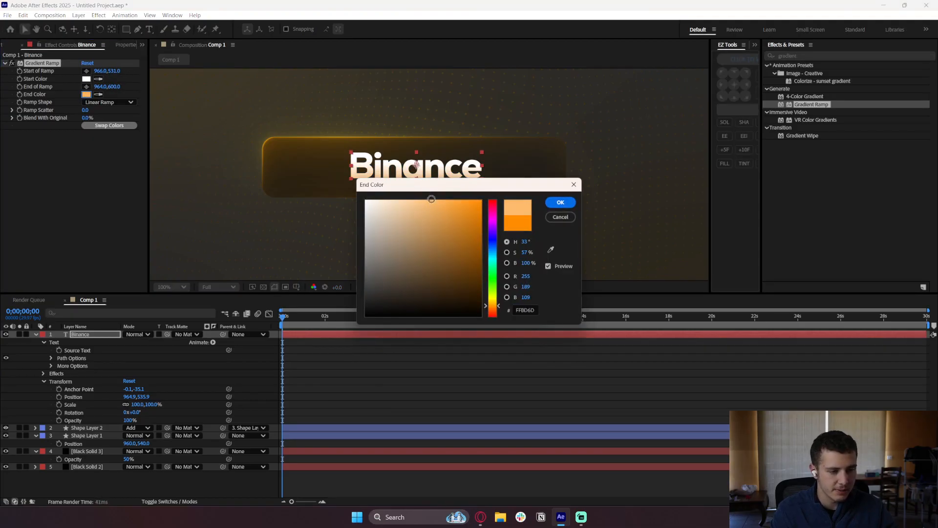
click(560, 202)
scroll(281, 176, down, 2)
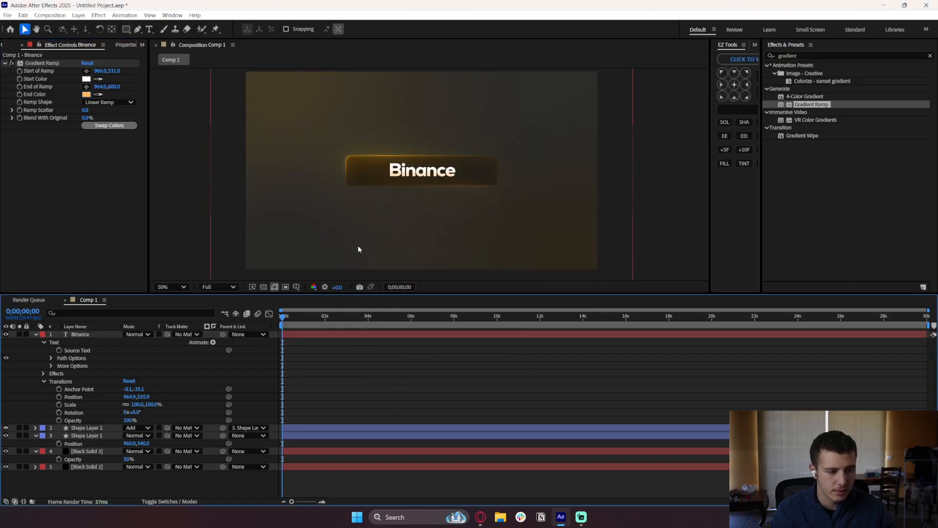
scroll(349, 210, down, 1)
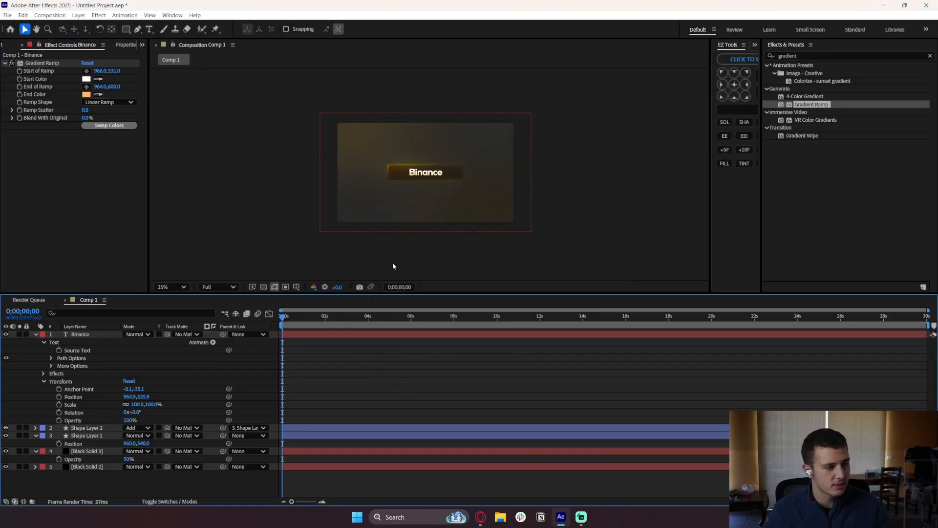
Tint the ramp's start color from white to a pale warm cream.
scroll(450, 204, up, 1)
click(86, 78)
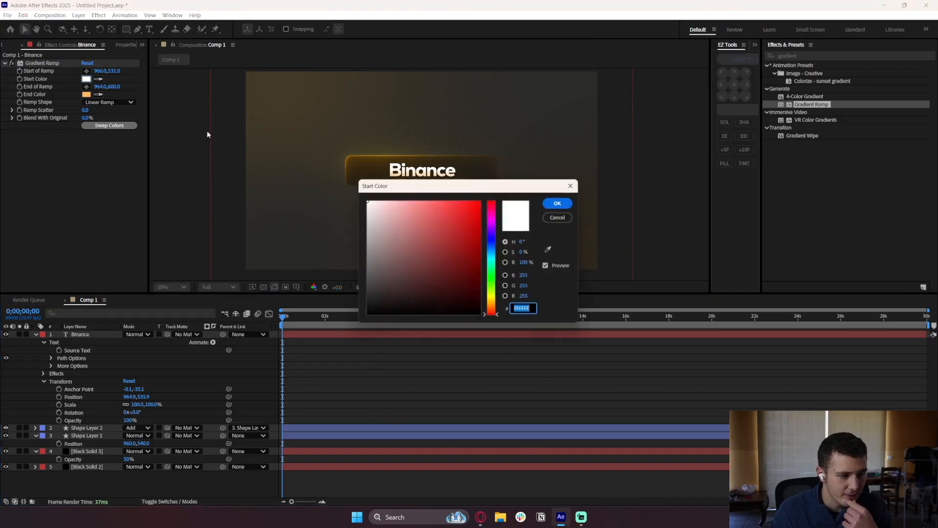
click(491, 303)
mouse_move(456, 262)
mouse_down()
mouse_move(432, 186)
mouse_move(413, 177)
mouse_up()
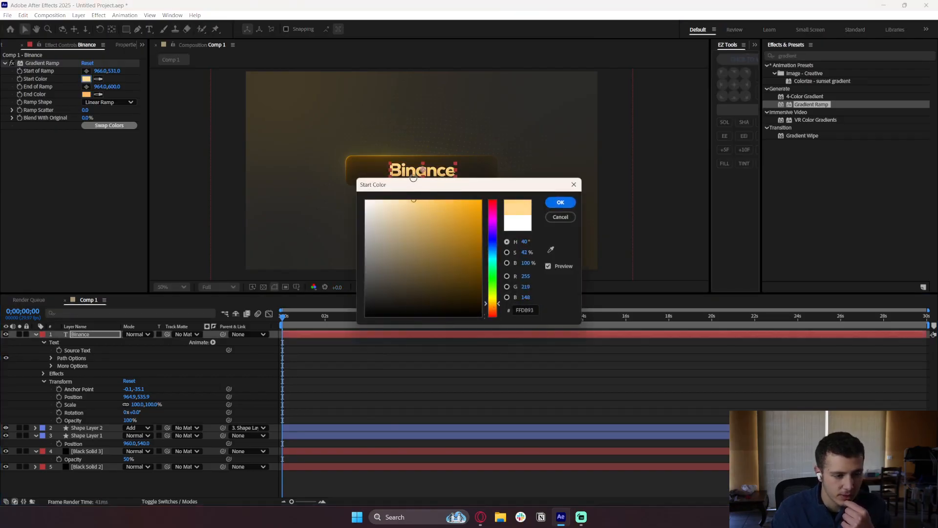
key(Return)
scroll(430, 177, up, 2)
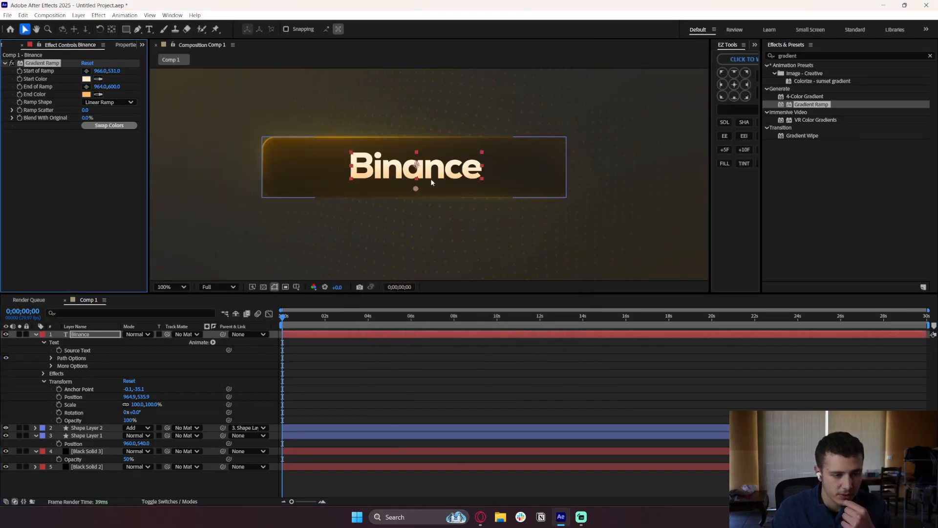
Deepen the ramp's end color to dark orange D77600.
click(91, 94)
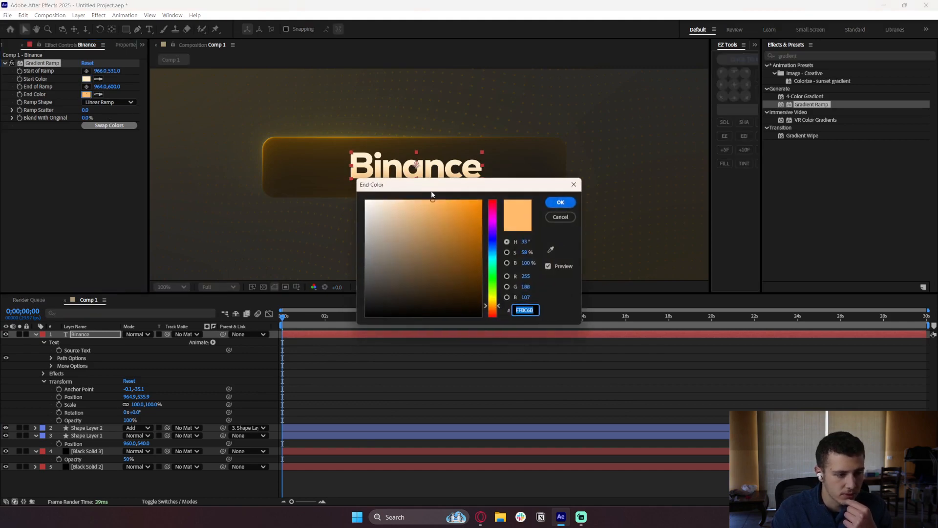
click(478, 221)
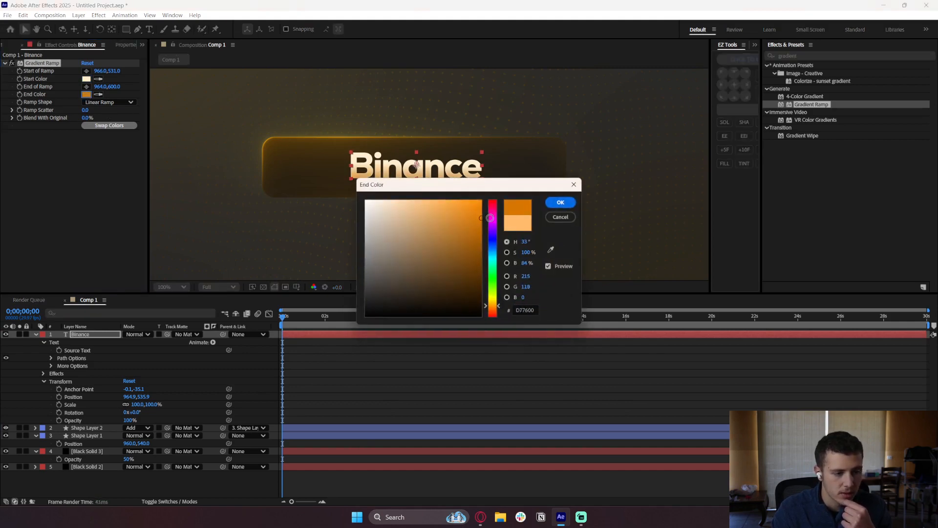
click(561, 203)
click(318, 219)
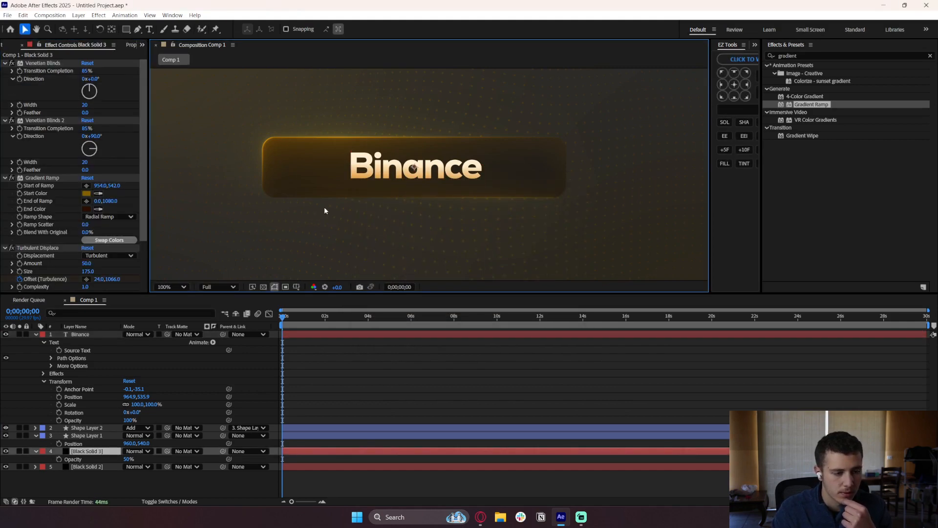
scroll(324, 208, down, 4)
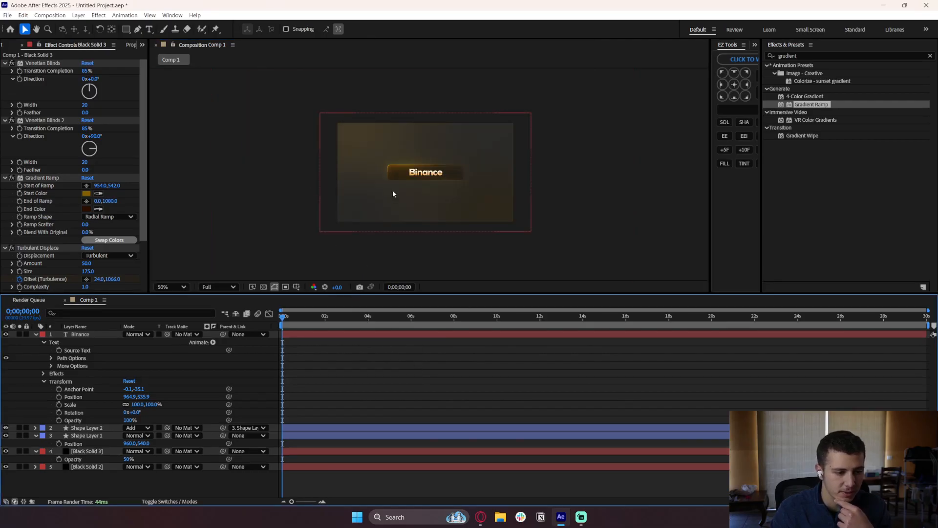
scroll(394, 193, up, 2)
Scale the Binance text layer down to 90% and check its size within the whole composition.
click(103, 335)
key(s)
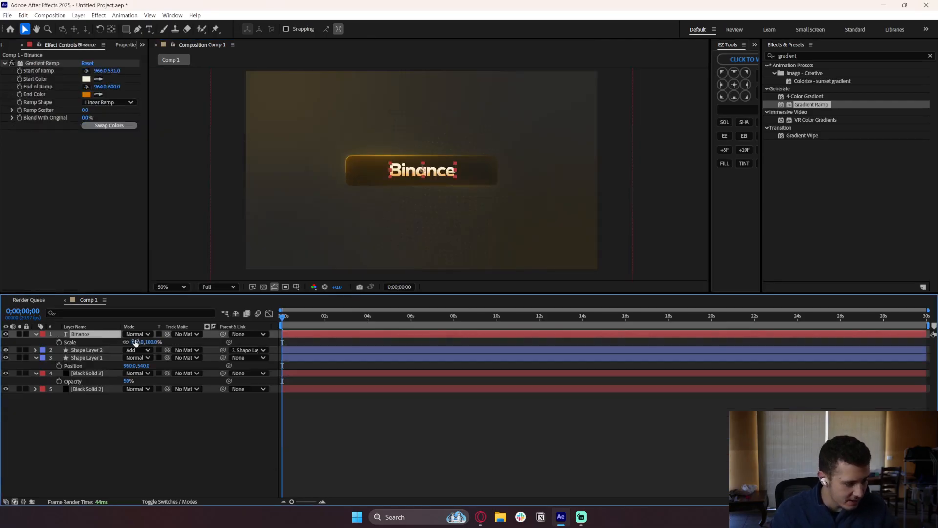
click(136, 342)
text(90)
key(Return)
click(172, 418)
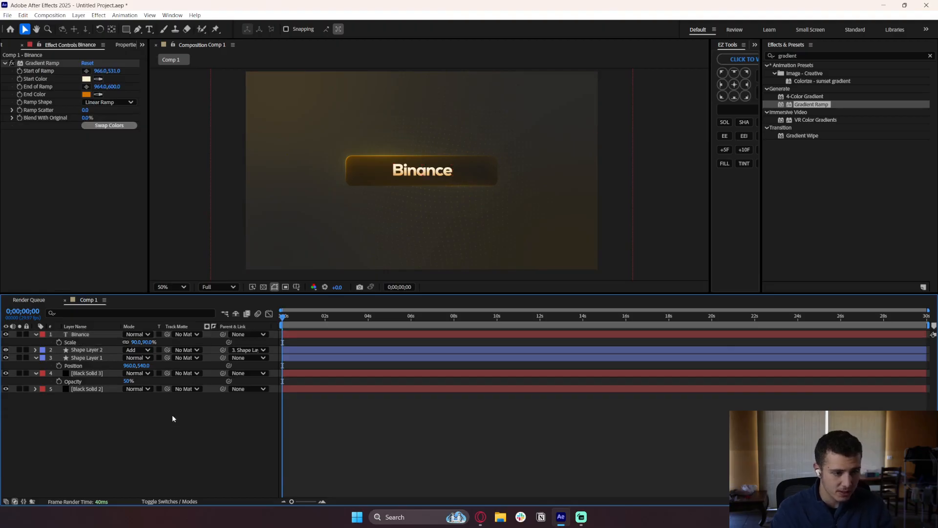
scroll(395, 216, down, 2)
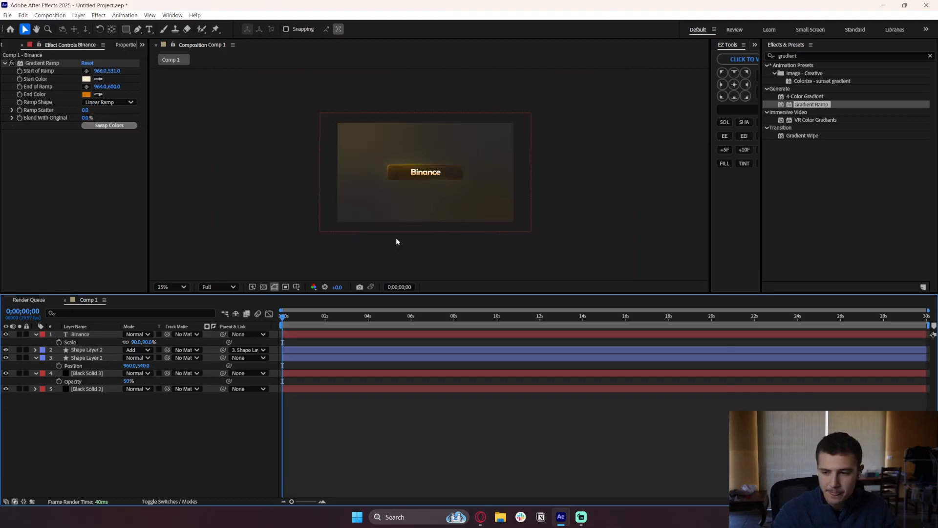
scroll(399, 188, up, 2)
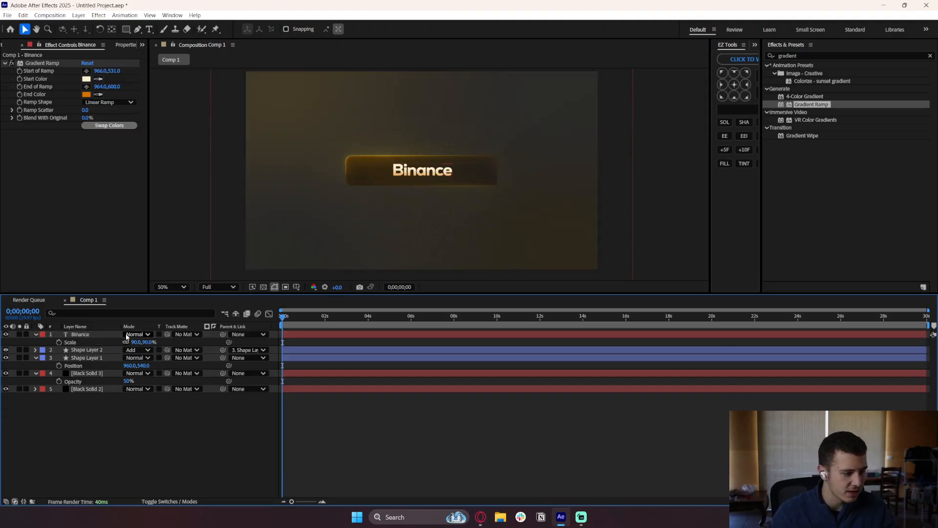
Try the Binance text at 80% scale and compare it with the surrounding bar.
click(138, 342)
text(80)
key(Return)
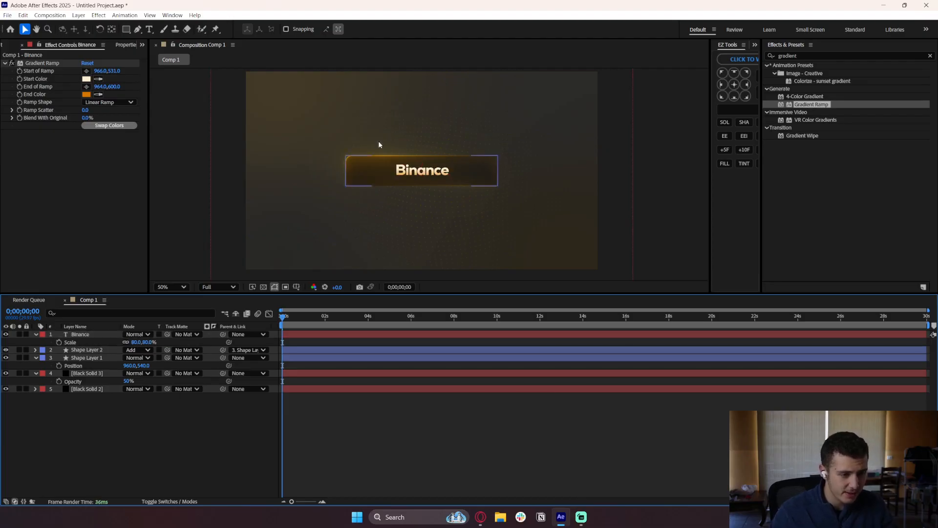
scroll(380, 145, down, 2)
scroll(391, 200, up, 2)
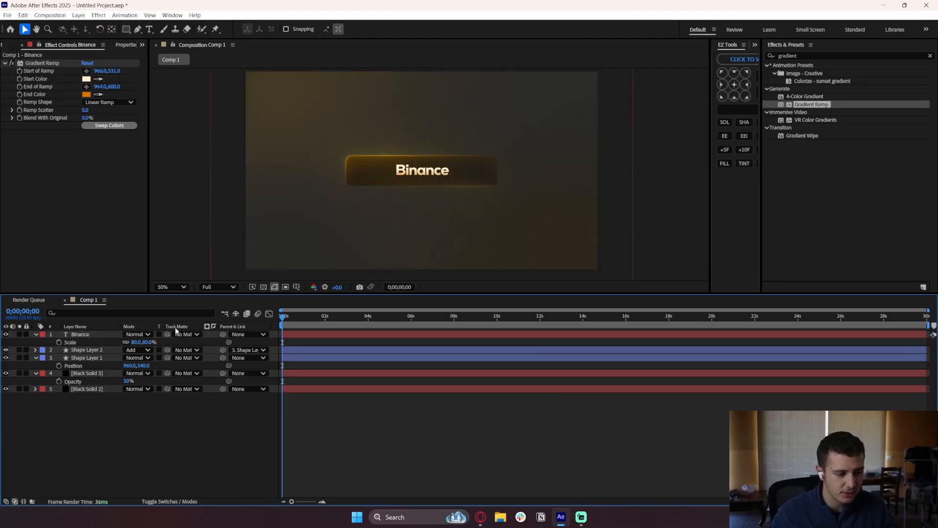
Set the Binance text's scale back to 90%.
click(135, 342)
text(90)
key(Return)
click(156, 406)
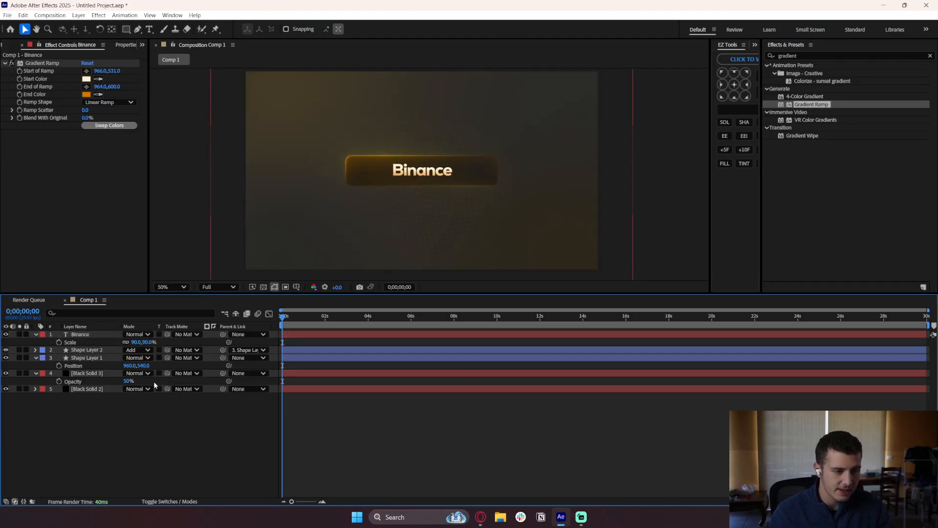
Parent the Binance text layer to Shape Layer 2.
click(95, 335)
drag(222, 335, 89, 351)
Test the parenting by shifting Shape Layer 1's vertical position, undoing each move.
click(92, 357)
key(p)
key(p)
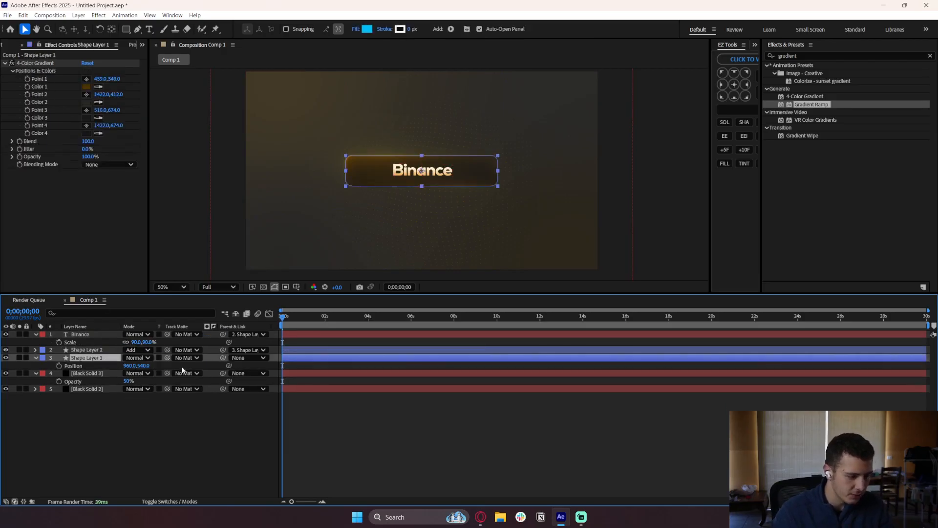
drag(146, 365, 312, 377)
key(ctrl+z)
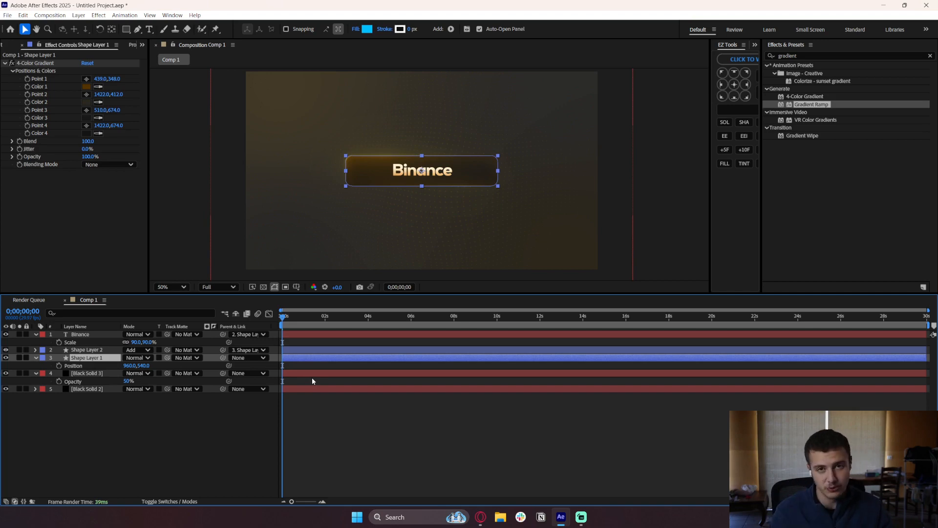
drag(145, 367, 299, 371)
key(ctrl+z)
Try pre-composing the Binance text with both shape layers, test moving the pre-comp vertically, and undo the pre-composition.
shift+click(99, 335)
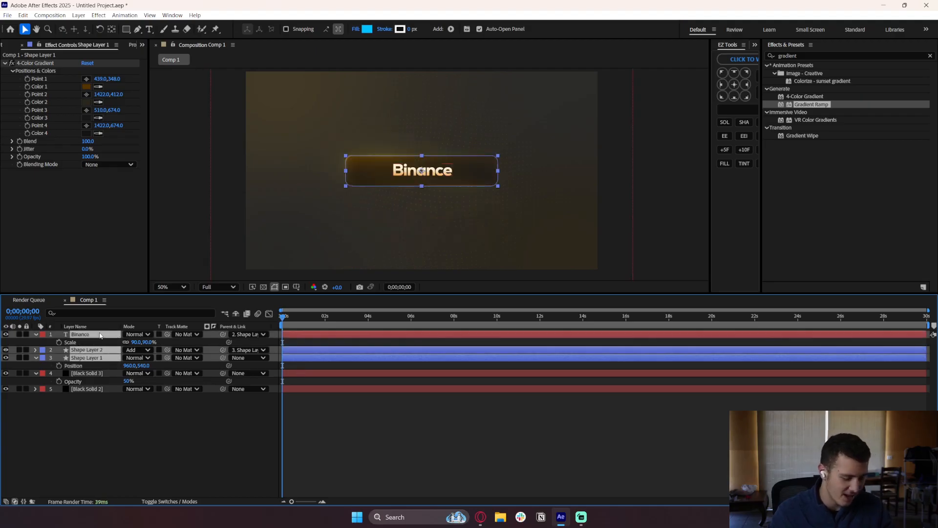
right_click(99, 335)
click(127, 317)
click(513, 324)
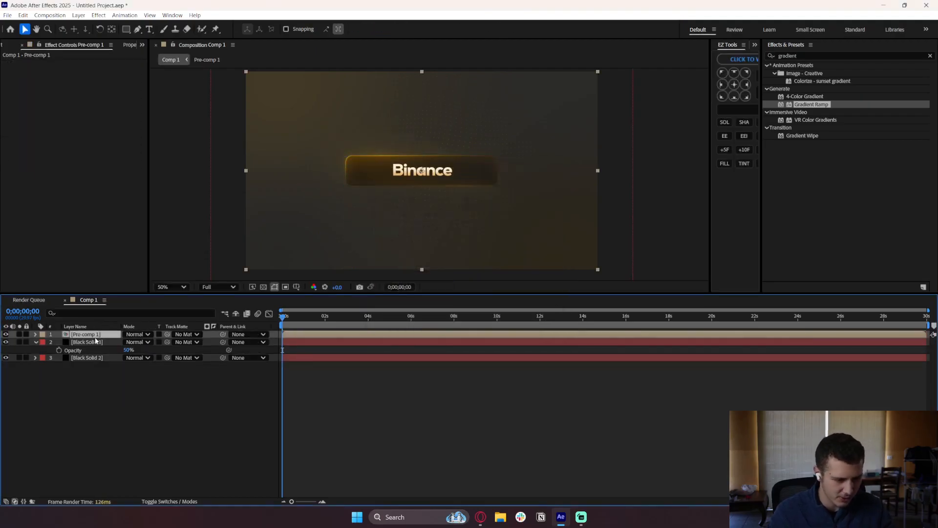
key(p)
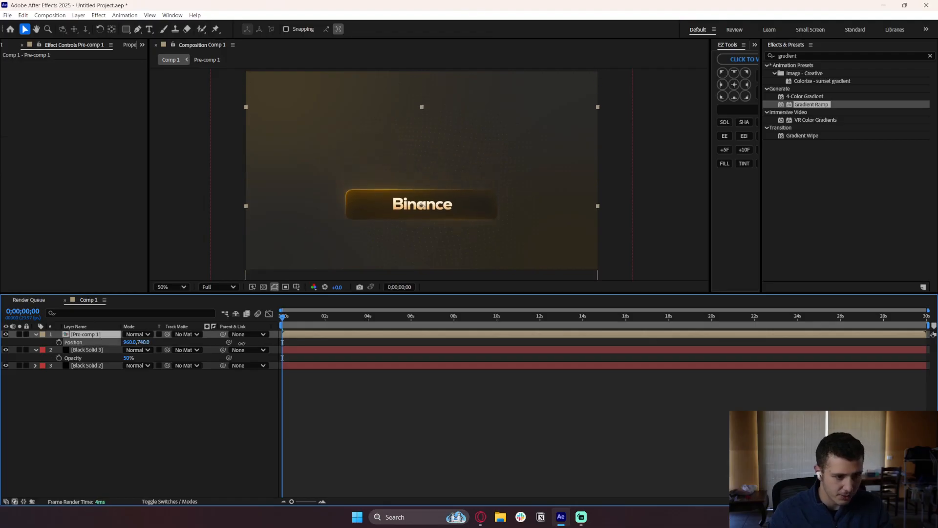
key(ctrl+z)
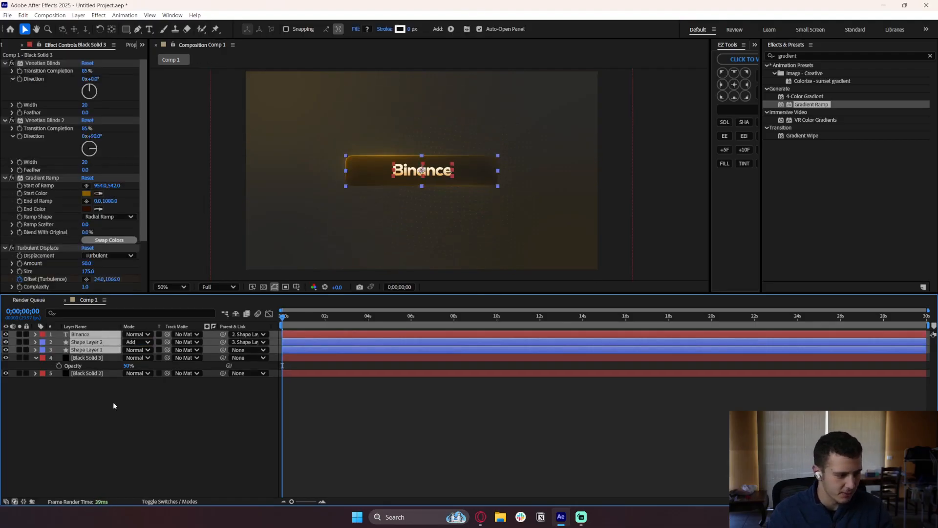
click(113, 401)
click(102, 350)
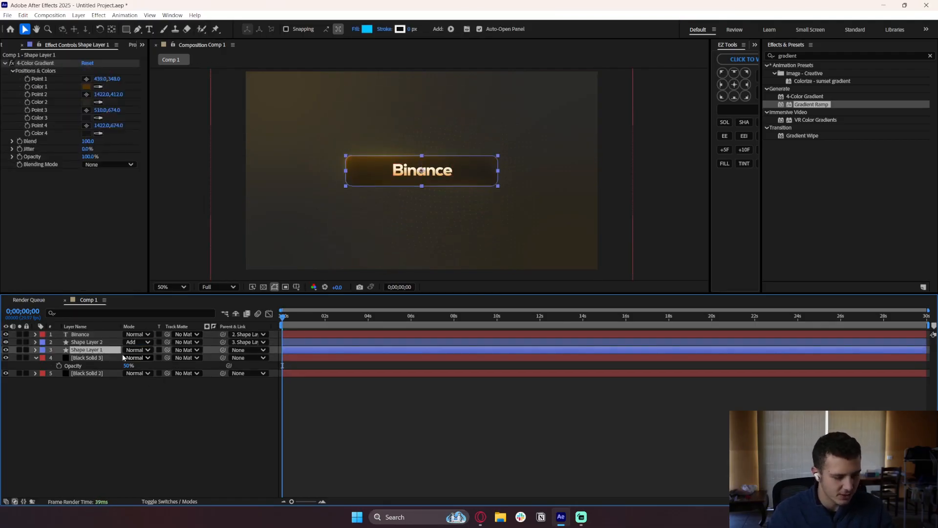
click(196, 392)
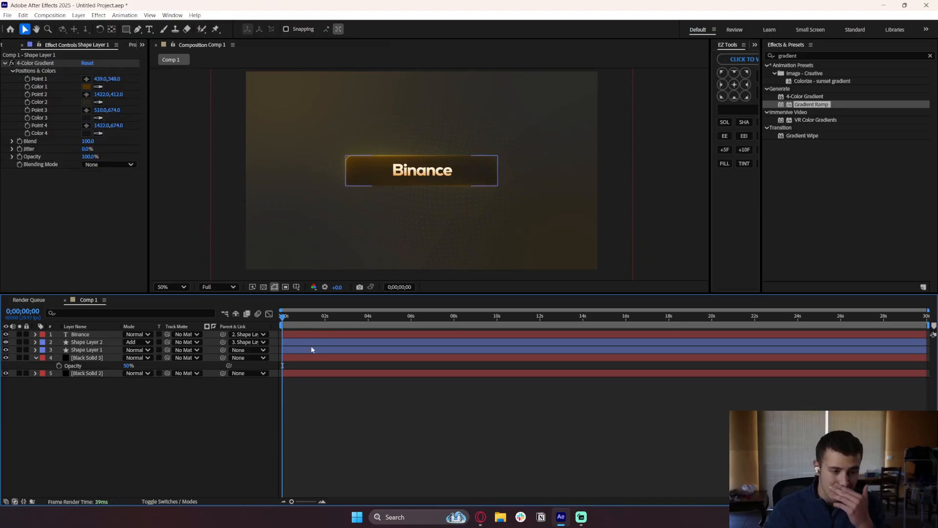
Adjust the Binance text's gradient ramp so it starts at 966, 540 and ends at 964, 602.
drag(87, 335, 87, 335)
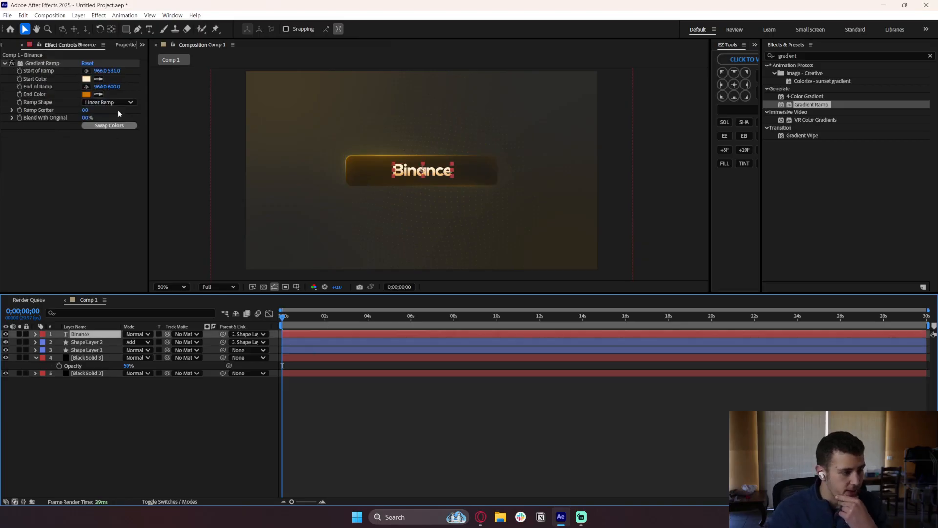
drag(116, 88, 119, 86)
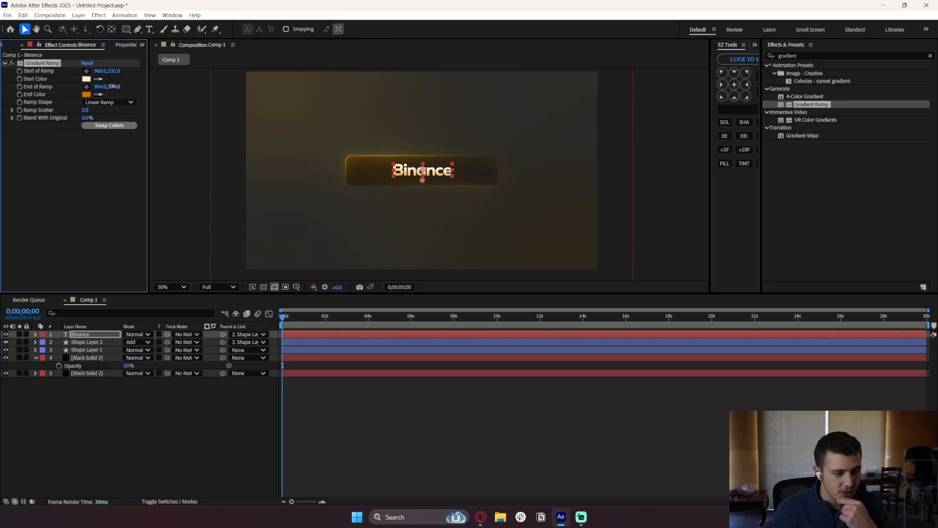
click(107, 433)
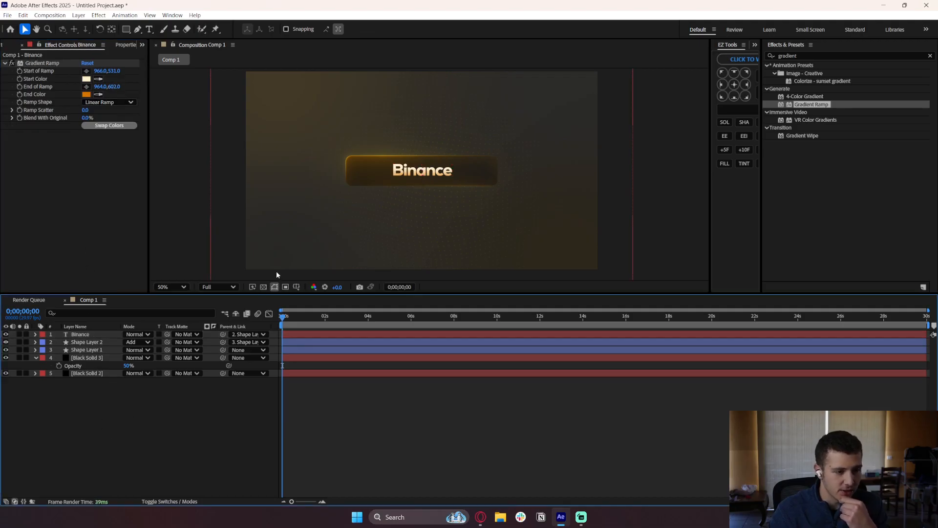
drag(114, 71, 122, 71)
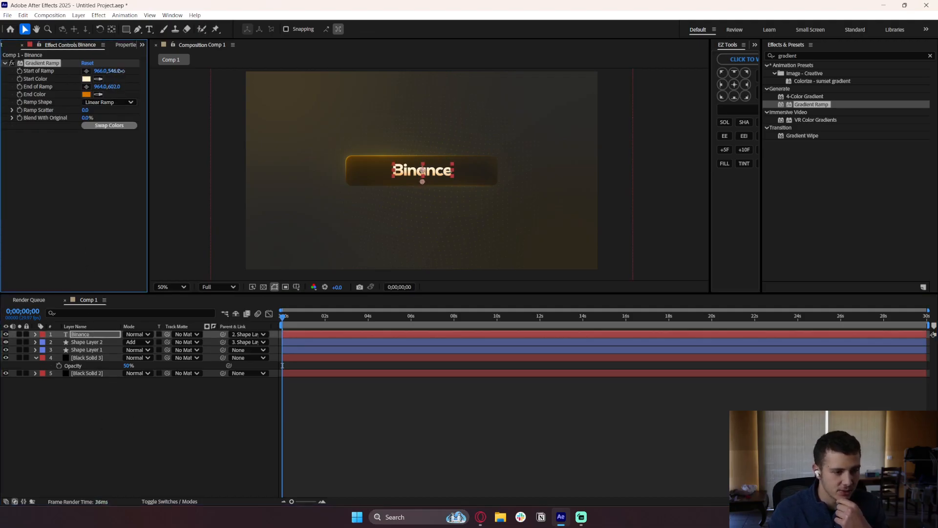
click(188, 411)
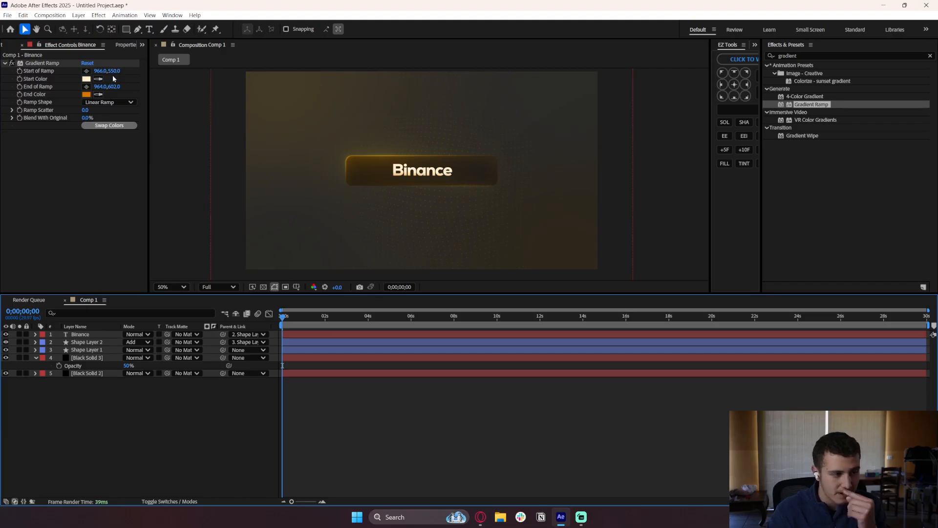
drag(116, 71, 113, 71)
click(193, 419)
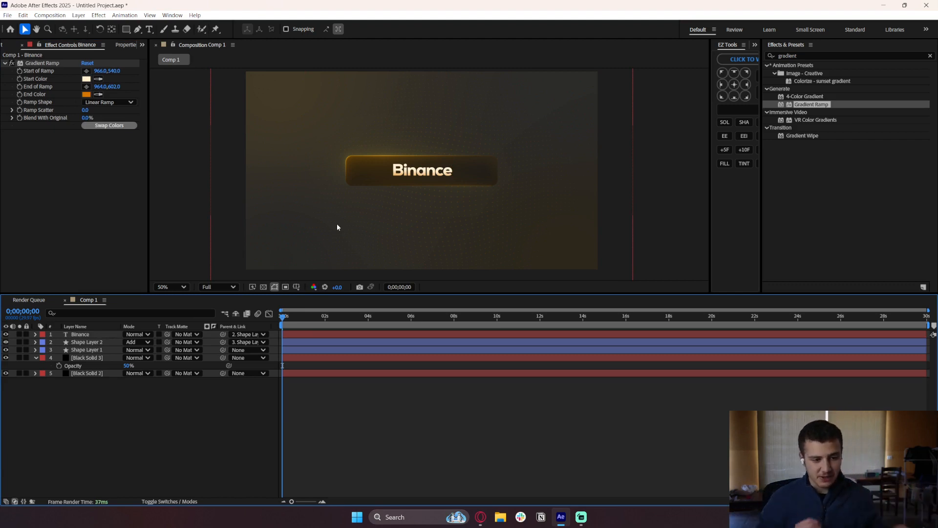
Shift the Binance text layer to start about 1 second into the timeline and return the playhead to the beginning.
key(space)
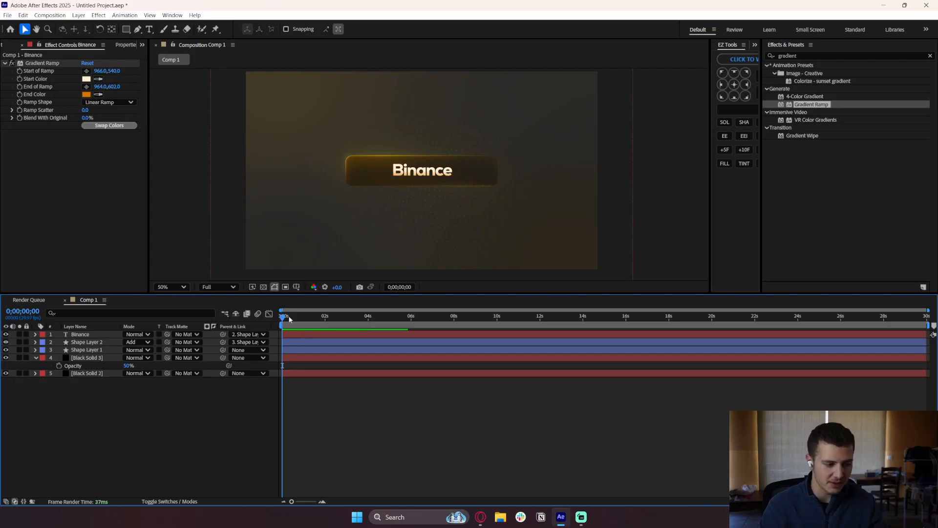
scroll(303, 330, up, 2)
drag(372, 501, 353, 500)
scroll(312, 325, down, 3)
drag(286, 319, 328, 321)
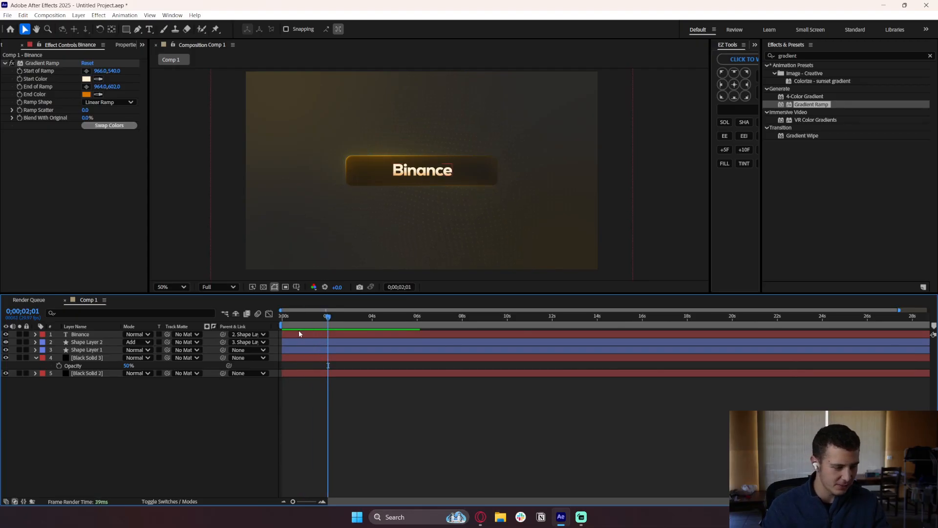
drag(300, 334, 317, 336)
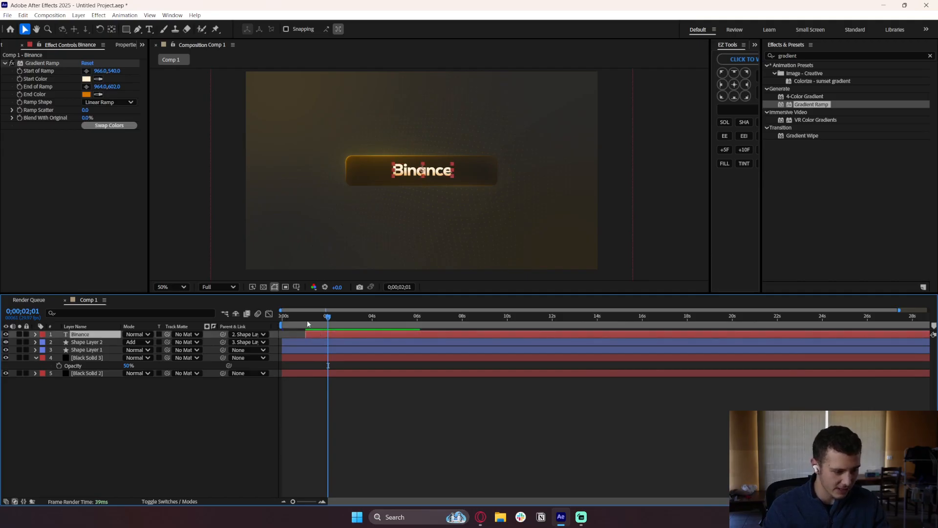
key(Home)
Try a position keyframe on Shape Layer 1 at about 1 second and undo it.
click(292, 352)
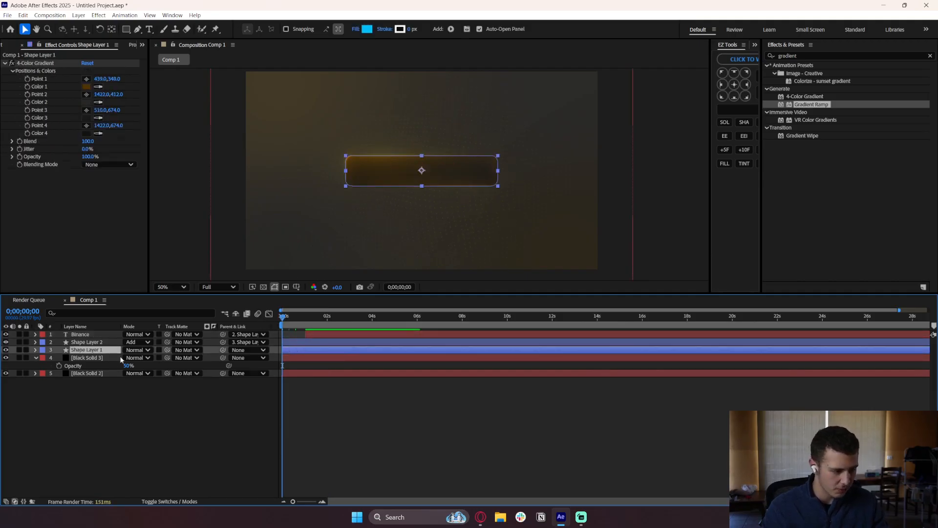
key(p)
click(58, 358)
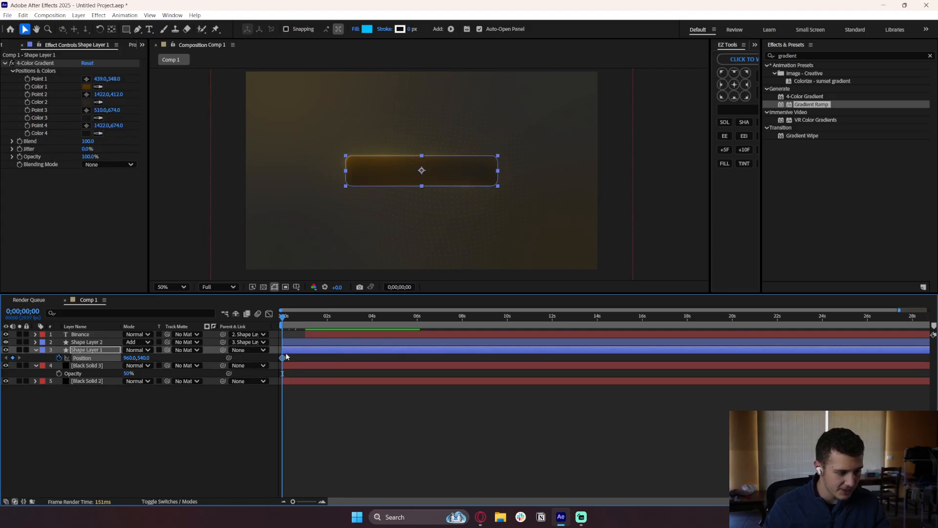
drag(283, 358, 305, 358)
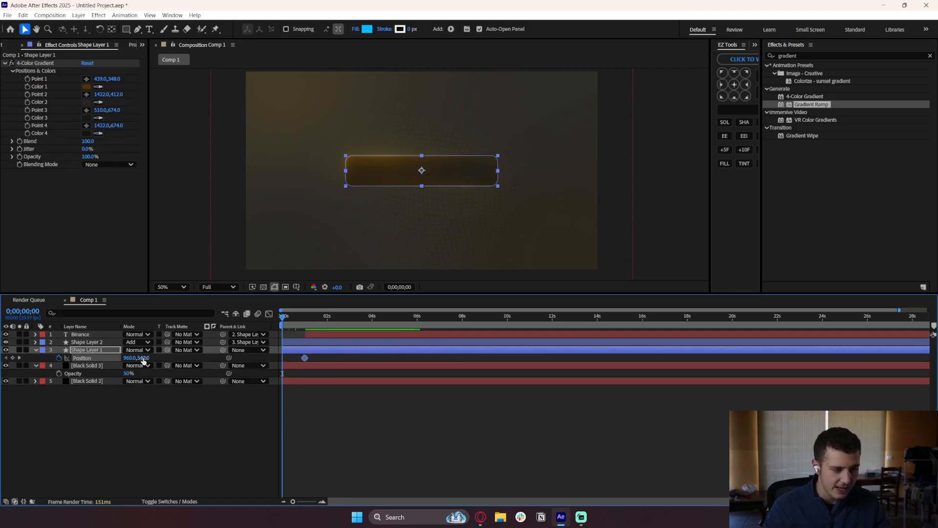
key(ctrl+z)
key(ctrl+z)
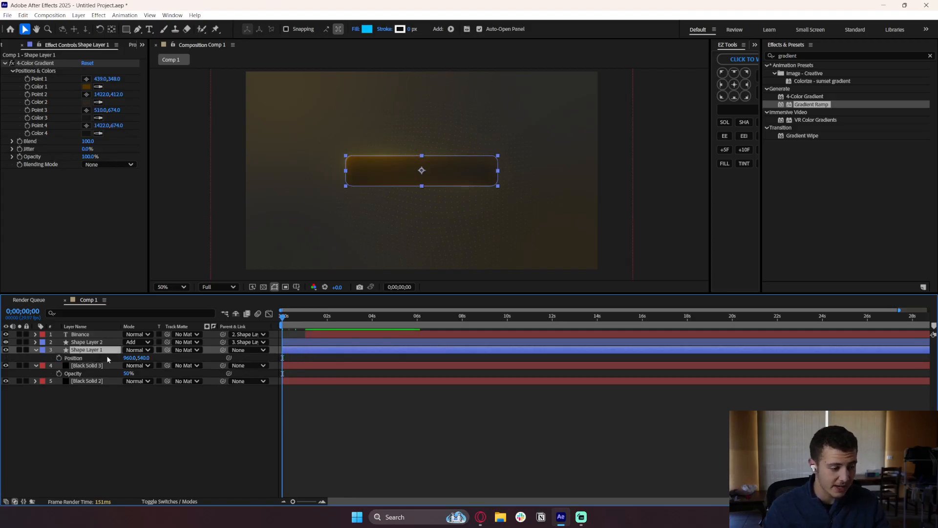
Keyframe Shape Layer 1's horizontal scale from 0% at the start to 100% at about 1 second, keeping the vertical scale at 100%.
key(s)
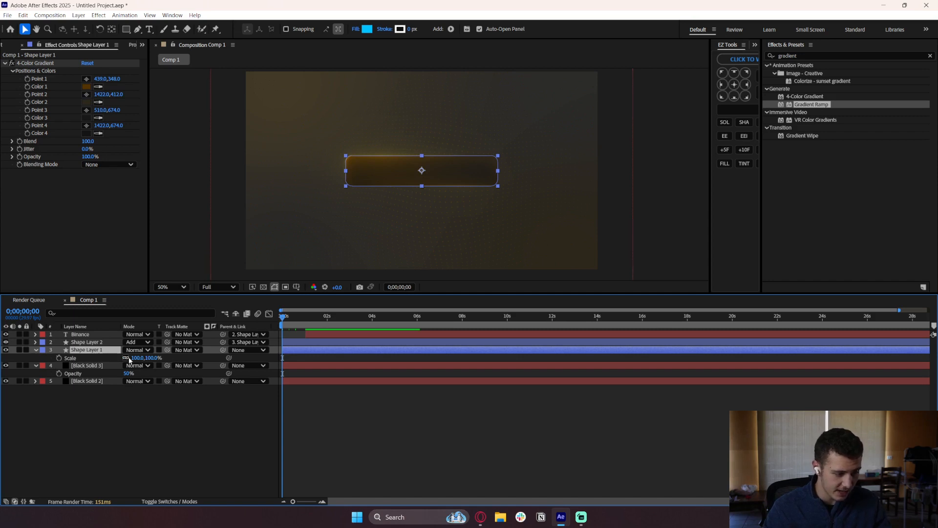
click(60, 358)
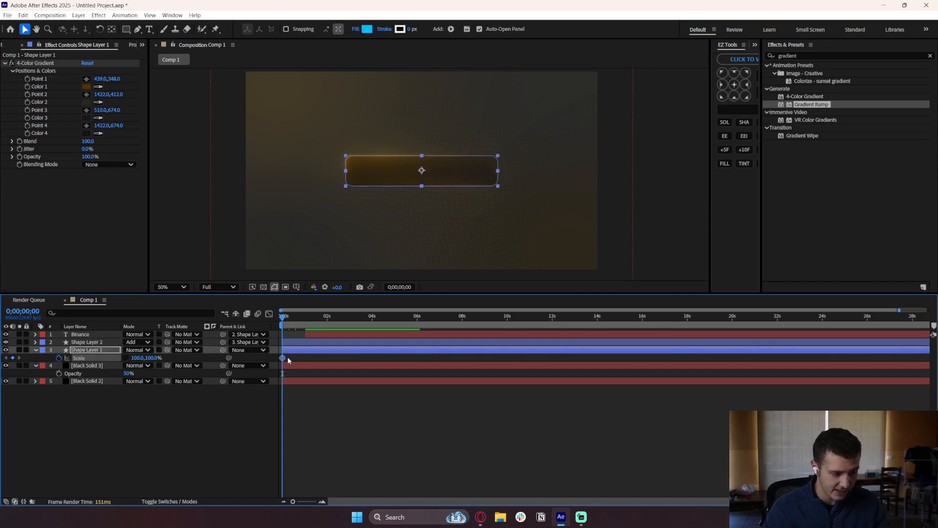
drag(283, 358, 303, 357)
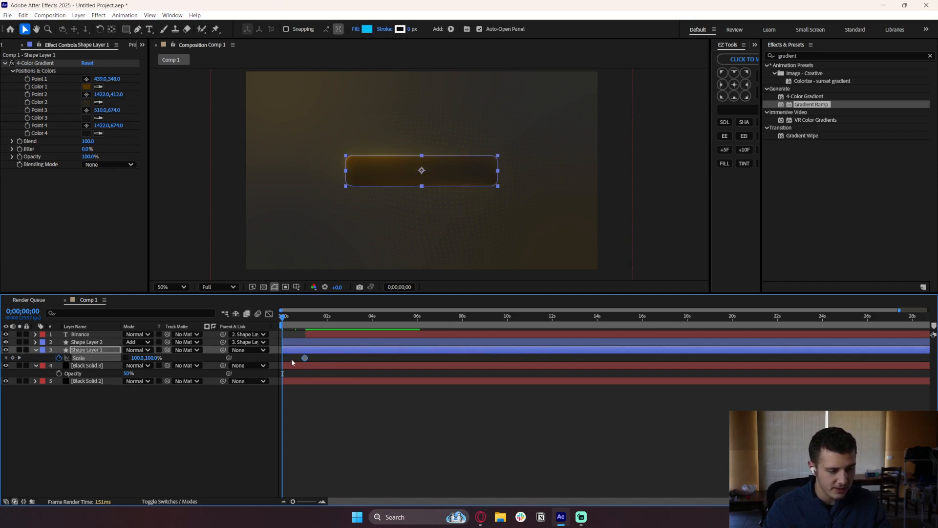
drag(138, 360, 116, 361)
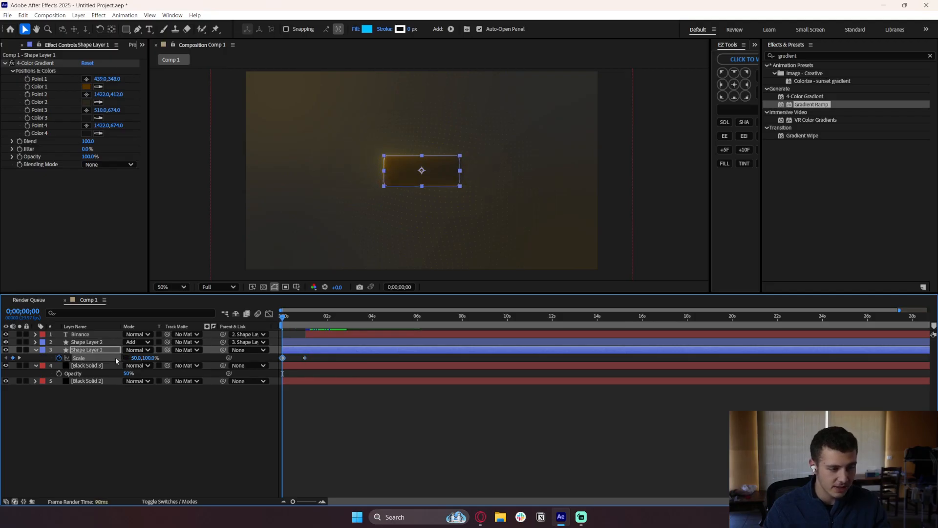
click(134, 358)
text(0)
key(Return)
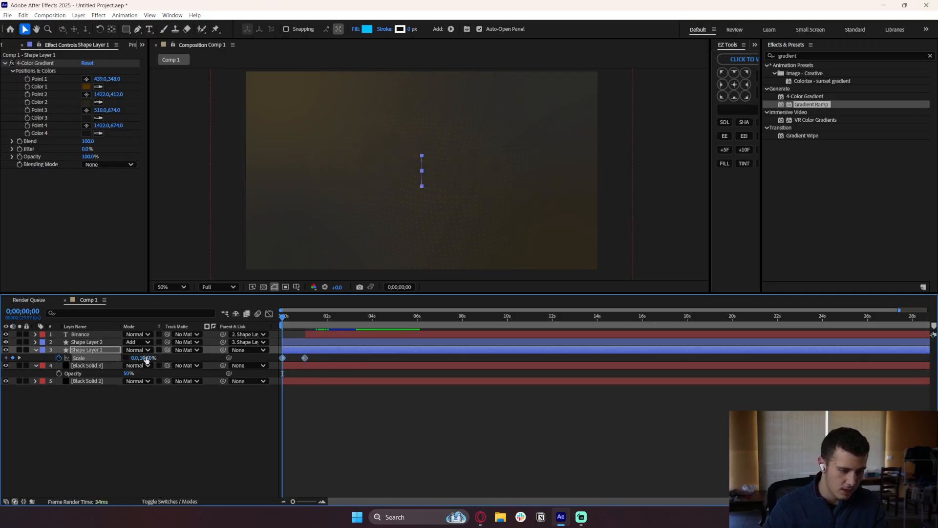
Play back the bar's scale animation and scrub to frame 4 to inspect its beginning.
click(214, 442)
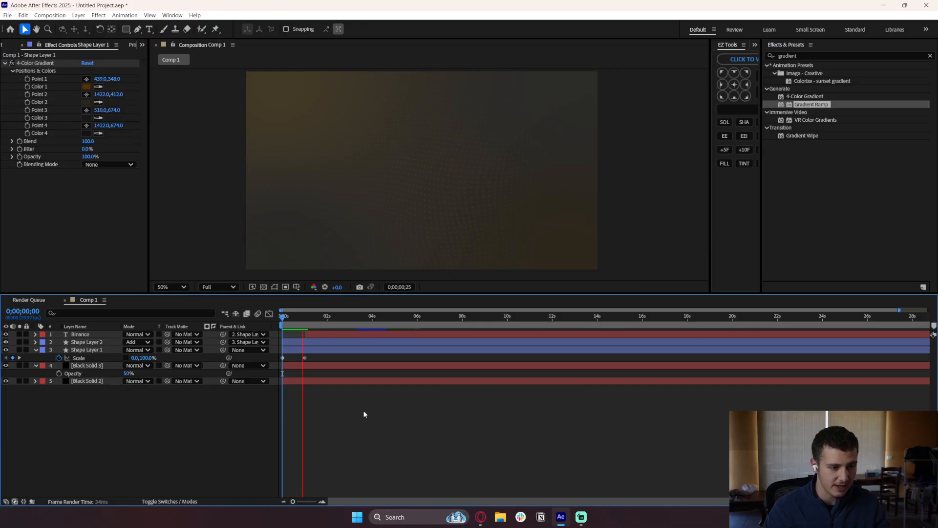
key(space)
drag(289, 319, 285, 319)
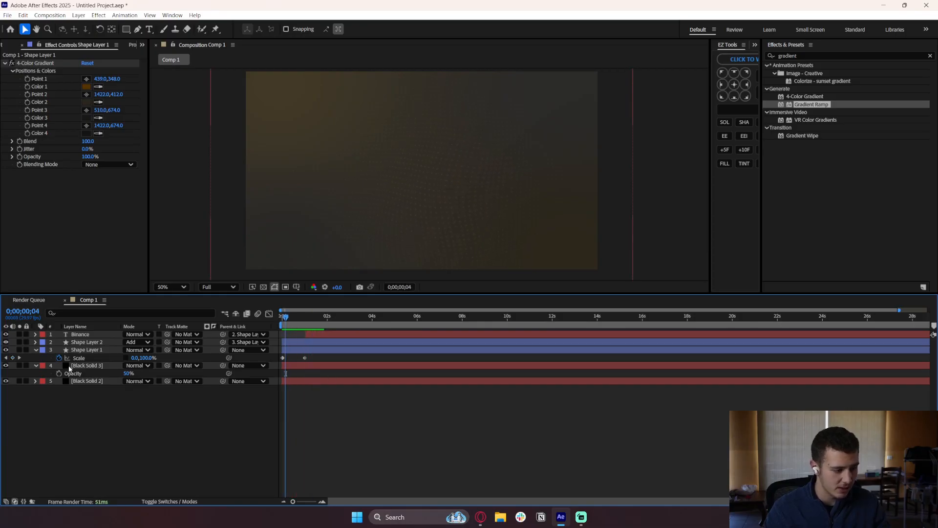
Set Shape Layer 1's horizontal scale to 100% at the 1-second keyframe and play the animation from the start.
click(20, 358)
click(133, 358)
text(1)
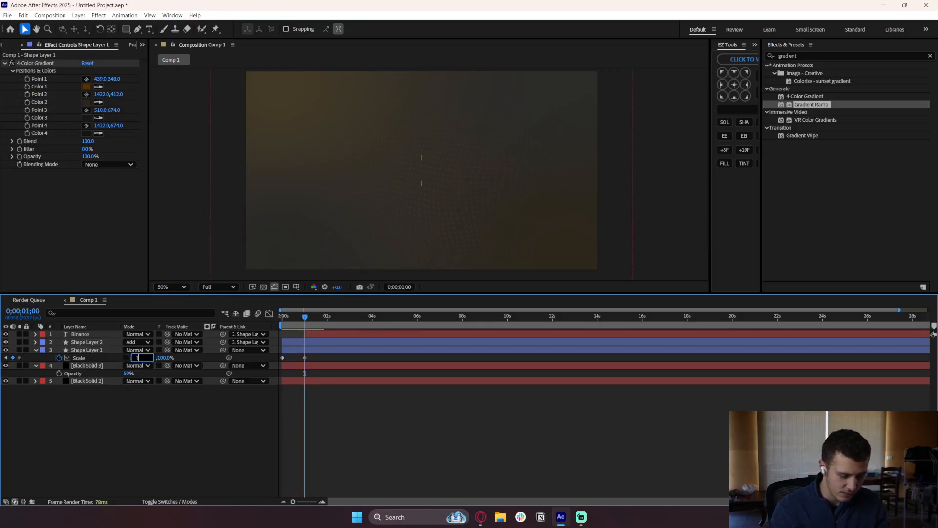
text(00)
key(Return)
drag(298, 321, 283, 320)
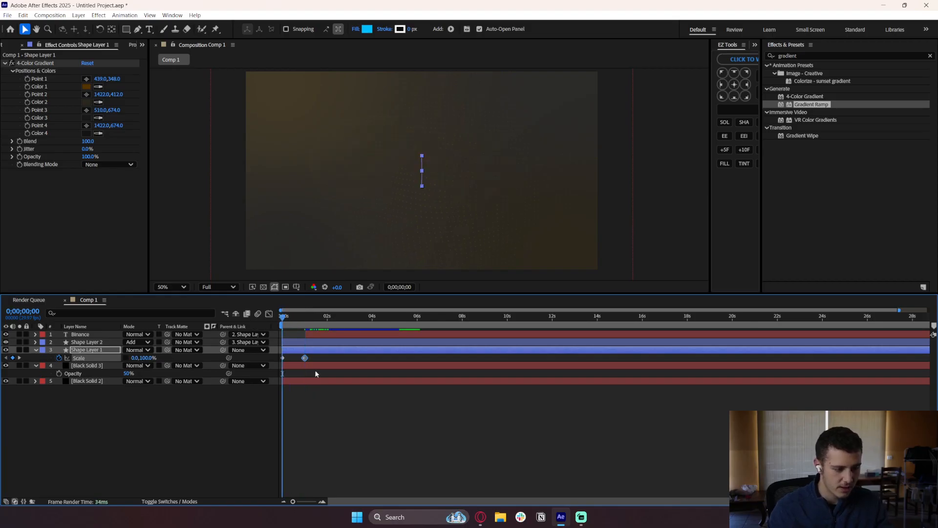
key(space)
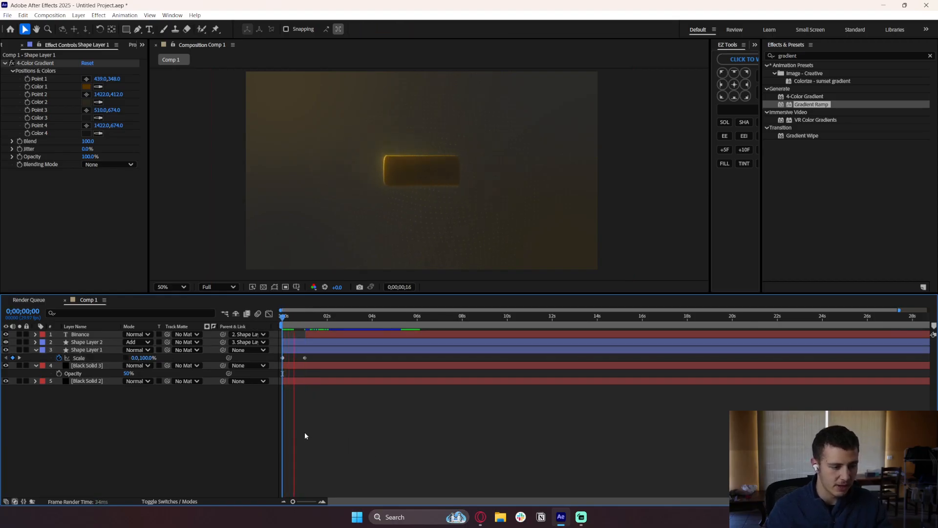
Easy-ease Shape Layer 1's scale keyframes and reshape their speed graph so the speed peaks near the start and tapers off gradually.
click(320, 353)
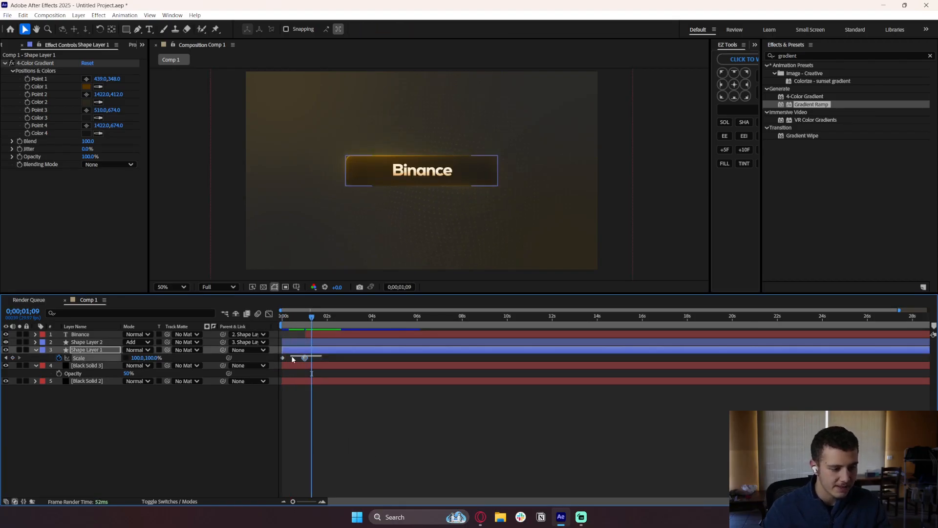
click(269, 314)
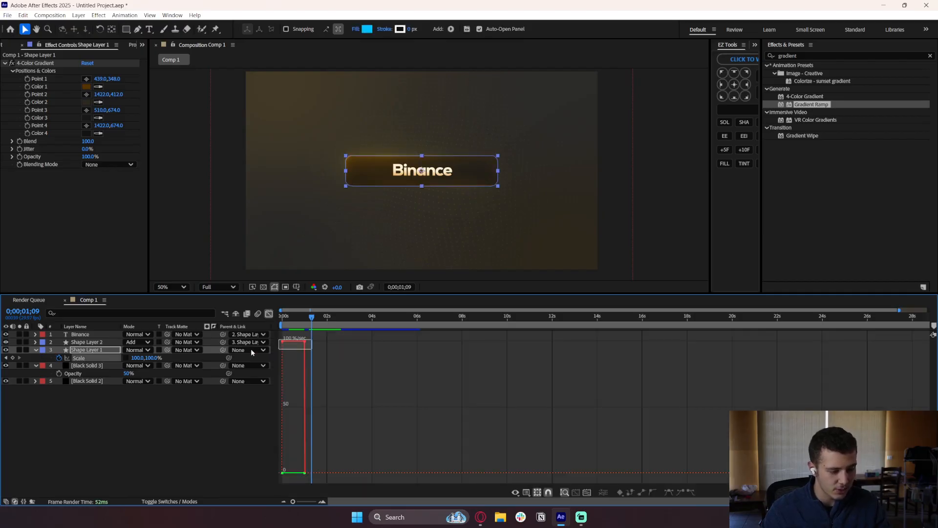
right_click(397, 362)
click(420, 286)
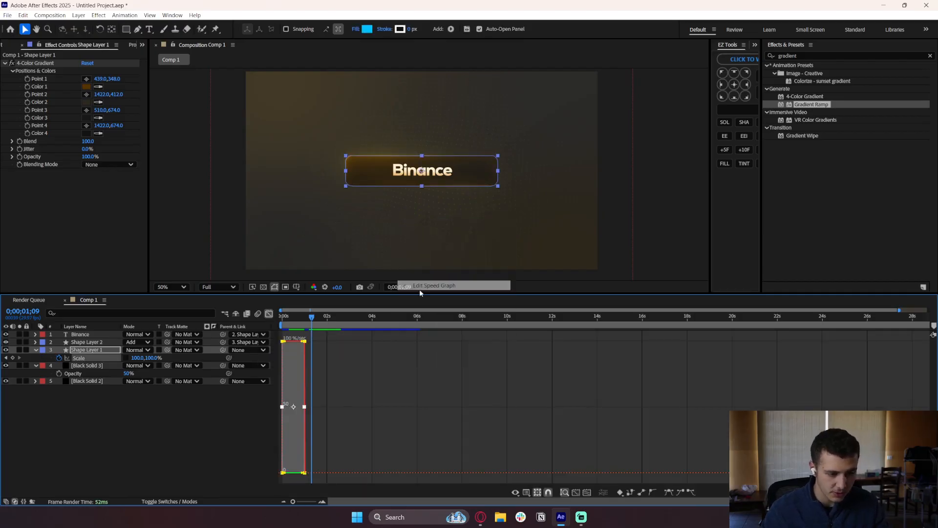
key(F9)
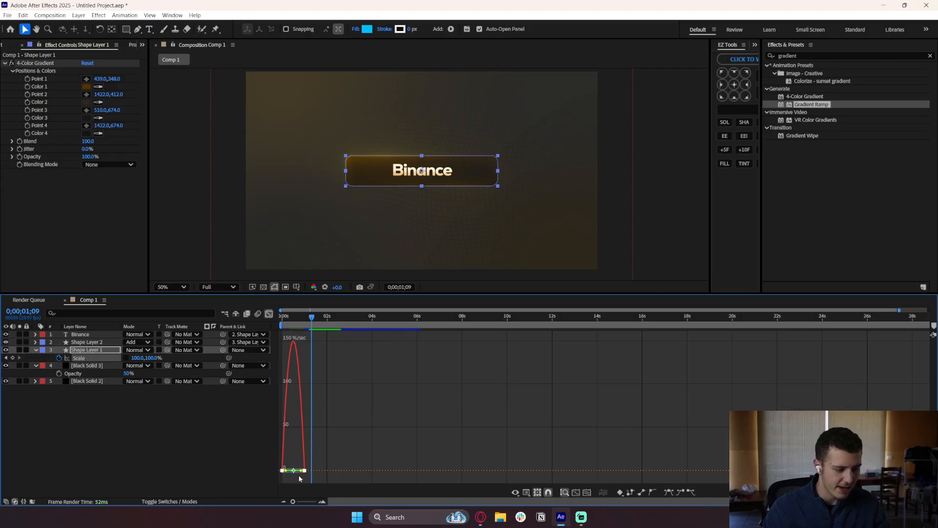
drag(301, 471, 285, 470)
click(313, 440)
Play back the eased bar opening from the first frame and return from the graph editor to the layer timeline.
click(281, 323)
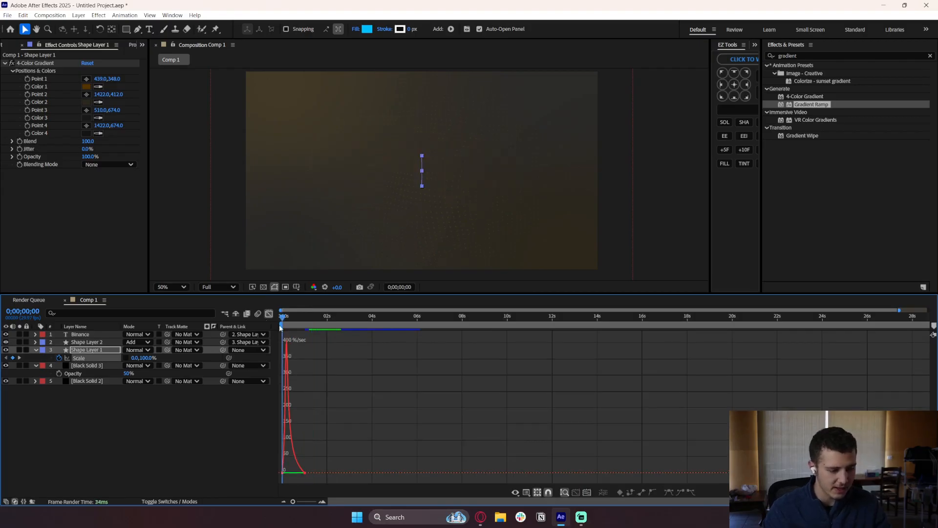
key(space)
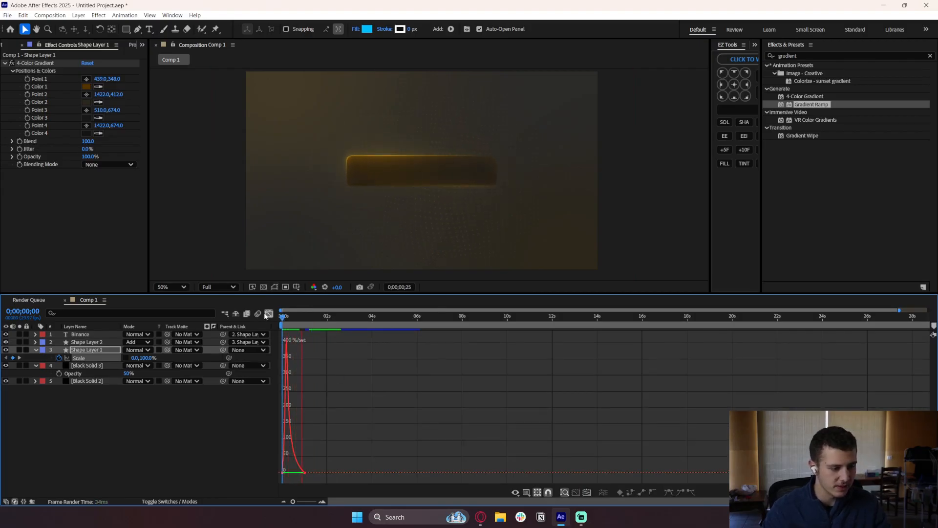
key(shift+F3)
key(space)
key(v)
click(330, 334)
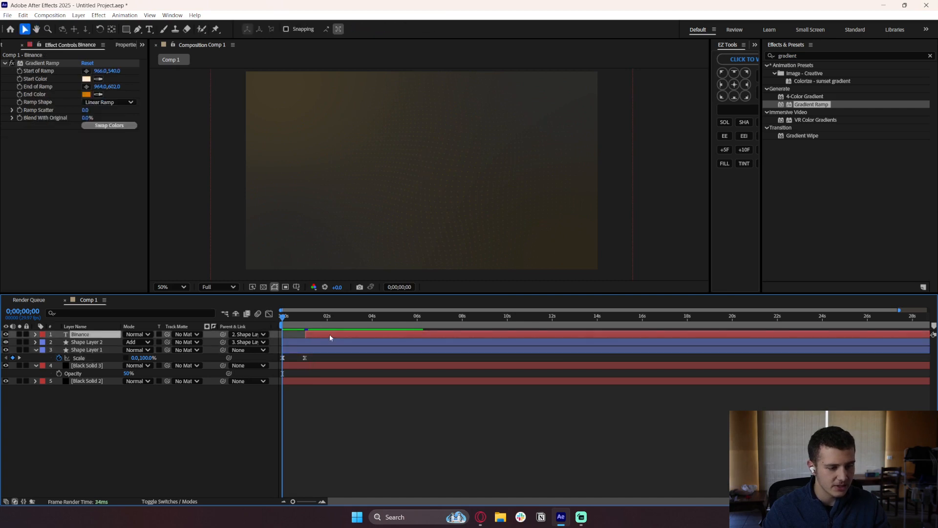
click(324, 356)
key(space)
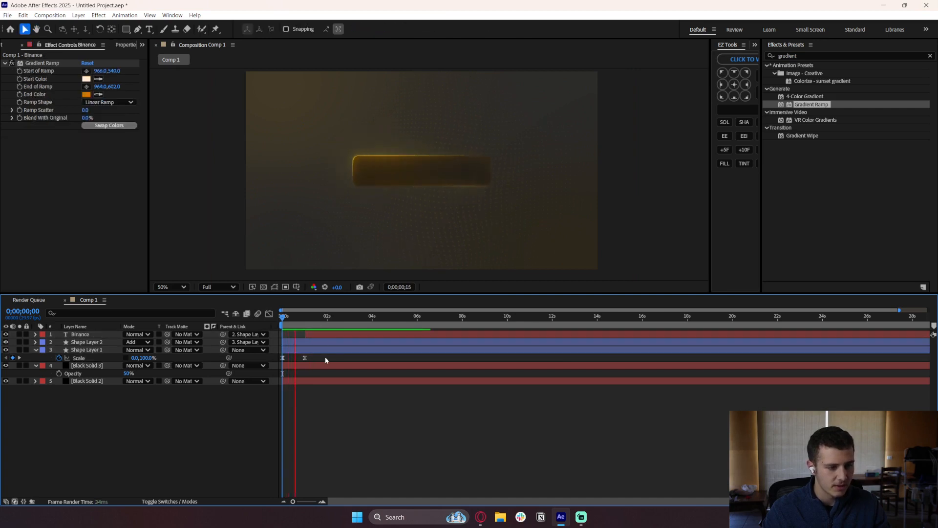
key(space)
Replay the opening from the start and delay Shape Layer 1's ending scale keyframe to about 1.4 seconds.
click(282, 318)
scroll(392, 406, down, 1)
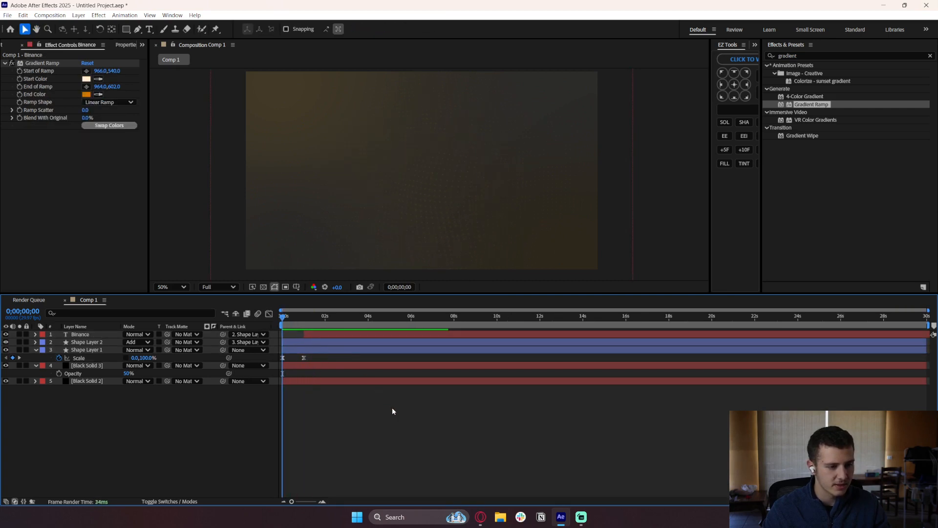
scroll(364, 230, down, 2)
key(space)
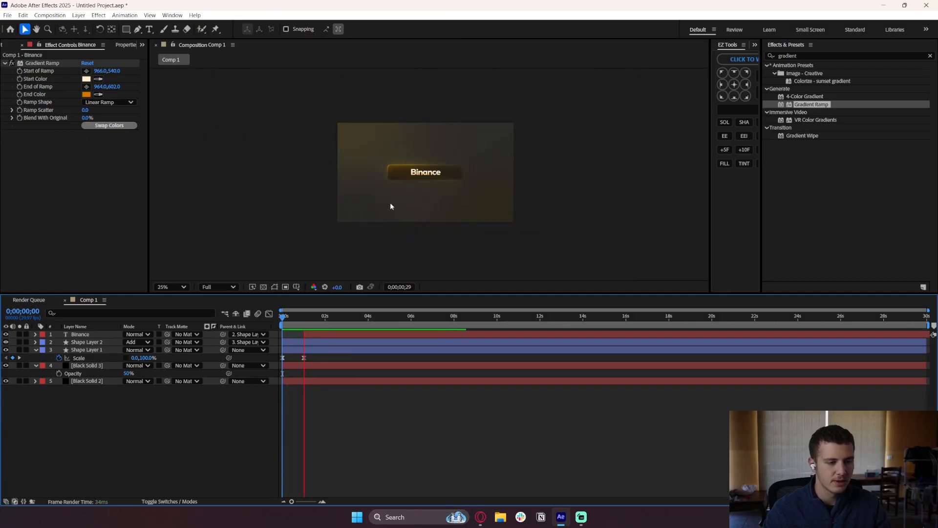
scroll(390, 202, up, 2)
key(space)
drag(304, 357, 312, 357)
Add a 100% opacity keyframe to the Binance text layer at 0;00;01;01 and move it to about 2.3 seconds.
click(311, 334)
drag(308, 318, 303, 317)
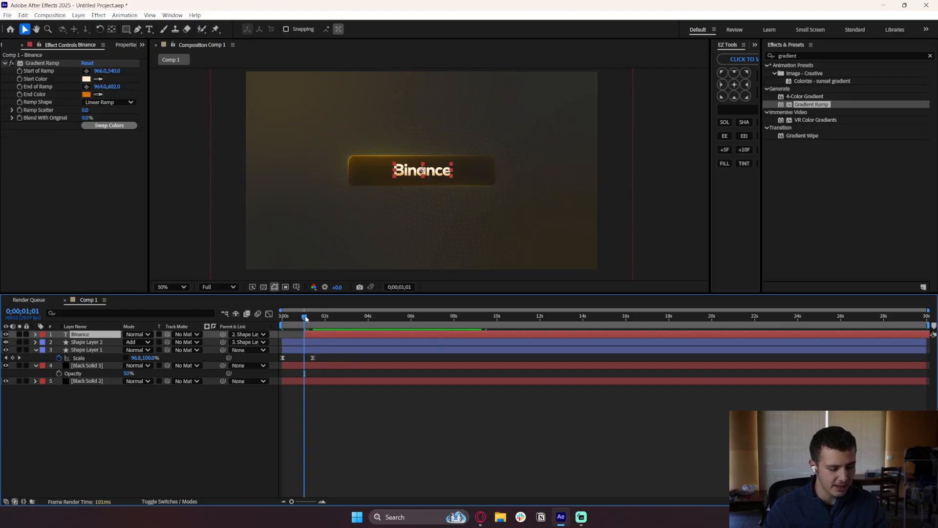
key(t)
click(59, 342)
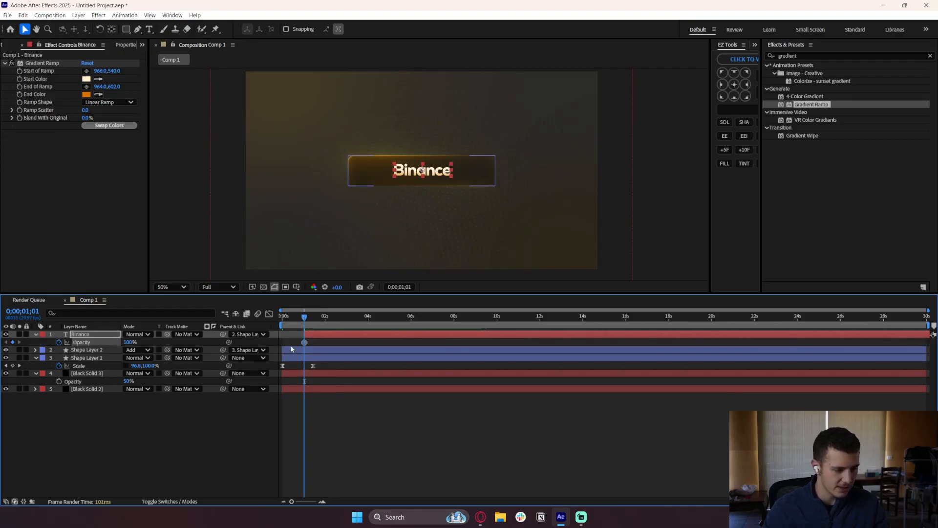
click(307, 343)
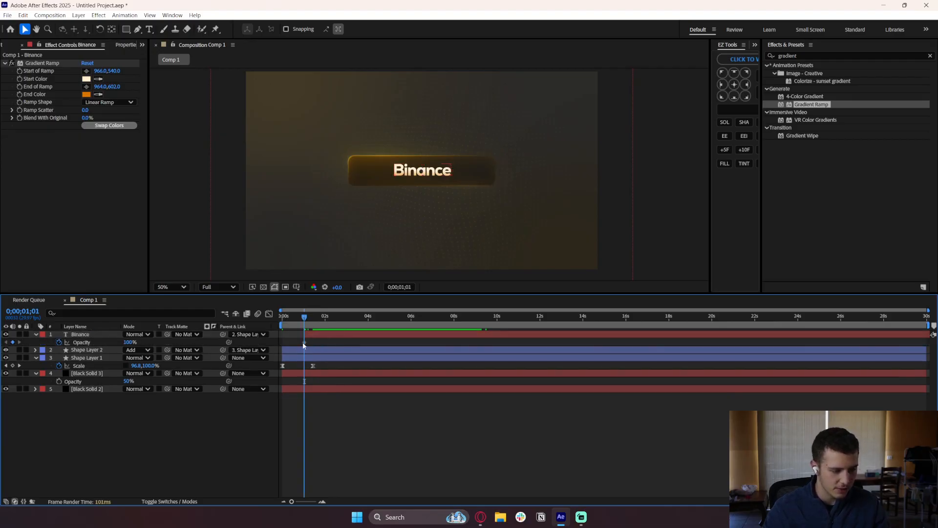
drag(304, 343, 332, 343)
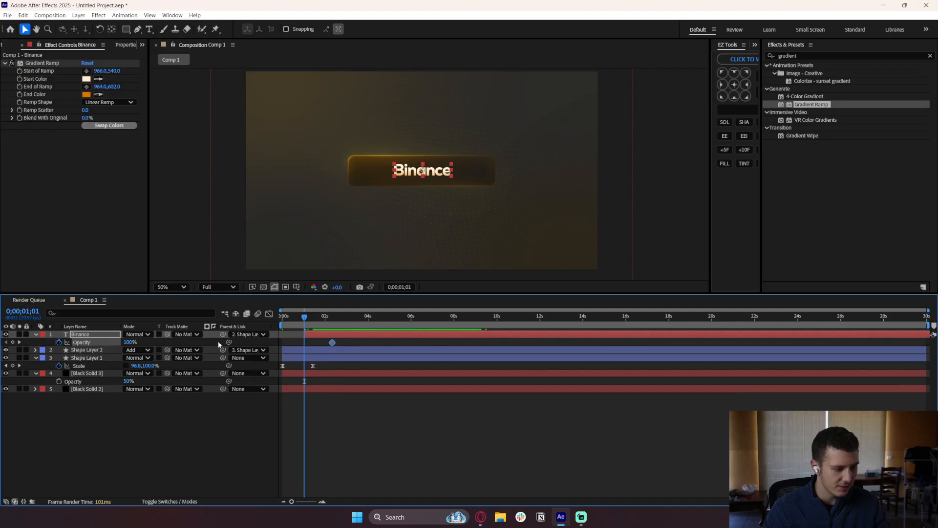
Set the Binance text layer's opacity to 0% at 0;00;01;01 and preview the fade-in from the start of the composition.
drag(128, 342, 14, 362)
click(400, 444)
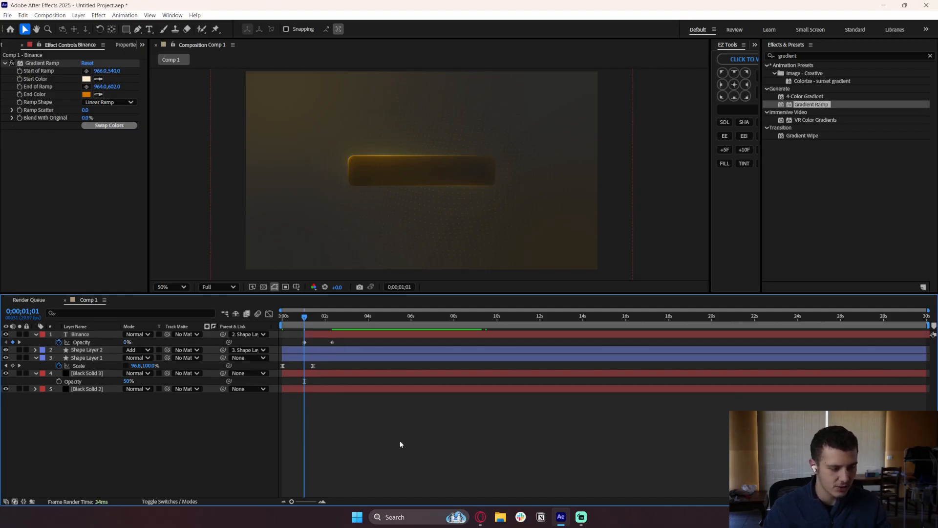
key(space)
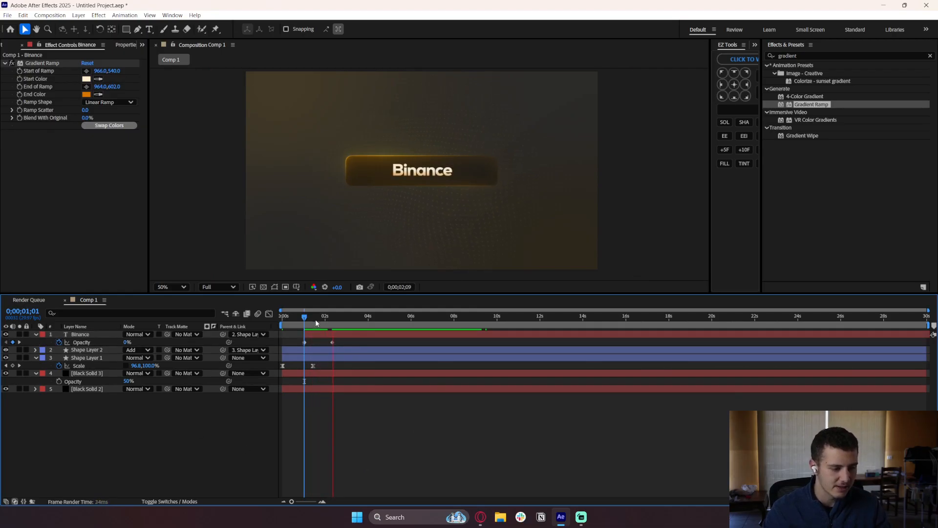
key(Home)
key(space)
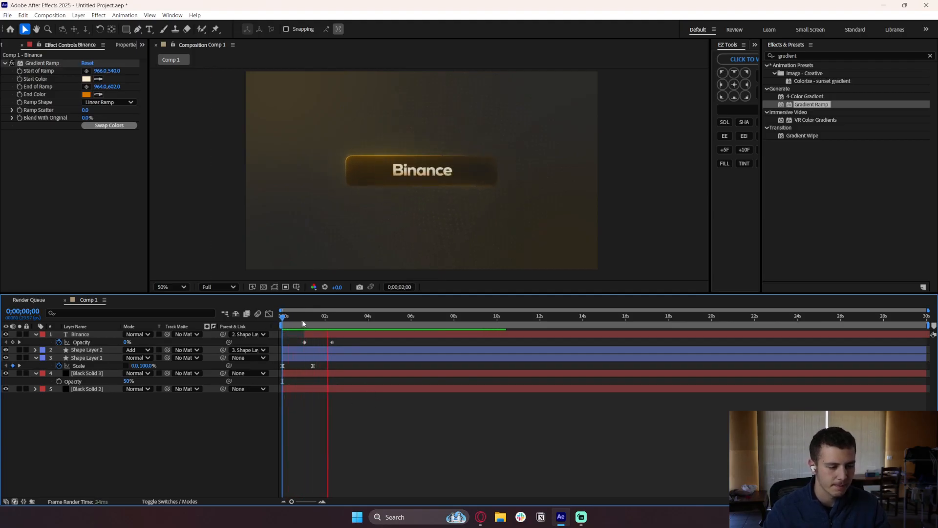
key(space)
key(space)
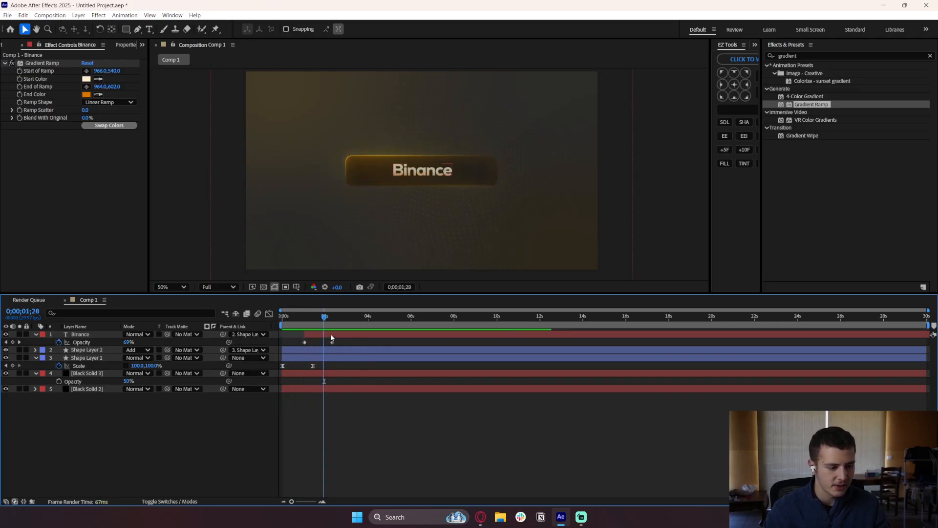
Shift the Binance text layer slightly earlier in the timeline and preview the animation.
drag(343, 334, 313, 336)
click(288, 324)
key(space)
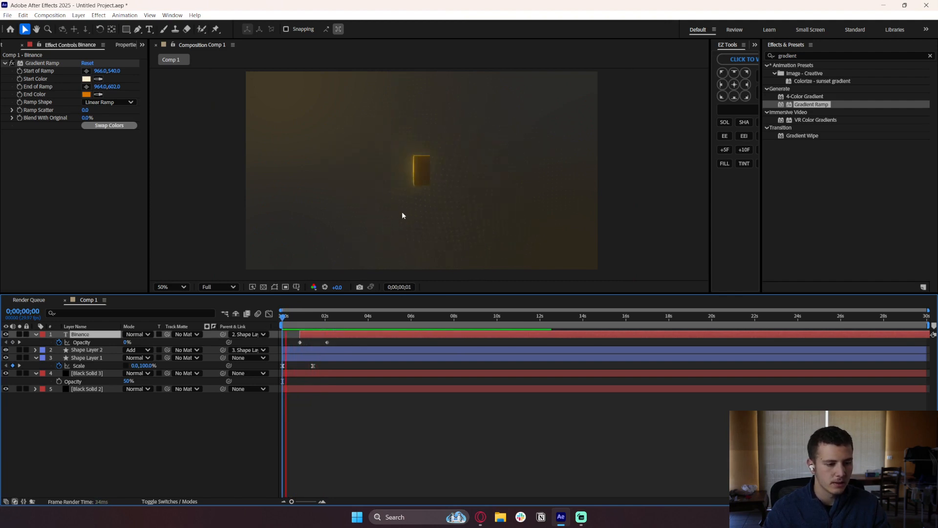
key(comma)
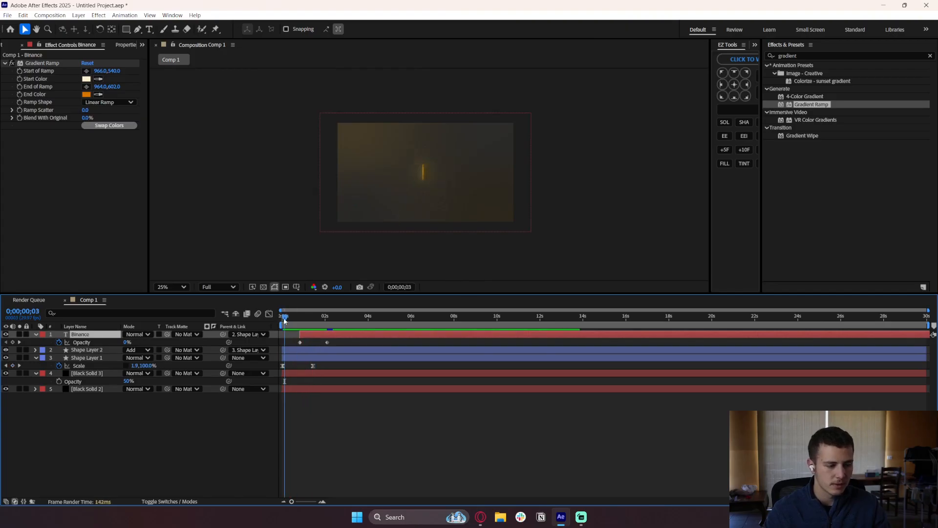
key(space)
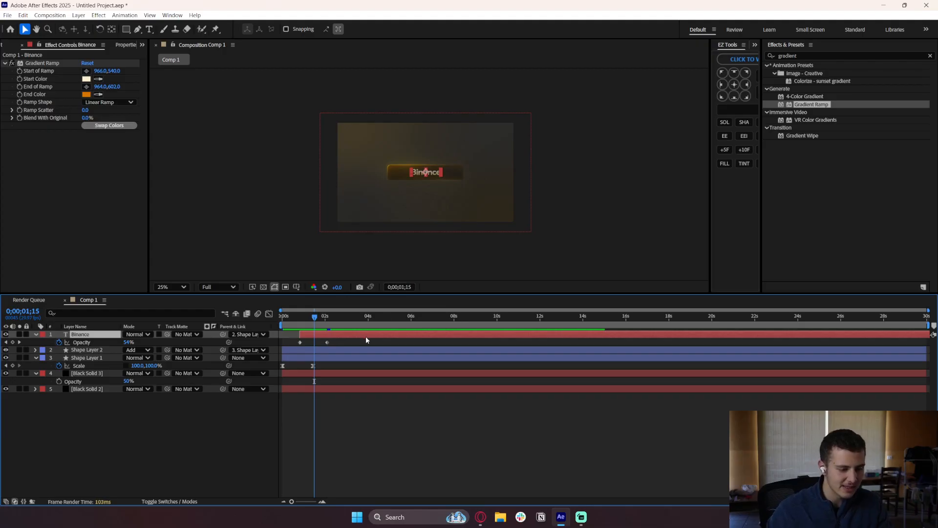
Set the Binance text layer's parent to None and preview the animation from the start.
click(248, 334)
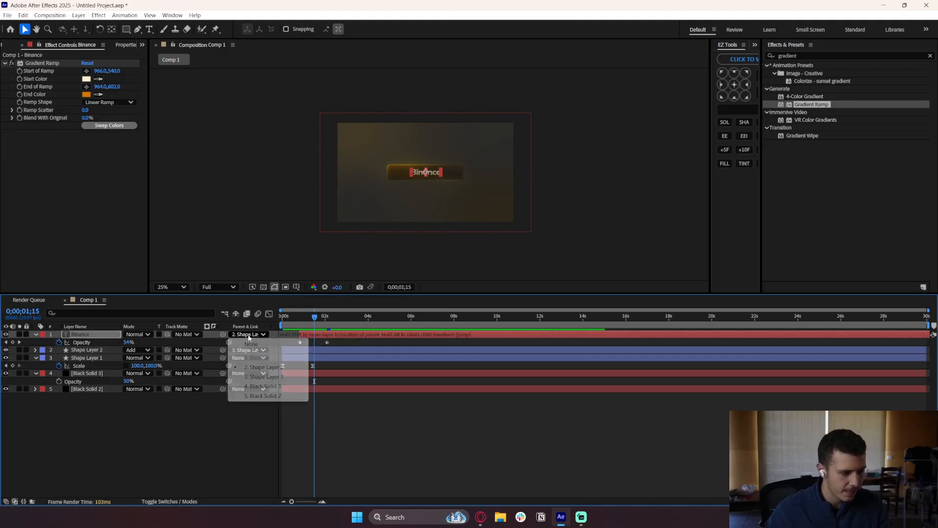
click(251, 343)
click(284, 318)
drag(284, 320, 282, 318)
key(space)
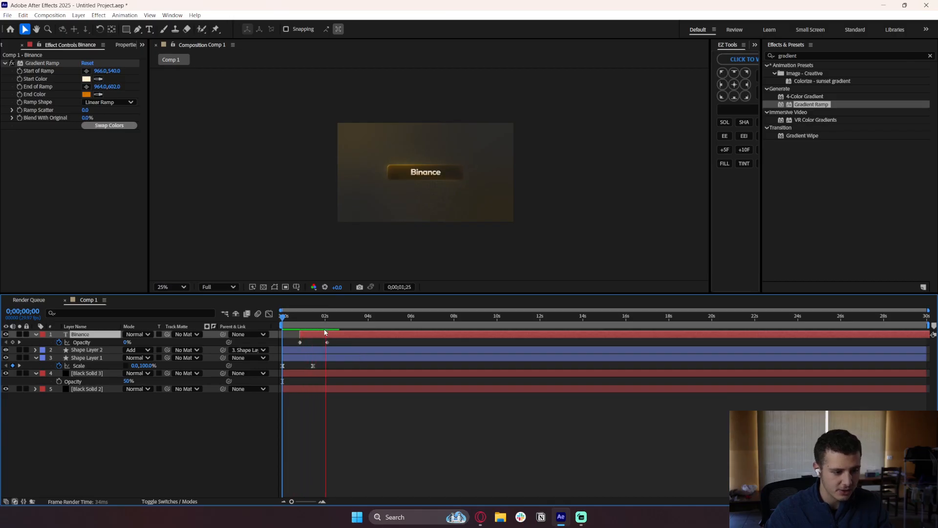
key(space)
Parent the Binance text layer to Shape Layer 2 again and preview the animation from the start.
drag(225, 338, 88, 350)
drag(308, 315, 282, 319)
click(401, 449)
key(space)
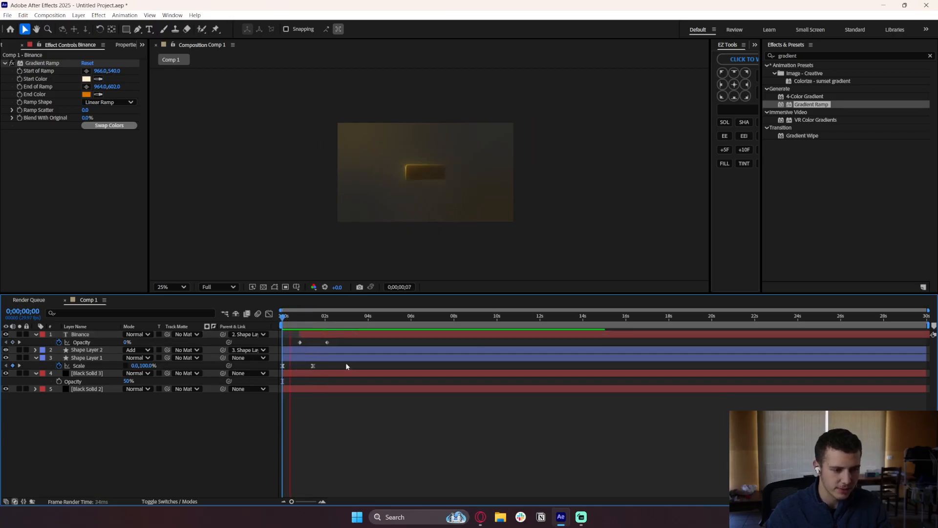
Shift the Binance text layer slightly later so it begins at about 1 second, and preview the result.
drag(316, 336, 280, 318)
key(space)
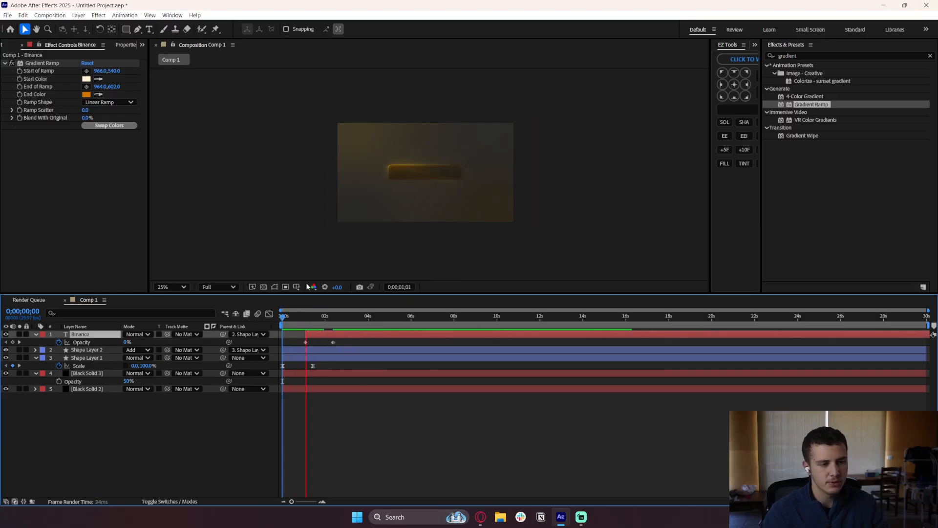
scroll(414, 195, up, 2)
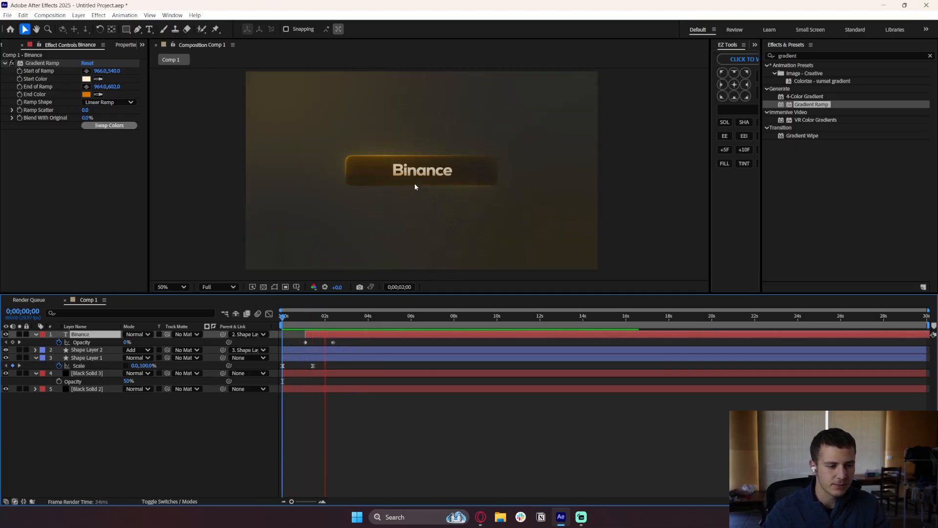
Move the Binance layer's last opacity keyframe and Shape Layer 1's last scale keyframe slightly later, preview, and set the current time to 0;00;02;15.
click(337, 343)
drag(313, 366, 321, 366)
drag(331, 316, 270, 315)
key(space)
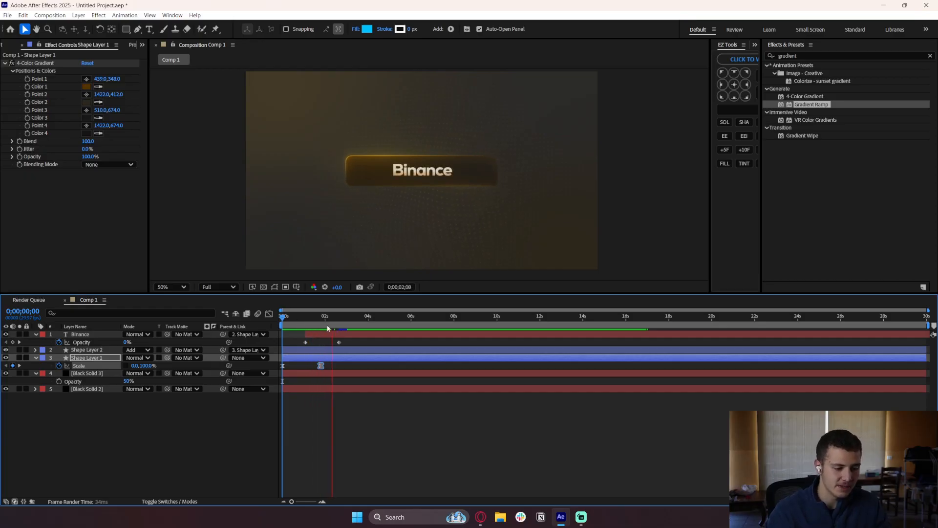
key(space)
key(space)
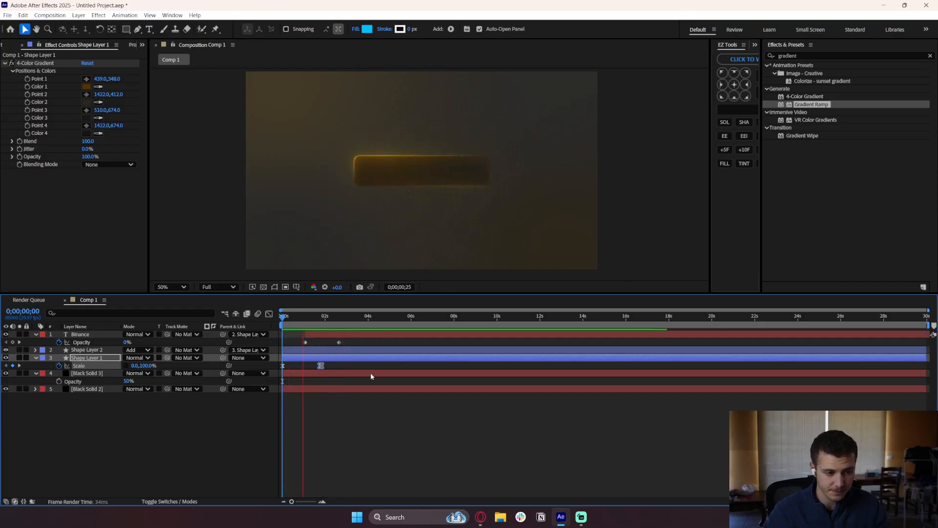
scroll(409, 206, down, 2)
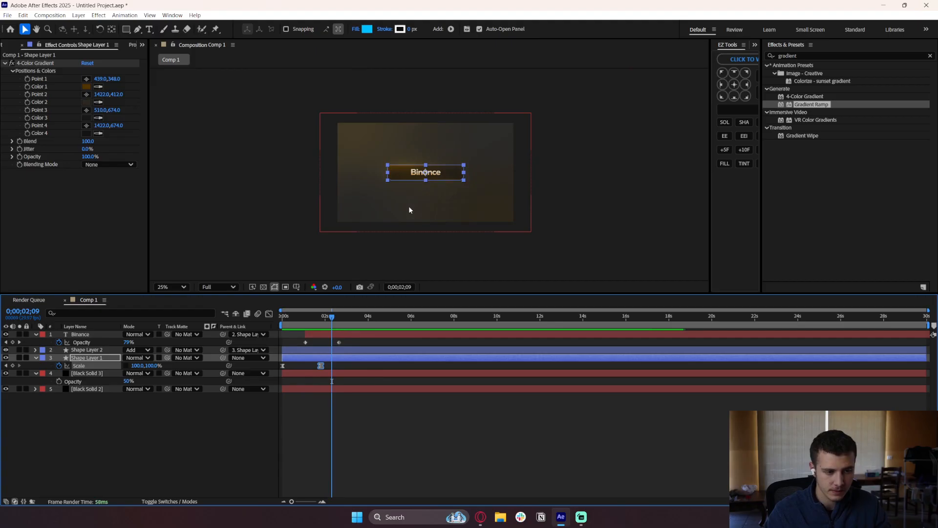
click(397, 435)
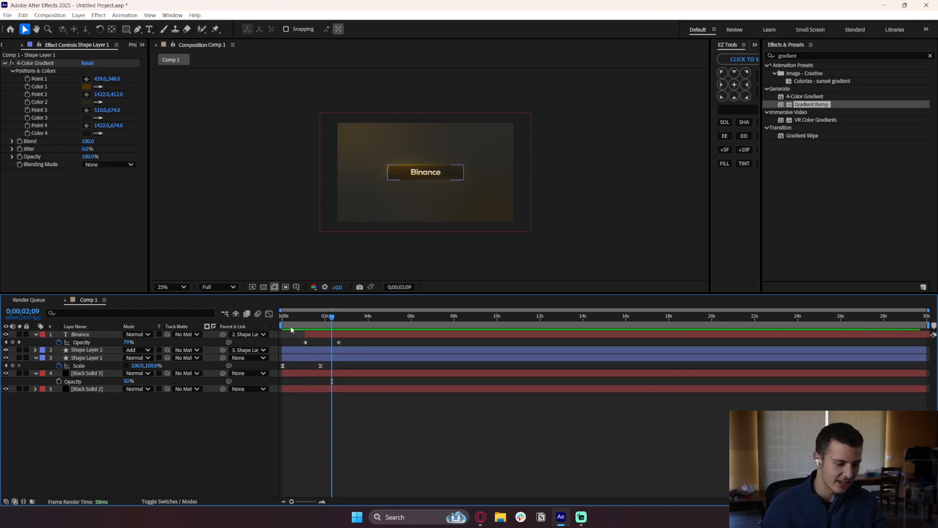
mouse_move(332, 327)
mouse_down()
mouse_move(313, 326)
mouse_move(341, 331)
mouse_move(336, 320)
mouse_up()
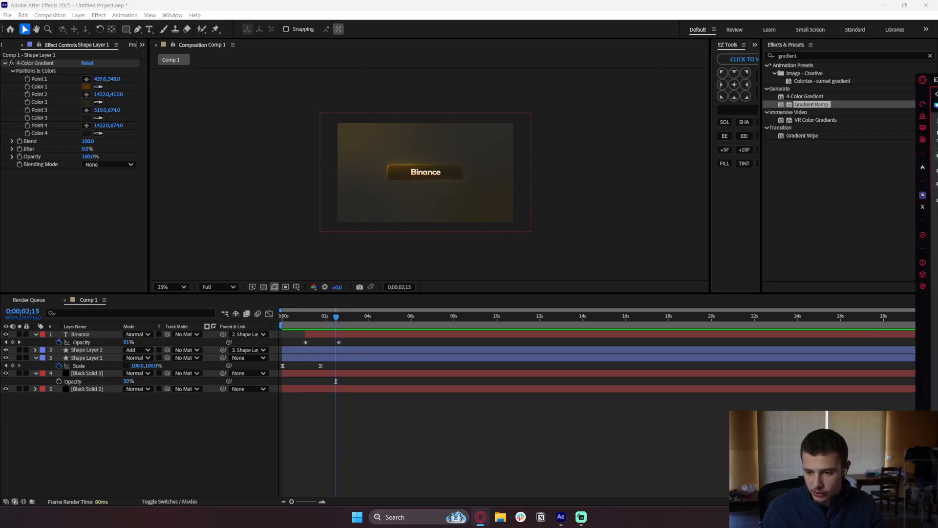
Switch to the web browser, open flaticon.com and search its icons for "cursor".
drag(937, 46, 570, 45)
click(508, 48)
text(flaticon.com)
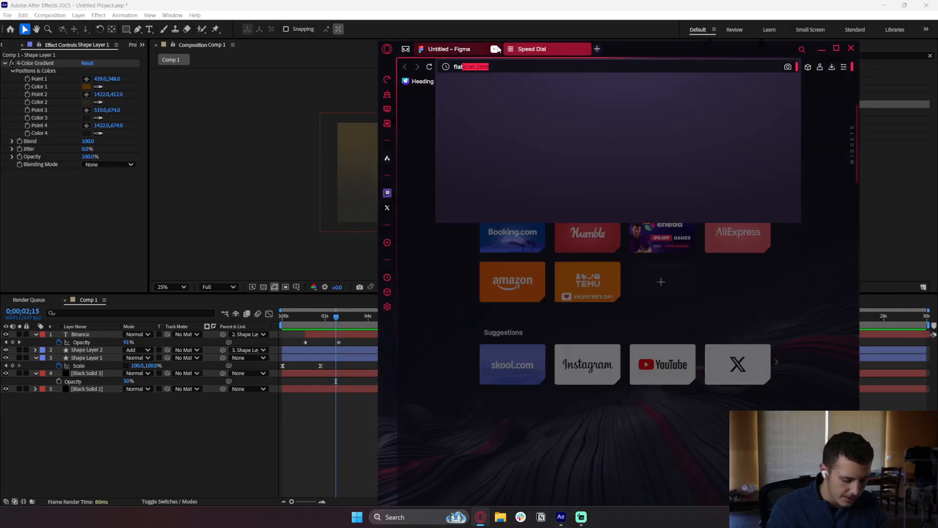
key(Return)
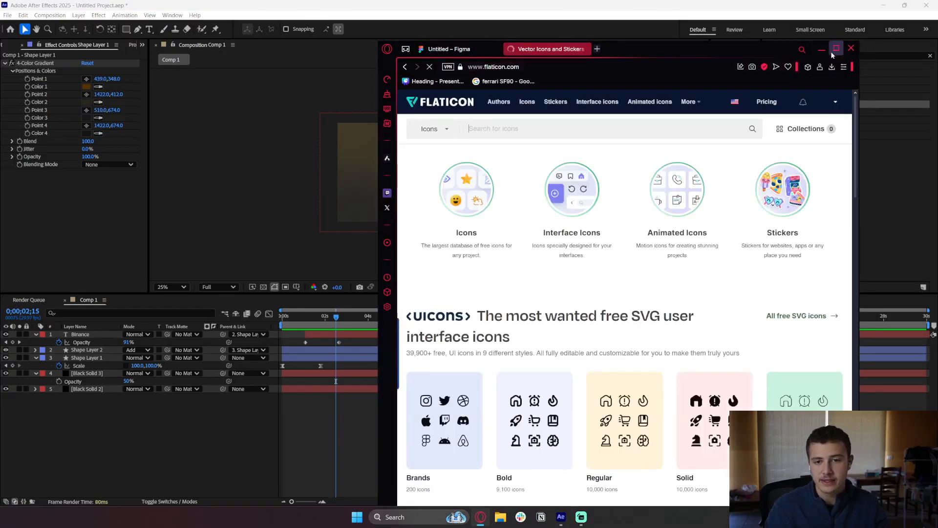
click(836, 47)
click(313, 90)
text(cursor)
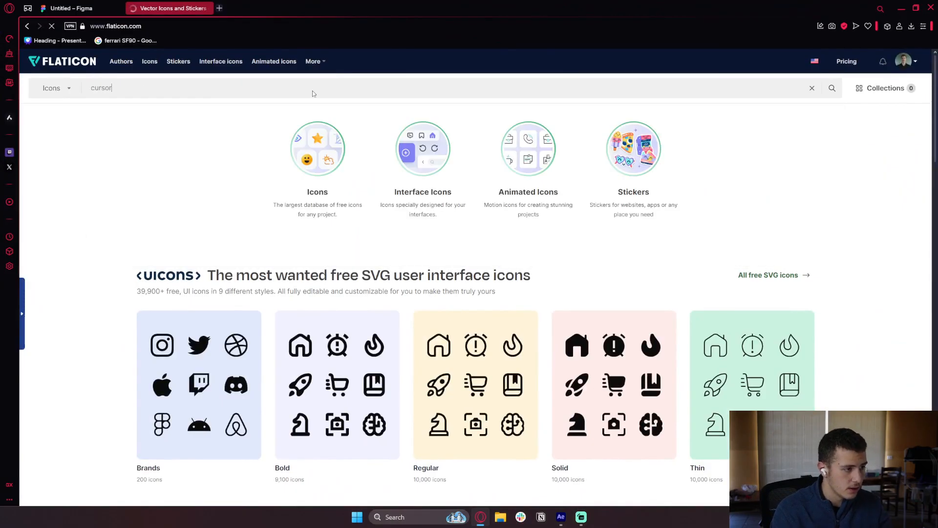
key(Return)
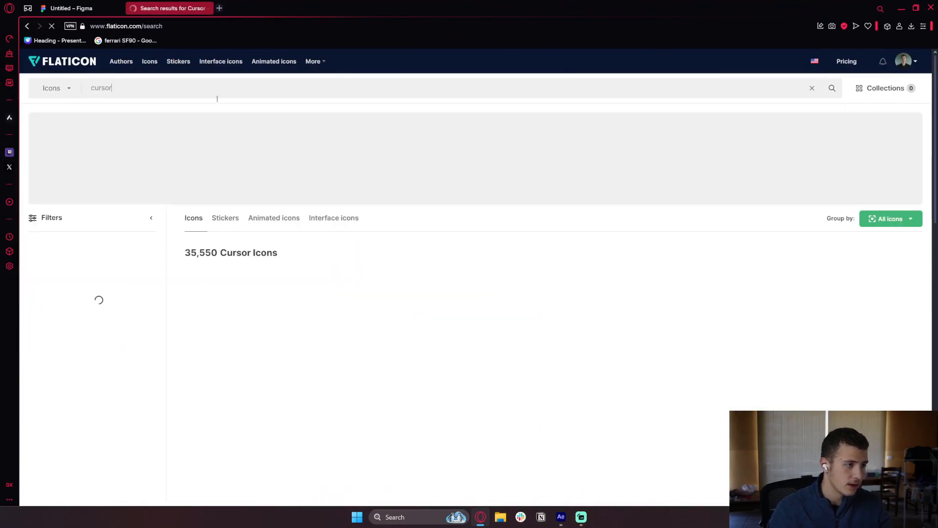
Download the solid black, tilted arrowhead cursor icon from the first row of results in PNG format.
scroll(549, 277, down, 1)
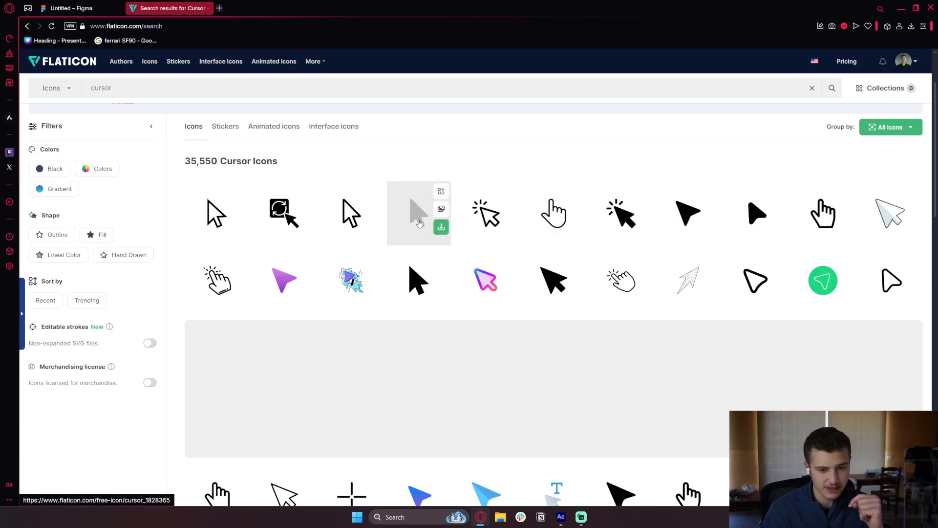
click(711, 227)
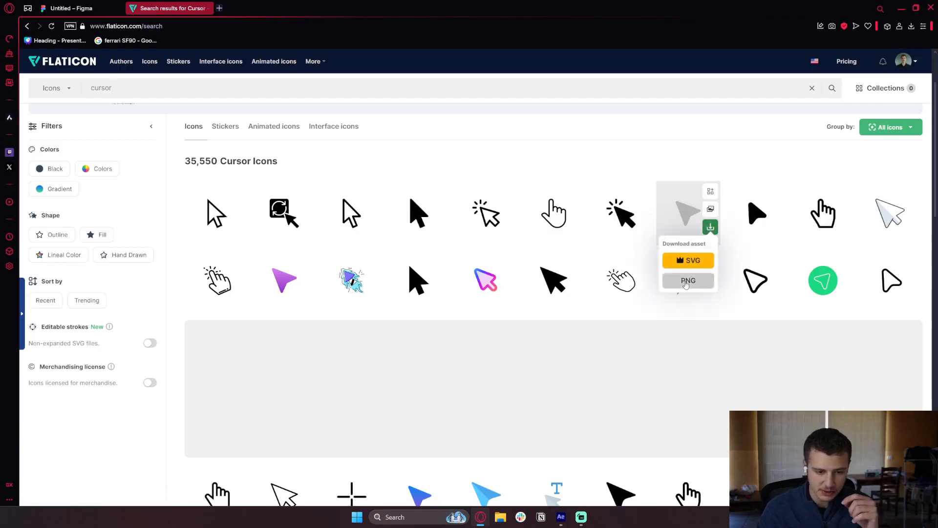
click(688, 281)
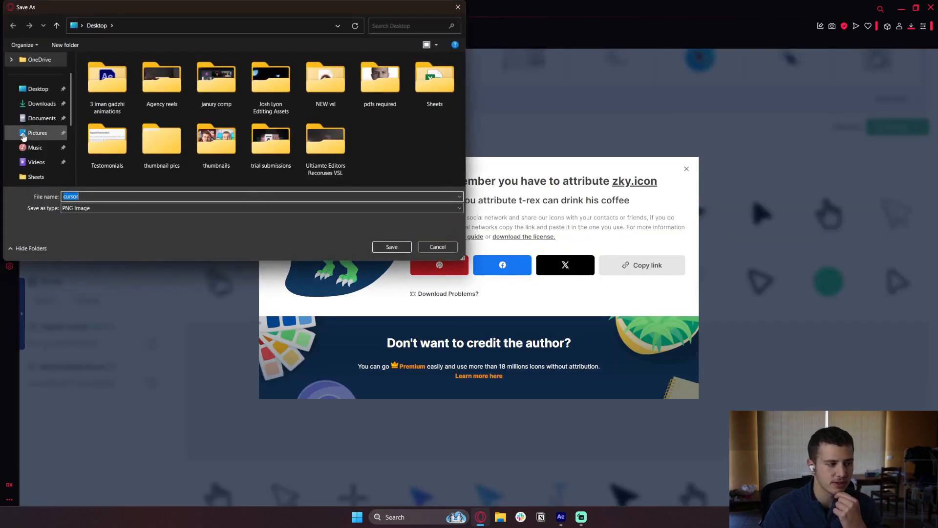
Create a folder inside "3 iman gadzhi animations" on the Desktop, try naming it "animation recreation", and save the cursor PNG in the new folder.
click(39, 89)
double_click(117, 89)
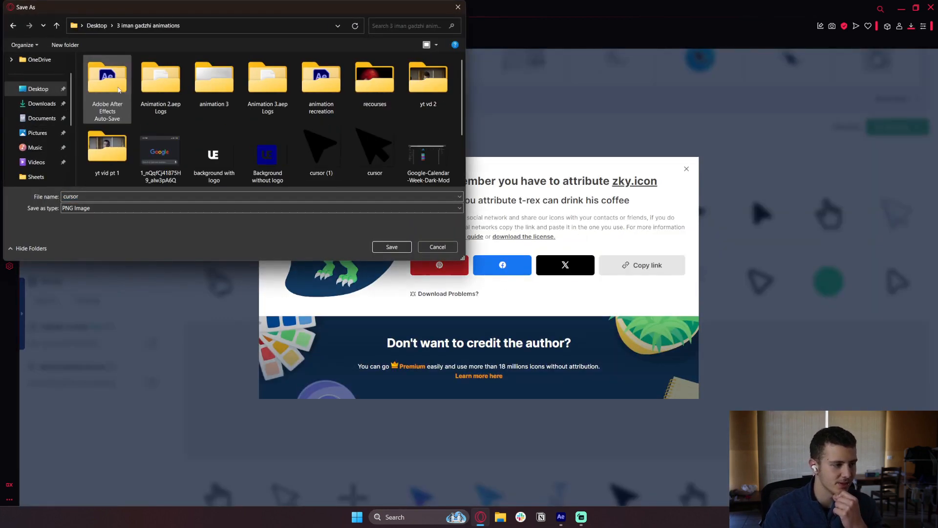
click(70, 45)
text(an)
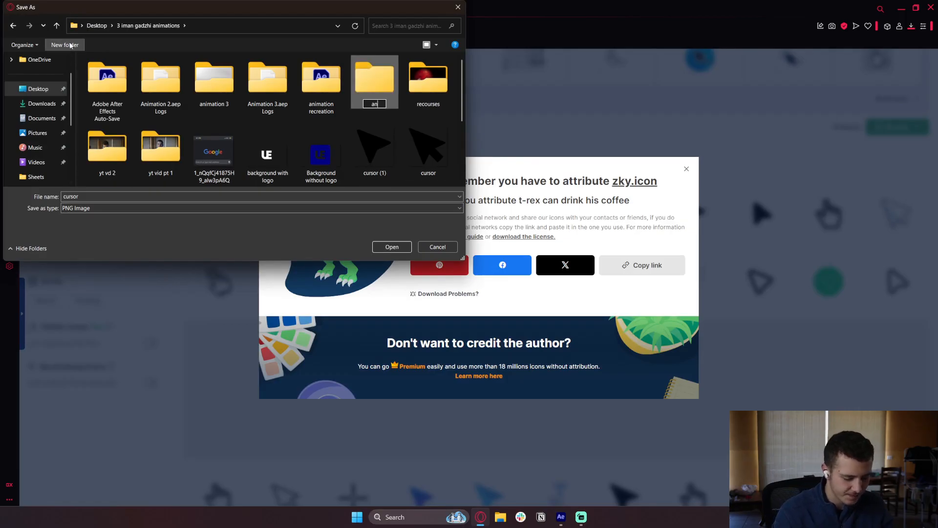
text(imation recreation)
key(Return)
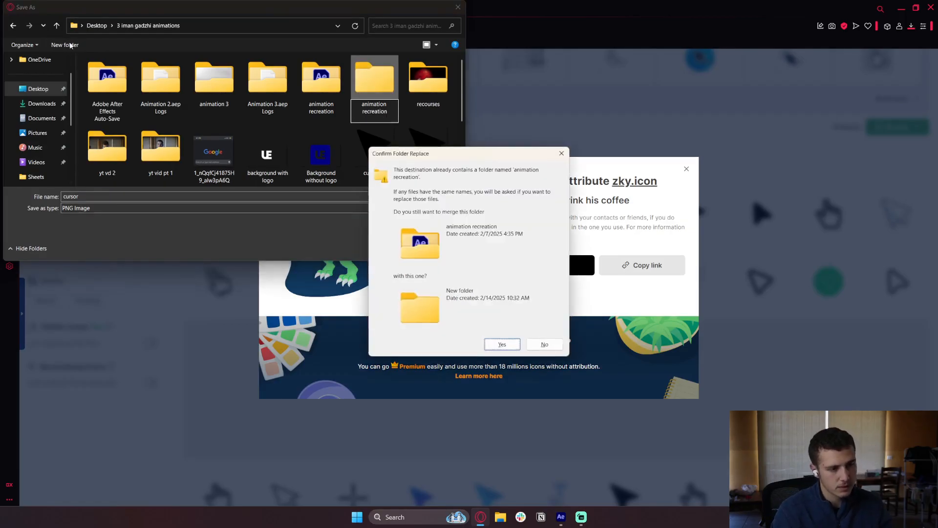
key(Escape)
double_click(376, 81)
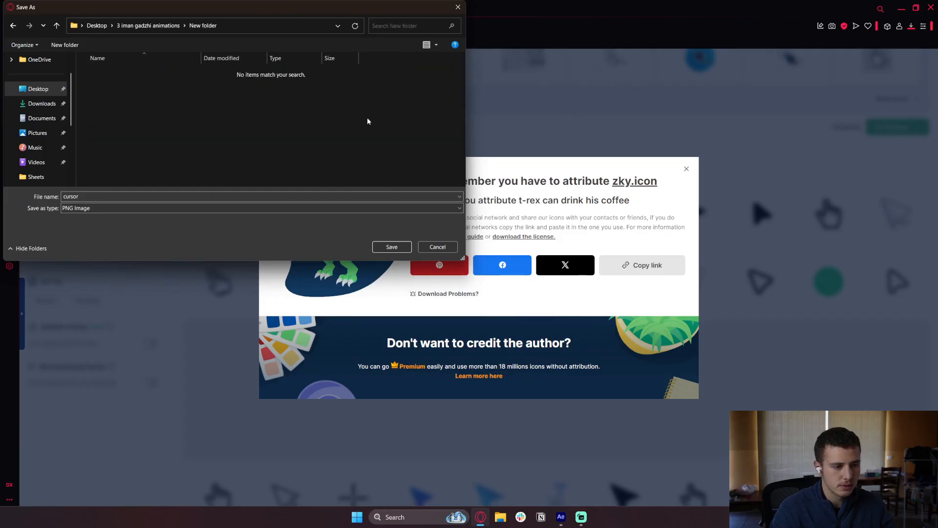
click(389, 246)
Open the folder holding the downloaded cursor image and add the image to Comp 1 in After Effects as the topmost layer.
click(910, 66)
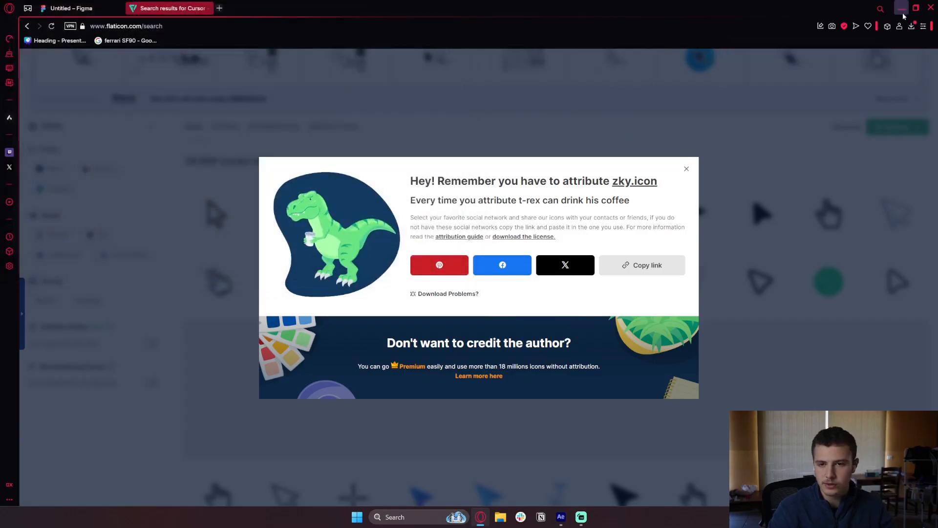
click(901, 10)
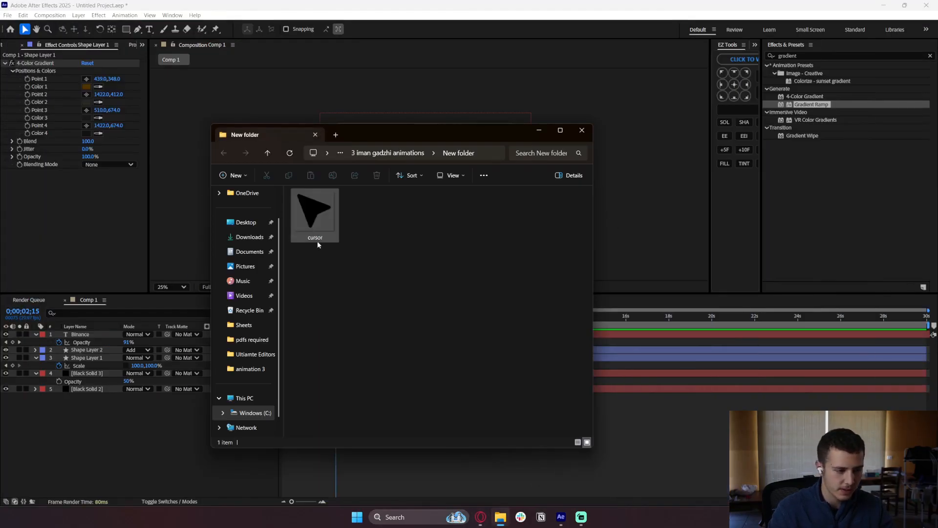
drag(317, 229, 142, 420)
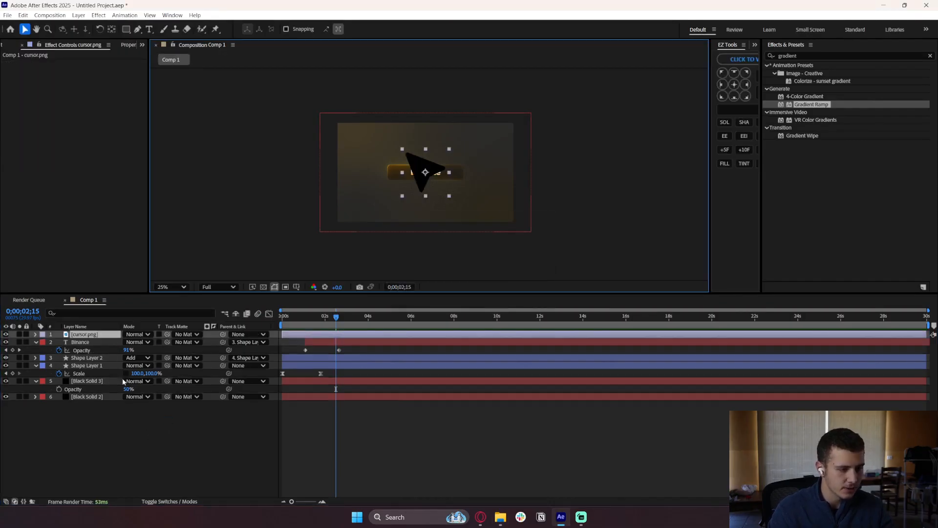
click(167, 449)
scroll(401, 181, up, 2)
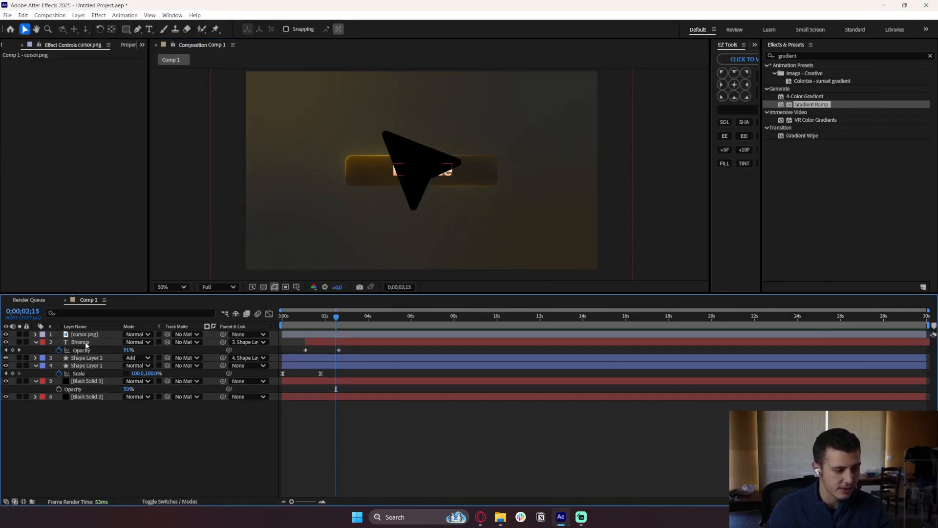
Apply the Gradient Ramp effect to the cursor.png layer and swap its start and end colors.
click(90, 334)
click(88, 435)
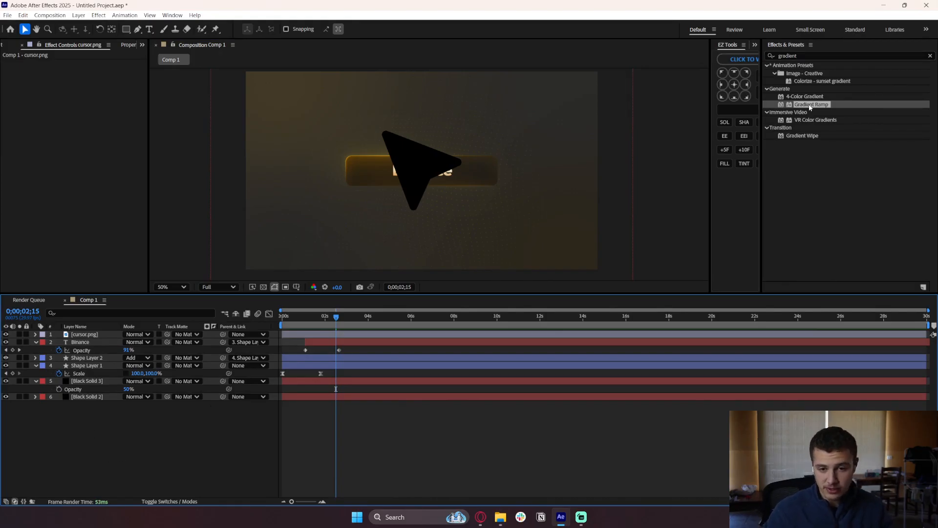
drag(810, 108, 408, 333)
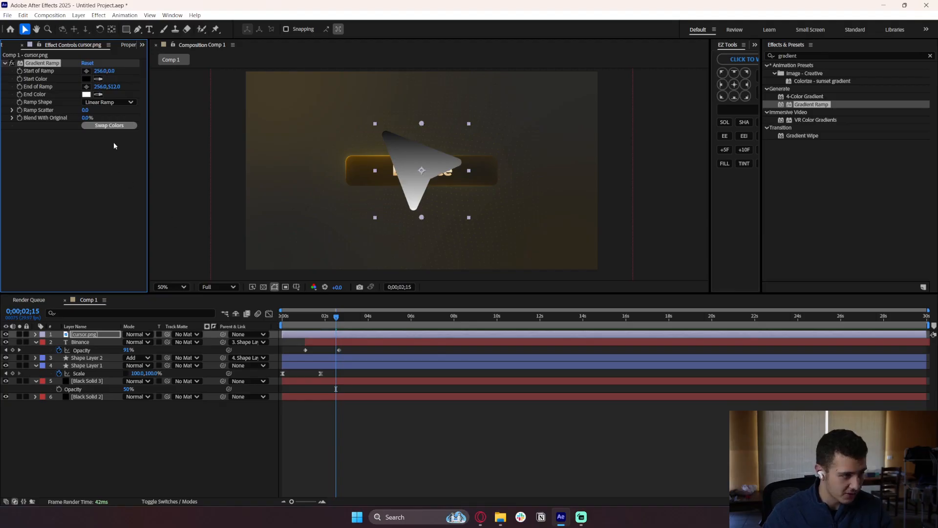
click(118, 128)
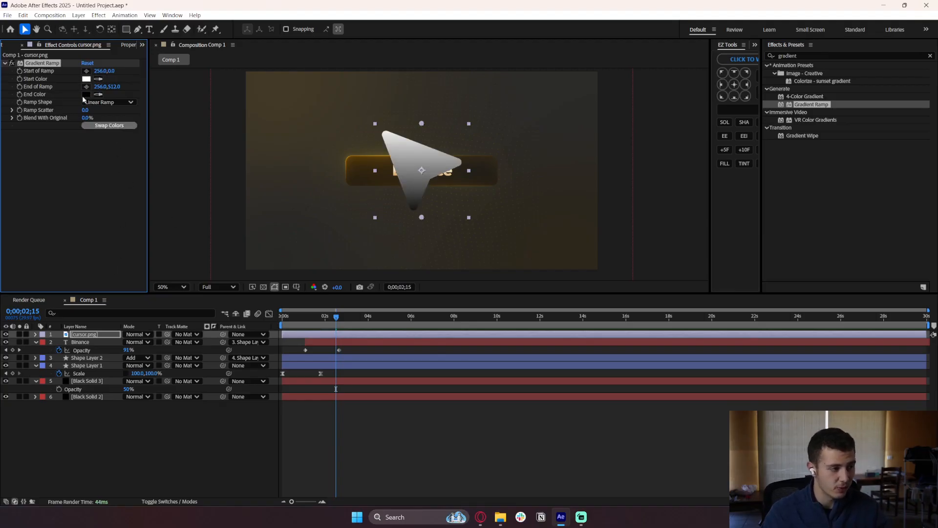
Set the Gradient Ramp's end color on the cursor to mid grey 5E5E5E.
click(109, 126)
click(109, 126)
click(86, 94)
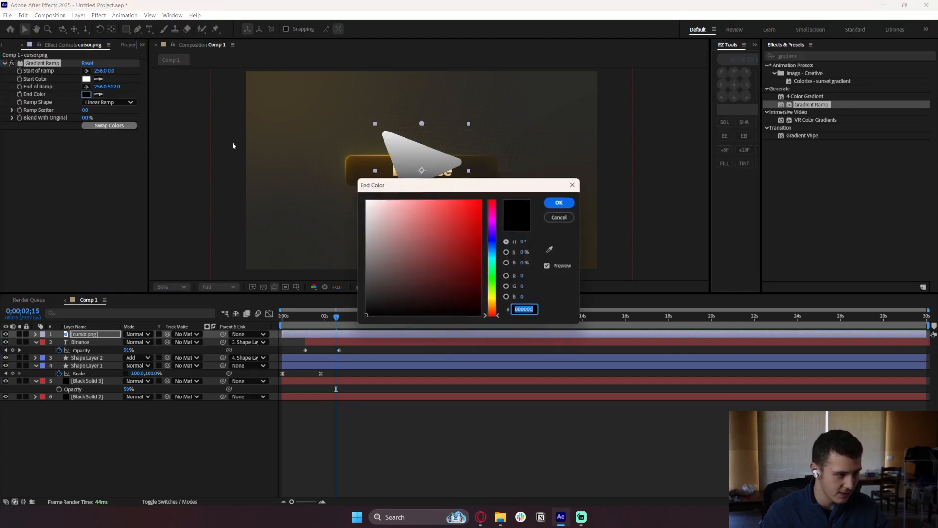
drag(416, 182, 587, 247)
click(540, 337)
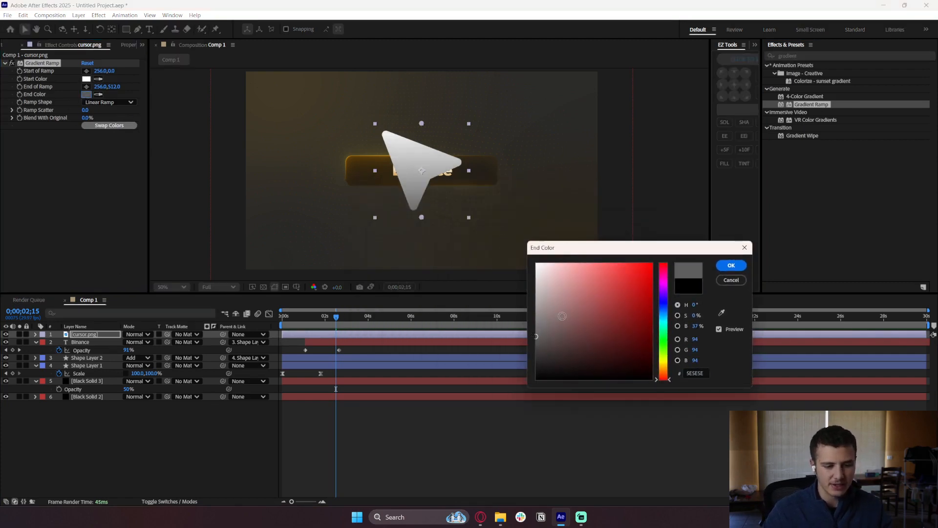
click(731, 266)
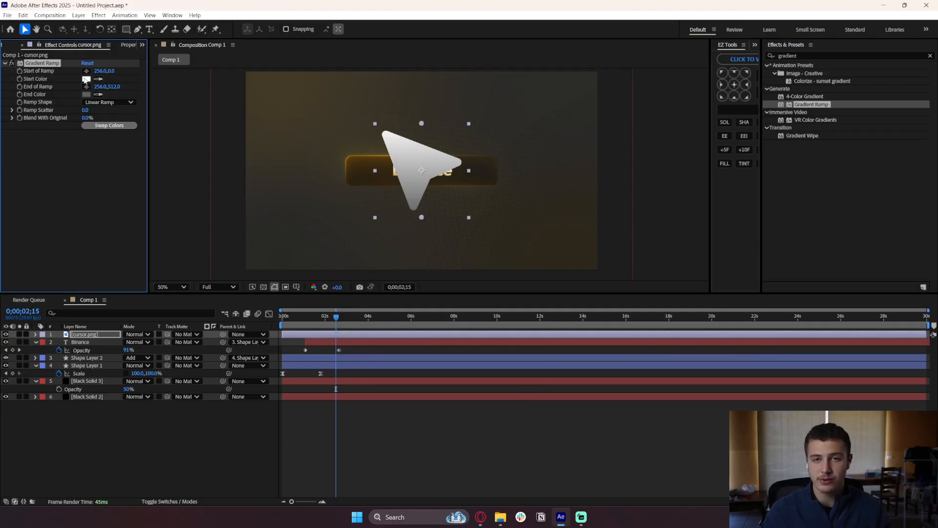
Set the Gradient Ramp's start color on the cursor to pale yellow FFF1C1.
click(86, 79)
drag(491, 311, 491, 301)
click(410, 202)
drag(409, 202, 391, 196)
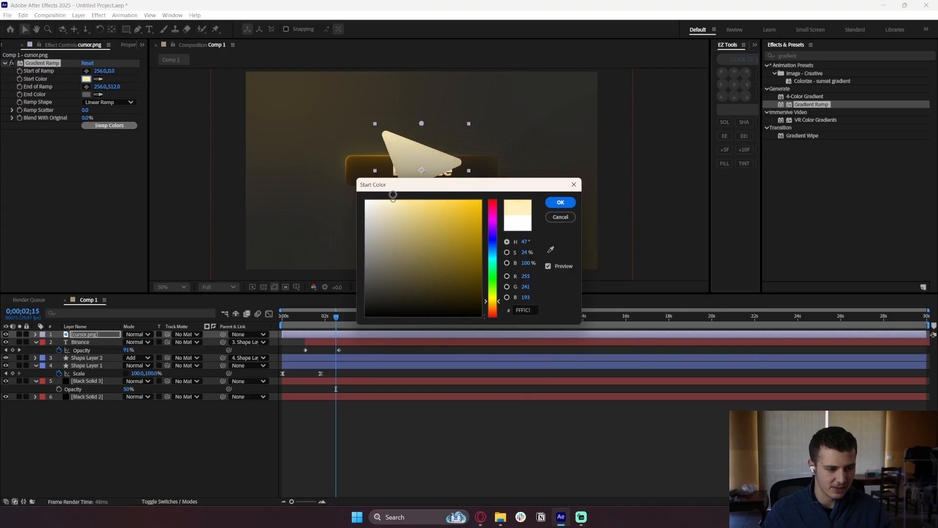
click(561, 203)
Set the Gradient Ramp's end color on the cursor to dark brown 473517.
click(86, 94)
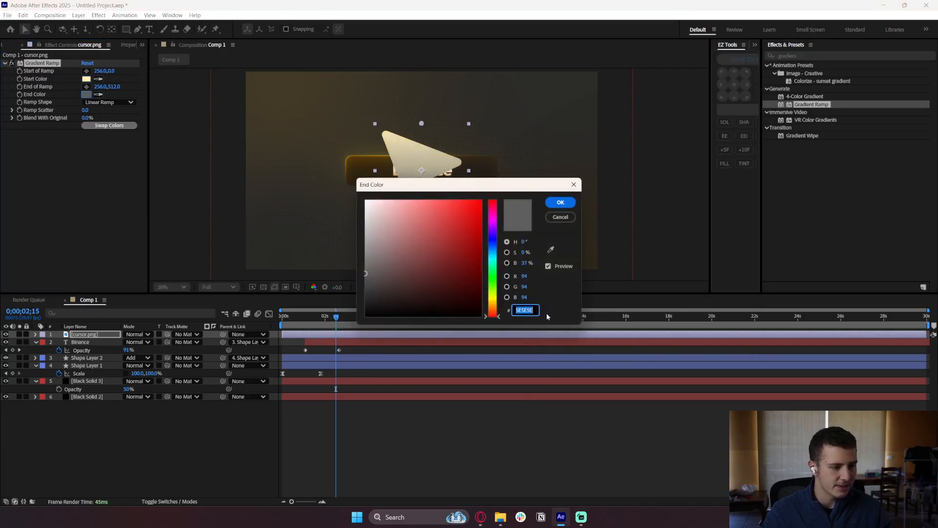
drag(492, 309, 492, 304)
drag(458, 240, 457, 252)
drag(461, 185, 468, 240)
drag(457, 341, 451, 340)
click(567, 258)
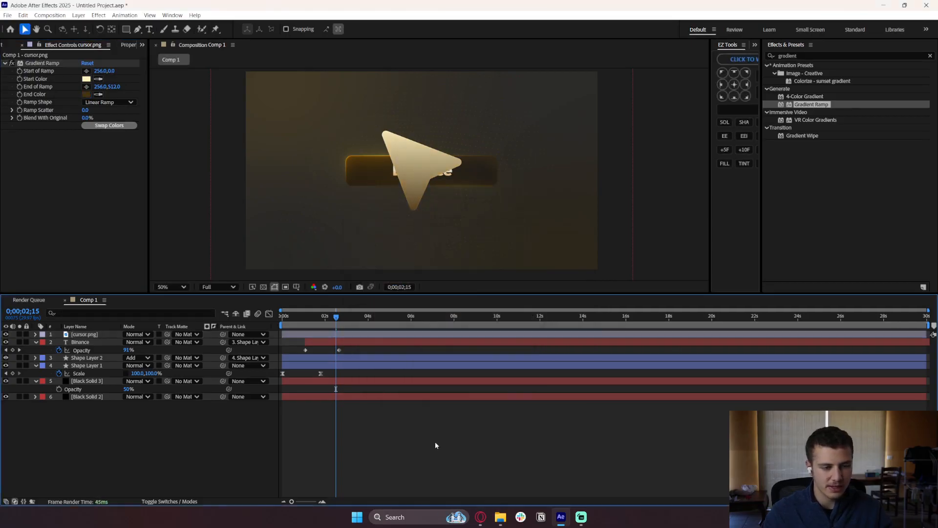
click(335, 210)
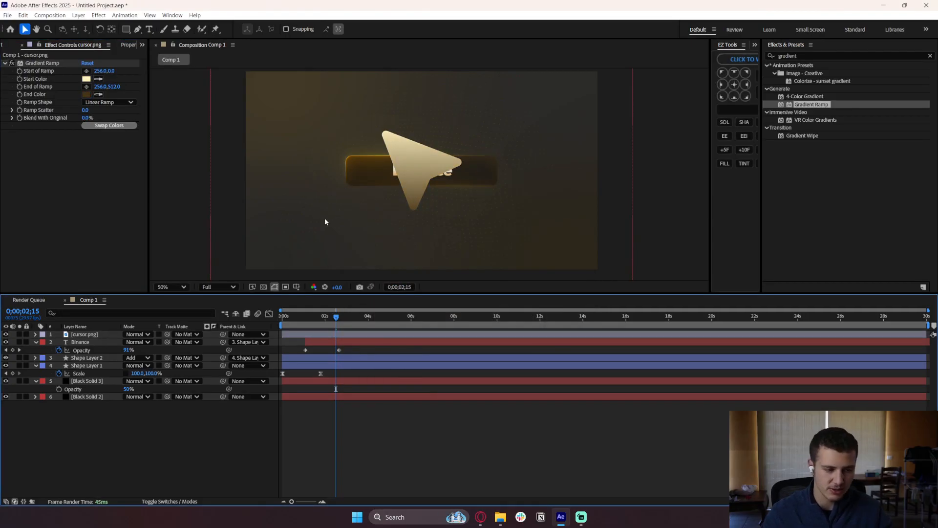
Lighten the Gradient Ramp's end color to brown 574321.
click(86, 93)
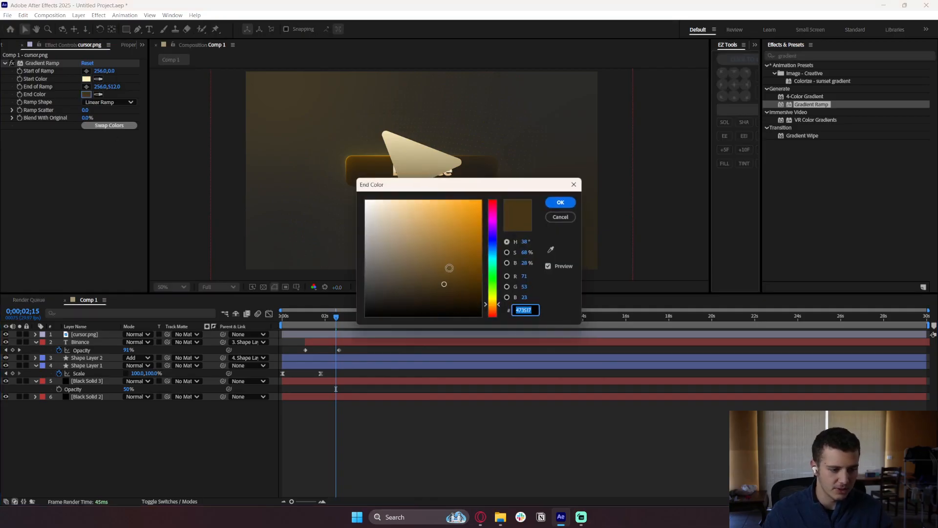
drag(465, 190, 465, 262)
mouse_move(443, 350)
mouse_down()
mouse_move(420, 357)
mouse_move(435, 349)
mouse_up()
click(560, 276)
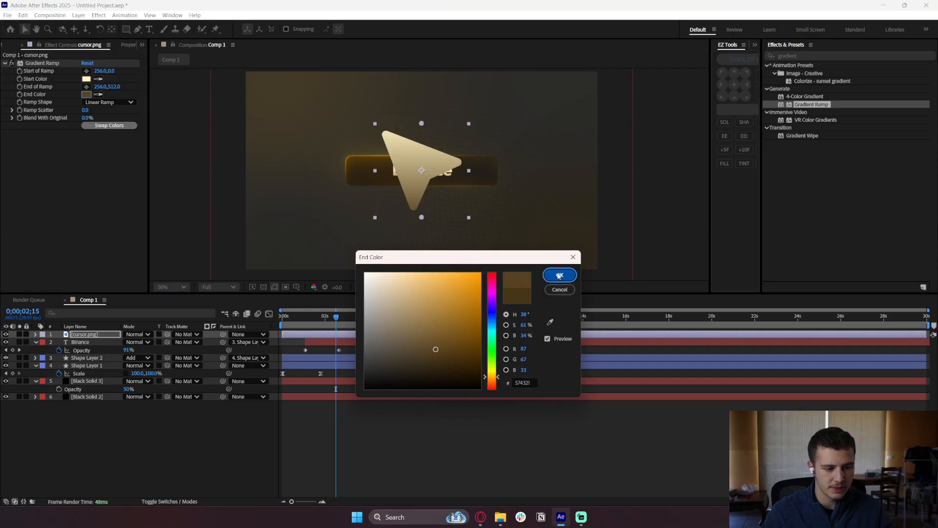
click(361, 400)
click(802, 56)
text(ligh)
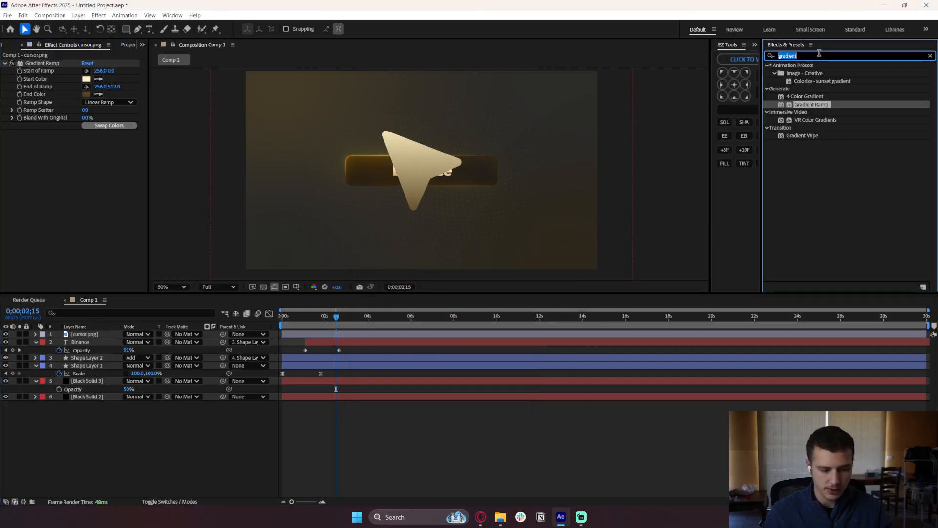
key(BackSpace)
key(BackSpace)
key(BackSpace)
key(BackSpace)
key(BackSpace)
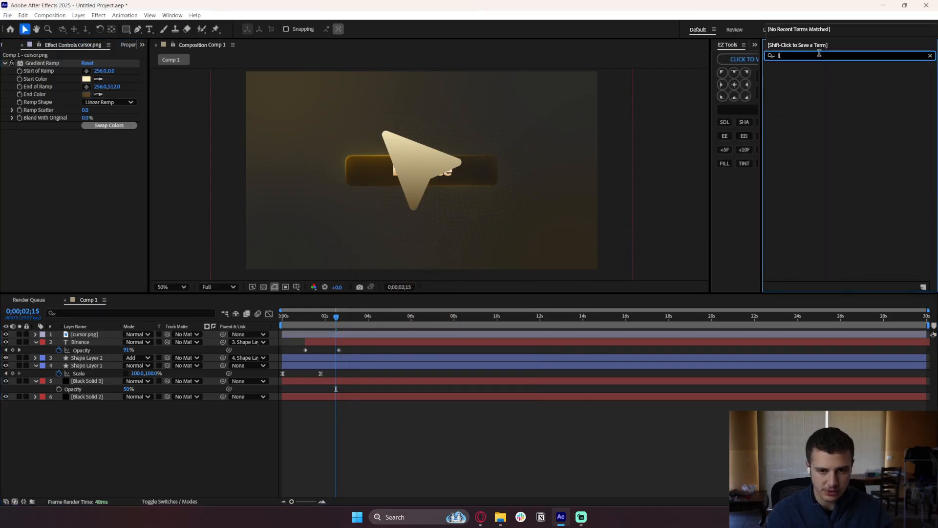
click(210, 430)
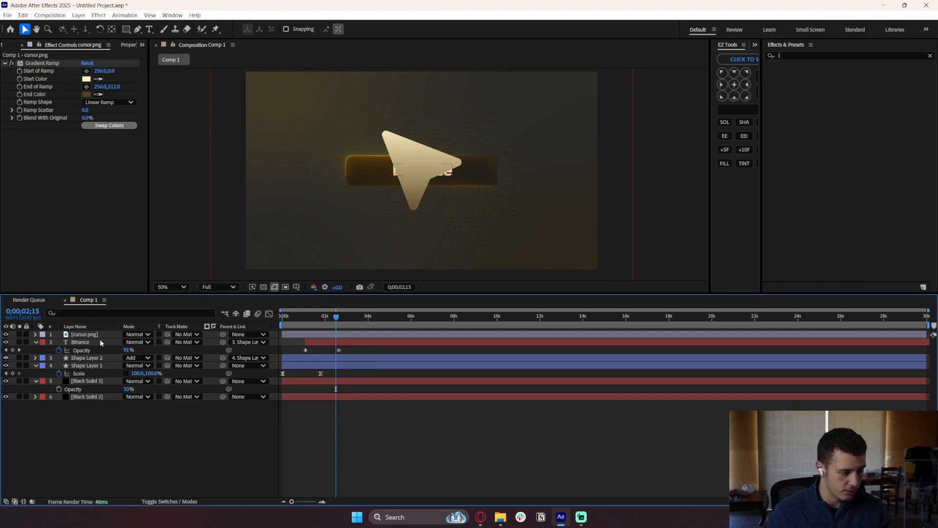
Duplicate the cursor.png layer and remove the Gradient Ramp effect from the upper copy.
click(102, 335)
key(ctrl+d)
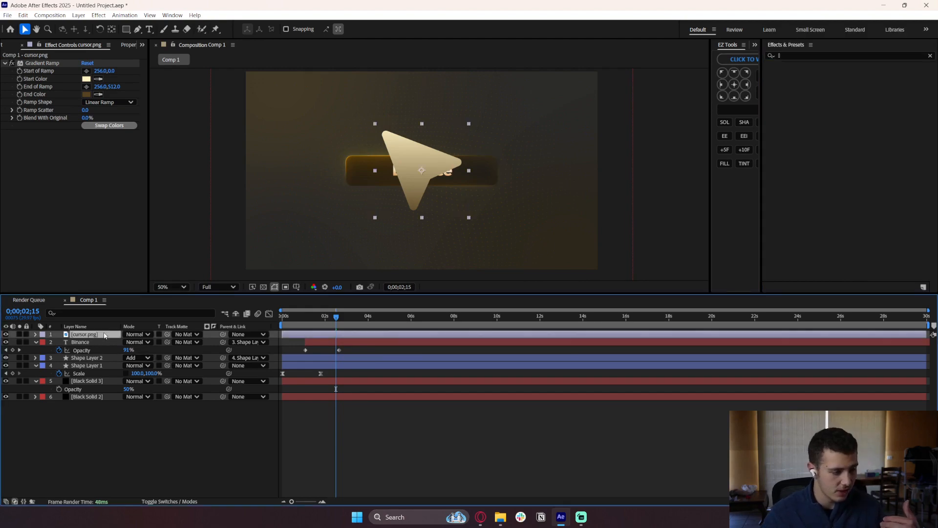
click(34, 64)
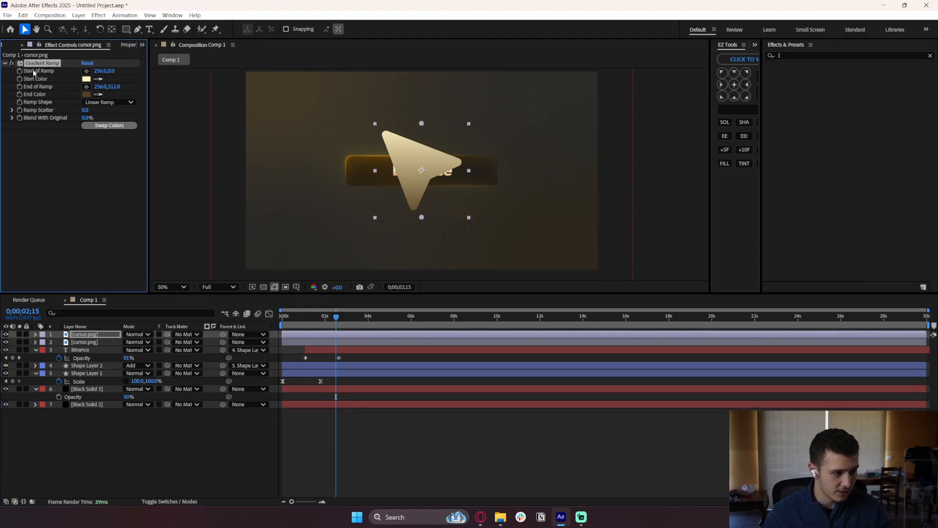
key(Delete)
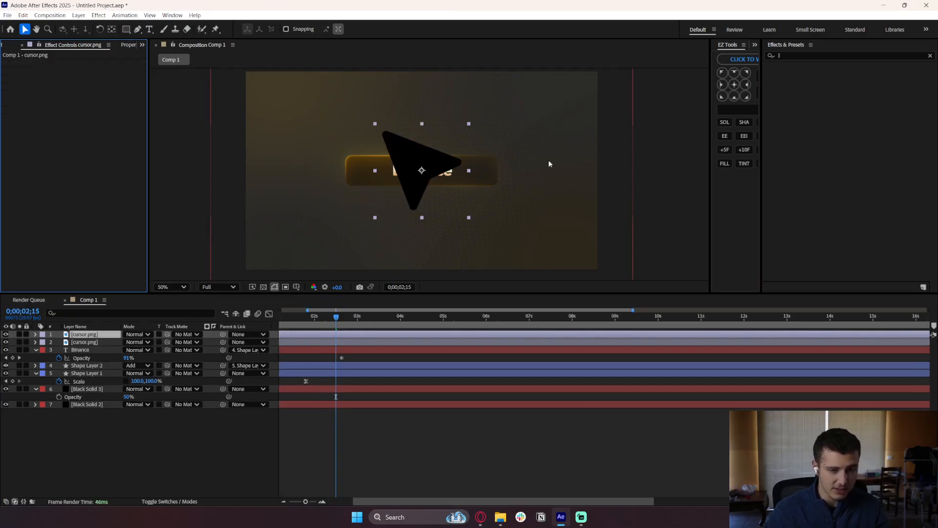
Apply CC Light Sweep to the upper cursor.png layer and place its center in the middle of the icon at 256, 256.
click(799, 56)
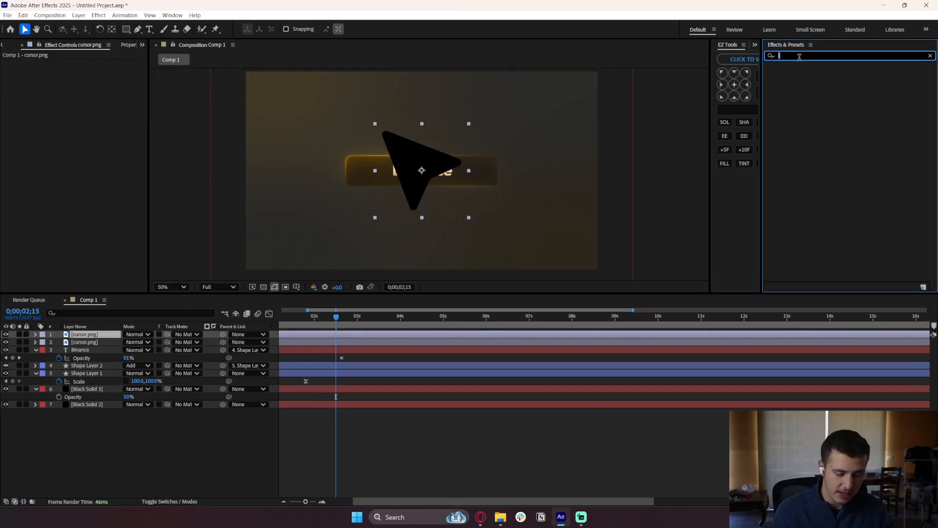
text(light sweep)
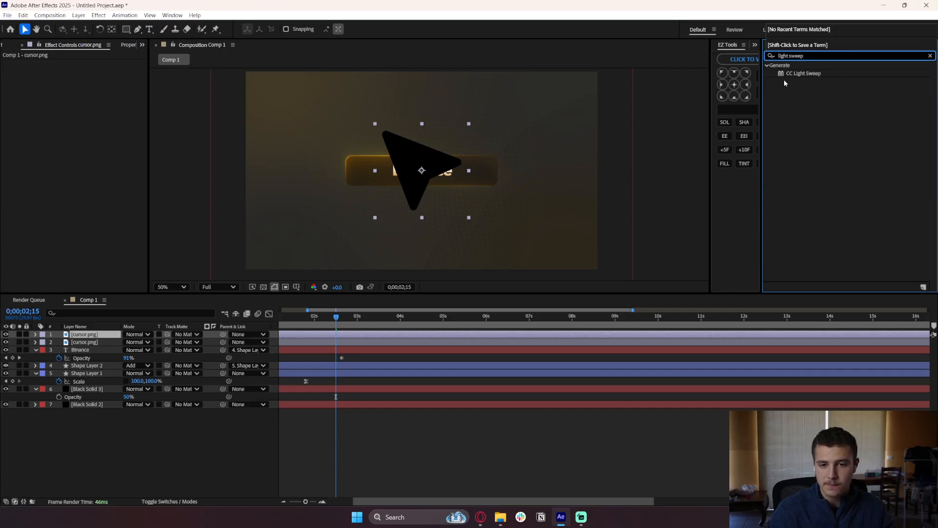
drag(803, 74, 421, 166)
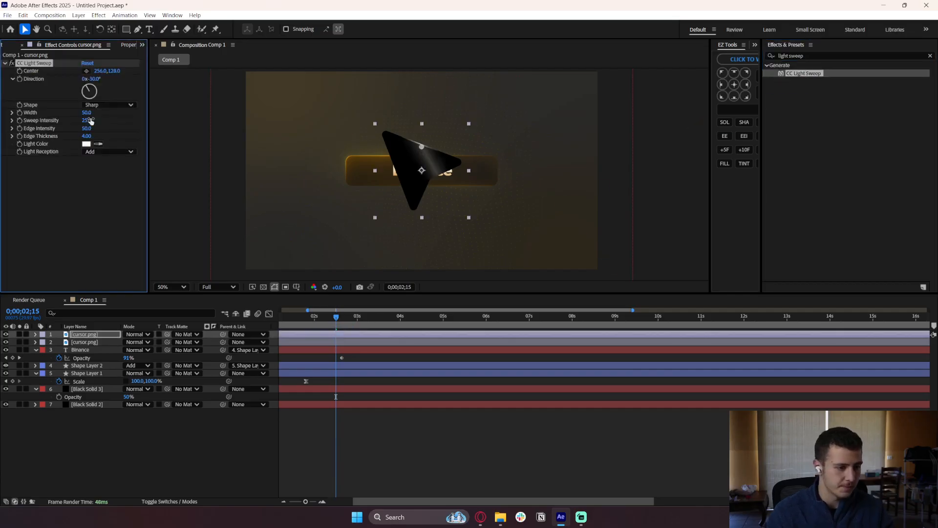
click(87, 71)
click(422, 171)
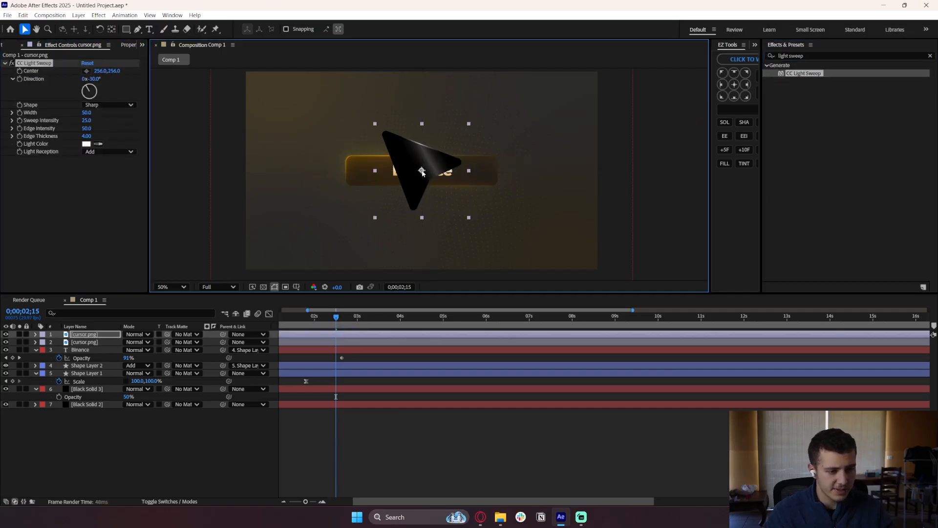
Set the CC Light Sweep direction to -15°, its width to 138 and its sweep intensity to 9.
mouse_move(88, 89)
mouse_down()
mouse_move(111, 114)
mouse_move(127, 112)
mouse_move(78, 120)
mouse_up()
click(256, 425)
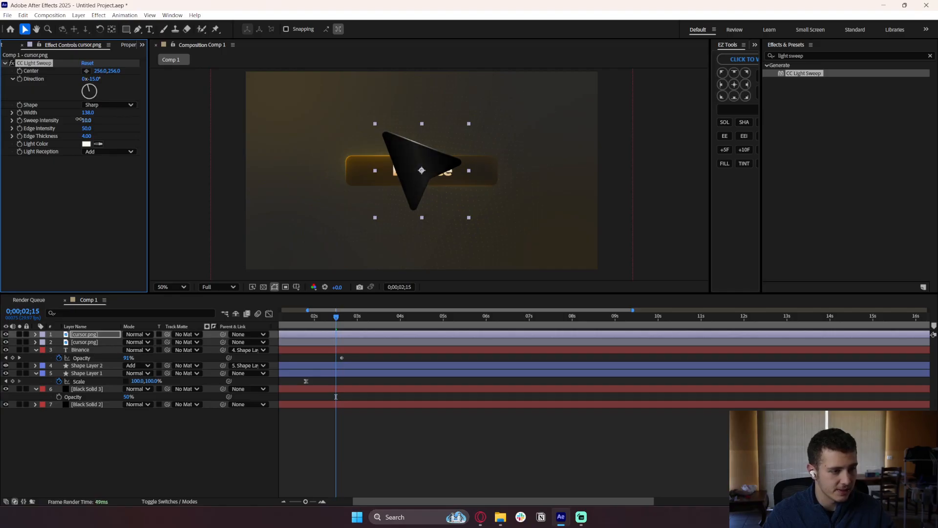
click(125, 430)
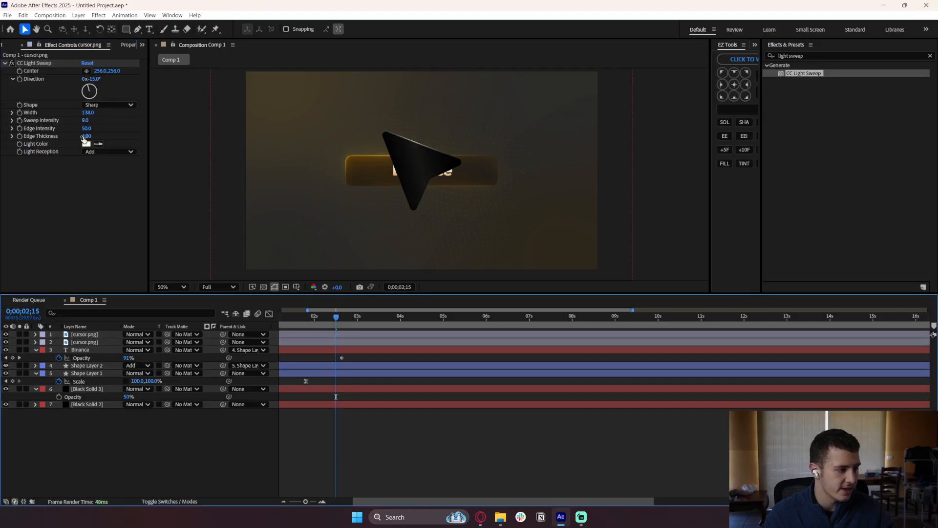
Set the CC Light Sweep light color to orange FFAA00 and the upper cursor.png layer's blending mode to Add.
click(86, 143)
text(FFAA00)
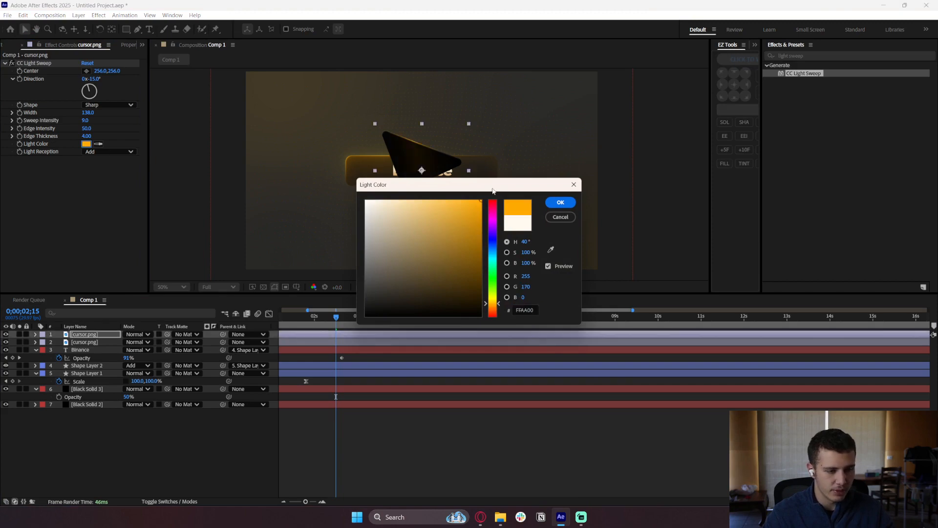
click(560, 203)
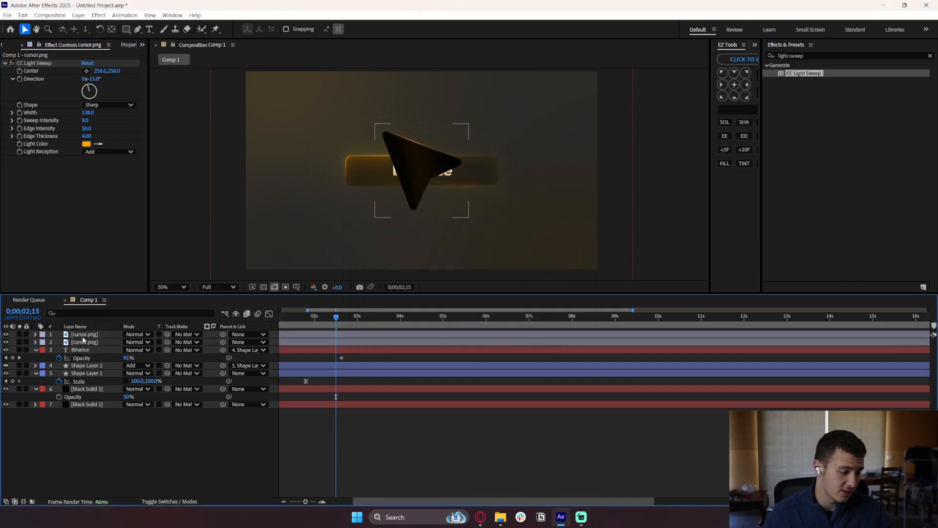
click(137, 335)
click(166, 214)
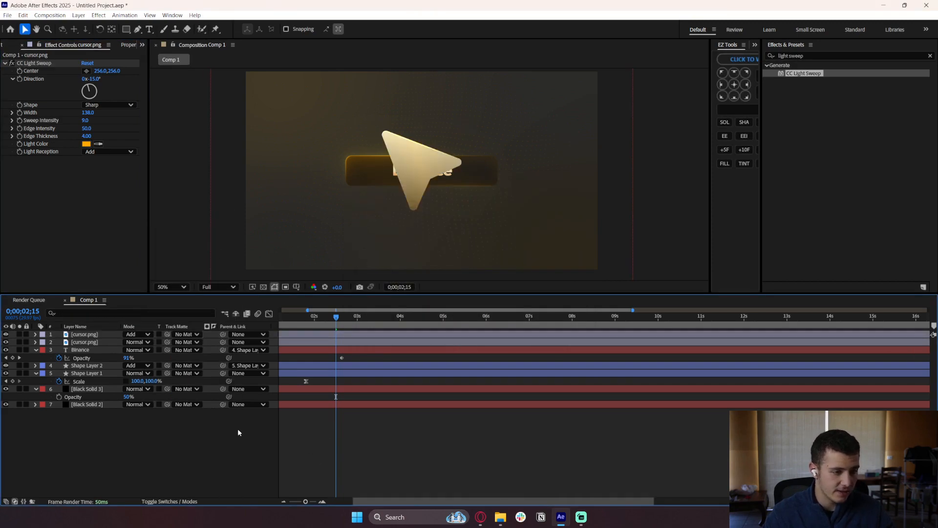
Try a CC Light Sweep direction of -146° on the upper cursor.png layer.
click(86, 144)
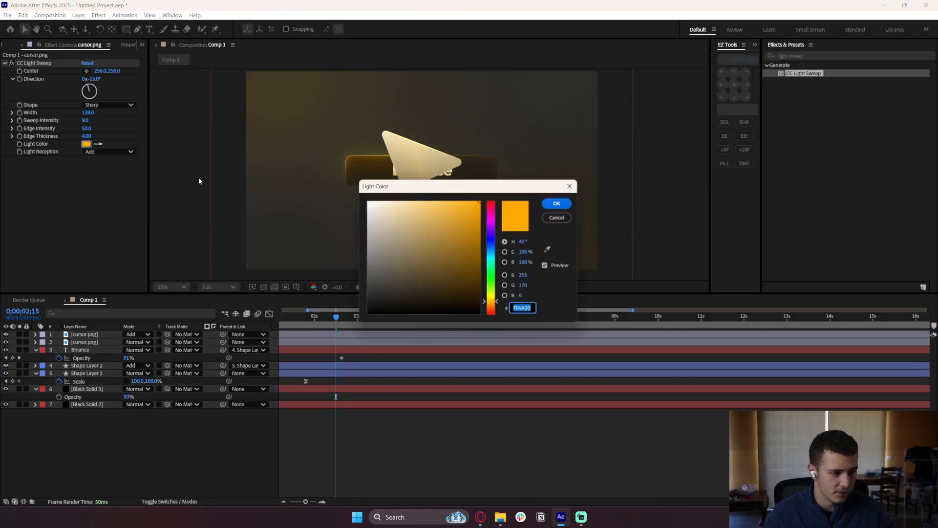
drag(410, 190, 224, 265)
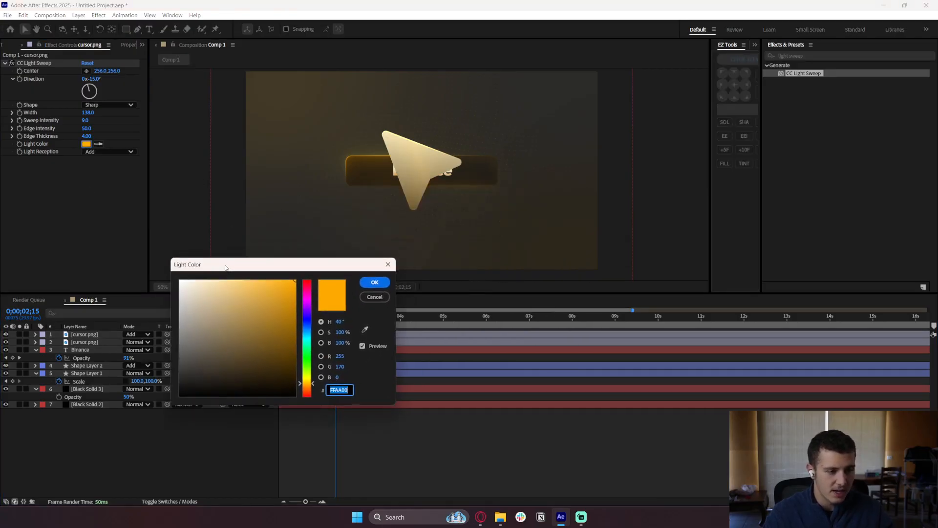
click(377, 280)
drag(89, 90, 116, 194)
click(172, 432)
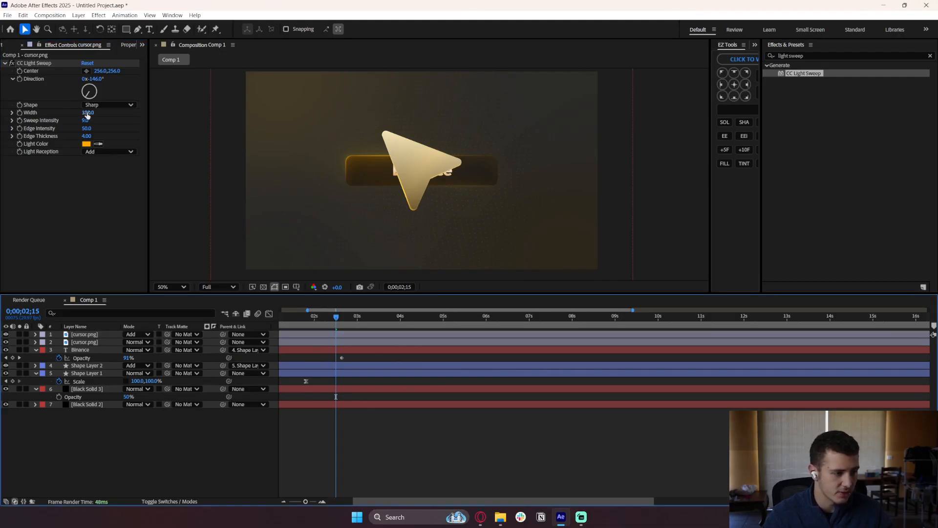
Swap the Gradient Ramp colors on the lower cursor.png layer and set the upper copy's CC Light Sweep direction to -32°.
click(84, 341)
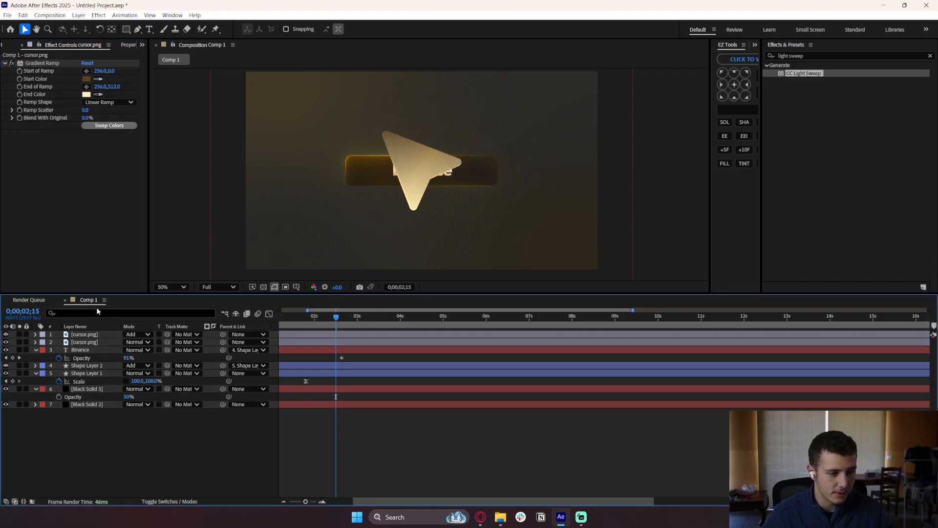
click(93, 335)
drag(91, 94, 87, 87)
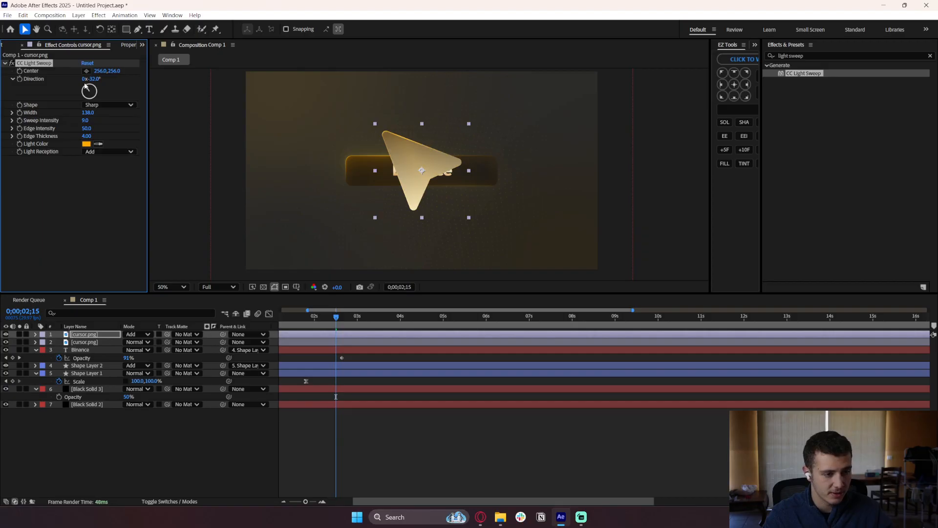
click(164, 444)
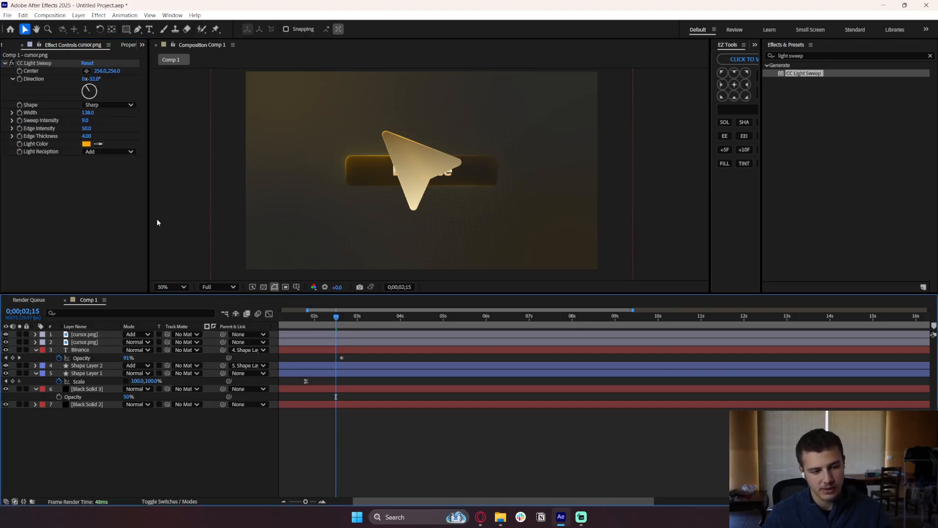
Try the Deep Glow effect on the upper cursor.png layer, and remove it again.
click(420, 177)
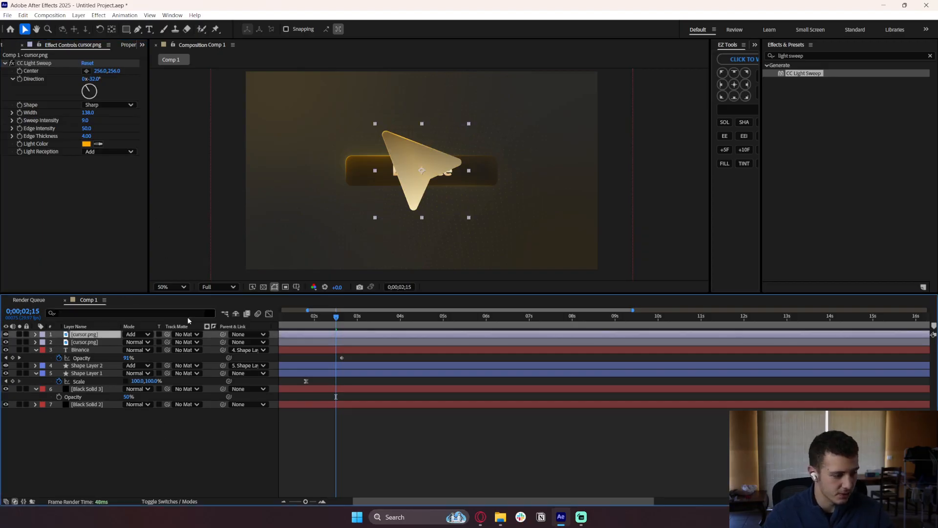
click(827, 55)
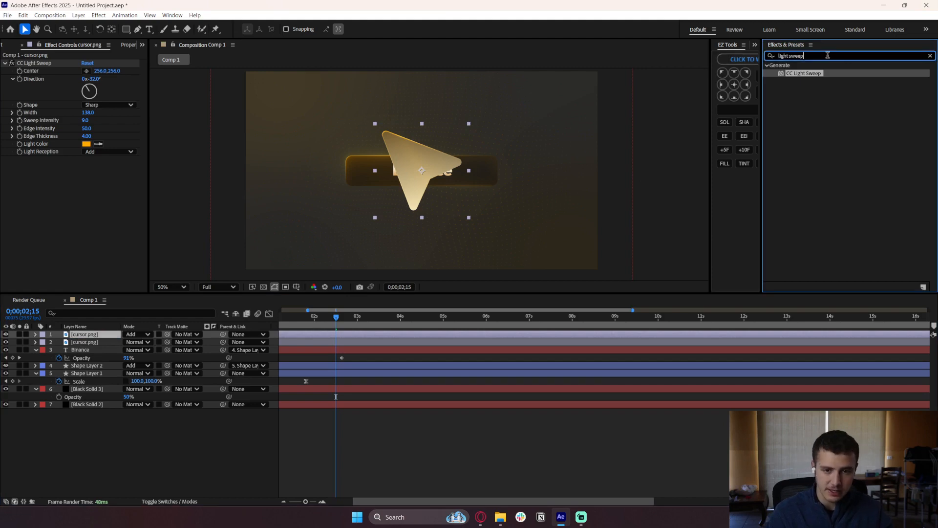
text(deep)
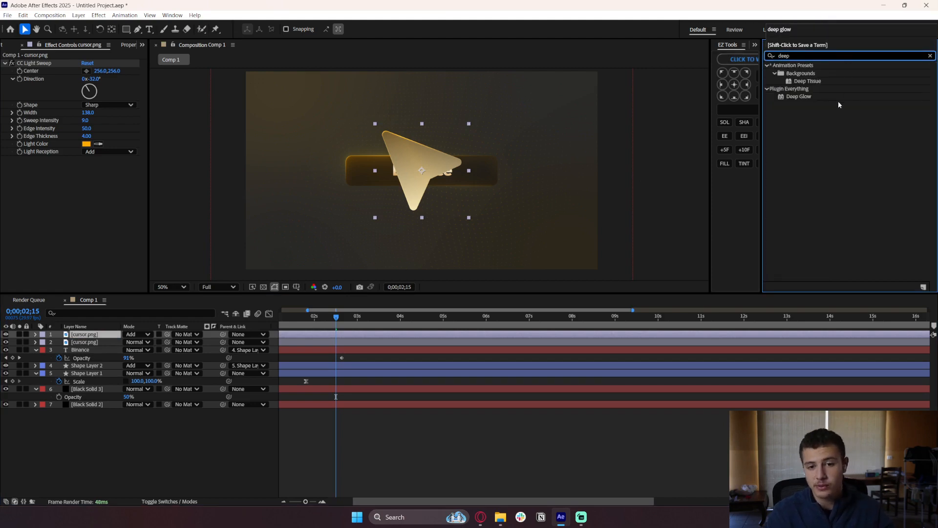
drag(811, 97, 412, 330)
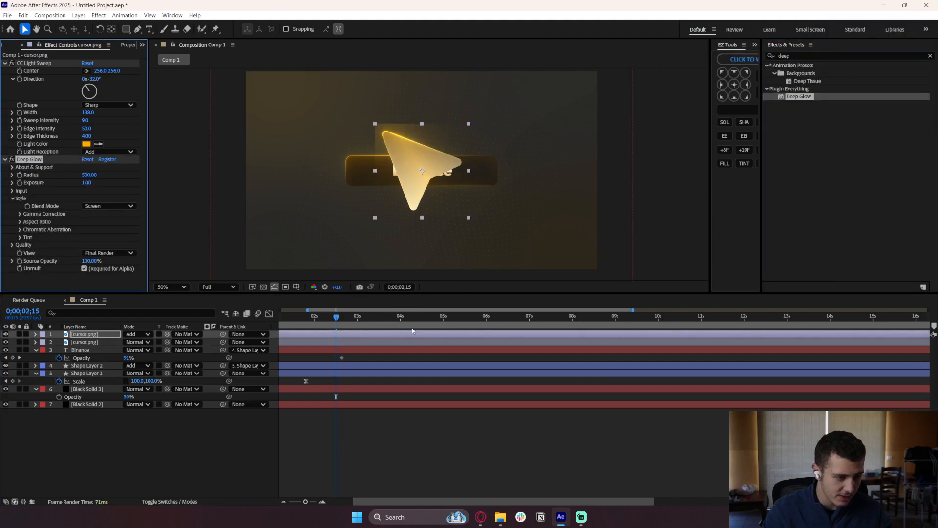
click(179, 447)
key(Delete)
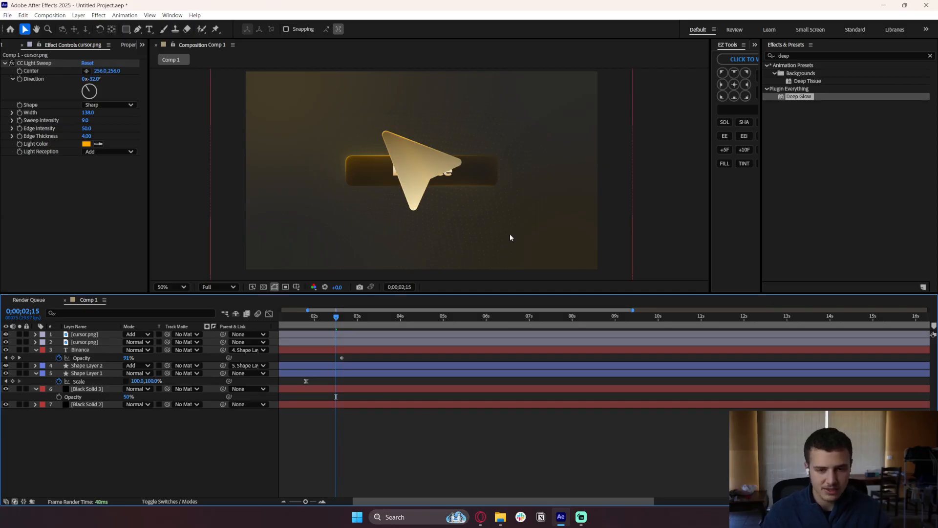
Add an adjustment layer above all layers and apply Deep Glow to it with an exposure of 0.5.
right_click(141, 451)
mouse_move(169, 341)
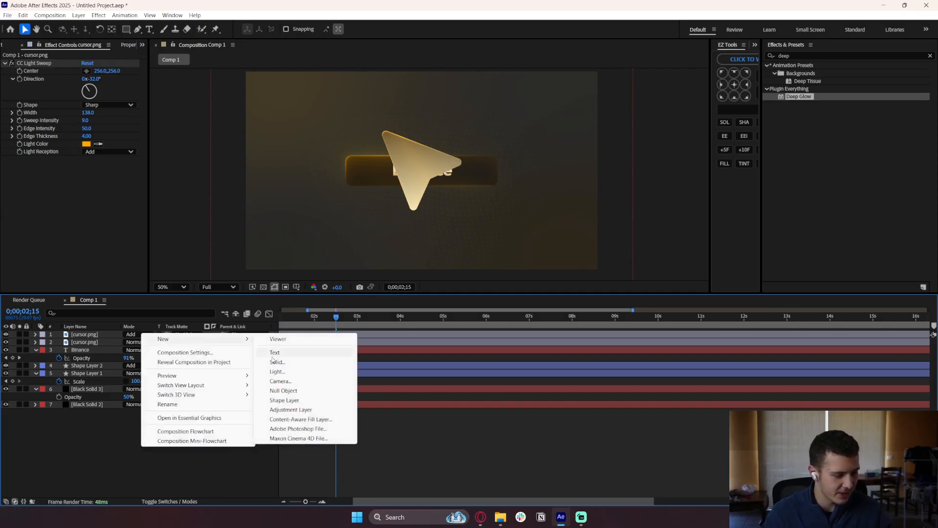
click(297, 410)
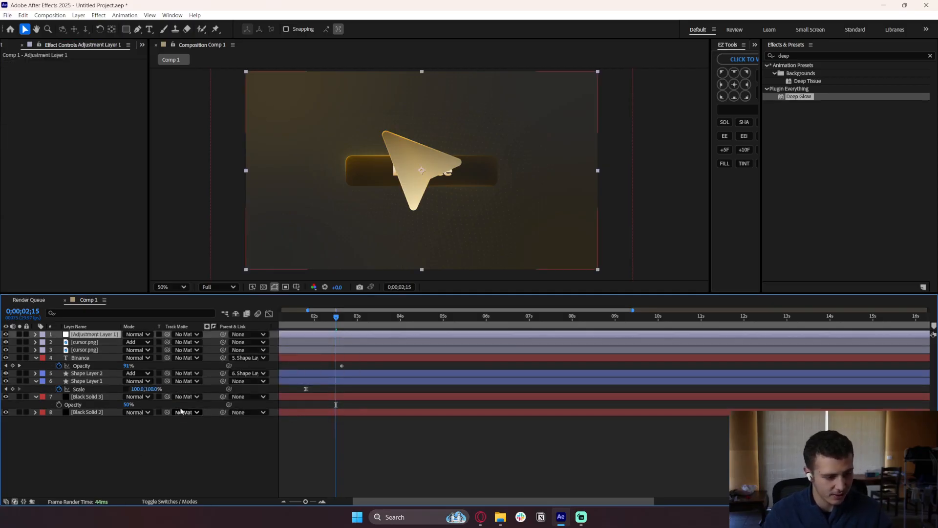
drag(785, 97, 374, 334)
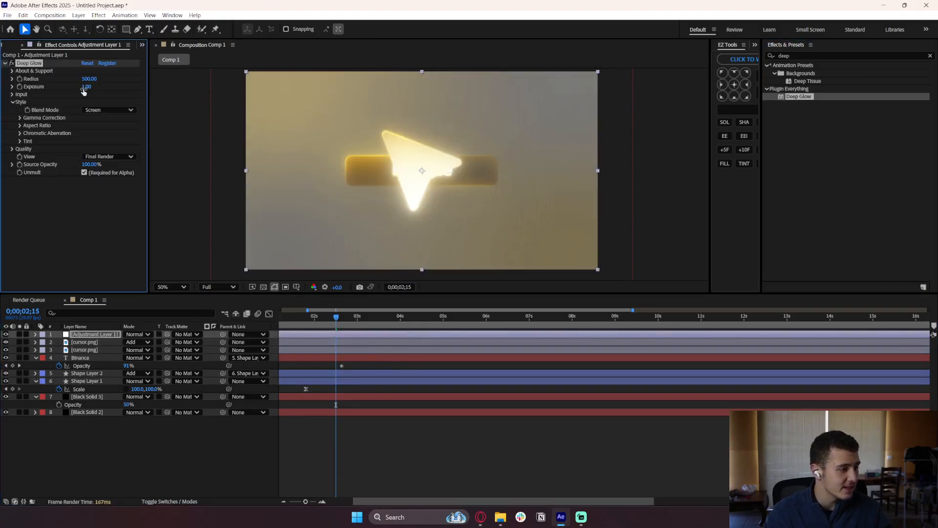
click(84, 88)
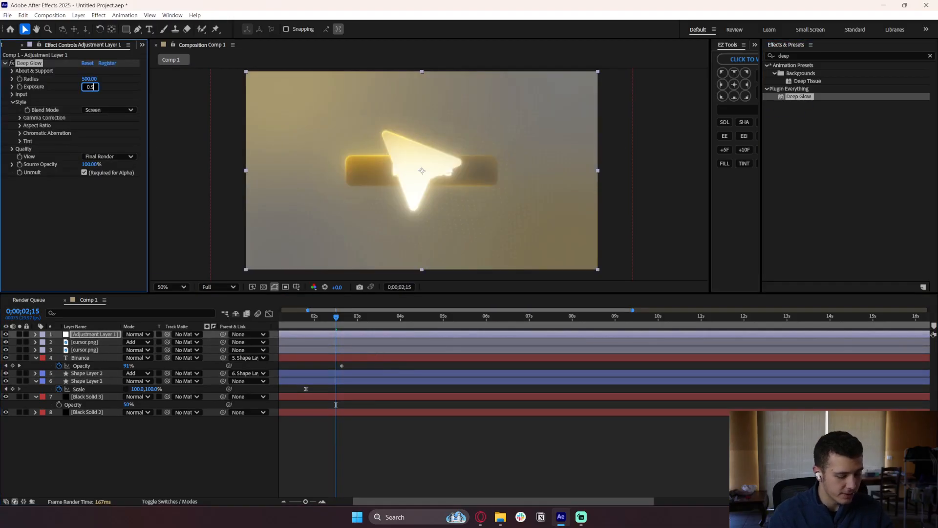
key(Return)
Pre-compose the adjustment layer with the upper cursor.png layer and set the pre-comp's blending mode to Add.
shift+click(76, 344)
right_click(76, 344)
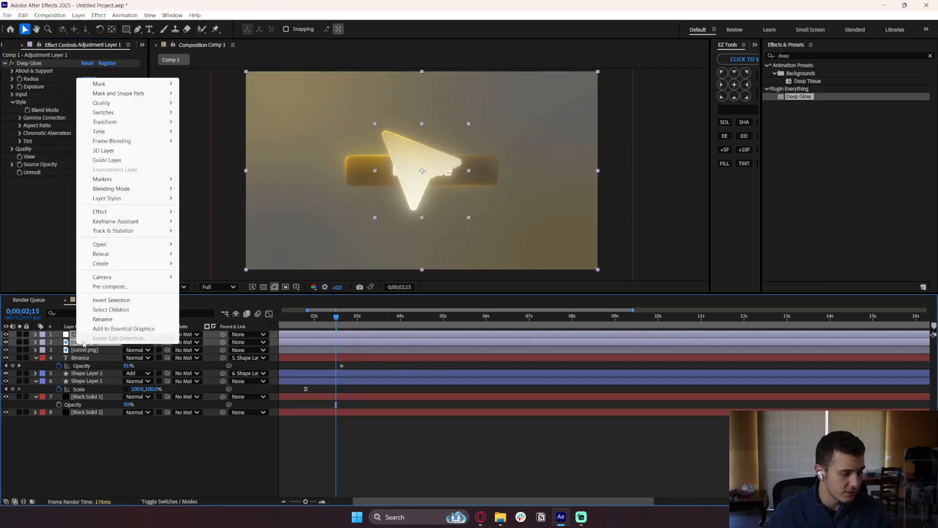
click(110, 286)
click(511, 325)
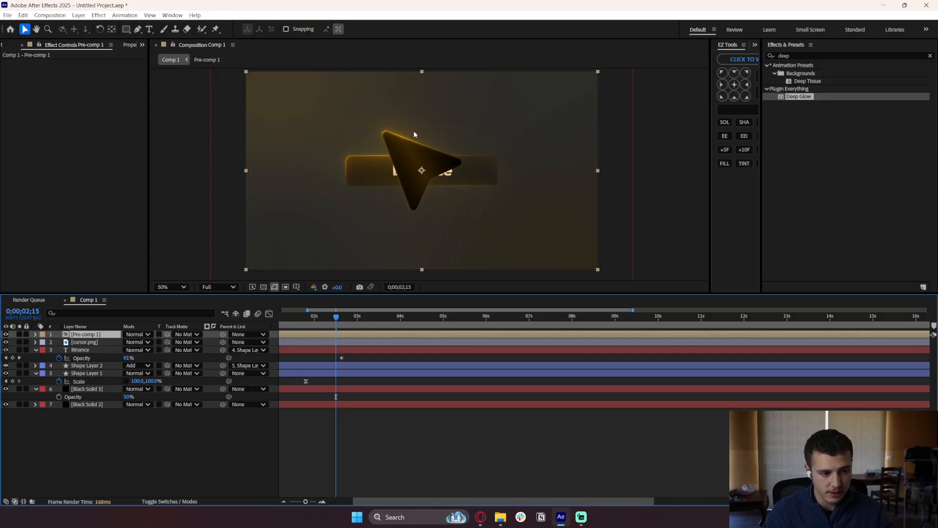
click(136, 335)
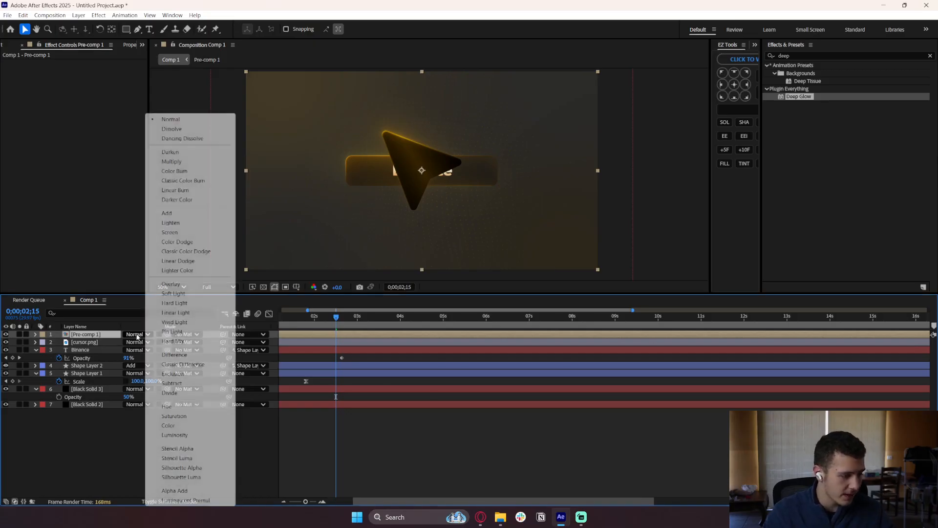
click(186, 207)
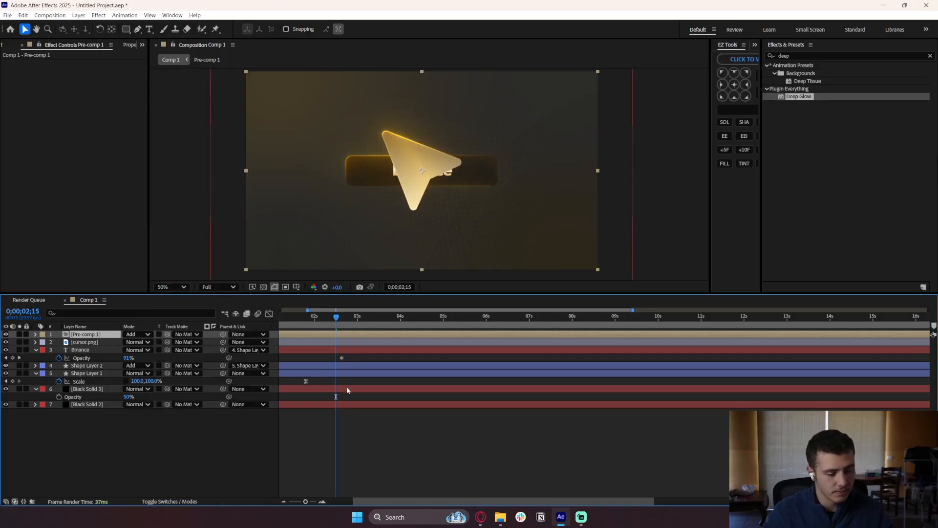
Try an opacity of 50% on the glowing cursor pre-comp, and set it to 75%.
key(t)
click(130, 342)
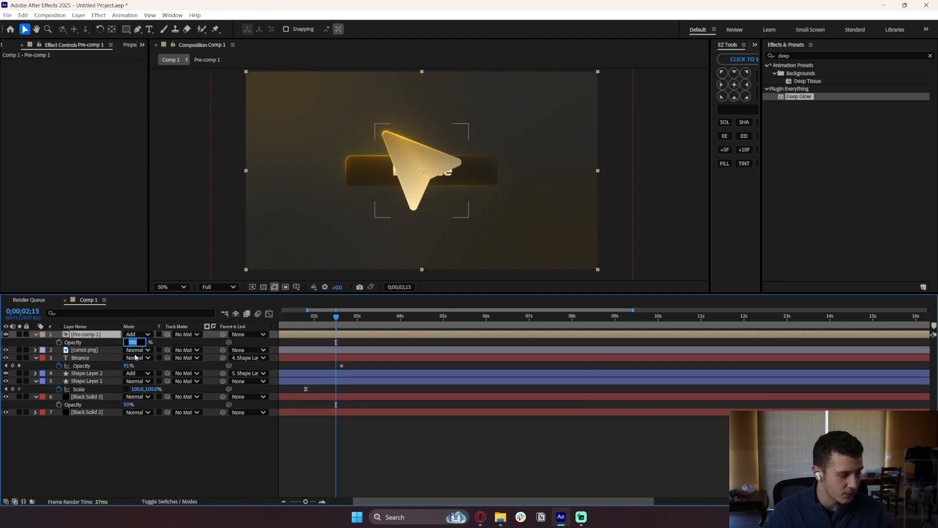
text(50)
key(Return)
click(178, 449)
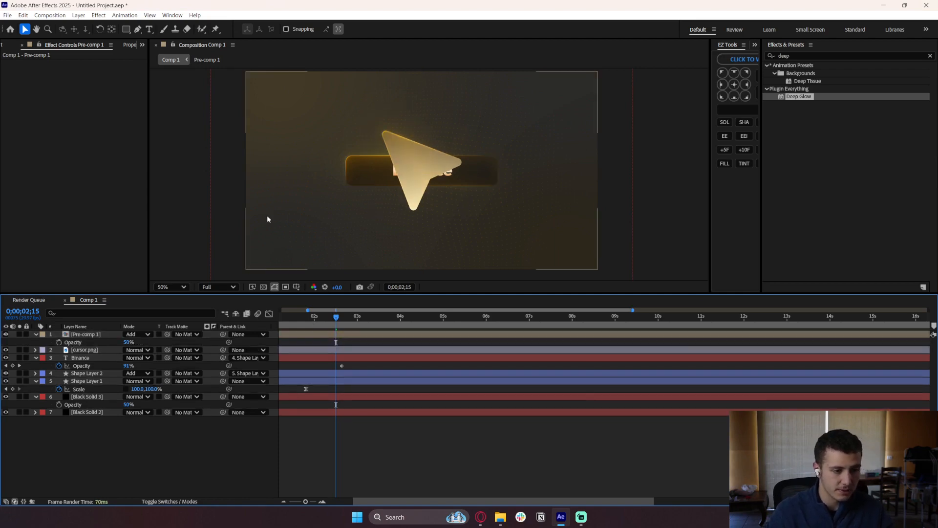
click(130, 342)
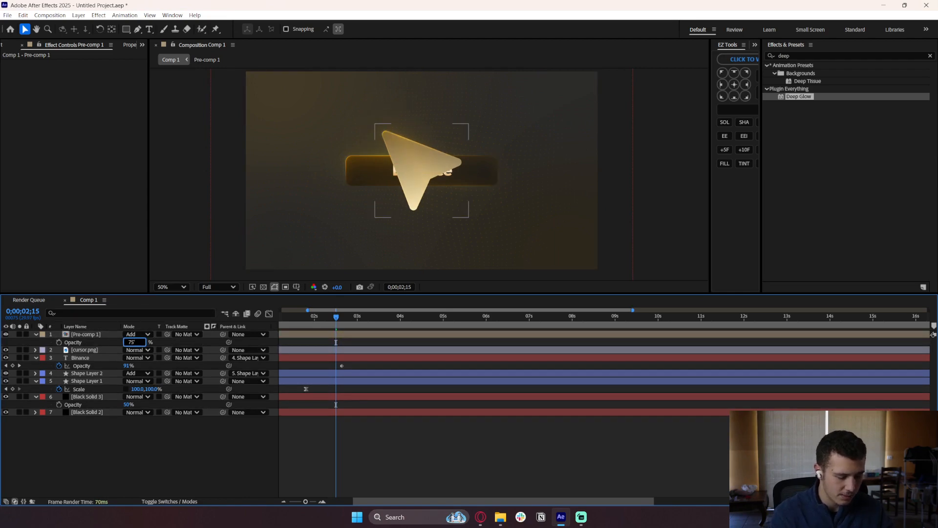
text(75)
key(Return)
click(176, 391)
Pre-compose the glowing cursor pre-comp together with the remaining cursor.png layer, moving all attributes into the new composition.
click(98, 335)
shift+click(91, 351)
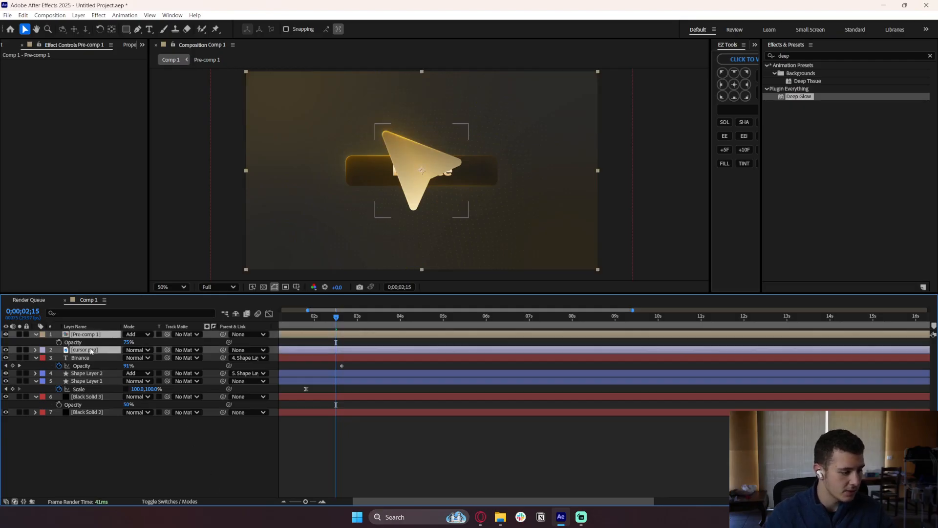
right_click(91, 351)
click(114, 294)
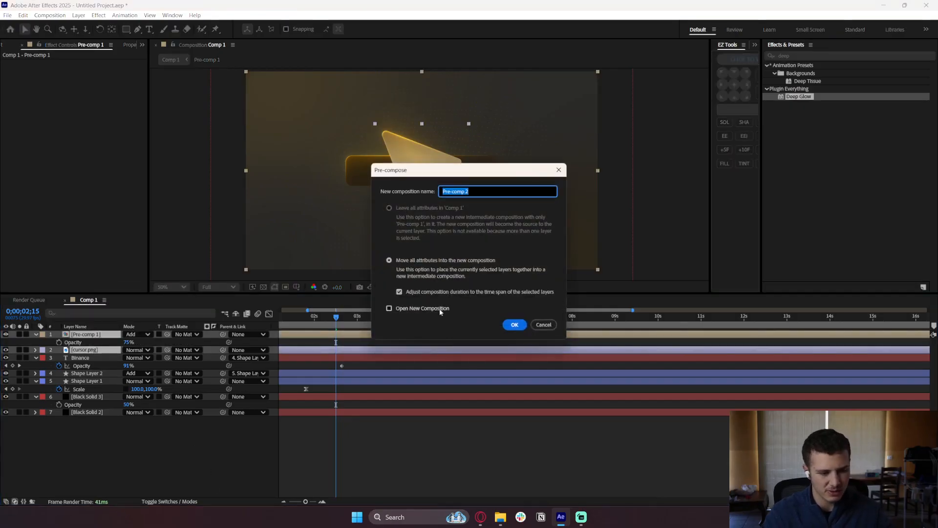
click(515, 325)
Try a scale of 25% on the combined cursor pre-comp.
key(s)
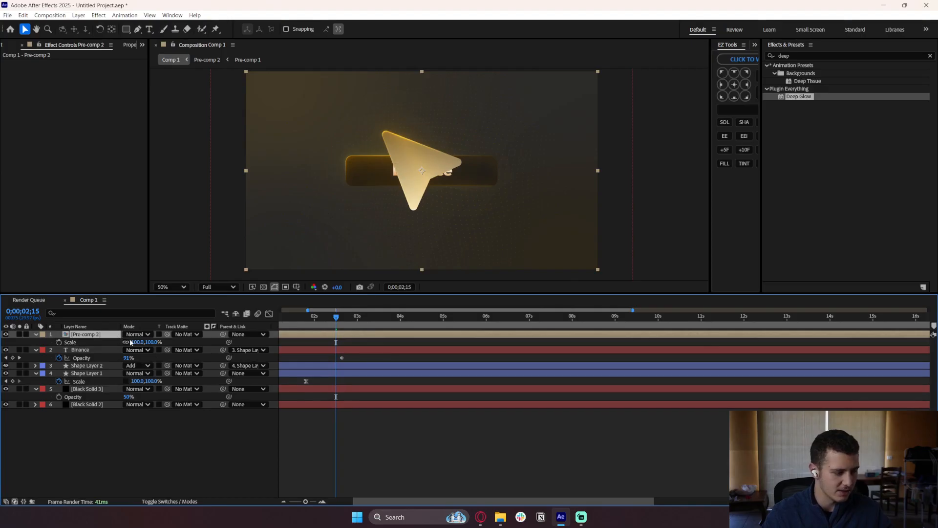
drag(137, 342, 120, 342)
key(ctrl+z)
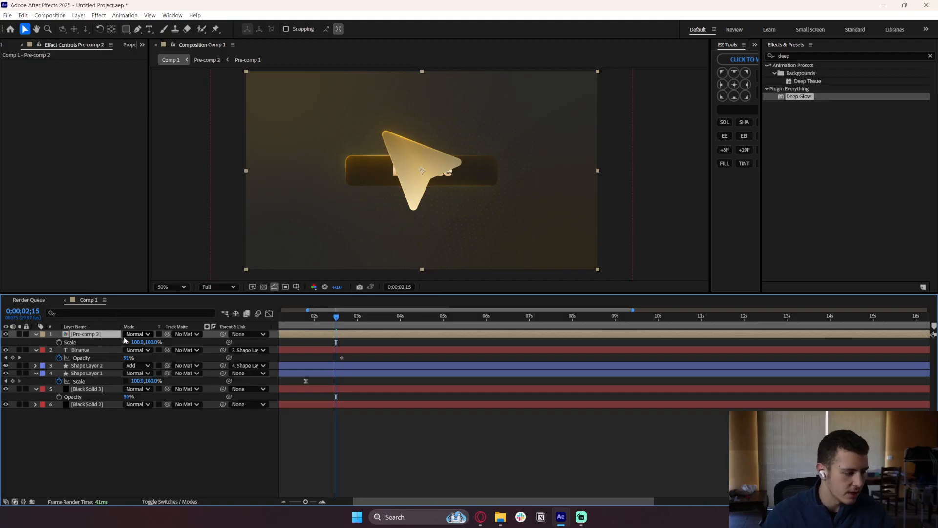
click(138, 342)
text(2)
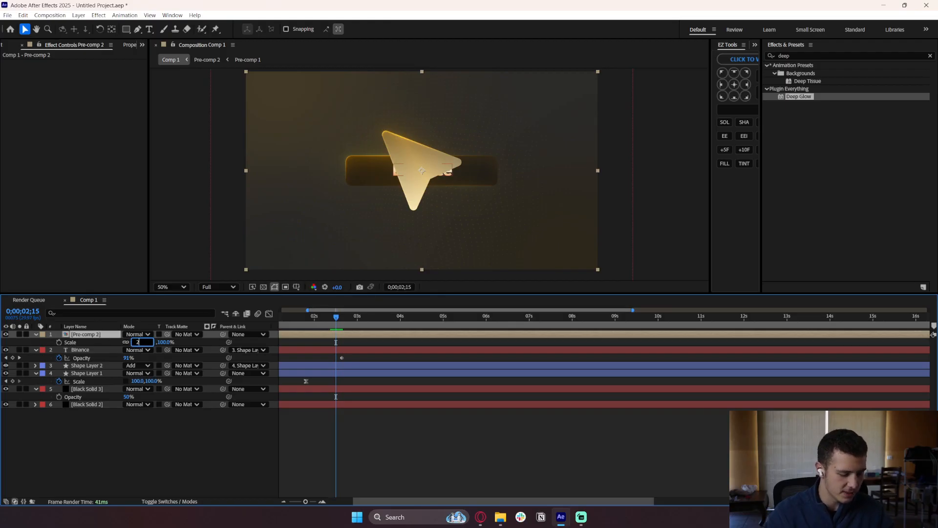
text(5)
key(Return)
click(190, 427)
scroll(417, 179, up, 2)
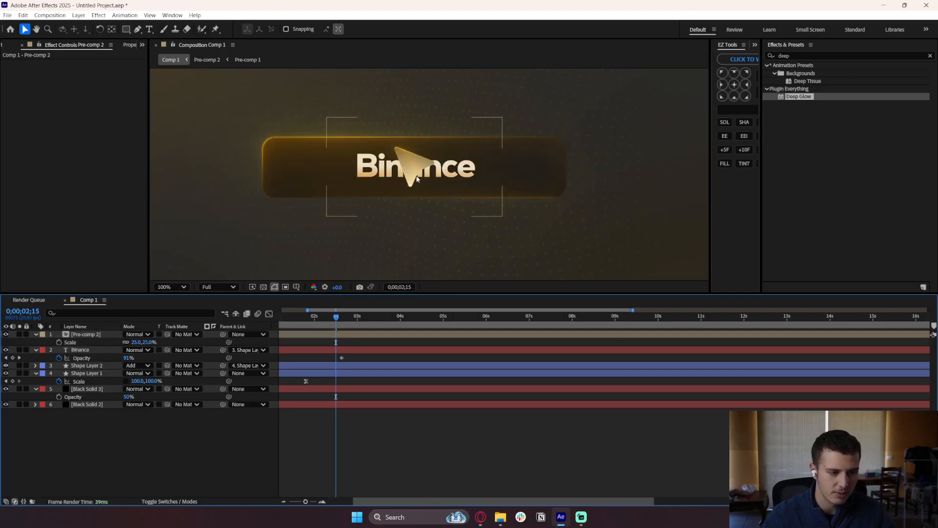
scroll(397, 185, down, 2)
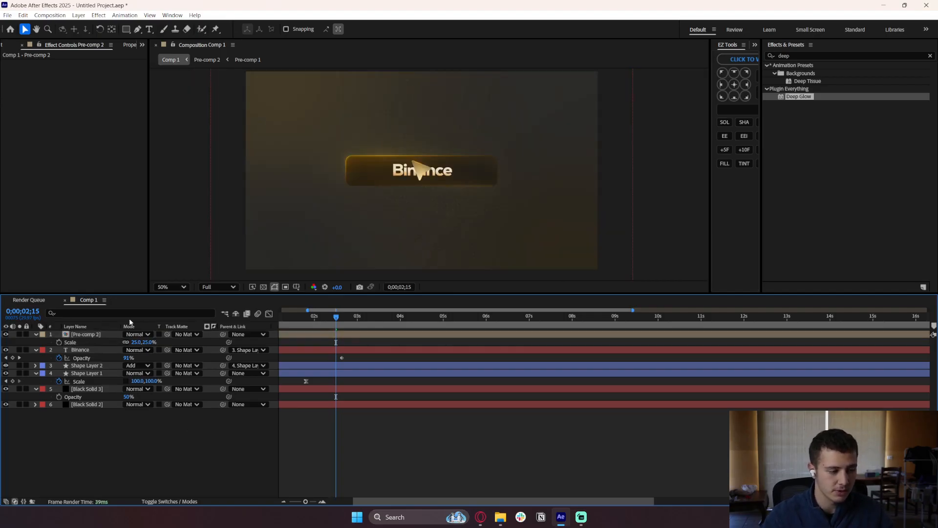
Set the scale of the combined cursor pre-comp to 15%.
click(134, 342)
text(15)
key(Return)
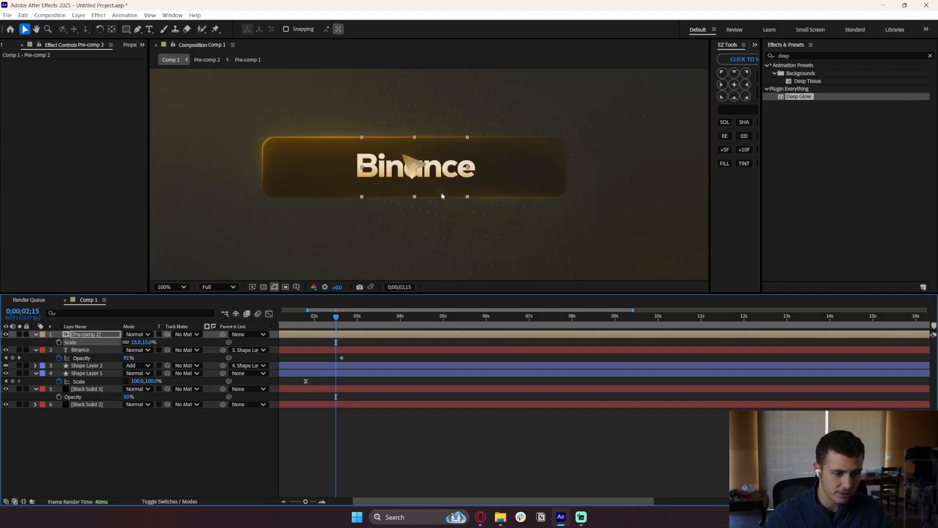
click(320, 226)
scroll(368, 242, down, 2)
click(344, 272)
scroll(387, 208, up, 2)
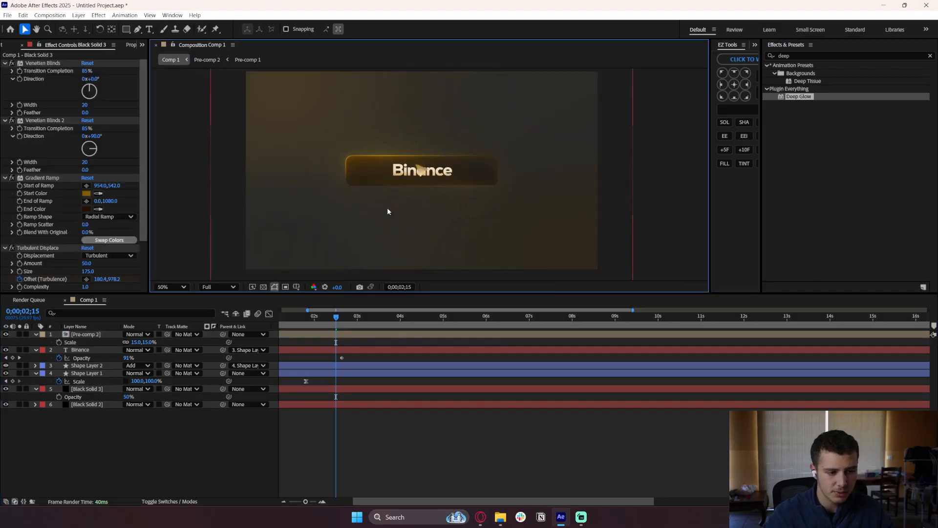
Show the cursor pre-comp's Position property and trim the layer's start to about 0;00;02;18.
click(94, 335)
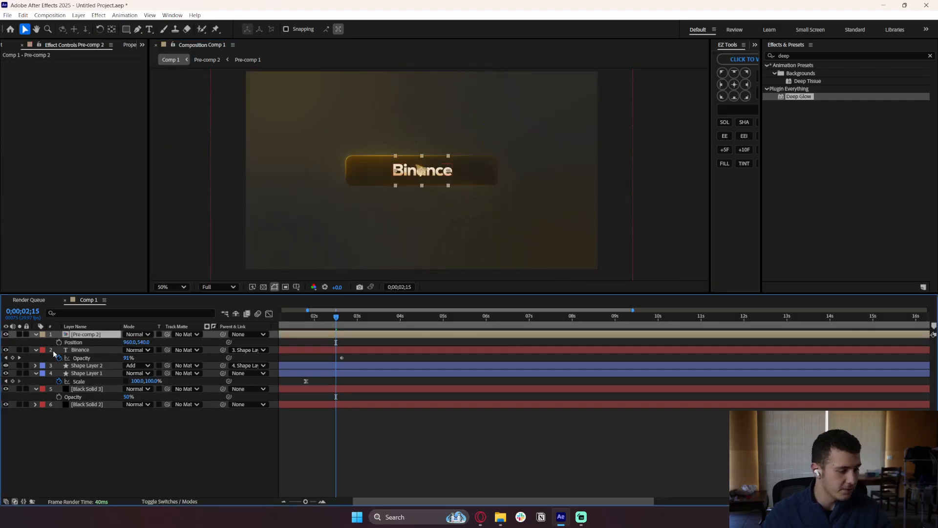
drag(335, 321, 344, 320)
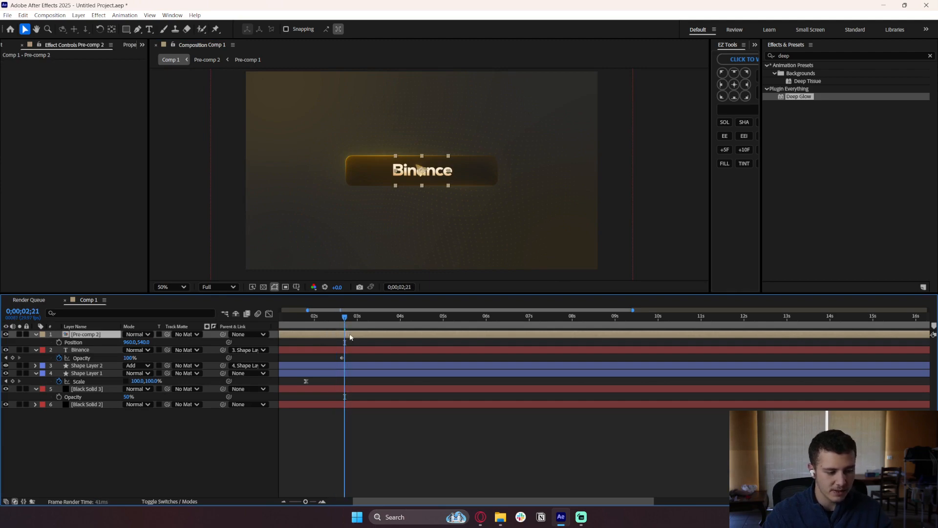
key(alt+bracketleft)
Keyframe the cursor pre-comp's position at 0;00;03;17, and place it below the frame at 1340, 1140 at 0;00;02;18.
drag(311, 317, 382, 319)
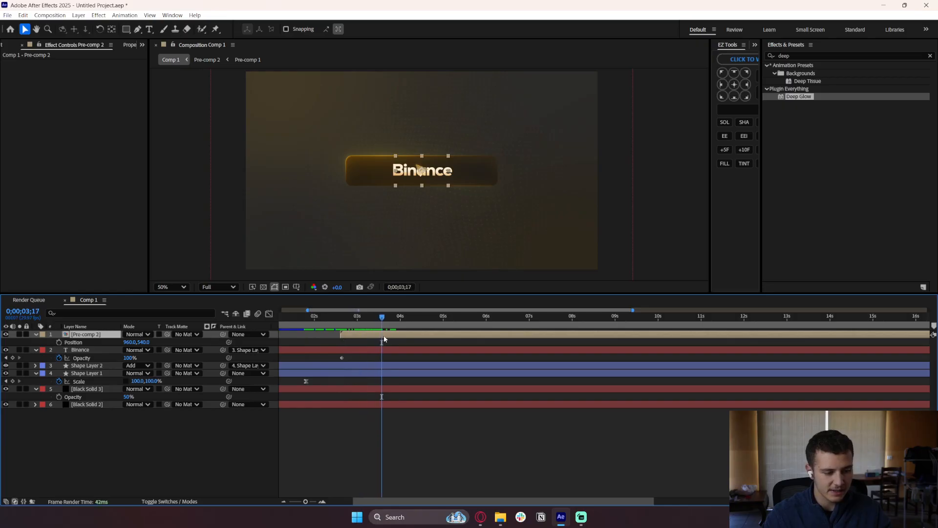
click(59, 342)
drag(356, 323, 342, 319)
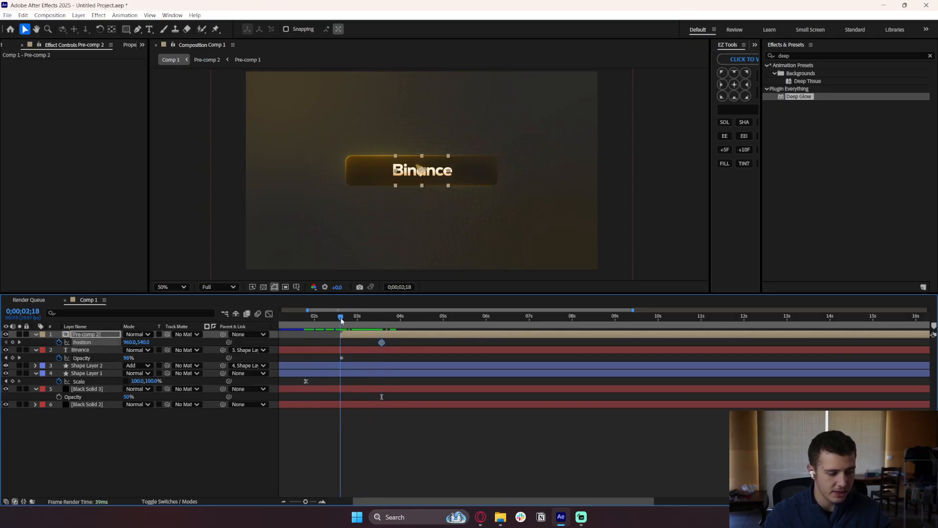
scroll(395, 221, down, 1)
drag(435, 180, 462, 183)
scroll(429, 206, up, 1)
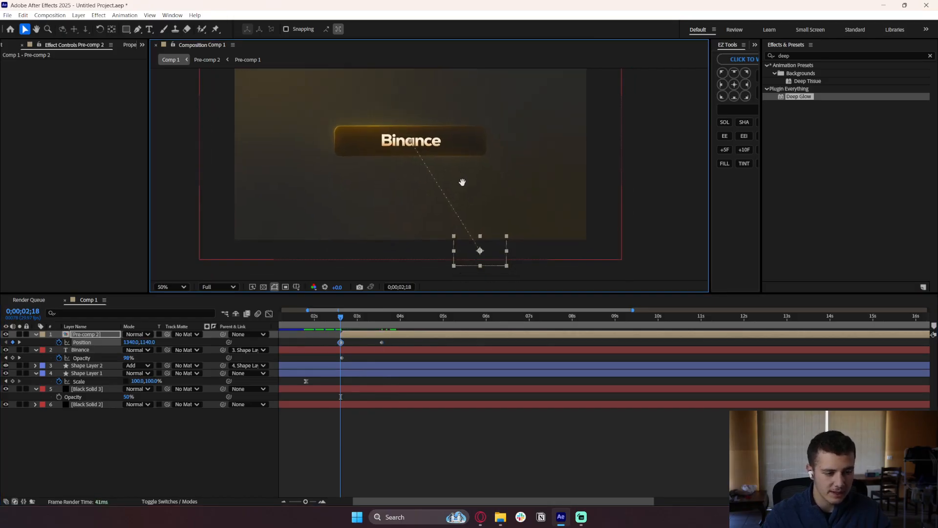
Add a curved middle point to the cursor's motion path with the Pen tool and preview the movement.
click(136, 29)
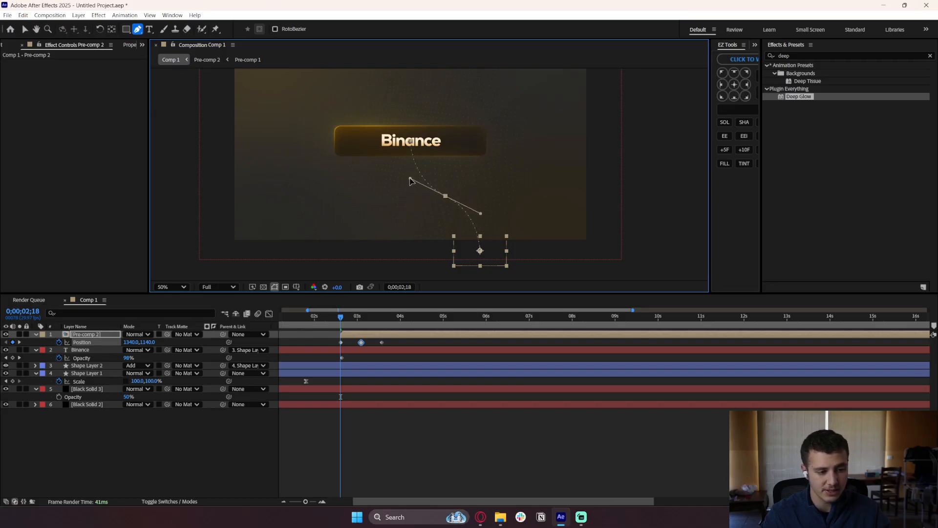
click(327, 338)
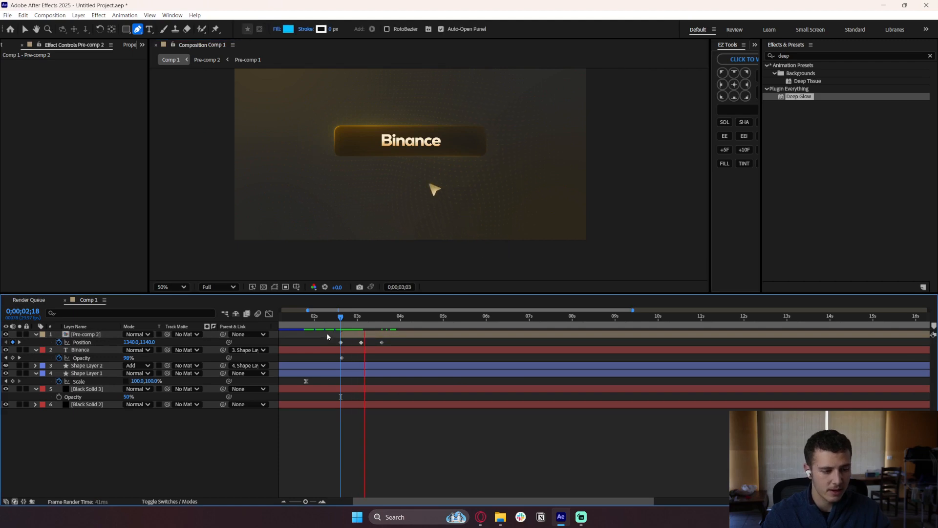
key(space)
Set the cursor pre-comp's final Position keyframe at 0;00;03;17 to 997, 581.
drag(383, 318, 387, 322)
click(6, 343)
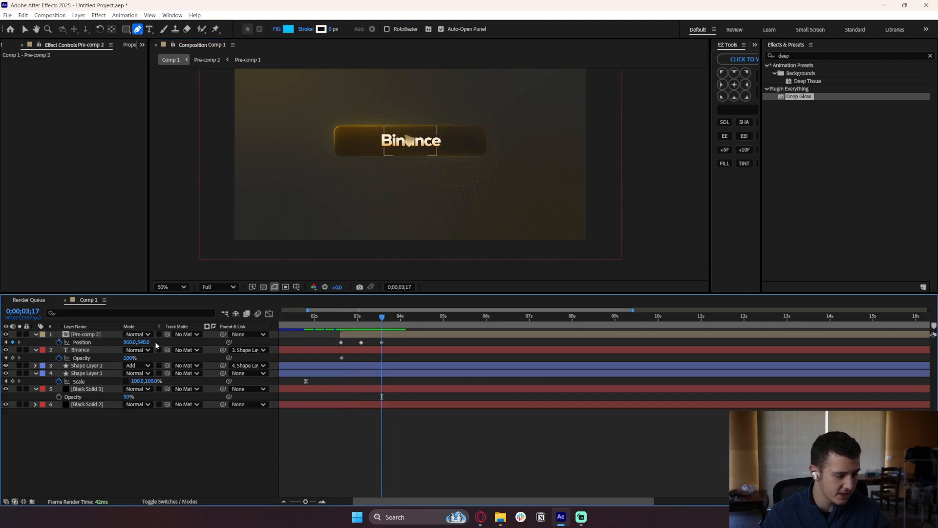
mouse_move(144, 342)
mouse_down()
mouse_move(164, 343)
mouse_move(146, 342)
mouse_up()
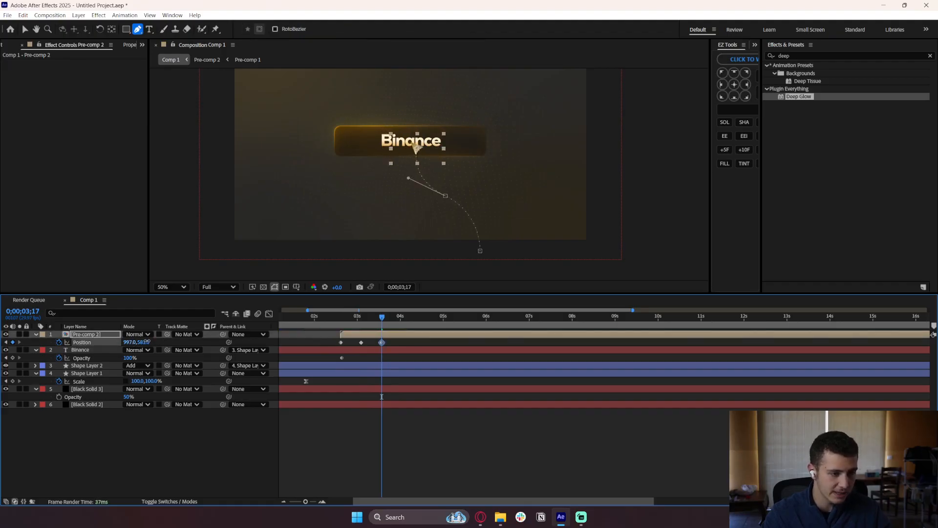
click(396, 345)
Select all the cursor pre-comp's Position keyframes and show their speed curve in the Graph Editor.
click(269, 314)
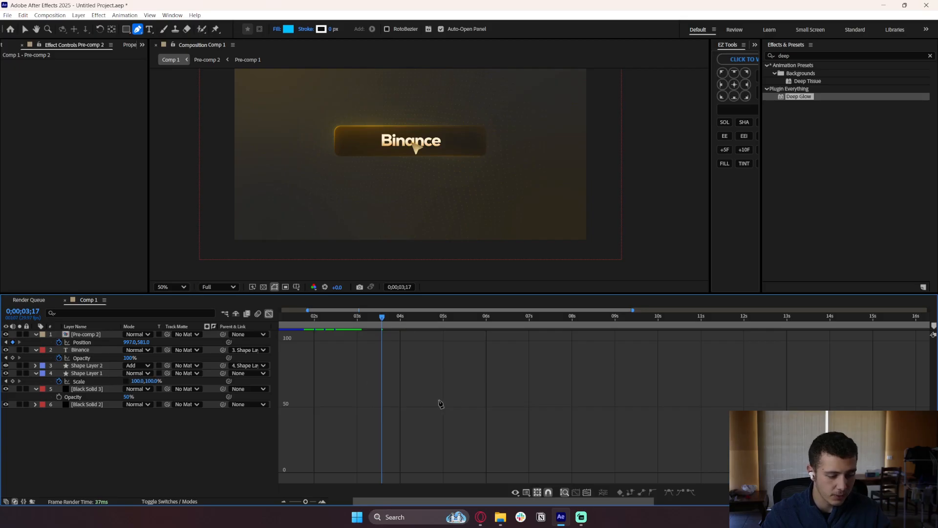
click(24, 29)
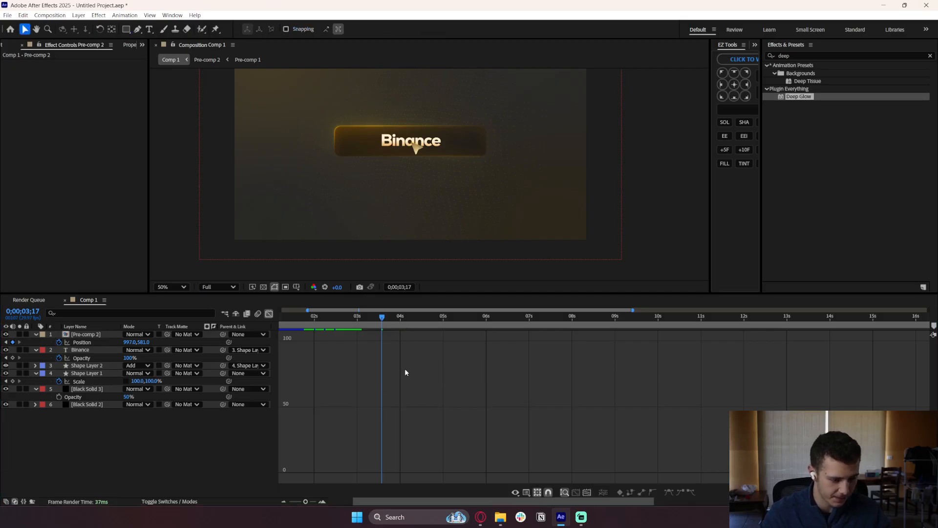
click(87, 335)
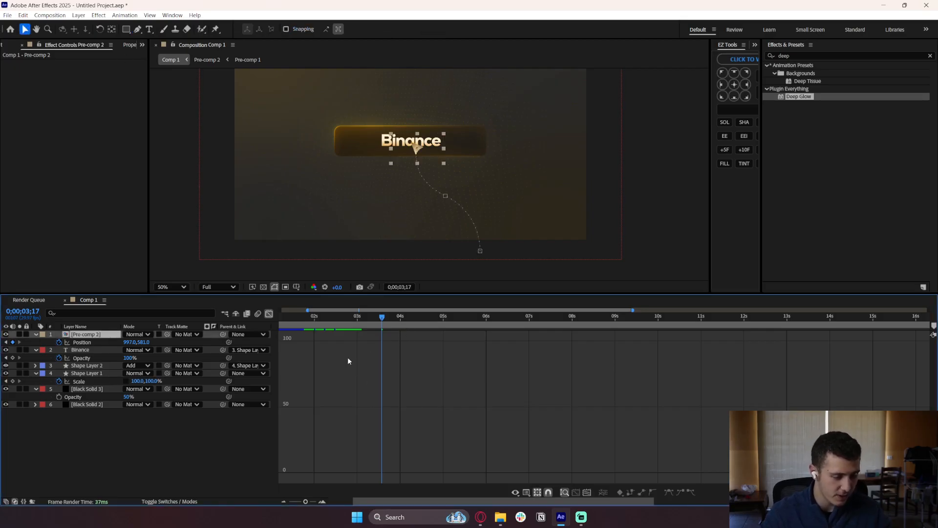
scroll(397, 371, down, 3)
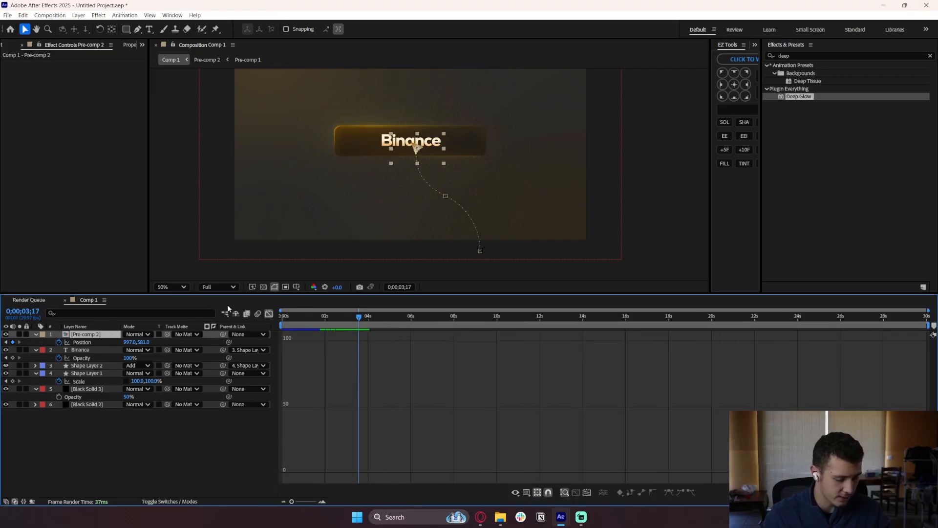
click(268, 315)
drag(328, 339, 315, 370)
click(269, 315)
Try Easy Ease on the selected Position keyframes, and undo it.
key(F9)
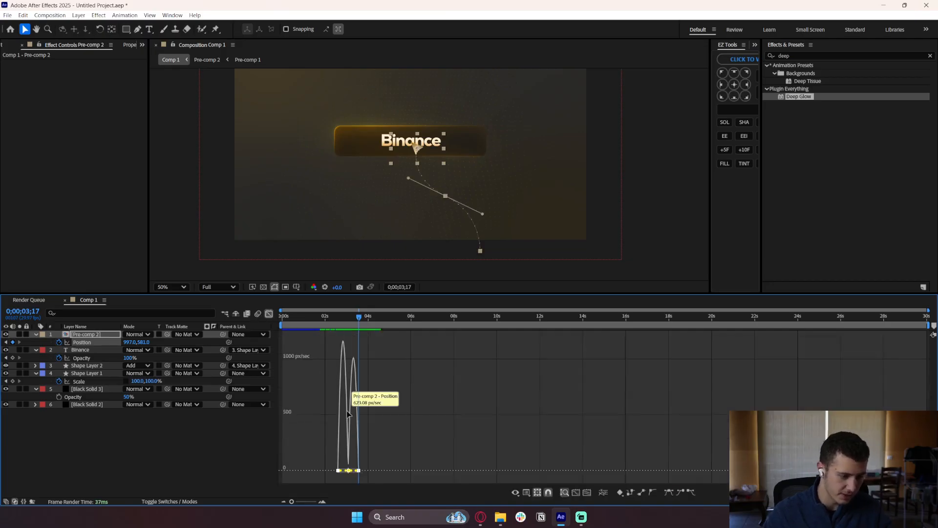
key(ctrl+z)
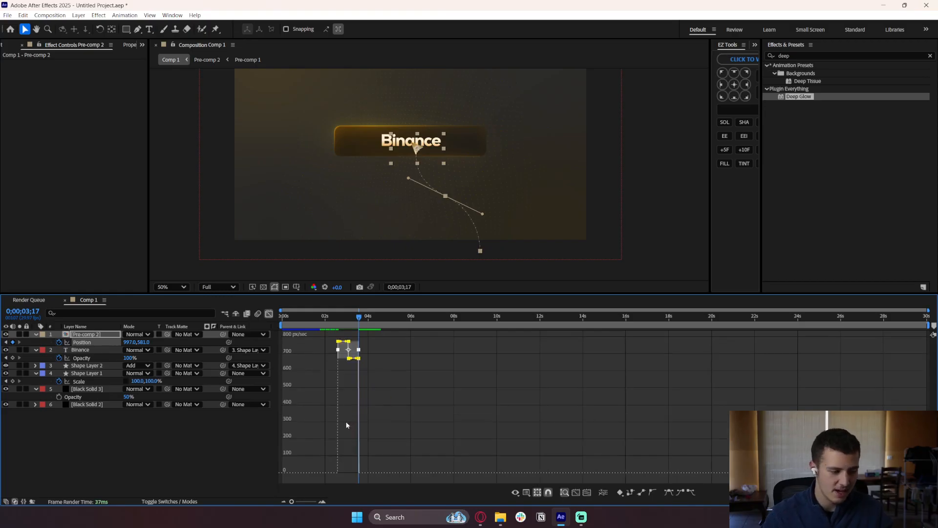
scroll(323, 358, up, 8)
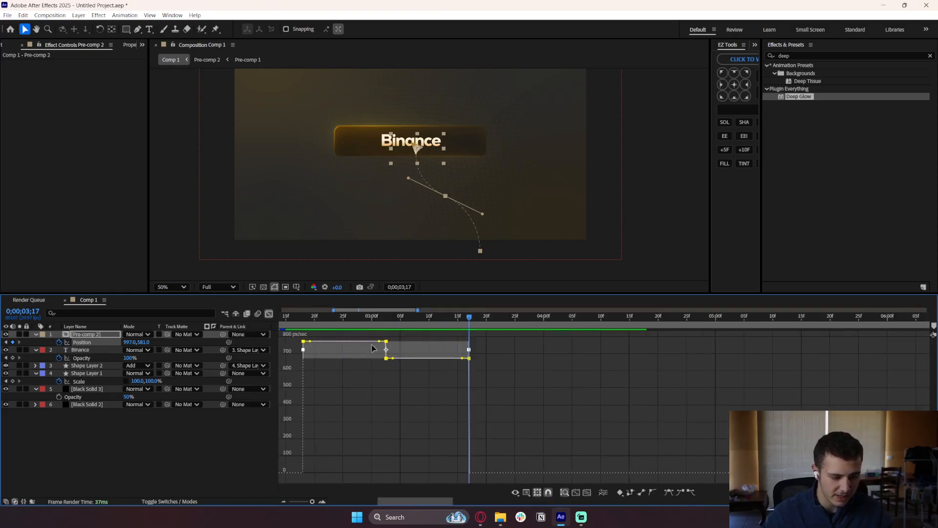
scroll(376, 349, down, 2)
drag(309, 341, 337, 376)
key(ctrl+z)
click(384, 397)
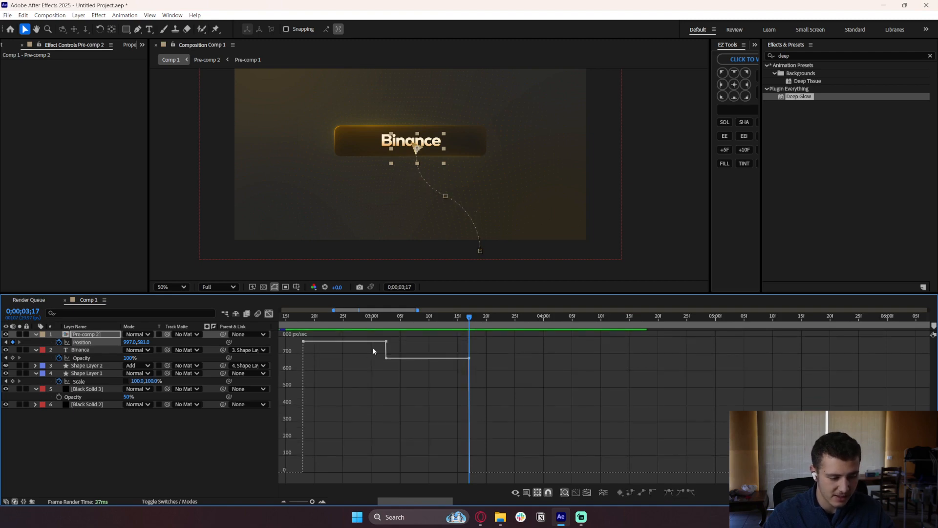
click(389, 353)
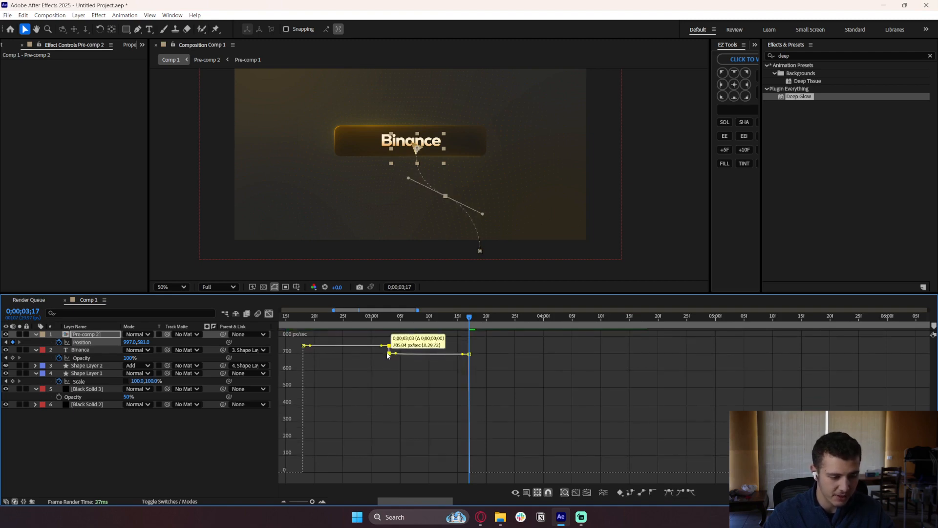
drag(387, 355, 387, 348)
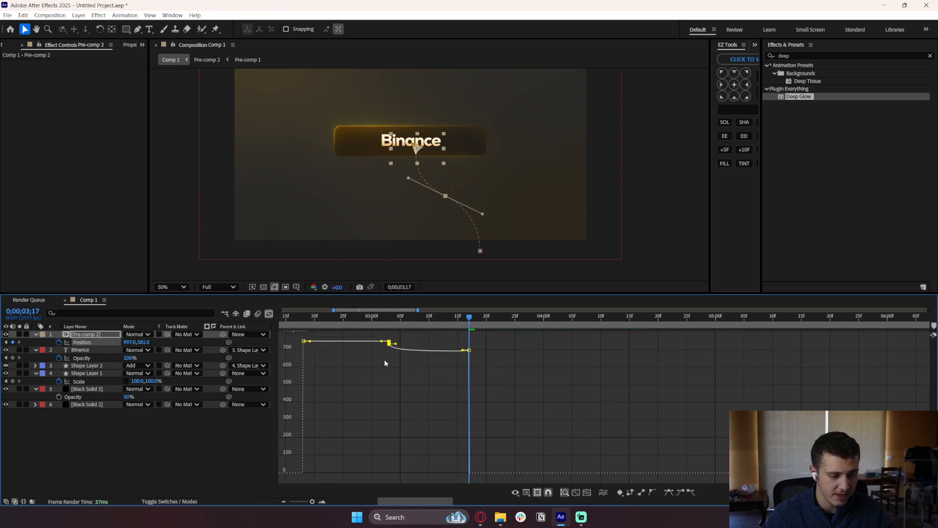
key(ctrl+z)
Lengthen the influence handles of the cursor's first and last Position keyframes in the speed graph, and preview the motion.
drag(304, 342, 342, 367)
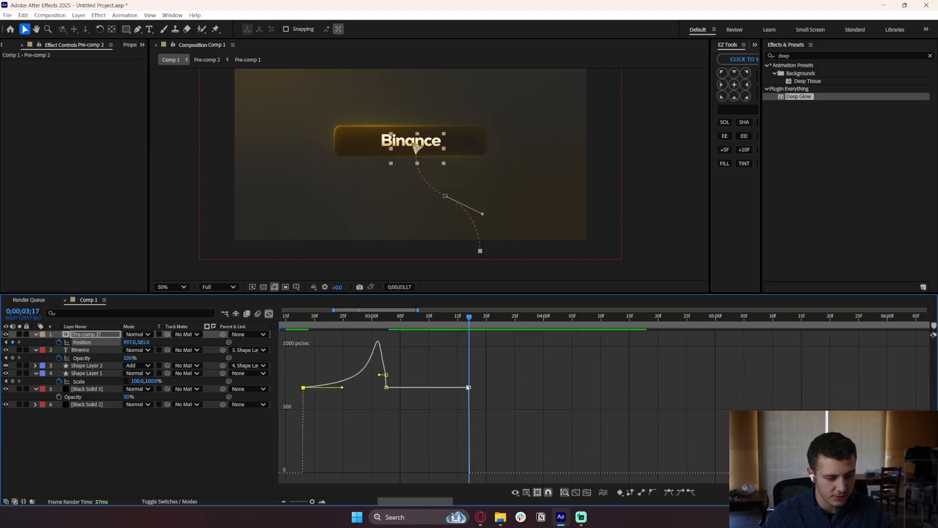
drag(468, 387, 385, 382)
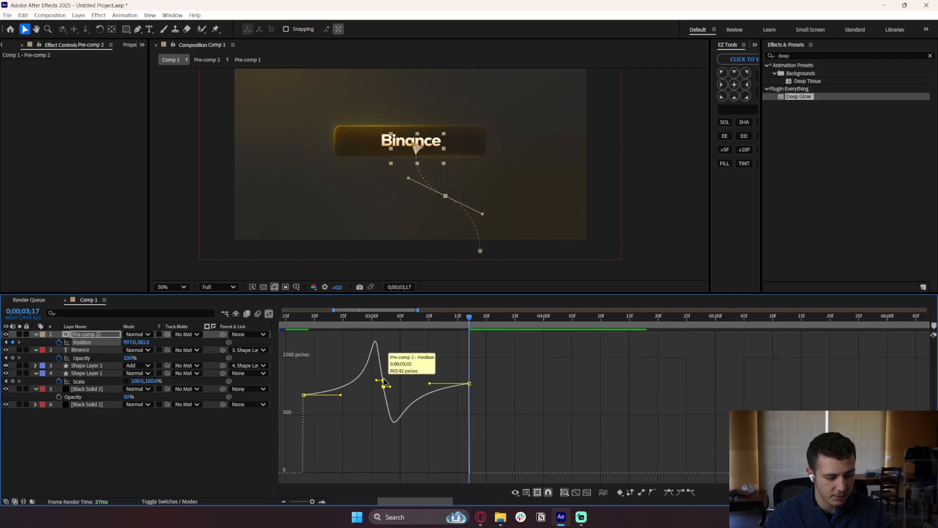
click(404, 377)
mouse_move(307, 318)
mouse_down()
mouse_move(295, 318)
mouse_move(303, 324)
mouse_up()
key(space)
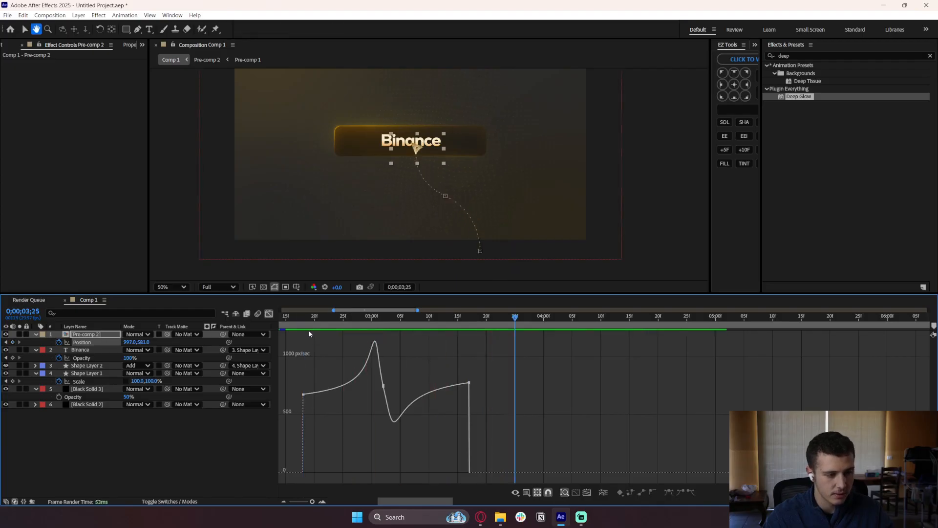
Shorten the influence handles of the middle Position keyframe at 0;00;03;02 to sharpen its speed change, and preview the motion.
drag(384, 326, 384, 326)
click(384, 386)
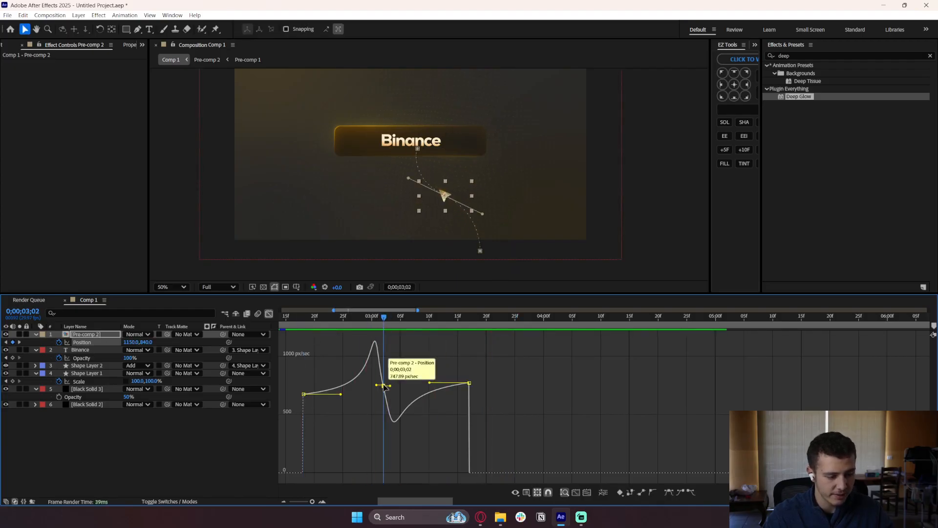
drag(376, 386, 382, 387)
drag(394, 421, 391, 461)
click(350, 353)
drag(337, 324, 307, 326)
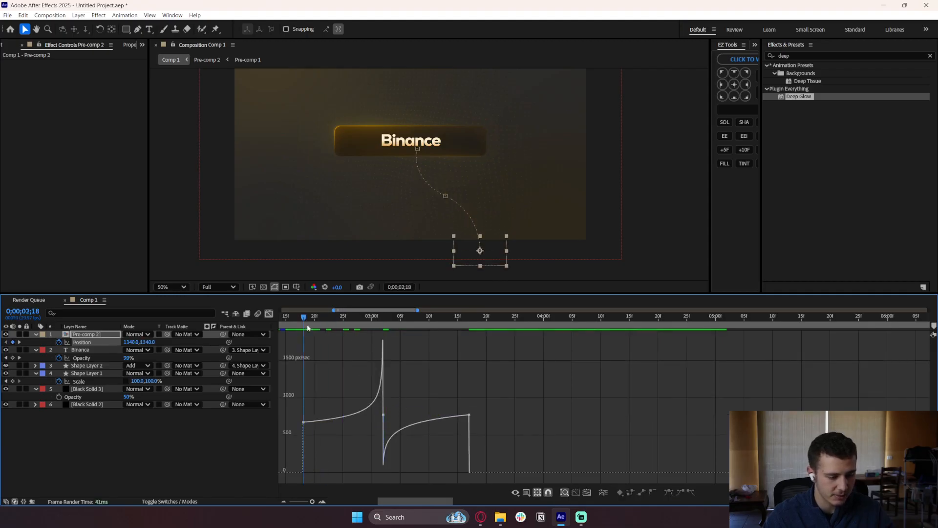
key(space)
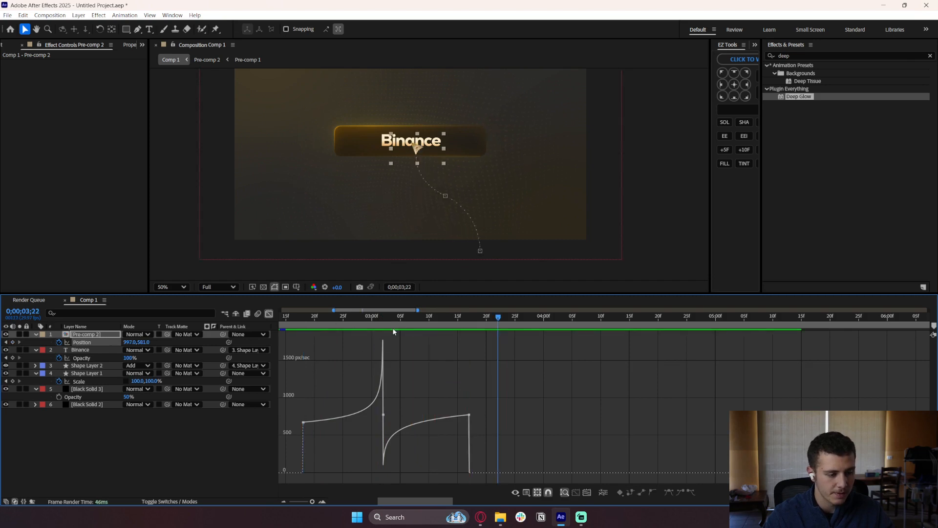
Raise one speed handle of the middle Position keyframe to about 2250 px/sec and preview the cursor movement.
mouse_move(385, 325)
mouse_down()
mouse_move(398, 328)
mouse_move(370, 332)
mouse_move(387, 339)
mouse_up()
scroll(379, 411, up, 2)
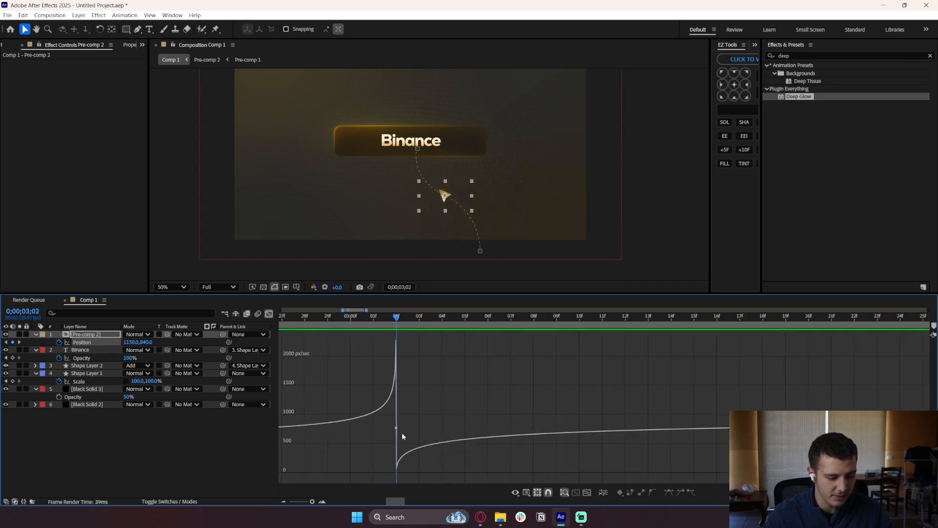
click(397, 429)
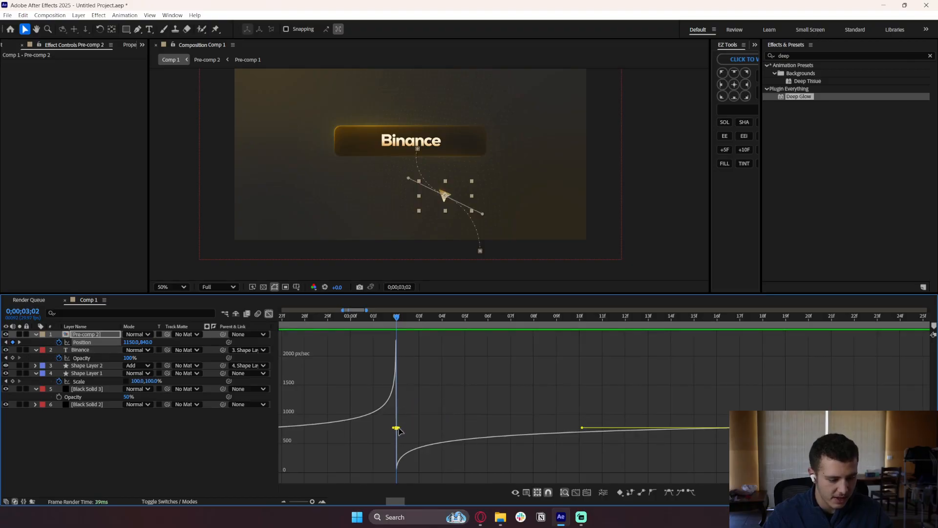
drag(397, 429, 398, 344)
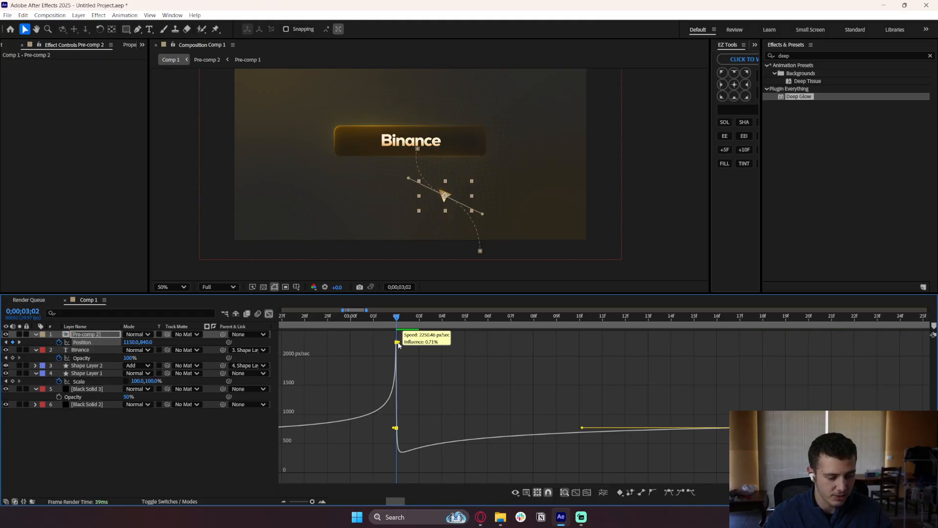
key(space)
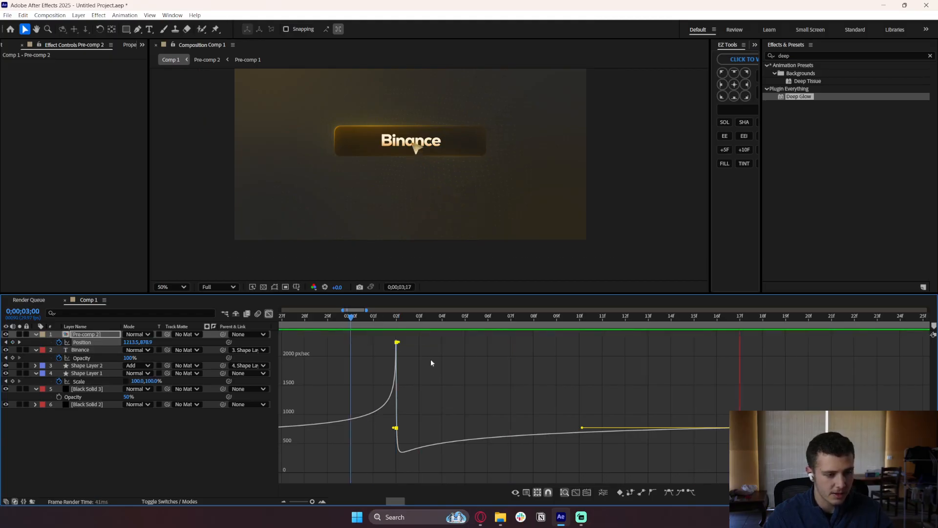
key(space)
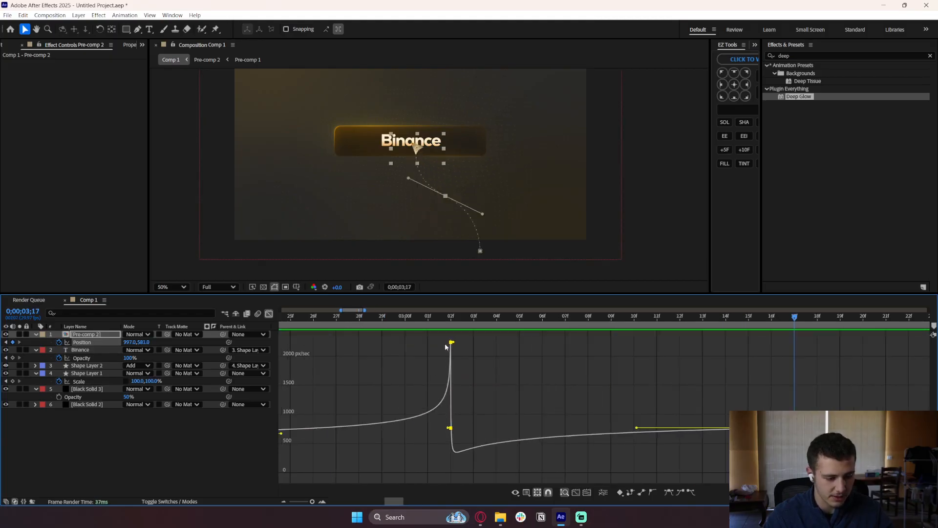
Bring the middle Position keyframe's incoming and outgoing speeds together at about 2000 px/sec, and preview from 0;00;02;17.
mouse_move(451, 342)
mouse_down()
mouse_move(449, 447)
mouse_move(450, 360)
mouse_up()
key(ctrl+z)
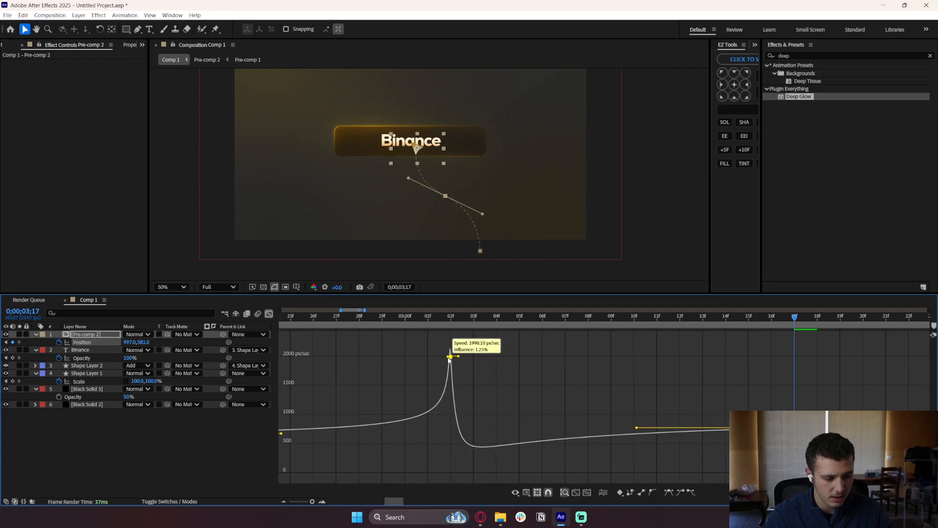
click(495, 374)
scroll(505, 379, down, 3)
click(456, 322)
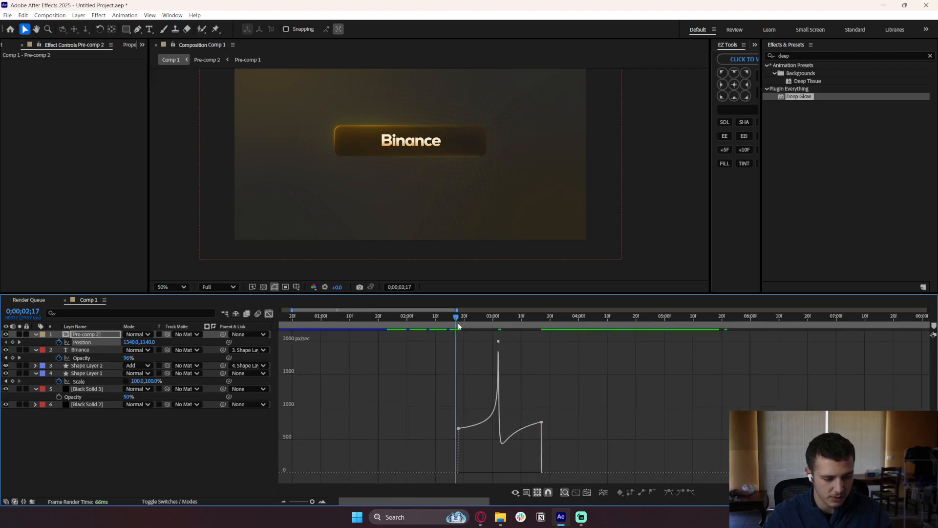
key(space)
Widen the middle Position keyframe's influence on both sides, shorten the last keyframe's handle slightly, and preview the motion.
scroll(488, 411, up, 5)
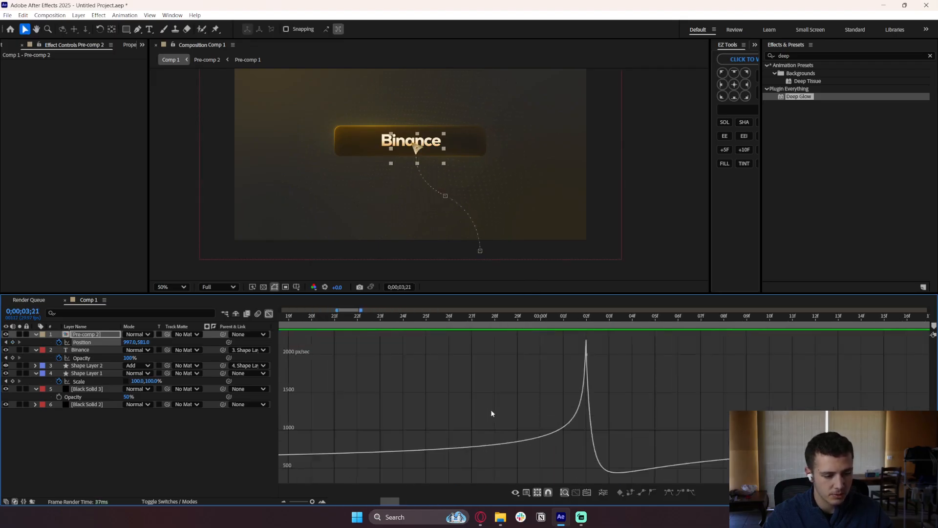
scroll(567, 415, down, 1)
click(578, 347)
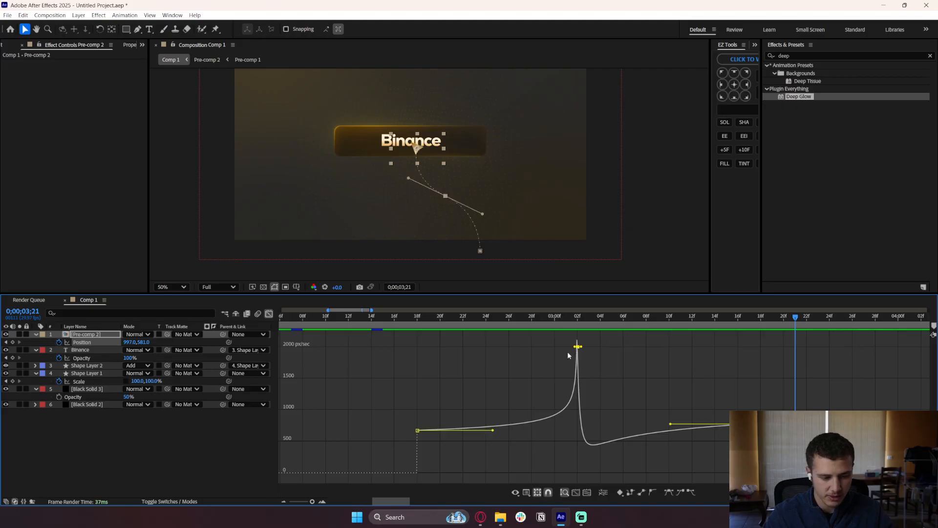
drag(674, 427, 686, 423)
drag(581, 346, 588, 347)
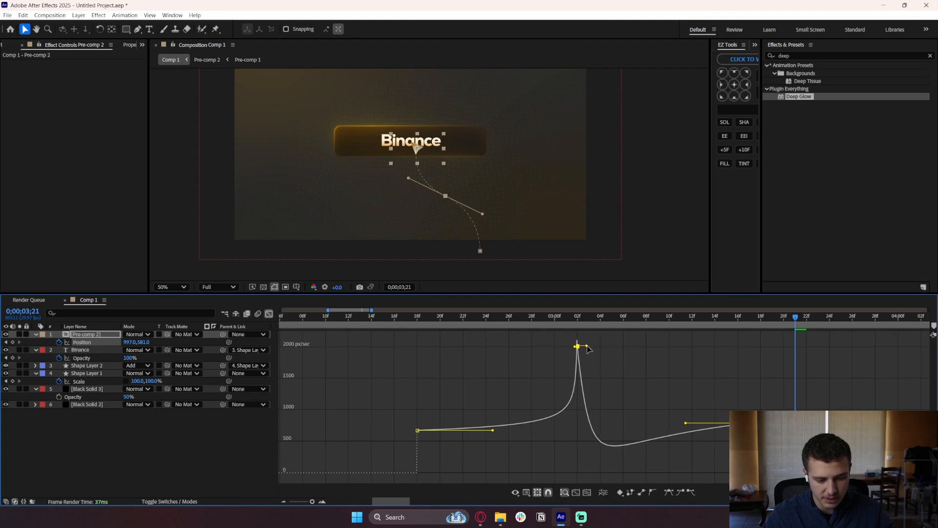
click(574, 347)
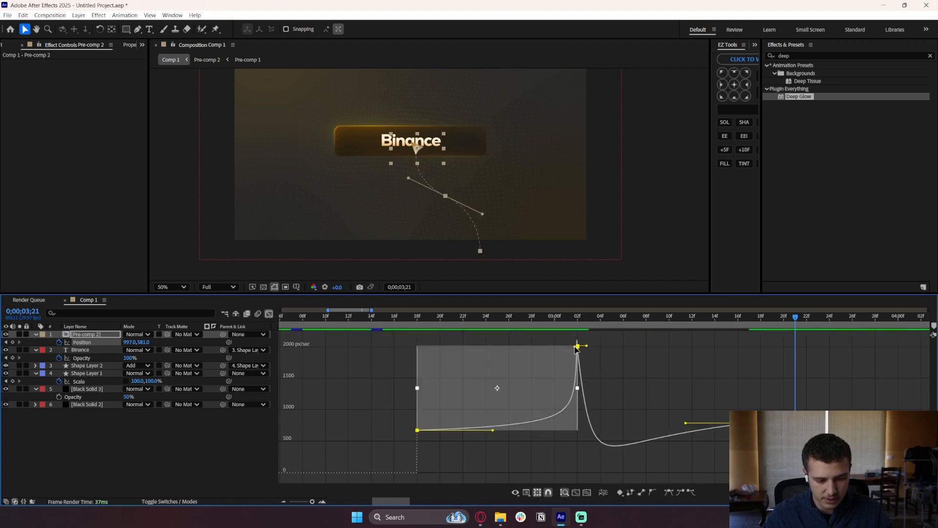
click(624, 362)
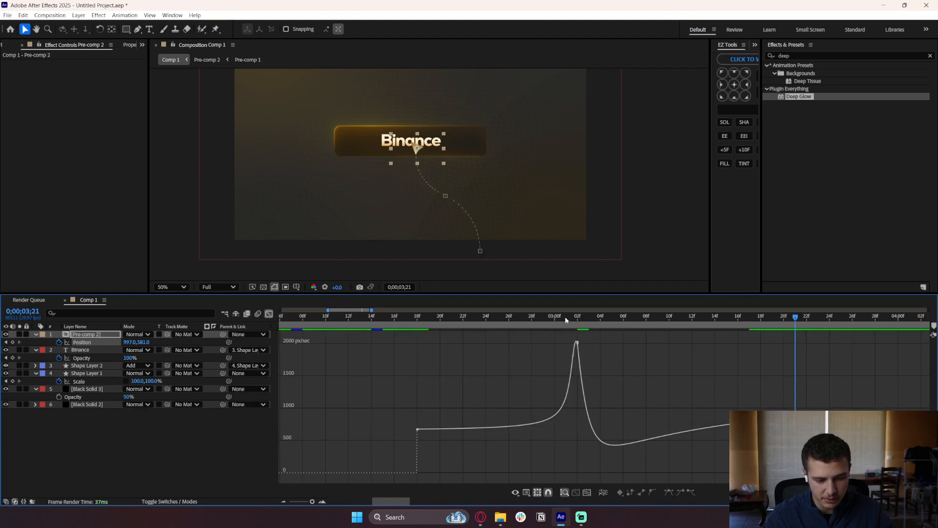
drag(566, 320, 440, 321)
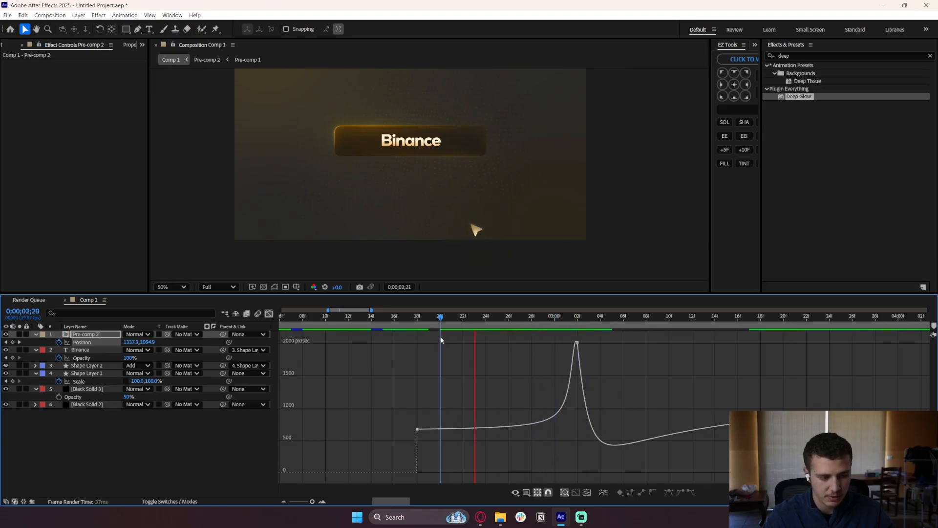
key(space)
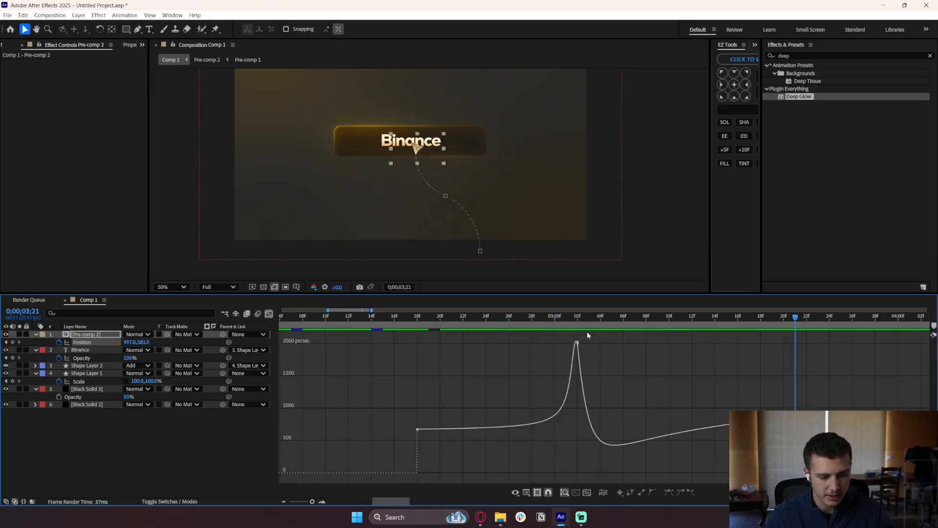
Extend the middle Position keyframe's outgoing influence to about 0;00;03;04 and lower the last keyframe's speed to 0 px/sec.
click(600, 318)
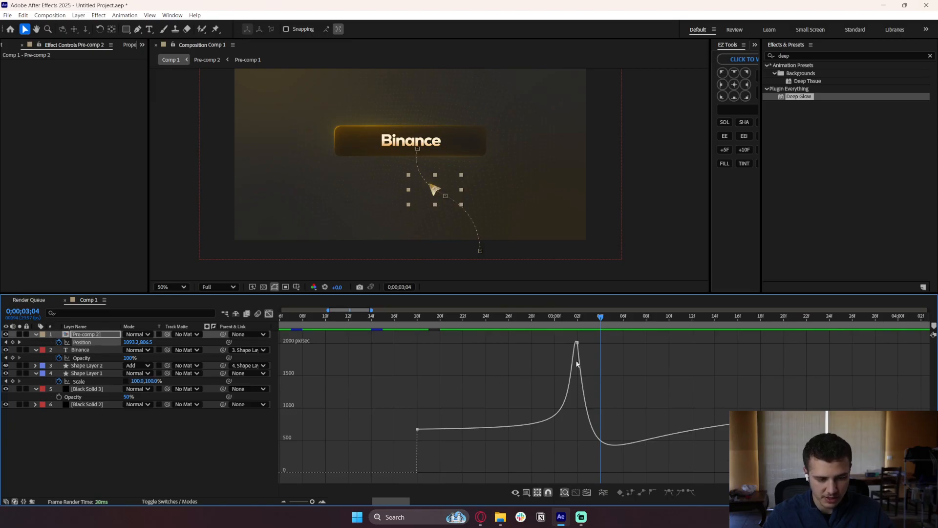
drag(578, 342, 603, 345)
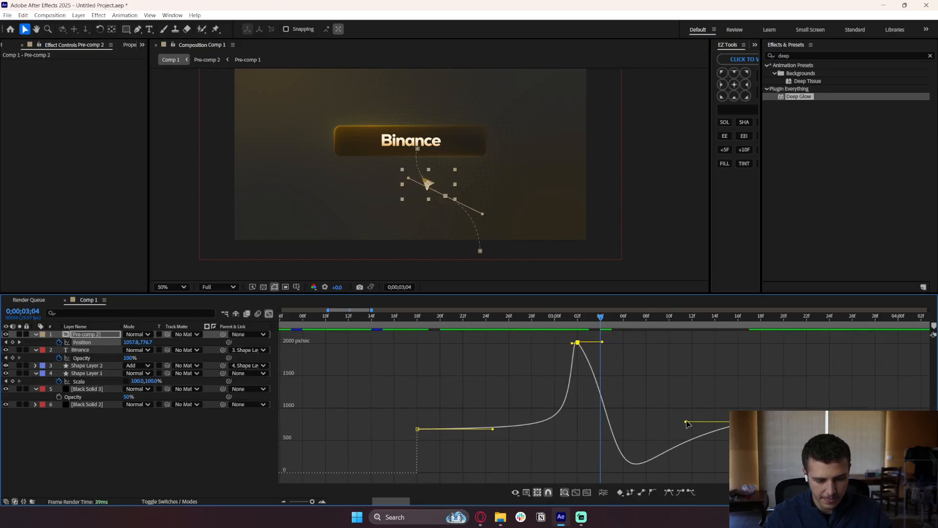
drag(687, 424, 679, 474)
mouse_move(579, 359)
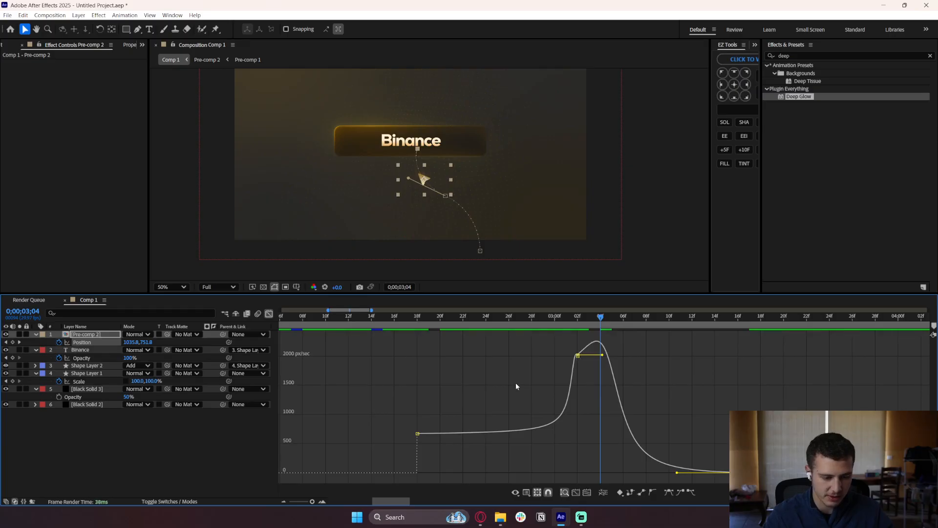
Lower the first Position keyframe's speed to 0, raise the middle keyframe's to about 6500 px/sec, and preview the motion.
drag(418, 434, 415, 474)
drag(578, 402, 580, 335)
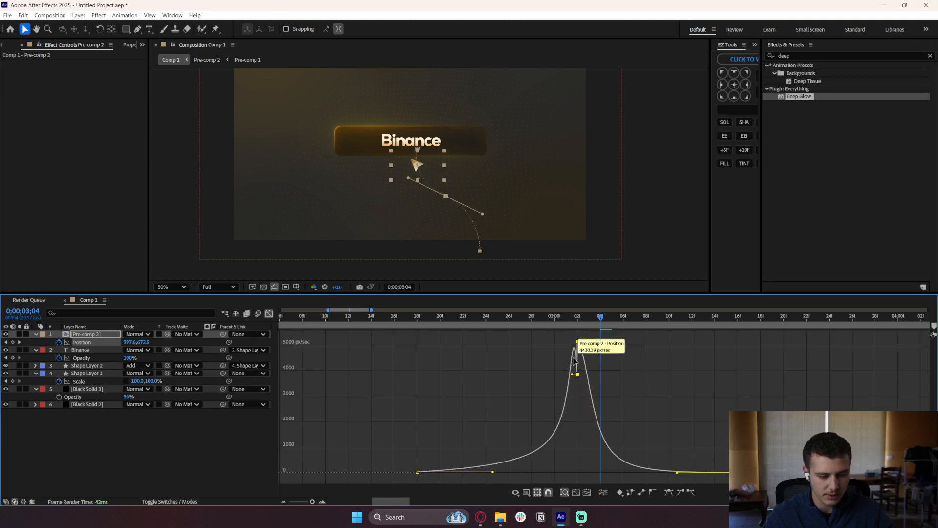
drag(577, 373, 474, 323)
click(574, 365)
click(677, 369)
key(space)
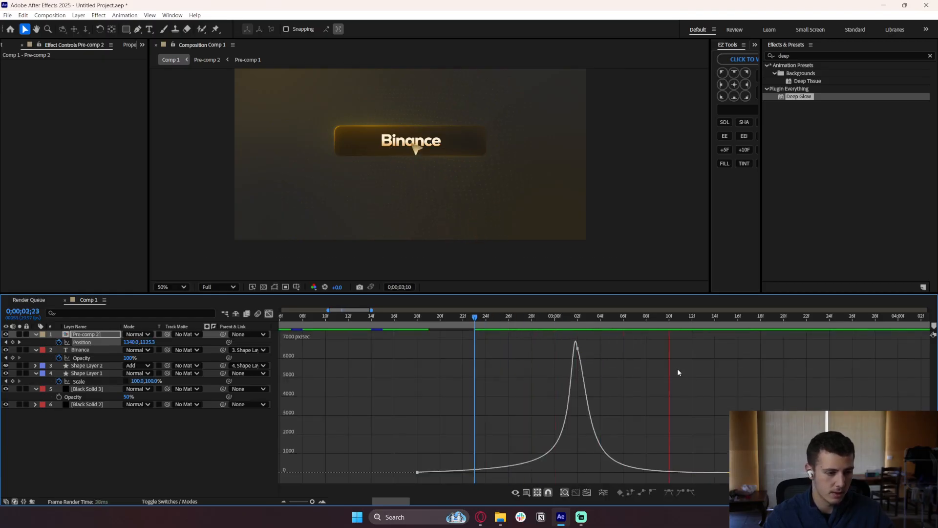
click(414, 318)
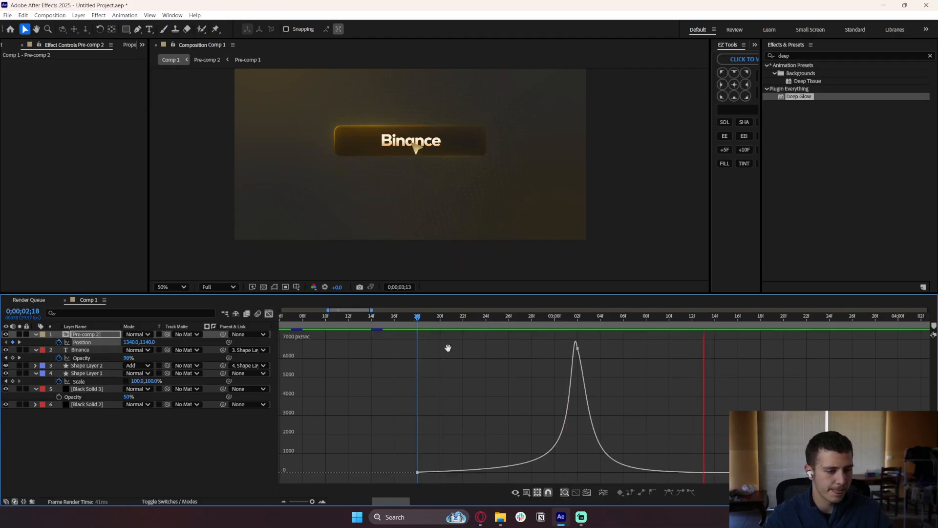
key(space)
Widen the middle Position keyframe's incoming influence to round the speed peak, and preview from 0;00;02;20.
click(575, 350)
drag(574, 349, 564, 349)
click(545, 348)
drag(476, 319, 440, 320)
key(space)
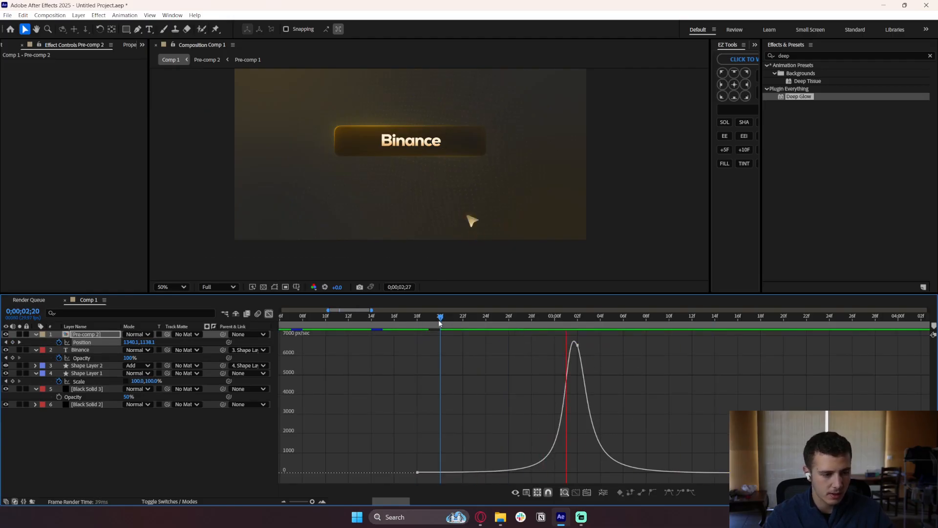
key(space)
Shorten the first and last Position keyframes' influence handles and extend the middle keyframe's outgoing handle to form a symmetrical speed peak.
click(531, 465)
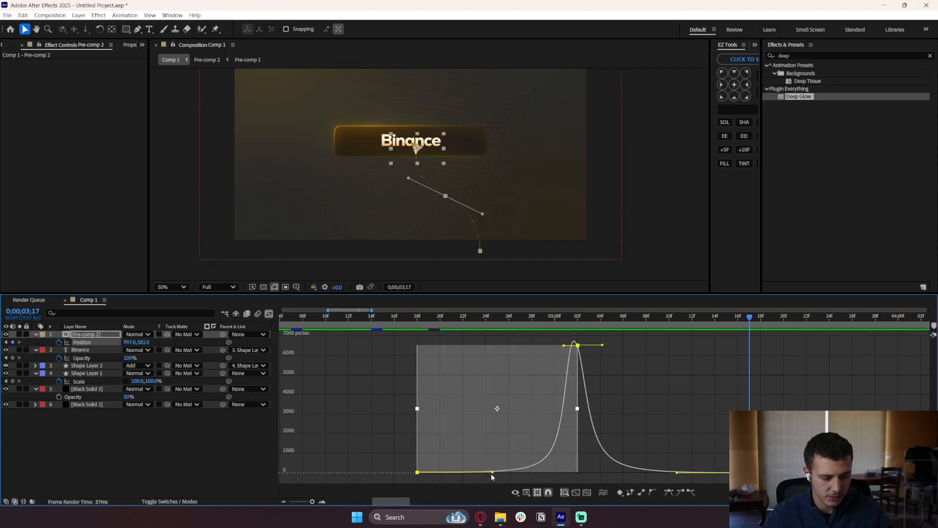
drag(493, 475, 461, 474)
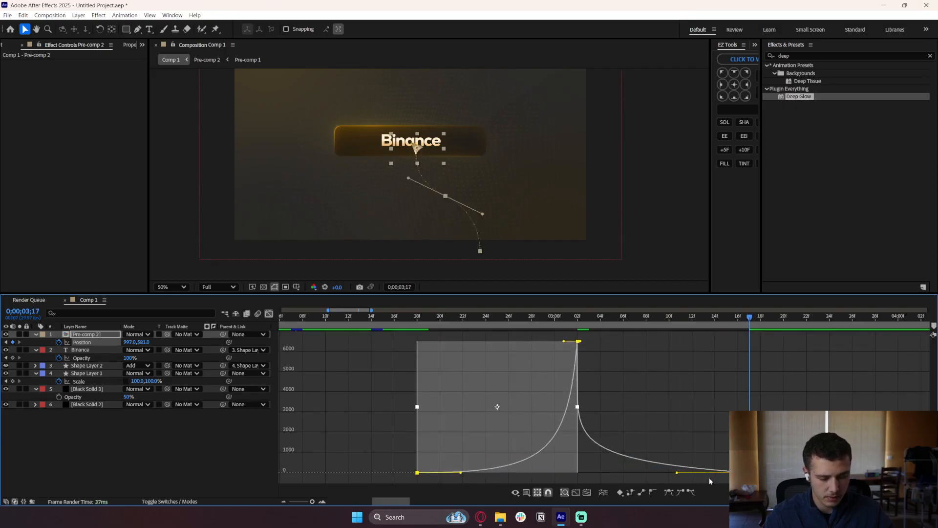
drag(677, 473, 694, 472)
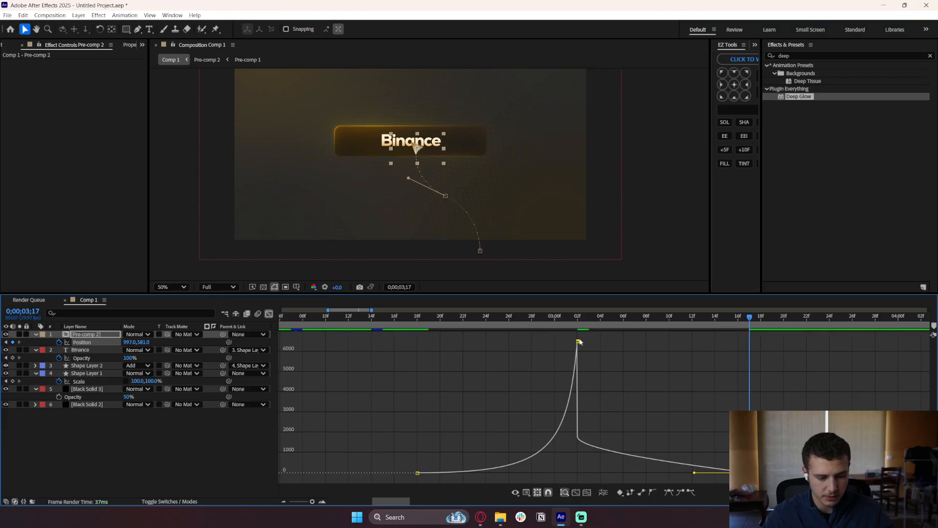
drag(580, 341, 600, 344)
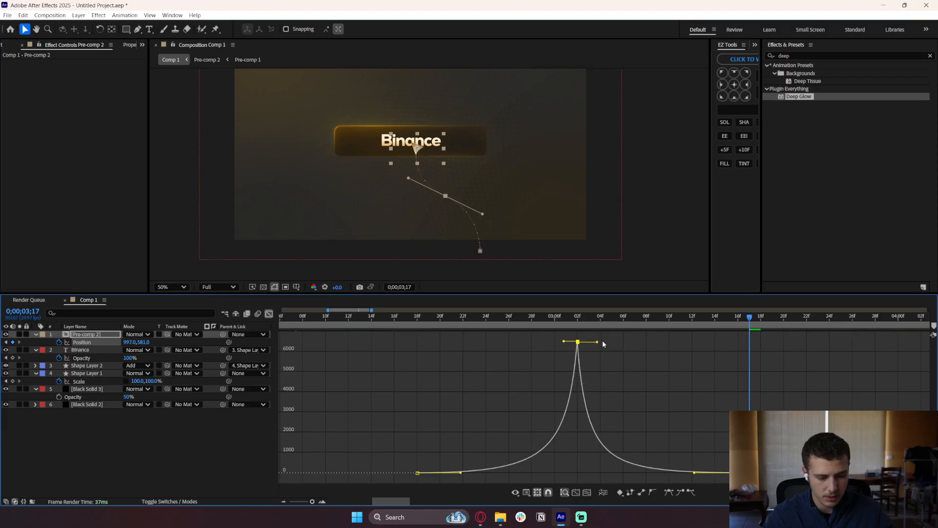
Preview the eased cursor motion, leave the graph editor, and play the whole animation from the start.
key(space)
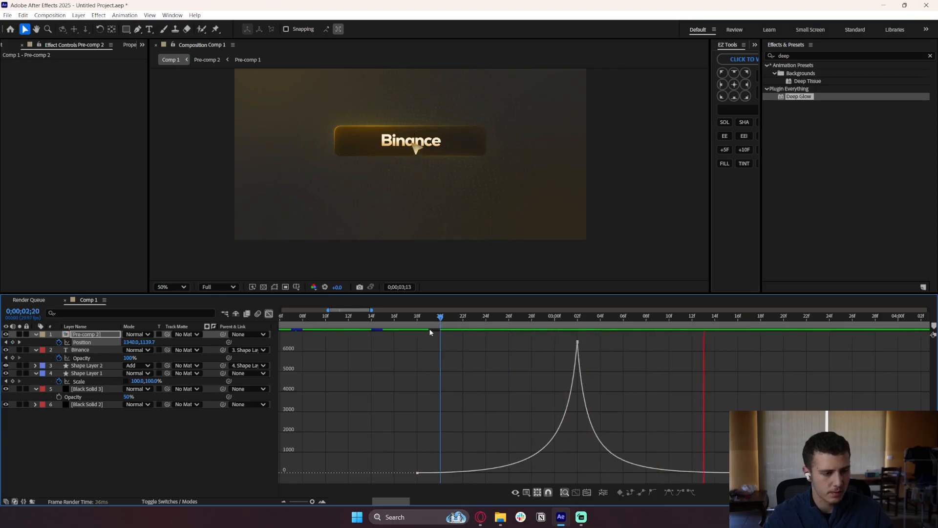
click(429, 331)
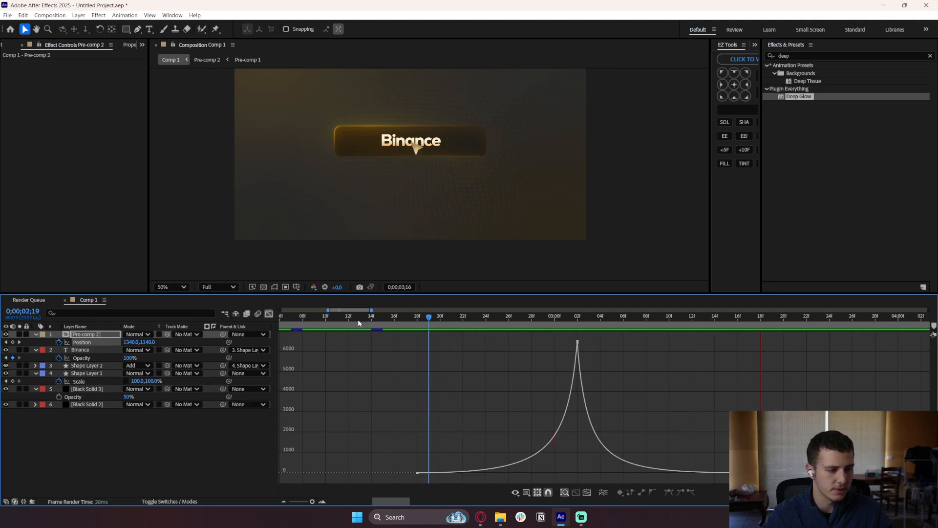
click(269, 313)
scroll(542, 373, down, 3)
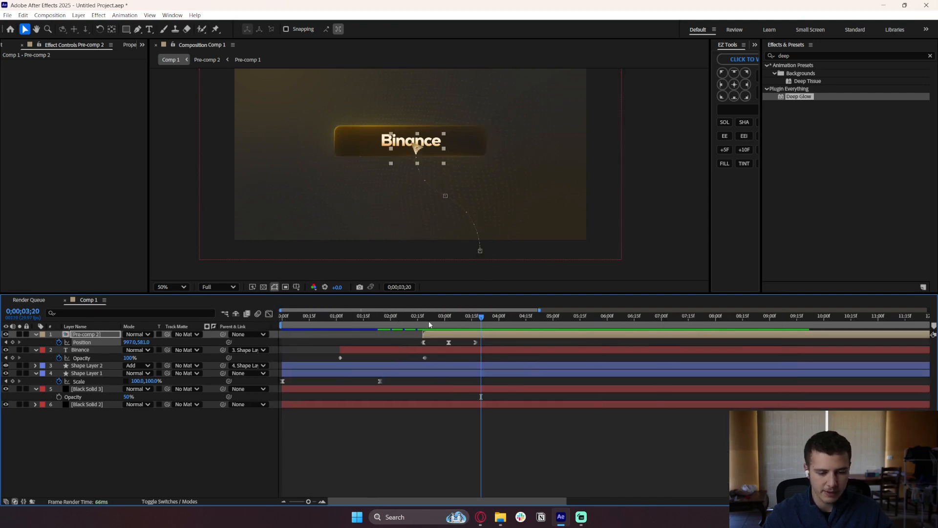
drag(429, 321, 277, 321)
key(space)
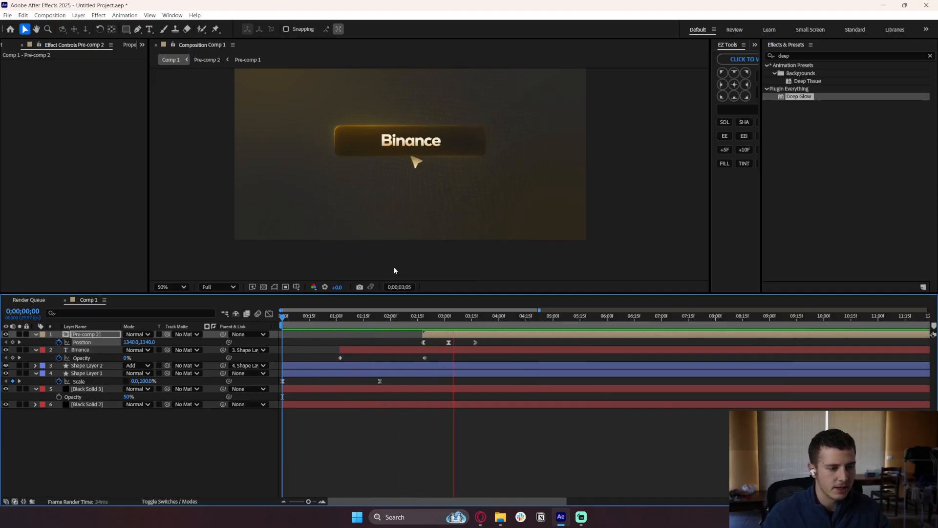
Shift the Pre-comp 2 cursor layer earlier to start at about 0;00;02;00 and scrub through its timing.
drag(435, 356, 402, 356)
click(363, 321)
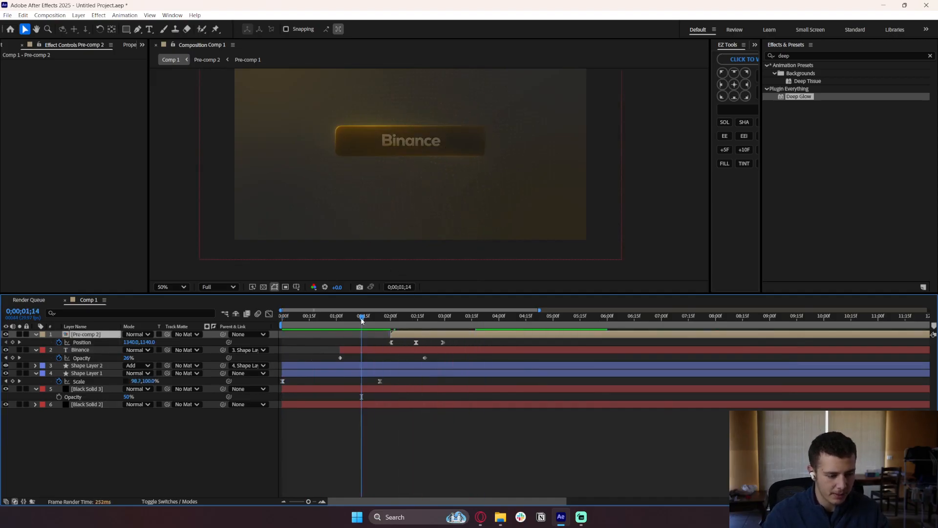
drag(356, 317, 448, 318)
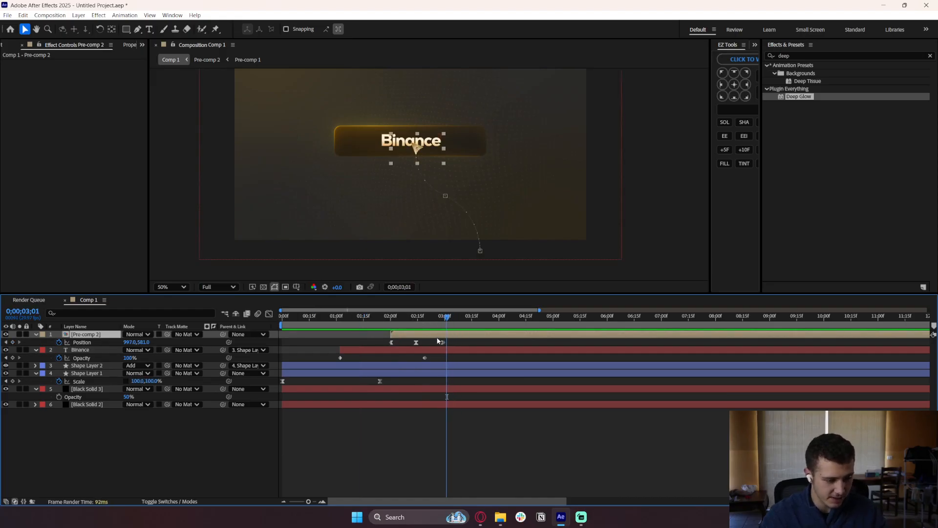
Add a Scale keyframe to Pre-comp 2 at 0;00;03;01, where the cursor reaches the button.
shift+click(102, 375)
click(83, 421)
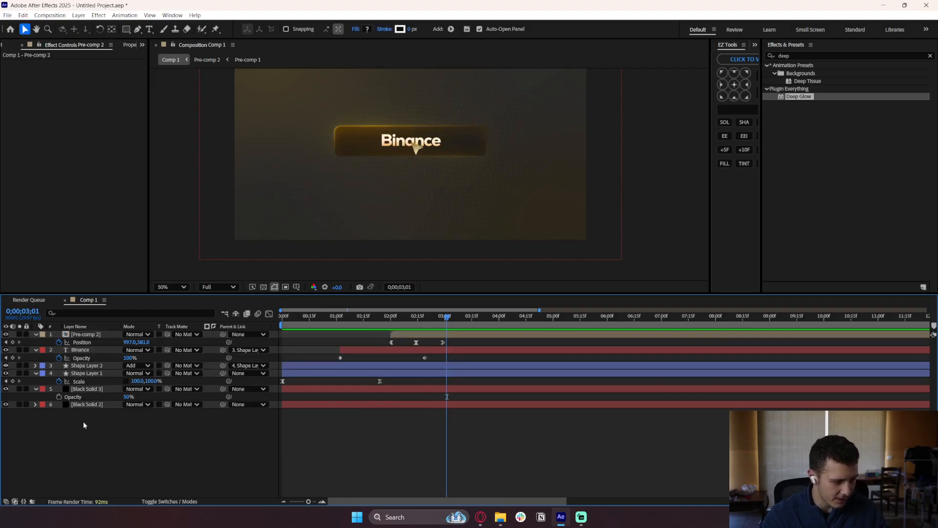
click(93, 334)
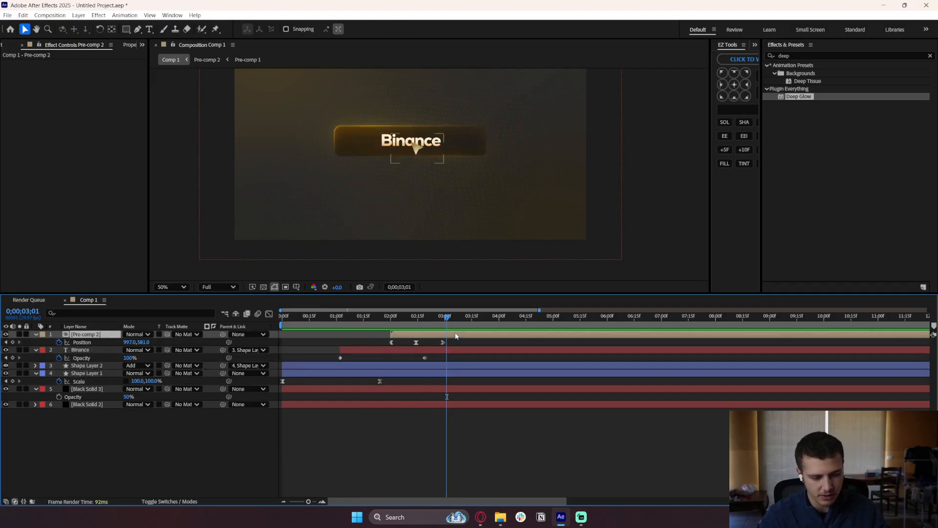
key(s)
click(59, 342)
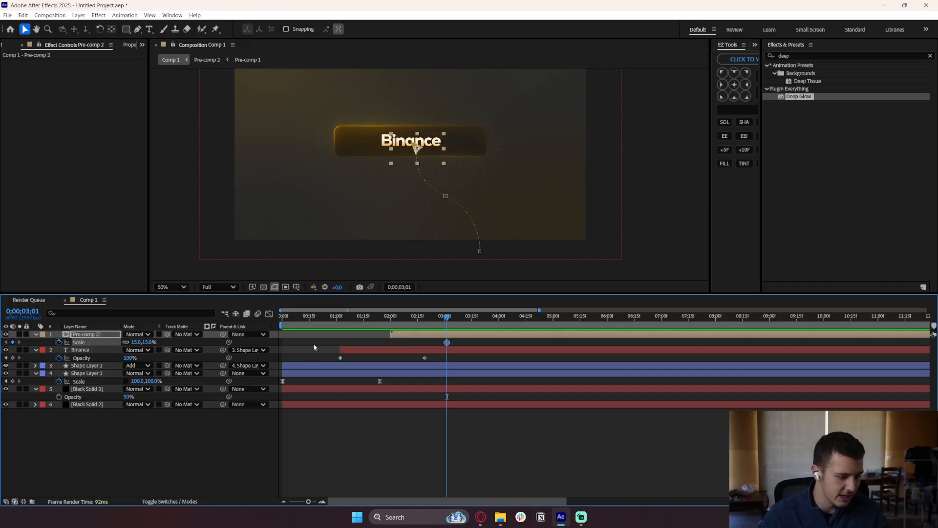
Set Pre-comp 2's Scale to 12% at 0;00;03;05 so the cursor shrinks as it clicks.
scroll(453, 348, up, 3)
drag(410, 324, 464, 324)
click(135, 342)
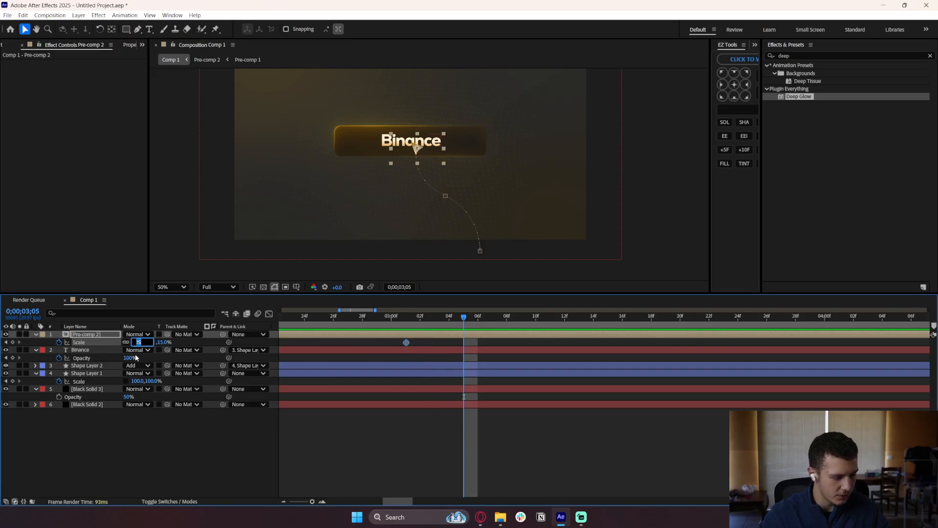
text(10)
key(Return)
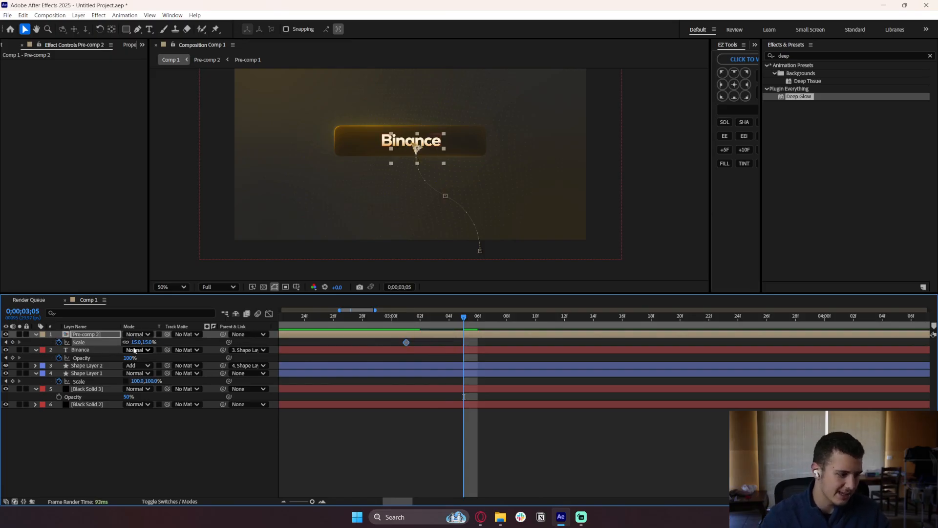
click(137, 342)
text(13)
key(Return)
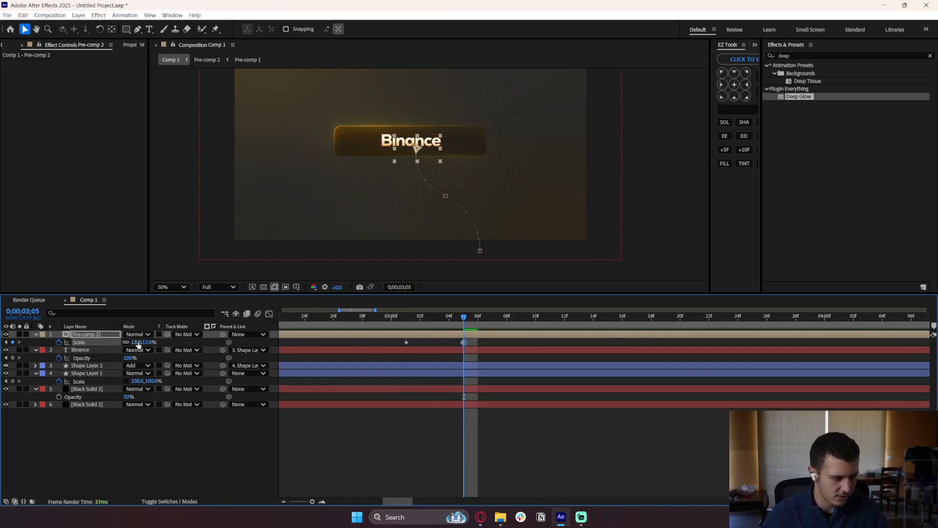
drag(138, 344, 136, 344)
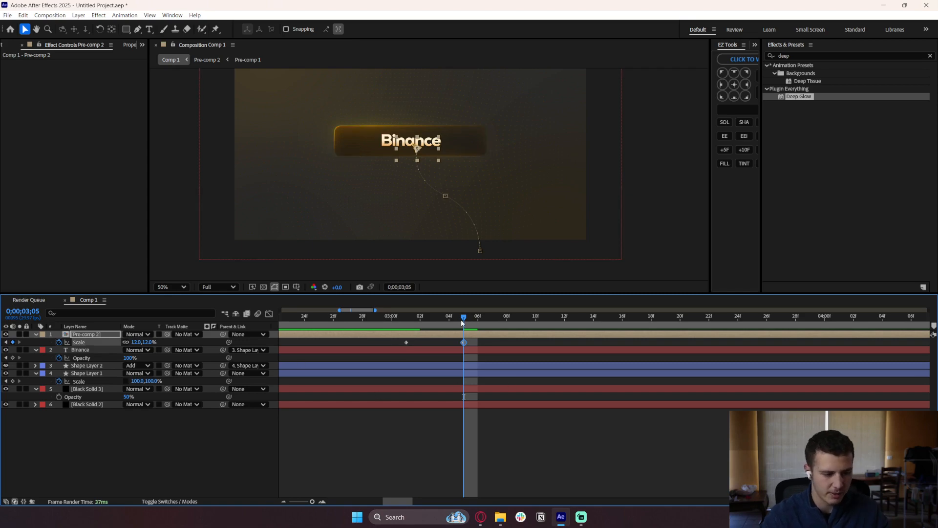
Set Pre-comp 2's Scale back to 15% at 0;00;03;09.
drag(462, 317, 522, 318)
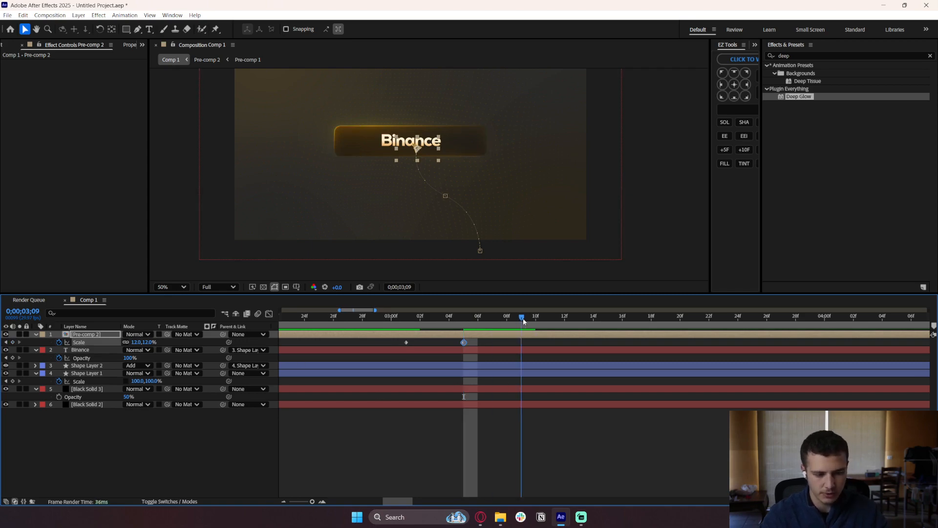
click(138, 343)
key(Return)
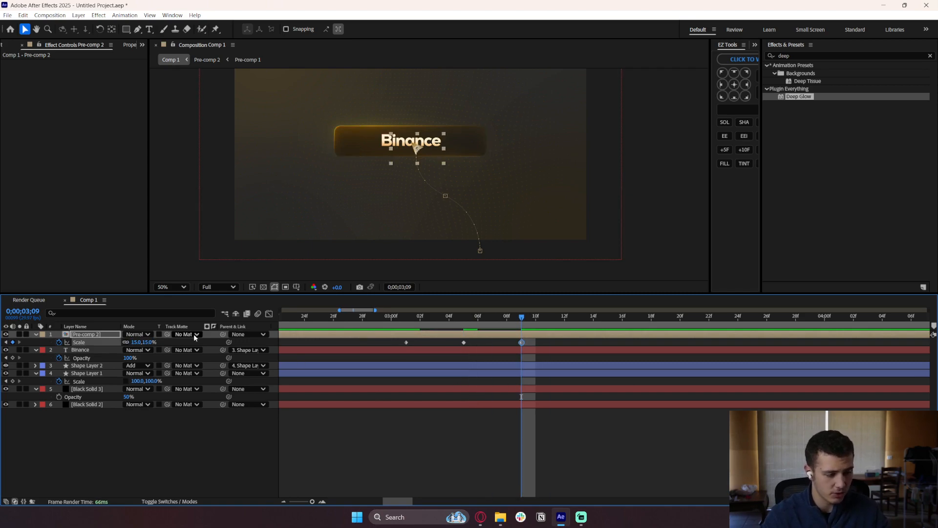
Apply Easy Ease to all three of Pre-comp 2's Scale keyframes and preview the click from 0;00;03;01.
drag(406, 317, 550, 320)
click(427, 342)
drag(395, 341, 550, 345)
key(F9)
key(space)
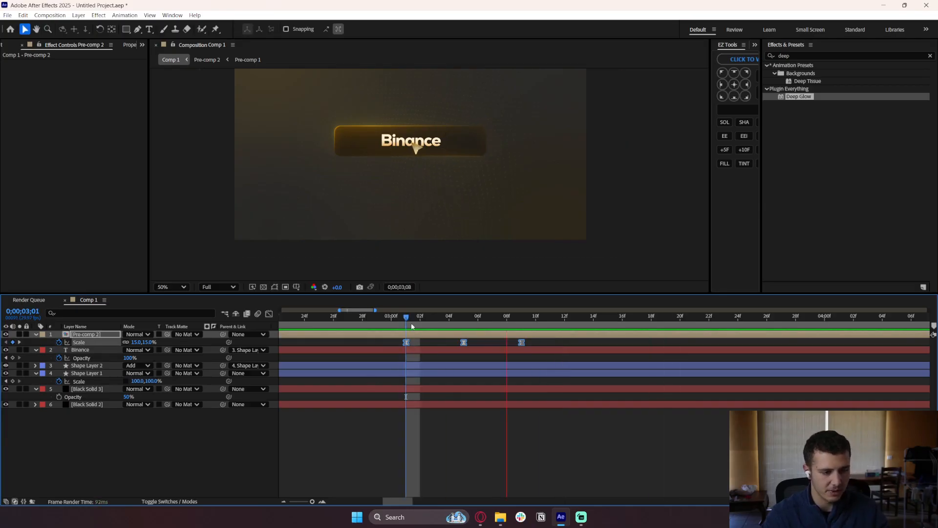
drag(445, 323, 511, 324)
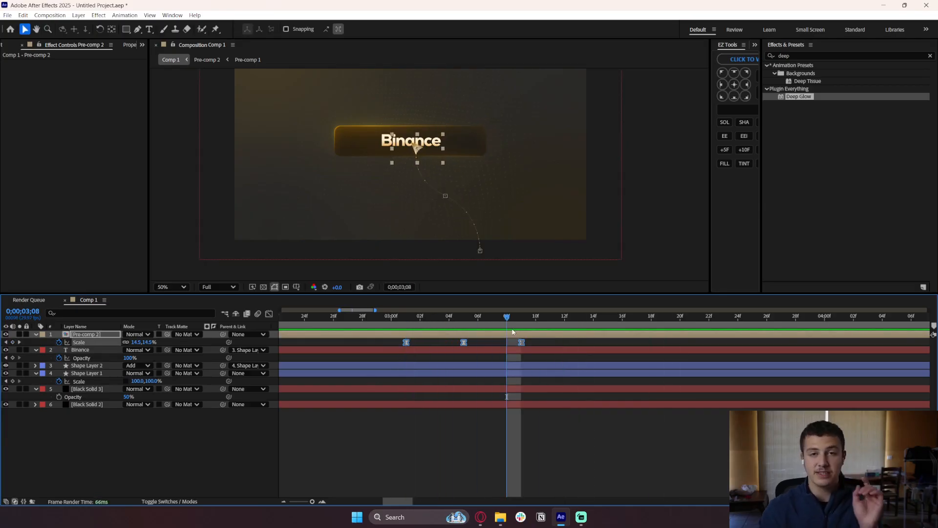
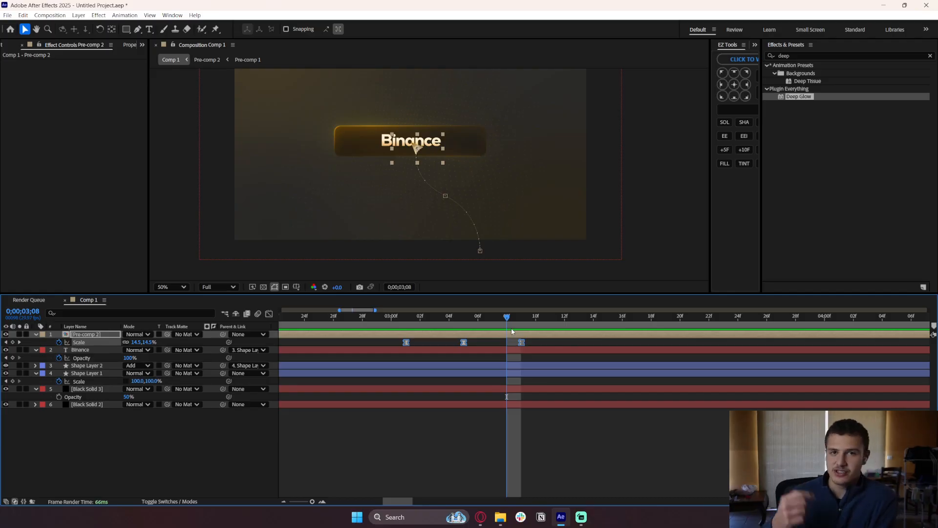
Add a Scale keyframe to Shape Layer 1 at 0;00;03;01, keeping the button at 100%.
click(407, 313)
click(103, 372)
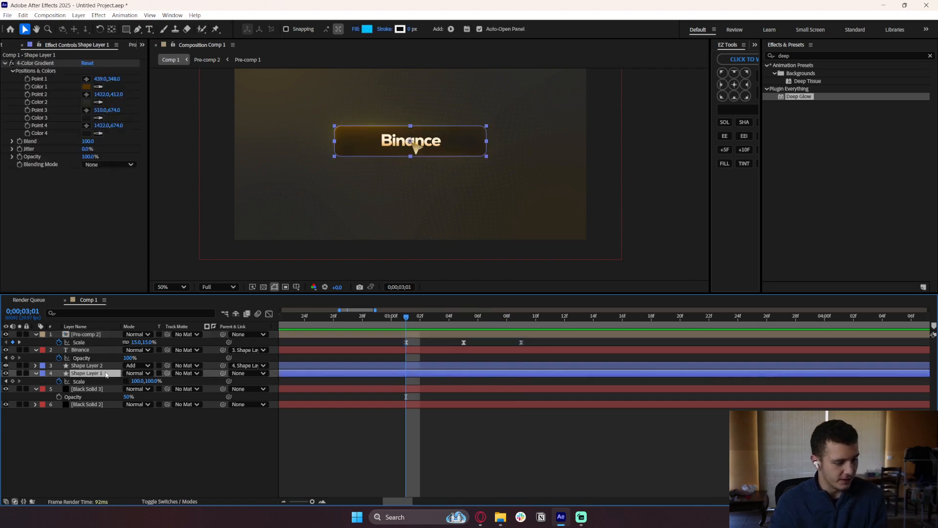
key(s)
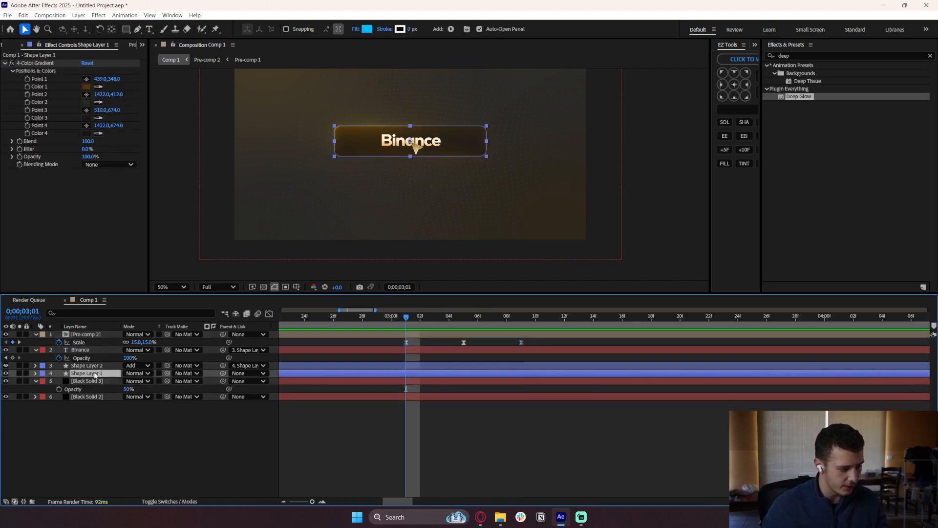
key(s)
click(13, 381)
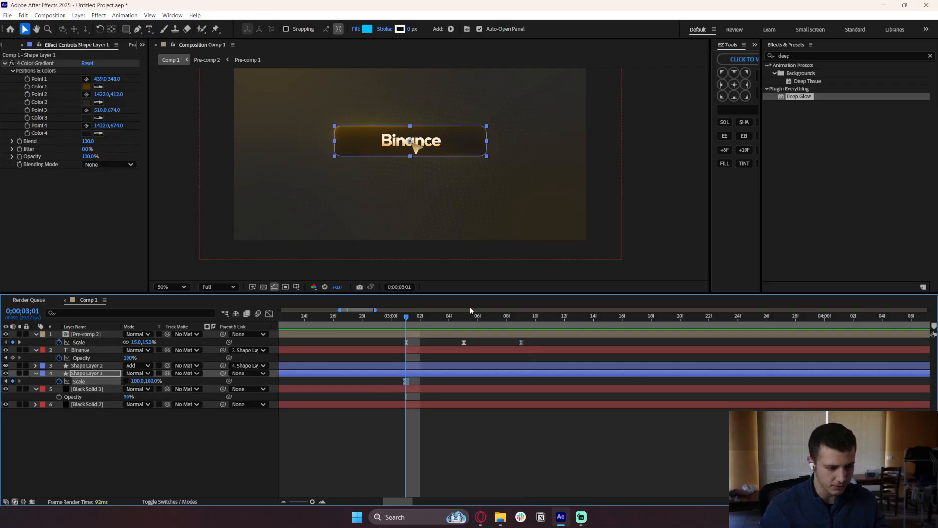
Set Shape Layer 1's Scale to 90% at 0;00;03;05 to push the button in.
drag(408, 320, 464, 318)
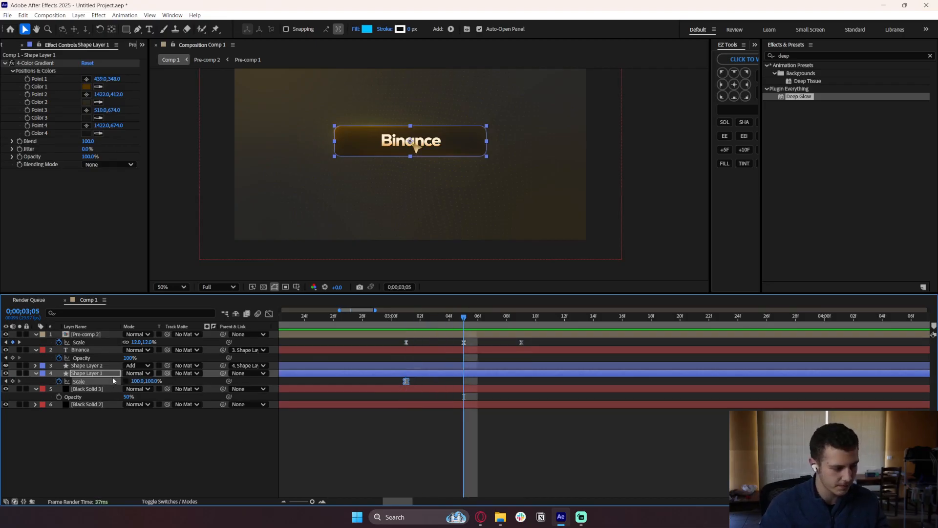
click(141, 381)
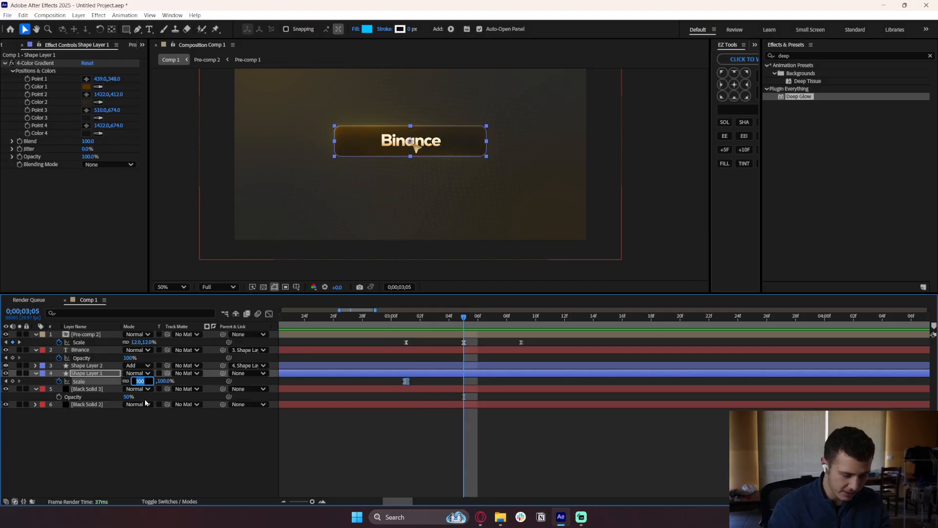
text(90)
key(Return)
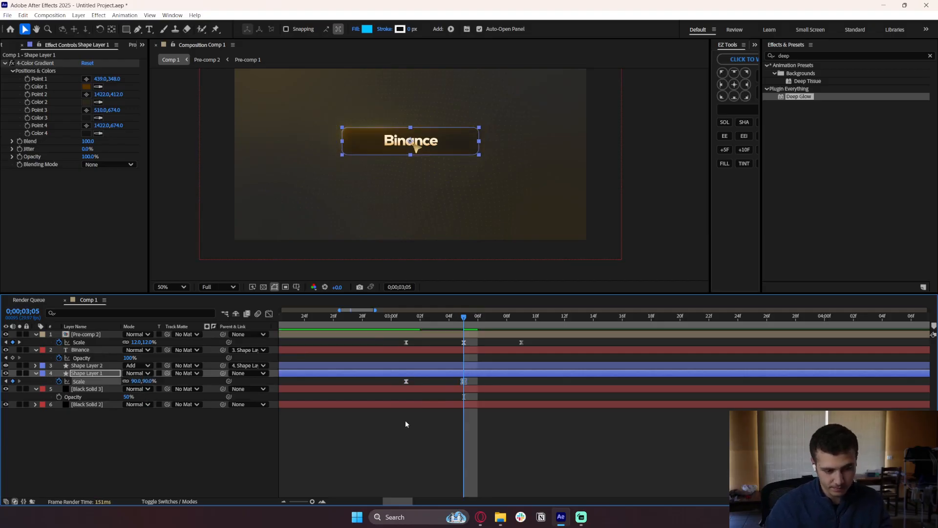
mouse_move(464, 325)
mouse_down()
mouse_move(410, 325)
mouse_move(477, 325)
mouse_move(406, 324)
mouse_move(465, 330)
mouse_up()
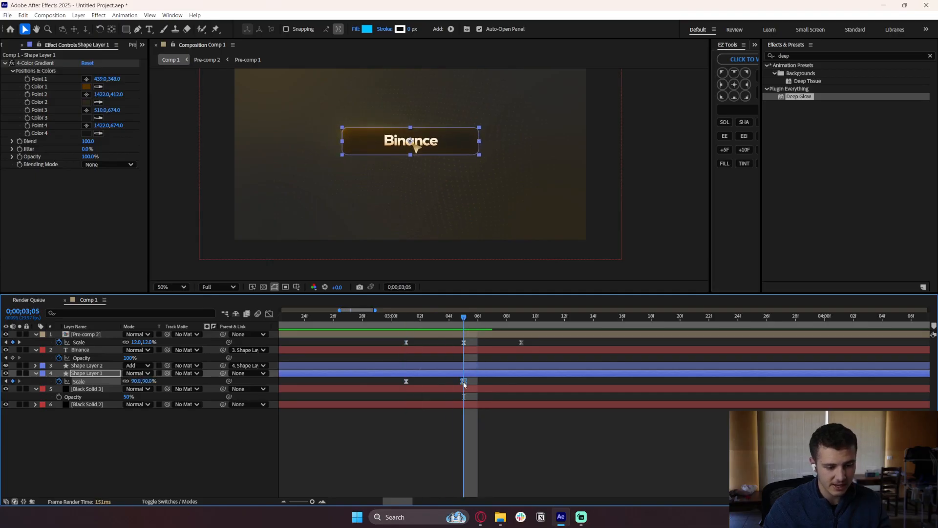
Move Shape Layer 1's last Scale keyframe to 0;00;03;07 and preview the animation from the start.
drag(463, 383, 514, 387)
click(479, 426)
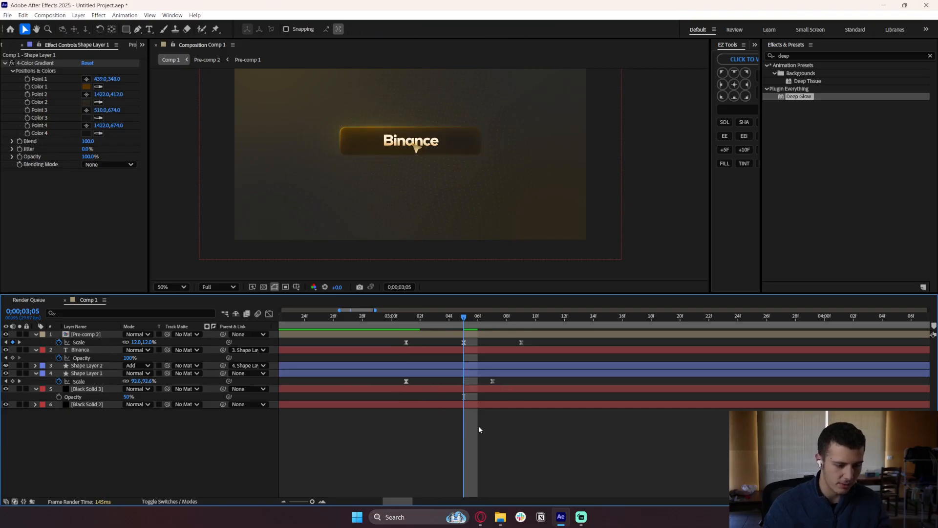
key(semicolon)
drag(313, 319, 300, 320)
key(Home)
key(space)
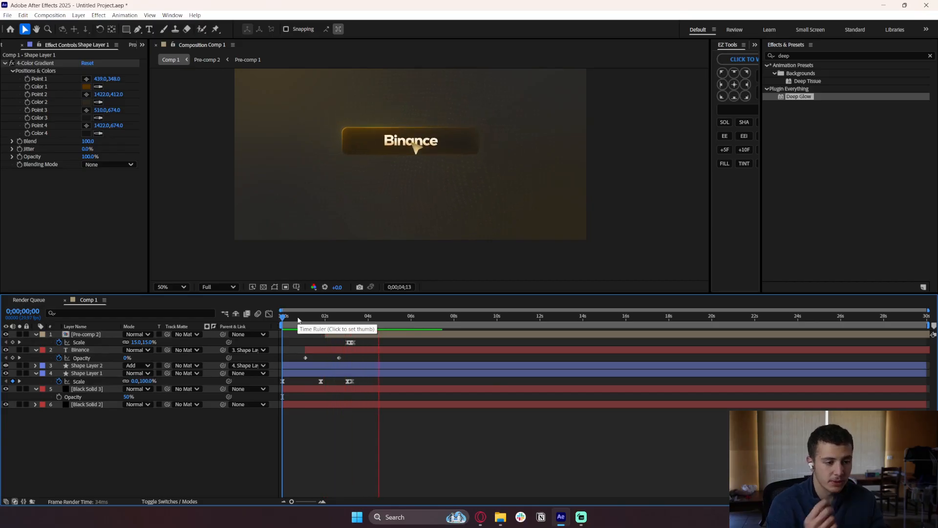
key(space)
Move Shape Layer 1's last Scale keyframe to 0;00;03;08 and set its Scale to 95%.
scroll(335, 366, up, 3)
drag(439, 323, 499, 317)
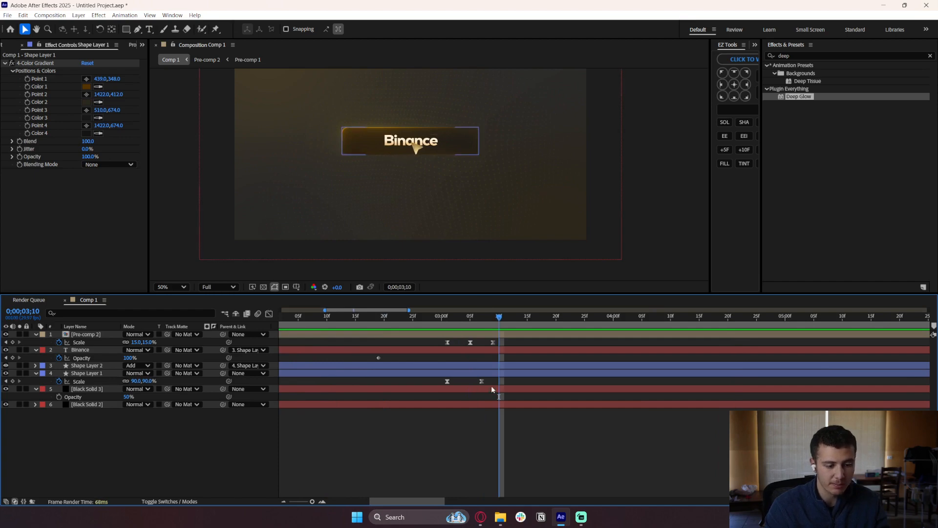
drag(482, 382, 489, 385)
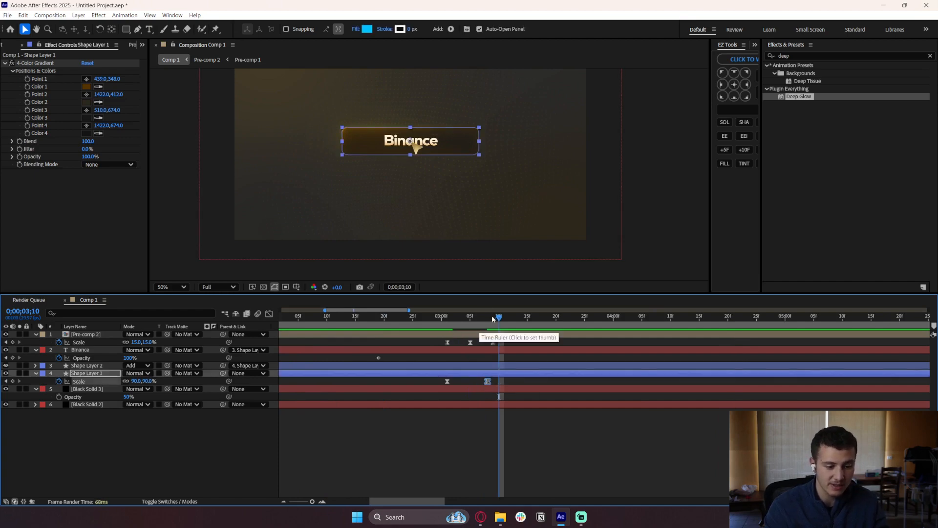
drag(495, 317, 488, 318)
drag(135, 384, 153, 383)
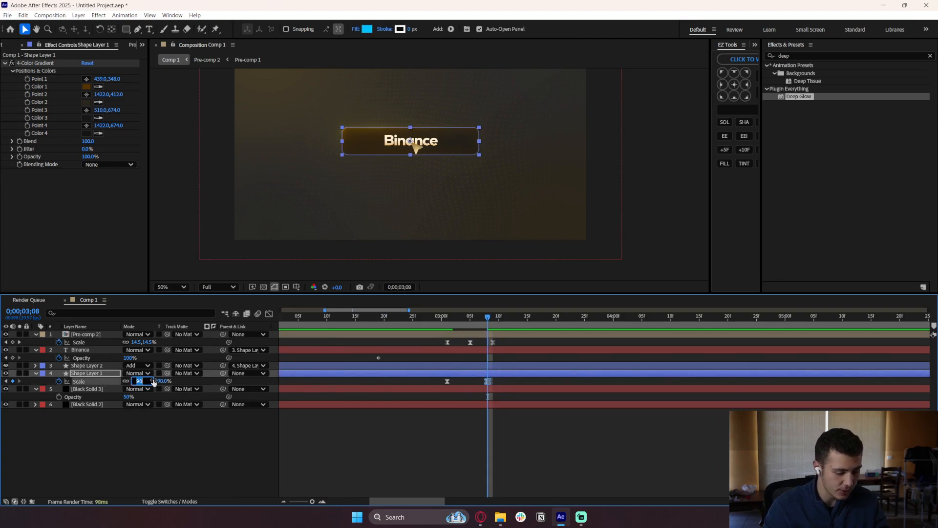
Preview the button press around the cursor click, and play the whole animation from the start with the composition viewed at 25%.
click(447, 319)
key(space)
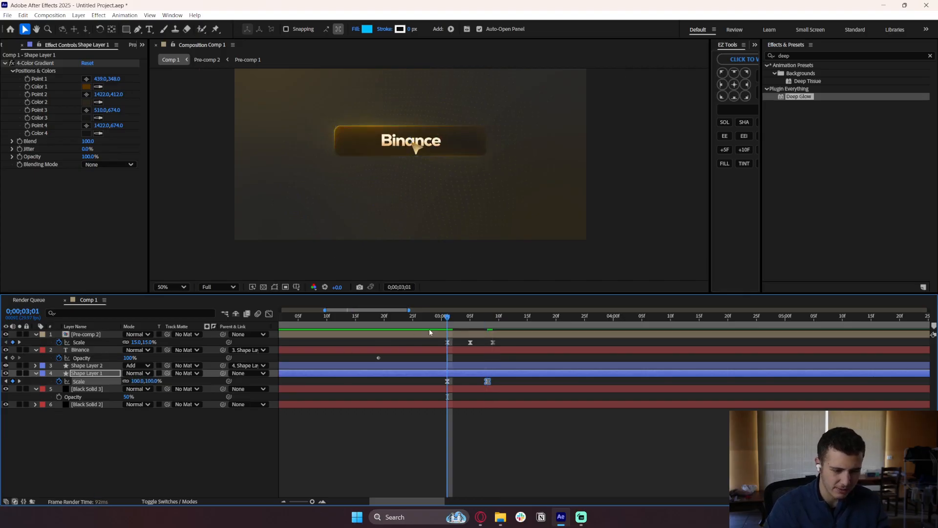
scroll(488, 359, down, 4)
key(space)
click(410, 318)
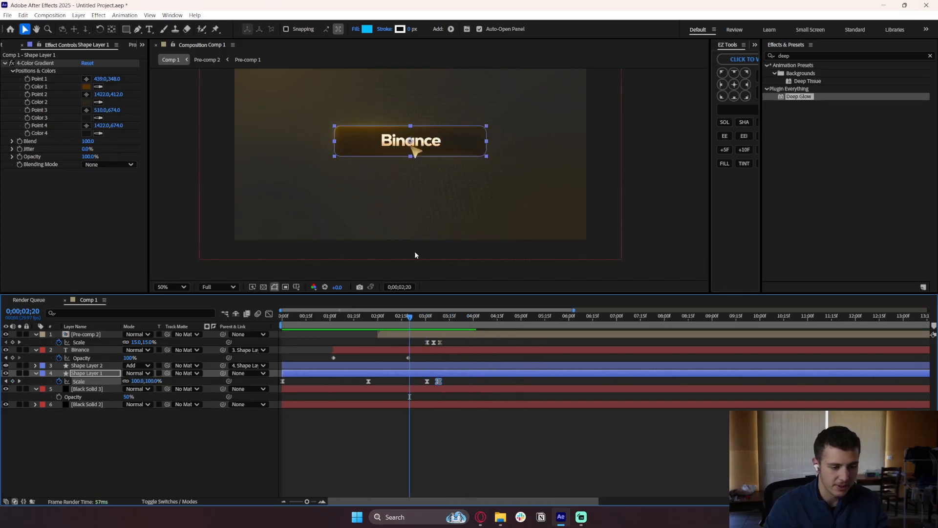
scroll(422, 165, down, 2)
click(456, 470)
key(space)
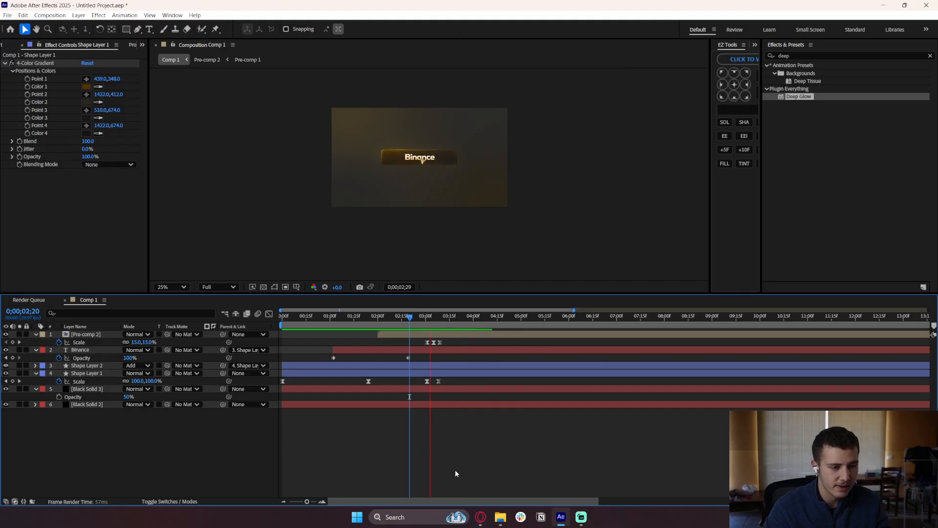
key(Home)
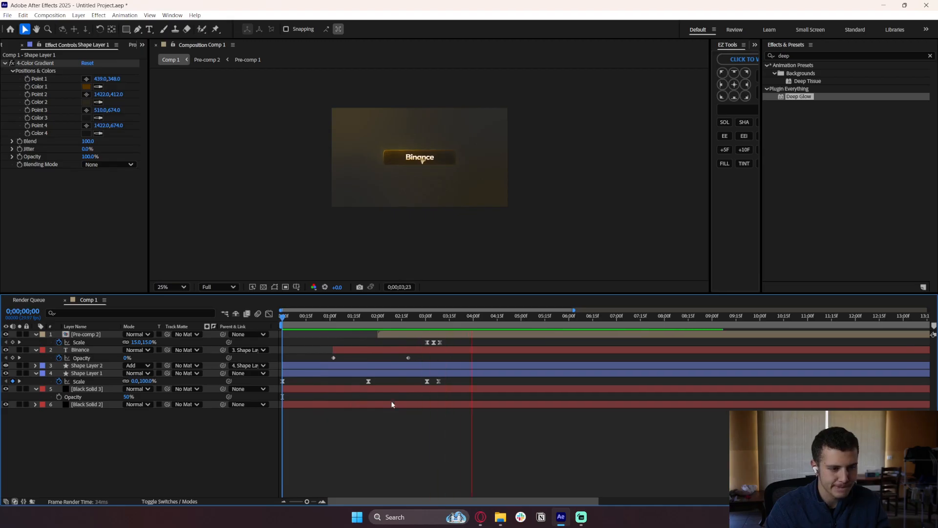
key(space)
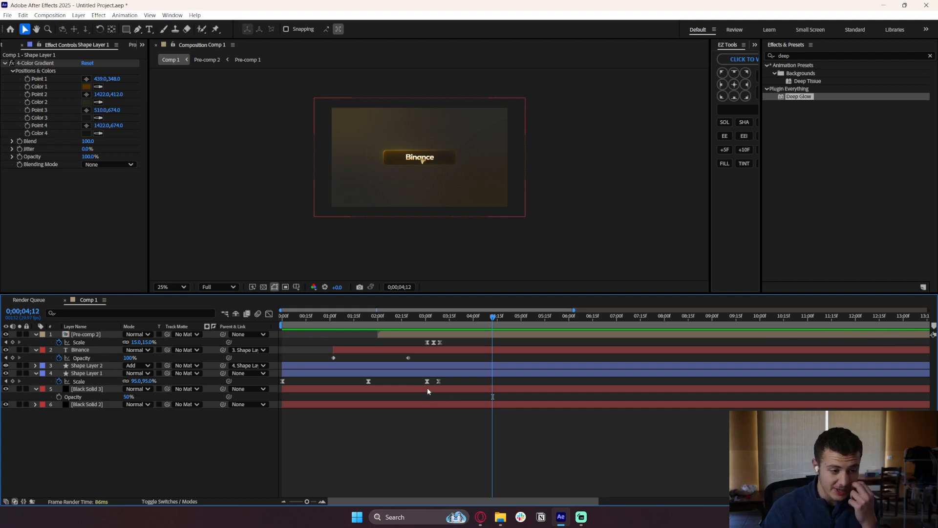
Create an empty shape layer above the cursor pre-comp and shift its start to 0;00;03;01.
click(427, 372)
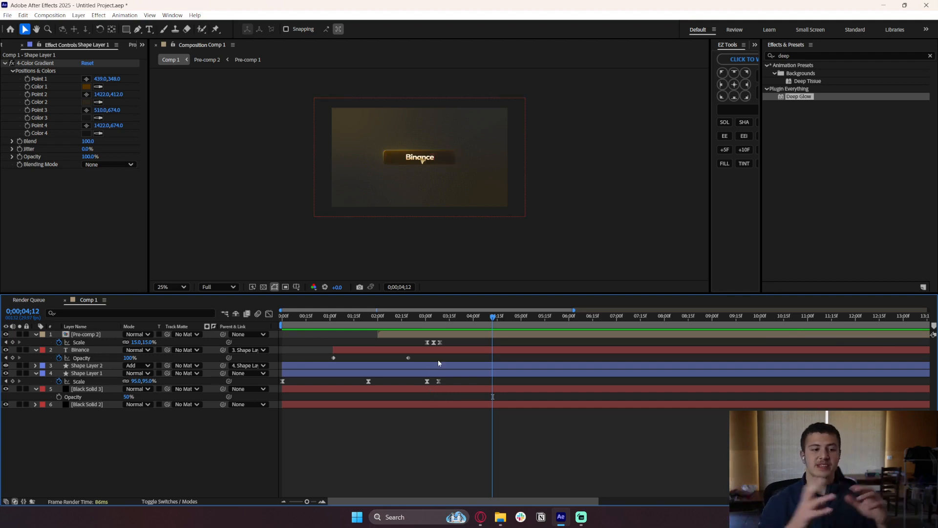
click(469, 375)
right_click(436, 438)
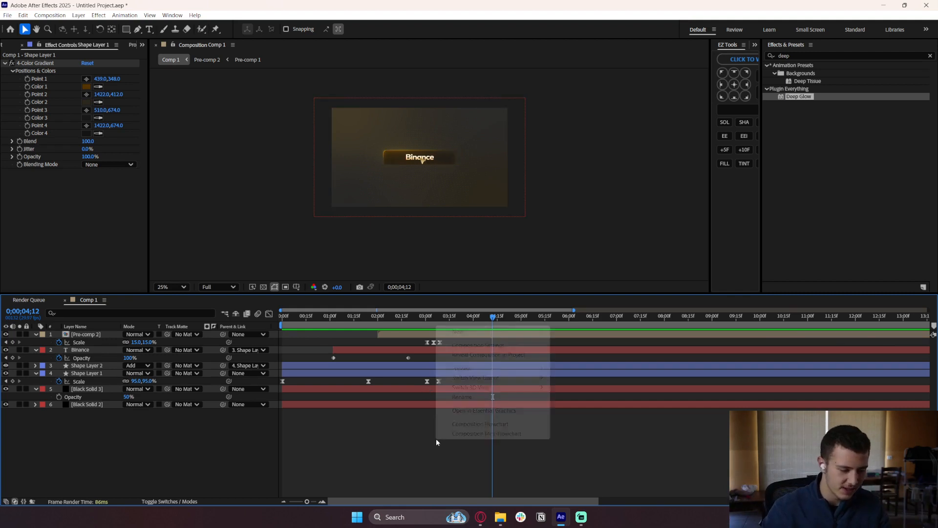
mouse_move(469, 330)
click(580, 393)
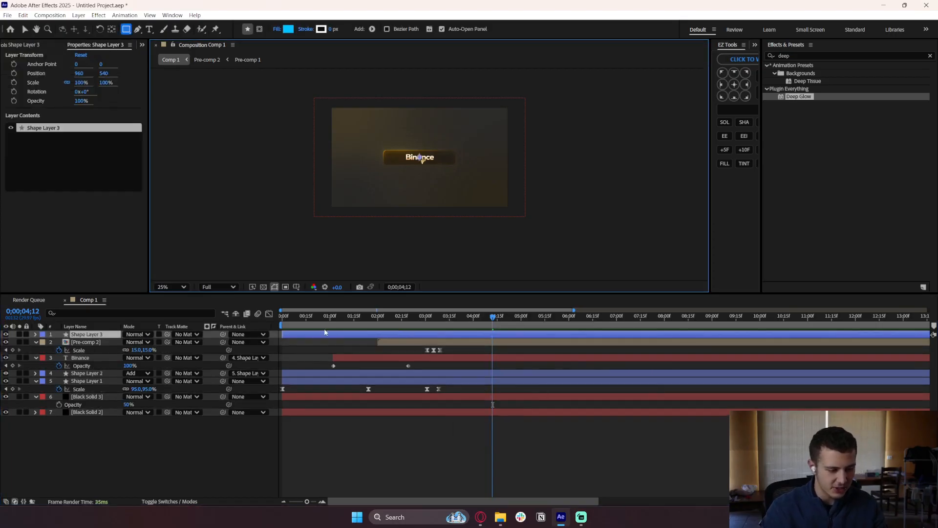
drag(324, 334, 512, 341)
drag(414, 321, 431, 322)
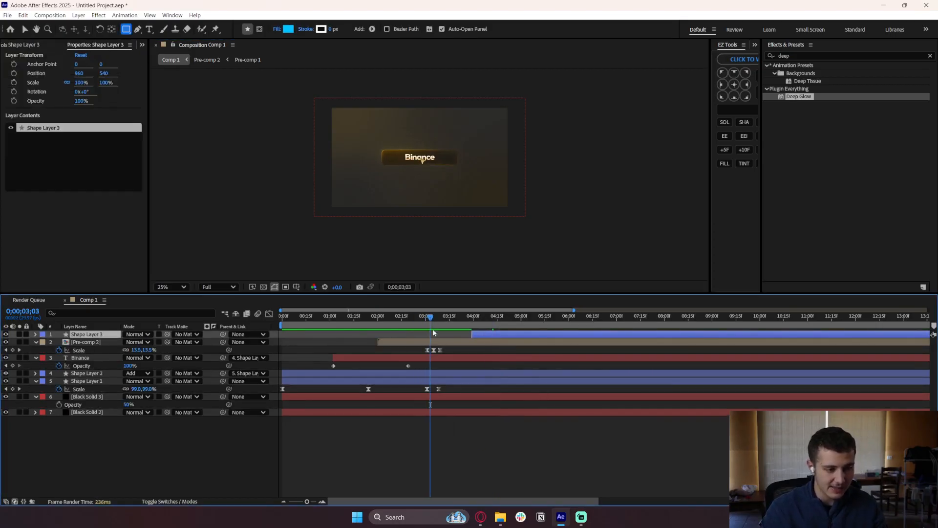
scroll(433, 331, up, 4)
scroll(418, 337, down, 1)
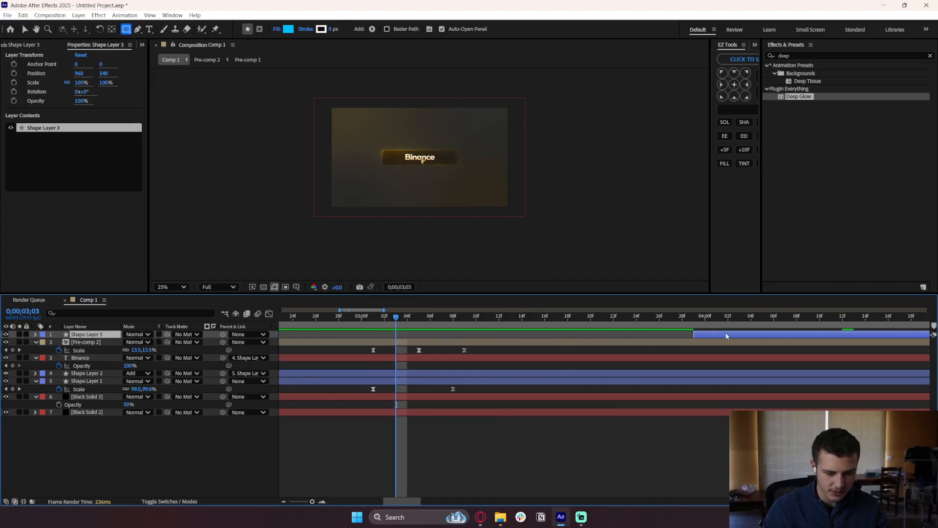
drag(723, 335, 377, 327)
click(372, 319)
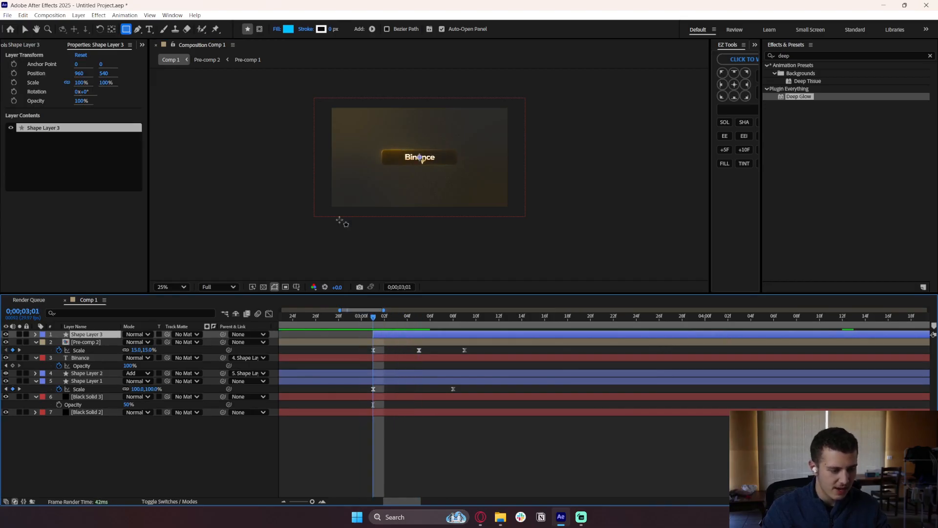
Draw a circle about 33.5 px wide on the new shape layer, at the cursor tip over the Binance text.
click(126, 29)
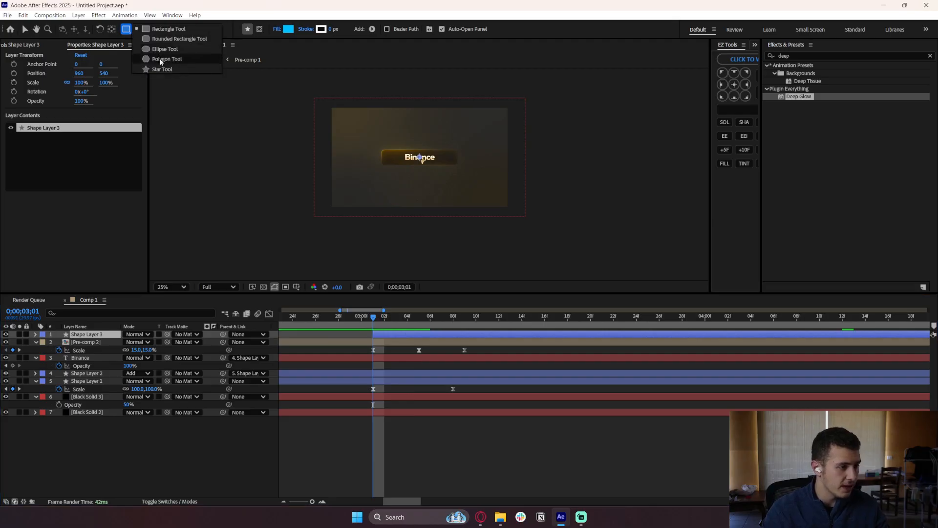
click(161, 48)
scroll(420, 157, up, 6)
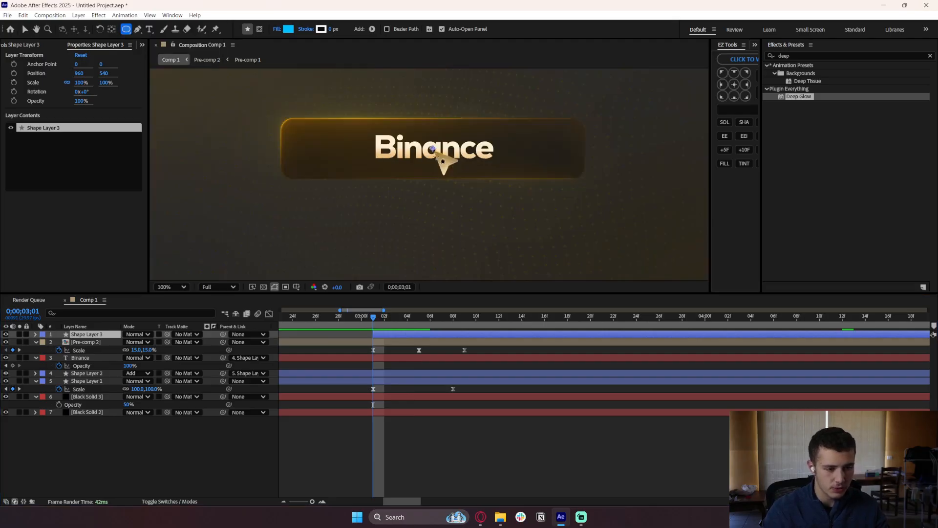
drag(418, 128, 439, 152)
key(v)
scroll(438, 152, down, 2)
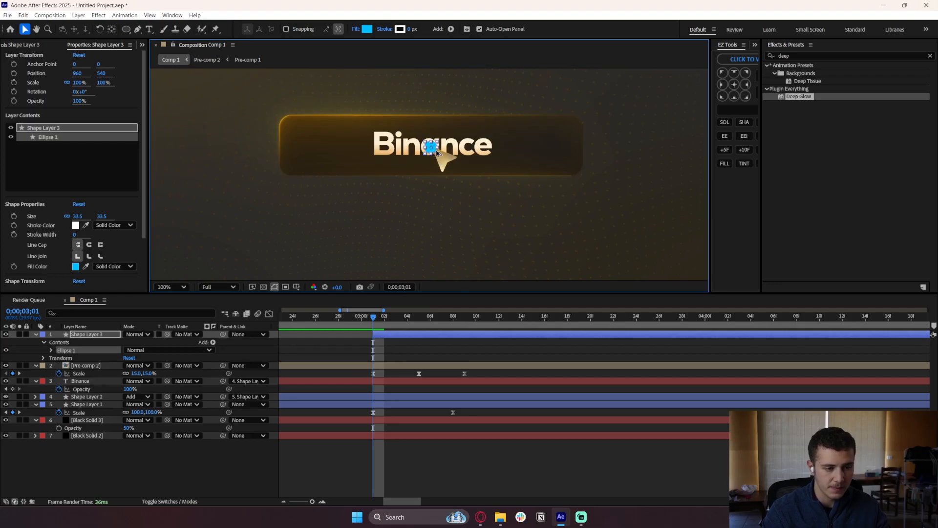
scroll(436, 152, up, 2)
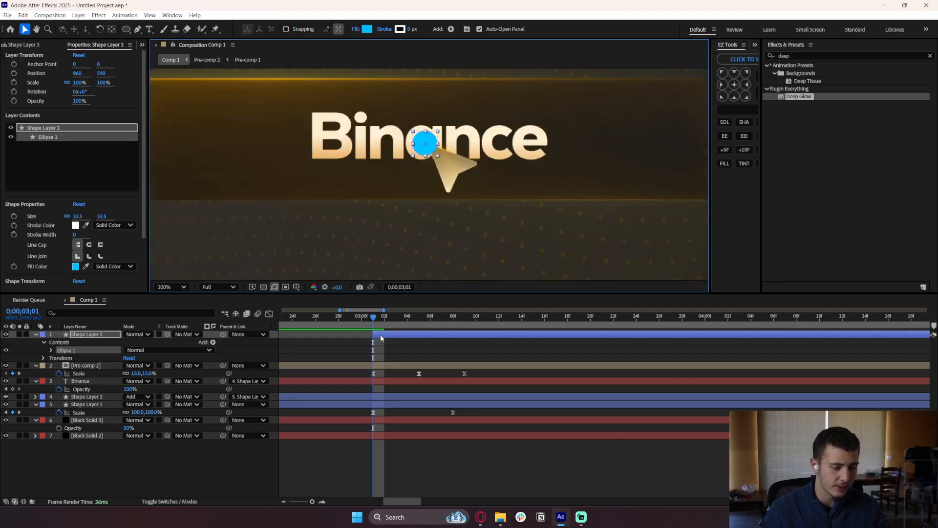
Nudge the circle in Shape Layer 3 slightly left to about position 955, 539.5 and center its anchor point on it.
click(84, 405)
scroll(347, 253, down, 2)
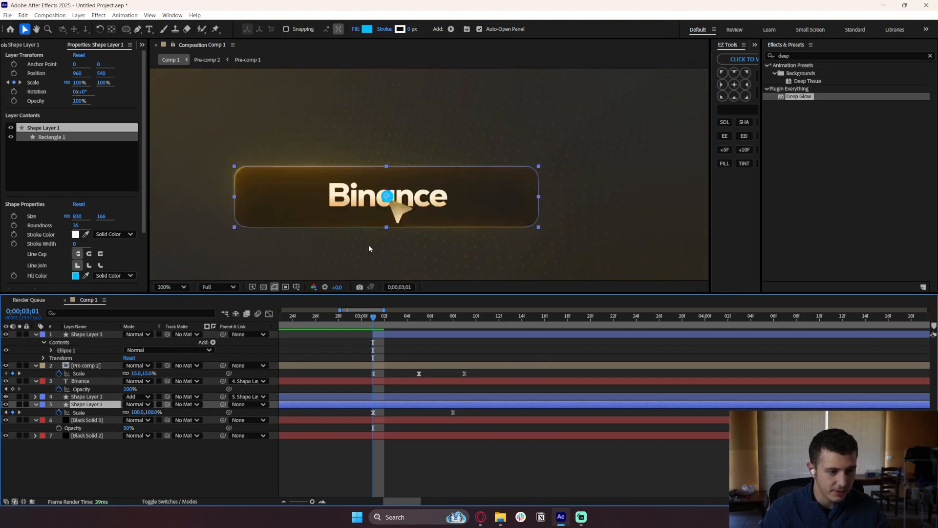
scroll(369, 249, up, 2)
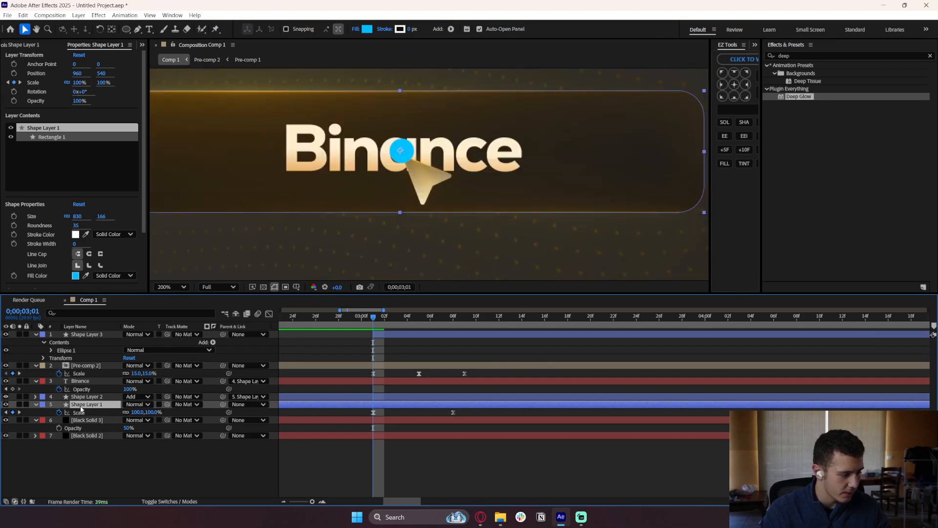
key(a)
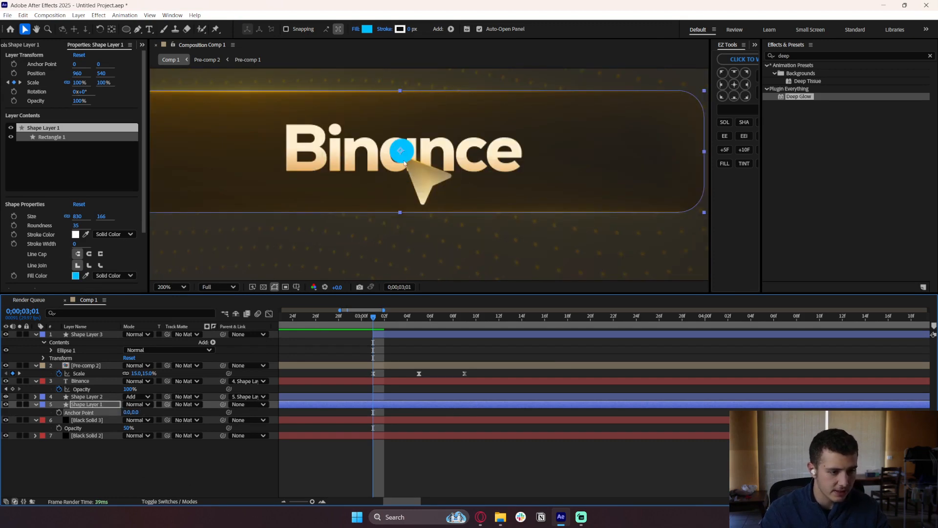
click(406, 156)
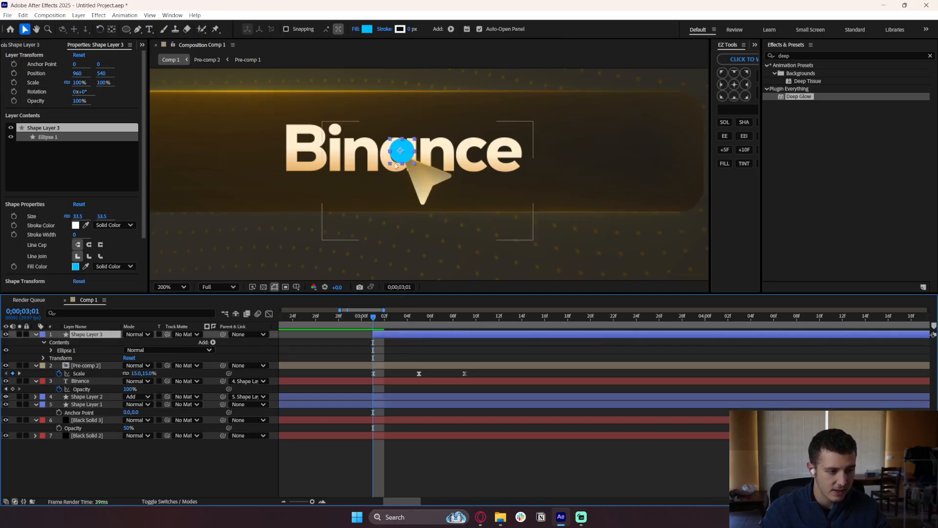
drag(408, 157, 404, 156)
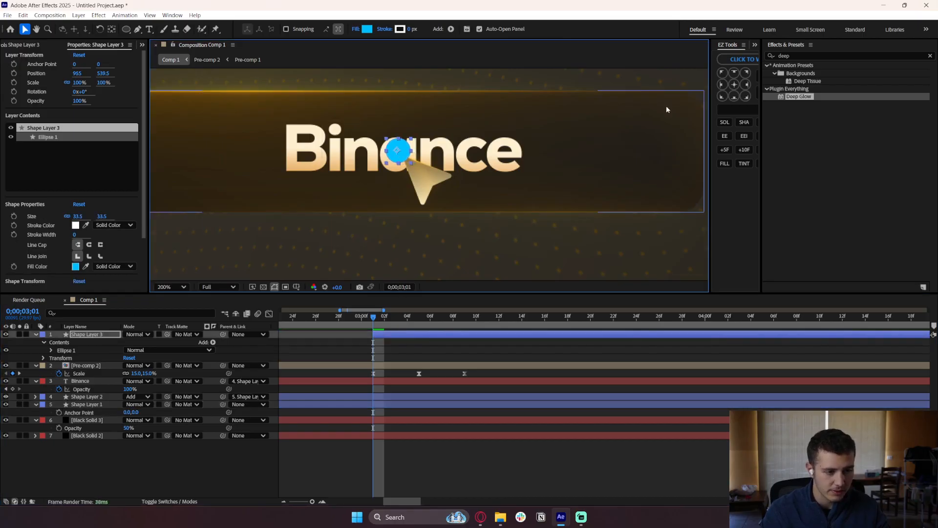
click(361, 359)
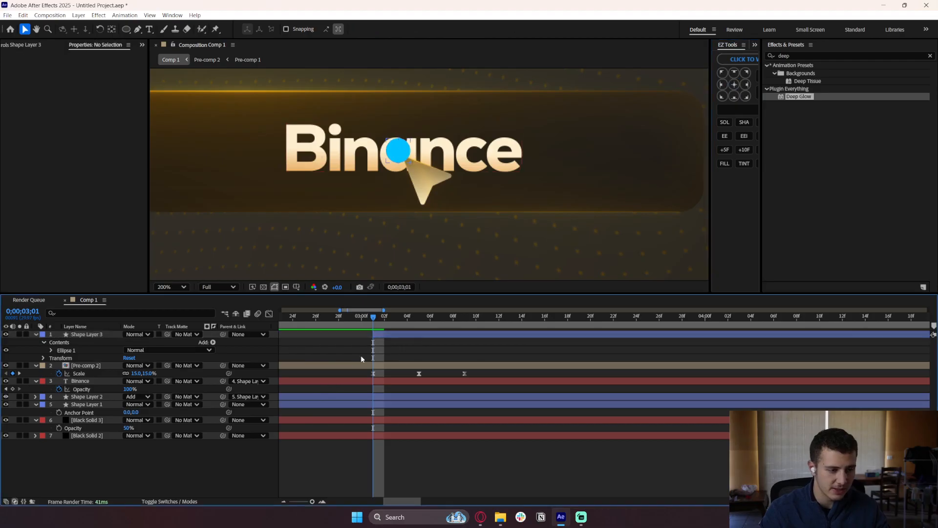
click(116, 335)
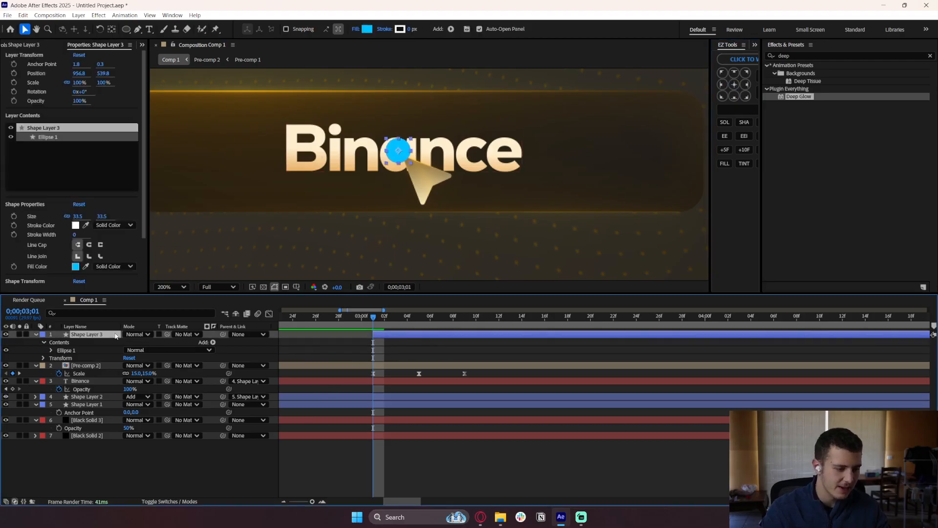
click(35, 334)
click(35, 334)
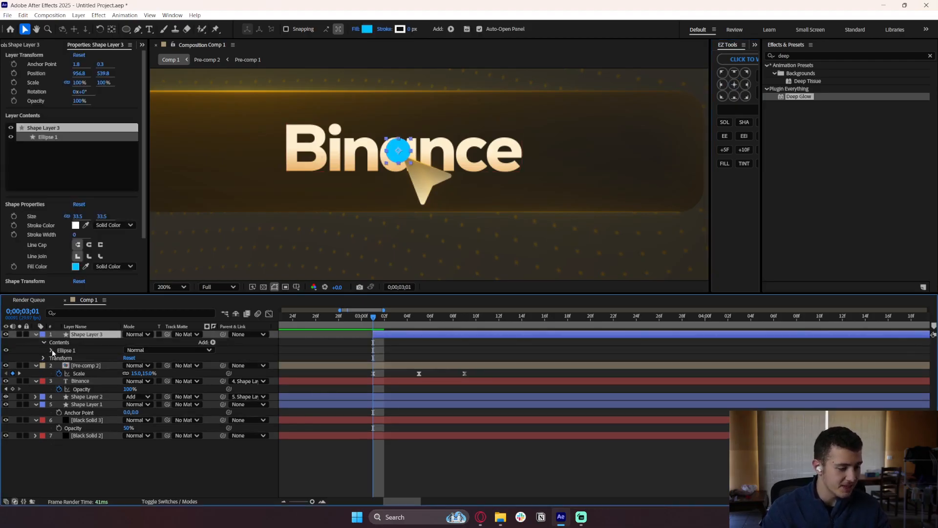
click(51, 350)
click(51, 350)
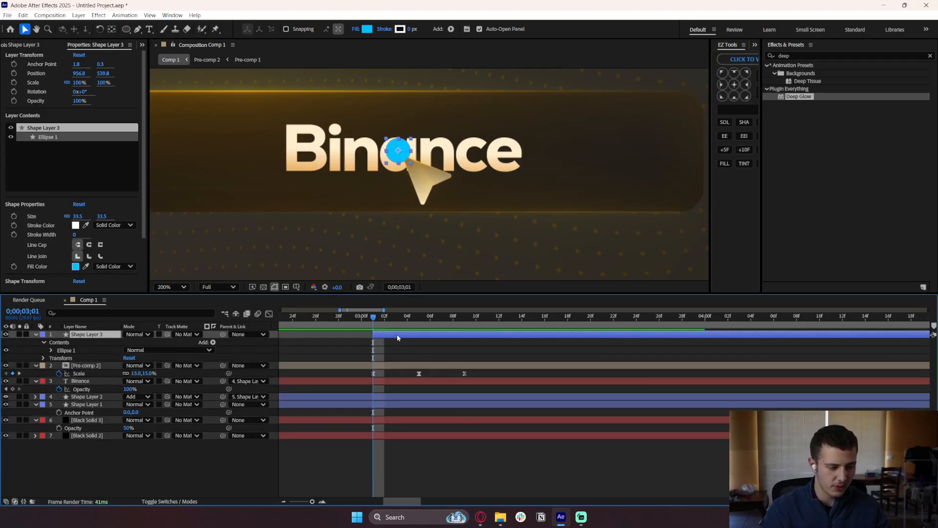
Try enlarging Shape Layer 3's Scale to 3086%, and undo the change.
key(s)
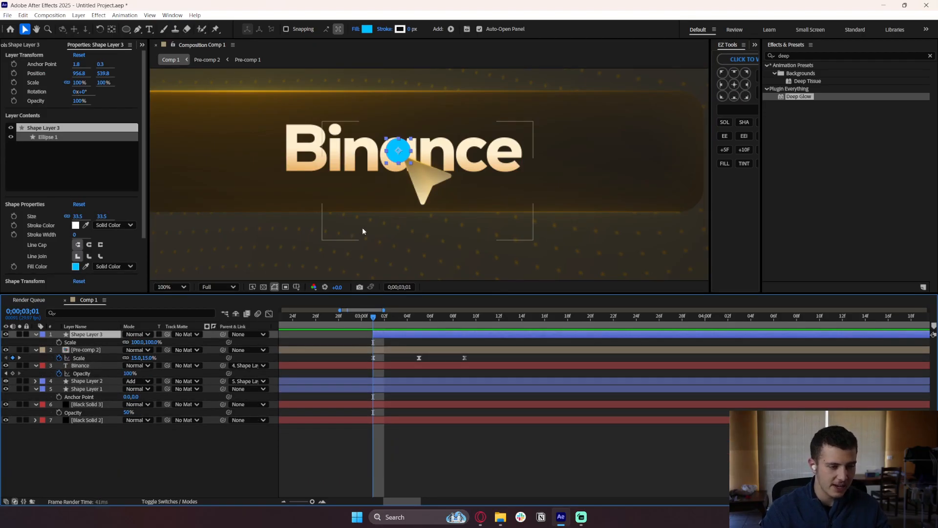
scroll(363, 227, down, 2)
drag(375, 221, 402, 175)
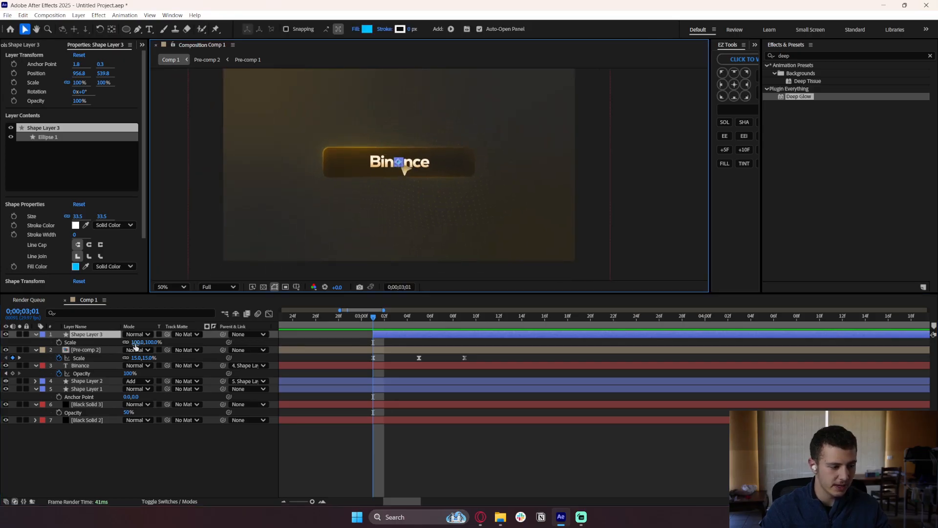
drag(136, 344, 241, 348)
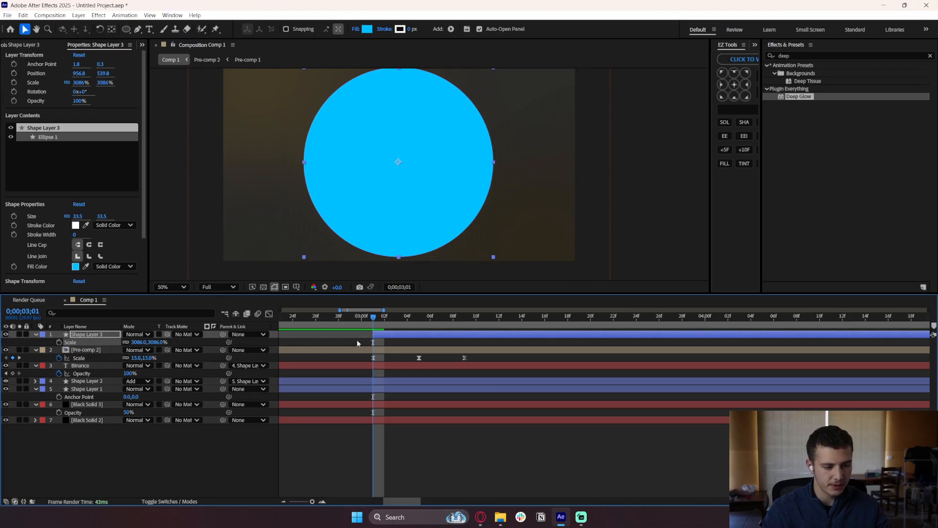
key(ctrl+z)
key(ctrl+z)
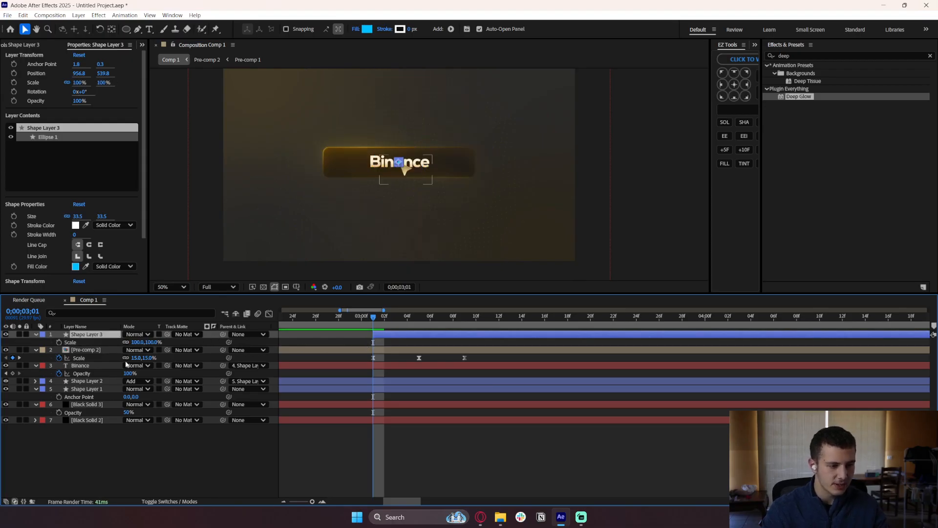
Set Shape Layer 3's Scale to 0% and keyframe it at 0;00;03;01.
click(135, 344)
text(00)
key(Return)
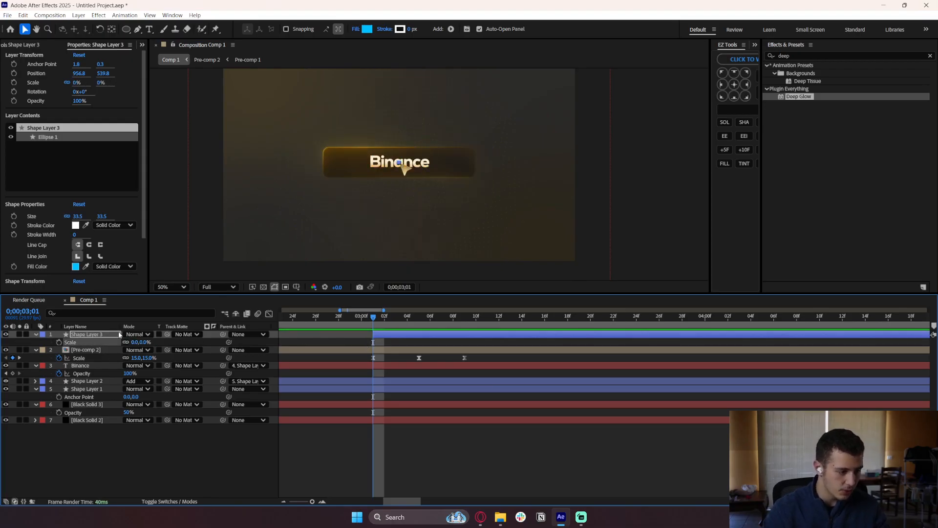
click(59, 342)
Add a second Scale keyframe of 2430% to Shape Layer 3 at 0;00;03;29.
drag(377, 321, 481, 330)
scroll(479, 333, down, 5)
scroll(447, 323, down, 3)
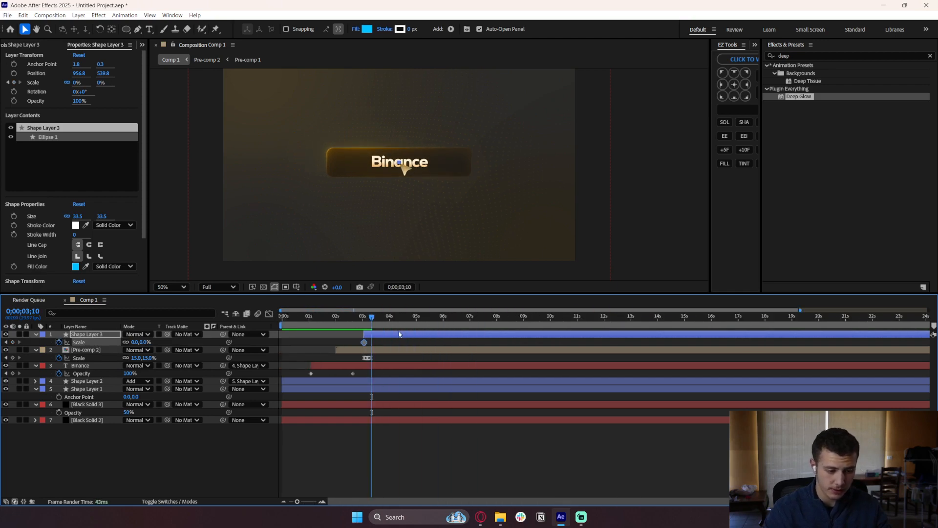
drag(371, 321, 390, 321)
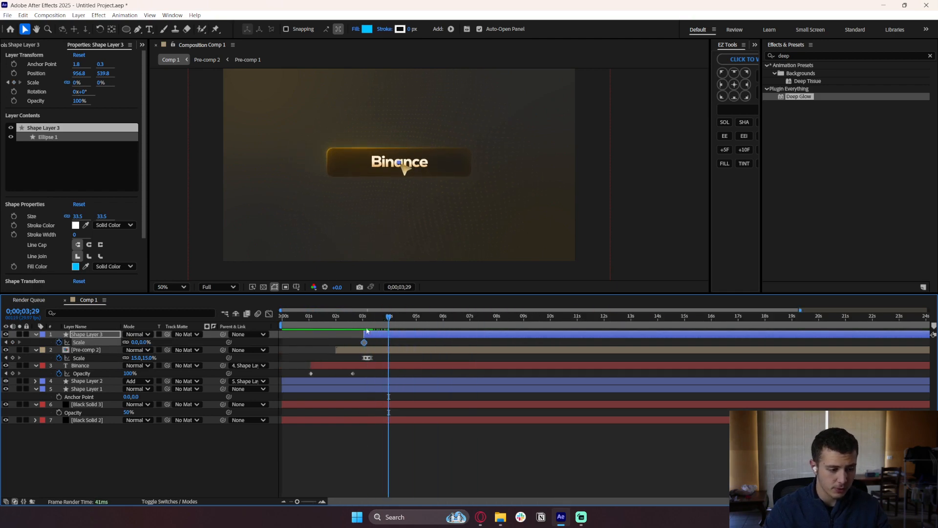
drag(133, 342, 252, 346)
Ease Shape Layer 3's Scale keyframes, skew the speed curve so growth peaks near the start, and preview the motion.
drag(389, 320, 396, 346)
key(space)
key(space)
click(269, 314)
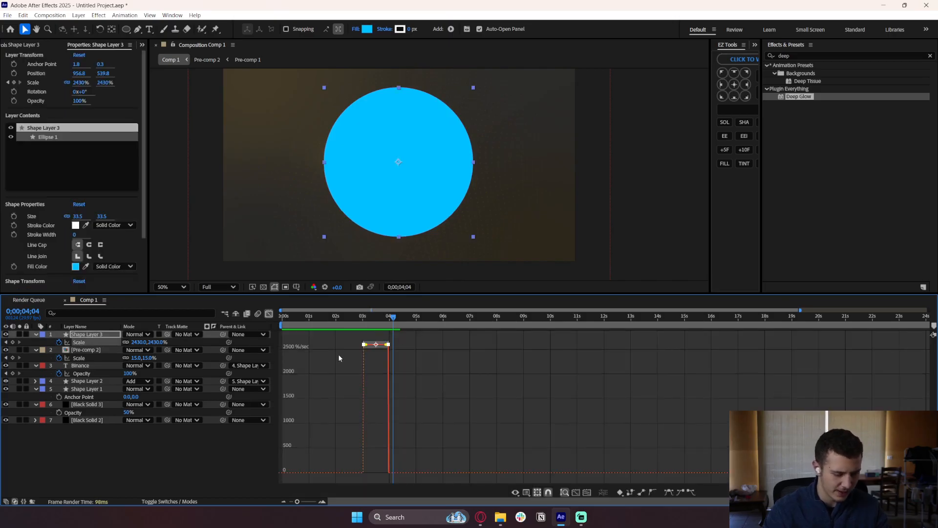
drag(384, 468, 366, 470)
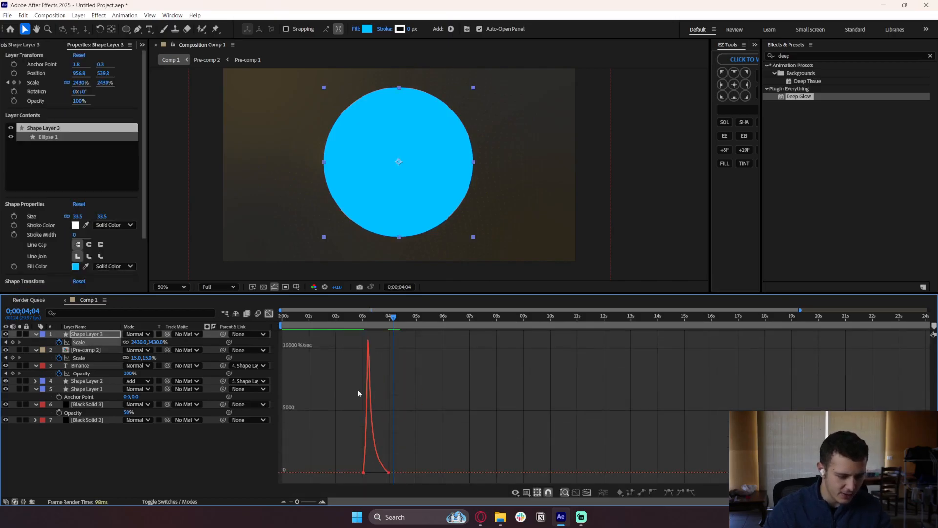
click(368, 325)
key(space)
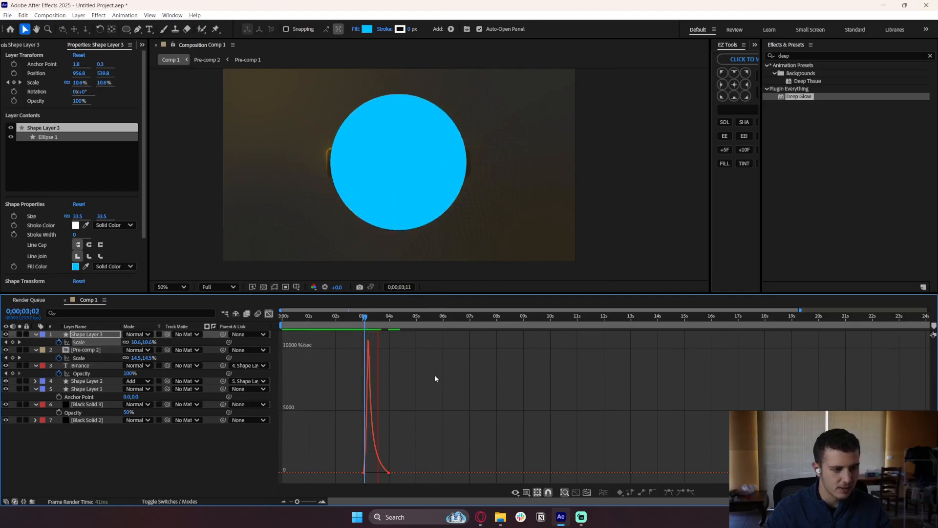
key(space)
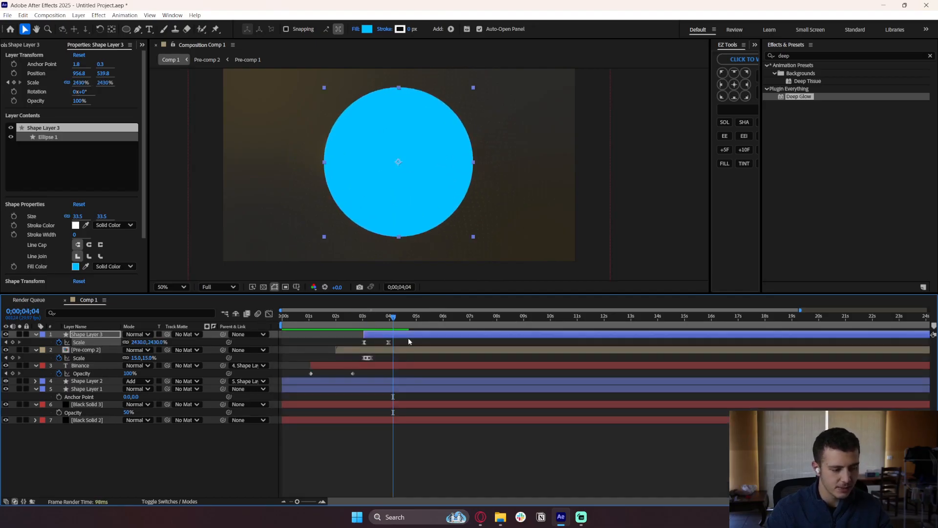
Duplicate Shape Layer 3 and delay the copy's start by a few frames.
click(94, 334)
click(36, 334)
click(35, 334)
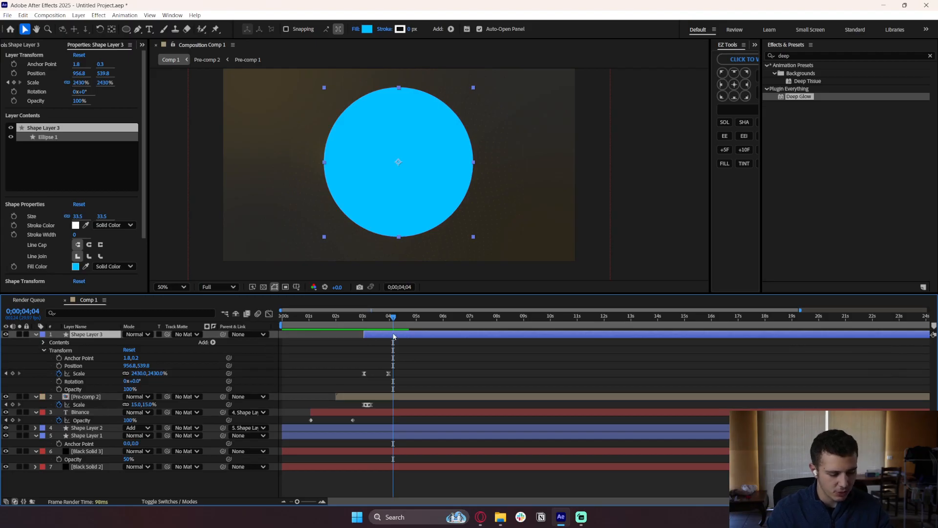
key(ctrl+d)
drag(371, 337, 377, 338)
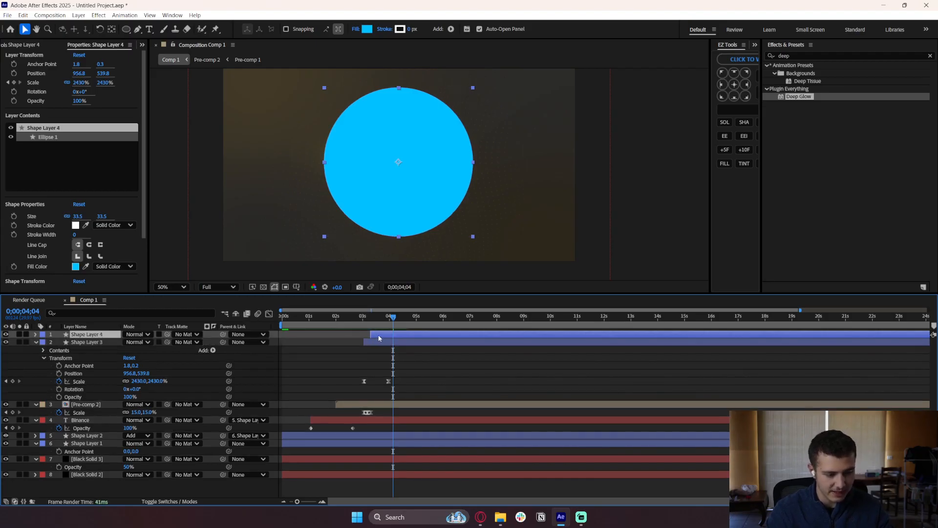
Darken Shape Layer 4's fill to the blue 0083AD.
click(36, 335)
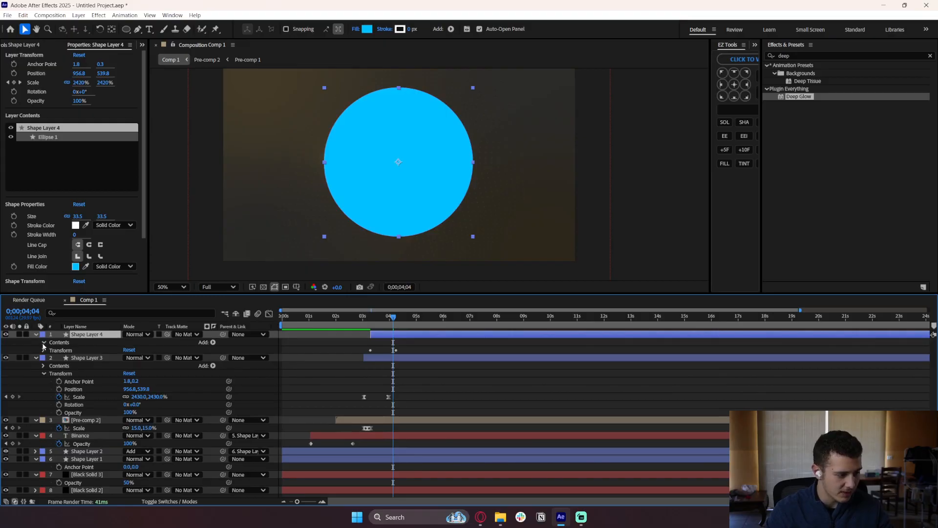
click(44, 343)
click(52, 350)
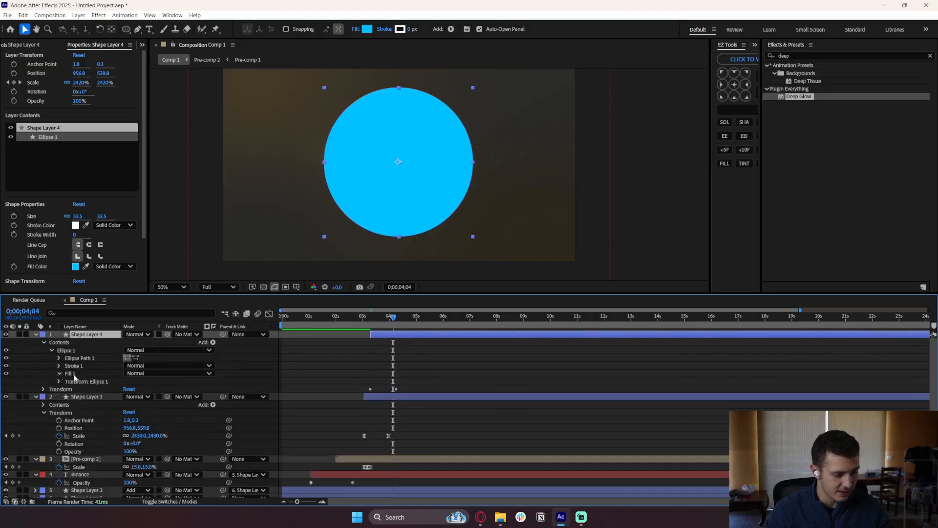
click(128, 396)
drag(466, 237, 502, 240)
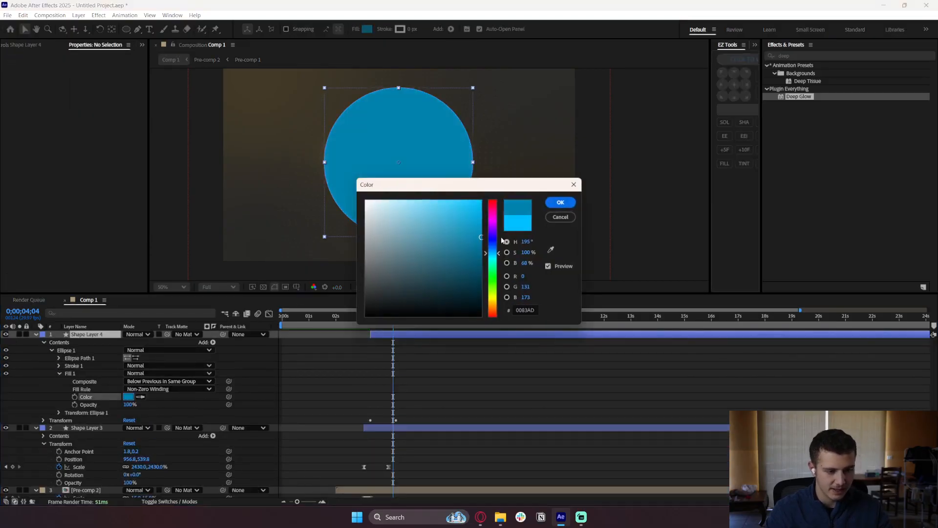
click(561, 202)
Duplicate Shape Layer 4 and delay the copy's start by several frames.
click(406, 336)
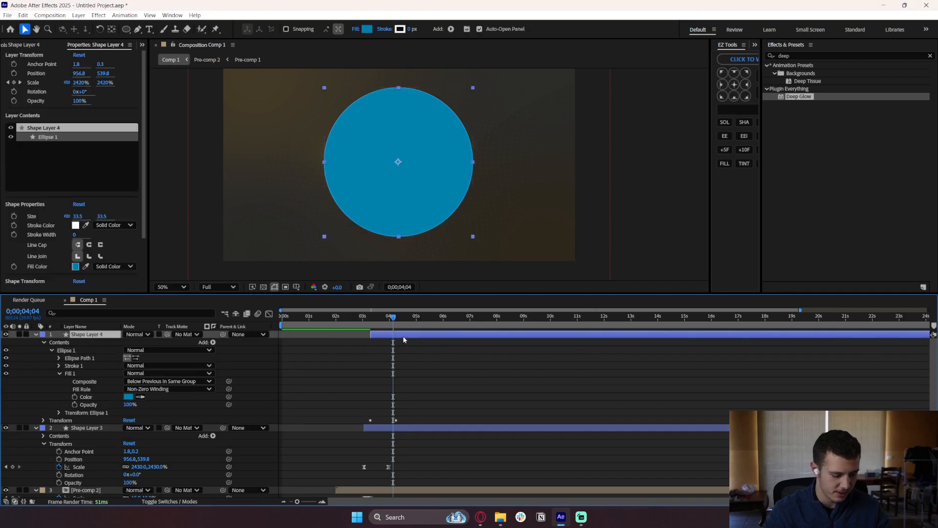
key(ctrl+d)
drag(382, 337, 394, 338)
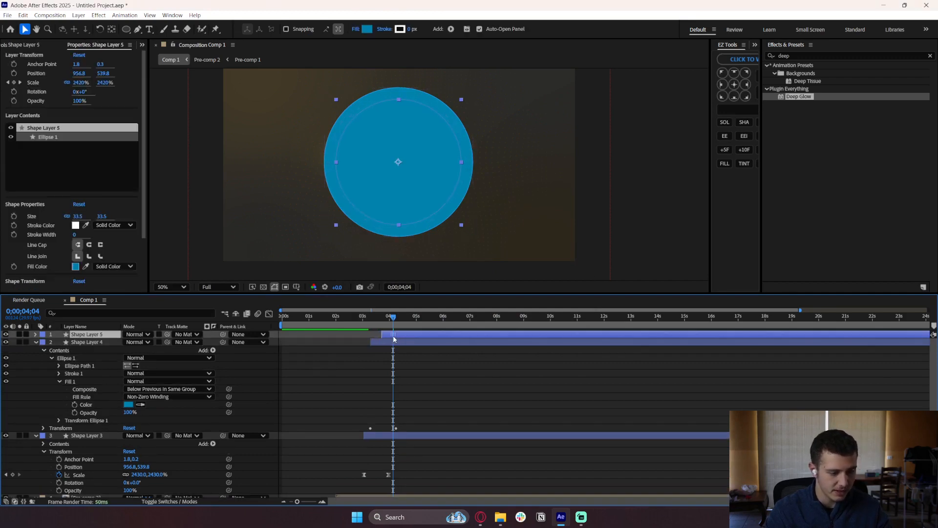
Set Shape Layer 5's fill to a darker blue, 005570.
click(36, 334)
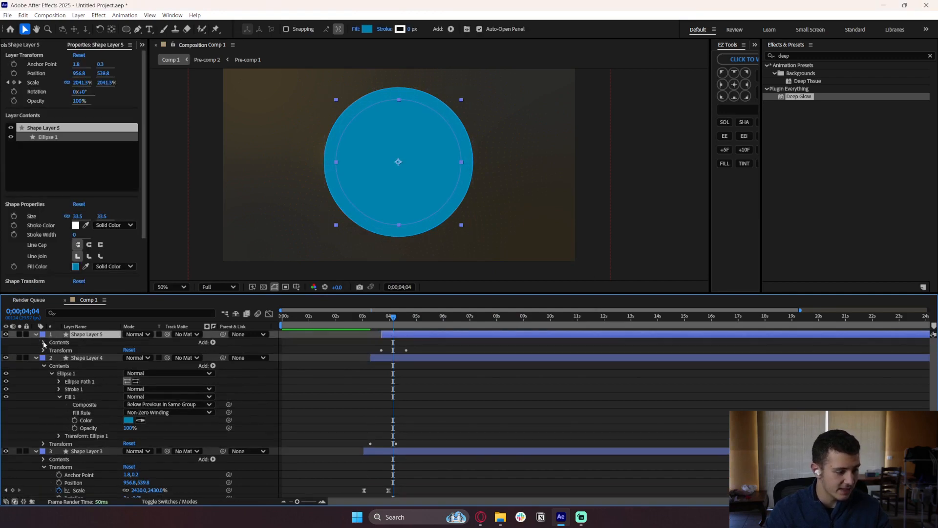
click(43, 343)
click(52, 350)
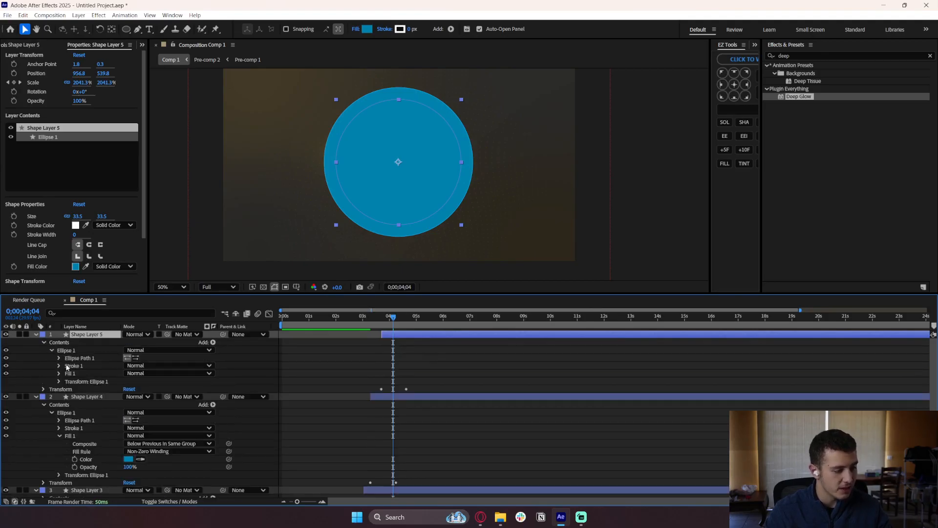
click(59, 373)
click(128, 397)
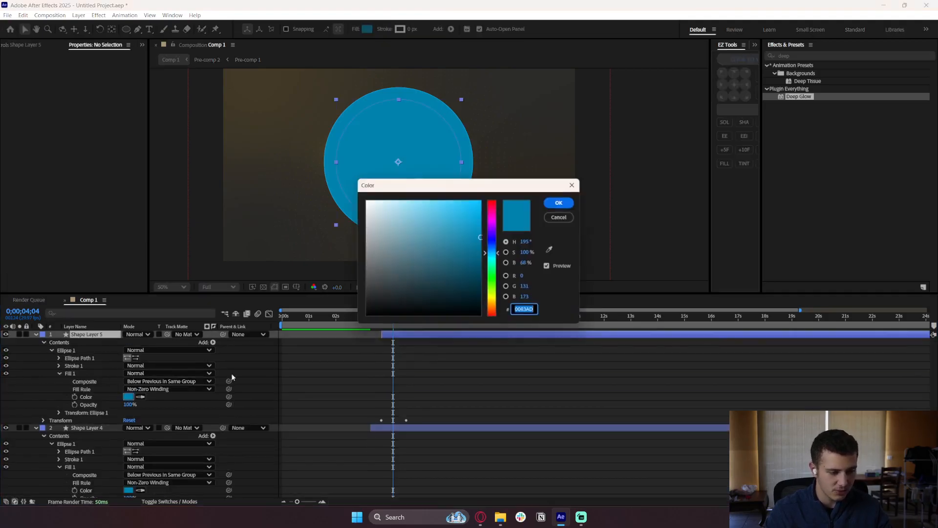
drag(464, 263, 504, 269)
click(565, 200)
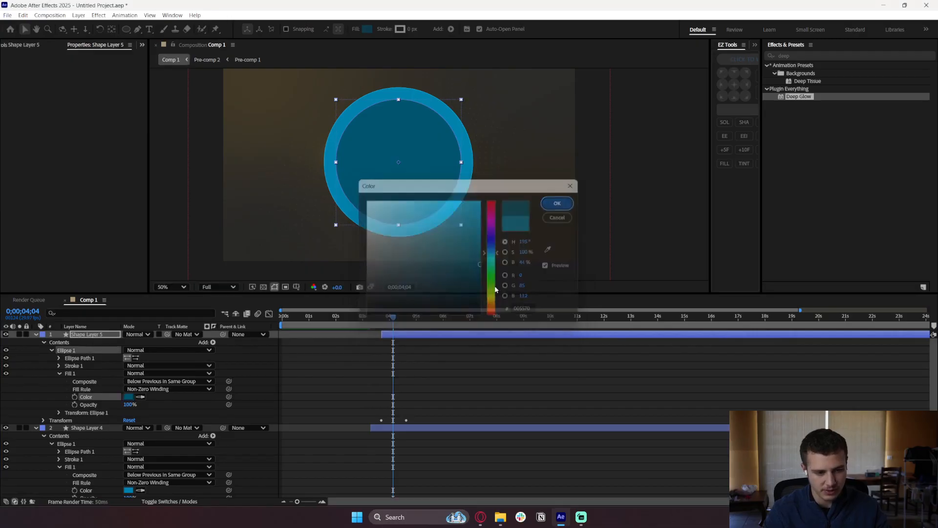
Preview the three staggered circles expanding from 0;00;03;01 and check the frame at 0;00;03;05.
click(440, 359)
click(364, 318)
key(space)
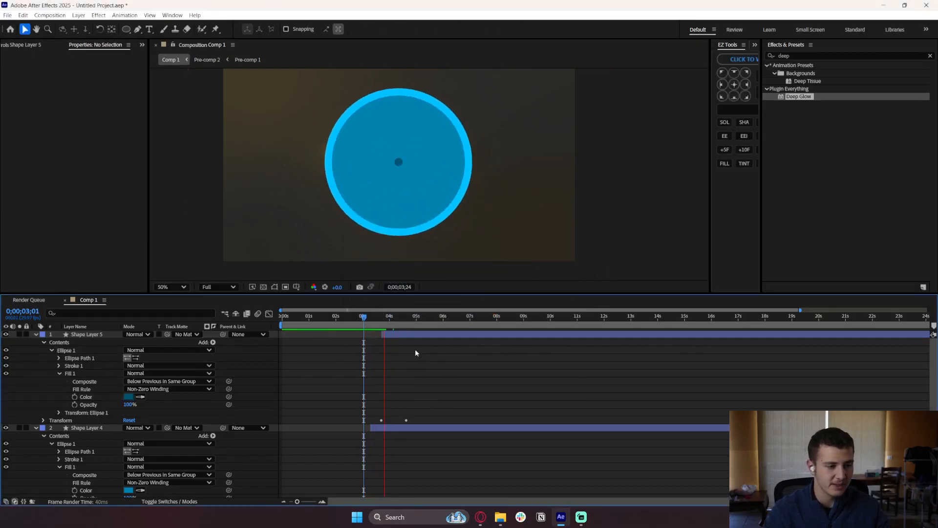
key(space)
click(369, 318)
drag(368, 324, 366, 324)
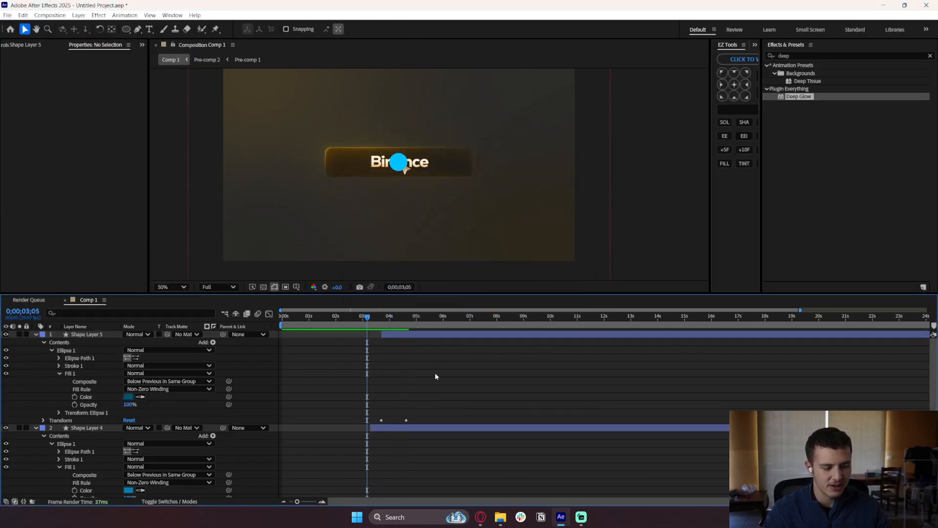
Select Shape Layers 3, 4 and 5 and collapse their expanded properties in the timeline.
click(427, 335)
shift+click(394, 429)
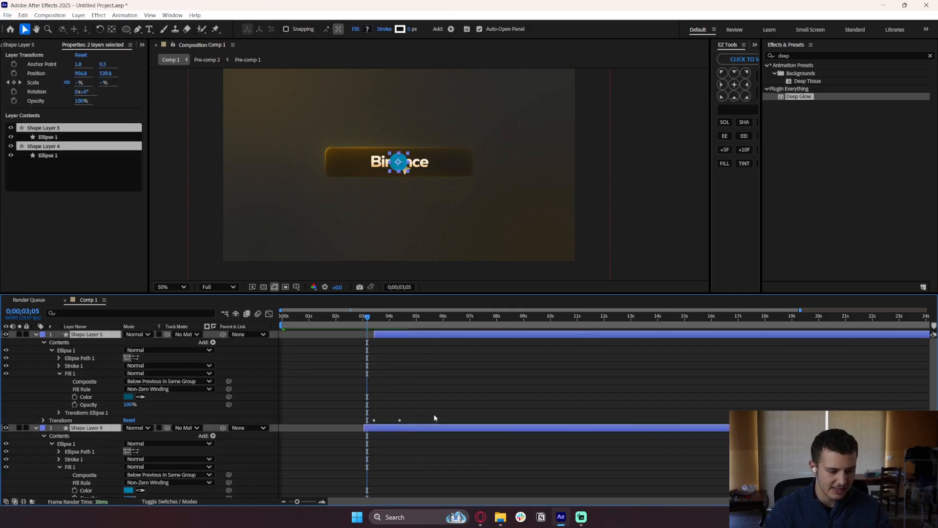
scroll(434, 414, down, 3)
shift+click(410, 451)
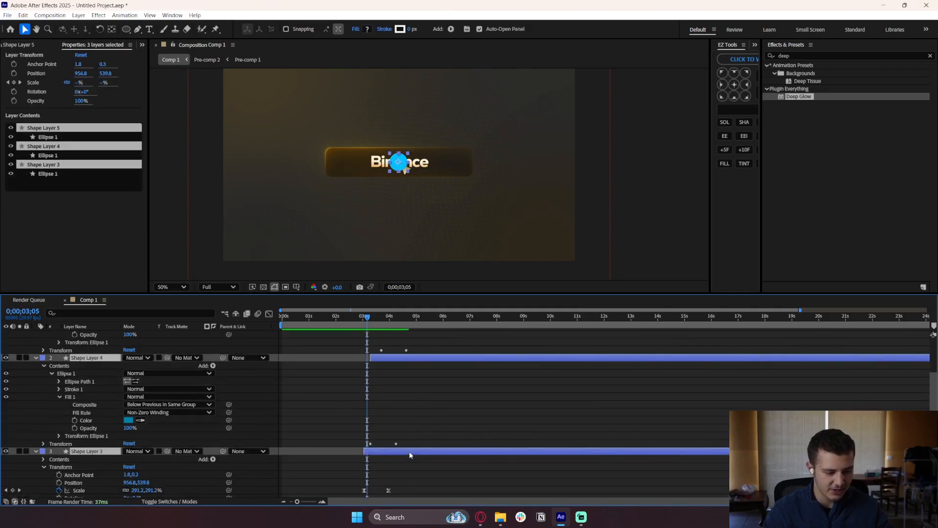
click(35, 358)
click(344, 350)
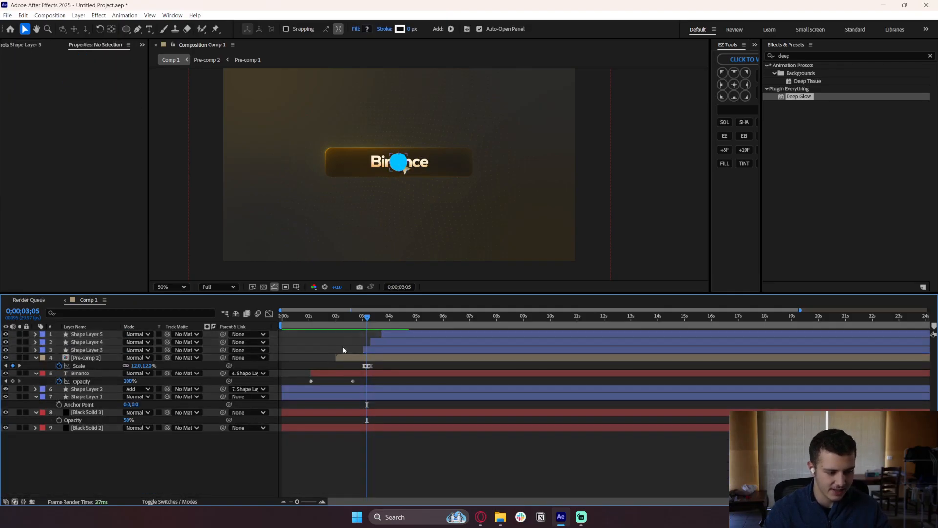
Shift Shape Layer 5 earlier to start at about 0;00;03;12, and preview the tighter stagger.
drag(367, 317, 381, 334)
key(space)
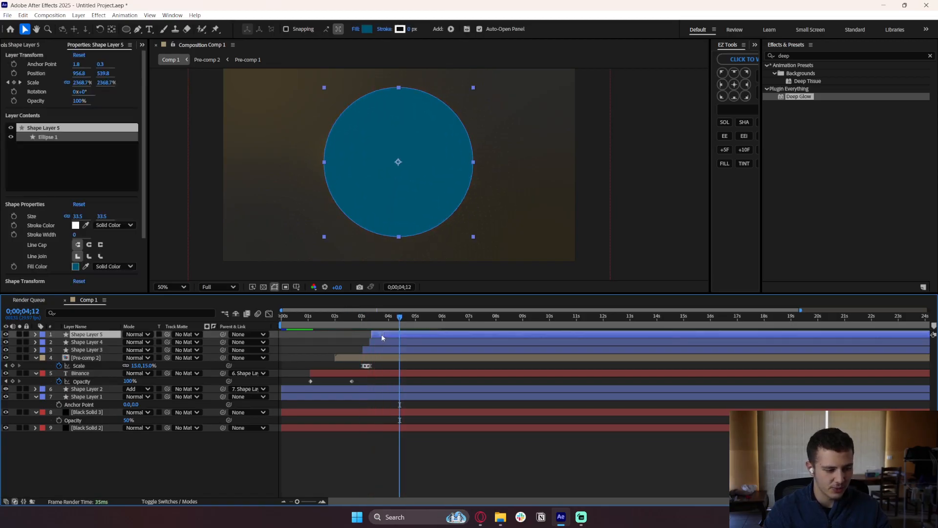
click(353, 318)
key(space)
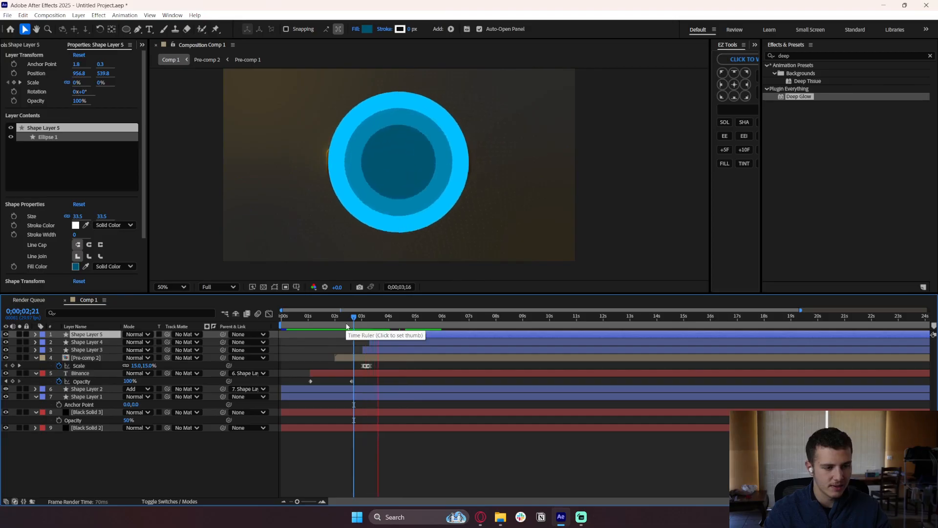
key(space)
scroll(357, 341, up, 2)
scroll(356, 343, up, 2)
click(379, 318)
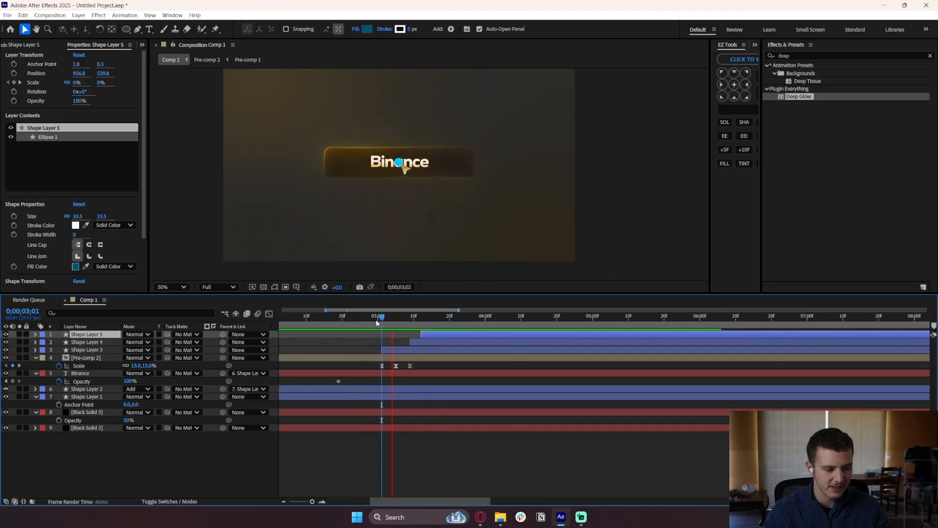
key(space)
Change Shape Layer 3's fill to the golden yellow FFCB00, checking the circle at 0;00;03;06.
click(428, 349)
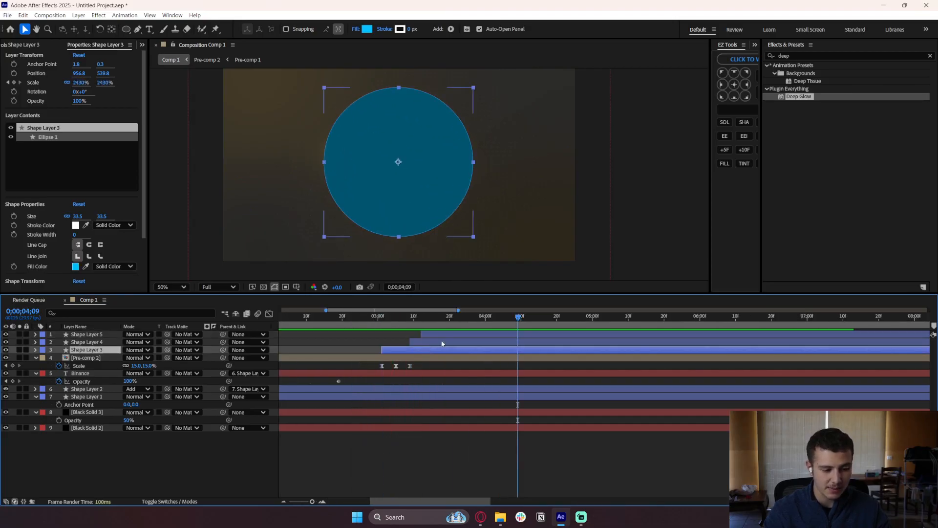
click(36, 349)
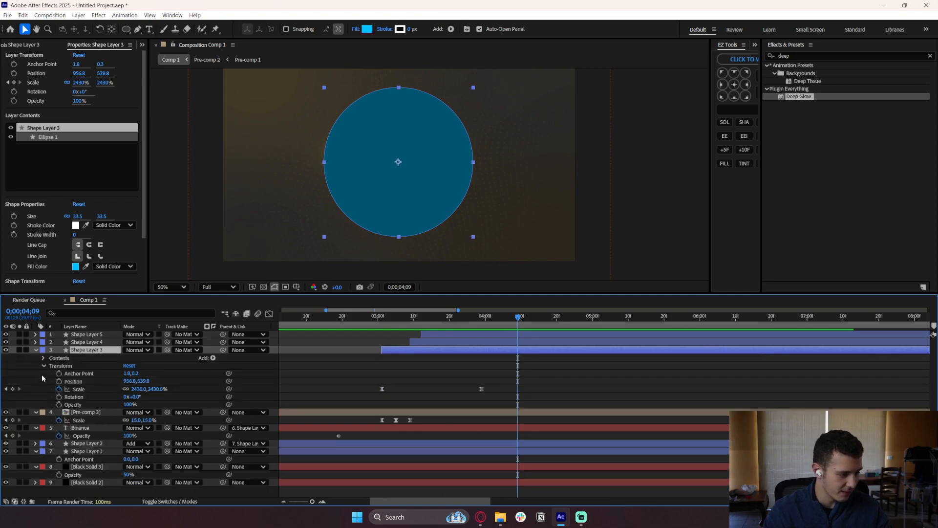
click(43, 359)
click(400, 318)
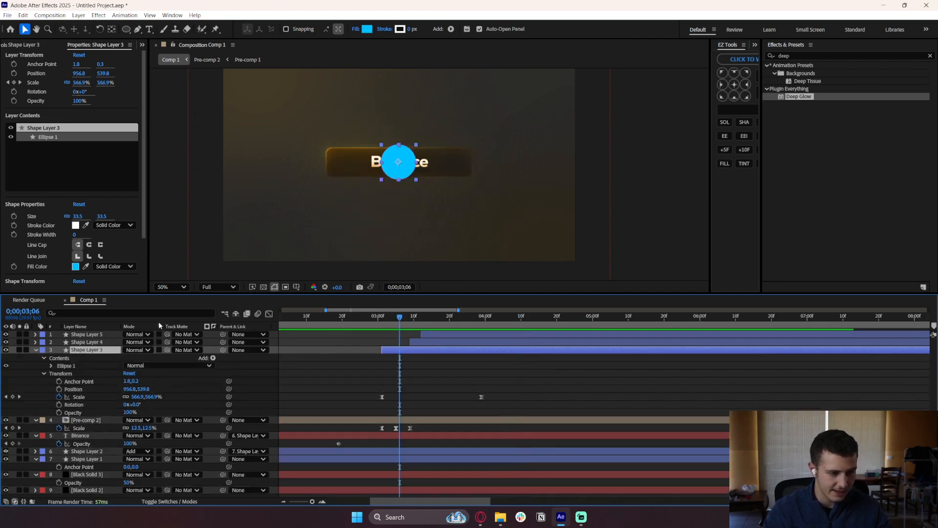
click(50, 366)
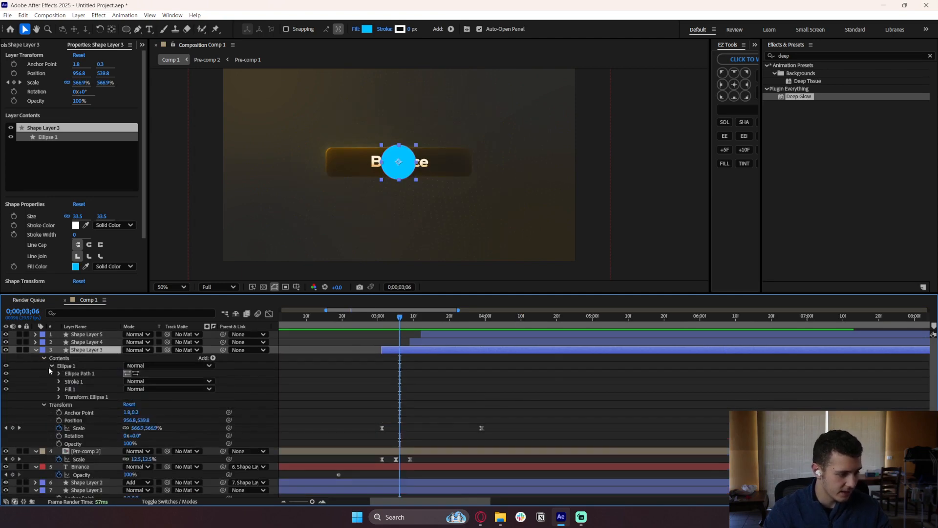
click(59, 389)
click(129, 412)
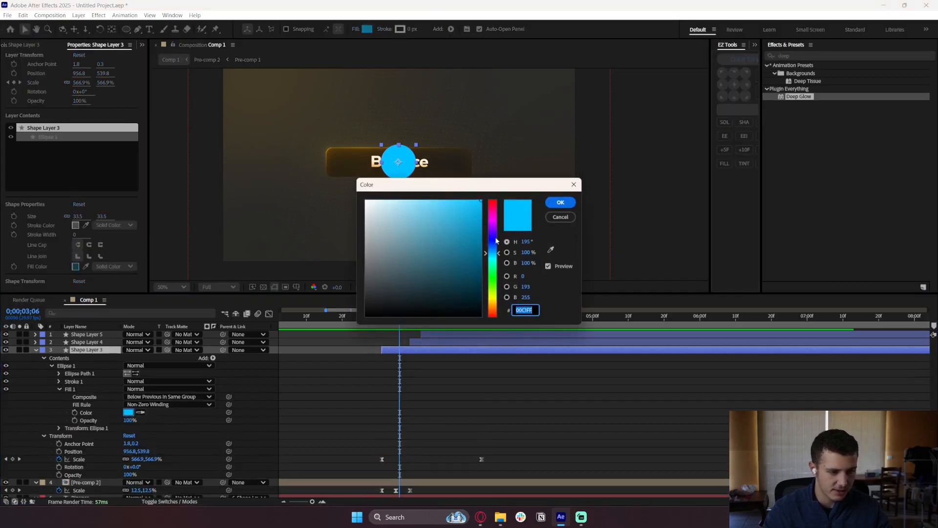
drag(492, 254, 493, 303)
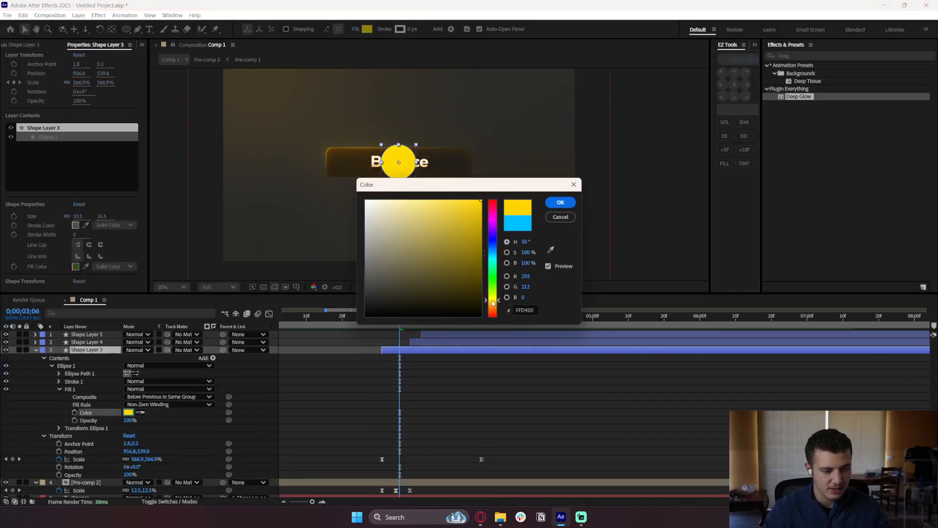
click(561, 202)
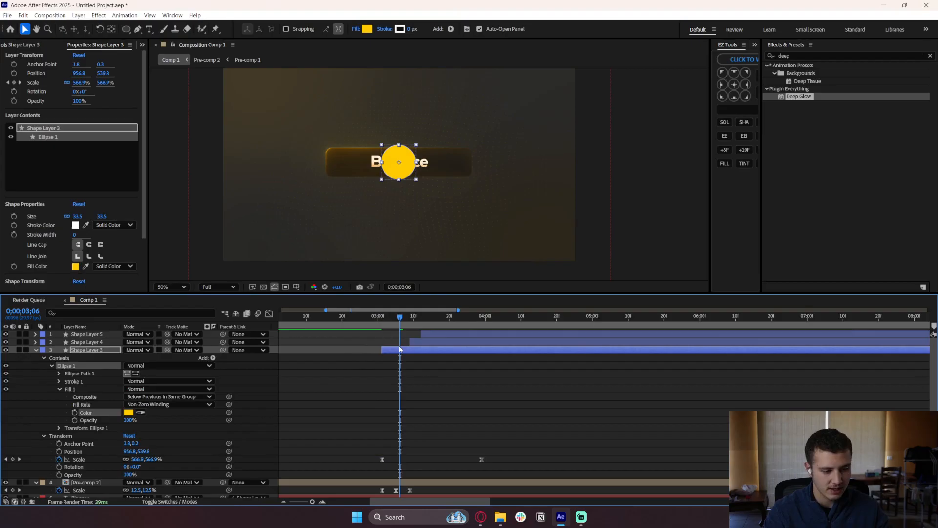
Sample the yellow circle for Shape Layer 4's fill and shift it to a dark orange-brown.
click(426, 343)
click(36, 350)
click(35, 342)
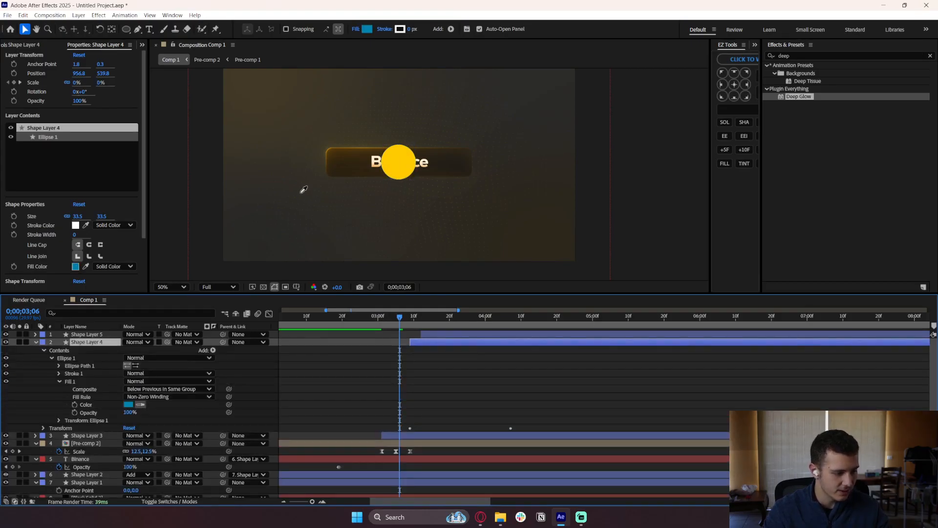
click(403, 160)
click(128, 404)
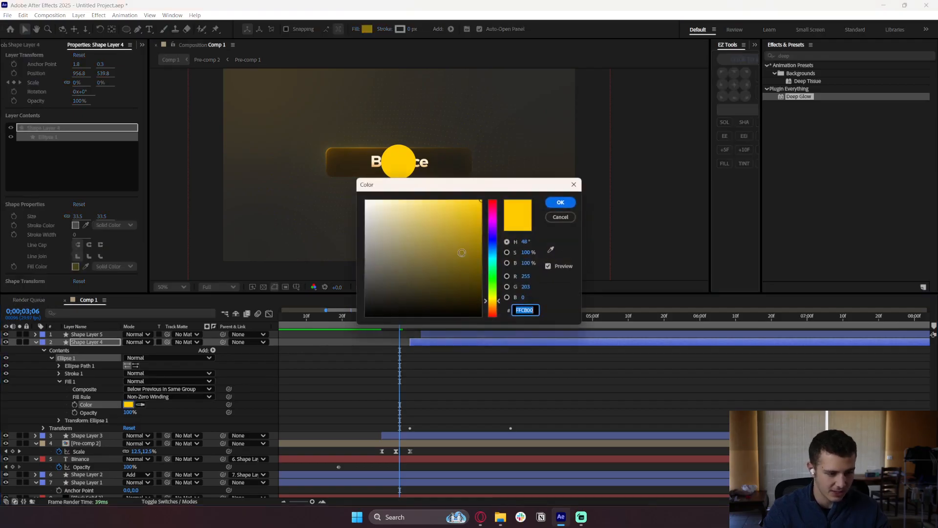
click(481, 257)
drag(485, 304, 485, 306)
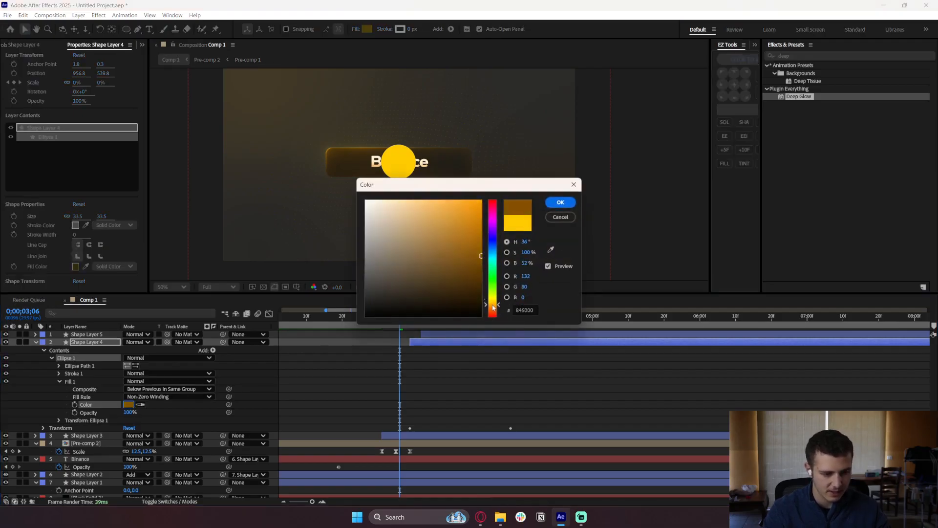
click(560, 202)
Collapse Shape Layer 4's properties and move the current time to 0;00;03;12 with Shape Layer 5 selected.
click(439, 335)
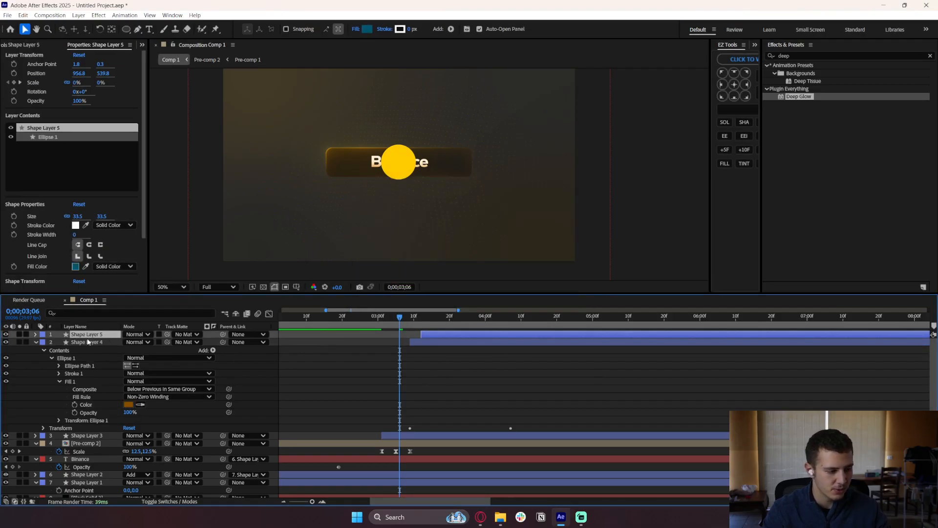
key(F2)
click(37, 342)
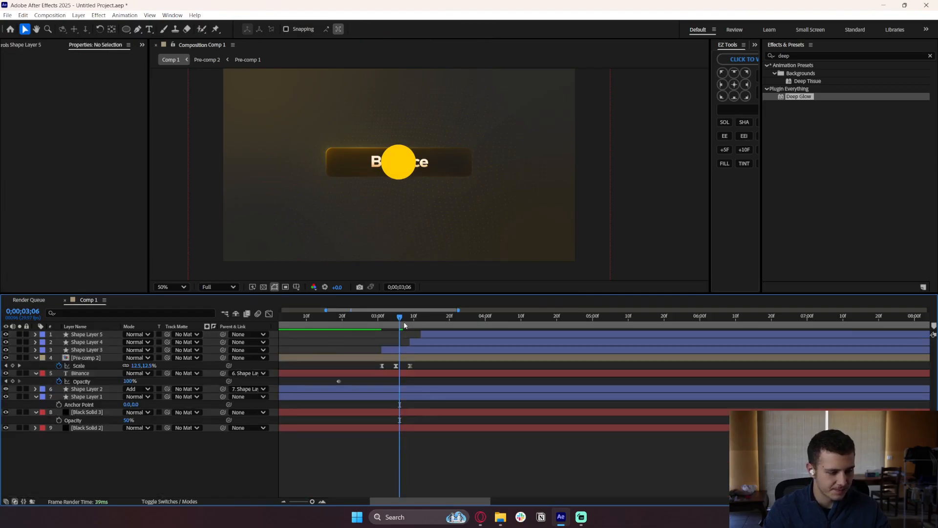
drag(404, 325, 417, 319)
click(438, 335)
click(421, 320)
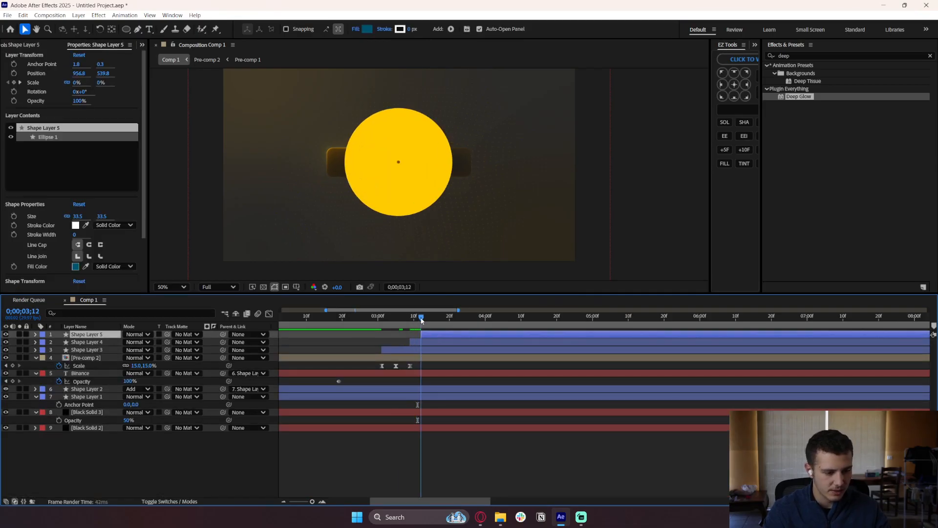
Sample Shape Layer 4's orange-brown for Shape Layer 5's fill and darken it to a deep brown.
click(35, 335)
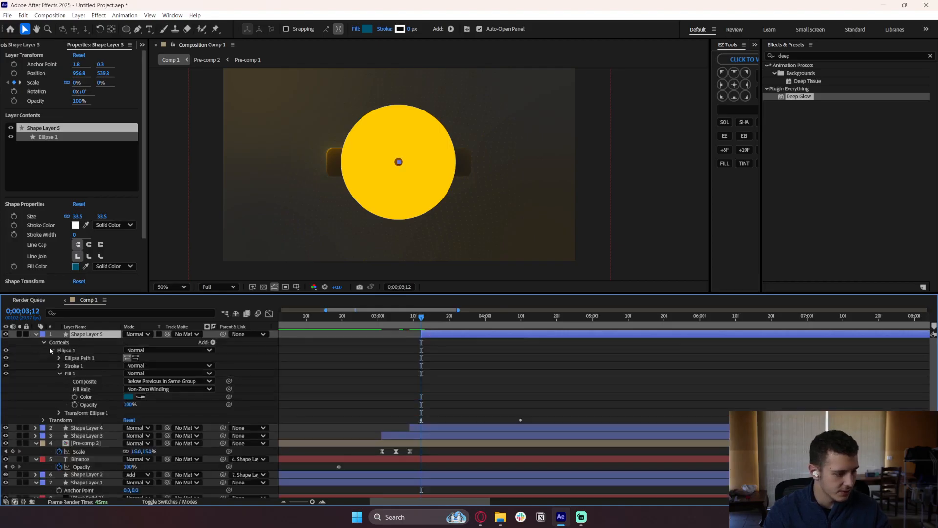
click(141, 398)
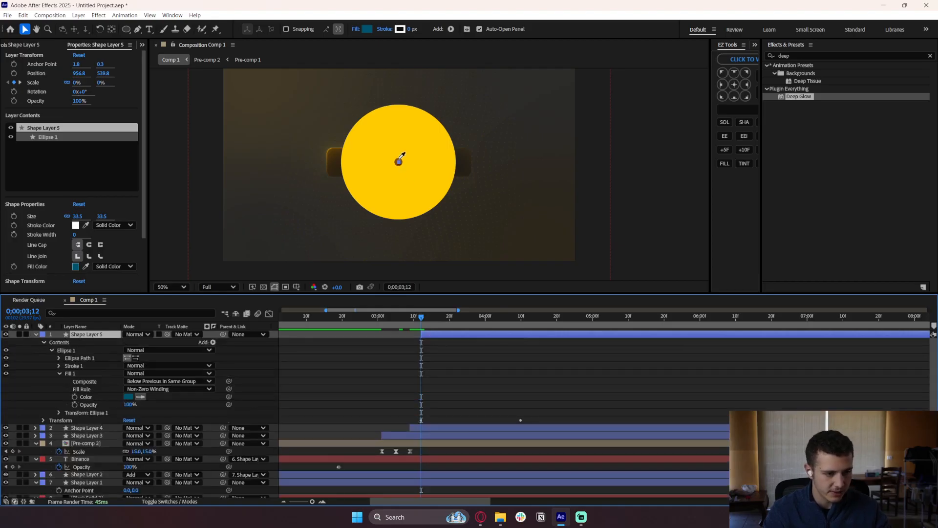
click(258, 230)
click(169, 389)
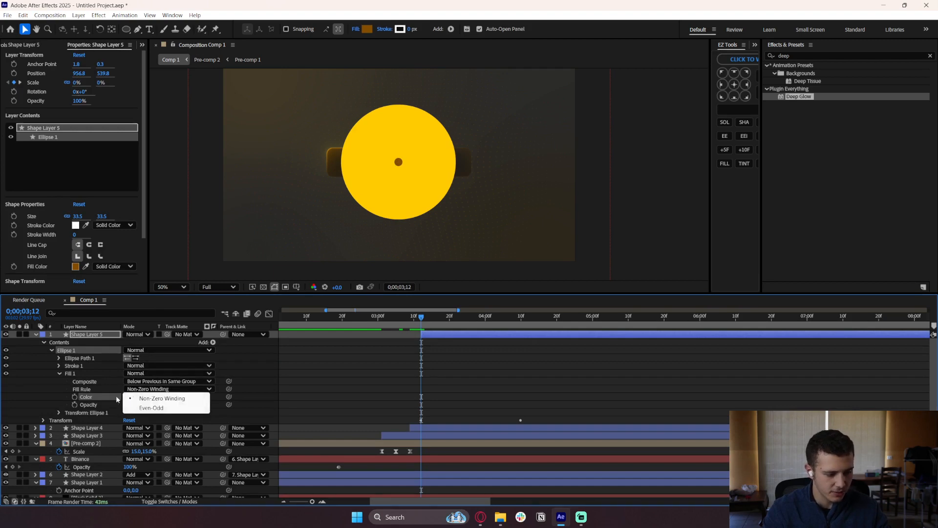
click(117, 397)
click(128, 397)
mouse_move(492, 304)
mouse_down()
mouse_move(474, 276)
mouse_move(482, 280)
mouse_up()
click(561, 203)
Preview the recolored circle transition from 0;00;03;03.
click(502, 346)
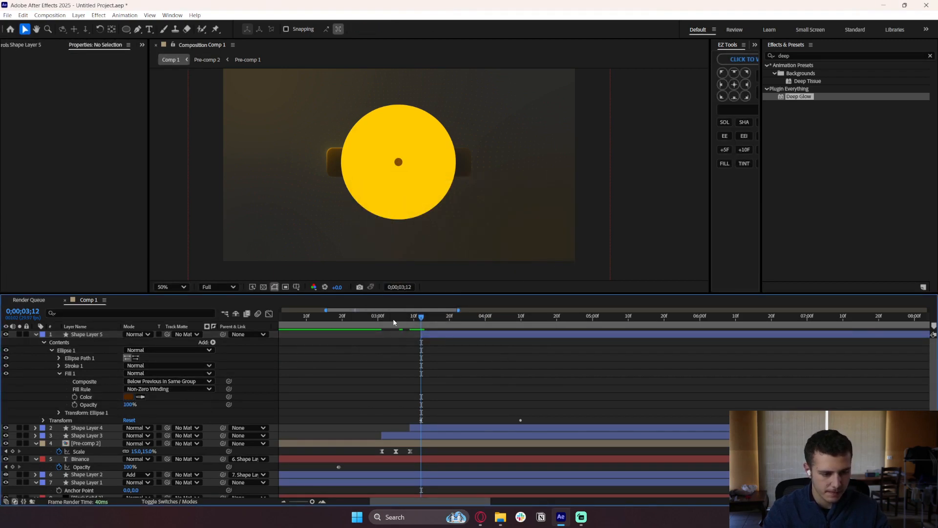
click(388, 323)
key(space)
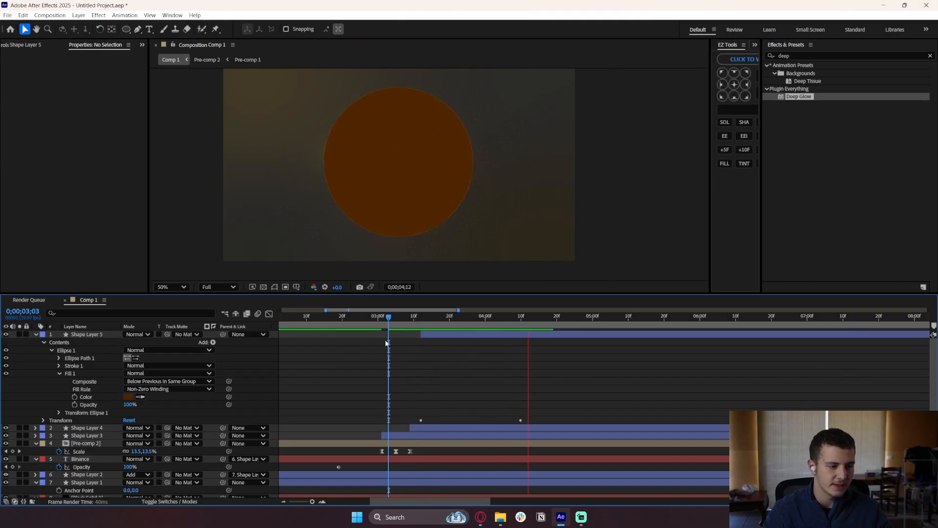
Preview the circle transition from 0;00;03;01 and scrub through it to 0;00;03;21.
click(382, 319)
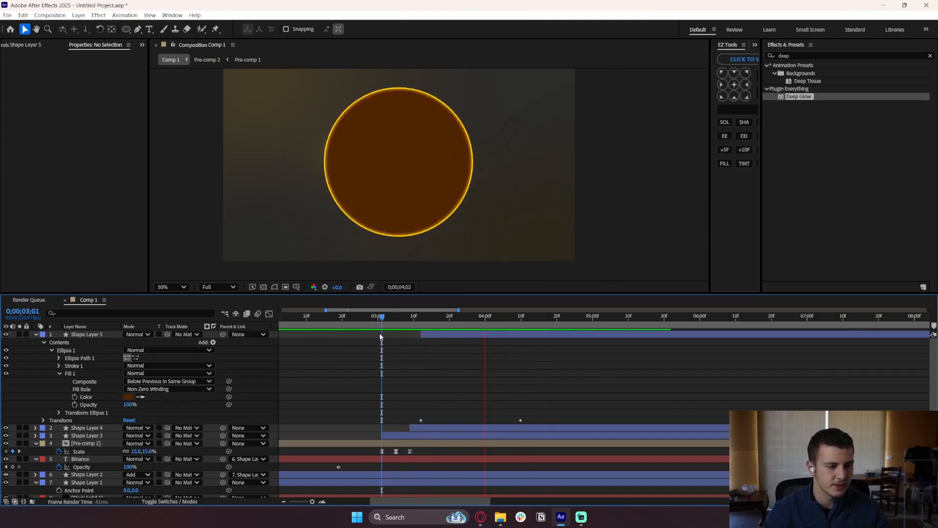
key(space)
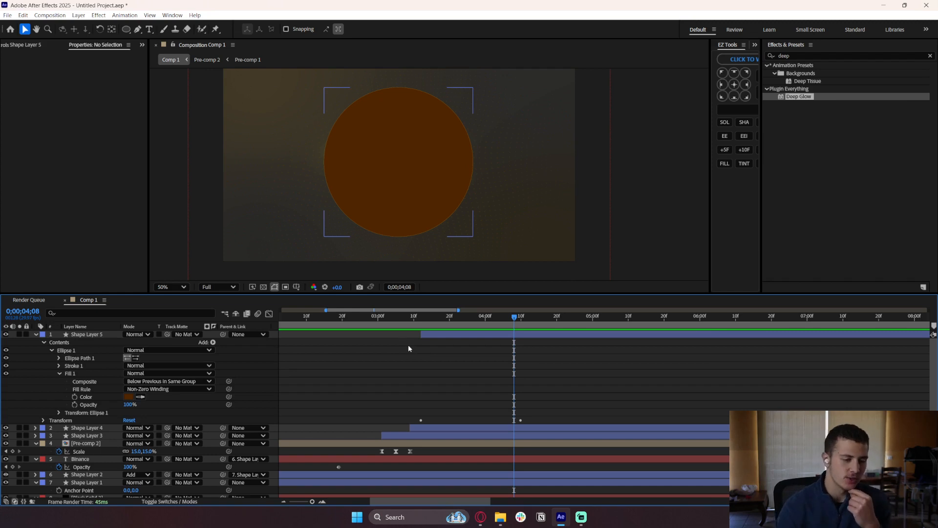
mouse_move(384, 317)
mouse_down()
mouse_move(479, 324)
mouse_move(379, 324)
mouse_move(456, 329)
mouse_move(389, 326)
mouse_up()
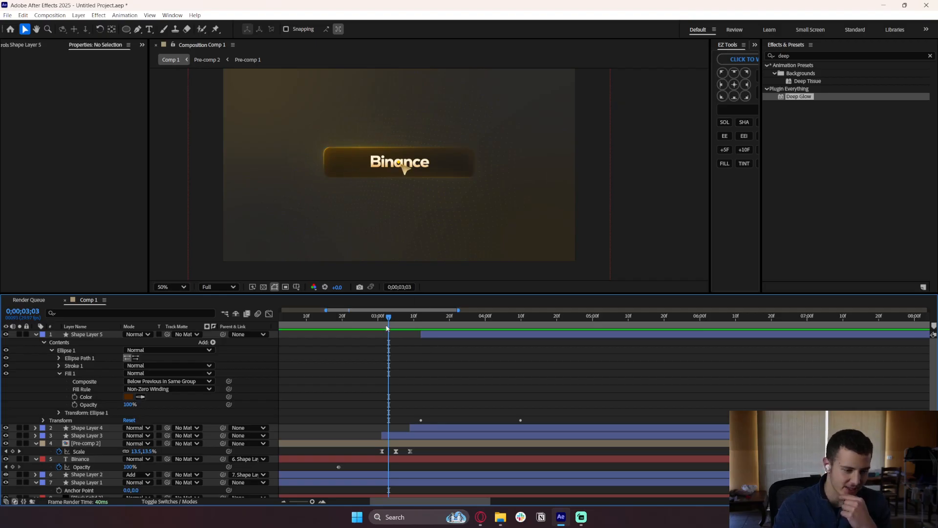
drag(386, 328, 452, 336)
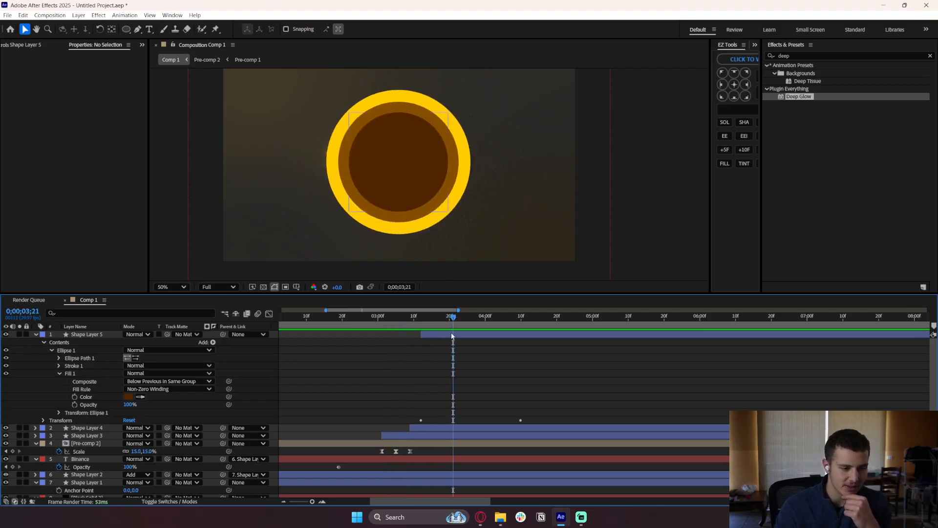
Move the current time to 0;00;02;12 and copy the 4-Color Gradient effect from Shape Layer 1.
click(452, 336)
scroll(452, 343, down, 1)
click(314, 319)
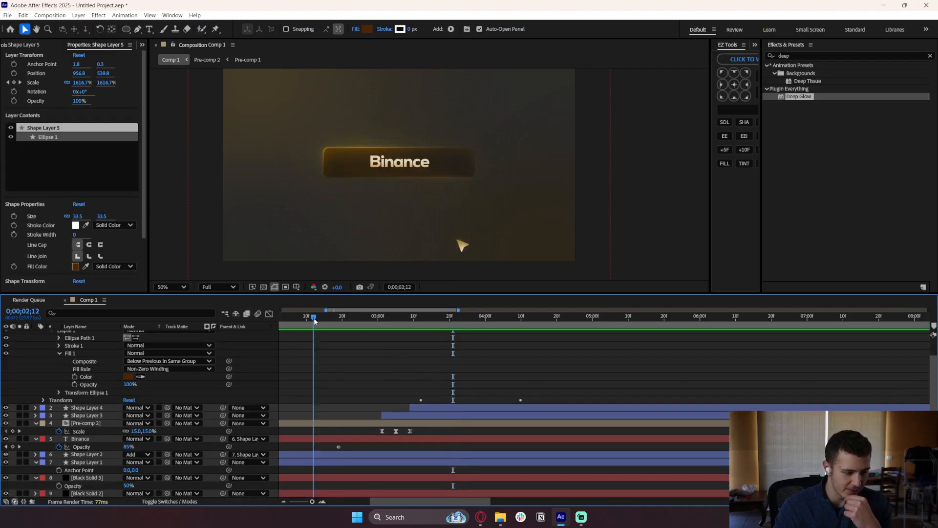
click(295, 462)
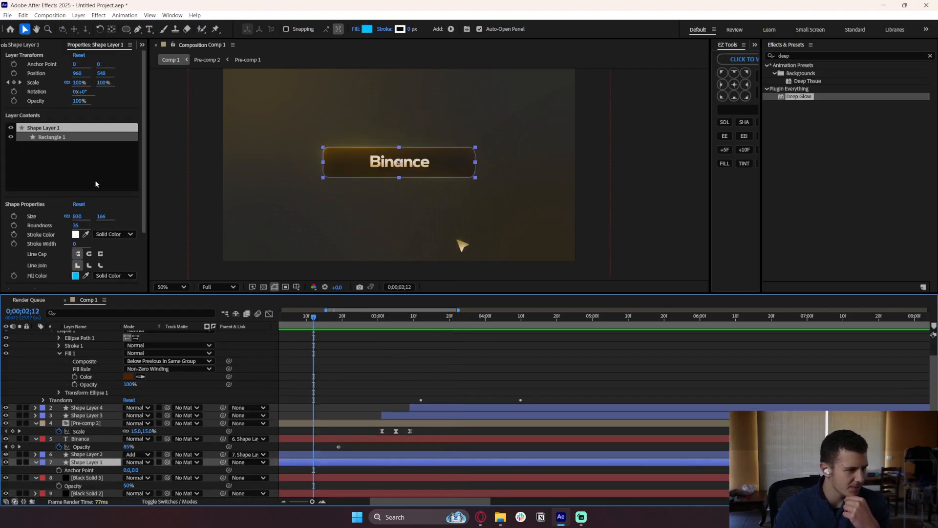
click(28, 47)
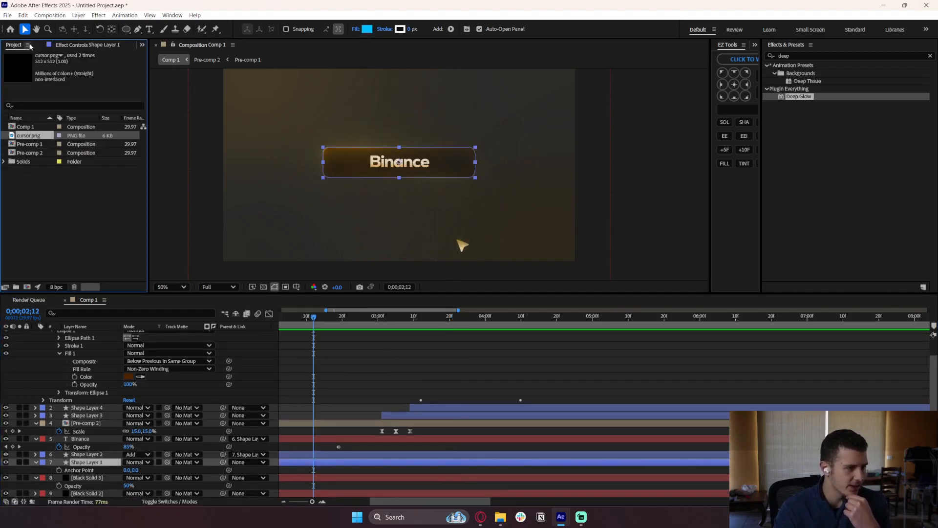
click(68, 46)
click(29, 63)
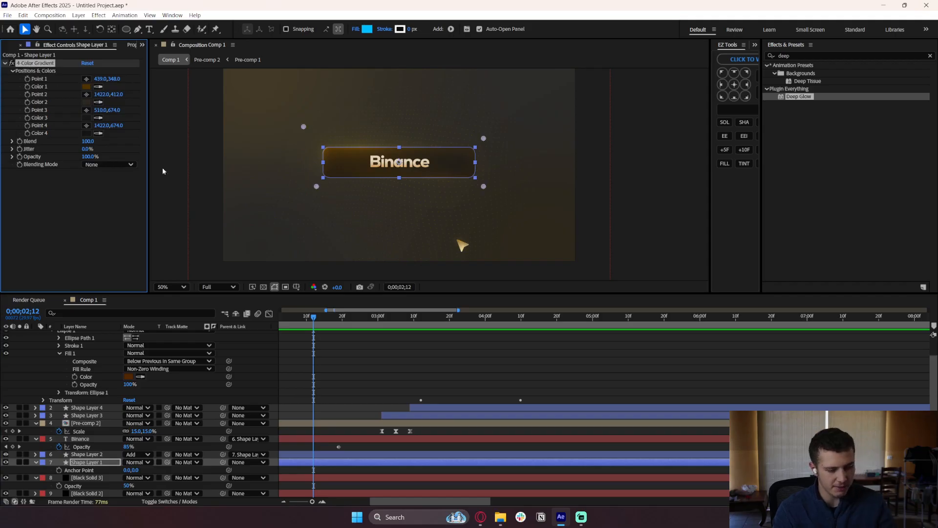
Paste the 4-Color Gradient effect onto Shape Layer 5 and check the gradient circle at 0;00;04;15.
scroll(410, 359, up, 2)
click(434, 332)
drag(435, 324, 535, 332)
key(ctrl+v)
click(424, 362)
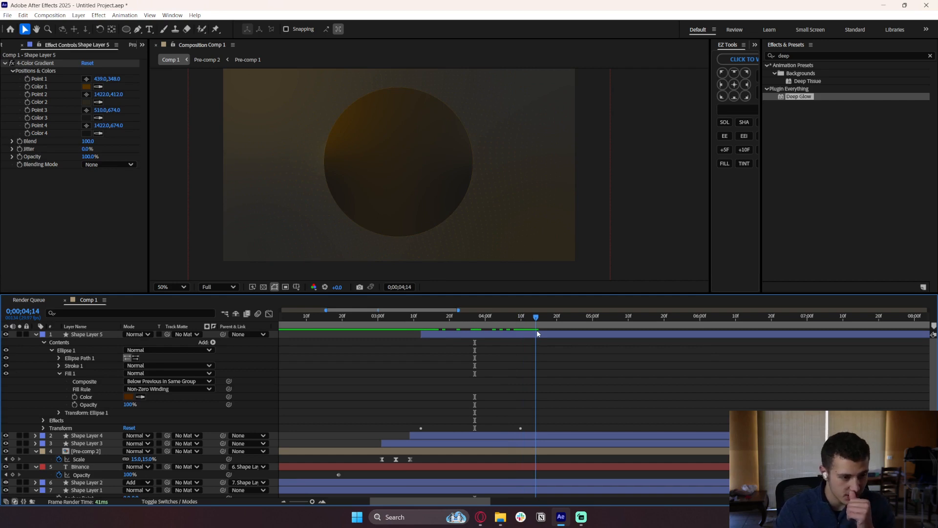
drag(537, 334, 541, 339)
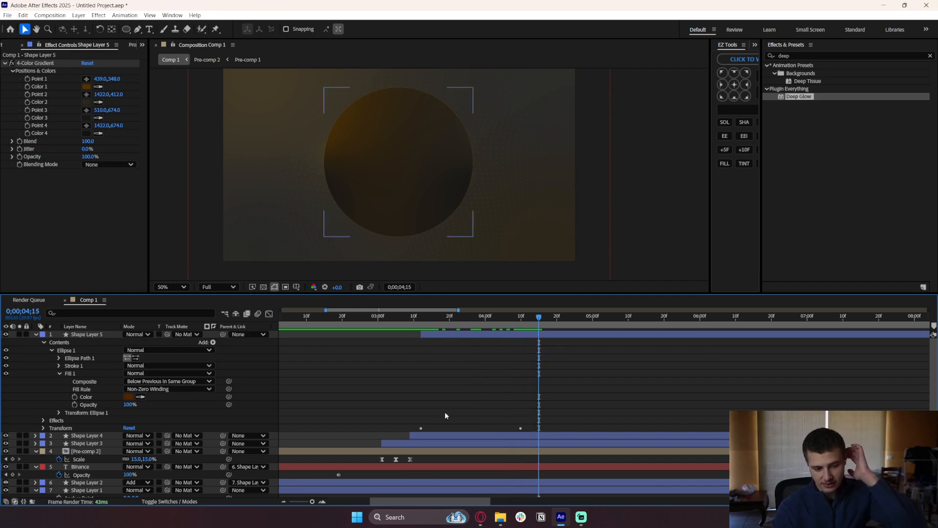
At 0;00;03;18, sample the dark center circle for Shape Layer 3's fill and brighten it to brown 563600.
click(442, 326)
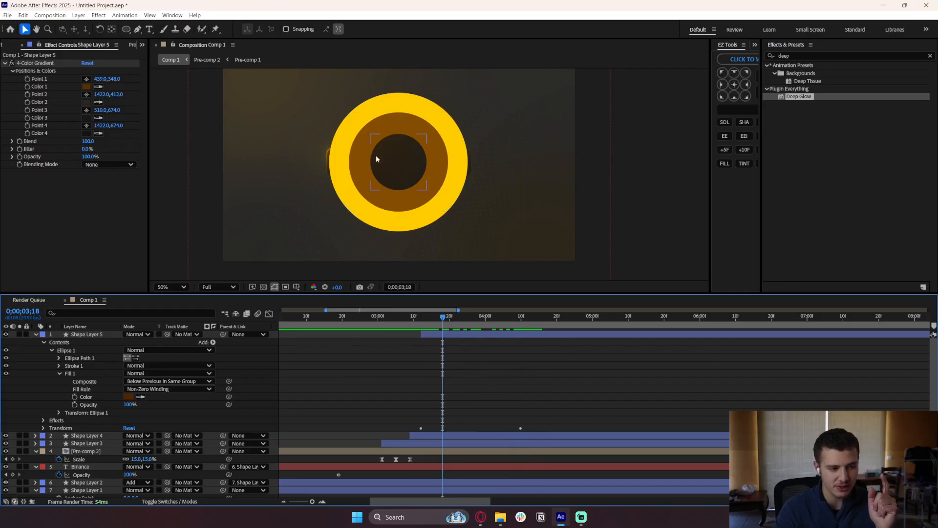
click(403, 155)
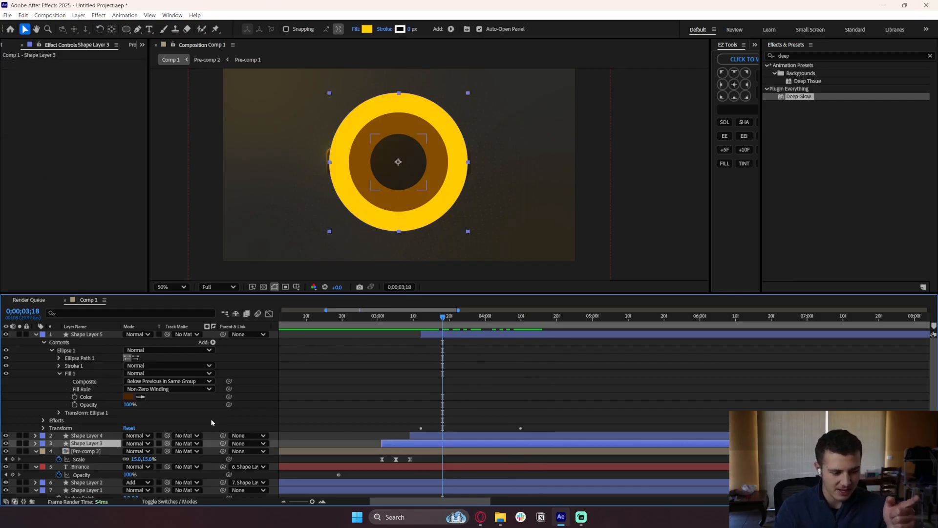
click(36, 335)
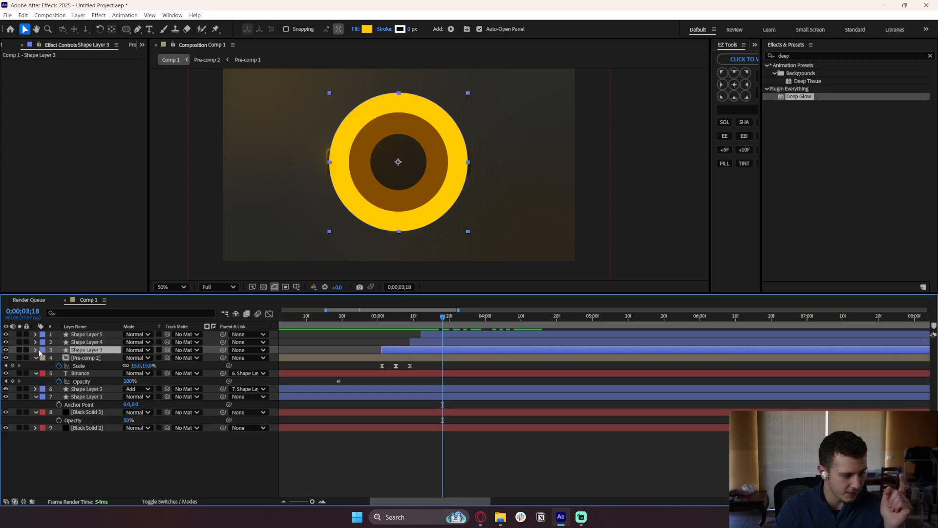
click(36, 350)
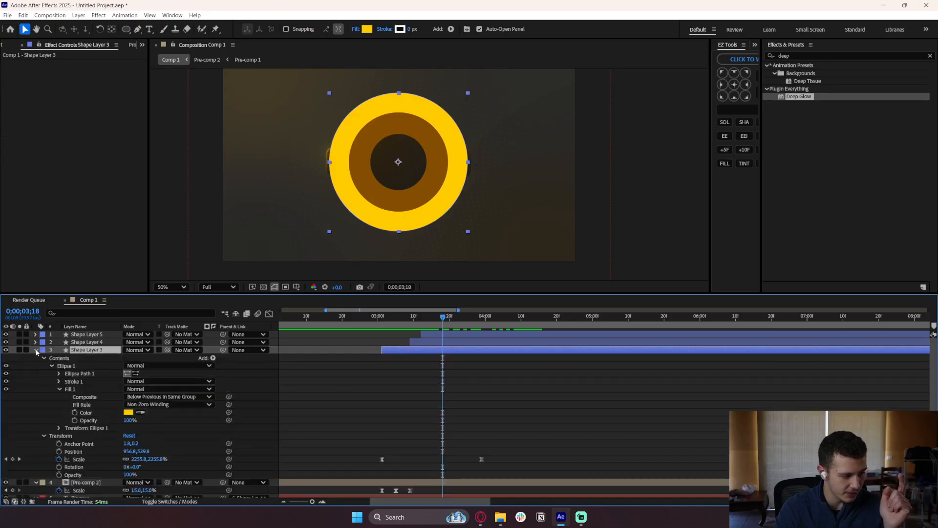
click(128, 412)
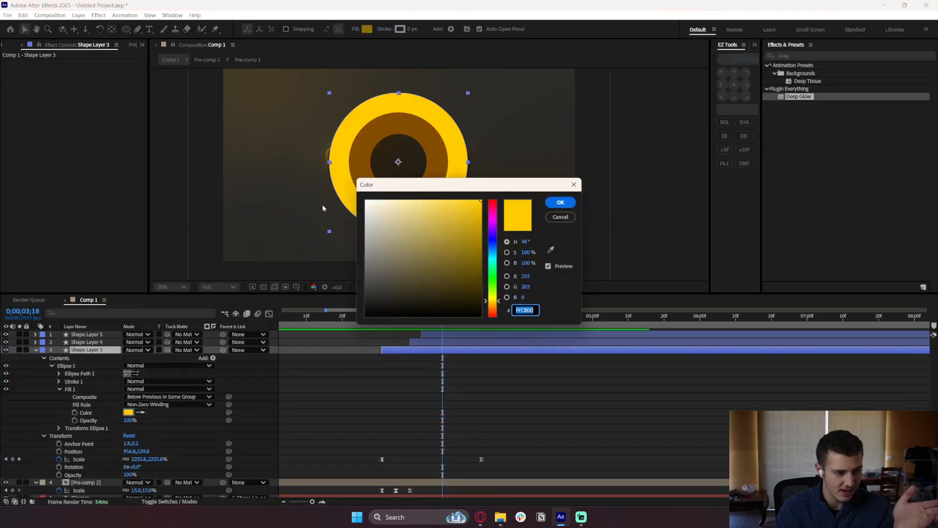
click(562, 203)
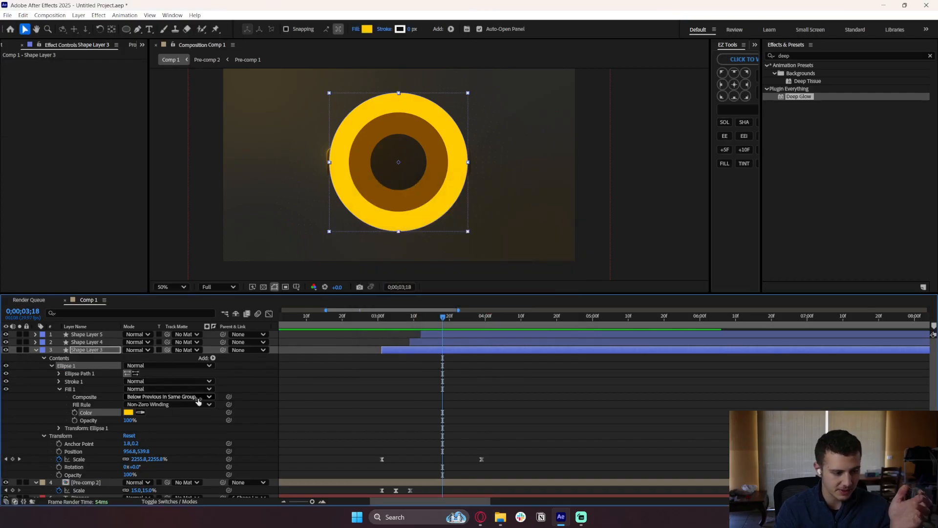
click(375, 159)
click(129, 412)
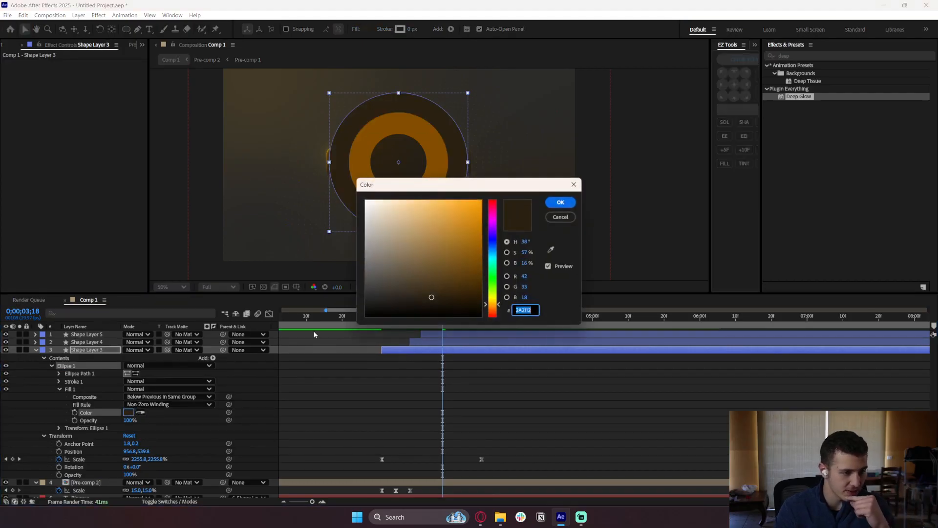
mouse_move(423, 295)
mouse_down()
mouse_move(363, 296)
mouse_move(496, 290)
mouse_move(506, 277)
mouse_up()
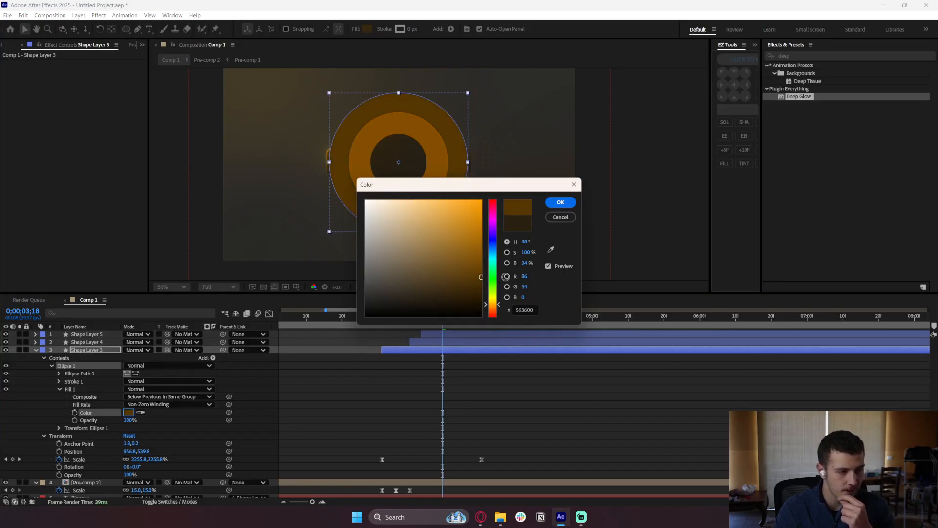
click(560, 202)
Collapse Shape Layer 3, sample a dark brown from the composition for Shape Layer 4's fill, and lighten it slightly.
click(86, 342)
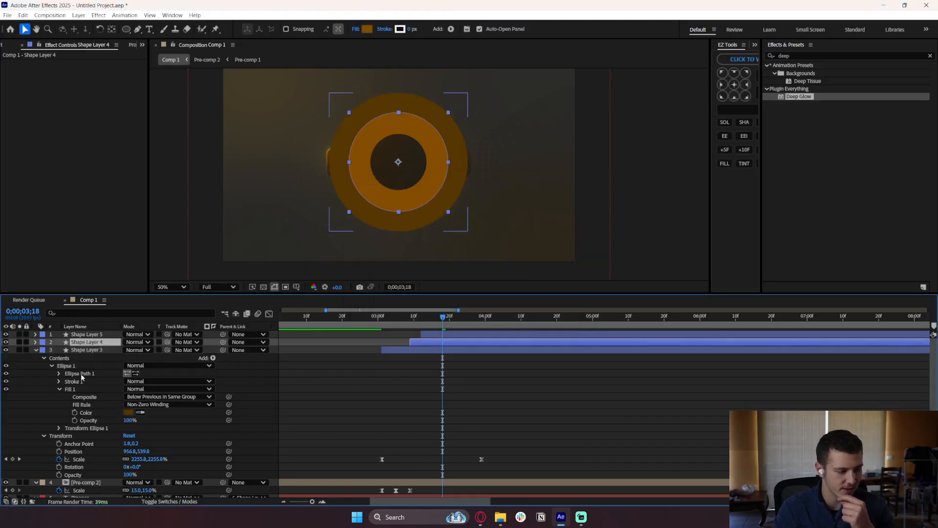
click(36, 350)
click(36, 342)
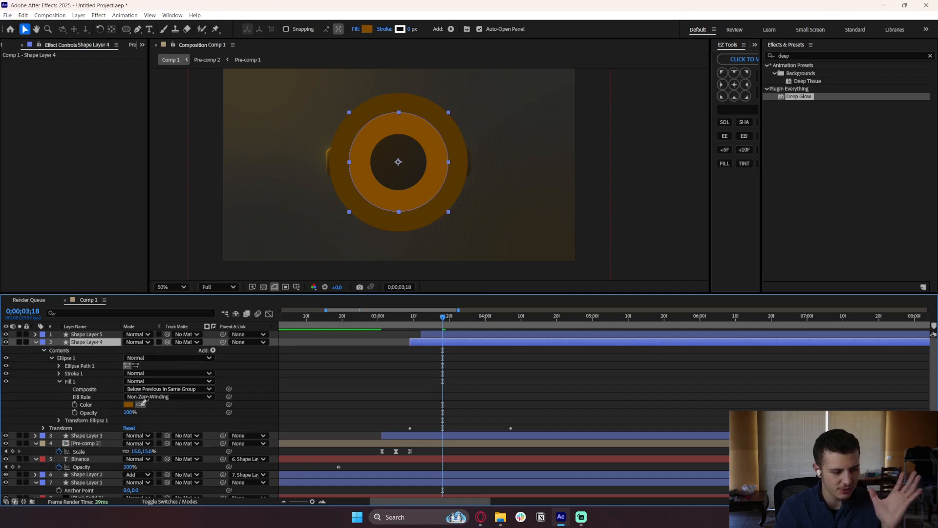
click(327, 176)
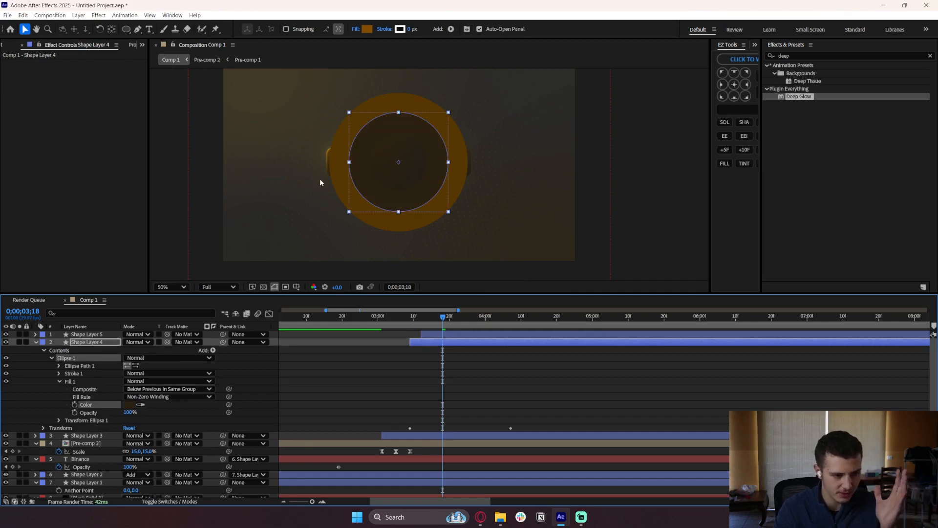
click(129, 405)
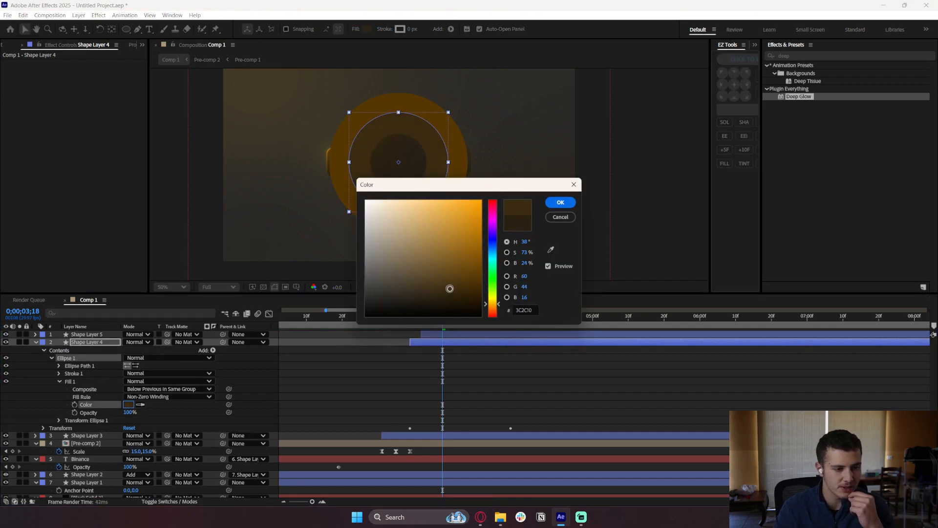
drag(450, 289, 451, 283)
click(560, 203)
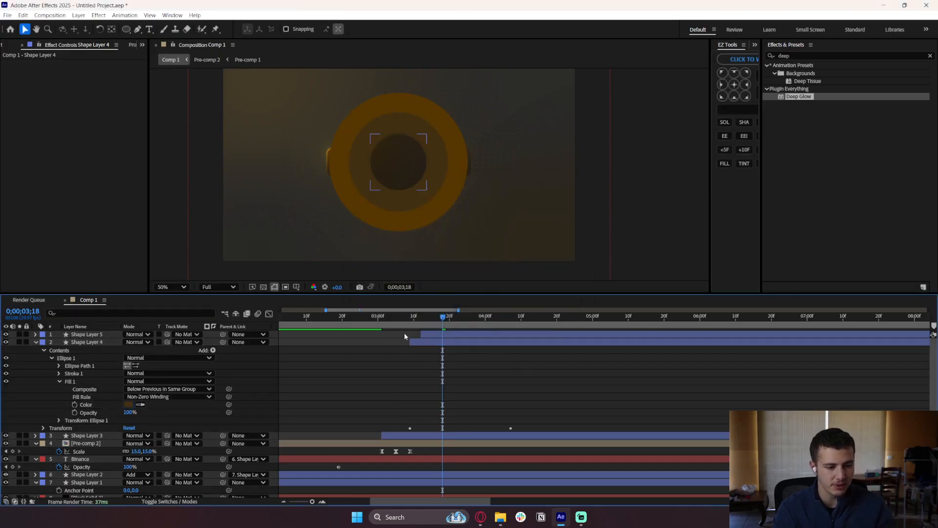
Preview the button click and the recolored circle transition from 0;00;03;01, 0;00;02;16 and 0;00;02;23.
drag(394, 319, 384, 326)
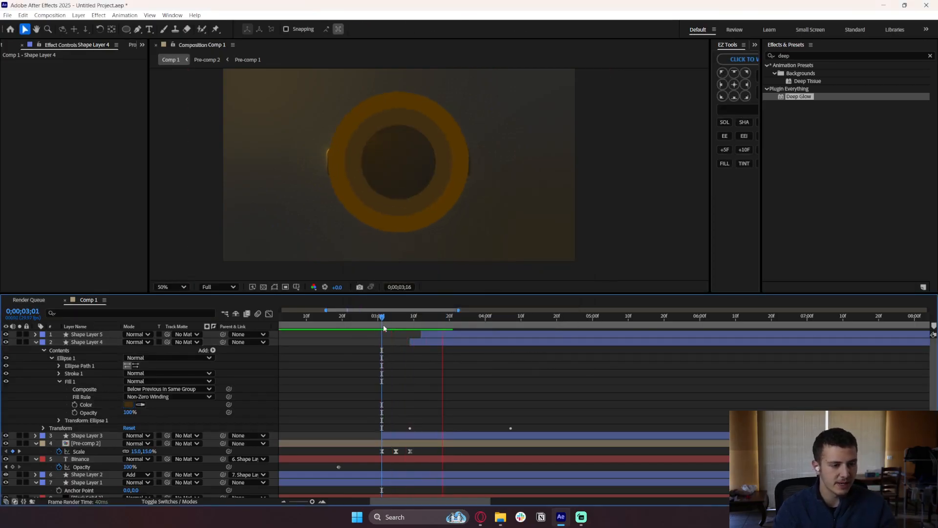
key(space)
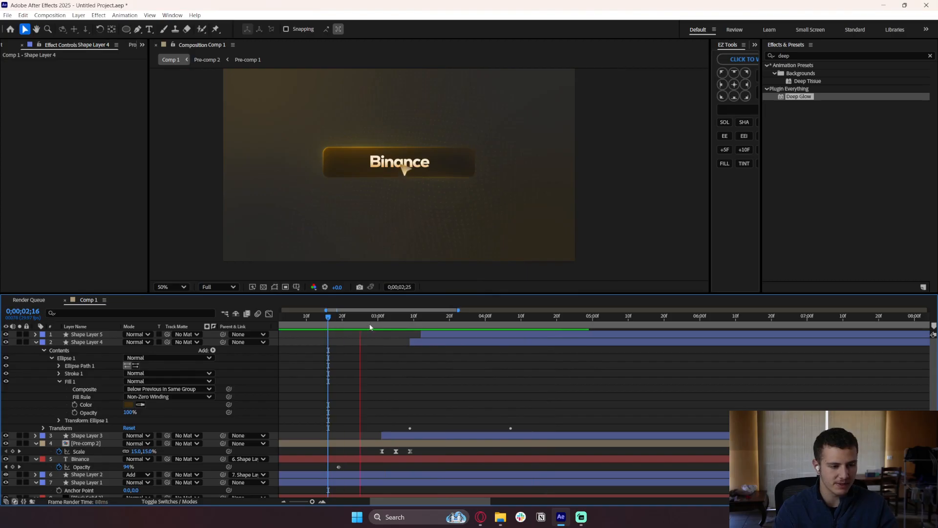
key(space)
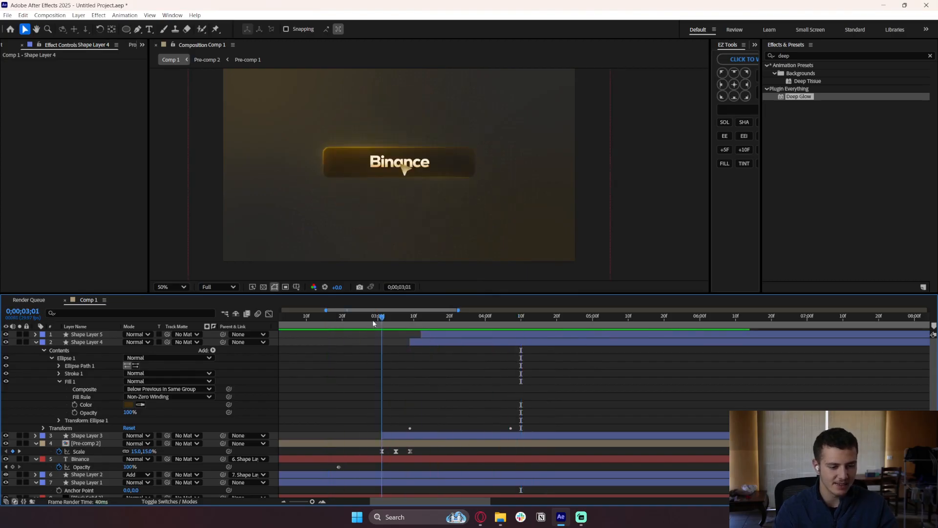
key(space)
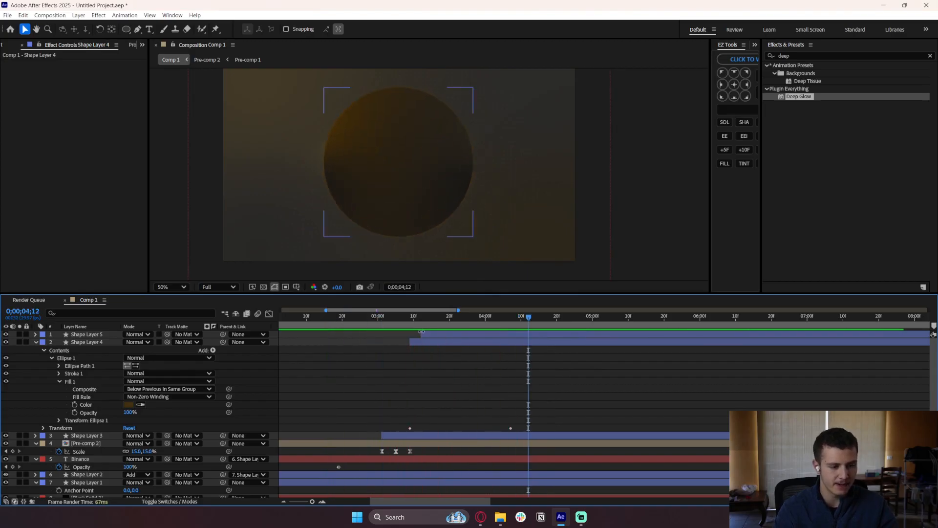
drag(394, 317, 353, 320)
key(space)
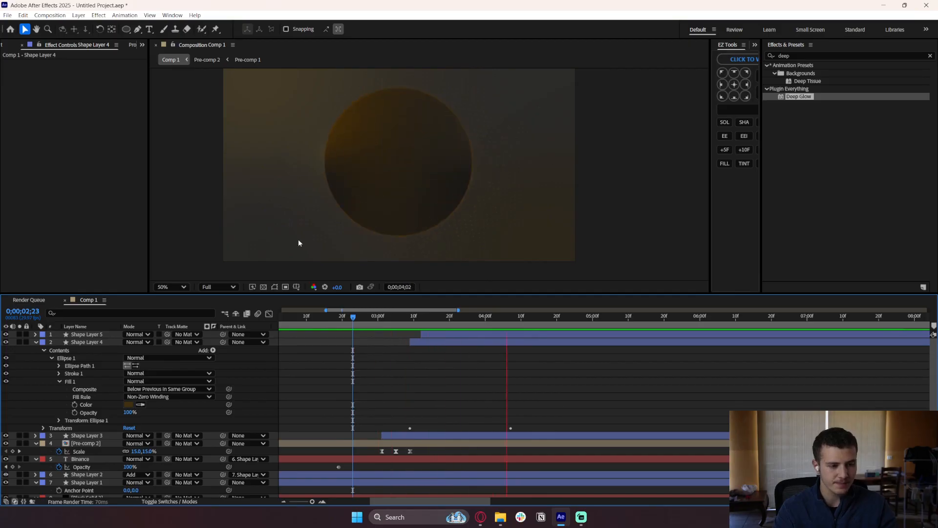
click(425, 145)
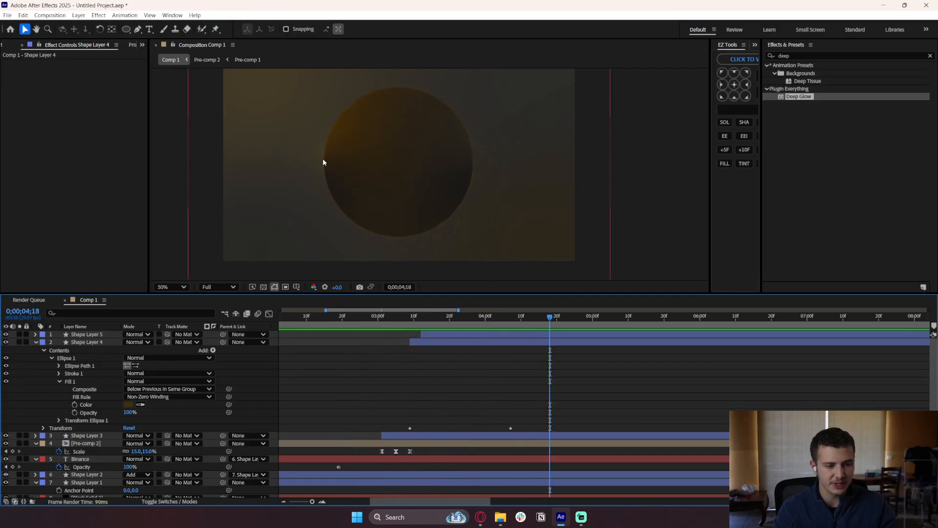
Collapse Shape Layer 4's properties and select the Pre-comp 2 layer.
click(498, 340)
click(385, 383)
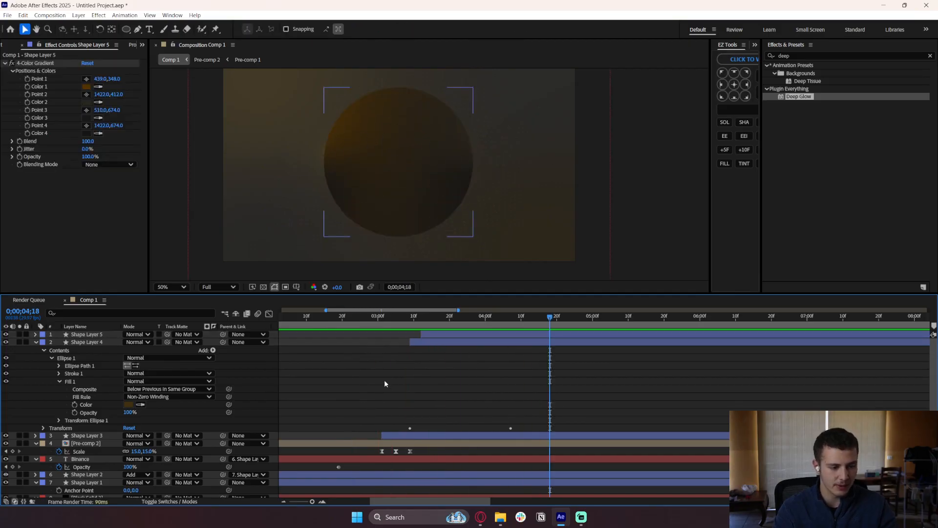
click(433, 435)
shift+click(423, 334)
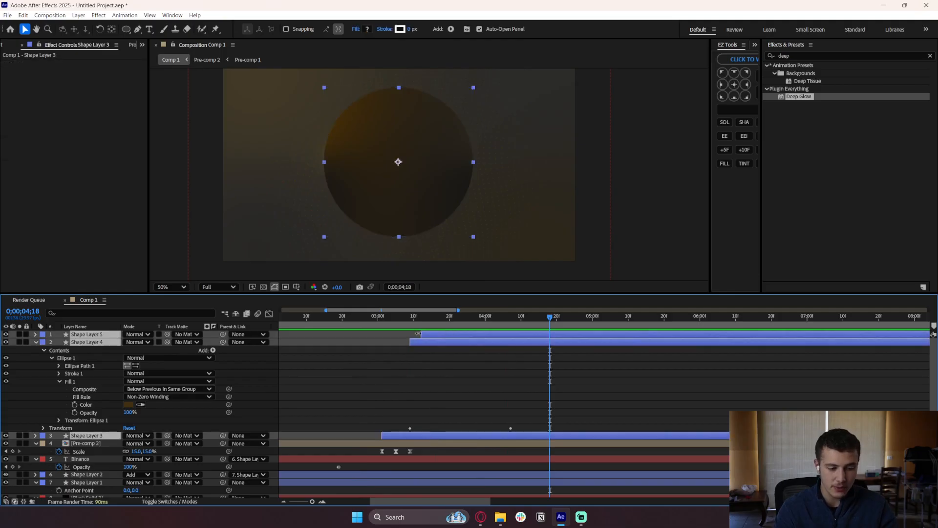
click(35, 342)
click(308, 360)
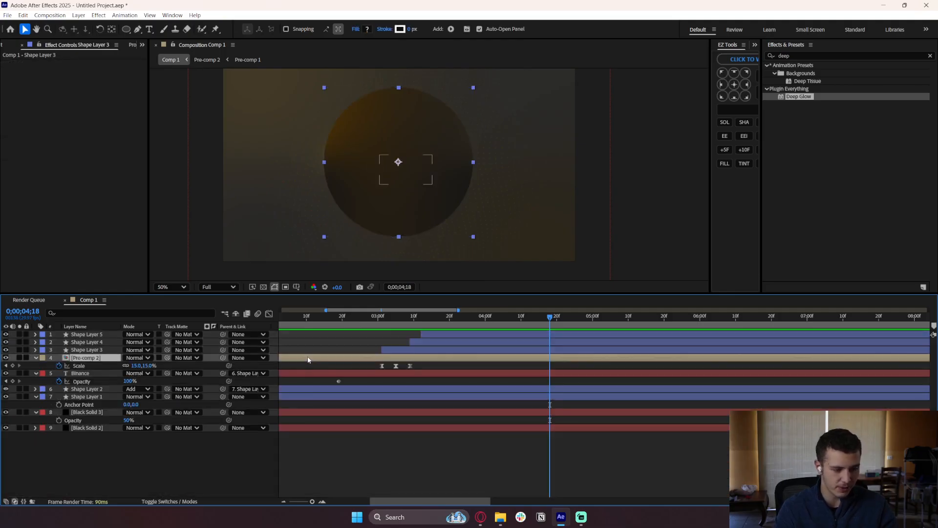
Add an empty shape layer above all other layers and start it at 0;00;03;01.
drag(399, 318, 382, 325)
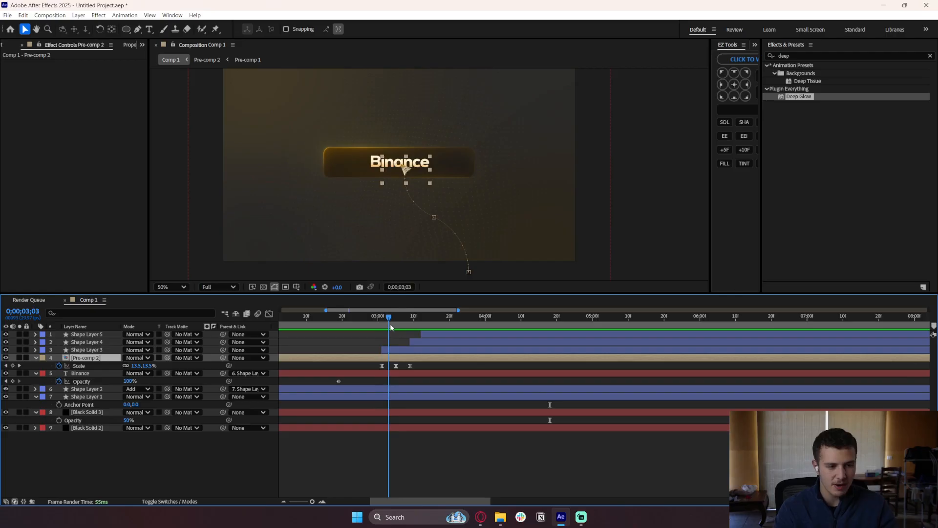
drag(391, 328, 382, 324)
right_click(404, 460)
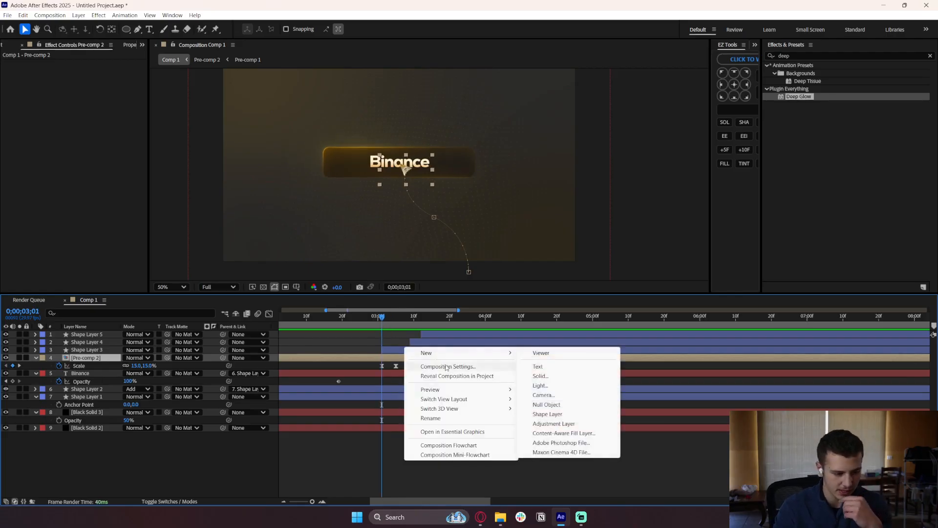
mouse_move(508, 353)
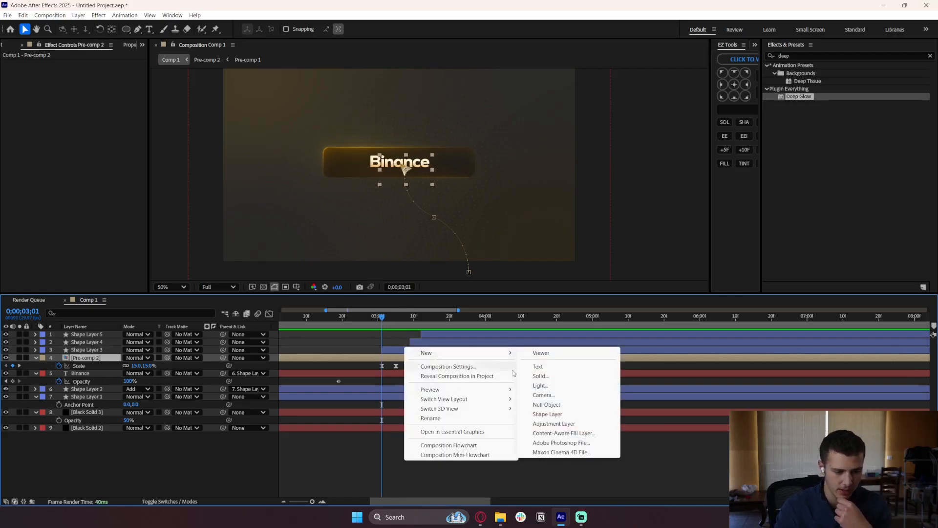
click(547, 414)
key(q)
drag(93, 357, 169, 336)
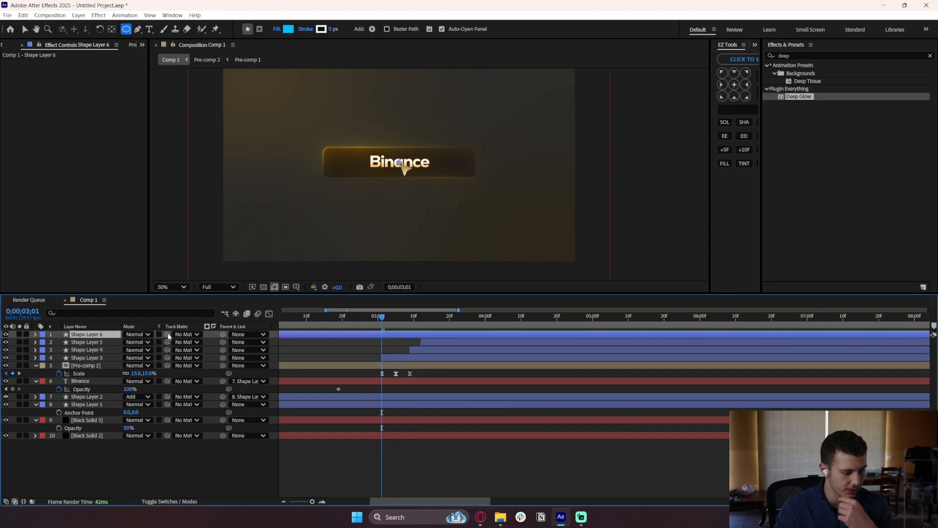
drag(359, 335, 449, 336)
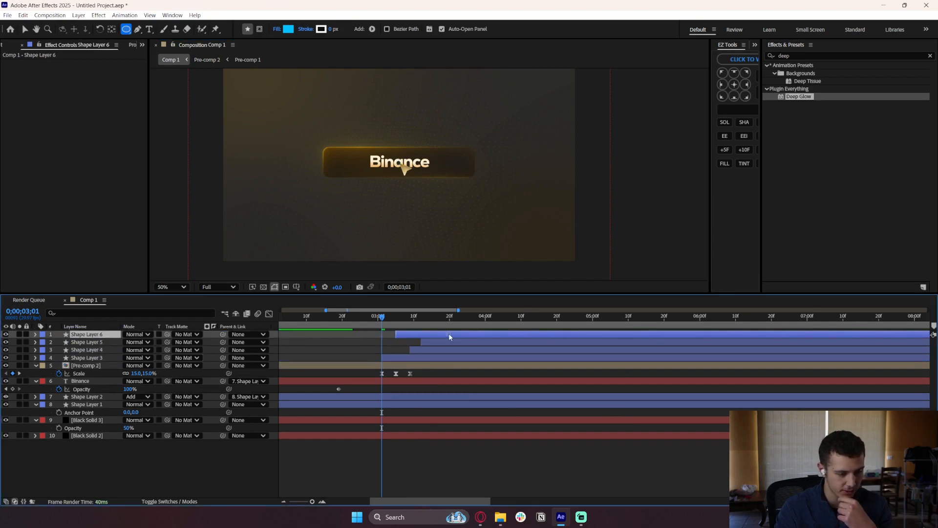
Copy the Rectangle 1 group from Shape Layer 1's contents into Shape Layer 6.
click(90, 405)
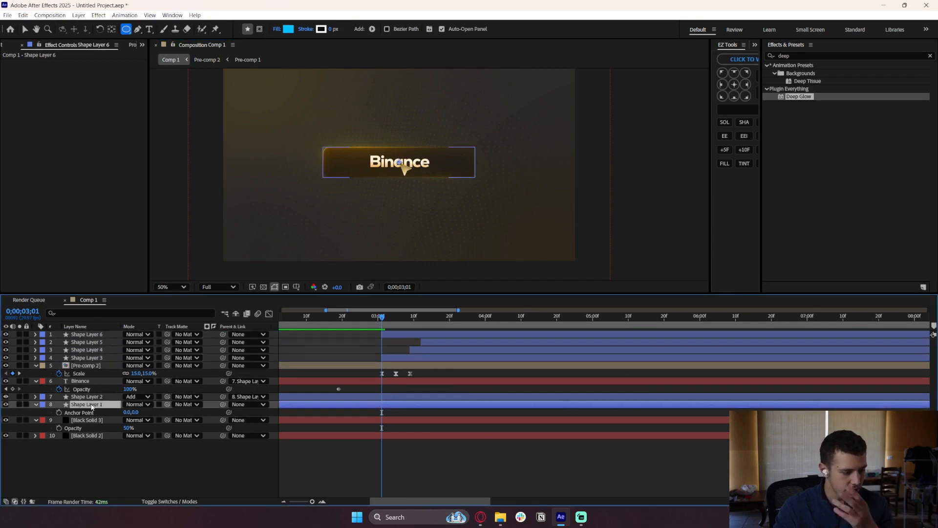
click(37, 405)
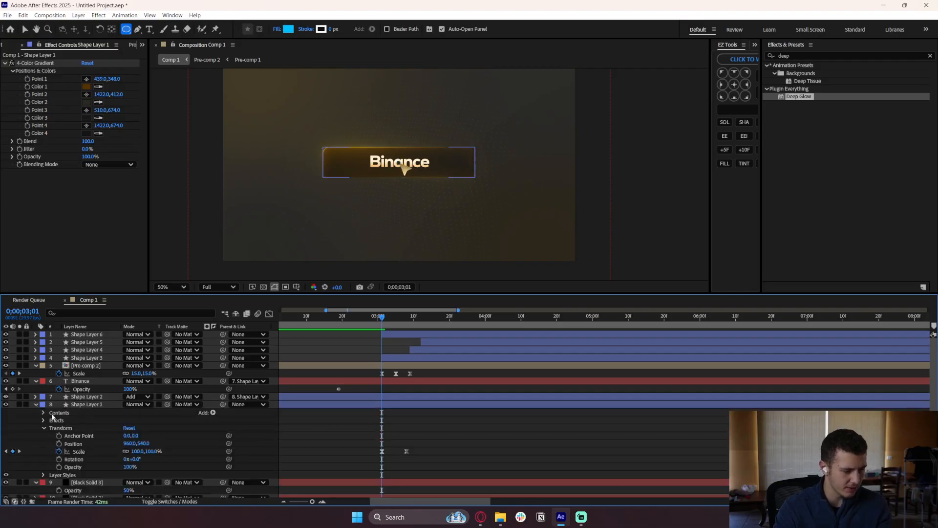
click(44, 413)
click(65, 421)
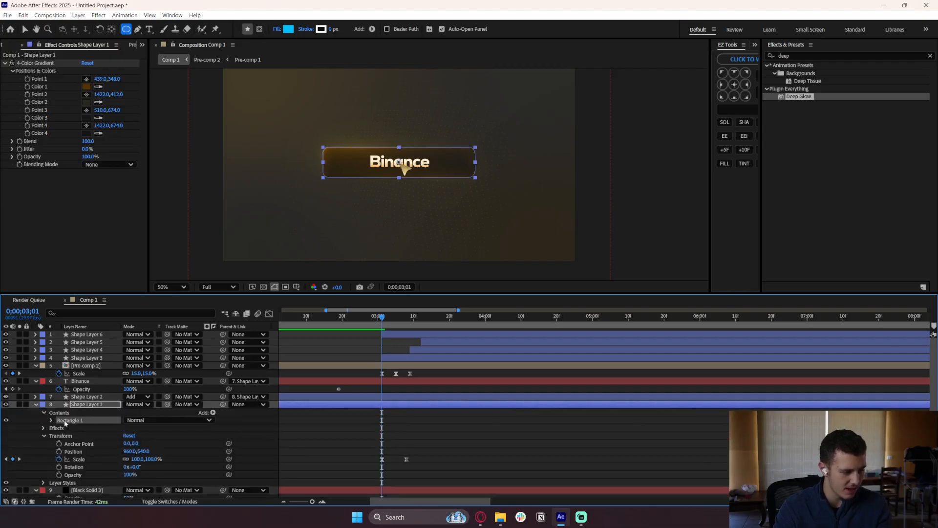
click(91, 335)
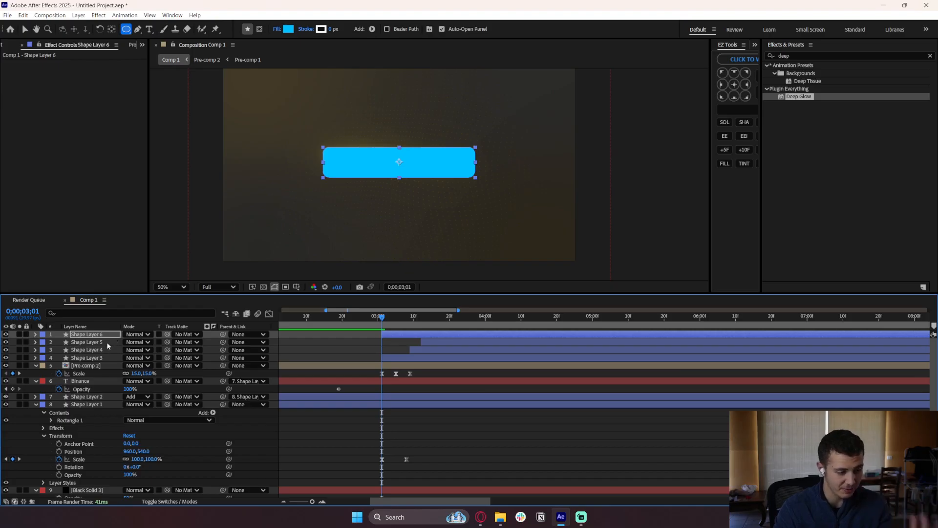
Set Shape Layer 6 as the track matte for Shape Layers 5, 4 and 3.
click(177, 342)
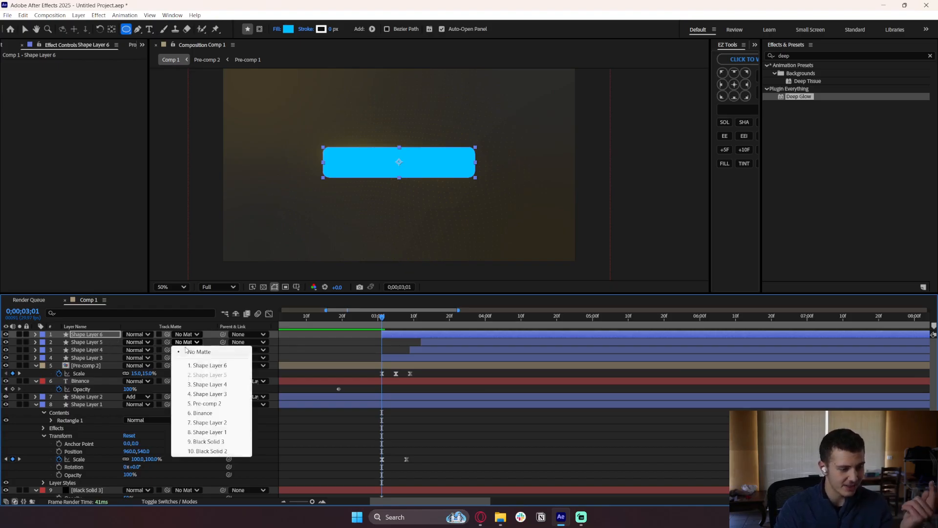
click(195, 360)
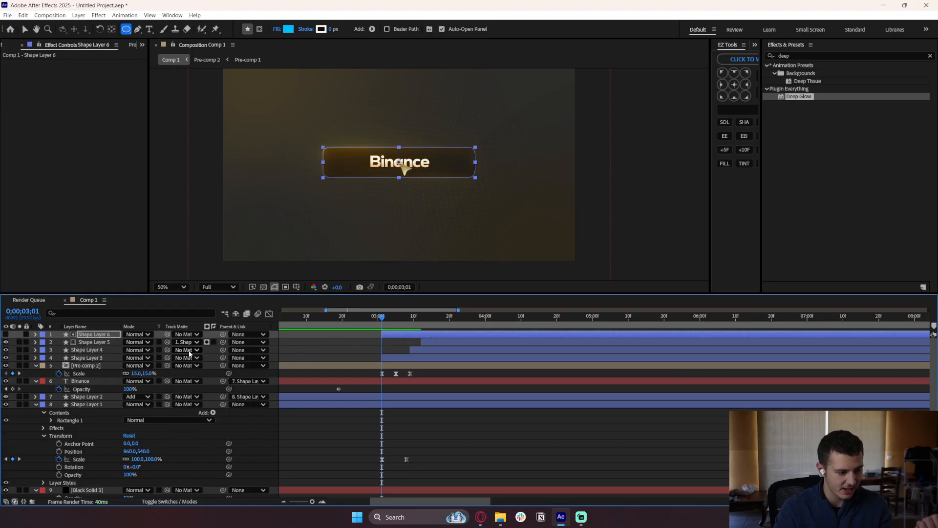
click(187, 350)
click(205, 374)
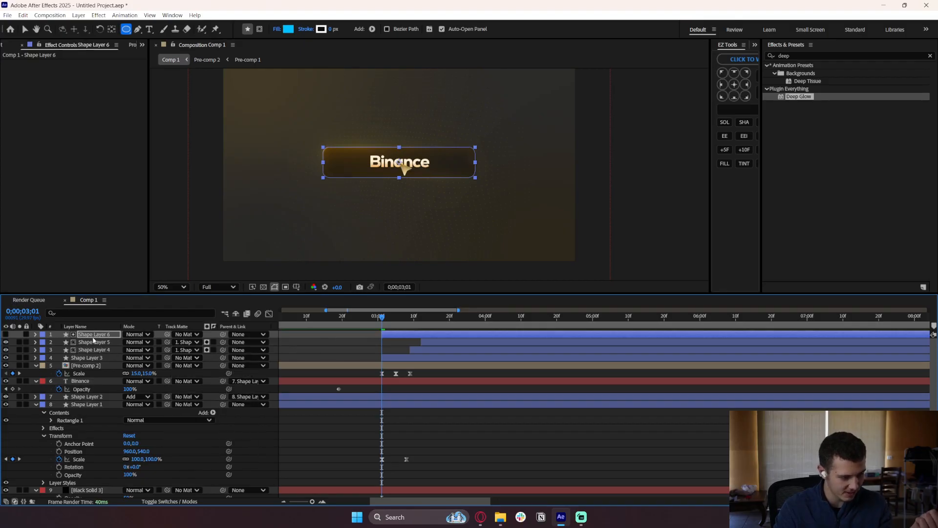
click(187, 358)
click(205, 381)
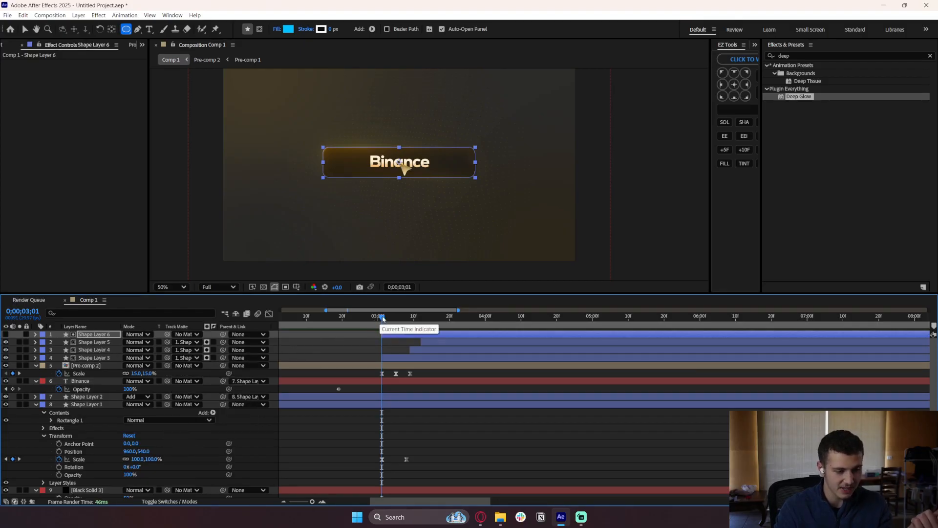
Preview the matted circle transition from 0;00;03;02.
drag(383, 318, 386, 337)
click(561, 441)
key(space)
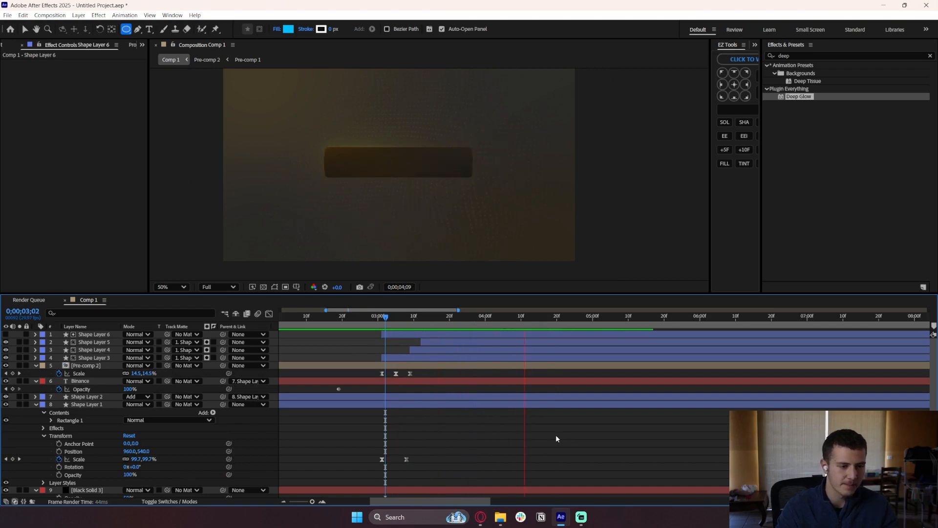
key(space)
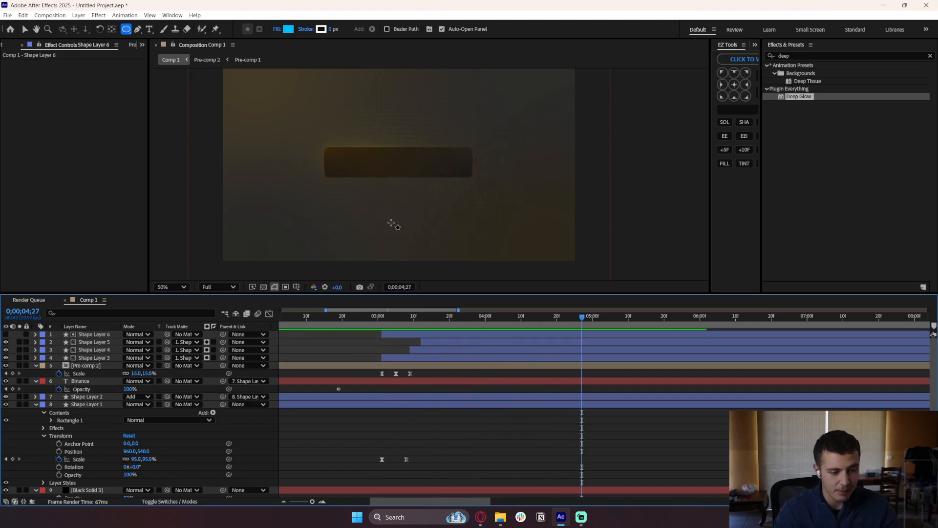
Undo the track matte assignments on Shape Layers 3, 4 and 5.
click(426, 335)
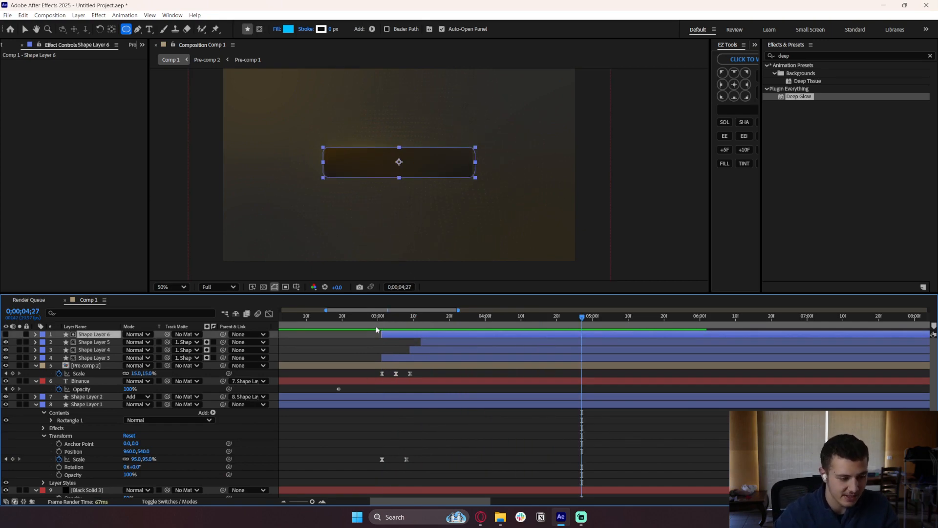
key(ctrl+z)
key(ctrl+z)
key(ctrl+z)
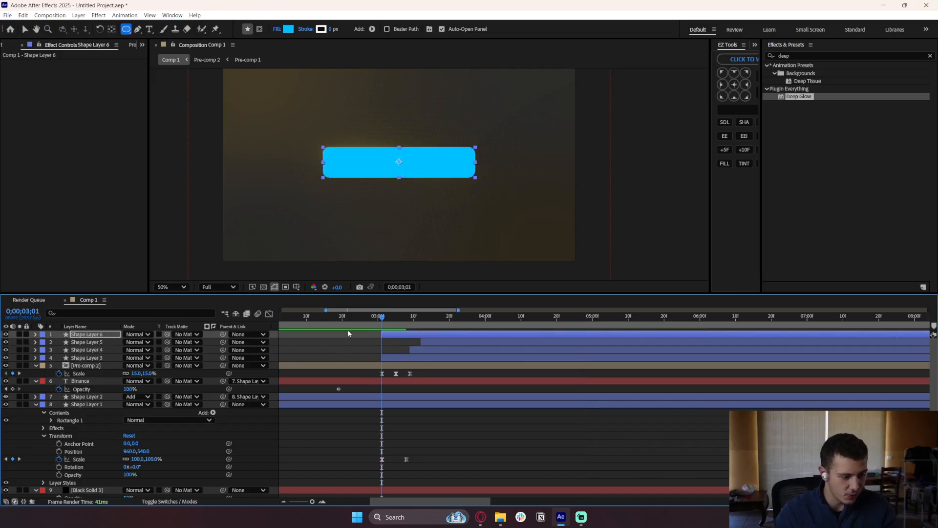
At 0;00;03;14, hide Shape Layers 3, 4 and 5 and set Shape Layer 6's scale to 95%.
drag(410, 318, 430, 328)
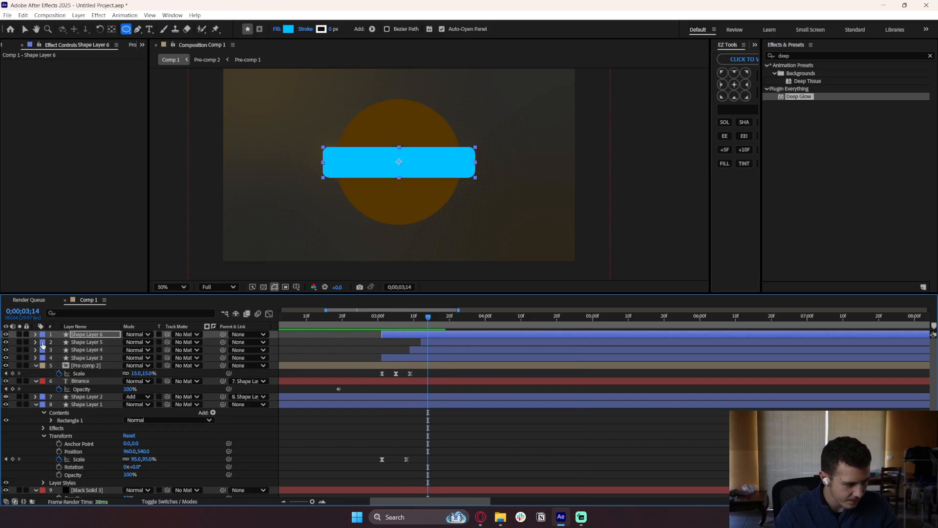
click(6, 357)
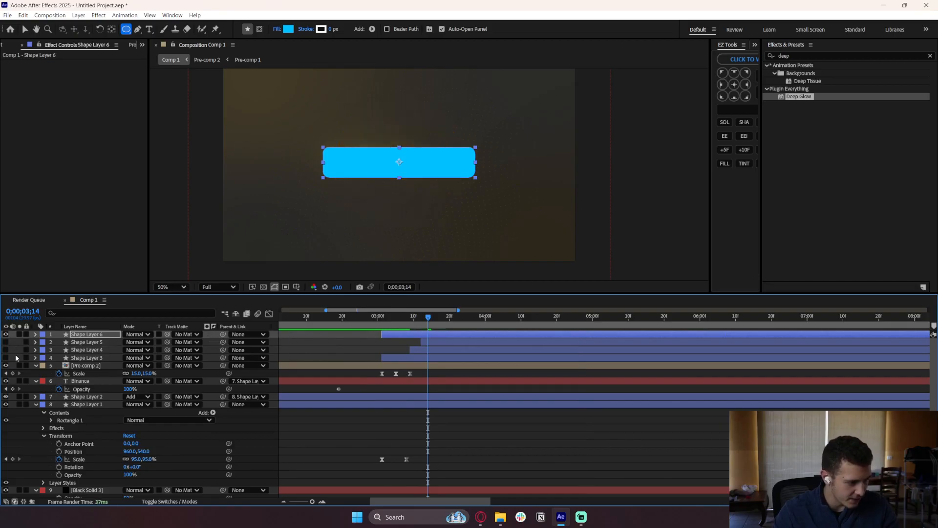
key(s)
drag(138, 344, 136, 343)
click(137, 343)
text(95)
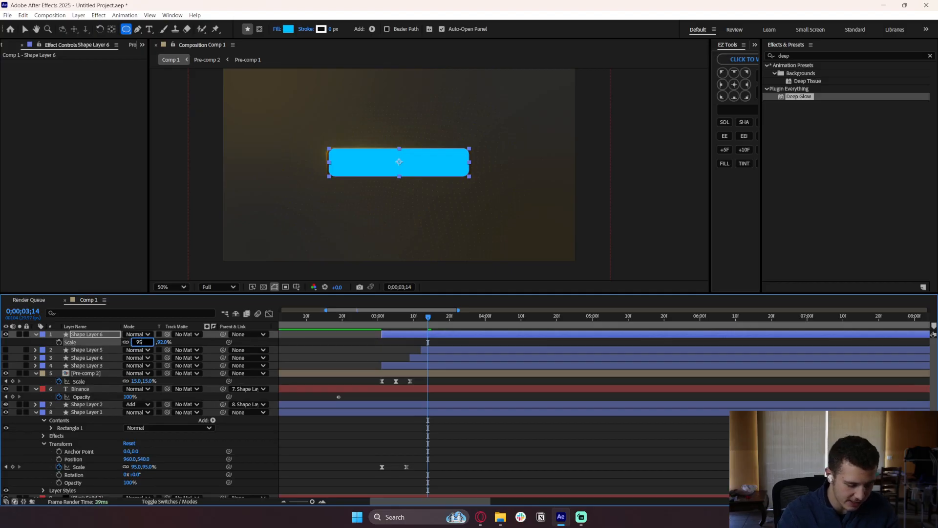
key(Return)
click(353, 482)
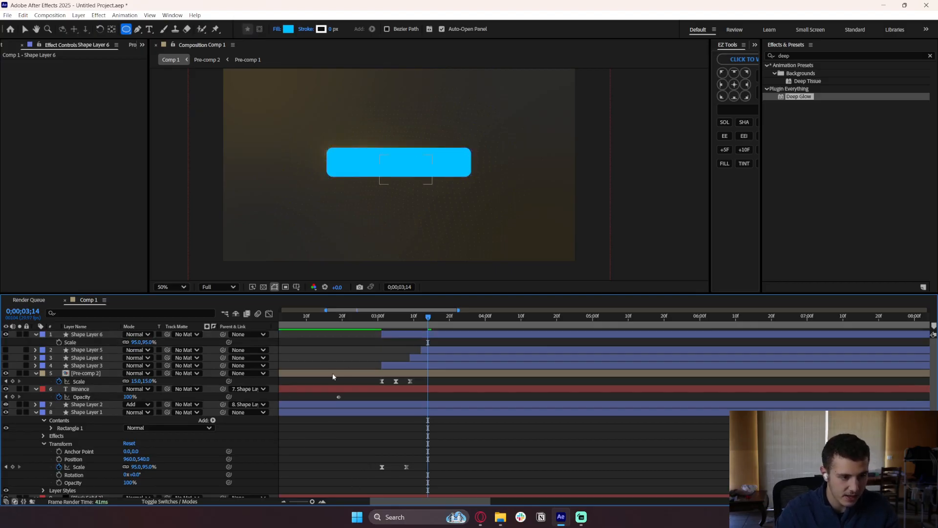
Use the scaled Shape Layer 6 as the track matte for Shape Layers 5, 4 and 3.
click(430, 336)
click(181, 350)
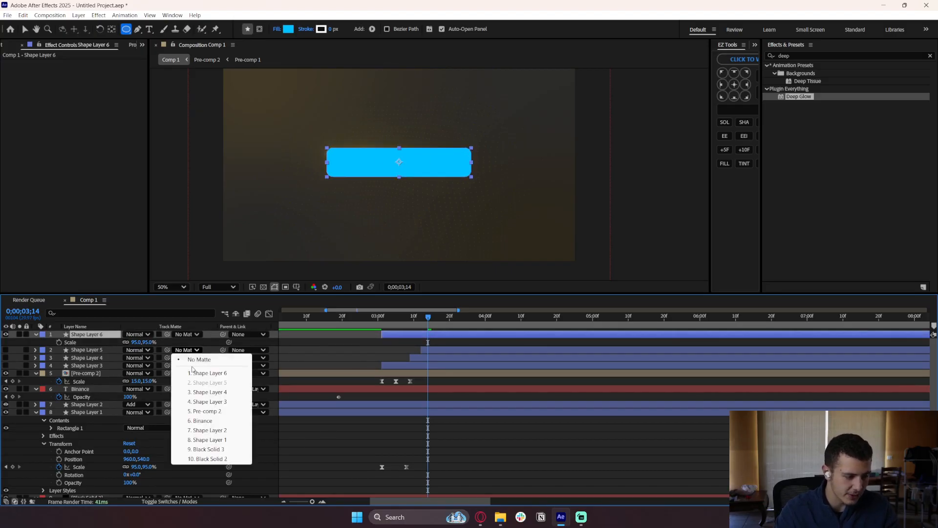
click(184, 372)
click(184, 358)
click(185, 381)
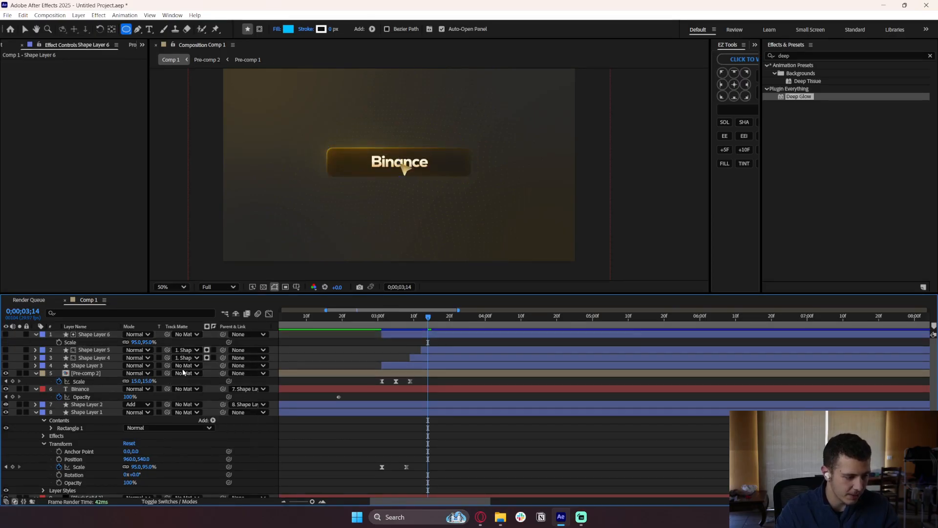
click(184, 365)
click(192, 388)
Preview the button click from 0;00;03;01 with the circle layers hidden.
click(343, 373)
click(383, 318)
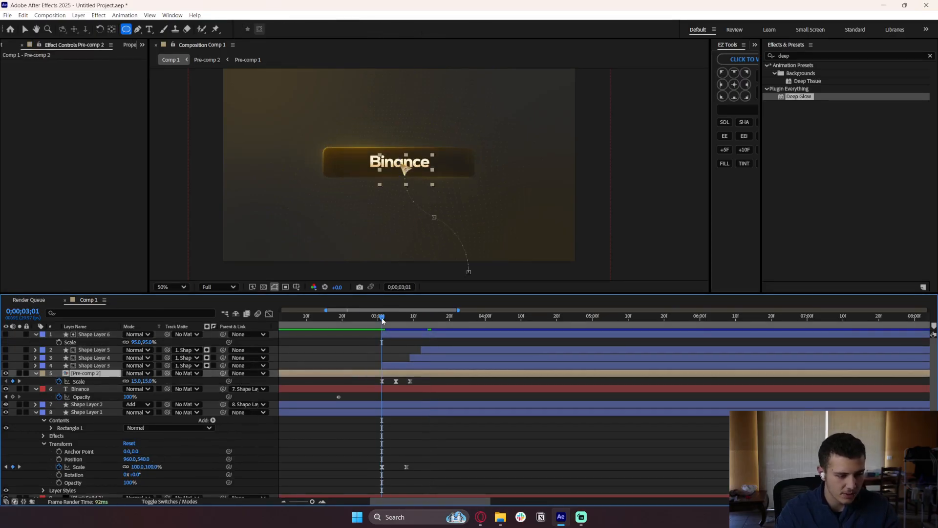
key(space)
key(space)
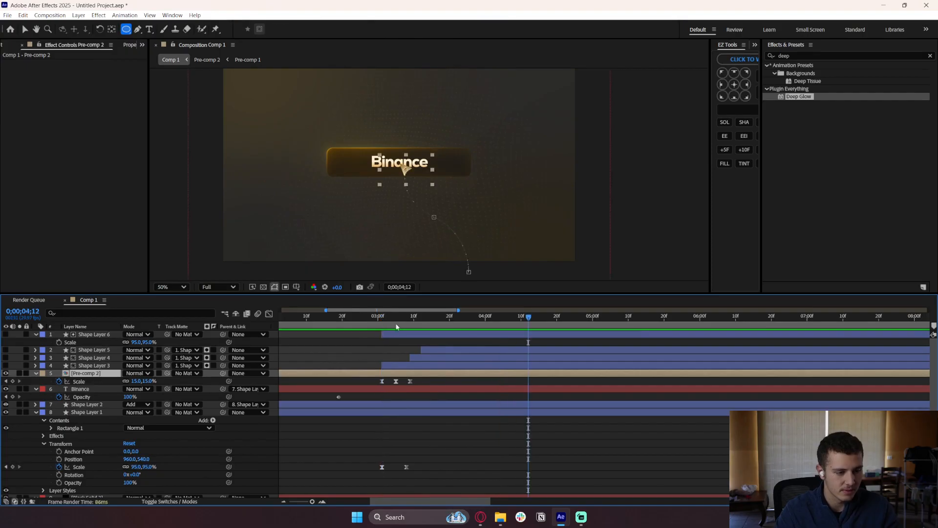
Make Shape Layers 5, 4 and 3 visible again.
click(5, 350)
click(6, 357)
click(6, 366)
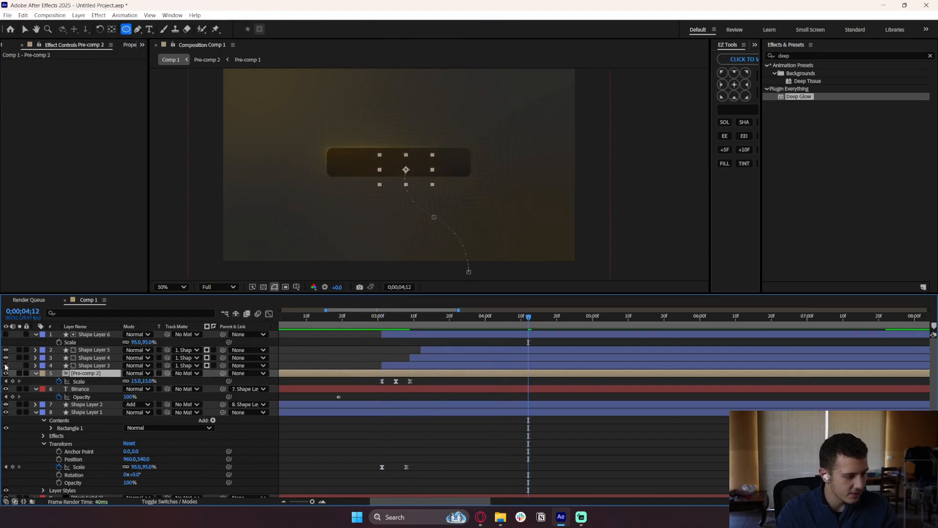
click(364, 366)
Preview the circles inside the button from 0;00;03;00, 0;00;02;16 and 0;00;02;12.
click(380, 318)
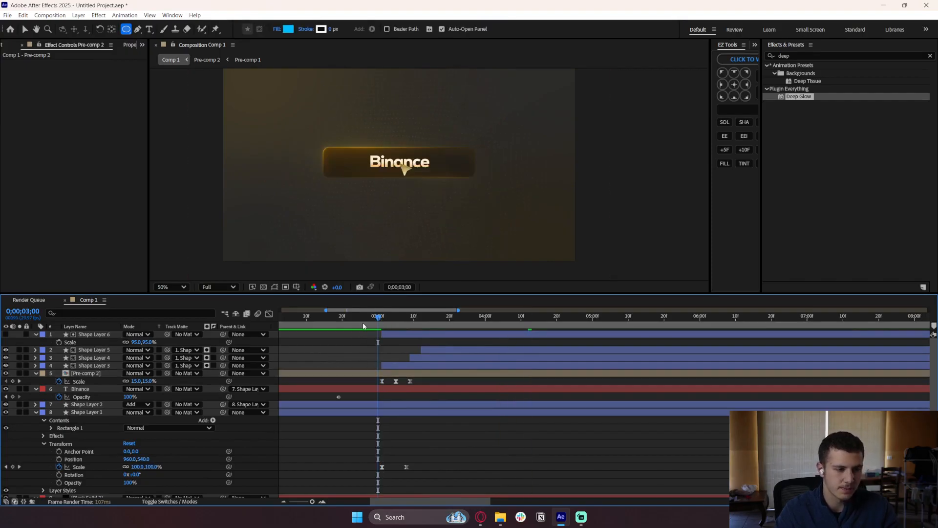
key(space)
click(327, 319)
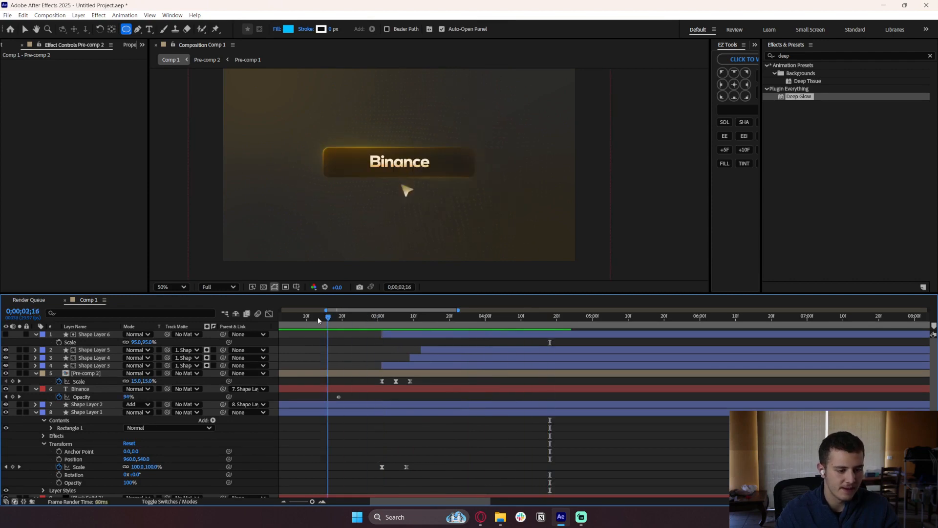
click(313, 319)
key(space)
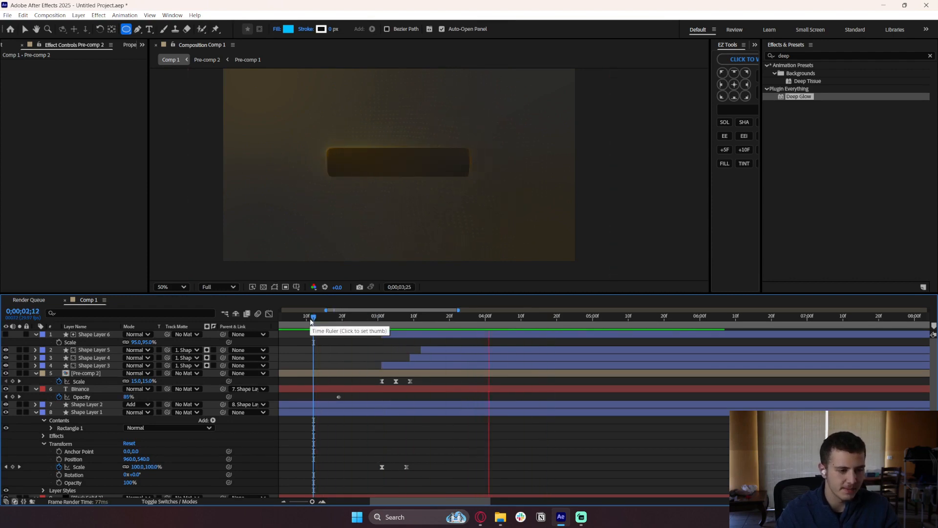
Move Shape Layers 5, 4 and 3 below the Pre-comp 2 cursor layer.
click(202, 349)
shift+click(204, 365)
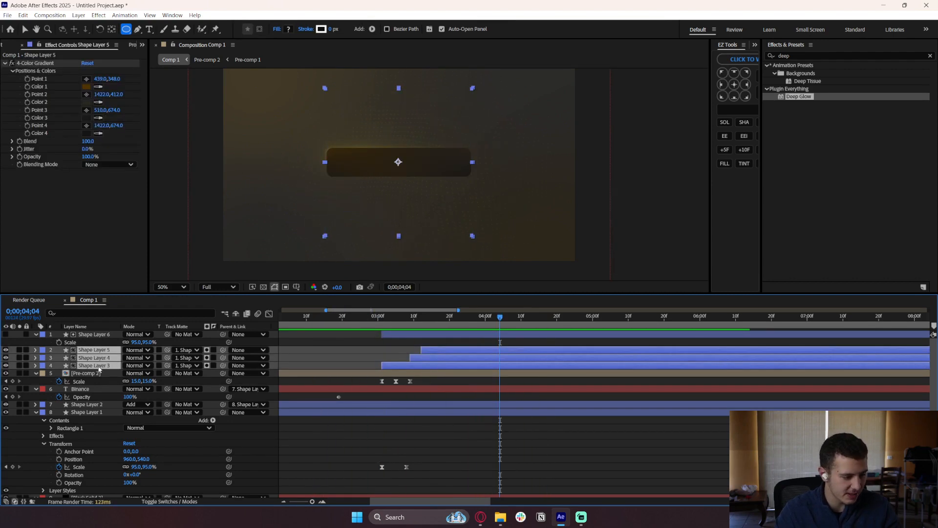
drag(99, 369, 102, 378)
click(471, 448)
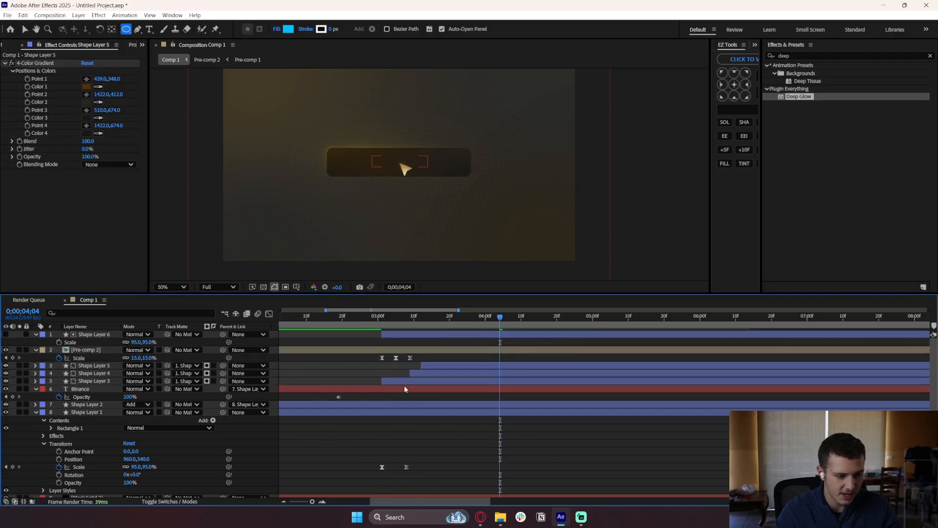
Preview the whole button animation from 0;00;00;26 and inspect the button and cursor up close.
drag(372, 323, 272, 323)
key(space)
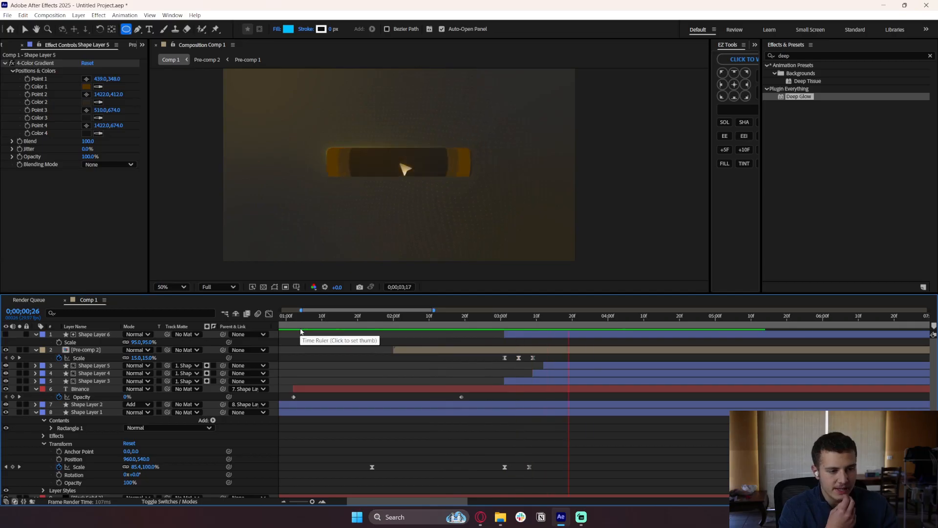
key(space)
scroll(326, 169, down, 2)
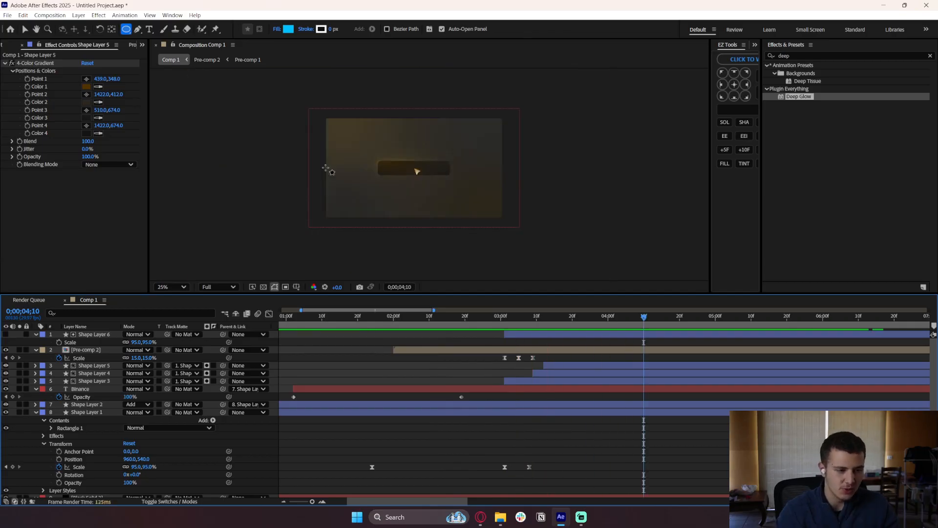
scroll(390, 181, up, 4)
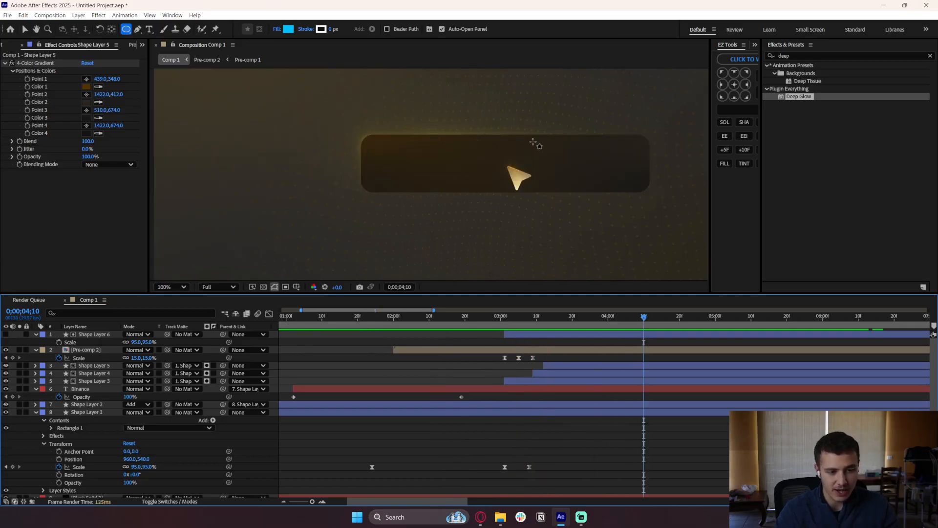
scroll(357, 177, down, 2)
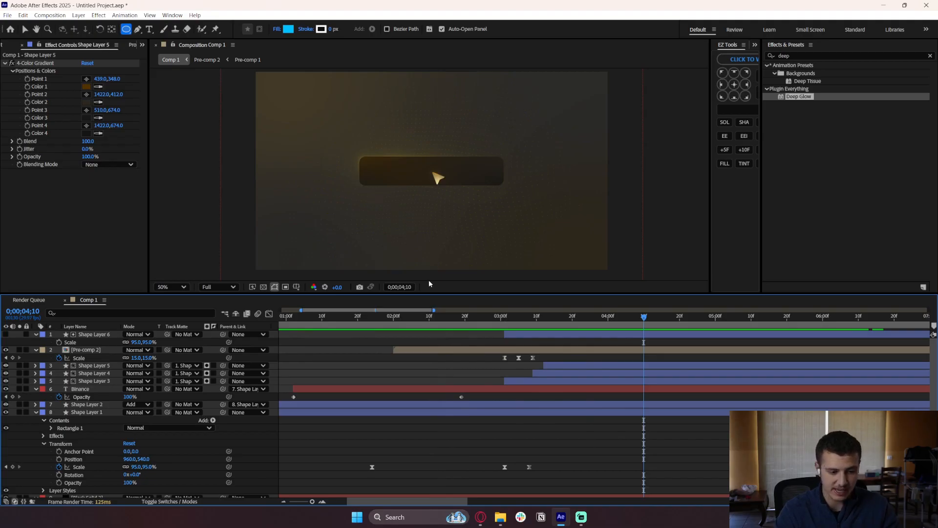
Try to move Shape Layer 6 directly above Shape Layer 1 in the layer stack.
click(28, 34)
click(310, 404)
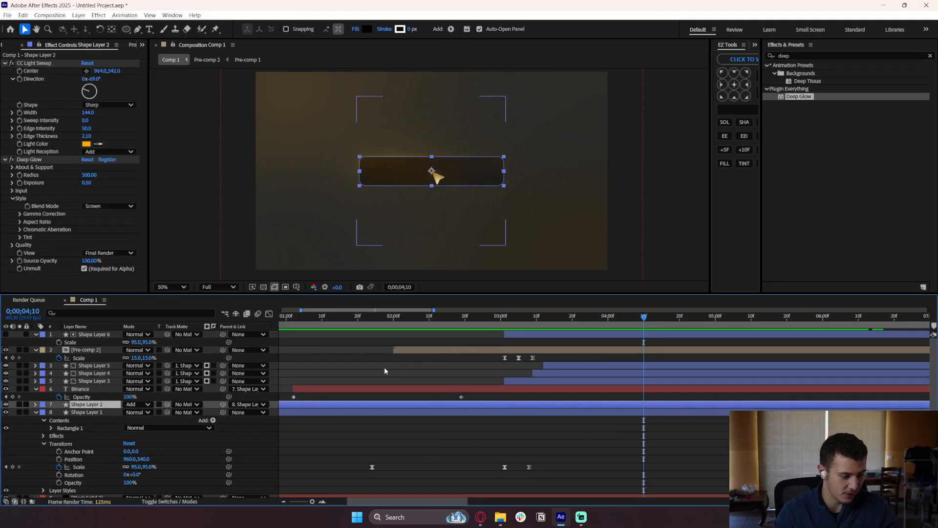
click(533, 335)
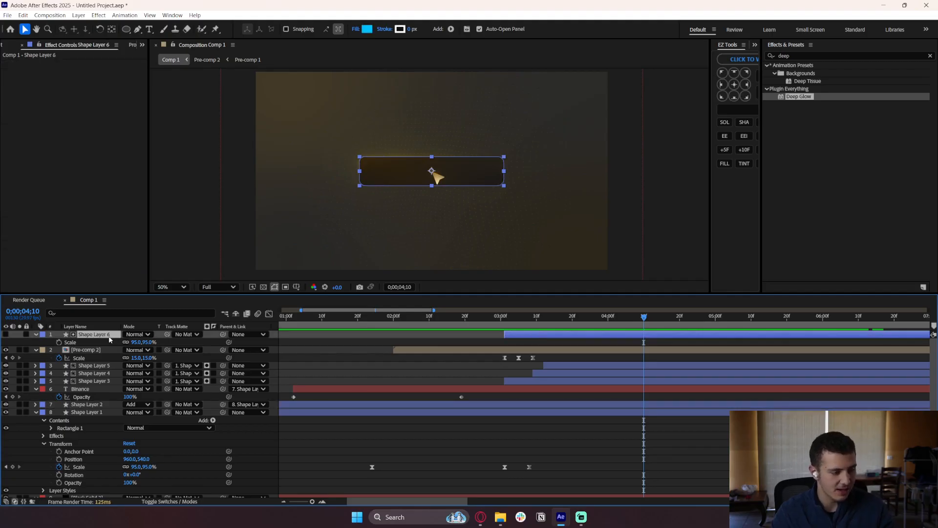
drag(110, 338, 103, 408)
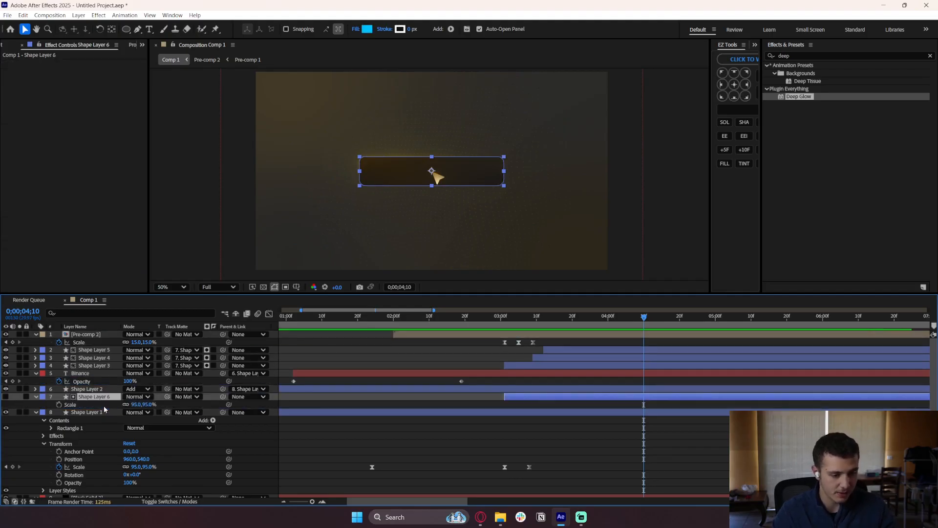
key(ctrl+z)
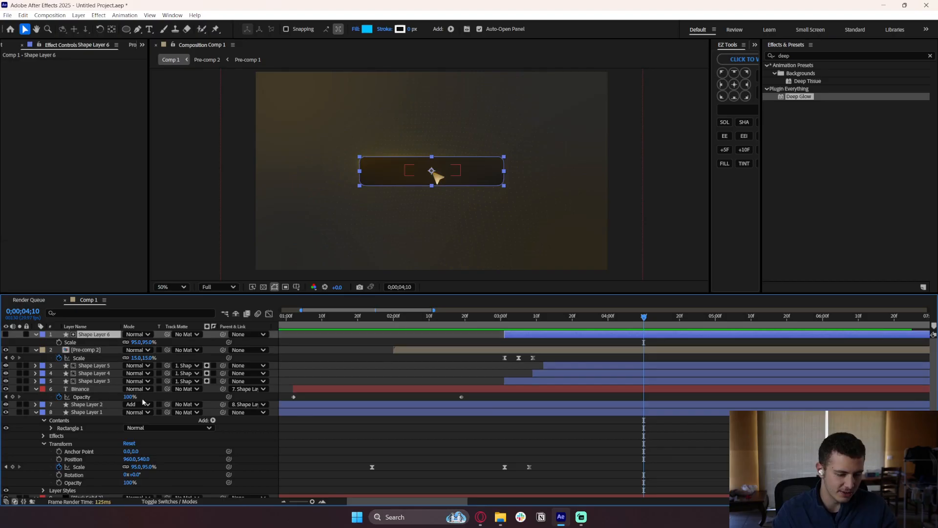
Move Shape Layers 5, 4 and 3 below Shape Layer 2, directly above Shape Layer 1.
click(534, 381)
shift+click(554, 367)
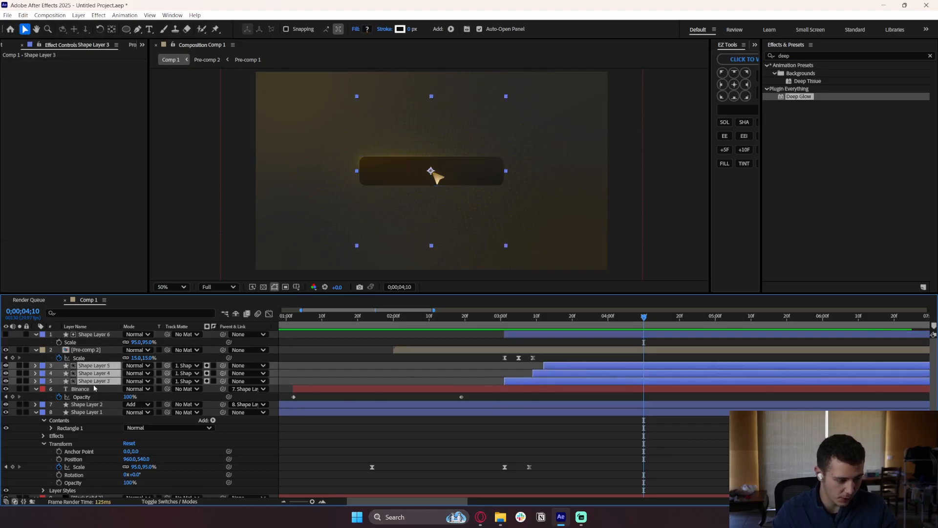
click(88, 405)
click(87, 412)
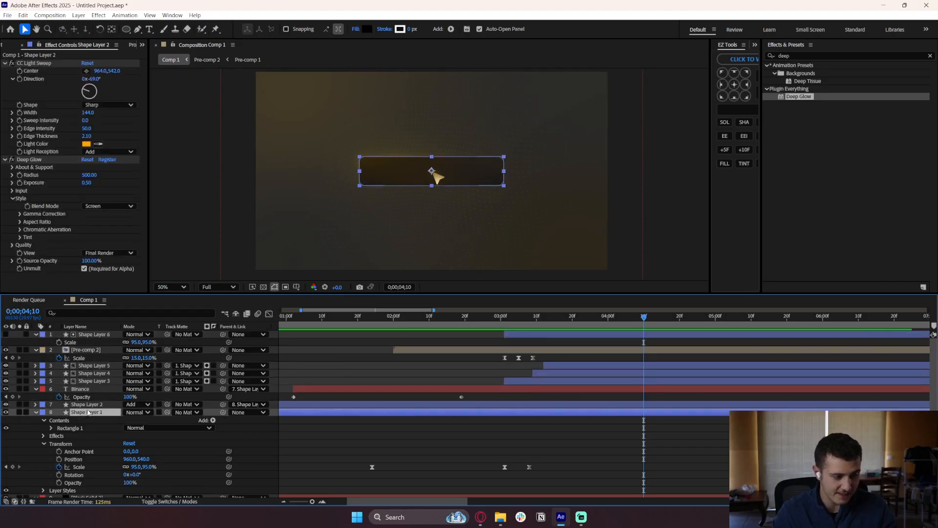
click(94, 381)
shift+click(97, 368)
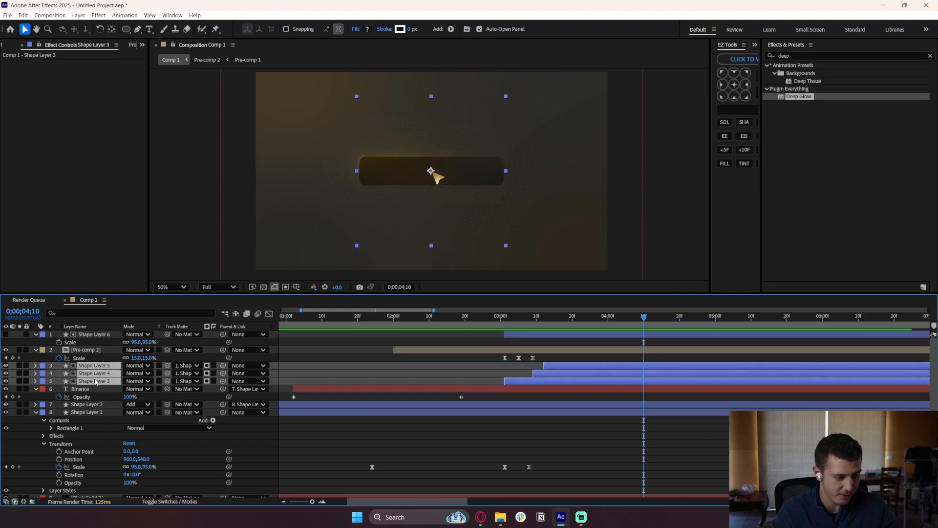
drag(95, 382, 95, 410)
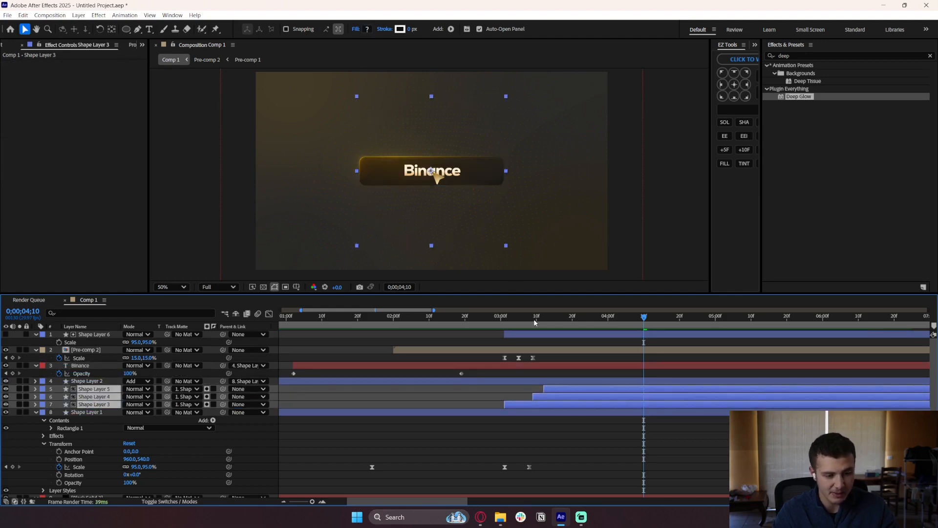
Preview the circles behind the Binance text from 0;00;02;15 and from 0;00;01;06.
click(447, 318)
key(space)
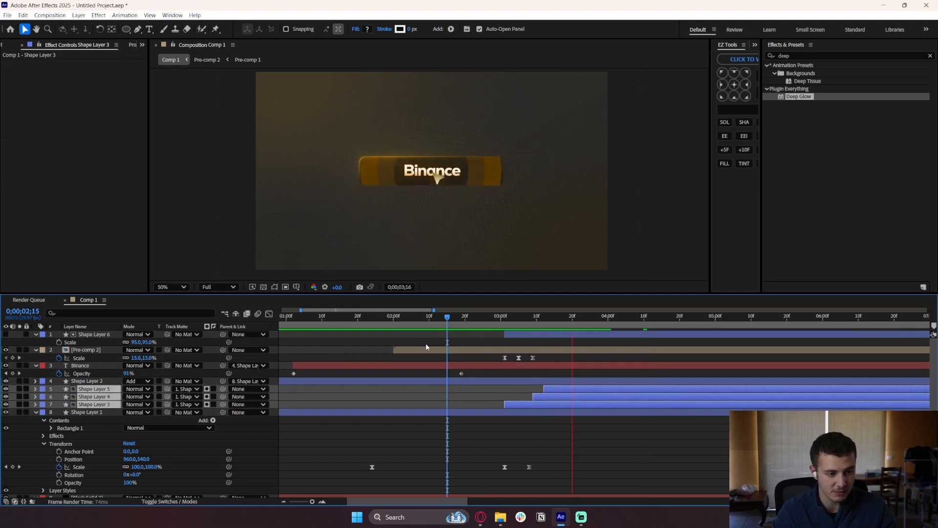
key(space)
scroll(541, 367, down, 3)
click(336, 321)
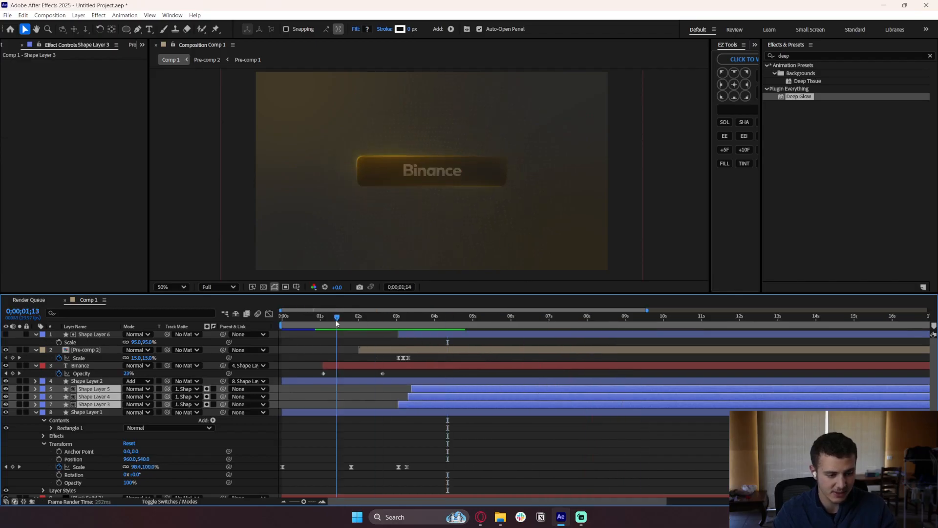
click(328, 321)
key(space)
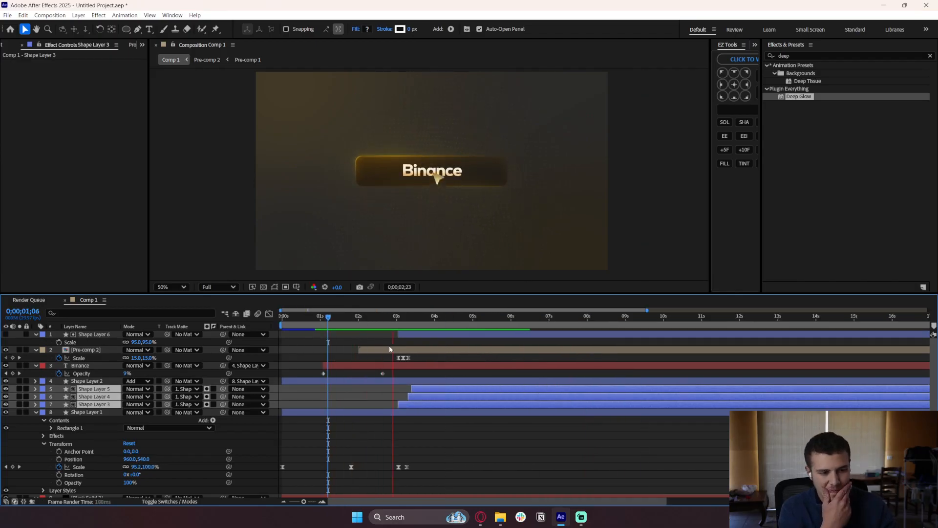
key(space)
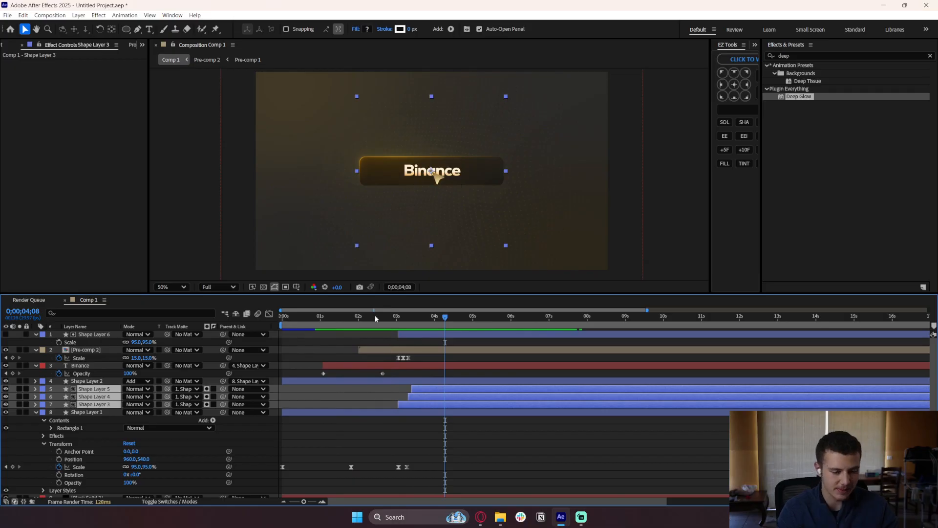
Fade out the Binance text with an Opacity keyframe of 100% at 0;00;03;01 and 0% at 0;00;03;22.
drag(398, 325, 398, 348)
click(403, 364)
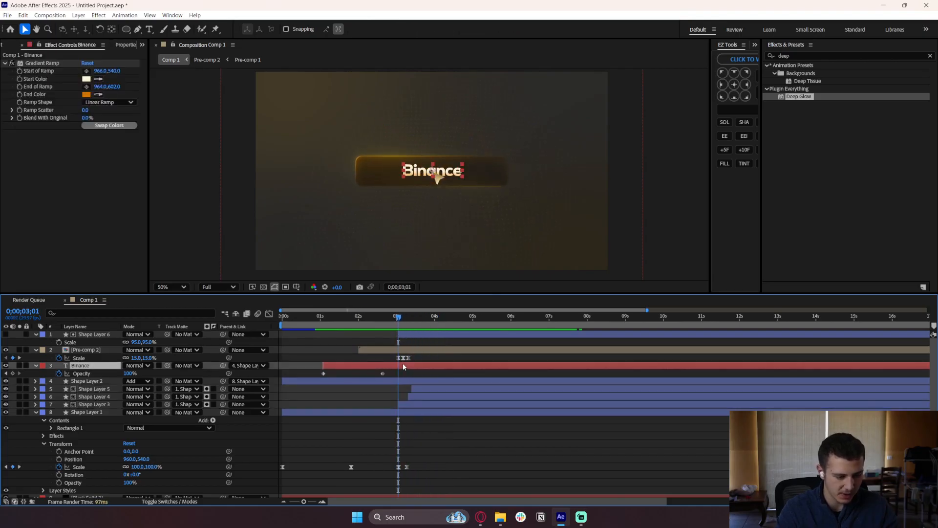
key(u)
key(u)
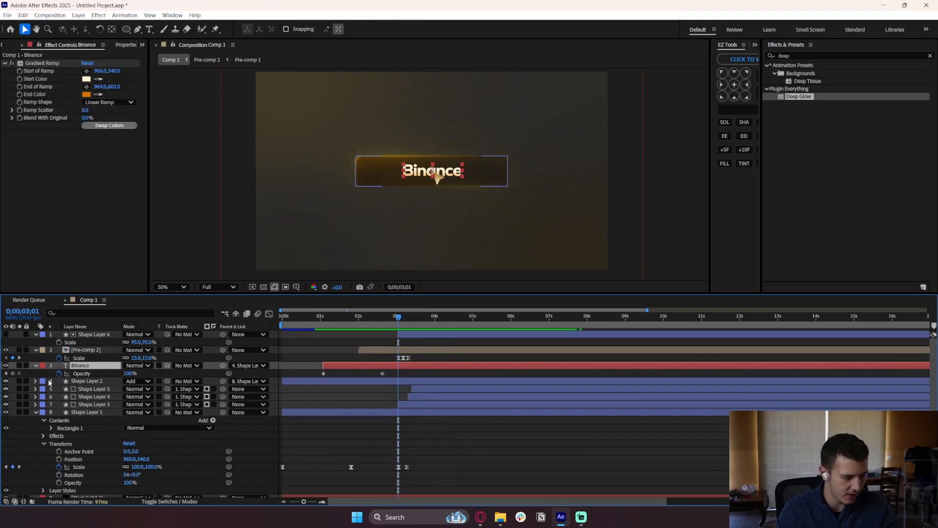
click(13, 374)
drag(404, 322, 425, 319)
click(130, 373)
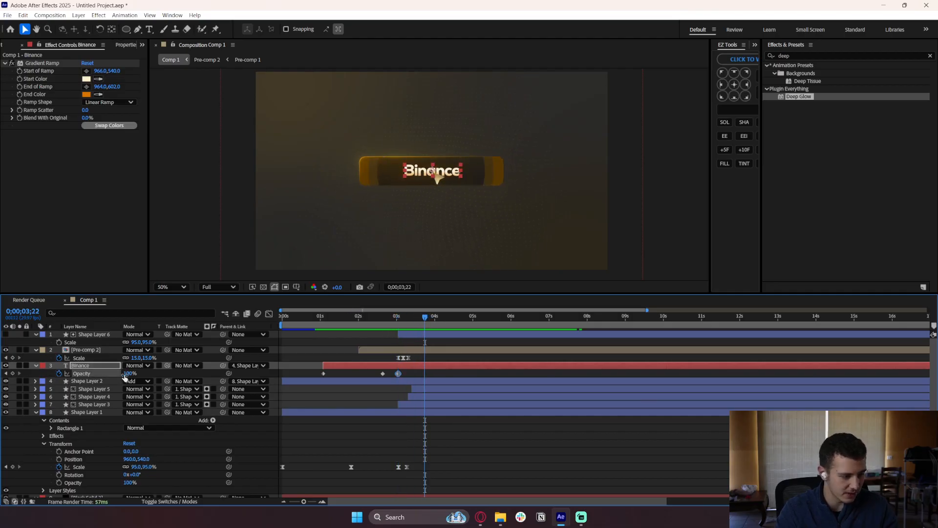
text(0)
key(Return)
Preview the text fade and move its 0% Opacity keyframe earlier, in line with Pre-comp 2's last Scale keyframe.
click(394, 319)
key(space)
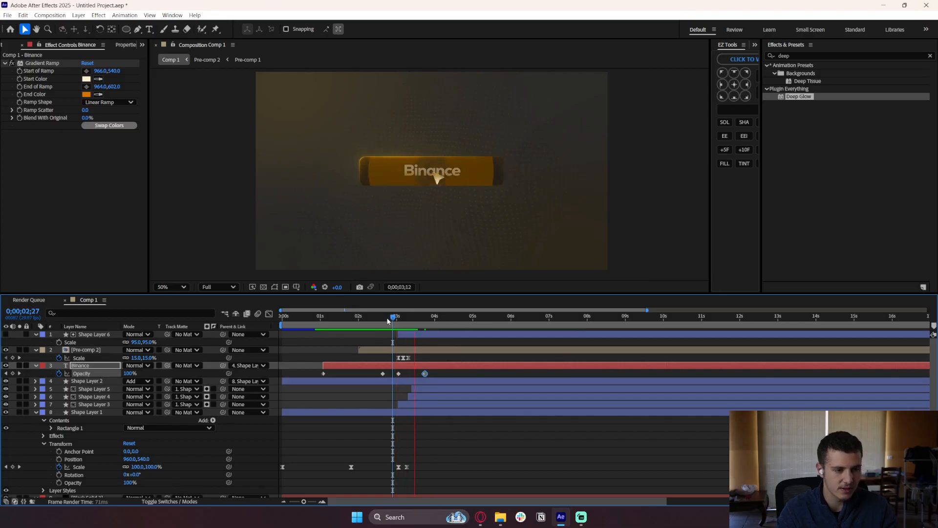
key(space)
drag(425, 374, 409, 374)
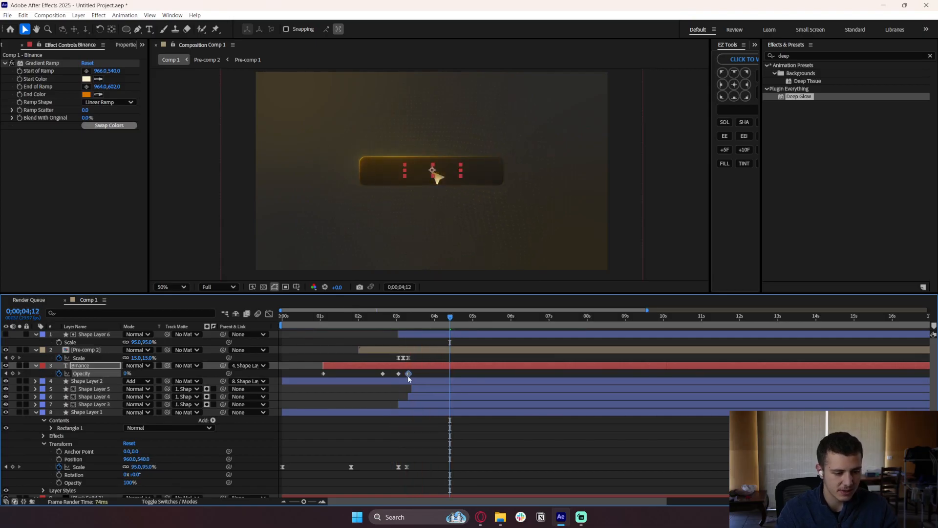
Preview the faster text fade from 0;00;03;01 and the whole animation from the start.
click(397, 317)
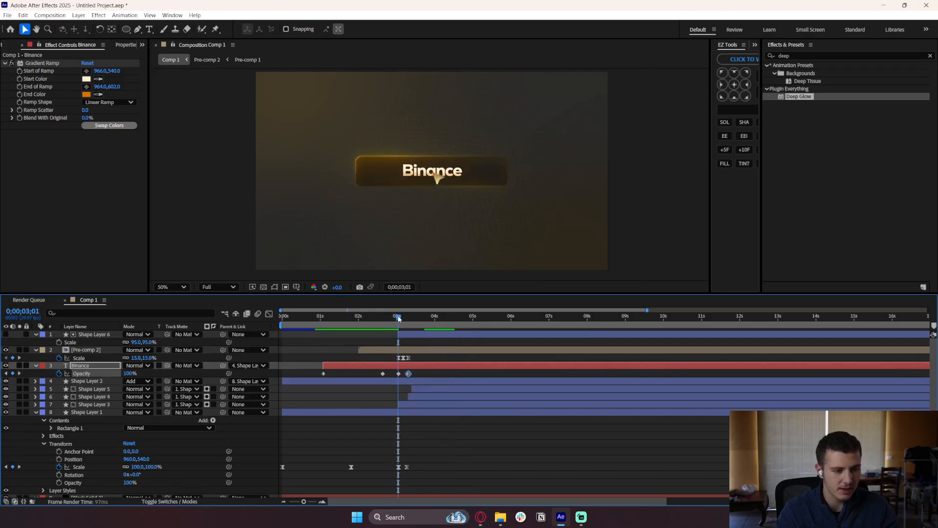
key(space)
key(Home)
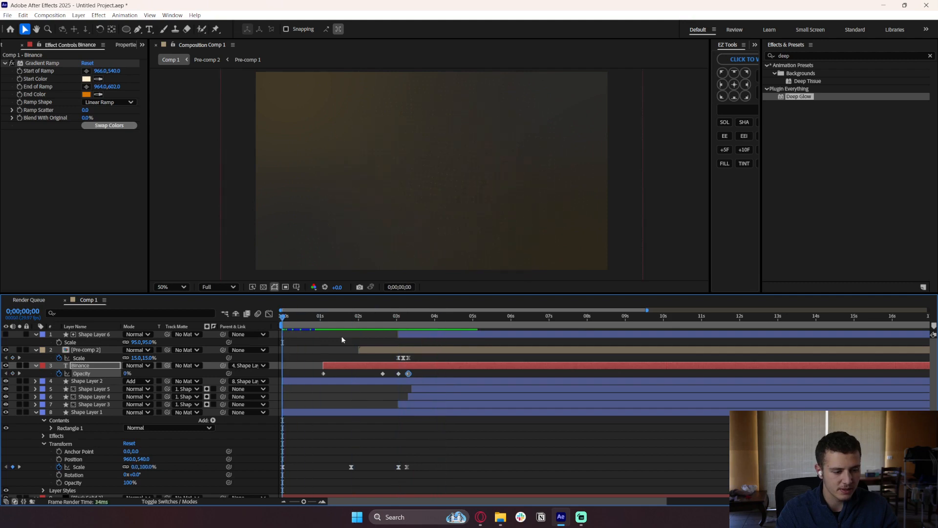
key(minus)
key(space)
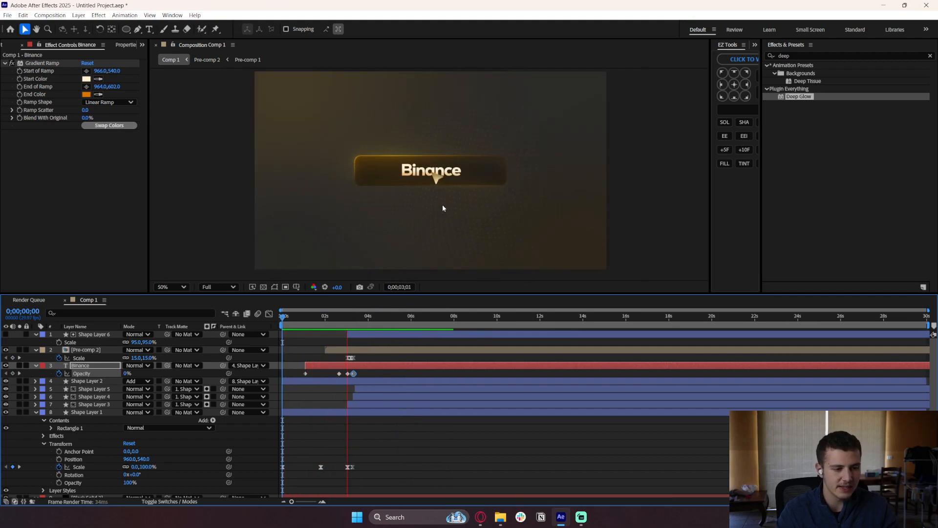
key(space)
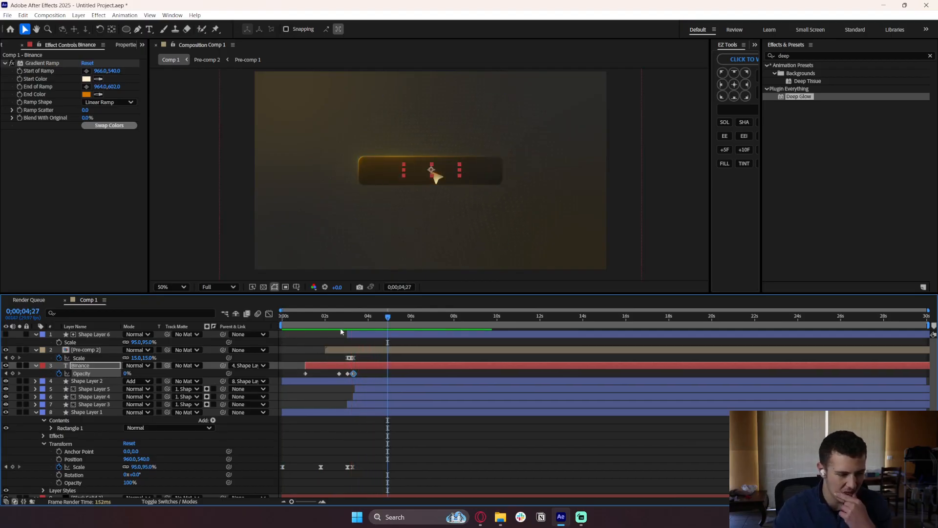
Split the Binance text layer at 0;00;03;16, delete the part after it, and preview from 0;00;02;23.
drag(340, 322, 358, 339)
click(368, 364)
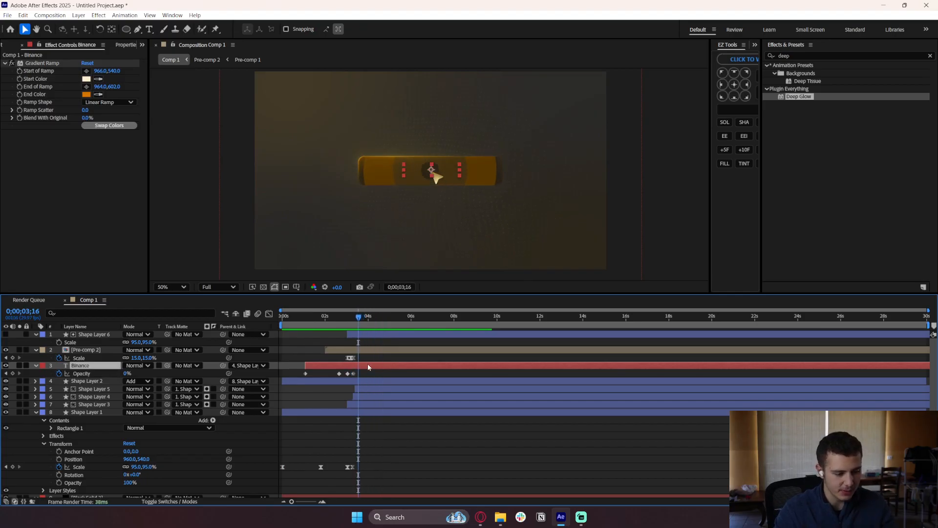
key(ctrl+shift+d)
key(Delete)
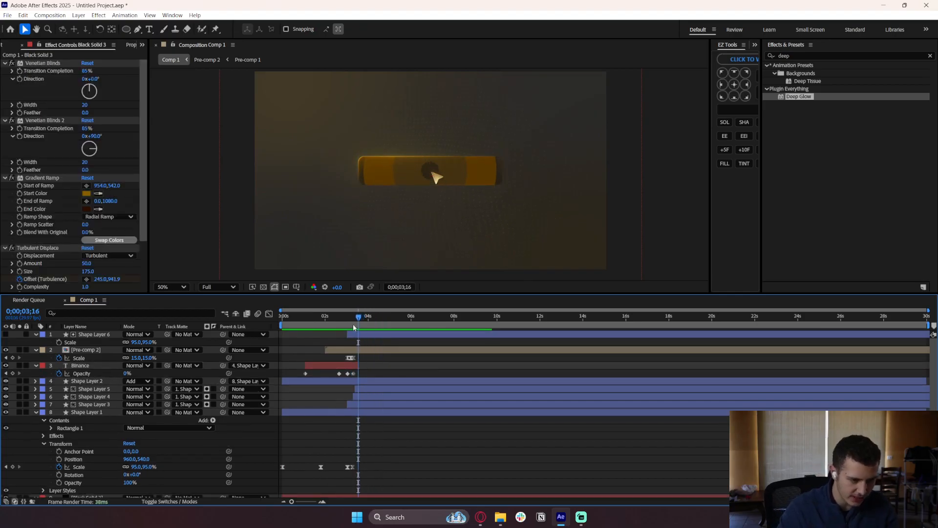
click(342, 321)
key(space)
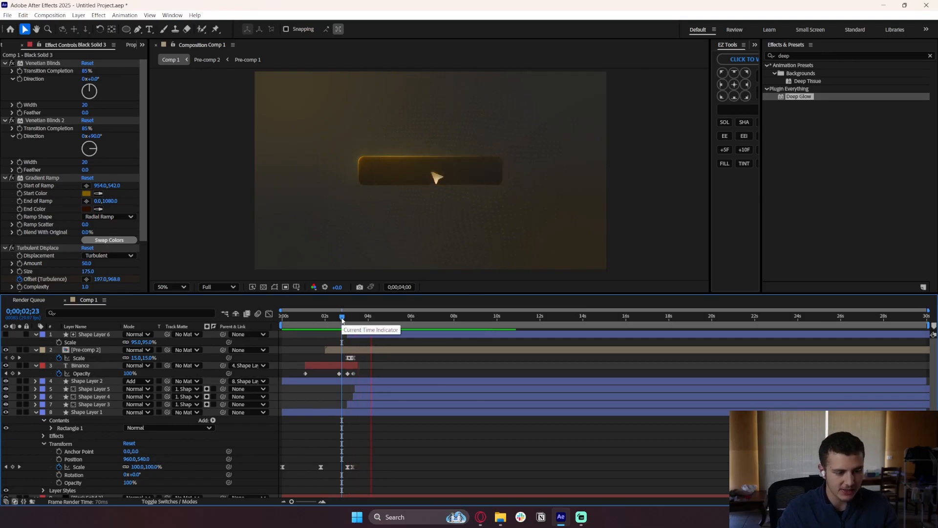
Collapse the expanded properties of all layers in the timeline.
drag(363, 323, 386, 328)
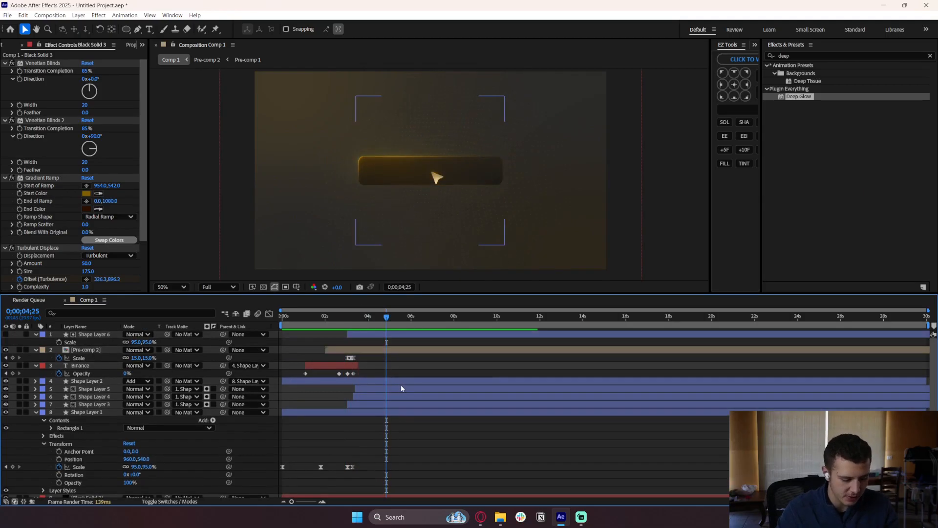
key(ctrl+a)
click(36, 334)
click(394, 441)
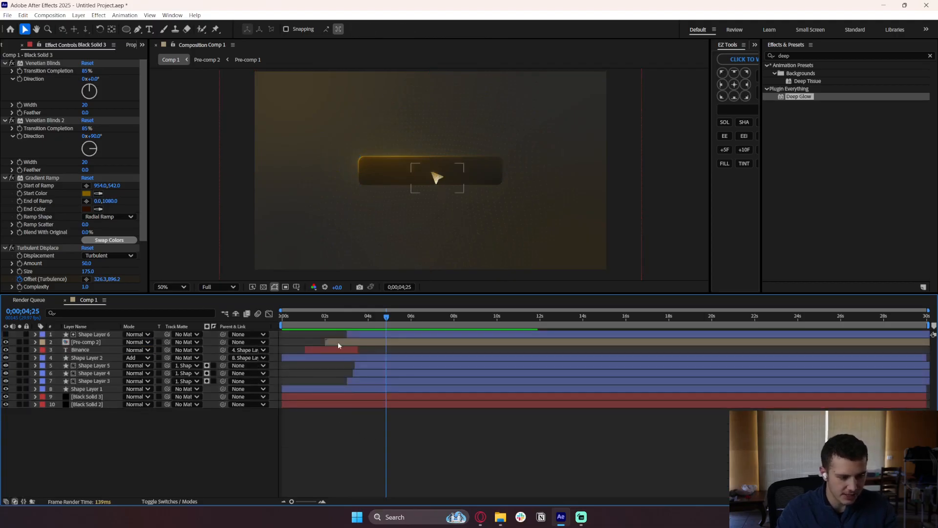
drag(350, 320, 375, 323)
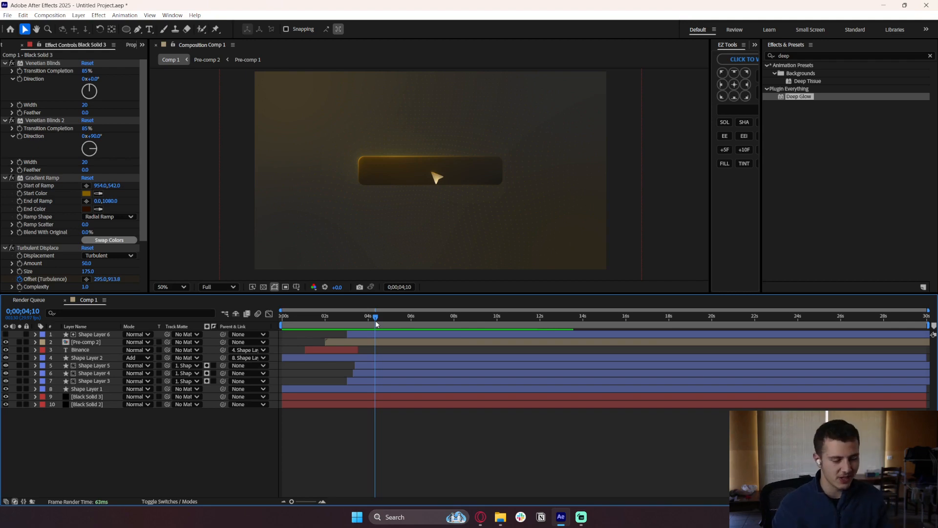
Duplicate the Binance text layer and move the copy to the top of the layer stack.
drag(376, 320, 349, 321)
click(345, 346)
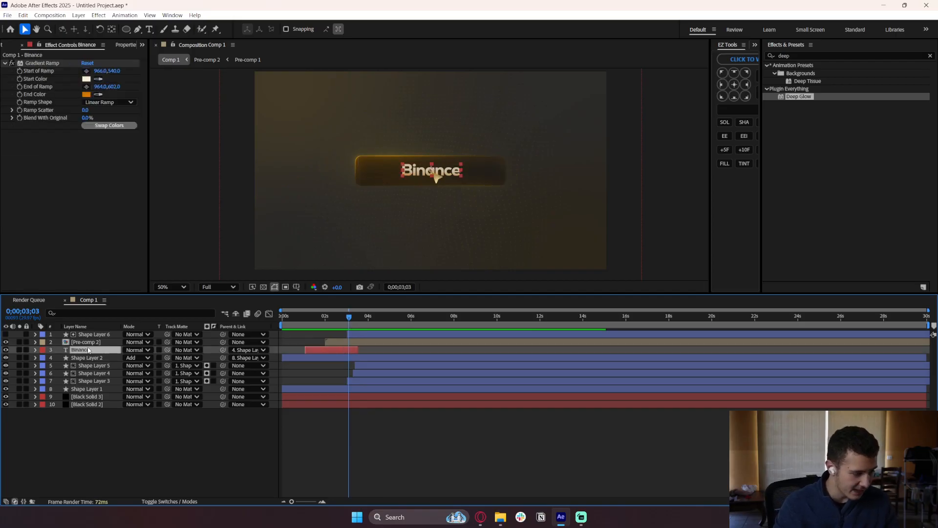
key(ctrl+d)
drag(90, 350, 93, 332)
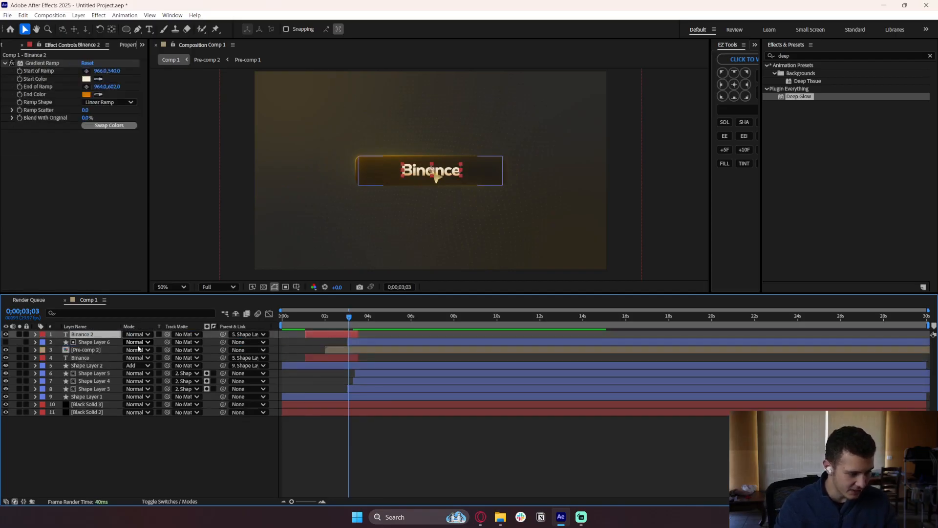
Set the Binance 2 layer's parent to None and shift the layer to start at about 0;00;03;03.
click(248, 335)
click(254, 342)
drag(323, 334, 365, 334)
key(space)
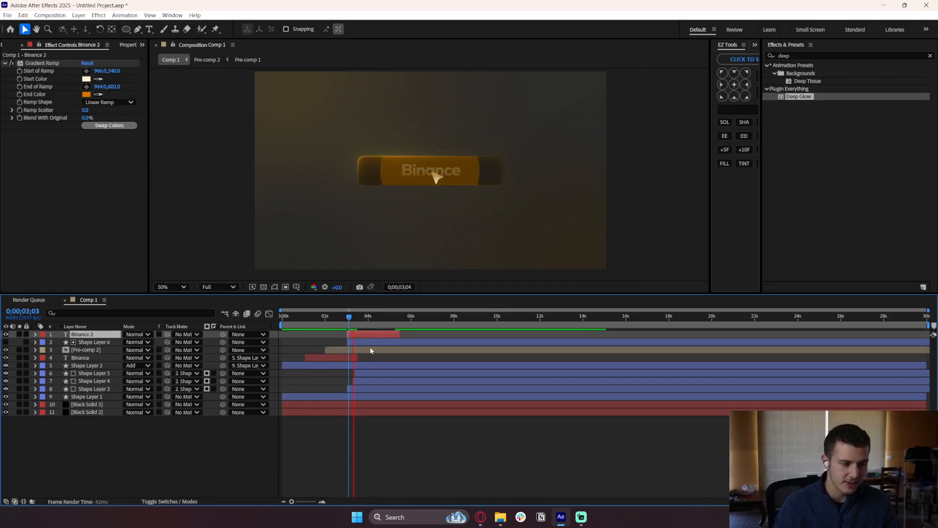
key(space)
Extend the Binance 2 layer's end to about 8 seconds and delete its last two Opacity keyframes.
key(t)
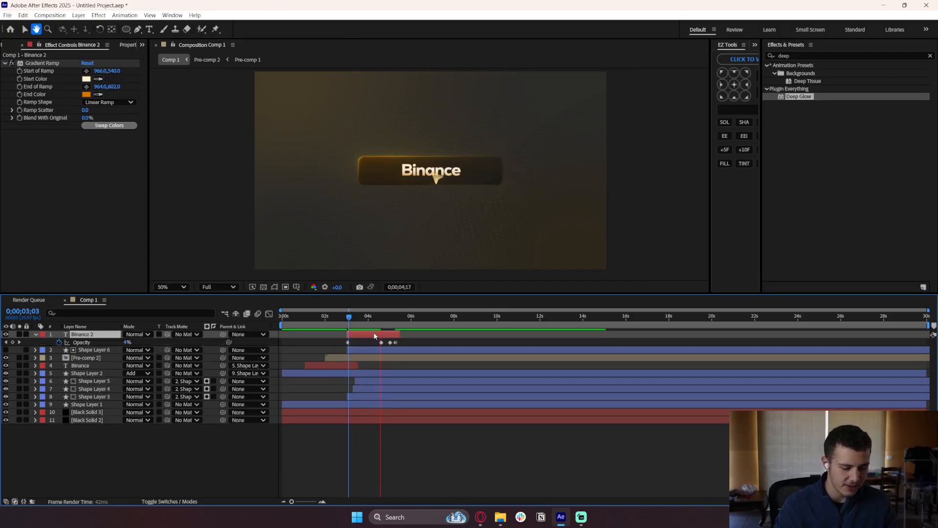
key(space)
drag(400, 341, 457, 336)
key(Delete)
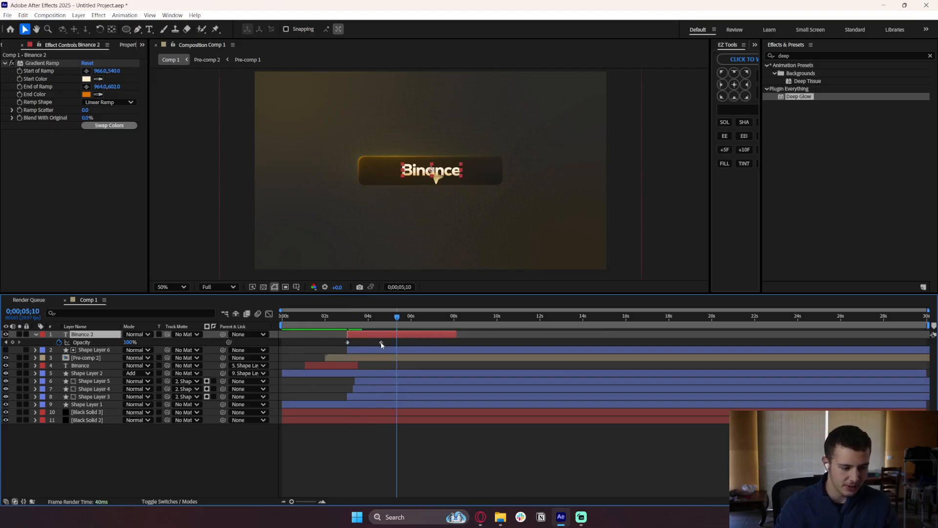
Remove the remaining Opacity keyframes from the Binance 2 layer and set its Opacity to 100%.
click(381, 341)
key(Delete)
click(348, 342)
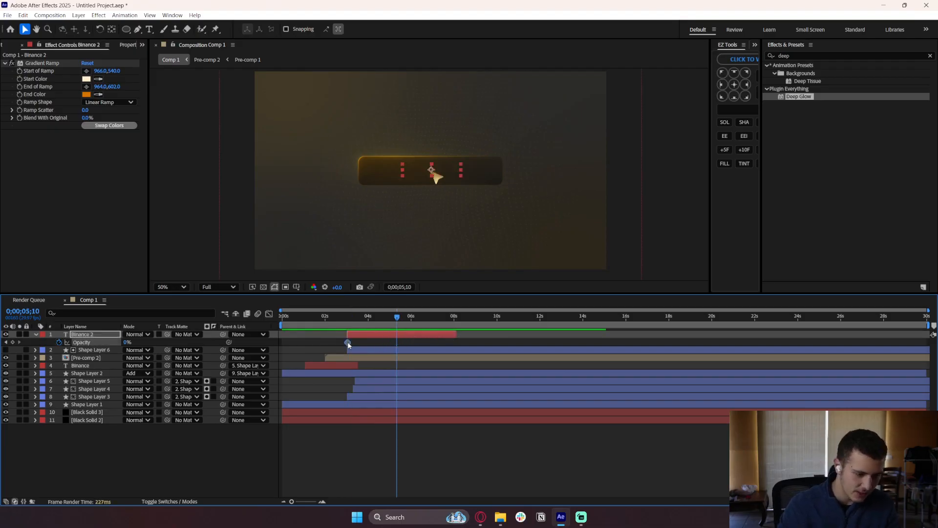
click(377, 336)
drag(126, 342, 292, 343)
click(336, 431)
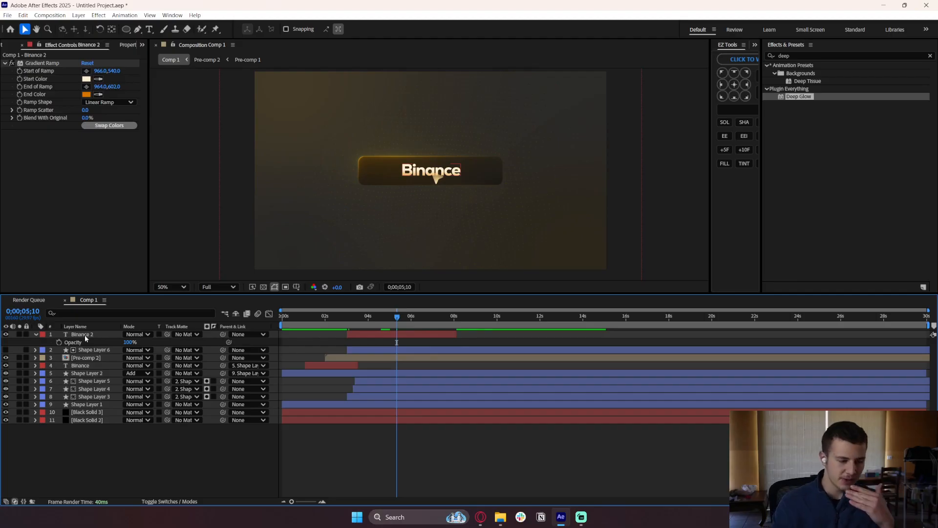
Copy Pre-comp 2's Position keyframes so the cursor holds on the button until about 0;00;03;14, then exits to 1340, 1140 at about 0;00;04;10.
click(353, 360)
key(p)
click(335, 318)
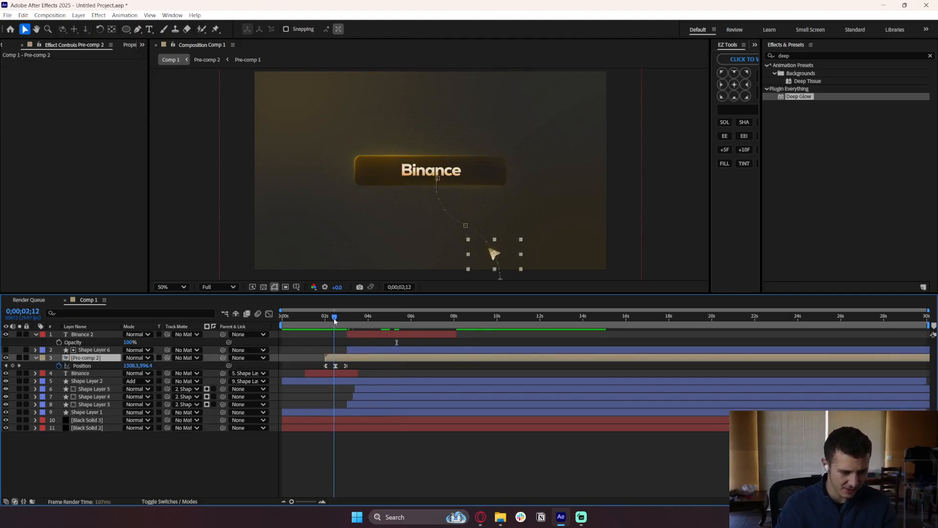
drag(335, 321, 358, 332)
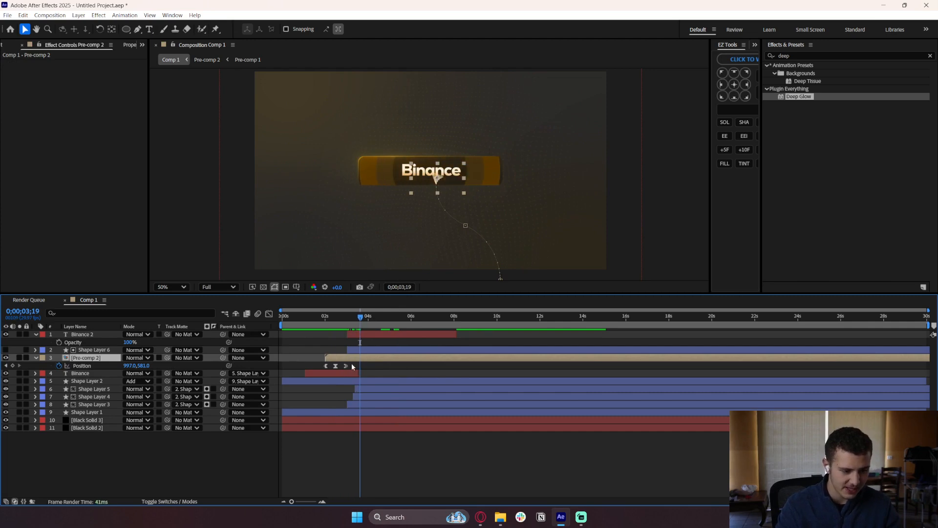
drag(352, 367, 322, 370)
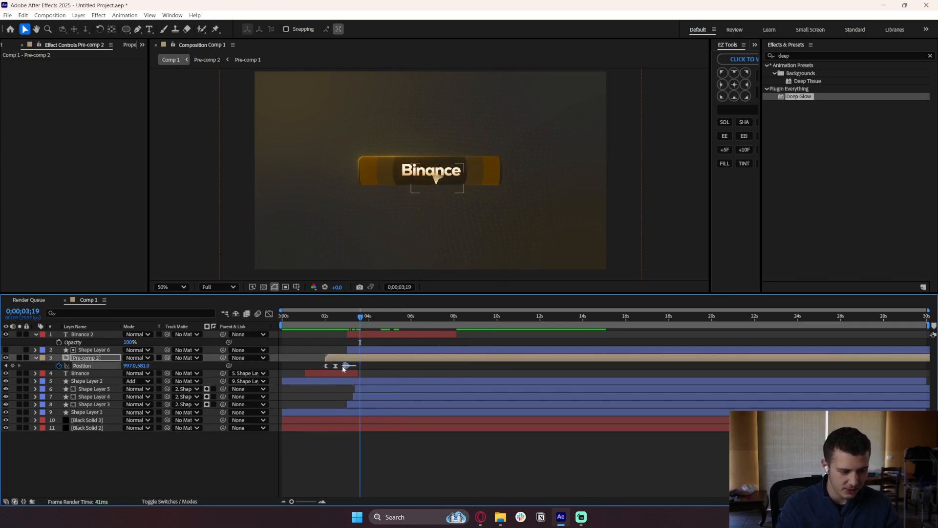
mouse_move(360, 319)
mouse_down()
mouse_move(370, 320)
mouse_move(345, 325)
mouse_move(374, 320)
mouse_up()
key(ctrl+v)
key(ctrl+v)
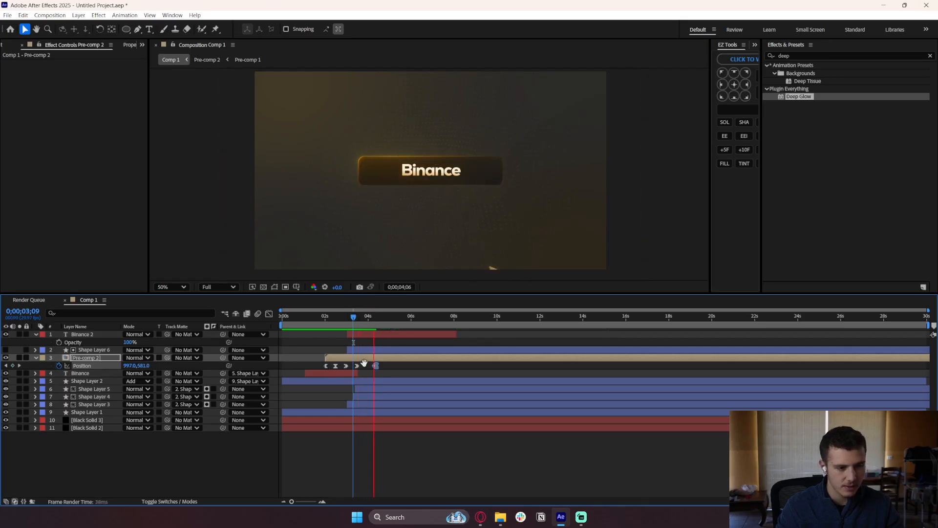
Apply Easy Ease to the last two Position keyframes of Pre-comp 2, working in the speed graph.
key(Page_Down)
key(Page_Down)
drag(384, 369, 352, 365)
click(269, 314)
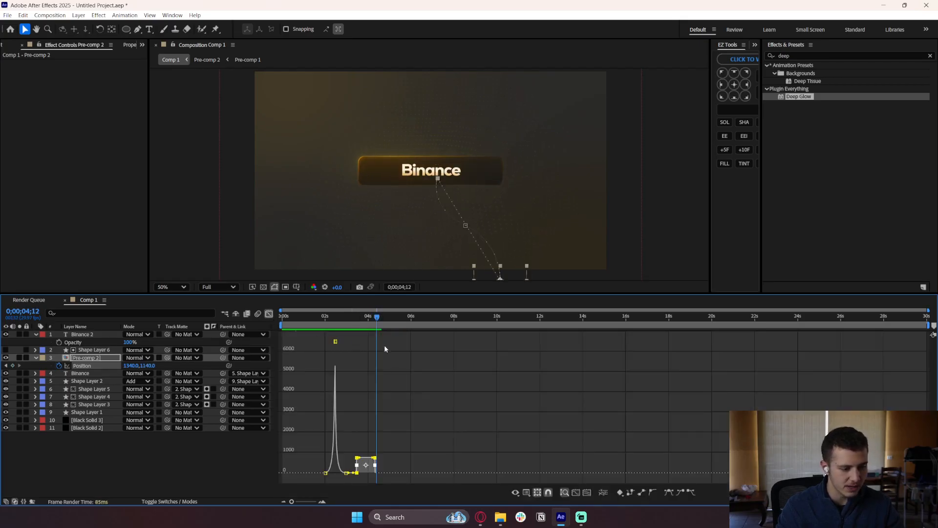
drag(398, 429, 351, 474)
scroll(361, 452, up, 1)
scroll(361, 442, up, 2)
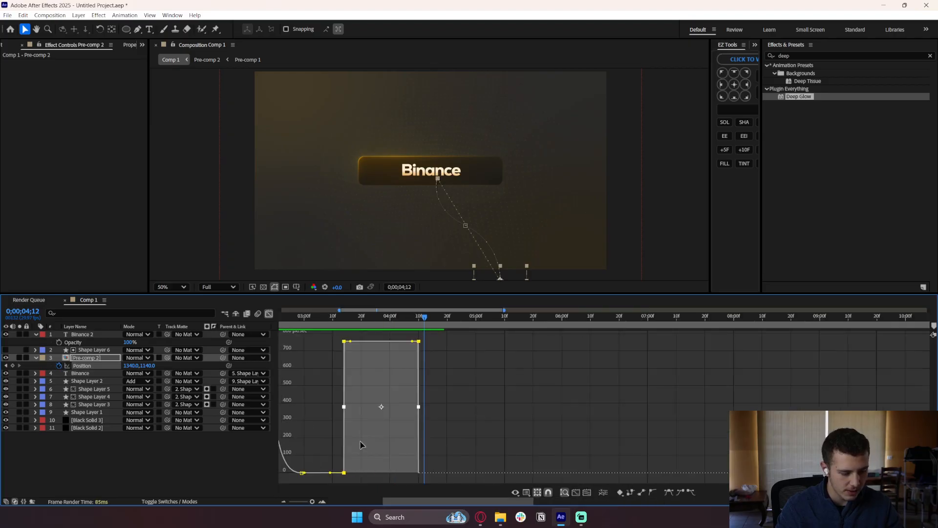
key(F9)
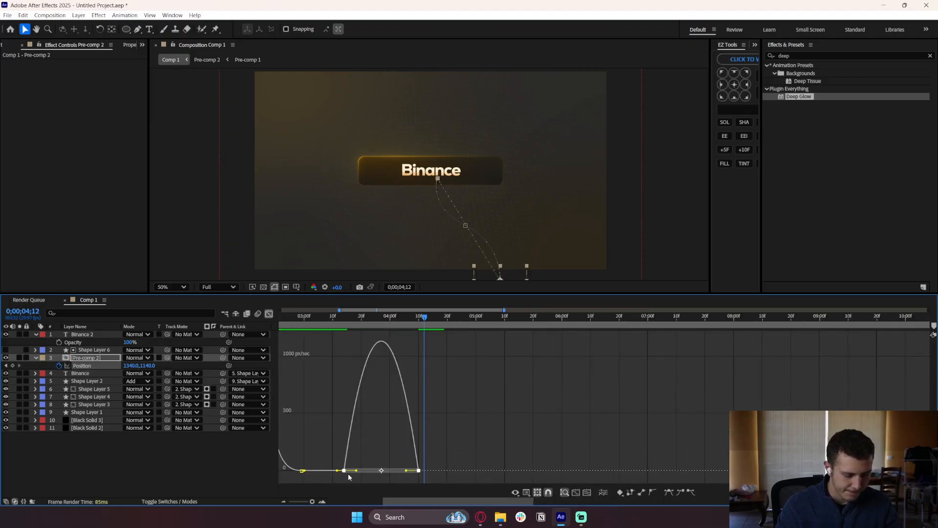
Shape the cursor exit's speed curve to build slowly and peak shortly before 0;00;04;10, and preview the motion.
drag(356, 471, 380, 473)
click(435, 443)
drag(304, 317, 295, 318)
key(space)
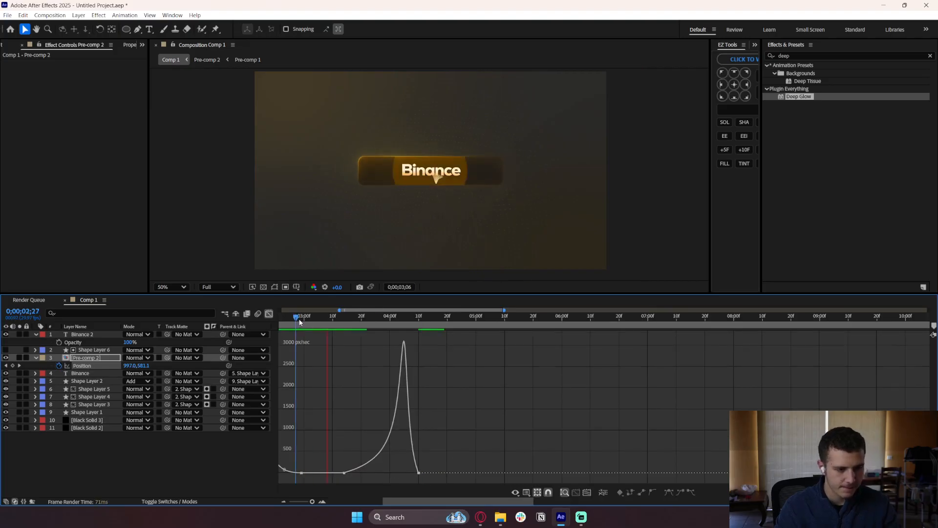
click(269, 313)
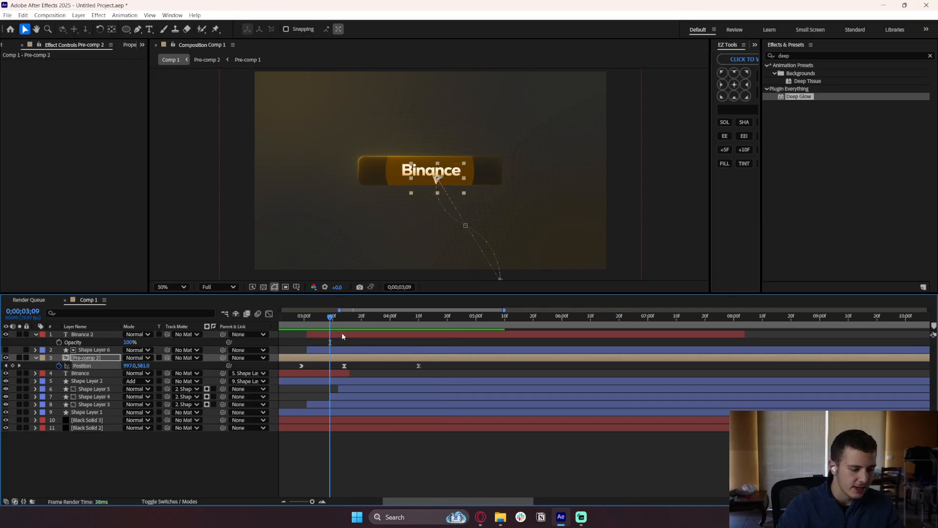
Shift the Binance 2 layer to start at about 0;00;04;10, when the cursor has left, and preview the timing.
drag(342, 334, 455, 334)
key(space)
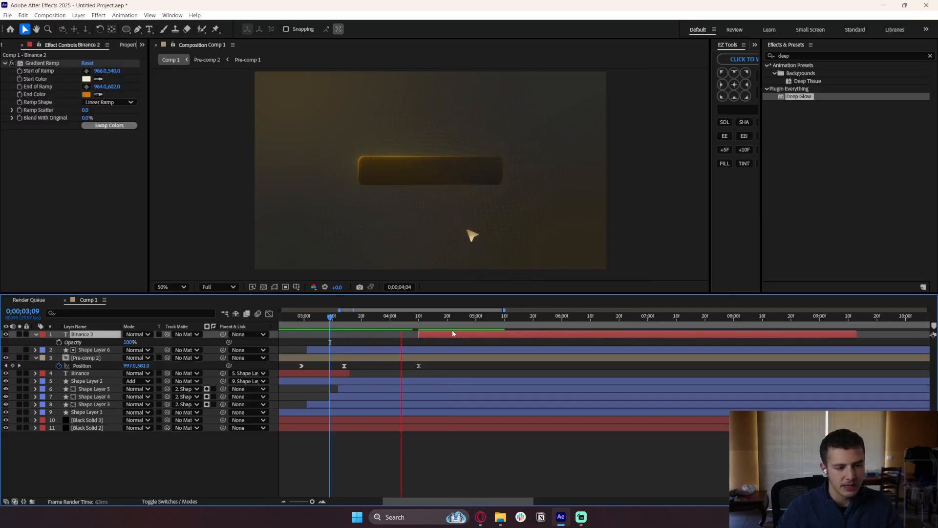
key(space)
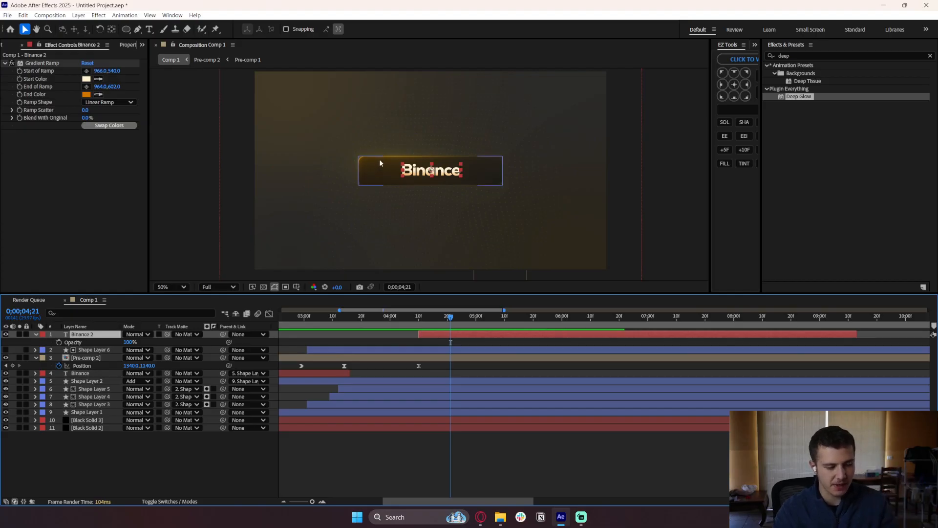
Replace the Binance 2 layer's text with "BitCoin".
key(slash)
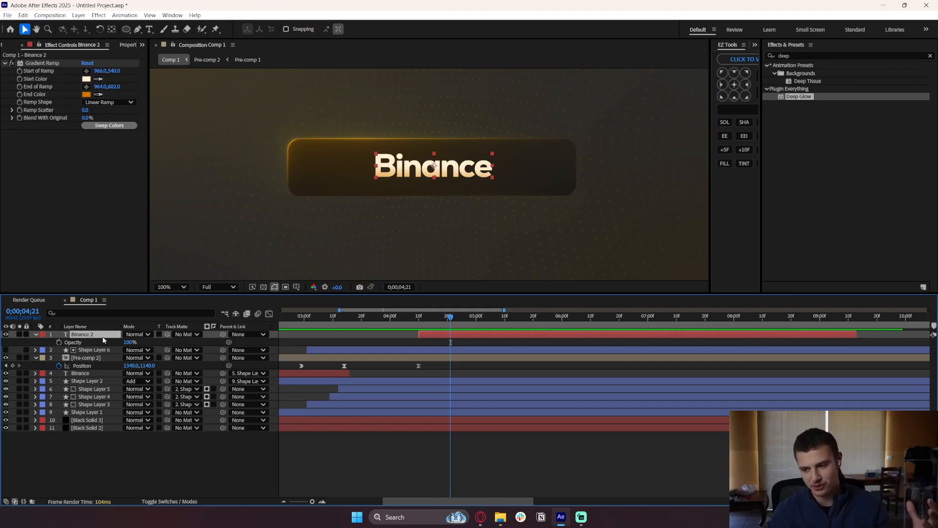
double_click(103, 337)
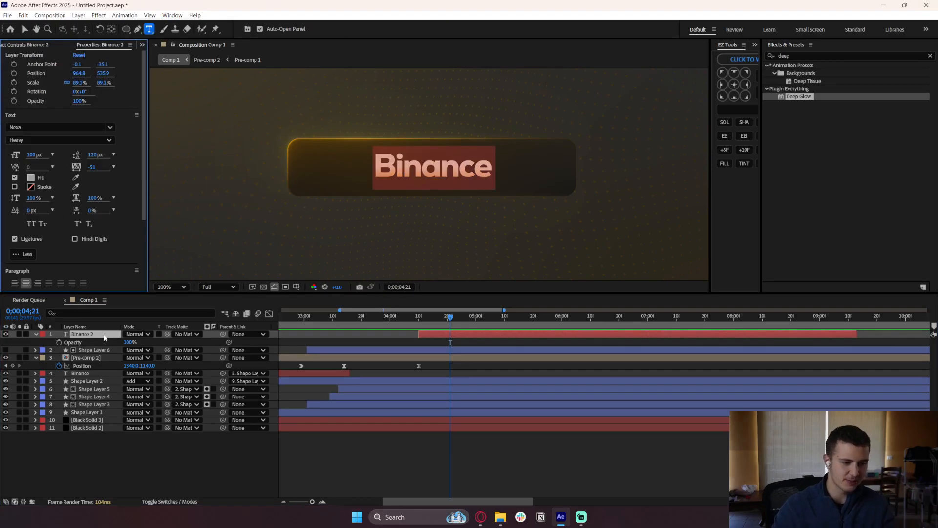
text(BitC)
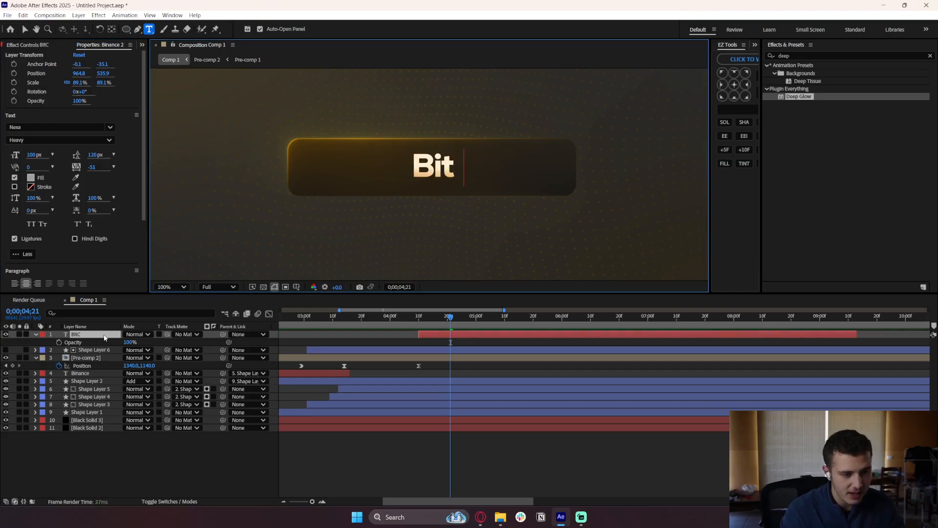
text(oin)
key(BackSpace)
key(BackSpace)
key(BackSpace)
key(BackSpace)
text(c)
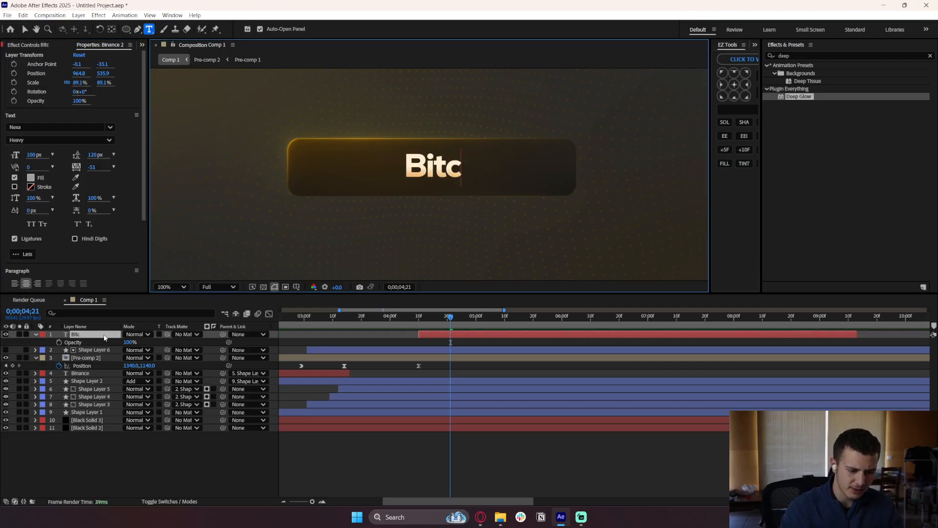
text(oin)
key(BackSpace)
key(BackSpace)
key(BackSpace)
key(BackSpace)
text(Coi)
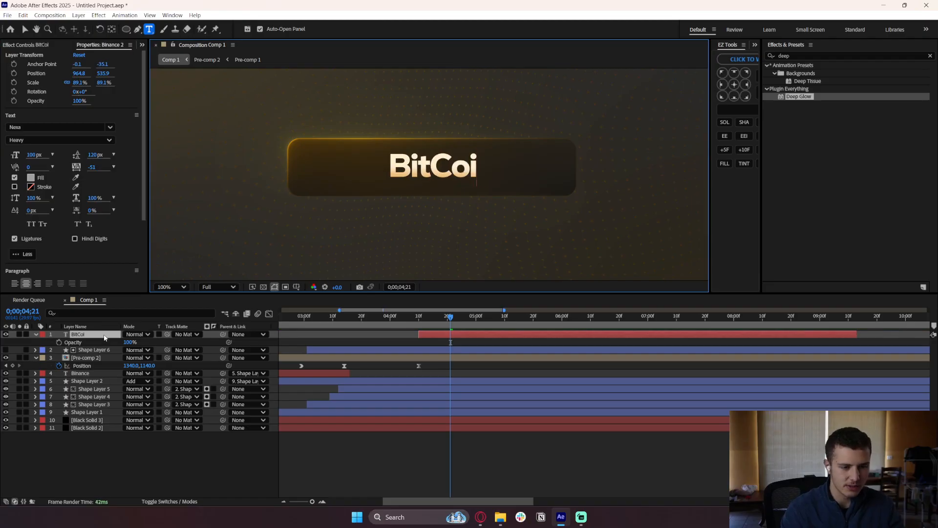
Complete the heading text as "BitCoin" and shift it left inside the rounded box to about X 733.8.
text(n)
click(410, 337)
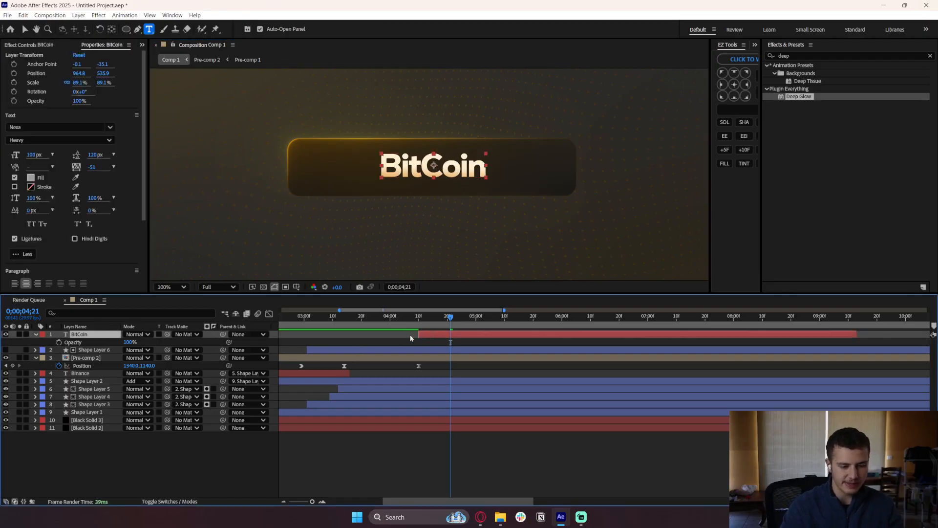
key(p)
drag(131, 345, 22, 344)
Scale the BitCoin text layer uniformly to 55%.
key(s)
click(136, 343)
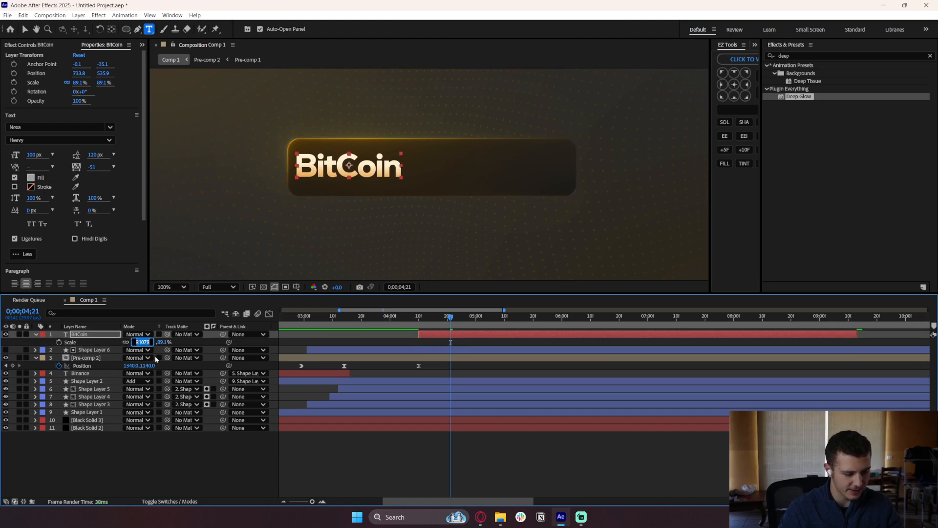
text(75)
key(Return)
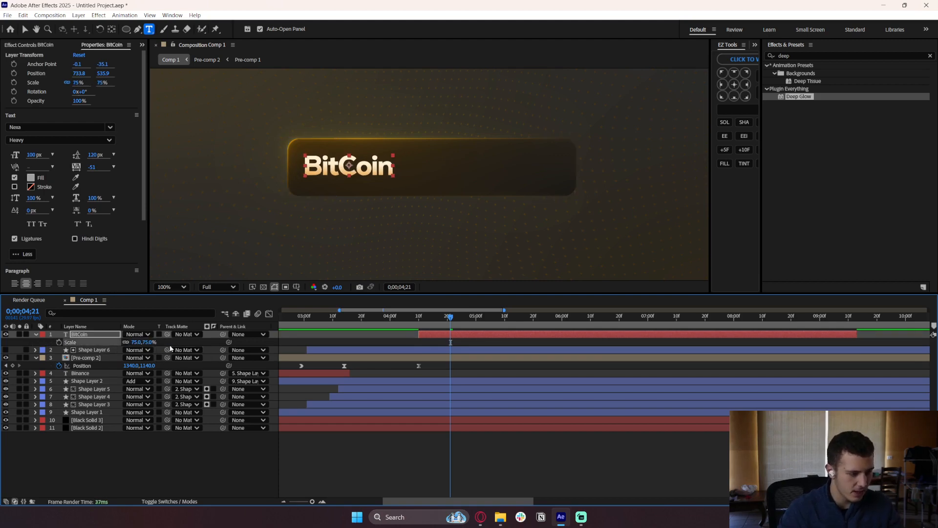
click(140, 342)
text(55)
key(Return)
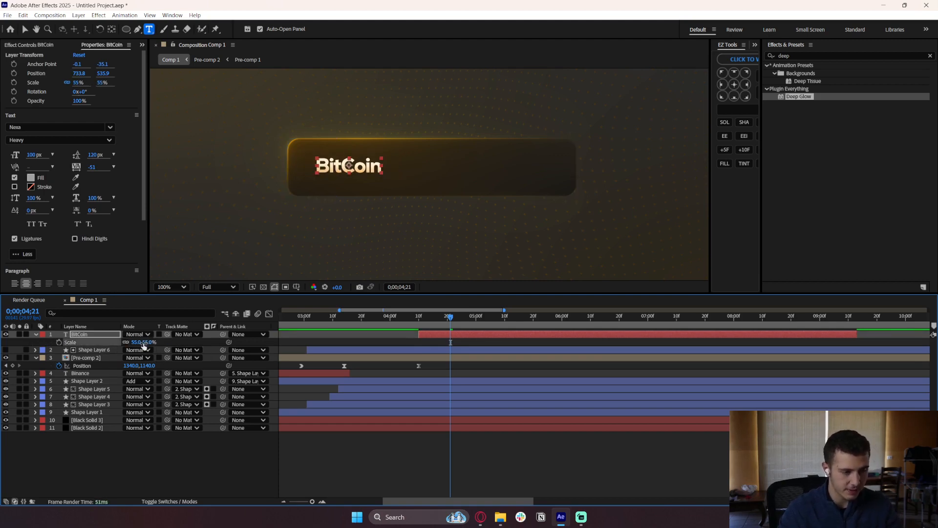
Move the BitCoin text toward the box's upper-left corner, to about position 696.8, 516.9.
click(368, 344)
click(418, 335)
key(p)
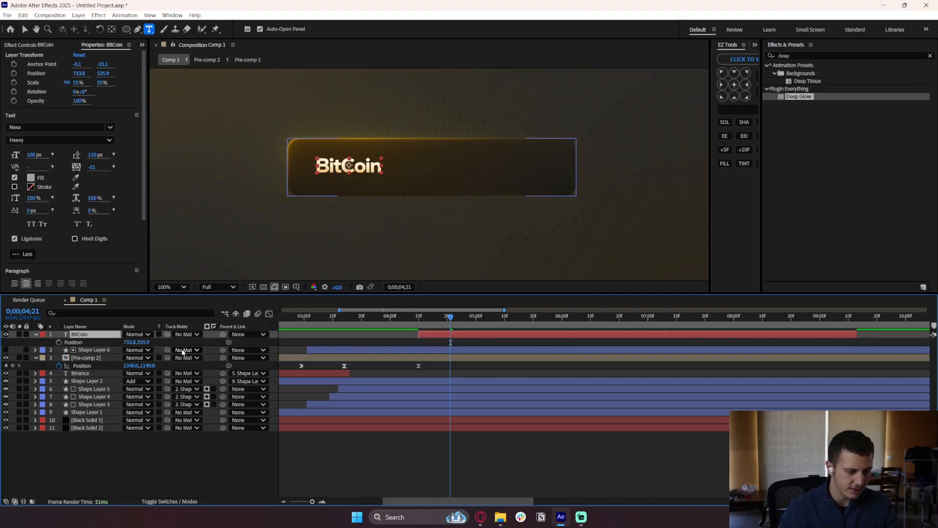
mouse_move(133, 343)
mouse_down()
mouse_move(115, 342)
mouse_move(136, 342)
mouse_up()
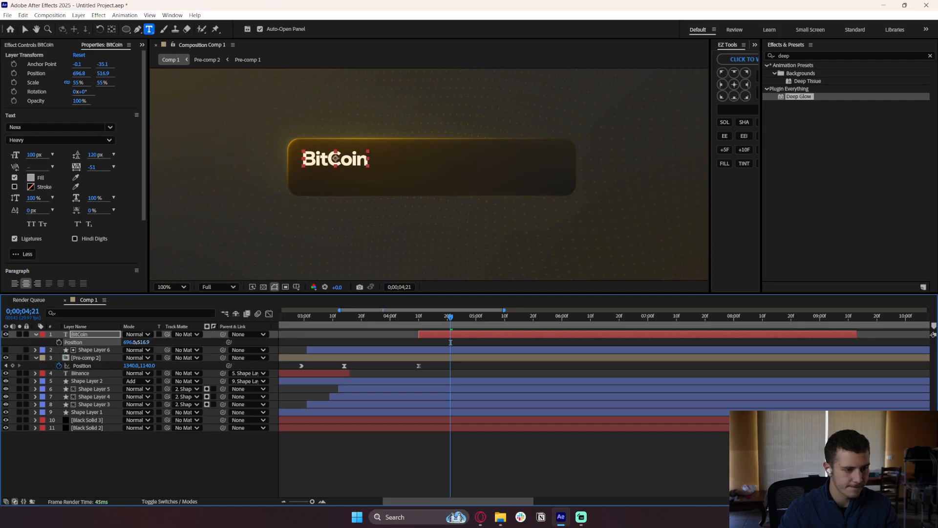
click(406, 344)
scroll(368, 216, down, 1)
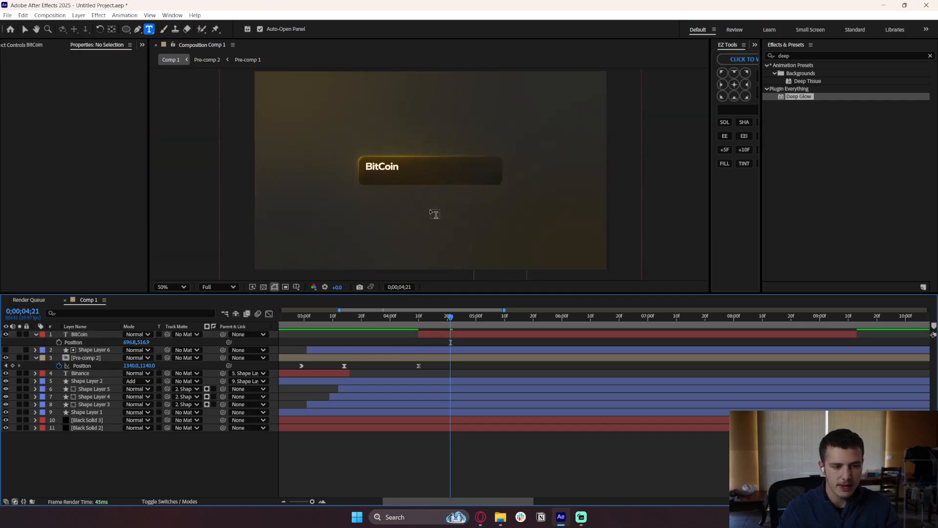
scroll(427, 218, up, 2)
Duplicate the BitCoin text layer and move the copy below the original to about Y 564.9.
click(427, 339)
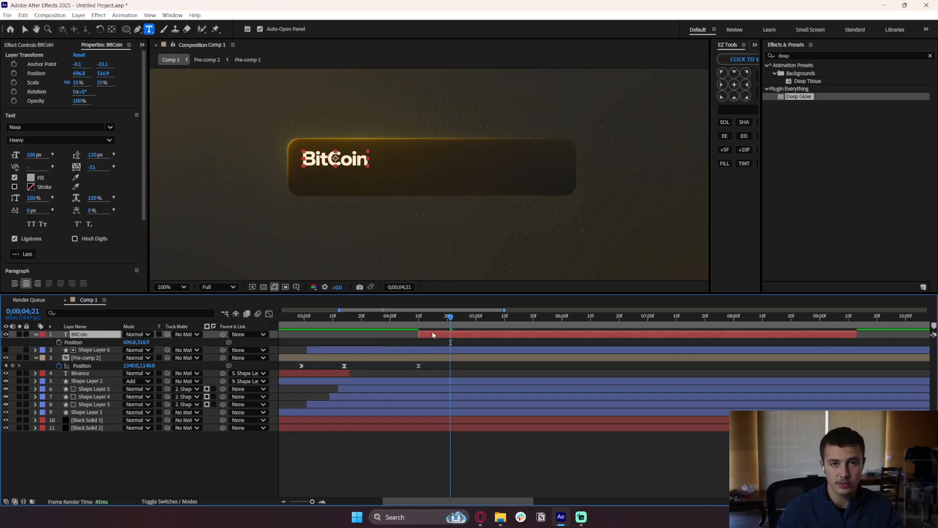
key(ctrl+d)
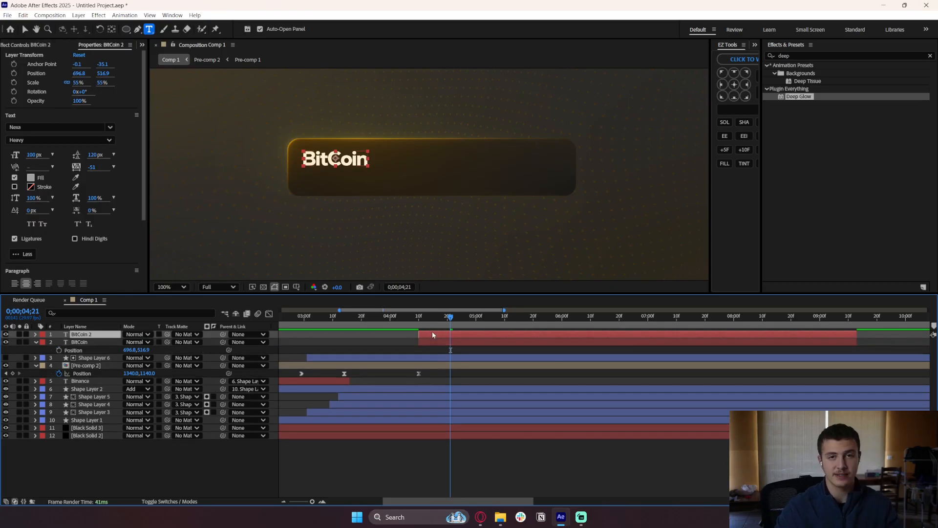
key(p)
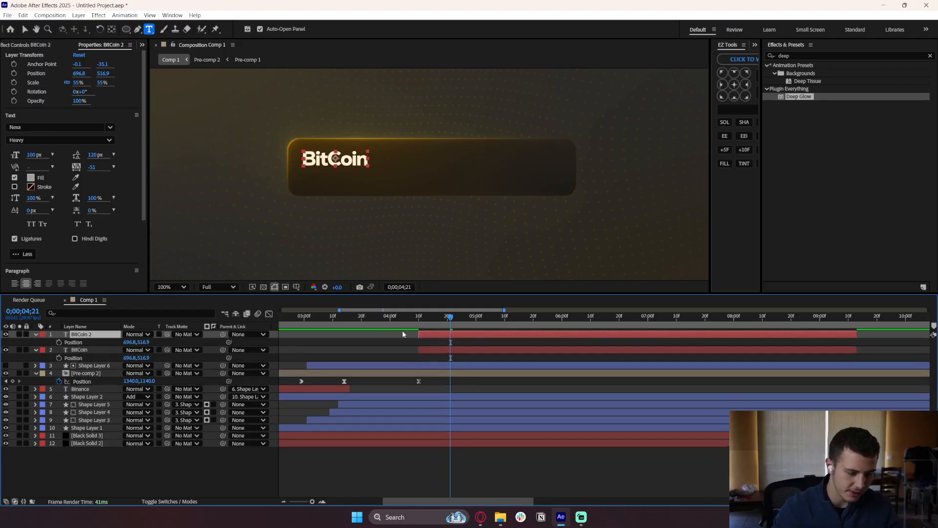
drag(143, 342, 167, 341)
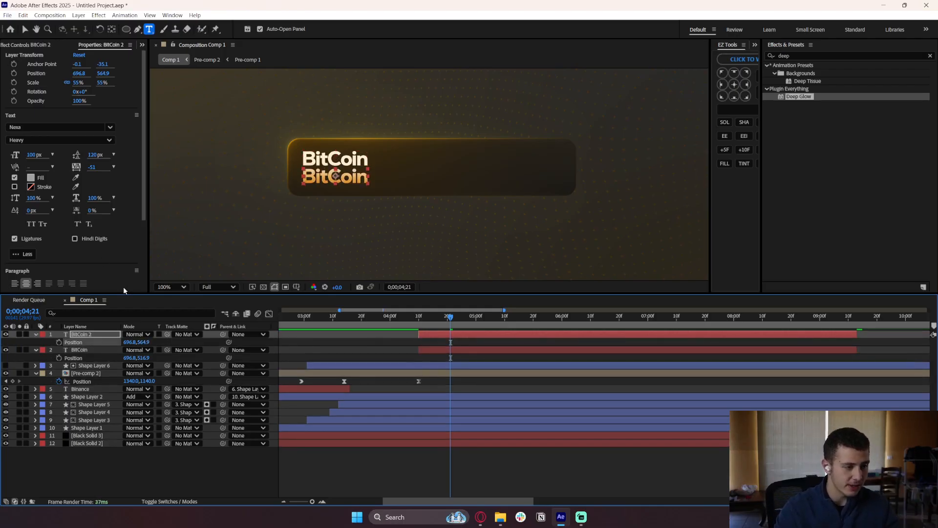
Set the font style of the duplicated text to Extra Light.
double_click(91, 337)
click(52, 140)
click(62, 155)
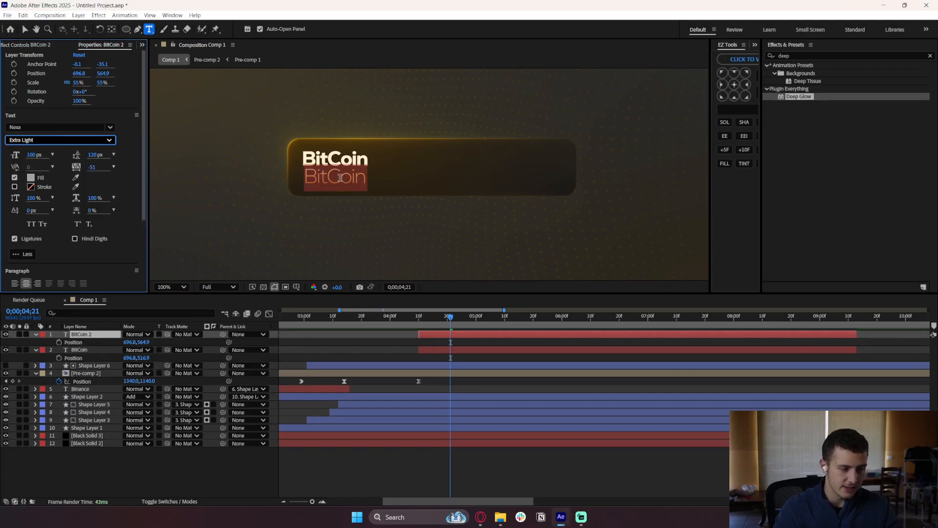
Replace the duplicate's text with two lines: "BitCoin is one of the most well known" and "Crytpo Coins on the market".
text(bit)
key(BackSpace)
key(BackSpace)
key(BackSpace)
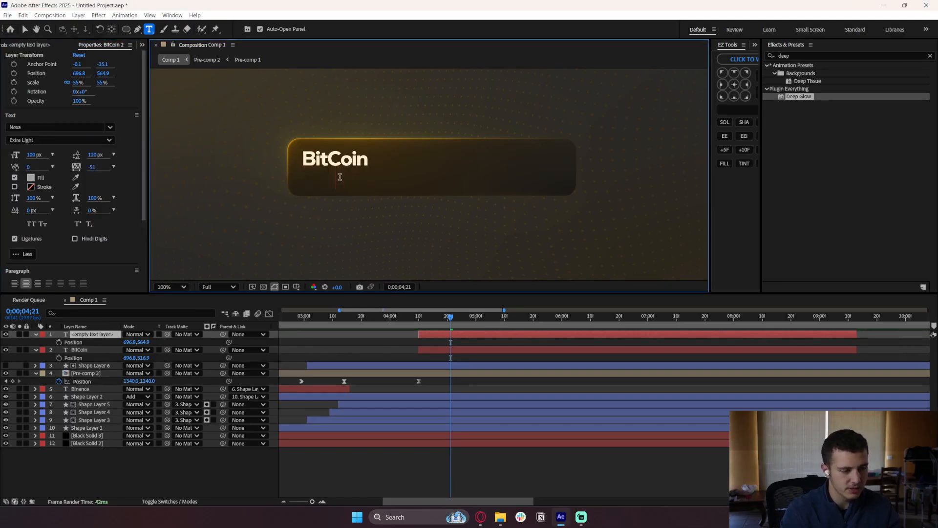
text(BitCoin is)
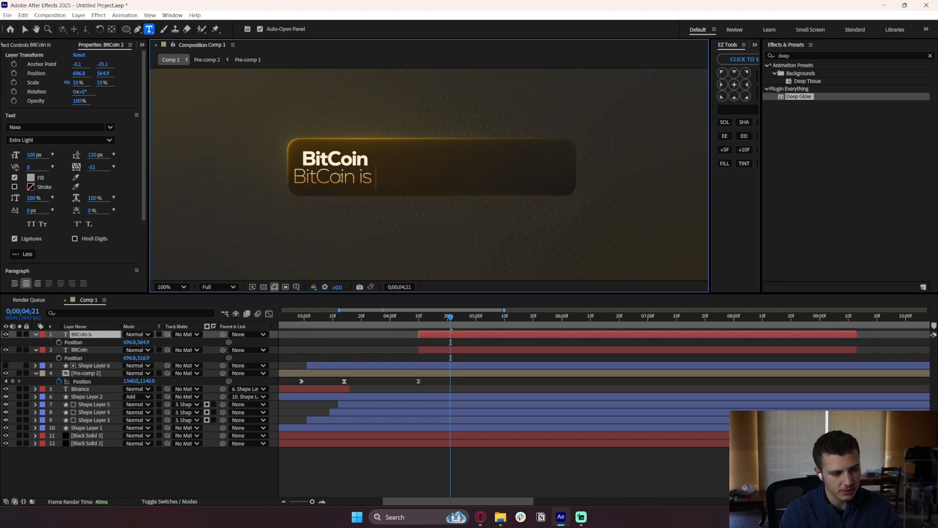
text( one of the most well kno)
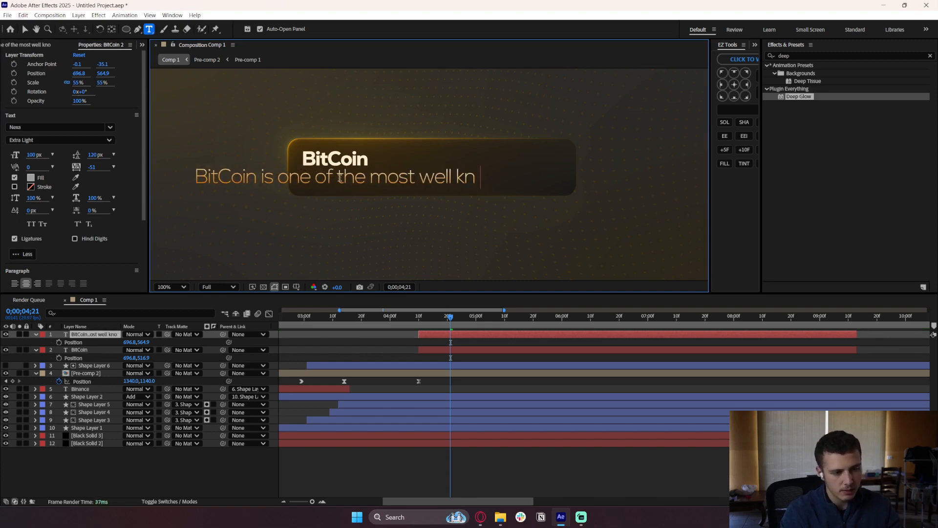
text(wn)
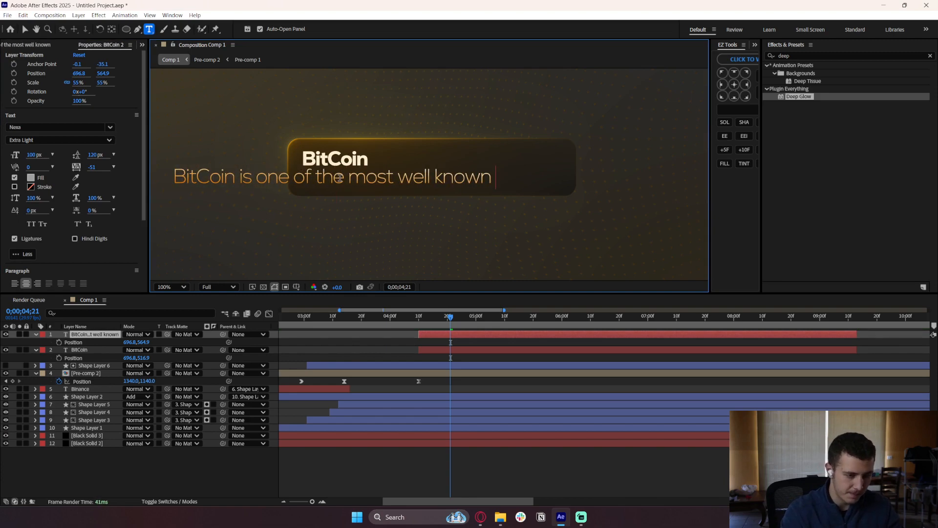
text(Crpto)
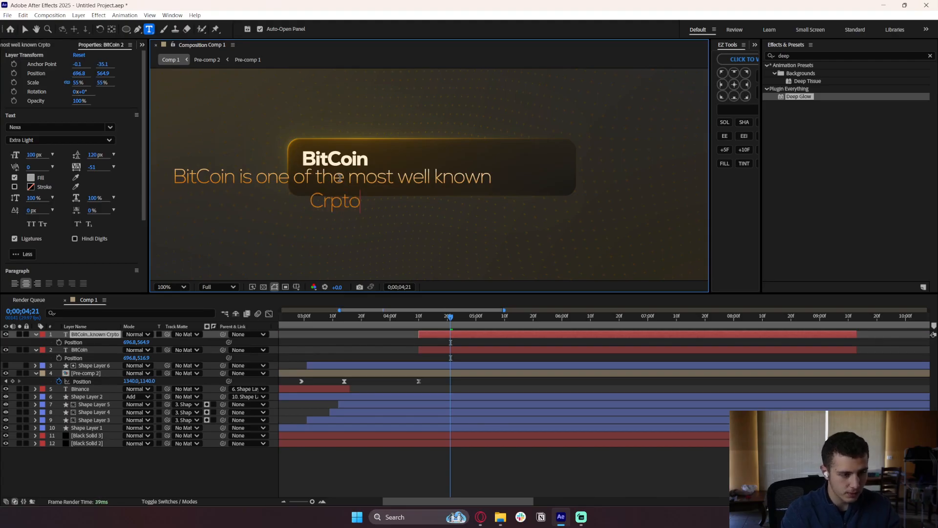
key(BackSpace)
key(BackSpace)
key(BackSpace)
text(ytpo )
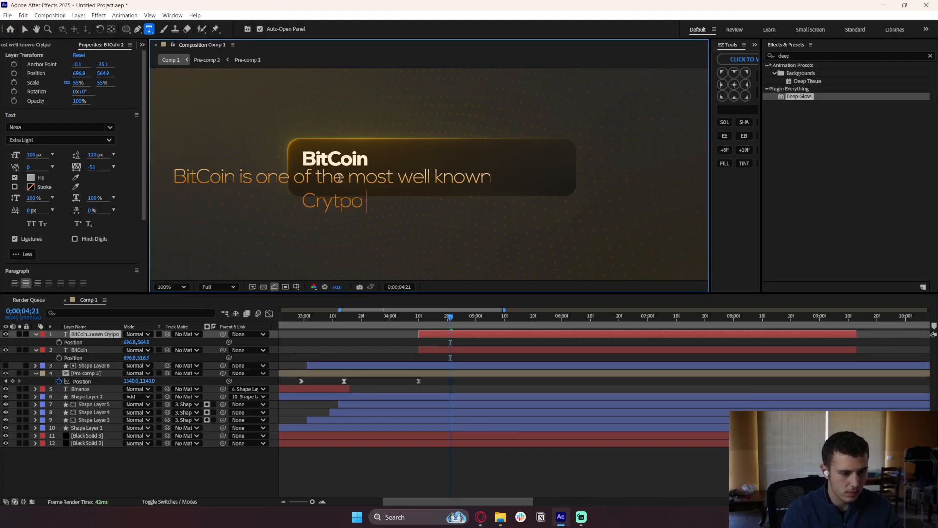
text(Coins on th)
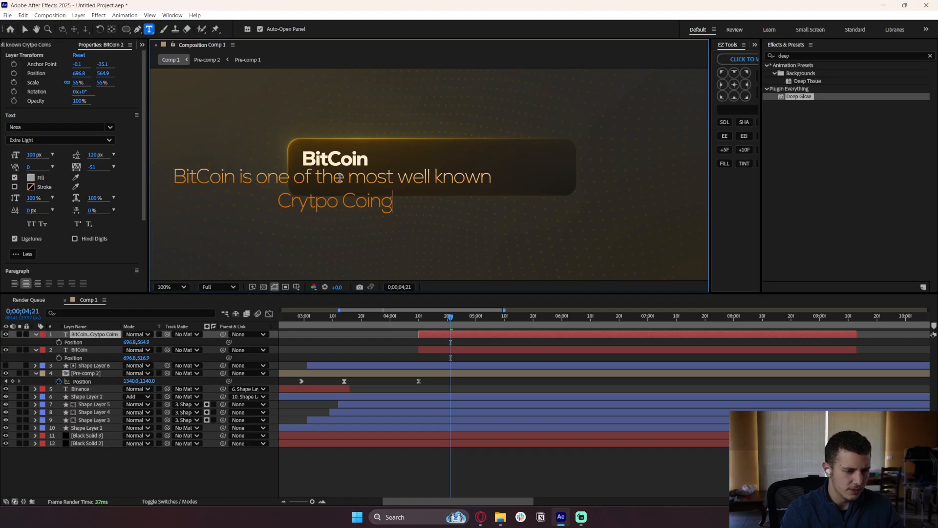
text( m)
key(BackSpace)
key(BackSpace)
key(BackSpace)
text(e m)
key(BackSpace)
key(BackSpace)
key(BackSpace)
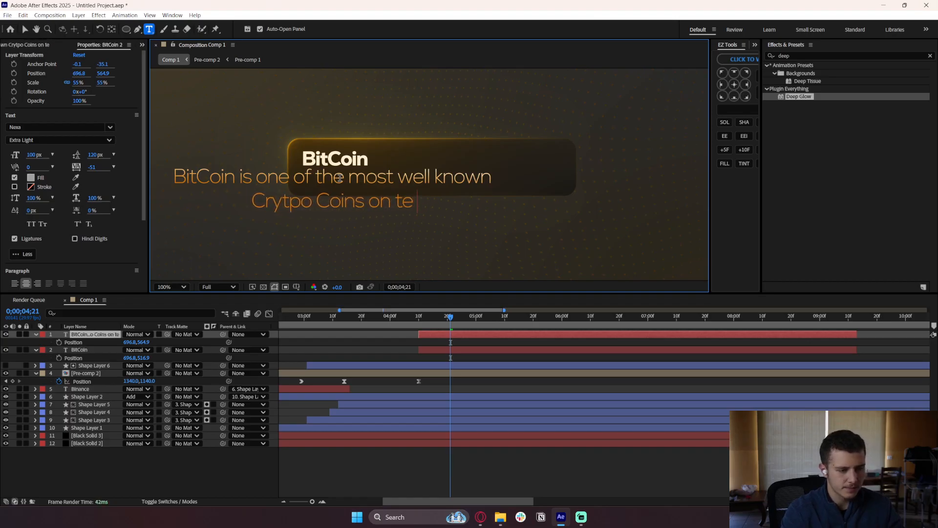
text(he market)
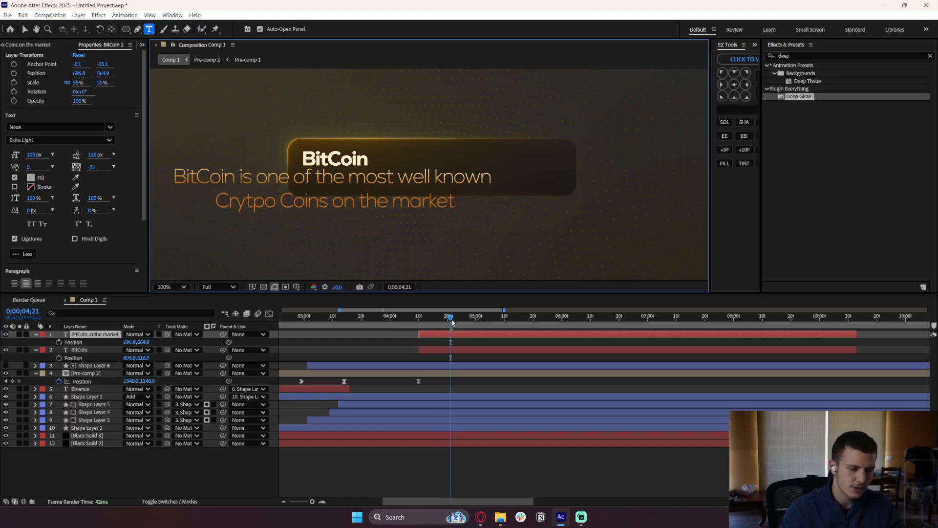
Left-align both text layers and move them together to about X 590.8, with the BitCoin heading at about Y 505.9.
ctrl+click(437, 351)
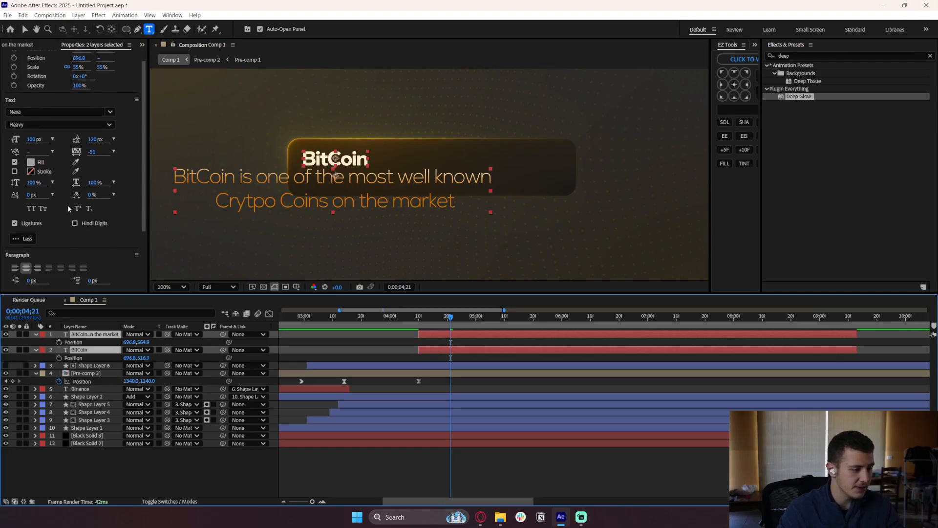
click(15, 268)
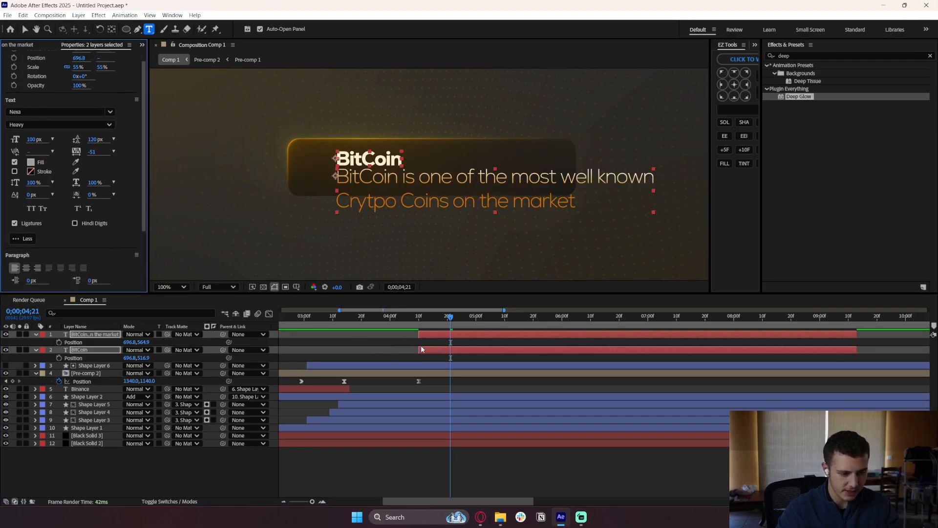
key(p)
key(p)
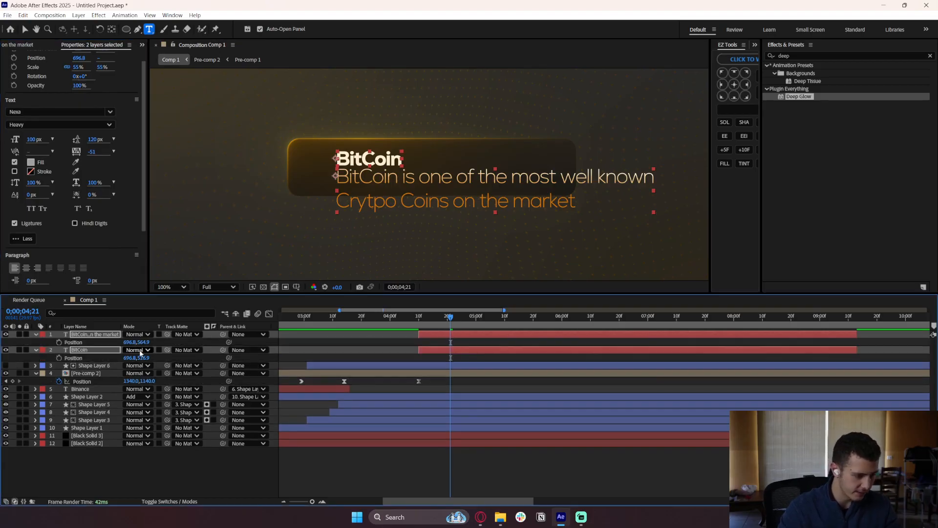
drag(135, 344, 84, 345)
drag(142, 342, 137, 340)
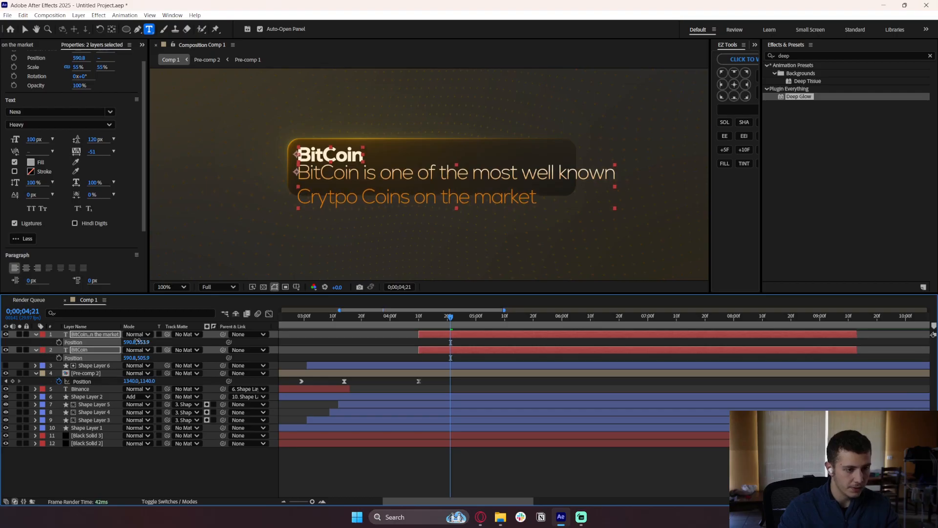
Reduce the whole two-line description to a font size of 53 px and a leading of 46 px.
click(457, 338)
click(458, 336)
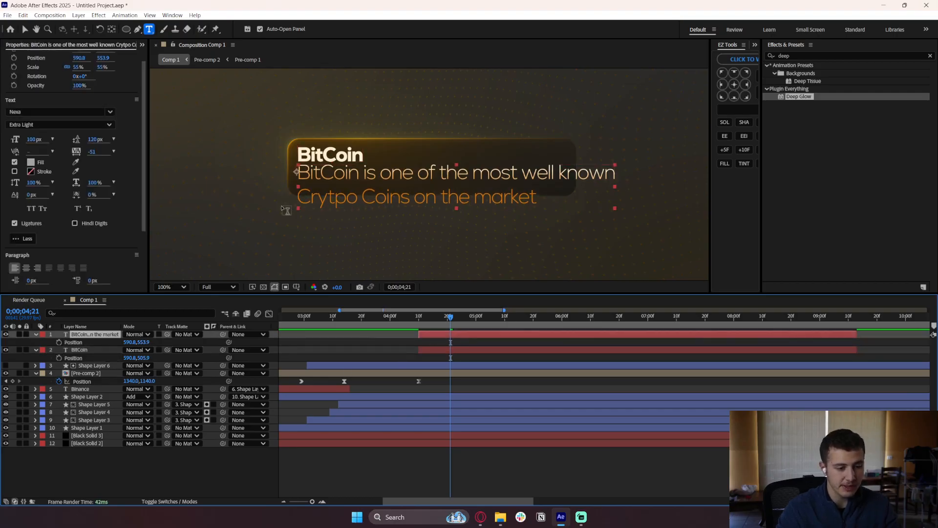
double_click(381, 198)
click(381, 198)
click(381, 198)
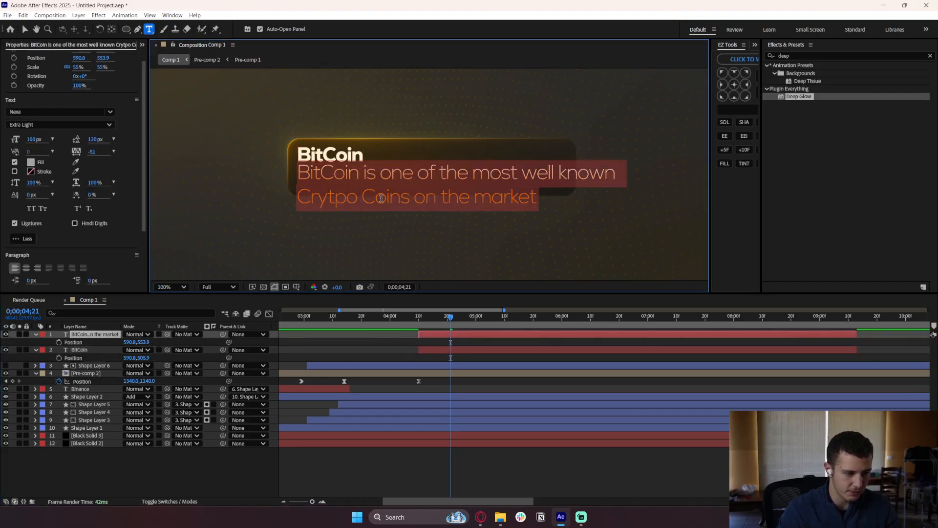
click(34, 141)
drag(34, 142, 12, 142)
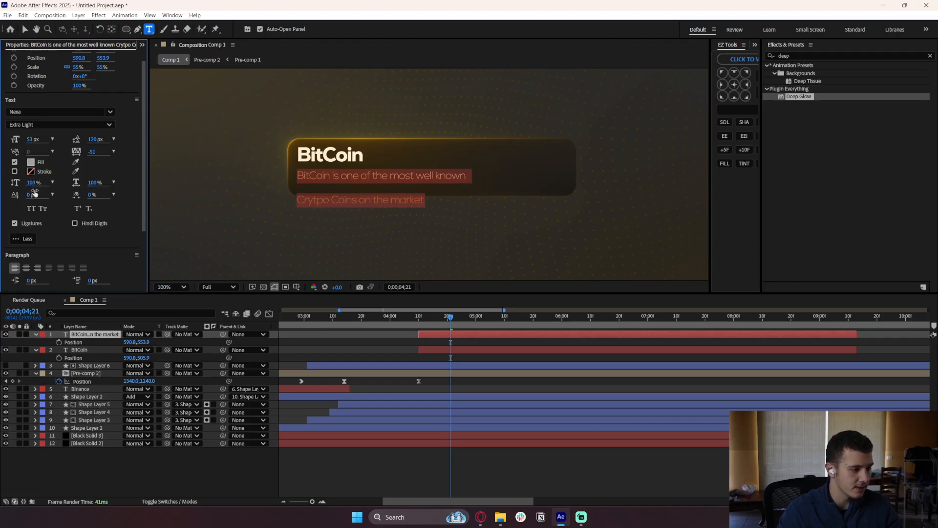
drag(96, 140, 65, 141)
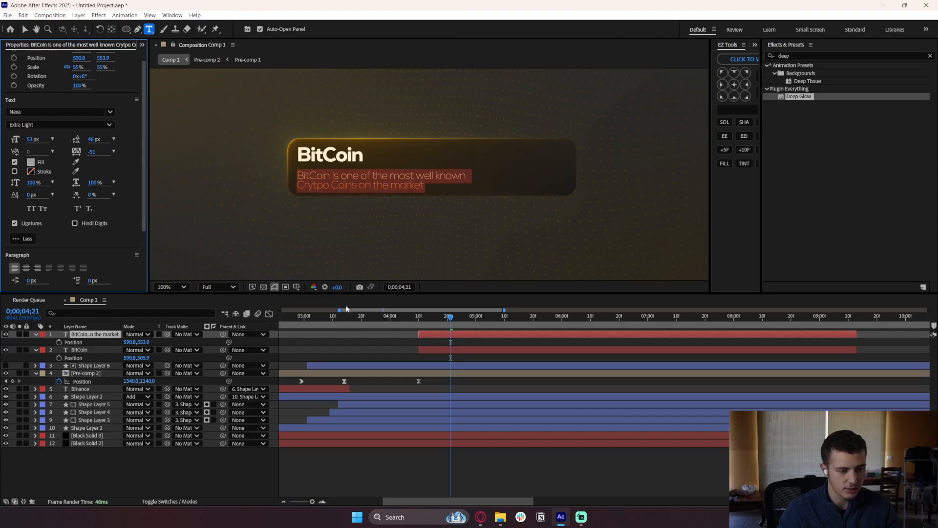
Move the description text up beneath the BitCoin heading to about Y 531.9.
click(371, 348)
click(461, 335)
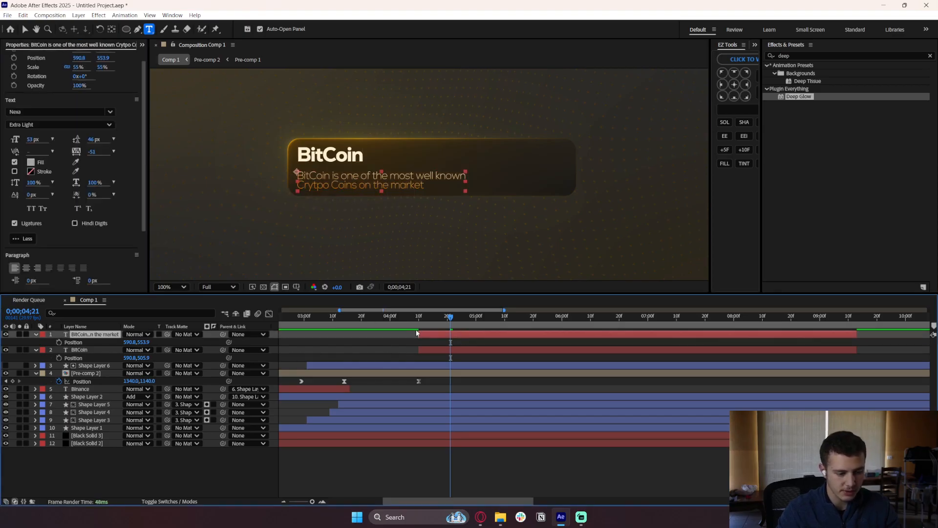
key(p)
key(p)
drag(143, 342, 133, 342)
click(338, 355)
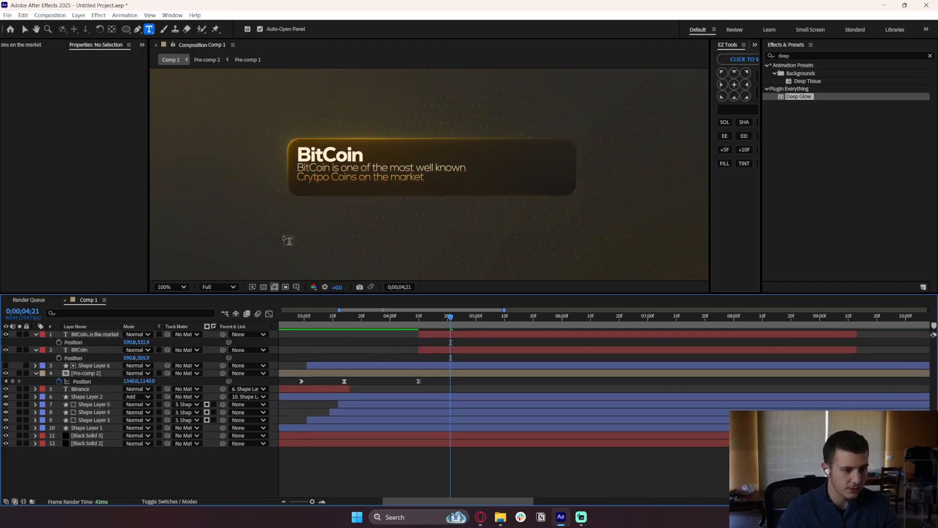
scroll(286, 217, down, 1)
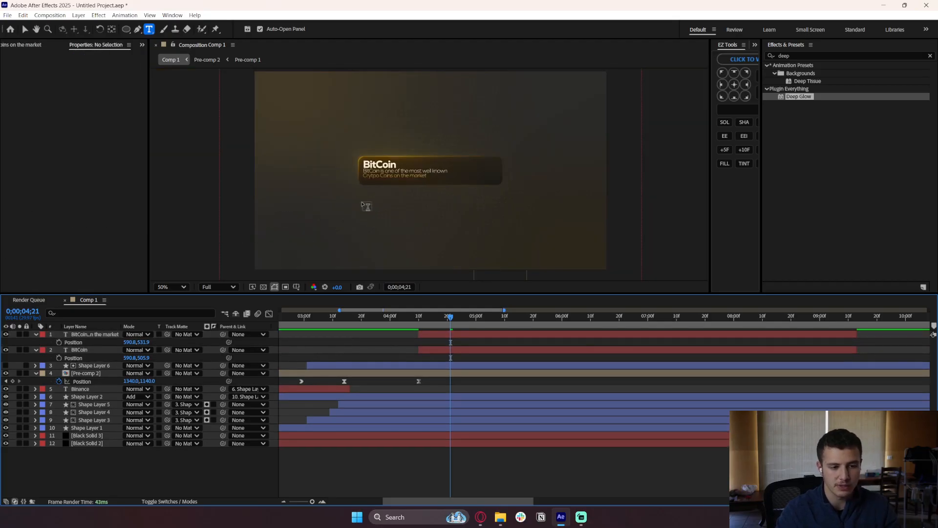
scroll(377, 205, up, 1)
Set the opacity of the BitCoin heading layer to 80%.
click(458, 351)
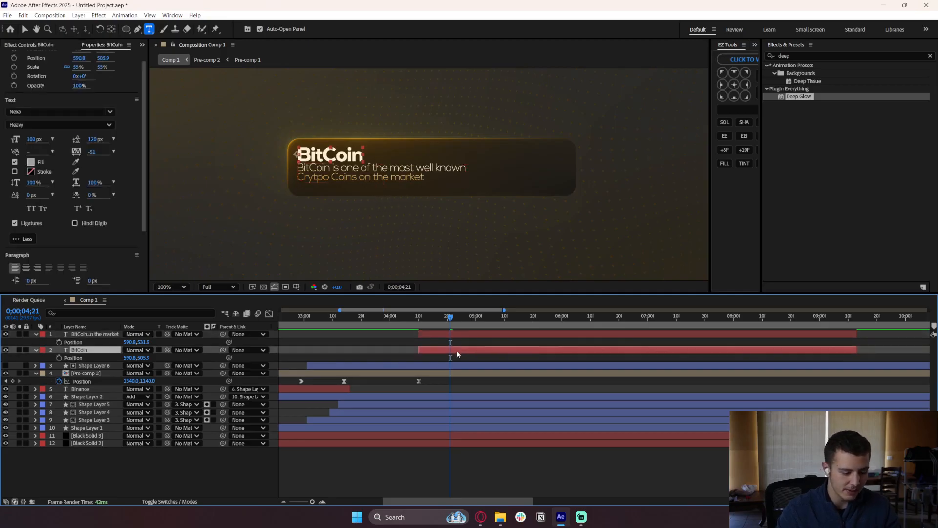
key(t)
click(128, 358)
text(80)
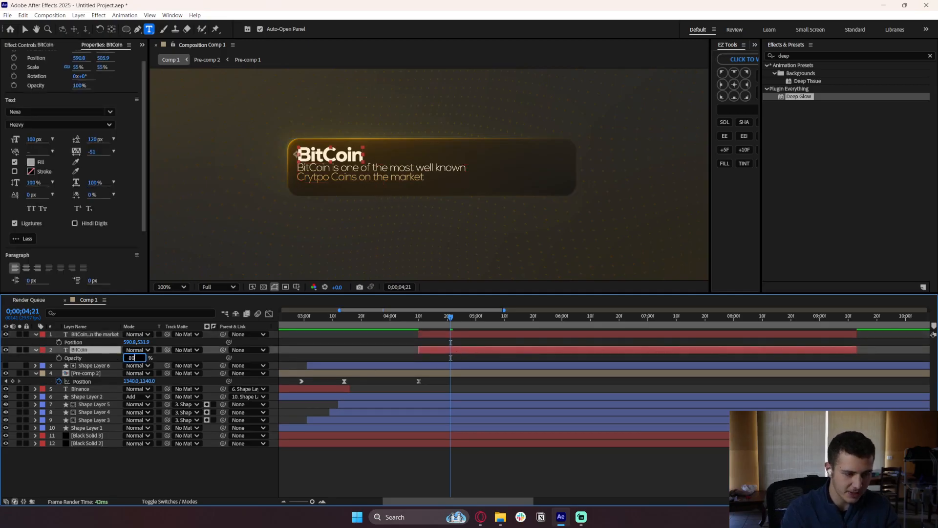
key(Return)
Set the opacity of the two-line description layer to 50%.
click(464, 335)
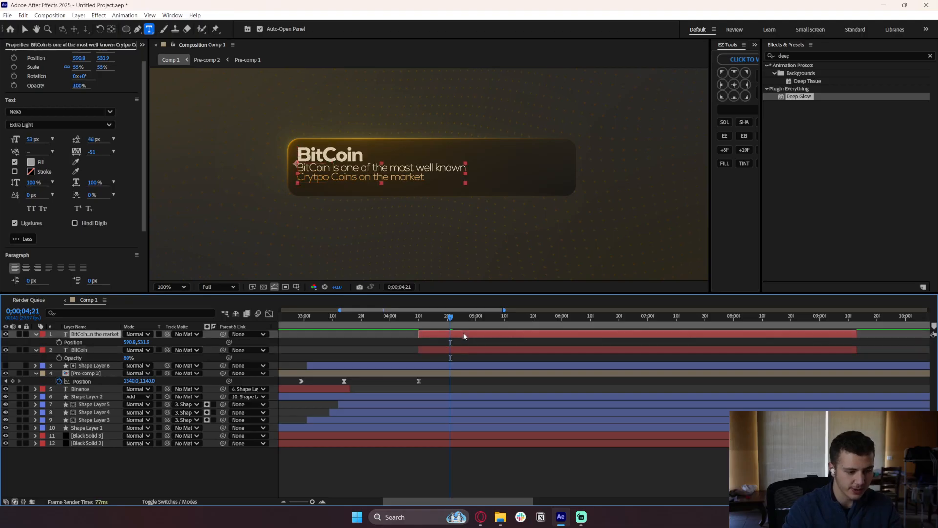
click(129, 342)
text(50)
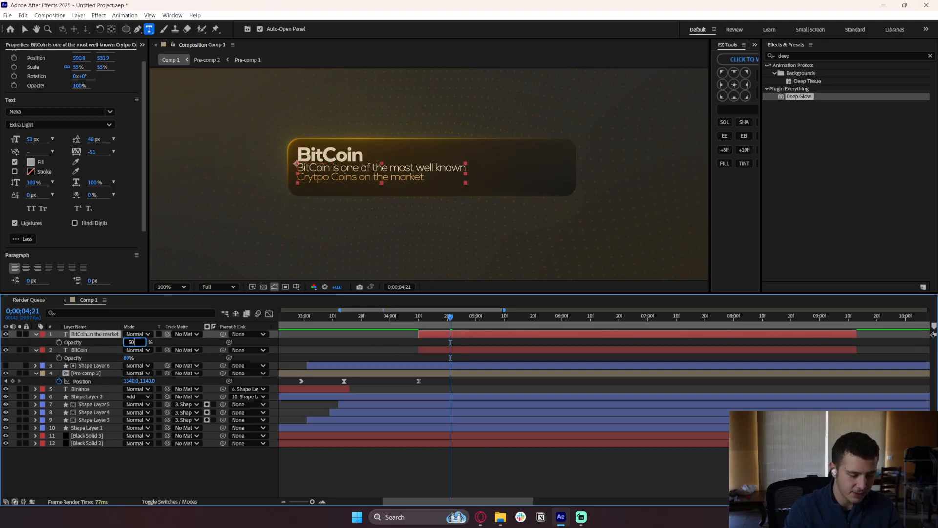
key(Return)
click(395, 346)
scroll(299, 225, down, 2)
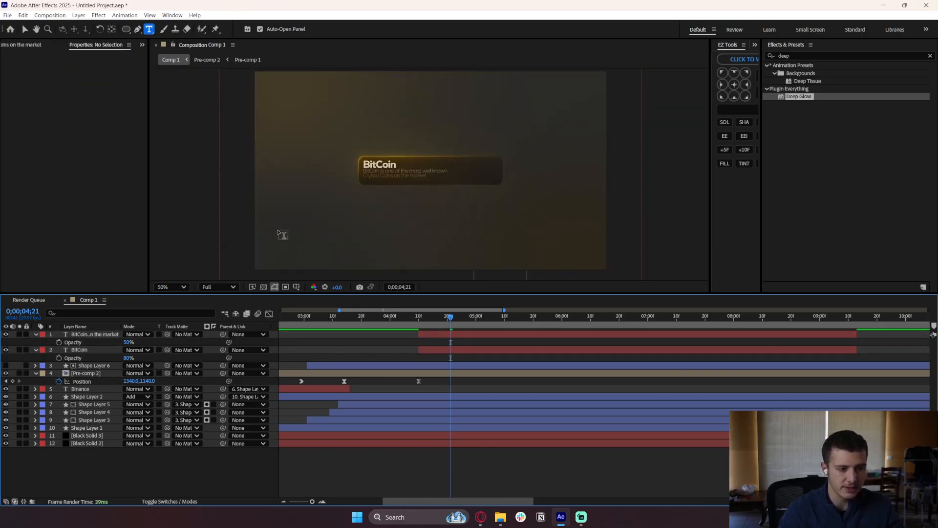
scroll(279, 234, down, 1)
scroll(440, 220, up, 1)
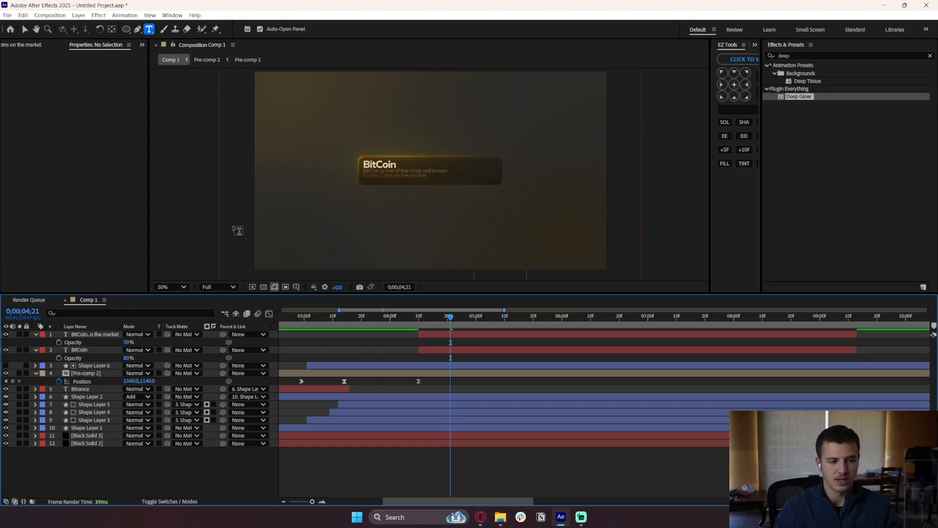
click(453, 335)
scroll(379, 210, up, 1)
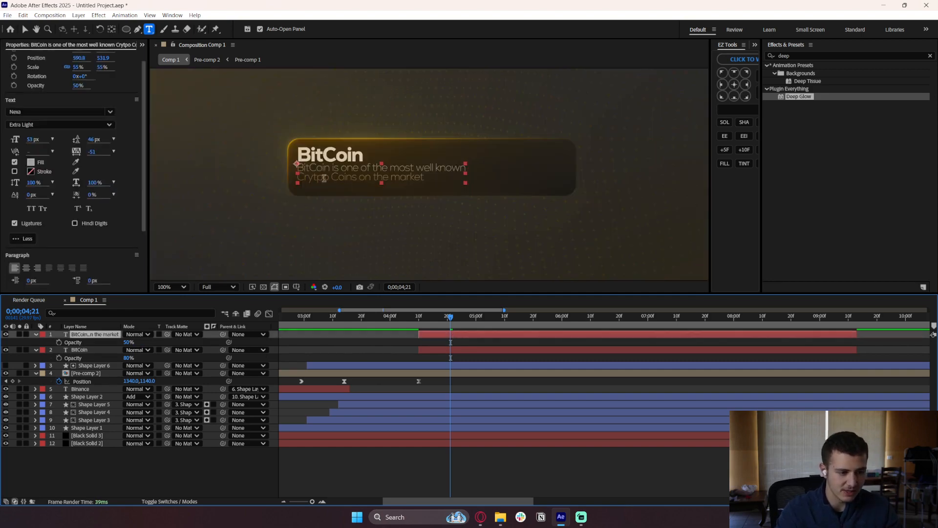
click(341, 353)
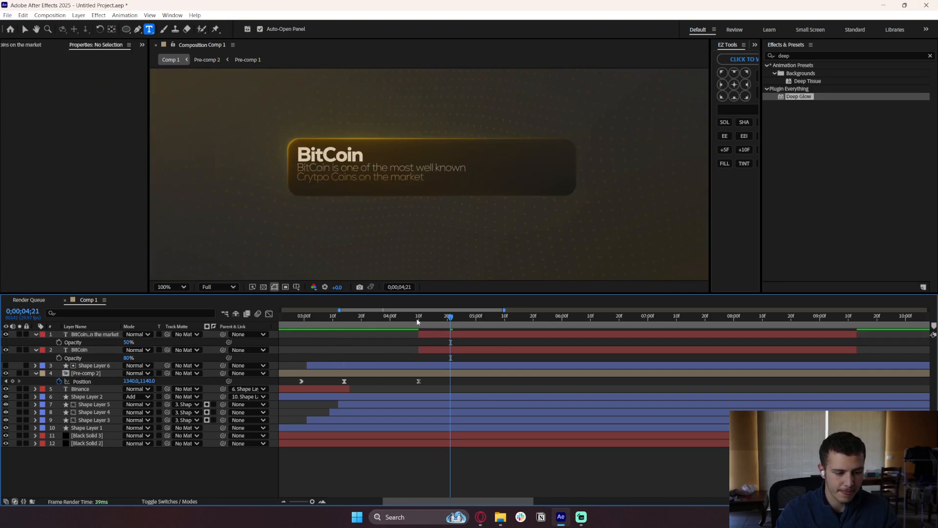
Move both text layers together to about X 596.8, with the heading at about Y 514.9 and the description at about Y 540.9.
drag(418, 321, 488, 320)
click(429, 335)
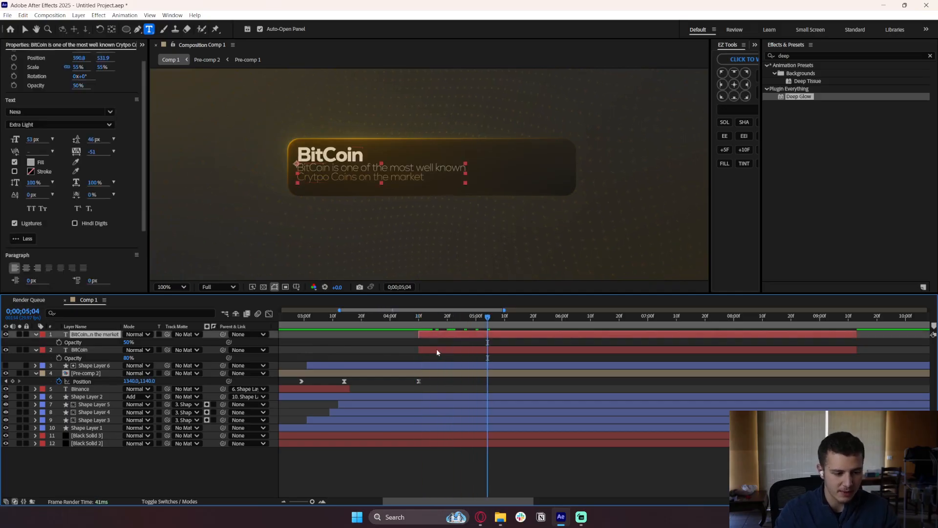
shift+click(436, 349)
key(p)
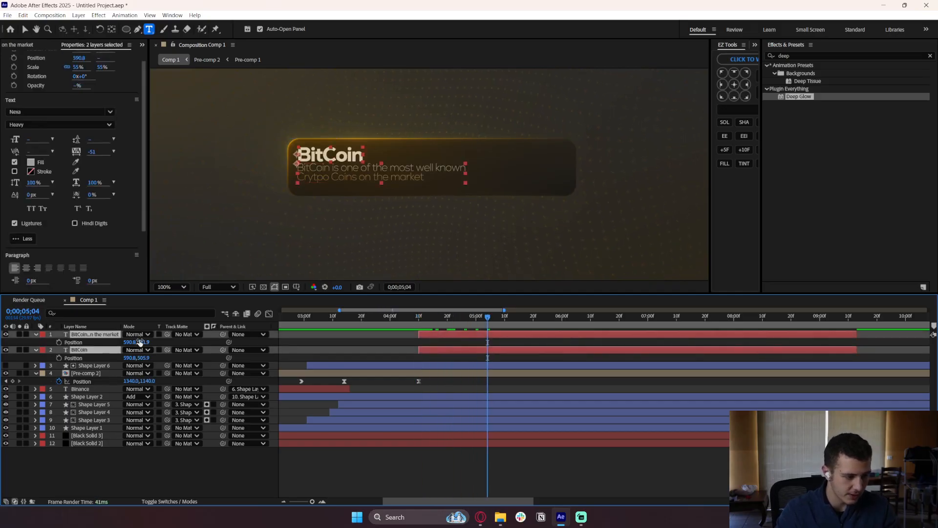
mouse_move(140, 342)
mouse_down()
mouse_move(149, 343)
mouse_move(129, 342)
mouse_up()
click(354, 345)
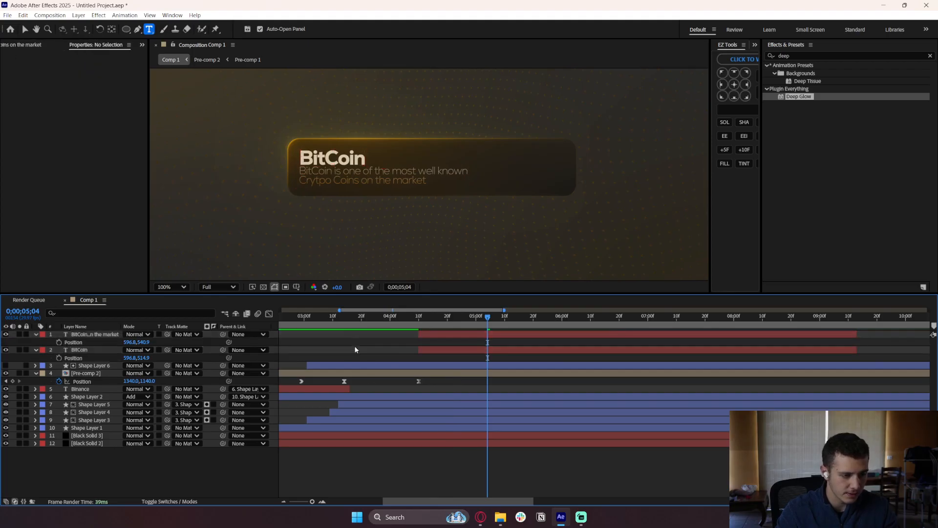
key(comma)
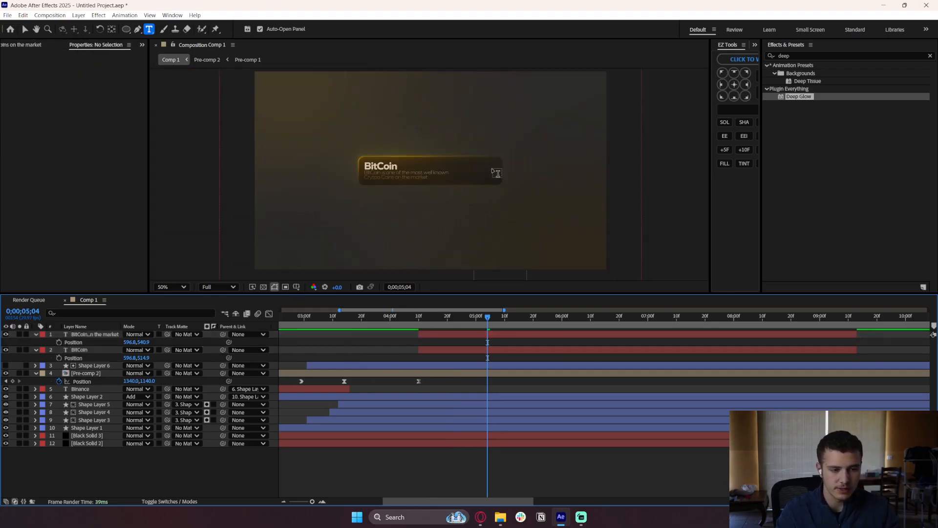
key(period)
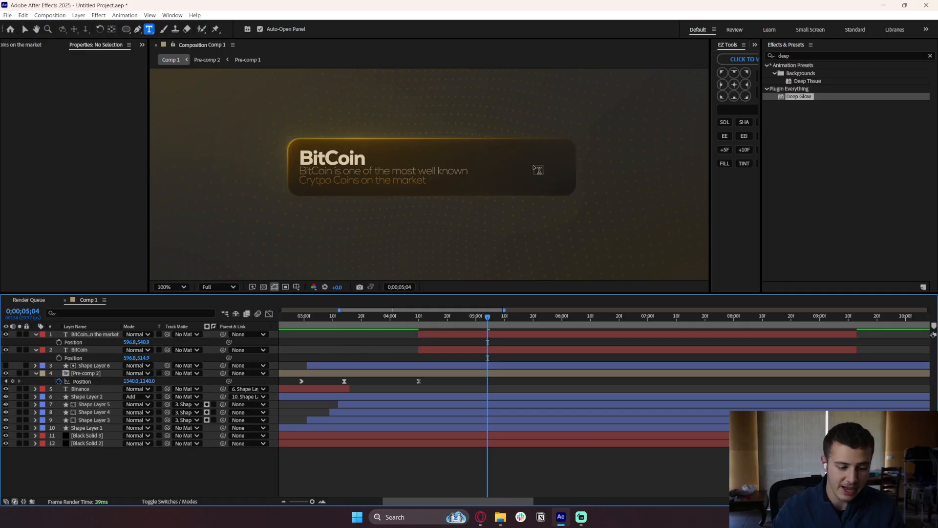
Switch to the Flaticon page in the browser, dismiss the attribution notice and search the icons for "shopping cart".
click(481, 518)
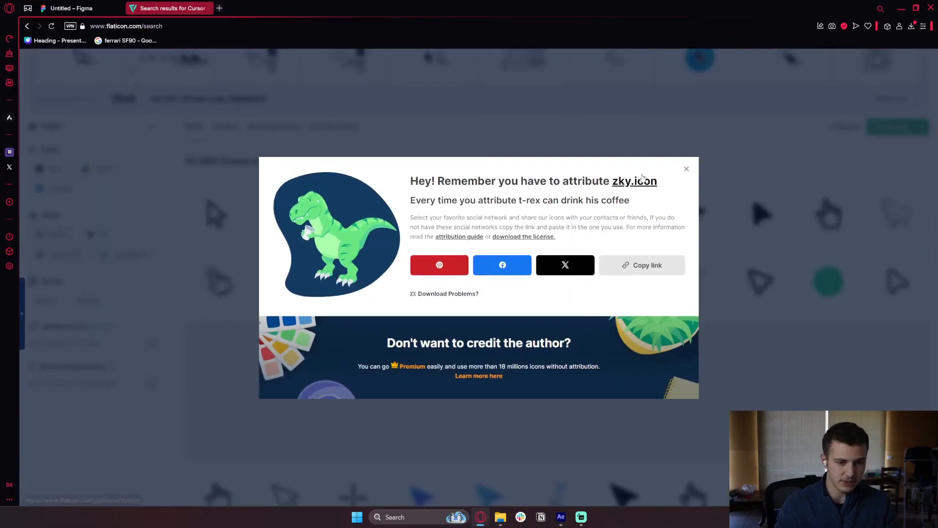
click(687, 169)
key(ctrl+a)
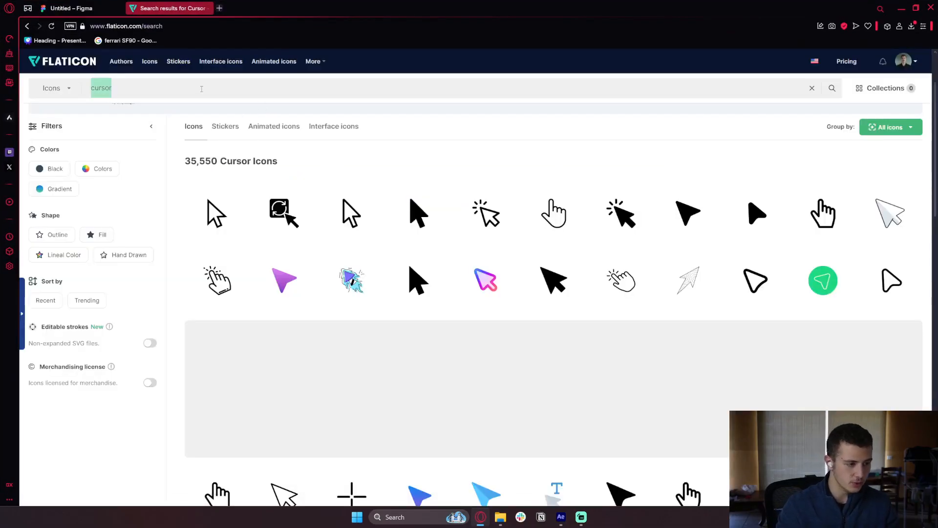
text(shopping cart)
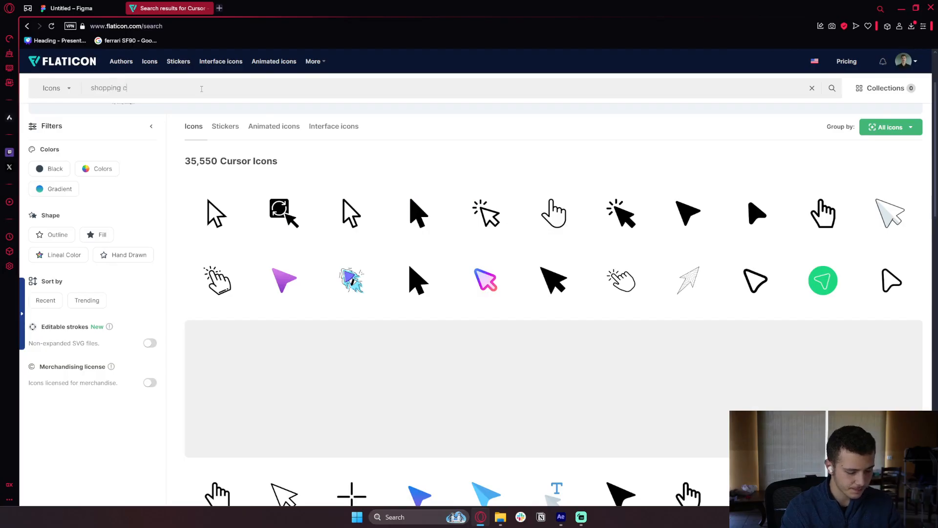
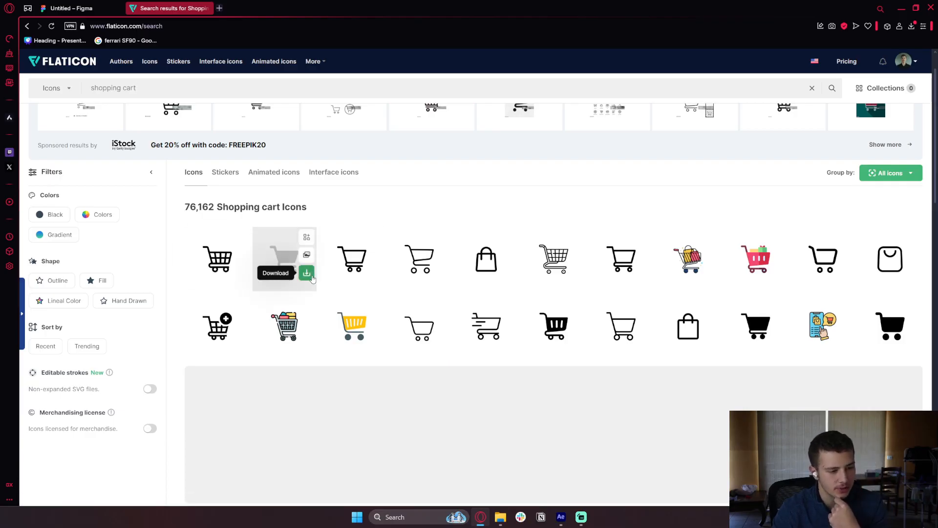
Download the solid black shopping cart icon for free as a PNG named grocery-store and dismiss the attribution notice.
click(306, 272)
click(302, 328)
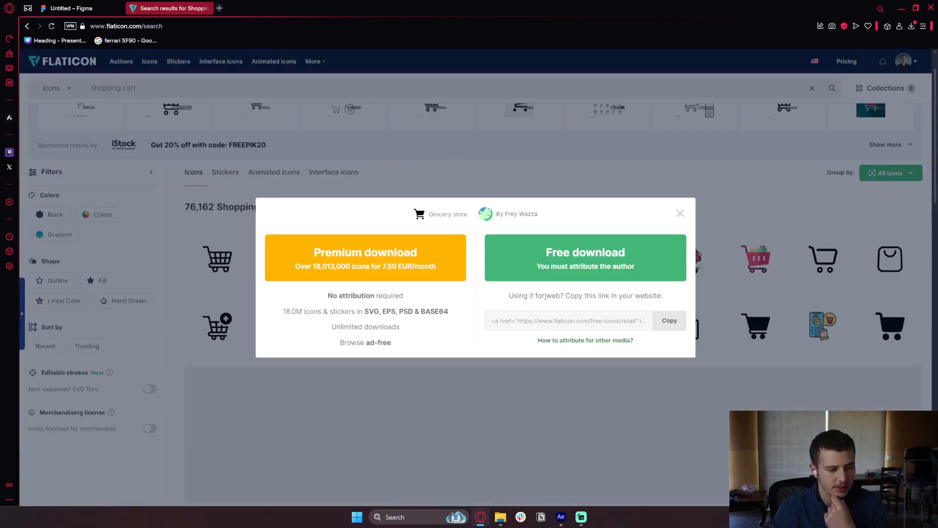
click(582, 271)
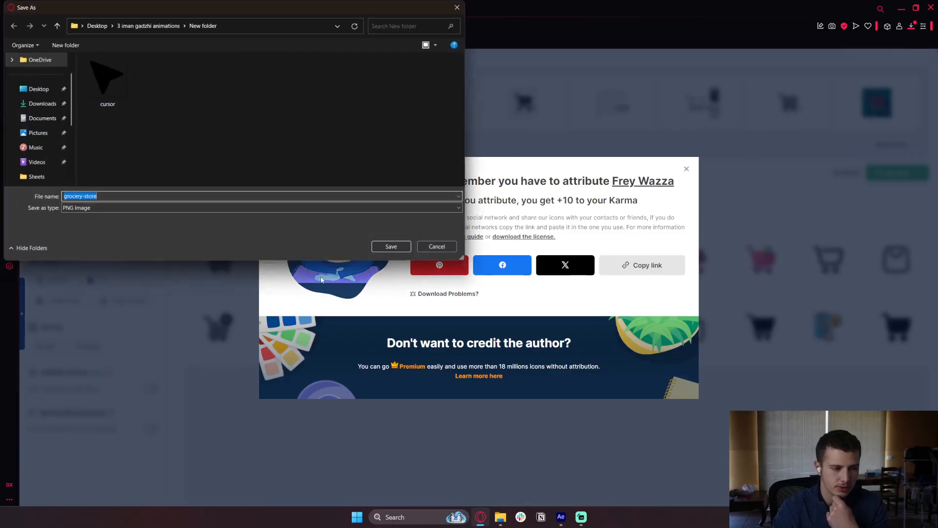
click(382, 245)
click(687, 170)
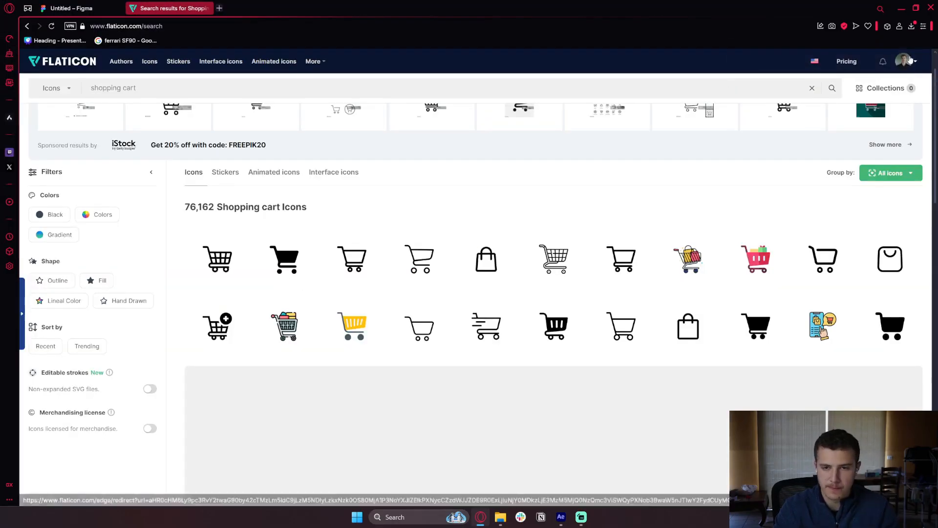
Return to After Effects and add the downloaded grocery-store.png to Comp 1 as the top layer, starting where the text layers start.
click(911, 26)
click(909, 84)
click(901, 8)
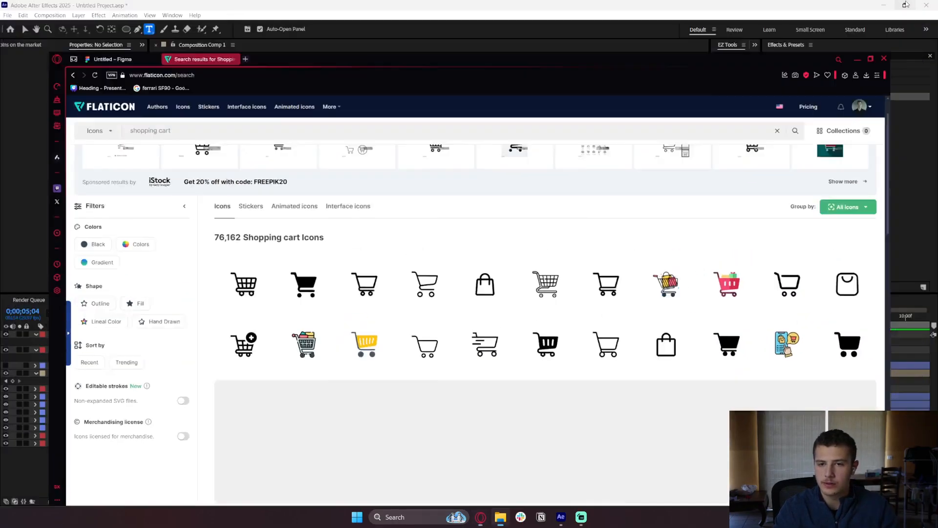
drag(365, 215, 473, 336)
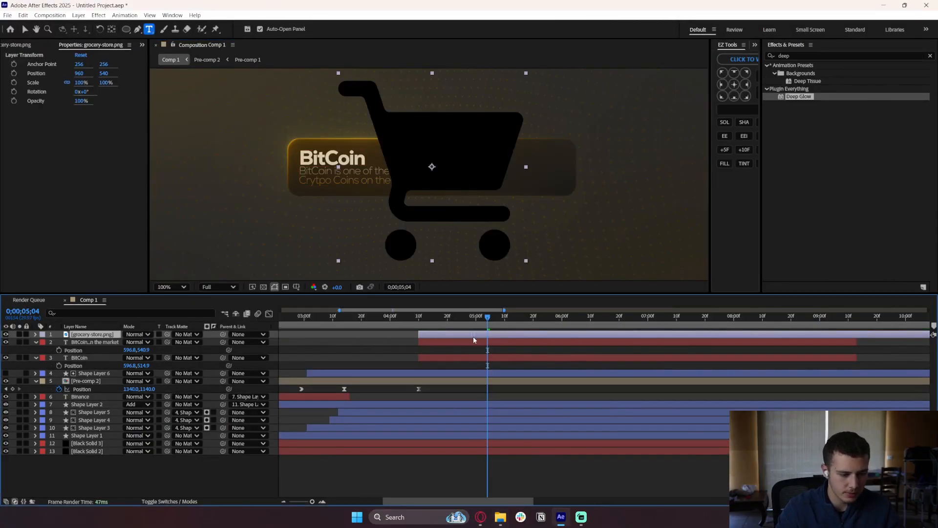
Trim the cart layer to the text layers' end point and extend all three layers together to the end of the composition.
click(857, 317)
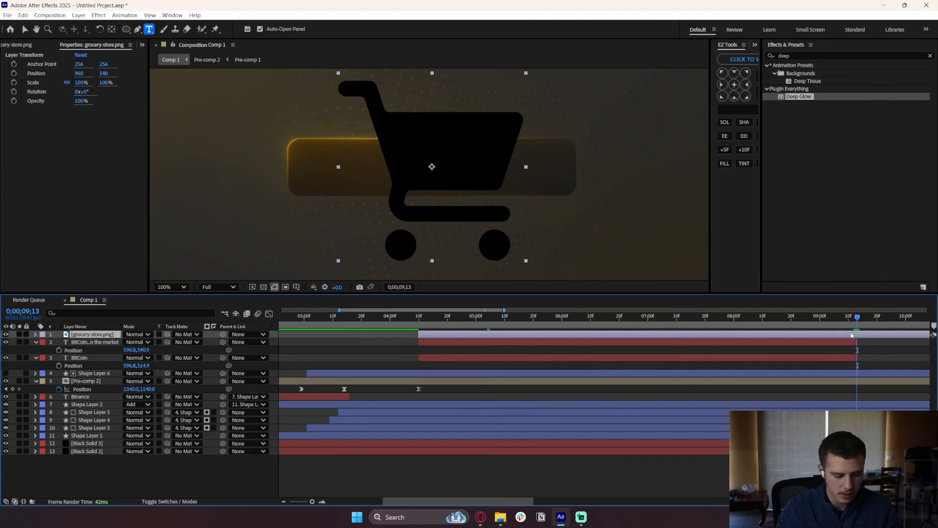
key(ctrl+shift+d)
key(Delete)
click(853, 334)
shift+click(831, 359)
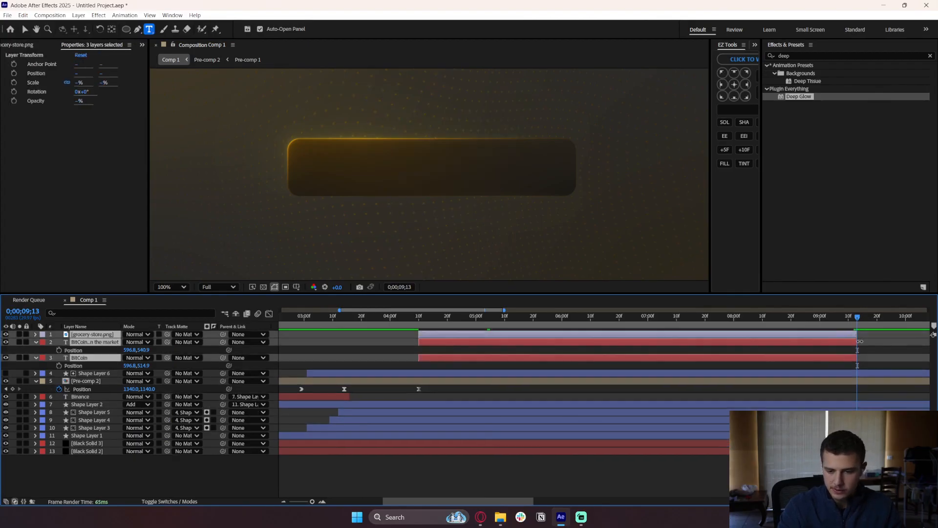
drag(858, 341, 928, 342)
key(semicolon)
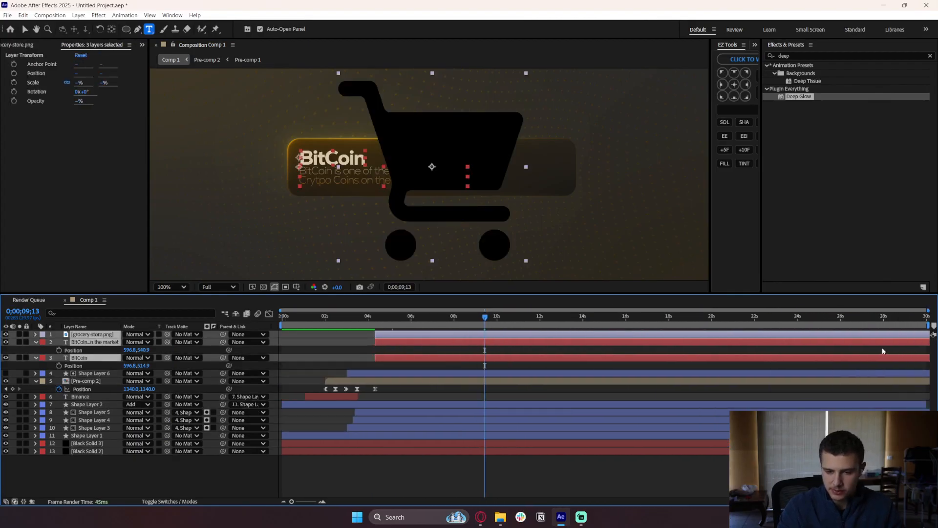
Scale the cart icon down to 16% and move it to 1268, 540 at the right end of the rounded box.
click(380, 315)
click(391, 334)
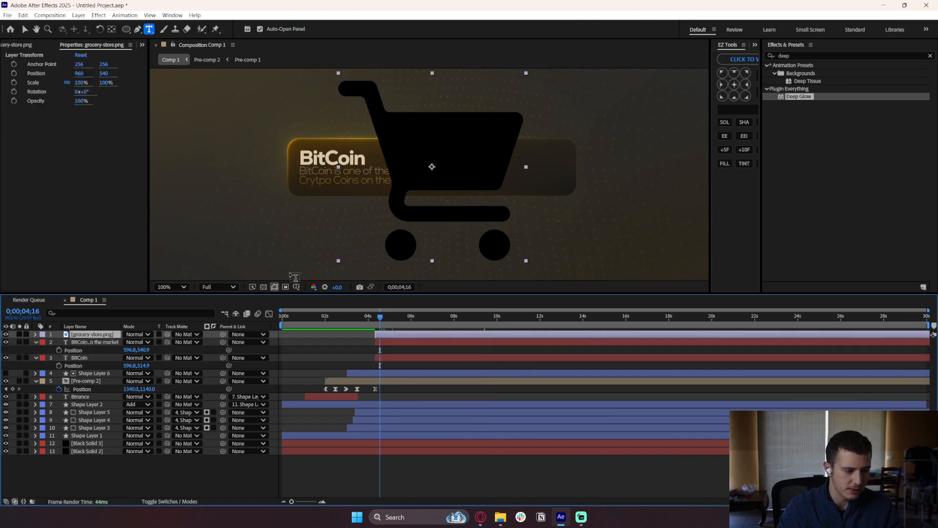
key(s)
drag(147, 342, 263, 335)
key(p)
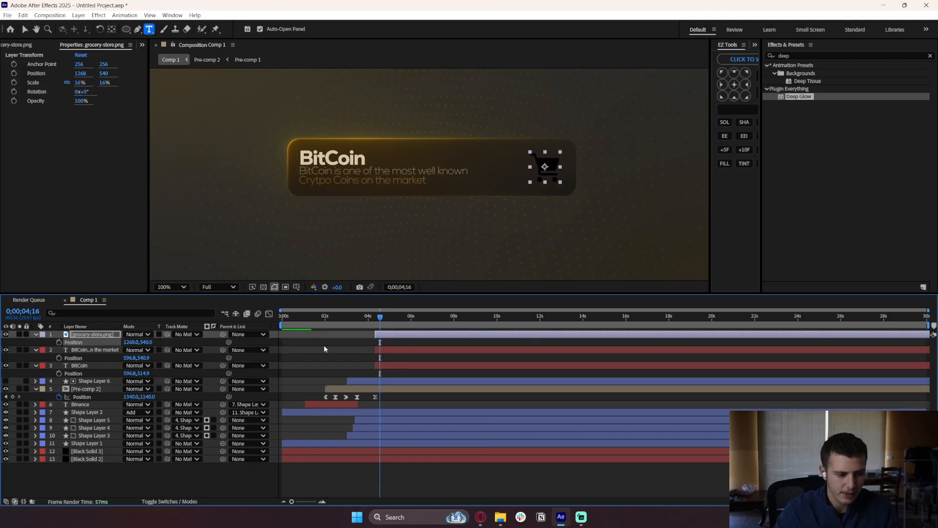
click(325, 349)
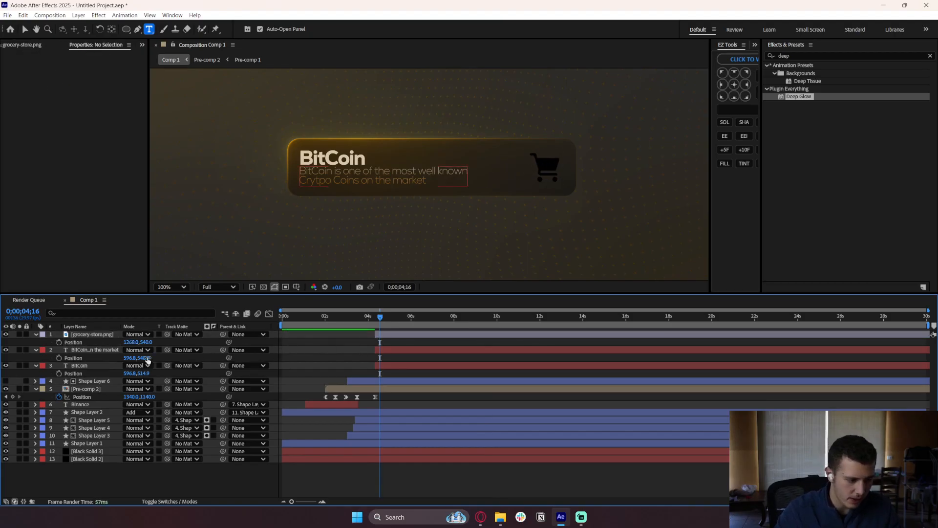
Create a new shape layer, trim its start to match the cart layer, and place it directly beneath grocery-store.png.
right_click(27, 345)
mouse_move(44, 348)
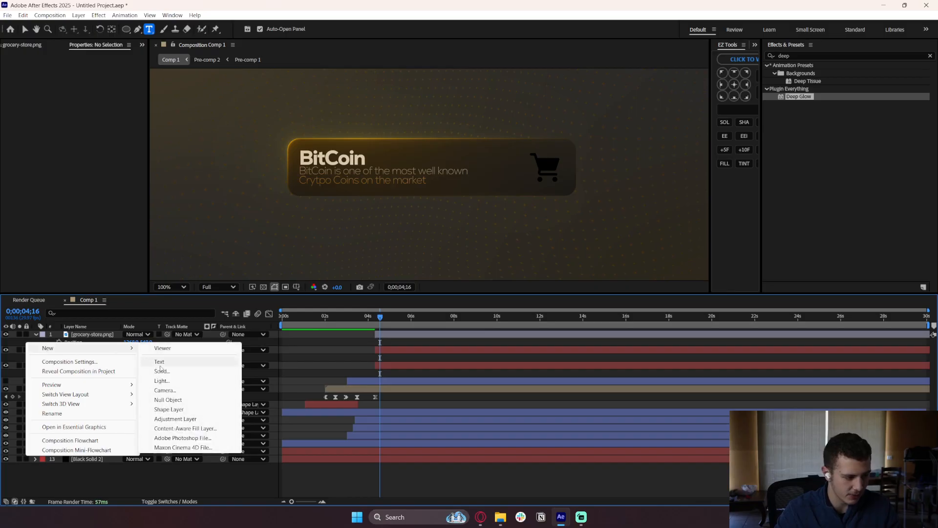
click(165, 412)
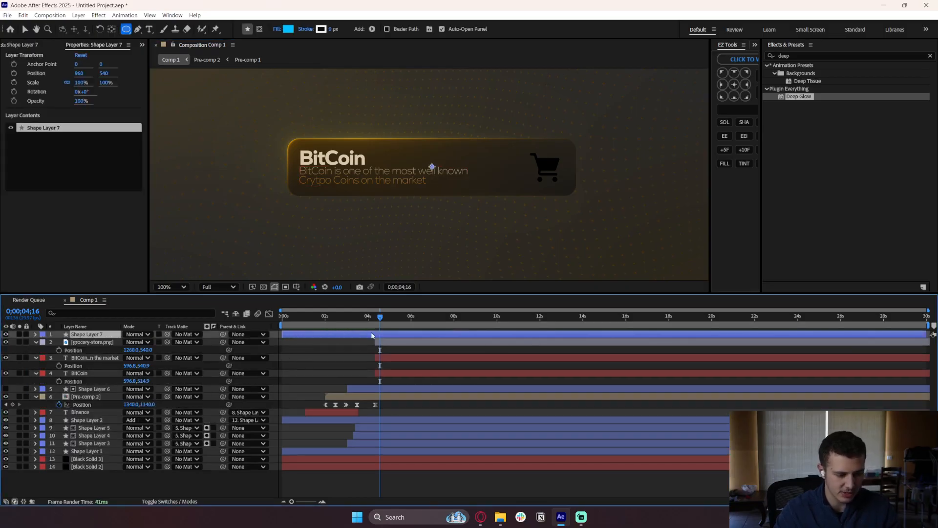
key(alt+bracketleft)
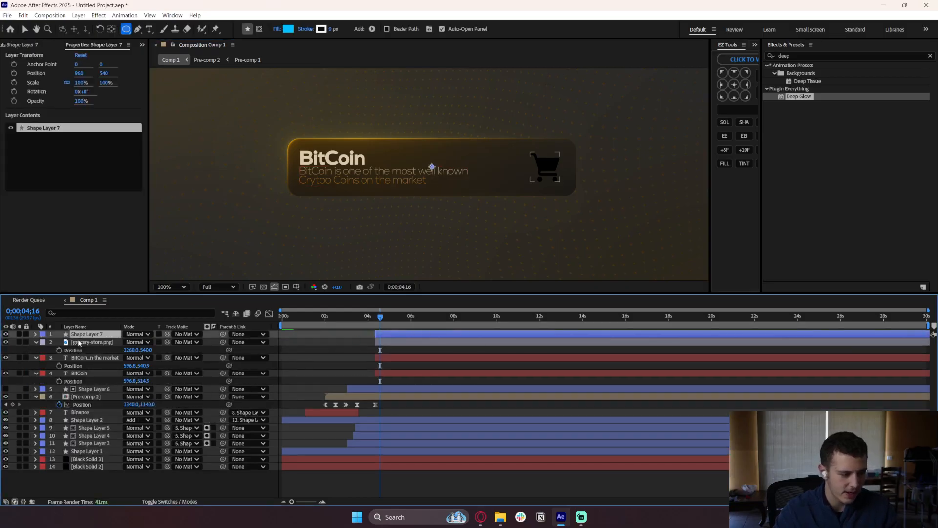
drag(87, 335, 88, 352)
scroll(379, 348, up, 3)
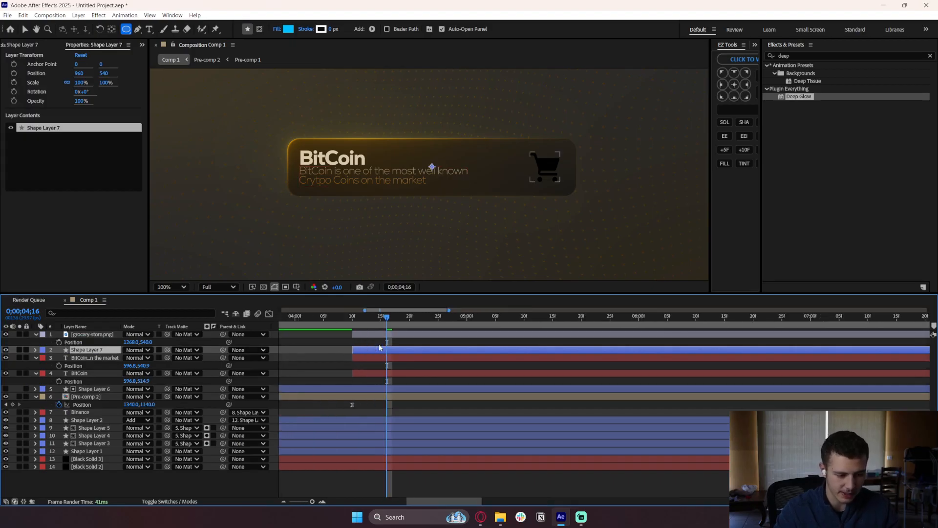
Draw a square of about 114 by 114 px behind the cart icon on the new shape layer with the Rectangle tool.
drag(126, 29, 147, 39)
scroll(571, 180, up, 1)
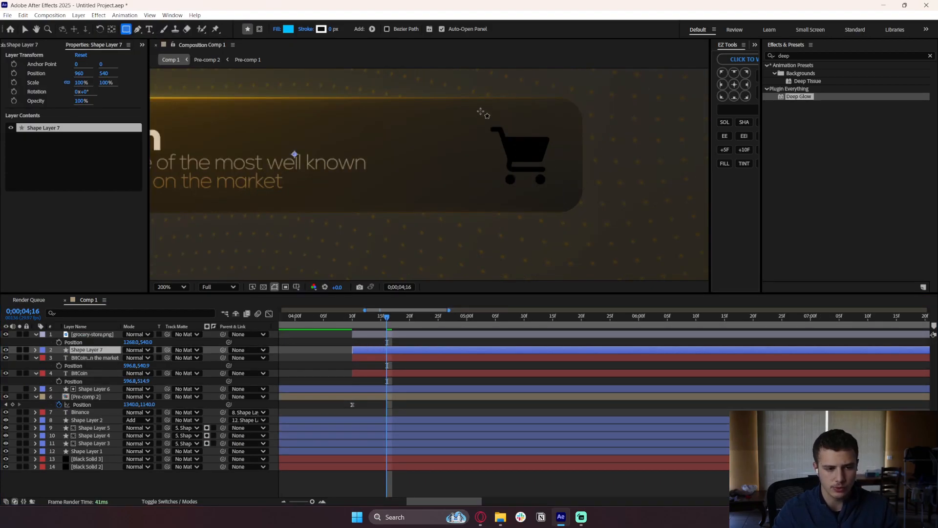
mouse_move(477, 117)
mouse_down()
mouse_move(570, 212)
mouse_move(561, 201)
mouse_up()
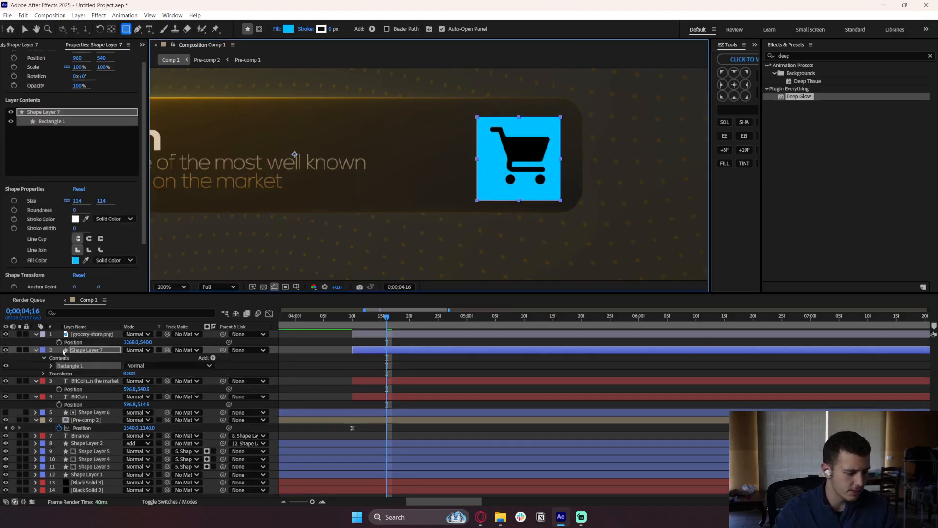
Round the corners of the square behind the cart icon with a roundness of 20.
click(52, 366)
click(58, 397)
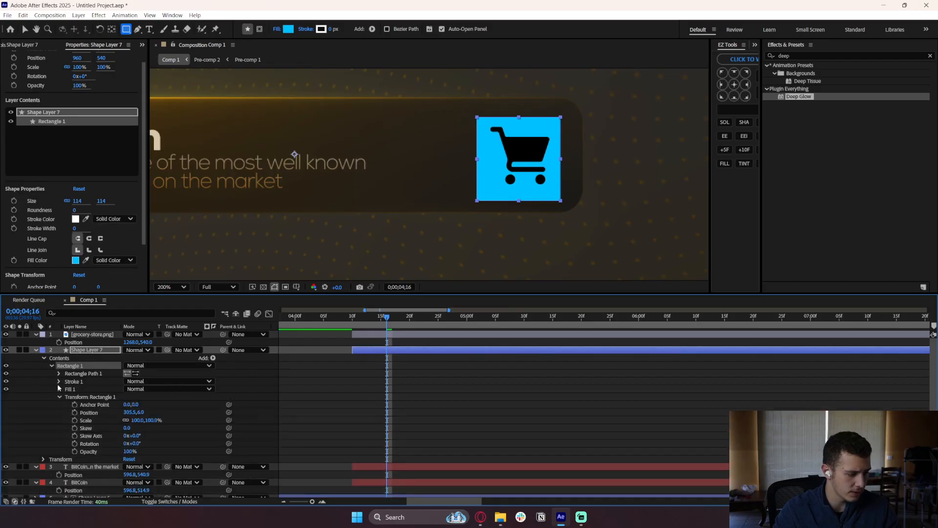
click(58, 374)
drag(127, 396, 134, 396)
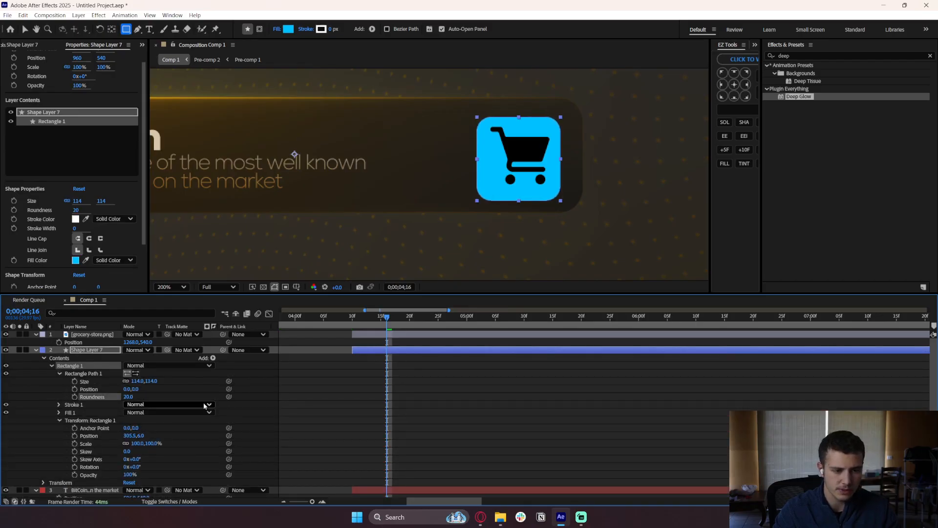
click(360, 382)
click(373, 351)
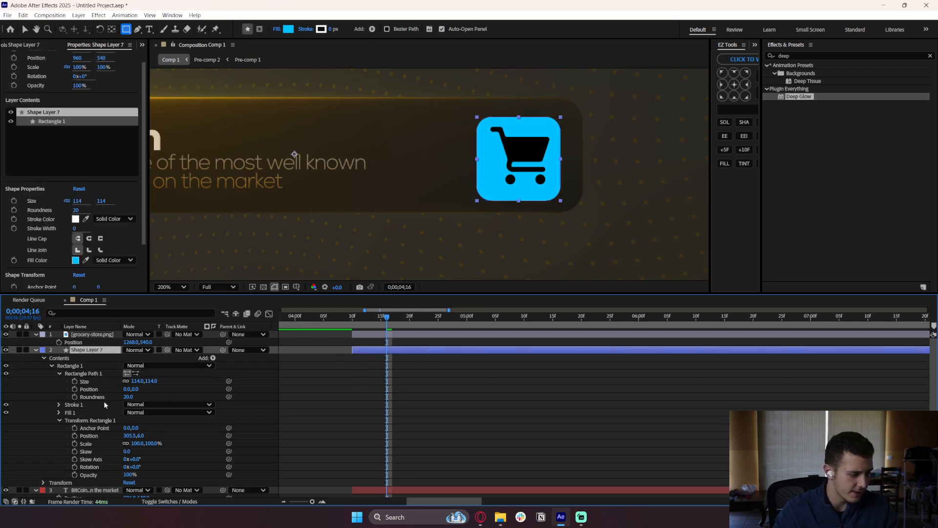
Move the rectangle path to 7, -4 behind the cart icon and center the square layer's anchor point.
drag(126, 394, 131, 389)
click(734, 84)
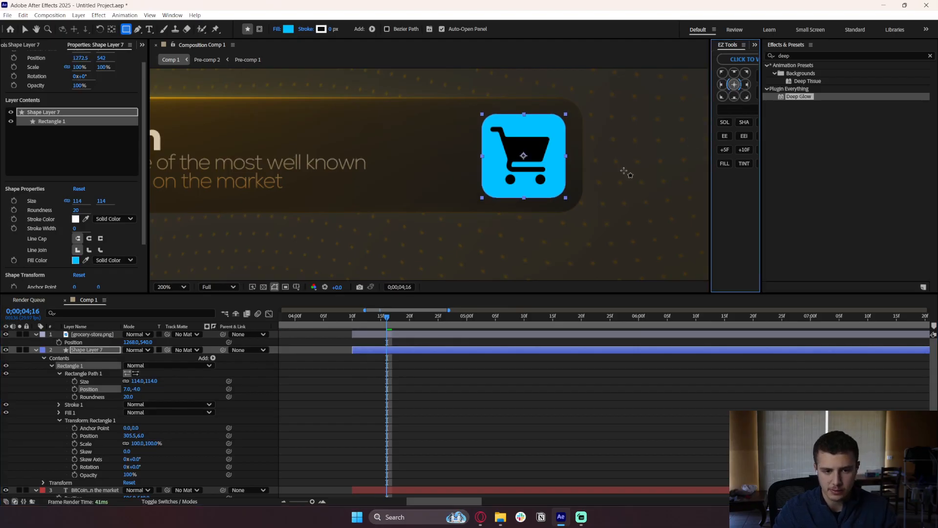
click(427, 379)
click(399, 348)
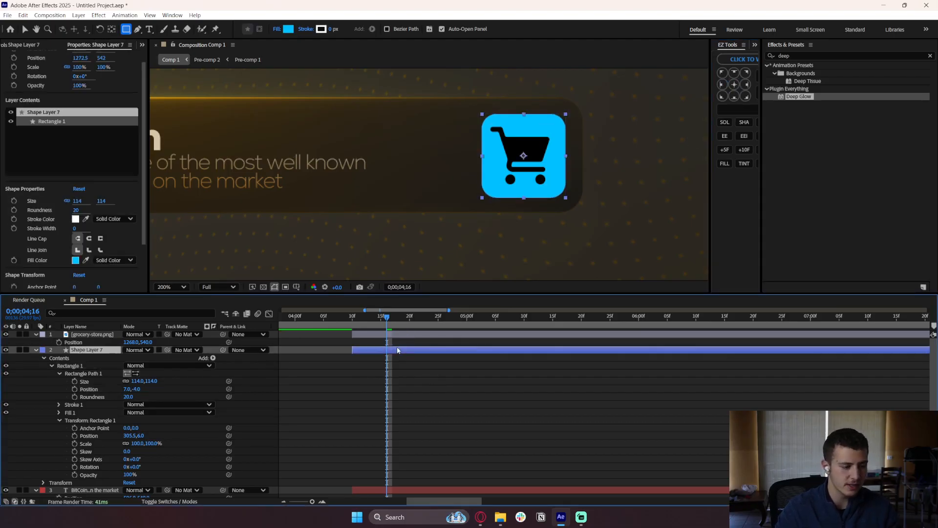
click(35, 350)
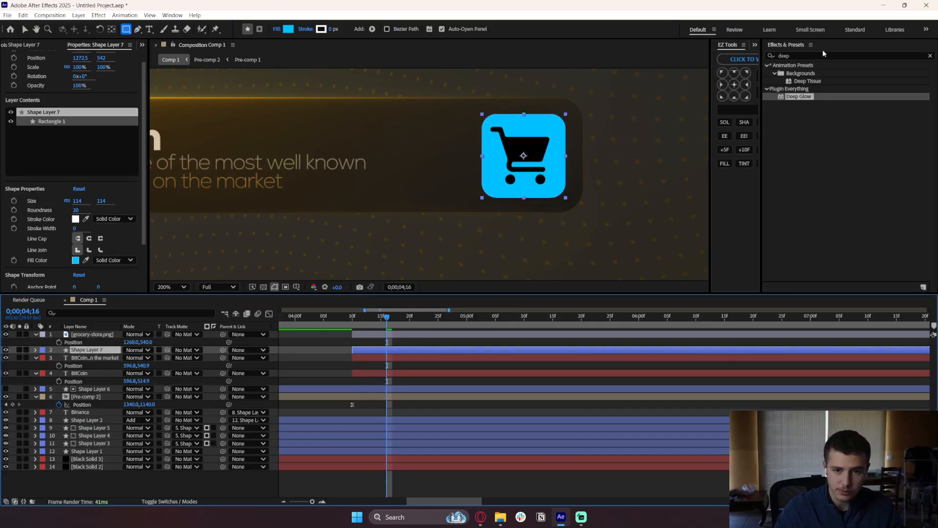
Apply Gradient Ramp to the square's shape layer and set its start color to 616161.
double_click(799, 55)
text(gradient)
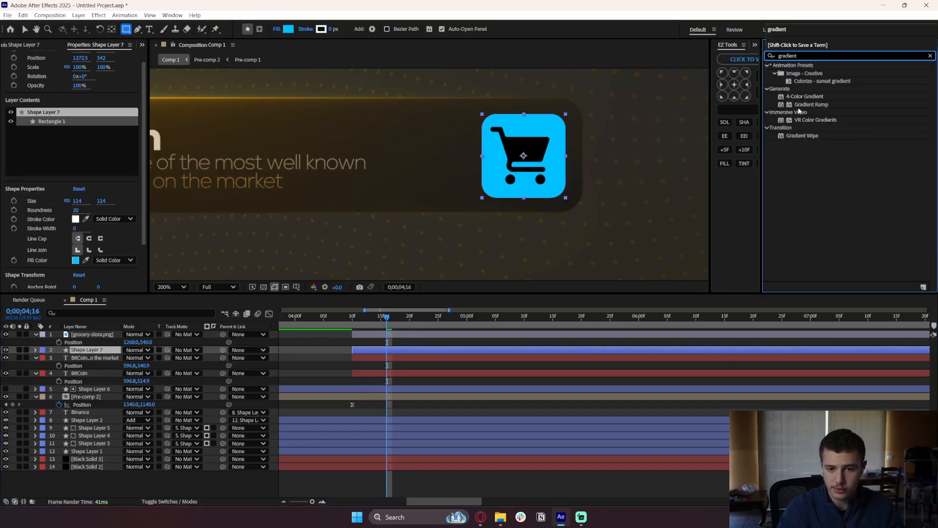
drag(801, 105, 399, 350)
key(v)
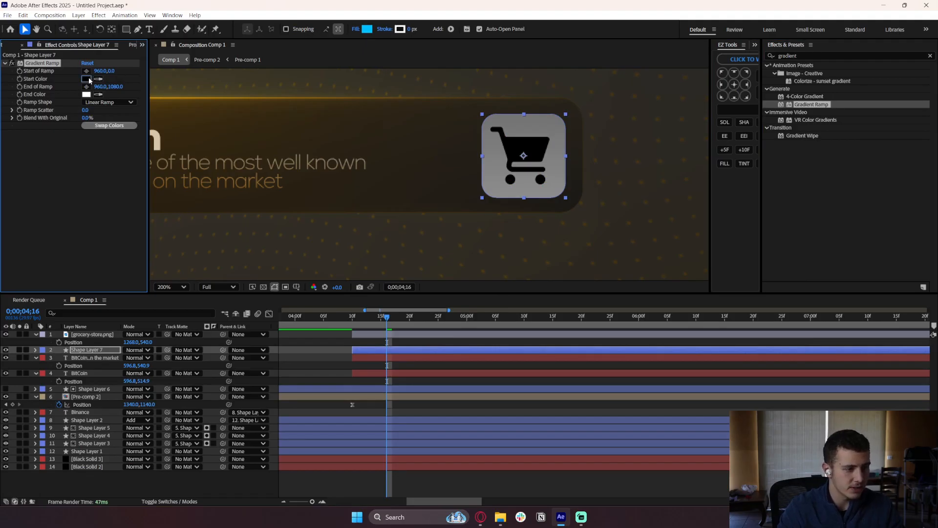
click(87, 79)
drag(405, 187, 568, 247)
drag(538, 352, 519, 331)
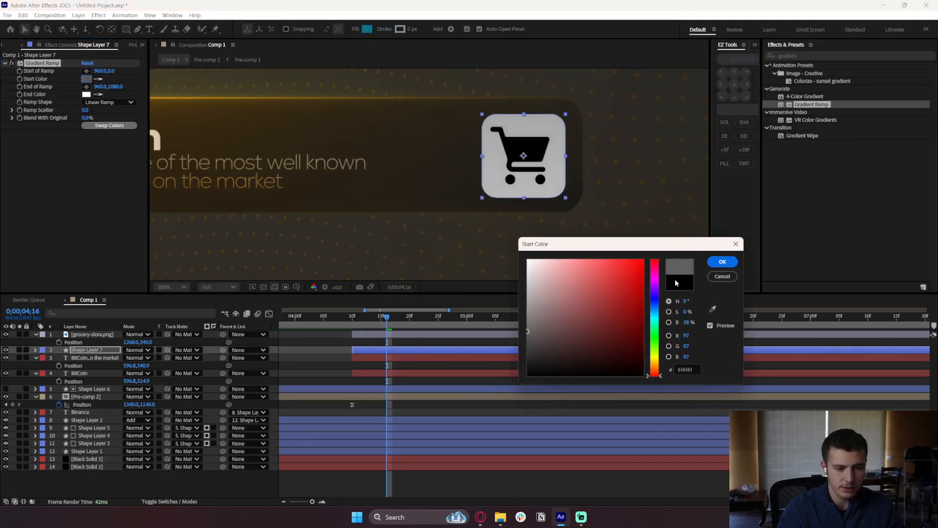
click(722, 261)
Place the square's ramp start at 1274.5, 481 on its upper edge and the ramp end at 1274, 602 on its lower edge.
click(87, 71)
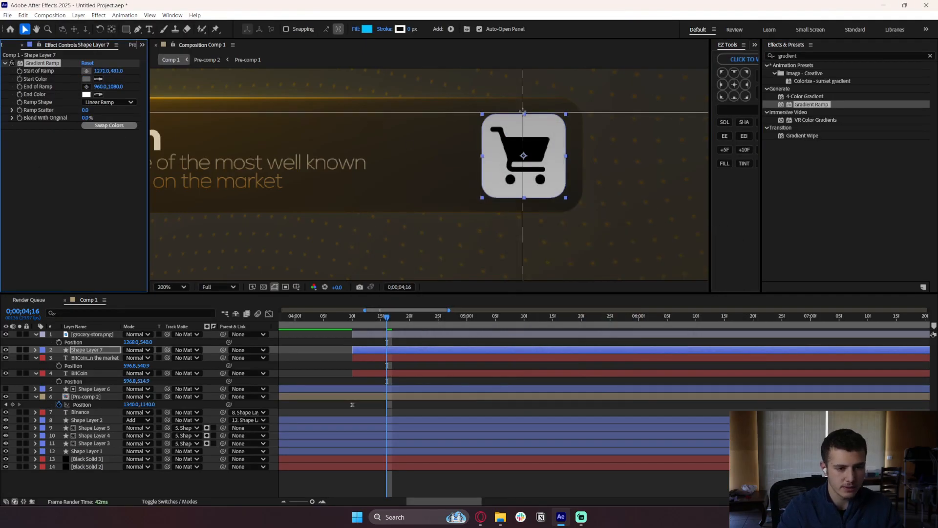
click(524, 111)
click(87, 86)
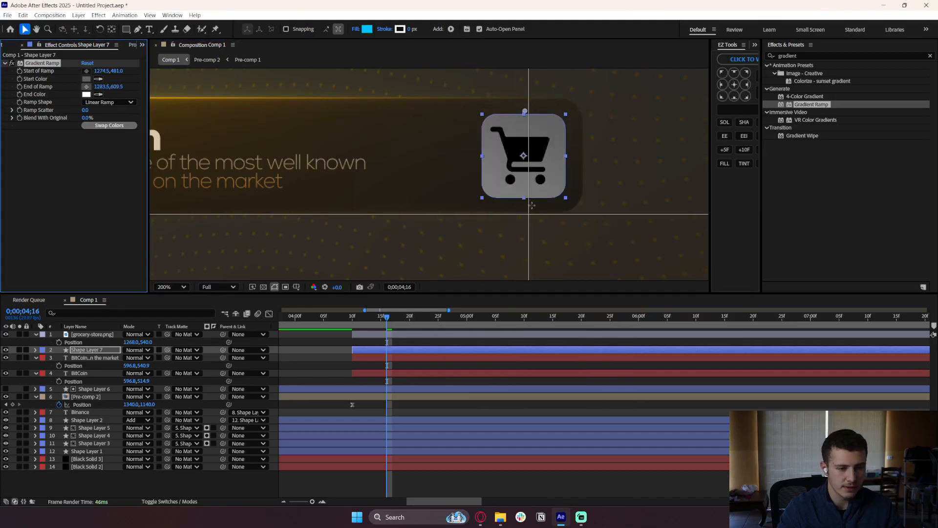
click(525, 199)
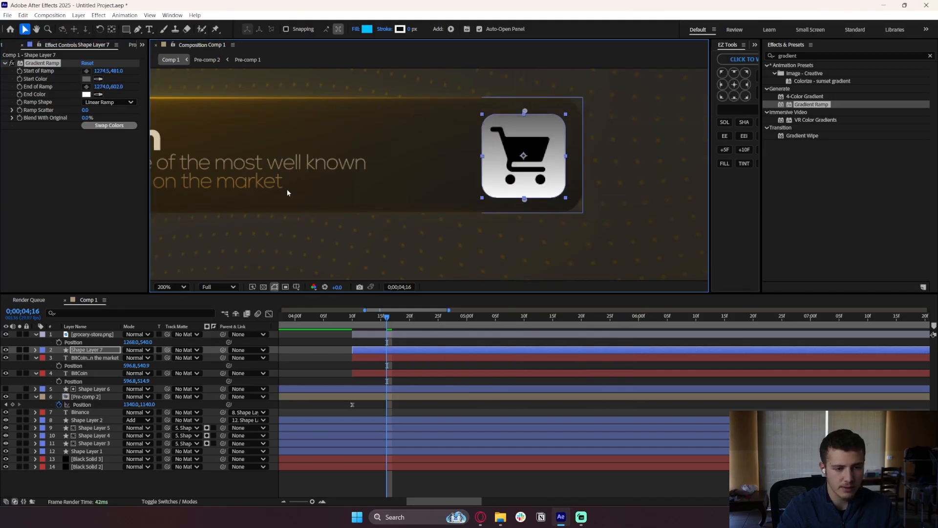
Set the end color of the square's Gradient Ramp to the near-black 141414.
click(84, 95)
drag(400, 191, 399, 260)
click(361, 364)
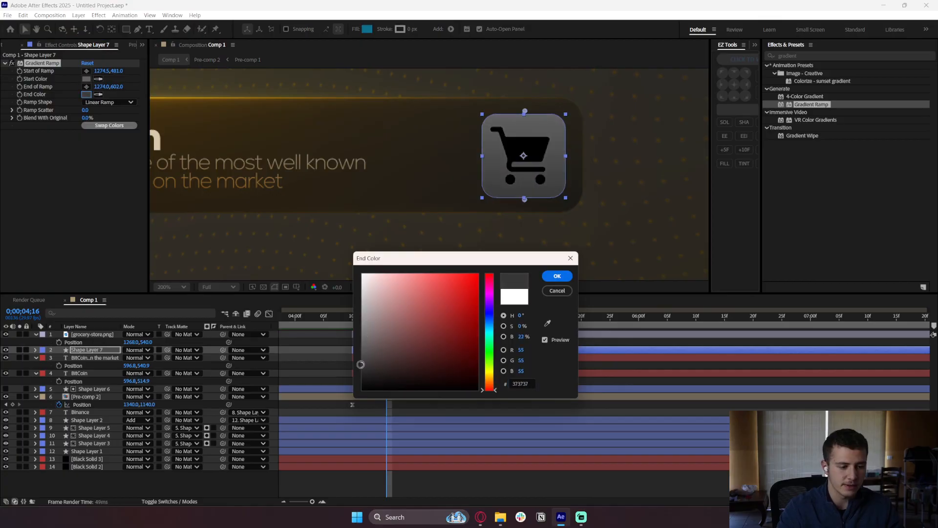
drag(361, 364, 347, 378)
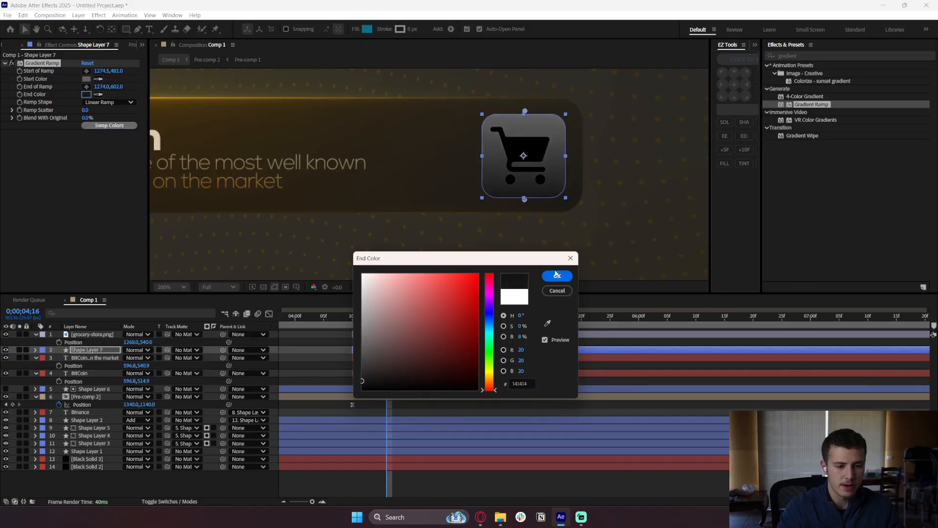
click(556, 275)
click(400, 239)
scroll(424, 178, down, 1)
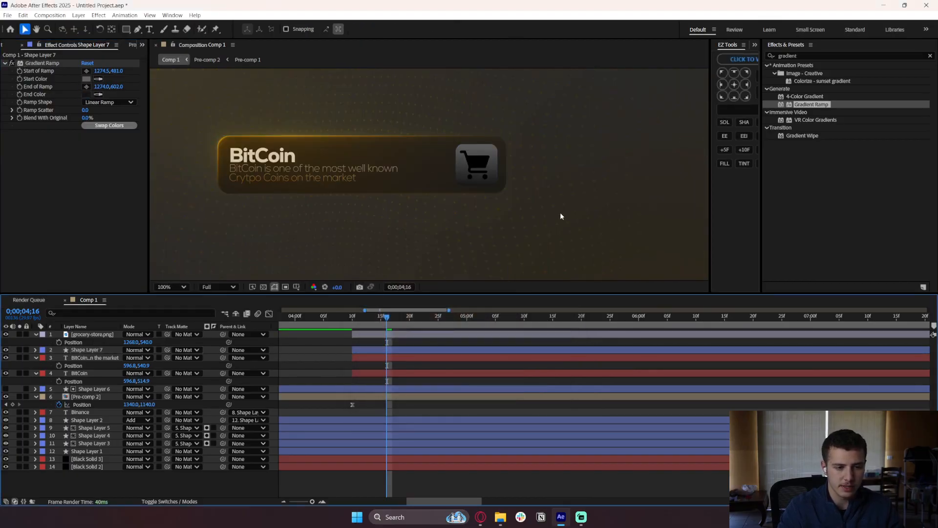
scroll(497, 217, down, 1)
scroll(433, 222, up, 1)
scroll(454, 159, up, 1)
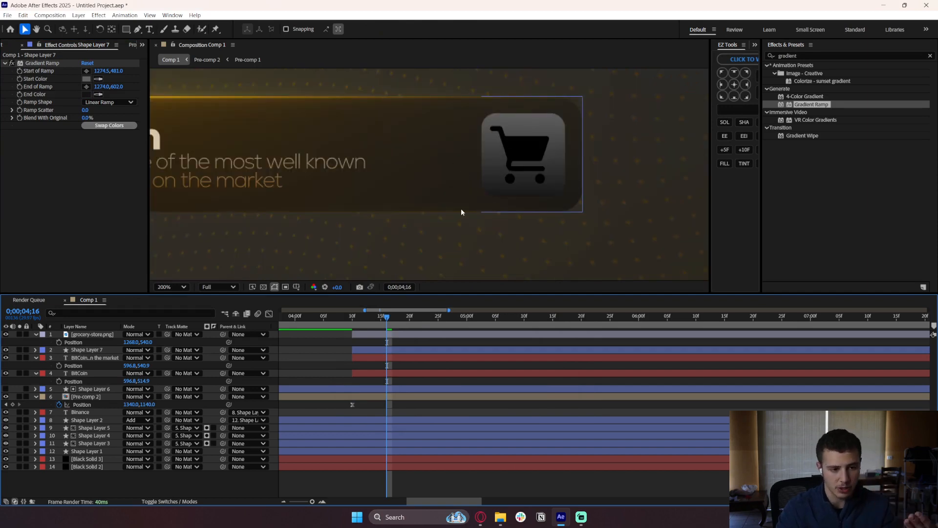
Apply the Gradient Ramp effect to the grocery-store.png cart layer.
click(374, 335)
scroll(451, 181, down, 1)
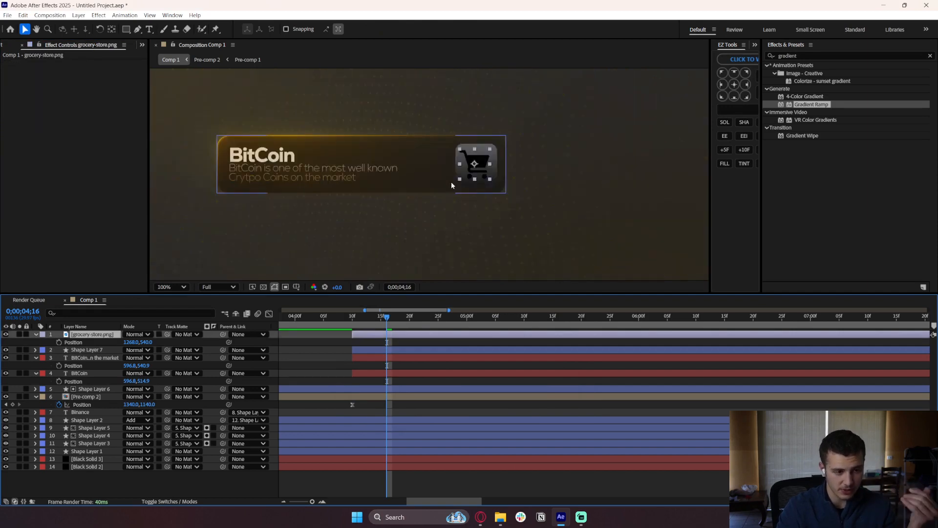
scroll(420, 184, up, 1)
drag(380, 179, 450, 181)
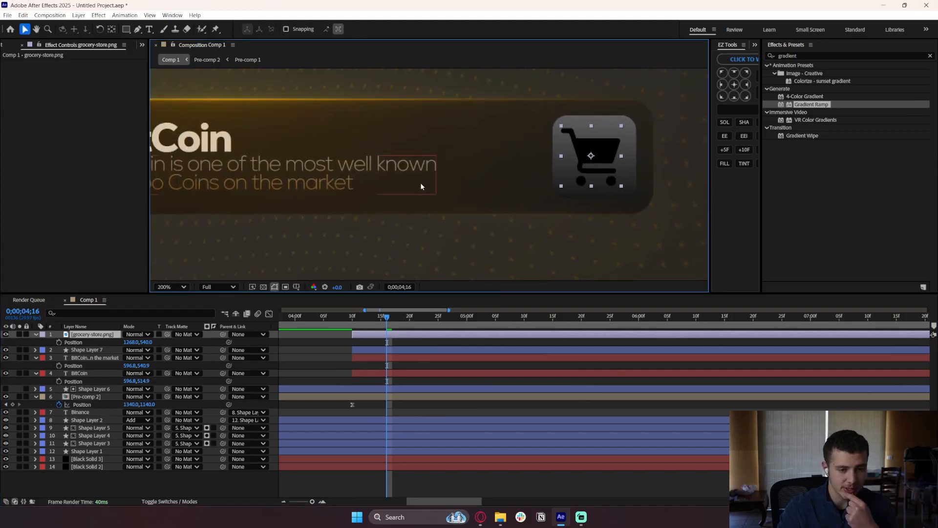
scroll(420, 183, down, 2)
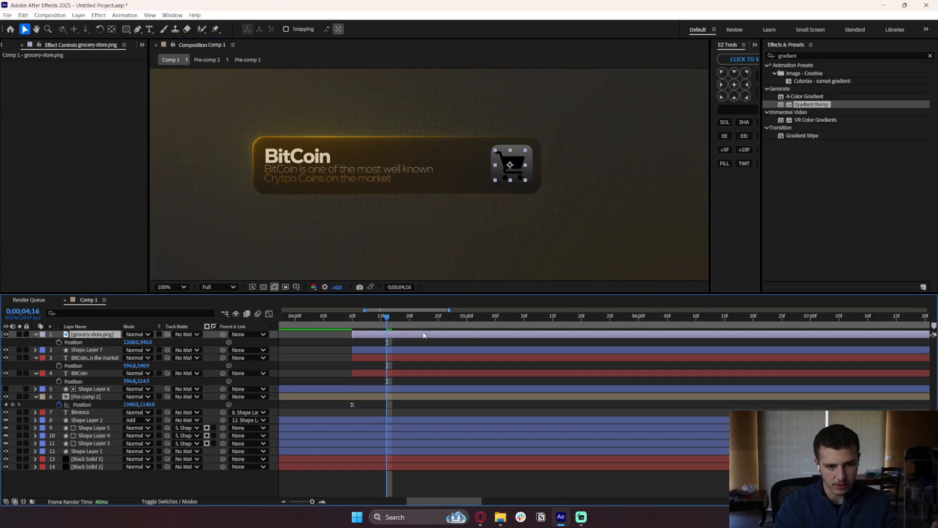
click(821, 57)
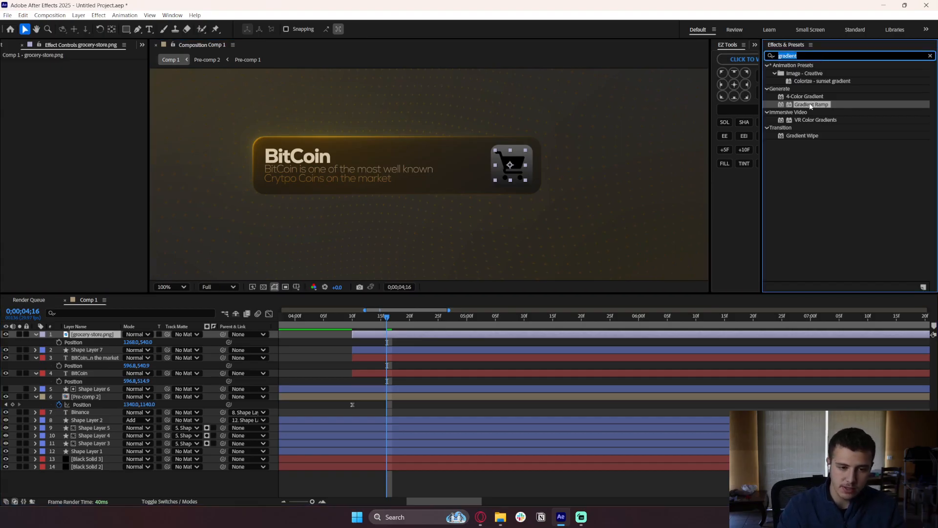
drag(811, 106, 78, 88)
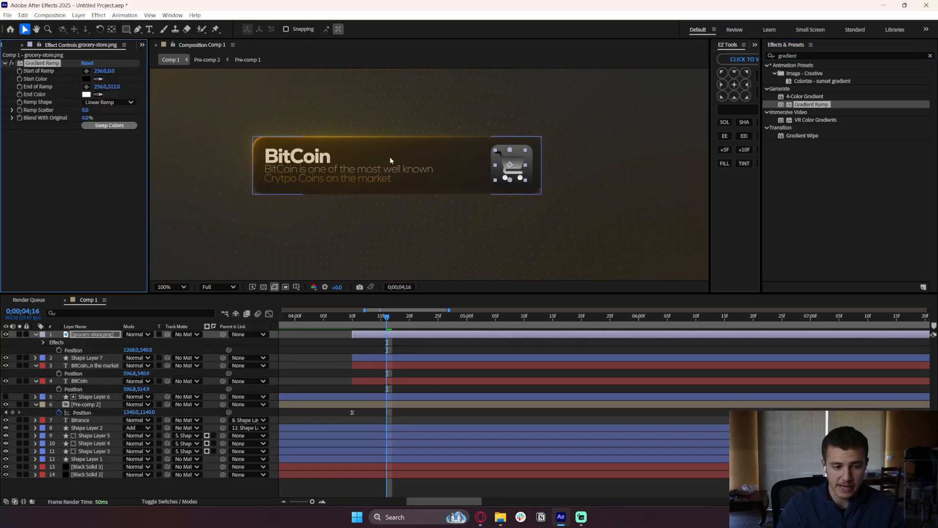
Set the start color of the cart icon's Gradient Ramp to the light gray 9E9E9E.
click(85, 78)
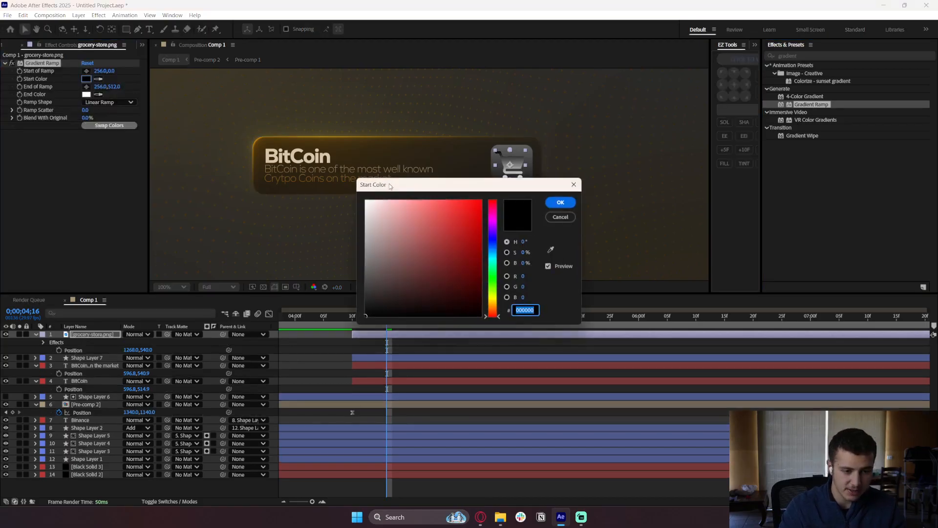
drag(381, 185, 436, 261)
click(419, 316)
drag(419, 316, 411, 319)
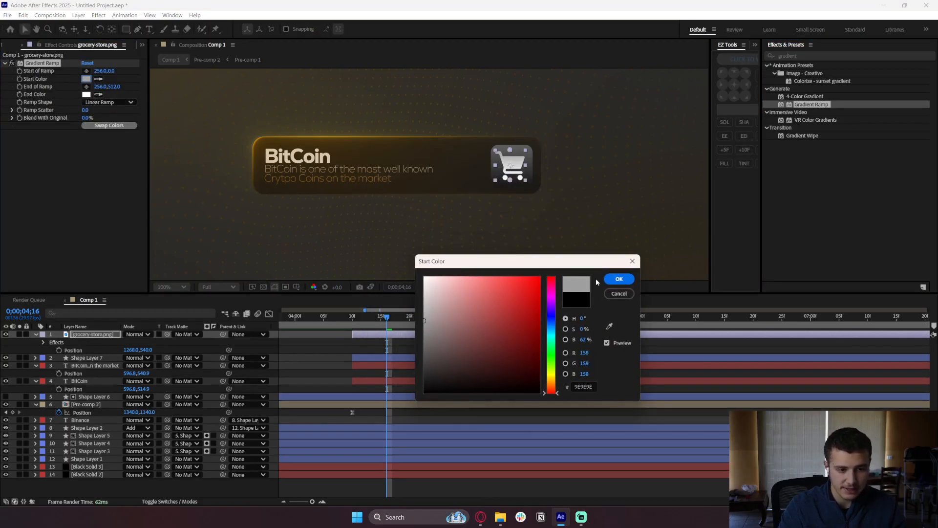
click(619, 278)
Set the end color of the cart icon's Gradient Ramp to the dark gray 4F4F4F.
click(86, 94)
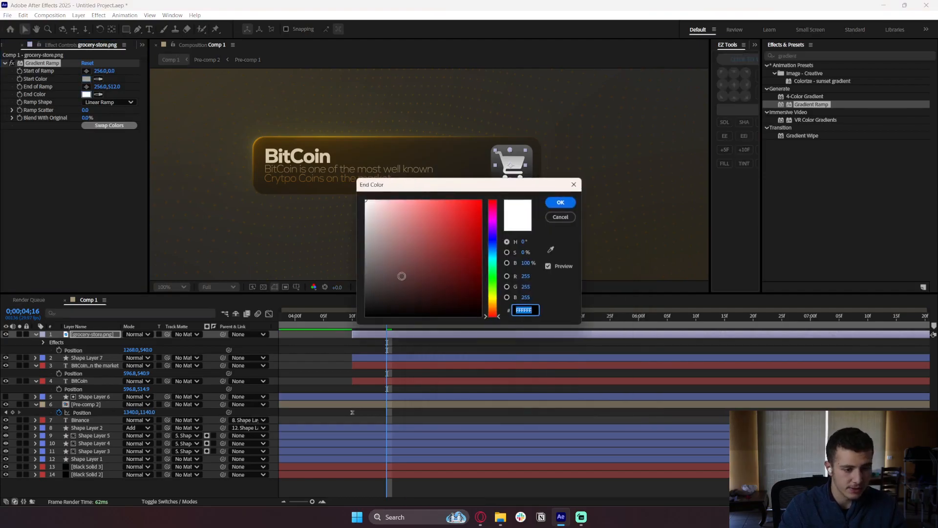
drag(402, 276, 355, 279)
drag(444, 185, 376, 261)
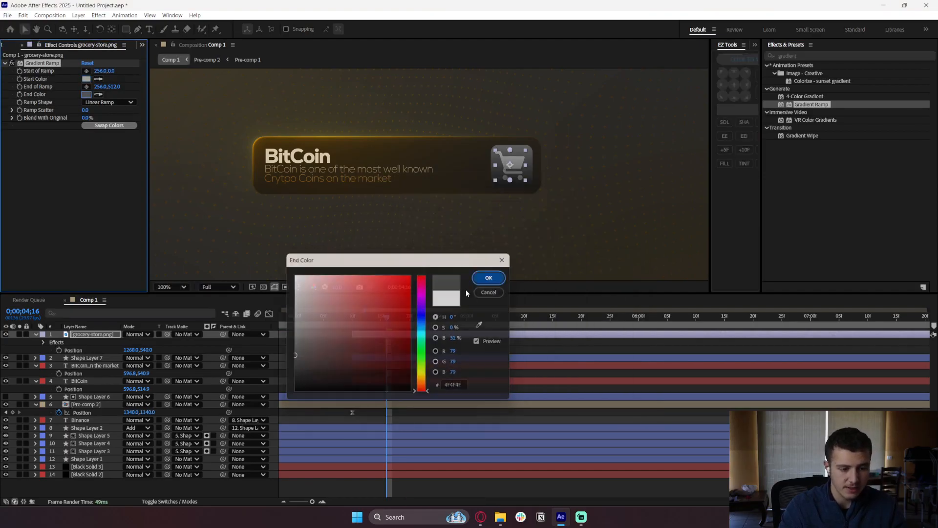
click(486, 277)
key(period)
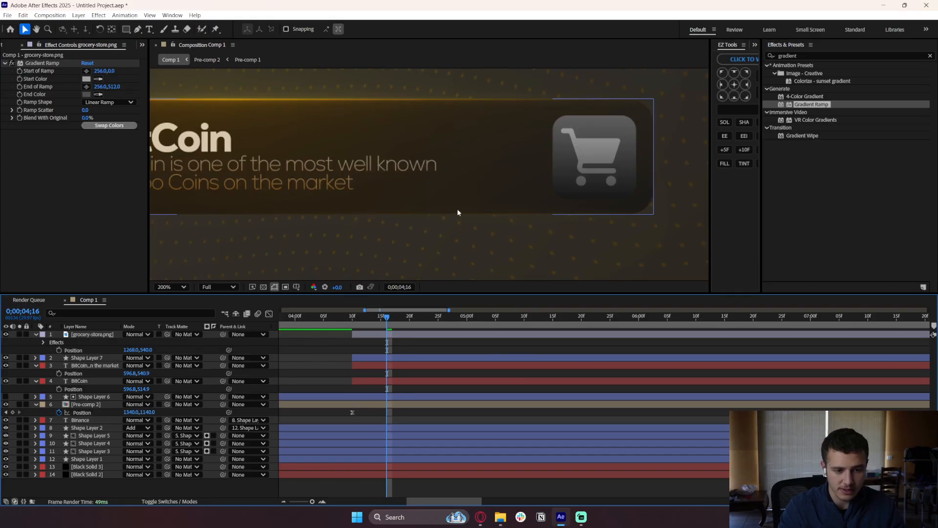
Try the cart icon's gradient with its start and end colors swapped, and swap them back.
click(100, 126)
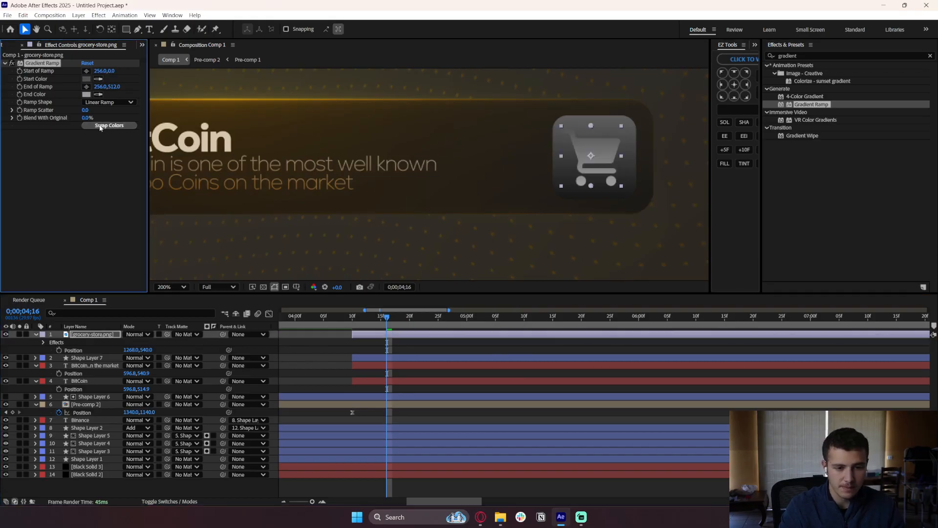
click(101, 126)
click(379, 253)
key(comma)
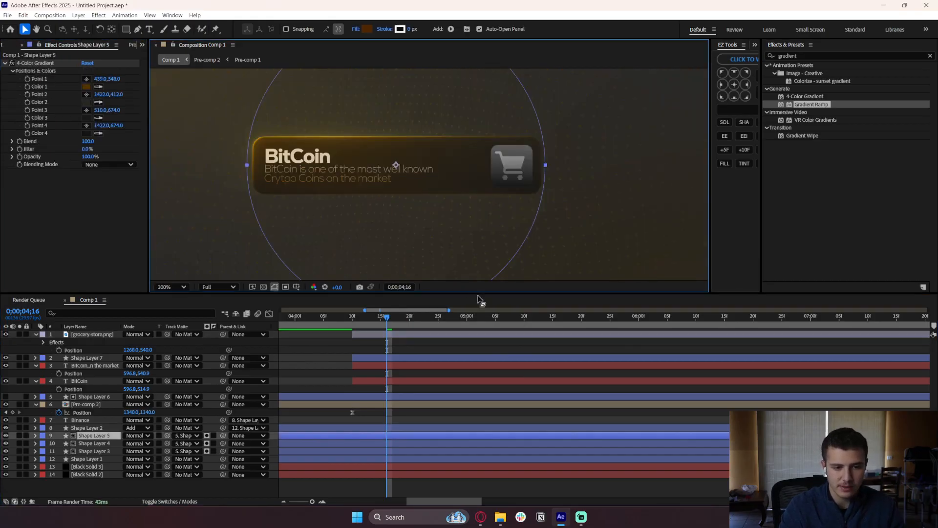
click(562, 249)
key(comma)
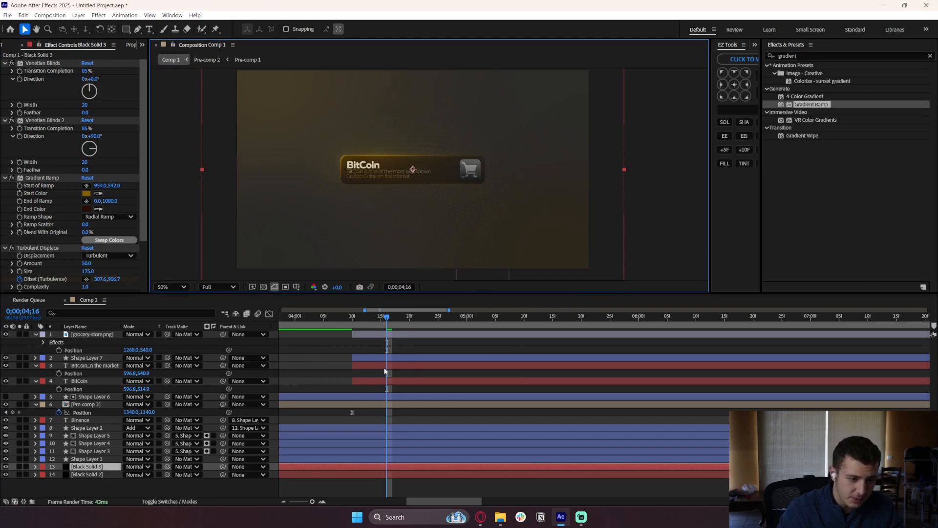
Center the anchor point of the cart layer and reveal the Scale property of both the cart and its background square.
click(392, 352)
click(397, 356)
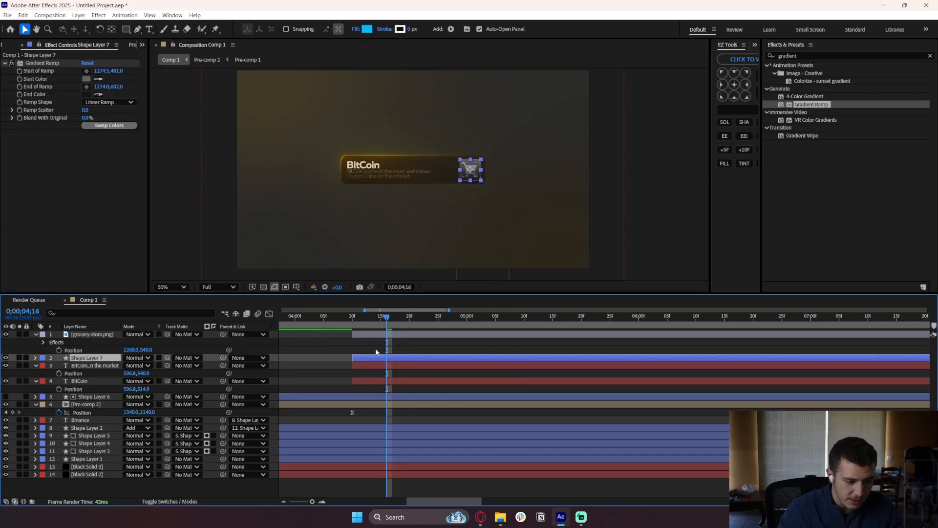
click(401, 336)
click(734, 84)
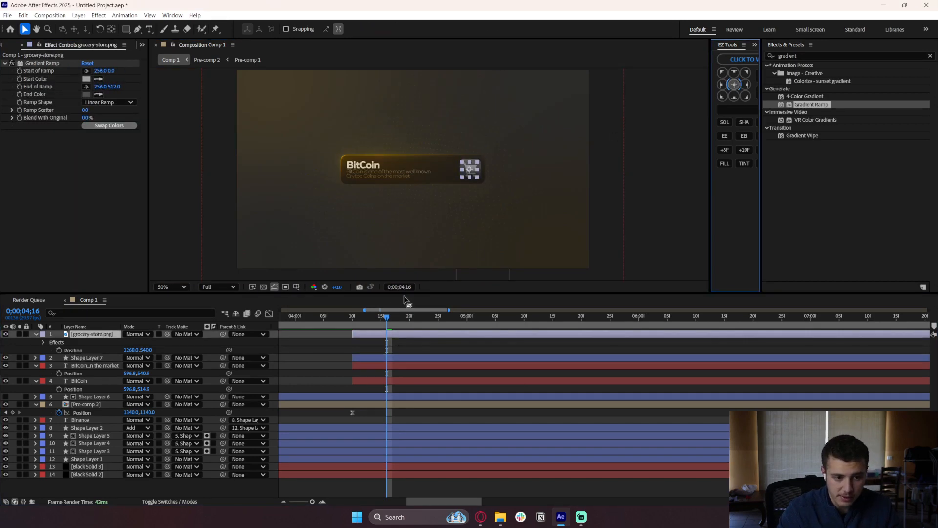
shift+click(389, 360)
key(s)
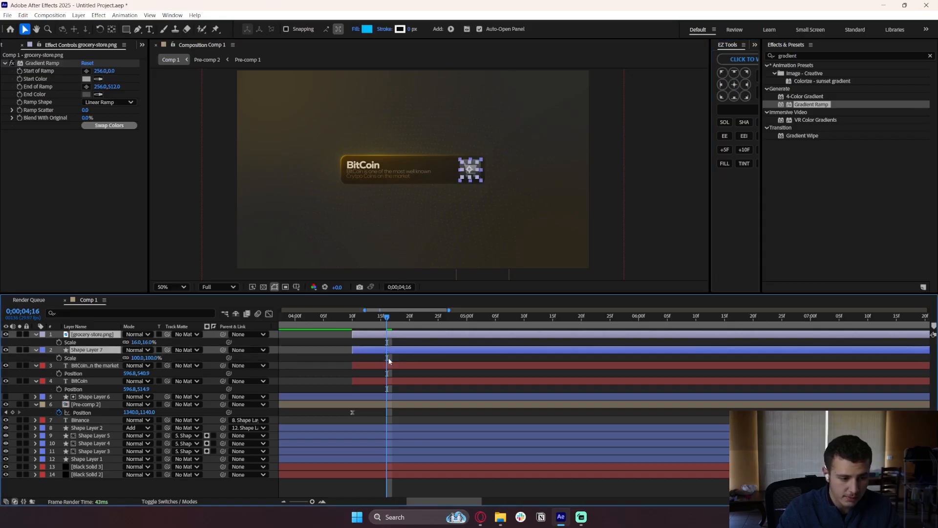
Try to scale the cart icon and its background square down together, and undo the scale changes.
click(135, 342)
key(Return)
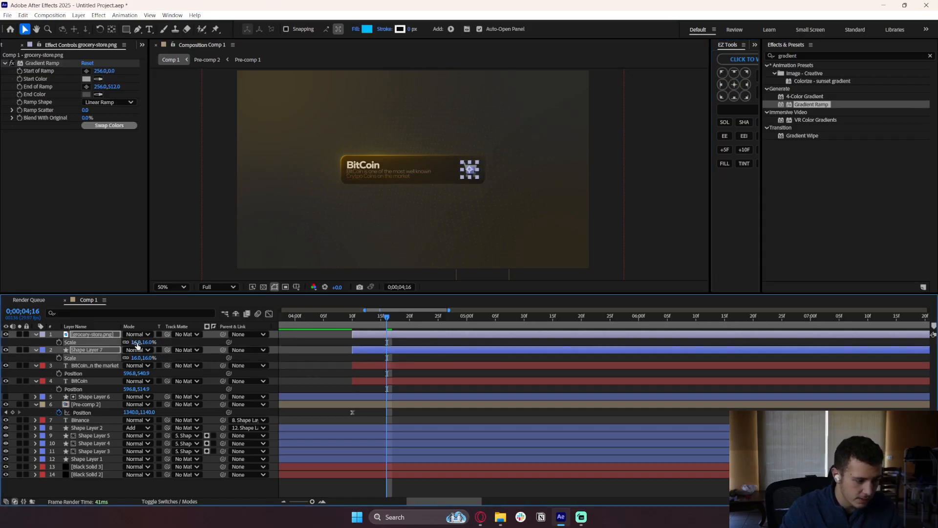
click(409, 222)
key(ctrl+z)
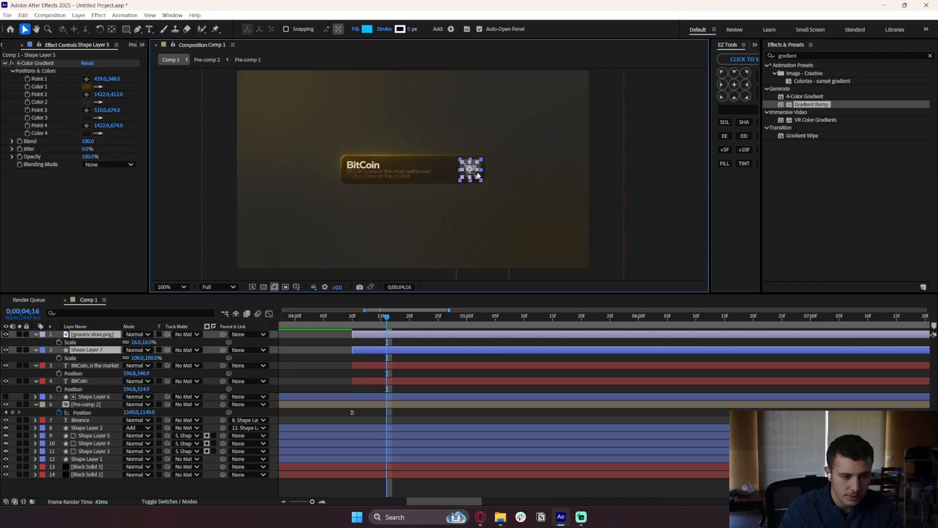
scroll(460, 163, up, 2)
drag(447, 188, 262, 209)
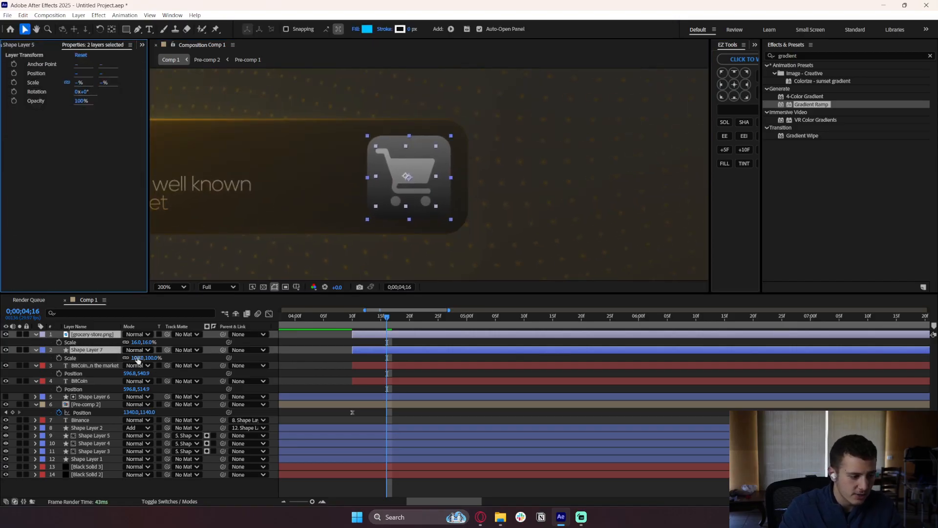
drag(137, 358, 129, 358)
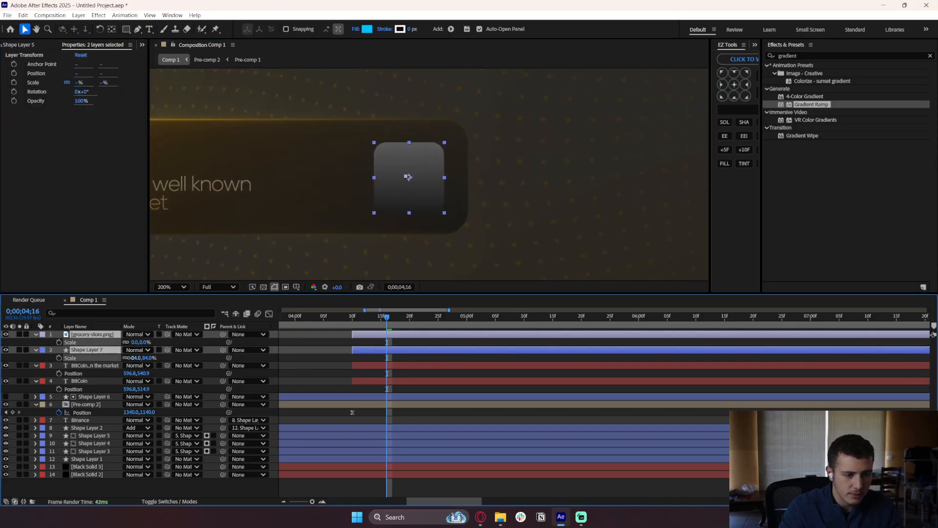
key(ctrl+z)
click(265, 365)
click(318, 376)
Scale the background square down to 83% and the cart icon to 10% separately.
click(101, 350)
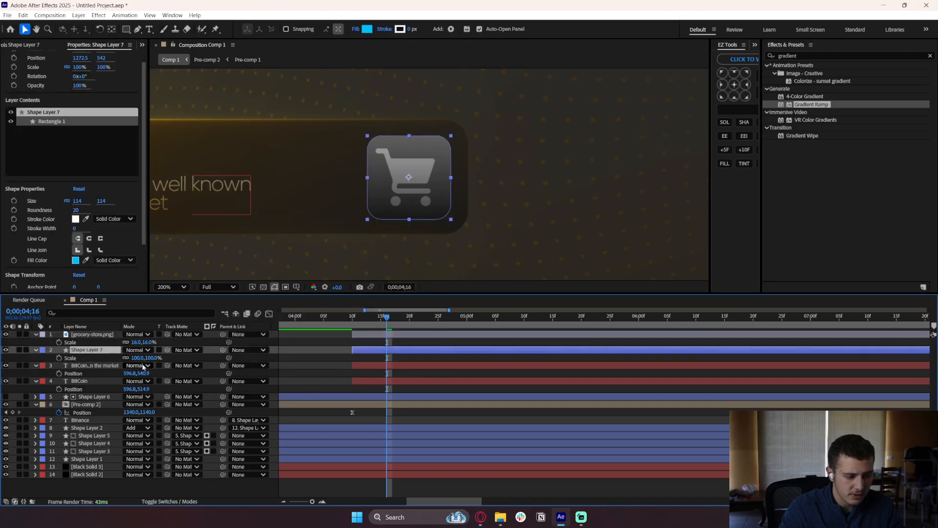
mouse_move(139, 357)
mouse_down()
mouse_move(130, 358)
mouse_move(134, 343)
mouse_up()
click(370, 335)
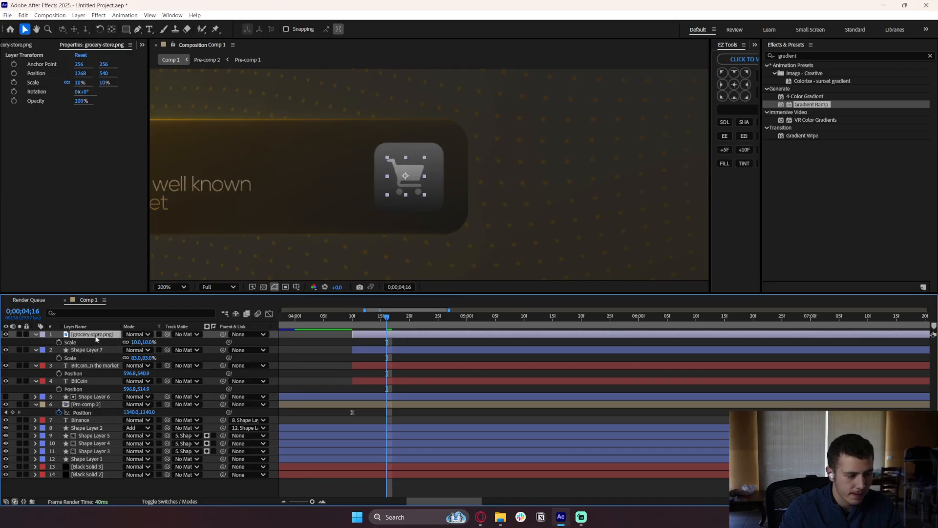
Shift the cart icon horizontally to X position 1270.5 so it sits centered on its background square.
drag(132, 342, 135, 343)
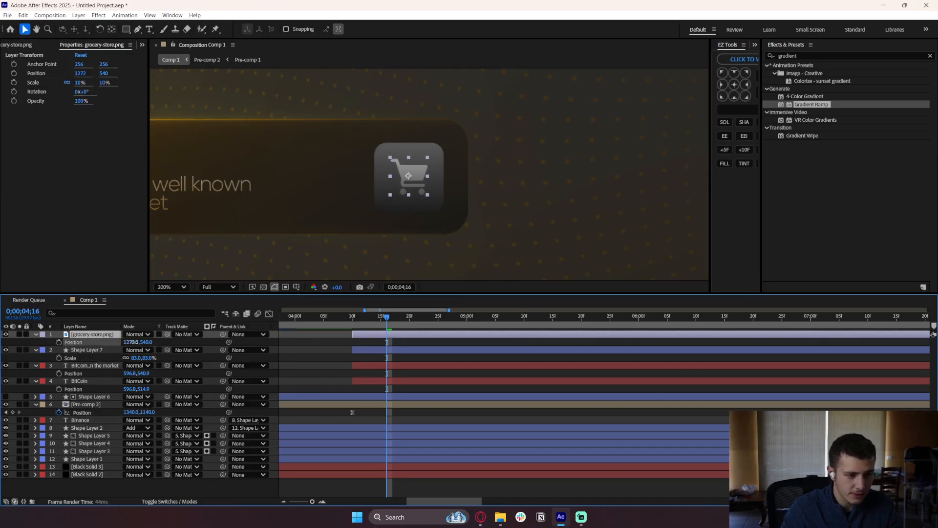
click(304, 251)
scroll(442, 222, down, 1)
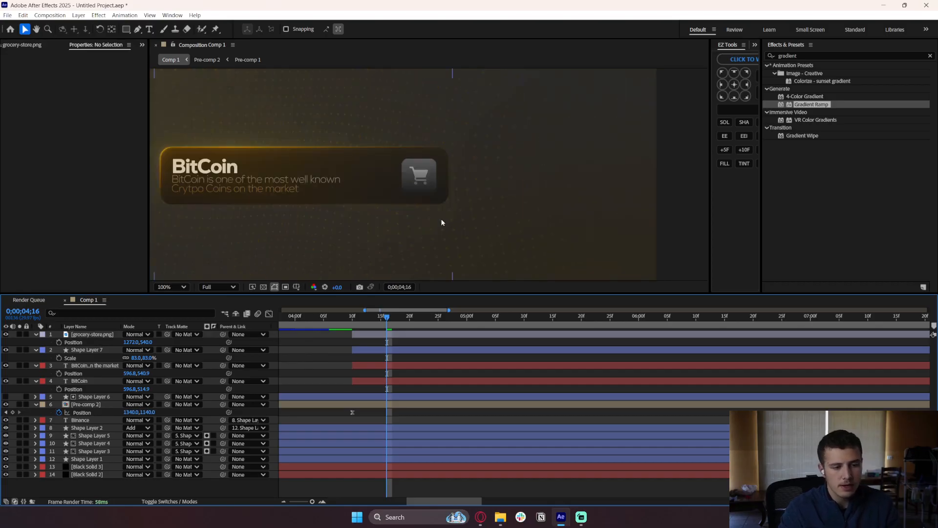
scroll(477, 180, up, 1)
click(511, 165)
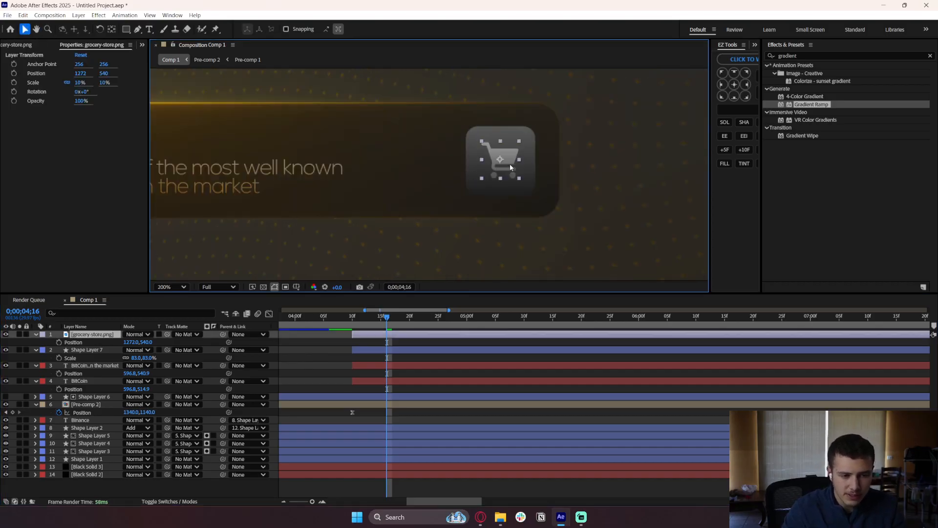
scroll(510, 163, up, 1)
drag(579, 161, 580, 161)
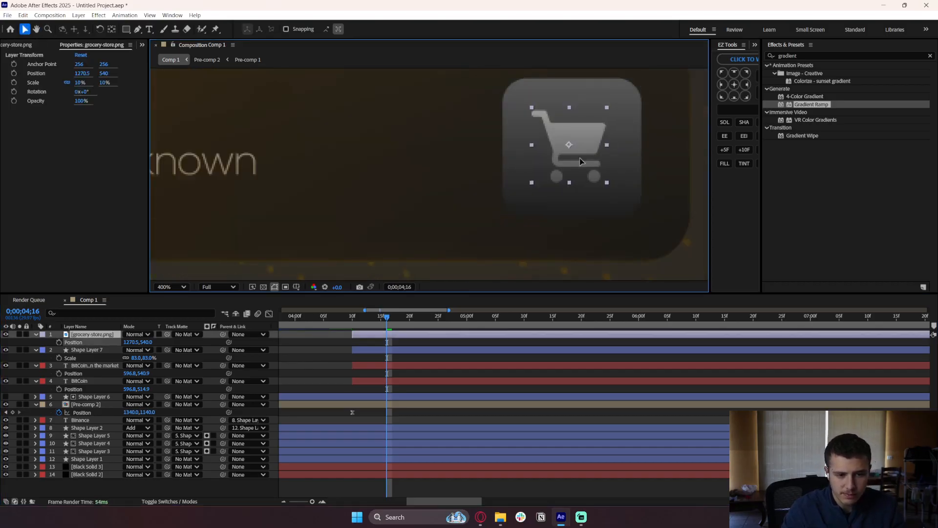
click(580, 157)
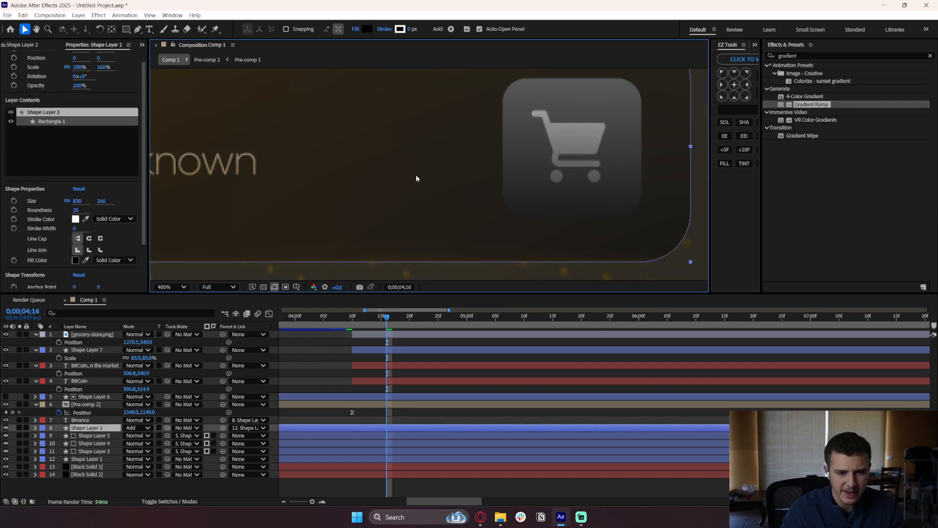
scroll(416, 179, down, 6)
scroll(467, 202, up, 2)
click(465, 228)
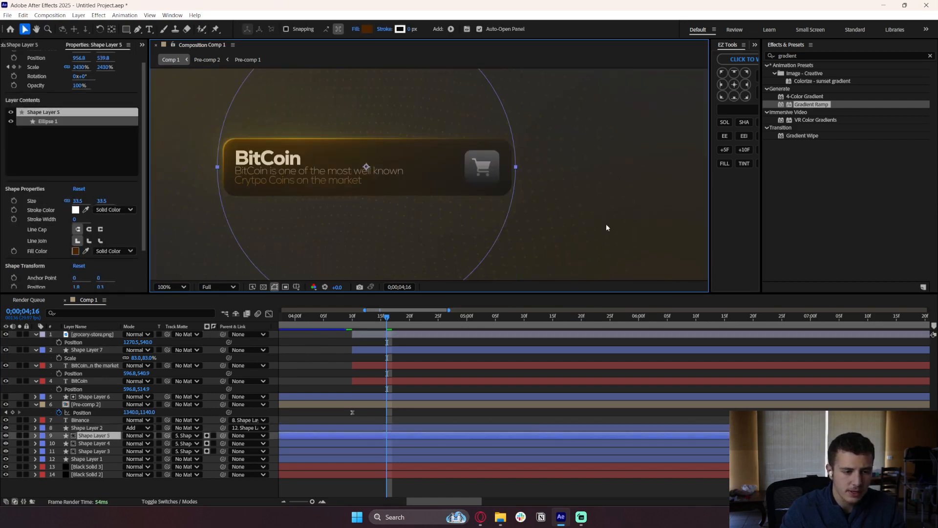
Set the end color of the background square's Gradient Ramp to the dark gray 333333.
click(377, 350)
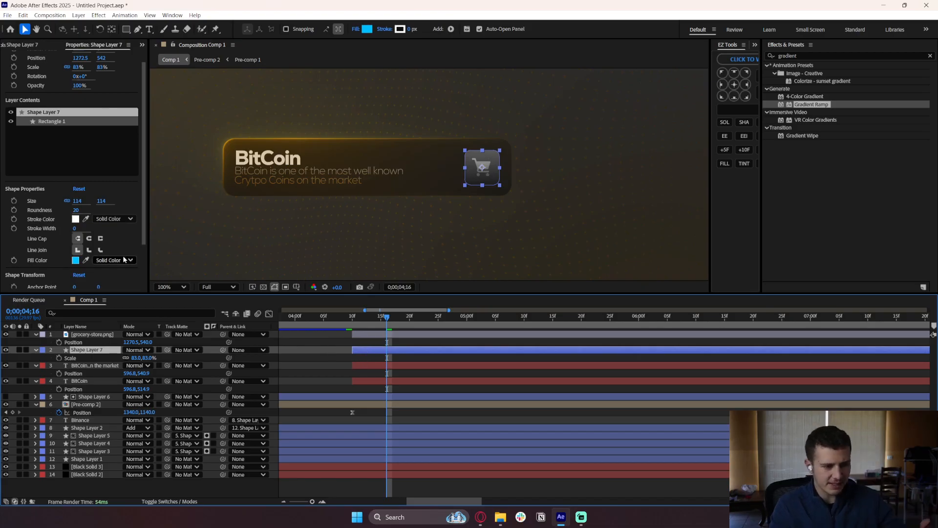
scroll(72, 49, up, 1)
scroll(71, 51, up, 1)
scroll(70, 51, down, 1)
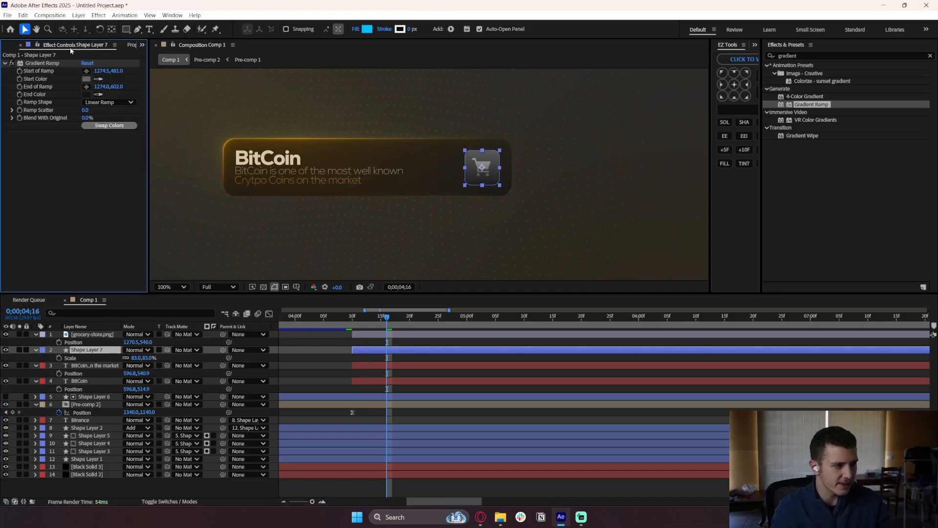
click(88, 95)
drag(381, 188, 377, 278)
click(360, 330)
drag(360, 330, 354, 385)
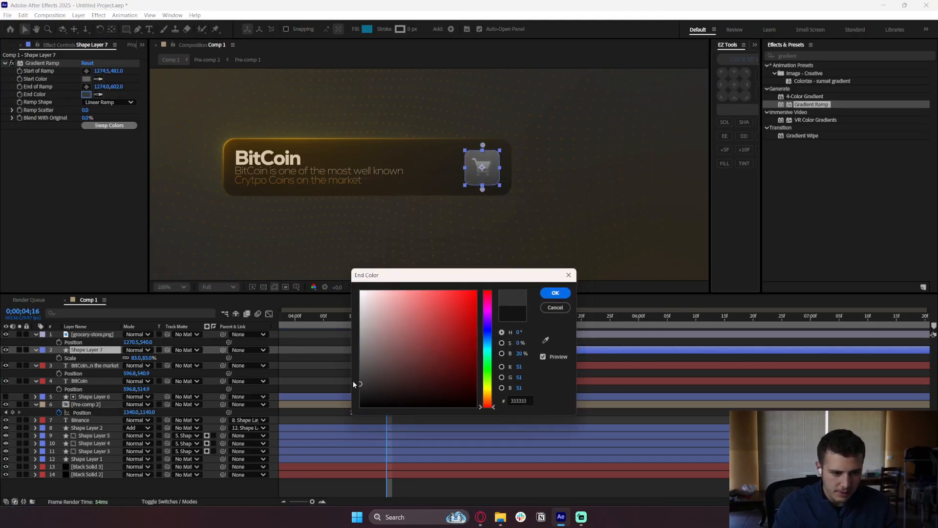
click(556, 293)
click(162, 184)
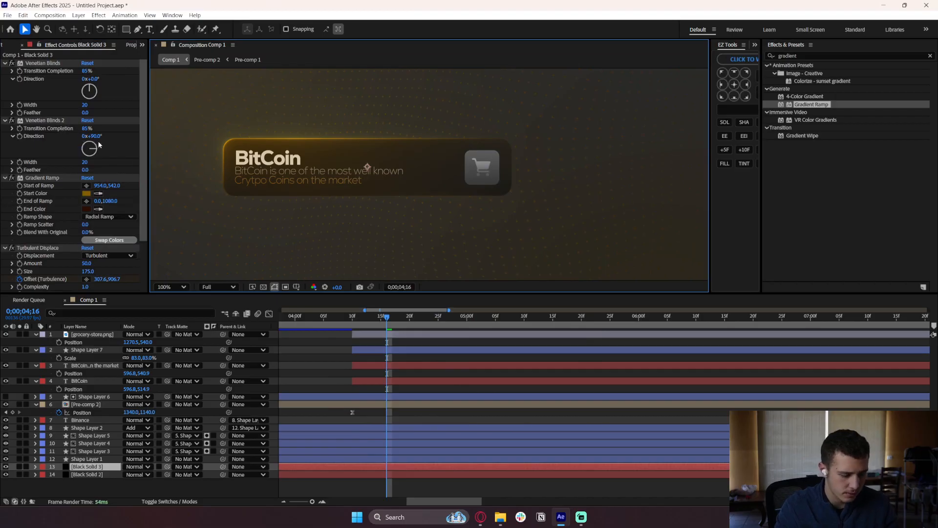
Darken the start color of the background square's Gradient Ramp to 272727.
click(73, 351)
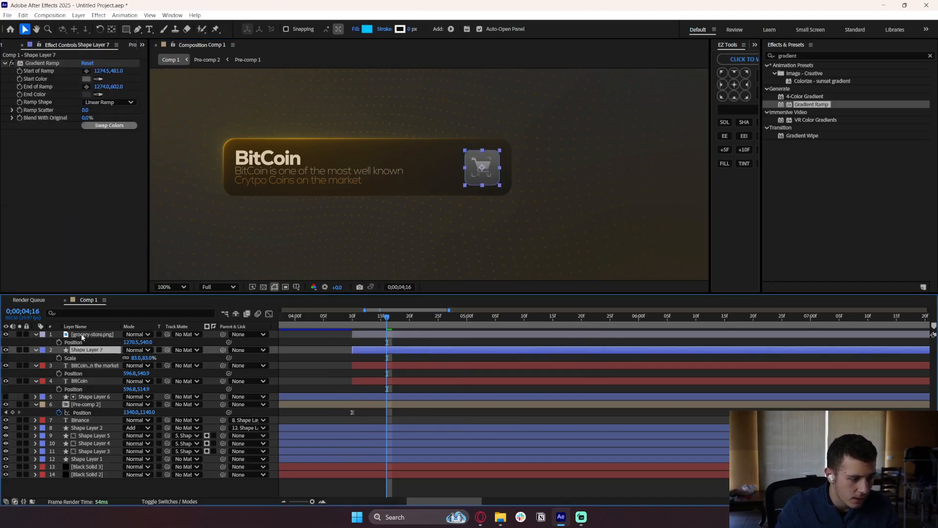
click(87, 79)
drag(444, 184, 195, 171)
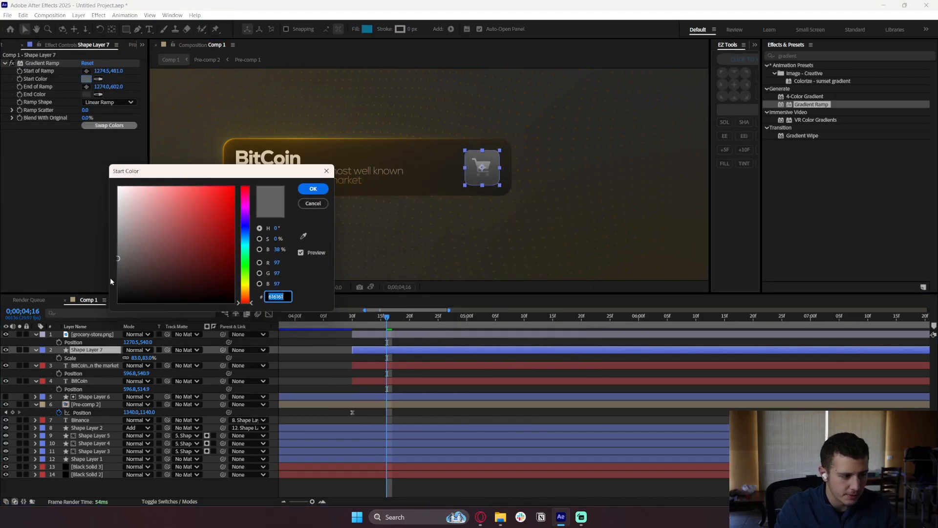
drag(117, 268, 114, 276)
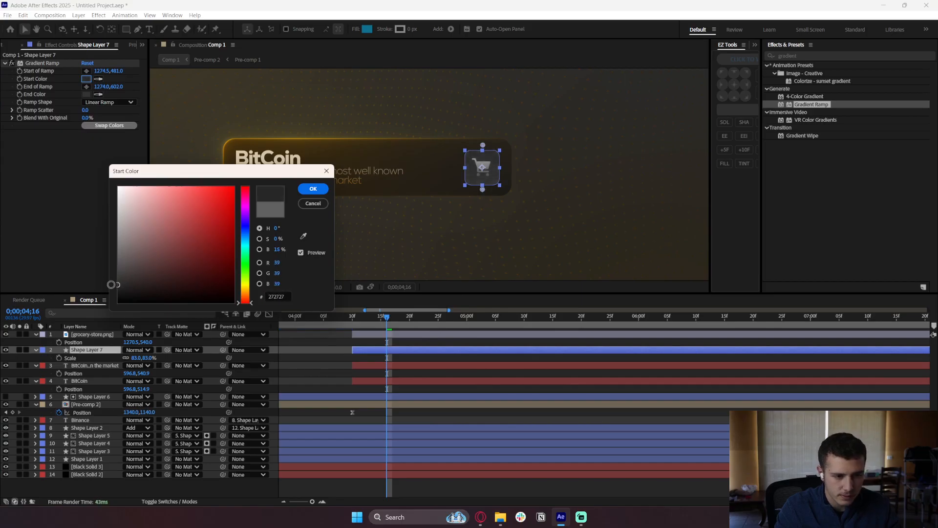
click(314, 189)
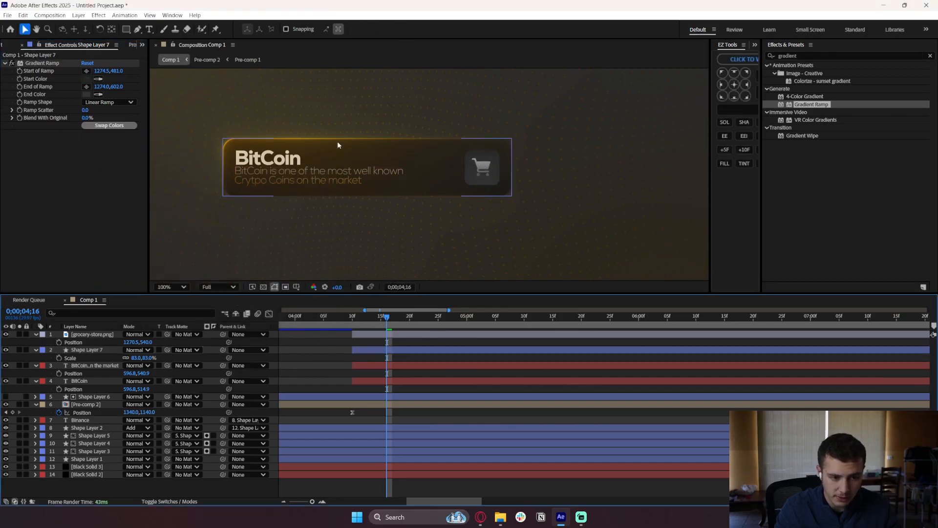
scroll(501, 157, up, 4)
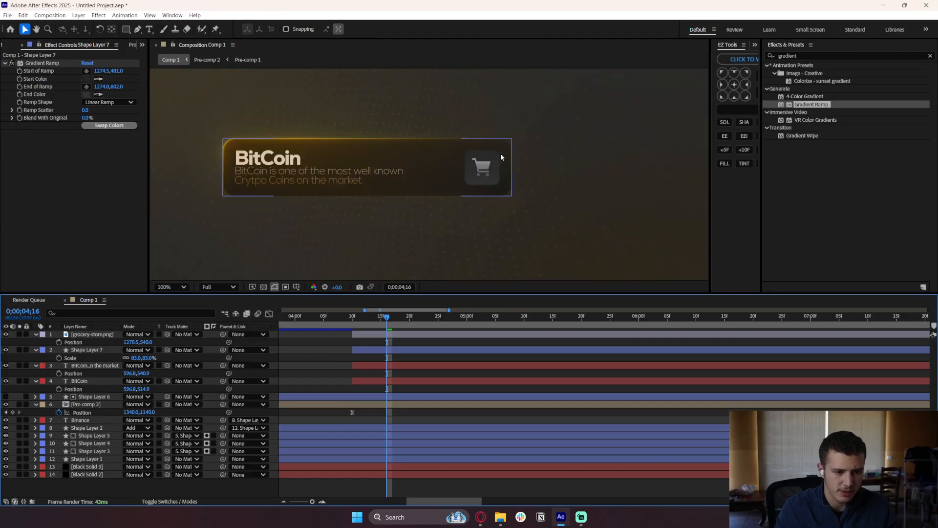
Find the CC Light Sweep effect and apply it to the cart icon layer.
click(550, 149)
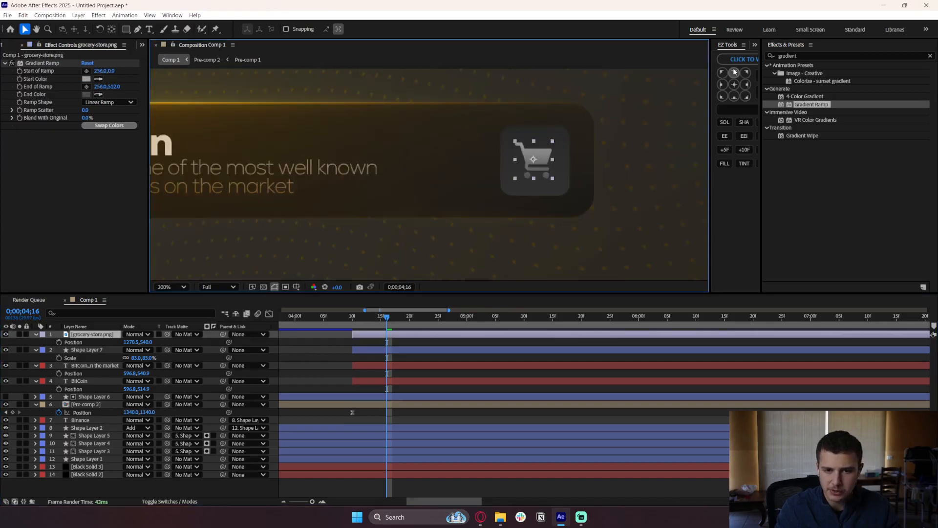
click(800, 55)
text(light swee)
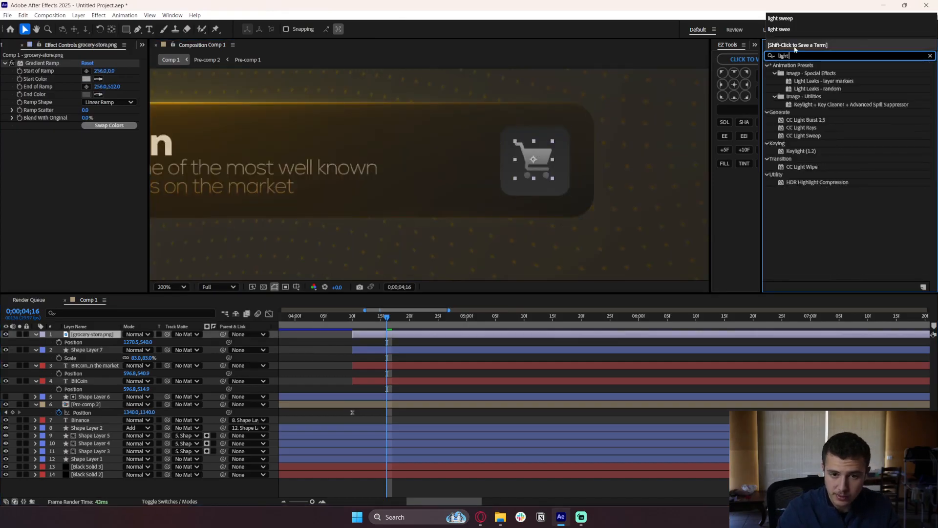
double_click(806, 75)
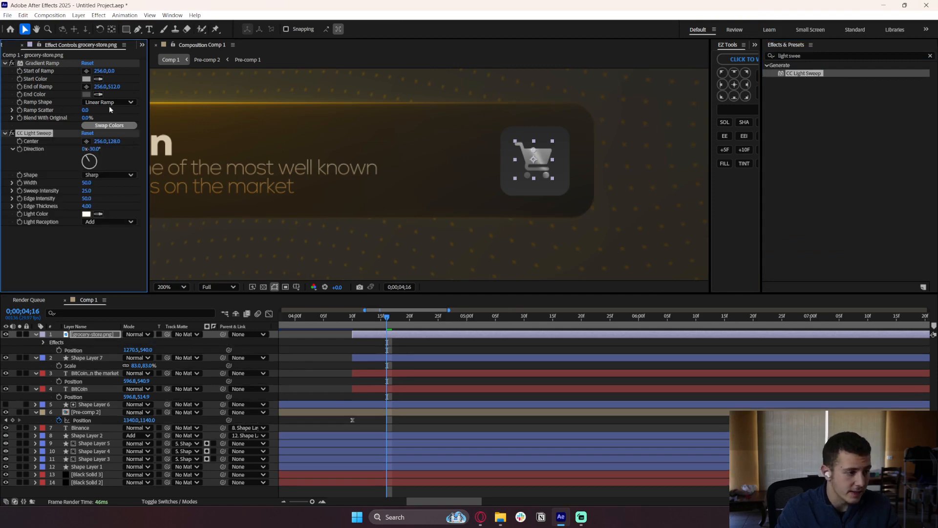
Center the cart's light sweep at 256, 251, with its direction at 43° and its width at 128.
click(86, 141)
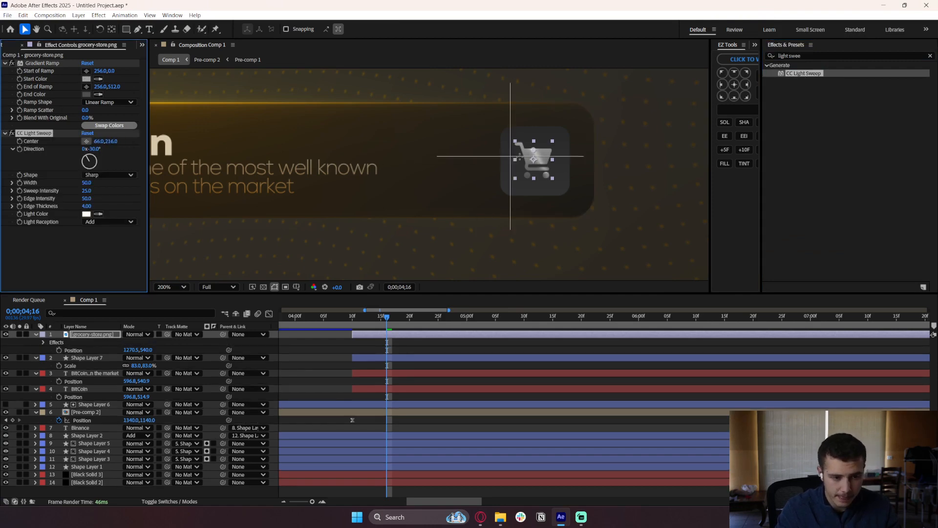
click(536, 156)
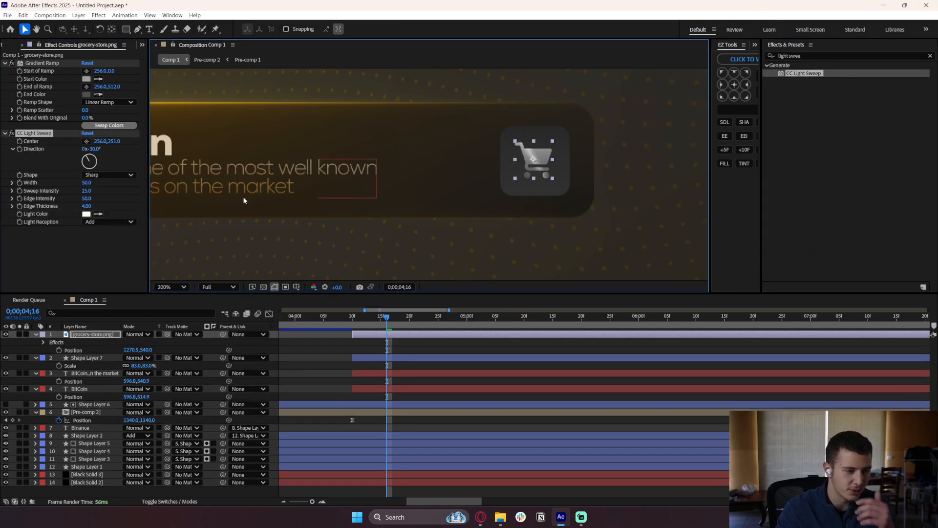
drag(87, 158, 97, 154)
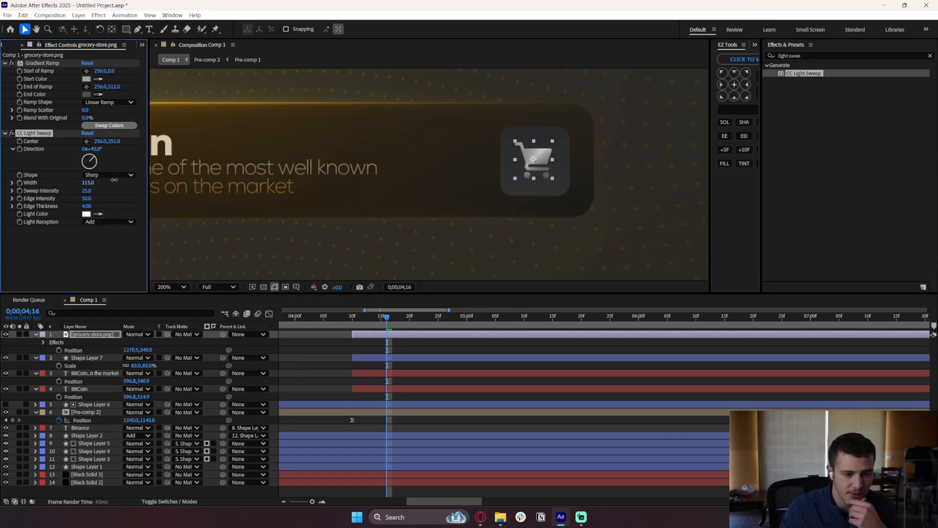
scroll(321, 218, down, 3)
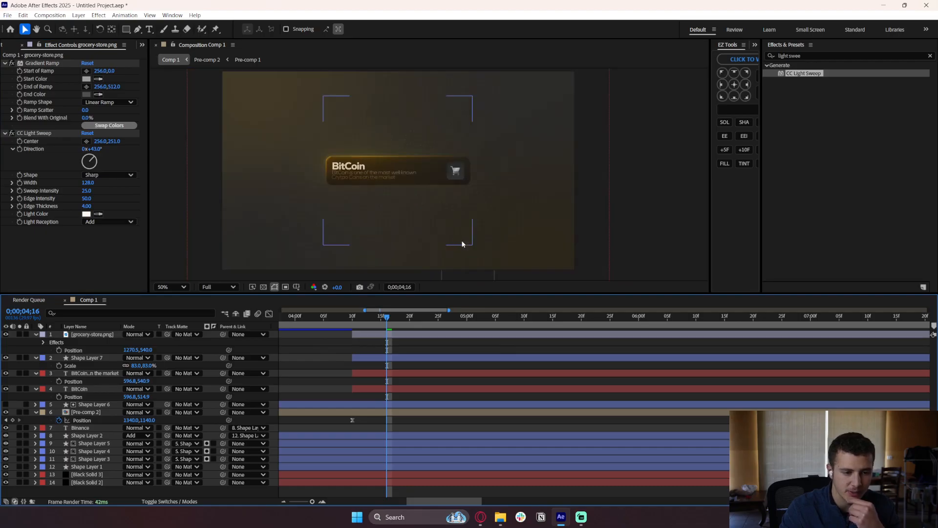
scroll(432, 186, up, 2)
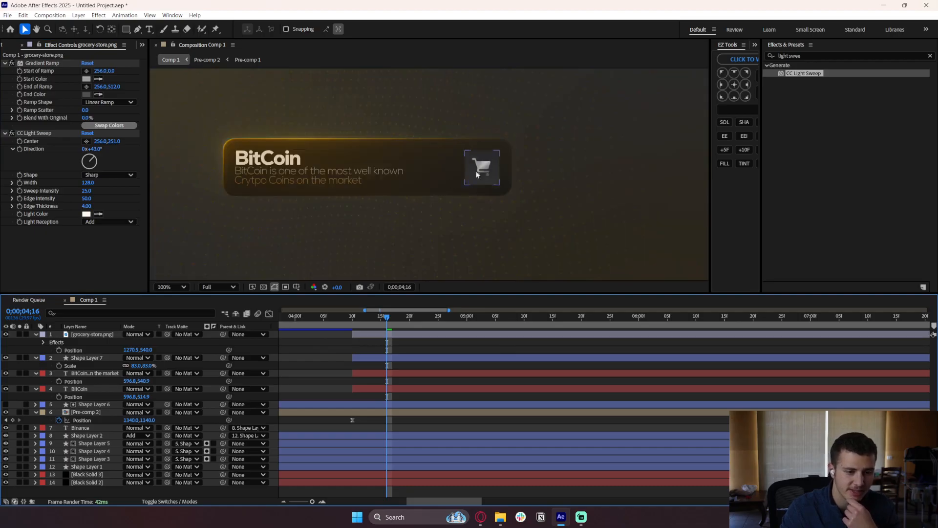
Change the light color of the cart's CC Light Sweep to a fully saturated orange.
click(86, 215)
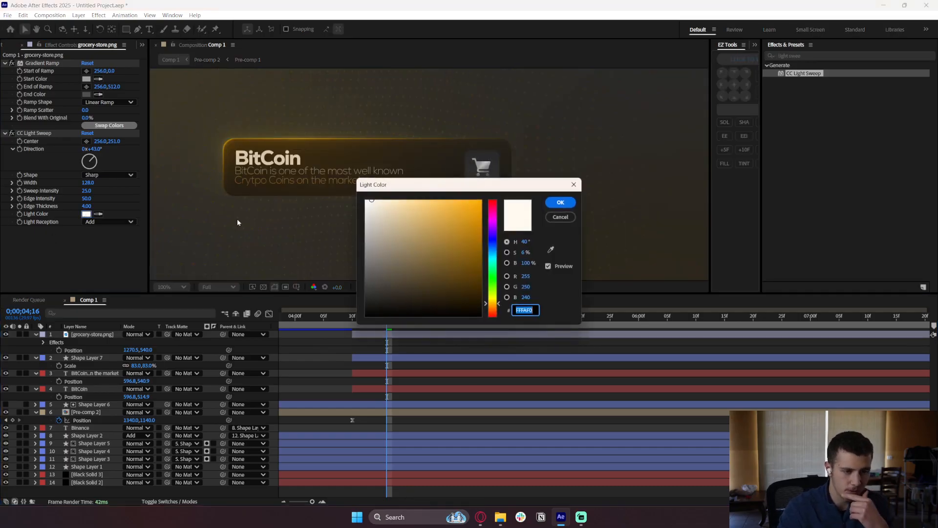
drag(464, 207, 482, 186)
click(561, 201)
click(307, 345)
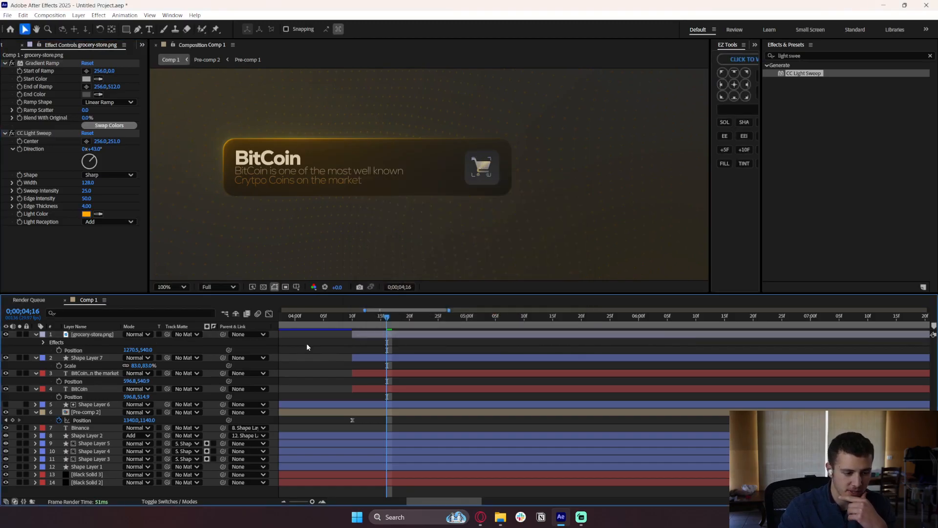
Set the start color of the cart icon's Gradient Ramp to the bright orange FF9100.
click(385, 335)
click(86, 79)
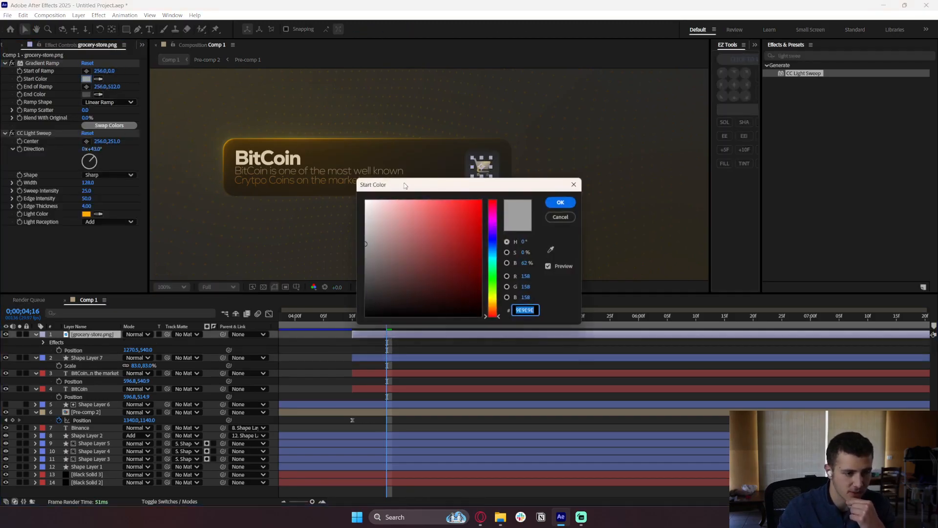
drag(469, 185, 359, 240)
click(384, 359)
drag(382, 357, 382, 361)
drag(346, 330, 419, 214)
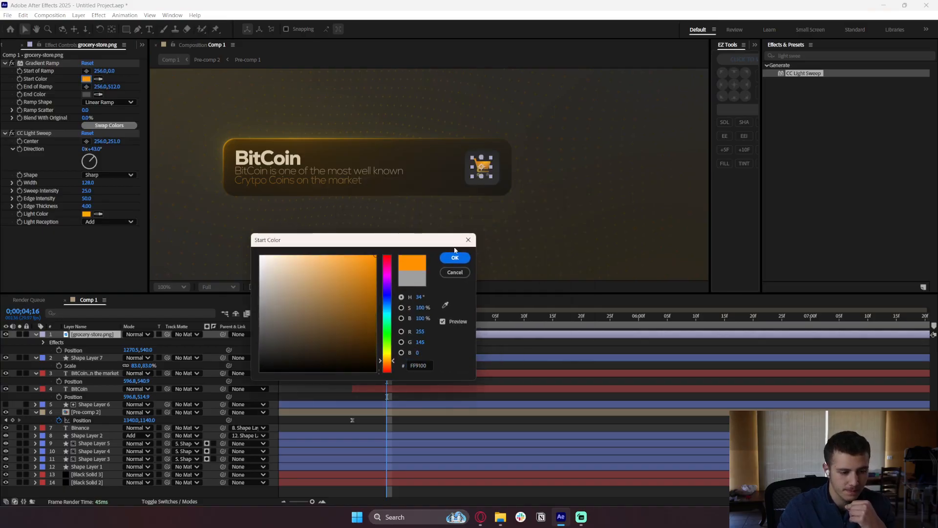
click(455, 257)
Set the end color of the cart icon's Gradient Ramp to a darker, saturated orange.
click(86, 95)
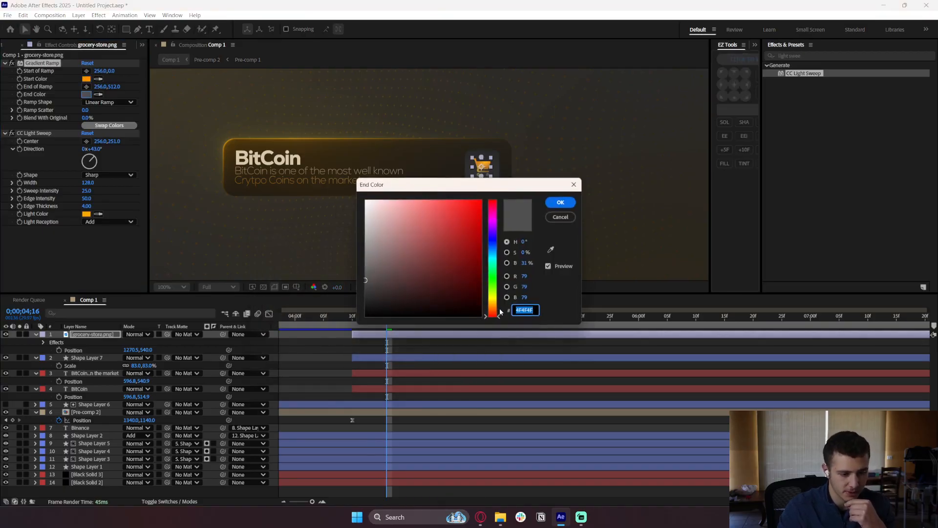
click(493, 306)
click(481, 275)
click(560, 202)
click(270, 234)
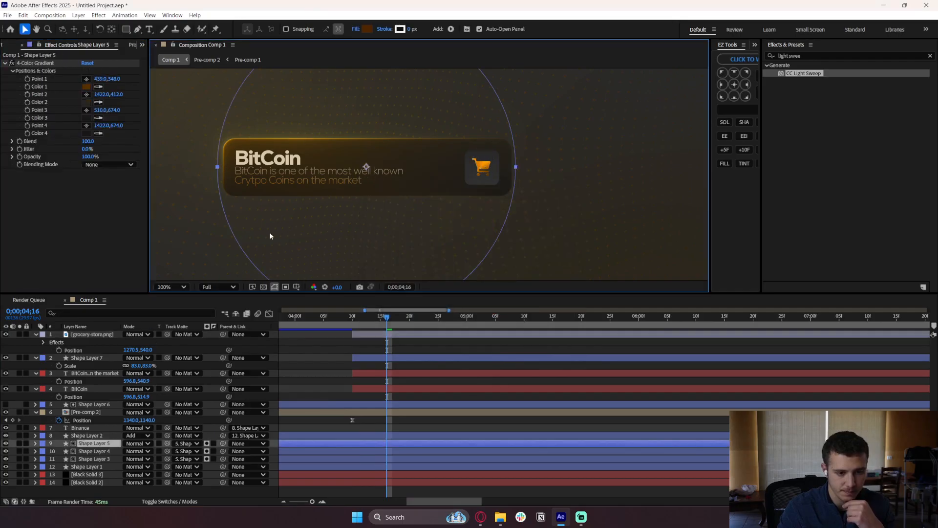
scroll(430, 218, down, 1)
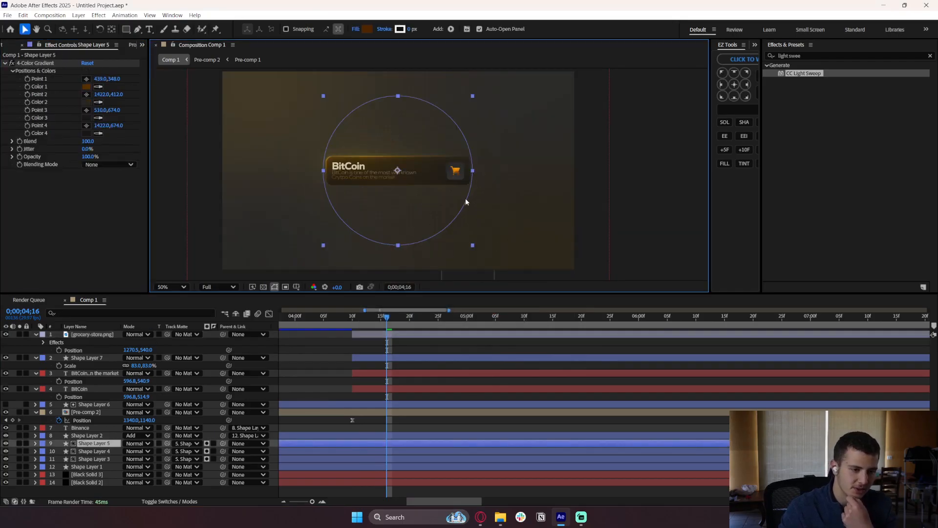
scroll(473, 166, up, 4)
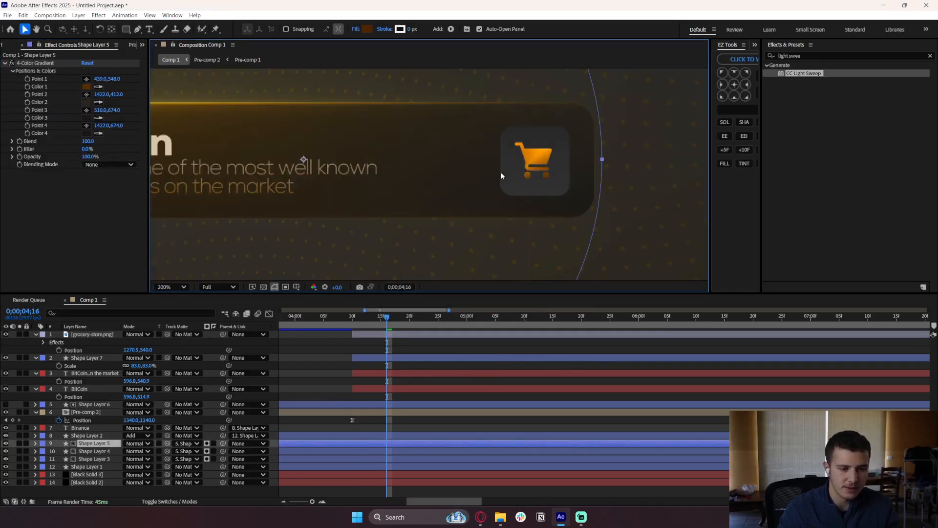
Change the start color of the background square's Gradient Ramp to a dark brown of about RGB 43, 33, 17.
click(364, 357)
click(86, 79)
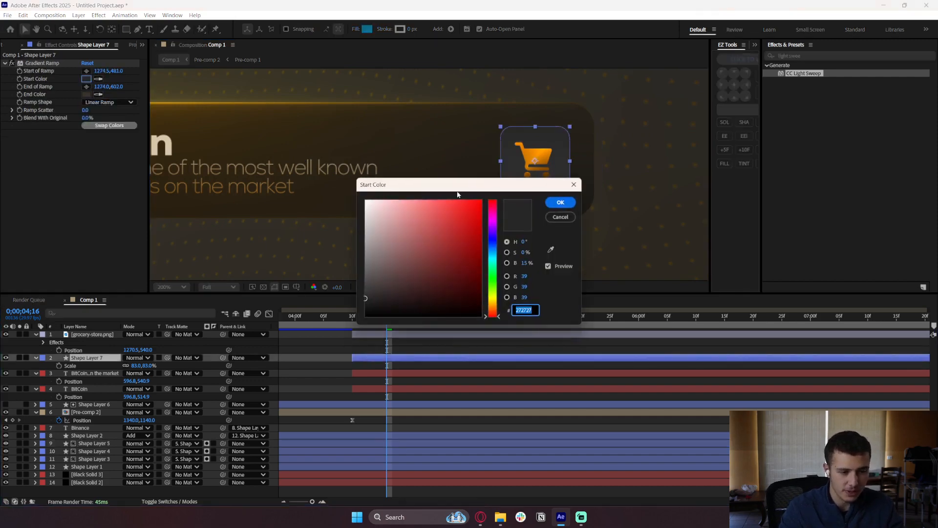
drag(440, 184, 276, 223)
click(334, 348)
drag(333, 346, 333, 343)
drag(263, 337, 271, 335)
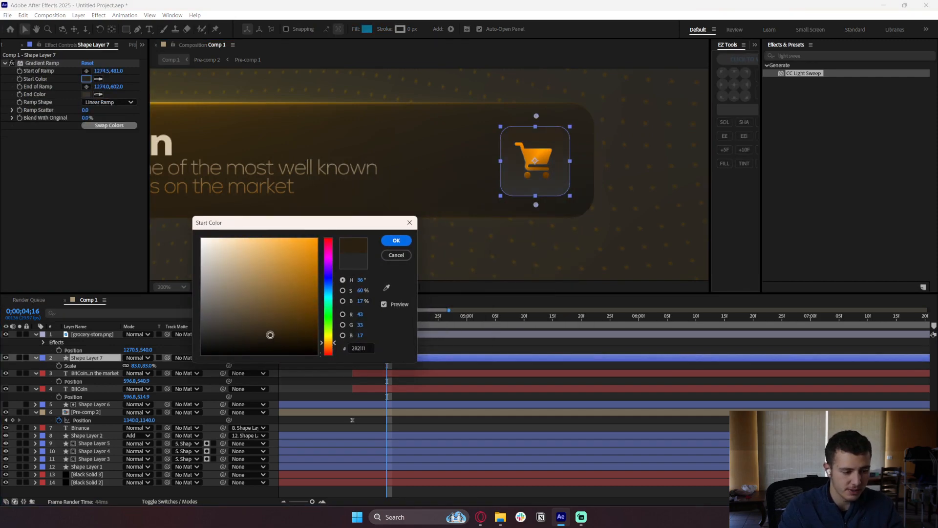
click(395, 241)
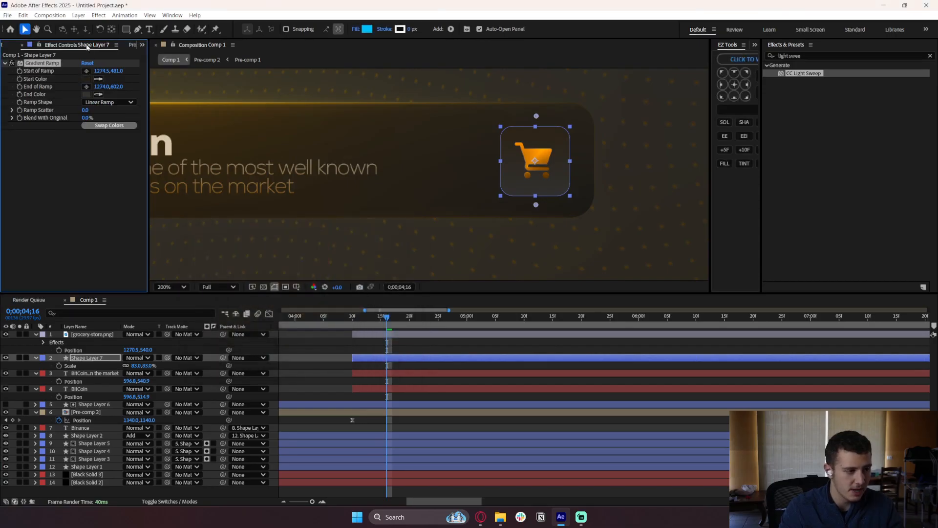
Set the end color of the background square's Gradient Ramp to the dark brown 2F1400.
click(87, 94)
click(492, 302)
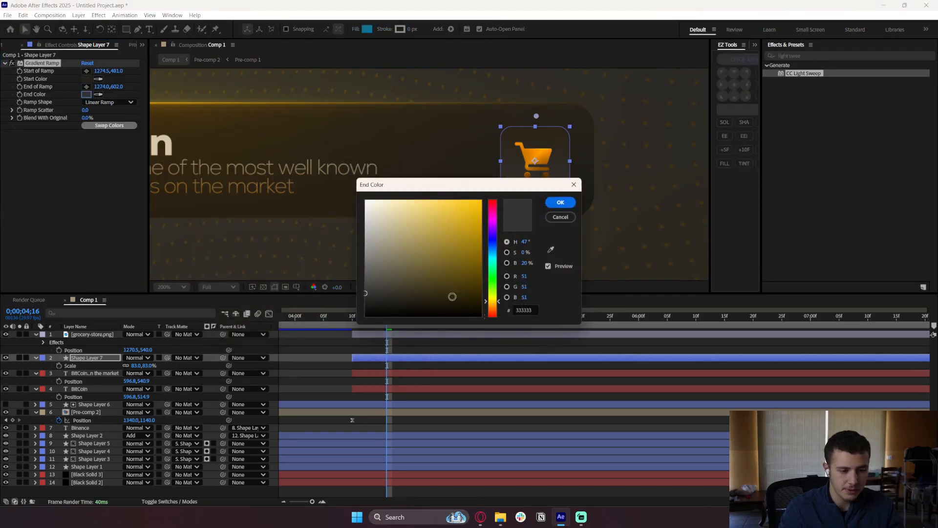
mouse_move(452, 297)
mouse_down()
mouse_move(481, 295)
mouse_move(495, 309)
mouse_up()
click(493, 307)
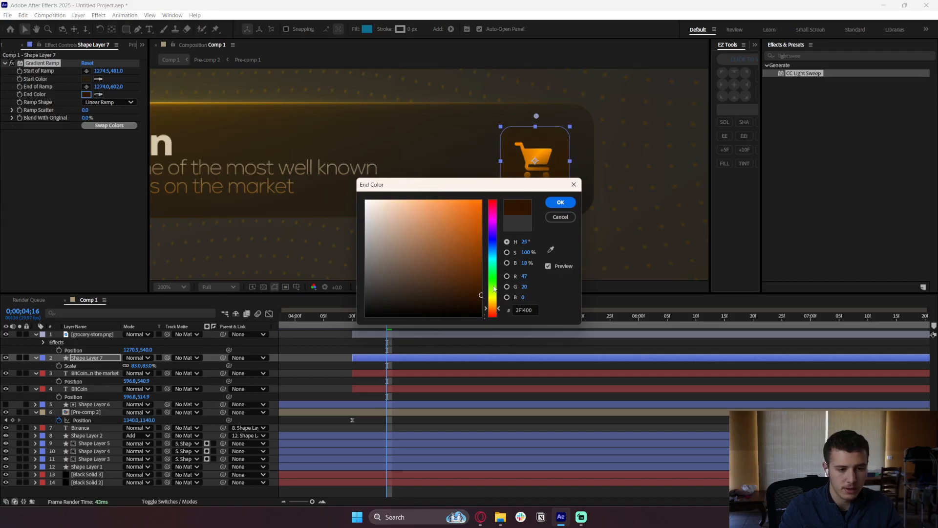
click(557, 205)
click(412, 206)
scroll(465, 192, down, 2)
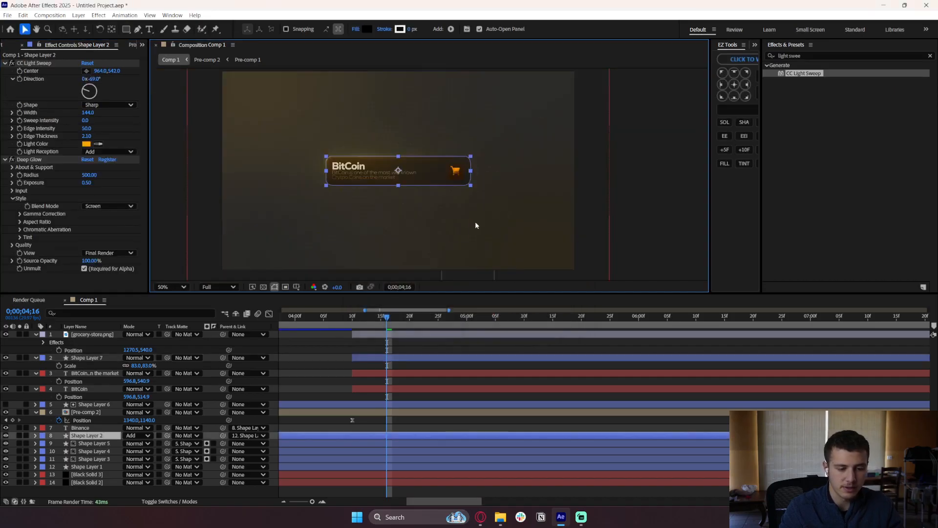
scroll(485, 187, up, 1)
scroll(485, 190, up, 1)
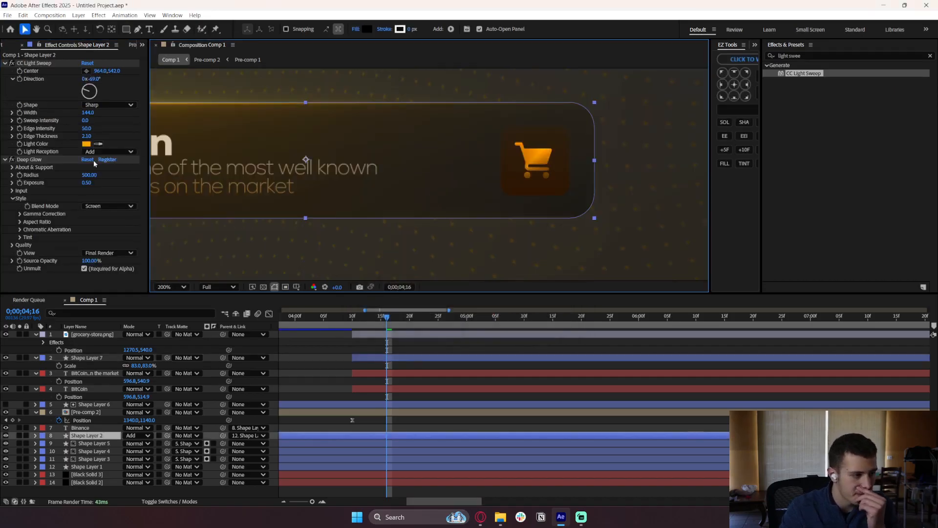
Change the end color of the background square's Gradient Ramp to a lighter, less saturated brown.
click(543, 146)
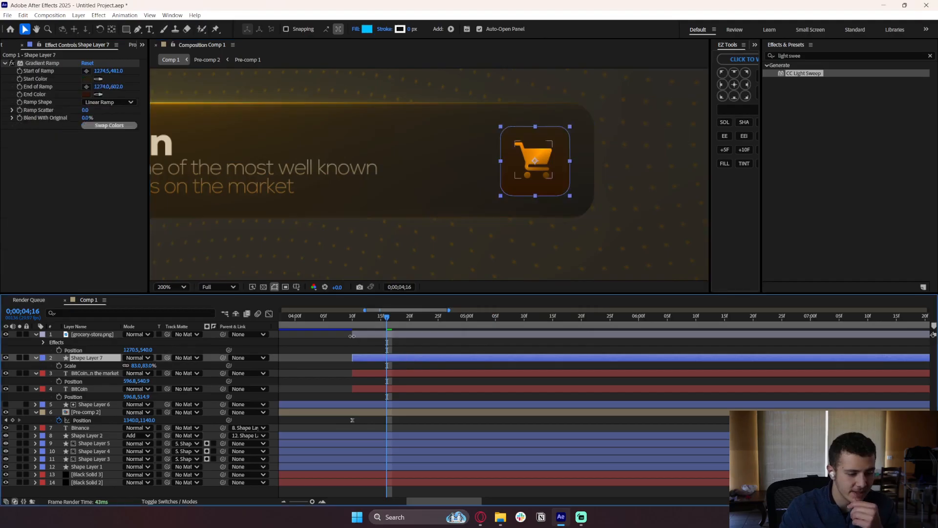
click(86, 94)
drag(391, 182, 230, 166)
drag(321, 274, 267, 266)
click(399, 184)
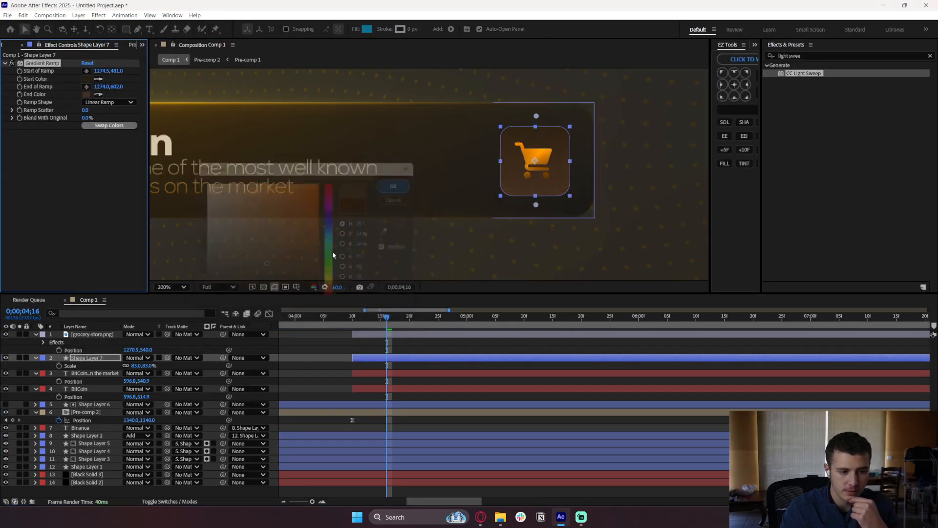
click(441, 162)
scroll(522, 197, down, 2)
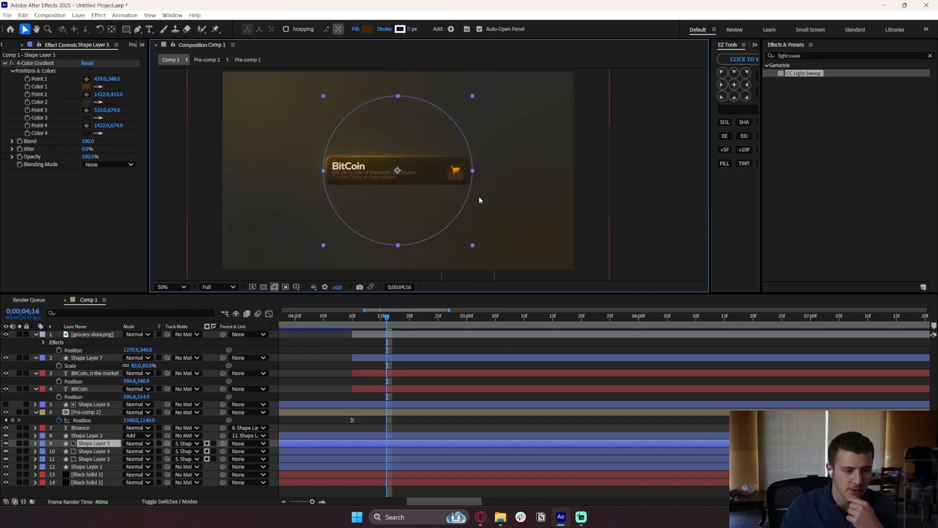
scroll(402, 187, up, 2)
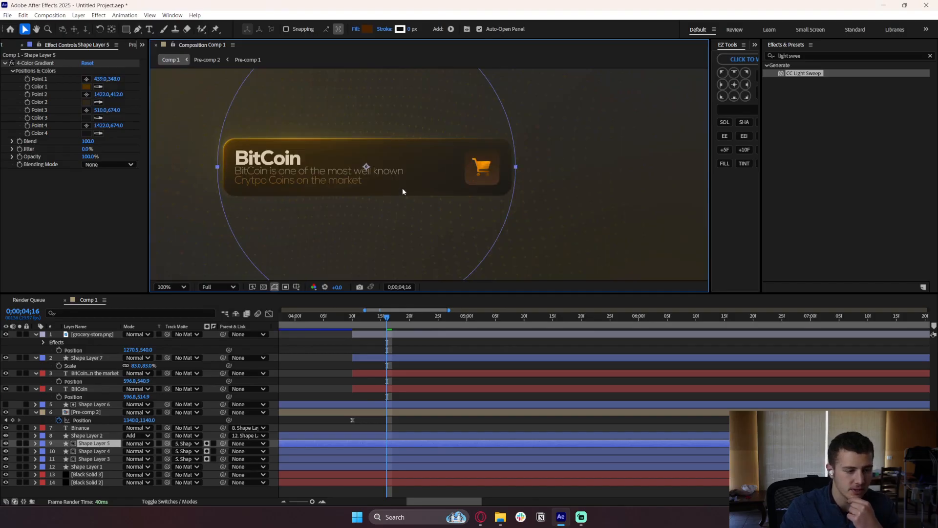
Change the start color of the cart icon's Gradient Ramp to a pale, desaturated orange.
click(400, 334)
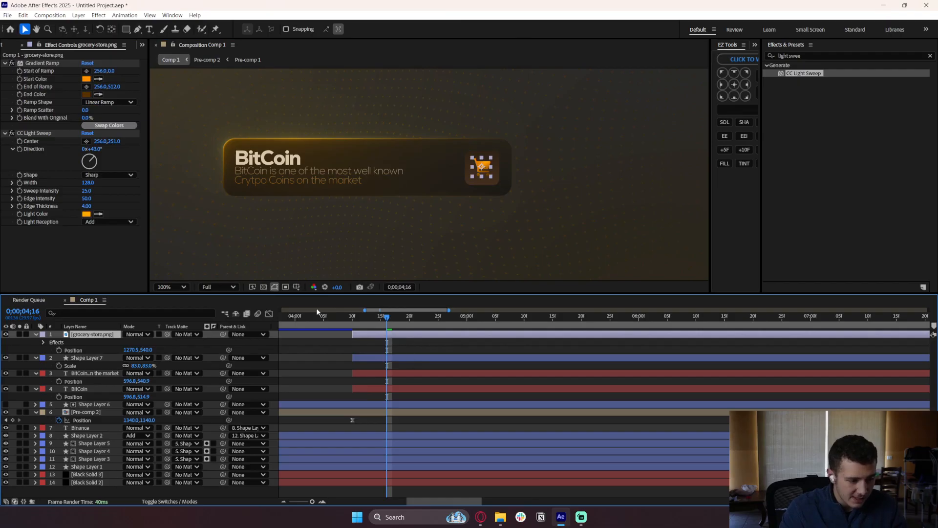
click(86, 79)
drag(454, 184, 258, 208)
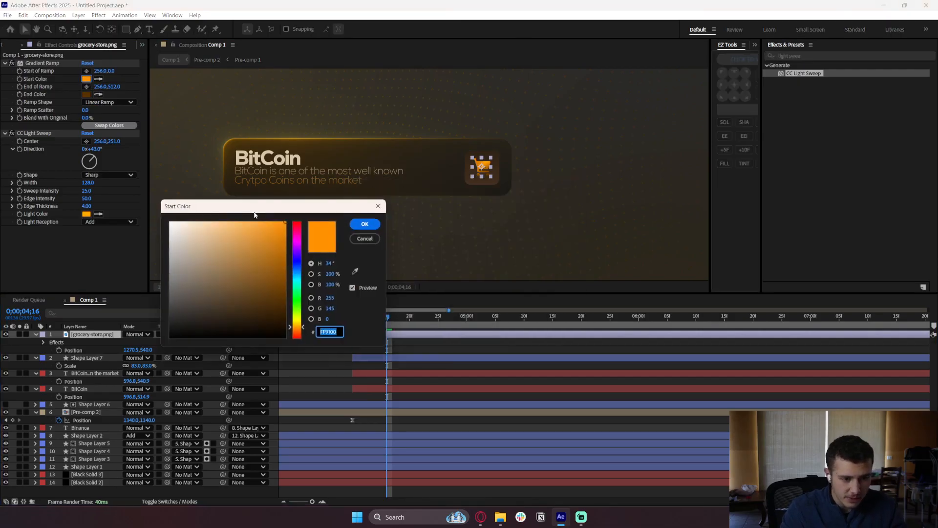
click(286, 259)
mouse_move(290, 259)
mouse_down()
mouse_move(226, 247)
mouse_move(227, 223)
mouse_up()
click(364, 224)
click(353, 229)
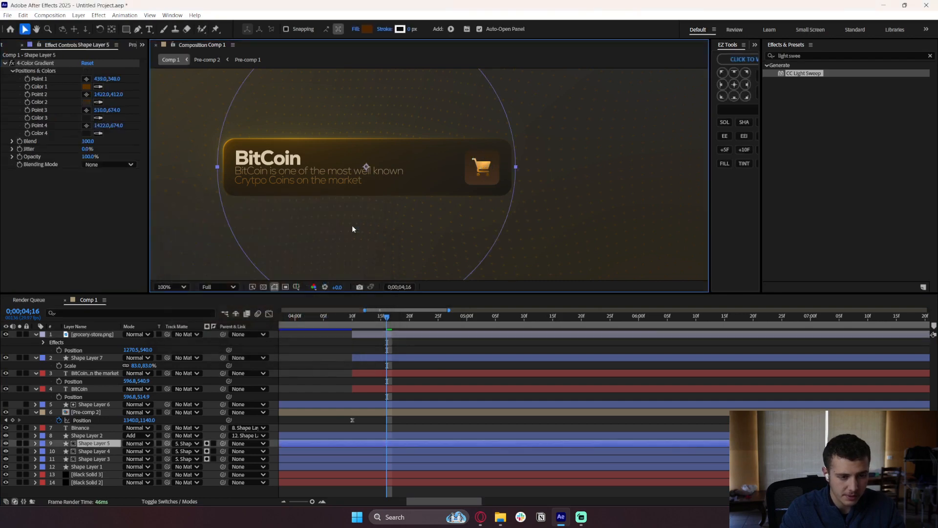
click(506, 202)
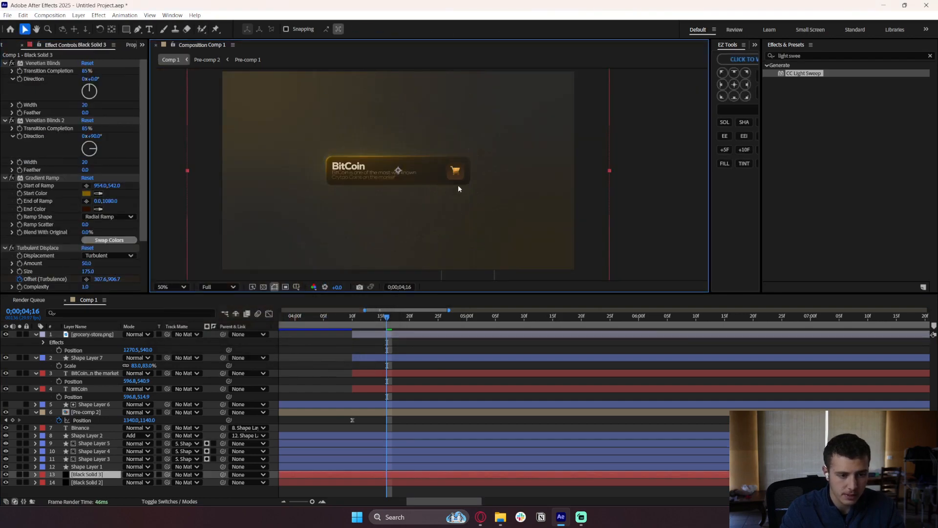
Apply a Drop Shadow effect to the cart button's background square, Shape Layer 7.
click(364, 357)
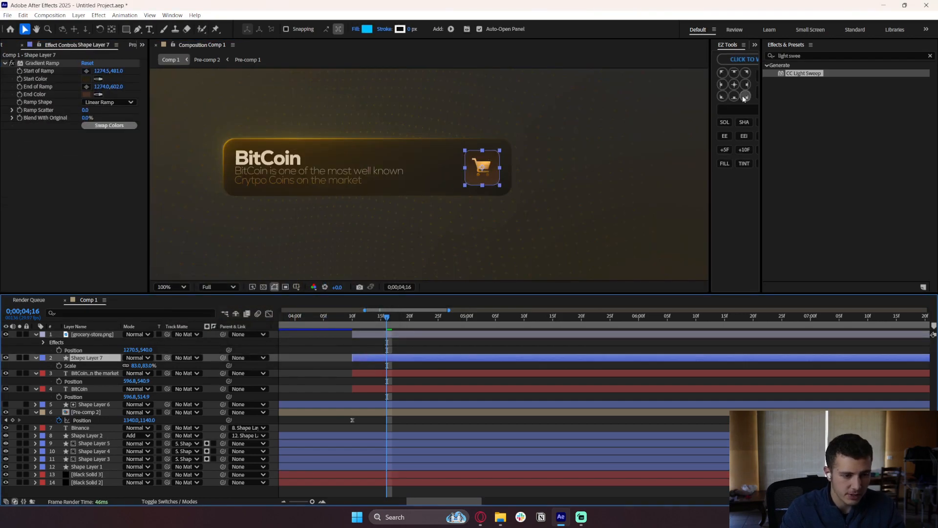
drag(803, 55, 748, 58)
text(drop shadd)
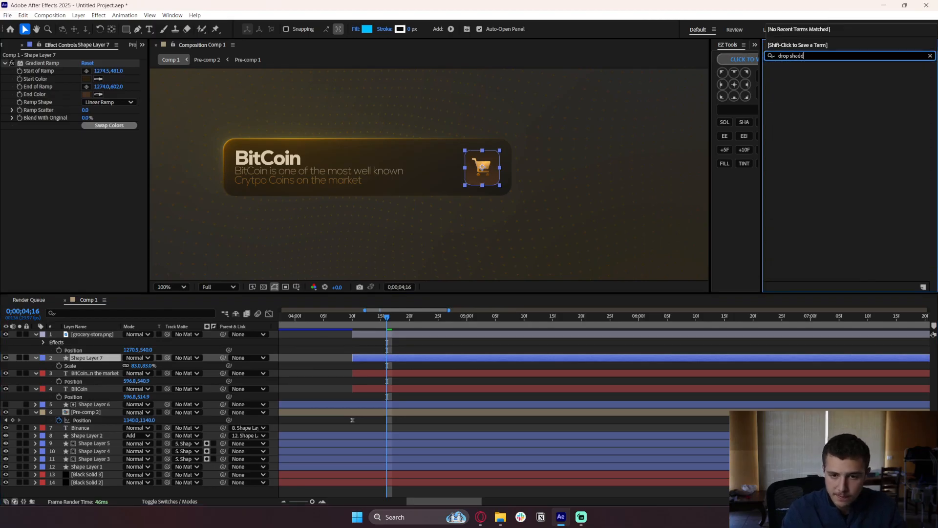
key(BackSpace)
text(ow)
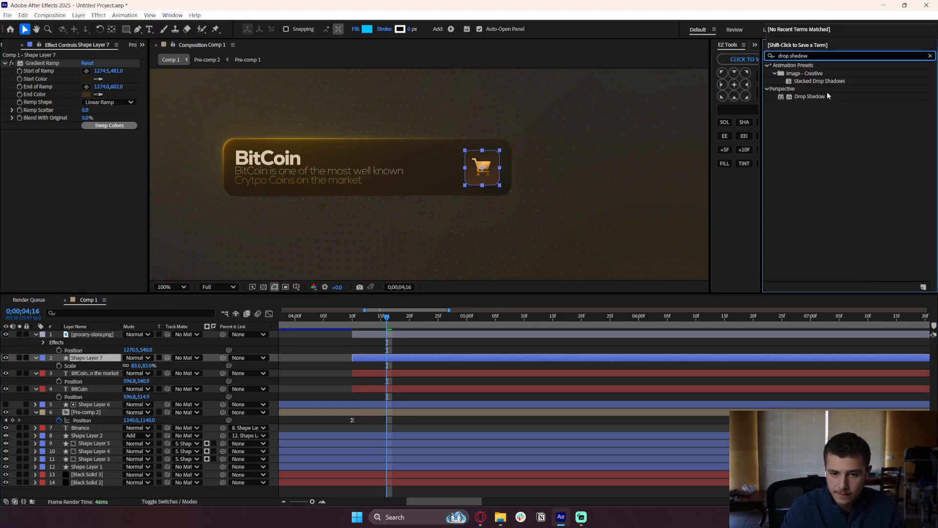
drag(810, 96, 412, 358)
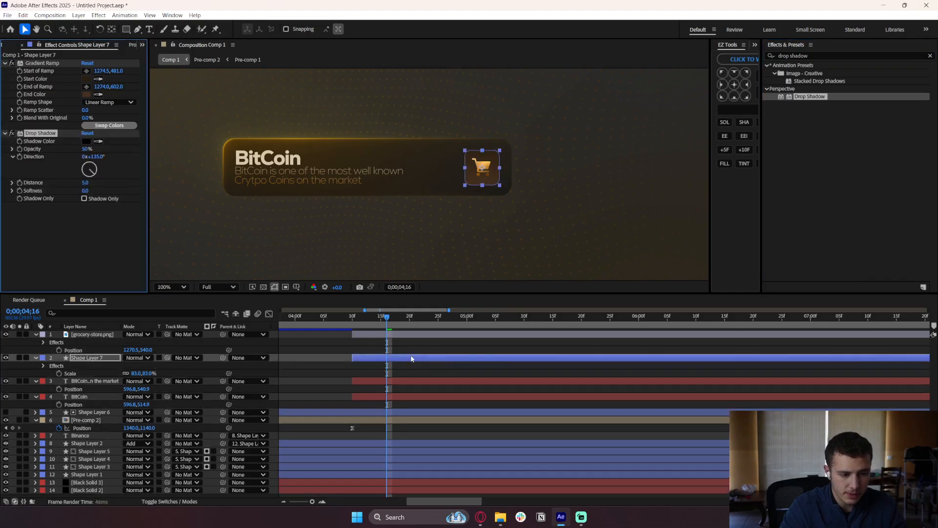
Set the square's Drop Shadow direction to -132° and its softness to 84.
key(period)
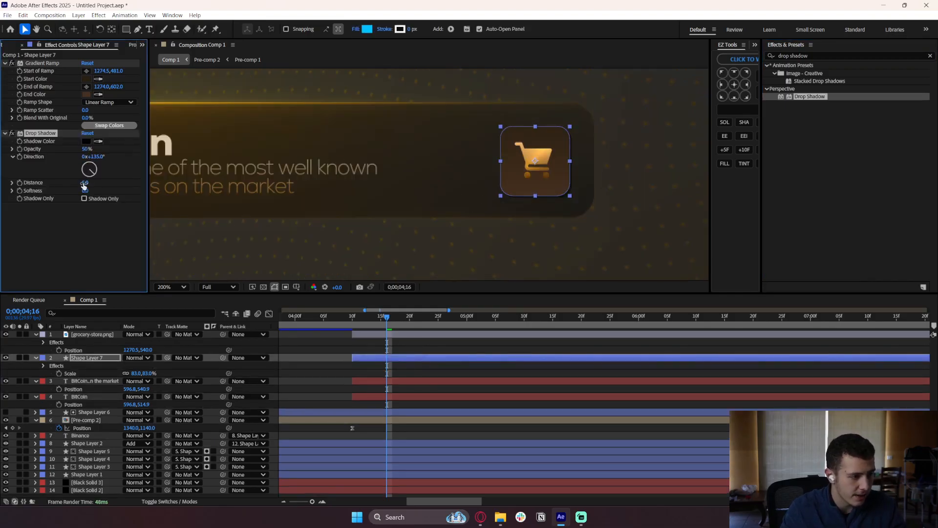
drag(89, 167, 45, 179)
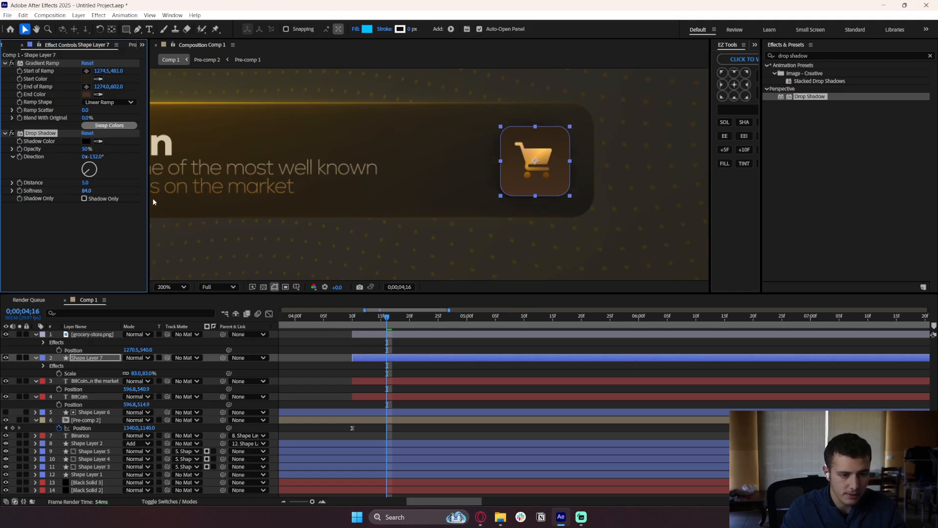
click(304, 201)
scroll(343, 208, down, 3)
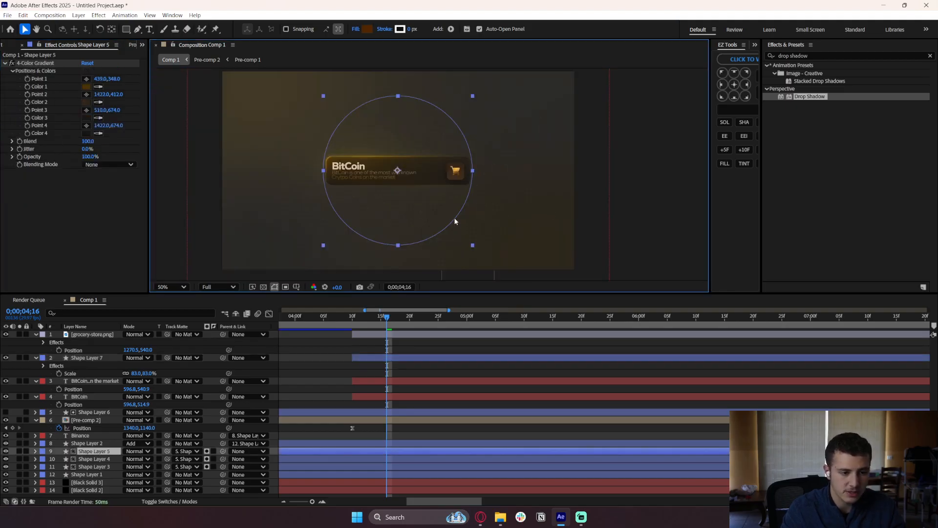
scroll(455, 221, up, 2)
Reduce the opacity of the background square's Drop Shadow to 25%.
click(87, 142)
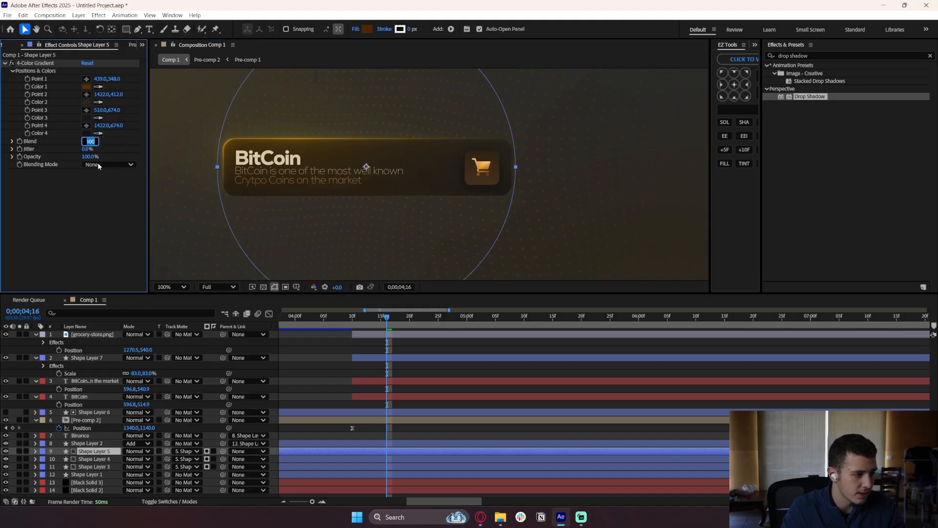
click(79, 184)
click(92, 357)
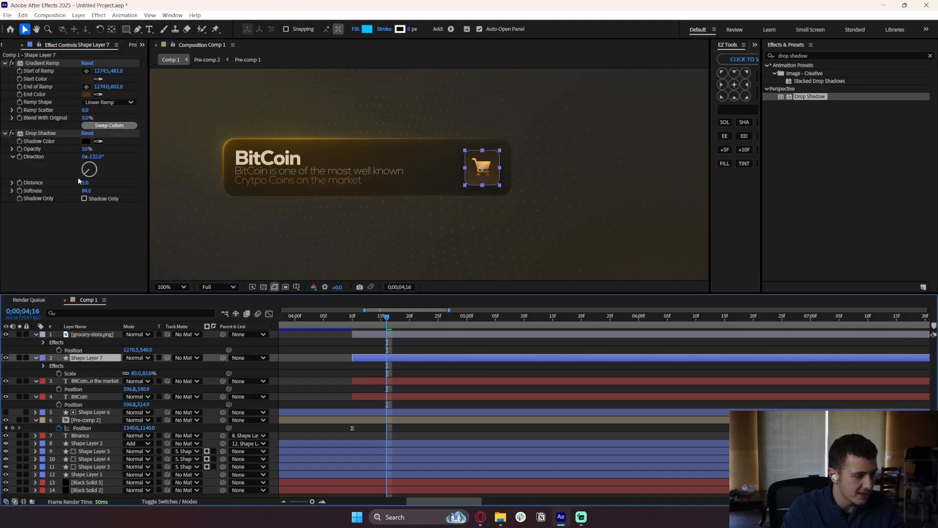
click(86, 149)
text(25)
key(Return)
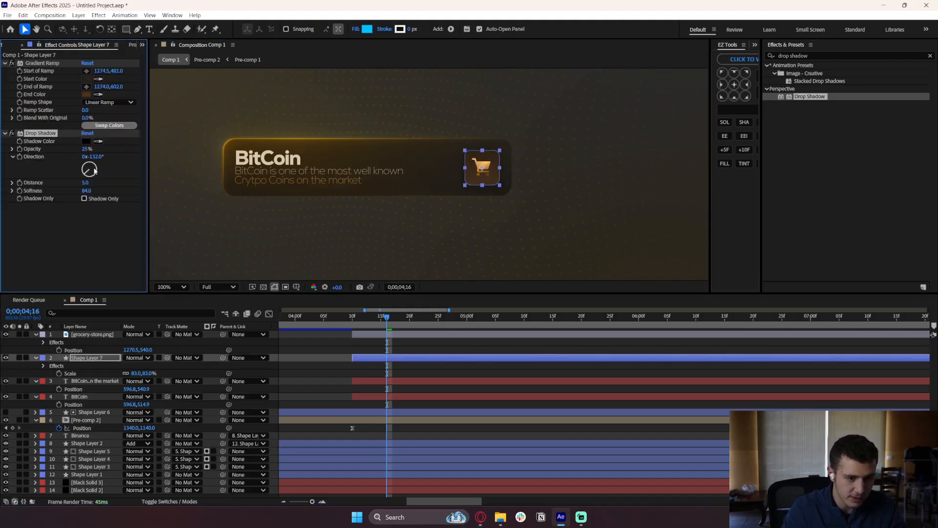
Parent the grocery-store.png icon to Shape Layer 7, and the description text layer to the BitCoin heading.
click(320, 347)
click(359, 334)
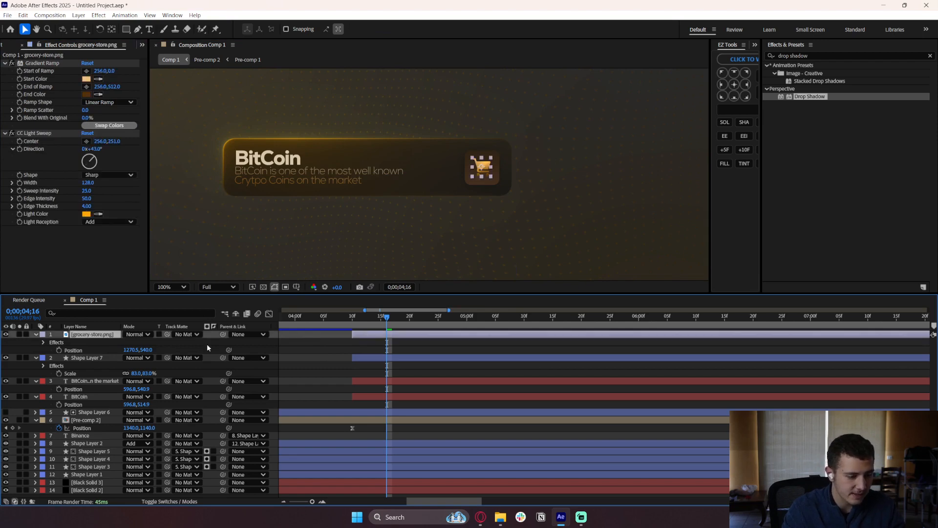
drag(223, 334, 100, 360)
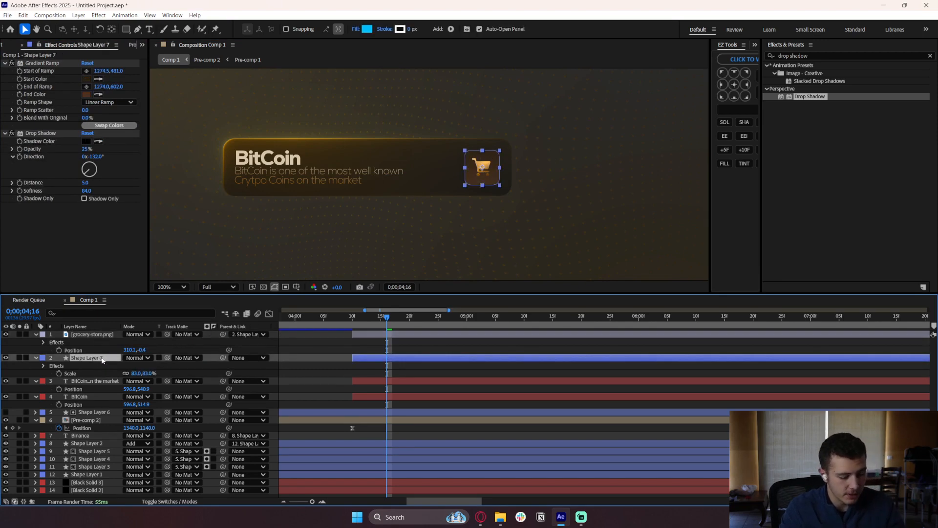
click(300, 356)
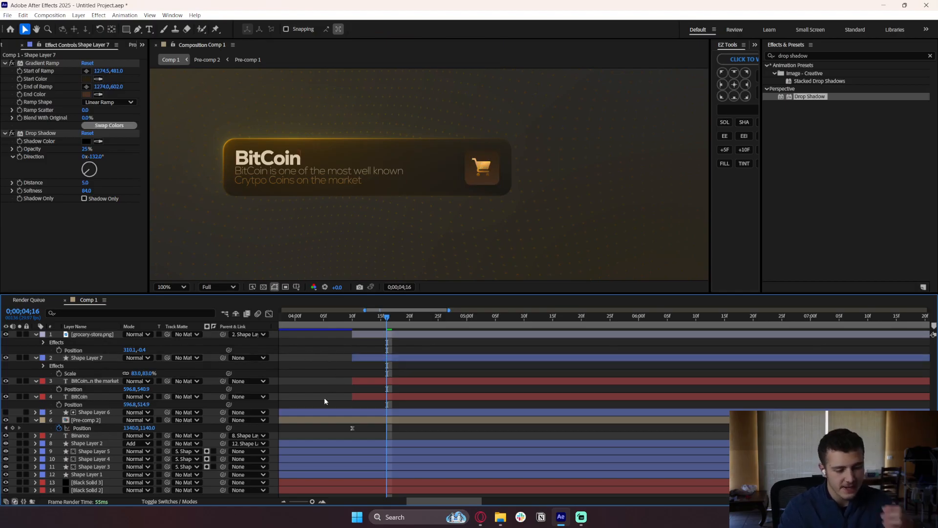
click(374, 382)
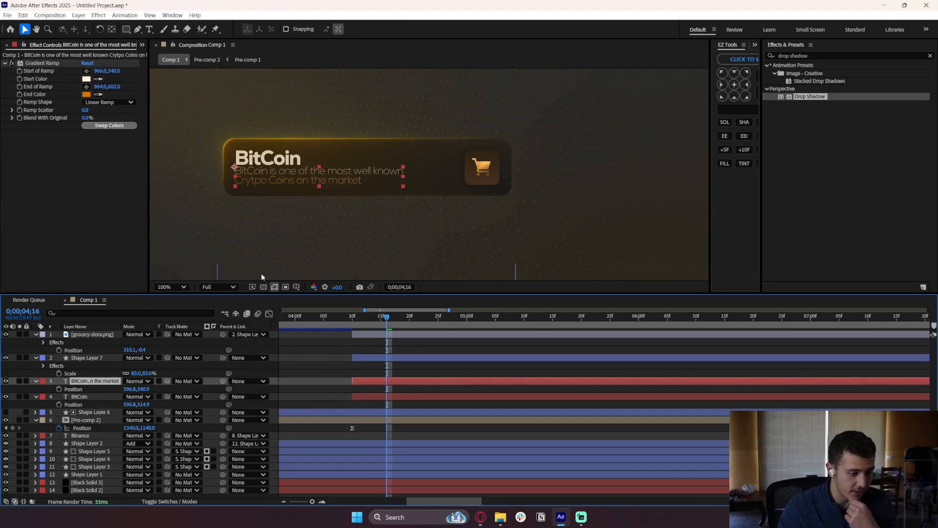
drag(222, 382, 81, 397)
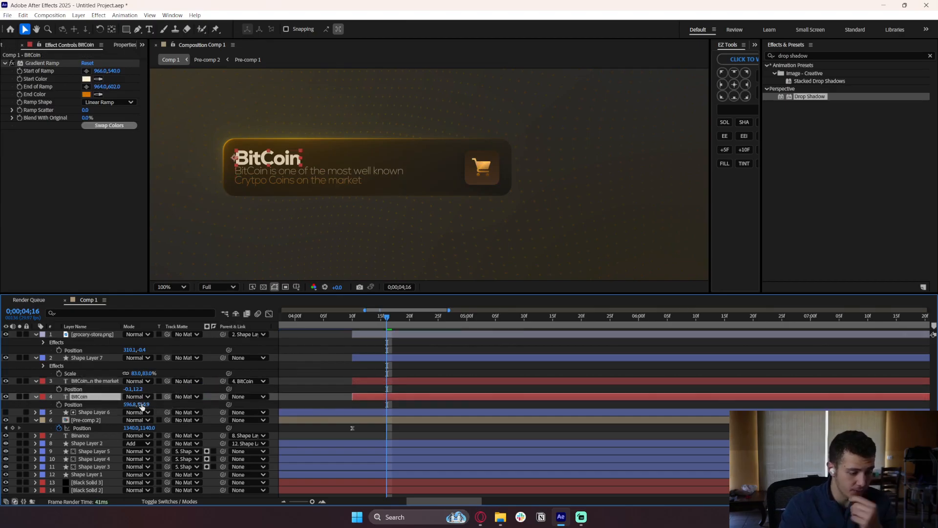
Keyframe the BitCoin heading's position to rise from Y 539.9 at 0;00;04;10 to Y 514.9 eight frames later.
key(p)
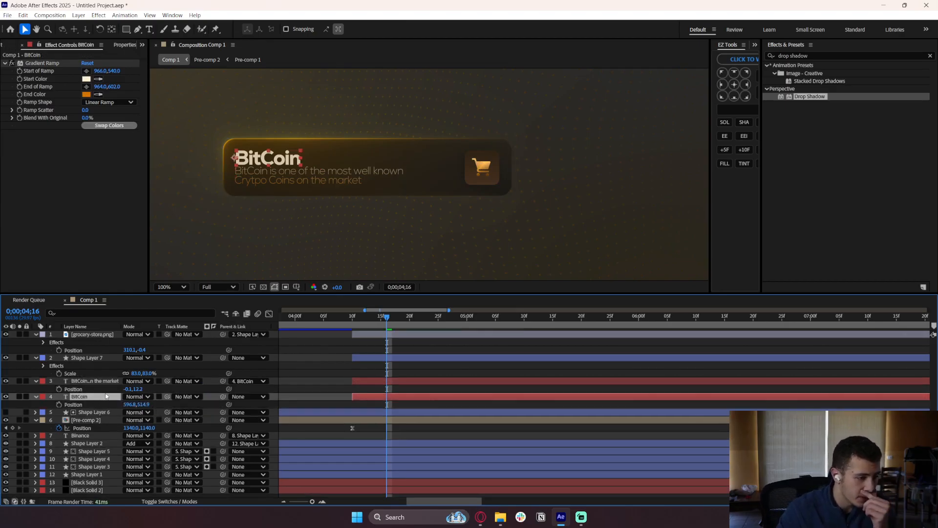
click(59, 404)
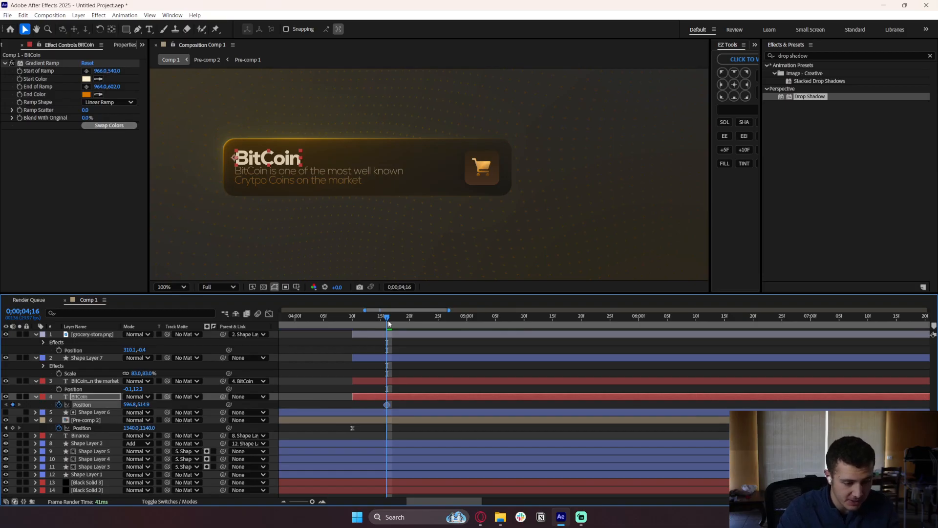
key(j)
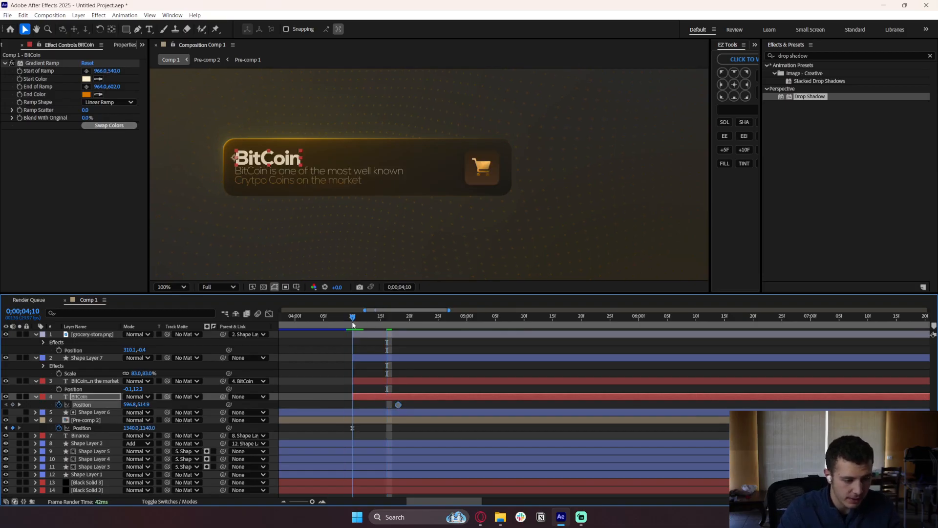
drag(147, 405, 159, 406)
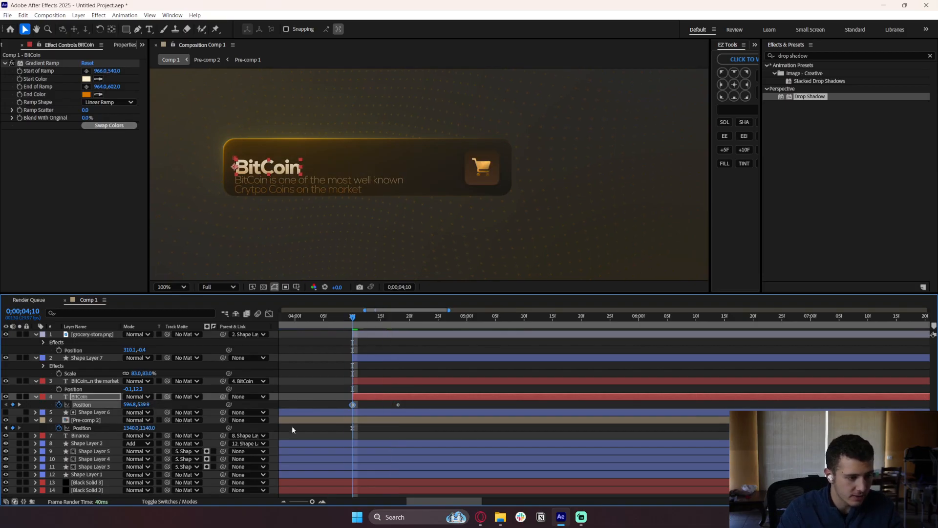
Ease the heading's position keyframes, shape the speed graph to peak early and slow down gradually, and preview the motion.
click(269, 315)
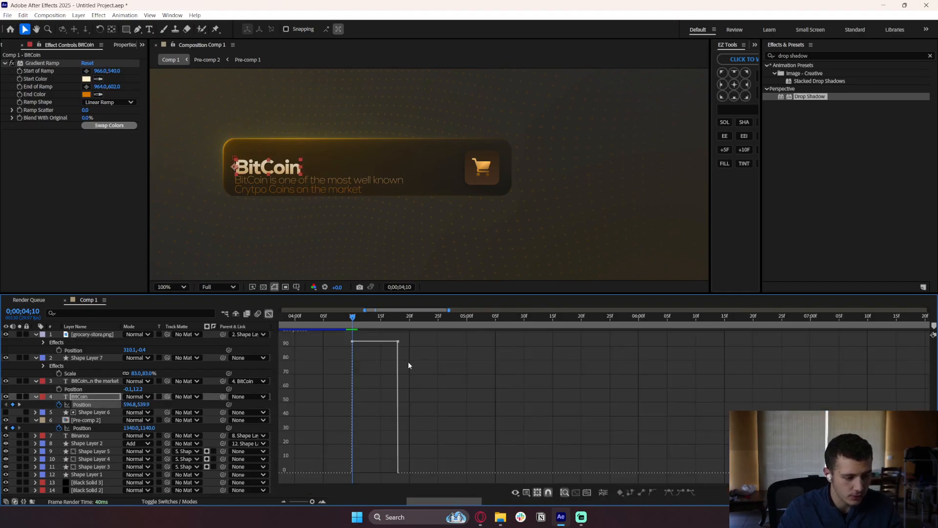
key(F9)
drag(390, 470, 372, 472)
click(473, 435)
key(space)
key(space)
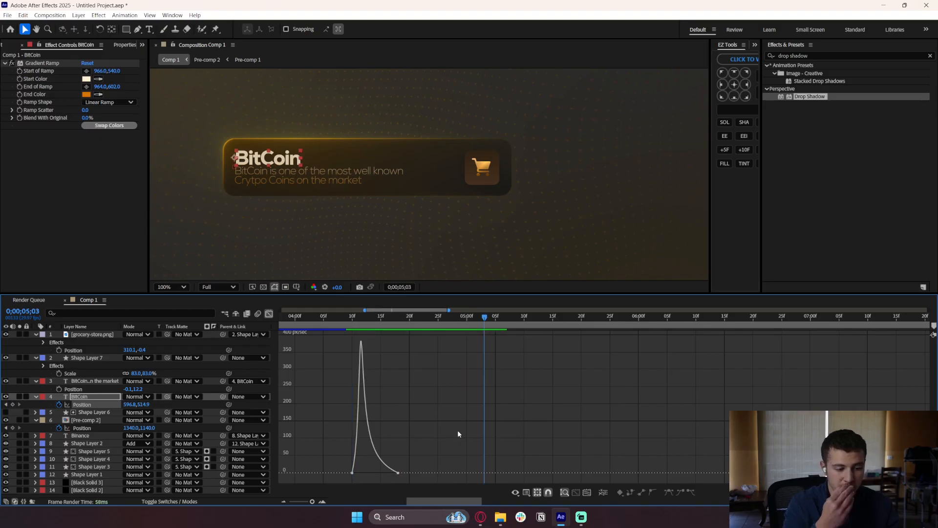
Move the heading's final position keyframe to about 0;00;05;00 to slow the rise, and preview the animation.
click(269, 314)
drag(399, 405, 468, 406)
click(353, 318)
scroll(375, 347, down, 5)
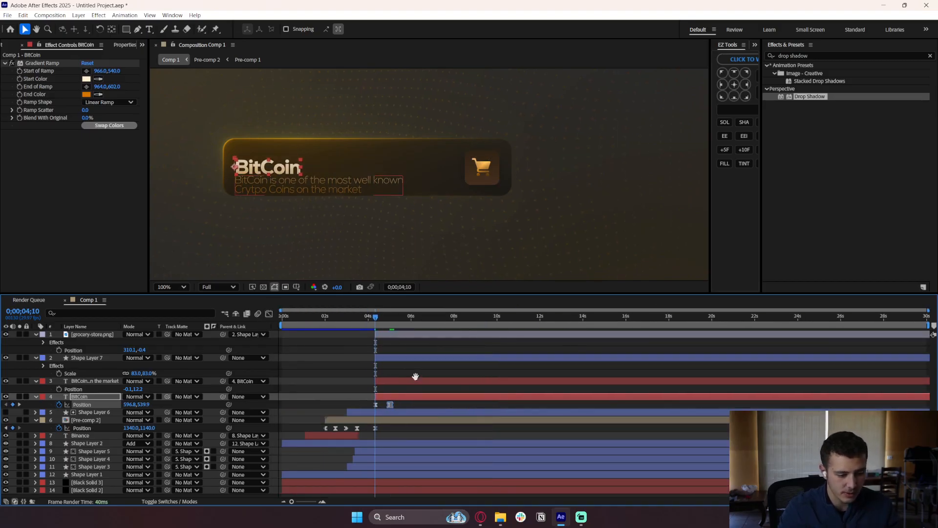
key(space)
key(space)
scroll(380, 383, up, 4)
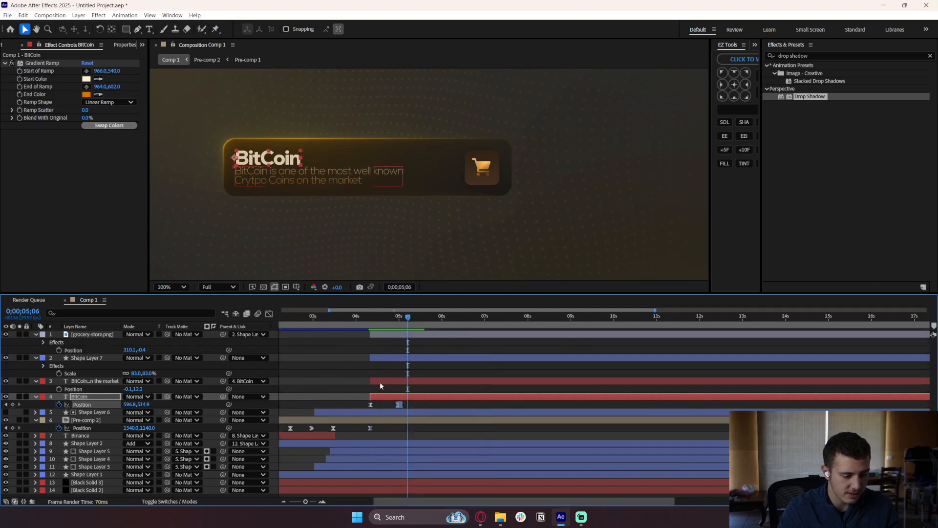
Keyframe the BitCoin heading and description opacity from 0% at 0;00;04;10 to 80% and 50% at about 0;00;05;00, and preview the fade.
shift+click(374, 380)
click(360, 321)
key(t)
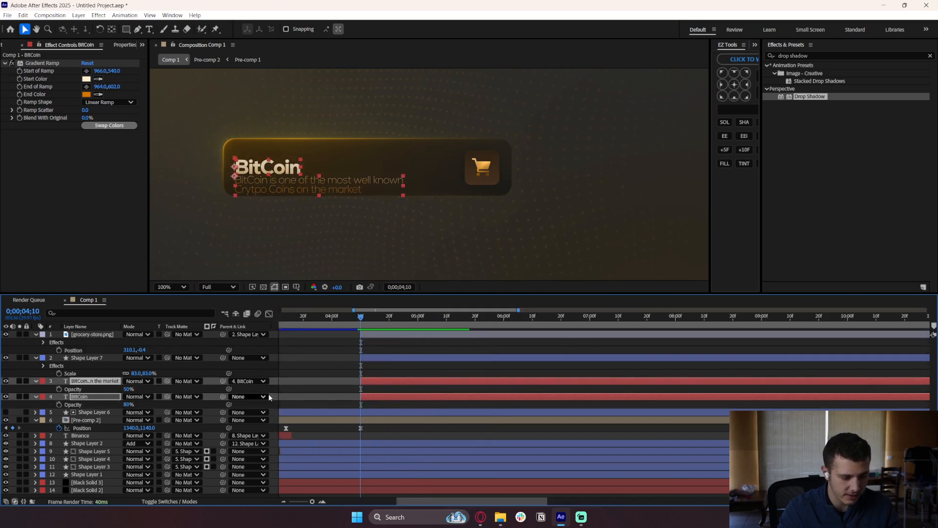
click(59, 390)
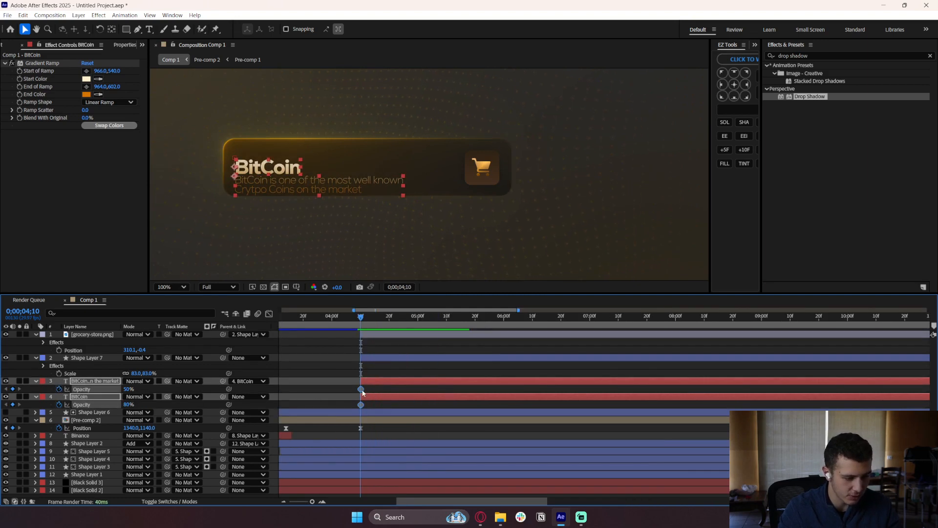
drag(363, 392, 416, 393)
click(129, 389)
text(0)
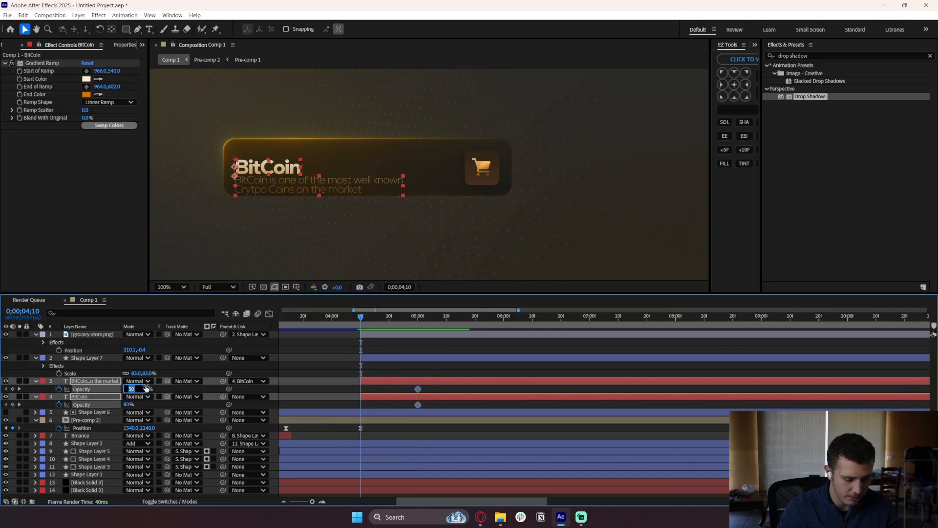
key(Return)
click(311, 401)
key(space)
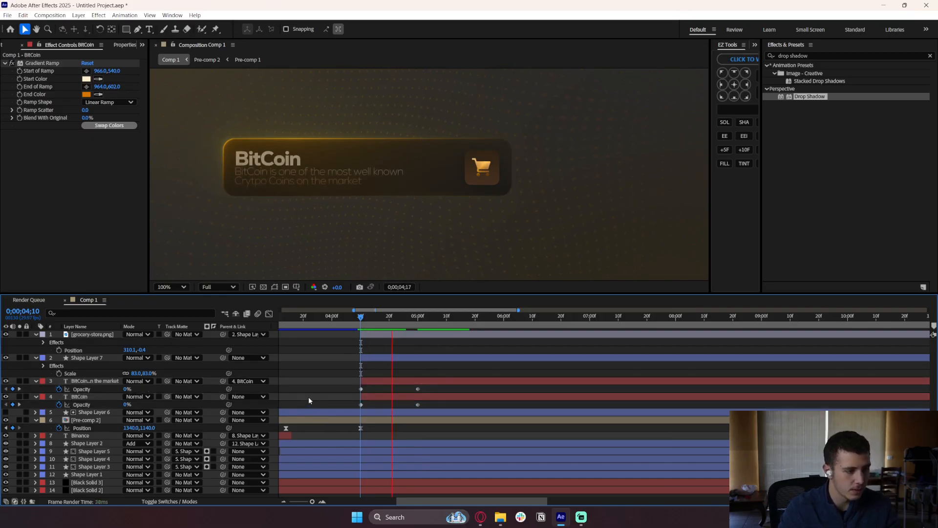
Move the final position and opacity keyframes of the heading and description to about 0;00;05;06.
click(401, 382)
shift+click(401, 395)
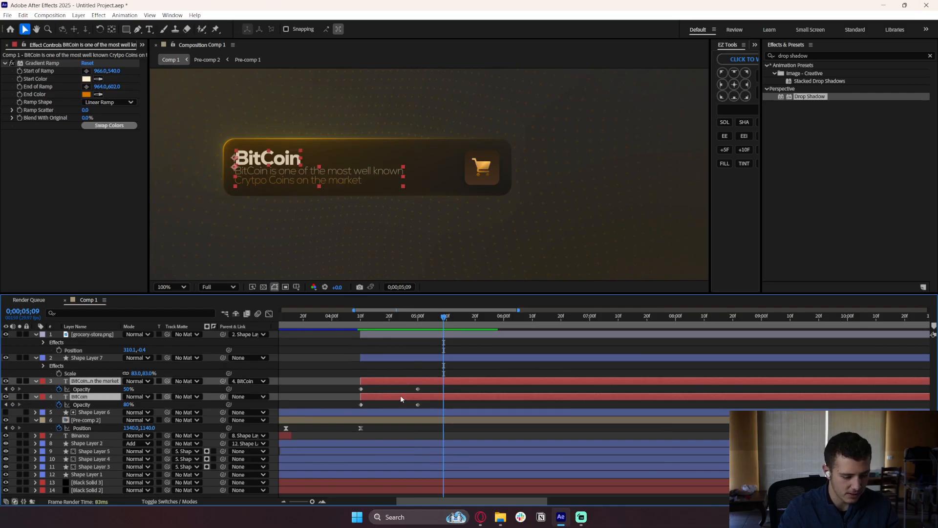
key(space)
key(u)
click(417, 389)
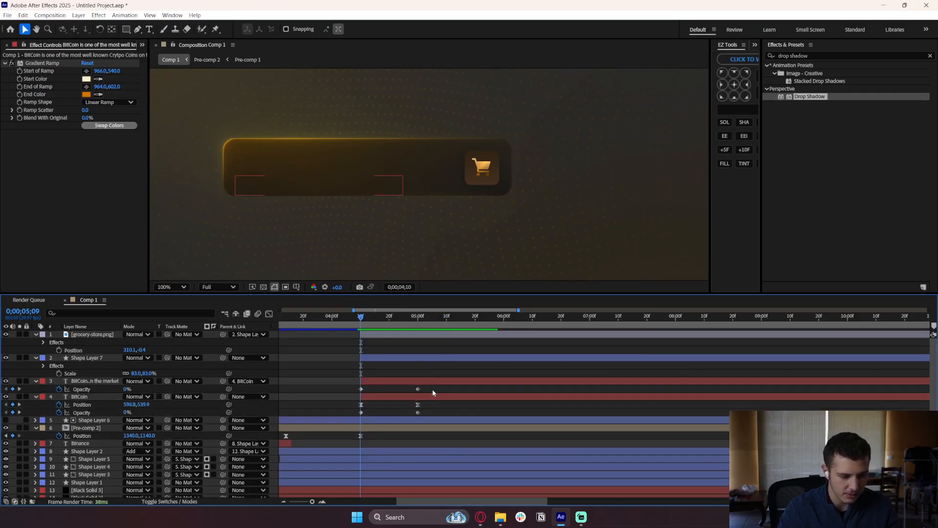
key(space)
key(space)
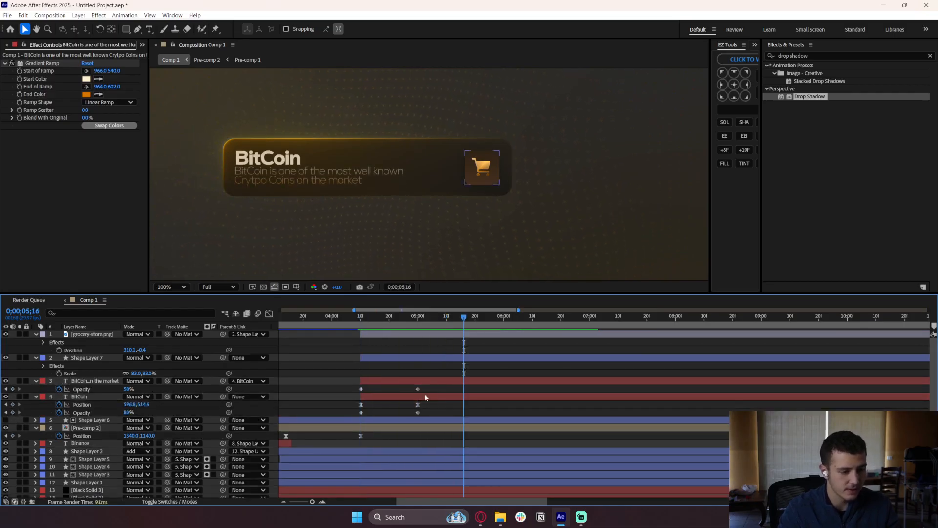
click(418, 389)
shift+click(418, 405)
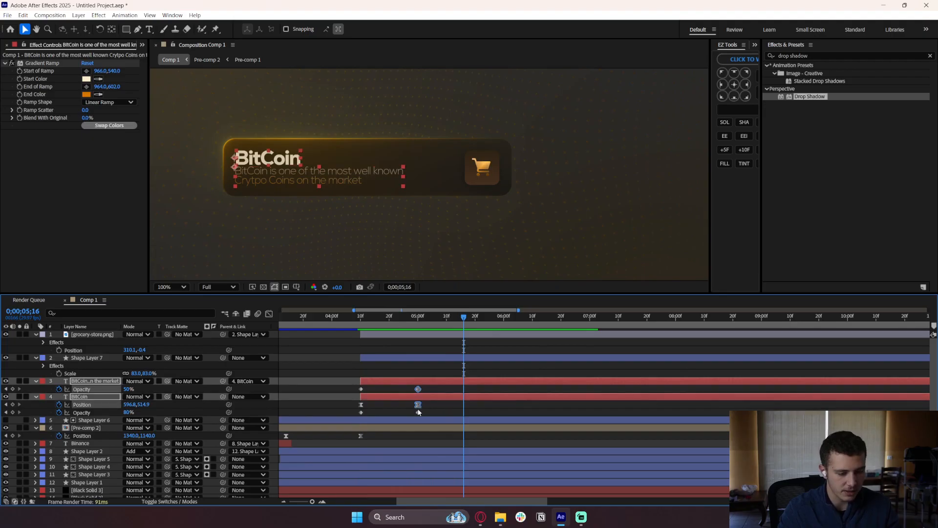
shift+click(418, 412)
drag(419, 407, 435, 407)
click(406, 412)
Preview how the heading and description animate in, playing back from progressively earlier points down to 0;00;03;03.
click(363, 316)
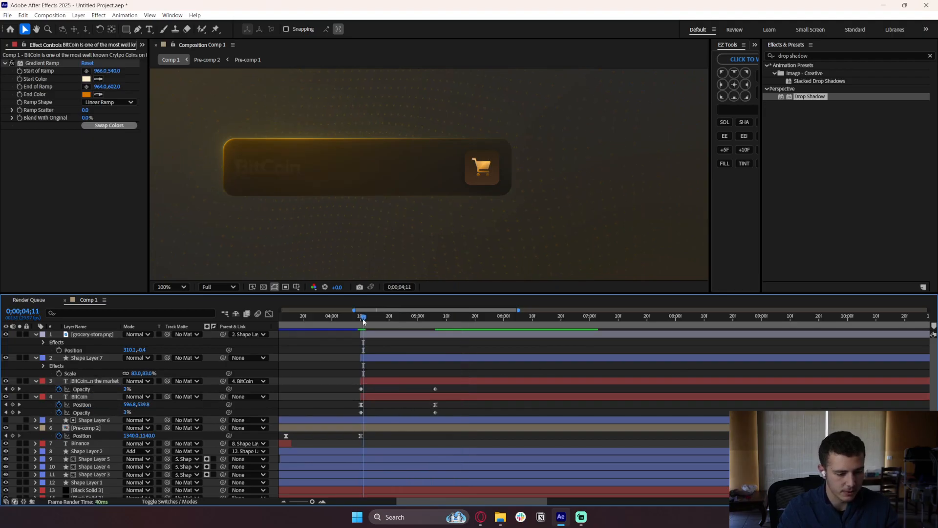
scroll(464, 356, down, 3)
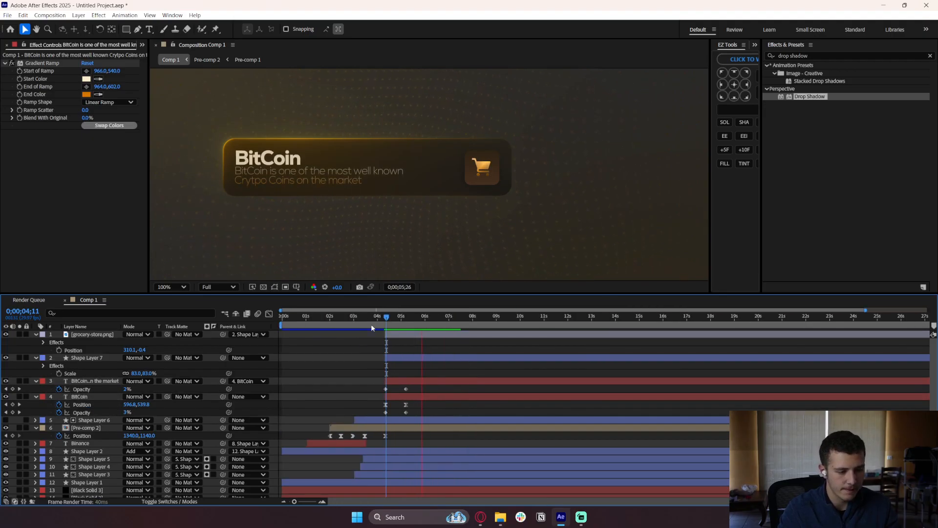
click(377, 323)
key(space)
scroll(468, 361, down, 1)
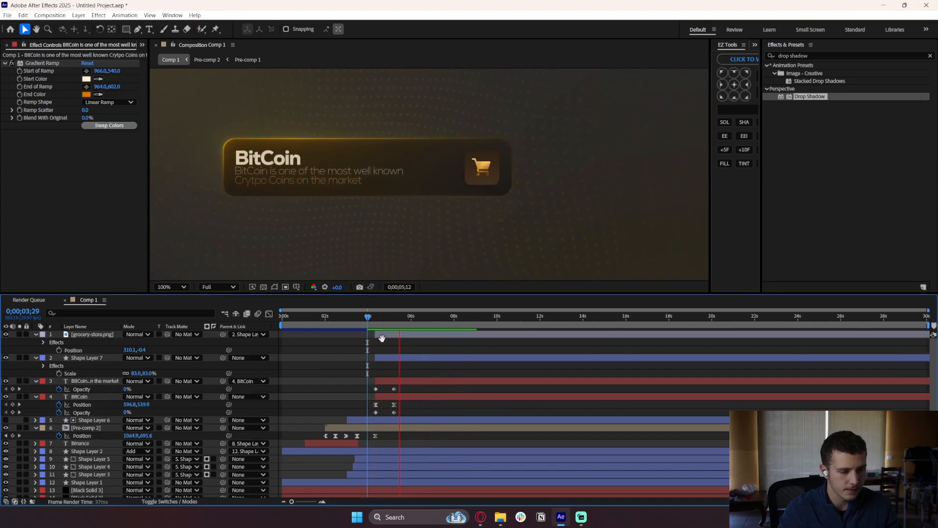
drag(363, 322, 349, 322)
key(space)
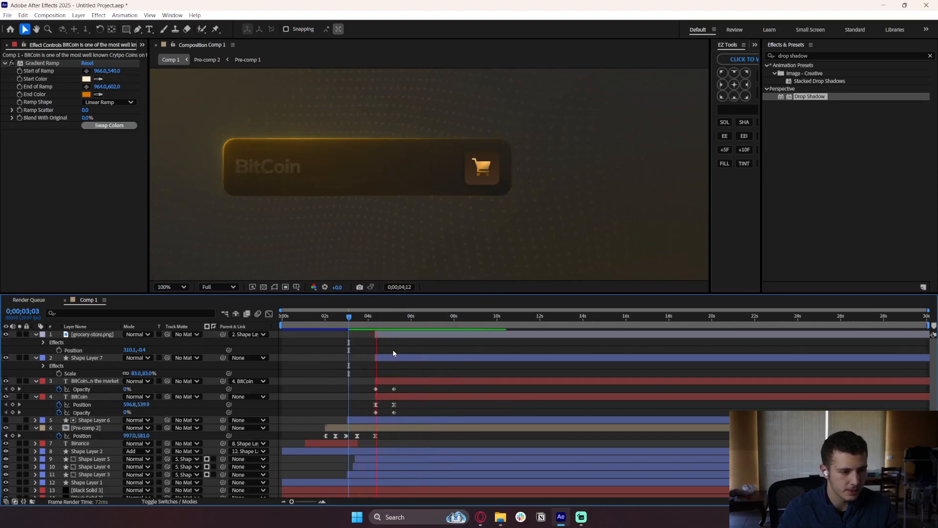
scroll(388, 359, up, 3)
key(space)
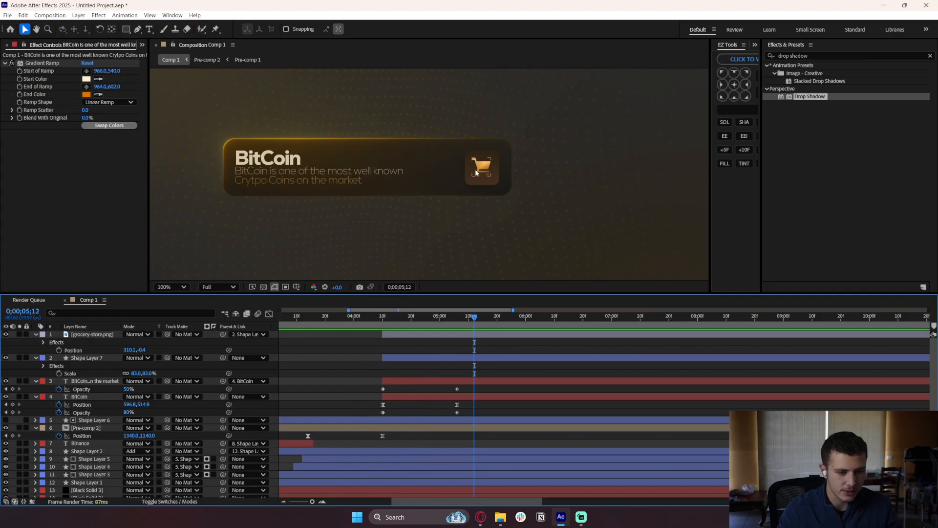
Keyframe Shape Layer 7's position to rise from Y 564 at 0;00;04;10 to Y 542 at about 0;00;05;14.
click(398, 357)
click(384, 317)
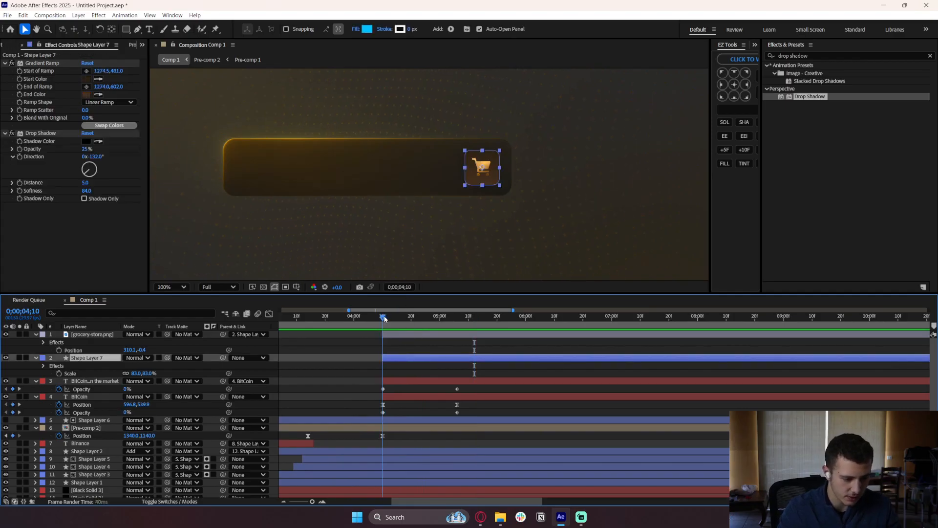
key(p)
click(59, 366)
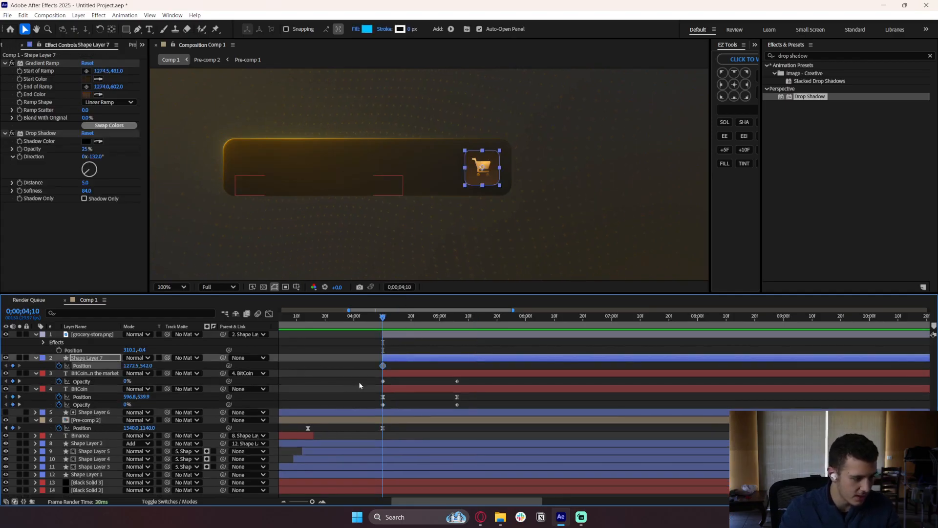
drag(383, 366, 480, 367)
drag(482, 166, 482, 174)
Ease Shape Layer 7's position keyframes, shape the speed graph to peak early and slow down gradually, and preview the motion.
drag(488, 373, 365, 367)
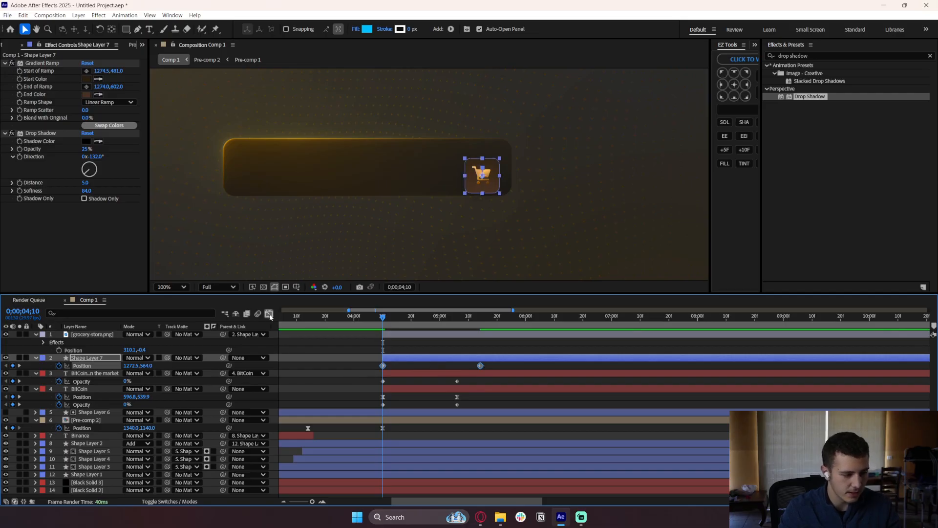
click(269, 315)
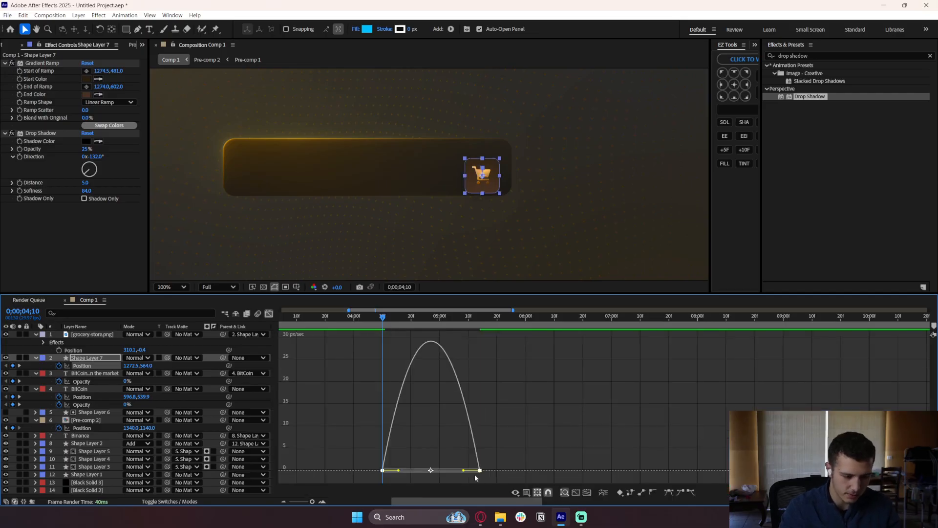
drag(465, 471, 406, 470)
key(space)
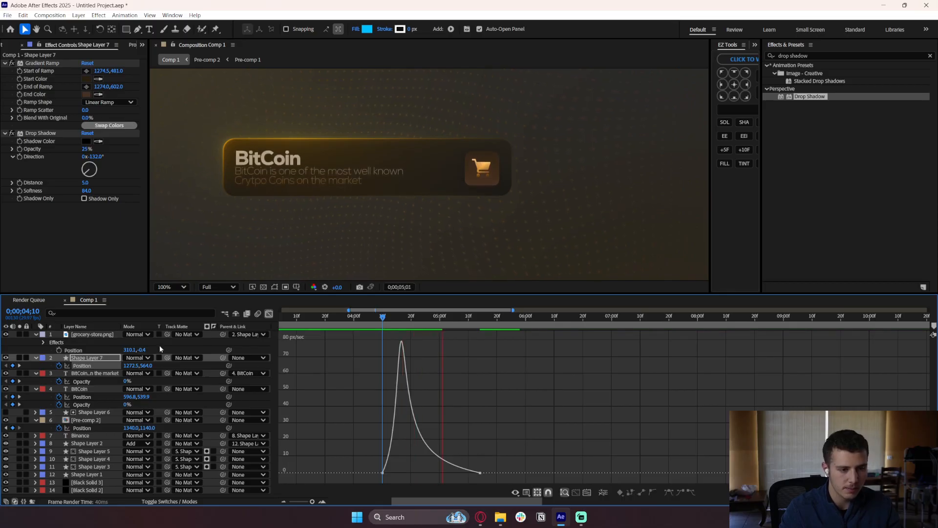
click(269, 314)
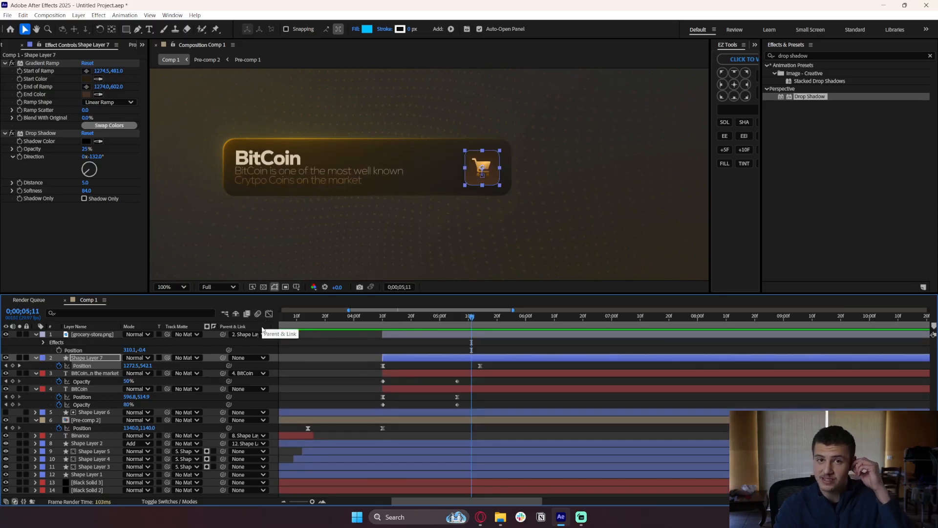
Keyframe the opacity of the grocery-store.png icon and Shape Layer 7 from 0% at 0;00;04;10 to 100% at about 0;00;05;15, and preview.
shift+click(391, 332)
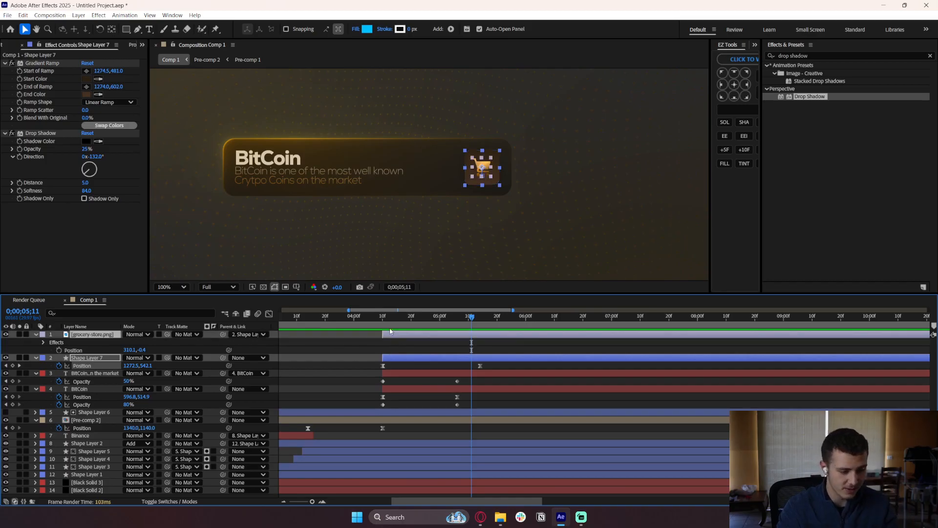
click(383, 325)
key(alt+shift+t)
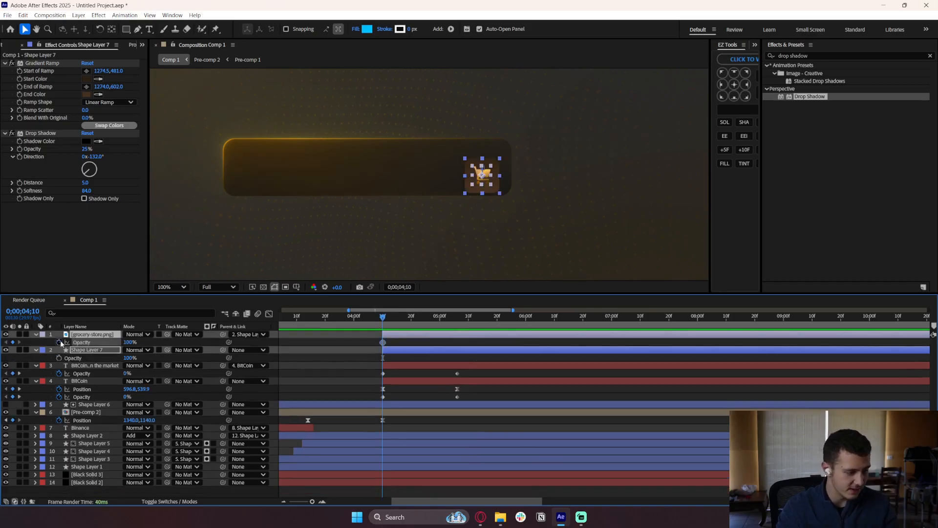
key(u)
key(u)
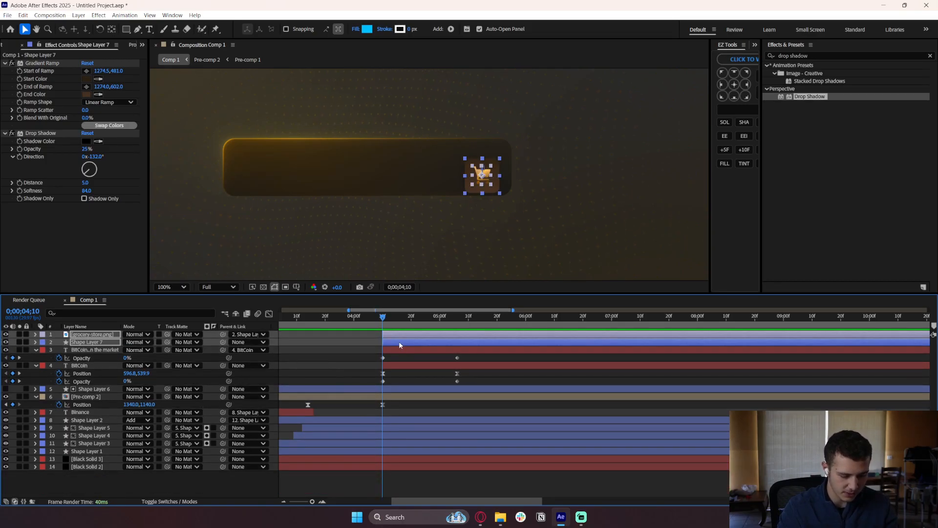
drag(383, 342, 483, 346)
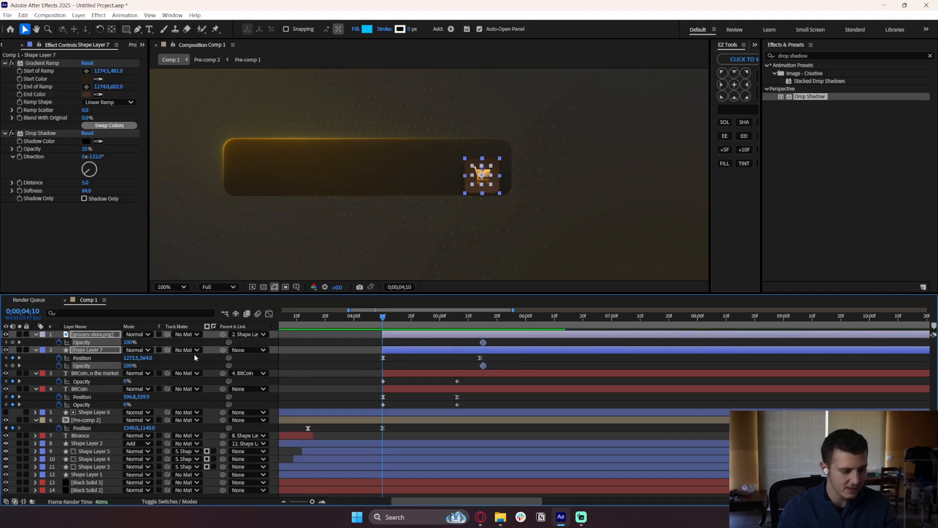
click(126, 343)
text(0)
key(Return)
click(515, 356)
key(space)
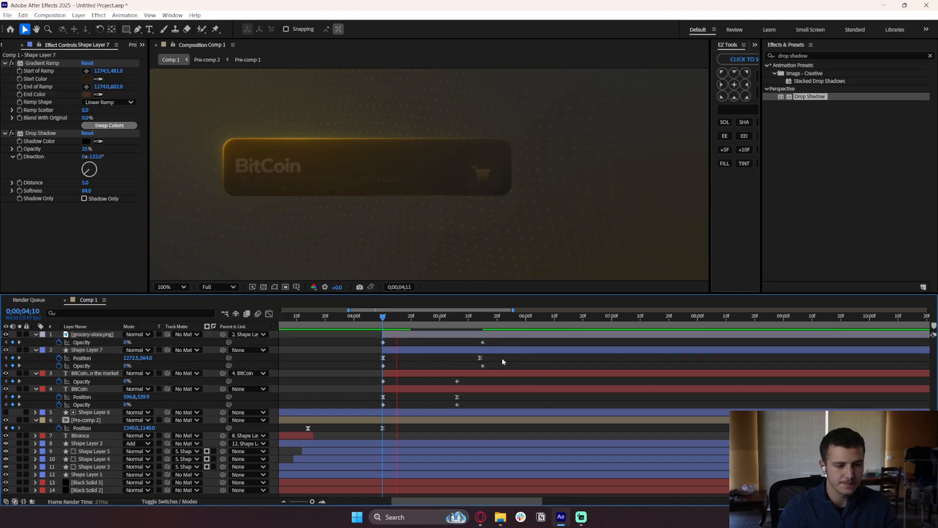
Preview the card animation, delay the grocery-store.png and Shape Layer 7 layers by about five frames, and play it again.
scroll(522, 361, down, 3)
click(387, 318)
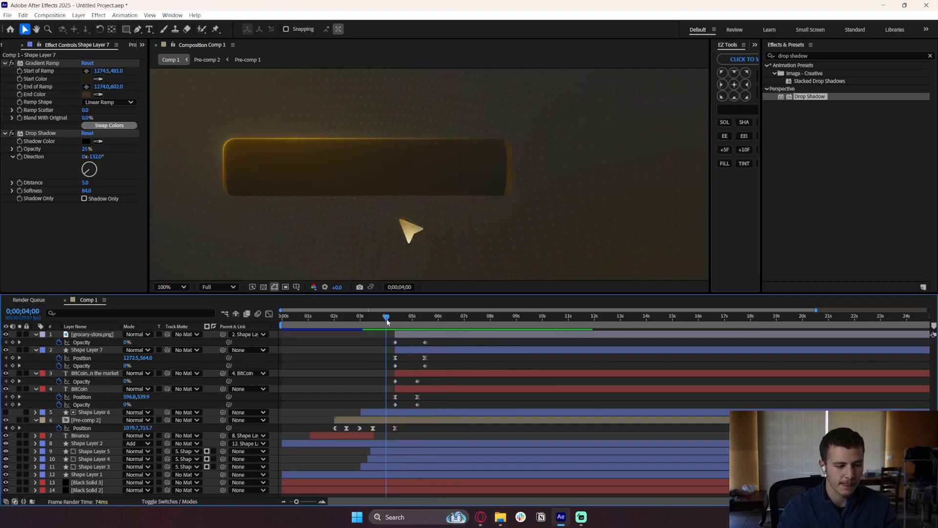
scroll(389, 241, down, 3)
key(space)
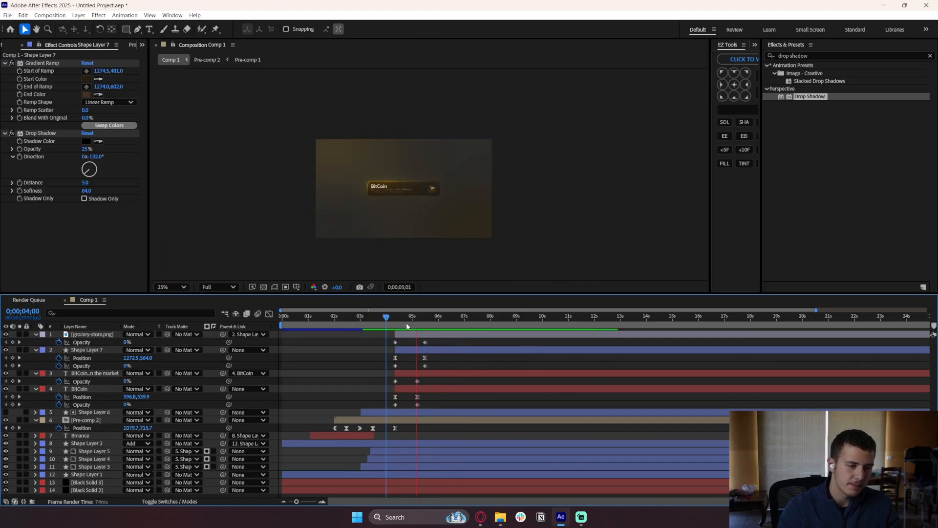
scroll(399, 213, up, 2)
click(410, 350)
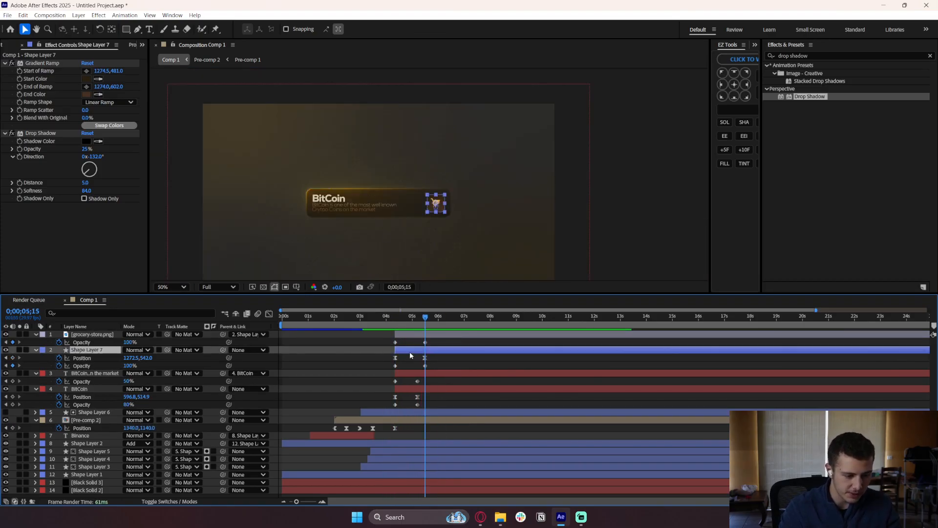
shift+click(402, 336)
drag(404, 350, 408, 351)
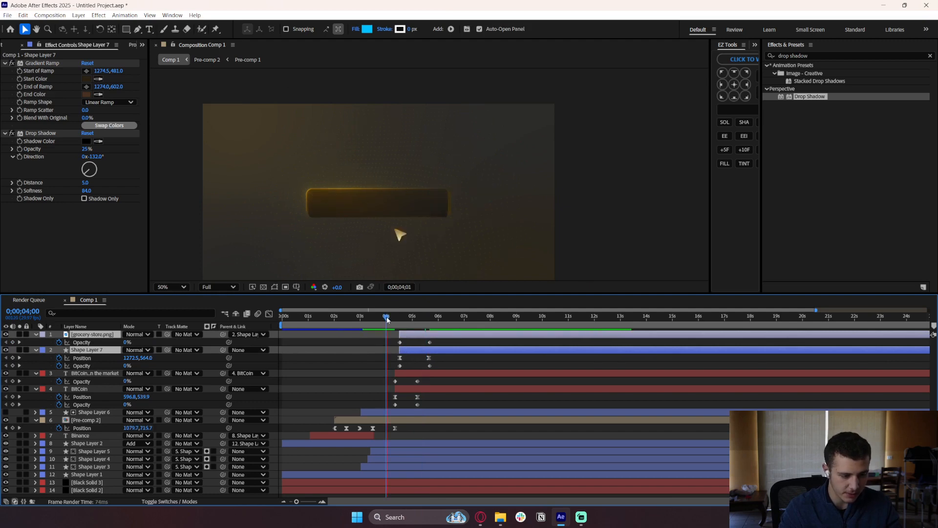
key(space)
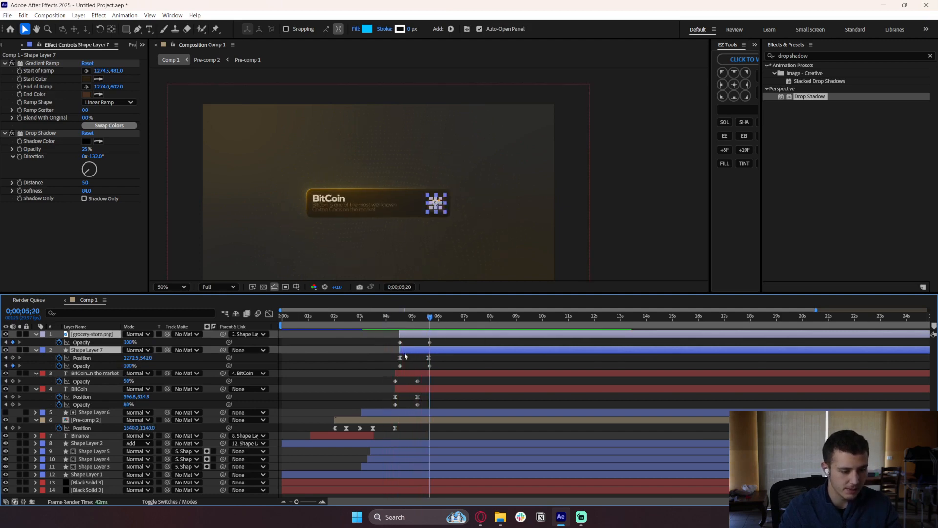
Delay the starting opacity keyframes of the cart icon, Shape Layer 7, the description and the heading by about three frames.
scroll(405, 355, up, 1)
scroll(456, 366, up, 1)
drag(332, 366, 341, 344)
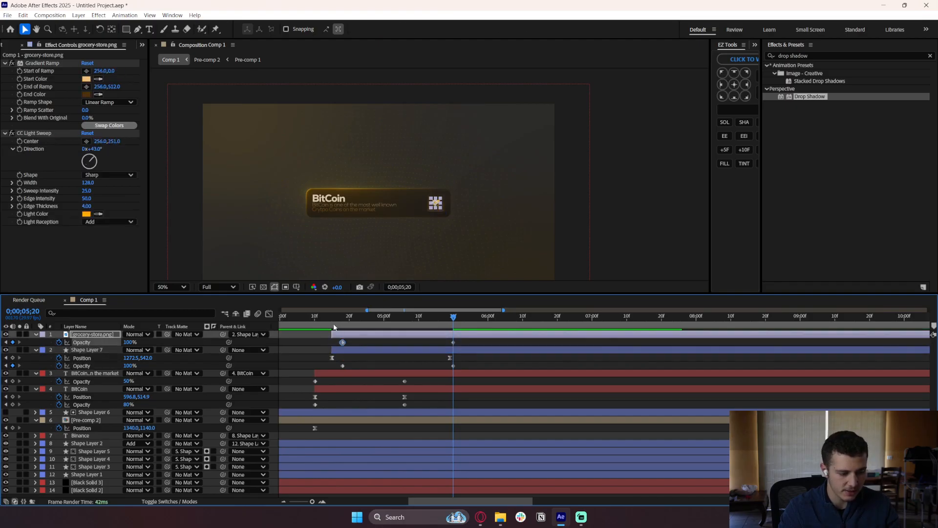
click(333, 322)
key(space)
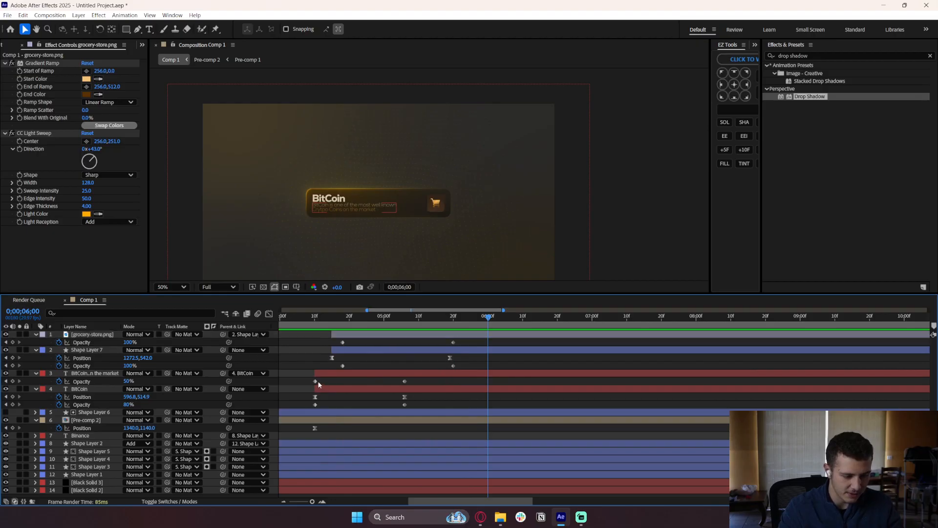
drag(315, 381, 325, 406)
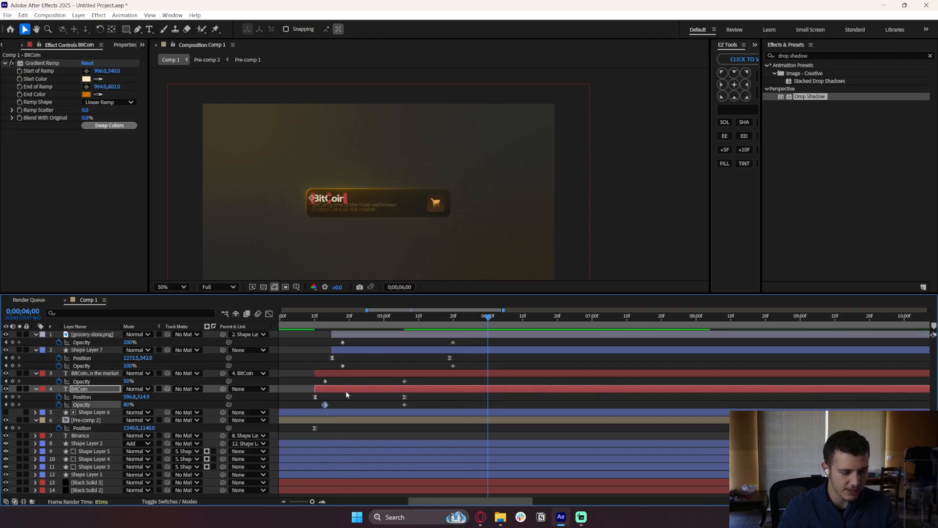
Shift the heading, description, Shape Layer 7 and cart icon layers earlier together so the text layers start at about 0;00;03;13, and preview.
shift+click(347, 374)
shift+click(348, 350)
shift+click(348, 335)
scroll(541, 362, down, 2)
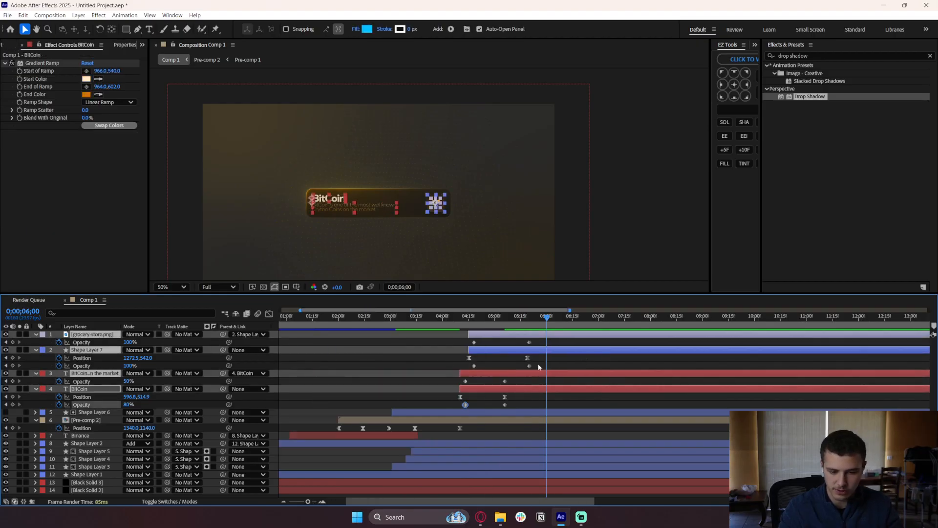
drag(394, 323, 414, 327)
drag(483, 351, 439, 350)
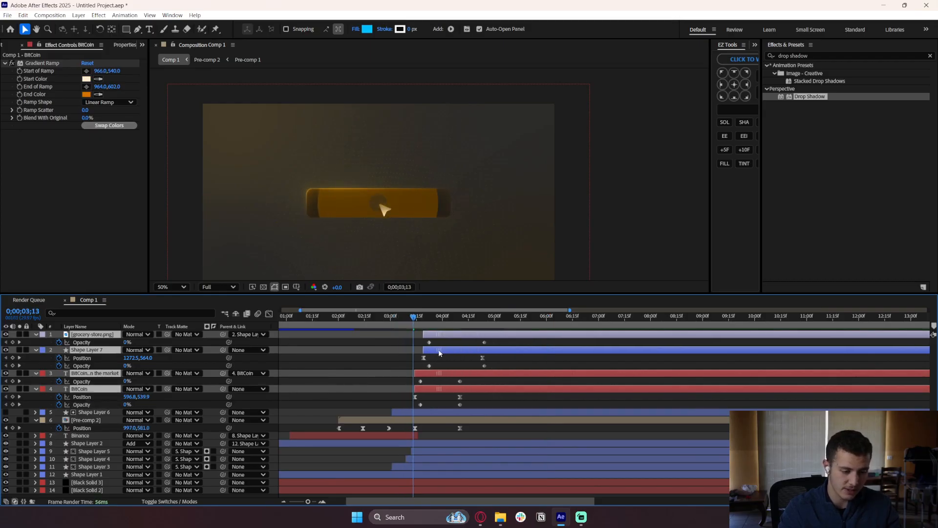
click(394, 364)
key(space)
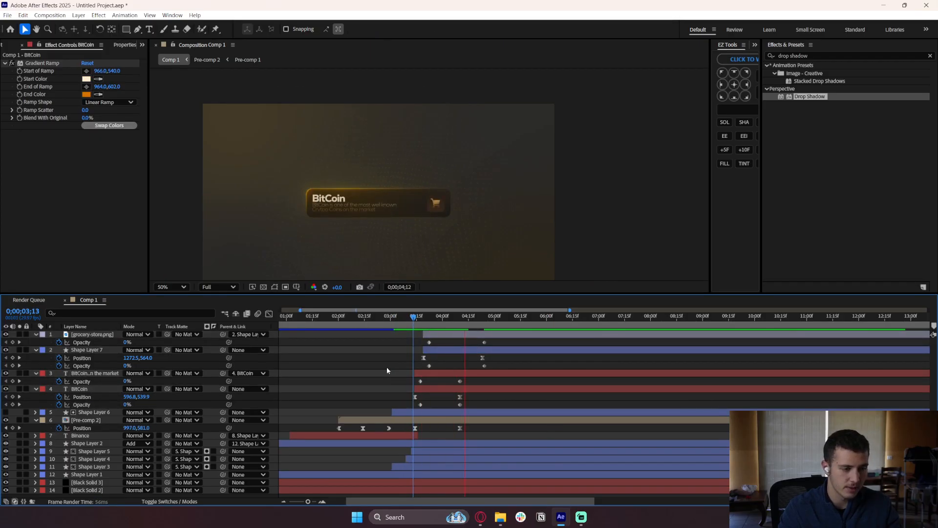
Preview the card animation from the start, and delay the heading, description, Shape Layer 7 and cart icon layers together by about six frames.
key(space)
scroll(518, 370, down, 3)
click(344, 317)
key(space)
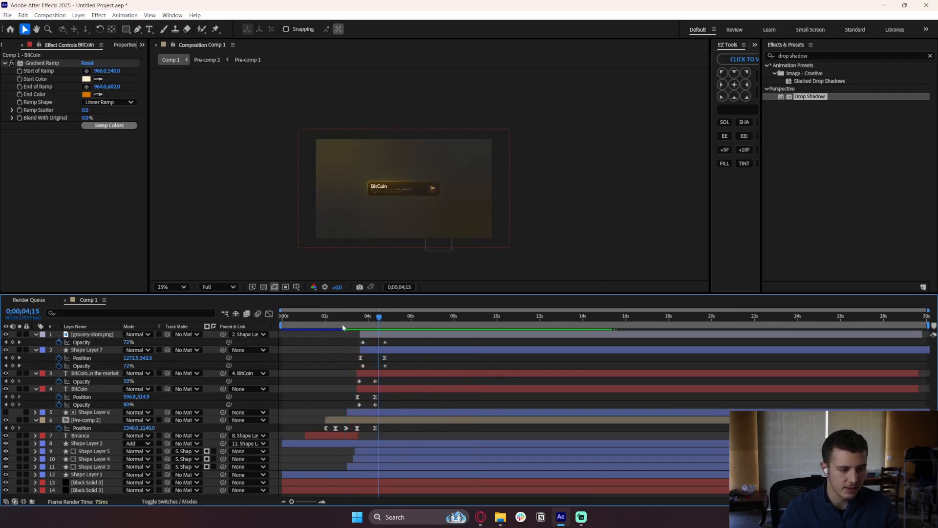
key(Home)
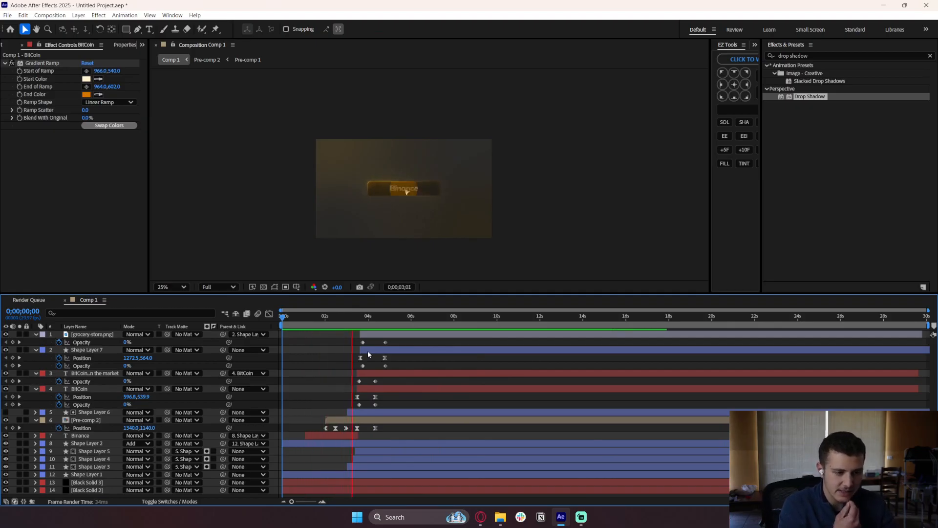
key(space)
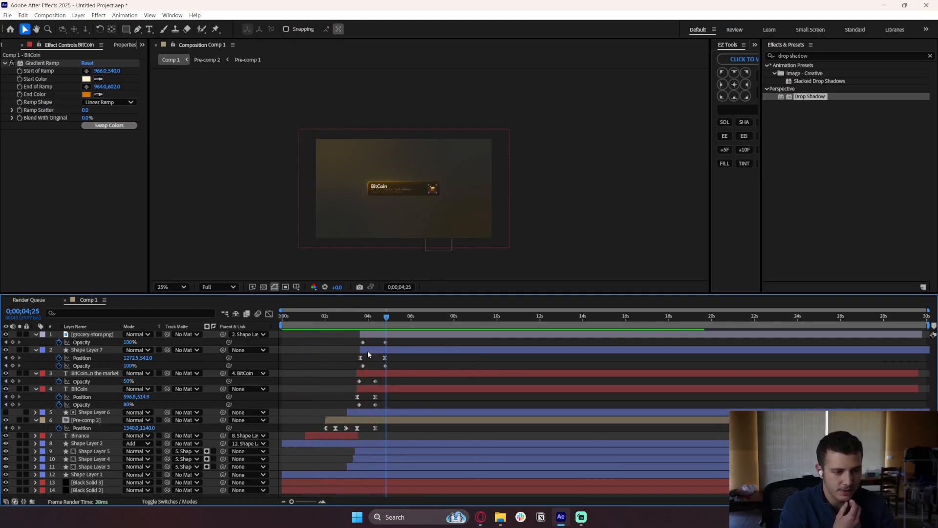
click(382, 388)
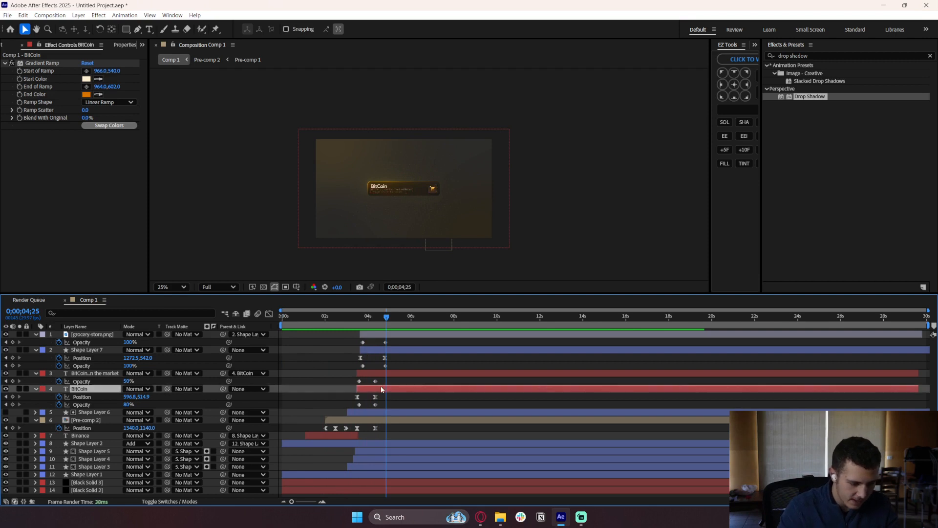
shift+click(379, 335)
mouse_move(379, 337)
mouse_down()
mouse_move(370, 321)
mouse_move(394, 321)
mouse_up()
click(357, 321)
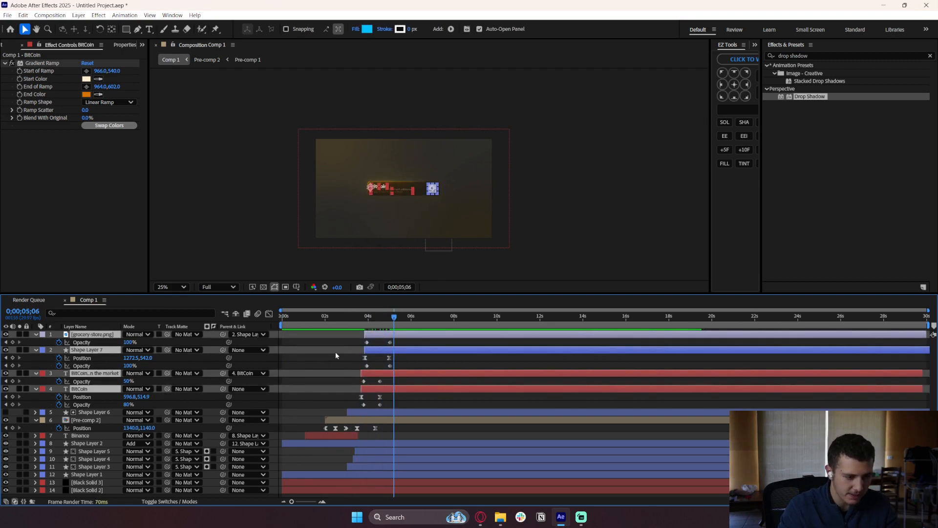
click(326, 360)
Try to move Shape Layers 3, 4 and 5 to the top of the layer stack, and undo it.
click(384, 389)
shift+click(394, 373)
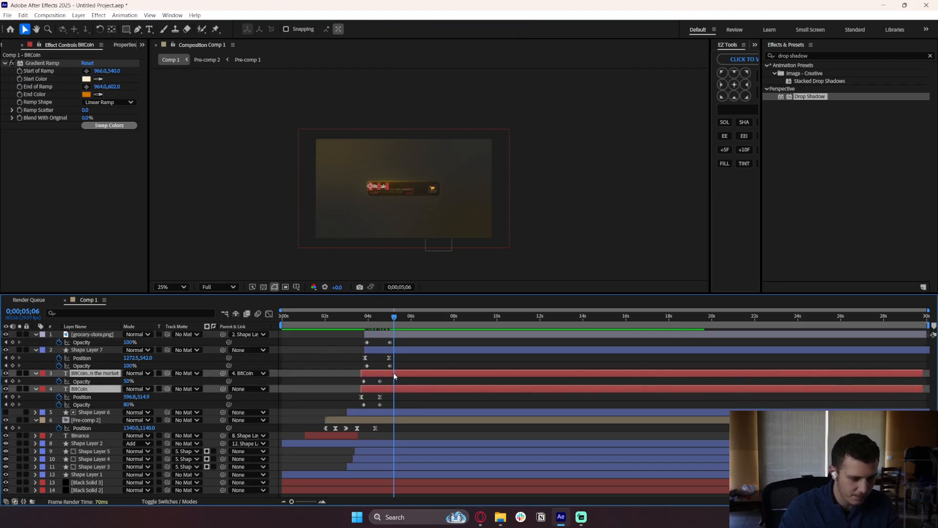
shift+click(400, 350)
shift+click(407, 337)
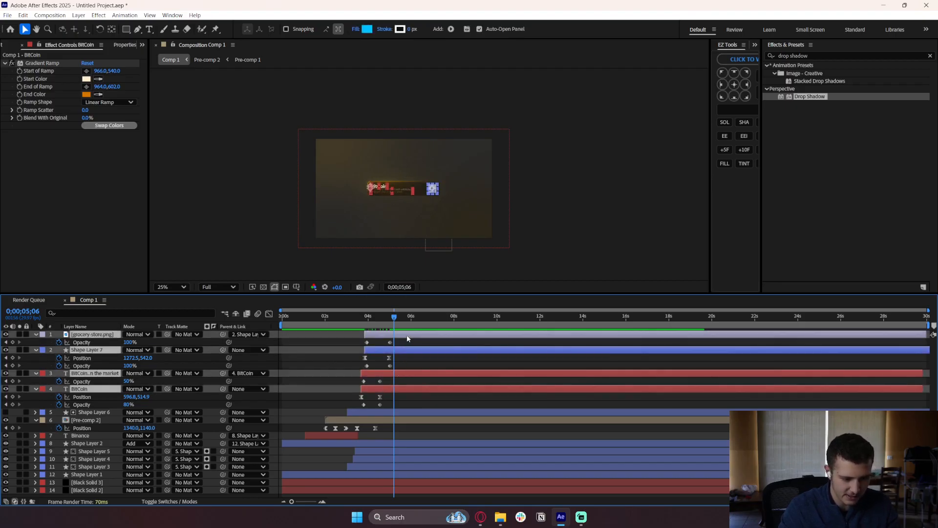
click(359, 451)
shift+click(362, 466)
drag(94, 456, 98, 331)
drag(323, 320, 389, 357)
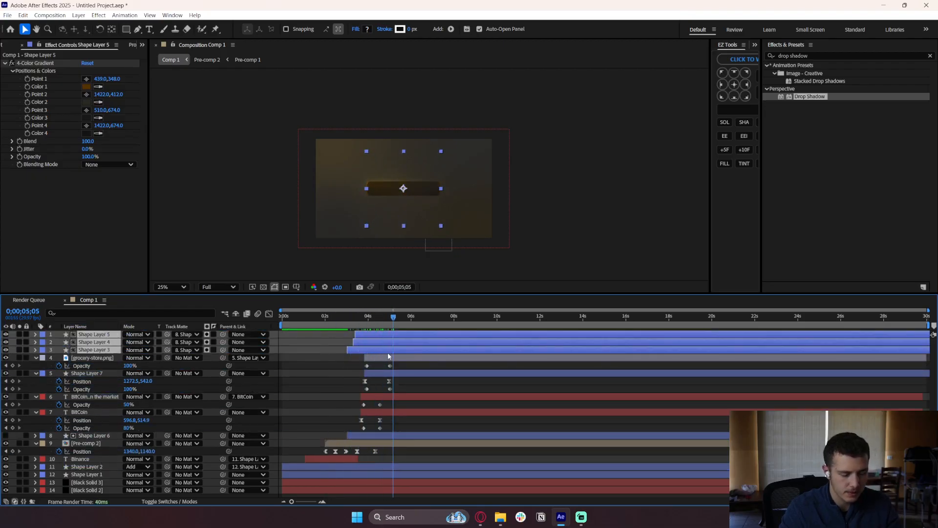
key(ctrl+z)
click(330, 374)
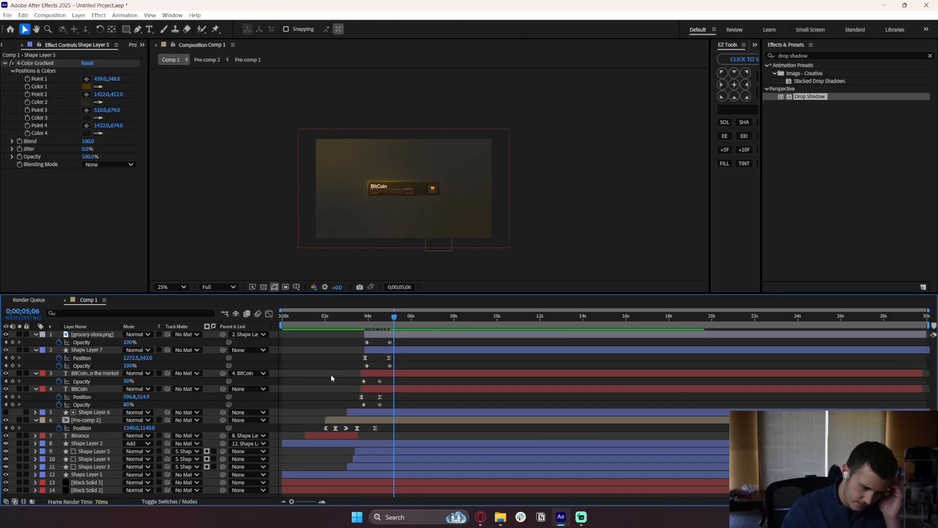
Play the composition from the start and inspect the finished BitCoin card up close at about 0;00;05;12.
drag(347, 318, 333, 319)
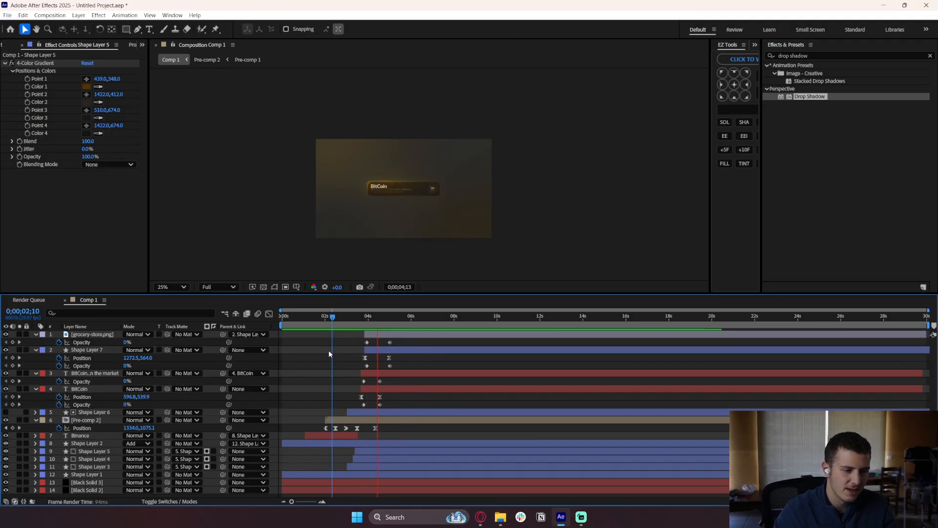
drag(332, 317, 273, 331)
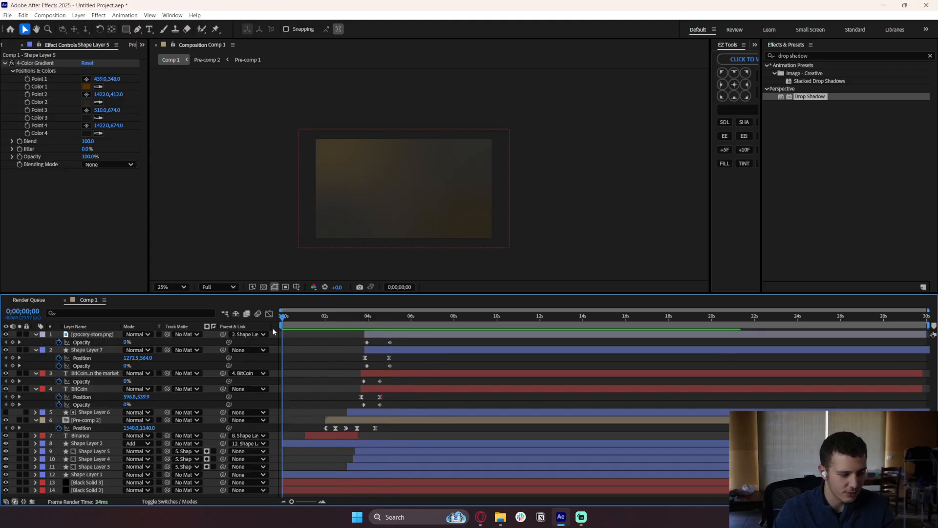
key(space)
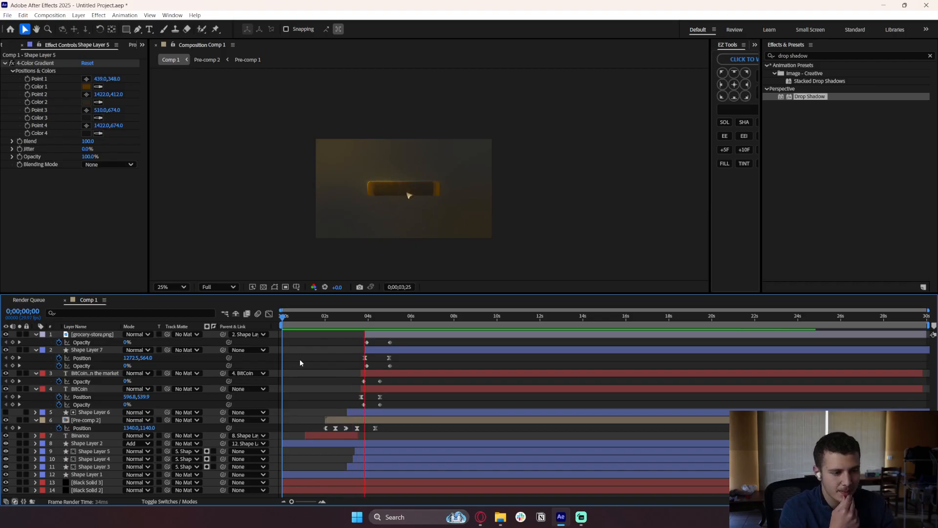
click(412, 234)
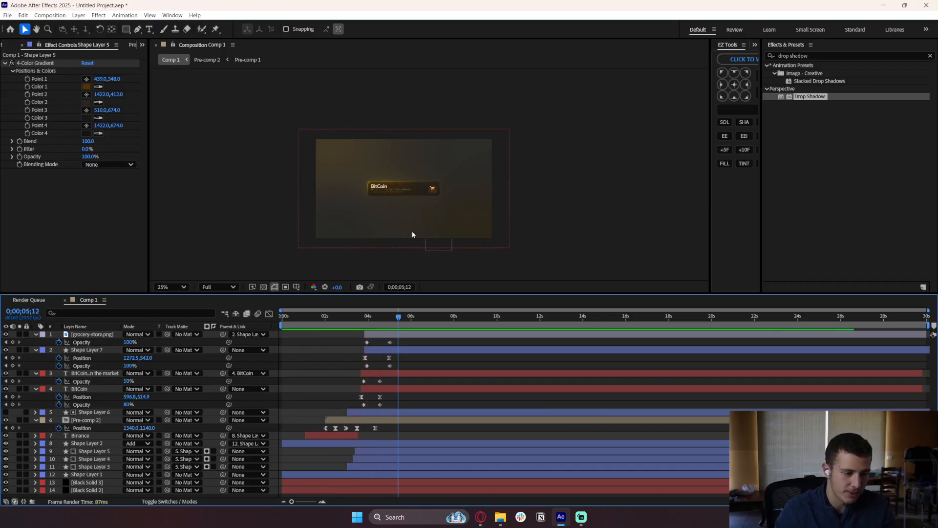
scroll(412, 235, up, 4)
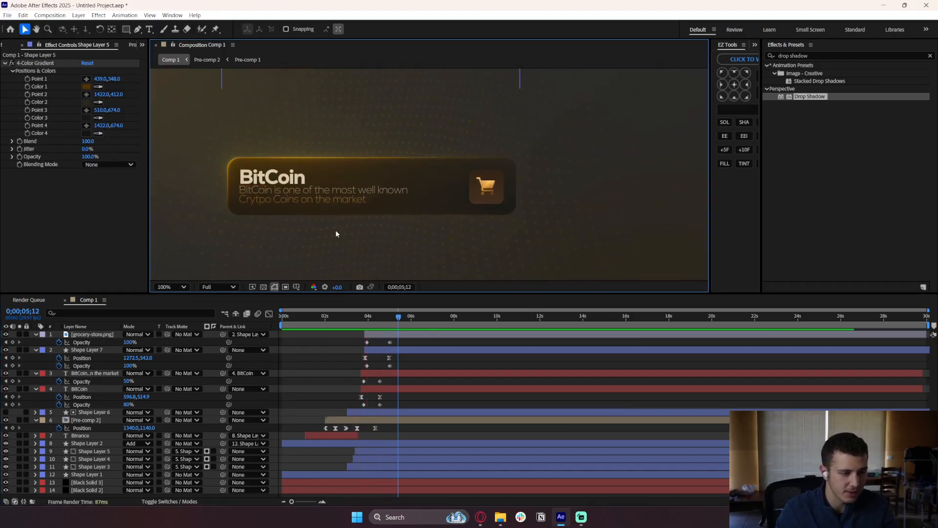
key(comma)
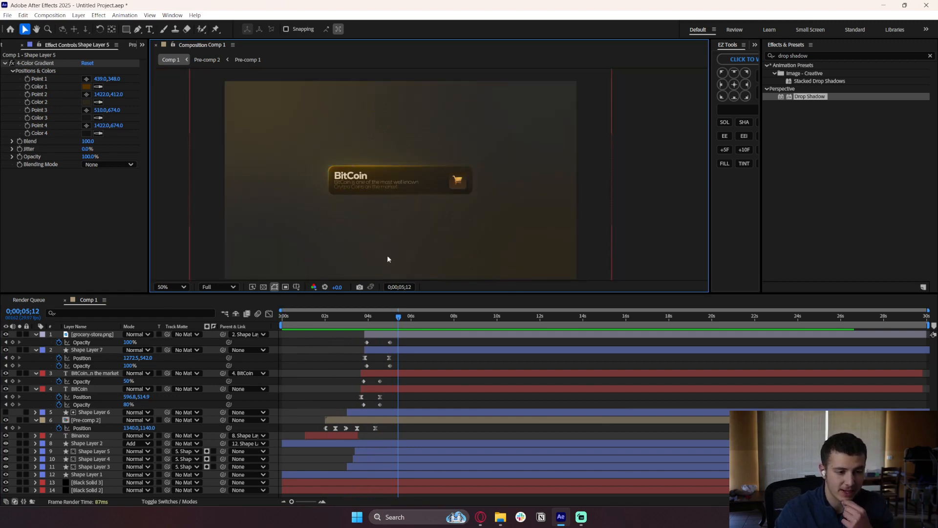
key(comma)
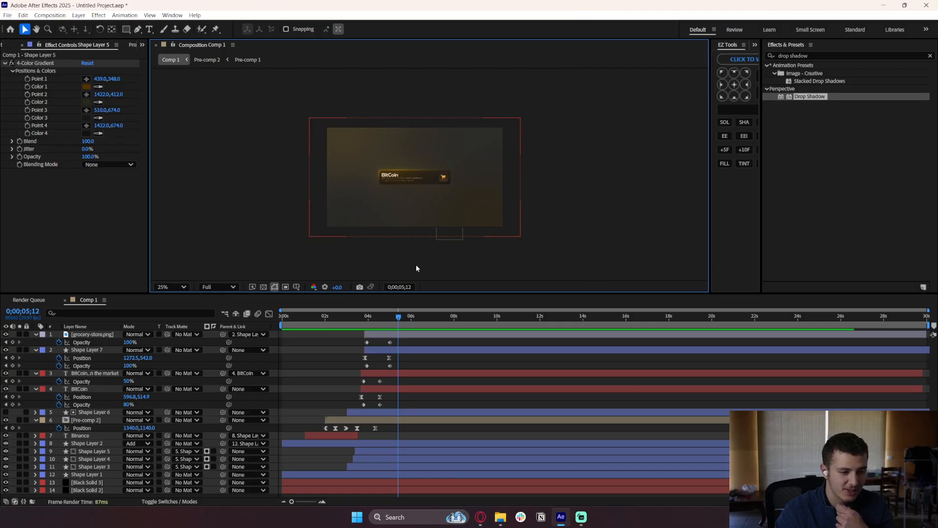
click(401, 337)
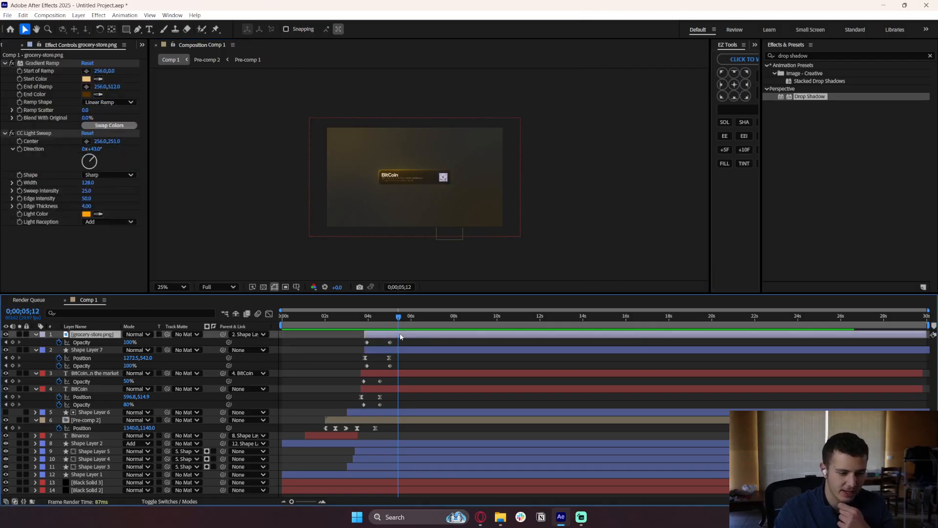
click(297, 353)
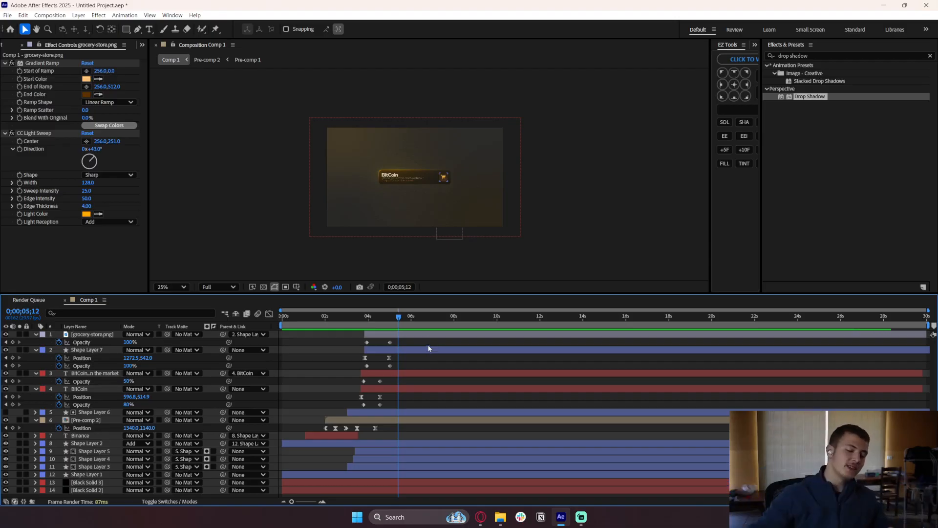
Replay the card's entrance from about 0;00;04;02, and examine the card closely at 0;00;05;24.
click(370, 318)
key(space)
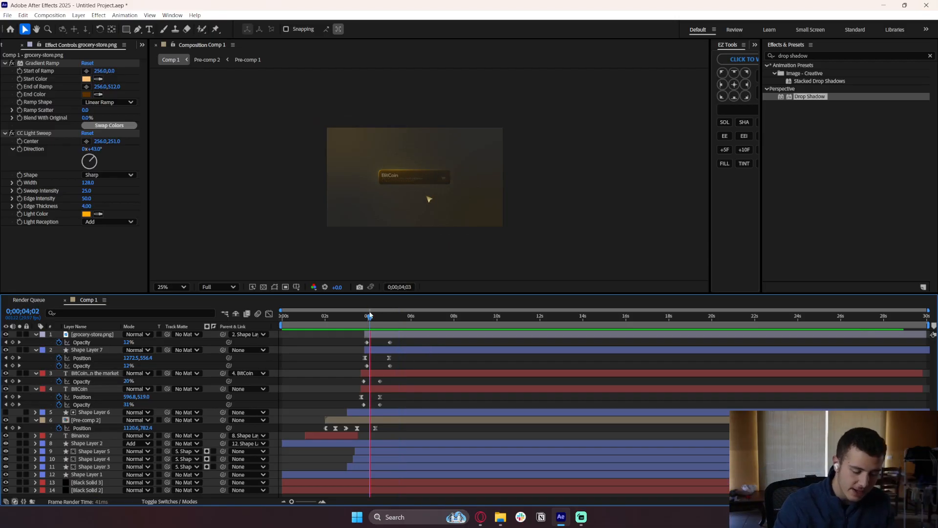
key(space)
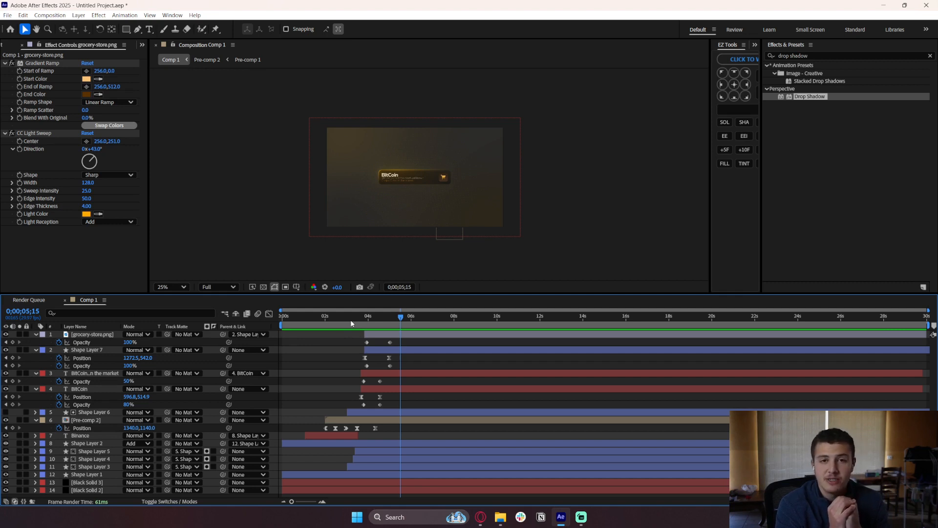
mouse_move(388, 319)
mouse_down()
mouse_move(360, 321)
mouse_move(405, 322)
mouse_up()
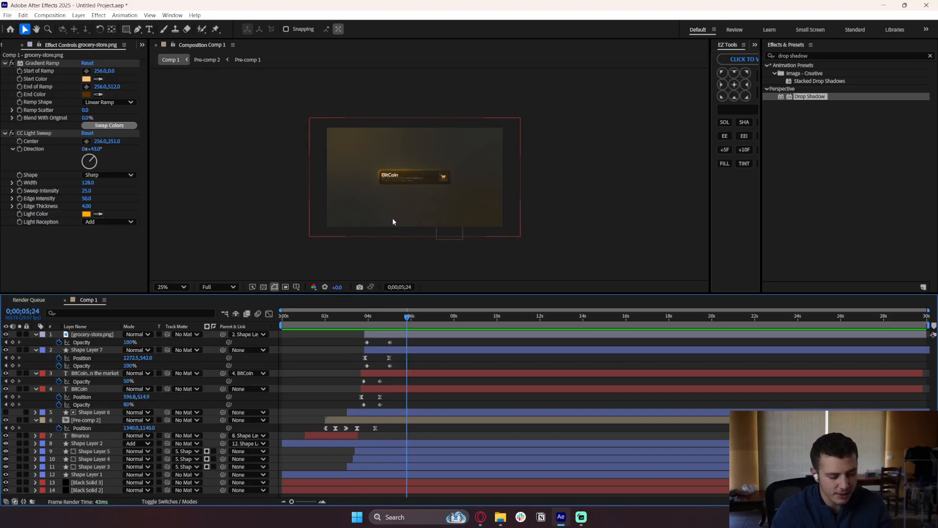
key(slash)
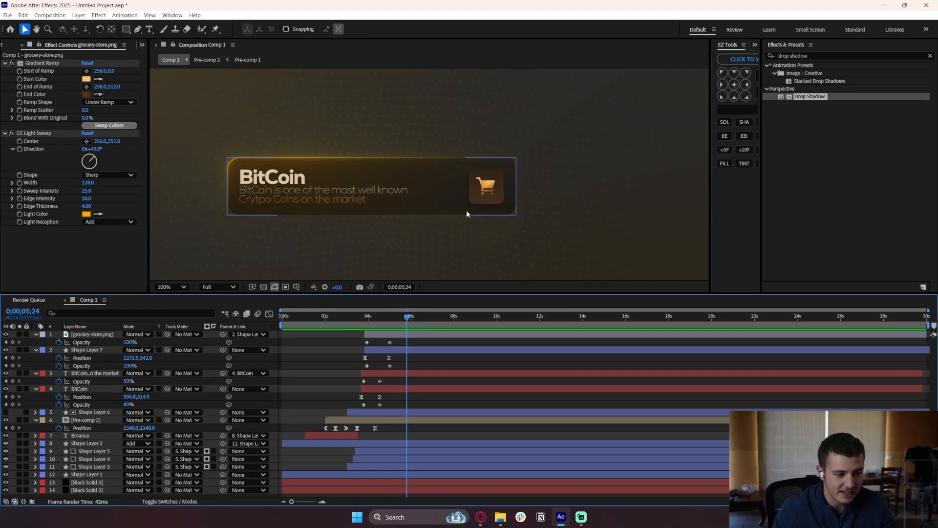
key(comma)
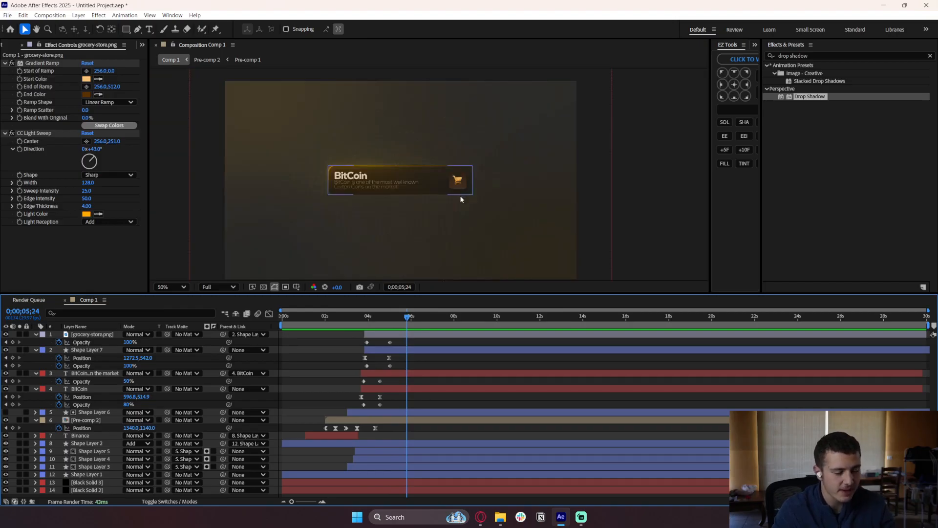
Select the cart icon, Shape Layer 7, description and heading layers in turn to identify the card's contents.
click(403, 336)
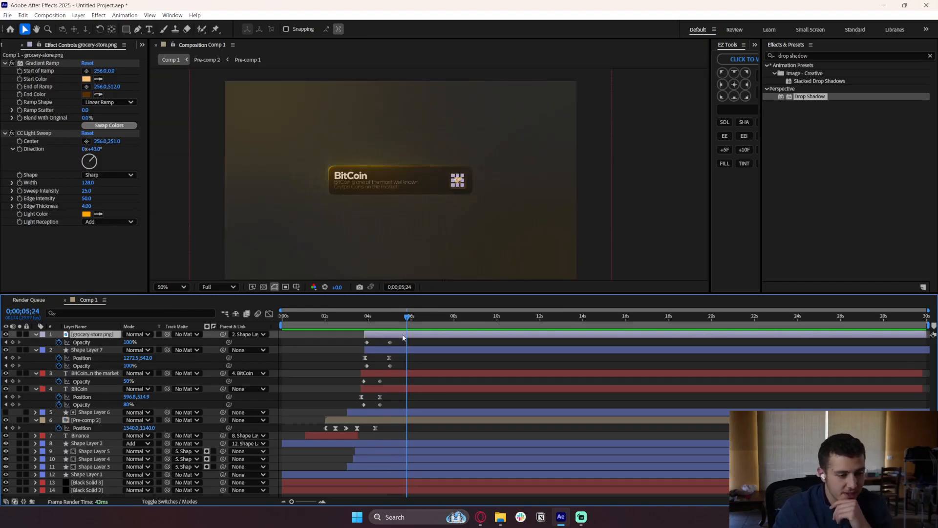
click(404, 351)
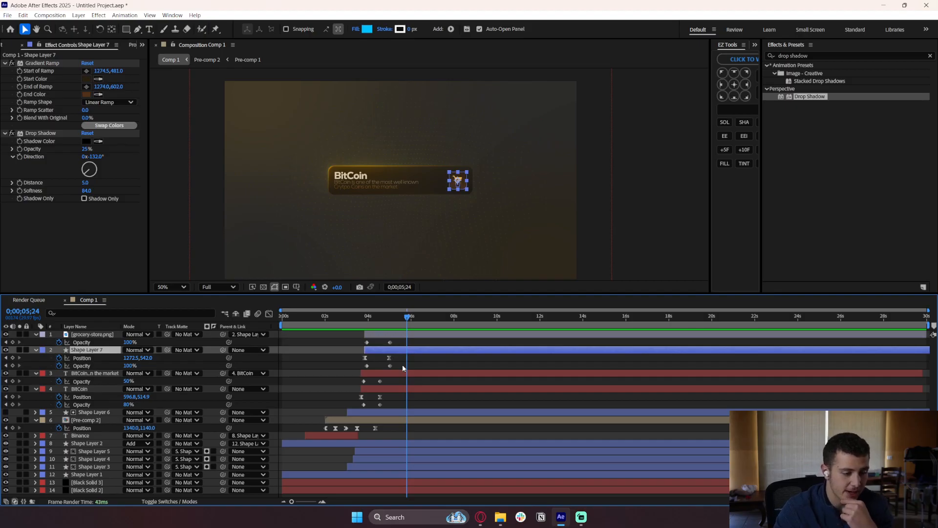
click(404, 374)
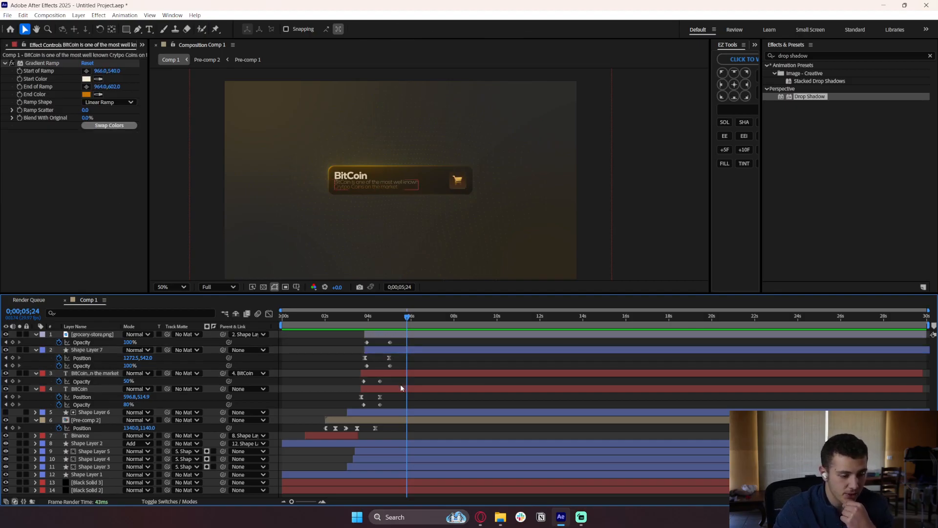
click(401, 386)
click(402, 335)
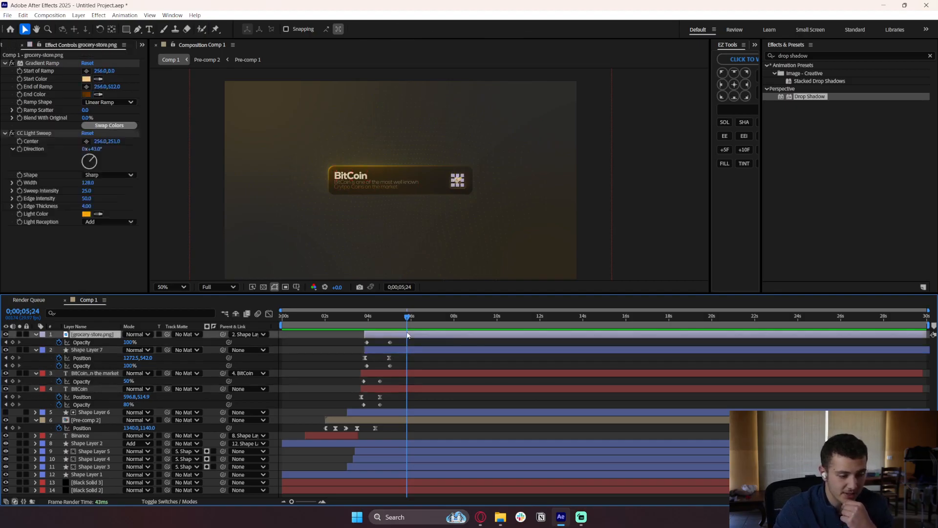
shift+click(403, 391)
click(322, 377)
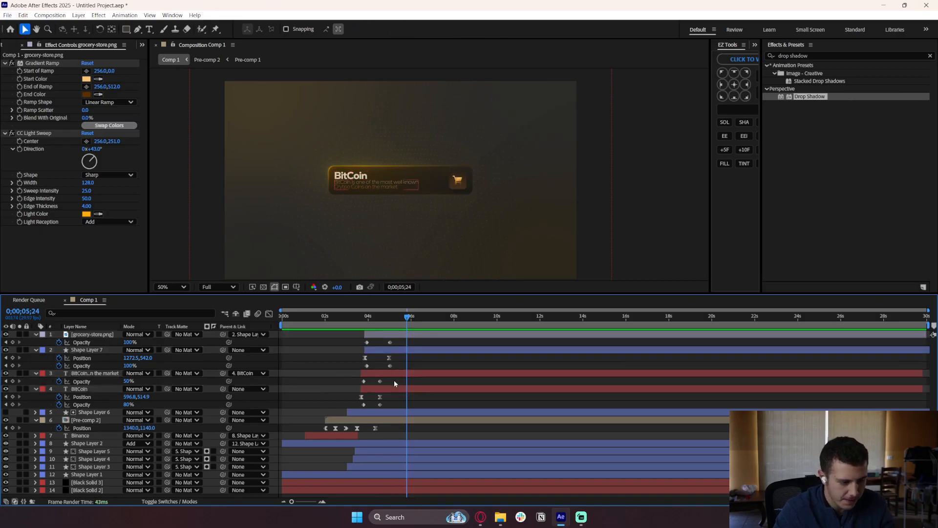
Inspect Shape Layer 6, Pre-comp 2, Binance and Shape Layer 2, toggling the two shape layers' visibility to identify their role in the card.
click(384, 414)
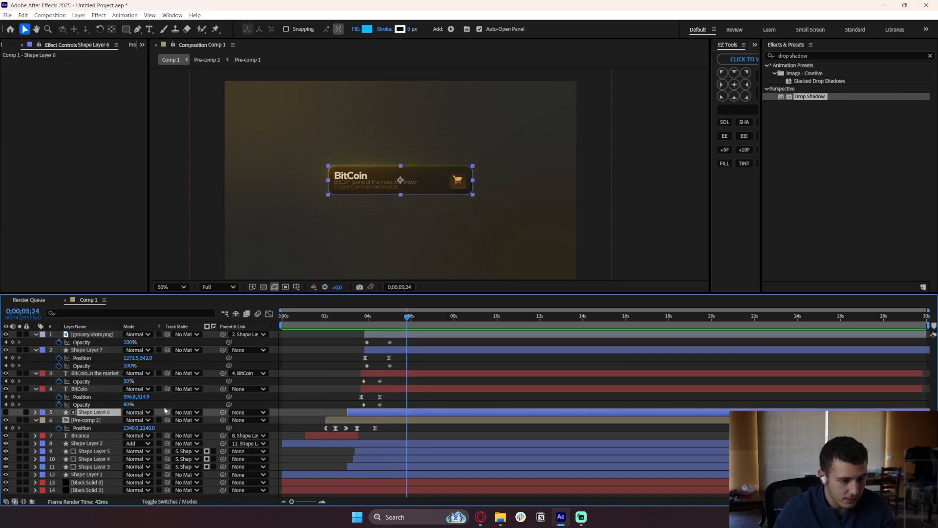
click(6, 412)
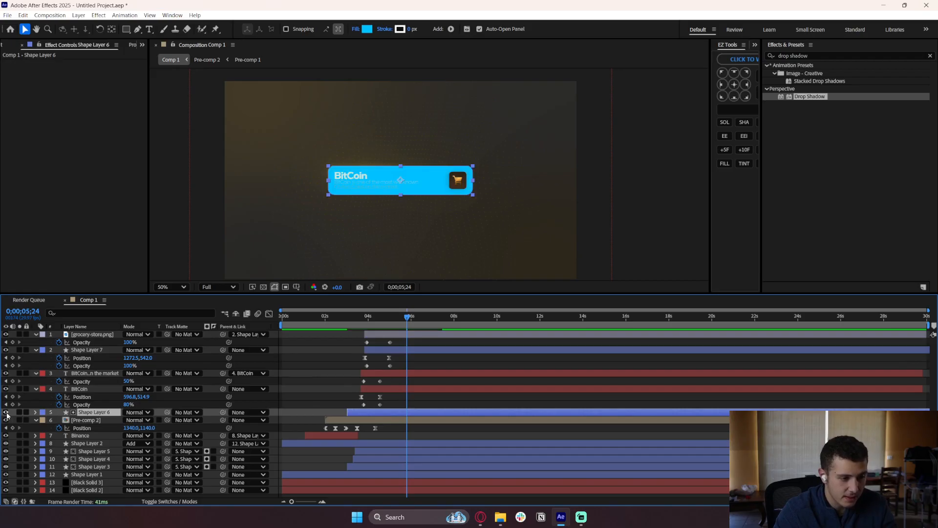
click(6, 413)
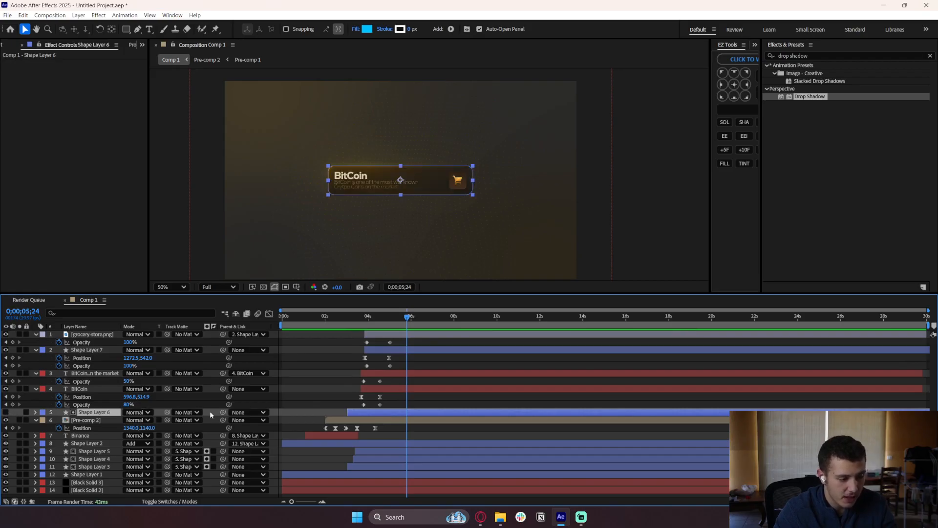
click(317, 396)
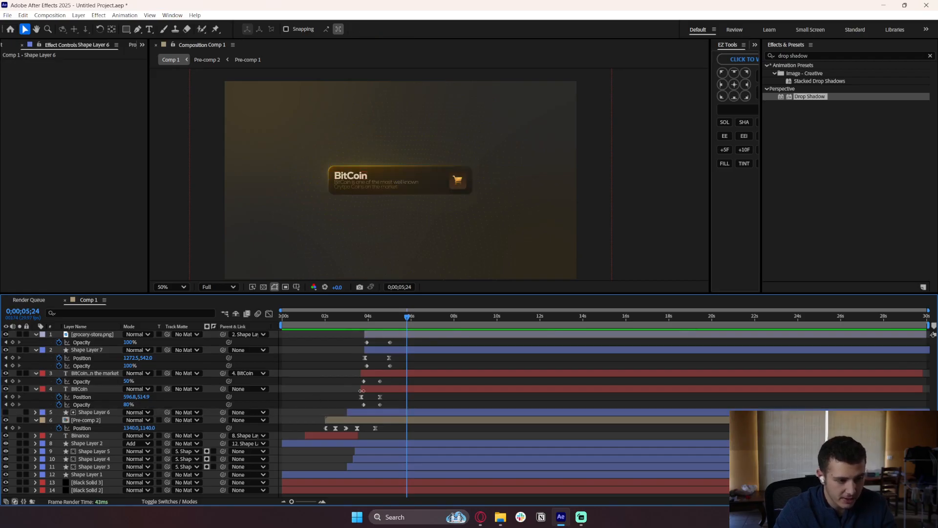
click(384, 420)
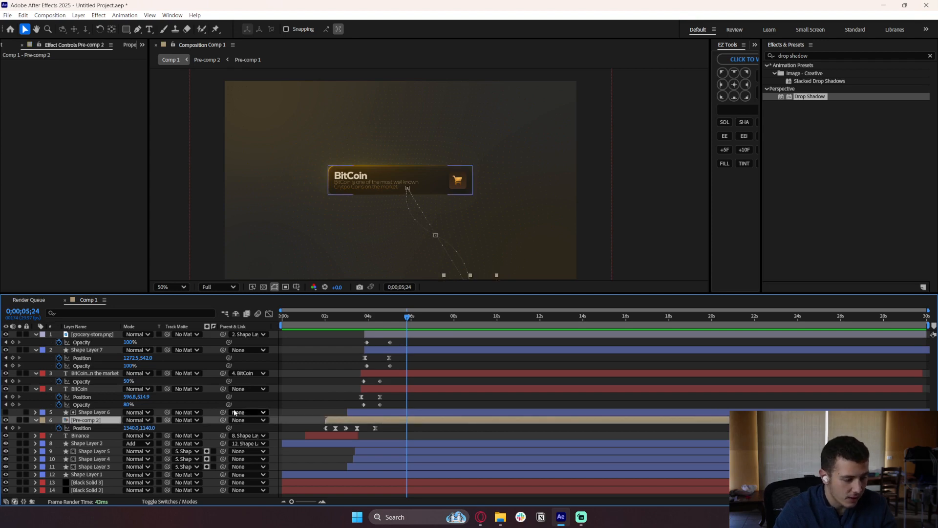
click(341, 436)
click(322, 443)
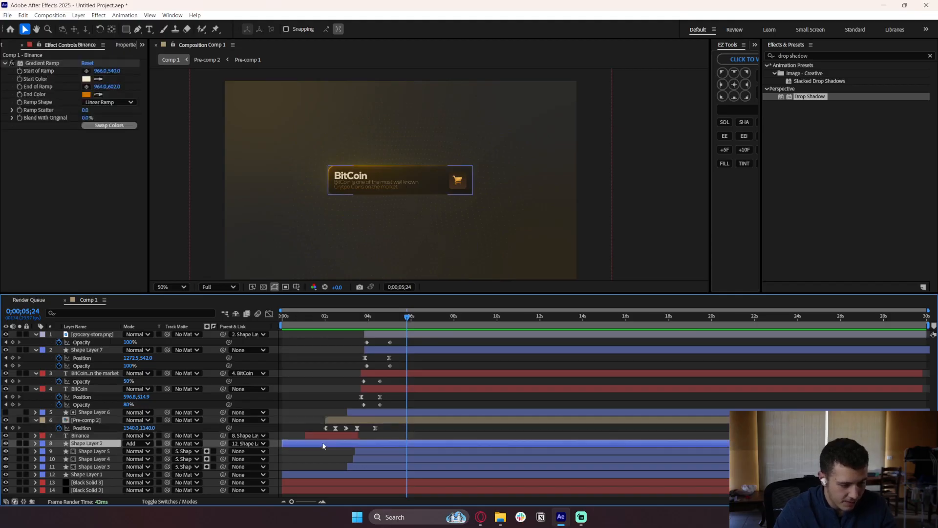
click(6, 443)
click(6, 444)
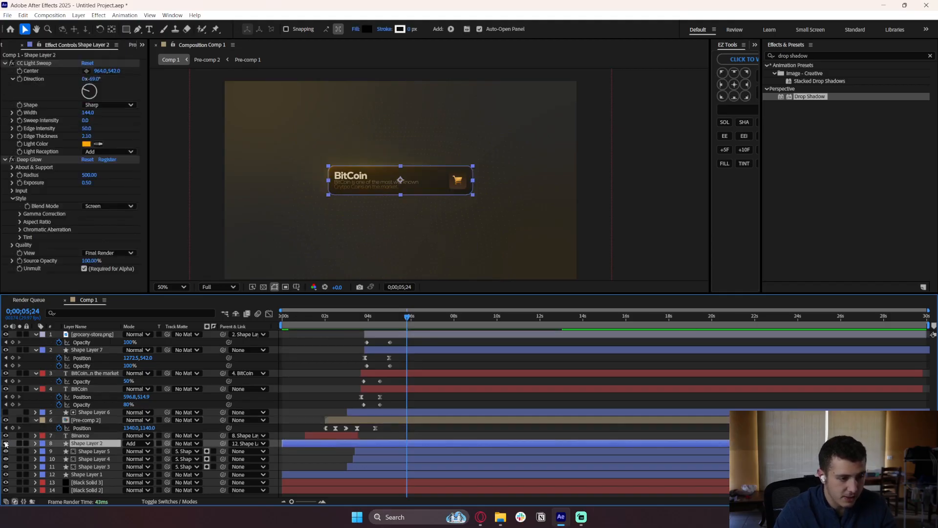
Move Shape Layer 2 to the top of the layer stack and preview the card's entrance from 0;00;02;10.
drag(104, 444, 89, 330)
click(292, 325)
drag(298, 327, 376, 343)
click(339, 341)
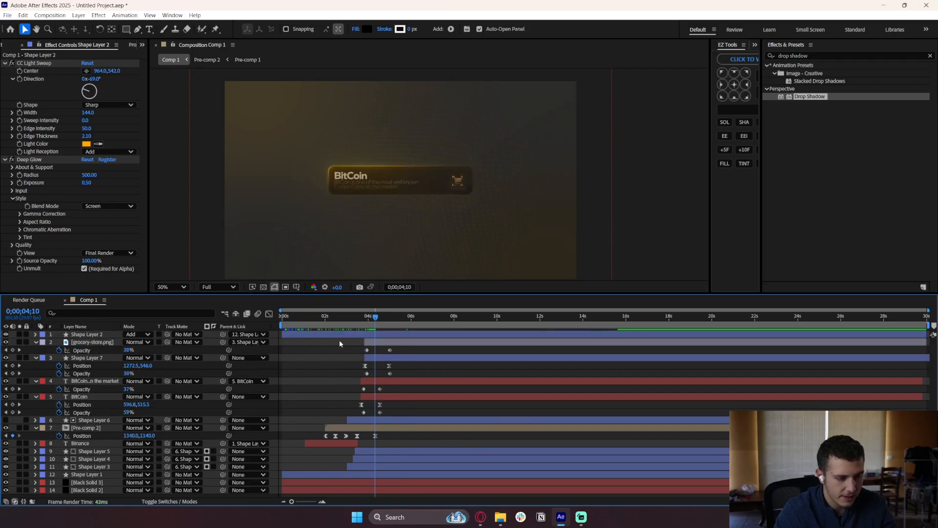
click(332, 320)
key(space)
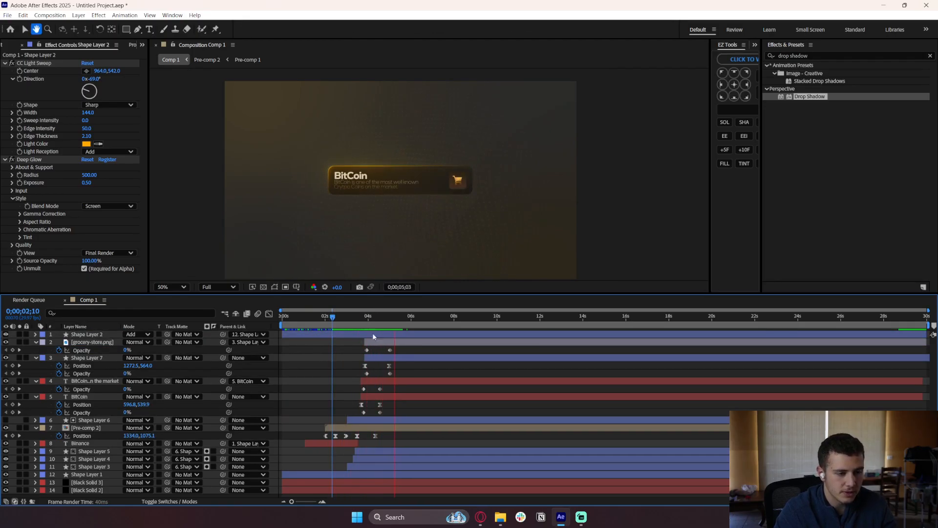
key(space)
Inspect Shape Layers 5, 4 and 3, toggling the visibility of Shape Layers 4 and 5 to identify their role in the card.
click(380, 451)
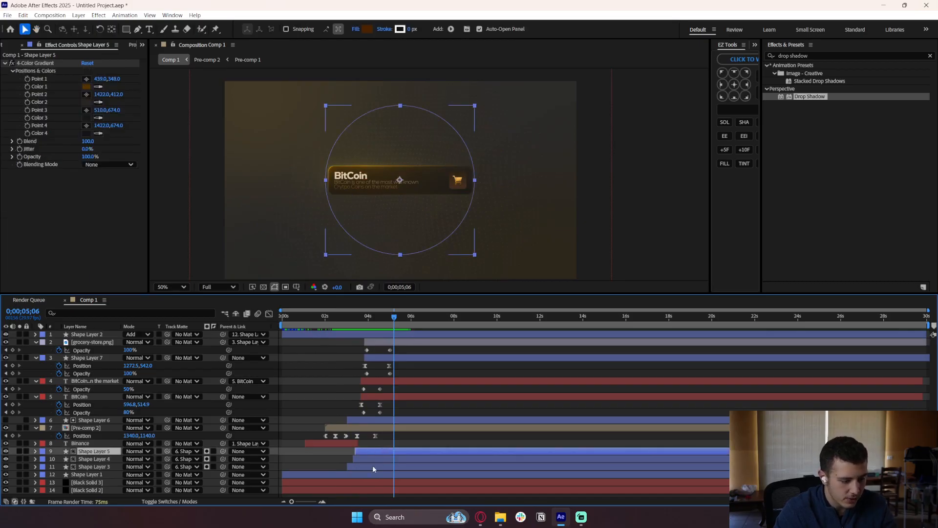
shift+click(373, 467)
click(292, 458)
click(373, 451)
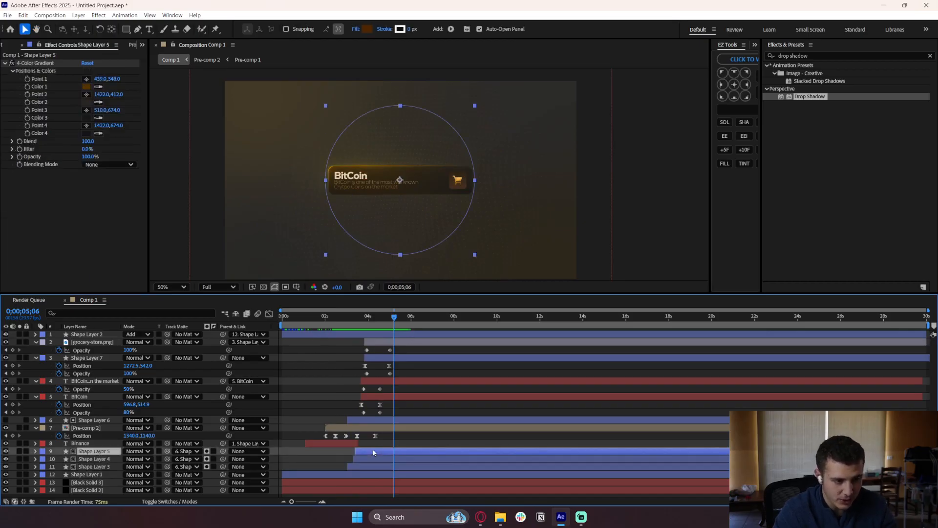
click(5, 459)
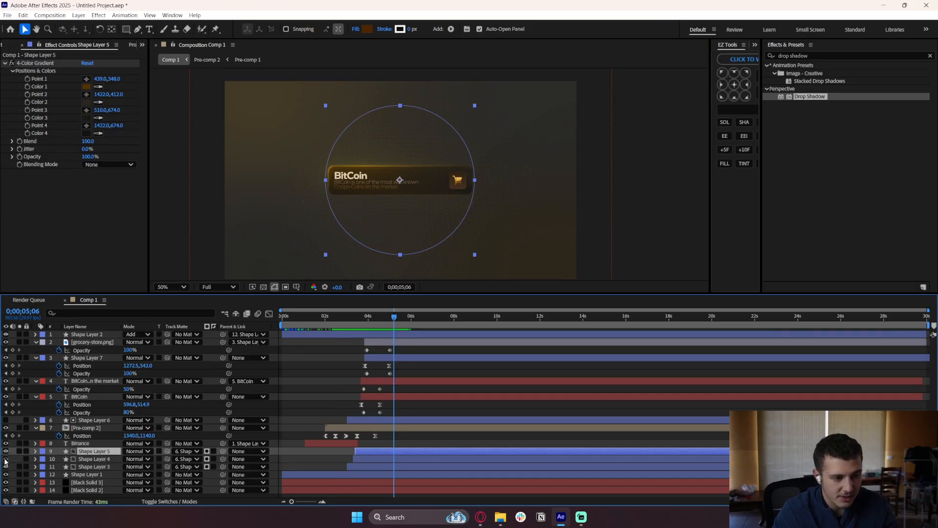
click(6, 451)
click(6, 452)
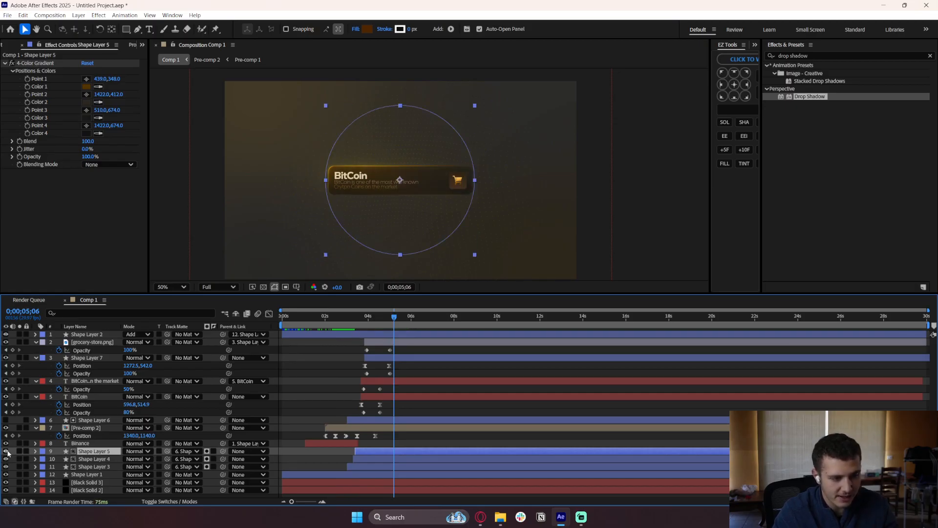
click(7, 451)
click(6, 451)
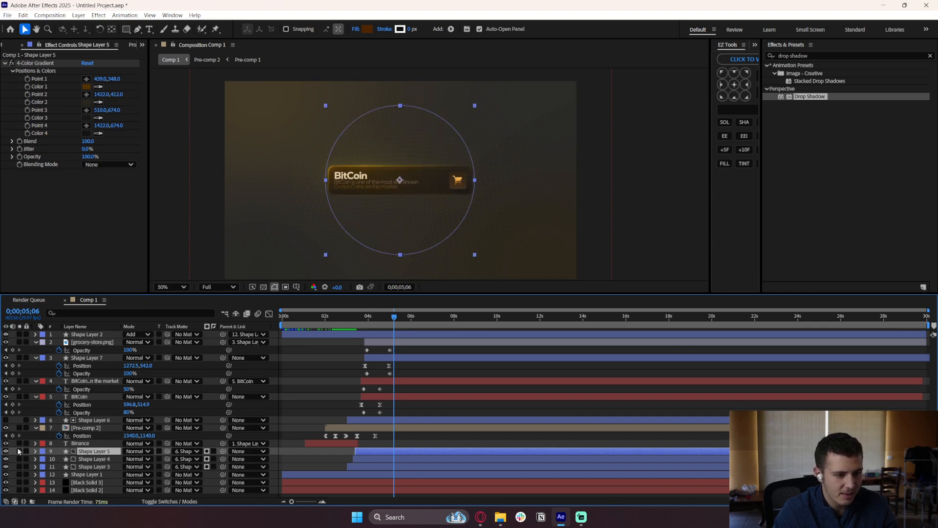
drag(89, 452, 103, 341)
key(ctrl+z)
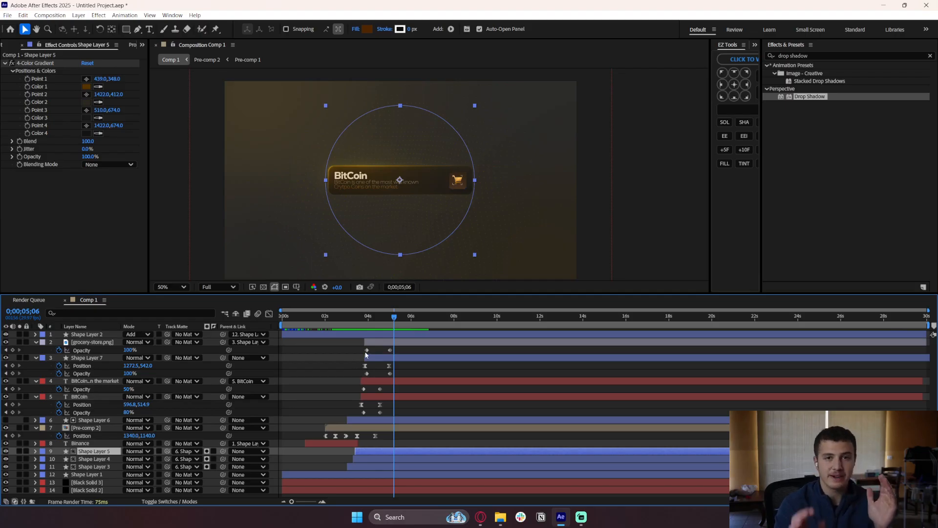
Replay the card's entrance from 0;00;03;23 and place the playhead at 0;00;05;08.
click(364, 317)
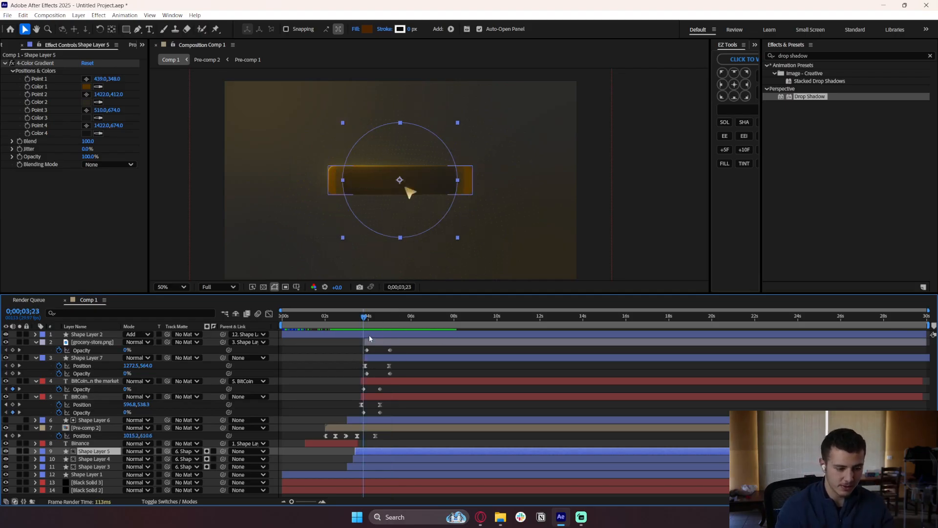
key(space)
key(space)
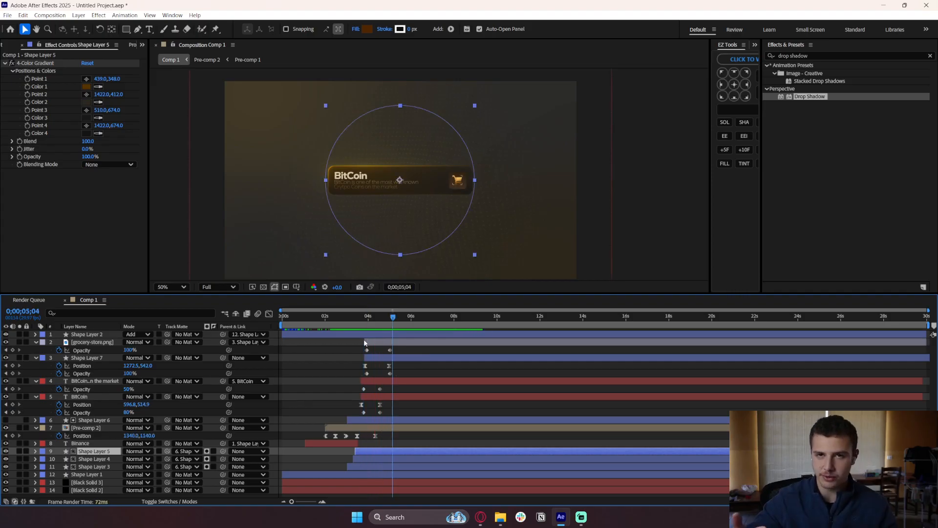
click(397, 332)
click(397, 319)
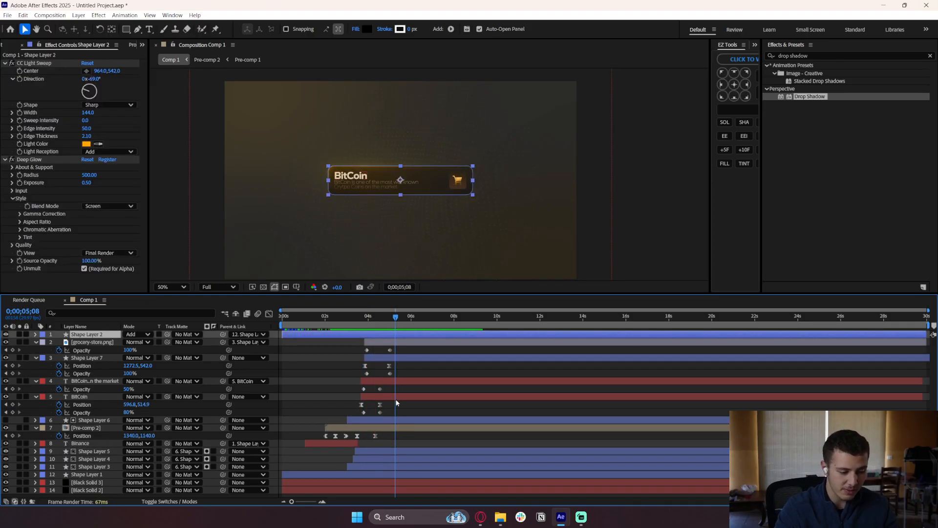
Try splitting every layer at 0;00;05;08, and undo the split.
shift+click(385, 489)
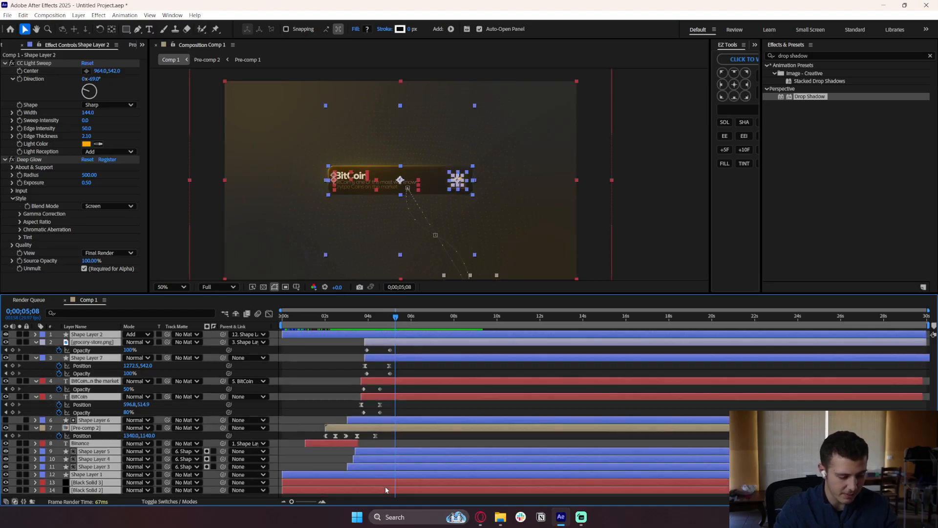
key(ctrl+shift+d)
click(338, 420)
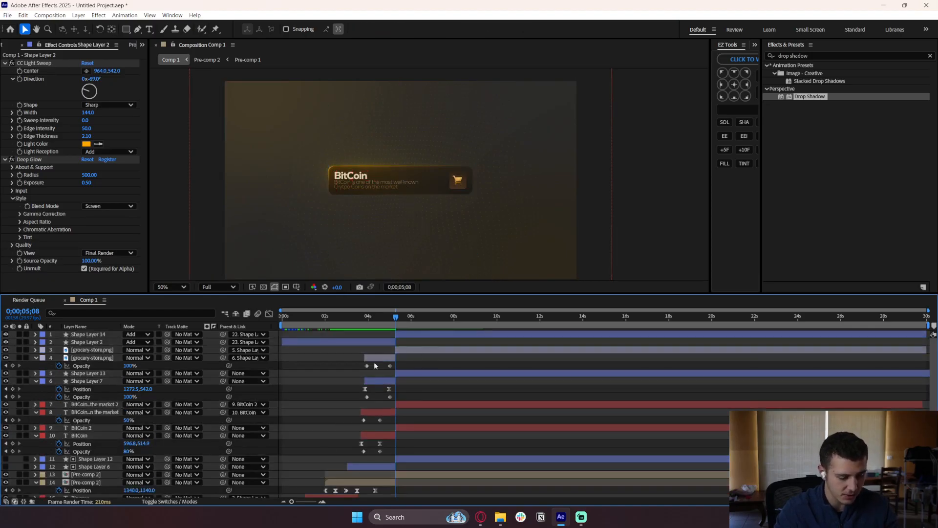
key(ctrl+a)
click(37, 358)
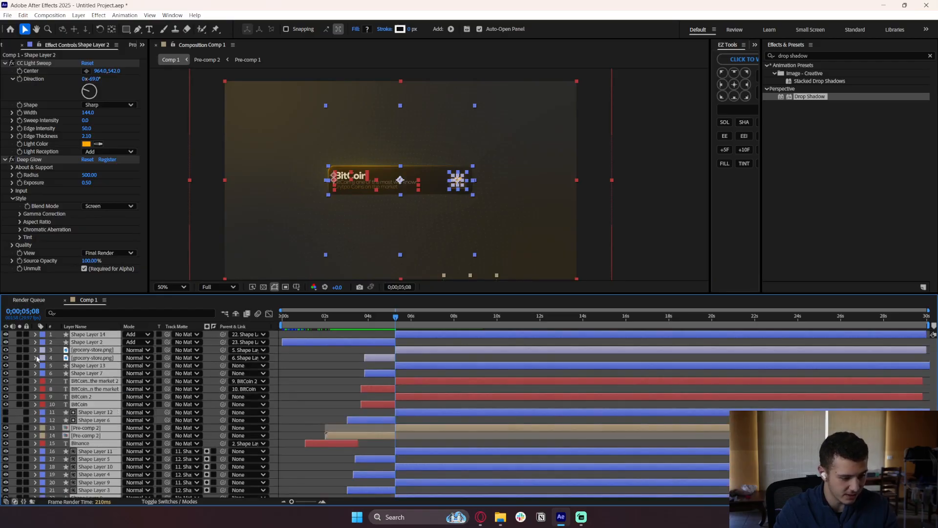
key(ctrl+z)
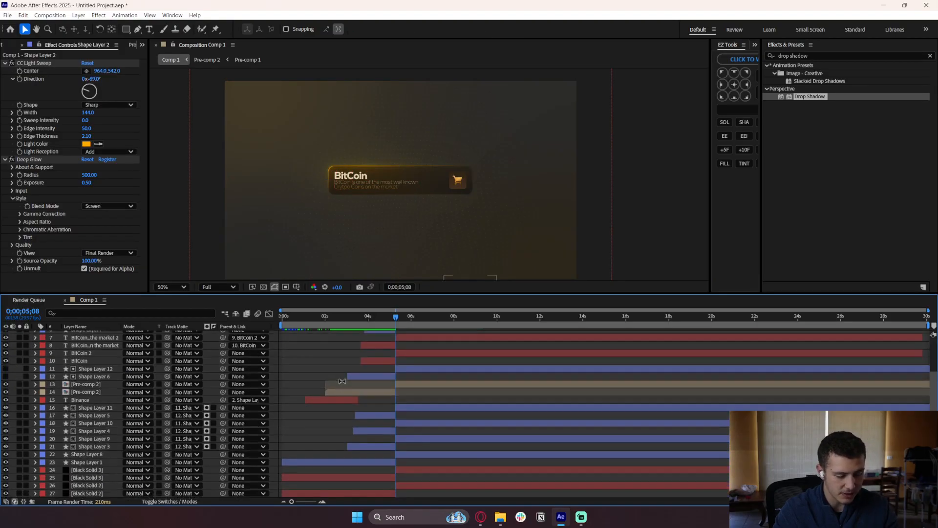
click(383, 447)
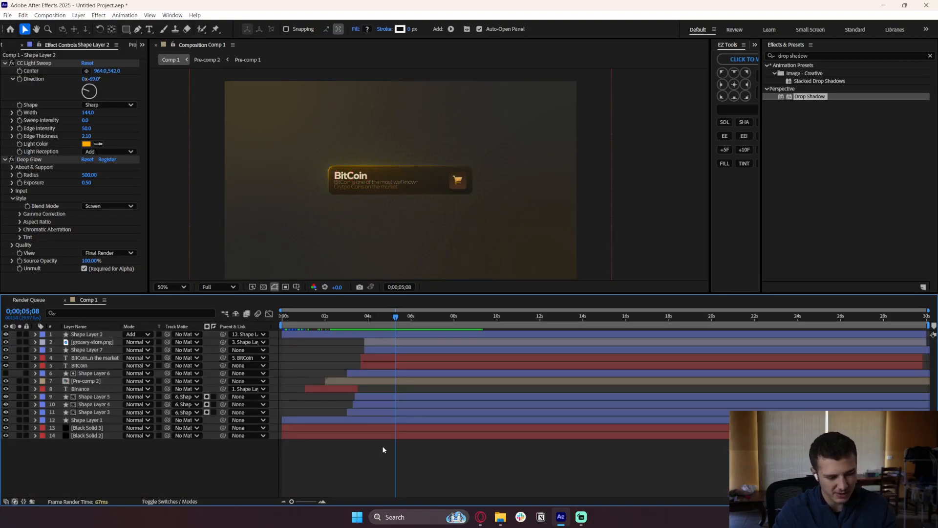
End Shape Layers 1, 3 and 4 at 0;00;05;08 by splitting each one there and deleting the remainder.
click(310, 428)
click(317, 421)
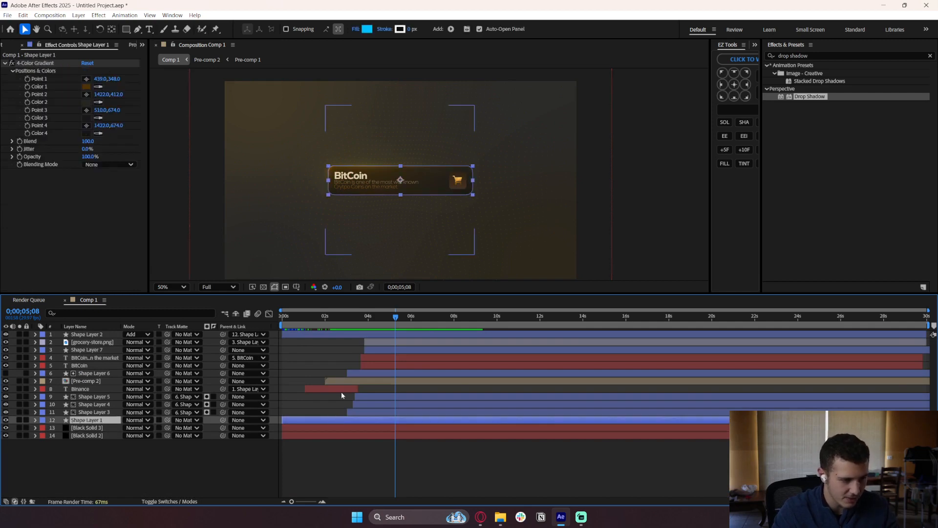
key(ctrl+shift+d)
key(Delete)
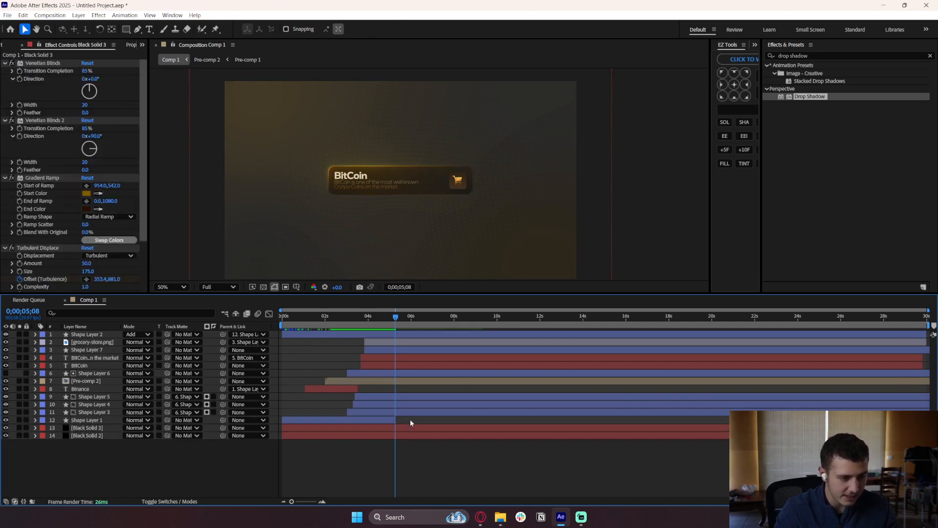
click(402, 413)
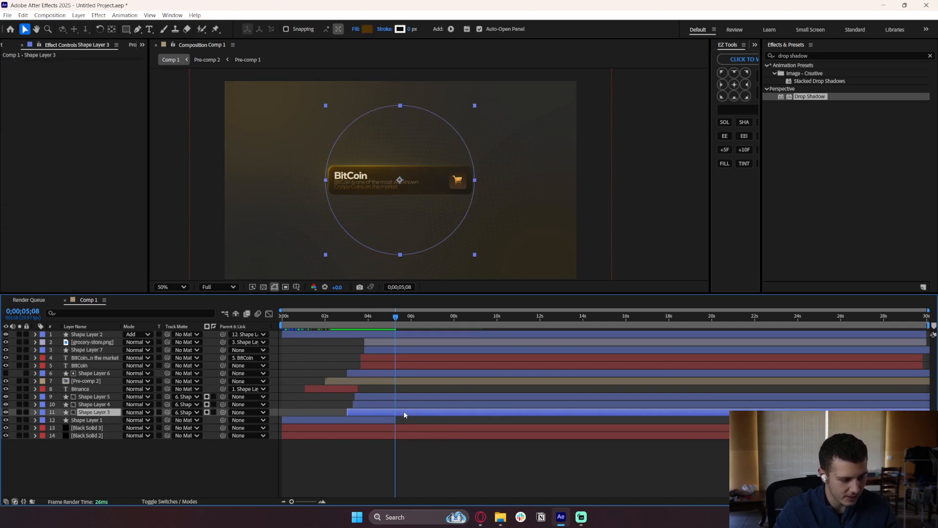
key(ctrl+shift+d)
key(Delete)
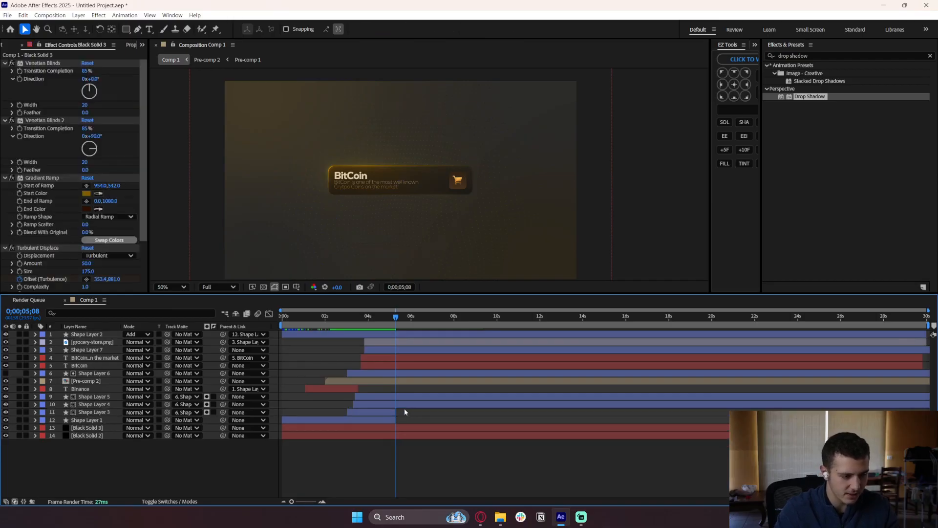
click(403, 403)
key(ctrl+shift+d)
key(Delete)
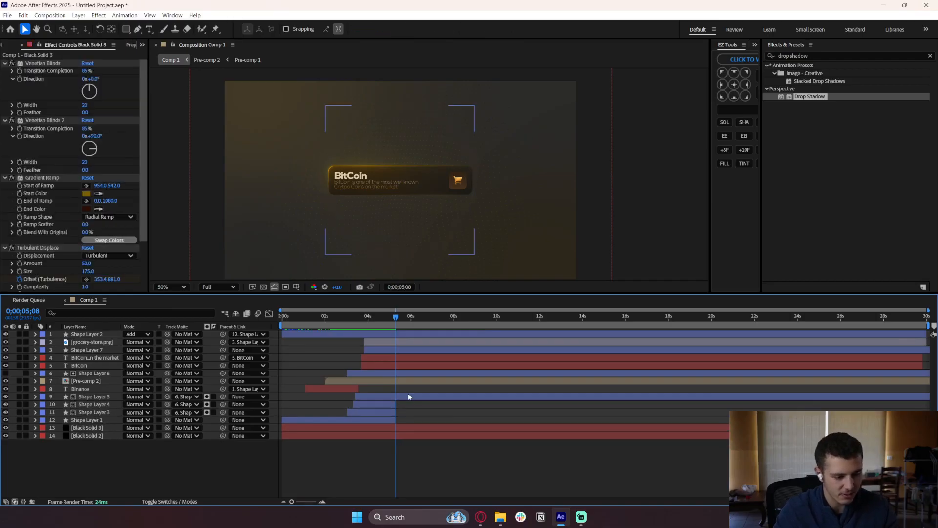
Split Shape Layer 5 at 0;00;05;08 and keep both parts, undoing the deletion of the second one.
click(407, 397)
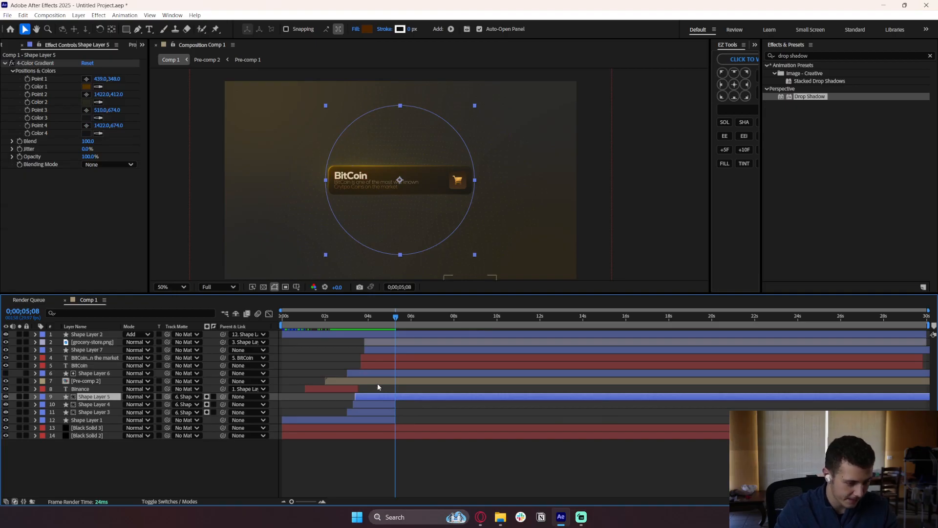
key(ctrl+shift+d)
key(Delete)
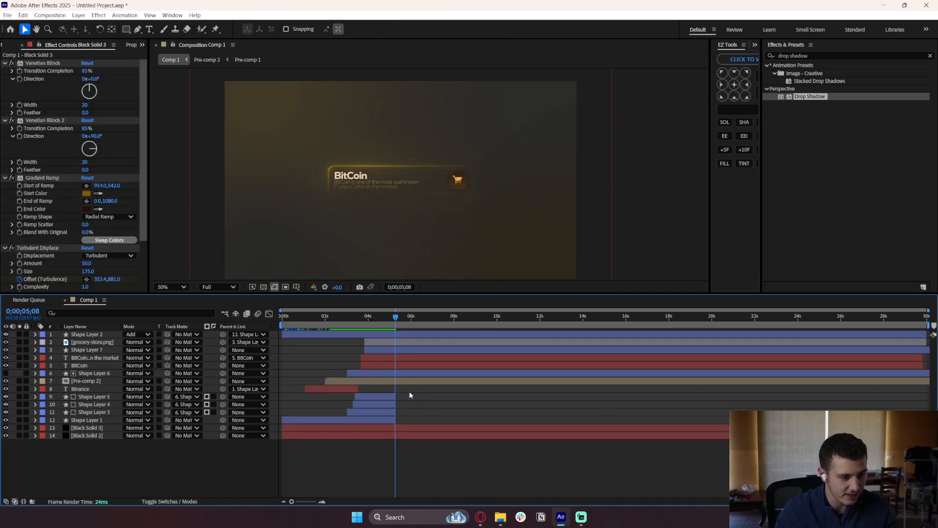
key(ctrl+z)
Try cutting off Pre-comp 2 after 0;00;05;08, and undo the cut.
click(389, 382)
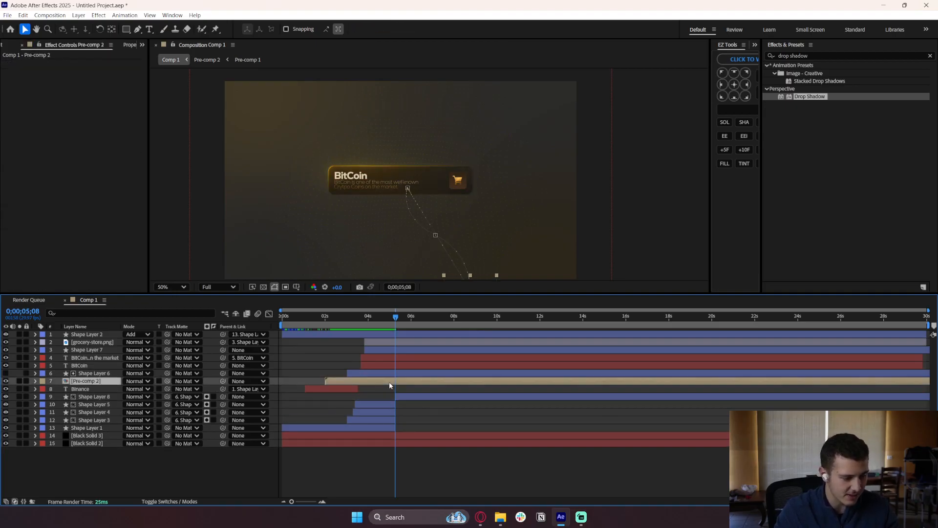
key(ctrl+shift+d)
key(Delete)
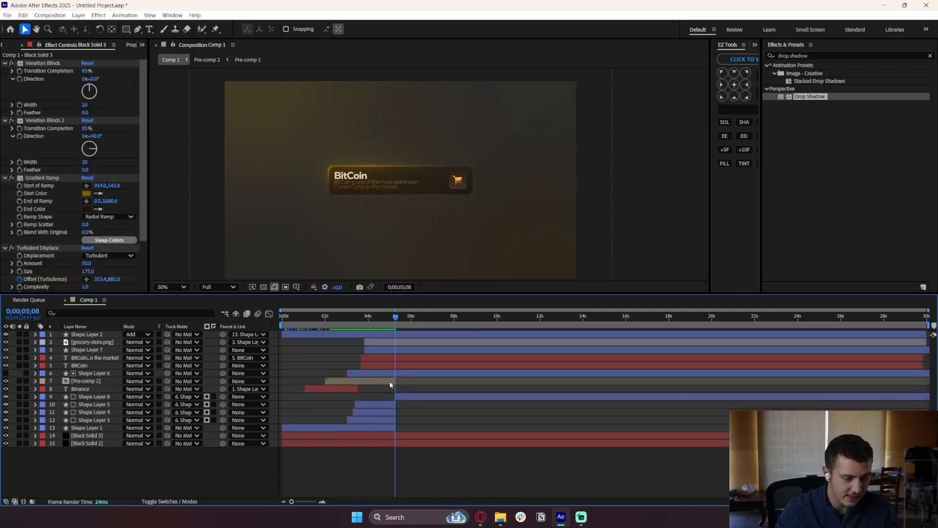
key(ctrl+z)
key(ctrl+z)
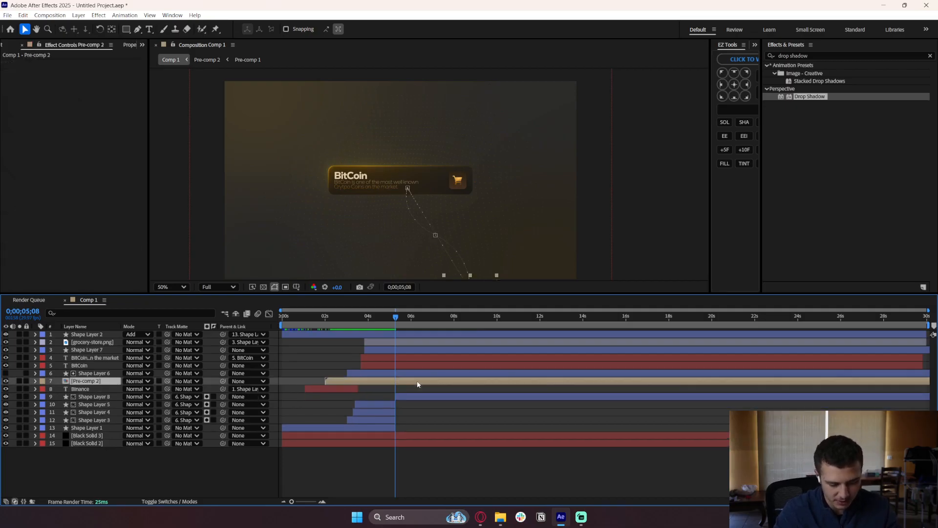
Try cutting off Shape Layer 6 after 0;00;05;08, and undo the cut.
click(405, 373)
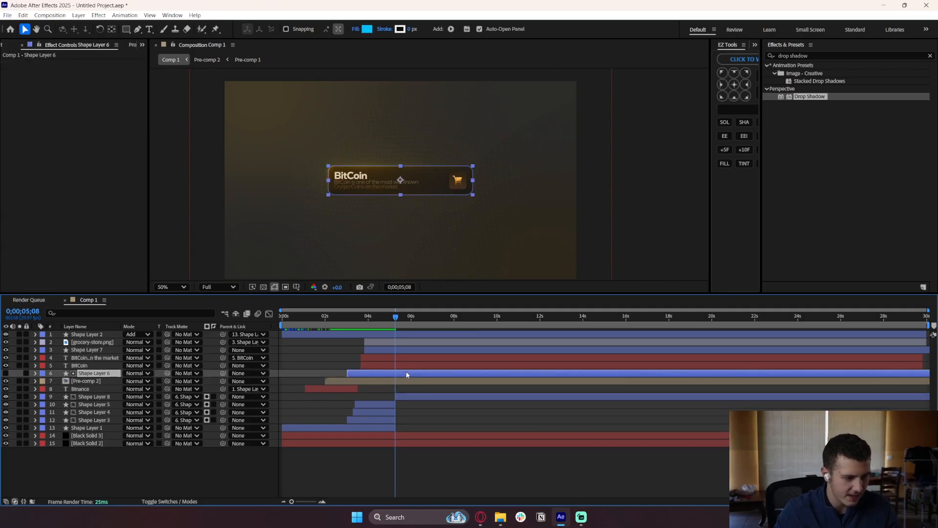
key(ctrl+shift+d)
key(Delete)
key(ctrl+z)
key(ctrl+z)
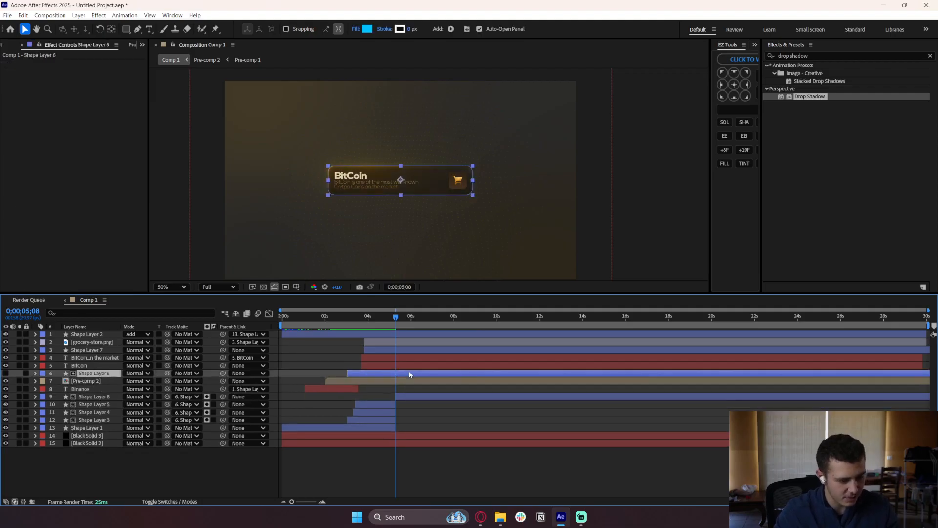
click(392, 366)
key(ctrl+Up)
key(ctrl+Up)
key(ctrl+Up)
key(ctrl+Up)
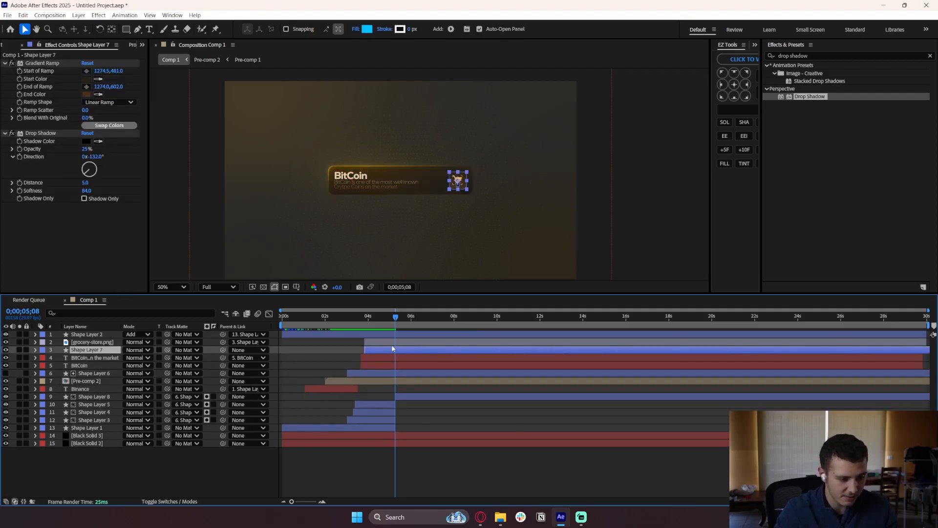
click(337, 355)
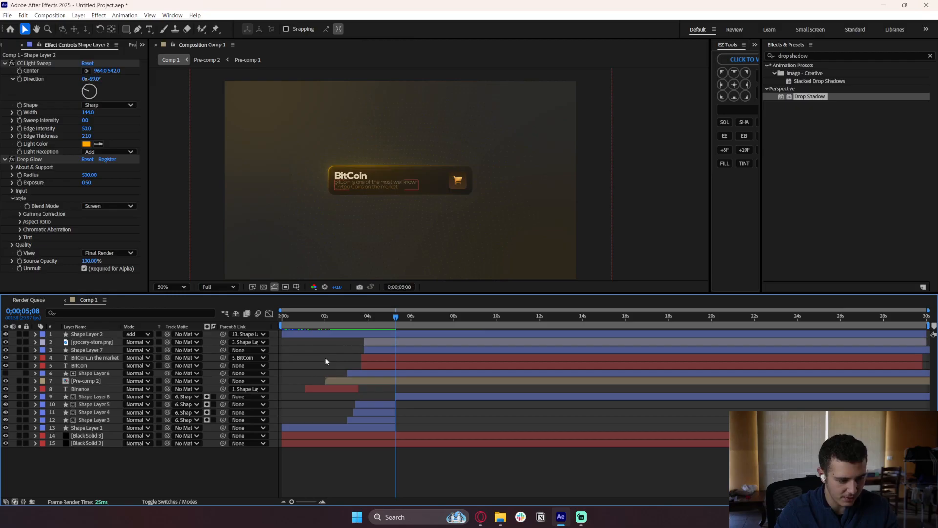
Try splitting Shape Layer 6, both BitCoin text layers, Shape Layer 7, the cart icon and Shape Layer 2 at 0;00;05;08, and undo the split.
key(equal)
click(397, 373)
shift+click(398, 365)
shift+click(399, 357)
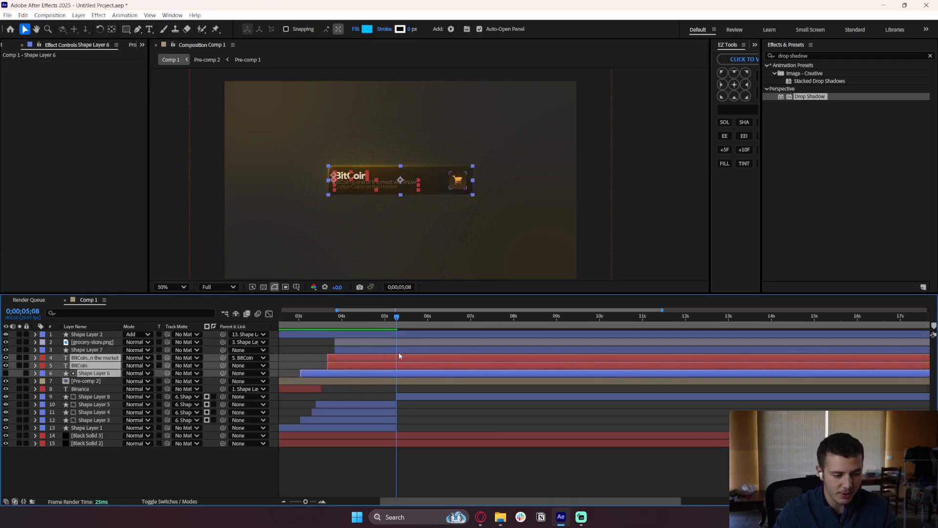
shift+click(398, 349)
shift+click(398, 342)
shift+click(397, 334)
key(ctrl+shift+d)
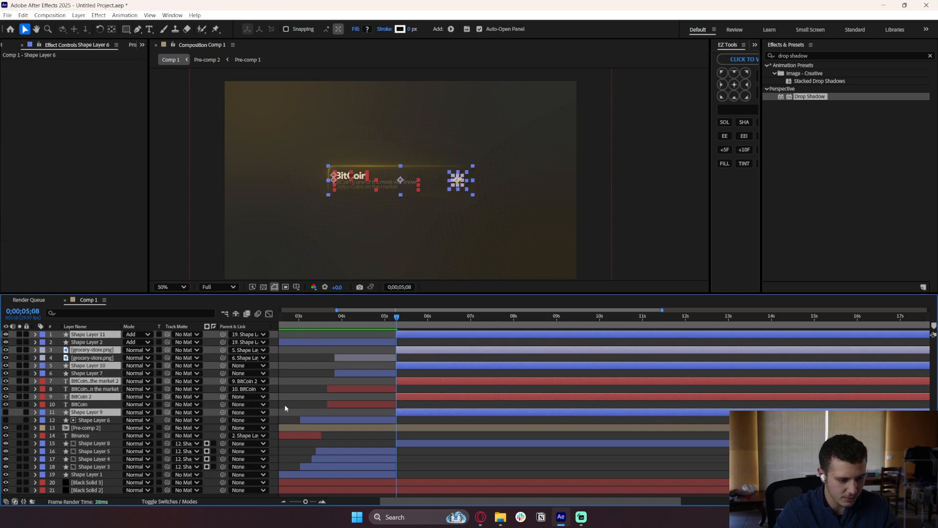
click(318, 402)
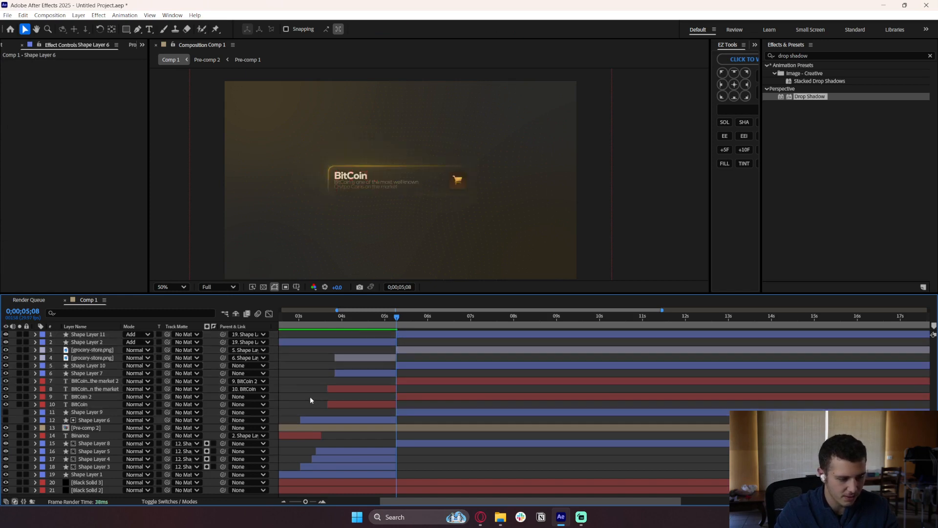
drag(357, 320, 399, 371)
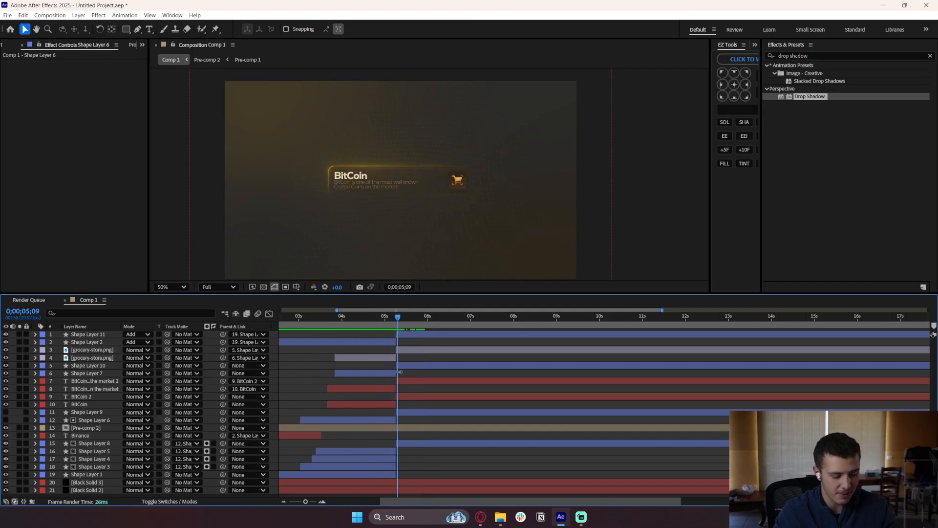
click(406, 413)
key(ctrl+z)
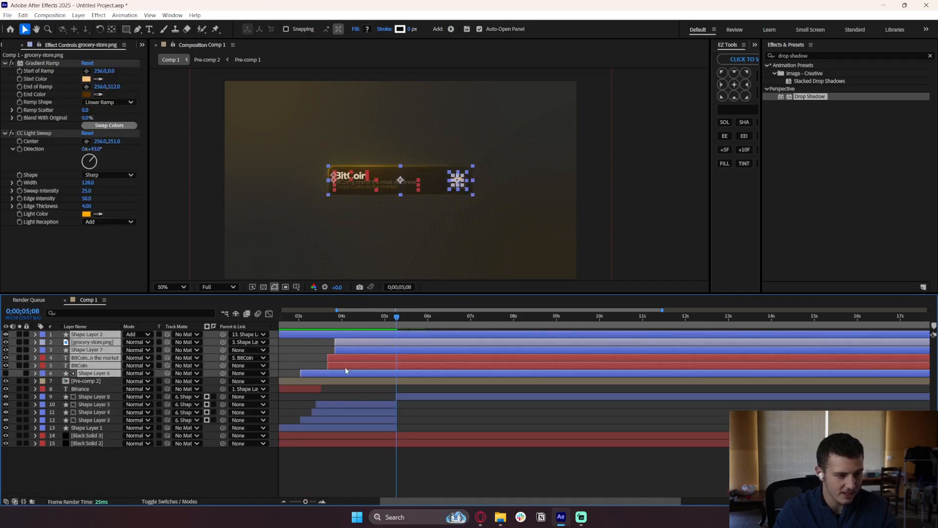
Split the cart icon, Shape Layer 7 and both BitCoin text layers at 0;00;05;08.
click(348, 389)
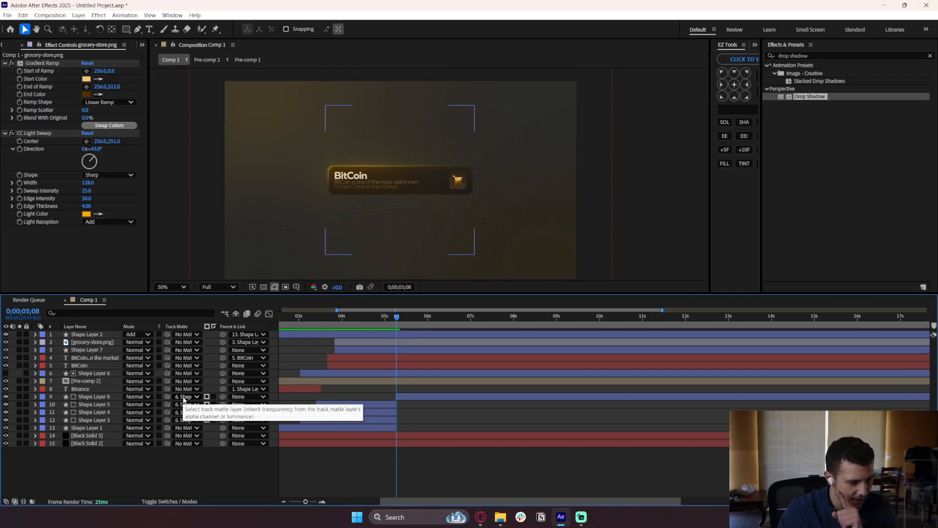
click(78, 373)
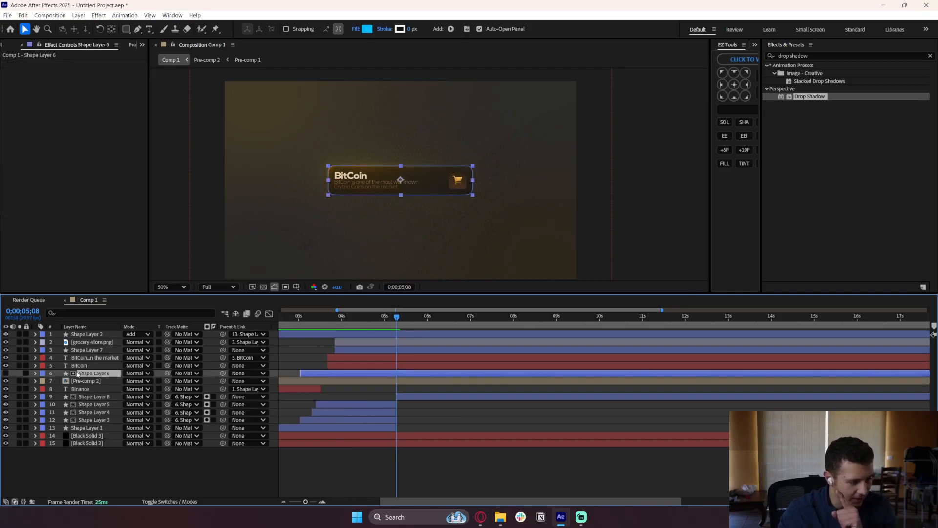
click(320, 396)
click(392, 366)
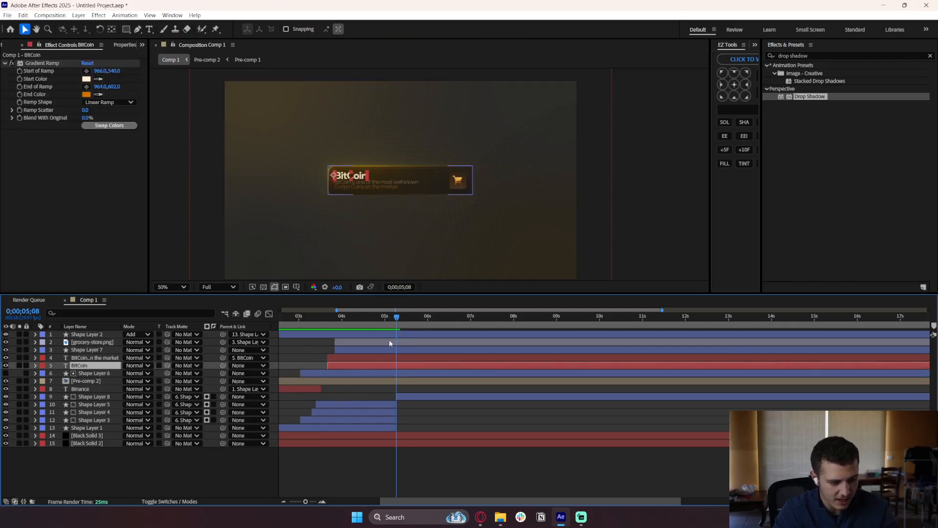
shift+click(392, 341)
key(ctrl+shift+d)
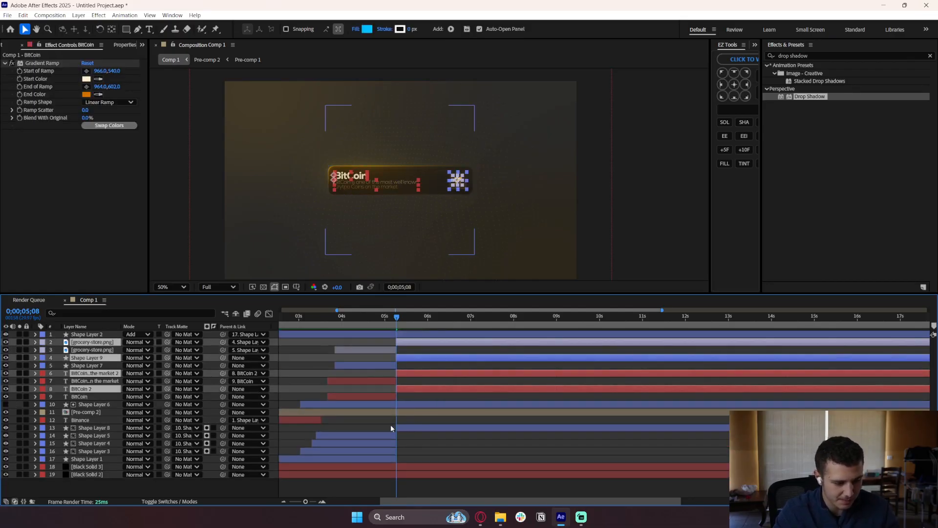
click(391, 424)
Play back the animation from 0;00;03;01 past the split point to check the transition.
drag(396, 318, 302, 323)
key(space)
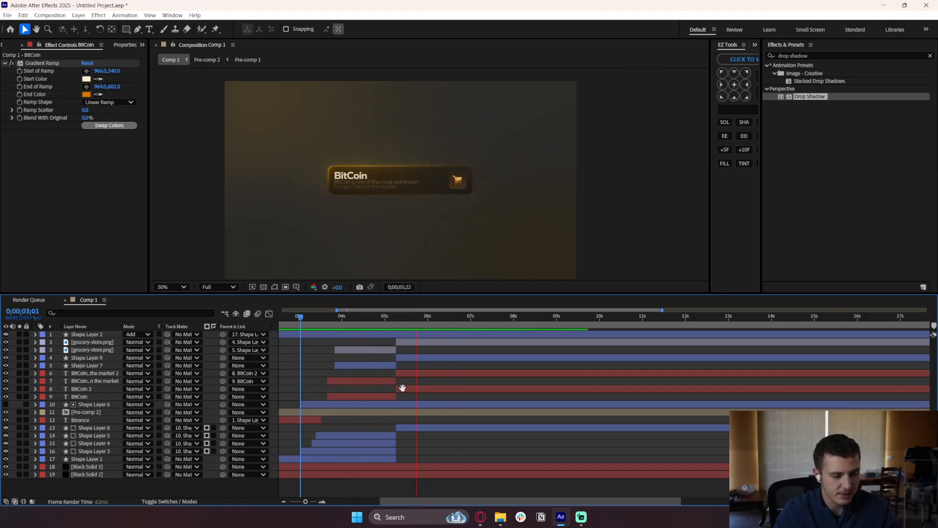
key(space)
Try splitting Shape Layer 6 at 0;00;05;23, and undo the split.
click(399, 404)
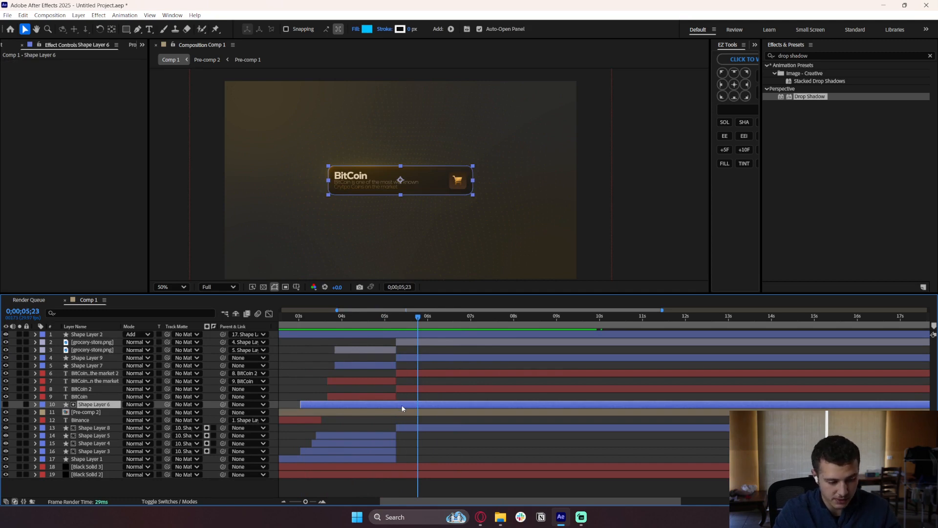
key(ctrl+shift+d)
key(ctrl+z)
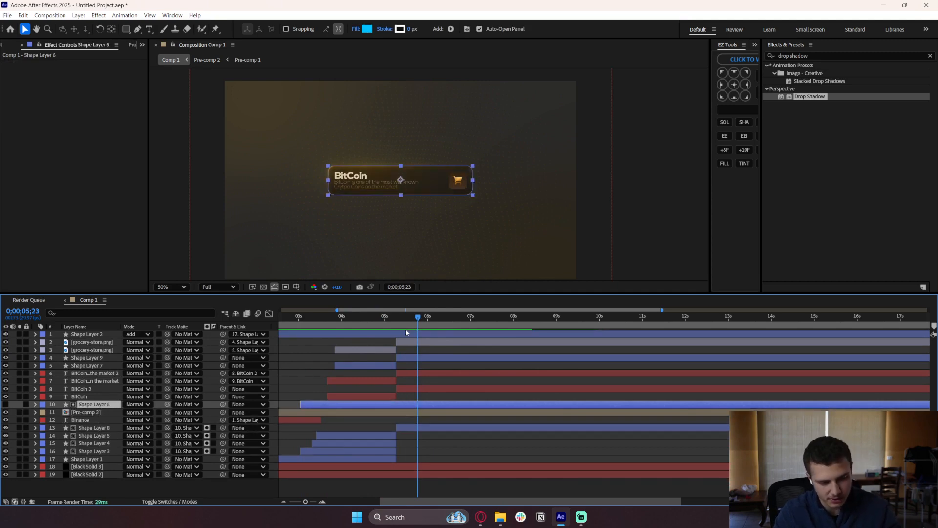
click(361, 366)
click(331, 367)
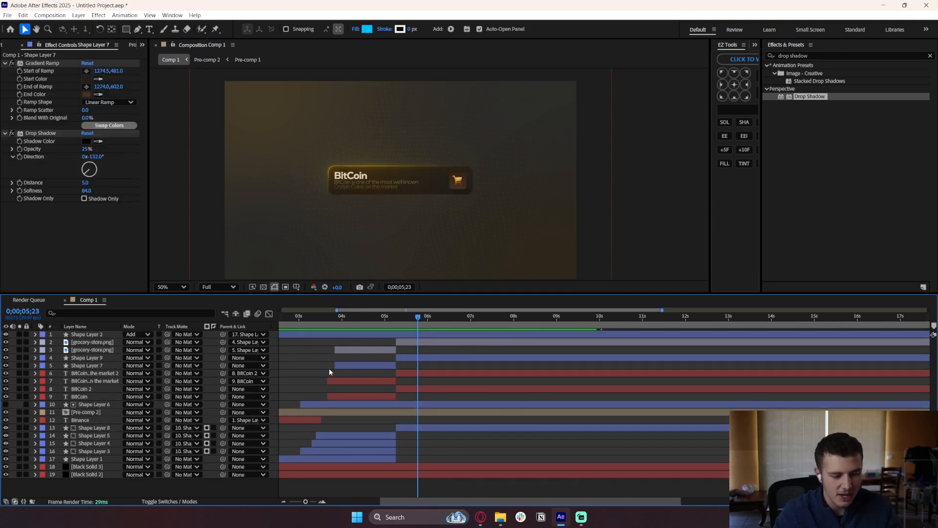
Split Shape Layer 6 at 0;00;05;08, in line with the other split layers.
drag(394, 322, 401, 373)
click(408, 427)
click(398, 401)
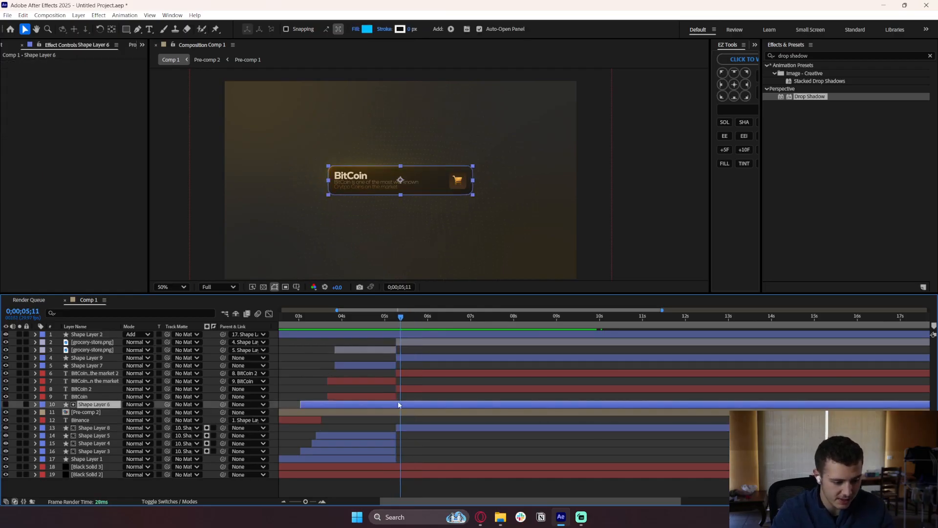
click(398, 323)
key(ctrl+shift+d)
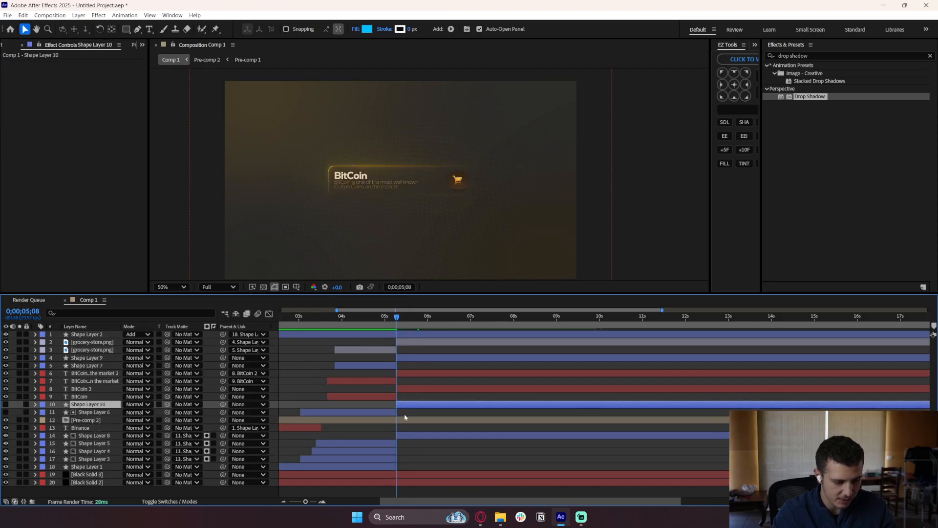
Make Shape Layer 10 the track matte of Shape Layer 8.
click(408, 433)
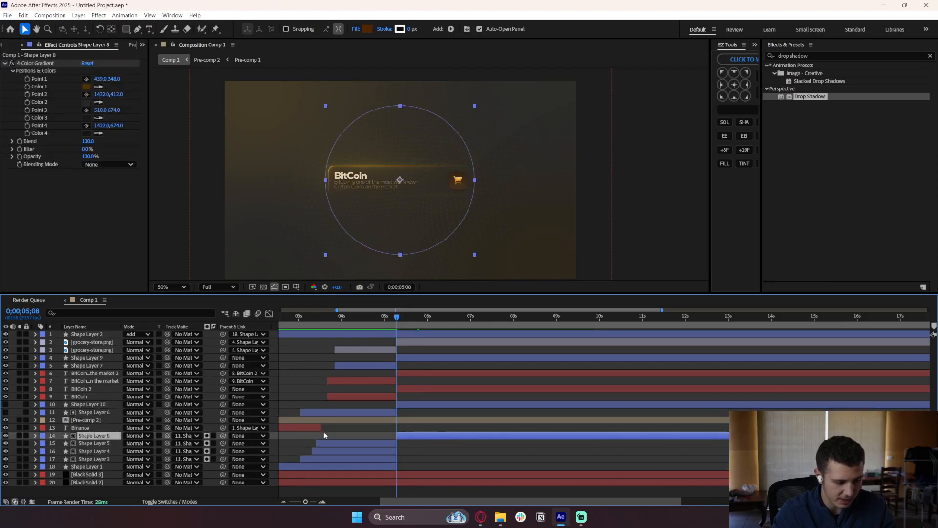
click(134, 435)
click(139, 435)
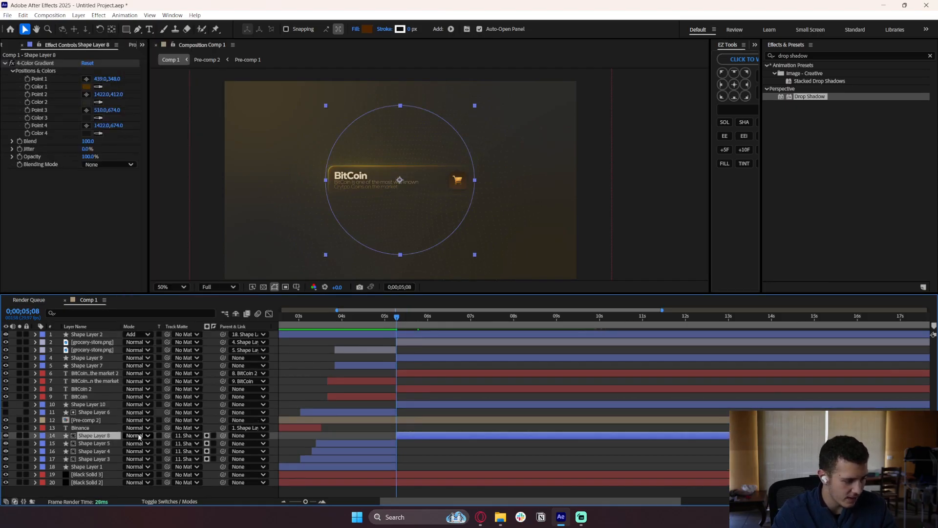
drag(167, 436, 98, 405)
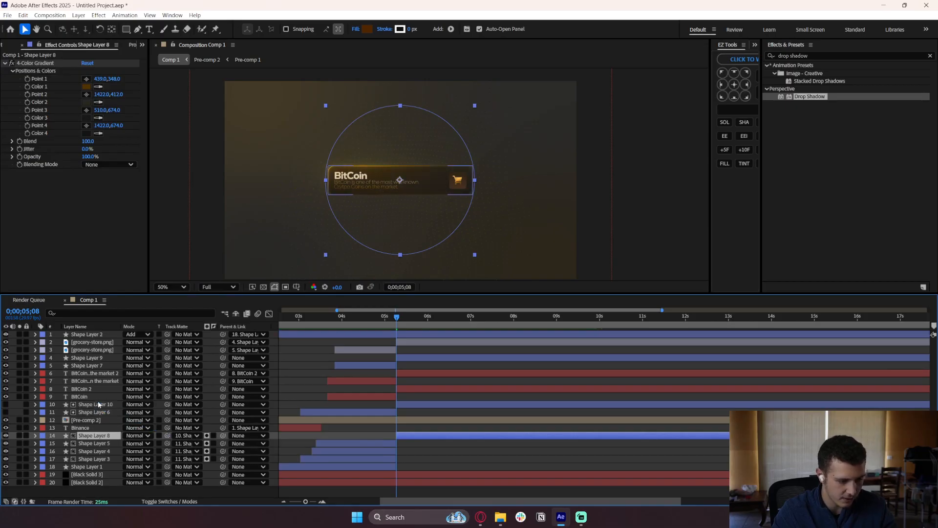
click(110, 405)
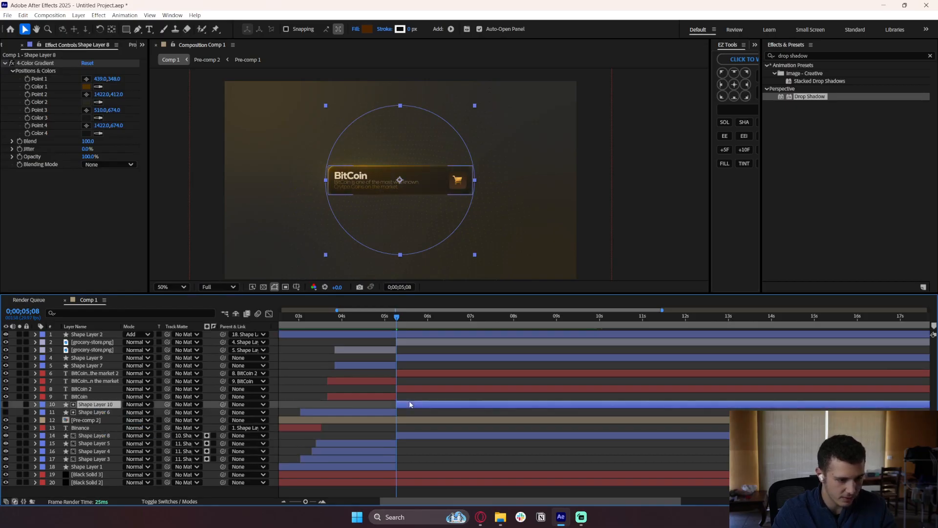
Scrub the timeline from 0;00;04;07 to 0;00;06;05 to check the card across the split.
click(110, 411)
click(352, 316)
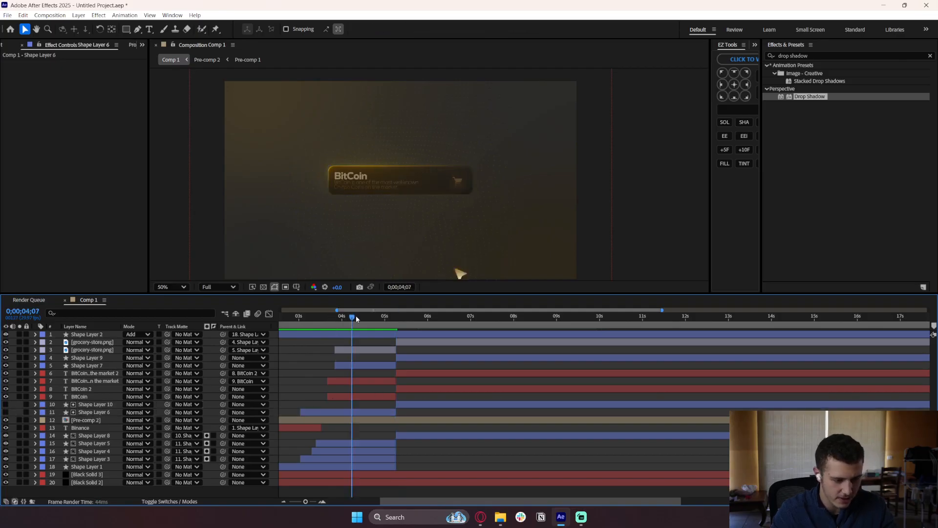
drag(356, 318, 435, 332)
click(409, 433)
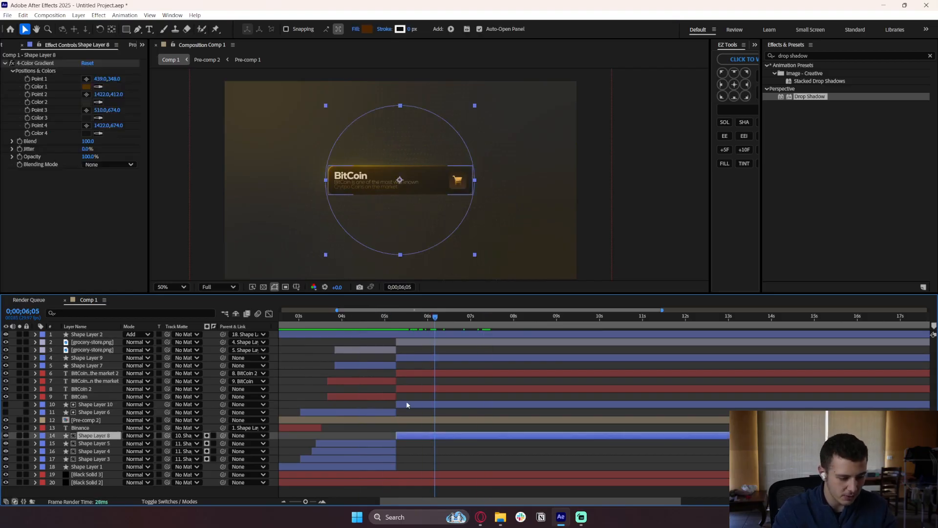
shift+click(406, 400)
shift+click(409, 389)
click(417, 395)
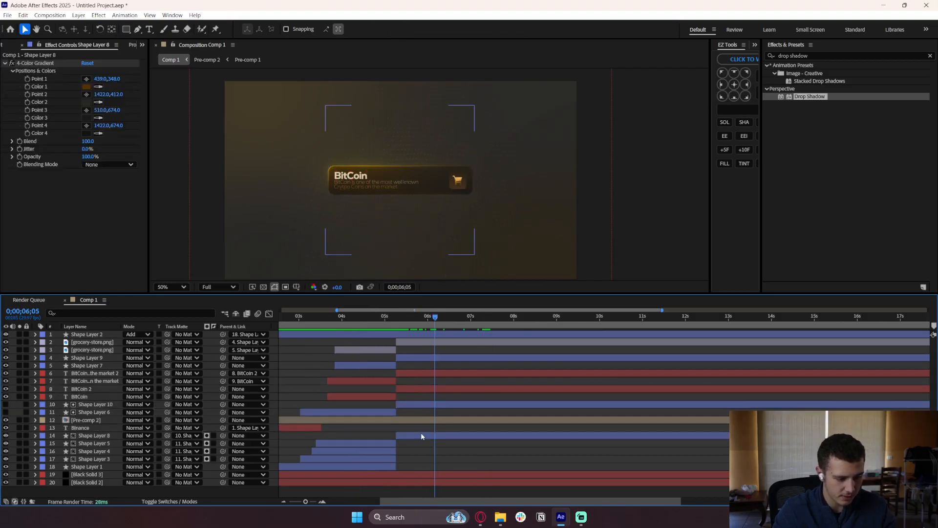
Group the second-half cart icon, Shape Layer 9, both BitCoin texts, Shape Layer 10 and Shape Layer 8 directly below Shape Layer 2.
click(420, 434)
ctrl+click(415, 403)
ctrl+click(415, 388)
ctrl+click(415, 374)
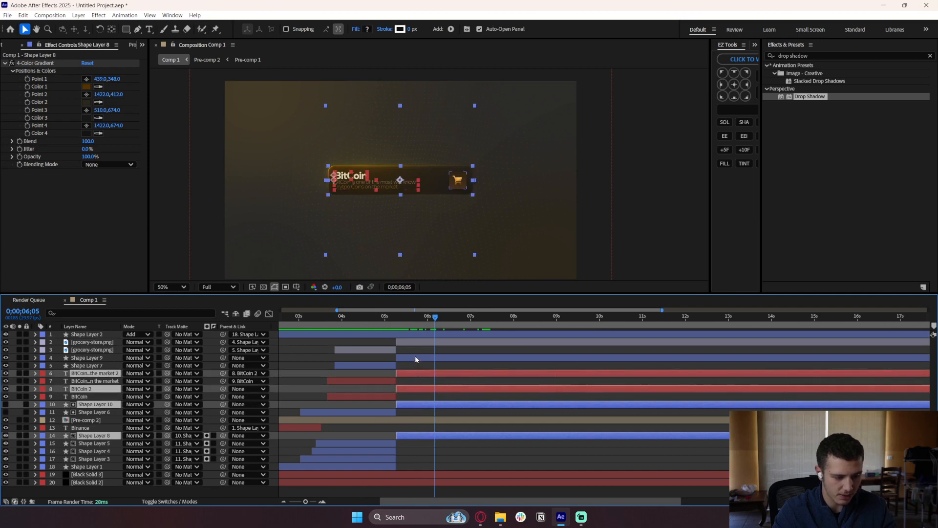
ctrl+click(415, 358)
ctrl+click(415, 343)
drag(112, 373, 116, 346)
click(476, 428)
click(380, 346)
drag(392, 317, 422, 330)
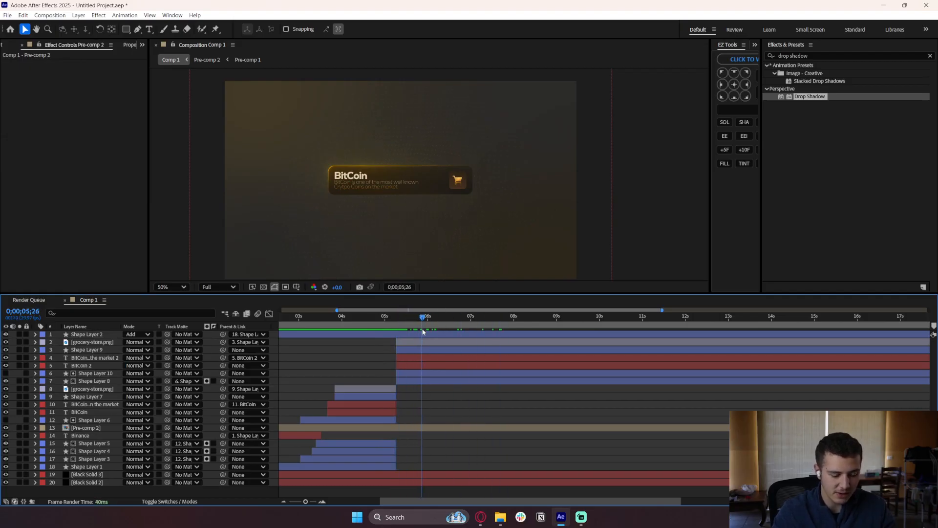
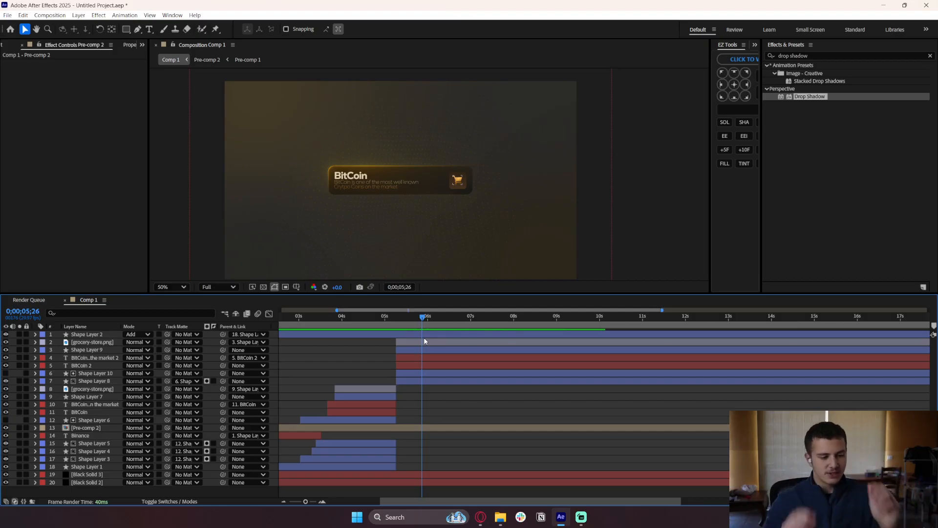
Split Shape Layer 2 at 0;00;05;08.
click(399, 322)
click(400, 336)
key(ctrl+shift+d)
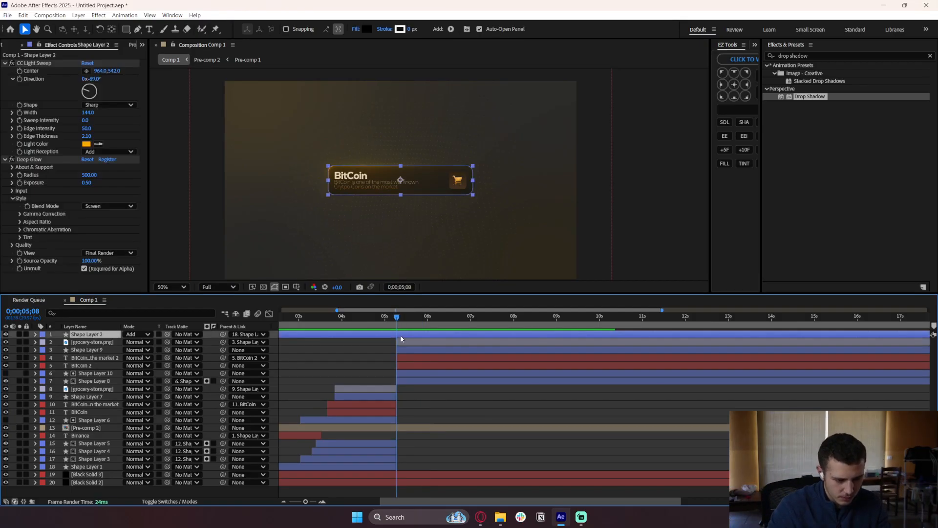
click(371, 349)
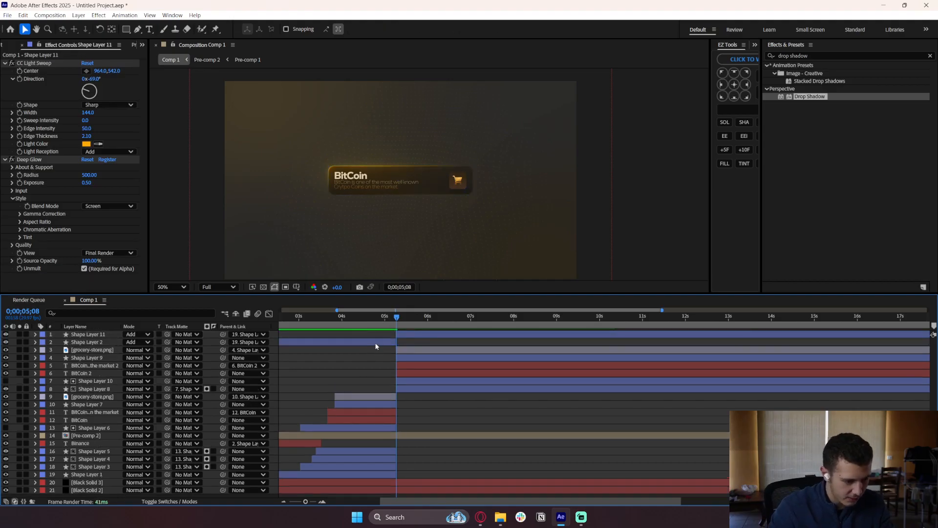
Move the second-half layers, from the cart icon through Shape Layer 8, directly below Shape Layer 11.
click(407, 351)
shift+click(410, 382)
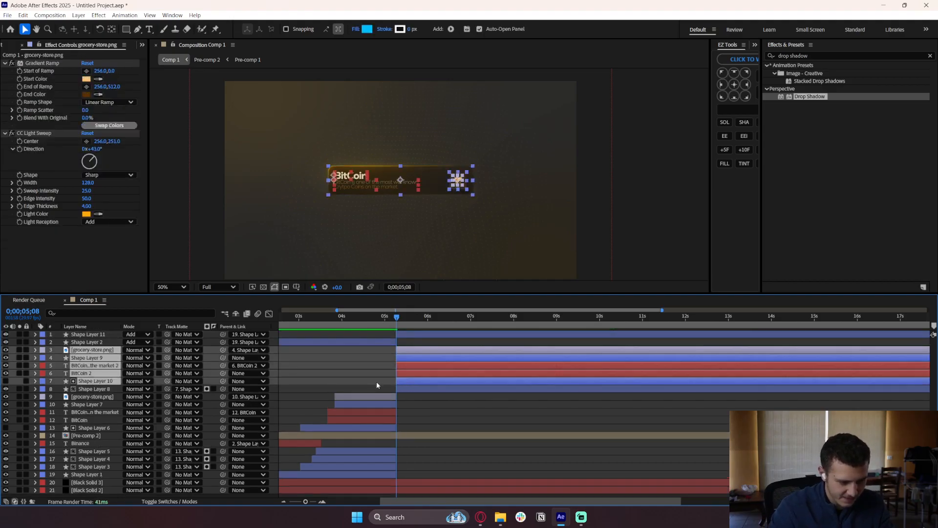
shift+click(402, 388)
drag(121, 349, 120, 338)
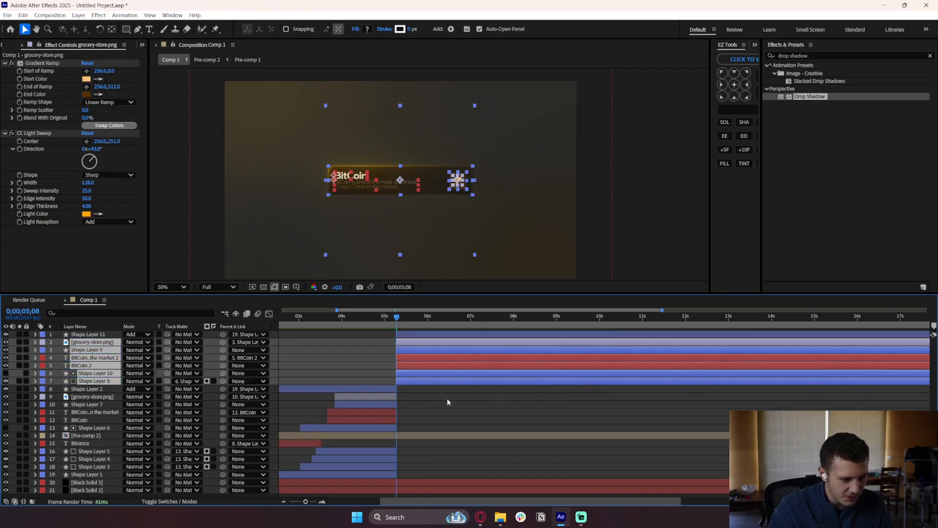
click(446, 397)
Scrub through the timeline up to 0;00;06;10 to review the whole animation.
click(292, 321)
drag(290, 323, 554, 332)
click(533, 371)
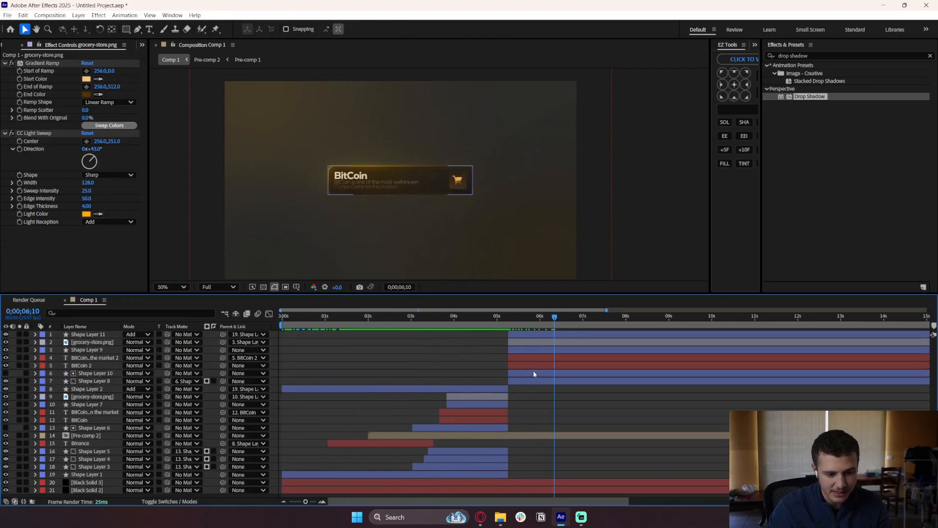
click(480, 369)
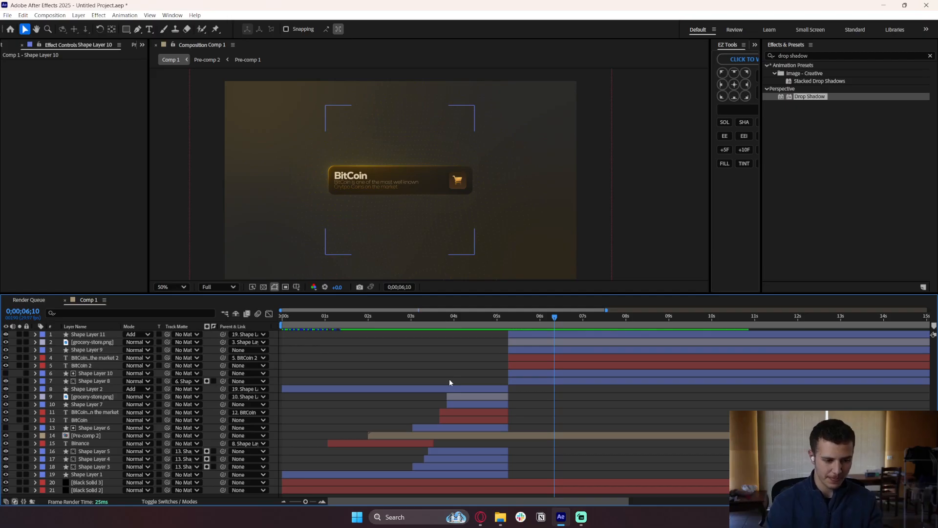
Add an adjustment layer on top and make it start where the second-half layers begin.
right_click(62, 388)
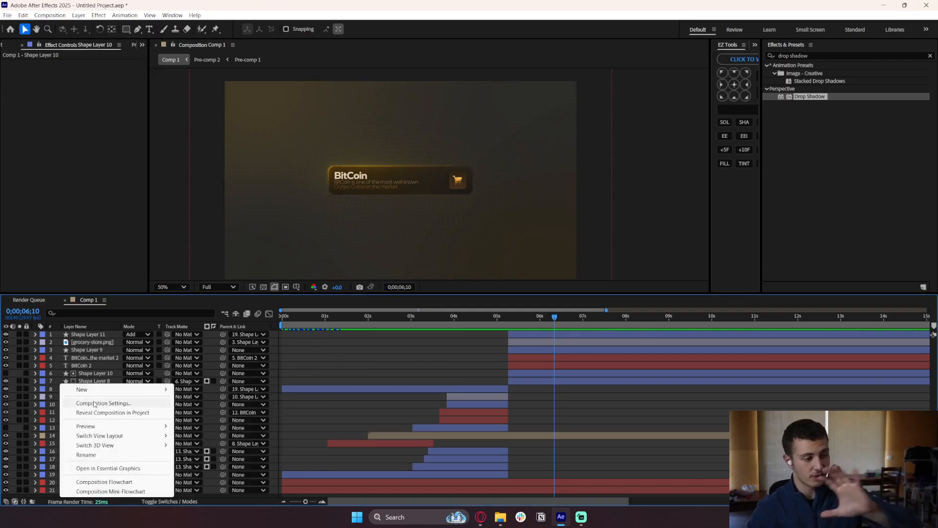
mouse_move(122, 390)
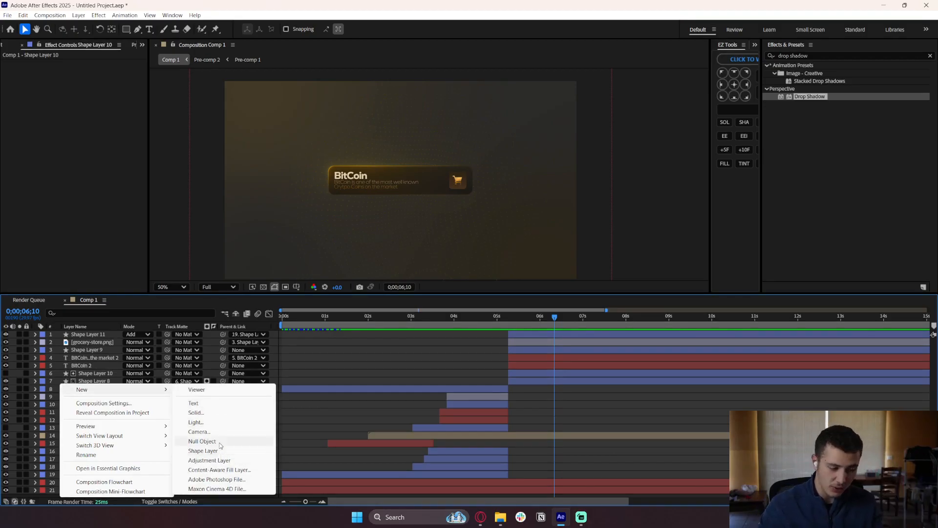
click(214, 461)
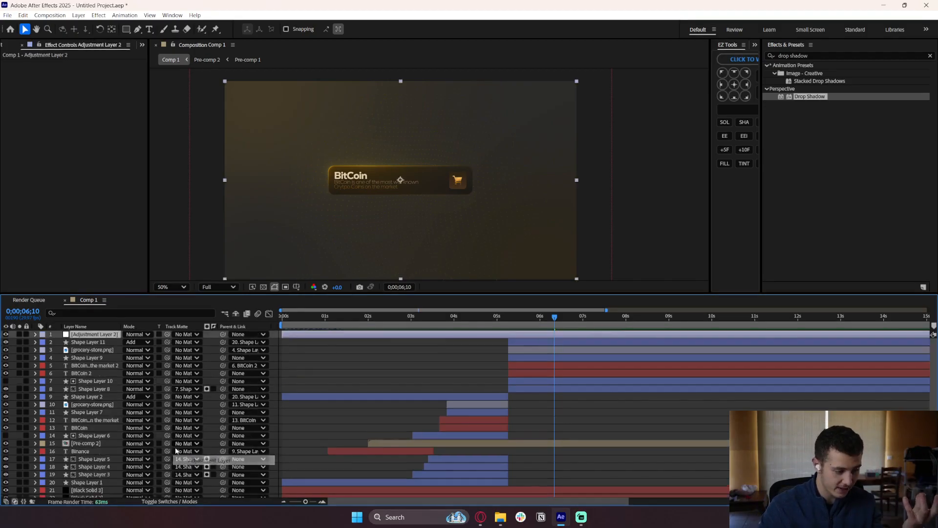
drag(283, 334, 506, 334)
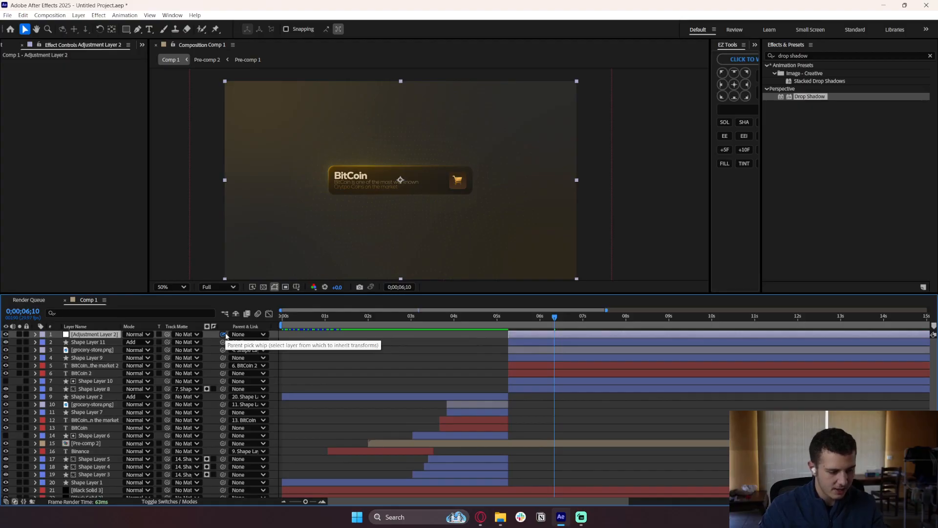
click(131, 389)
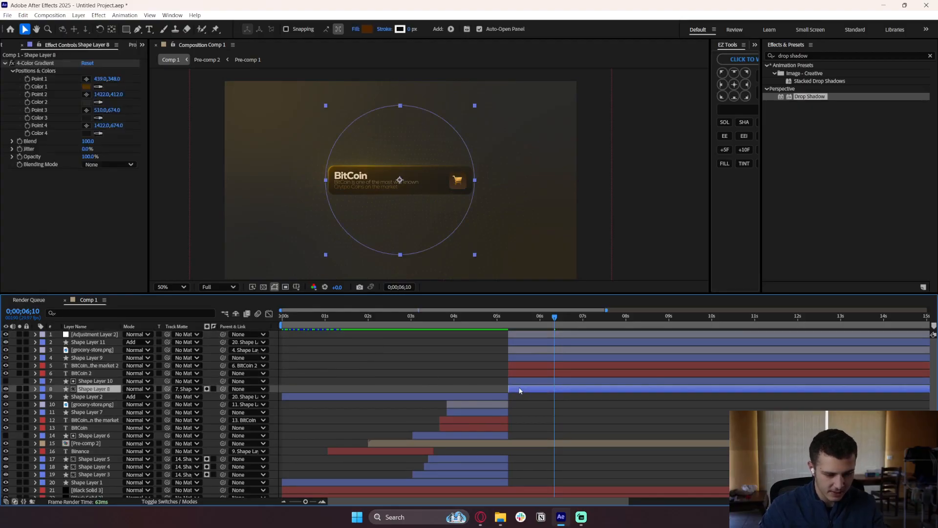
click(131, 381)
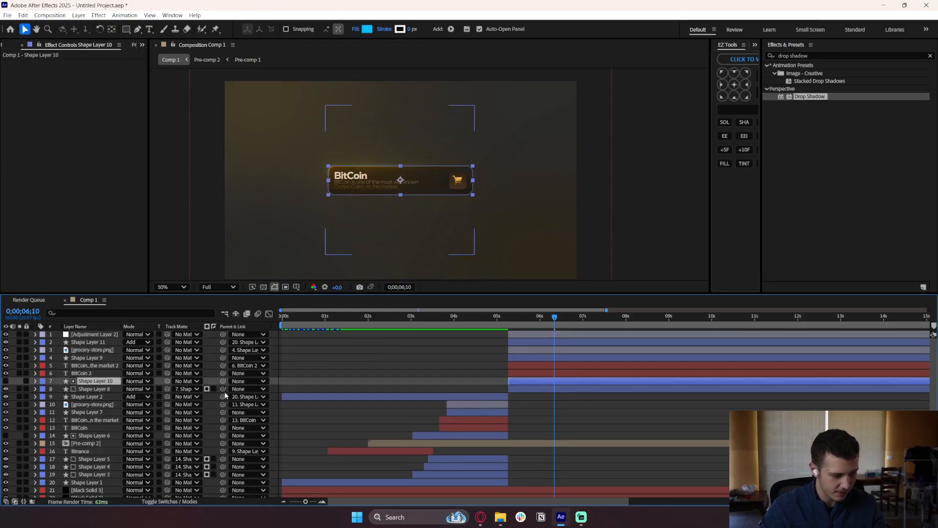
drag(143, 391, 101, 382)
drag(222, 381, 96, 367)
click(367, 389)
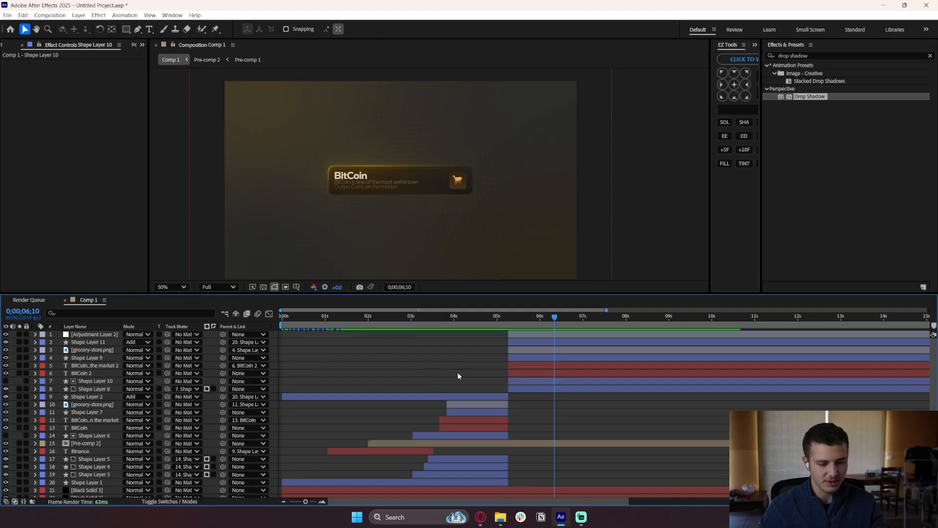
Delete the adjustment layer and select Shape Layer 11.
click(527, 334)
key(Delete)
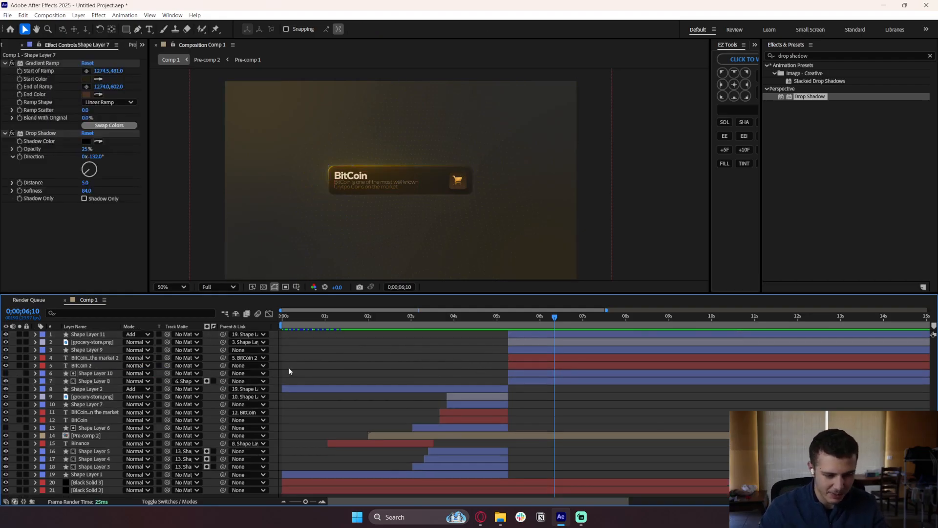
click(100, 338)
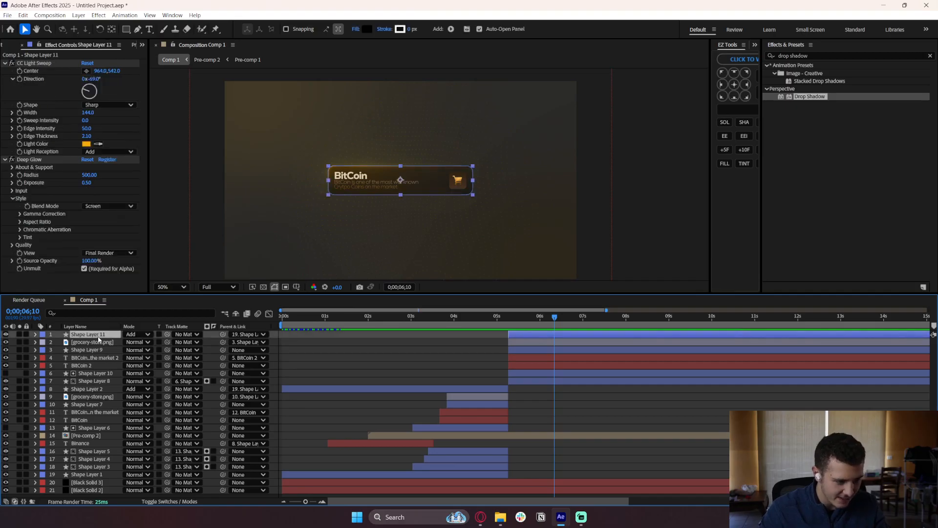
Try to parent Shape Layer 11 to Shape Layer 8 and undo the parenting.
click(561, 382)
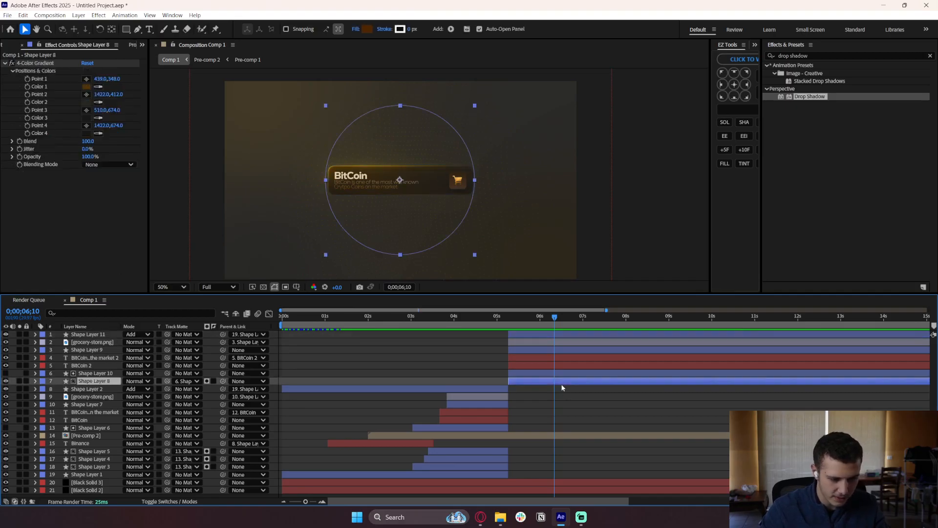
key(p)
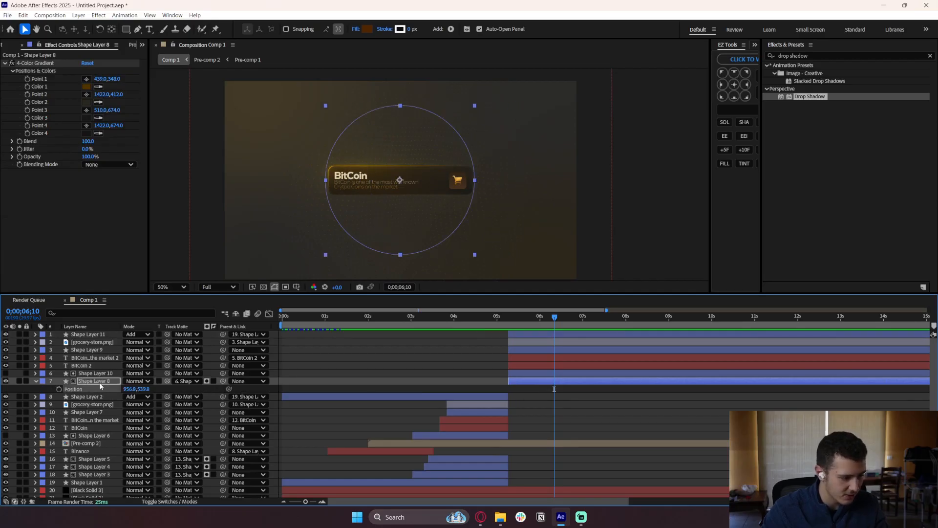
click(94, 334)
drag(223, 334, 26, 397)
click(96, 382)
key(ctrl+z)
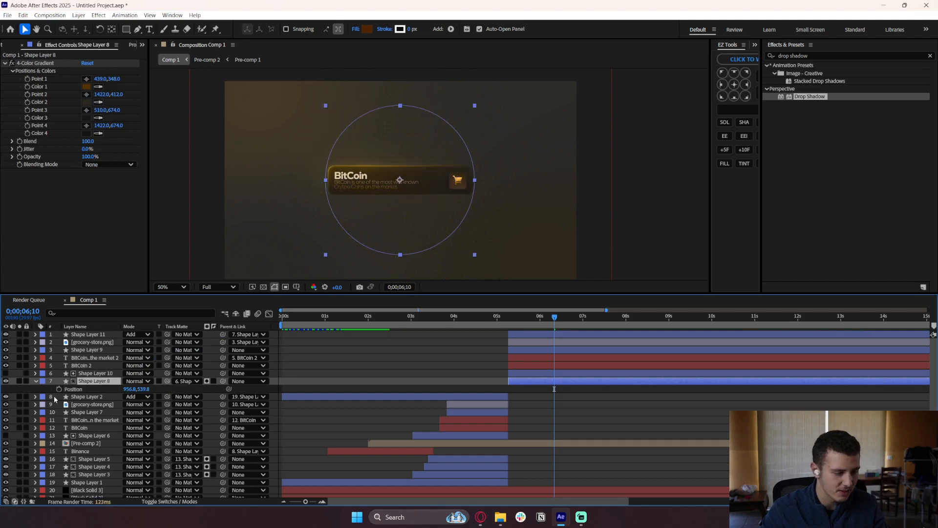
key(ctrl+z)
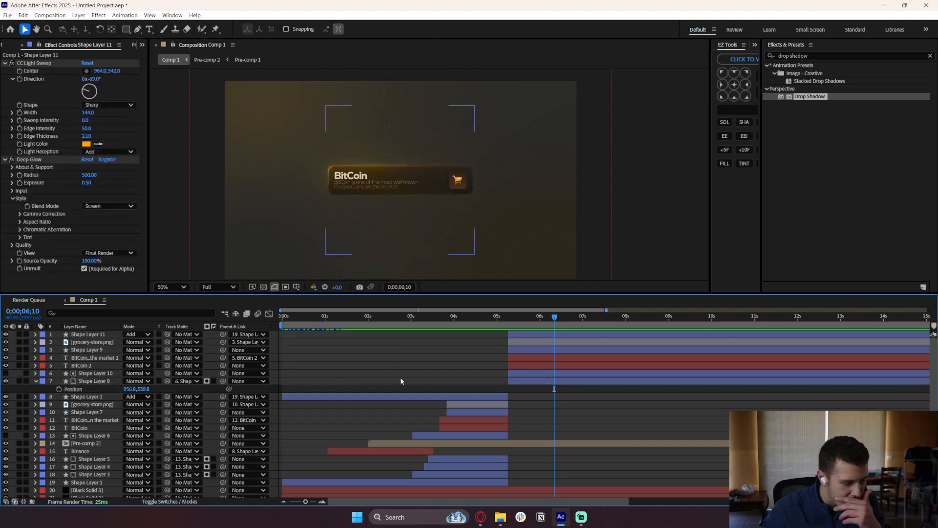
Try to lower the second-half card with a new adjustment layer at a vertical position of 754, then undo the move and delete the layer.
right_click(388, 386)
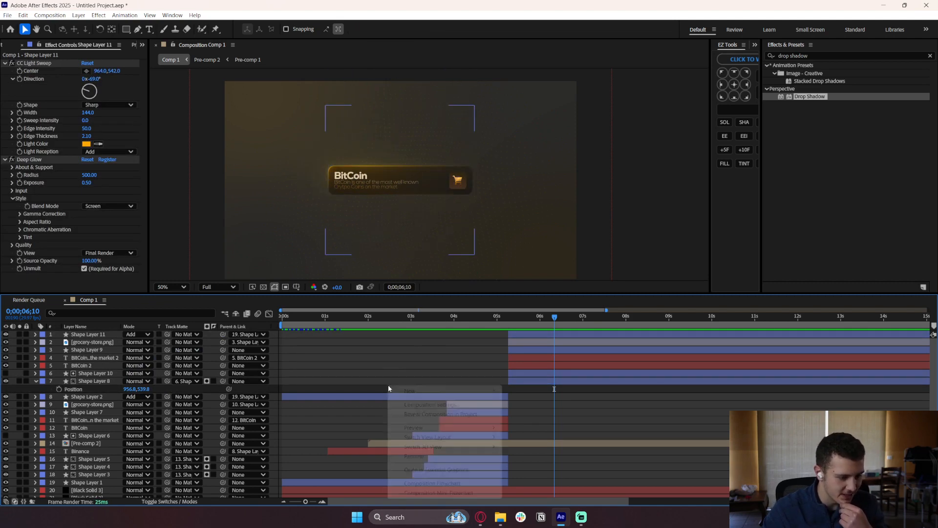
mouse_move(411, 391)
click(537, 461)
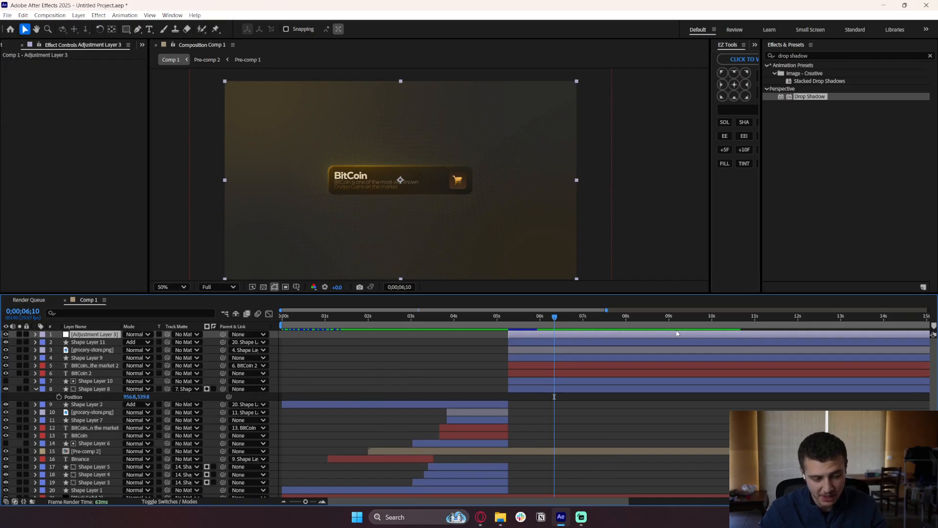
drag(784, 324, 546, 332)
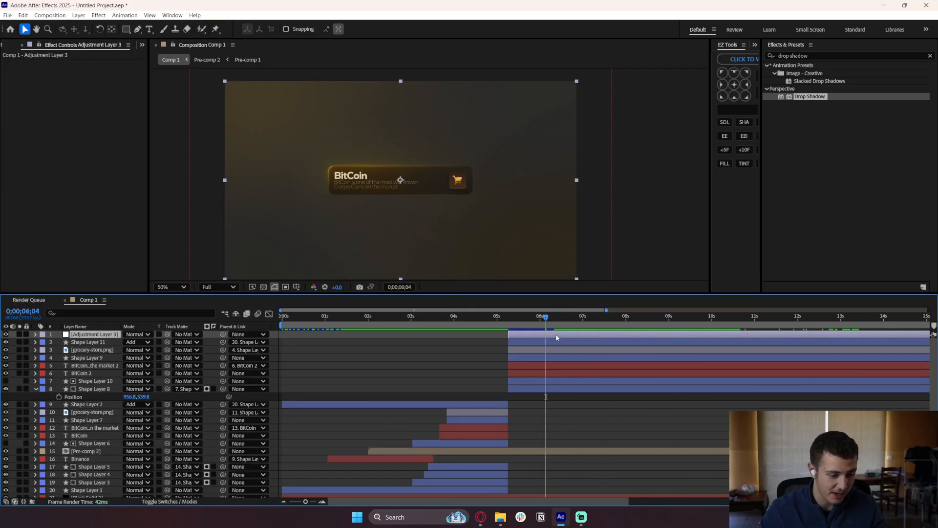
key(p)
drag(141, 342, 238, 346)
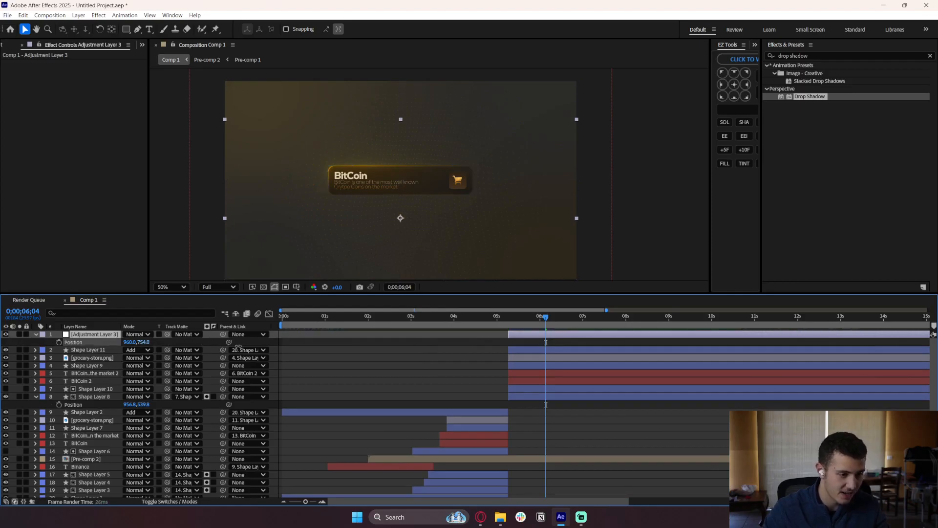
key(ctrl+z)
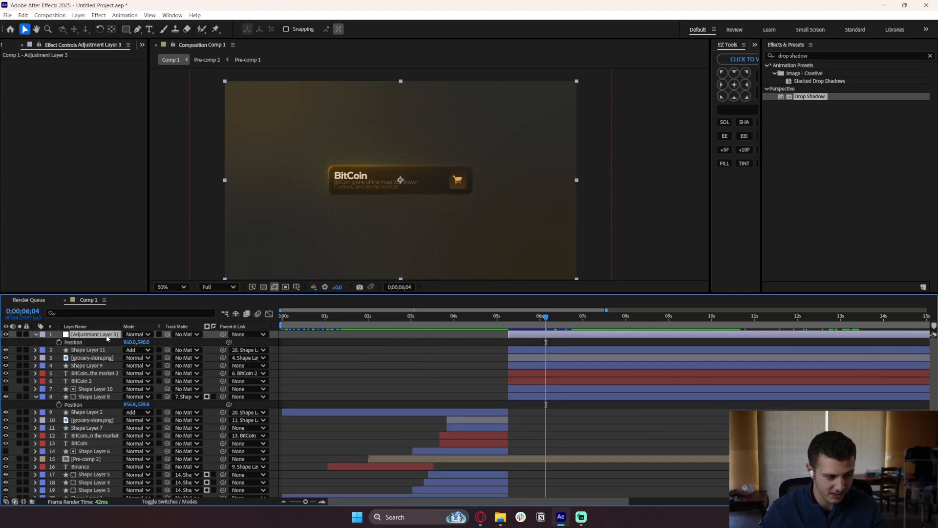
key(Delete)
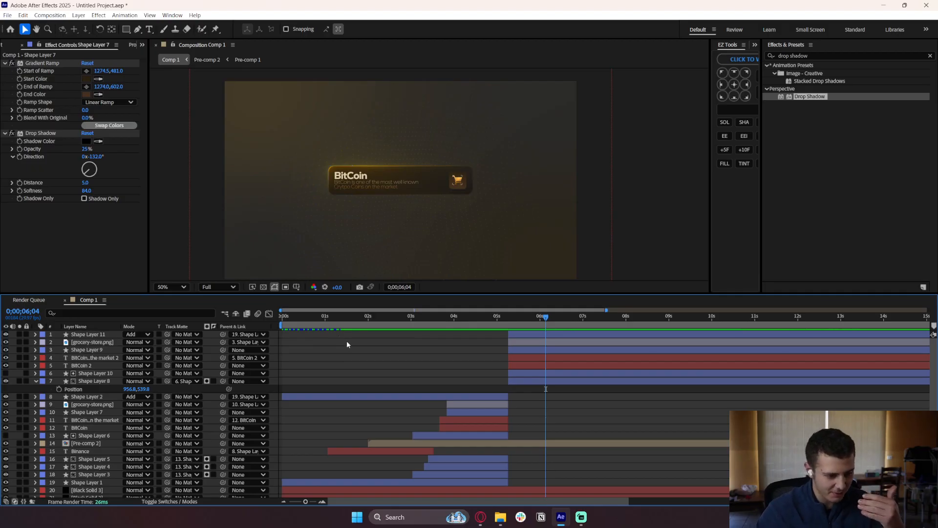
drag(303, 319, 513, 329)
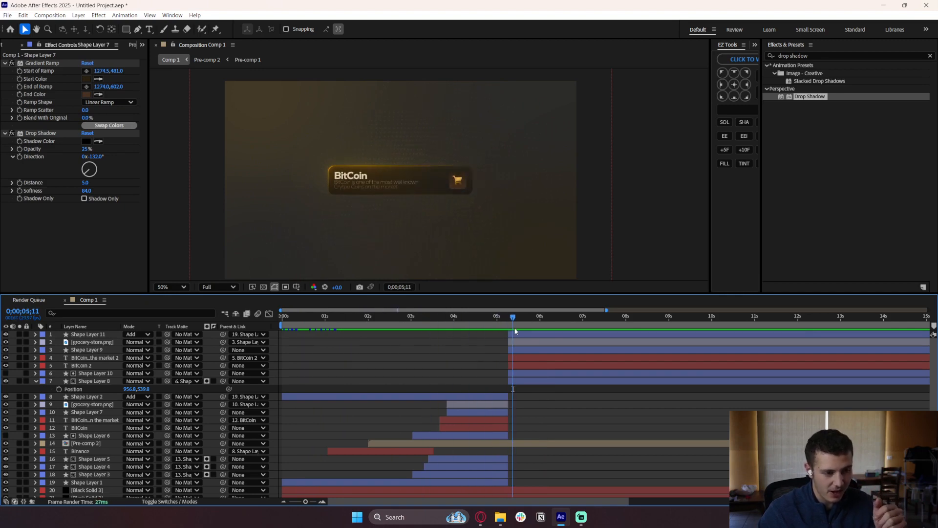
click(537, 380)
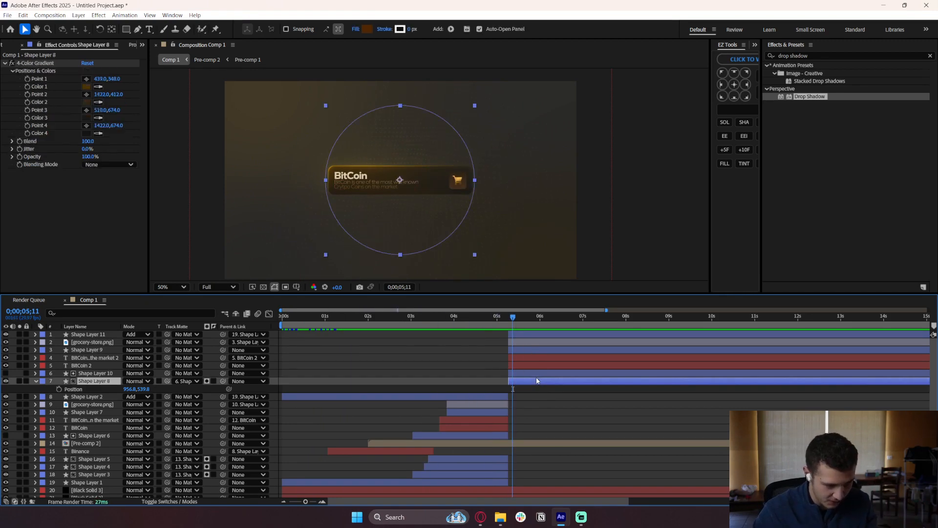
shift+click(528, 336)
right_click(537, 343)
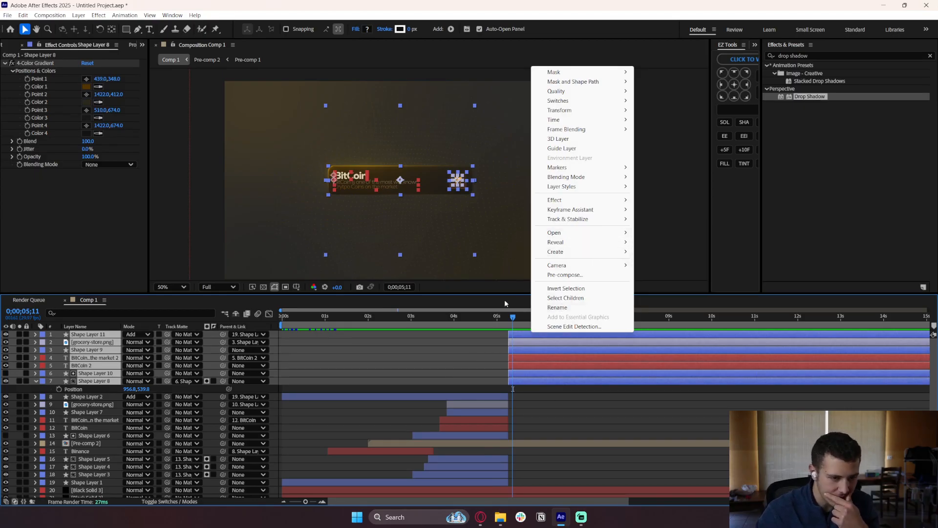
click(402, 356)
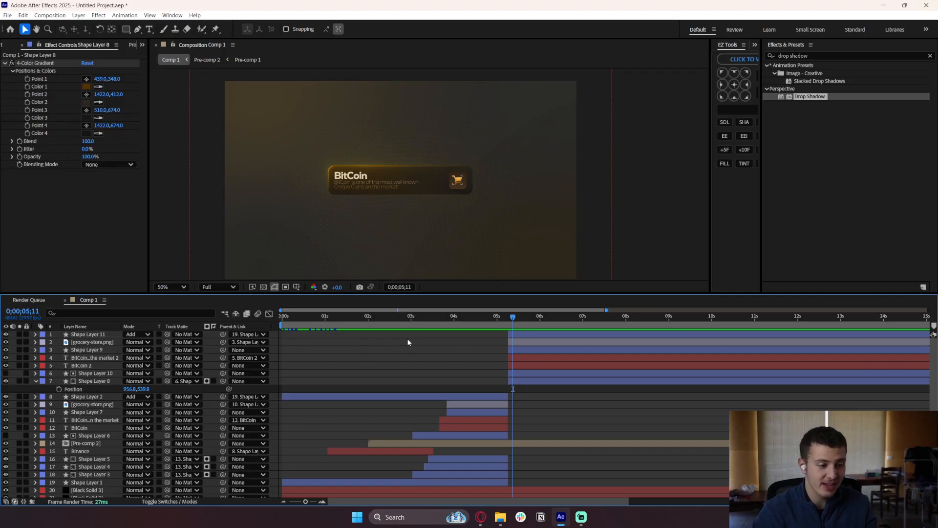
Duplicate the second-half layers from Shape Layer 11 through Shape Layer 8 and bring the copies to the top of the layer stack.
click(512, 335)
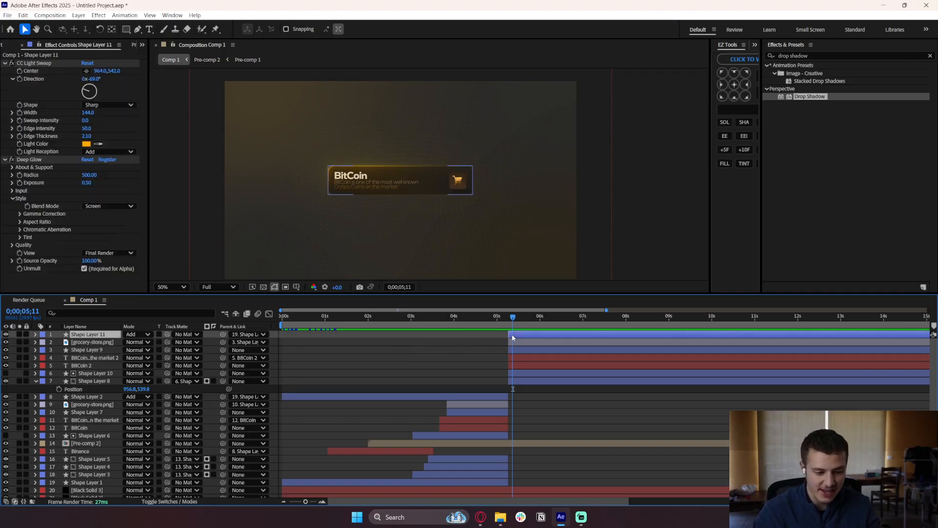
shift+click(524, 379)
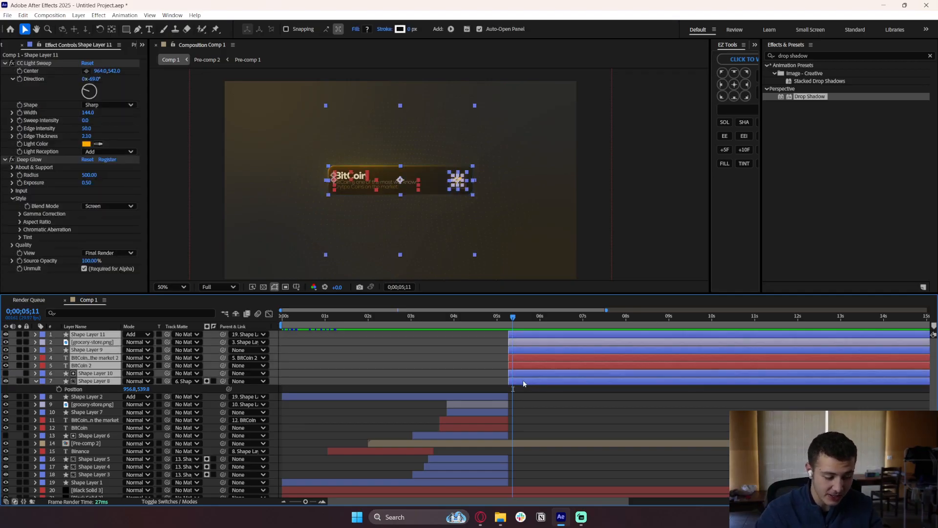
key(ctrl+d)
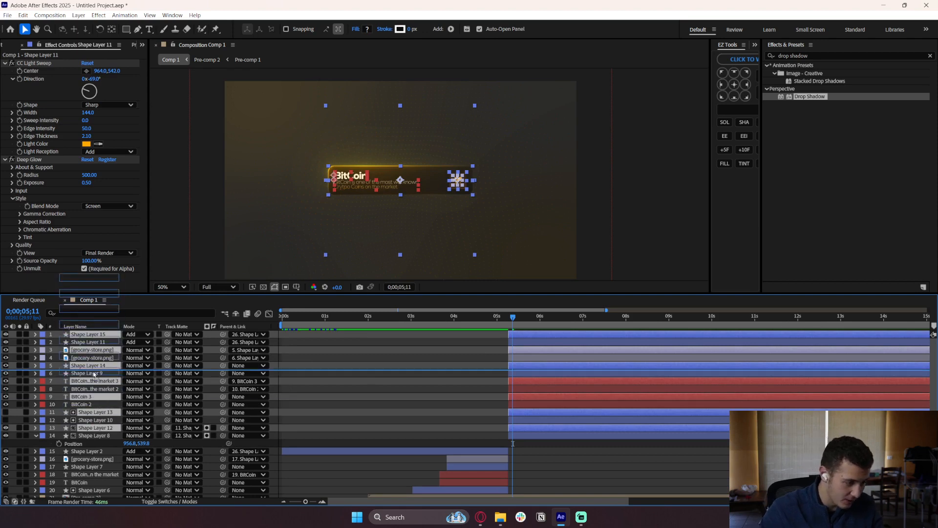
key(ctrl+shift+bracketright)
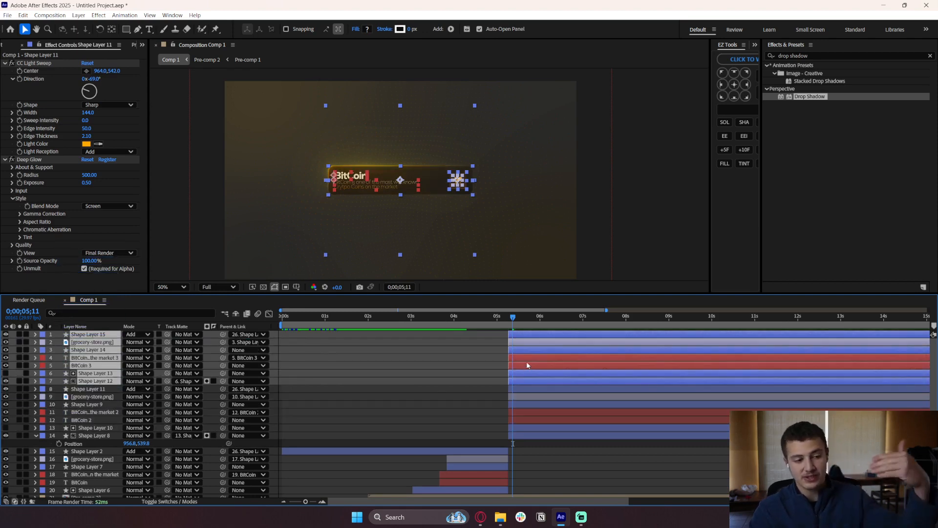
Try pre-composing the duplicated layers as Pre-comp 3 and lowering it to a vertical position of 755, then undo both changes.
right_click(534, 381)
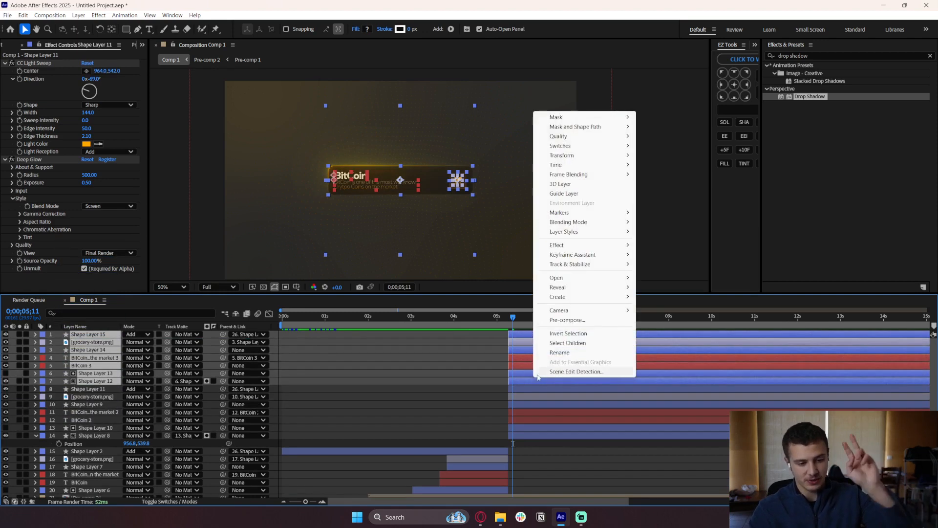
click(579, 311)
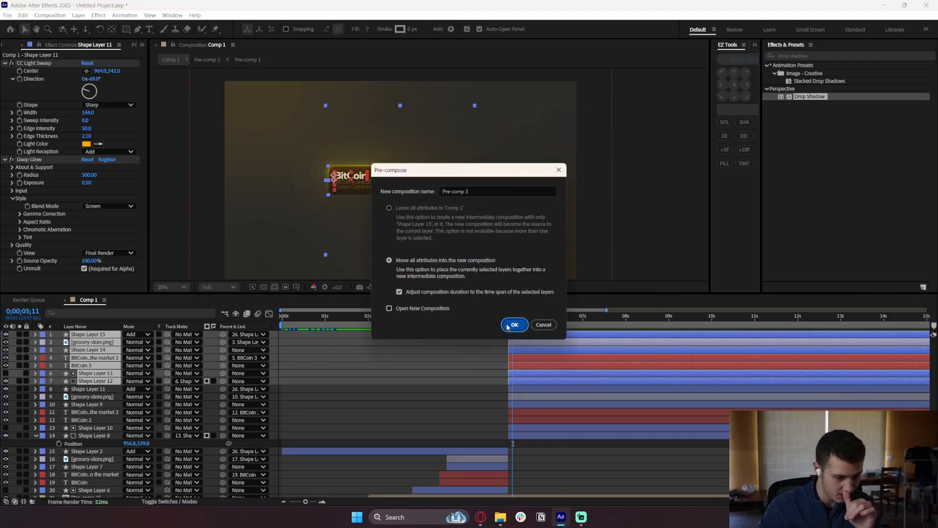
click(513, 325)
click(527, 335)
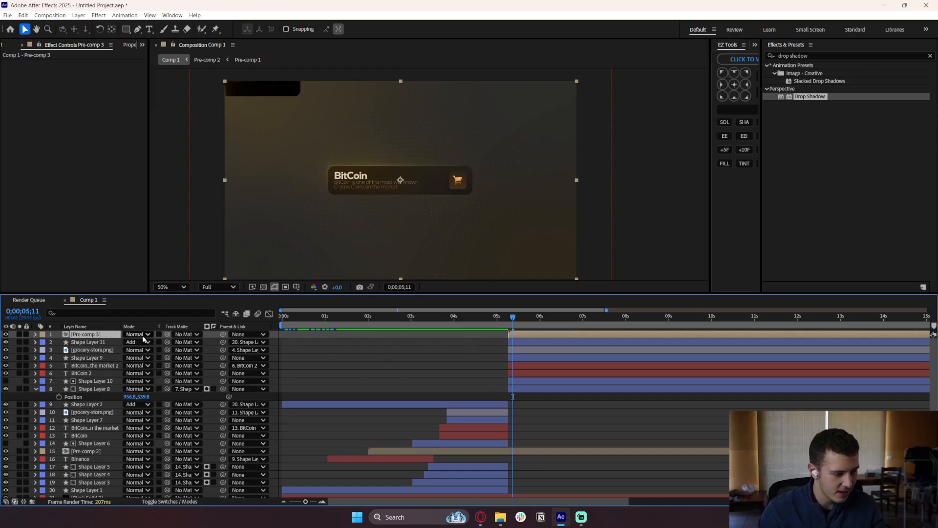
key(p)
drag(144, 341, 250, 342)
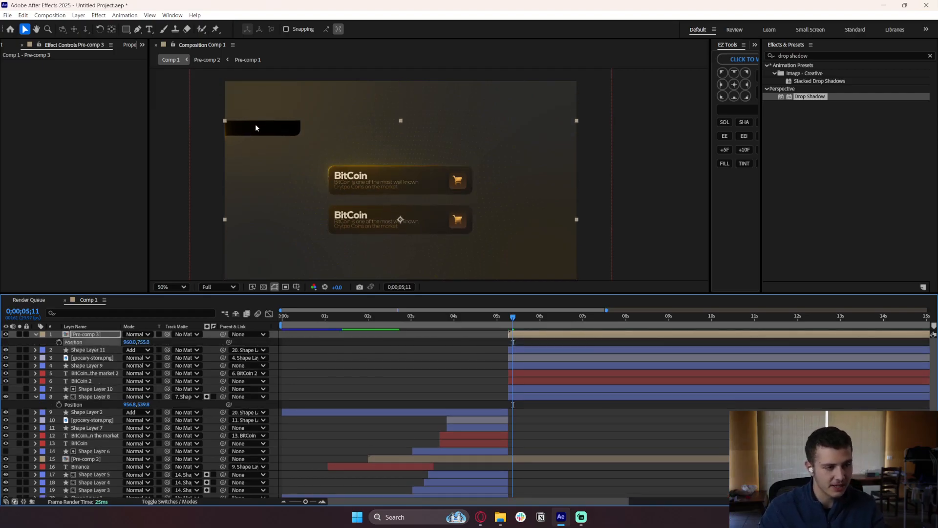
key(ctrl+z)
key(ctrl+z)
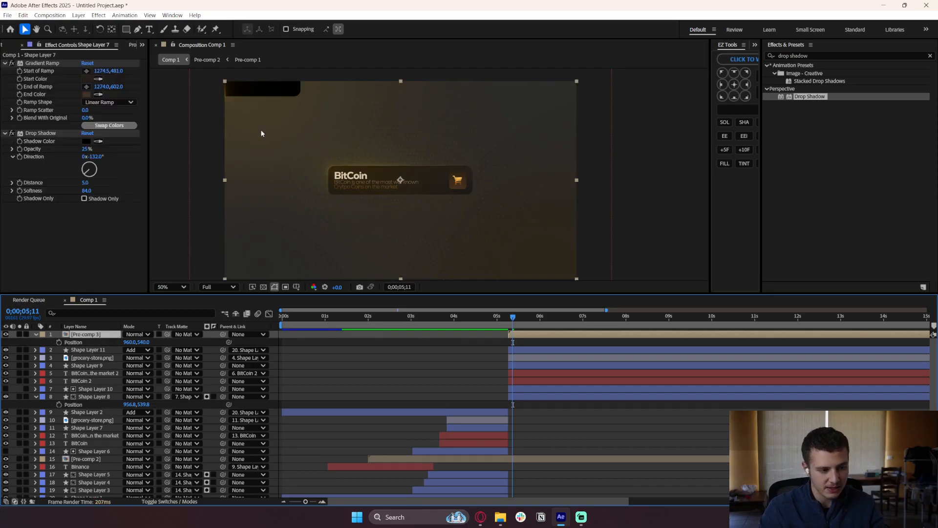
click(432, 374)
Regroup the duplicated card layers at the top of the stack and shift them about half a second later in time.
click(523, 335)
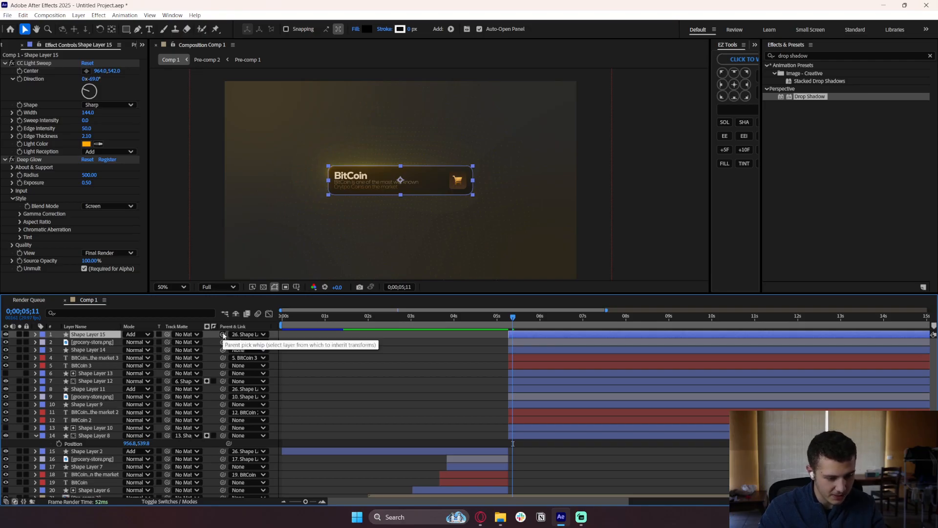
key(ctrl+z)
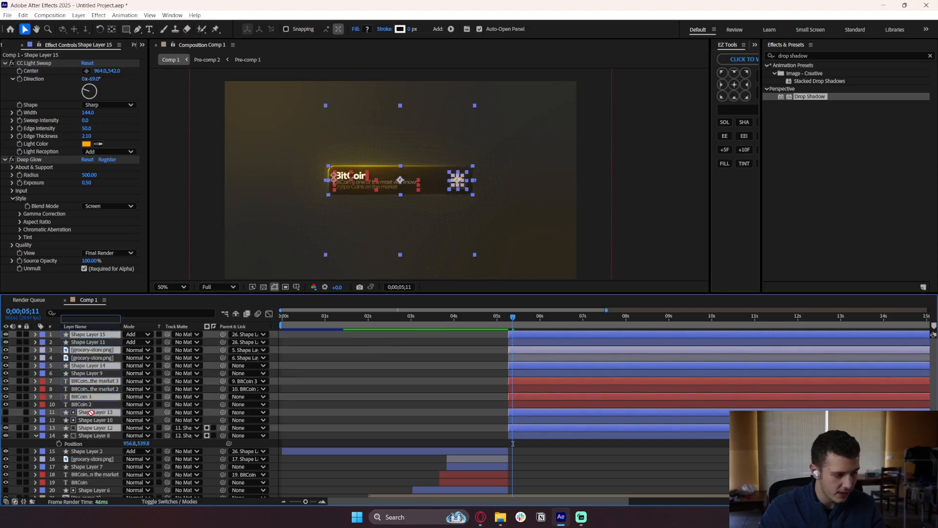
drag(91, 413, 89, 331)
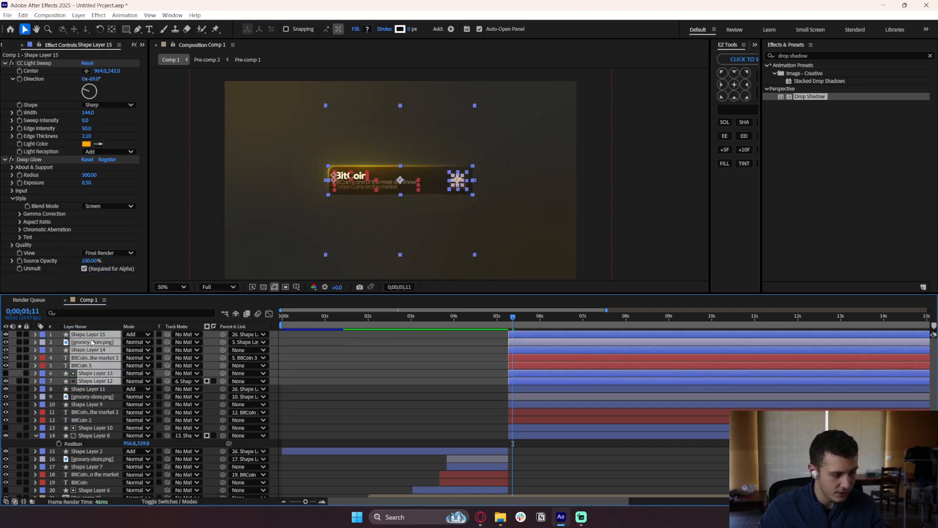
drag(538, 377, 562, 375)
click(484, 378)
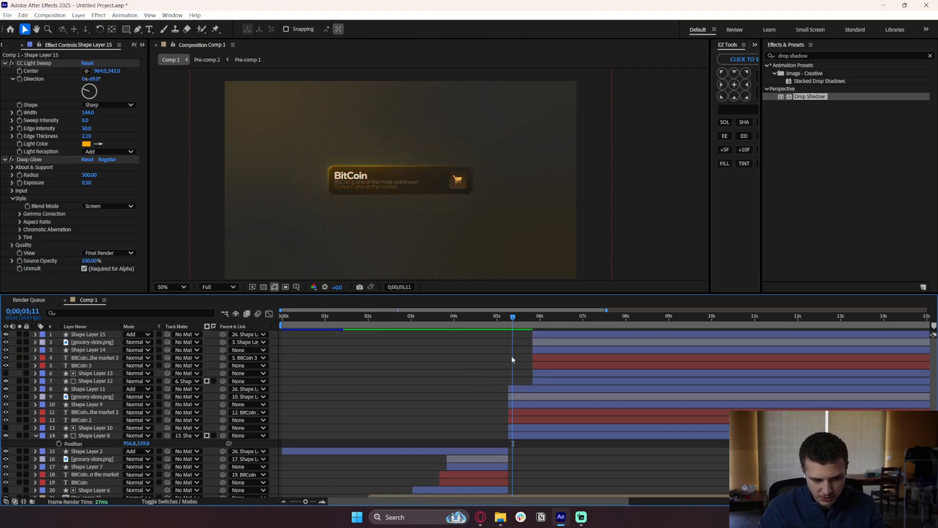
Move the current time to 0;00;06;07 and parent Shape Layer 15 to Shape Layer 12.
click(550, 323)
click(219, 336)
drag(223, 334, 108, 384)
click(393, 370)
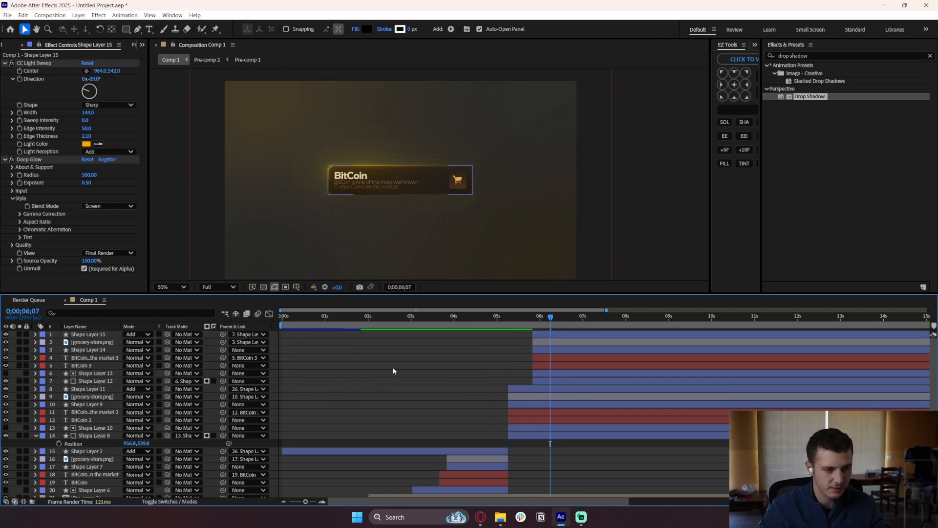
Pre-compose Shape Layer 15 through Shape Layer 12 as Pre-comp 3 and raise it above the original card to a vertical position of 360.
click(550, 336)
shift+click(546, 383)
right_click(546, 382)
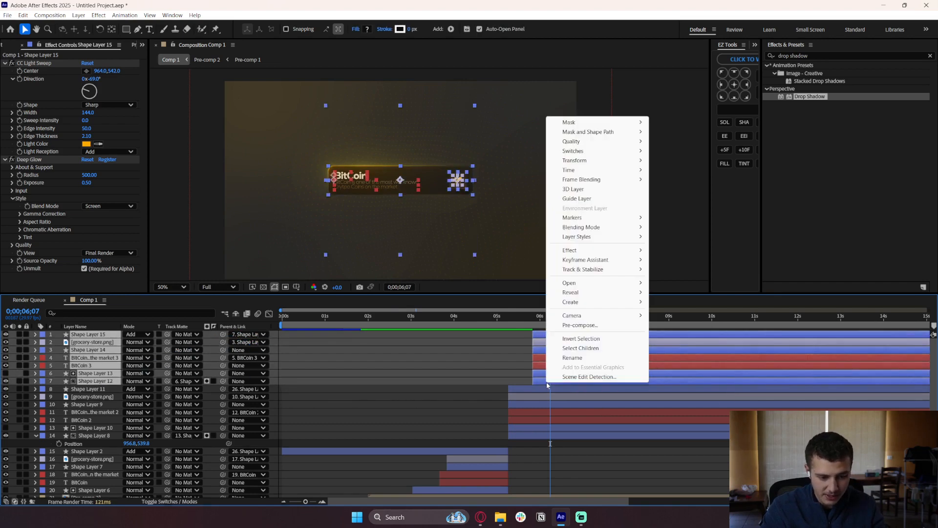
click(618, 325)
click(512, 323)
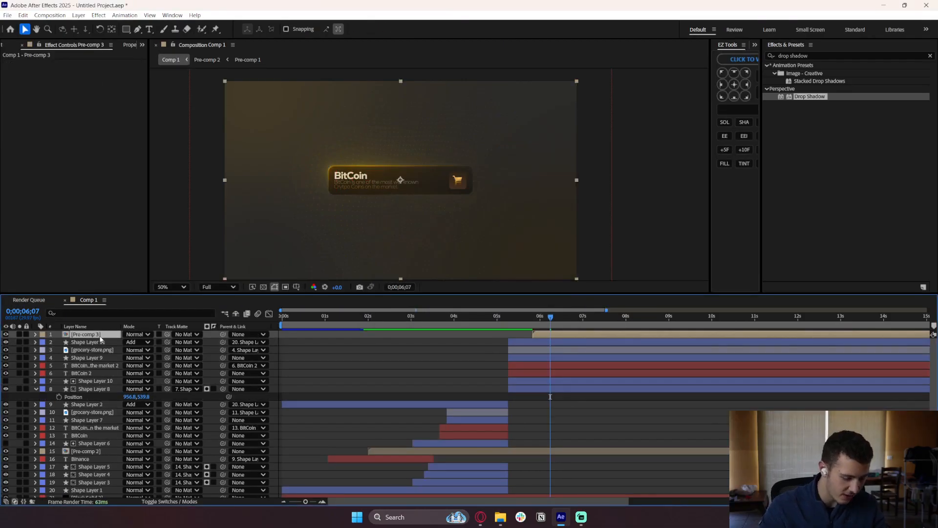
key(p)
drag(149, 343, 57, 349)
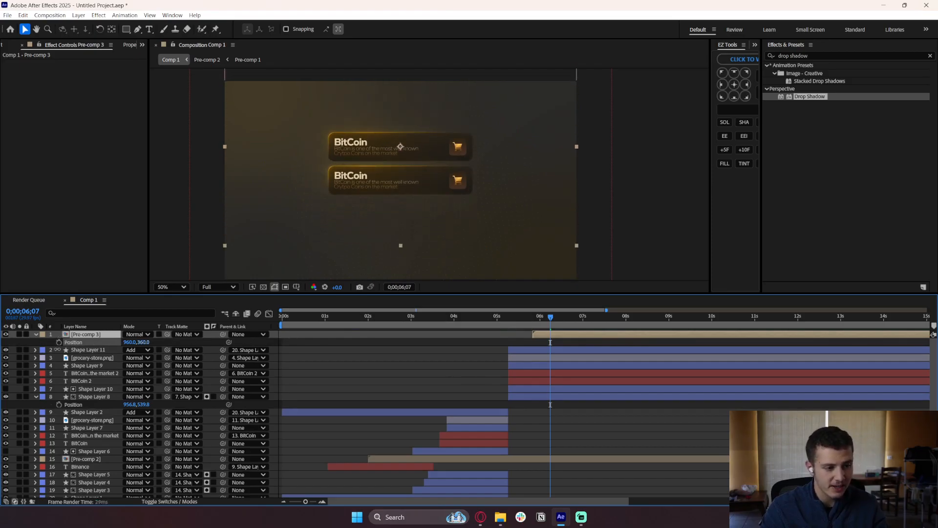
Open Pre-comp 3 and replace the BitCoin title text with "afih awf".
double_click(88, 335)
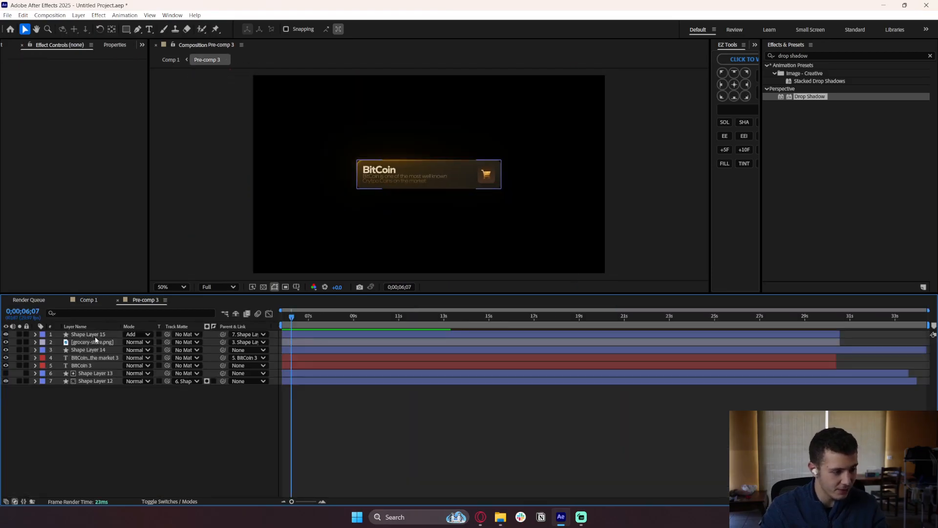
click(382, 173)
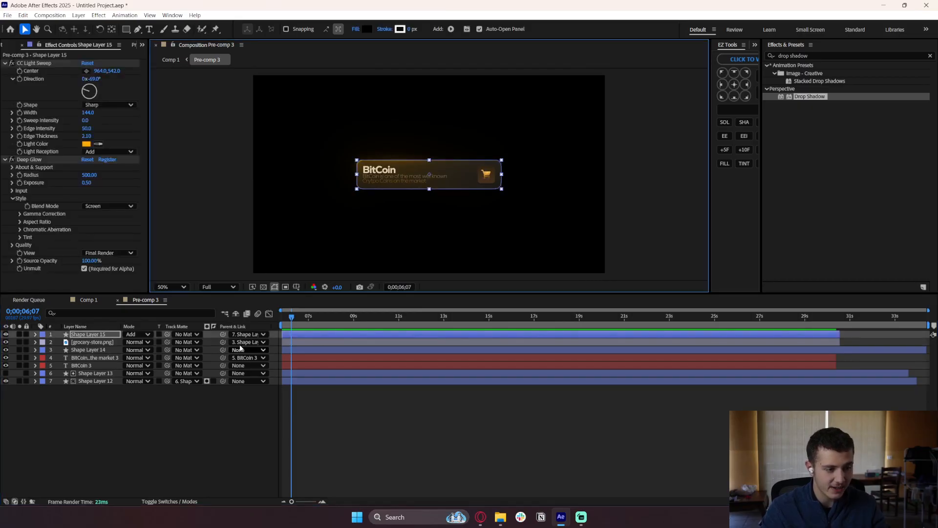
click(84, 365)
click(84, 358)
double_click(88, 366)
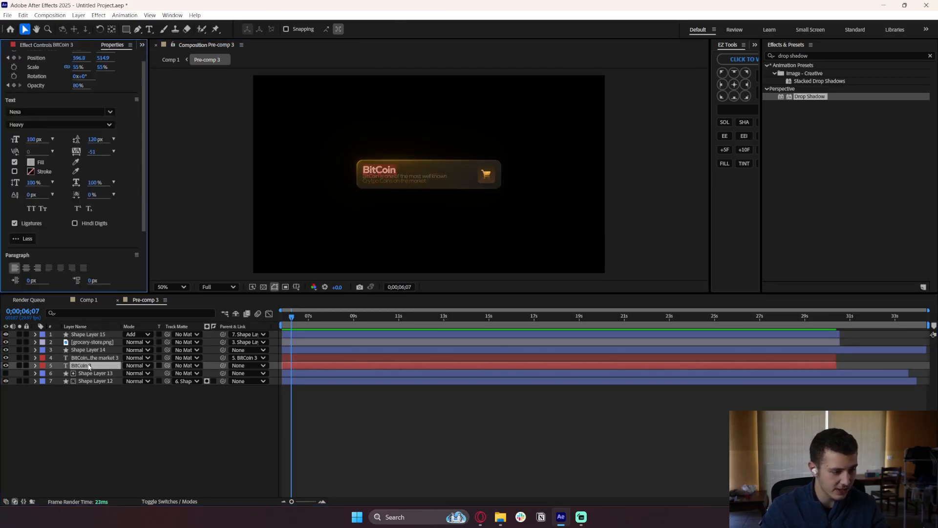
text(afih awf)
click(29, 300)
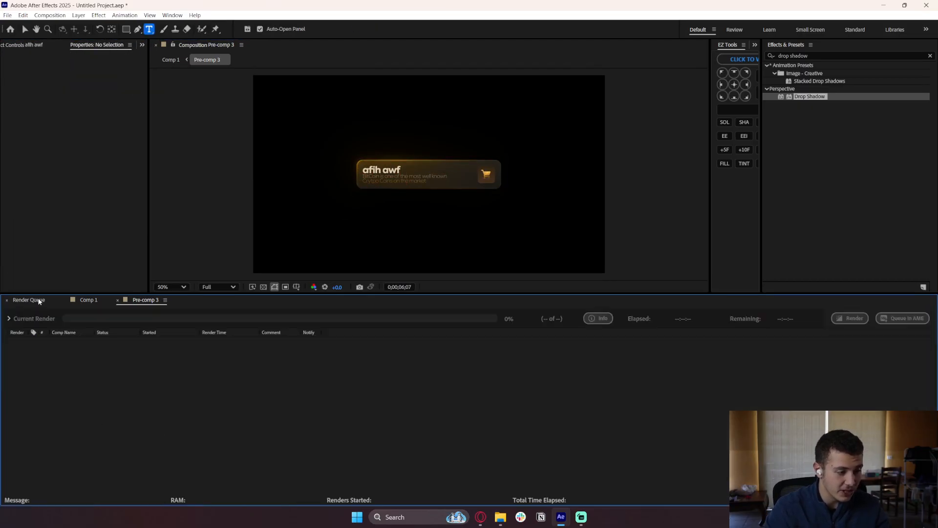
Return to Comp 1 and undo the latest position changes of Pre-comp 3, leaving that layer selected.
click(134, 301)
click(88, 300)
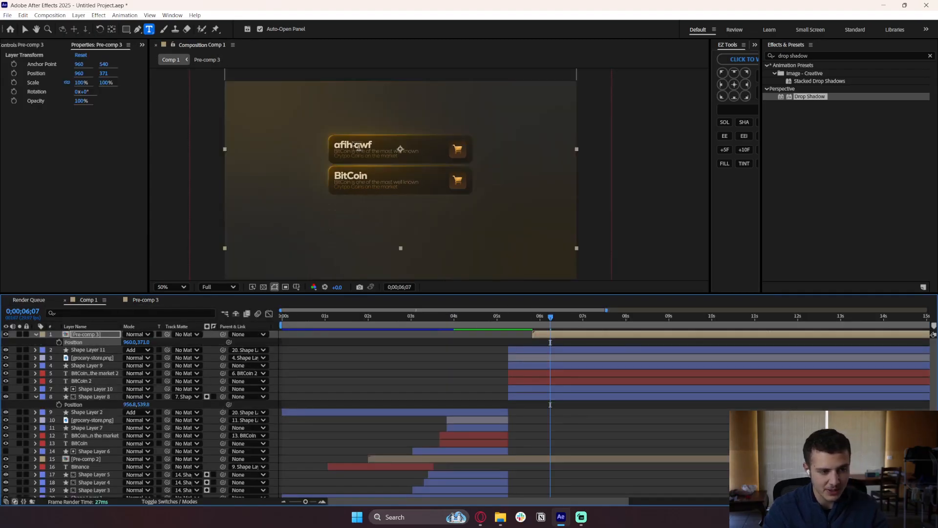
key(ctrl+z)
key(ctrl+z)
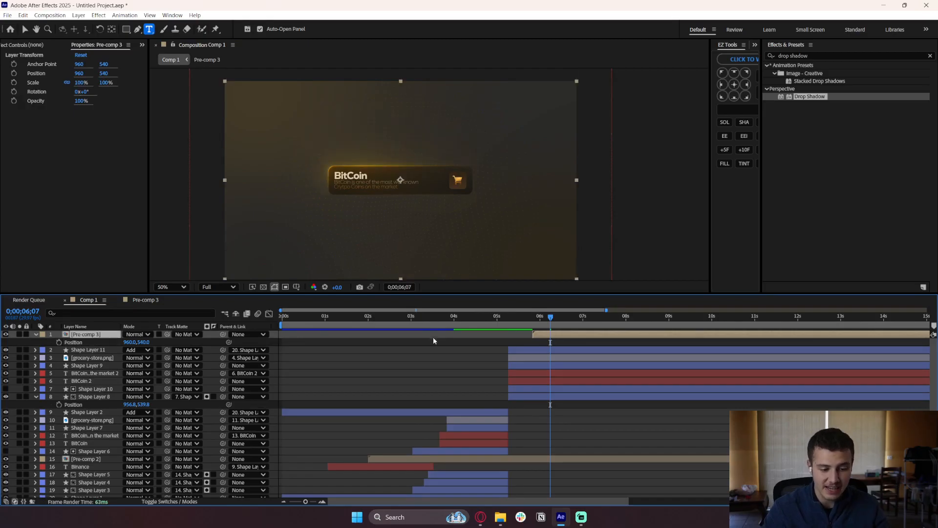
click(548, 338)
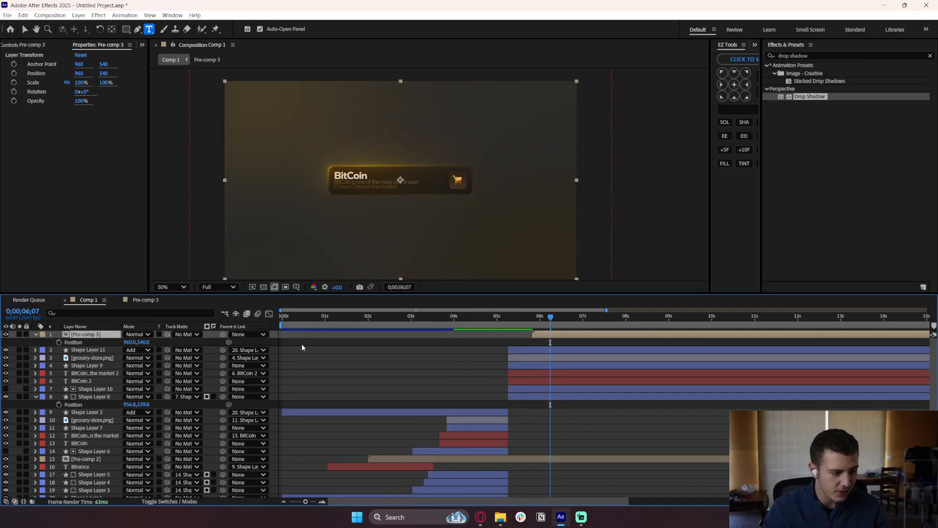
Duplicate Shape Layer 11 through Shape Layer 8, group the copies above the originals and shift them about a quarter second later.
drag(458, 343, 523, 399)
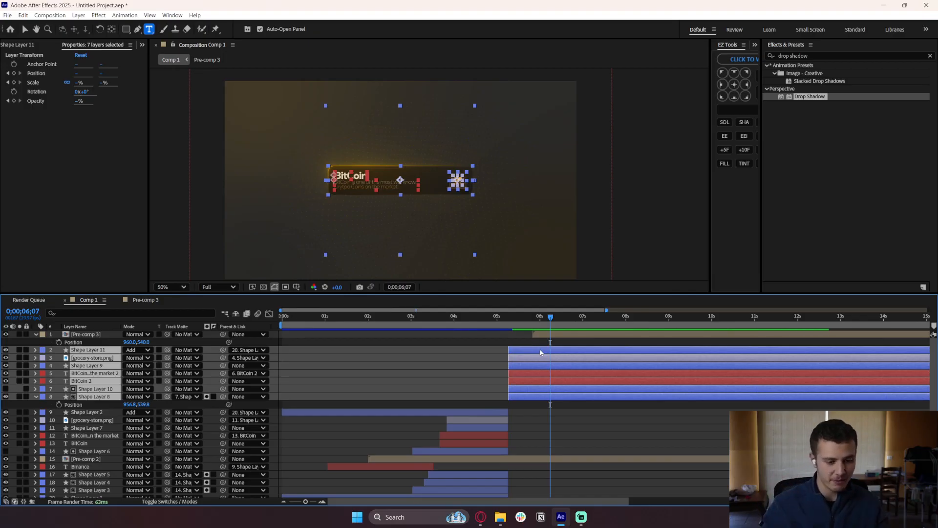
key(ctrl+d)
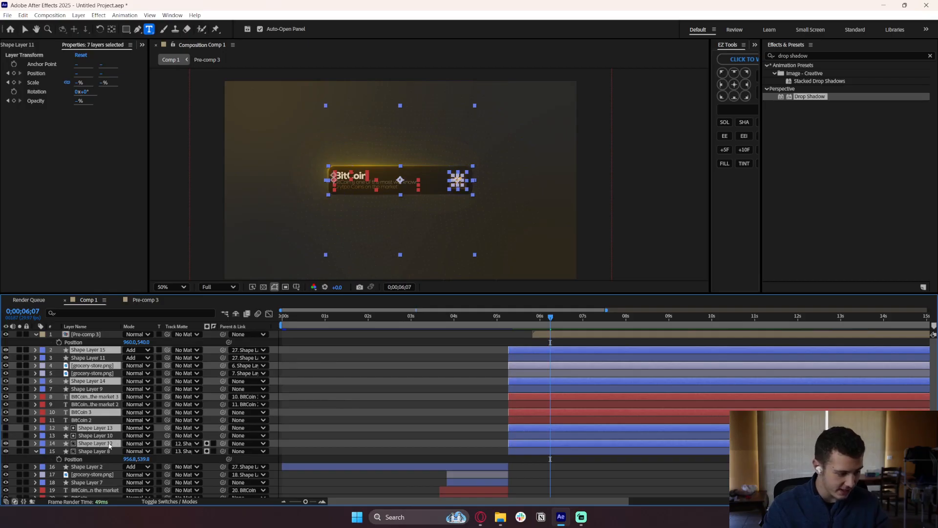
drag(109, 446, 123, 363)
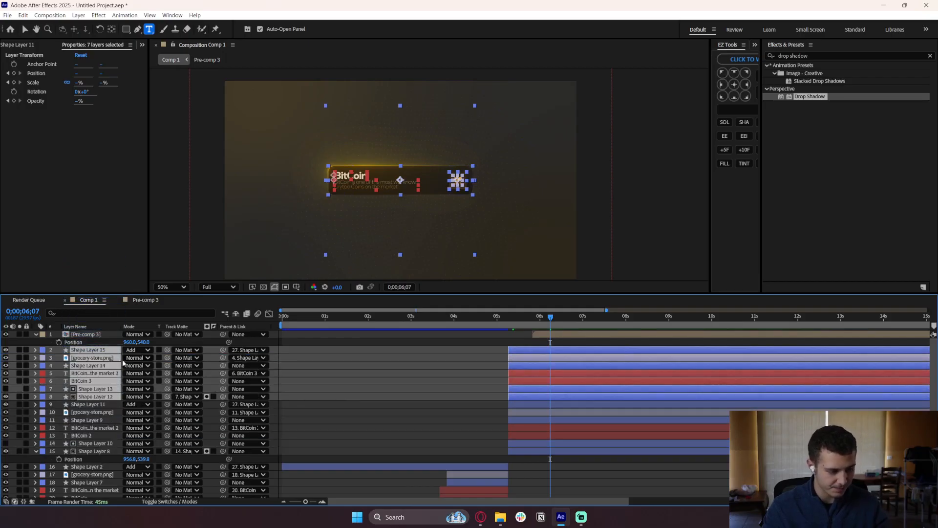
drag(516, 394, 526, 394)
click(489, 383)
click(528, 353)
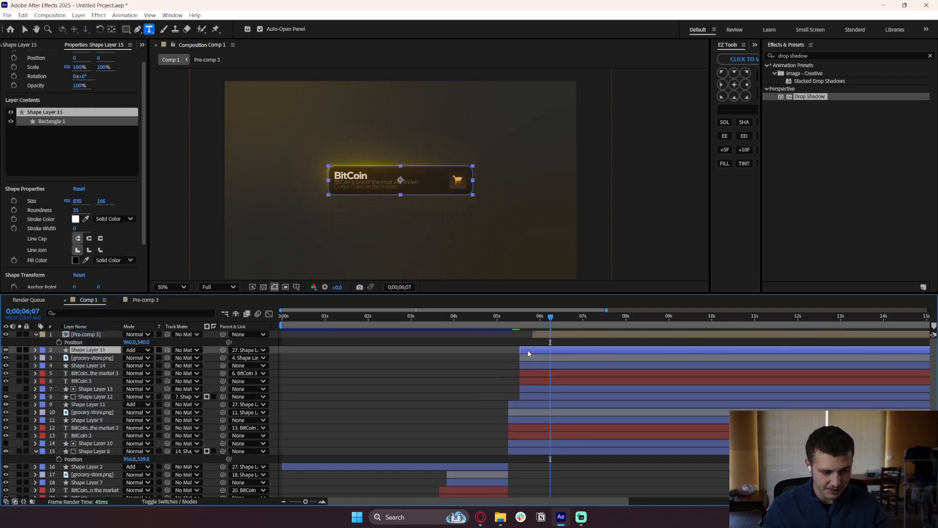
Parent Shape Layer 15 to Shape Layer 12 and pre-compose Shape Layer 15 through Shape Layer 12 as Pre-comp 4.
drag(223, 350, 105, 397)
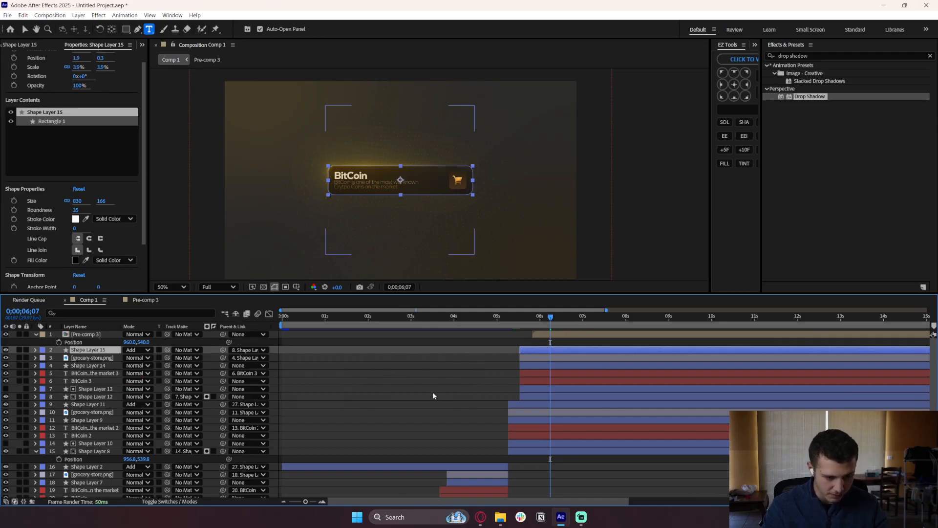
shift+click(532, 395)
right_click(532, 395)
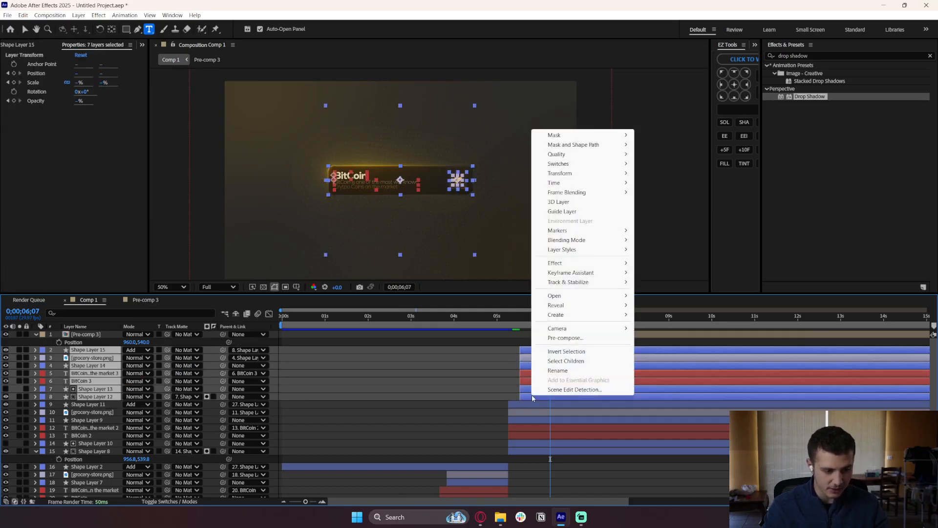
click(545, 338)
click(515, 325)
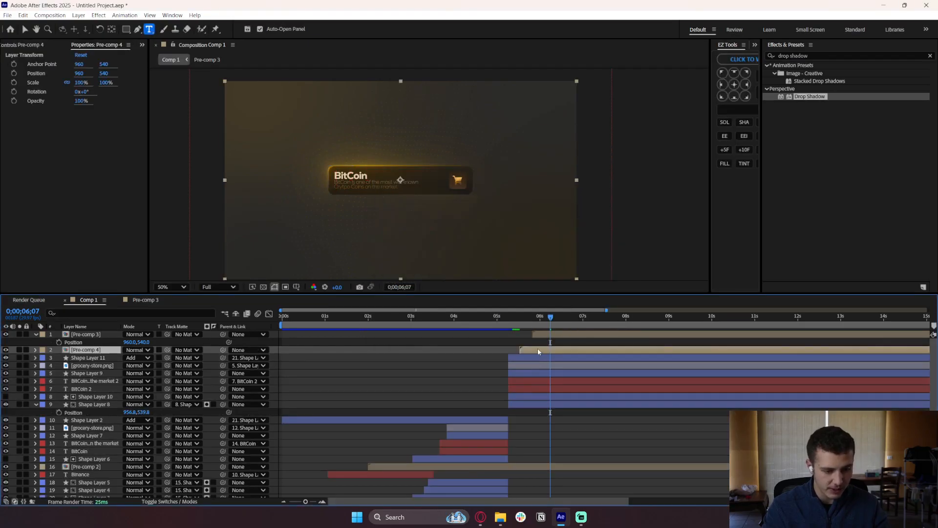
Show Pre-comp 4's Position property, try moving the card vertically and undo the move.
key(p)
drag(139, 358, 203, 358)
key(ctrl+z)
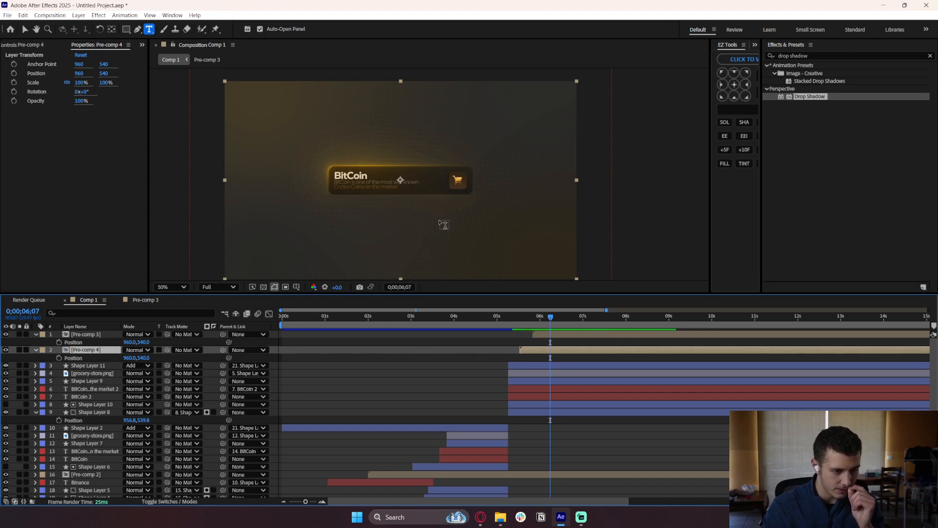
Select Shape Layer 11, the first layer of the original card below Pre-comp 4.
click(522, 367)
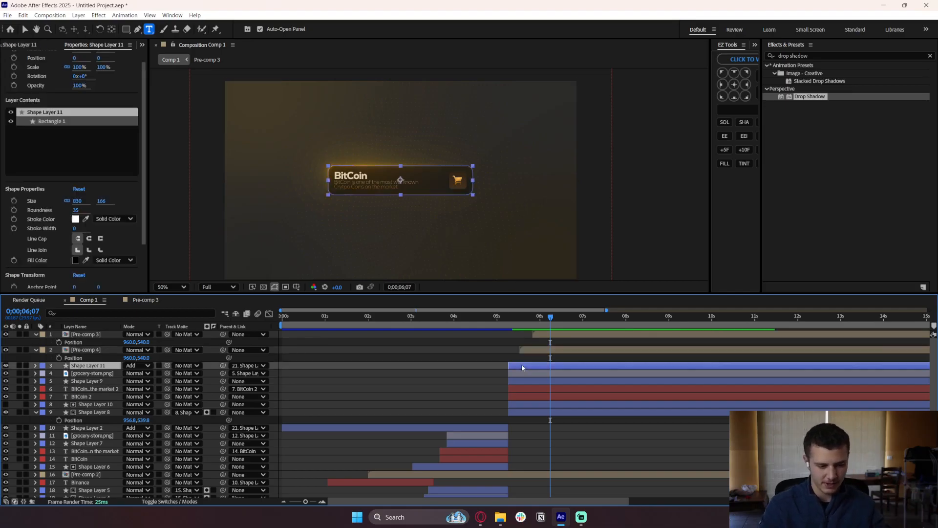
Duplicate the seven BitCoin card layers from Shape Layer 11 through Shape Layer 8 and stack the copies above the originals.
ctrl+click(531, 413)
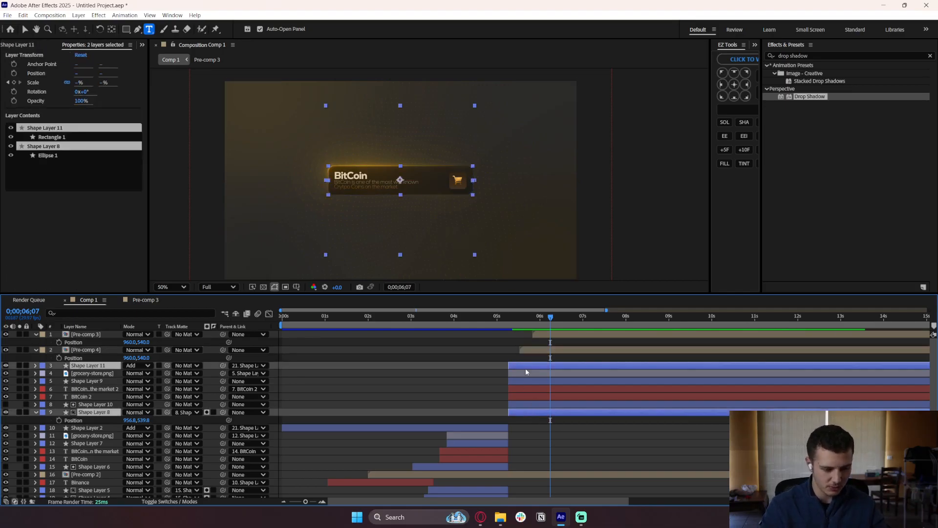
click(513, 367)
shift+click(522, 413)
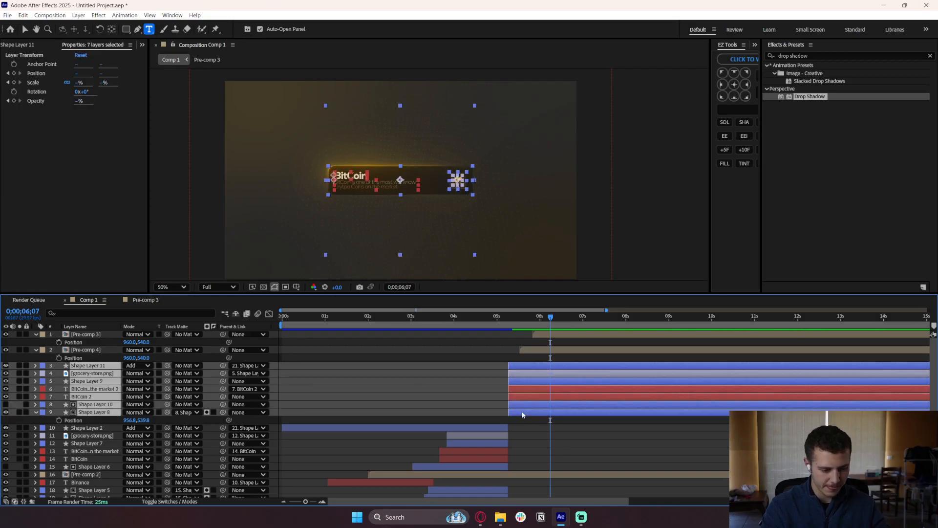
key(ctrl+d)
drag(105, 459, 102, 368)
Shift the seven duplicated card layers slightly later in time than the originals.
click(519, 412)
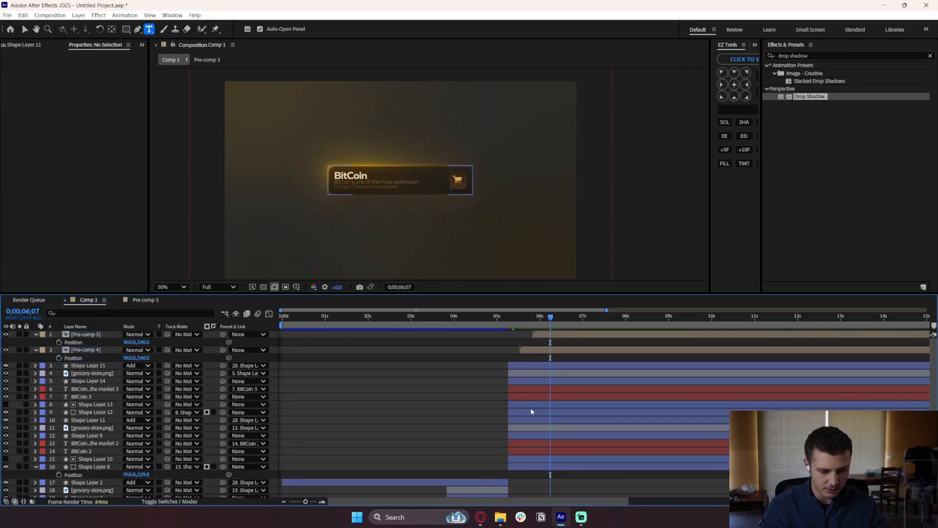
shift+click(521, 367)
drag(522, 368, 531, 368)
Set Shape Layer 12 as the track matte of Shape Layer 15 and pre-compose the seven duplicated layers with all attributes moved.
click(526, 368)
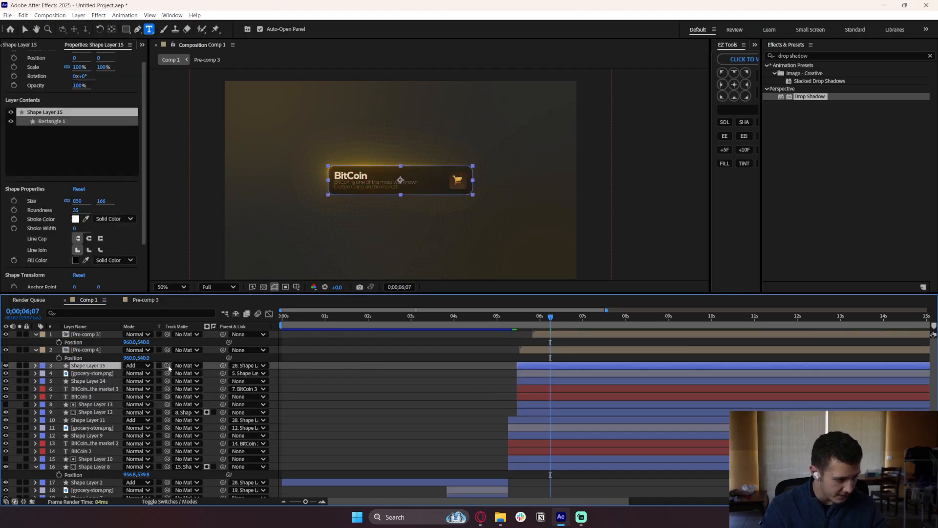
drag(169, 369, 95, 412)
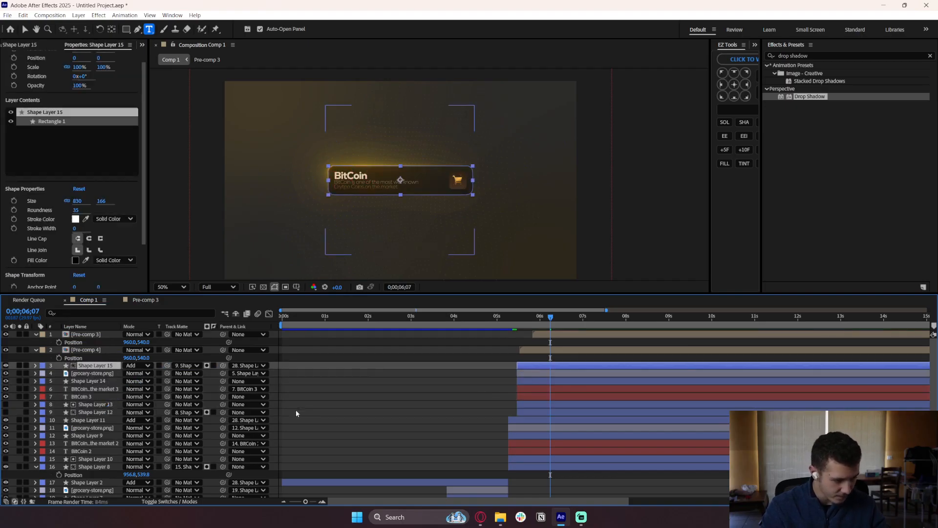
shift+click(524, 412)
right_click(524, 412)
click(559, 354)
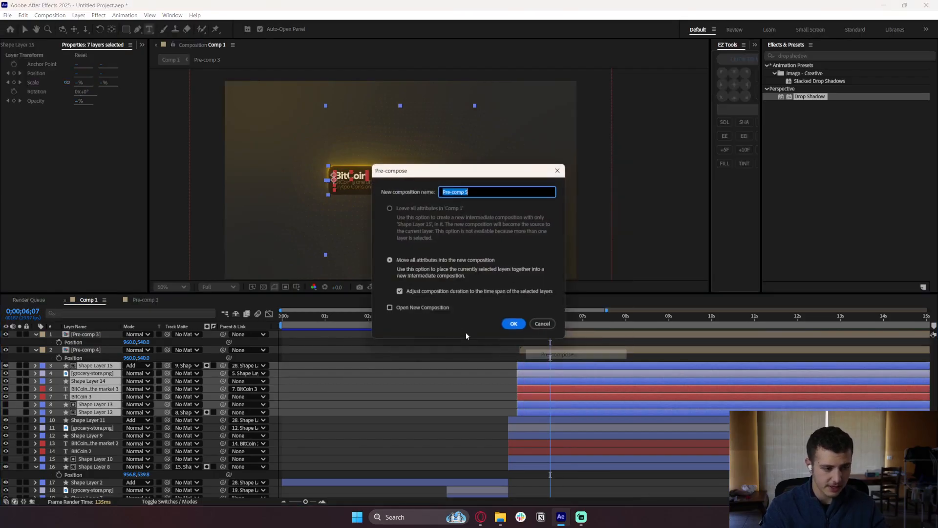
click(513, 323)
Align the starts of Pre-comp 3, Pre-comp 4 and Pre-comp 5 with the start of the BitCoin card layers below.
click(450, 351)
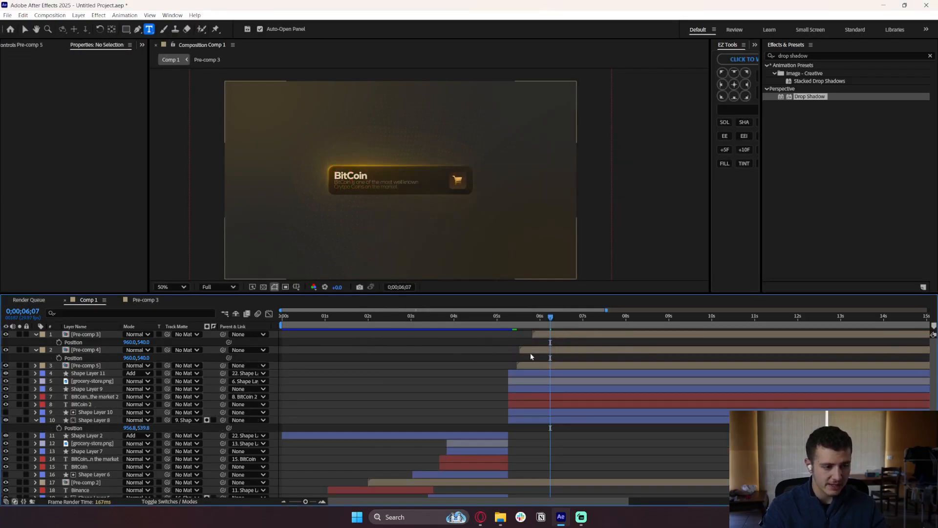
click(547, 365)
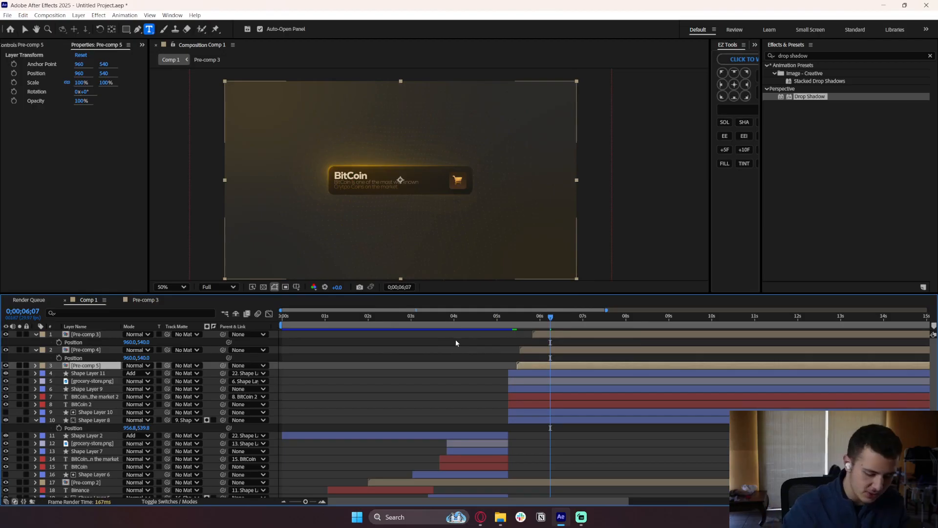
drag(530, 365, 518, 337)
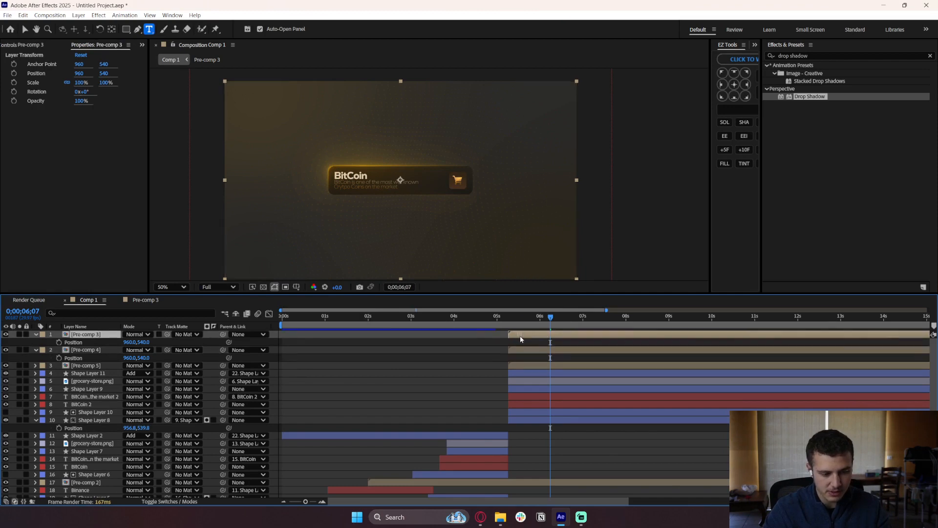
Open Pre-comp 5 to inspect its layers and return to Comp 1.
click(534, 368)
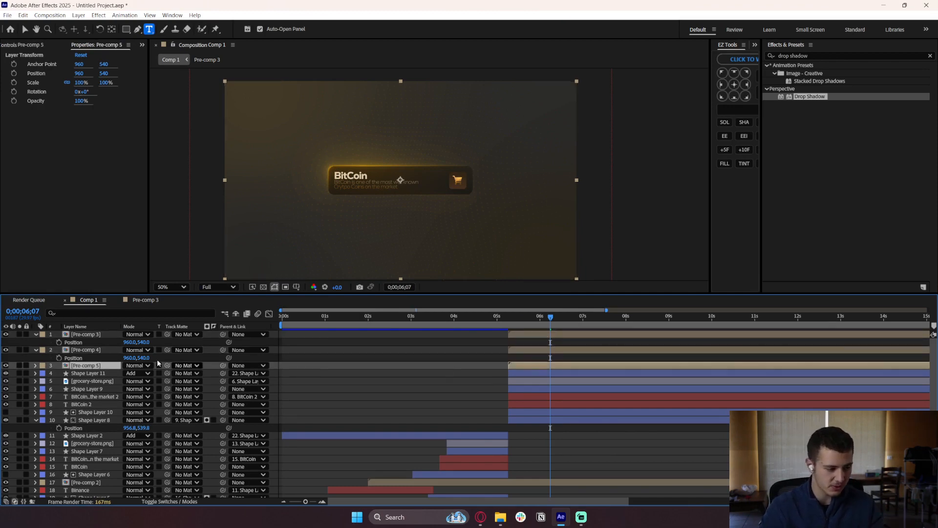
double_click(103, 366)
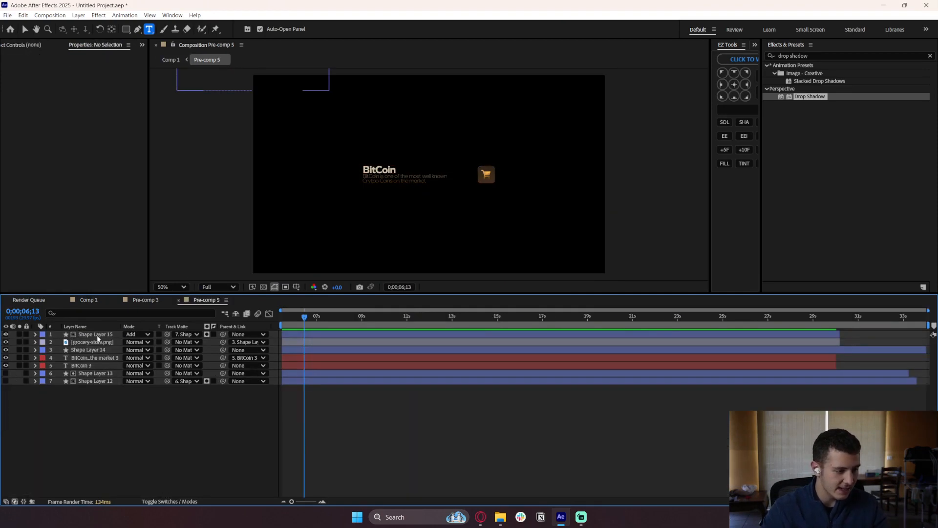
click(73, 303)
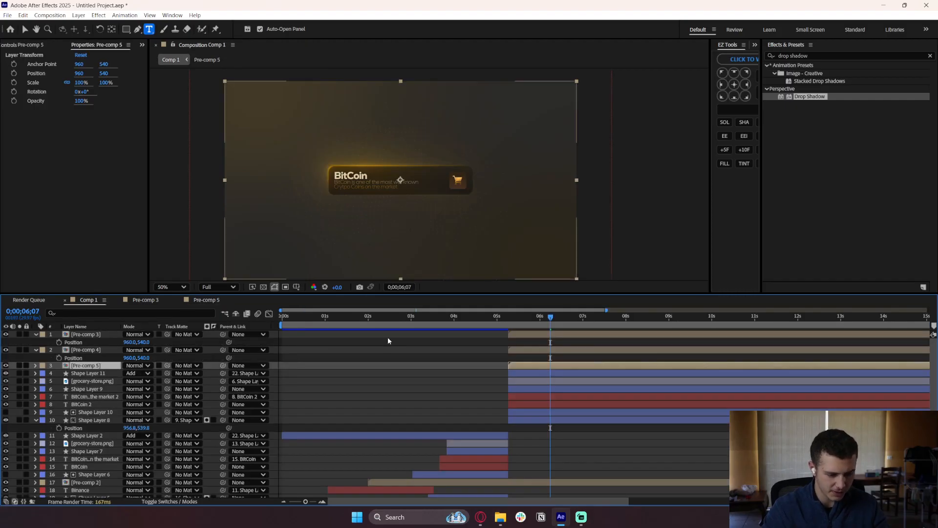
Try moving Pre-comp 5 vertically, and undo back to before the duplicated layers were pre-composed.
key(p)
drag(143, 375, 222, 374)
key(ctrl+z)
key(ctrl+z)
key(ctrl+z)
key(ctrl+z)
key(ctrl+z)
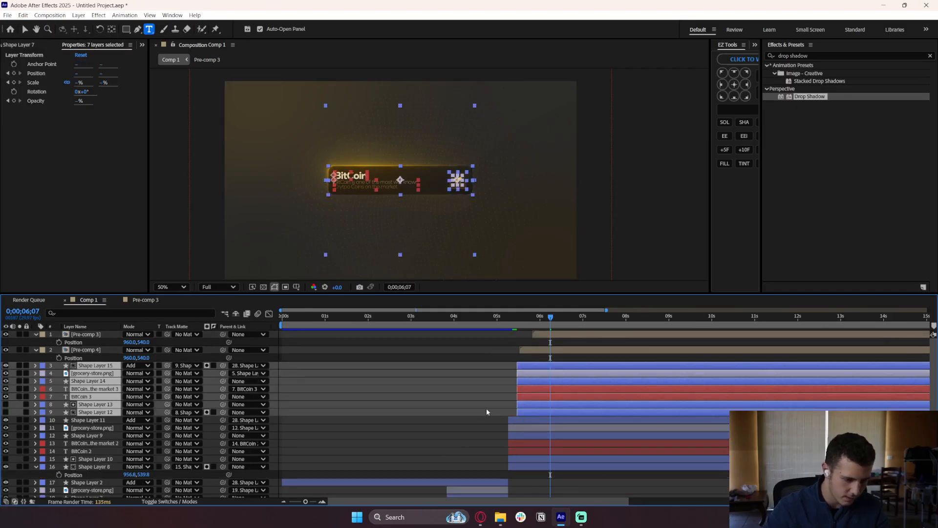
Try adjusting the position of the seven duplicated layers together, and undo back to before they were duplicated.
key(p)
drag(128, 375, 207, 375)
key(ctrl+z)
key(ctrl+z)
key(ctrl+z)
key(ctrl+z)
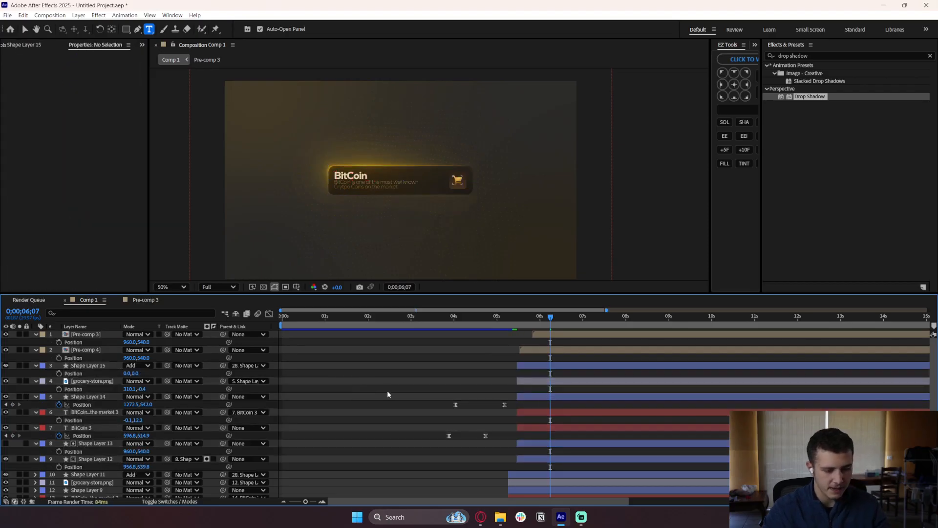
key(ctrl+z)
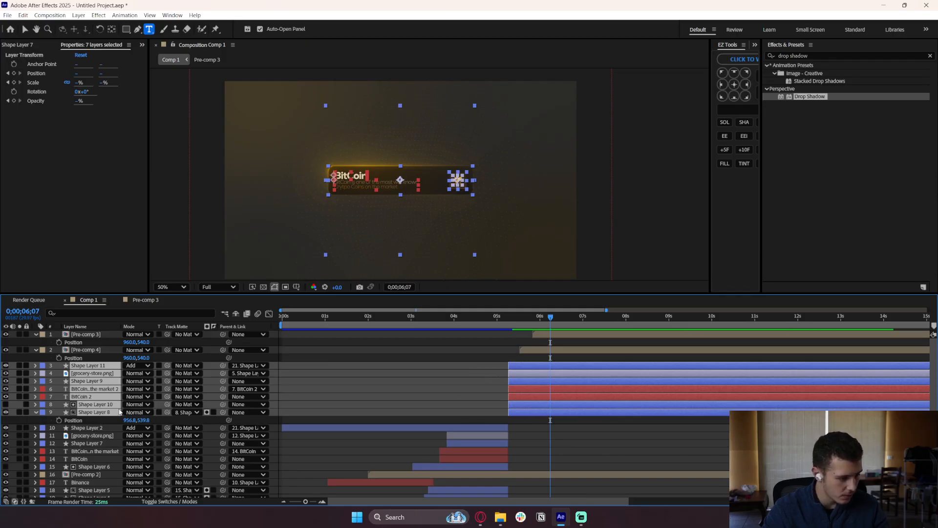
Duplicate the seven selected card layers above the originals and shift the copies slightly later in time.
key(ctrl+d)
drag(83, 449, 110, 377)
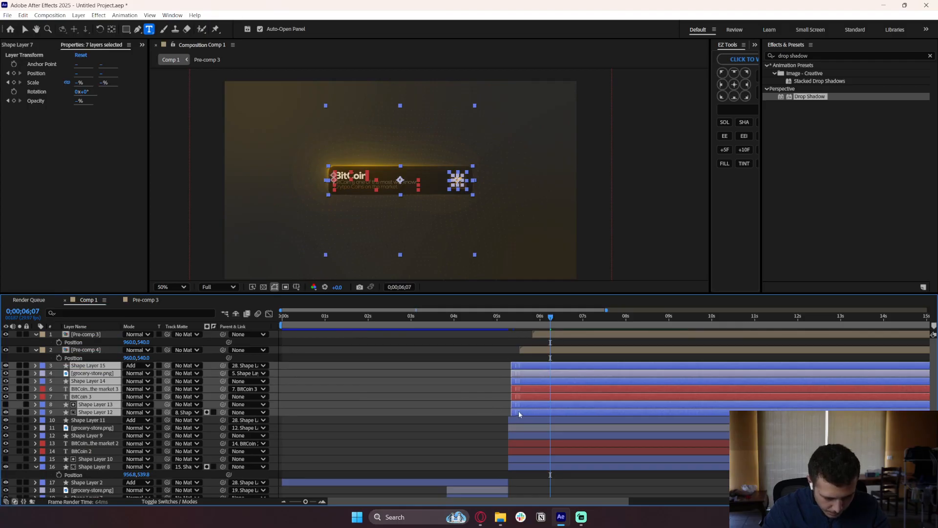
drag(519, 413, 532, 414)
click(486, 412)
Matte Shape Layer 15 with Shape Layer 12 and pre-compose the seven shifted duplicate layers with the default settings.
click(535, 364)
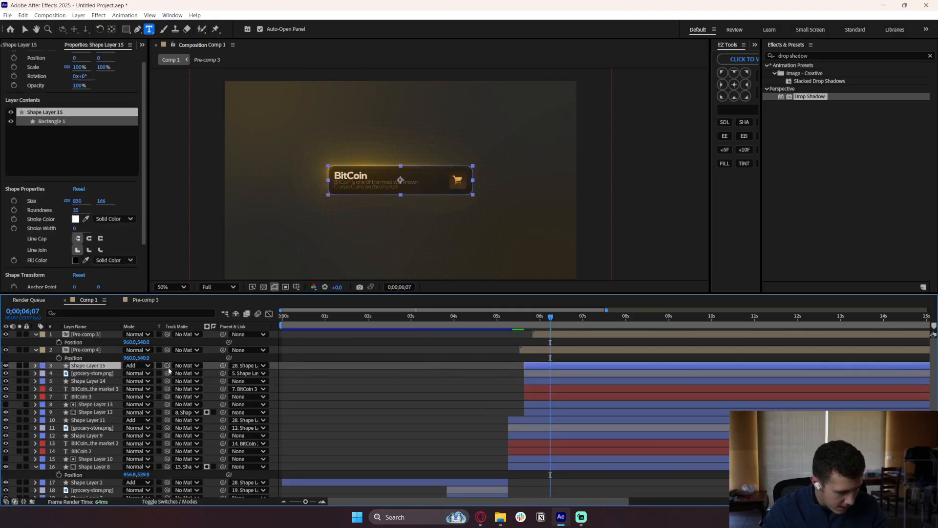
drag(168, 370, 91, 414)
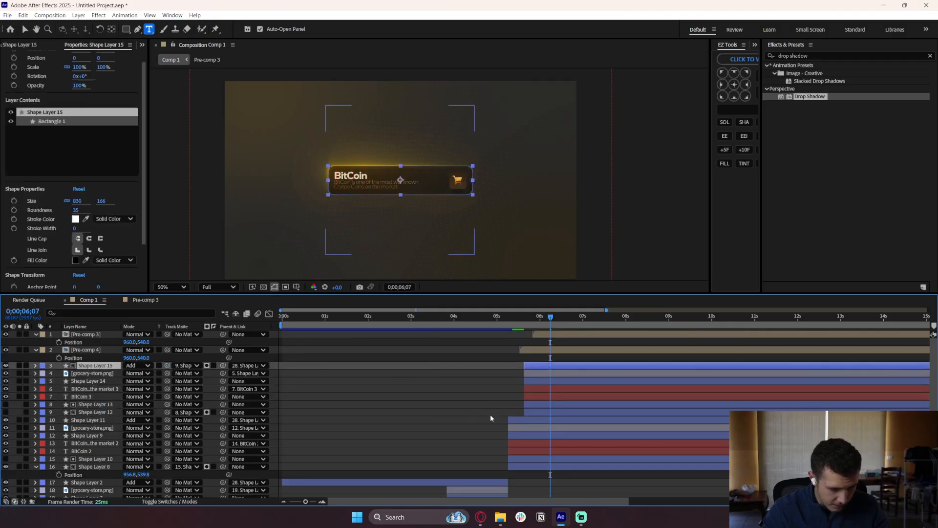
click(537, 412)
shift+click(541, 364)
right_click(541, 364)
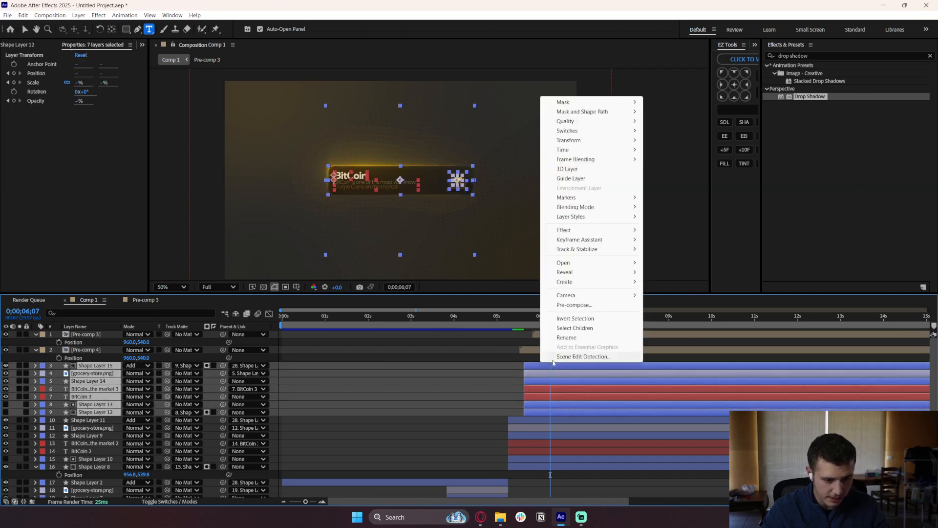
click(574, 305)
click(510, 325)
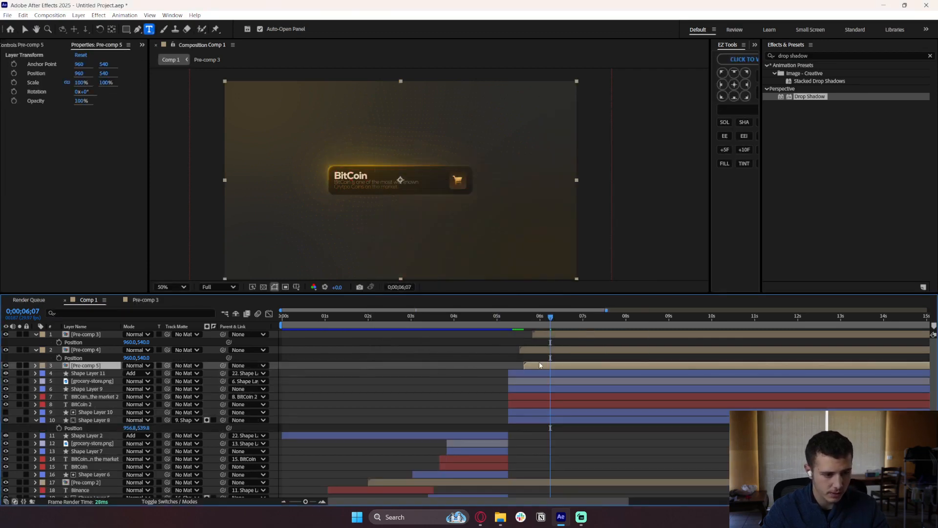
Try moving Pre-comp 5 vertically and undo the position change.
key(p)
drag(142, 374, 210, 377)
key(ctrl+z)
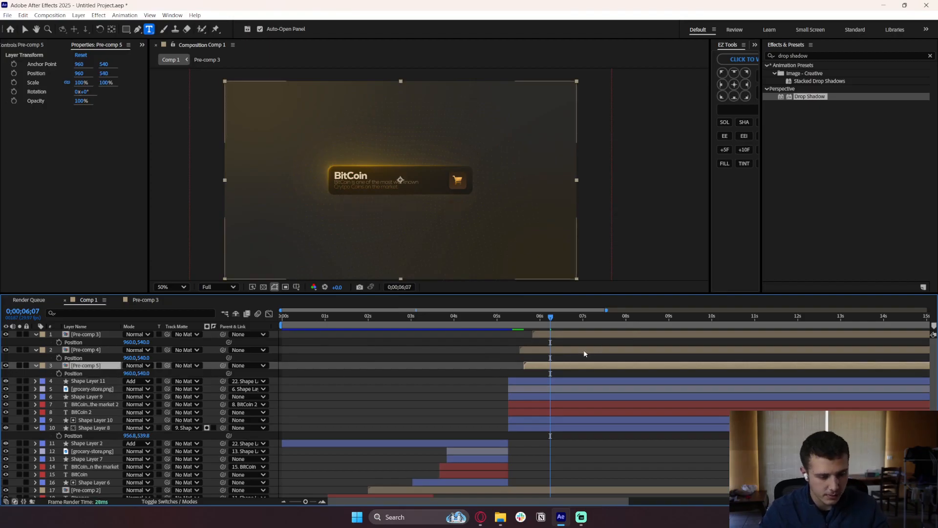
Try moving Pre-comp 4 down to a position of 960, 754, and undo back to before the last pre-compose.
click(584, 351)
key(p)
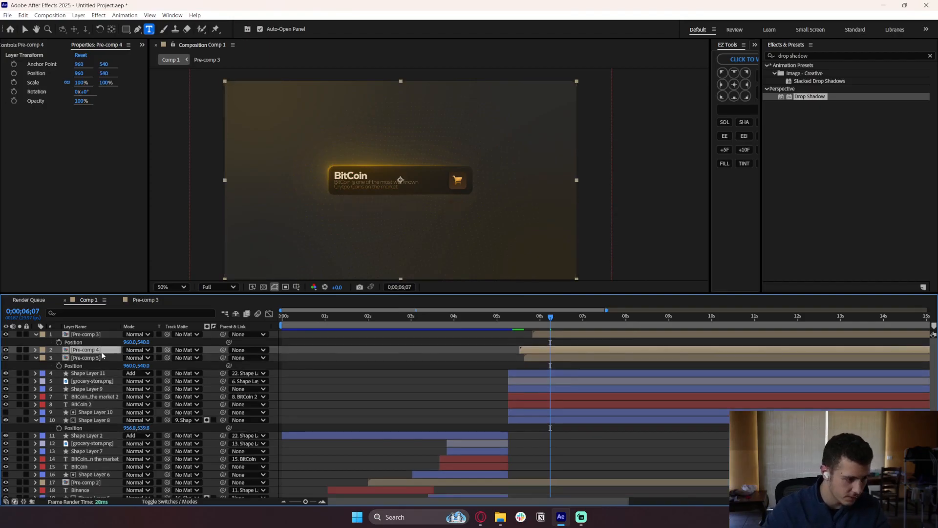
key(p)
drag(142, 357, 247, 357)
key(ctrl+z)
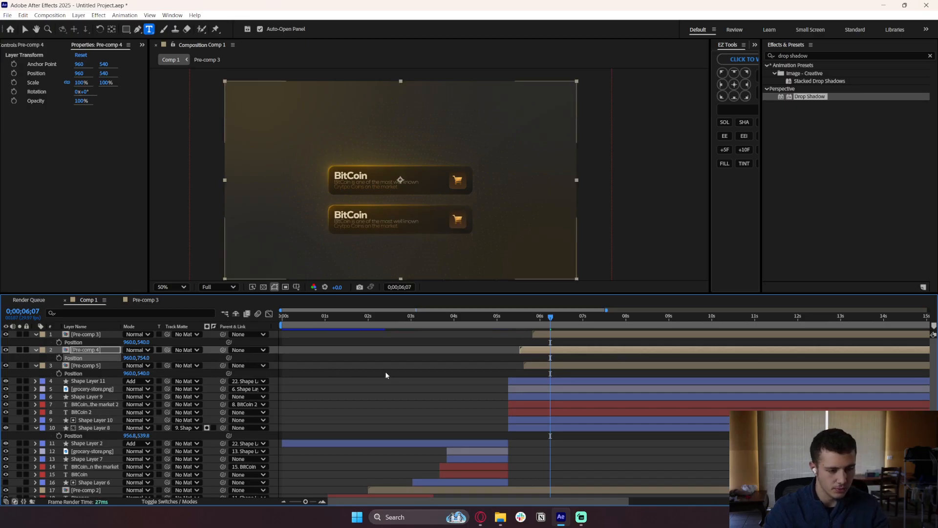
key(ctrl+z)
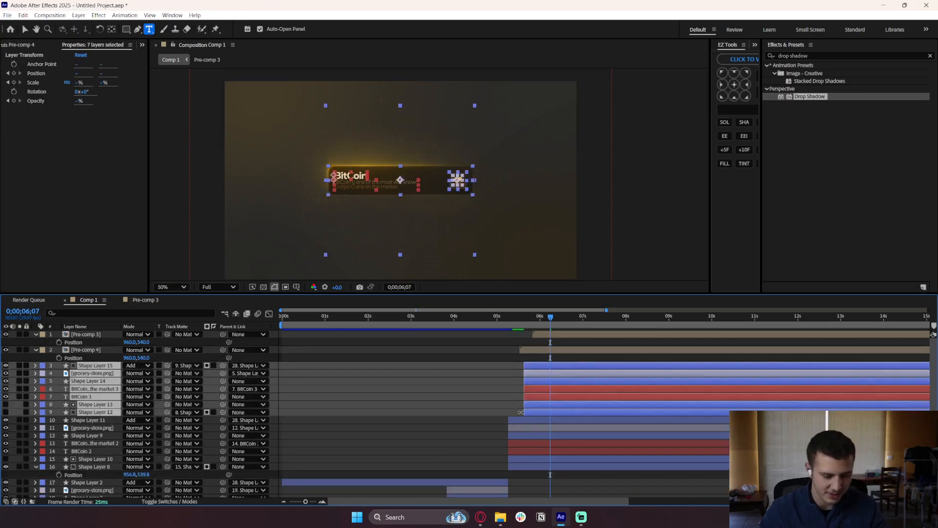
Reveal the position of Shape Layer 12 and move the playhead to 0;00;05;05.
click(497, 406)
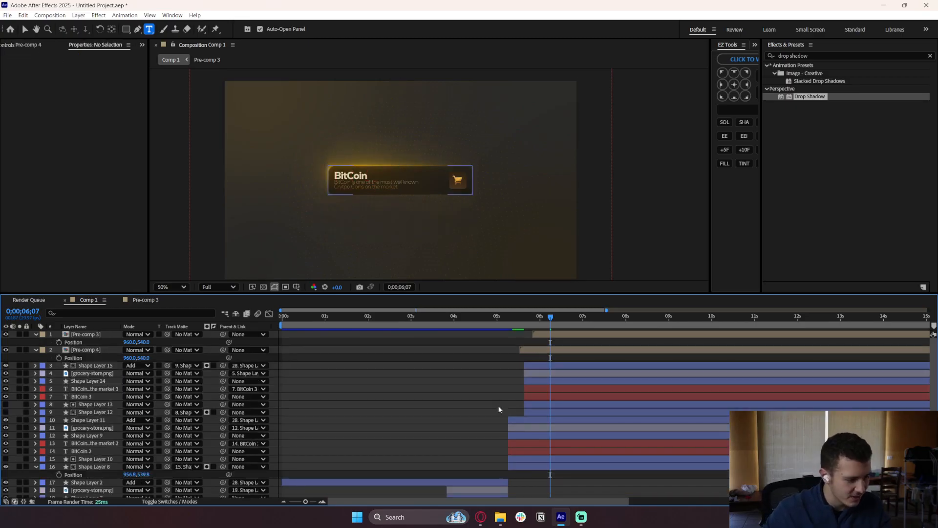
click(515, 415)
key(p)
key(o)
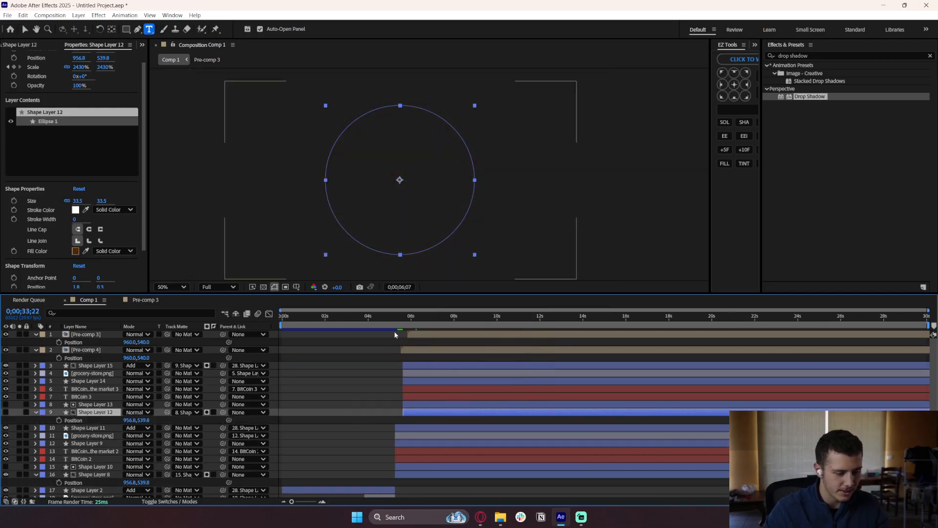
drag(386, 318, 393, 338)
scroll(404, 356, up, 2)
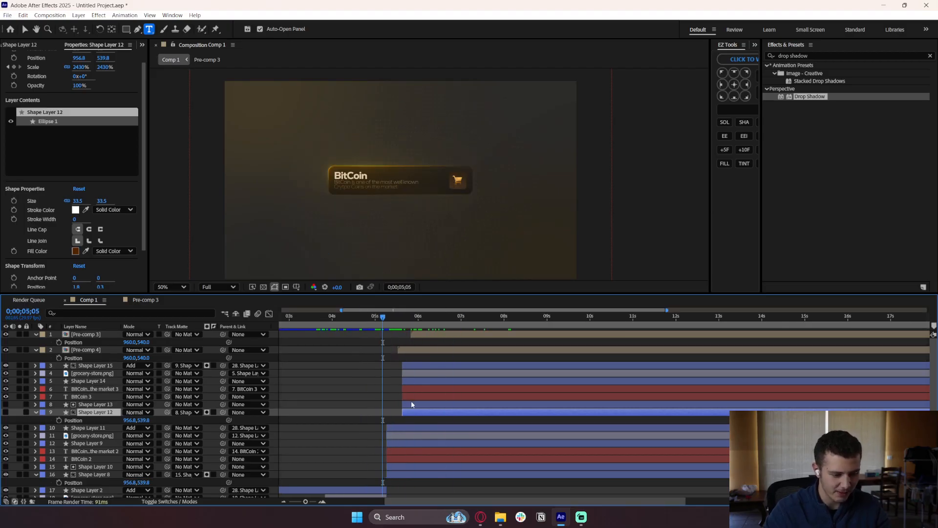
Undo the track matte, time shift, restacking and duplication of the BitCoin card layers.
key(ctrl+z)
key(ctrl+z)
key(ctrl+z)
key(ctrl+z)
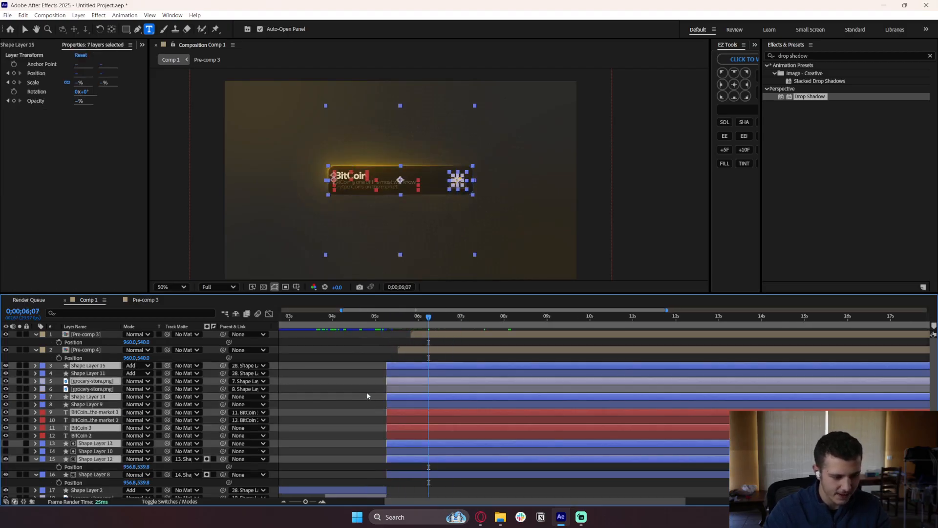
key(ctrl+z)
key(ctrl+z)
With the playhead at 0;00;05;12, duplicate the seven layers from Shape Layer 11 through Shape Layer 8 and stack the copies above the originals.
drag(390, 321, 393, 324)
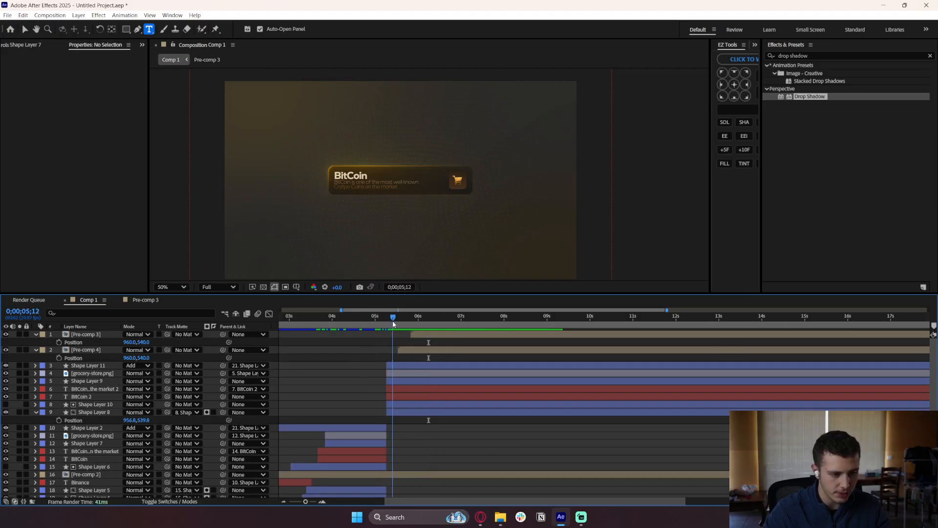
click(399, 366)
shift+click(103, 414)
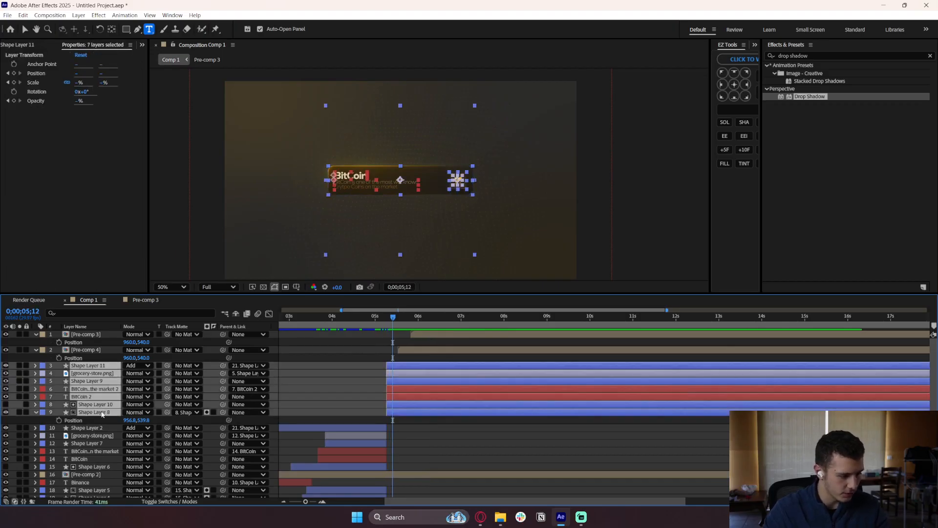
key(ctrl+d)
drag(98, 459, 108, 374)
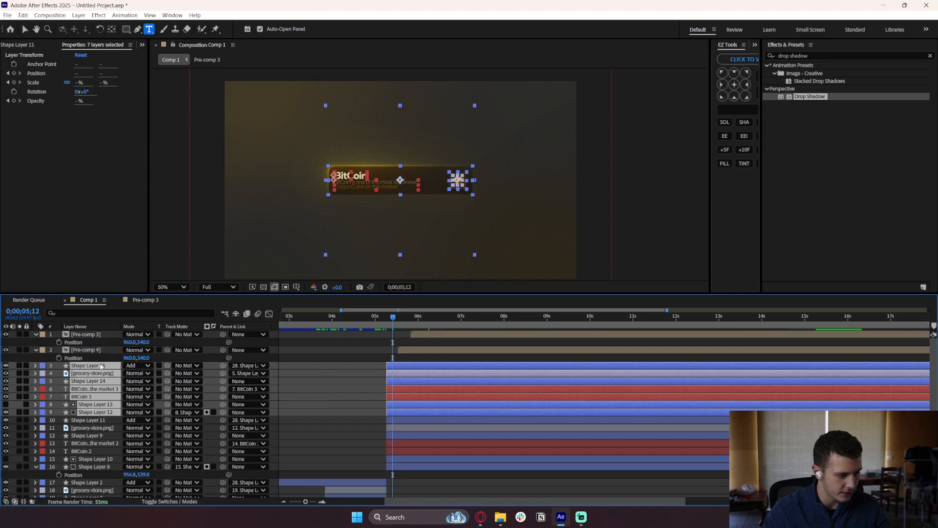
Parent Shape Layer 15 to Shape Layer 12 and check the link by temporarily shifting Shape Layer 12 vertically.
key(ctrl+shift+a)
drag(222, 365, 107, 413)
click(109, 413)
key(p)
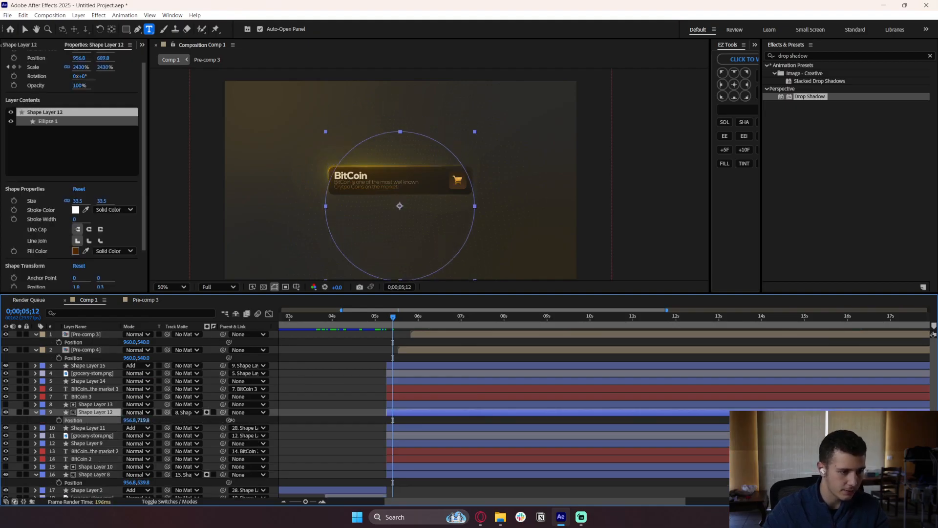
click(363, 424)
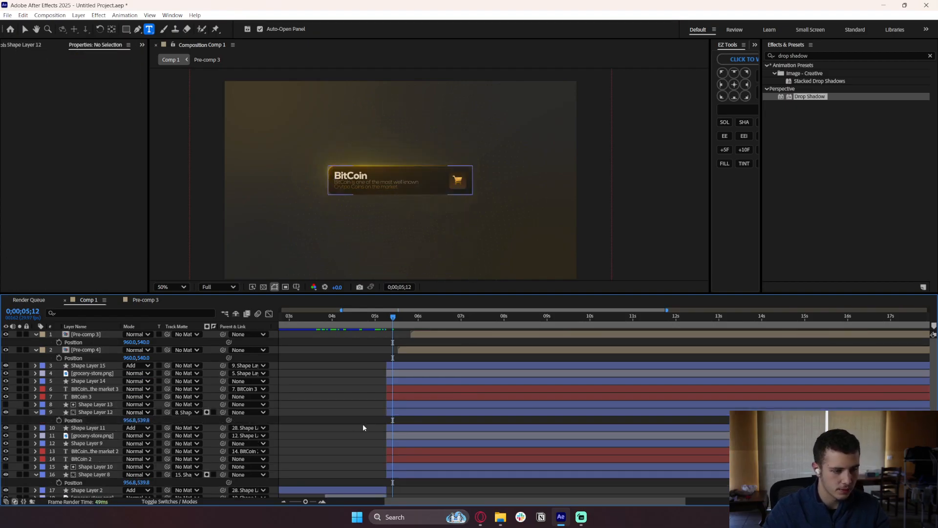
Pre-compose the seven duplicated layers from Shape Layer 15 through Shape Layer 12.
click(414, 415)
shift+click(400, 366)
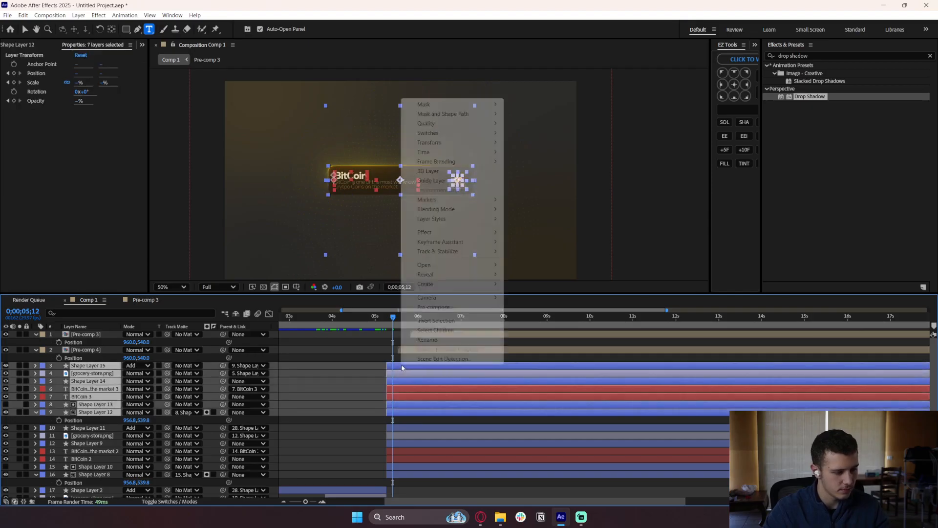
right_click(399, 366)
click(430, 307)
click(511, 320)
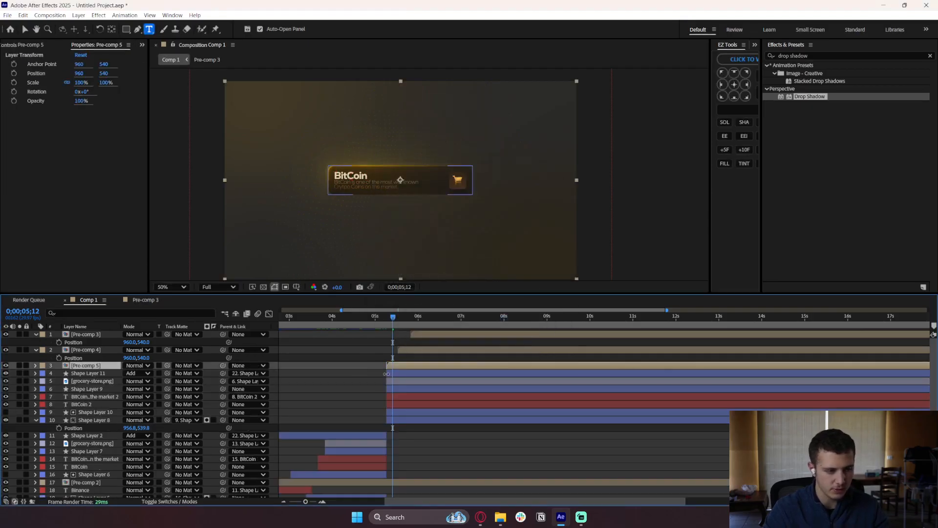
Try to lower Pre-comp 5 to a Y position of 719 and start Pre-comp 4 earlier, undoing both changes.
key(p)
drag(144, 373, 231, 370)
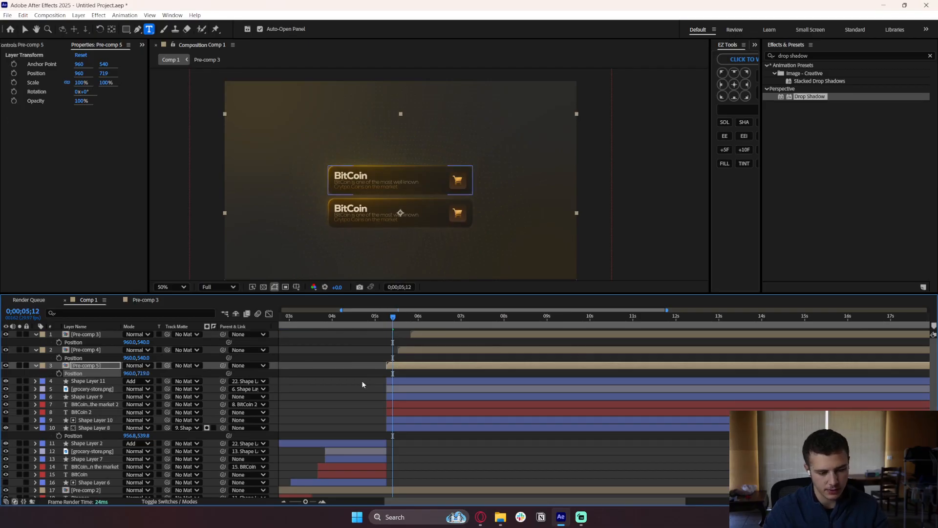
drag(409, 351, 400, 351)
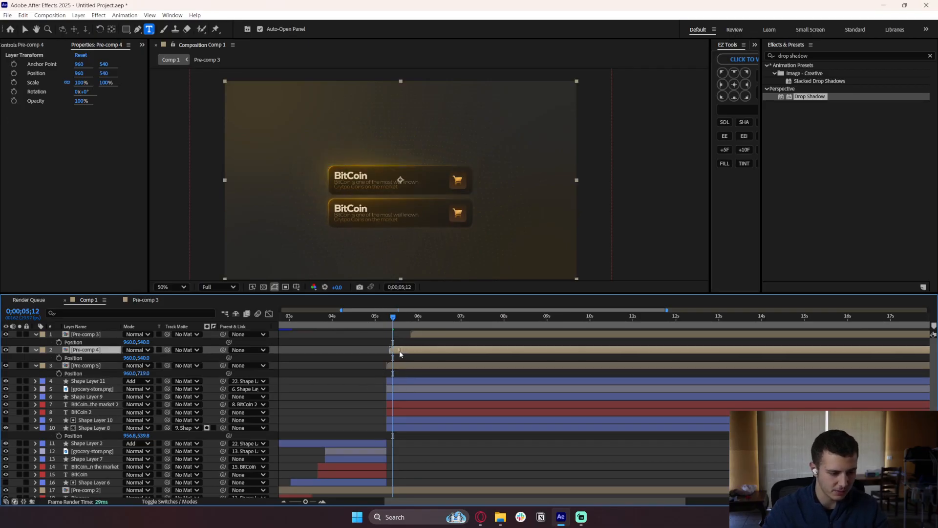
key(ctrl+z)
key(ctrl+z)
key(ctrl+z)
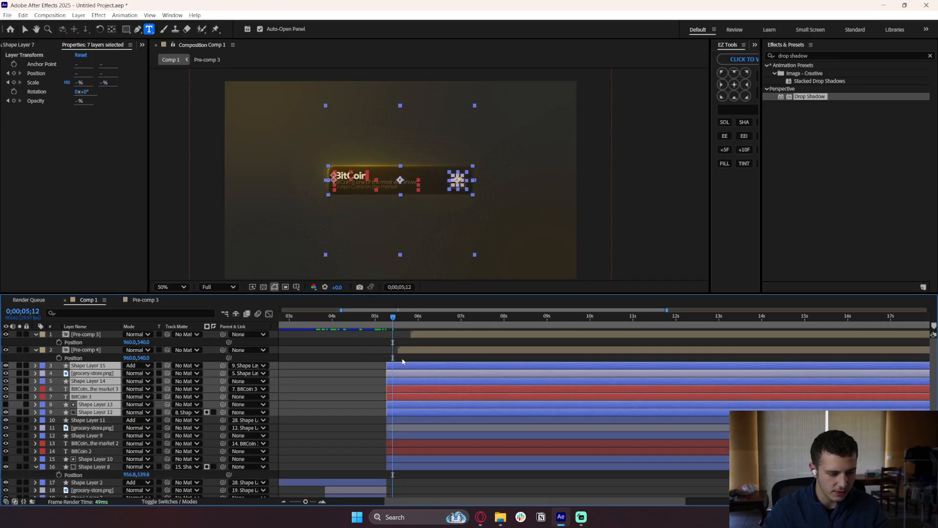
key(ctrl+shift+z)
Align the starts of Pre-comp 4 and Pre-comp 3 with Pre-comp 5, and move all three pre-comps directly below Shape Layer 8.
click(394, 352)
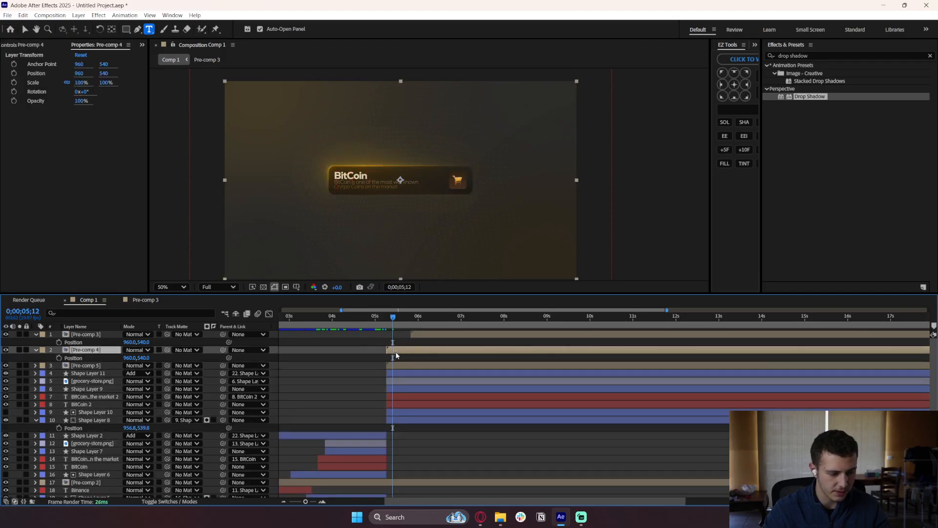
drag(409, 337, 393, 337)
scroll(390, 342, up, 3)
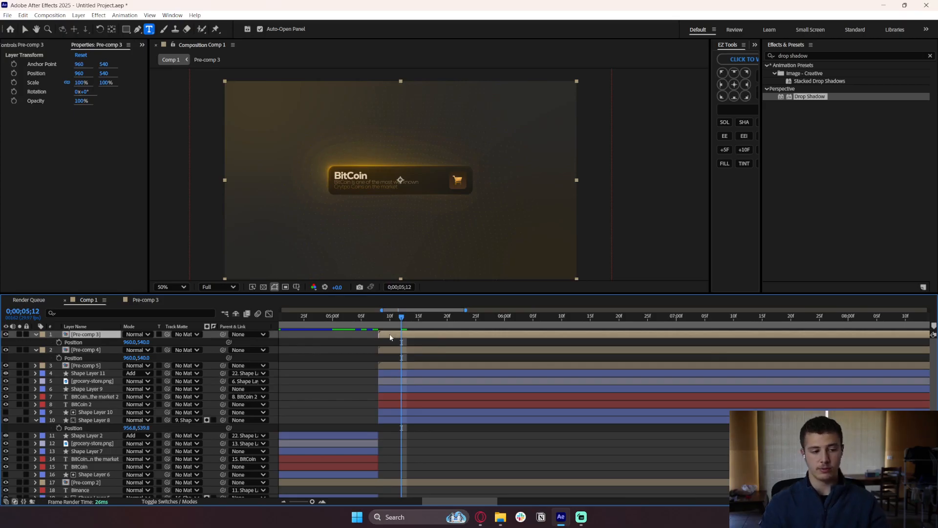
shift+click(391, 364)
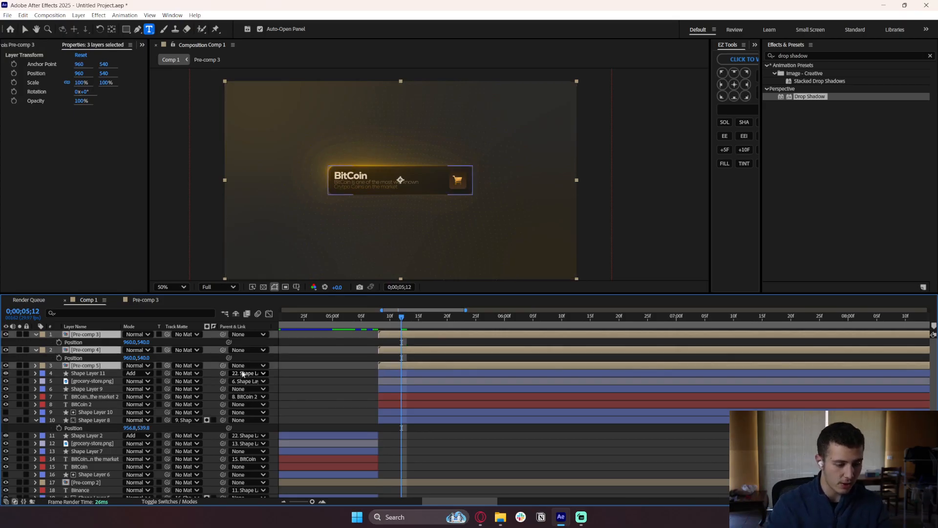
drag(119, 366, 101, 432)
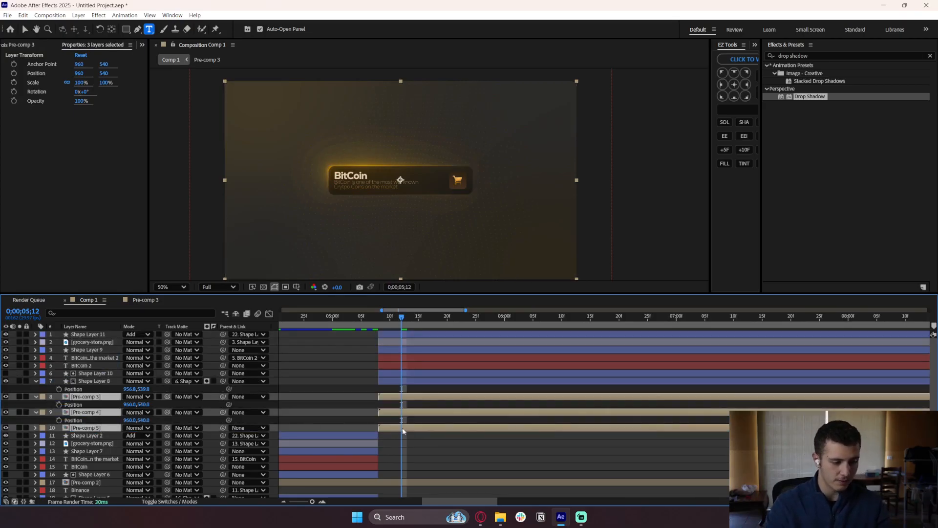
Try to pre-compose the seven layers from Shape Layer 11 through Shape Layer 8, and undo it after scrubbing the result.
drag(407, 413, 396, 343)
right_click(404, 375)
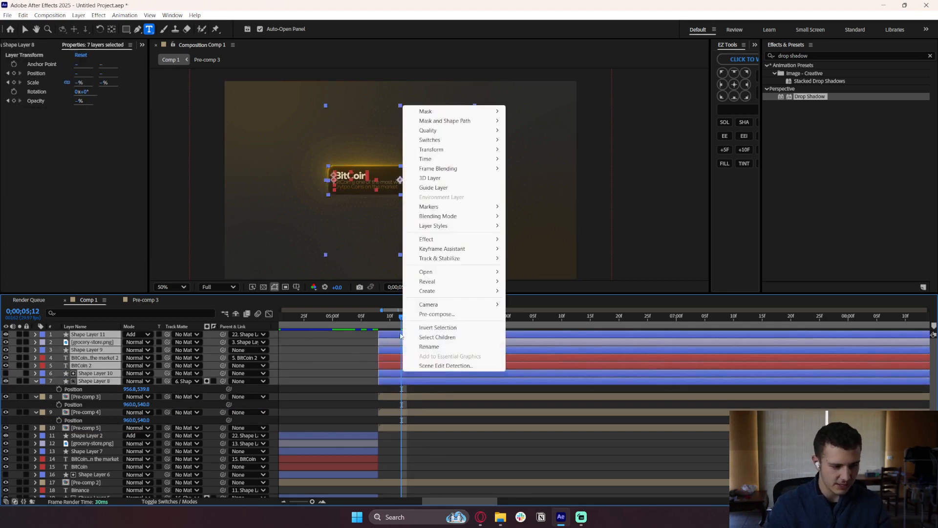
click(416, 313)
click(514, 325)
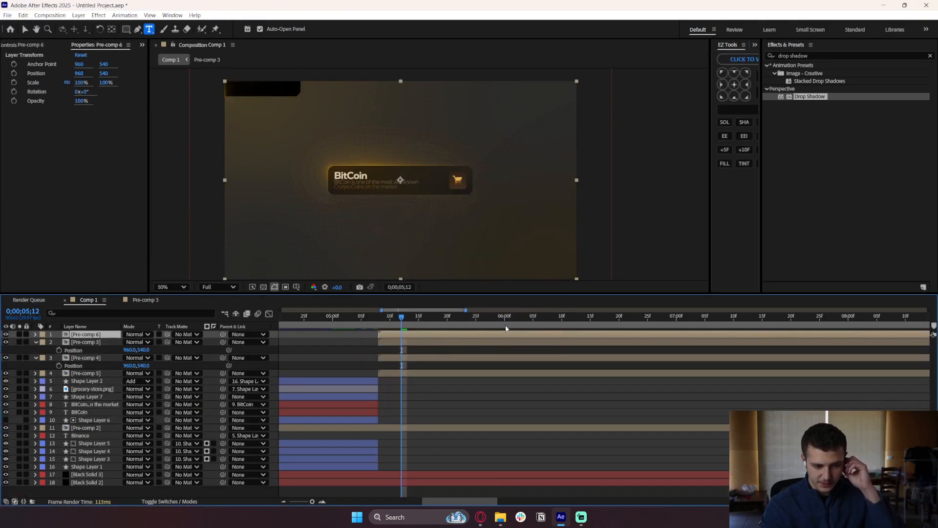
drag(357, 325, 392, 322)
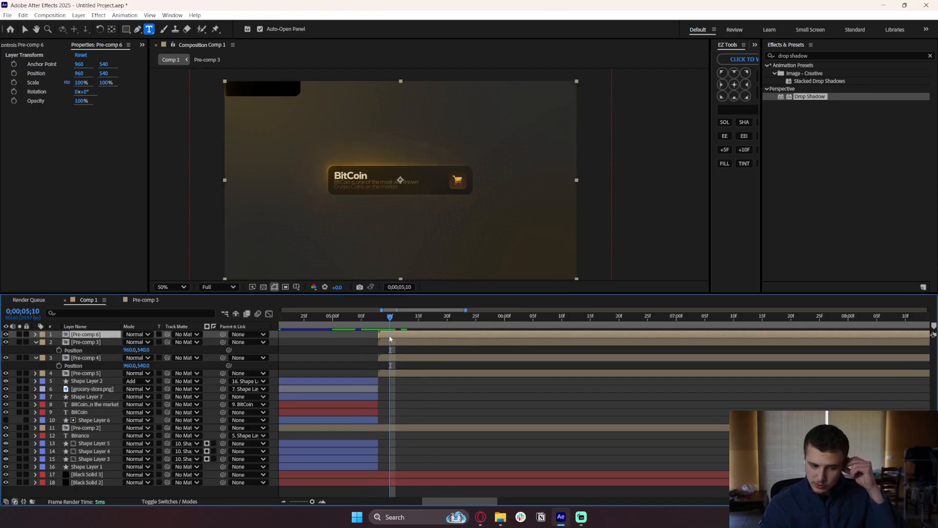
key(ctrl+z)
Parent Shape Layer 11 to Shape Layer 8 and pre-compose the seven layers from Shape Layer 11 through Shape Layer 8.
click(399, 337)
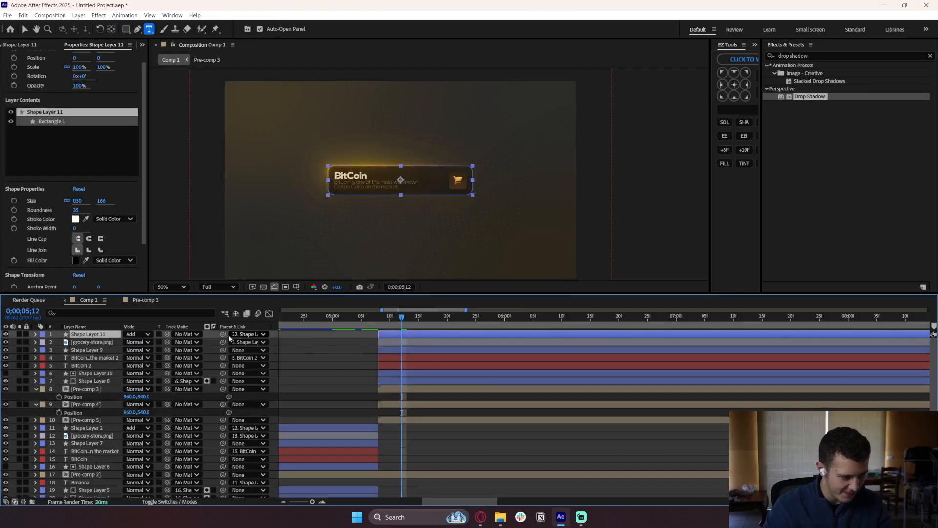
drag(222, 335, 105, 382)
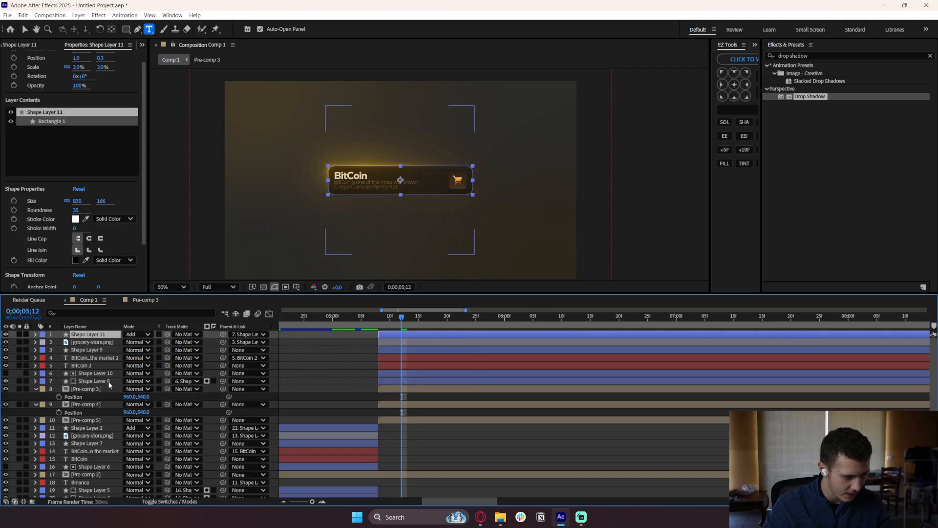
click(110, 380)
shift+click(112, 335)
right_click(113, 335)
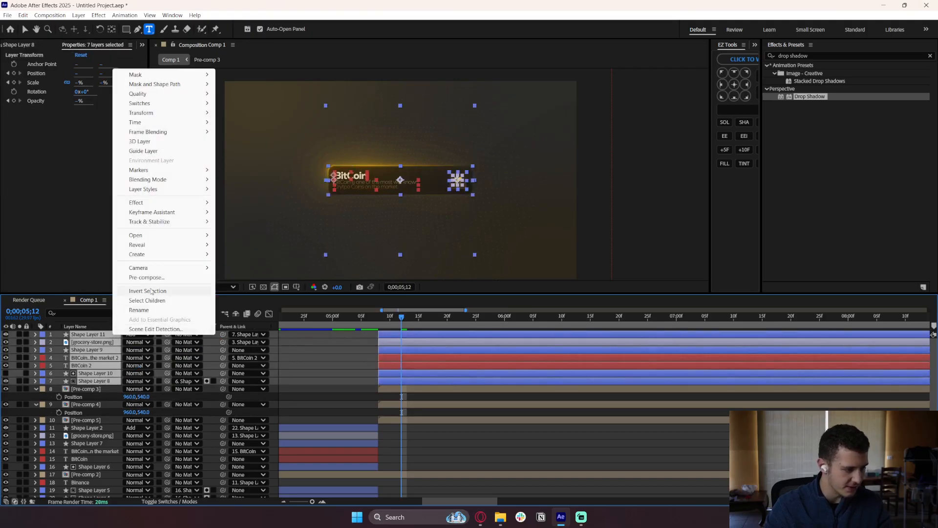
click(186, 278)
click(511, 325)
key(ctrl+shift+a)
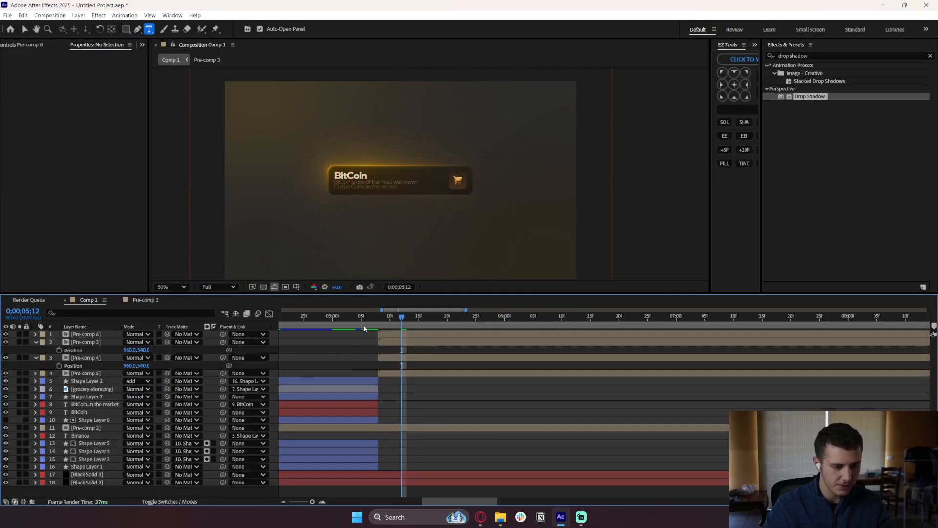
Scrub the playhead to 0;00;05;10 and inspect the stacked BitCoin pre-comps with the Selection tool.
drag(406, 320, 402, 320)
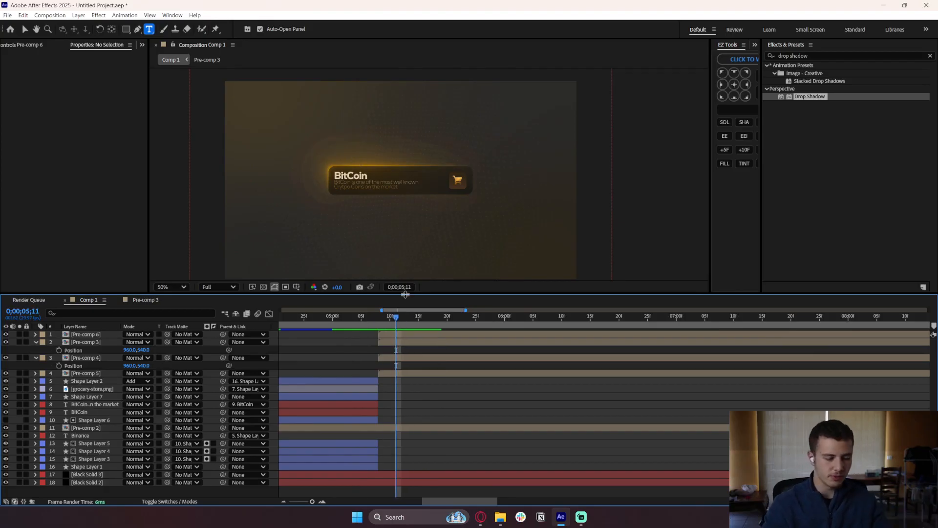
click(25, 29)
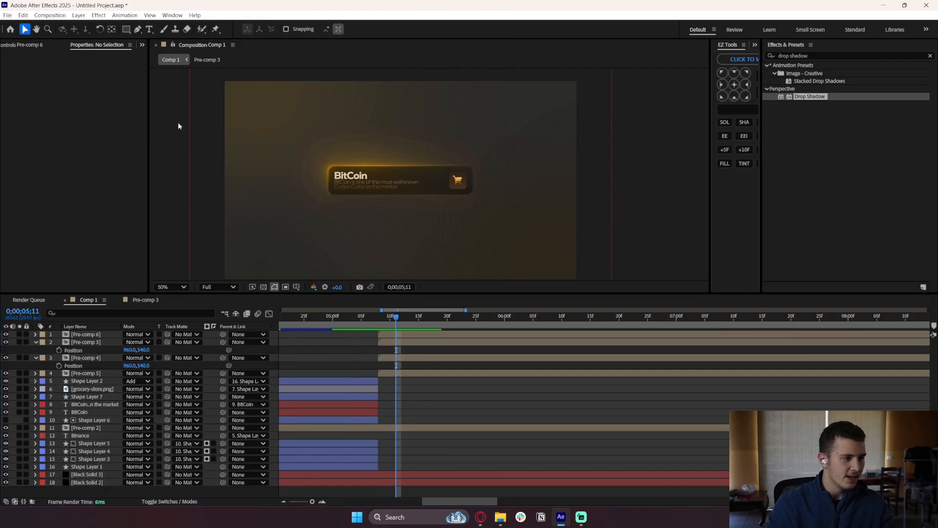
click(373, 316)
drag(404, 320, 390, 317)
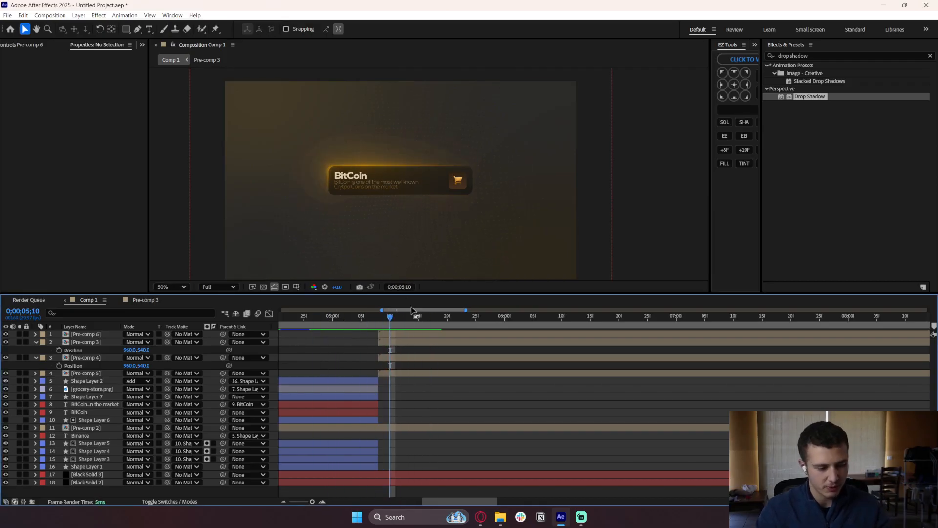
click(85, 342)
click(6, 342)
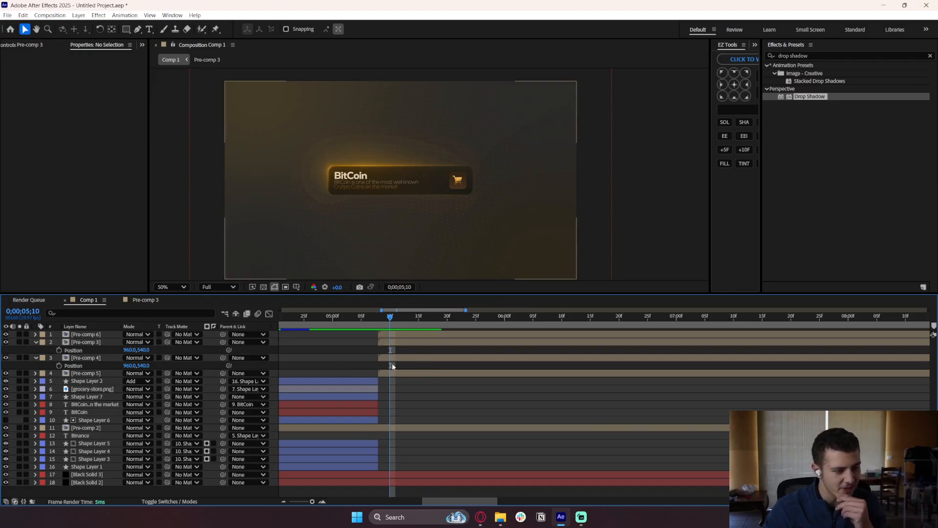
click(399, 375)
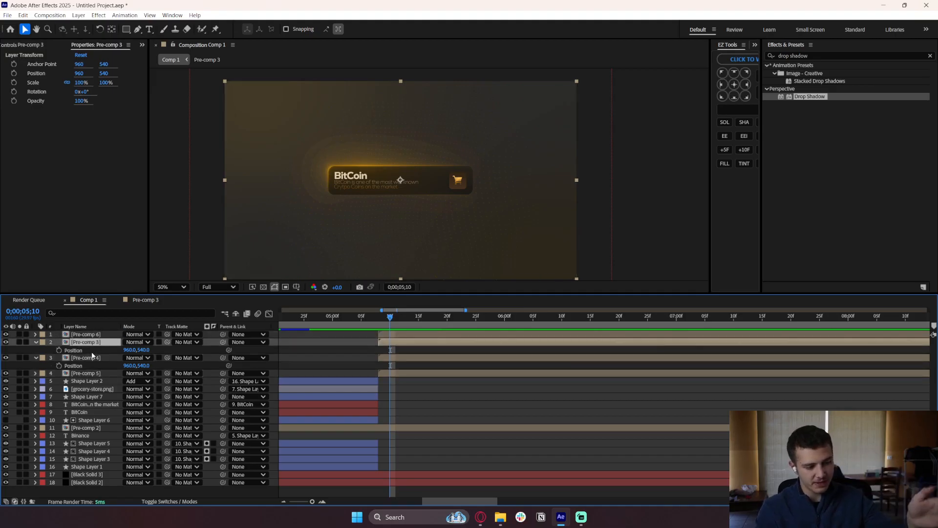
Open Pre-comp 4 and change the card's heading text to Ethereum.
double_click(84, 358)
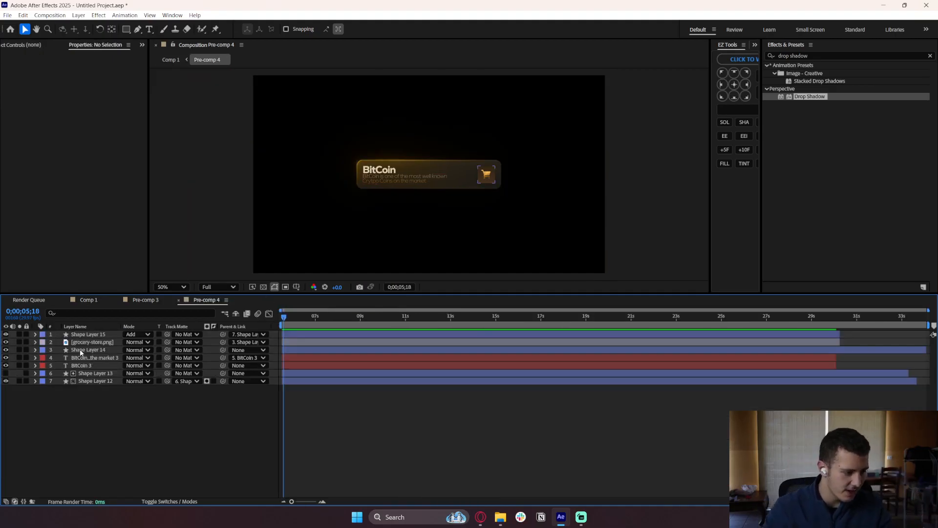
double_click(84, 367)
text(Ethereum)
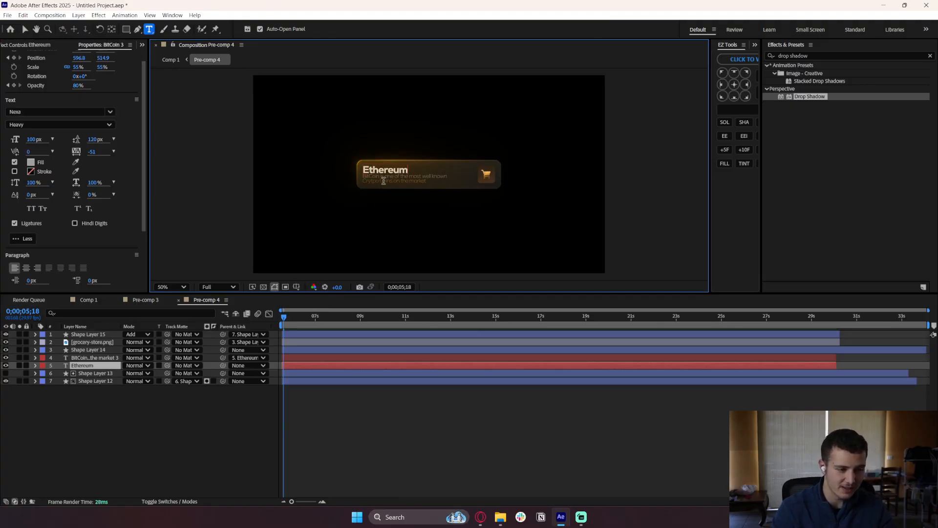
Replace the word BitCoin with Ethereum in the card's description text and close Pre-comp 4.
double_click(94, 357)
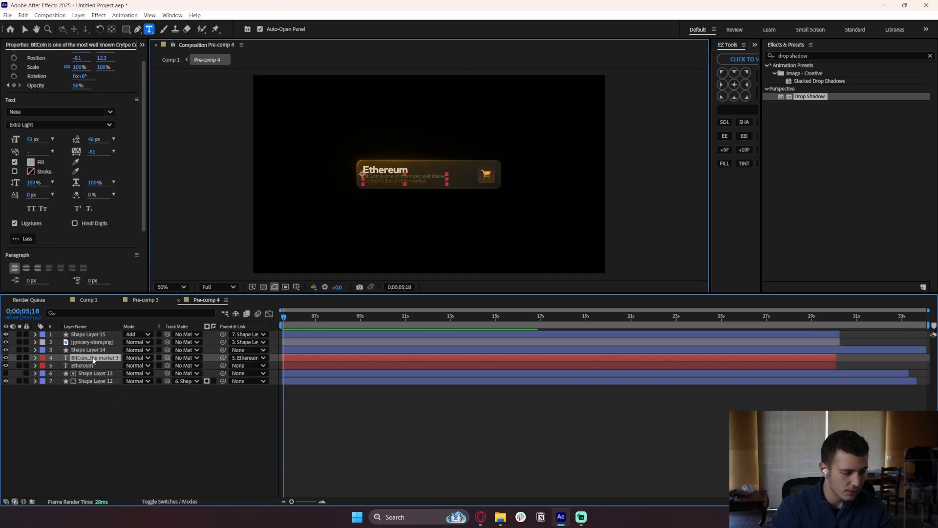
click(383, 180)
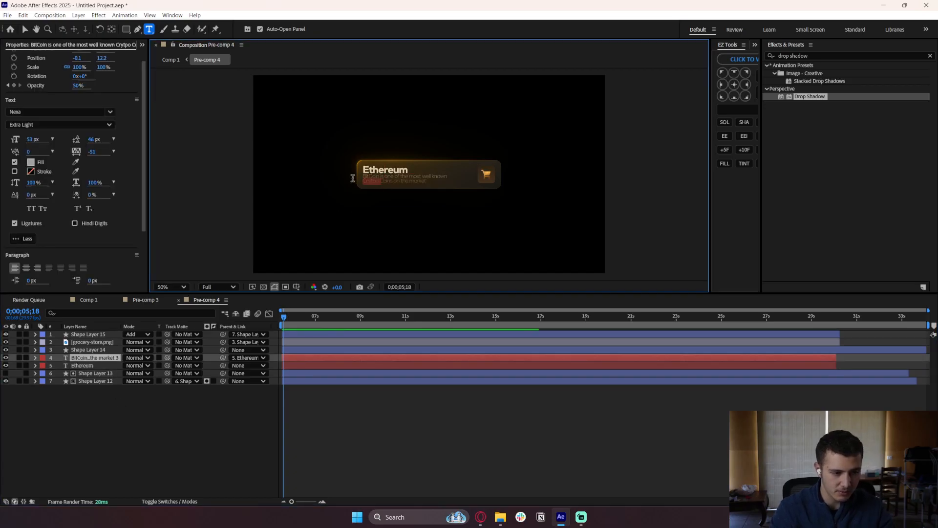
scroll(375, 177, up, 5)
scroll(386, 181, down, 3)
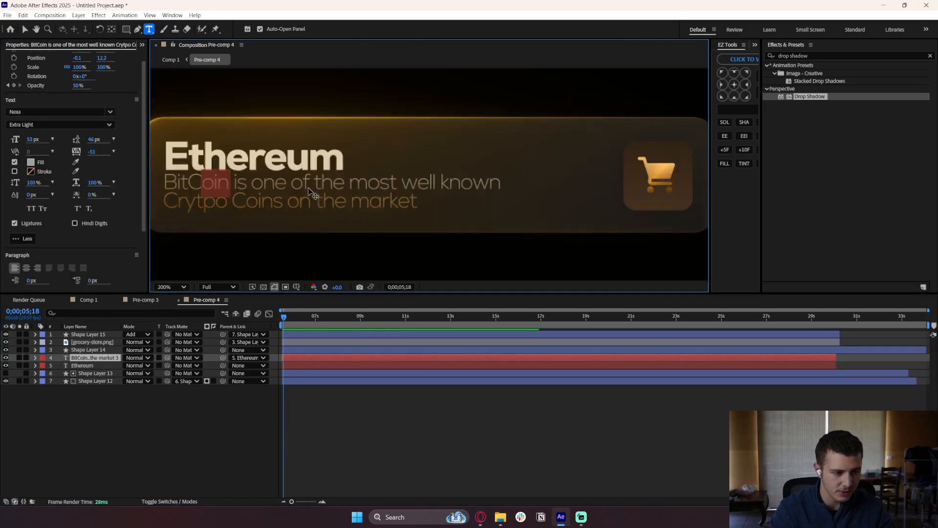
drag(389, 183, 321, 181)
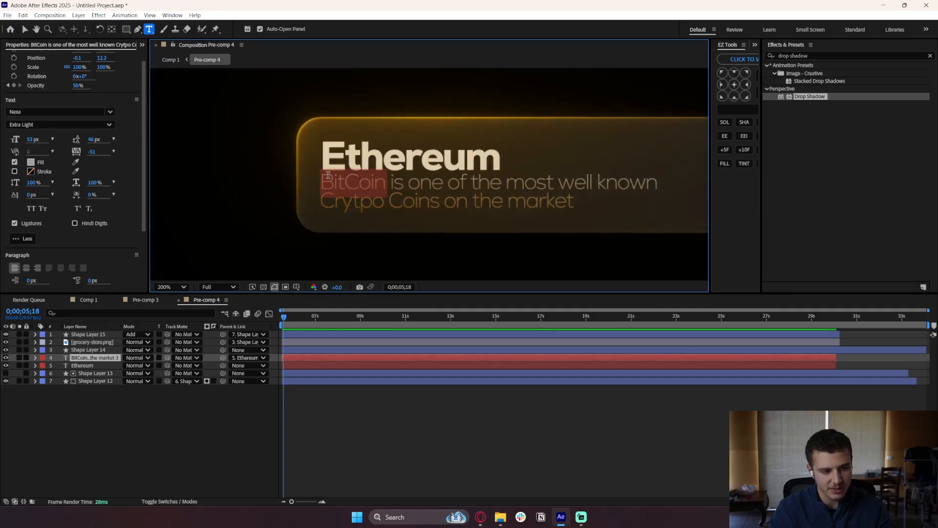
text(Ethereum)
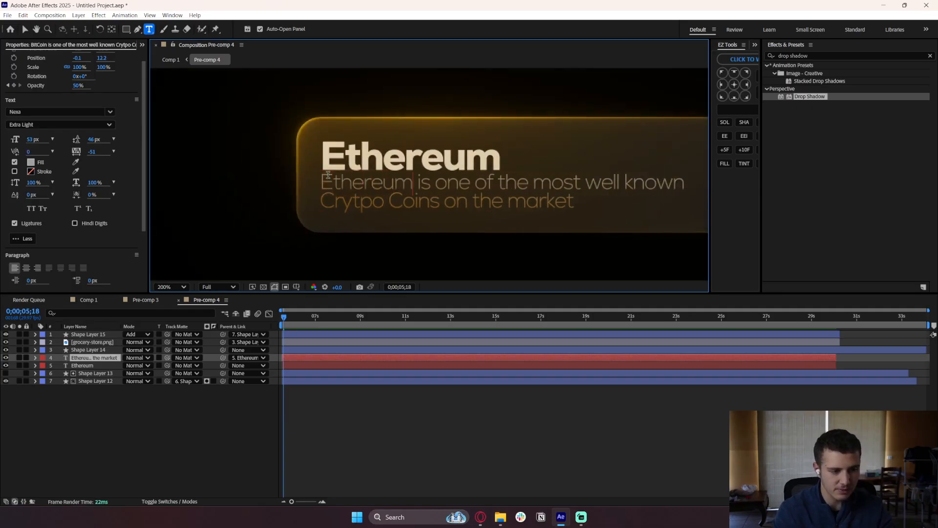
click(254, 414)
click(178, 300)
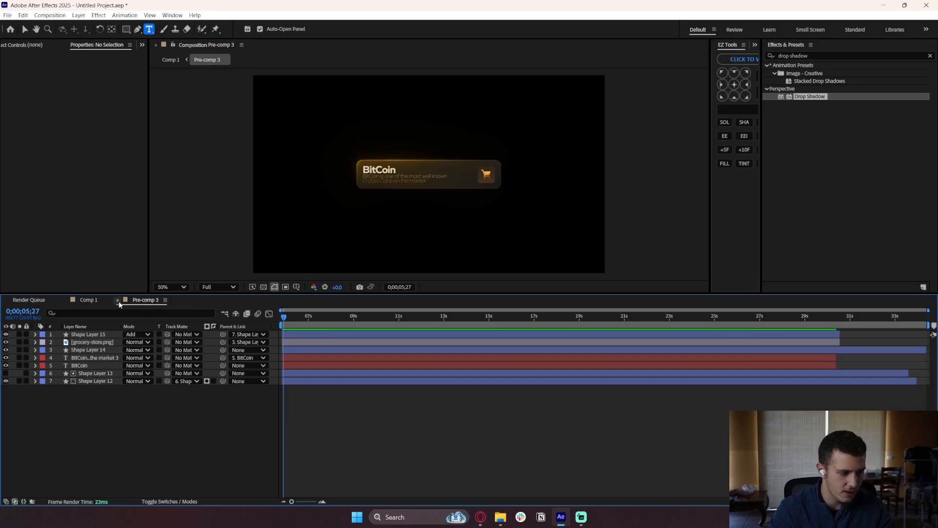
Reopen Pre-comp 3 from Comp 1 and change the card's heading text to DogeCoin.
click(117, 300)
double_click(89, 343)
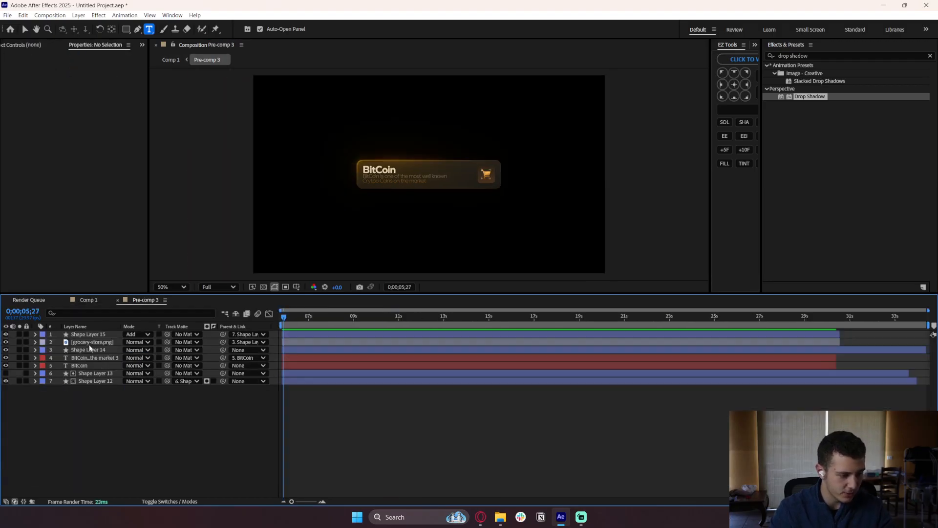
click(89, 335)
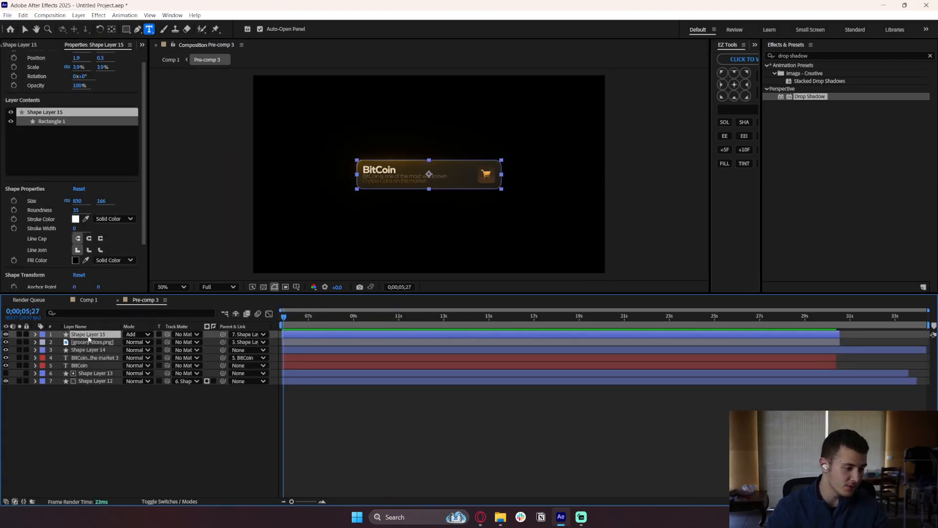
click(70, 431)
double_click(88, 366)
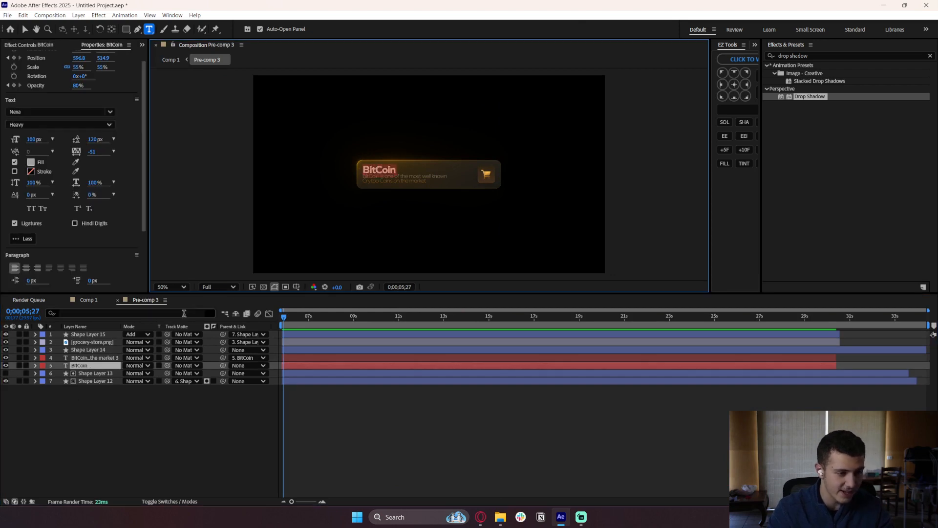
scroll(376, 179, up, 1)
text(DogeCoi)
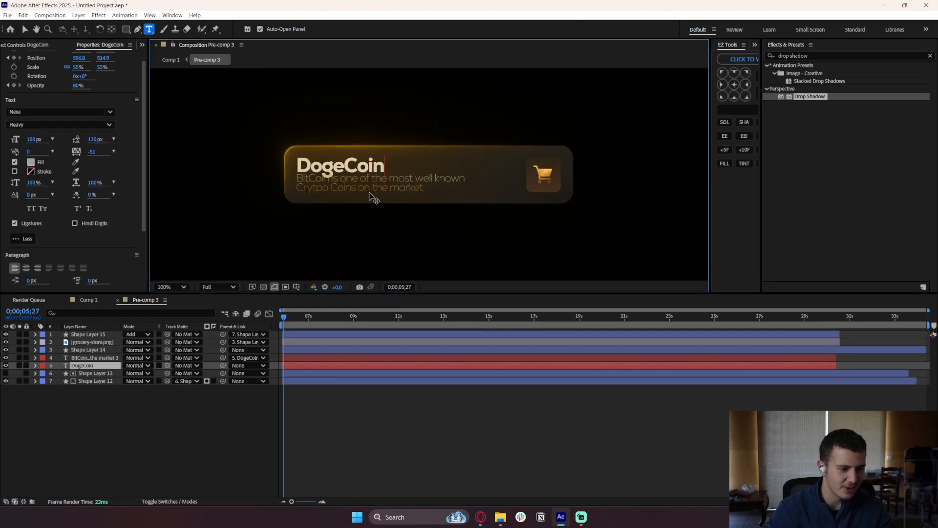
Replace the word BitCoin with Dogecoin in the description text of the Pre-comp 3 card.
click(145, 403)
click(95, 358)
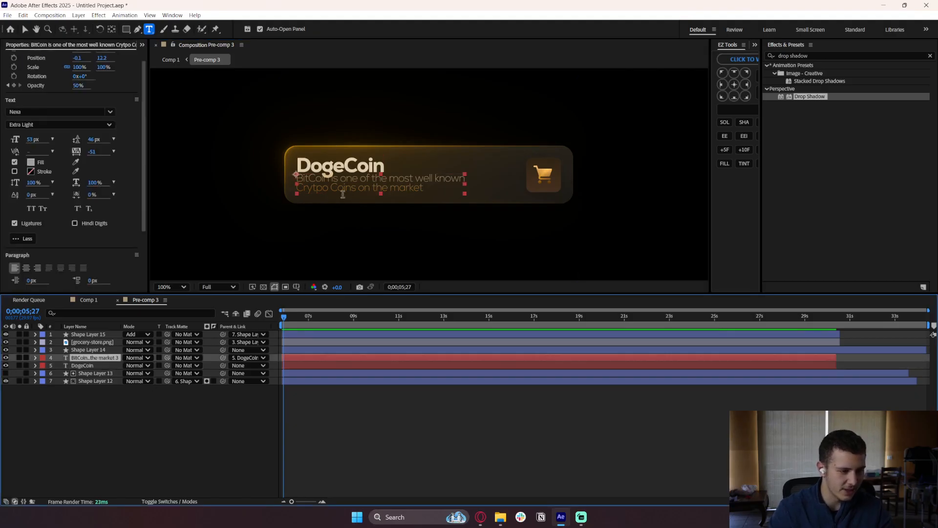
triple_click(330, 180)
drag(329, 180, 281, 178)
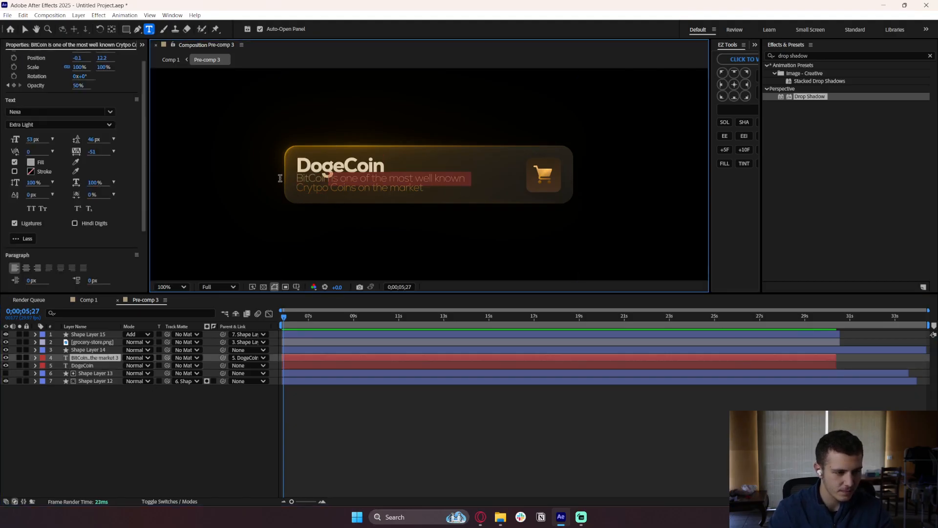
text(Dogec)
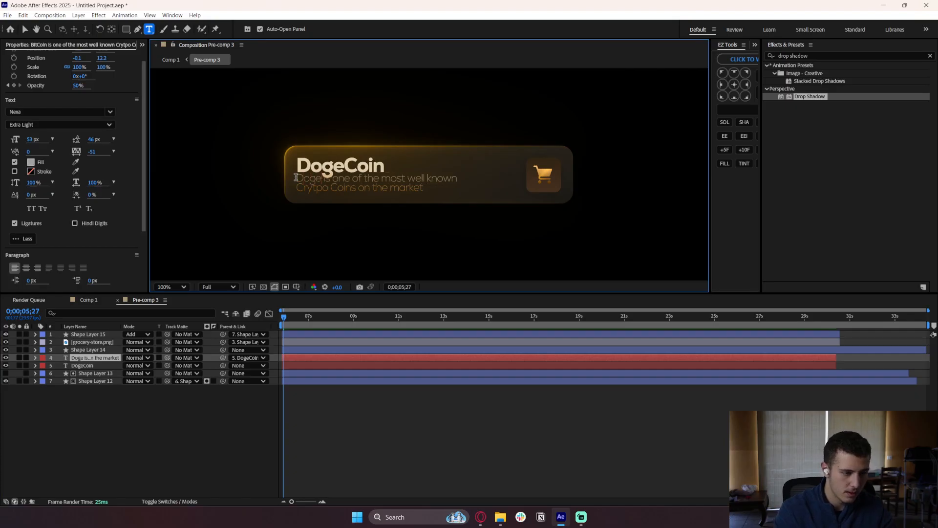
text(oin)
click(223, 423)
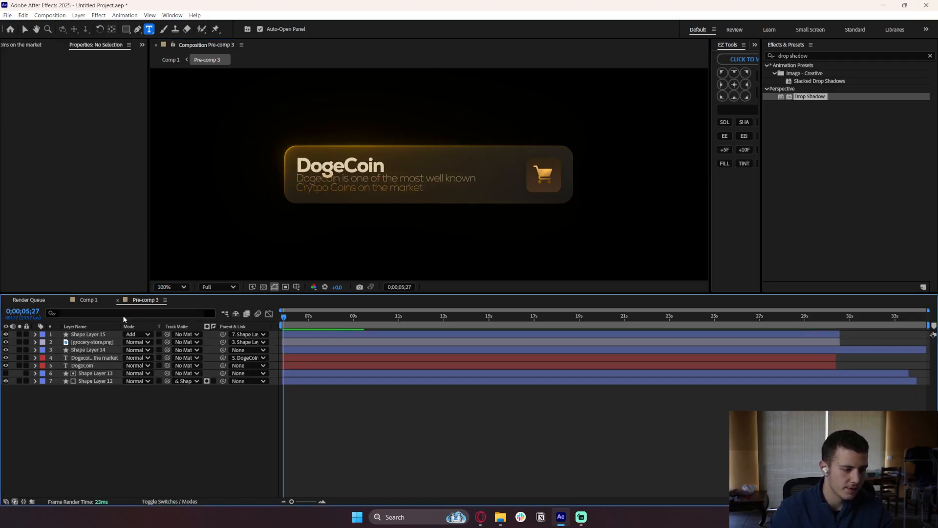
Close Pre-comp 3, open Pre-comp 6 from Comp 1 and change the card's heading text to Solana.
click(117, 300)
click(249, 336)
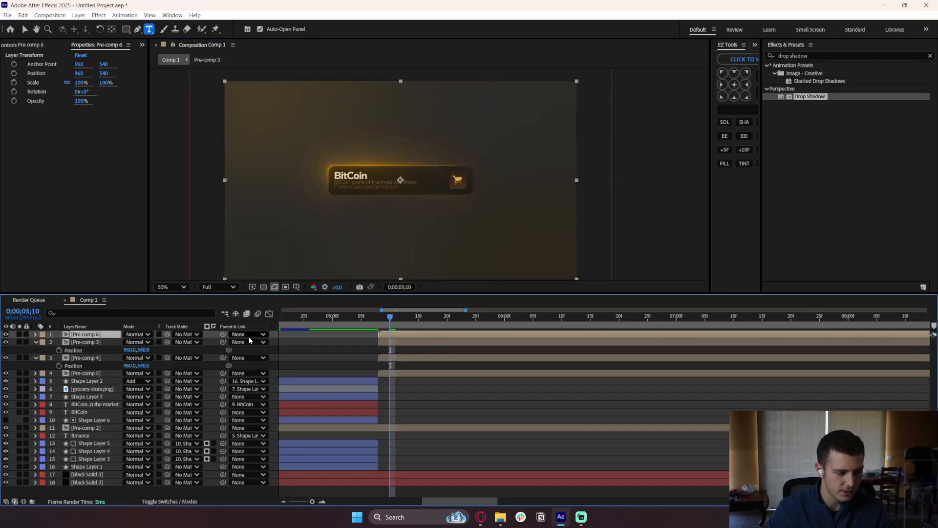
double_click(100, 336)
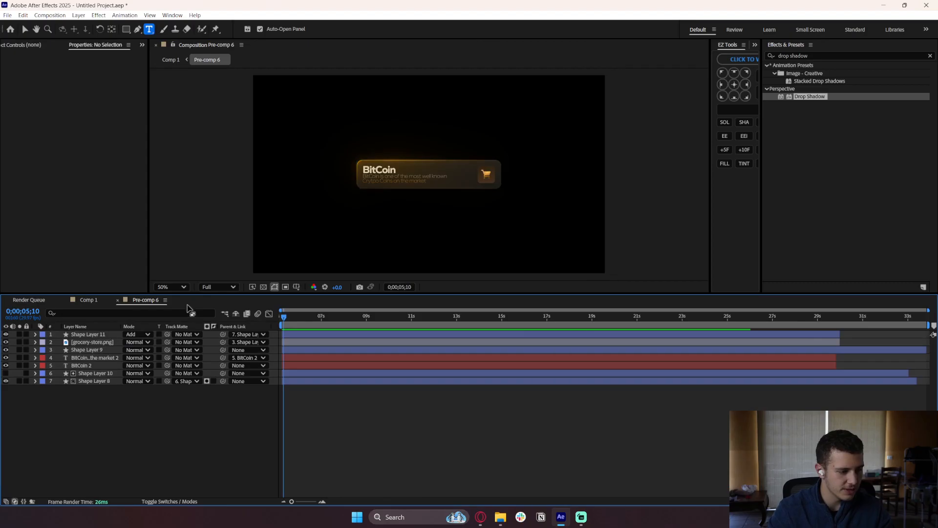
click(87, 364)
scroll(414, 182, up, 1)
double_click(331, 166)
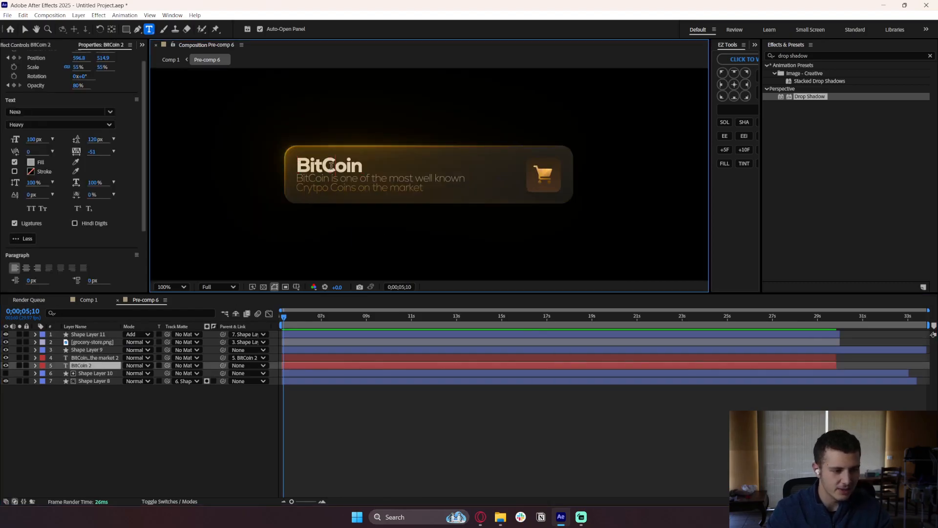
text(Solana)
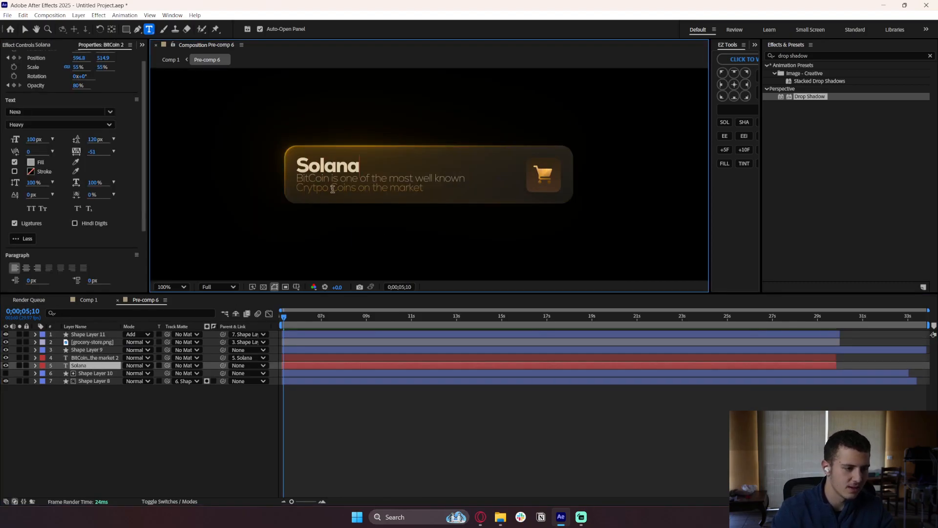
Replace the word BitCoin with Solana in the card's description text and close Pre-comp 6.
click(57, 404)
click(80, 358)
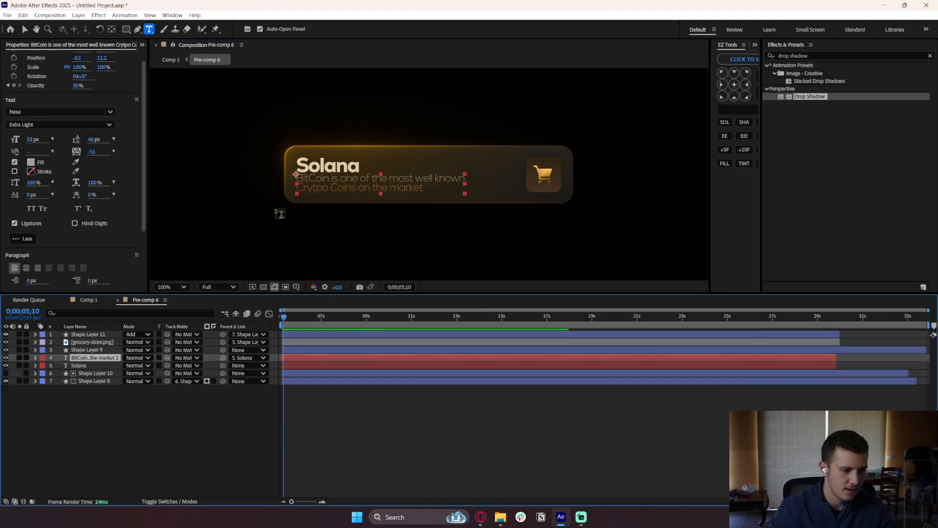
double_click(331, 181)
text(Solana)
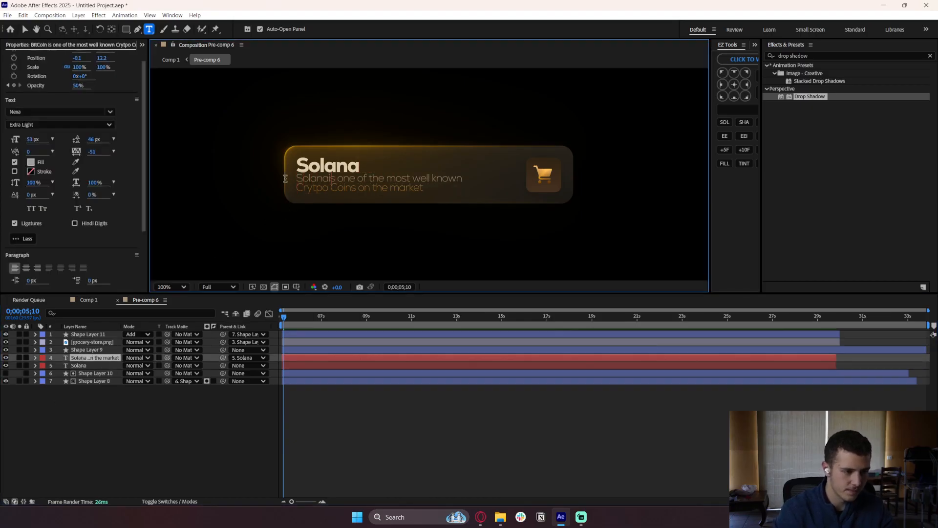
click(232, 403)
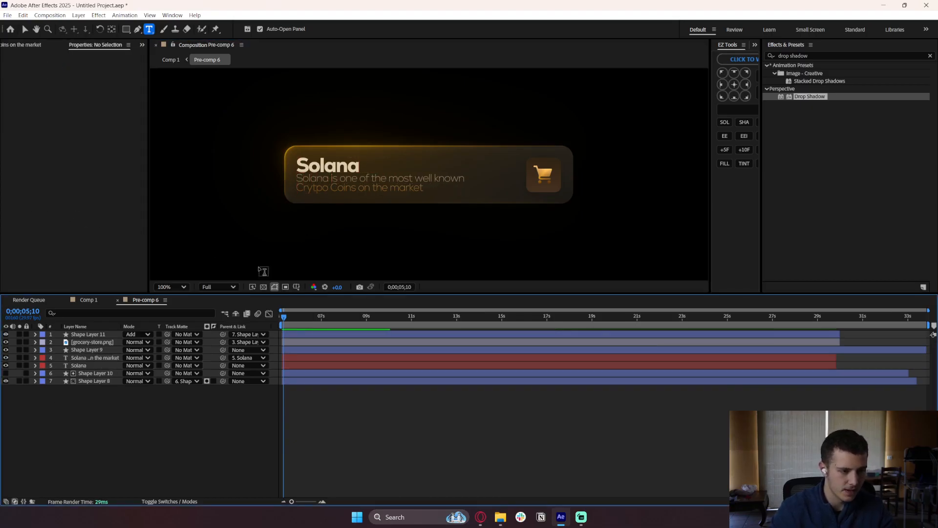
click(117, 300)
Move the Pre-comp 5 layer to the top of Comp 1's layer stack.
click(359, 362)
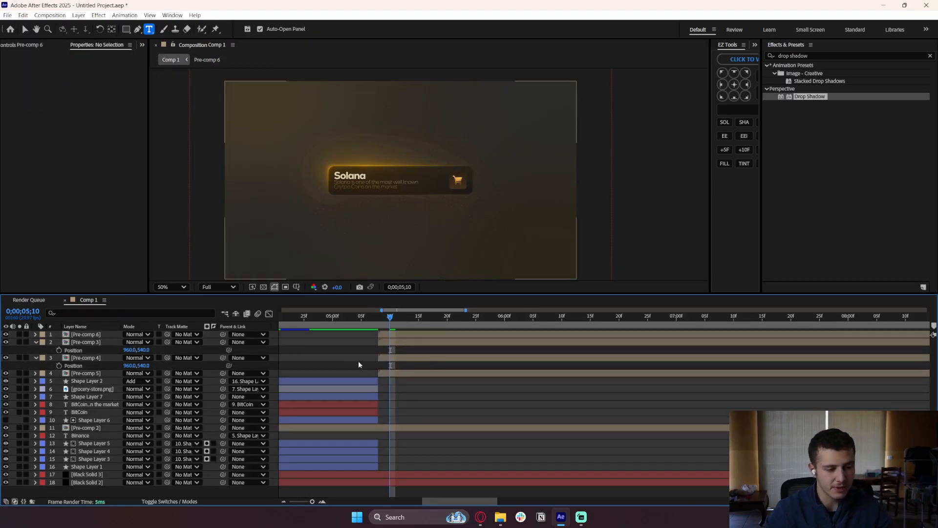
click(392, 359)
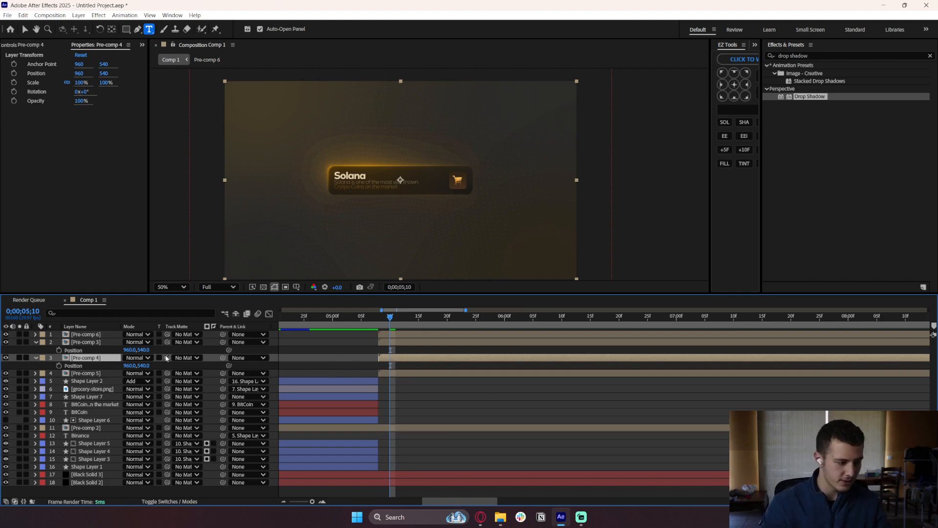
drag(92, 374, 108, 337)
Stagger the card layers in time so Pre-comp 3 starts at 0;00;05;10 and Pre-comp 6 at 0;00;05;12.
mouse_move(378, 318)
mouse_down()
mouse_move(356, 318)
mouse_move(379, 320)
mouse_up()
click(381, 343)
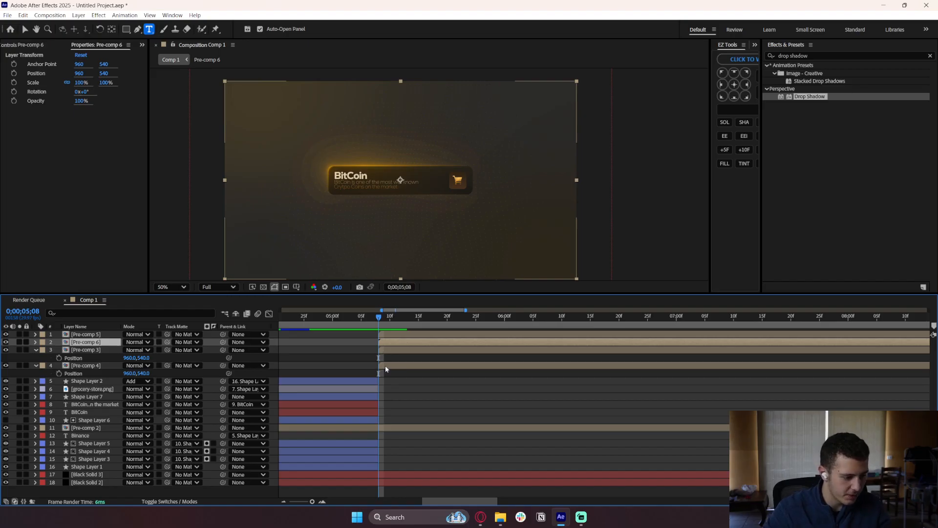
click(387, 367)
click(395, 350)
drag(396, 351, 416, 344)
Animate Pre-comp 4's Position with a keyframe at 0;00;05;08 and a second one at 0;00;06;00 set to 960, 215.
click(398, 366)
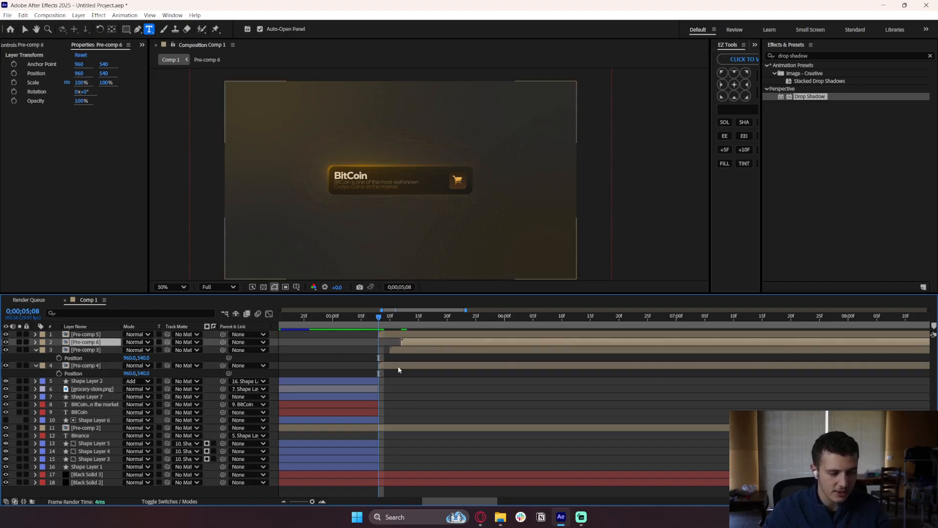
key(p)
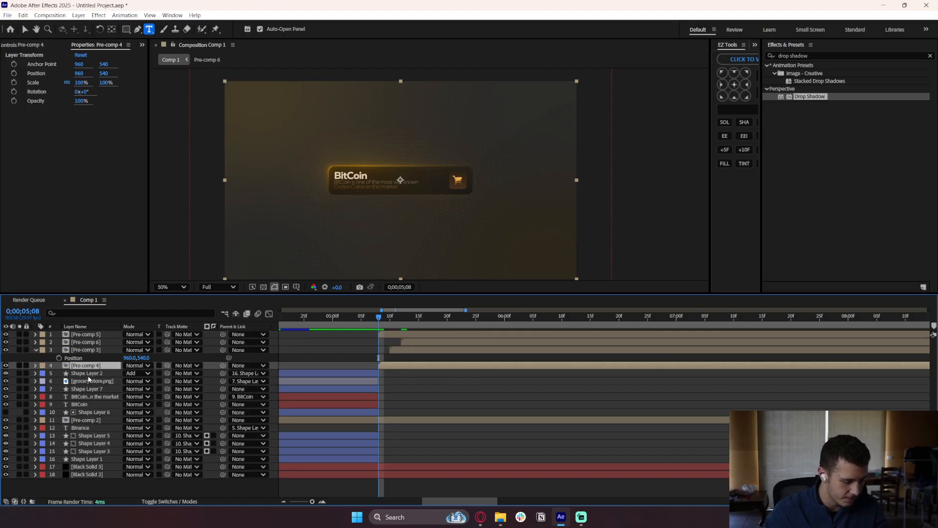
key(p)
click(59, 373)
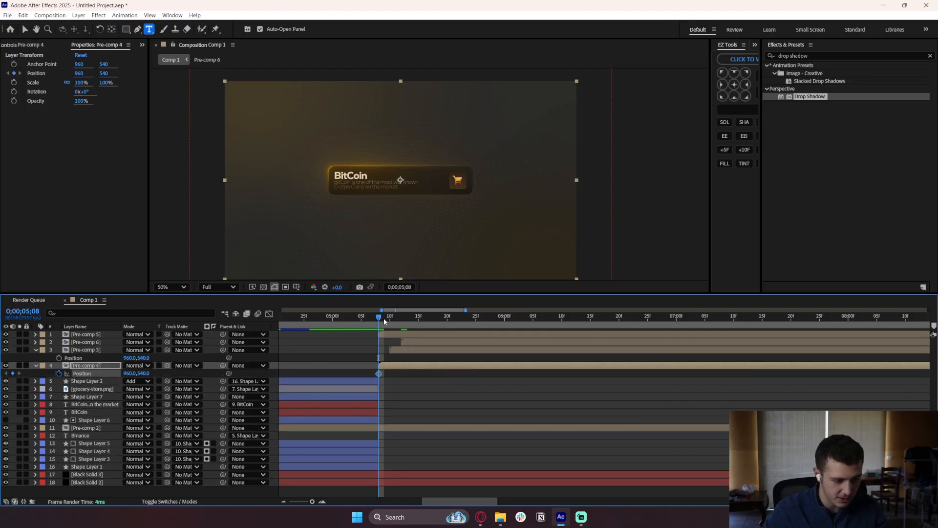
key(minus)
key(minus)
click(422, 318)
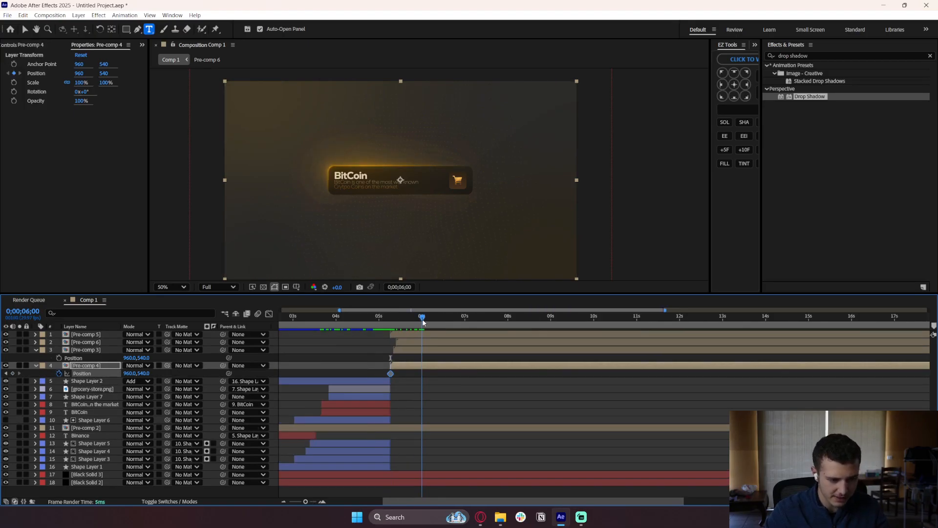
click(412, 367)
drag(142, 372, 2, 369)
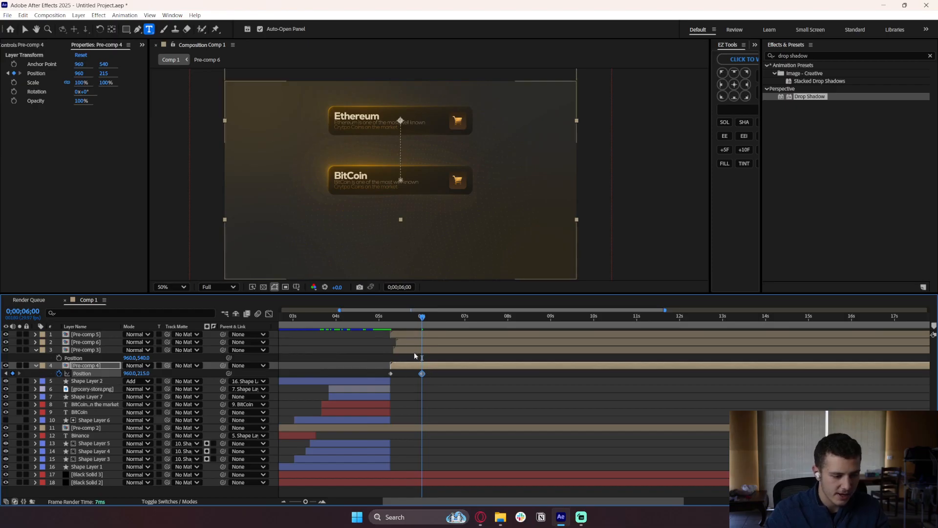
Animate Pre-comp 3's Position with a keyframe at 0;00;05;10 and a second one at 0;00;06;04 set to 960, 376.
click(414, 350)
click(394, 321)
key(p)
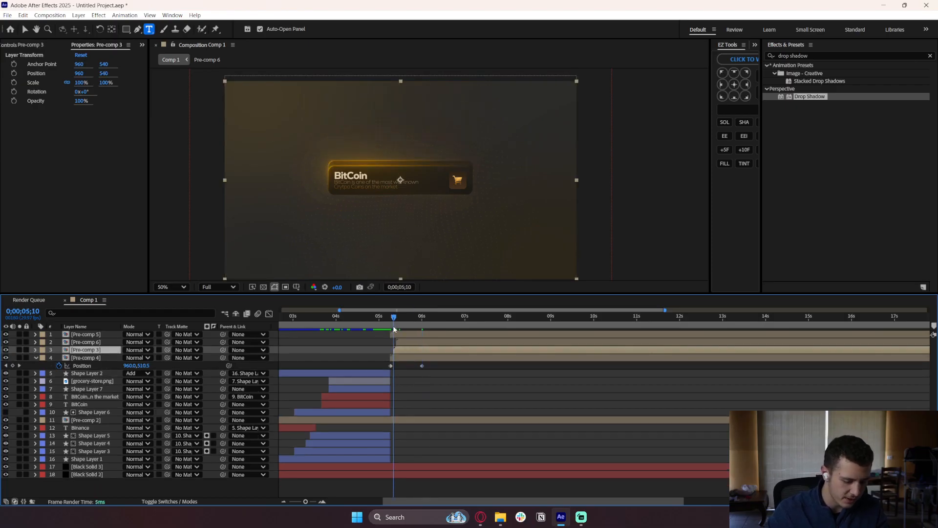
key(p)
click(59, 358)
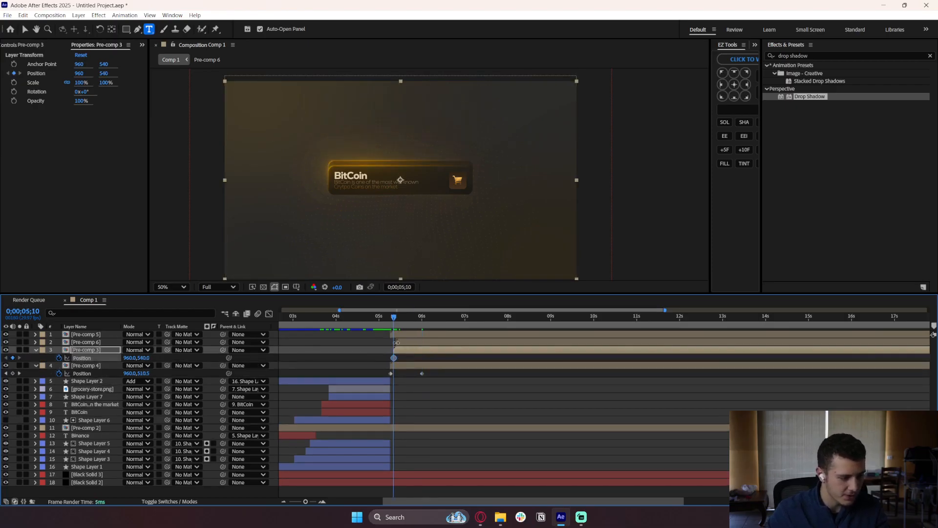
click(428, 319)
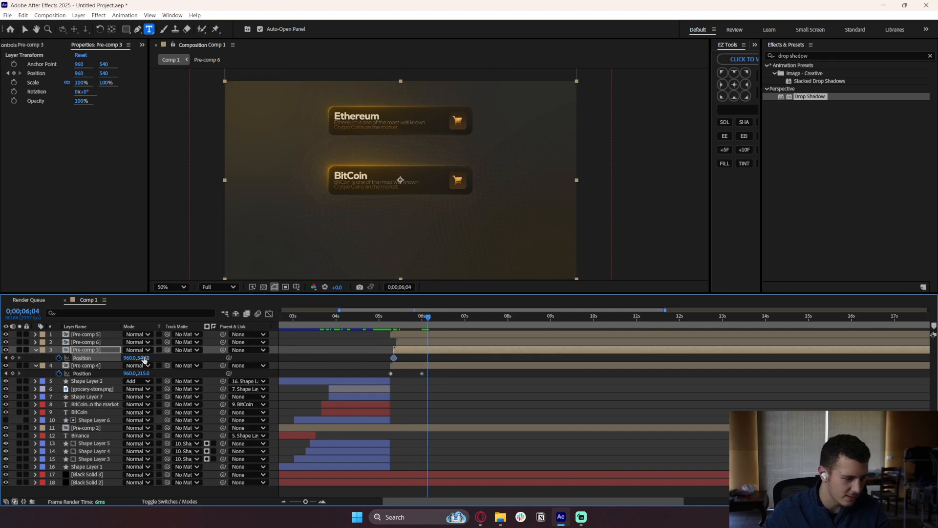
drag(143, 358, 78, 350)
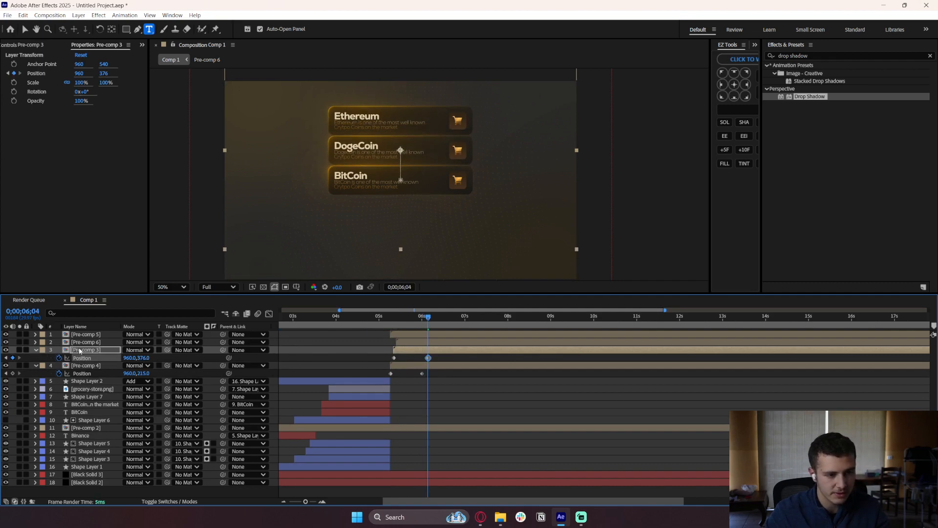
Animate Pre-comp 6's Position with a keyframe at 0;00;05;12 and a second one at 0;00;06;07 set to 960, 703.
click(406, 341)
click(397, 319)
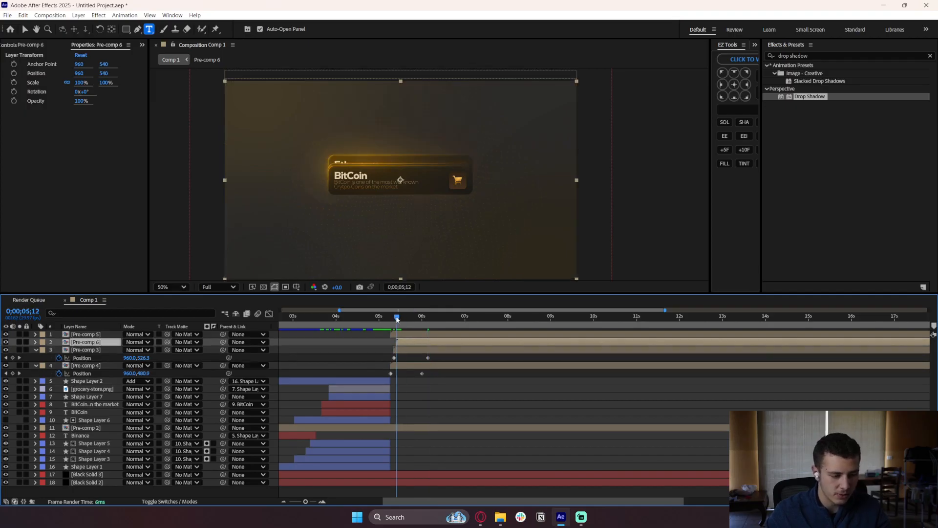
key(alt+shift+p)
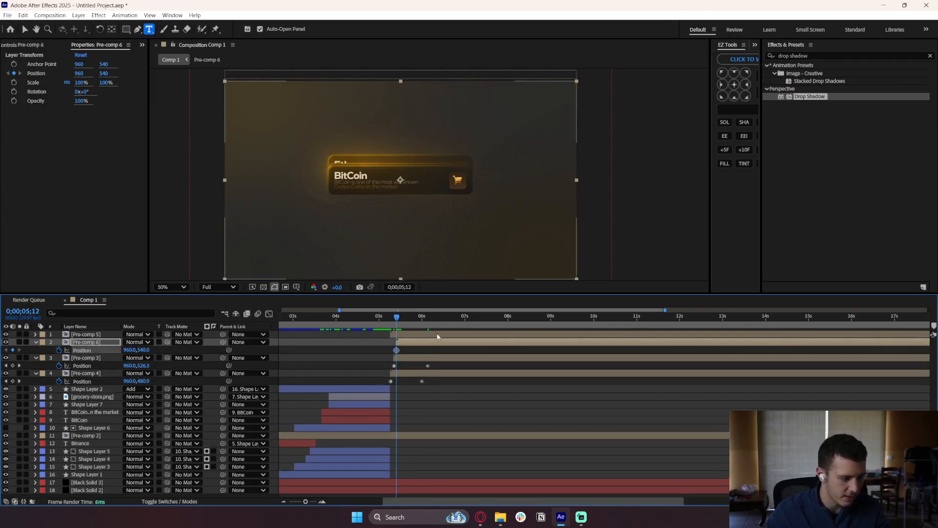
click(432, 319)
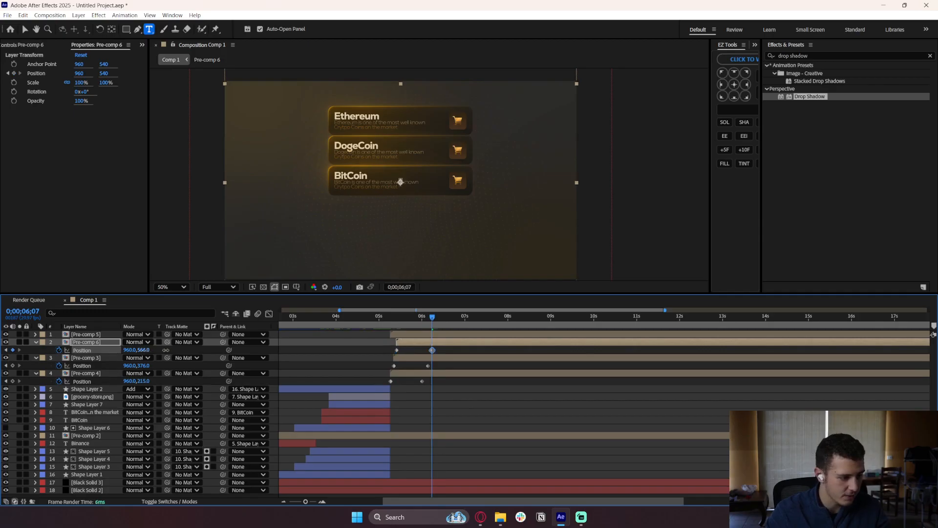
drag(143, 350, 227, 350)
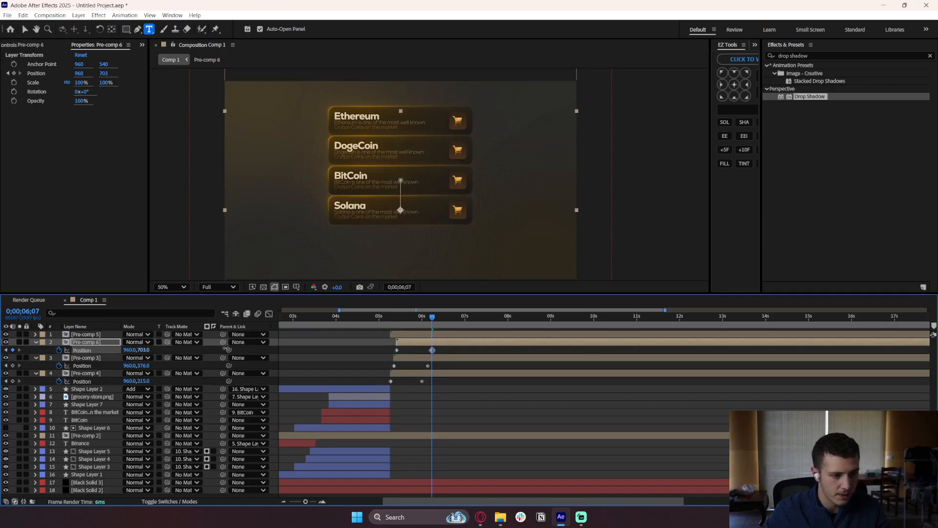
Move the ending Position keyframes of Pre-comp 6, Pre-comp 3 and Pre-comp 4 to 0;00;06;27.
scroll(407, 146, up, 2)
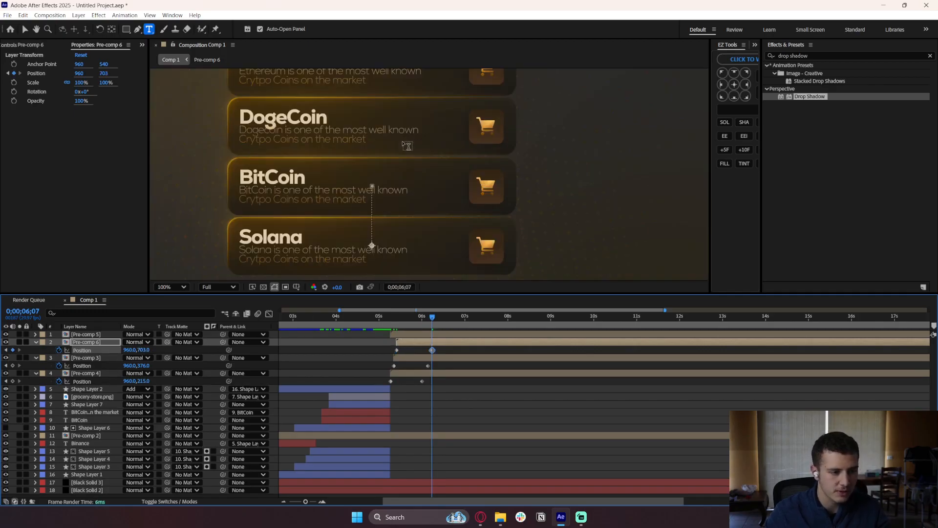
click(429, 361)
click(5, 366)
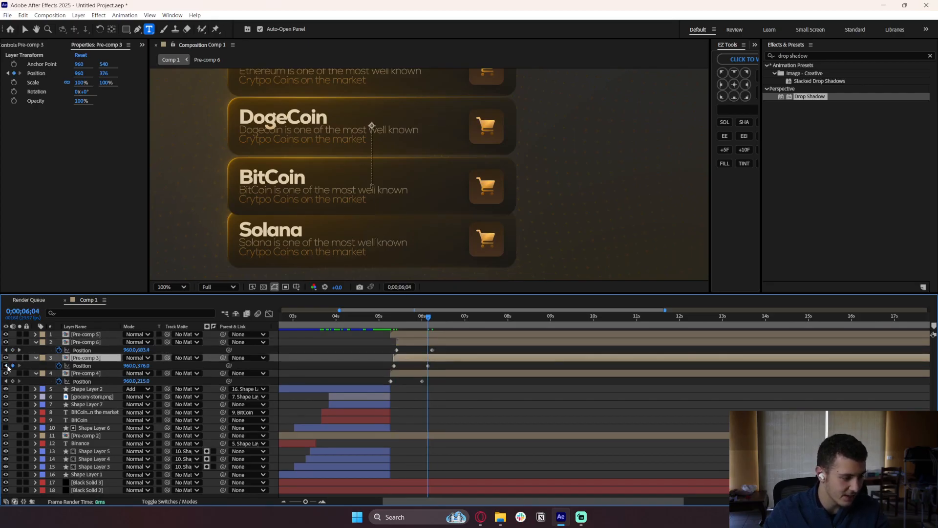
click(414, 374)
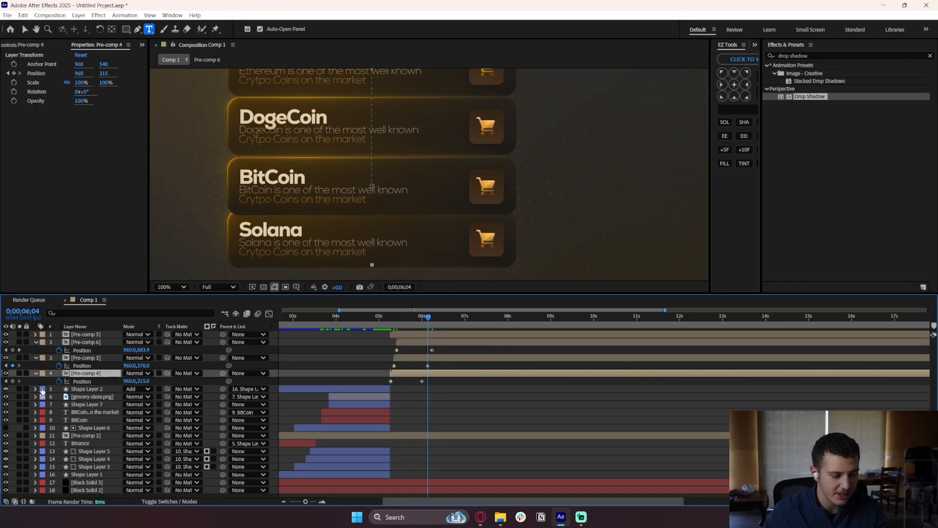
click(6, 381)
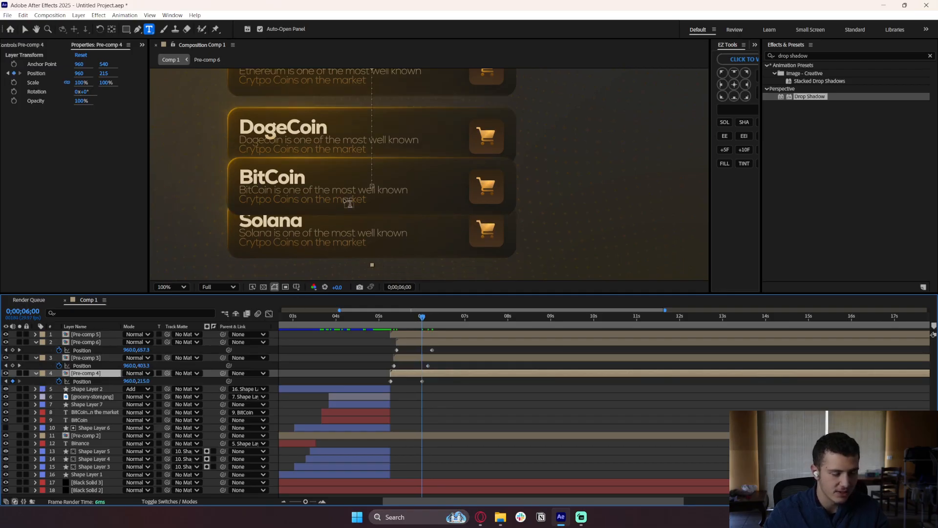
drag(348, 202, 326, 256)
drag(448, 323, 462, 353)
drag(427, 366, 461, 381)
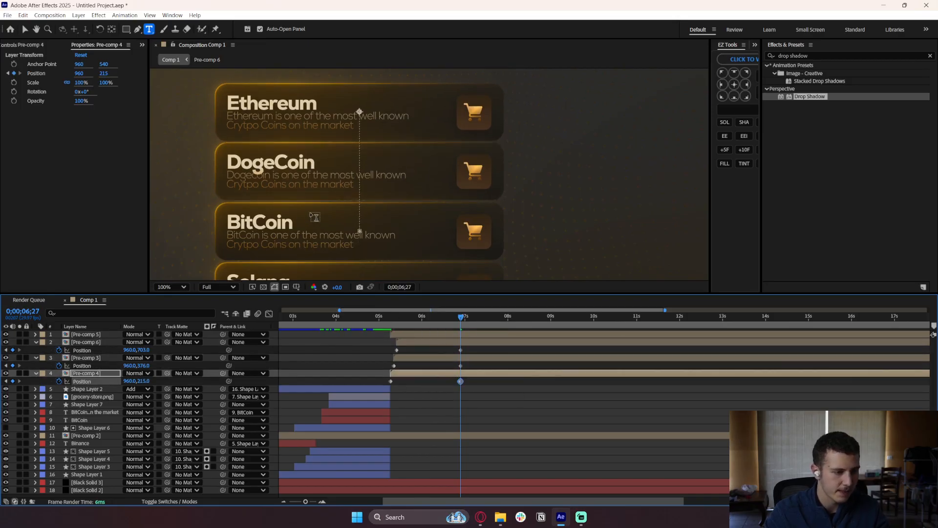
Even out the card spacing at 0;00;06;27 by setting the Y position of Pre-comp 4 to 213 and Pre-comp 6 to 706.
scroll(314, 217, down, 3)
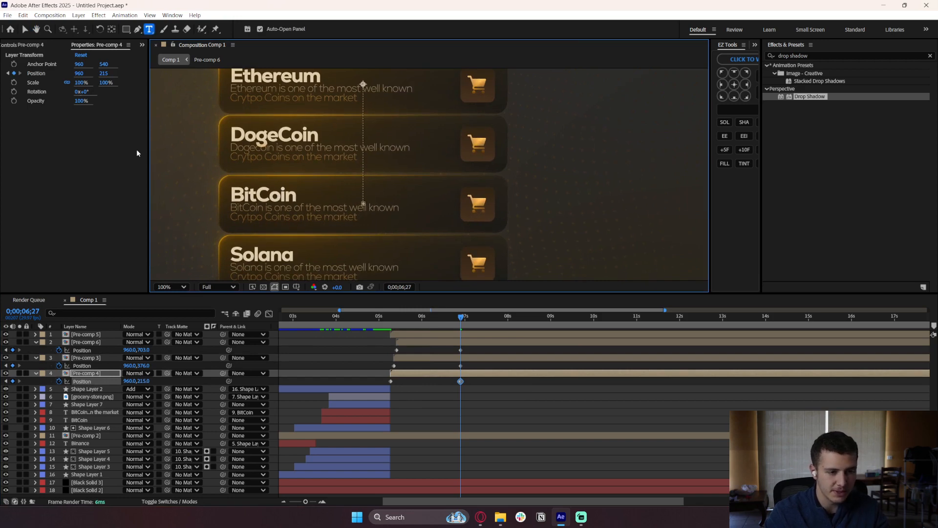
key(v)
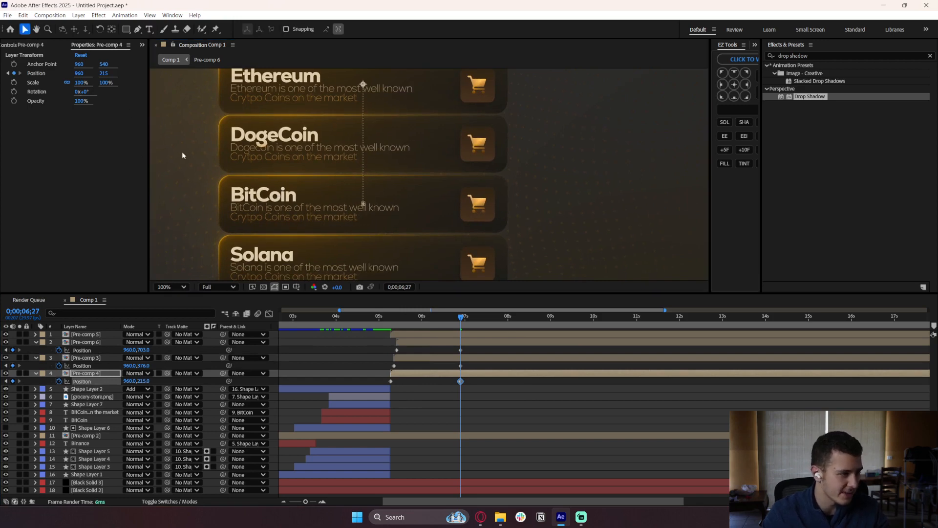
click(443, 359)
click(98, 342)
drag(144, 350, 145, 381)
click(211, 358)
click(411, 373)
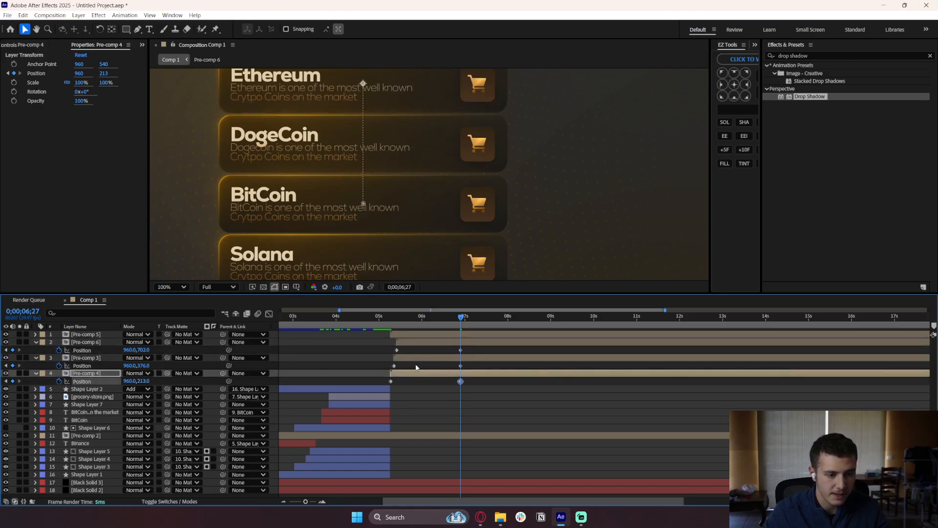
click(444, 344)
drag(147, 351, 154, 353)
click(458, 415)
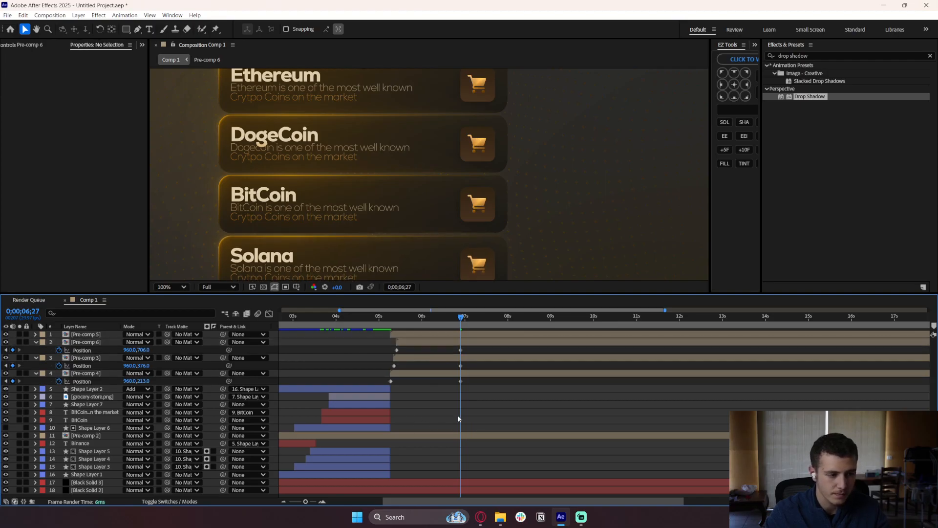
Inspect the vertical spacing between the four stacked coin cards.
scroll(263, 163, down, 1)
drag(347, 174, 411, 174)
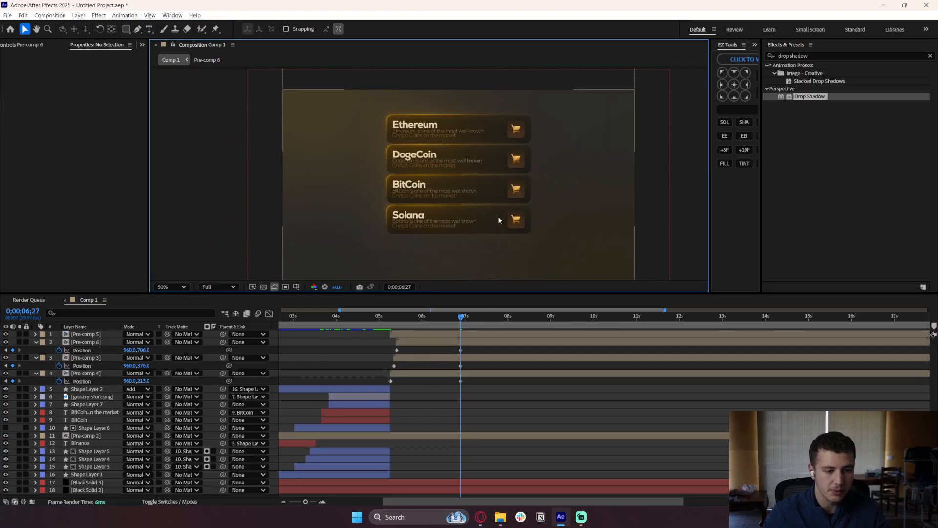
drag(497, 216, 484, 214)
scroll(467, 198, up, 1)
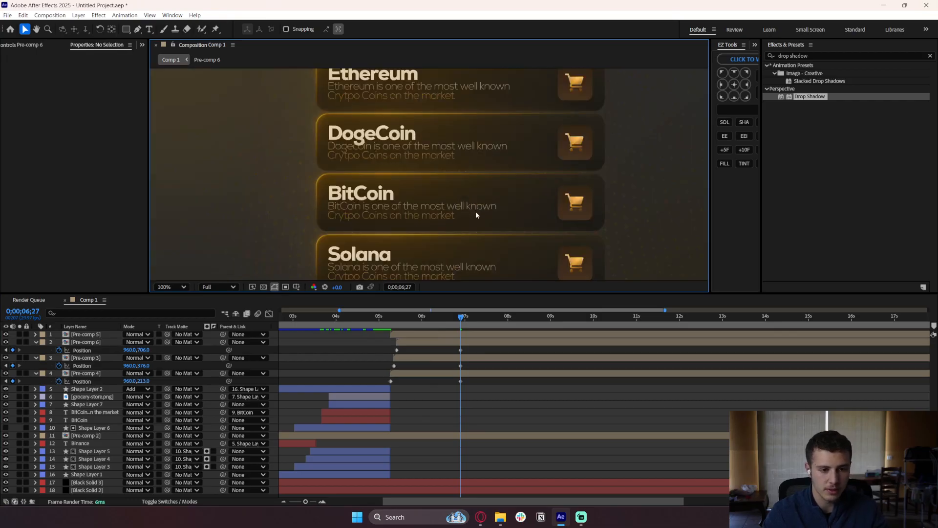
scroll(476, 211, down, 3)
scroll(414, 204, up, 2)
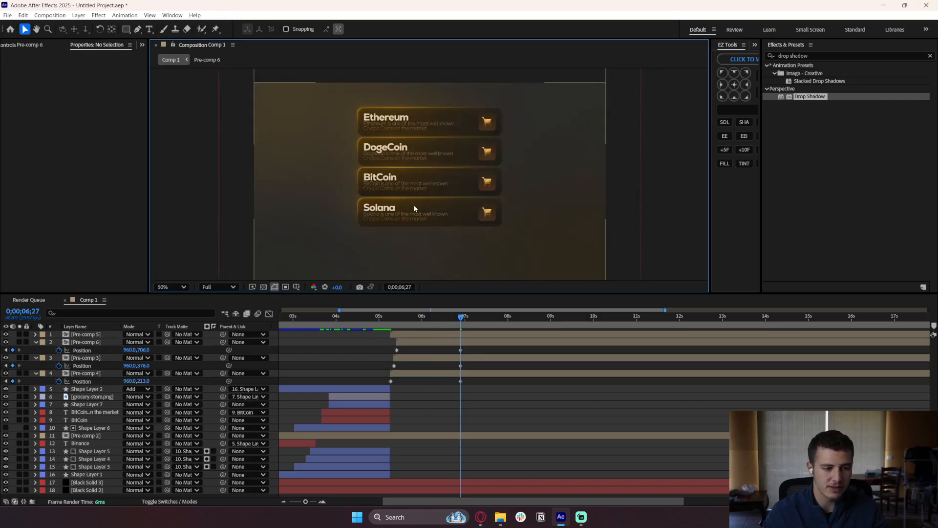
Apply Easy Ease to Pre-comp 6's Position keyframes and reshape the speed graph into an early peak with a long slow-down, previewing the motion.
click(392, 323)
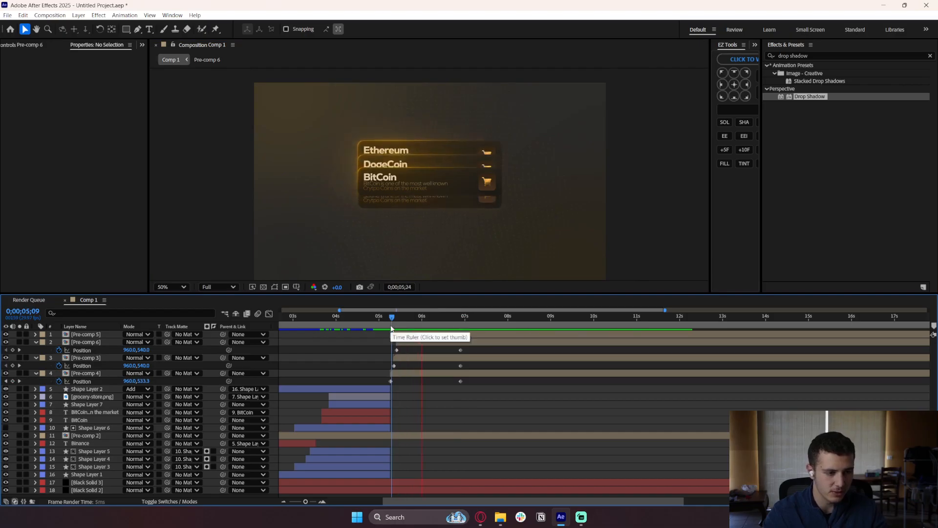
key(space)
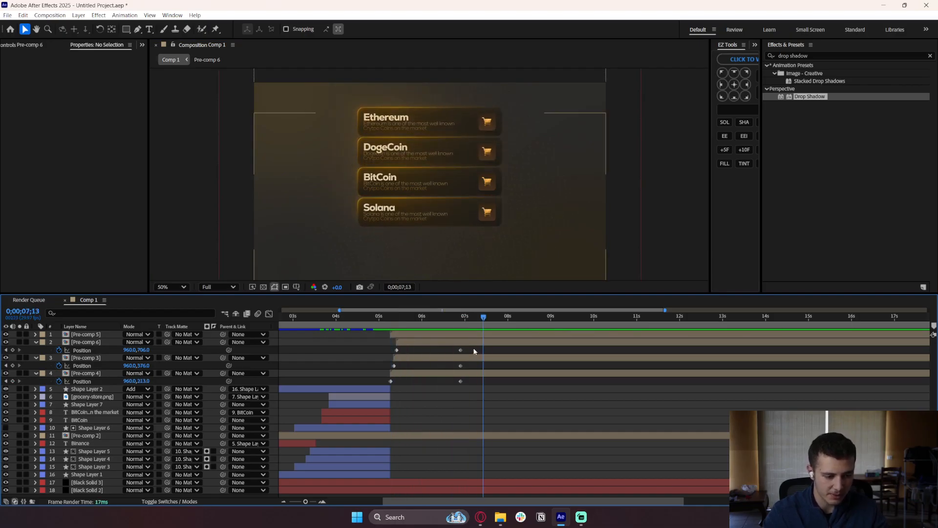
drag(462, 350, 391, 355)
key(ctrl+z)
click(269, 314)
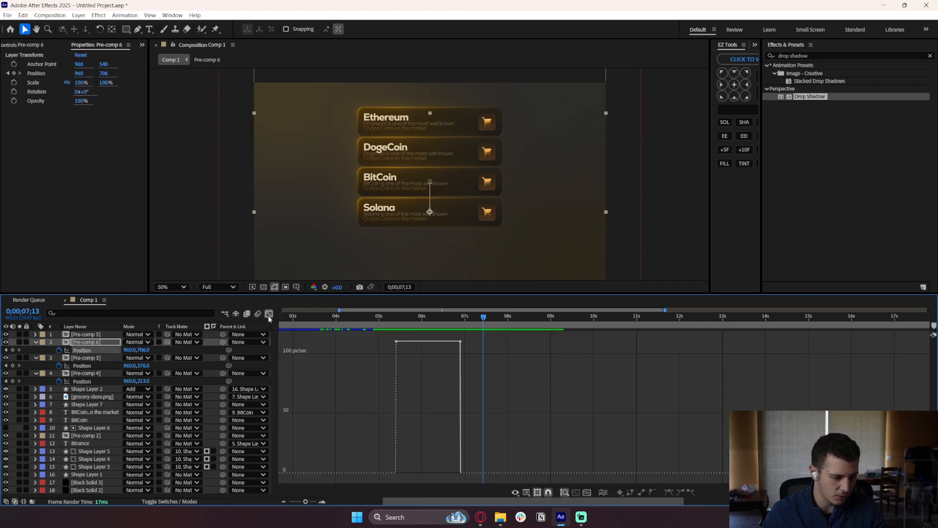
key(F9)
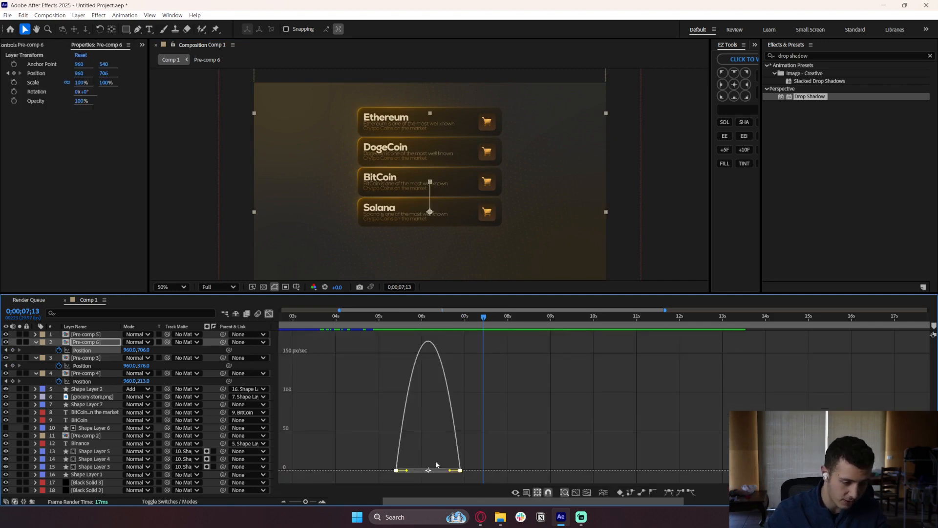
drag(451, 470, 410, 471)
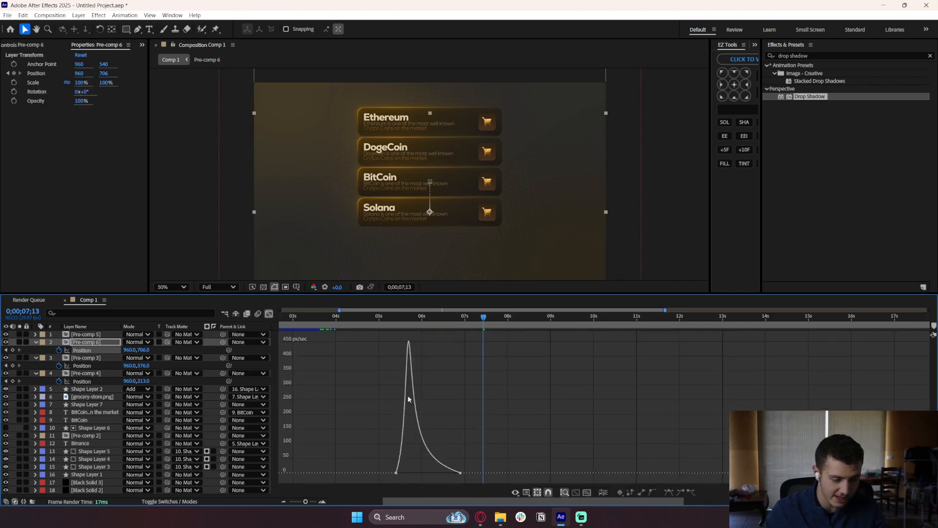
click(396, 325)
key(space)
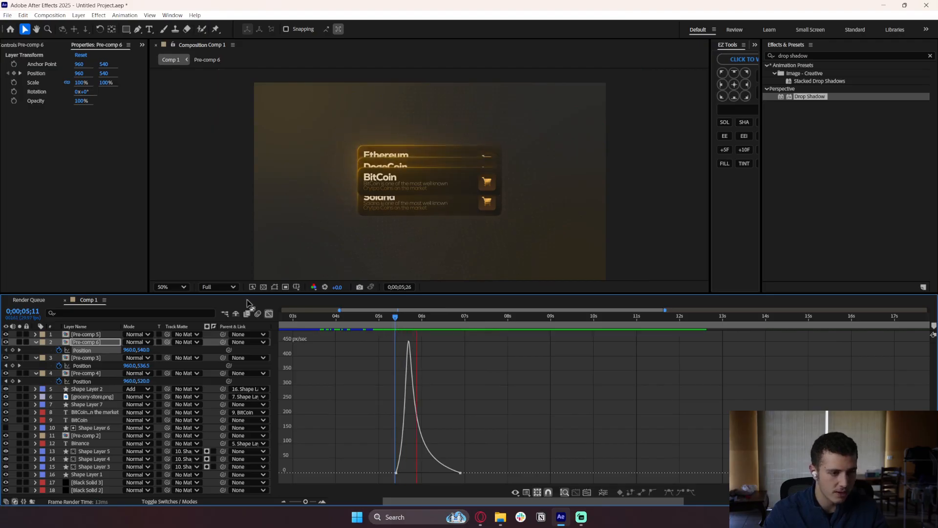
click(268, 313)
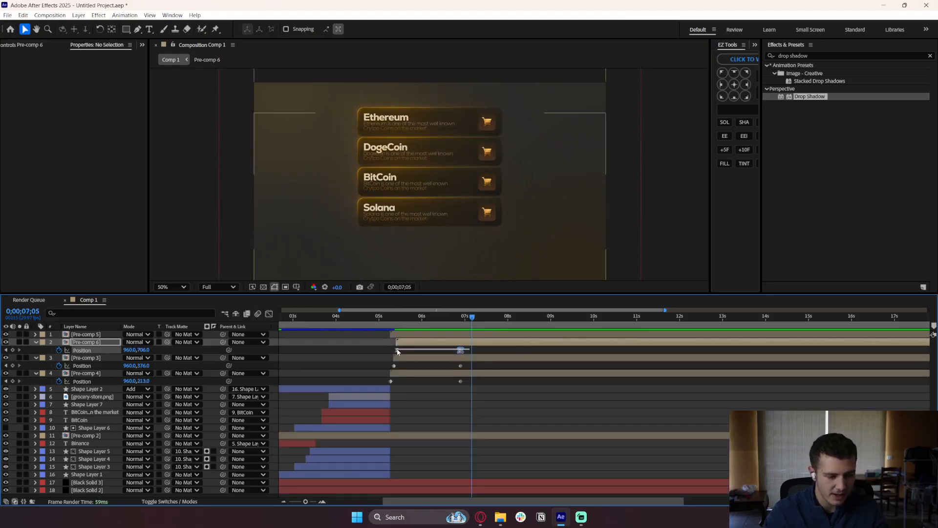
Ease Pre-comp 3's Position keyframes and pull the ending influence back so the speed graph peaks early.
drag(397, 351, 415, 353)
click(411, 359)
drag(472, 364, 383, 367)
click(269, 313)
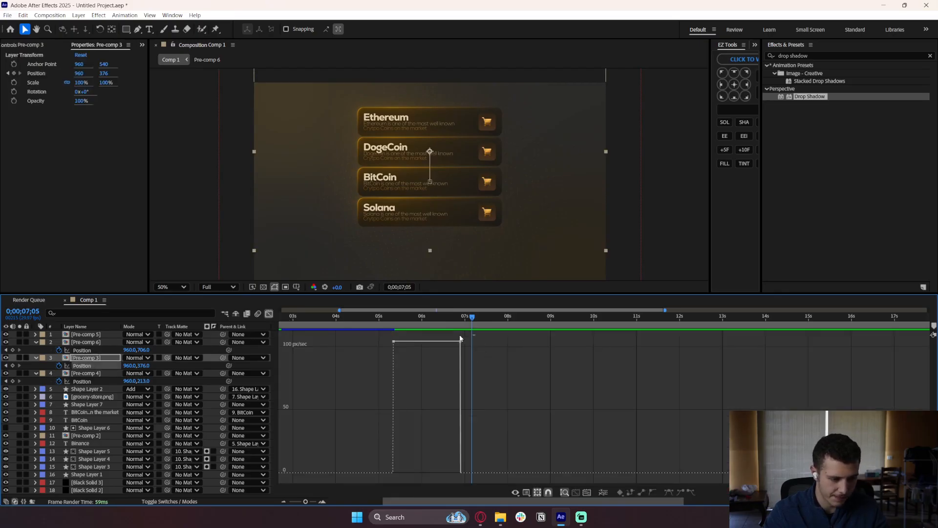
key(F9)
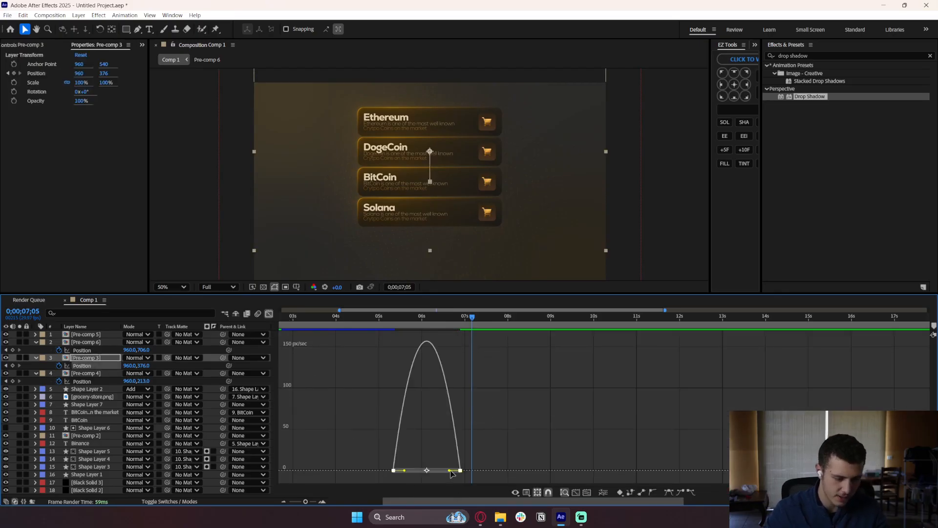
drag(449, 471, 405, 471)
click(270, 313)
Ease Pre-comp 4's Position keyframes and stretch the ending influence toward the start for an early speed peak.
drag(472, 378, 370, 390)
click(270, 314)
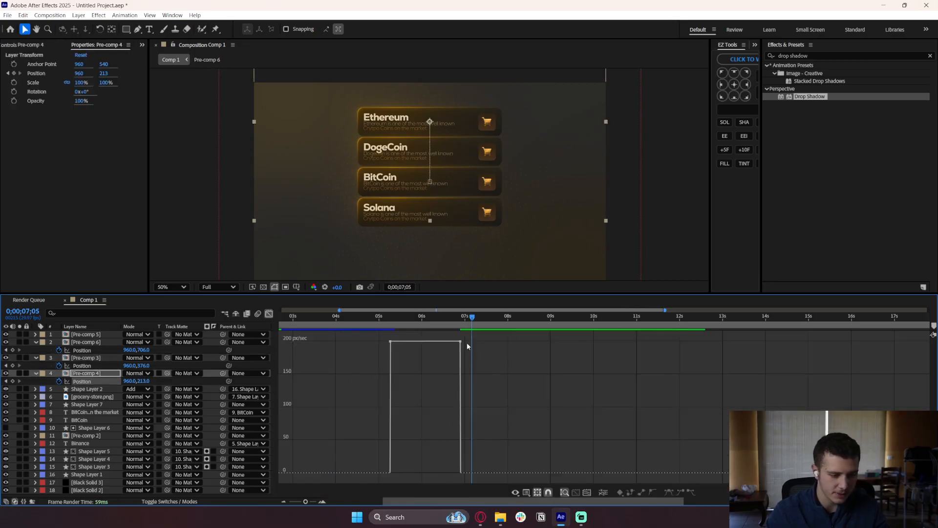
drag(467, 342, 332, 357)
key(F9)
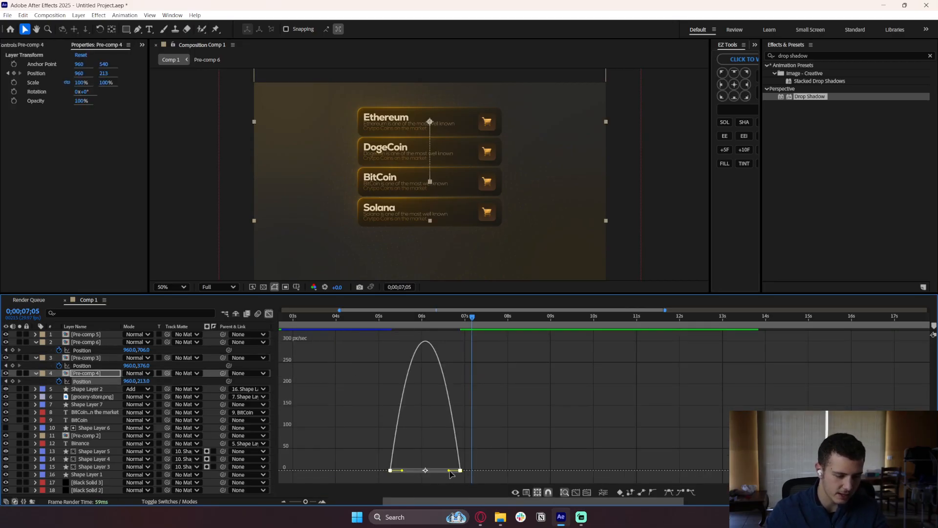
drag(450, 473, 396, 470)
key(ctrl+z)
key(shift+F3)
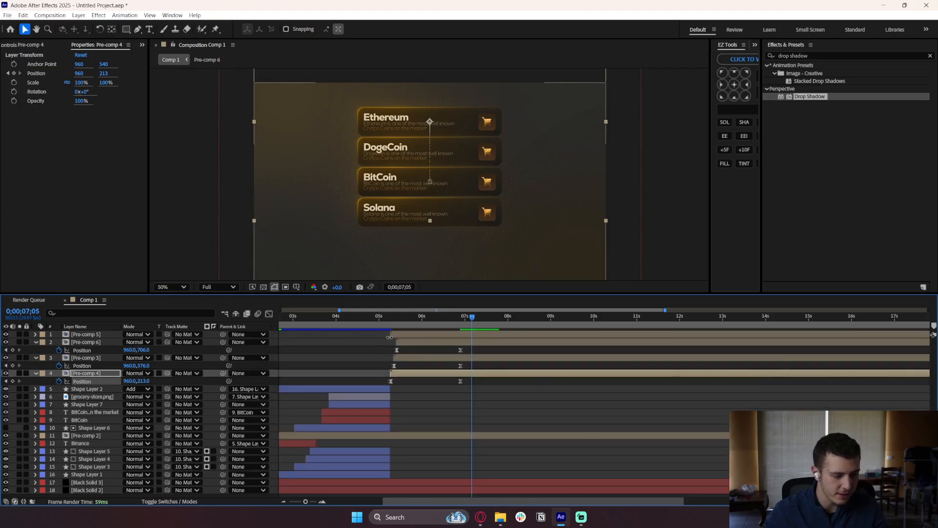
Stagger the ending Position keyframes so Pre-comp 4 stops first, Pre-comp 3 second and Pre-comp 6 last at about 0;00;07;00, and preview the result.
drag(453, 380, 465, 351)
click(455, 353)
click(388, 318)
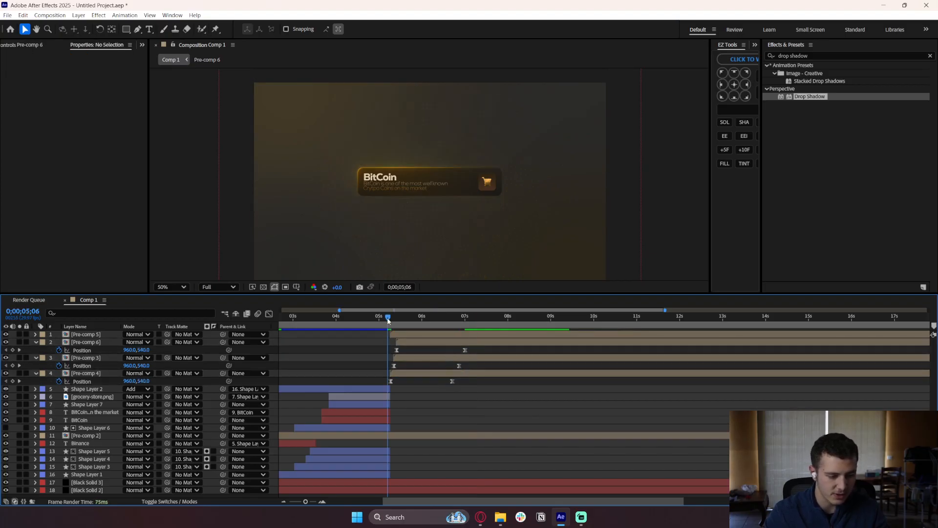
key(space)
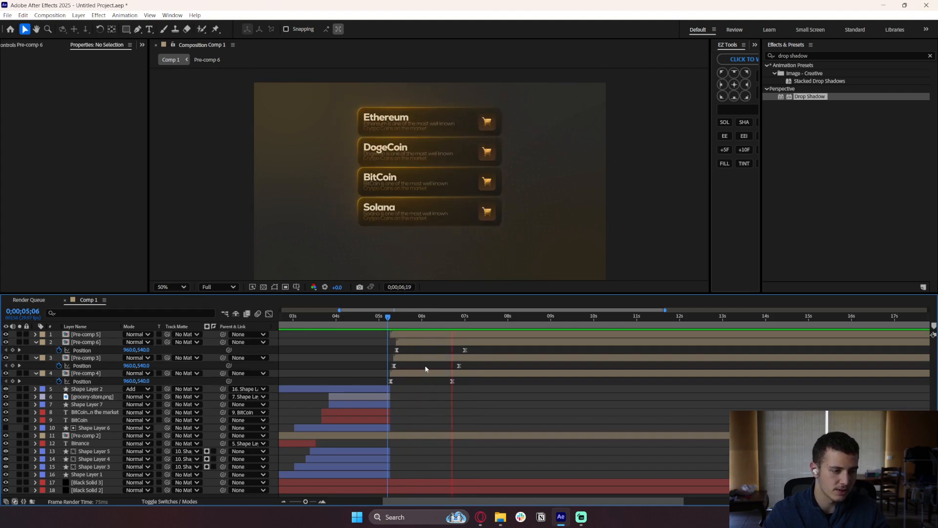
Play back the whole composition from the beginning through the finished card stack.
key(comma)
drag(380, 316, 353, 321)
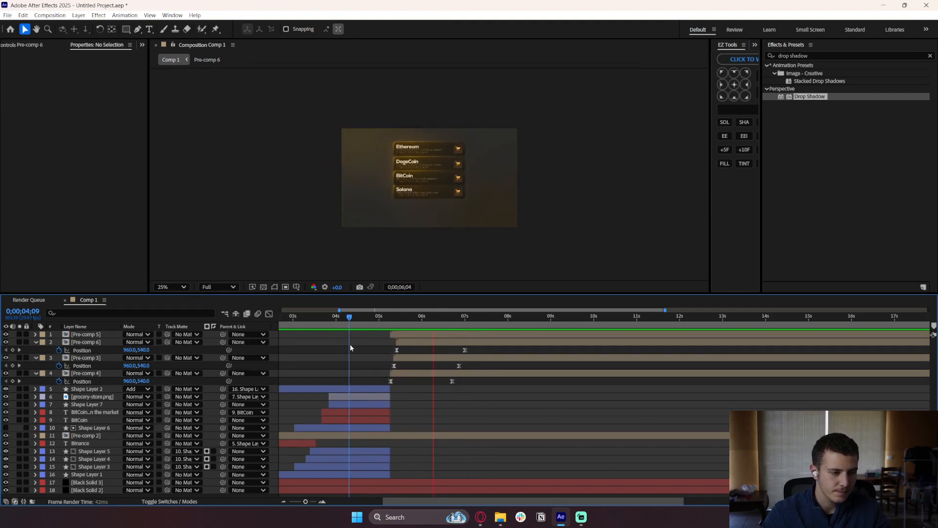
key(Home)
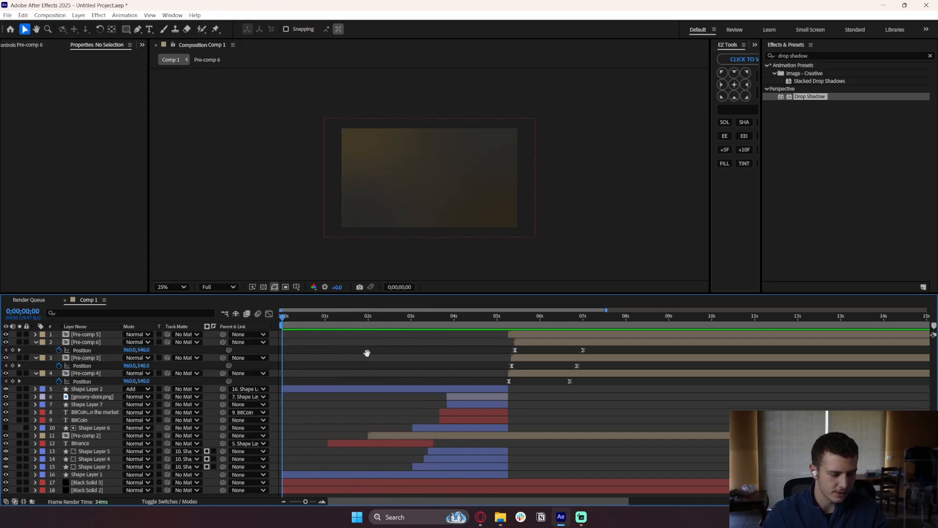
key(space)
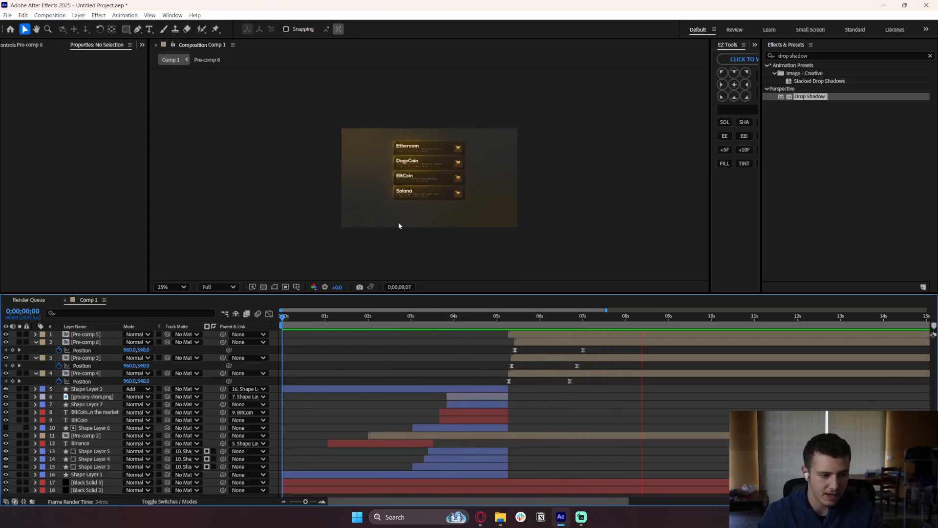
key(space)
Identify the Ethereum card's layer by briefly hiding Pre-comp 4, and open that pre-composition.
scroll(429, 212, up, 2)
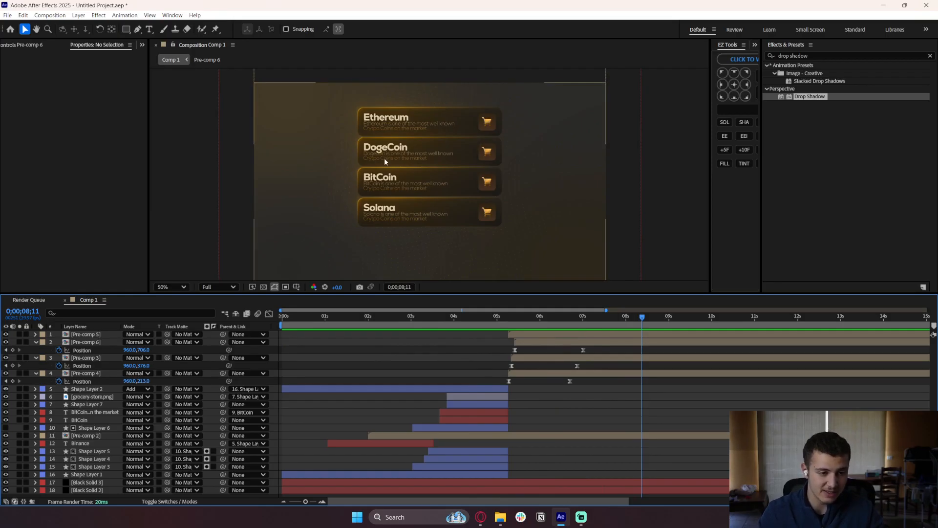
click(520, 358)
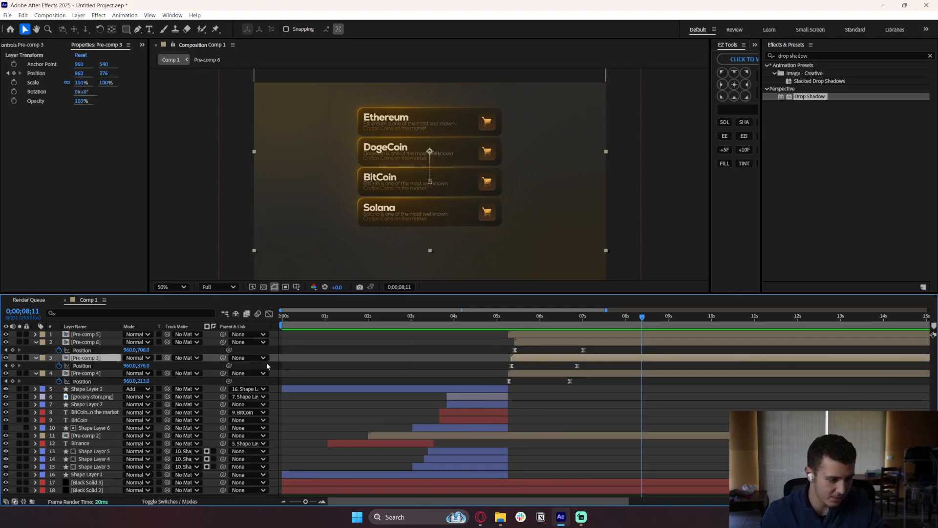
click(87, 374)
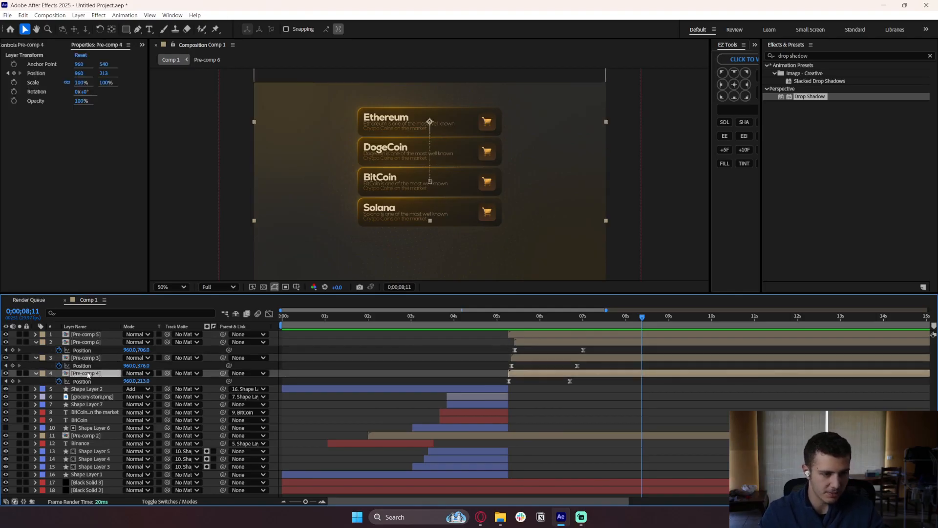
click(5, 374)
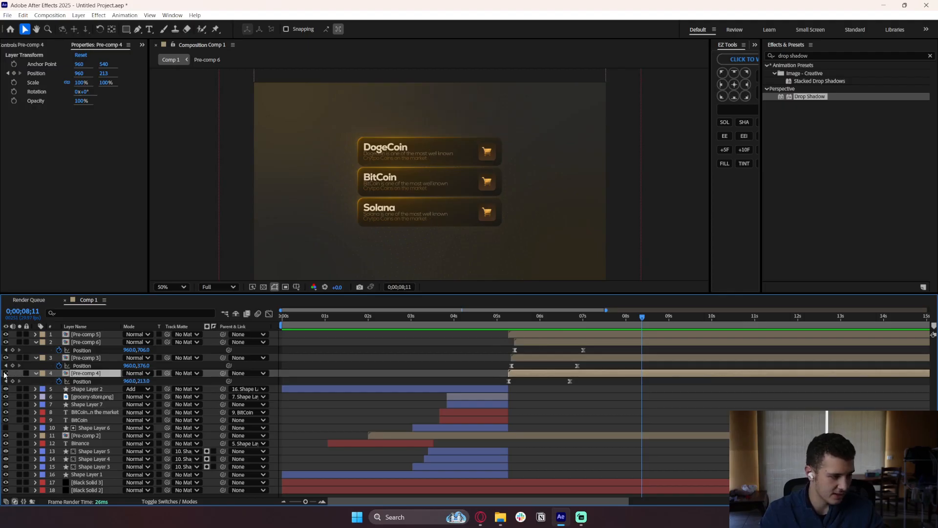
click(5, 373)
double_click(73, 373)
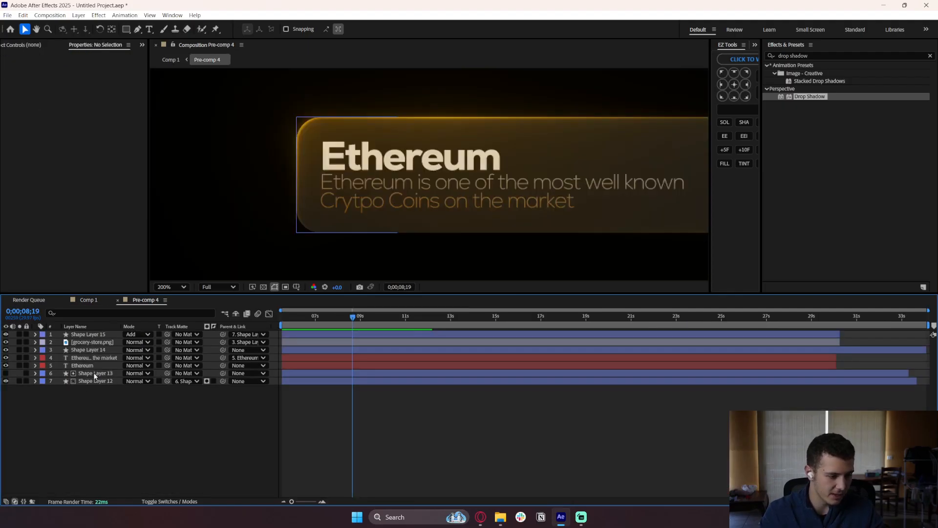
Change the CC Light Sweep Light Color on Shape Layer 15 to a bright yellowish green.
click(82, 336)
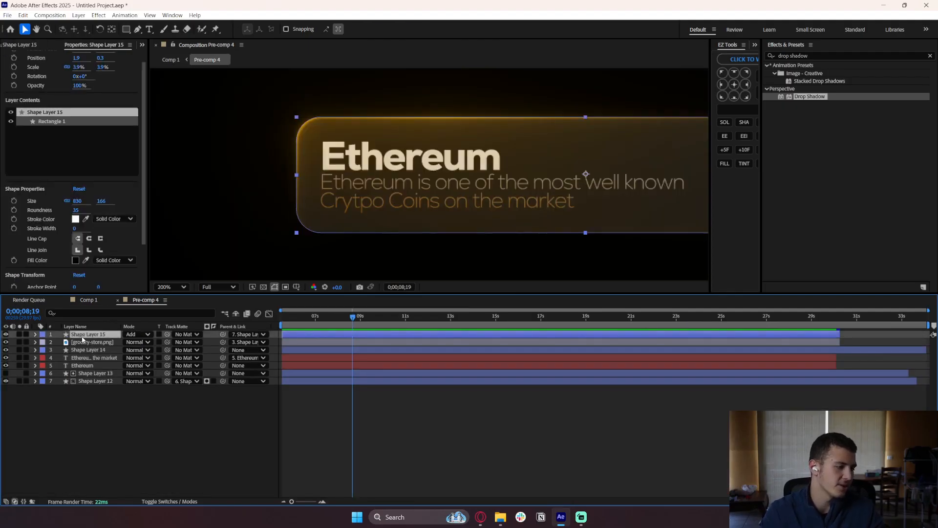
click(45, 45)
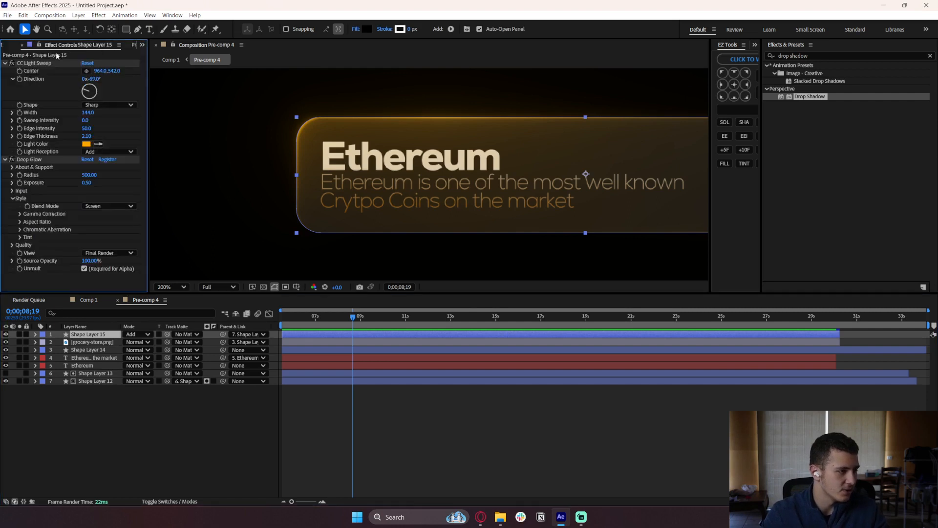
click(86, 144)
click(492, 289)
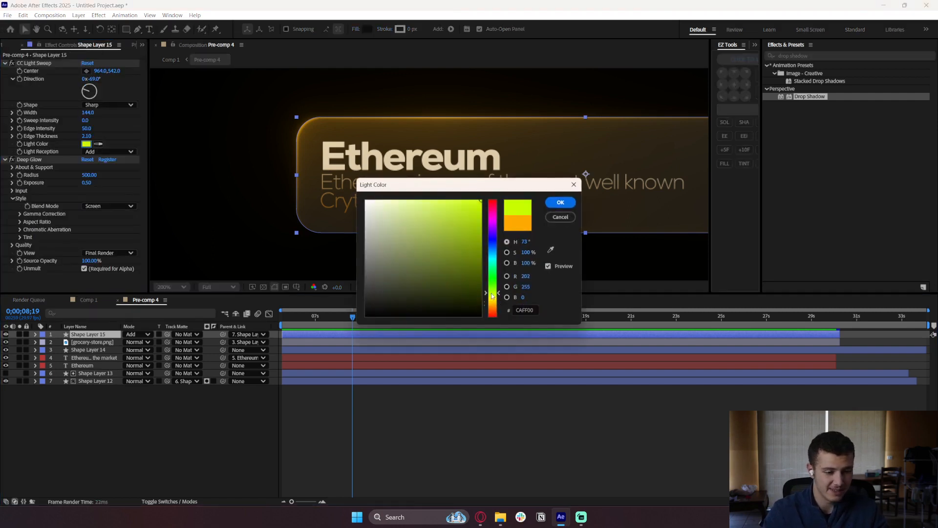
click(560, 202)
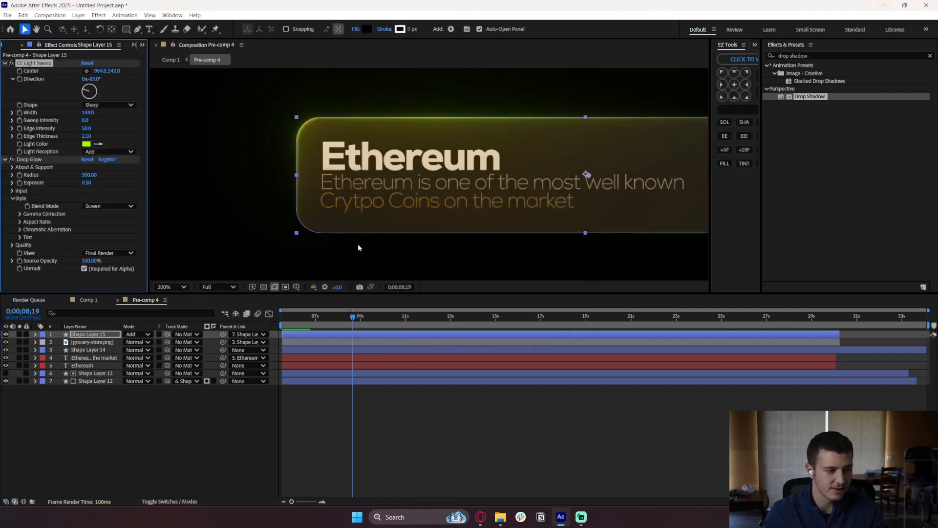
Shift the Gradient Ramp End Color and Start Color on Shape Layer 14 to dark green hues.
click(91, 351)
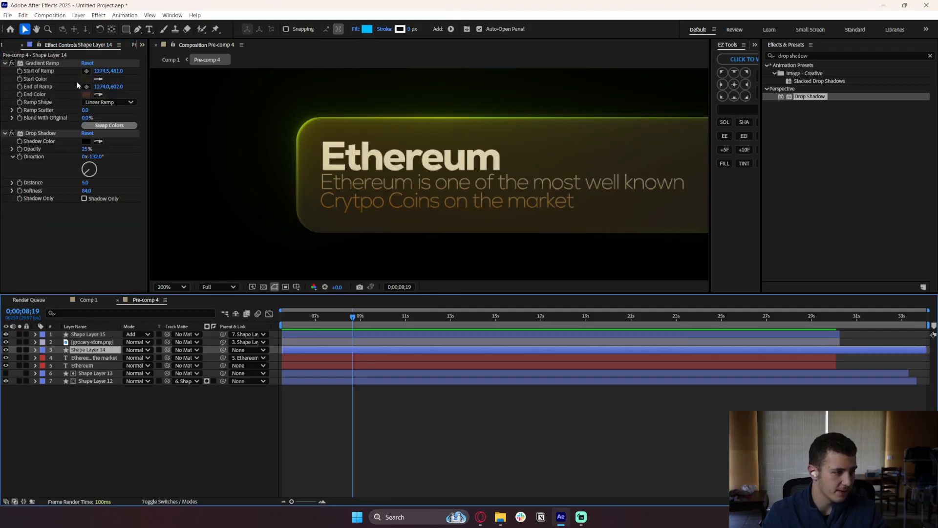
click(86, 93)
click(488, 284)
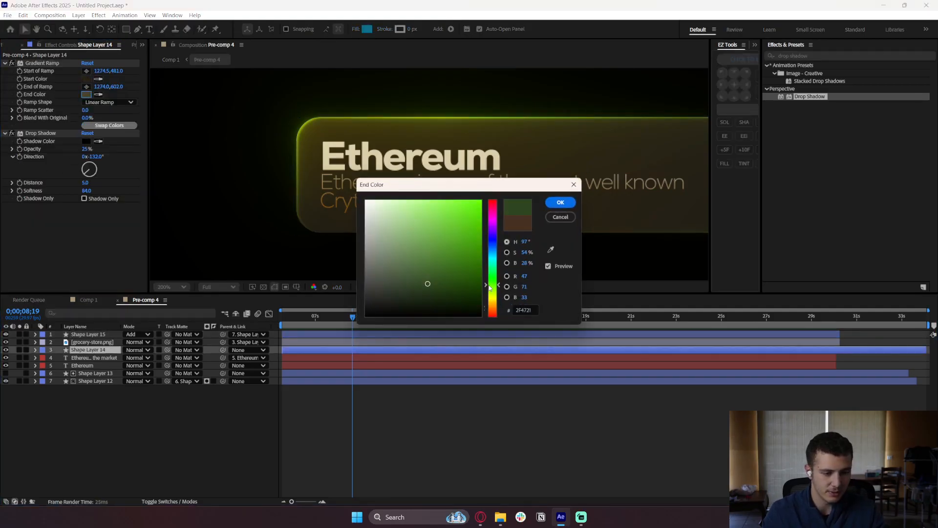
click(557, 205)
click(87, 79)
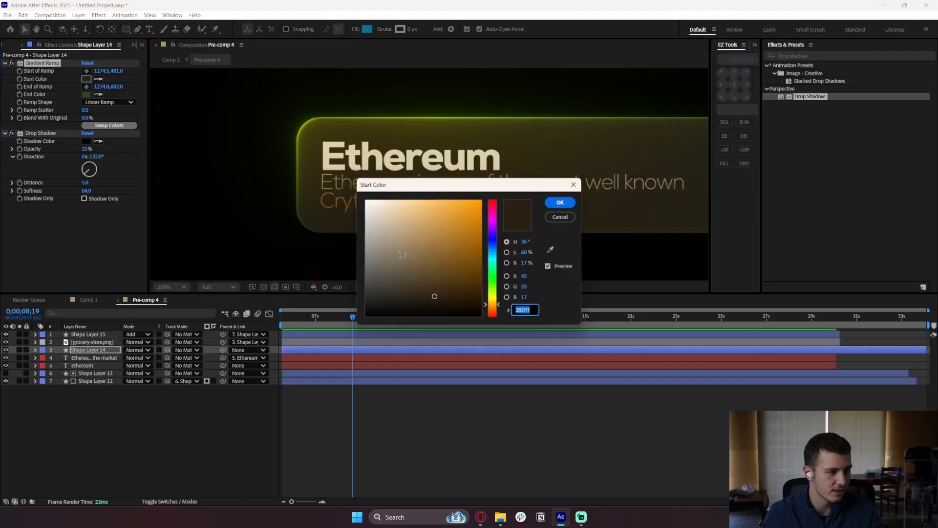
click(490, 285)
click(561, 202)
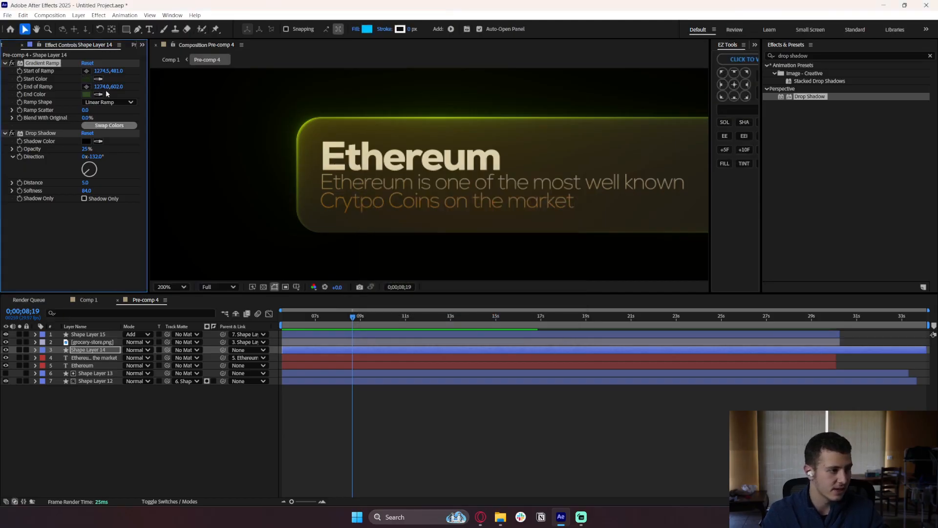
Set the Gradient Ramp End Color of the Ethereum description text to green 18D600.
click(91, 360)
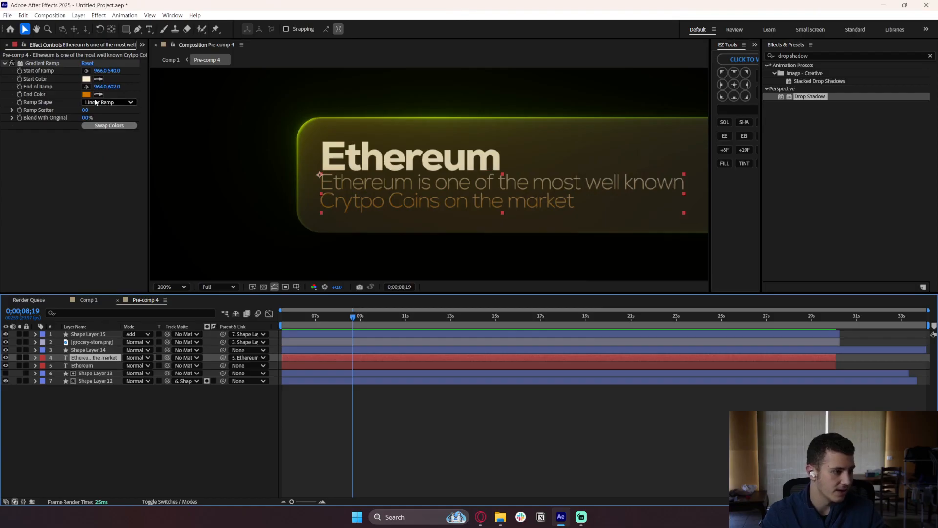
click(87, 94)
click(493, 282)
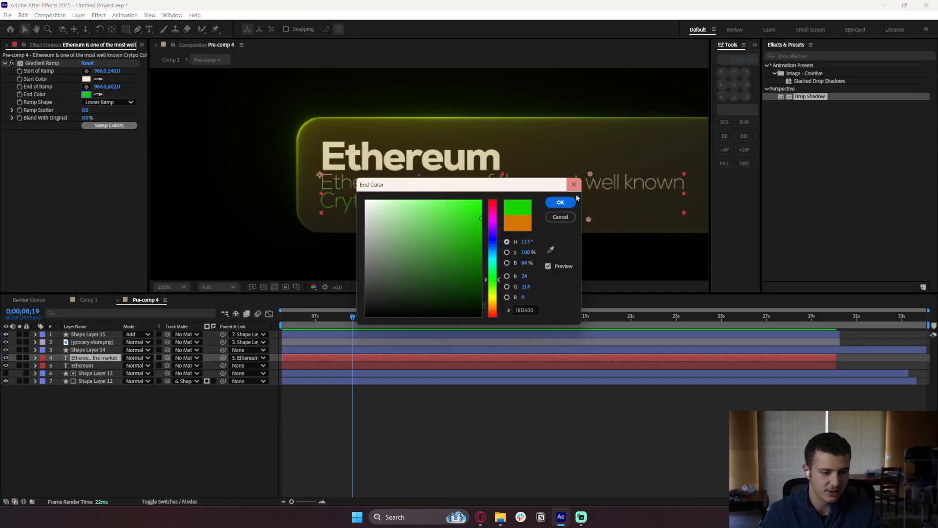
click(560, 203)
Set the Gradient Ramp End Color of the Ethereum title text to a bright green.
click(83, 366)
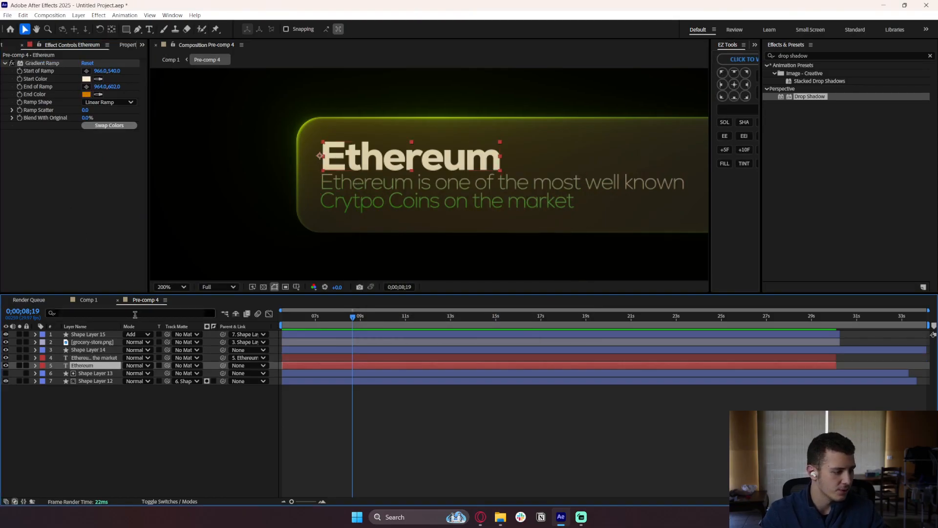
click(87, 95)
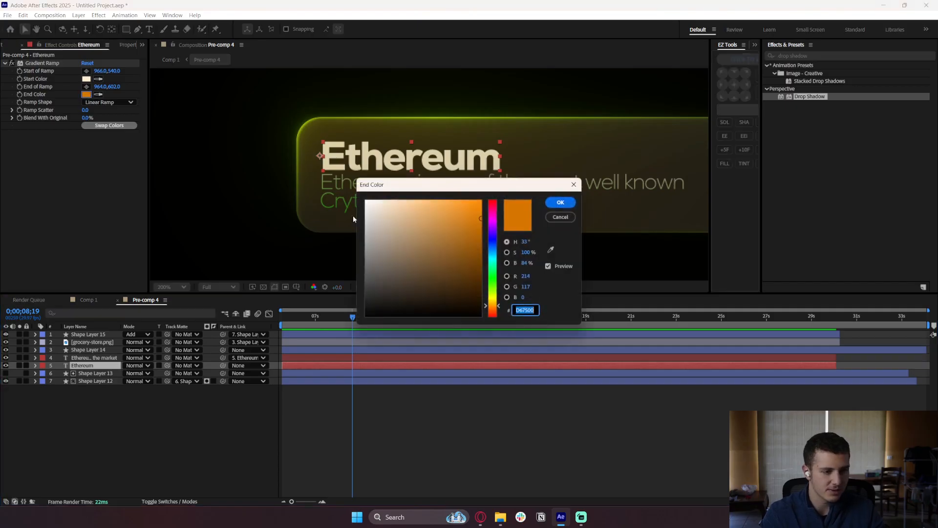
click(500, 289)
click(561, 202)
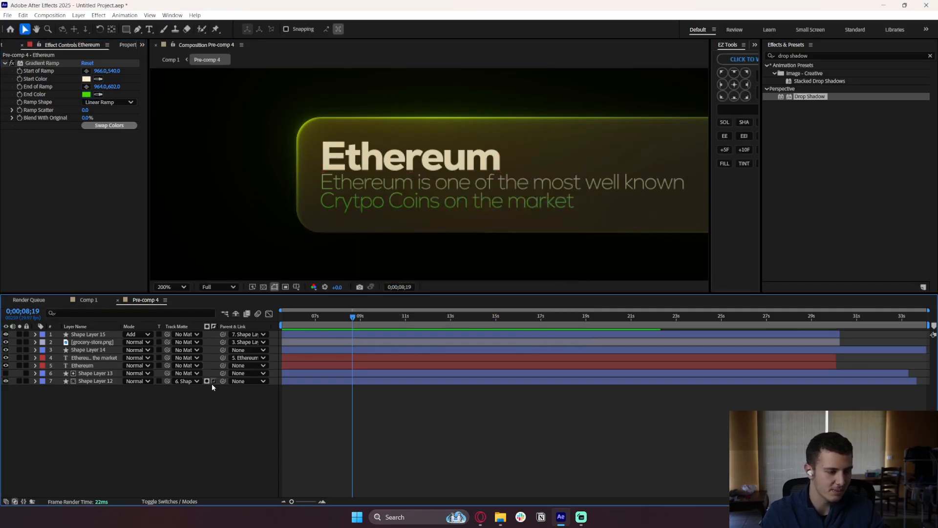
Set the grocery-store.png icon's Gradient Ramp Start Color to light green 94F979 and shift its End Color to dark green.
scroll(400, 174, down, 1)
drag(404, 174, 317, 172)
scroll(550, 174, up, 1)
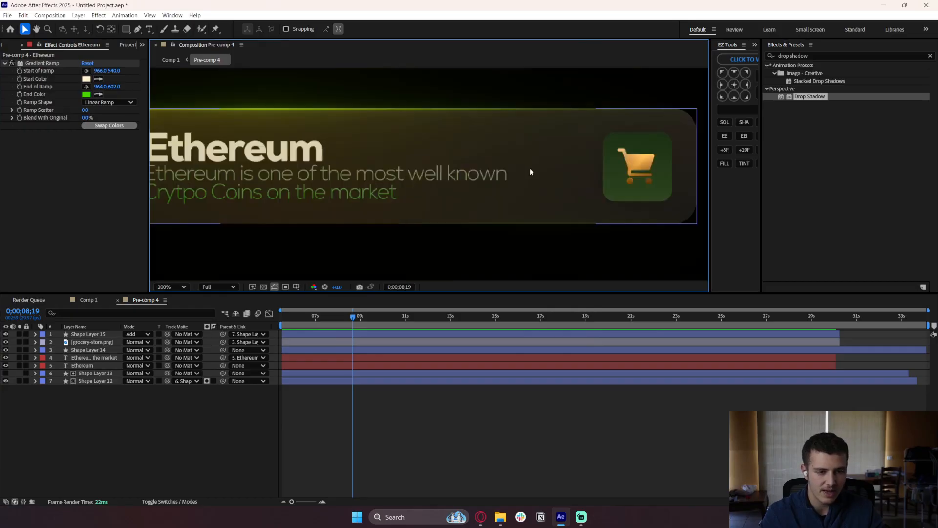
click(84, 342)
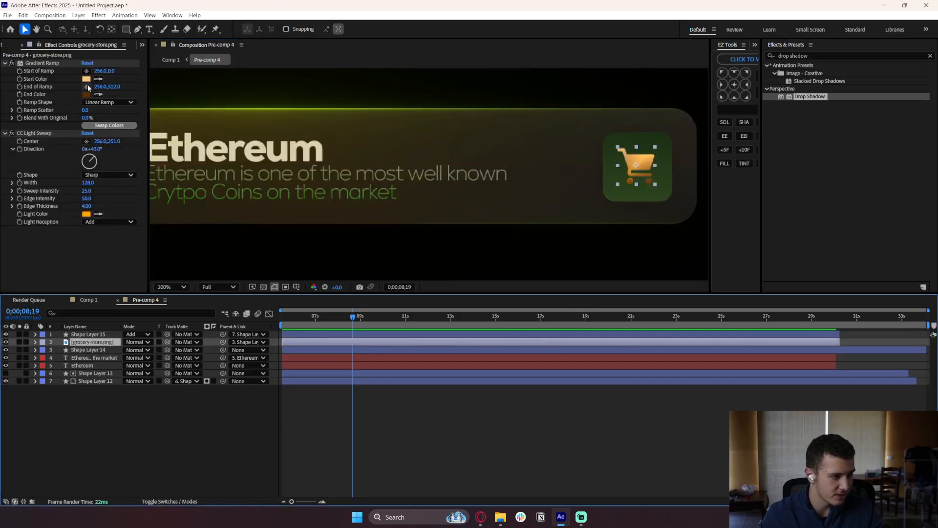
click(86, 78)
click(495, 282)
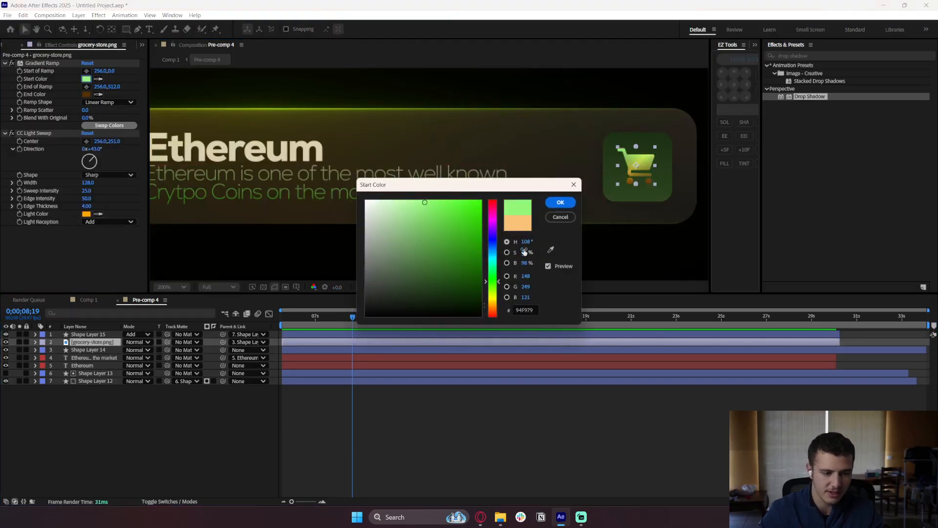
click(560, 202)
click(86, 94)
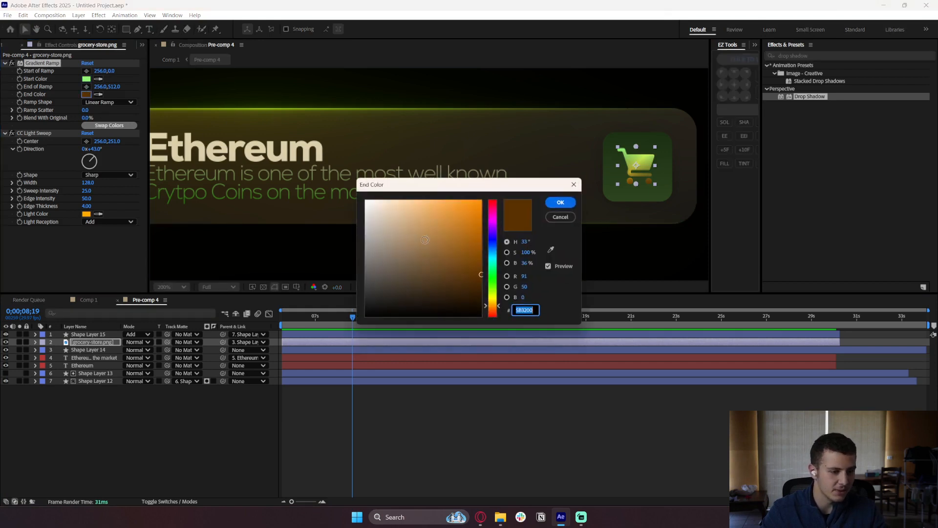
click(495, 284)
click(560, 203)
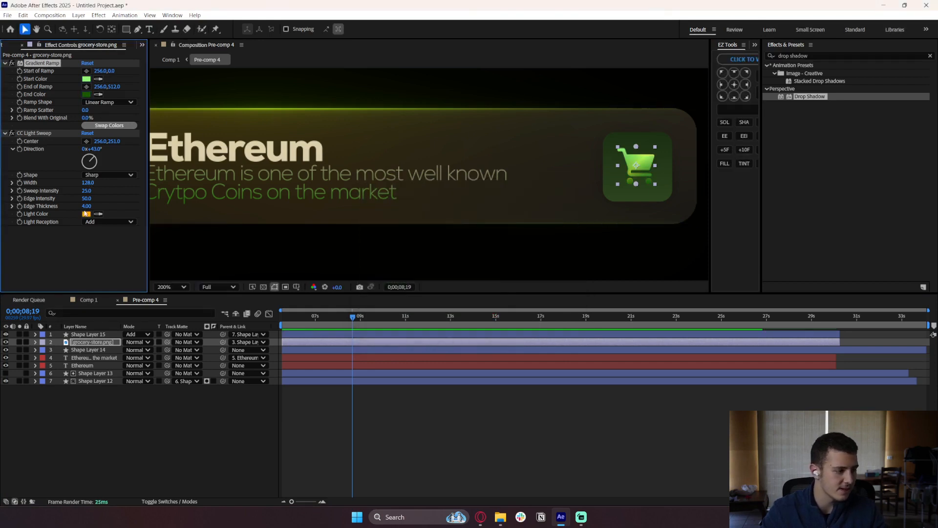
Set the CC Light Sweep Light Color on the Ethereum card's cart icon to bright green 00FF05.
click(87, 214)
click(493, 282)
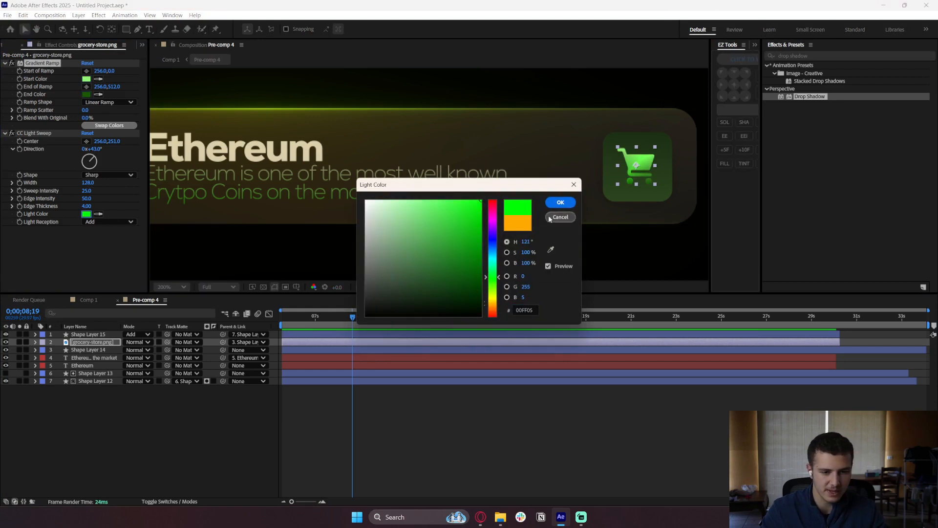
click(560, 203)
key(slash)
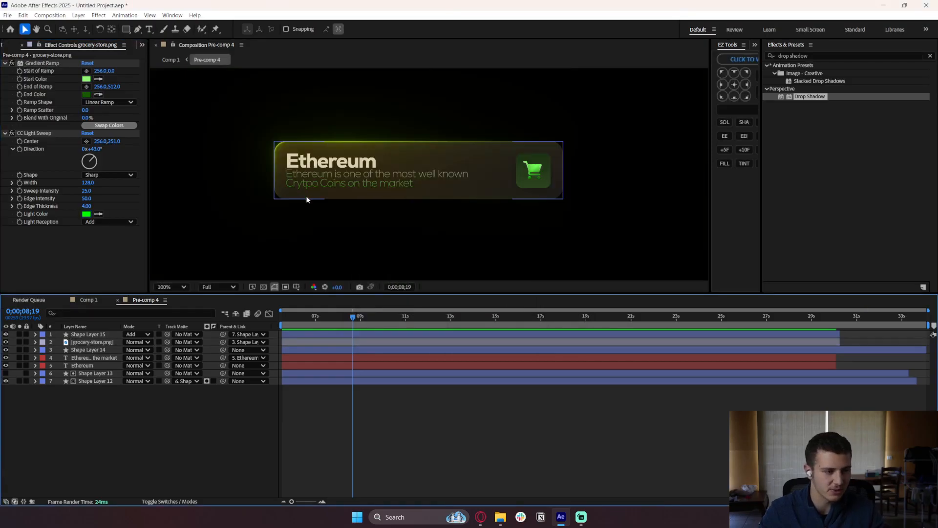
scroll(309, 188, up, 2)
click(295, 214)
scroll(295, 214, down, 2)
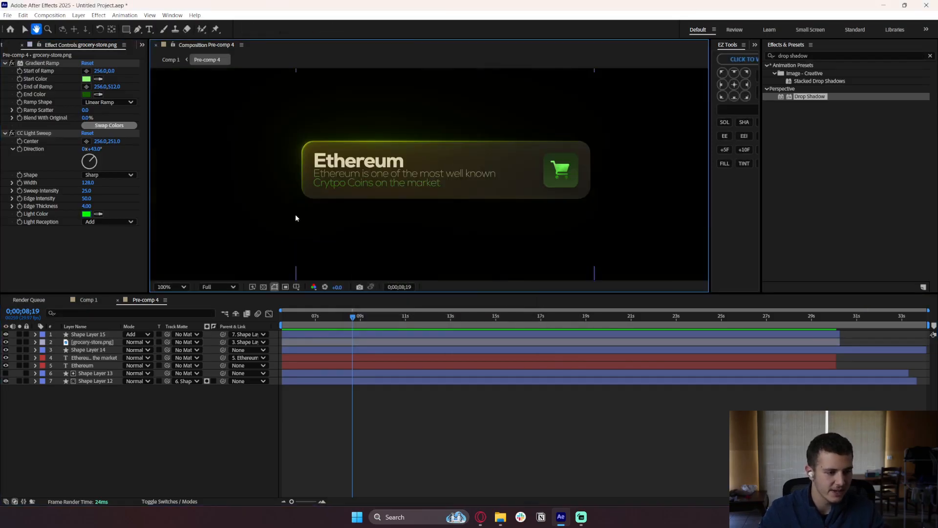
Set Color 1 of Shape Layer 12's 4-Color Gradient to dark green 005309 and shift Color 2 to a green hue.
click(95, 374)
click(99, 381)
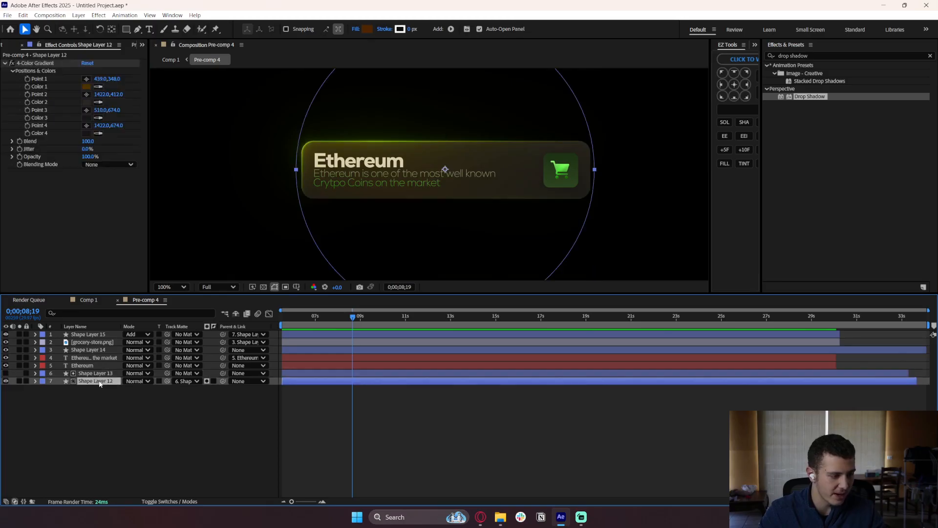
click(87, 86)
click(493, 276)
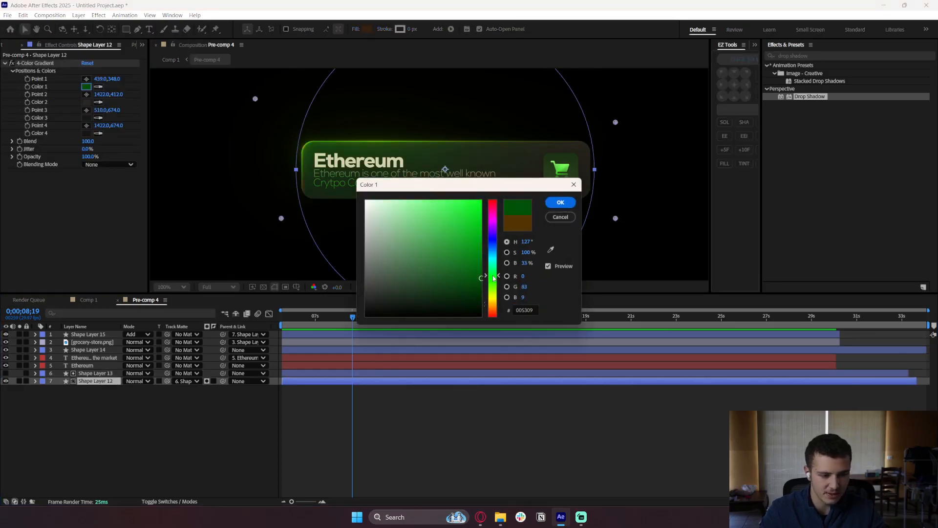
click(560, 203)
click(87, 102)
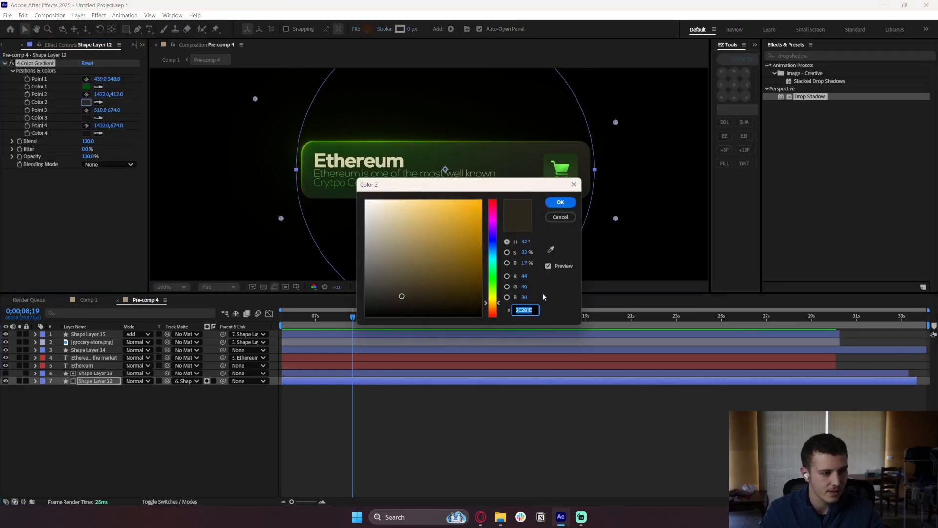
click(490, 282)
click(561, 202)
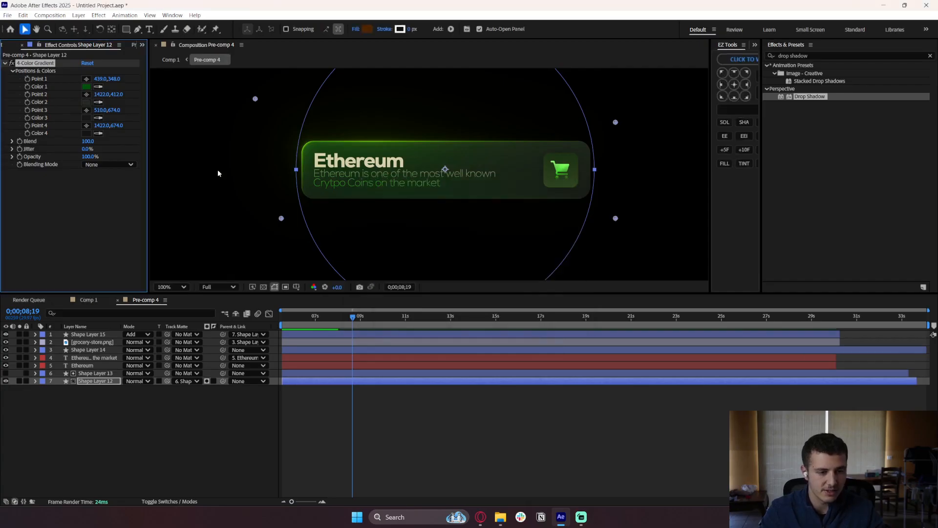
Shift Color 3 and Color 4 of Shape Layer 12's 4-Color Gradient to green hues.
click(87, 118)
click(492, 289)
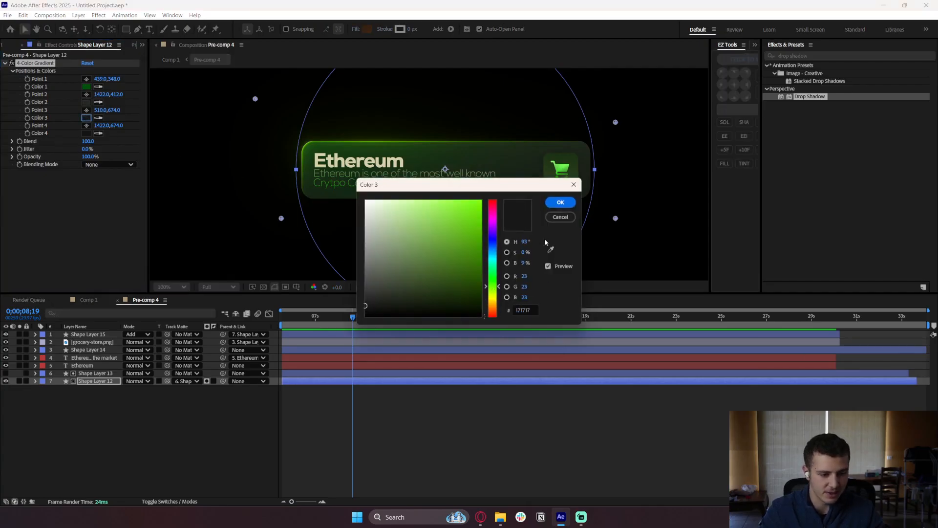
click(558, 203)
click(86, 133)
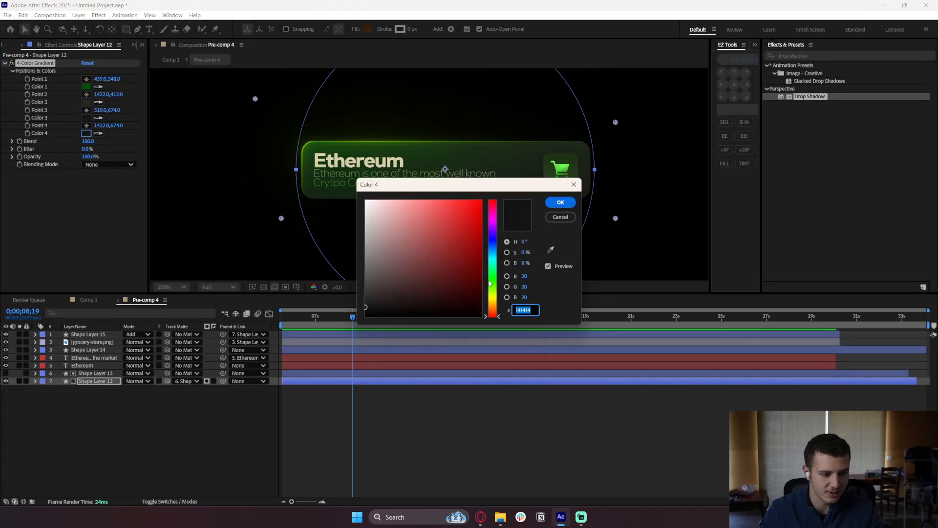
click(491, 284)
click(560, 202)
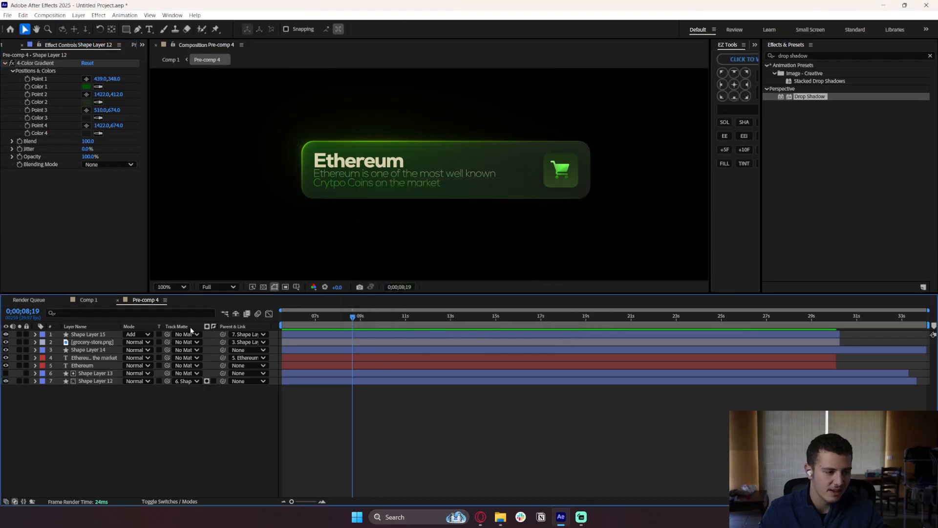
Return to Comp 1, identify the DogeCoin card by toggling its visibility, and open Pre-comp 3.
click(117, 300)
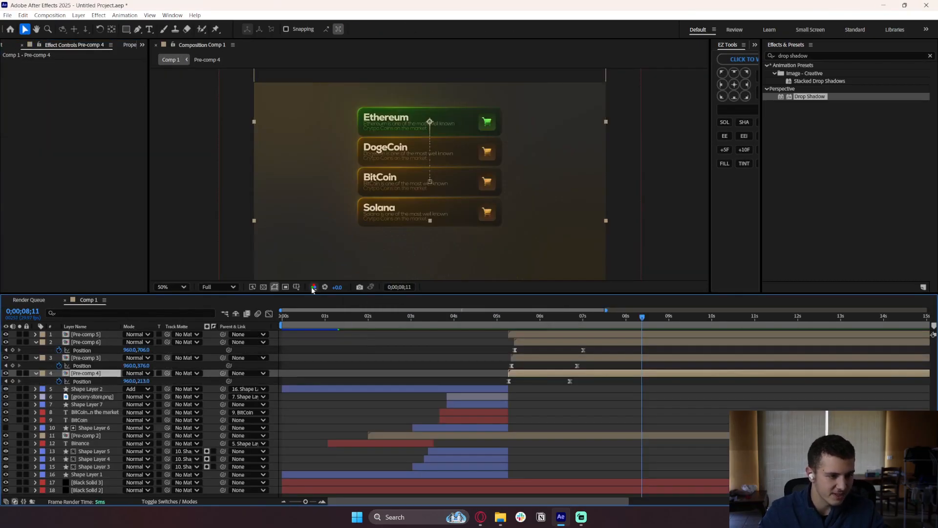
click(538, 360)
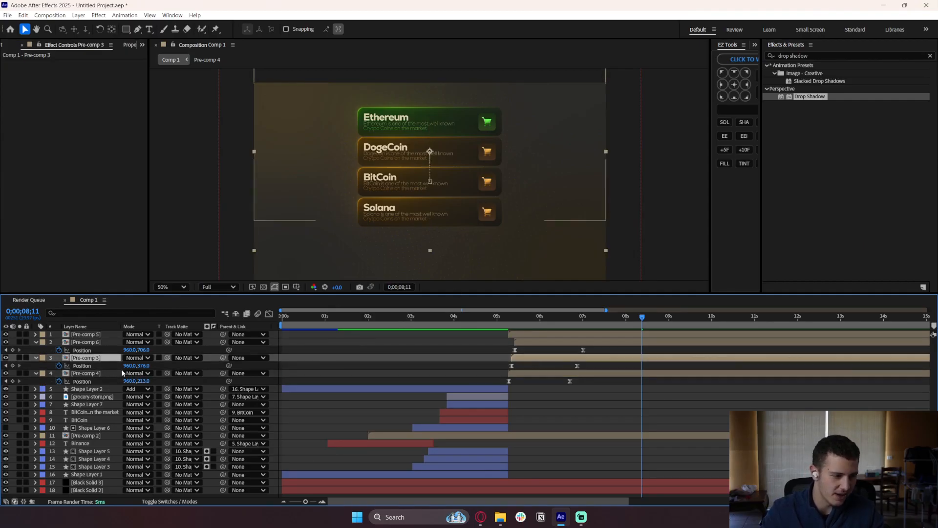
click(5, 358)
click(6, 358)
double_click(97, 358)
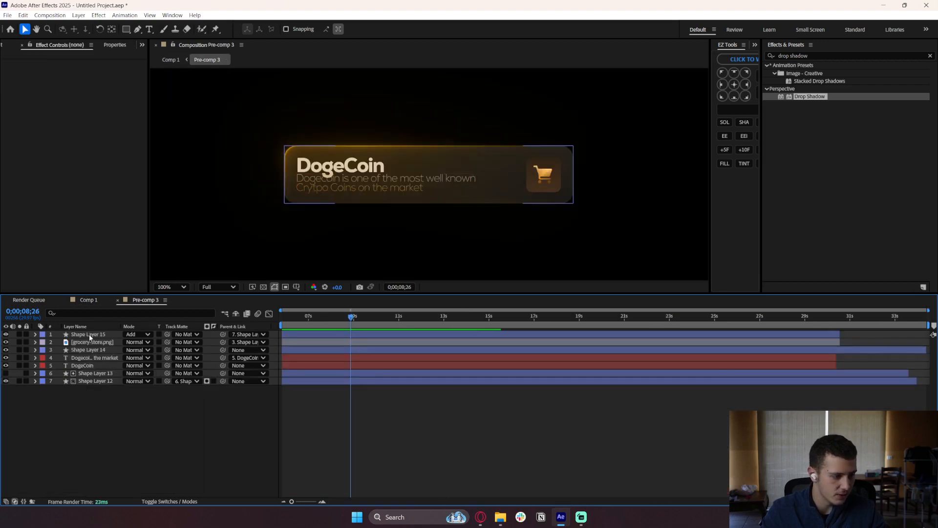
Change the CC Light Sweep Light Color on the DogeCoin card's Shape Layer 15 to pure red.
click(90, 337)
click(86, 143)
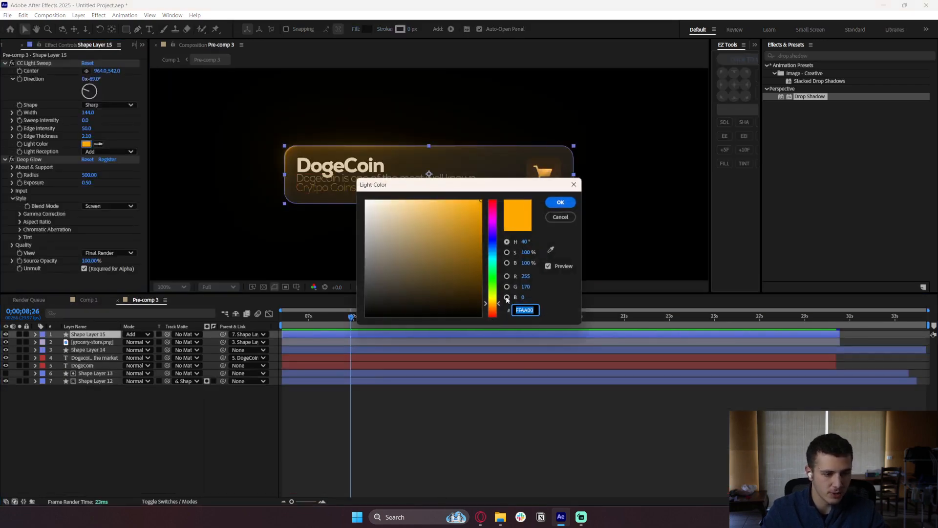
click(497, 313)
click(555, 203)
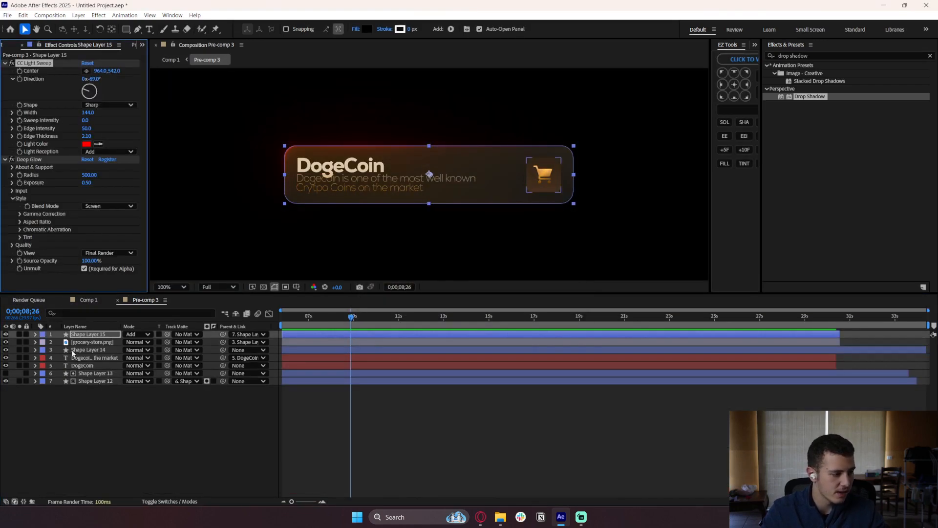
Set the DogeCoin cart icon's Gradient Ramp Start Color to light red F97979 and shift its End Color to dark red.
click(77, 343)
click(87, 79)
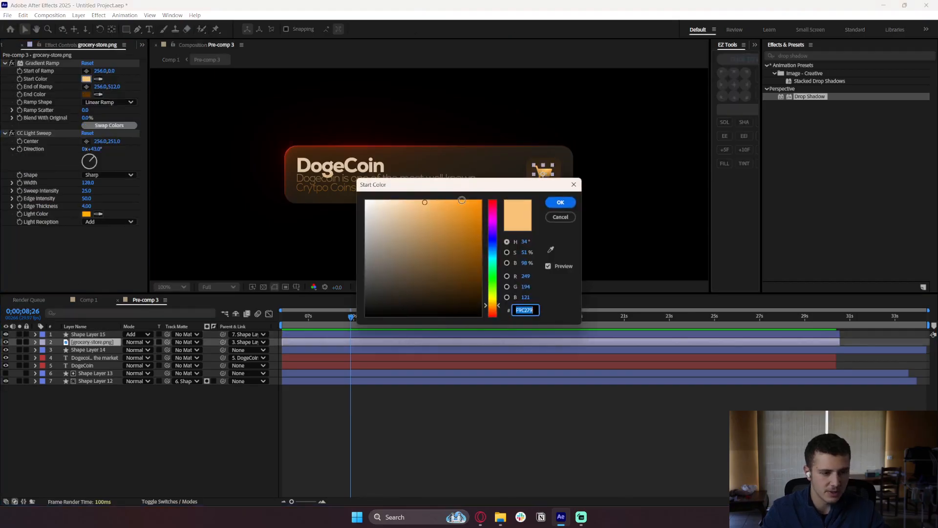
drag(494, 205, 512, 197)
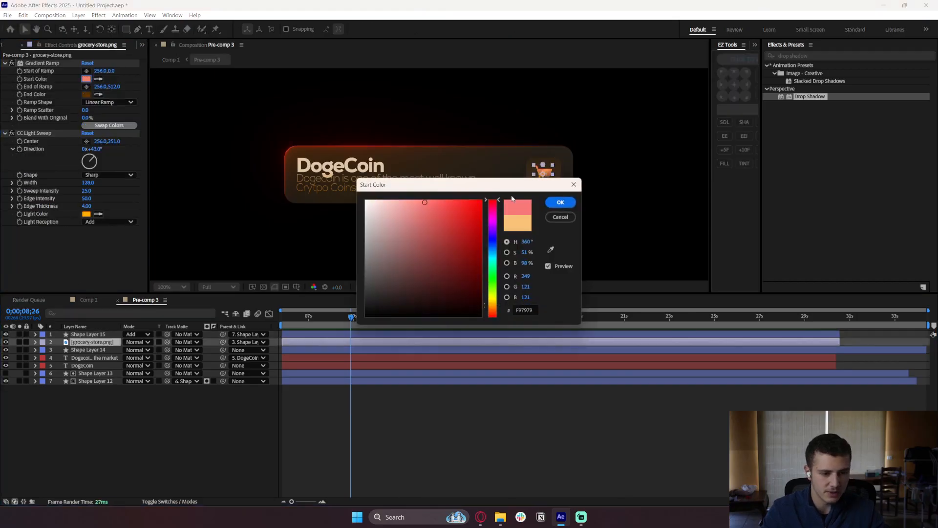
click(561, 202)
click(87, 94)
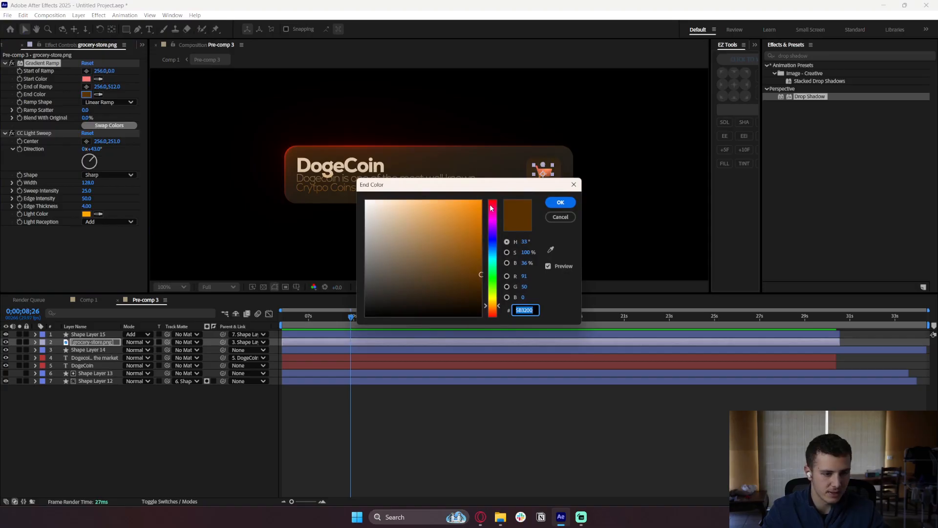
drag(491, 209, 491, 200)
click(560, 202)
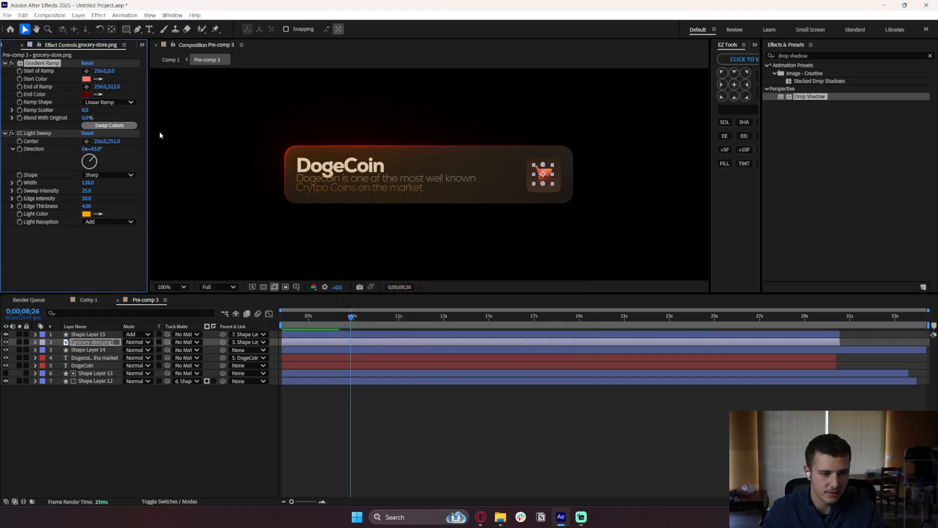
Change the CC Light Sweep Light Color on the DogeCoin cart icon to red.
click(86, 214)
drag(491, 205, 491, 199)
click(560, 202)
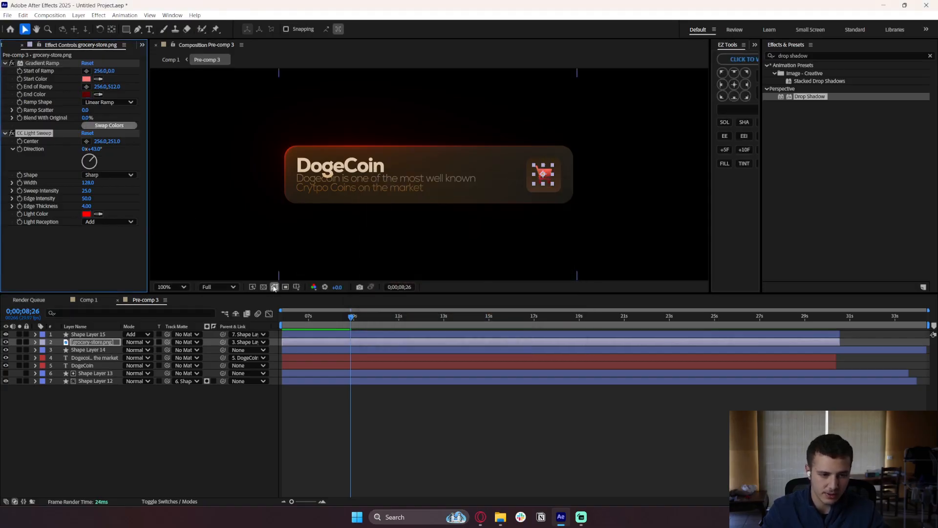
Shift the Gradient Ramp End Color and Start Color on the DogeCoin card's Shape Layer 14 to dark red, keeping the Drop Shadow black.
click(76, 350)
click(87, 95)
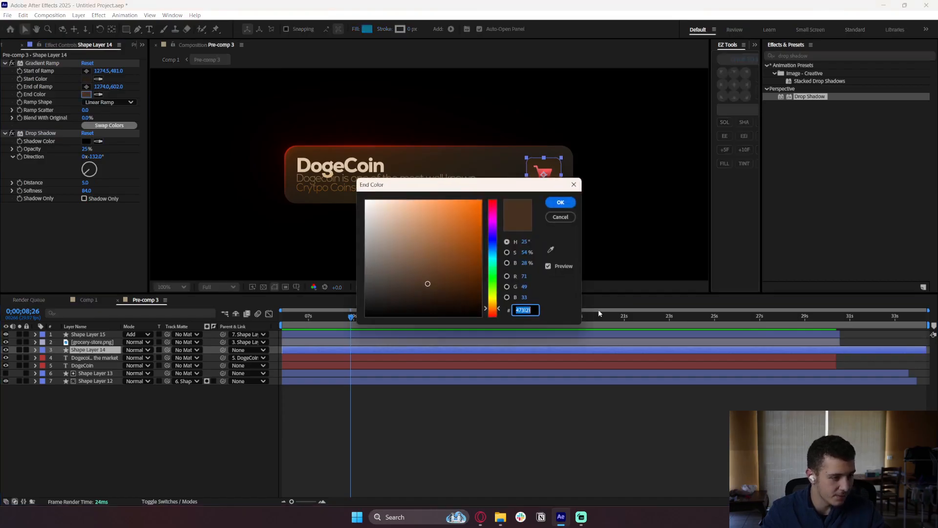
drag(490, 218, 492, 201)
click(560, 202)
click(86, 79)
click(561, 202)
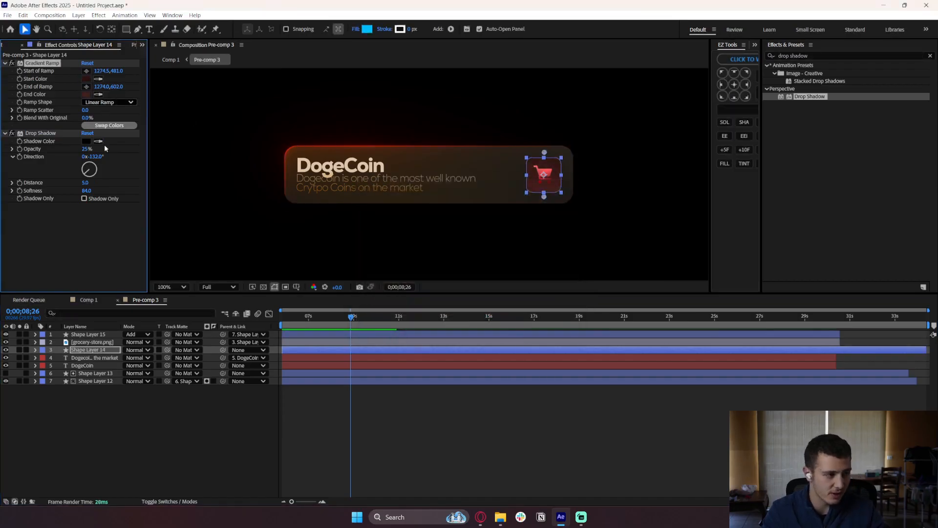
click(86, 141)
click(560, 203)
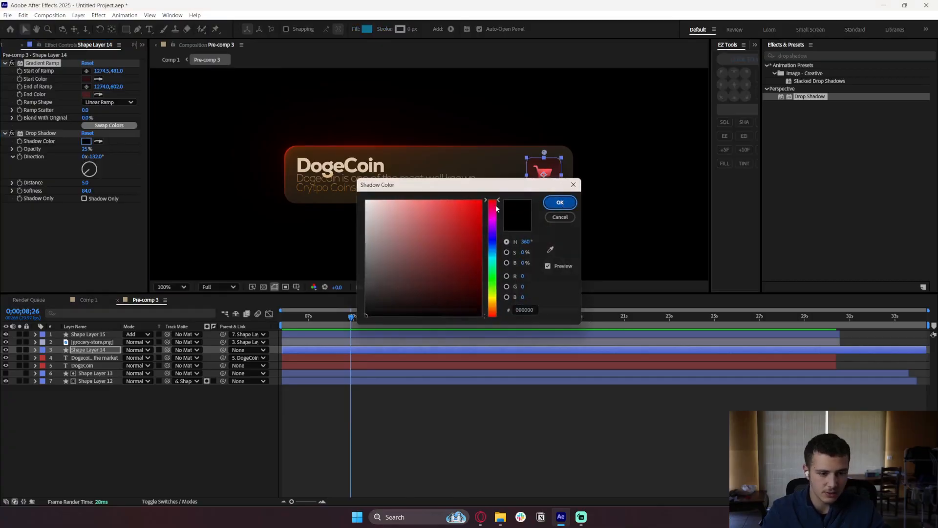
Set the Gradient Ramp End Color of the DogeCoin description text to red D60000.
click(99, 358)
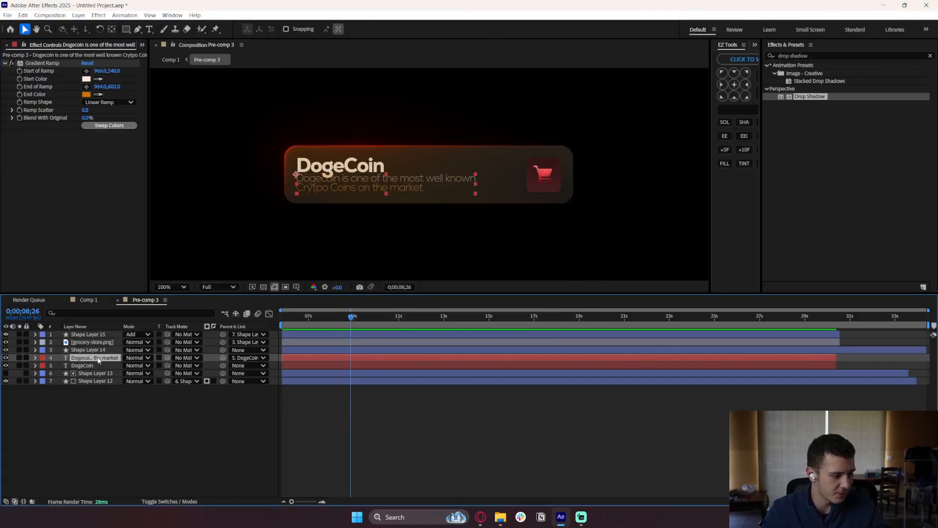
click(86, 94)
drag(492, 210, 492, 201)
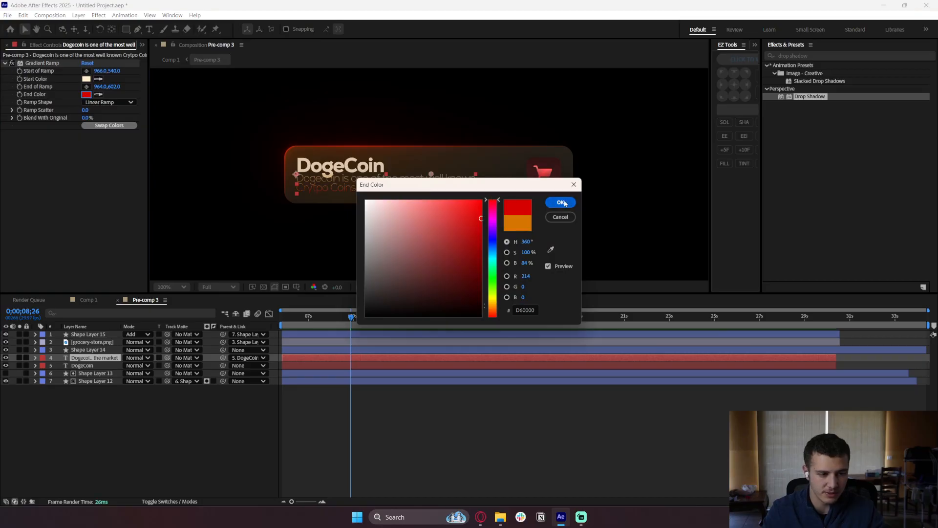
click(561, 203)
Shift the Gradient Ramp End Color of the DogeCoin title text to red.
click(82, 365)
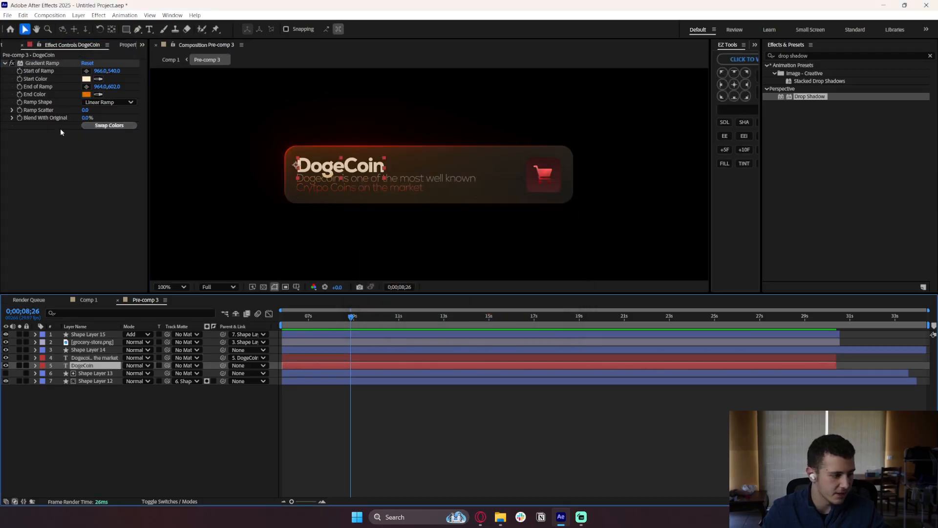
click(87, 93)
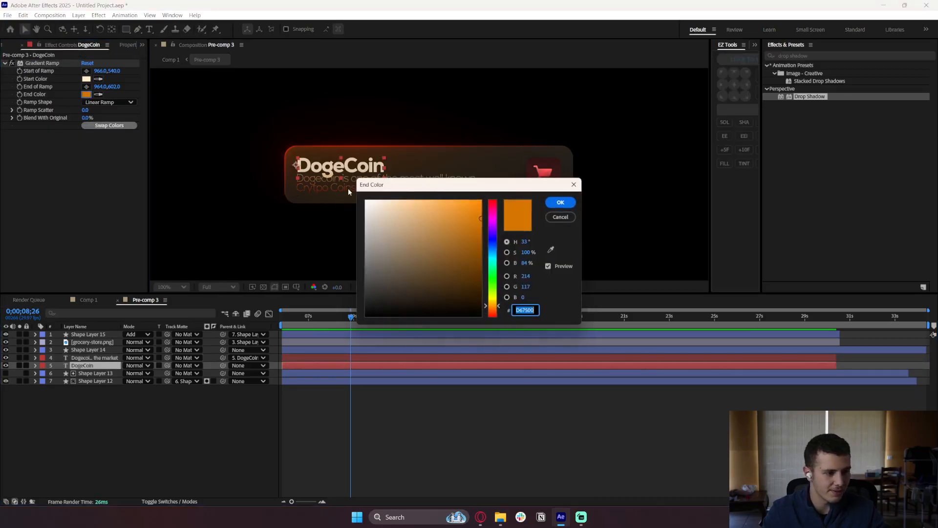
drag(497, 209, 498, 195)
key(Return)
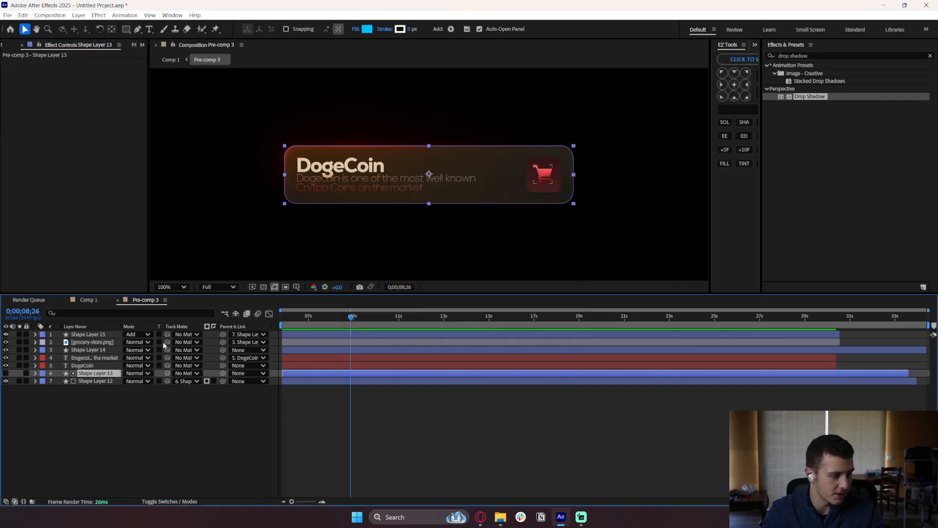
Shift Color 1 and Color 2 of the 4-Color Gradient on the DogeCoin card's Shape Layer 12 to dark red.
scroll(59, 49, up, 1)
scroll(58, 49, down, 1)
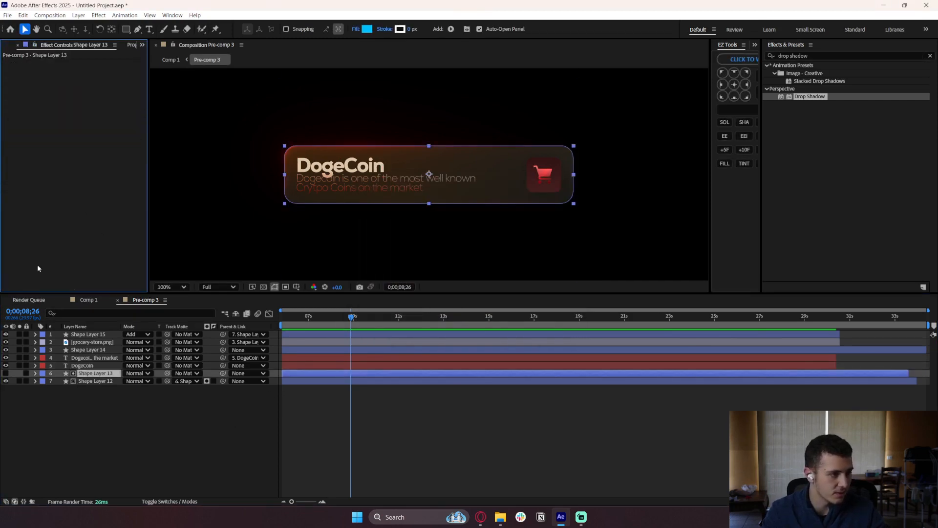
click(97, 381)
click(87, 87)
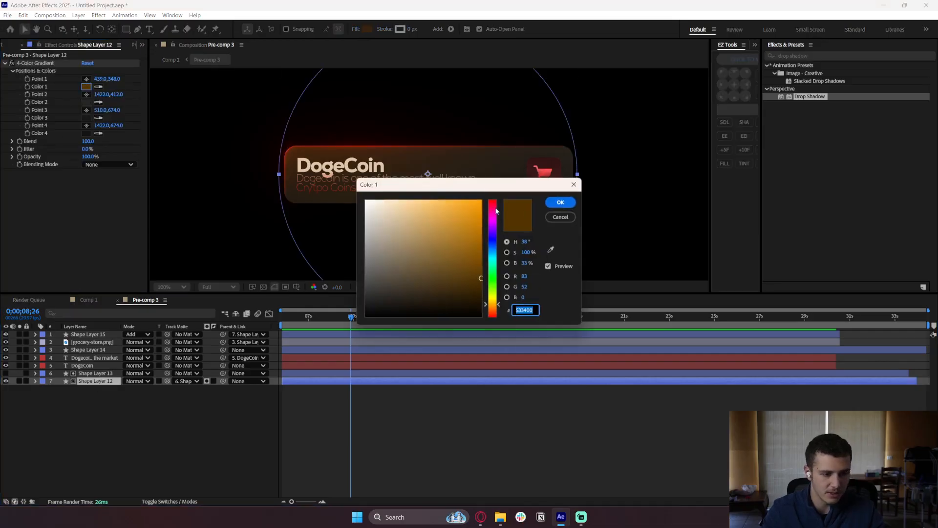
click(495, 211)
click(561, 203)
click(87, 102)
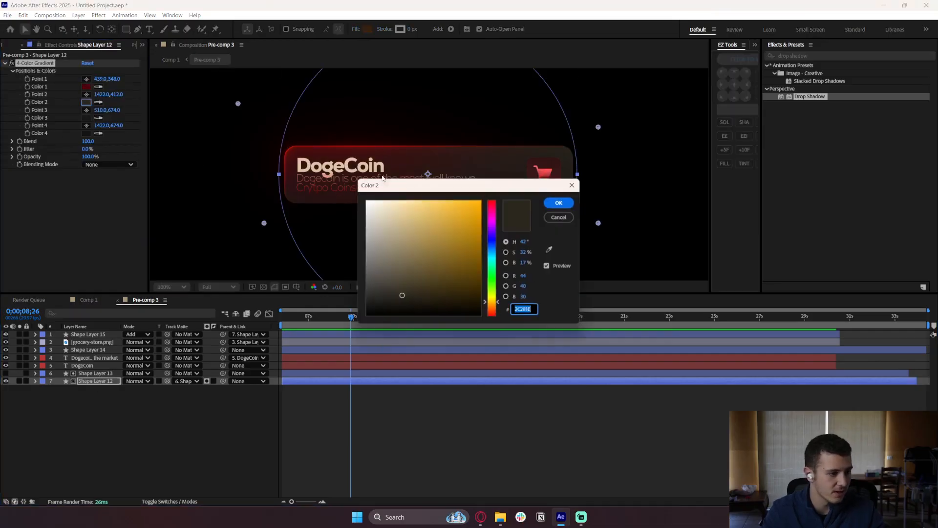
click(491, 207)
click(558, 203)
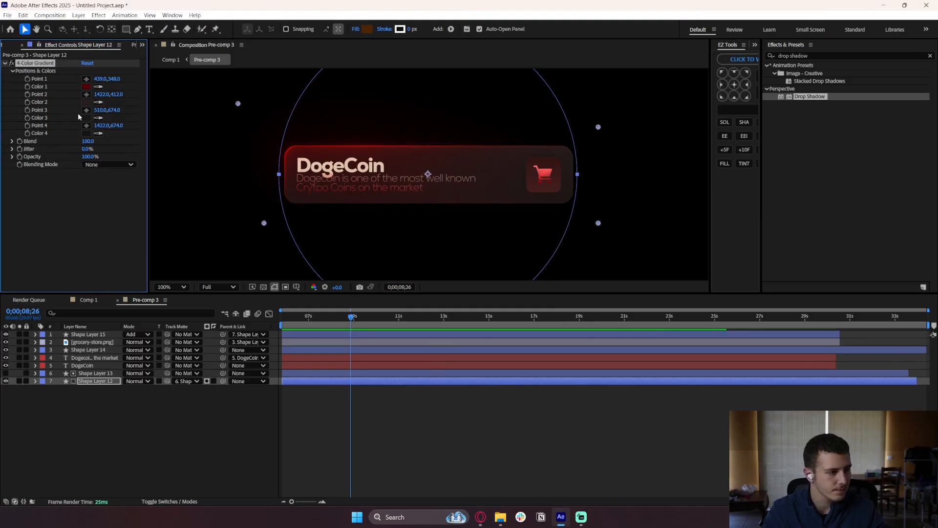
Shift the hue of Color 3 and Color 4 in Shape Layer 12's 4-Color Gradient to red, keeping them nearly black.
click(86, 118)
click(493, 201)
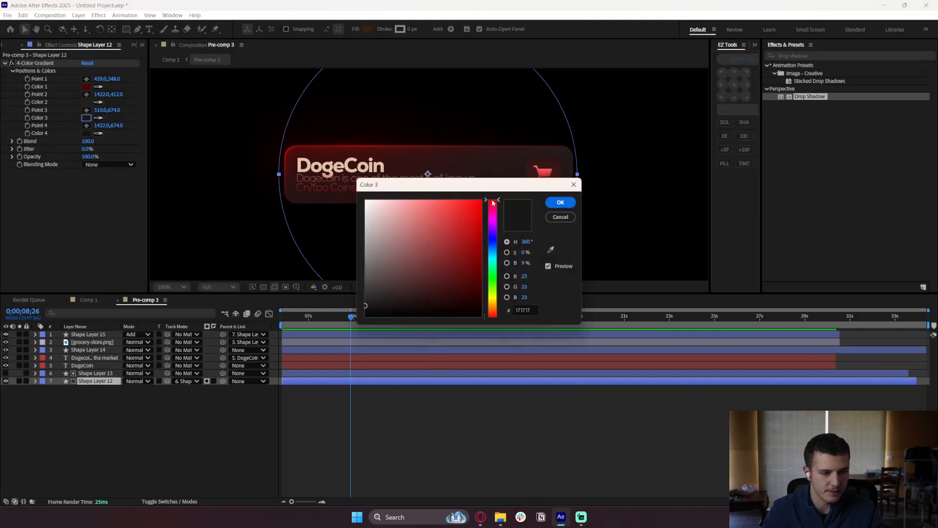
click(551, 204)
click(87, 133)
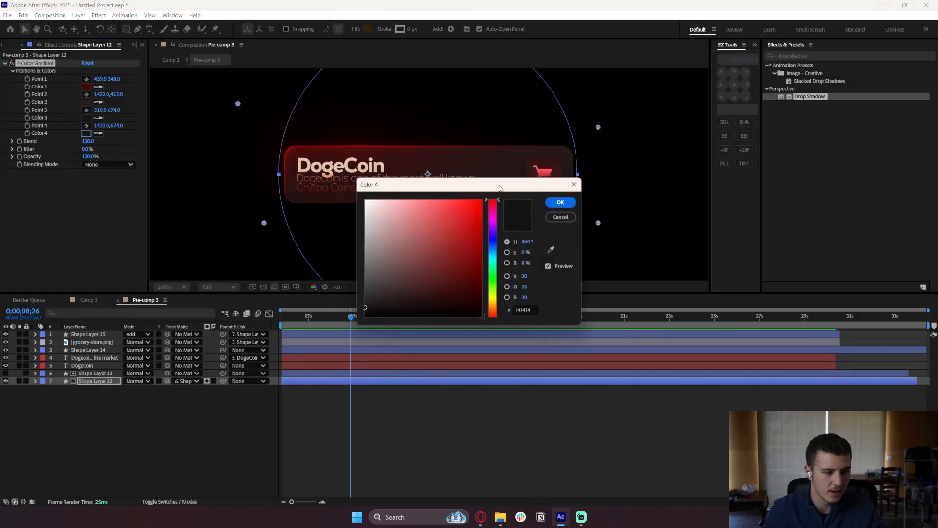
click(561, 203)
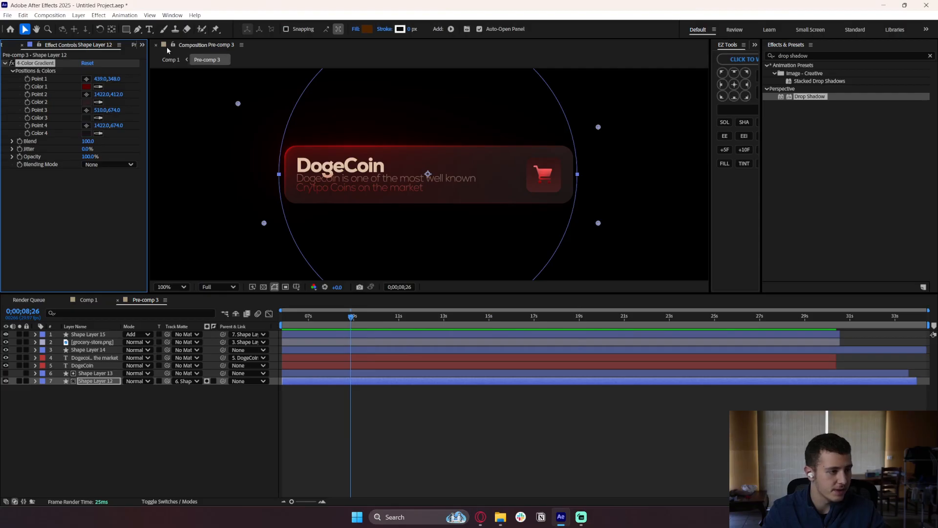
Return to Comp 1 and open the Solana card's composition, Pre-comp 6.
click(119, 301)
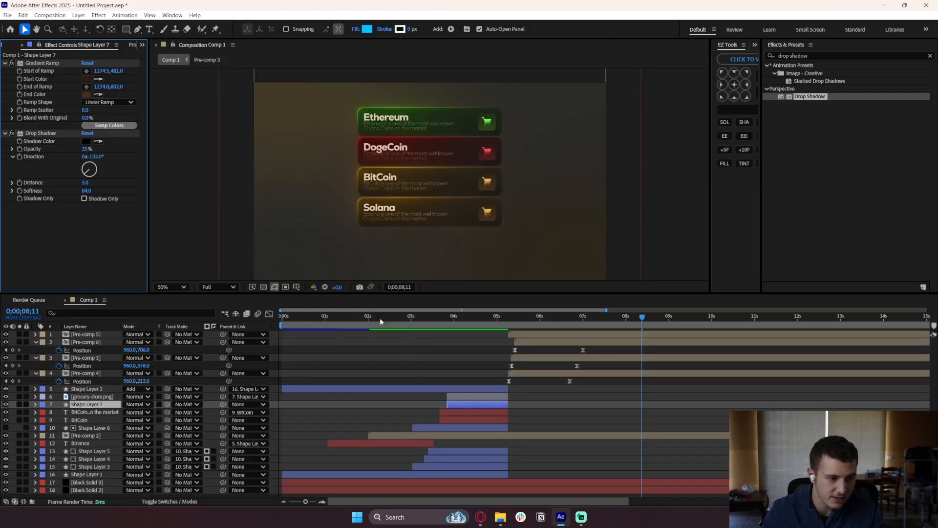
click(529, 343)
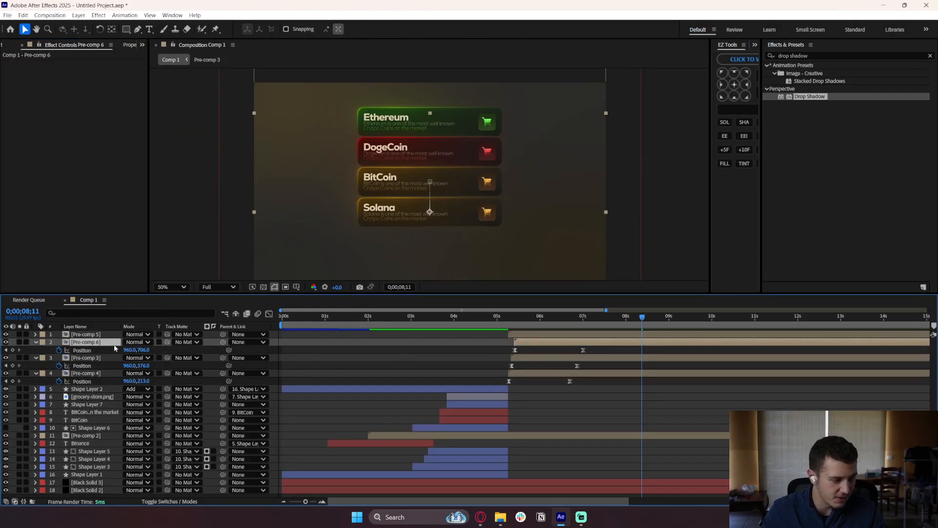
click(7, 342)
click(6, 342)
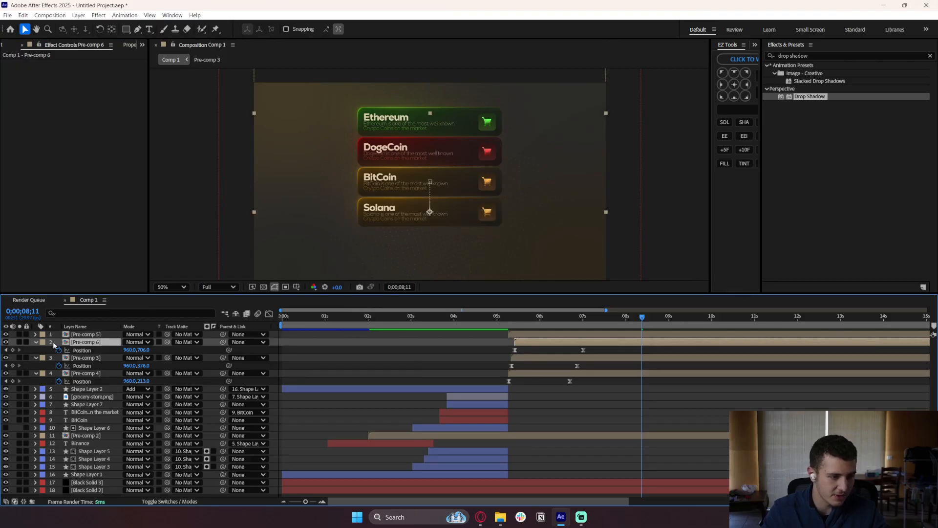
double_click(80, 342)
Change the CC Light Sweep Light Color on the Solana card's Shape Layer 11 to purple.
click(88, 334)
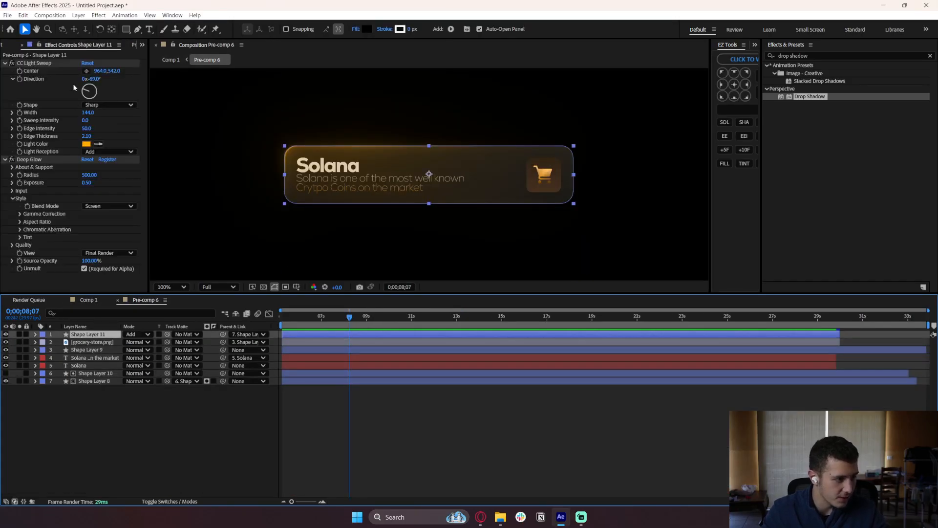
click(86, 144)
drag(495, 218, 493, 230)
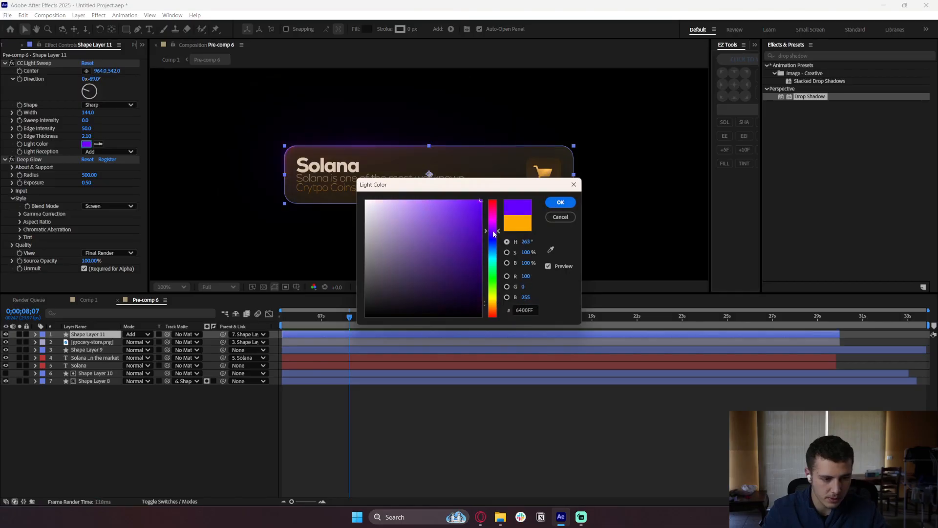
click(560, 202)
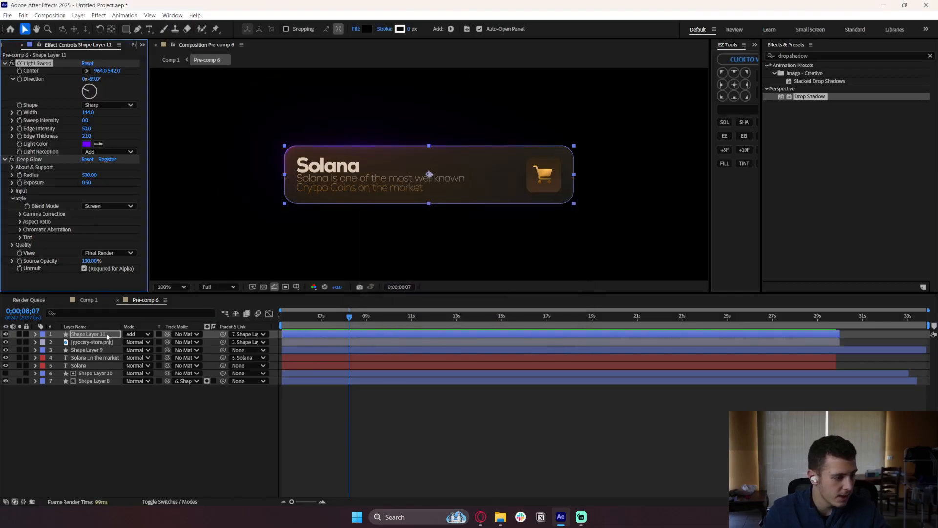
Shift the Gradient Ramp on the Solana cart icon to a light purple Start Color and a dark purple End Color.
click(104, 342)
click(86, 79)
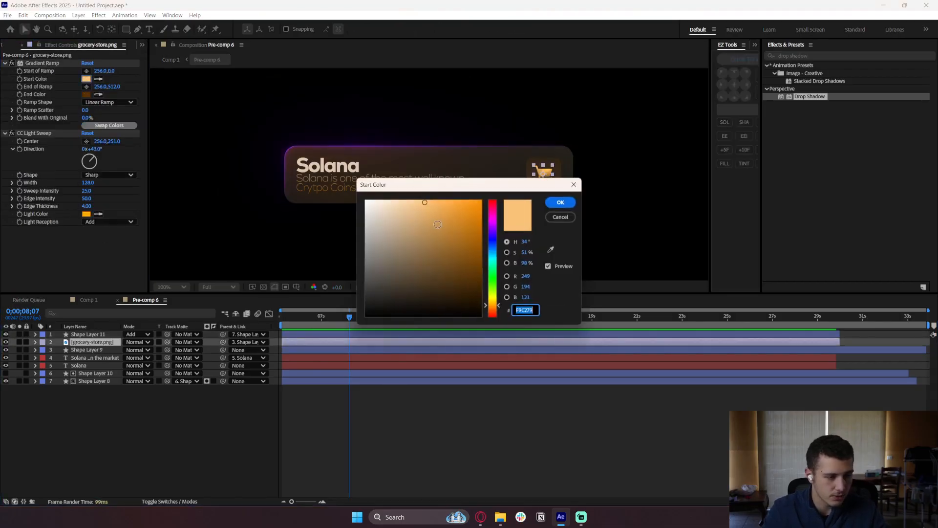
click(494, 229)
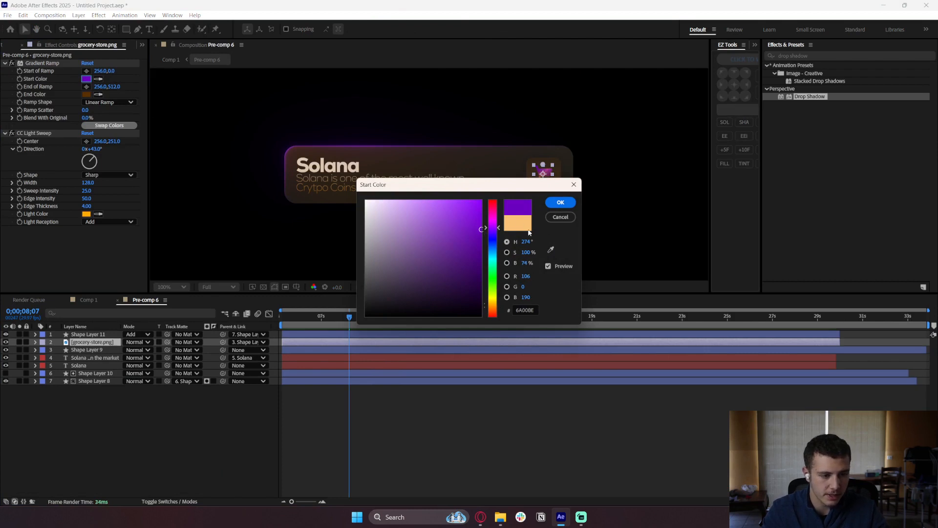
click(529, 233)
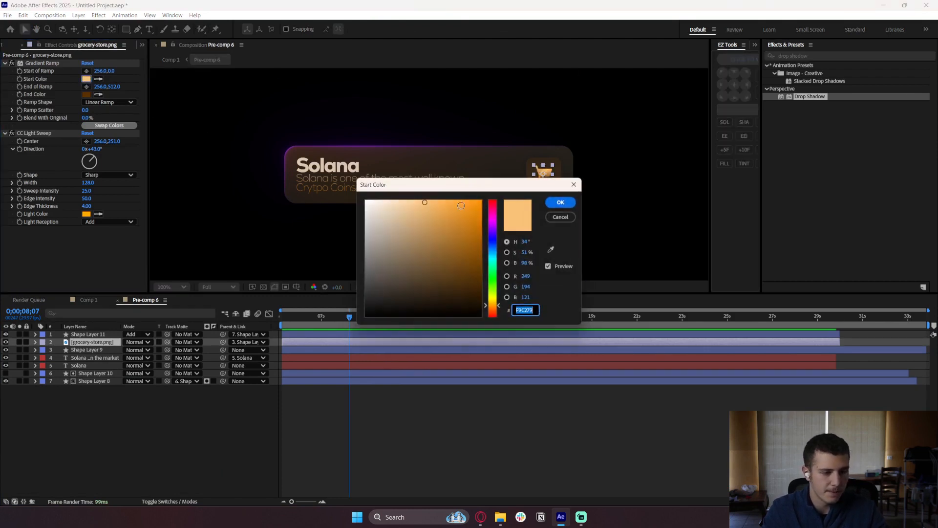
click(492, 228)
click(560, 202)
click(86, 94)
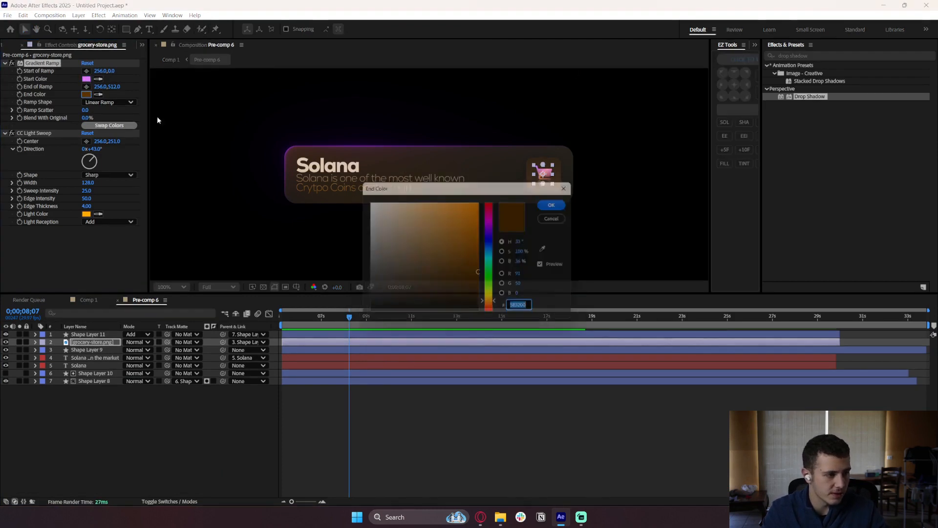
click(494, 229)
click(551, 204)
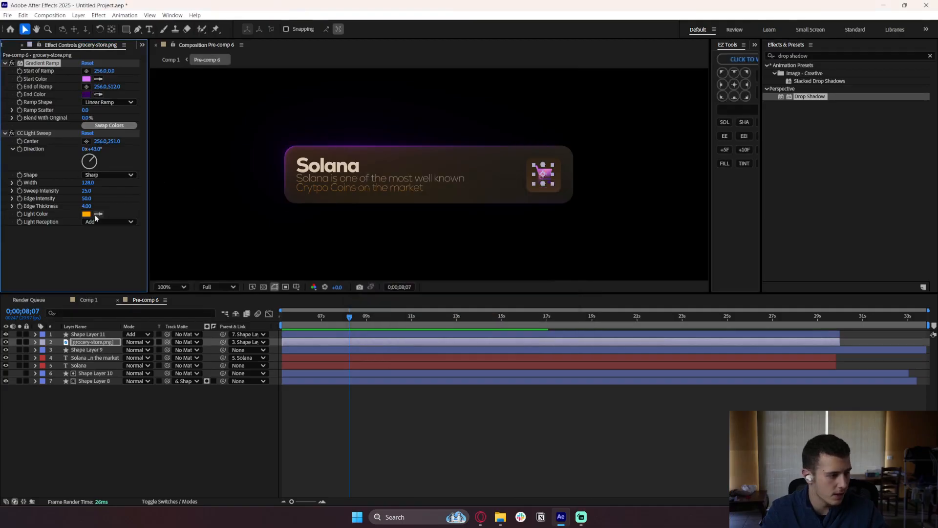
Set the CC Light Sweep Light Color on the Solana cart icon to purple AC00FF.
click(86, 214)
click(493, 227)
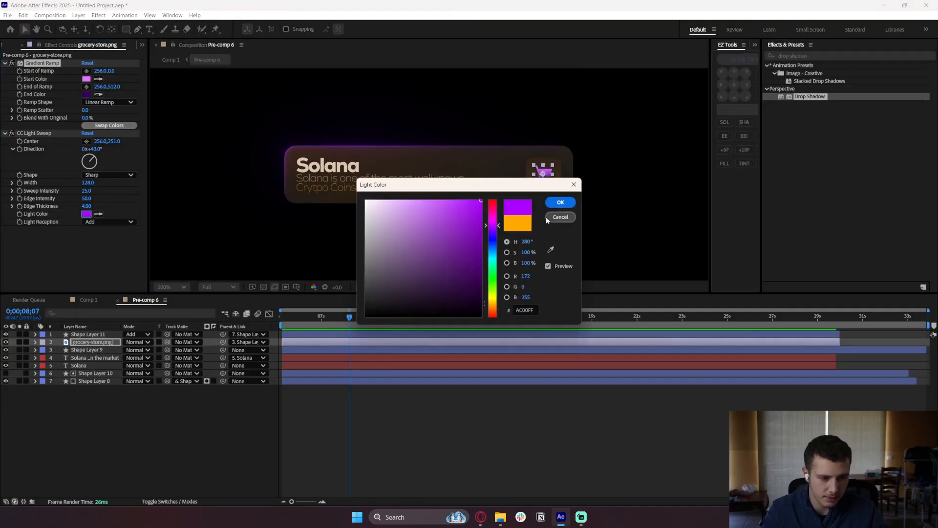
click(560, 203)
Set the Gradient Ramp on the Solana card's Shape Layer 9 to Start Color 23112B and End Color 392147.
click(84, 349)
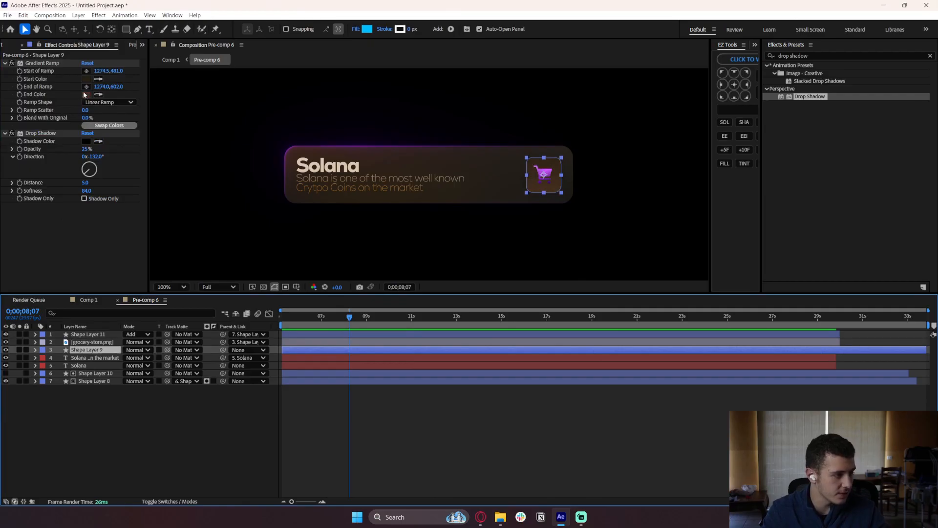
click(86, 79)
click(493, 226)
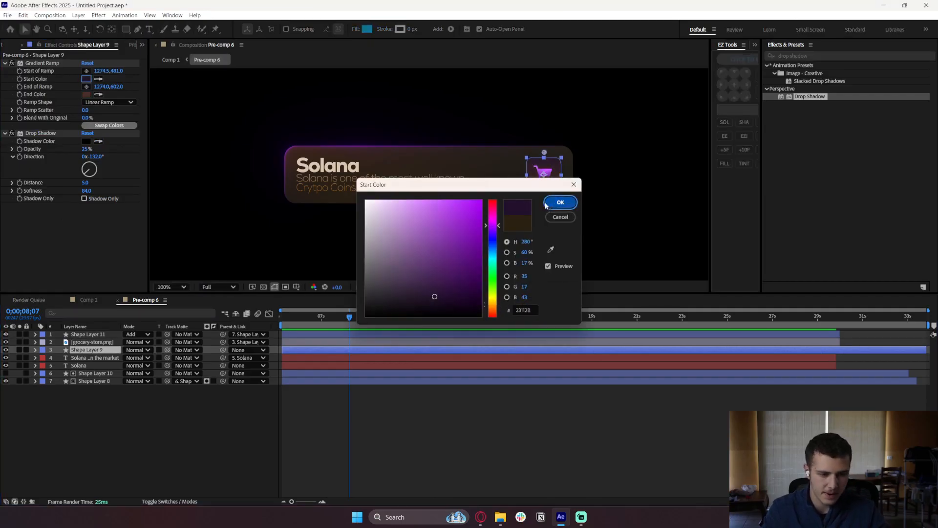
click(560, 202)
click(87, 94)
click(493, 228)
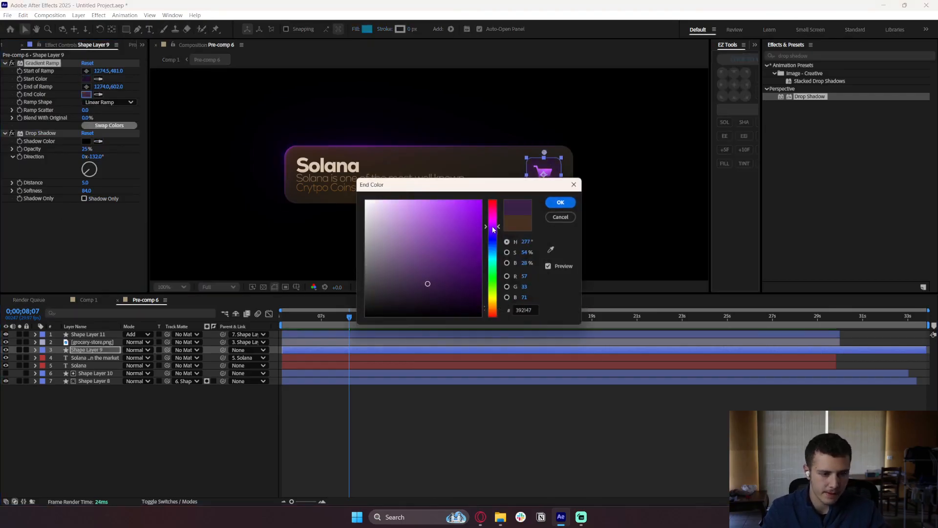
click(560, 203)
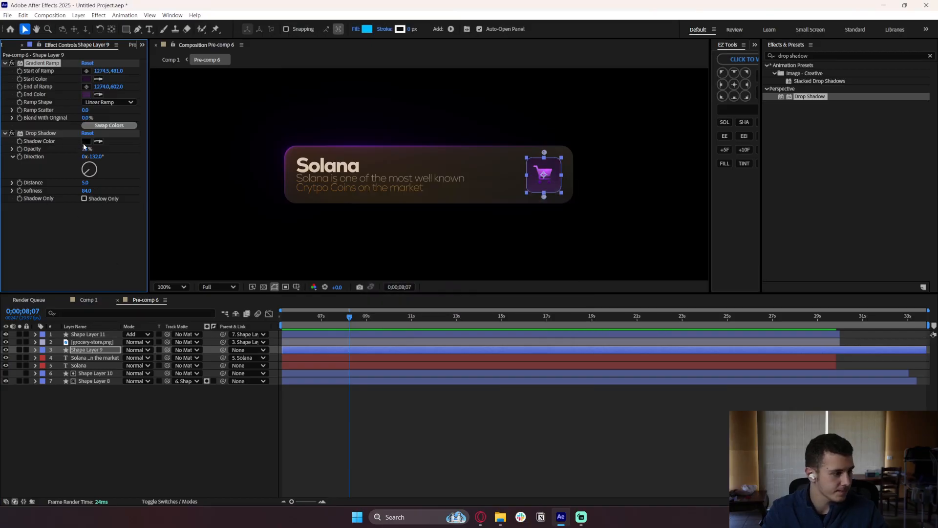
Shift the Gradient Ramp End Color of the Solana description text to purple.
click(92, 358)
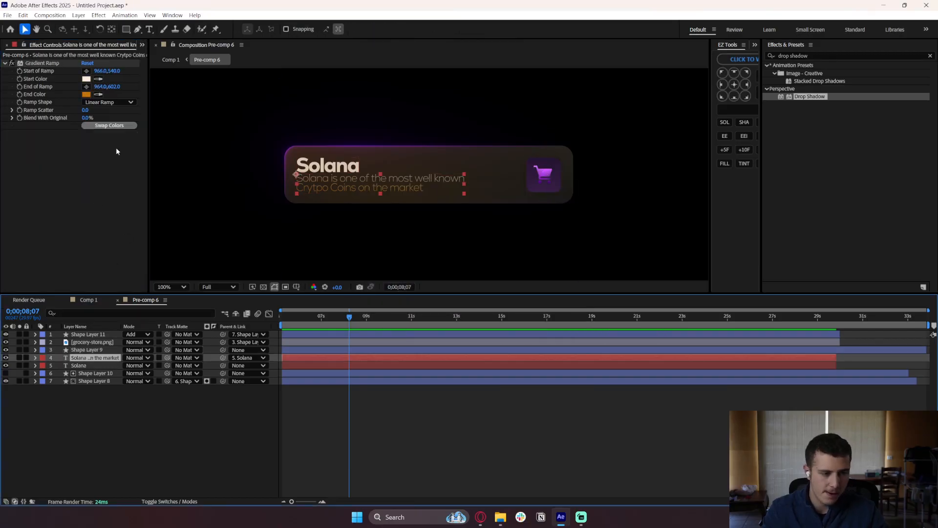
click(87, 94)
click(494, 223)
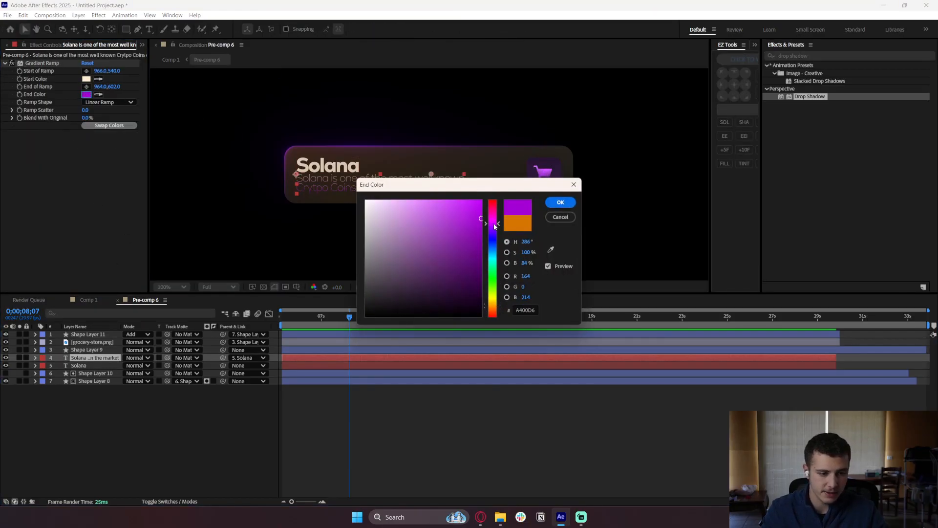
click(551, 203)
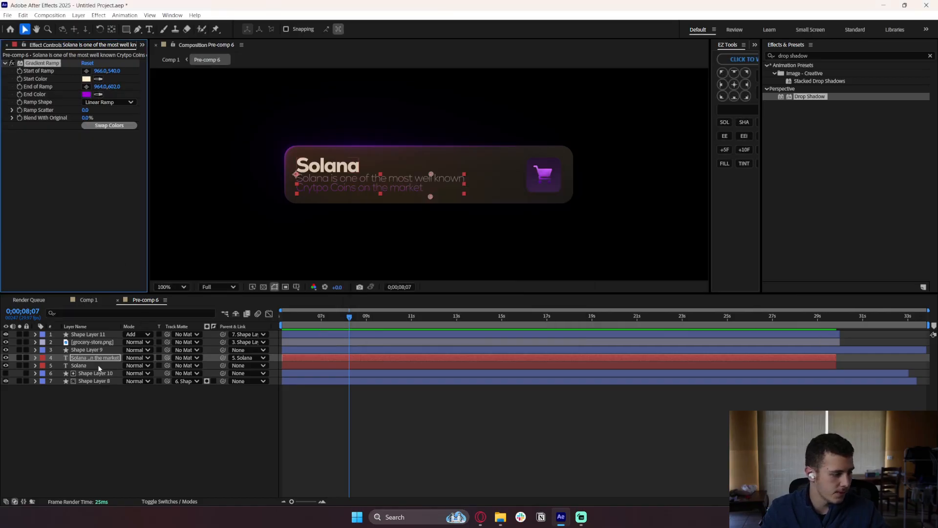
Set the Gradient Ramp End Color of the Solana title text to purple 9000D6.
click(100, 366)
click(87, 95)
click(489, 223)
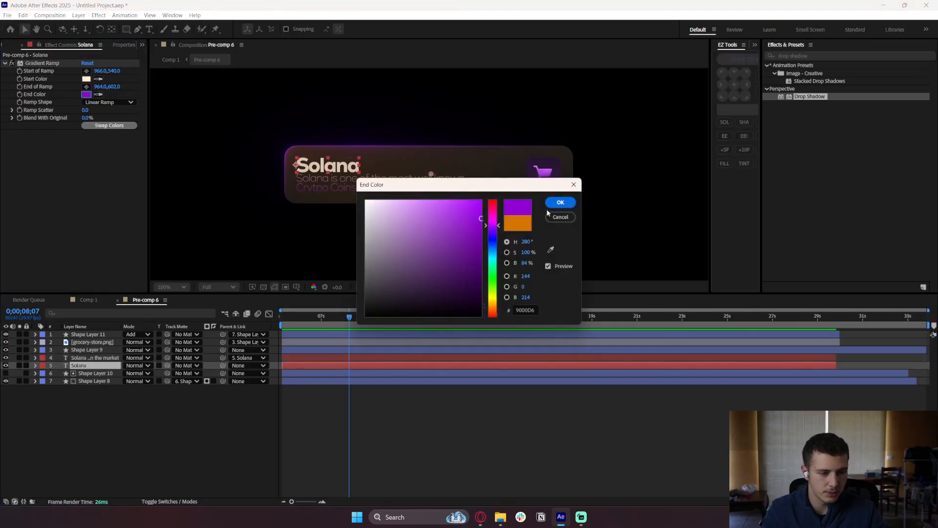
click(554, 204)
Shift Color 1 and Color 2 of the 4-Color Gradient on the Solana card's Shape Layer 8 to dark purple.
click(96, 373)
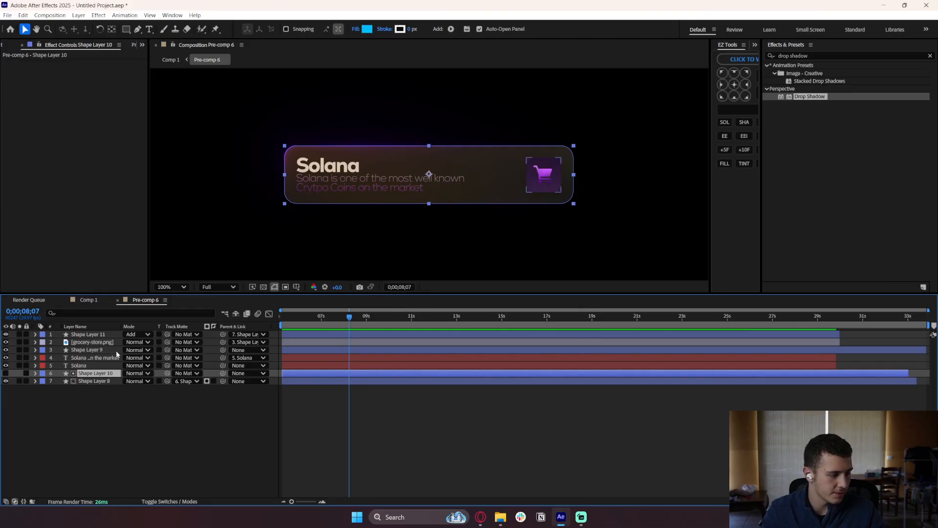
click(99, 382)
click(86, 87)
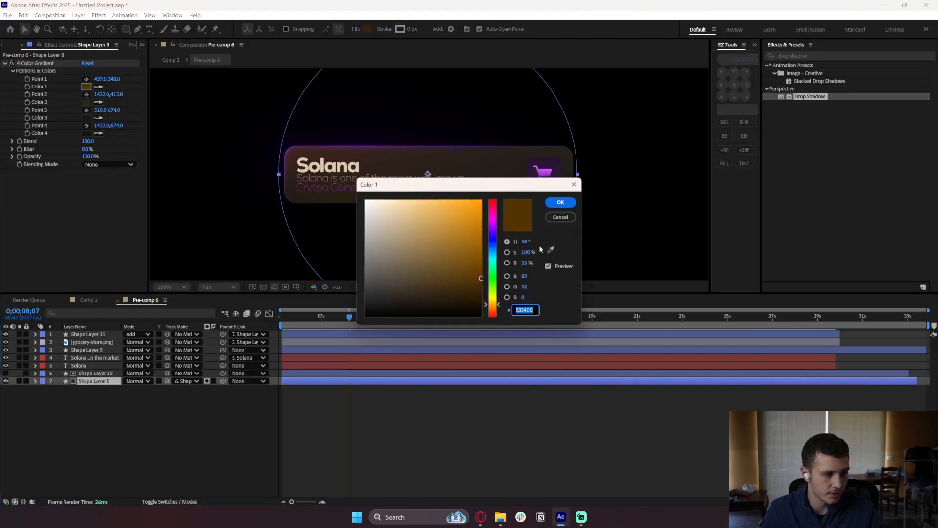
click(493, 227)
click(560, 203)
click(86, 101)
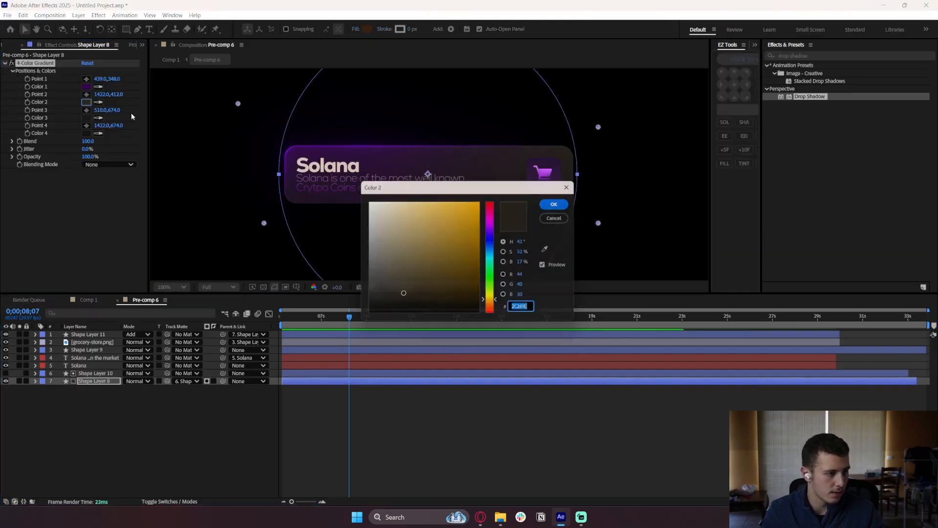
click(494, 230)
click(561, 203)
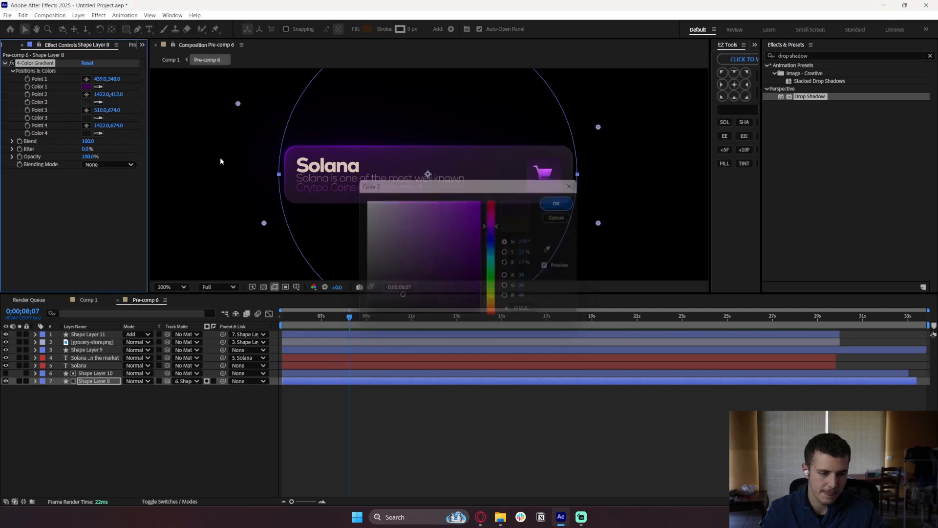
Shift the hue of Color 3 and Color 4 in Shape Layer 8's 4-Color Gradient to purple, keeping them nearly black.
click(86, 118)
click(497, 229)
click(560, 202)
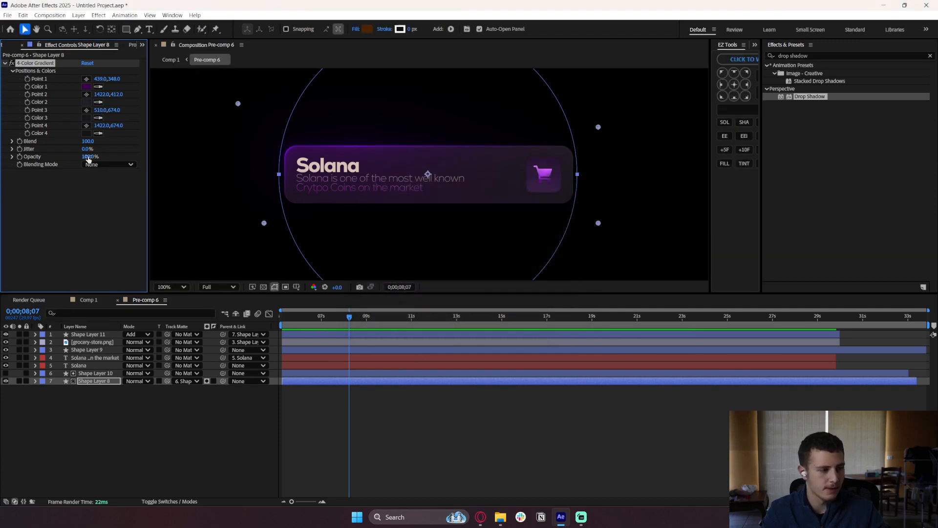
click(86, 133)
click(493, 226)
click(561, 202)
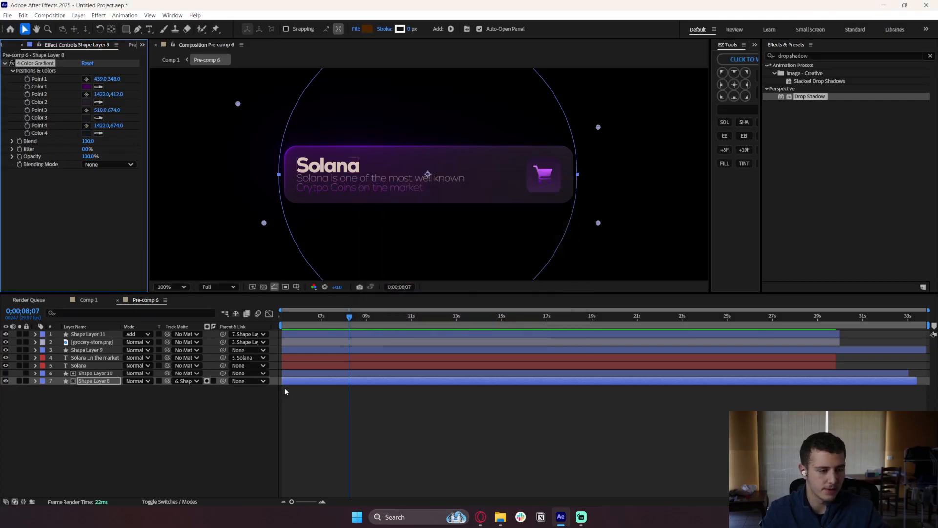
Return to Comp 1 and preview the card stack animation from 0;00;04;29.
click(117, 300)
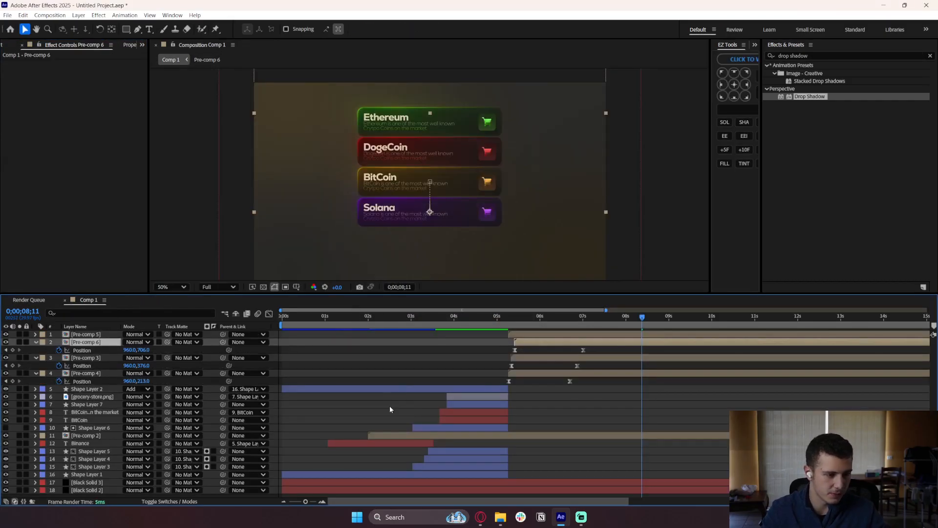
drag(500, 321, 496, 321)
key(space)
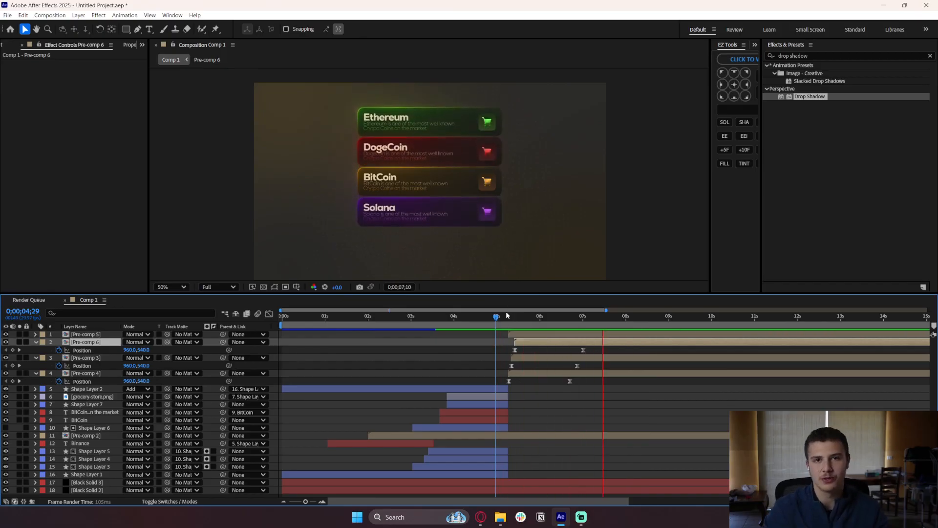
Preview the card stack animation from 0;00;03;13, and replay it from 0;00;05;11.
click(430, 318)
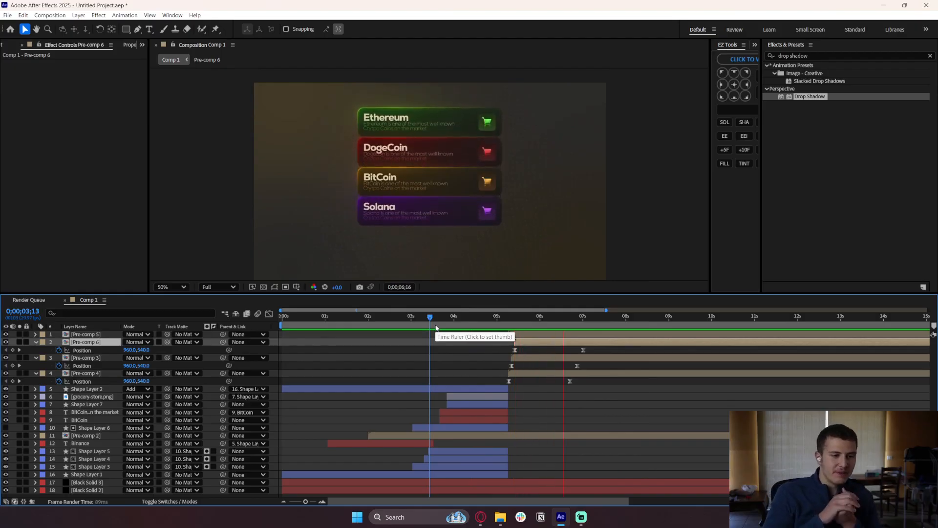
key(space)
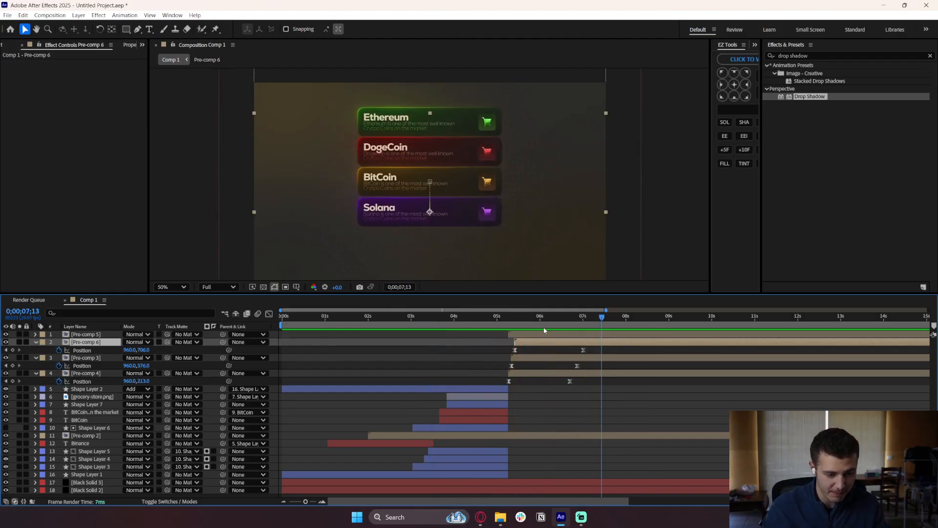
drag(537, 325, 515, 322)
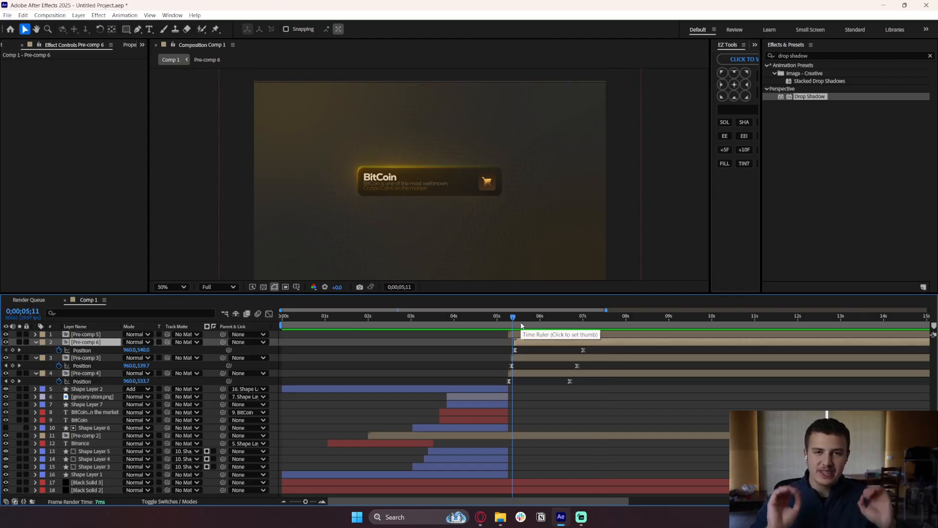
key(space)
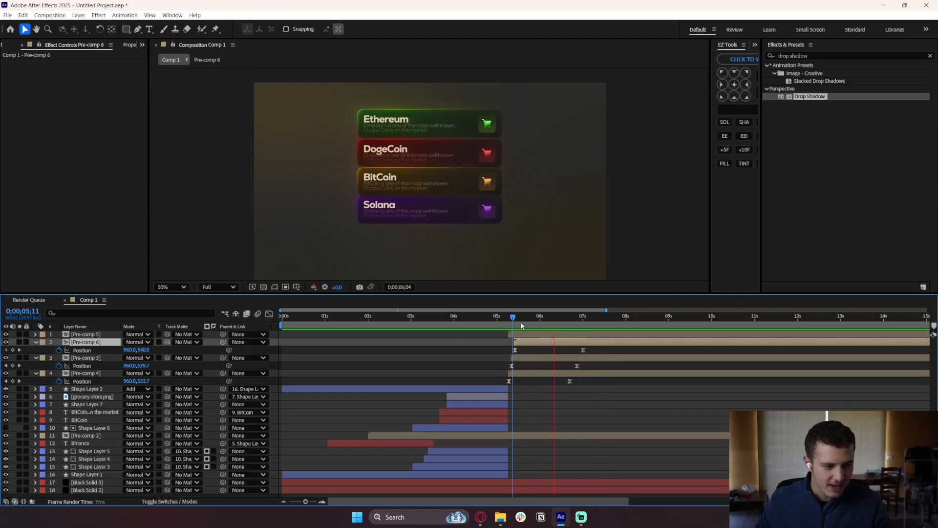
key(space)
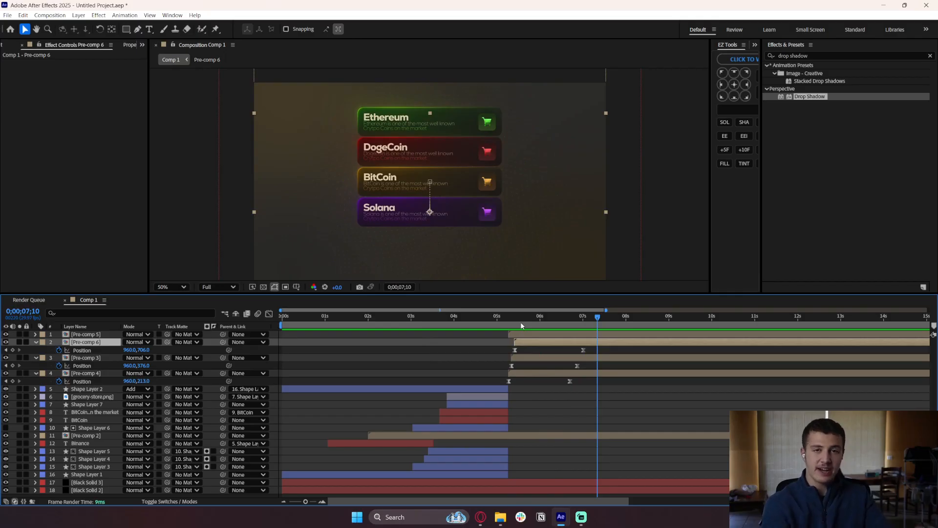
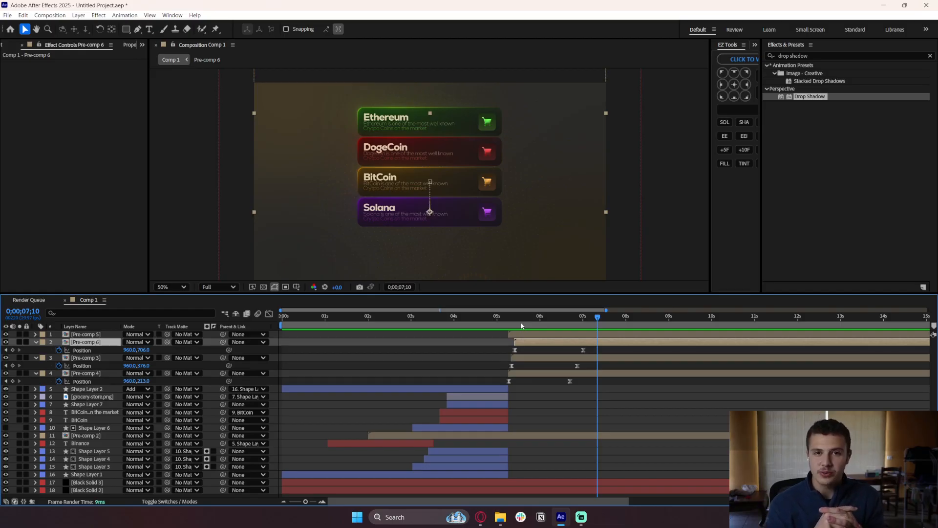
Move the current time to 0;00;05;09, switch to Flaticon in the browser and search for arrow icons.
drag(520, 319, 510, 319)
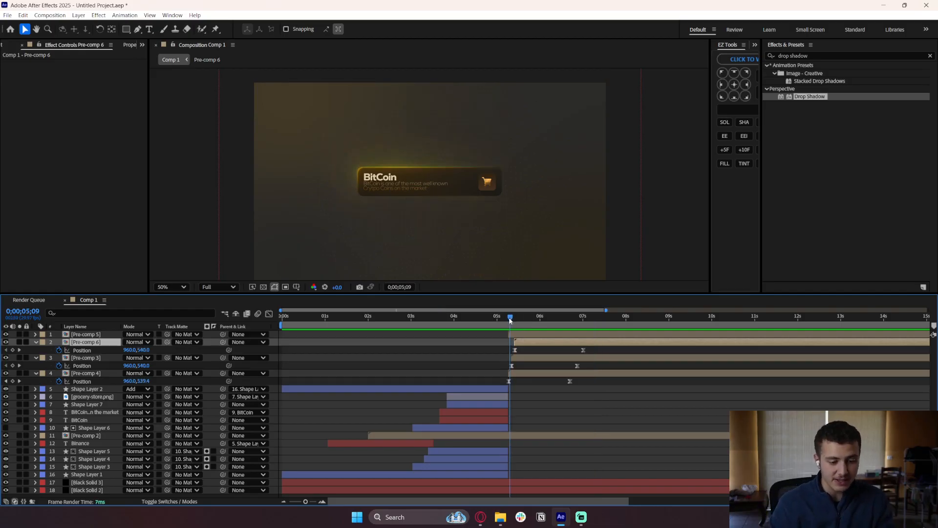
click(481, 516)
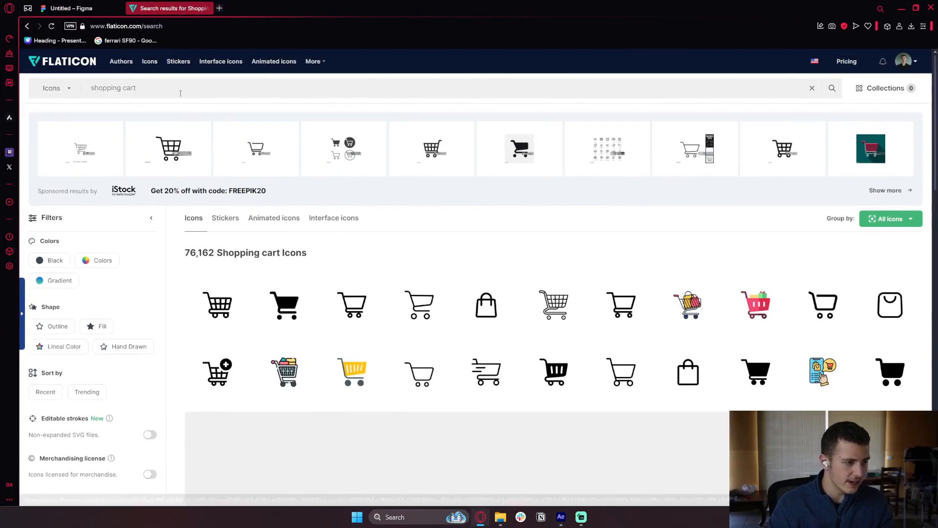
triple_click(181, 93)
text(a)
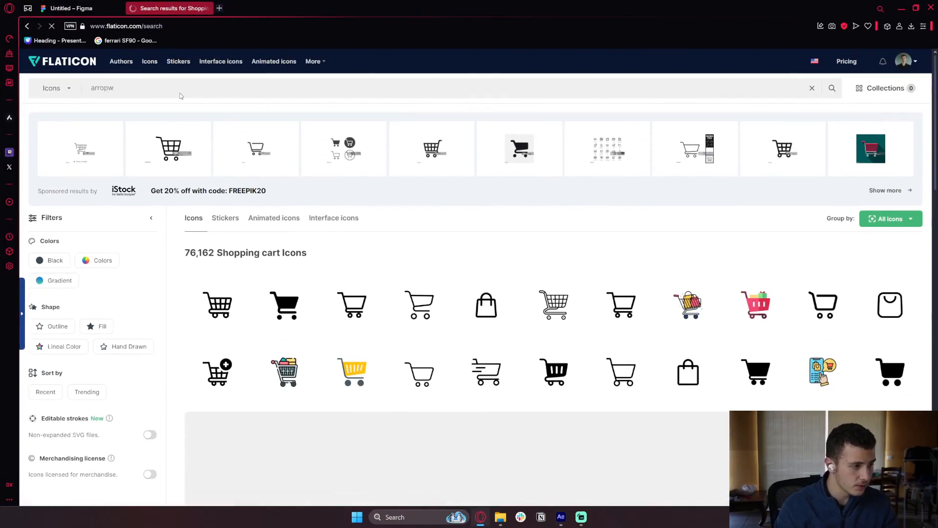
text(rropw)
key(BackSpace)
key(BackSpace)
text(w)
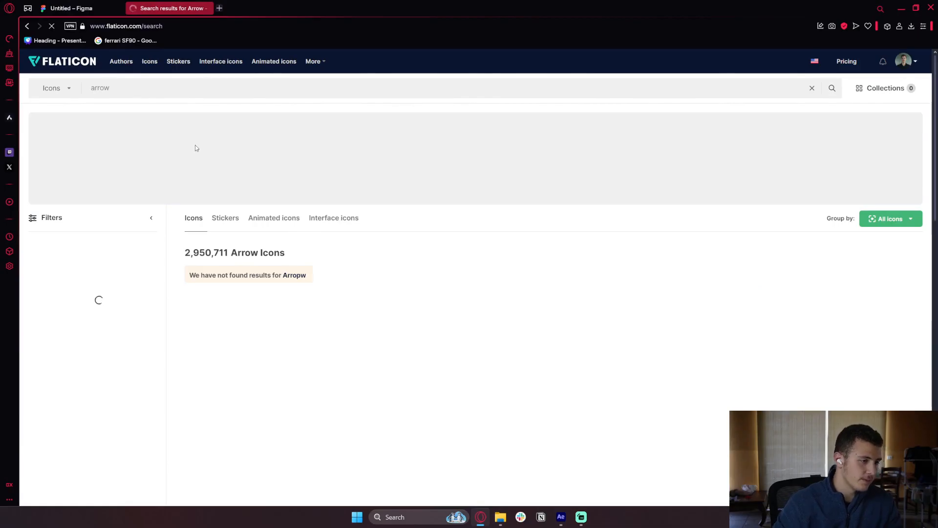
scroll(299, 264, down, 1)
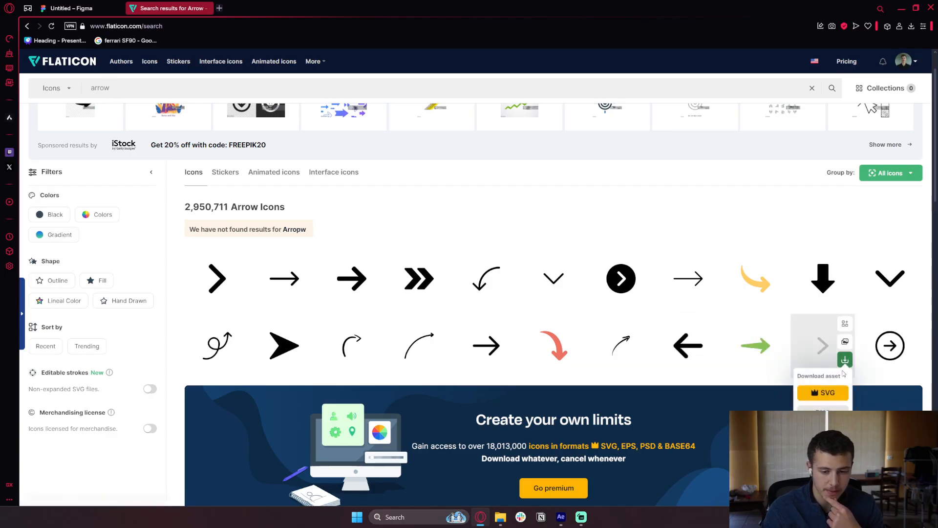
Download the thin right-pointing chevron icon from the second row of results and dismiss the attribution notice.
click(846, 360)
click(543, 267)
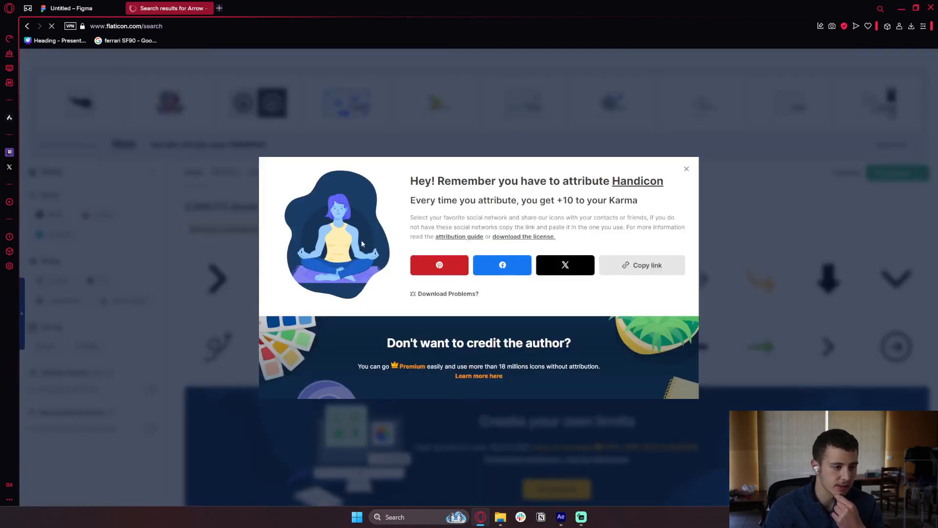
click(397, 246)
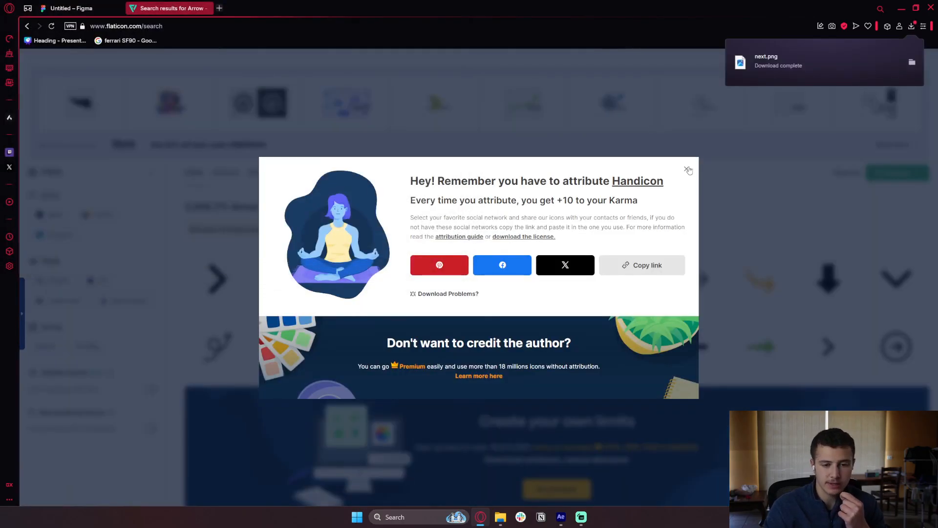
click(687, 169)
Locate the downloaded next.png in its folder and add it to Comp 1 in After Effects as the top layer.
click(911, 26)
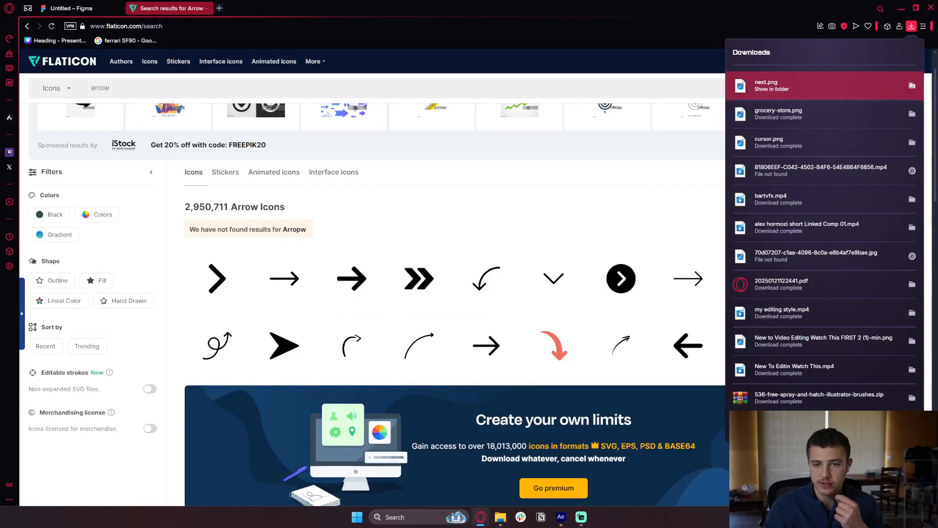
click(911, 87)
click(902, 9)
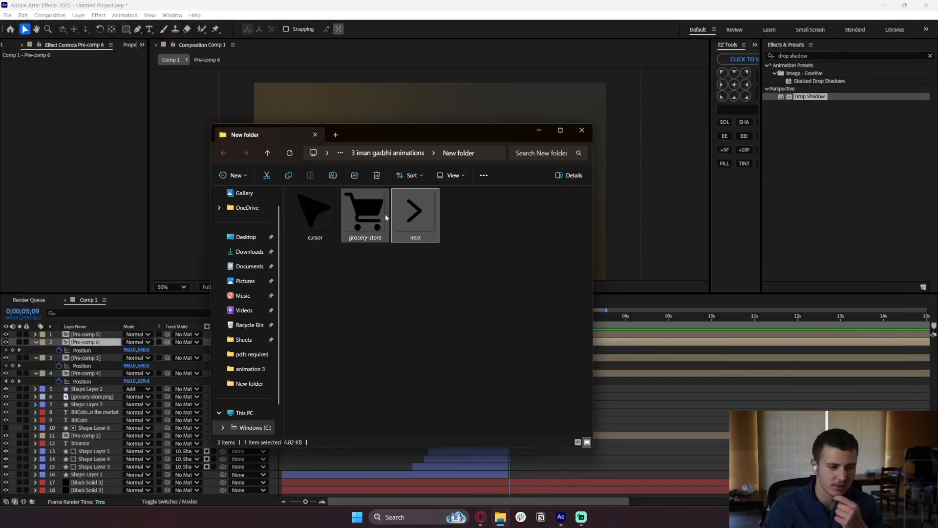
drag(415, 212, 593, 366)
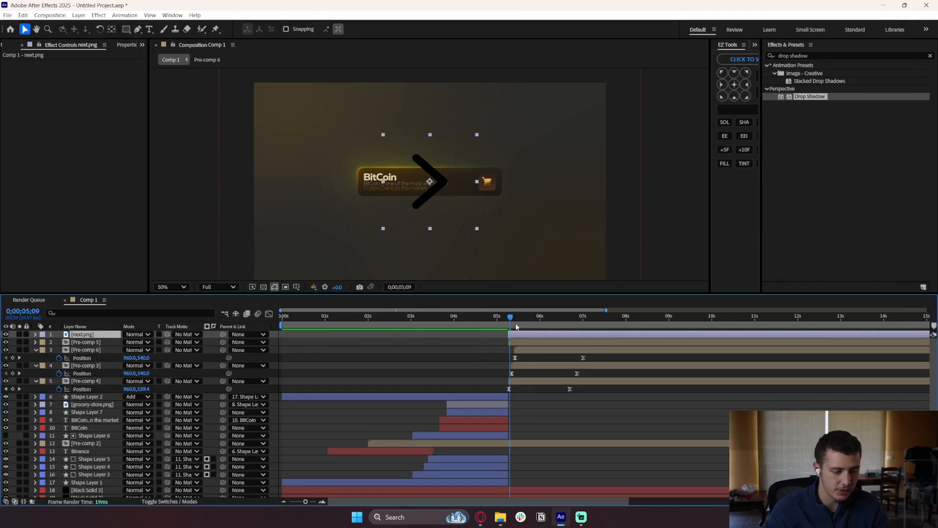
Create a new shape layer directly beneath next.png and make it start at the same frame as next.png.
scroll(517, 327, up, 3)
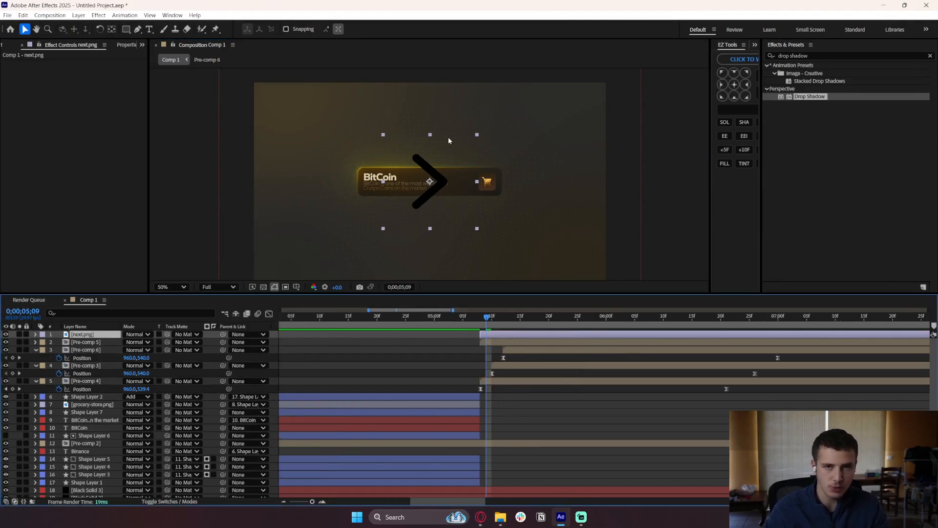
click(389, 356)
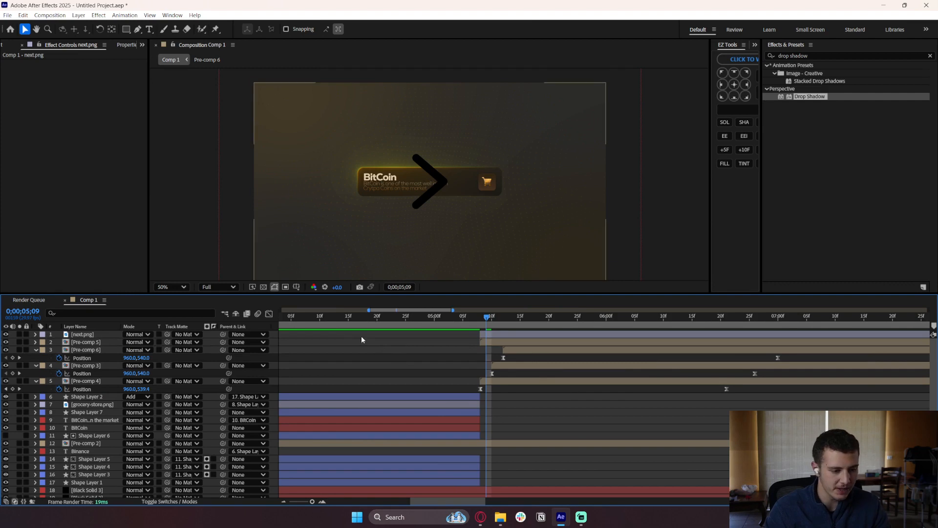
right_click(19, 345)
mouse_move(29, 348)
click(153, 409)
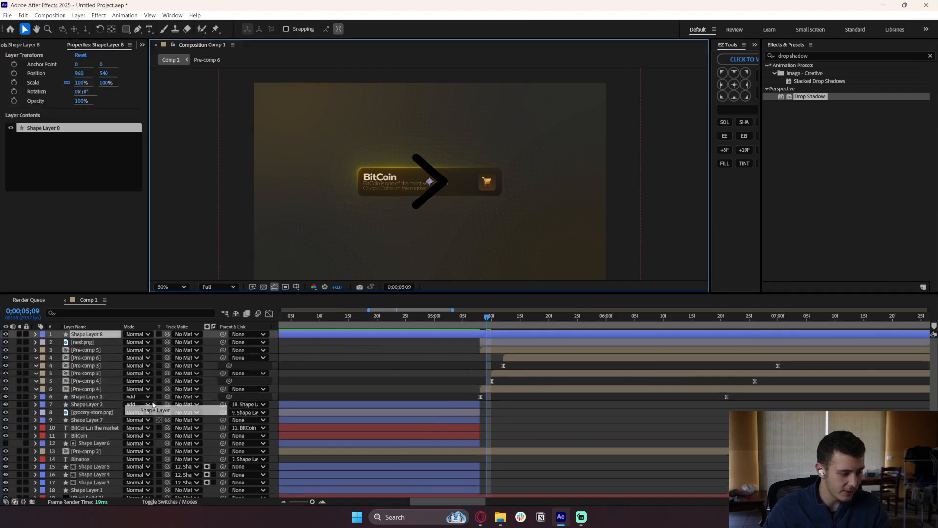
drag(100, 336, 114, 347)
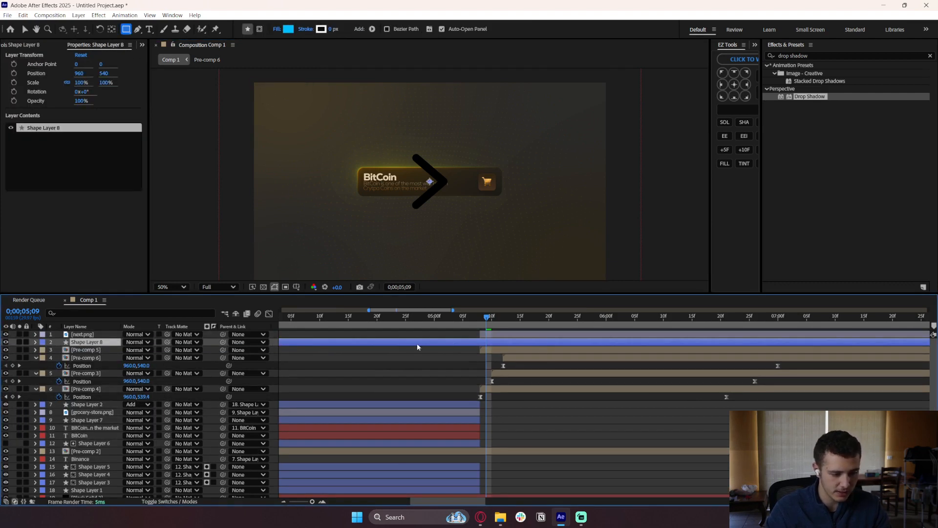
drag(433, 345, 575, 345)
scroll(560, 347, up, 2)
Draw a square about 438 px wide around the arrow on the new shape layer and set its Roundness to 94.
click(127, 30)
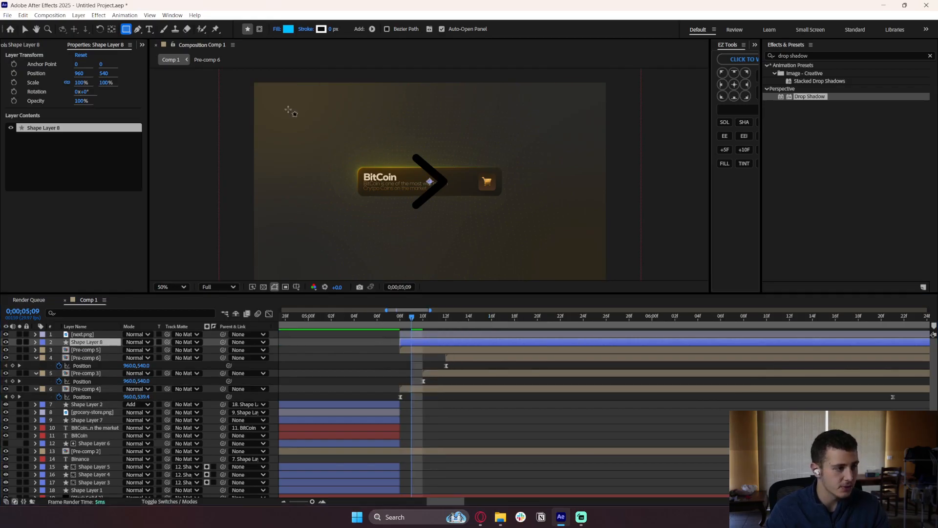
drag(388, 141, 469, 222)
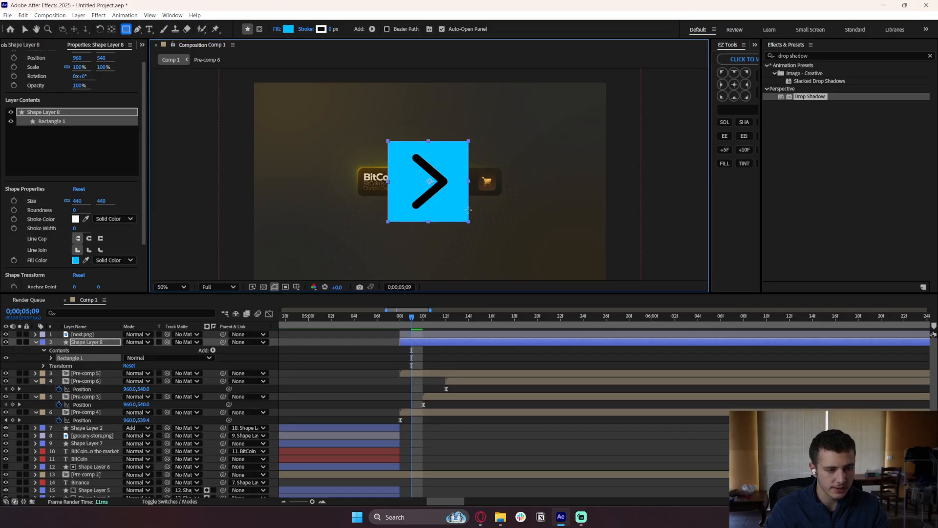
click(51, 357)
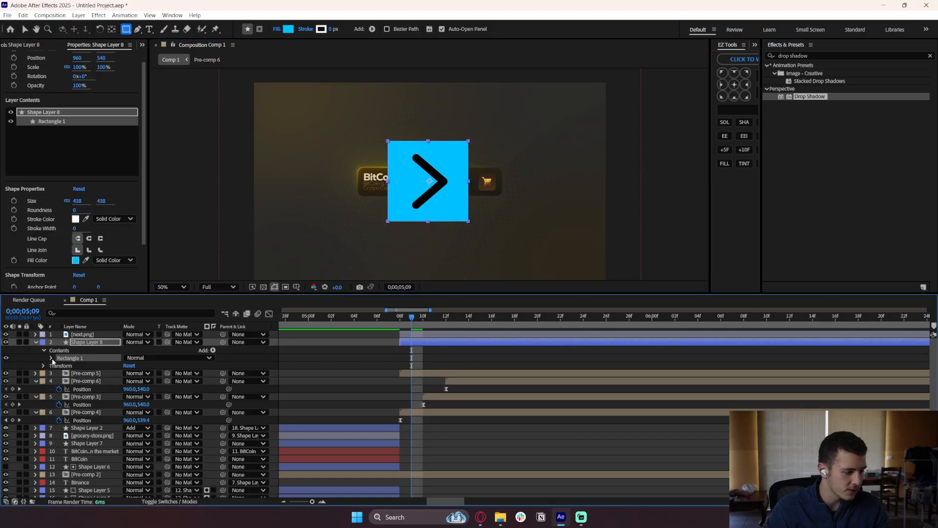
click(59, 389)
click(59, 365)
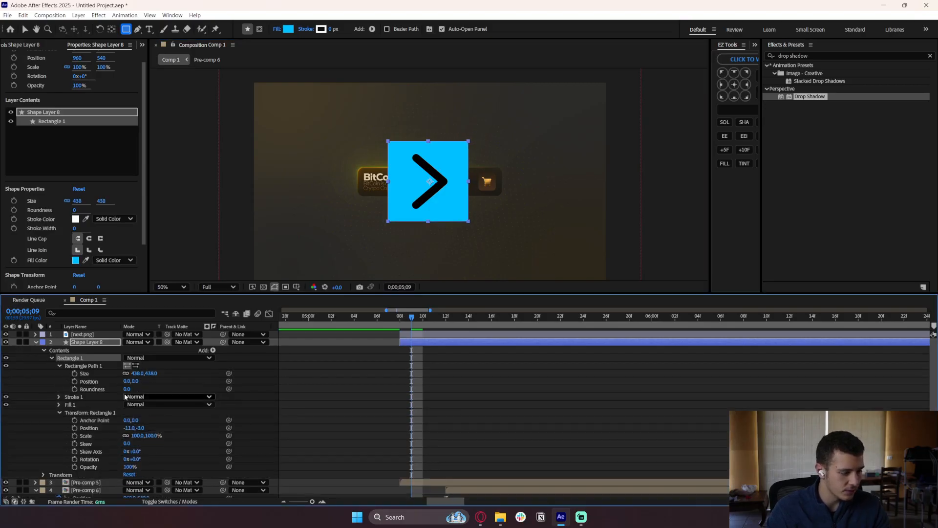
drag(126, 389, 169, 386)
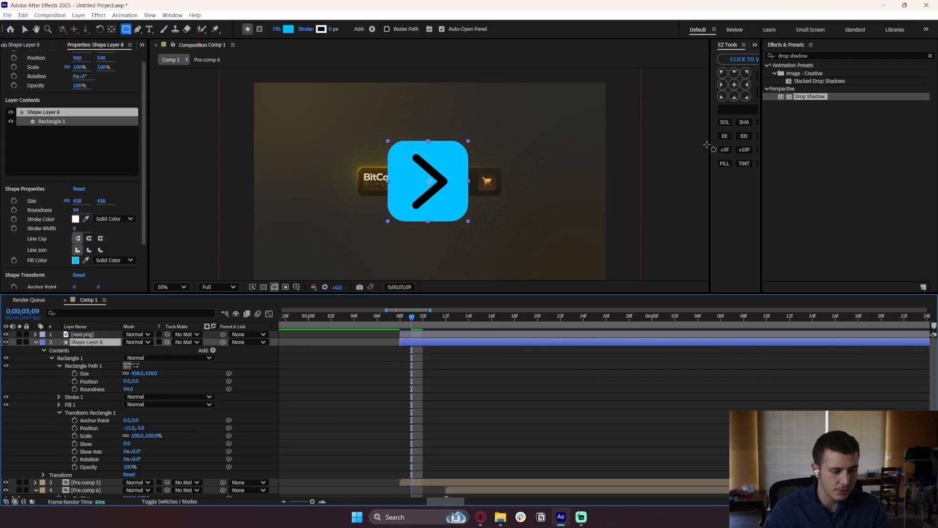
Find the Gradient Ramp effect and apply it to the rounded square's Shape Layer 8.
drag(809, 55, 740, 58)
text(gradient)
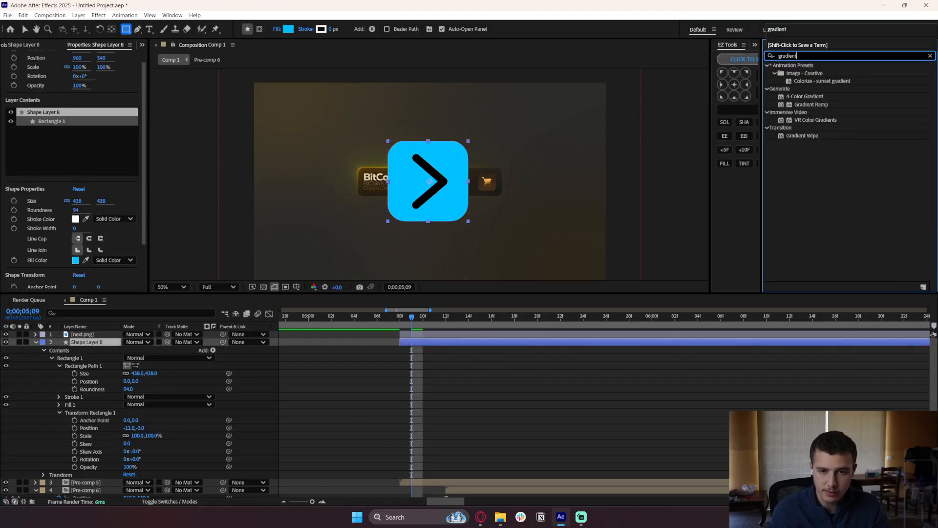
double_click(798, 105)
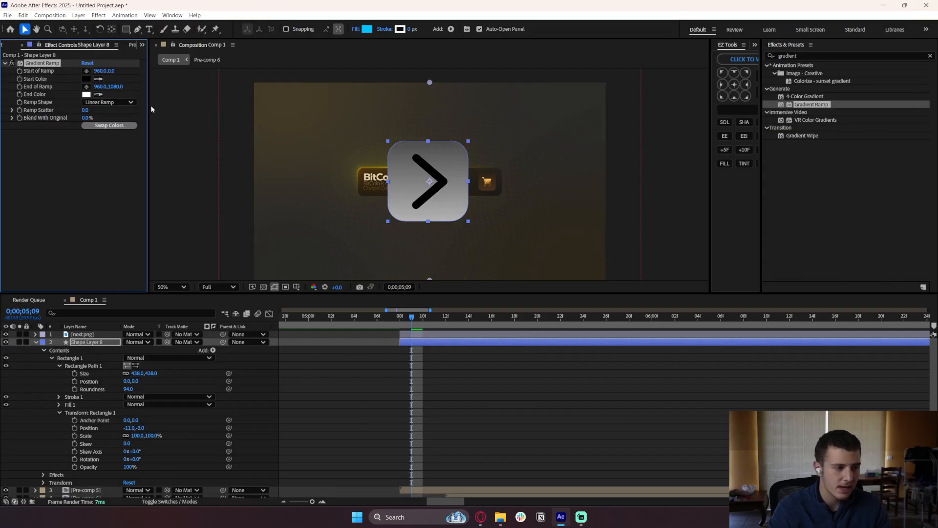
click(384, 370)
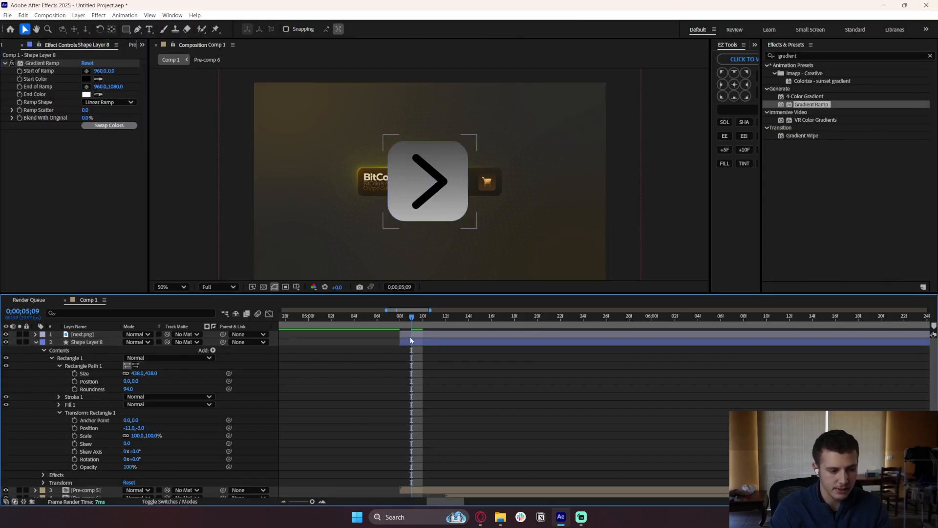
Set the Opacity of the rounded square's Shape Layer 8 to 40%.
click(408, 341)
key(t)
click(130, 350)
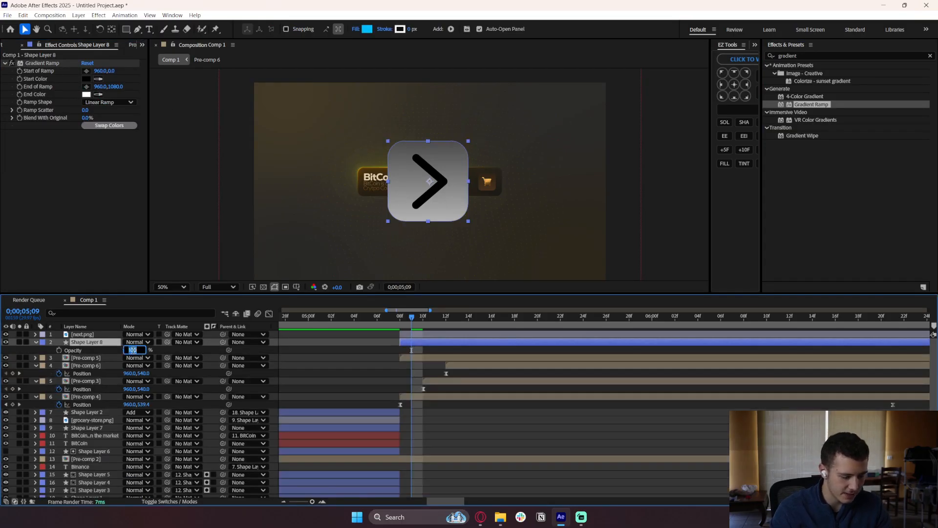
key(Return)
click(312, 360)
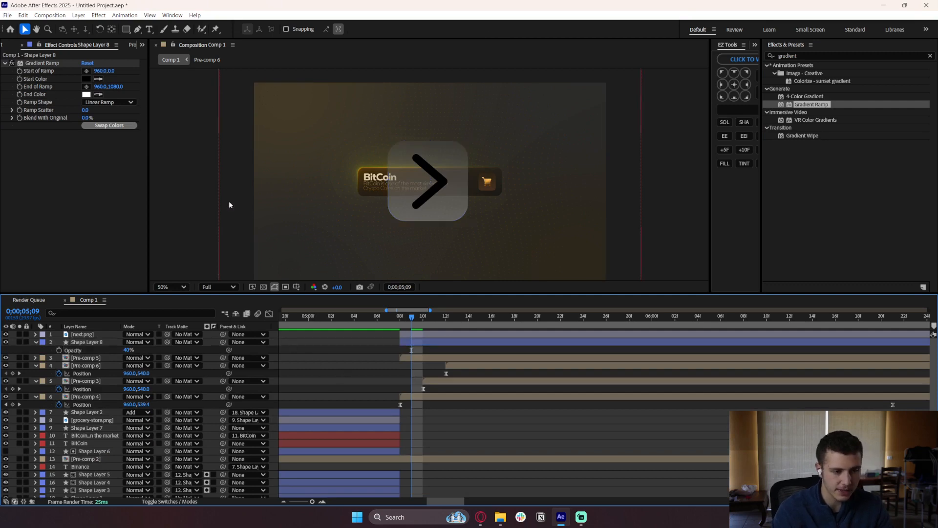
Set the Gradient Ramp End Color of the rounded square to grey A3A3A3, leaving its layer selected.
click(411, 342)
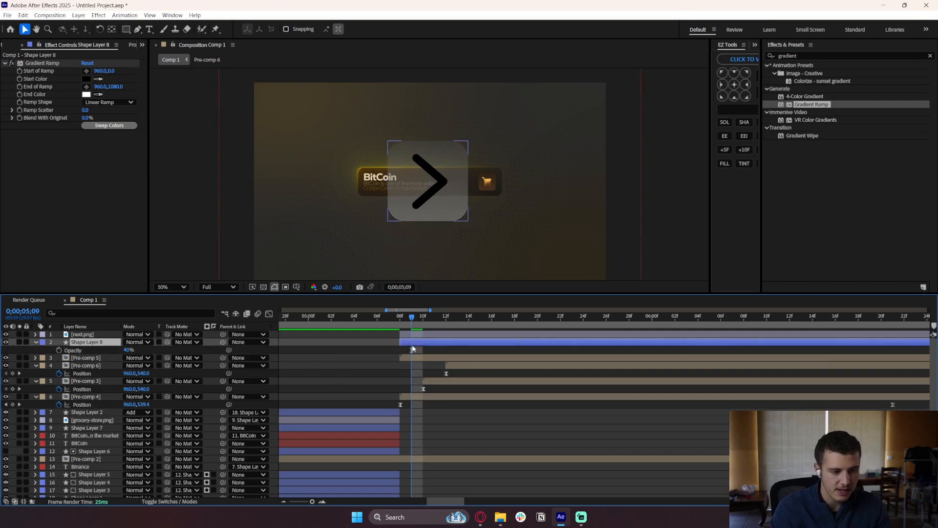
click(89, 96)
click(365, 241)
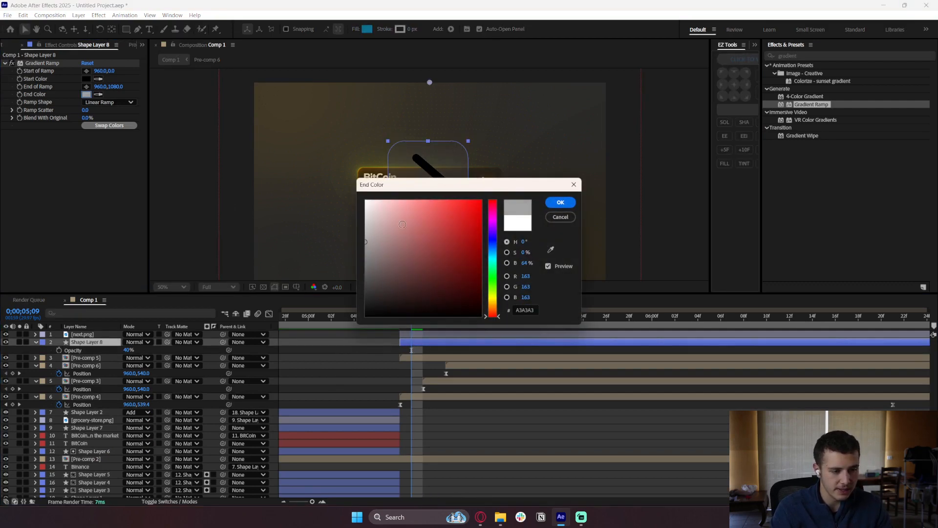
click(560, 203)
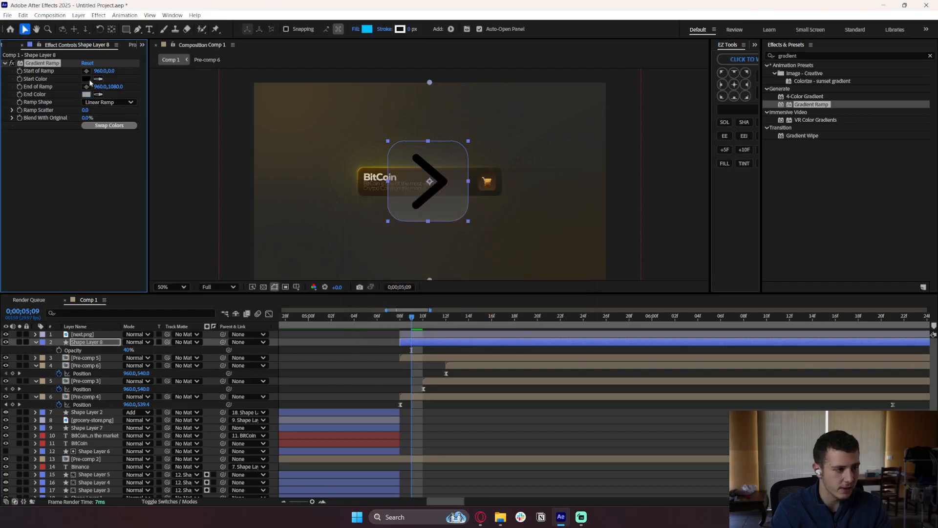
click(351, 392)
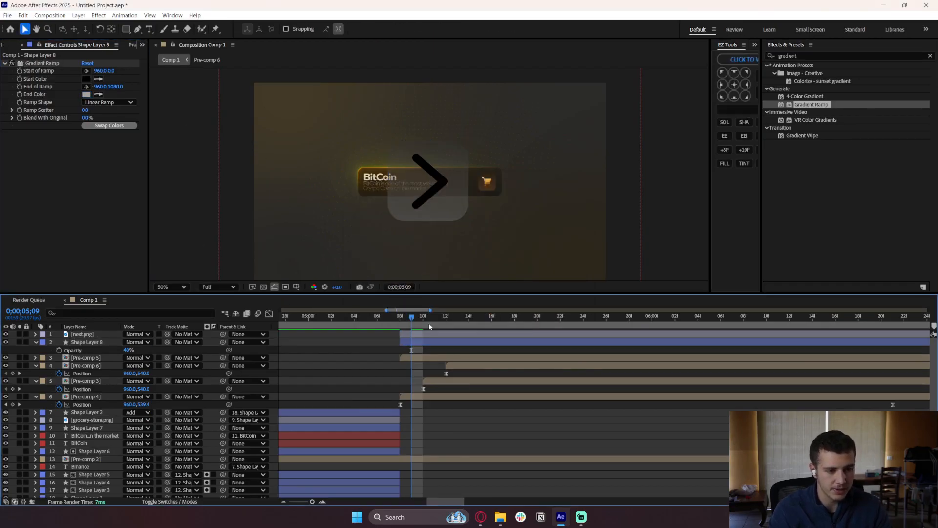
click(428, 333)
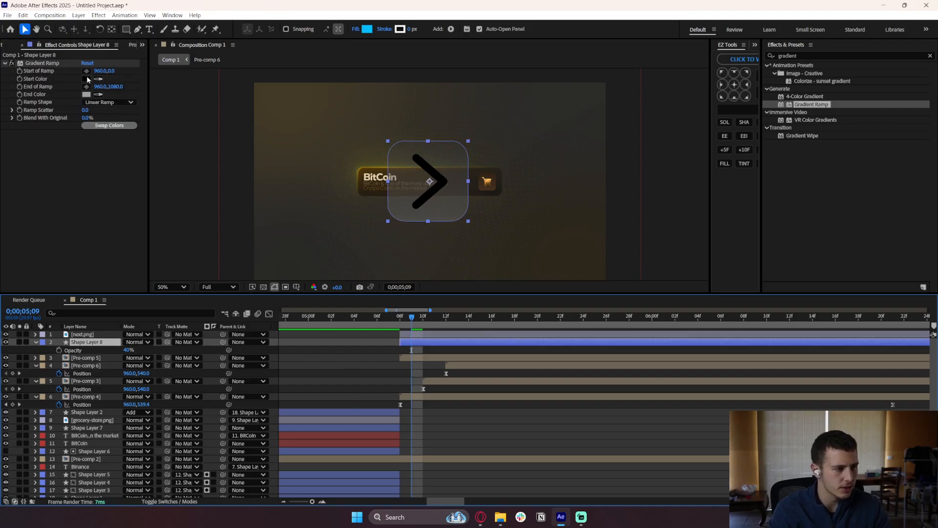
Set the Gradient Ramp Start Color of the rounded square's Shape Layer 8 to dark grey 272727.
click(87, 78)
drag(406, 192, 192, 245)
drag(155, 357, 152, 358)
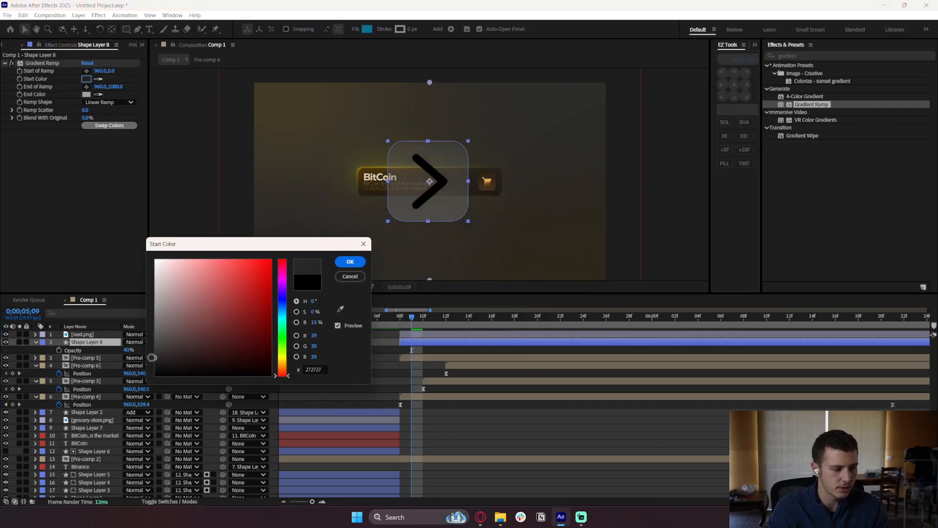
click(350, 262)
click(297, 188)
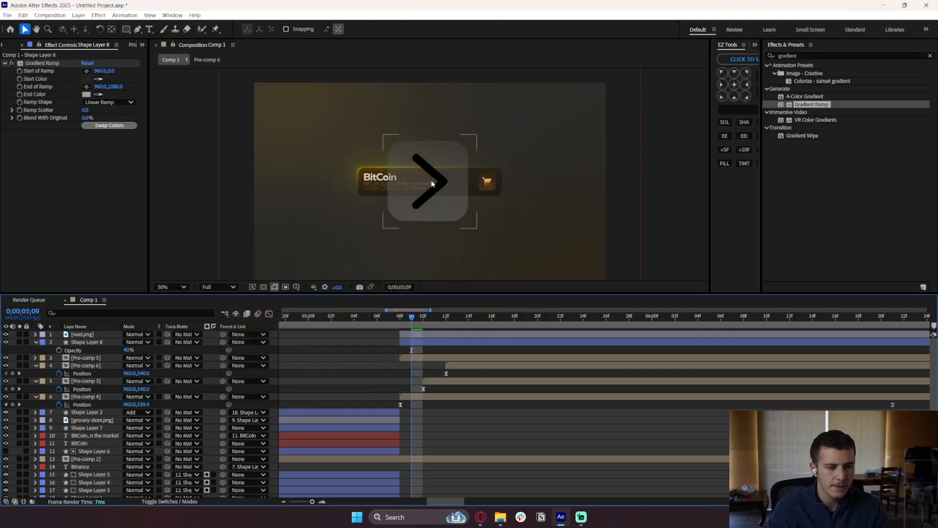
Find the Gradient Ramp effect and apply it to the arrow layer next.png.
click(412, 336)
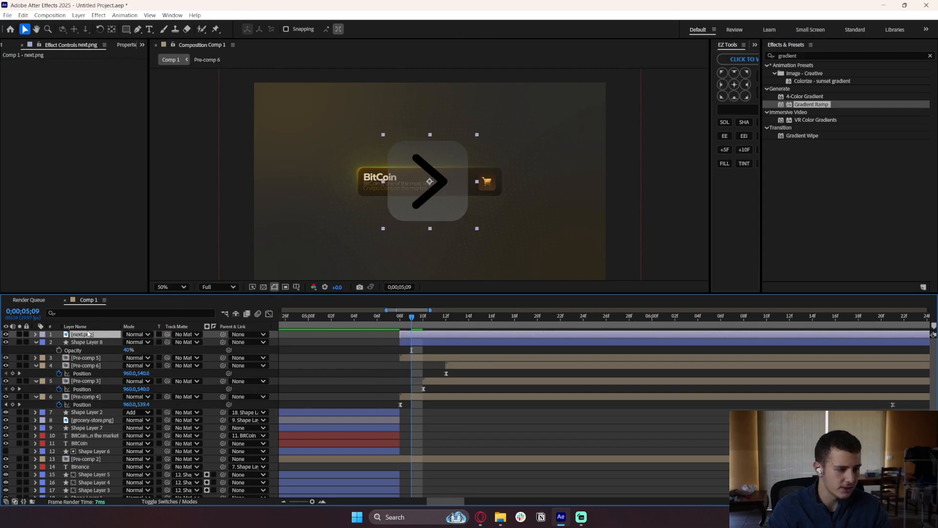
click(36, 334)
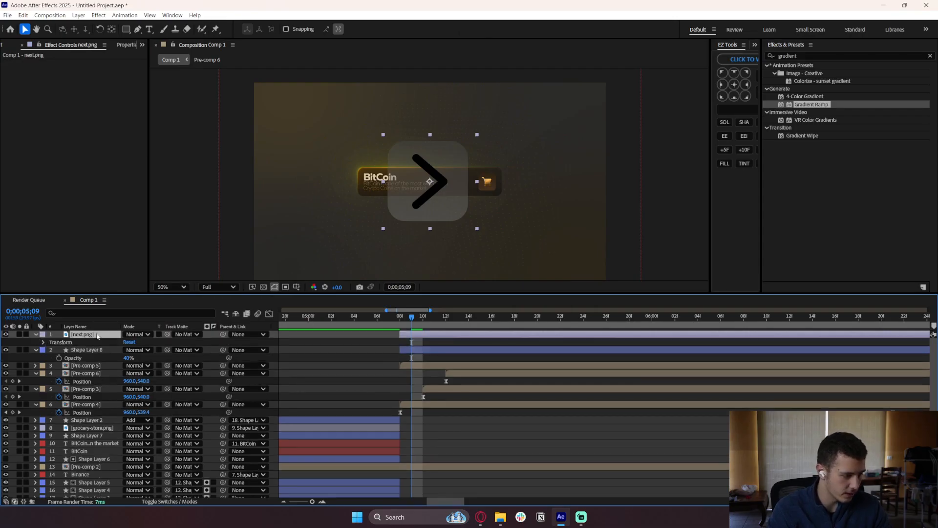
drag(804, 56, 713, 57)
text(g)
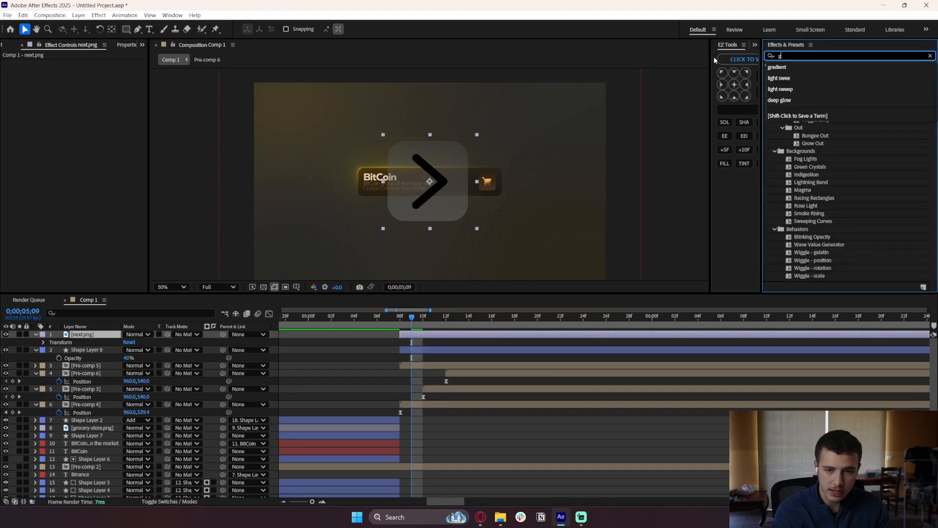
key(BackSpace)
text(grad)
double_click(811, 127)
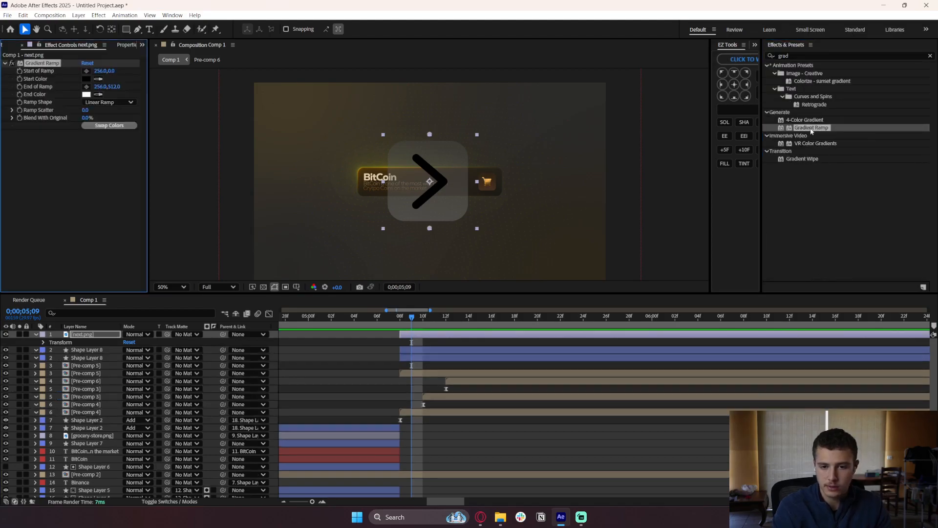
Set the Gradient Ramp Start Color of the arrow layer to white FFFFFF.
click(85, 80)
text(FFFFFF)
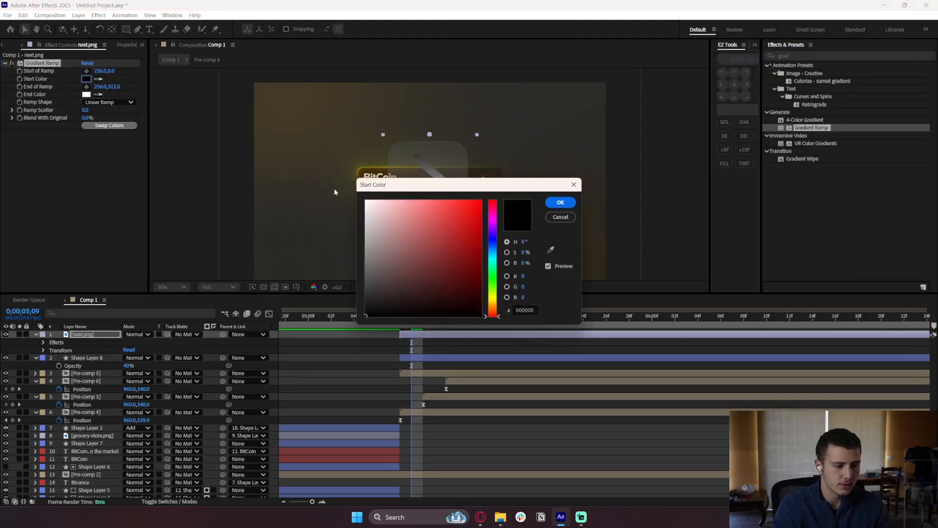
click(549, 208)
Darken the arrow layer's Gradient Ramp End Color from white to a medium grey.
click(86, 94)
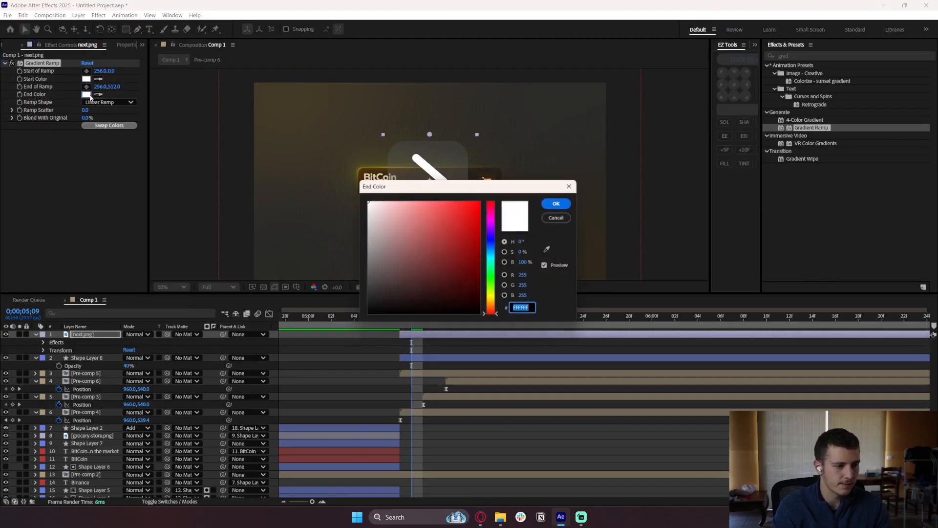
click(362, 278)
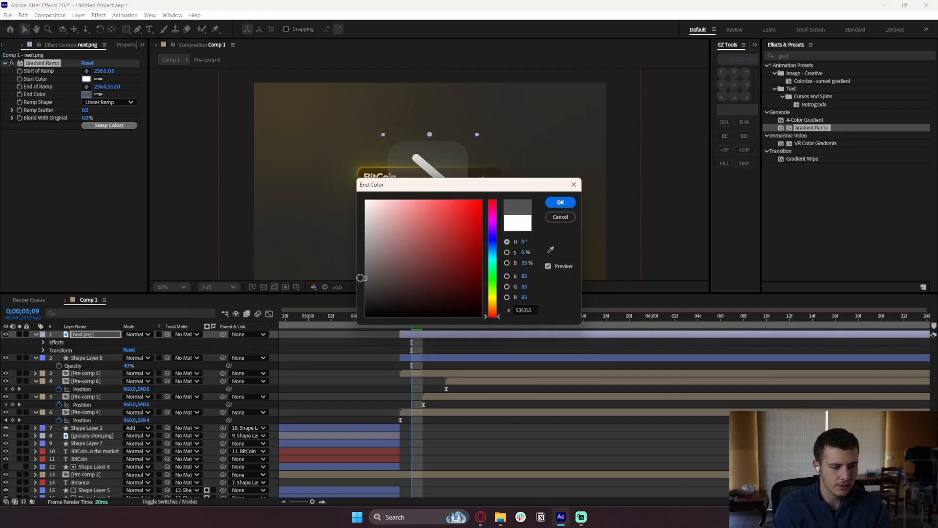
click(560, 203)
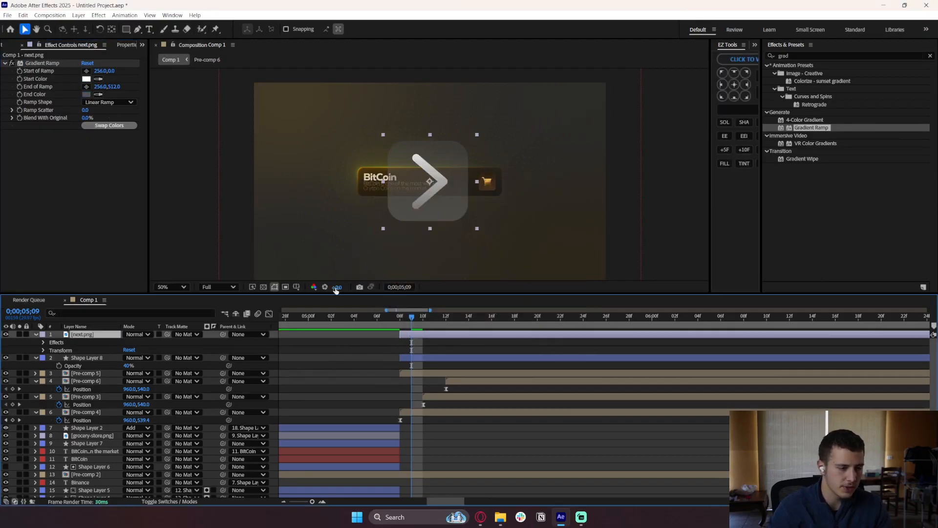
click(86, 94)
drag(381, 182, 372, 283)
click(352, 351)
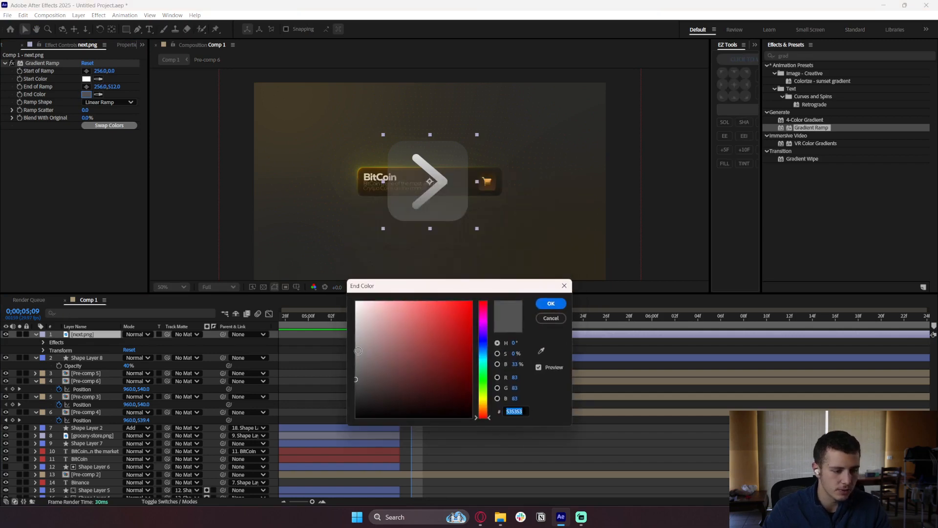
click(551, 304)
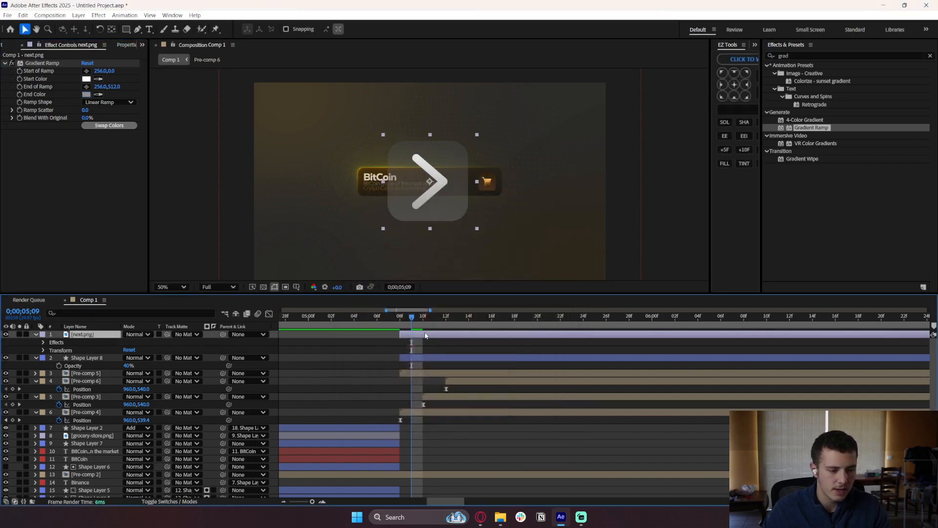
Set the Scale of the arrow layer next.png to 80%.
key(s)
click(139, 342)
text(80.0,80.0)
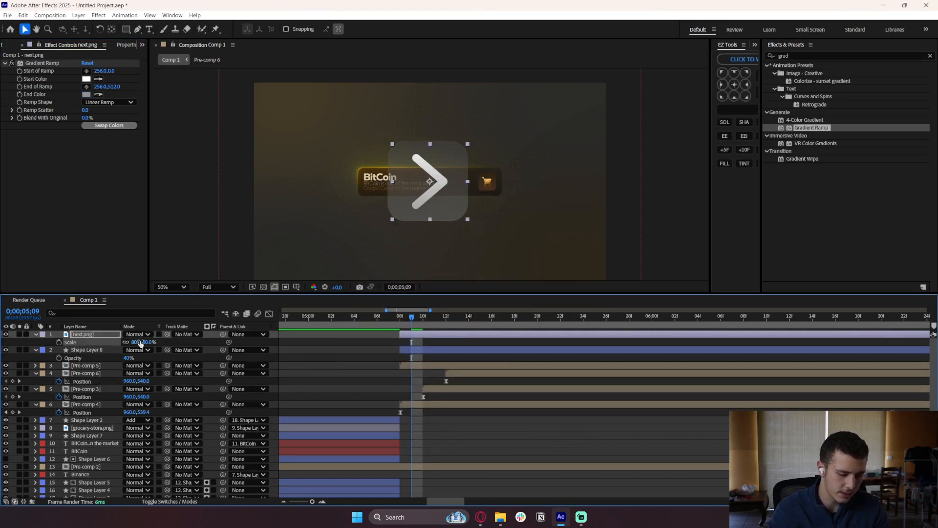
key(Return)
key(F2)
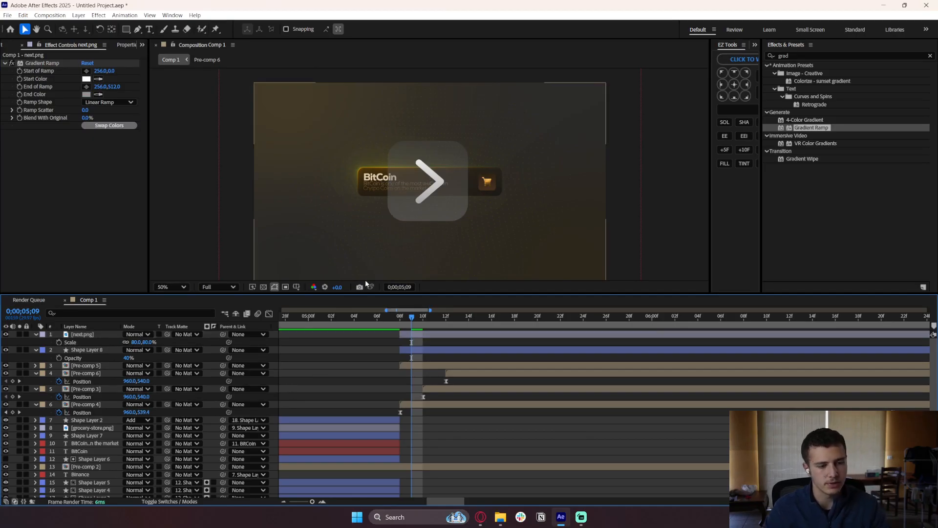
Set the Opacity of the rounded square's Shape Layer 8 to 50%.
click(86, 350)
click(36, 349)
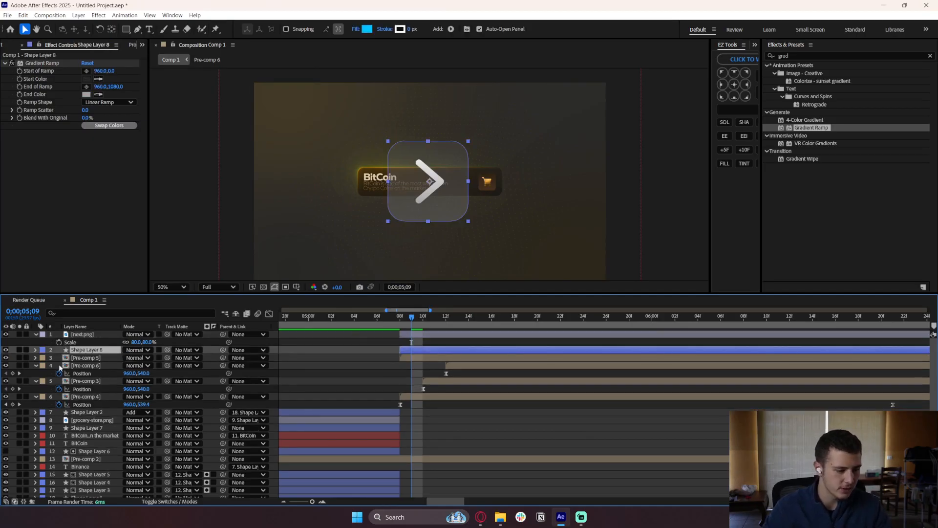
key(t)
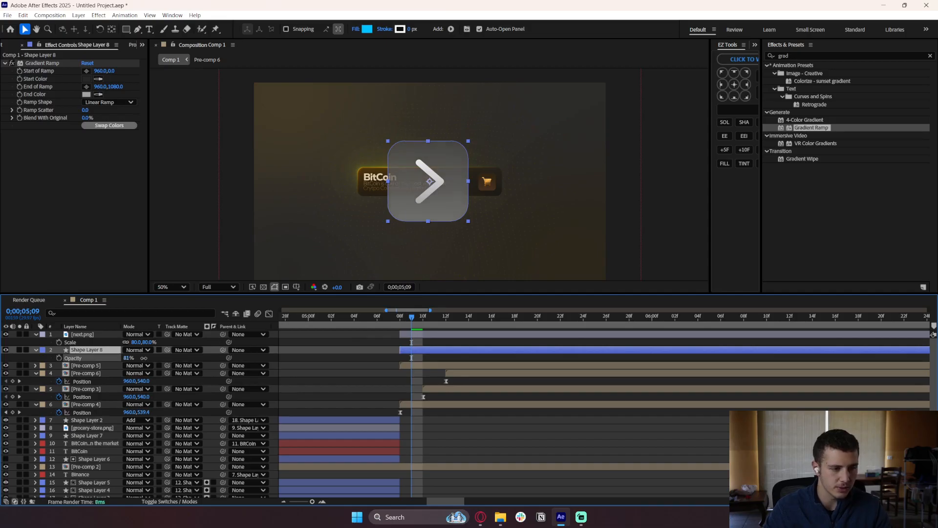
click(128, 358)
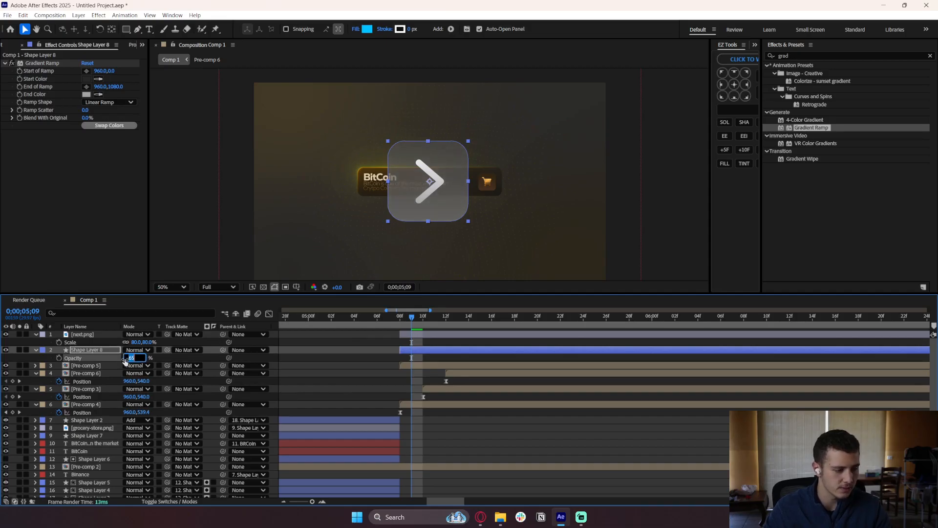
text(50)
key(Return)
click(303, 396)
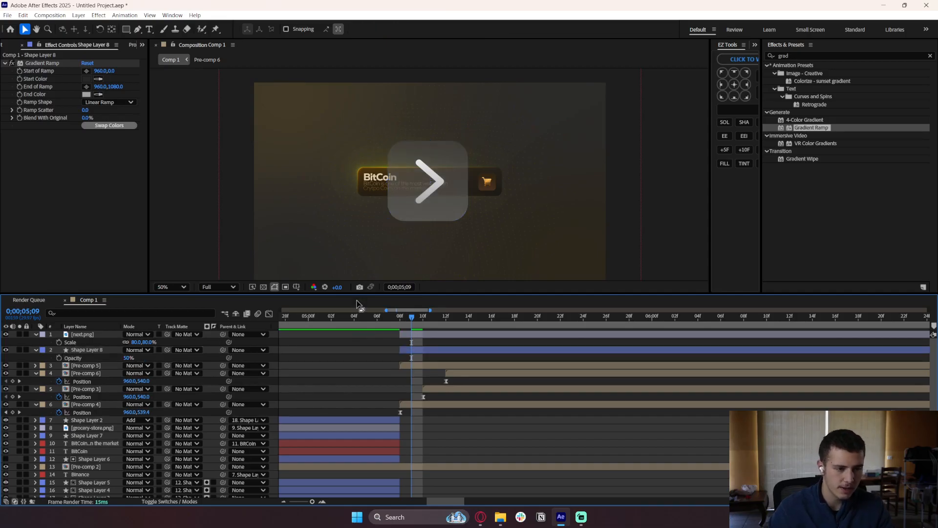
Reduce the Scale of the arrow layer next.png to 60%.
click(437, 334)
key(s)
key(s)
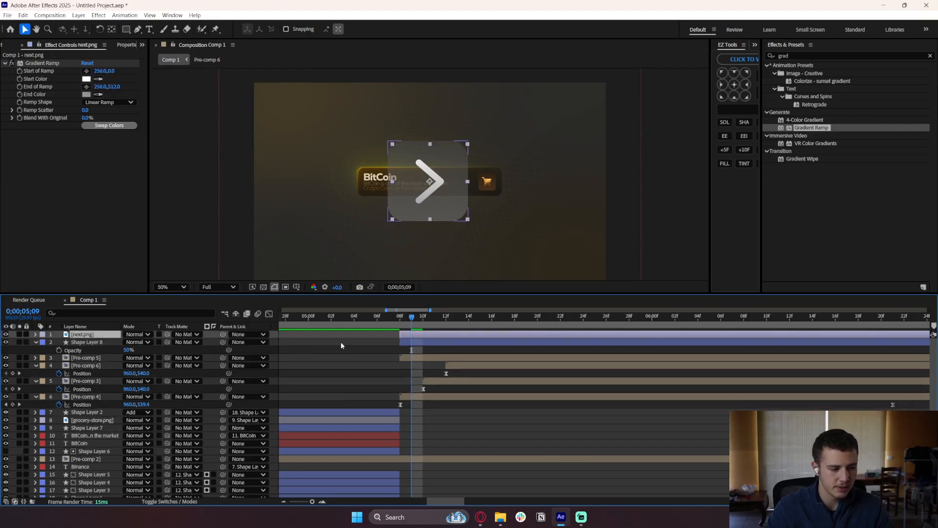
click(137, 342)
text(60)
key(Return)
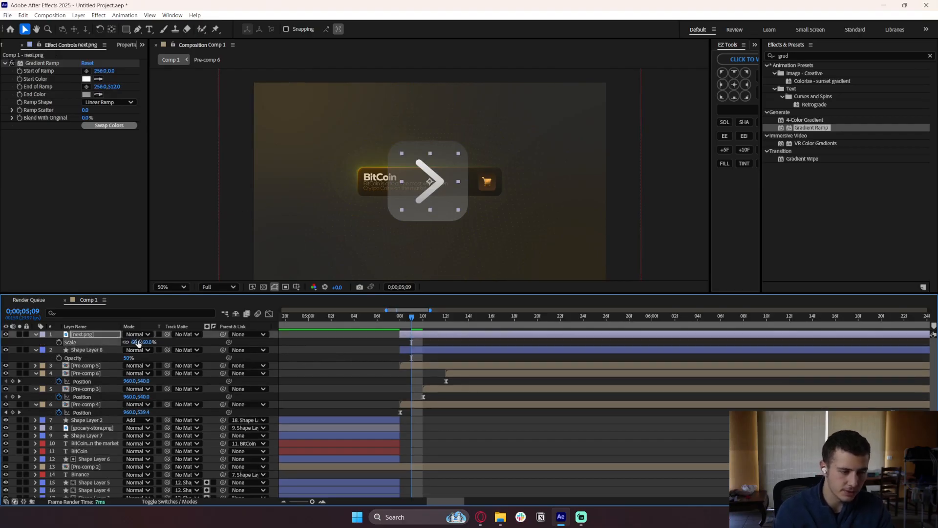
click(312, 401)
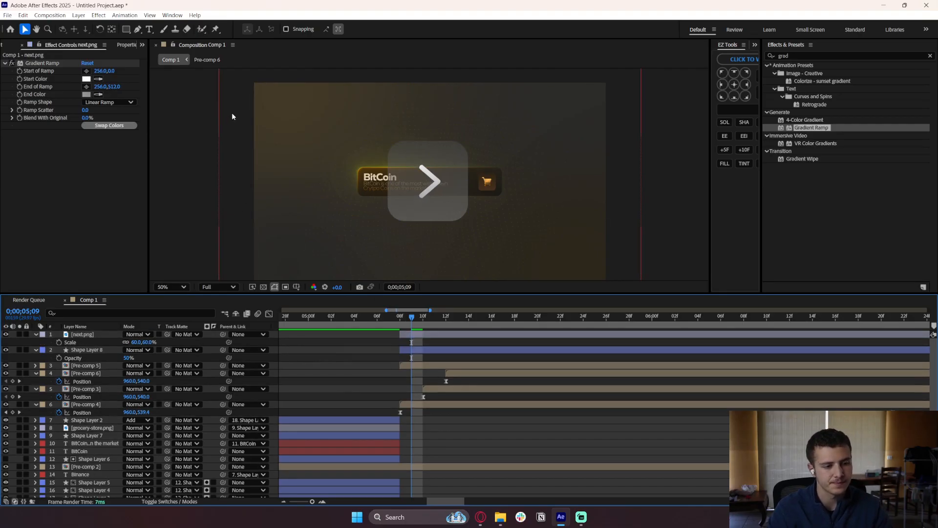
Find the Drop Shadow effect and apply it to the rounded square's Shape Layer 8.
click(405, 205)
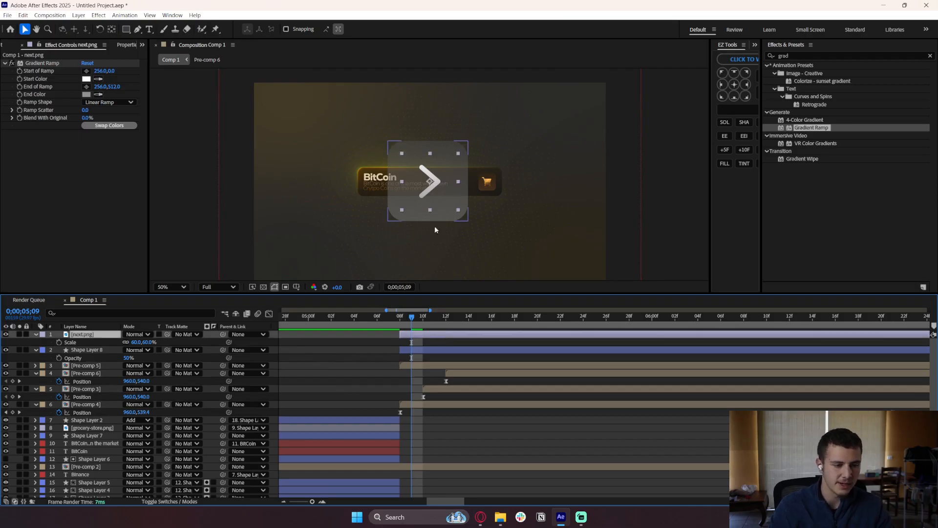
click(350, 370)
click(437, 351)
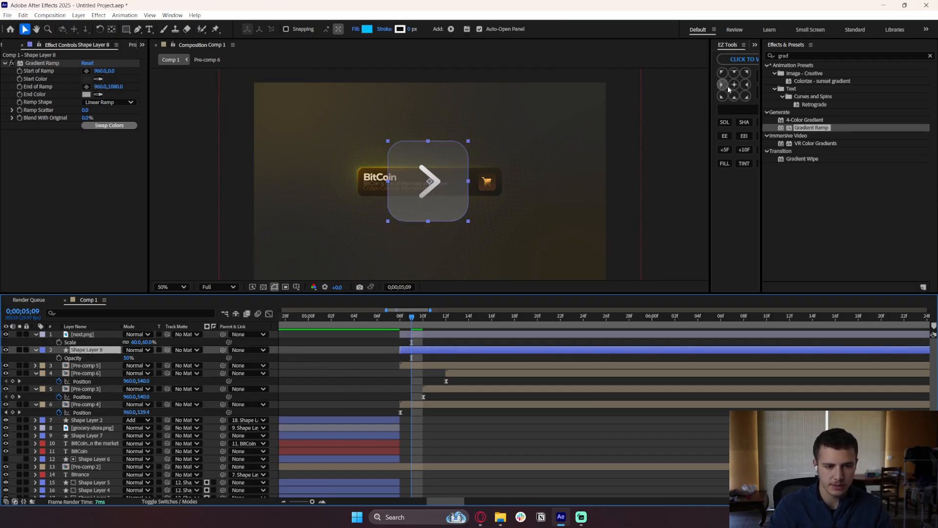
click(783, 55)
drag(793, 57, 746, 52)
text(dr)
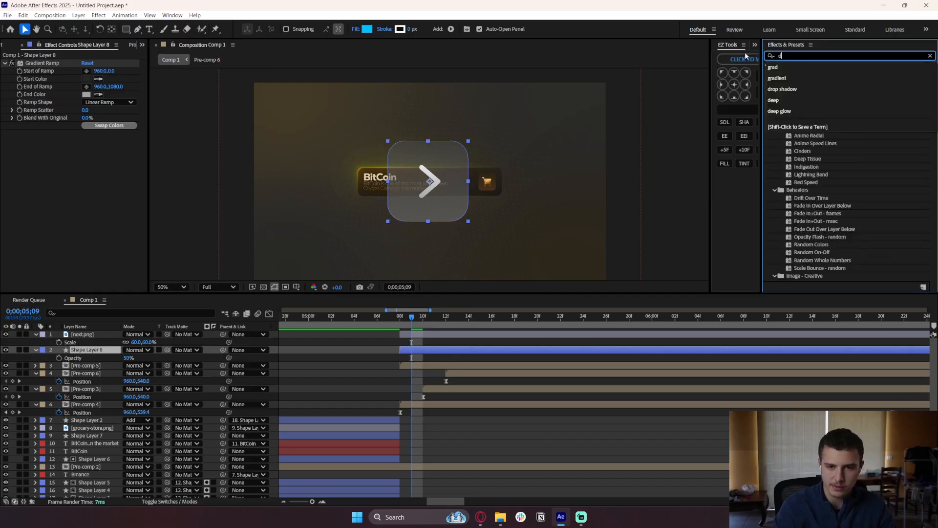
text(op)
double_click(805, 183)
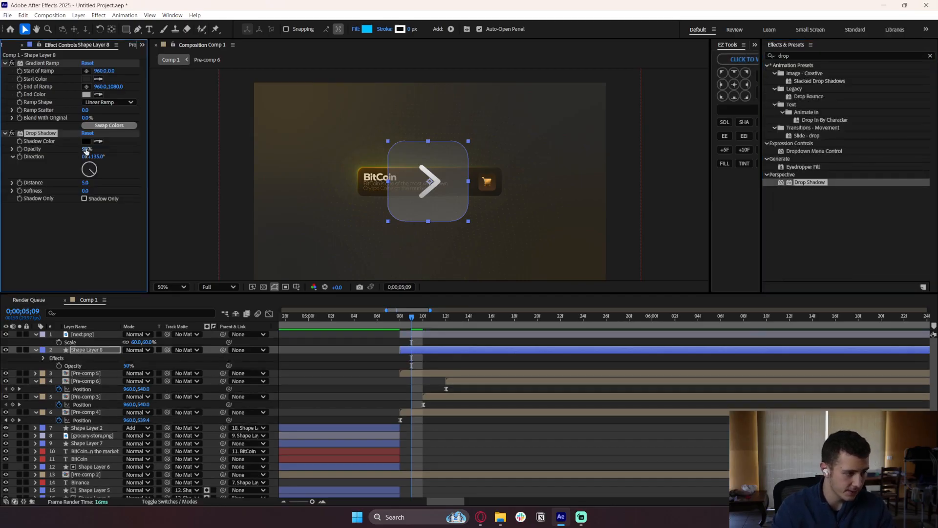
Try a Drop Shadow Opacity of 56% on the rounded square and remove the effect.
drag(86, 150, 89, 149)
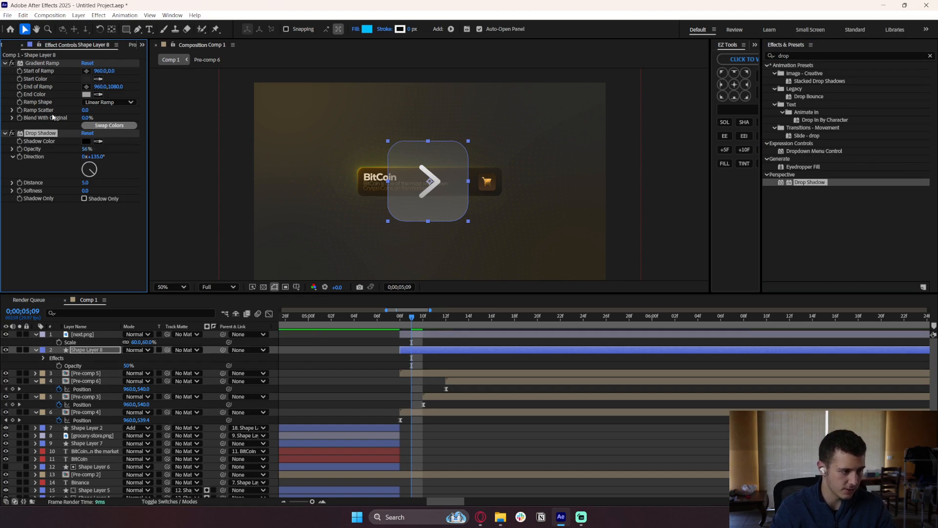
key(Delete)
click(327, 384)
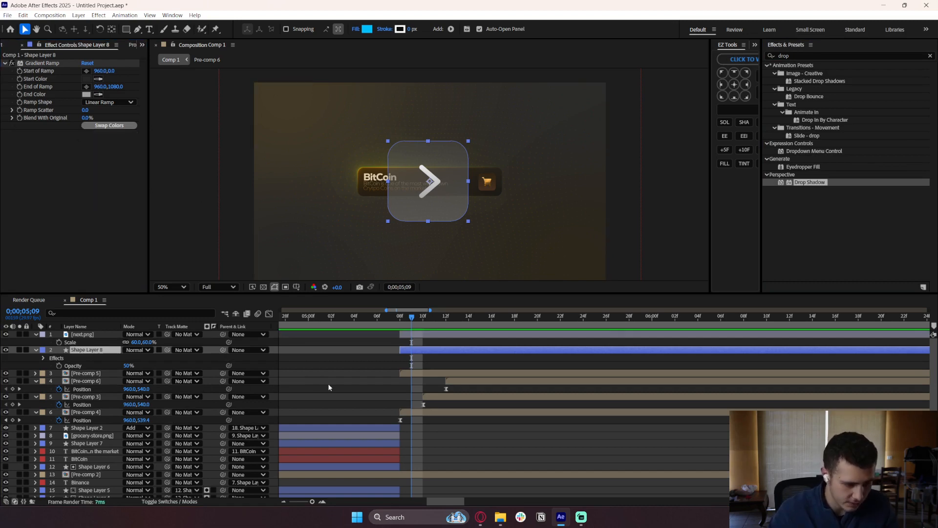
Try the rounded square's Shape Layer 8 at 100% Opacity and delete its Gradient Ramp effect.
drag(128, 366, 166, 367)
click(356, 379)
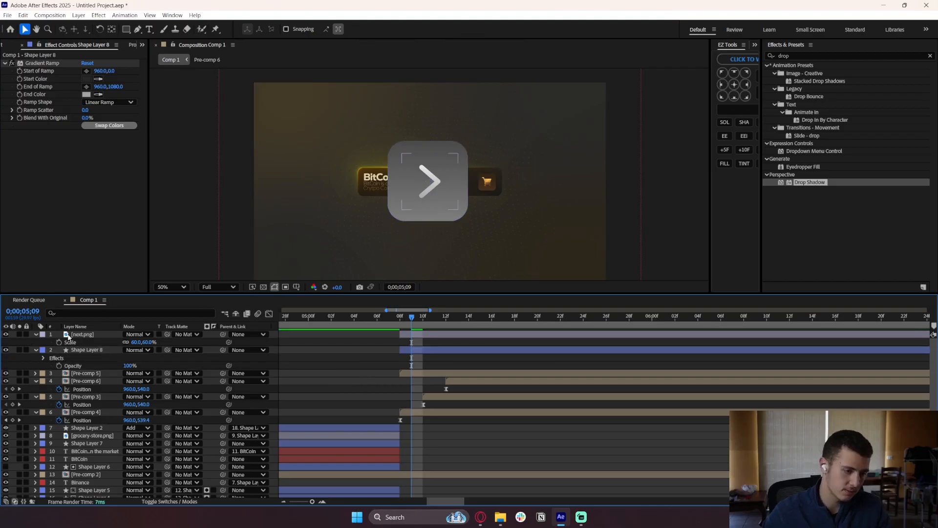
click(96, 350)
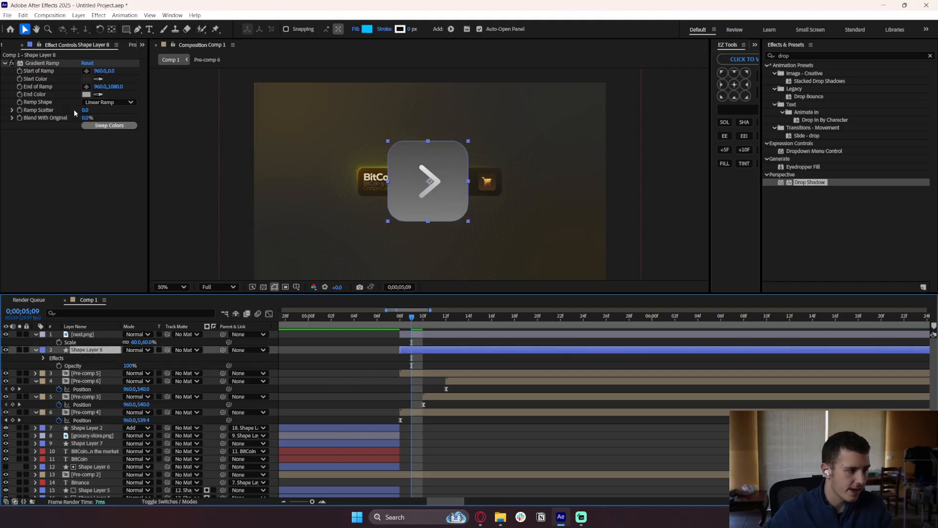
click(52, 65)
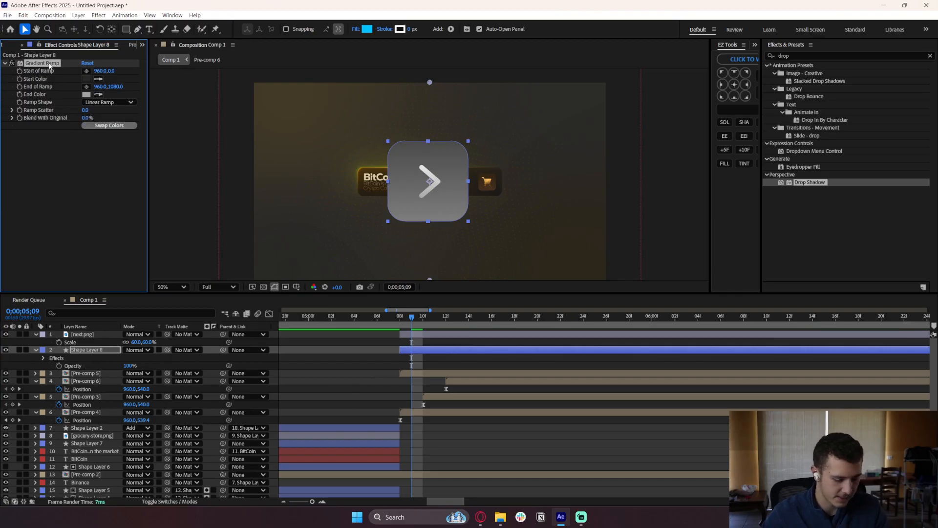
key(Delete)
click(36, 350)
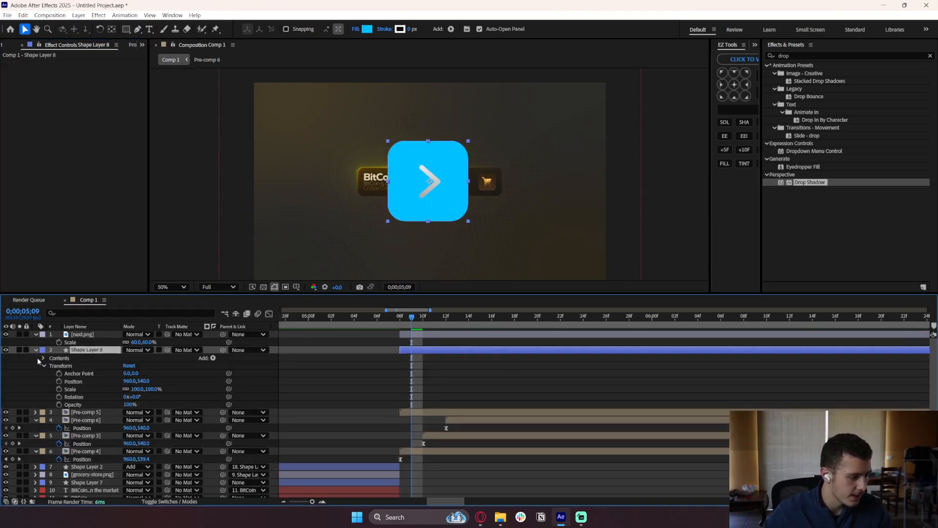
key(F3)
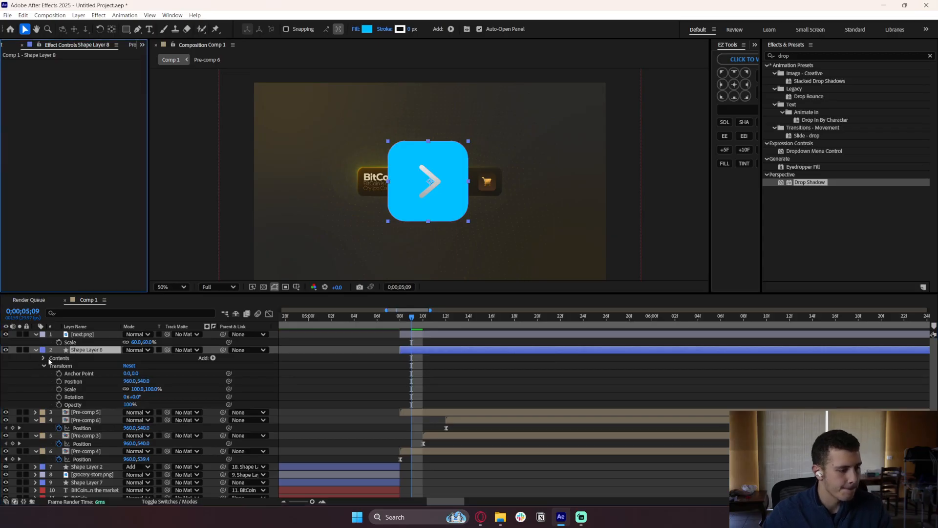
Undo the Gradient Ramp deletion and the Opacity change on the rounded square.
key(ctrl+z)
click(354, 369)
key(ctrl+z)
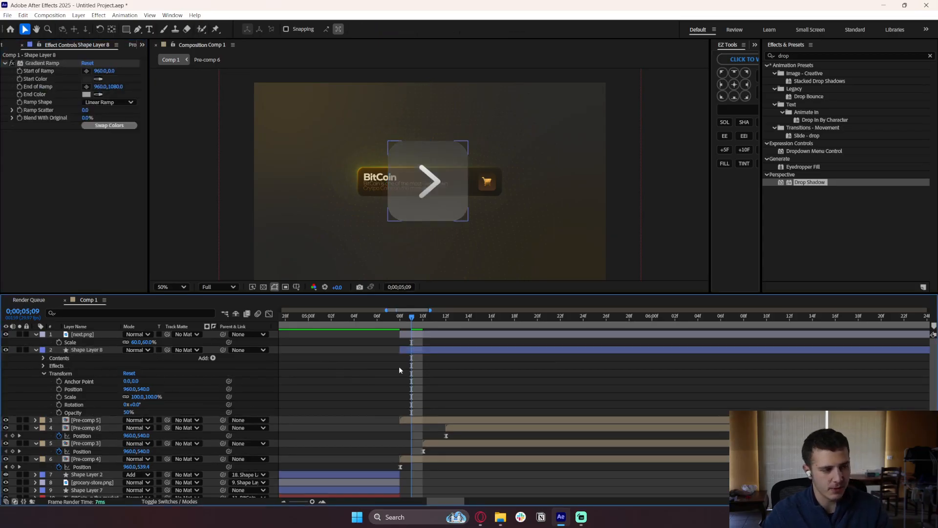
Duplicate the rounded square's Shape Layer 8.
click(435, 350)
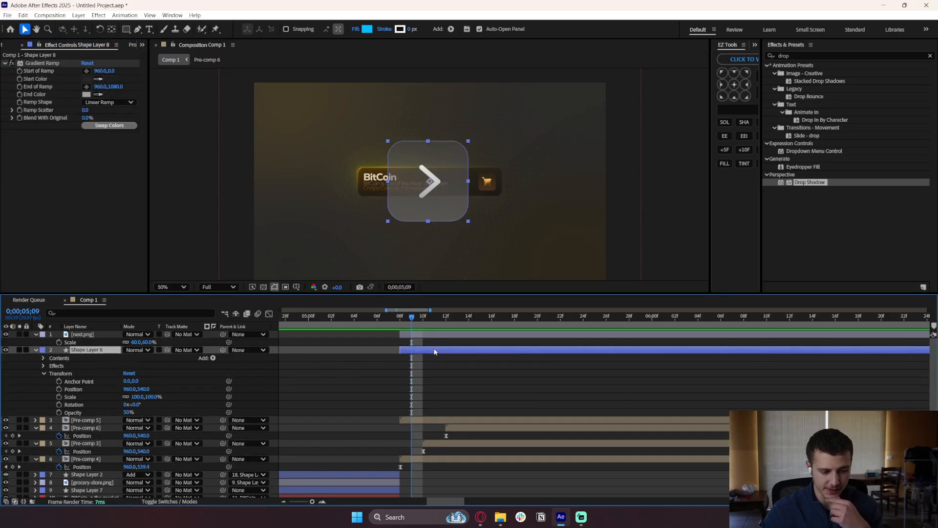
key(ctrl+d)
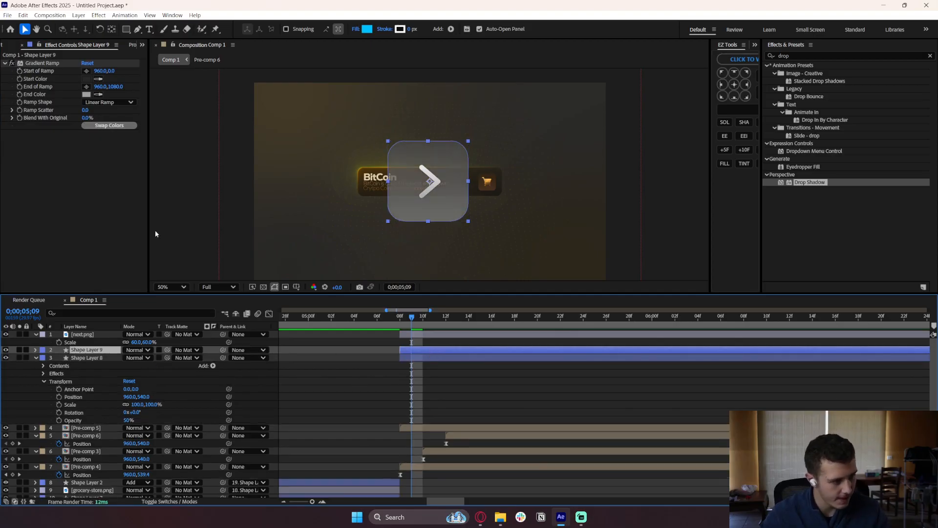
Try deleting the Gradient Ramp from Shape Layer 9 and the fill from Shape Layer 8's rectangle.
click(48, 63)
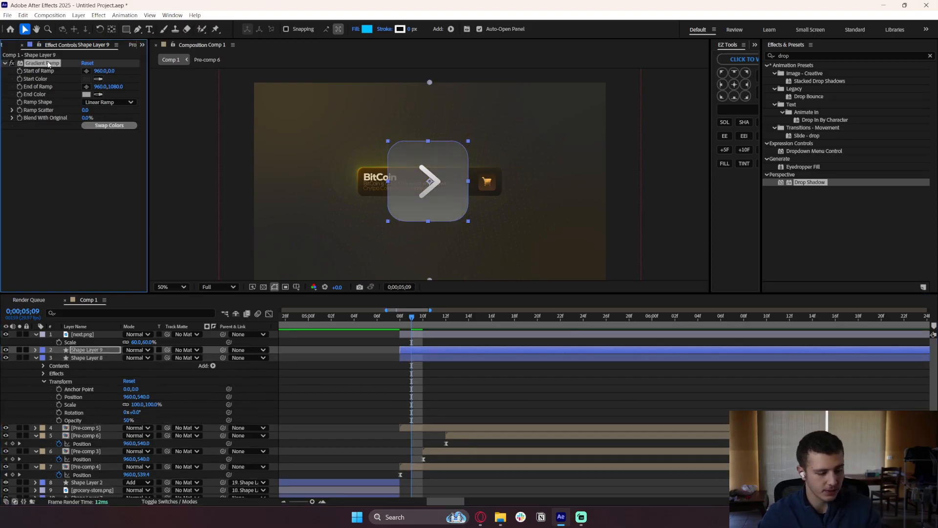
key(Delete)
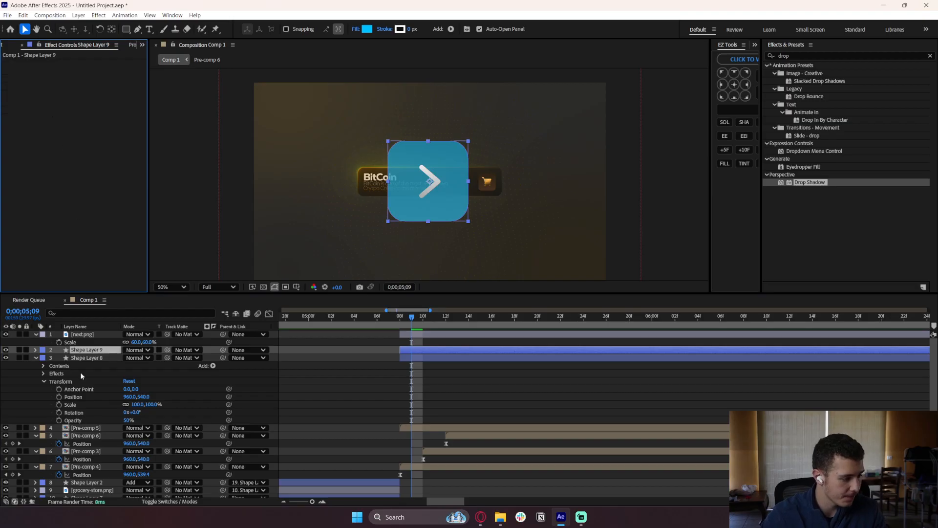
click(43, 365)
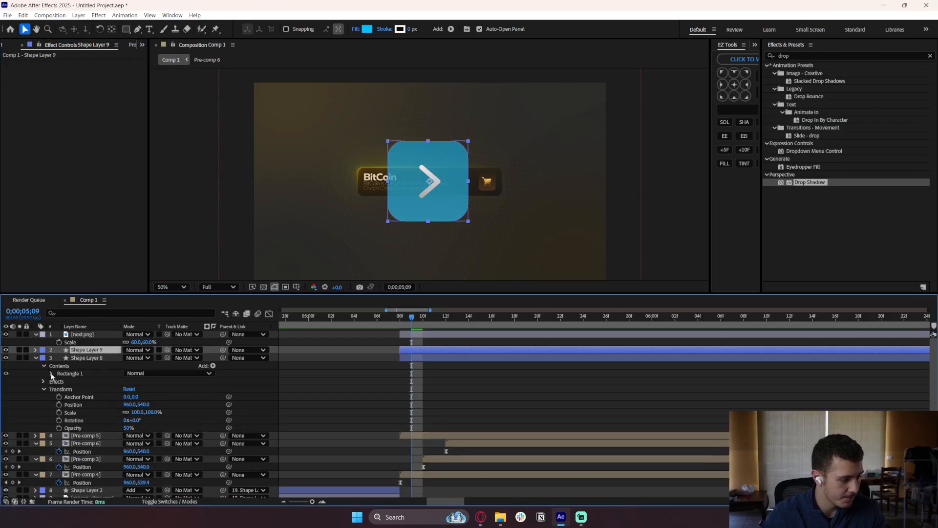
click(51, 374)
click(73, 398)
click(58, 389)
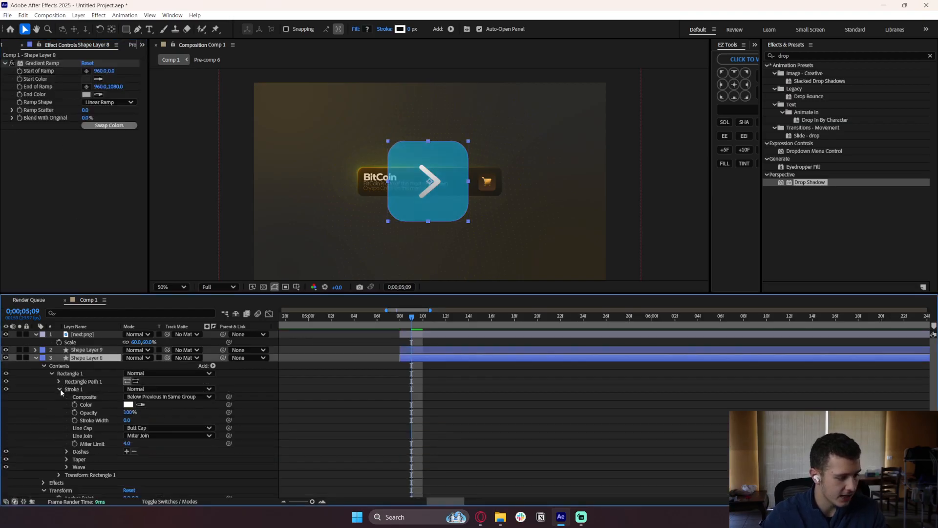
Try a Drop Shadow on Shape Layer 8 and undo the recent changes to both rounded-square layers.
drag(811, 183, 88, 358)
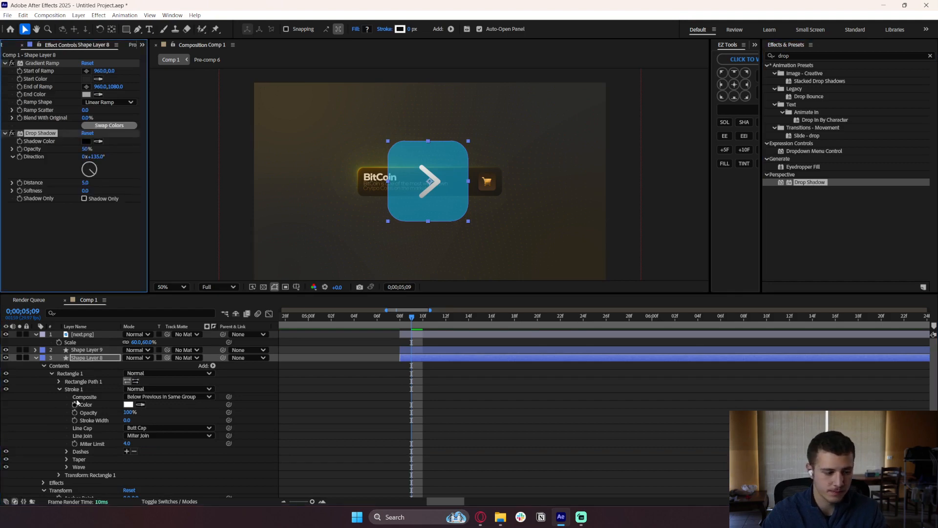
click(6, 357)
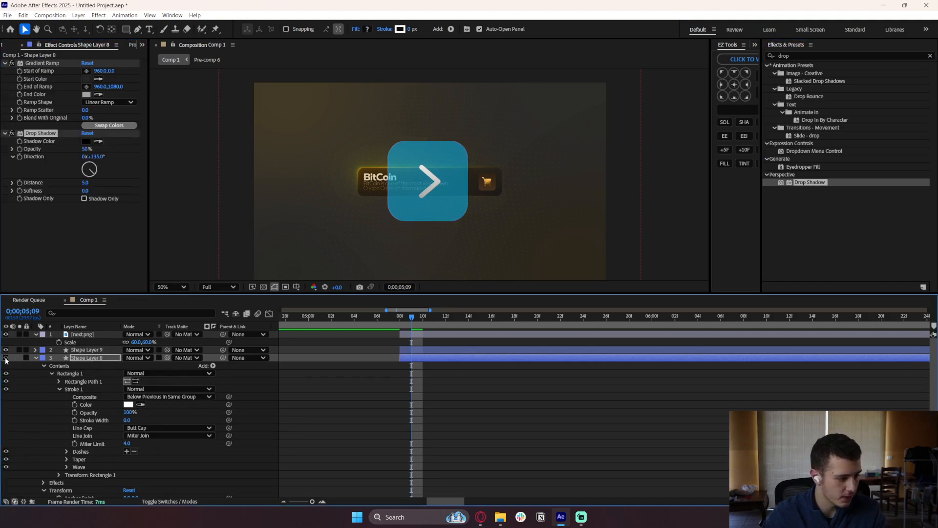
click(5, 358)
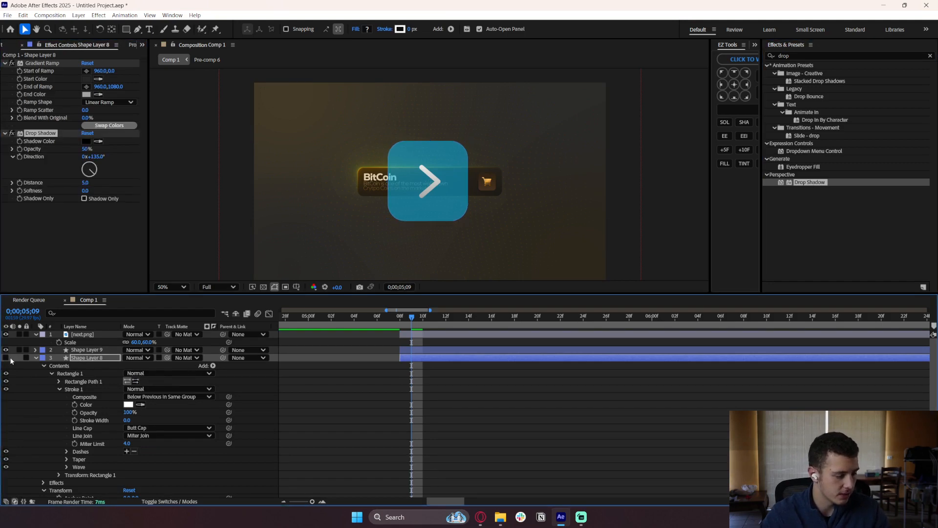
key(ctrl+z)
key(ctrl+z)
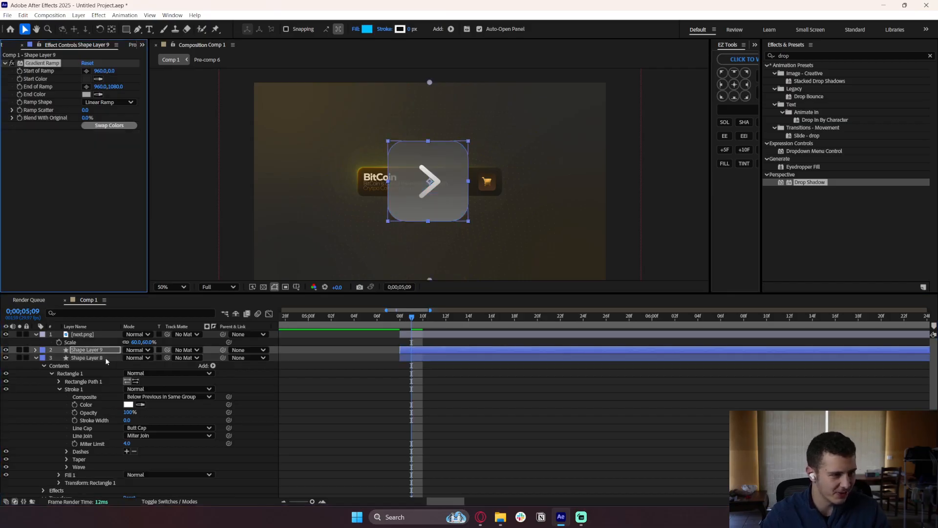
Delete the fill of Rectangle 1 and the Gradient Ramp effect from Shape Layer 9.
click(98, 350)
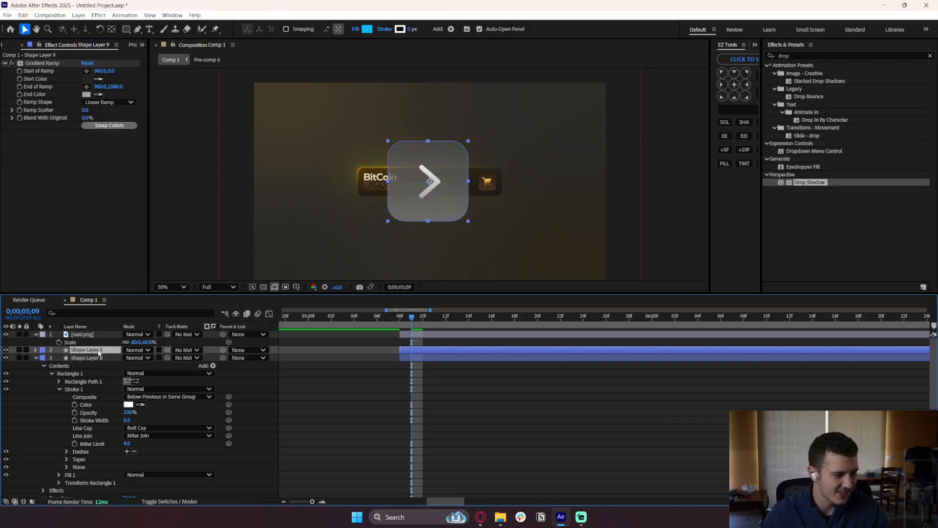
click(35, 350)
click(44, 358)
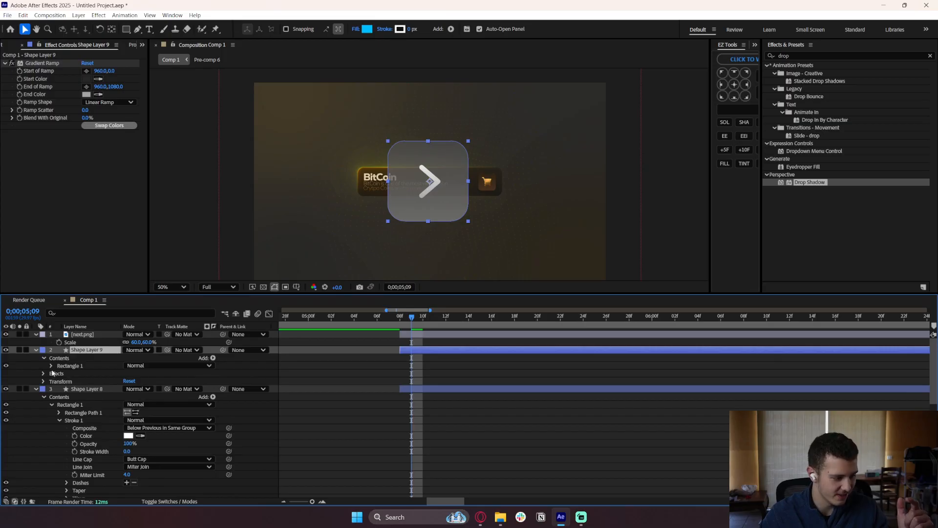
click(51, 365)
click(70, 389)
key(Delete)
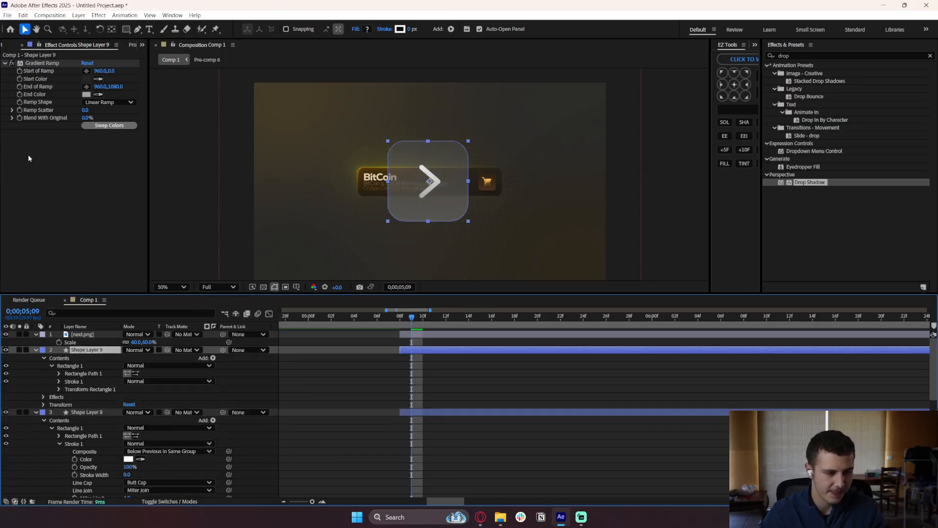
click(42, 67)
key(Delete)
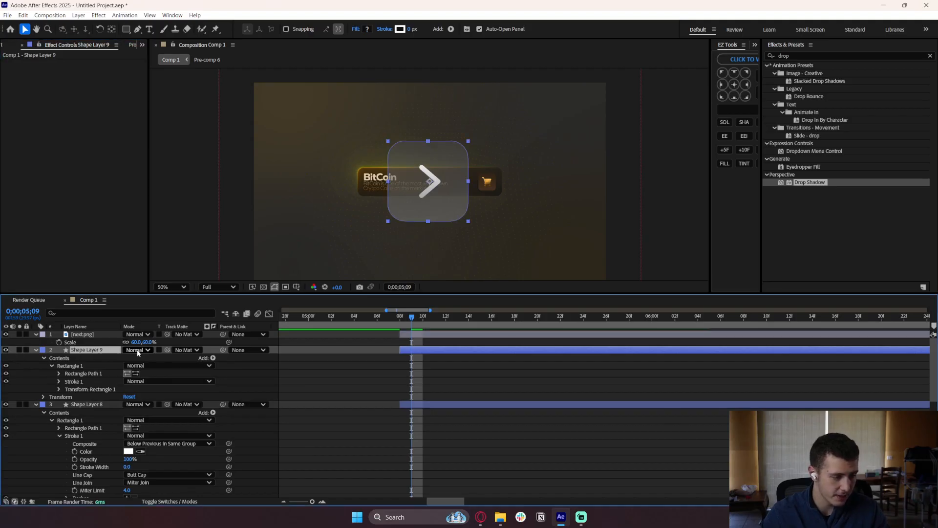
Try a Drop Shadow with 100% Opacity and a larger Distance on Shape Layer 9 and remove the effect.
double_click(783, 184)
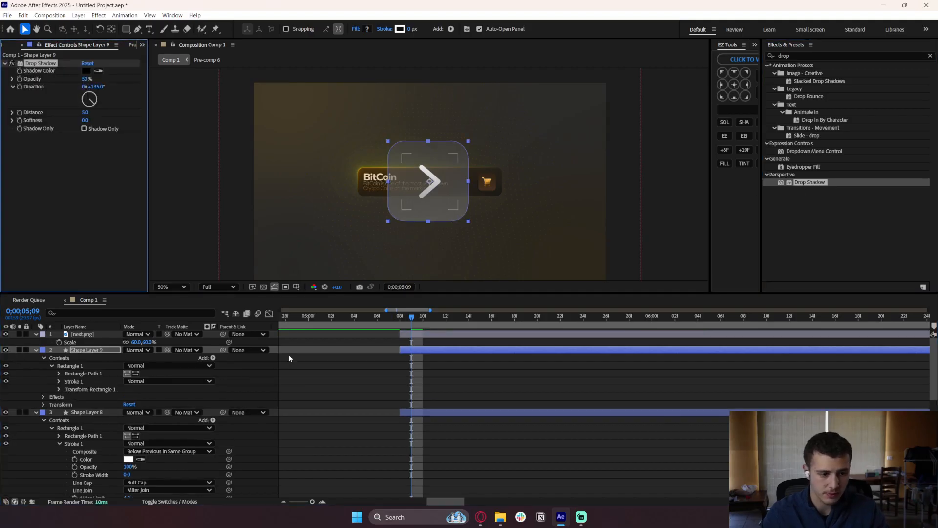
click(121, 118)
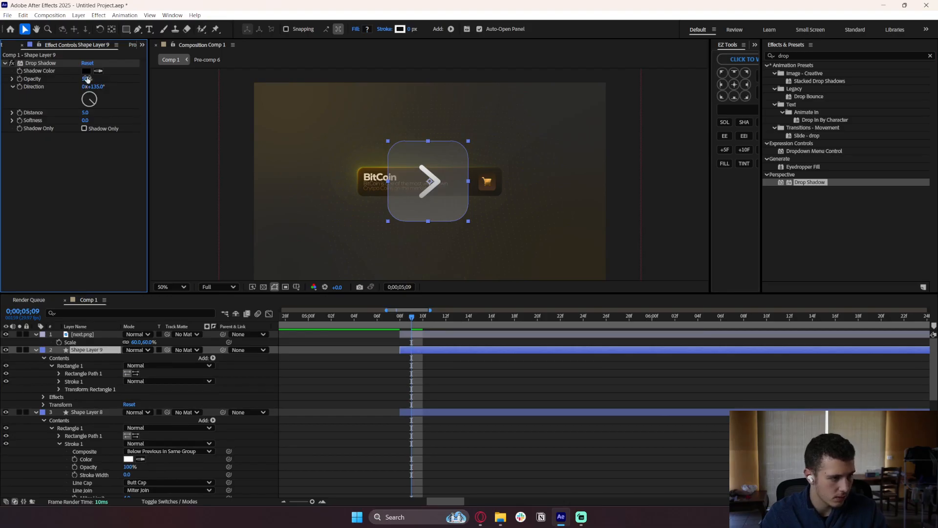
drag(87, 79, 194, 83)
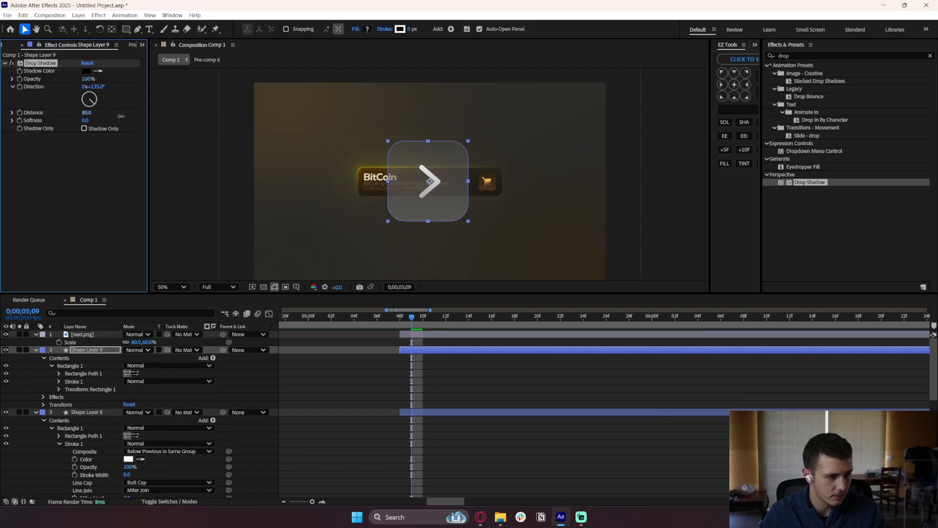
key(Delete)
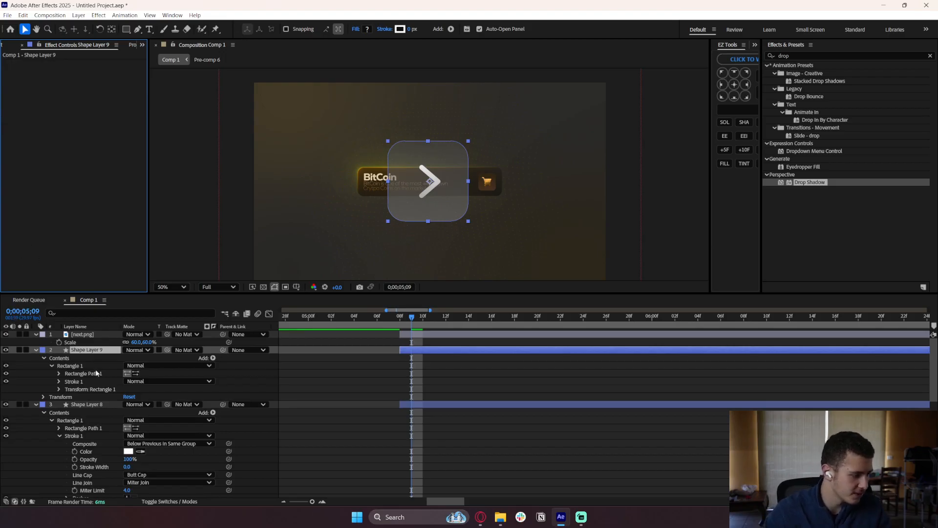
Delete the duplicate Shape Layer 9 and collapse the properties of Shape Layer 8.
click(37, 349)
click(37, 350)
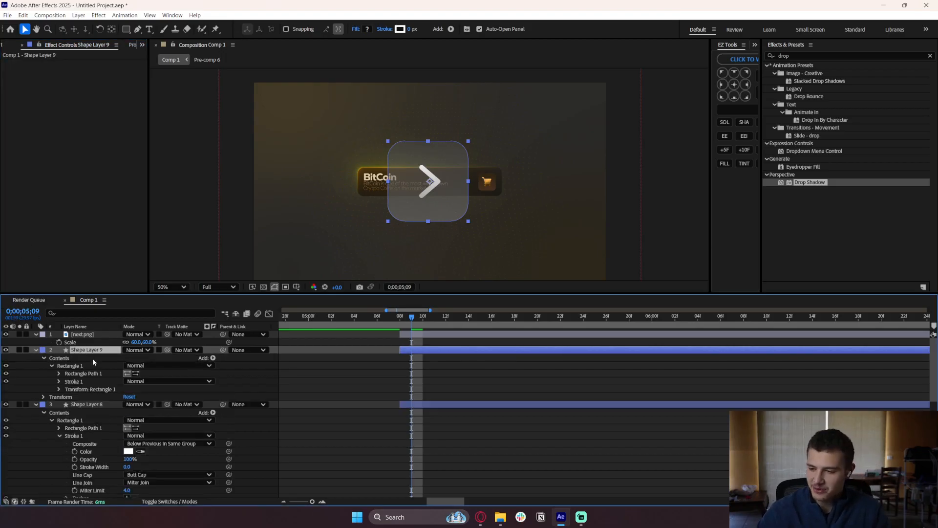
key(Delete)
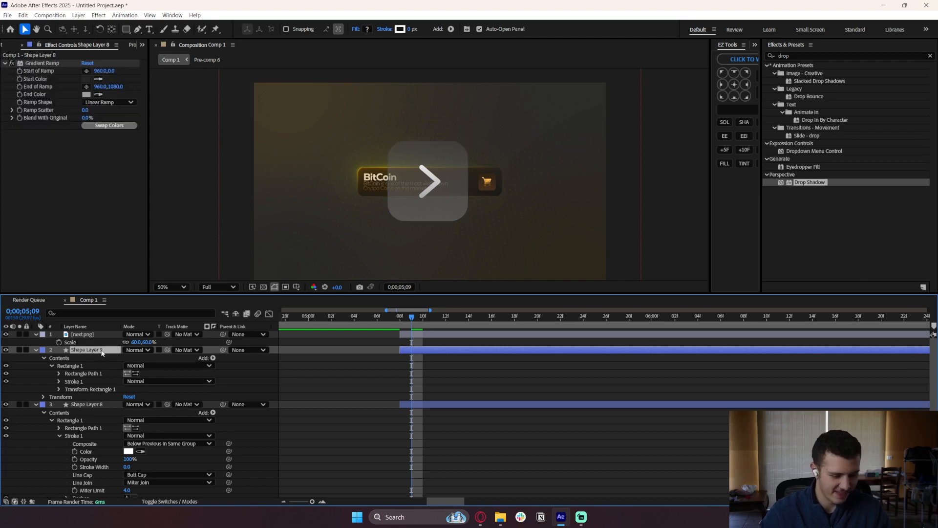
click(404, 351)
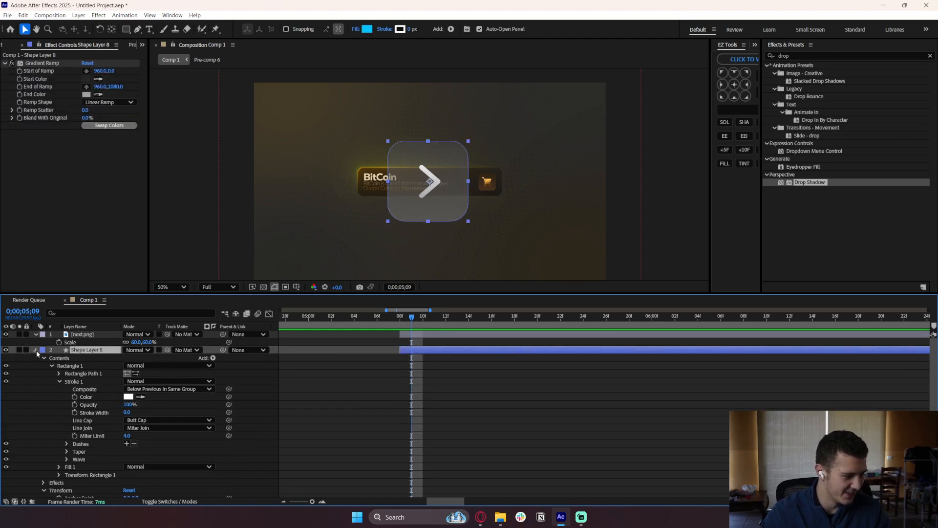
click(36, 350)
click(303, 374)
Try the Deep Glow effect on the next.png arrow layer.
click(437, 334)
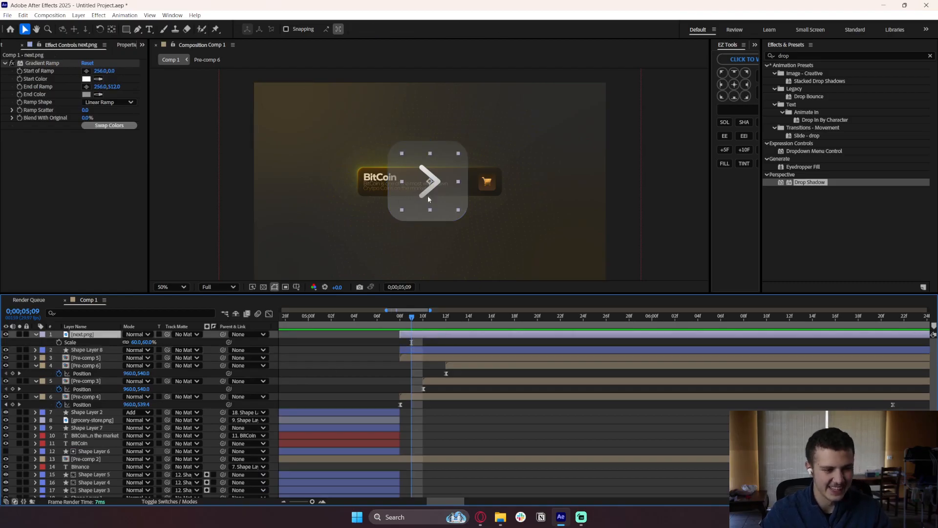
double_click(805, 56)
text(dee)
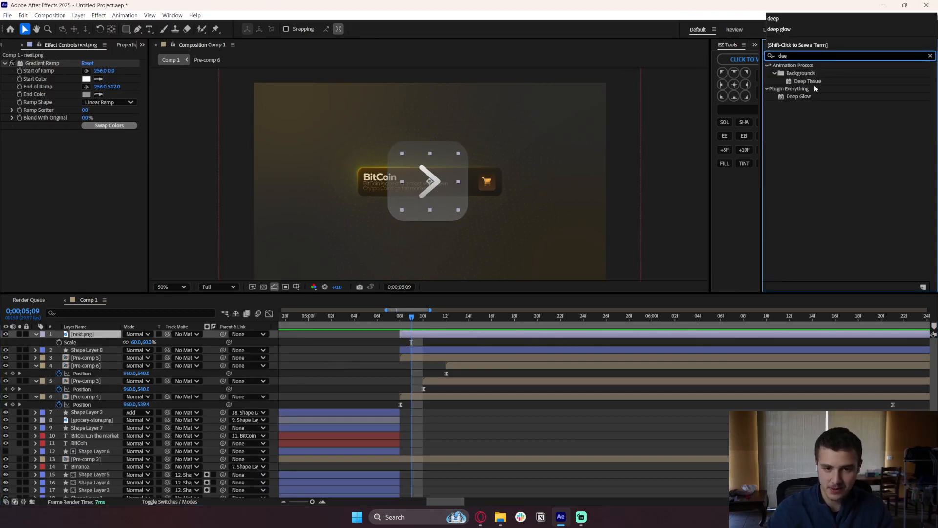
double_click(798, 97)
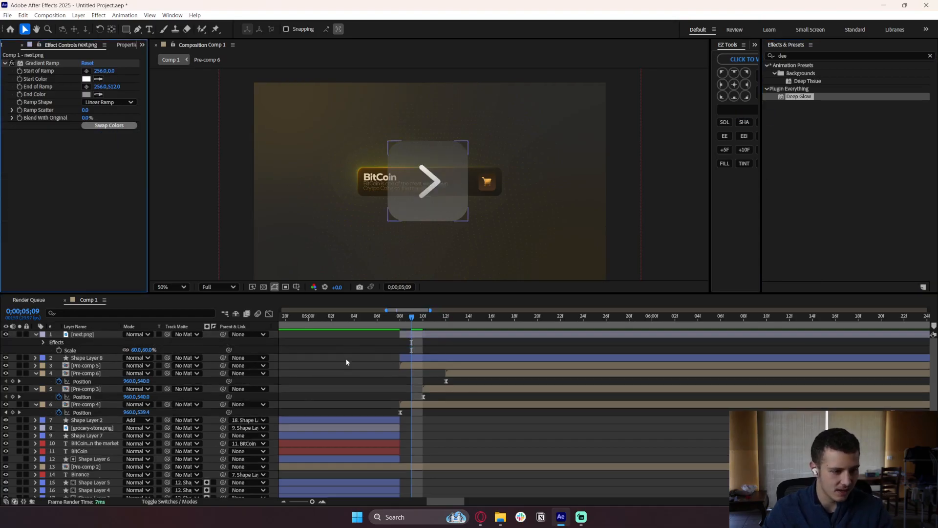
right_click(343, 366)
click(320, 377)
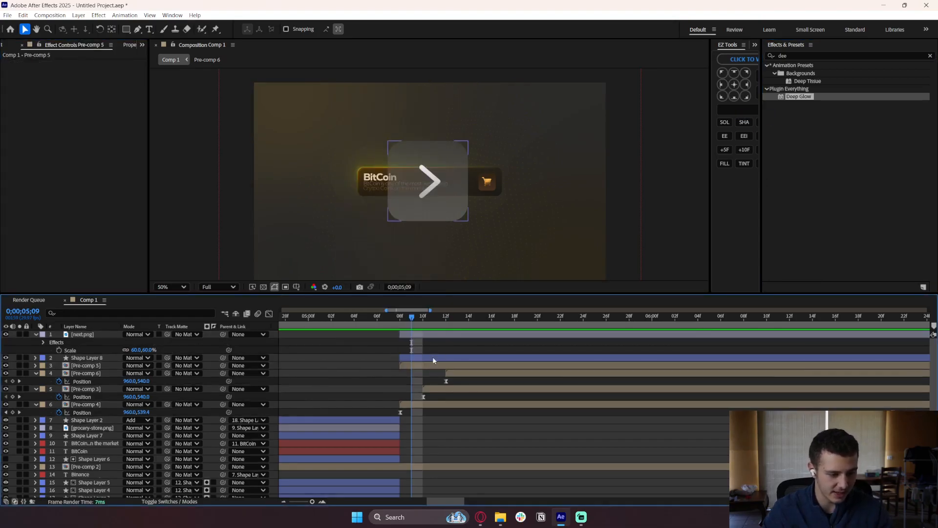
Parent the next.png arrow to the rounded square's Shape Layer 8.
click(432, 357)
click(405, 334)
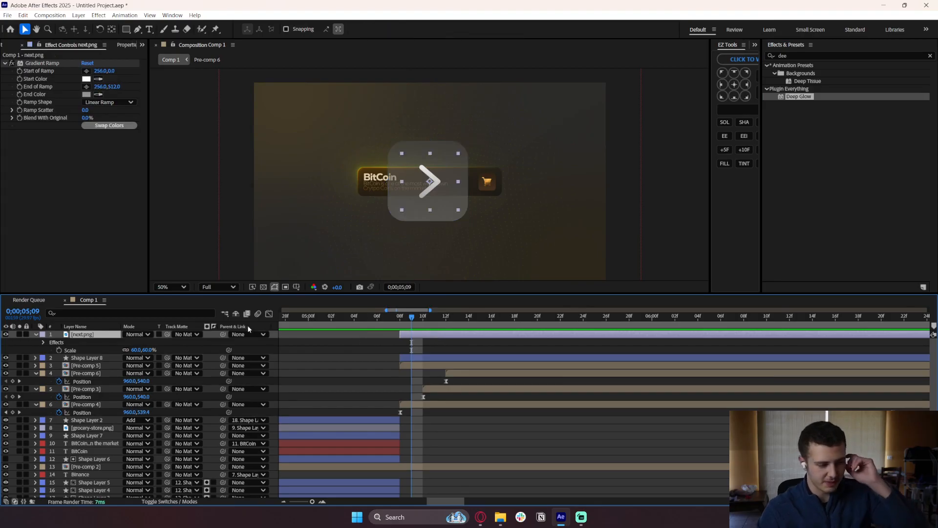
drag(223, 334, 236, 371)
Scale Shape Layer 8 to 35% and set its Position to 1281, 933, below the BitCoin card.
click(93, 358)
key(s)
key(ctrl+z)
key(p)
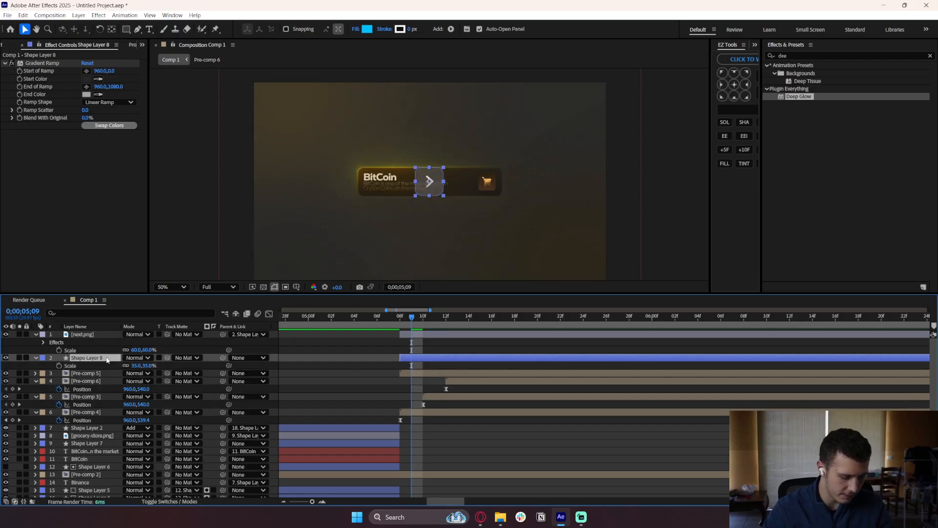
drag(143, 366, 321, 367)
drag(142, 365, 298, 366)
click(445, 379)
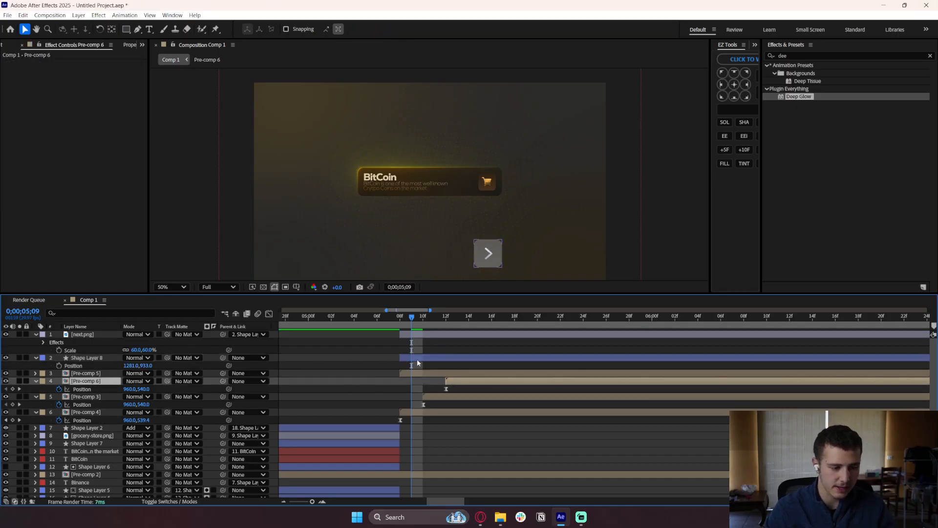
click(418, 359)
click(322, 356)
click(447, 358)
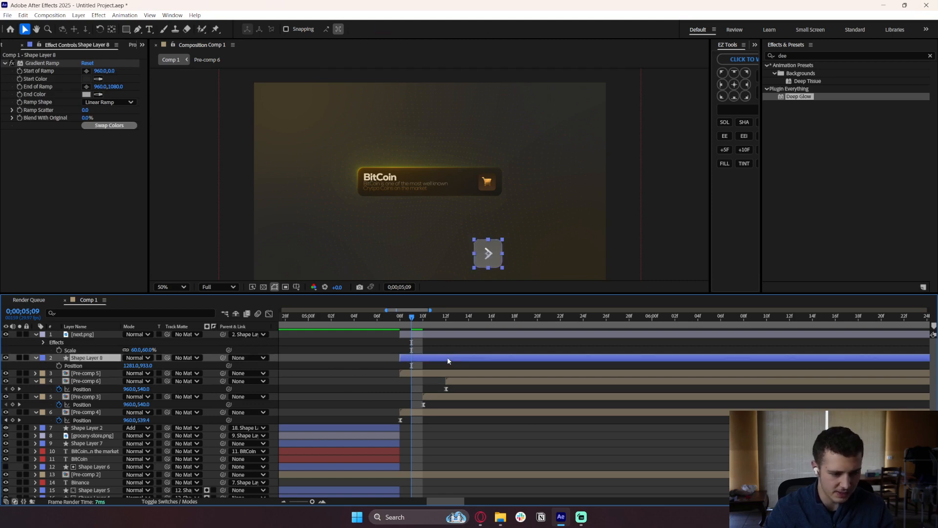
click(372, 366)
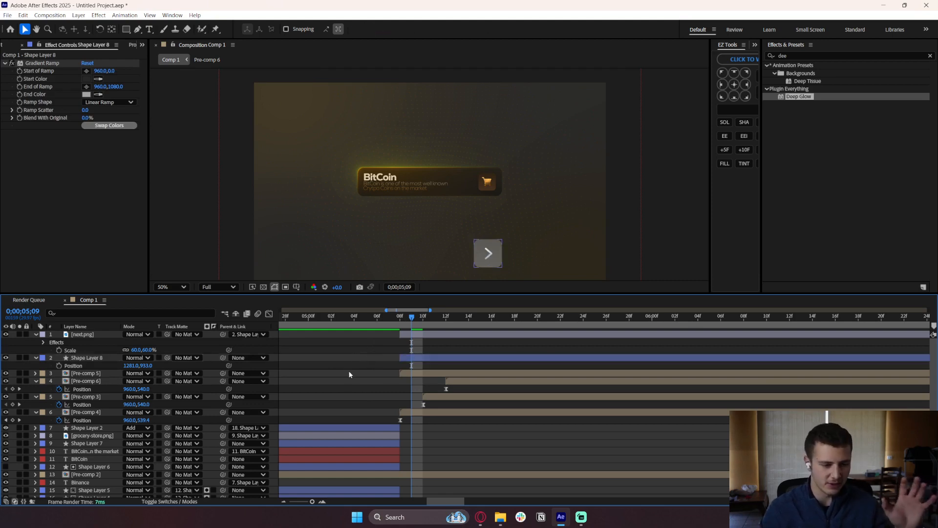
Undo the Position and Scale changes on Shape Layer 8.
key(ctrl+z)
key(ctrl+z)
click(367, 392)
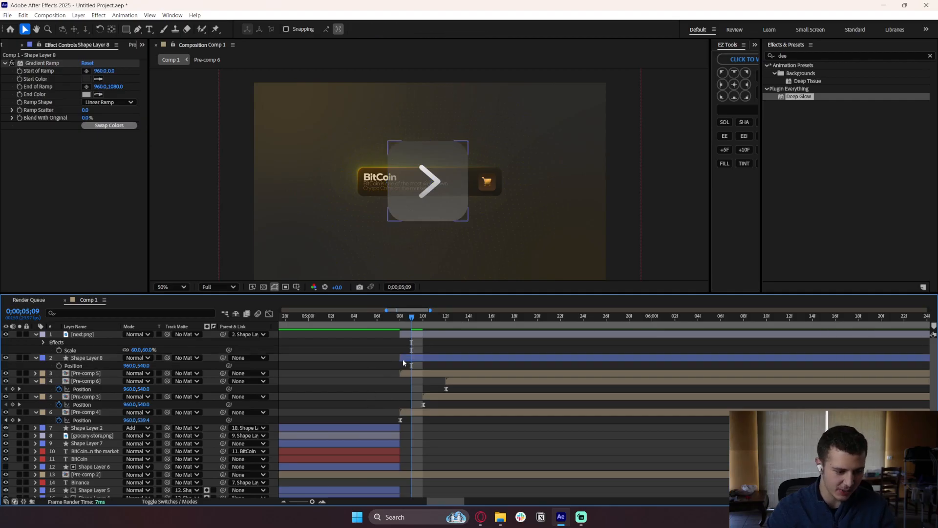
Delete the rounded square's Shape Layer 8.
click(404, 359)
key(Delete)
right_click(368, 359)
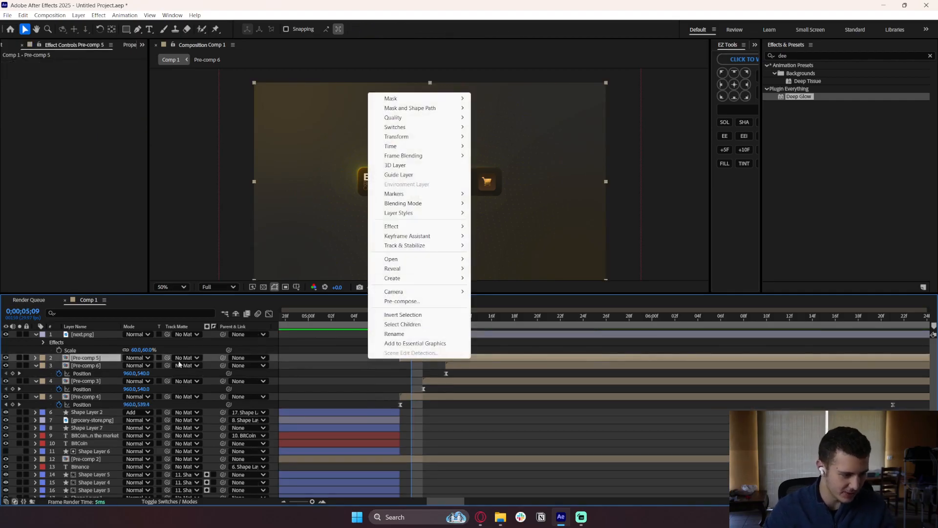
Add an adjustment layer directly beneath next.png and make it start at the same frame as the arrow.
right_click(40, 351)
mouse_move(122, 355)
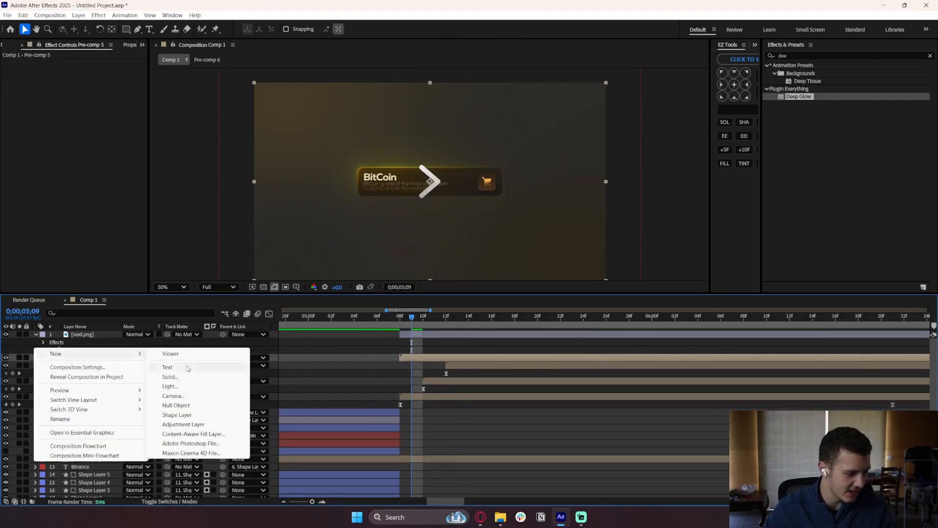
click(185, 424)
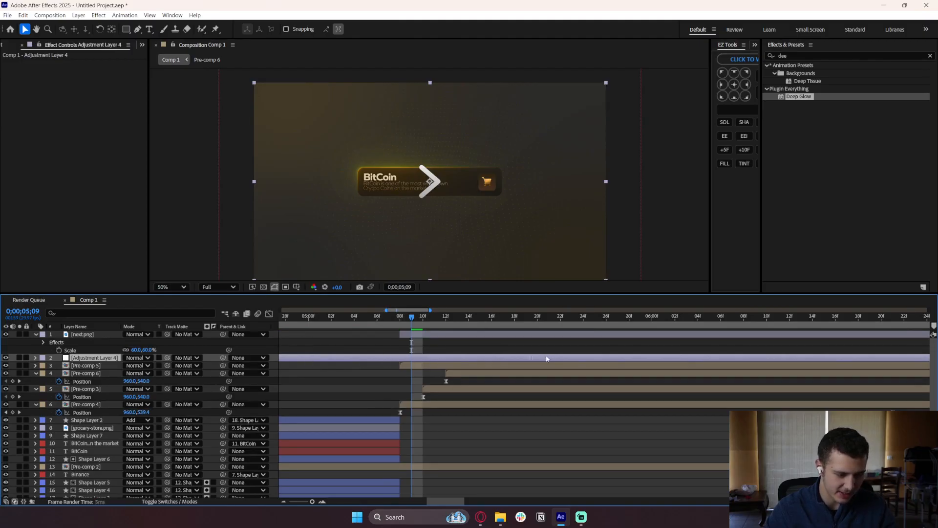
drag(511, 365, 467, 360)
key(ctrl+z)
Draw a rectangular mask around the arrow on Adjustment Layer 4.
click(126, 28)
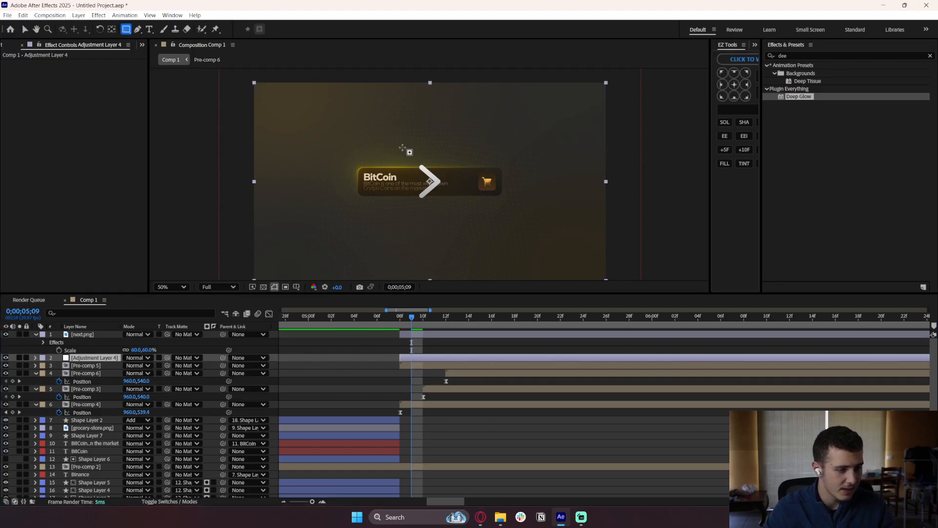
drag(397, 153, 454, 199)
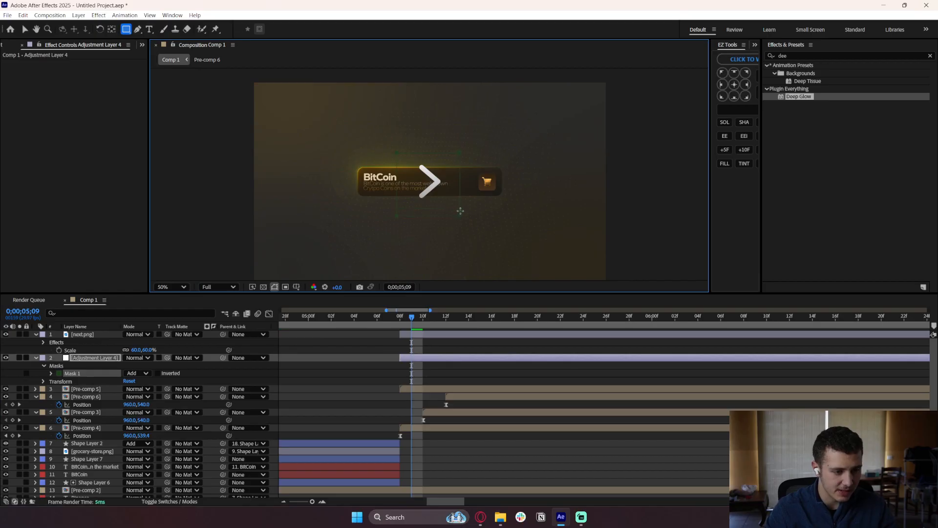
key(ctrl+5)
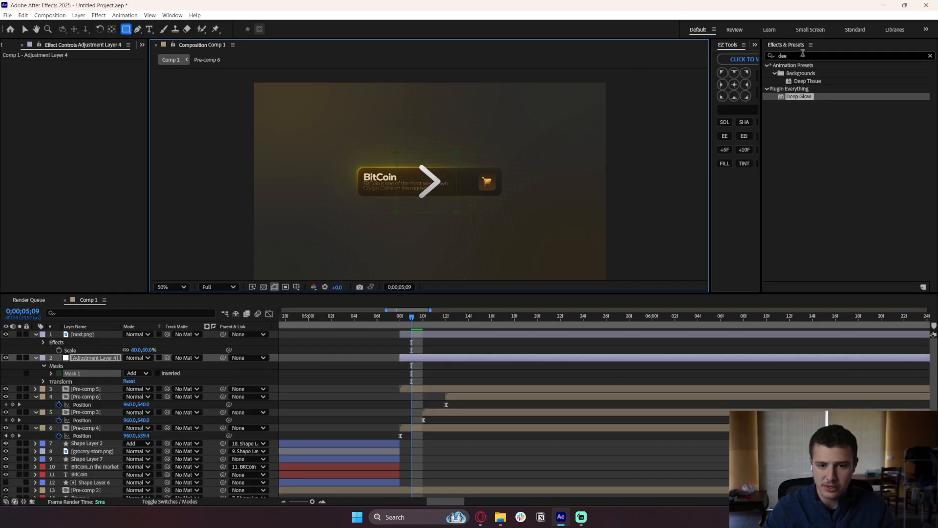
Apply Gaussian Blur to Adjustment Layer 4 and set its Blurriness to 36.4.
text(gauss)
drag(810, 72, 434, 358)
key(v)
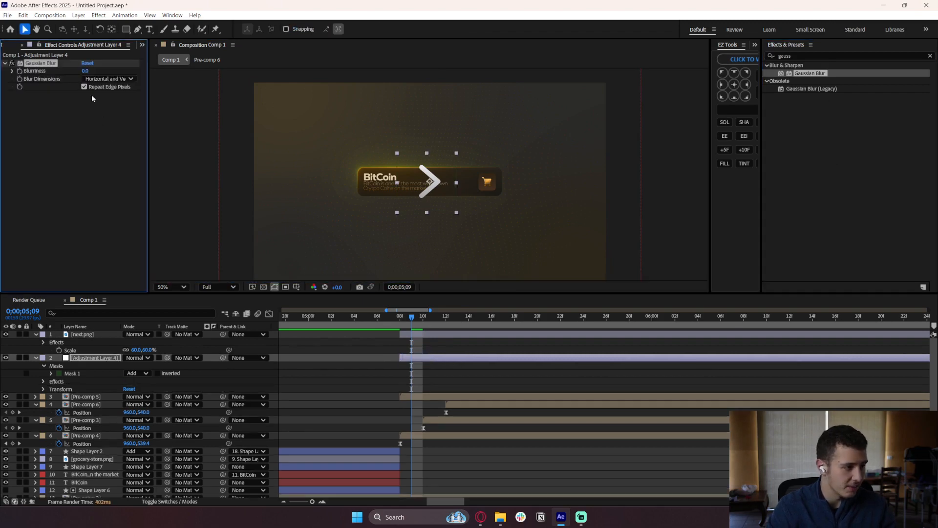
drag(85, 72, 262, 81)
Apply Brightness & Contrast to Adjustment Layer 4 and set its Brightness to 40.
drag(796, 55, 692, 63)
text(brightn)
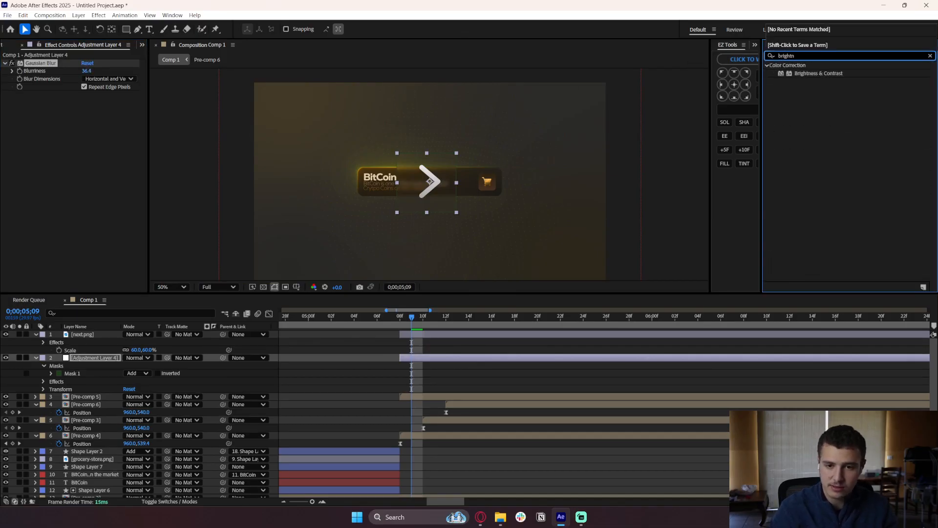
drag(817, 73, 430, 357)
drag(85, 104, 92, 103)
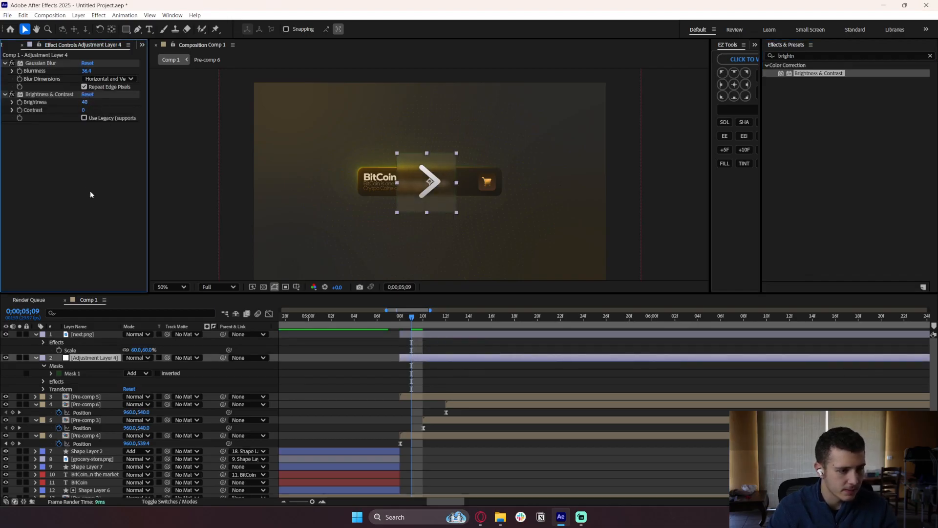
click(335, 201)
Centre the next.png arrow within the masked square and set its Scale to 50%.
click(427, 334)
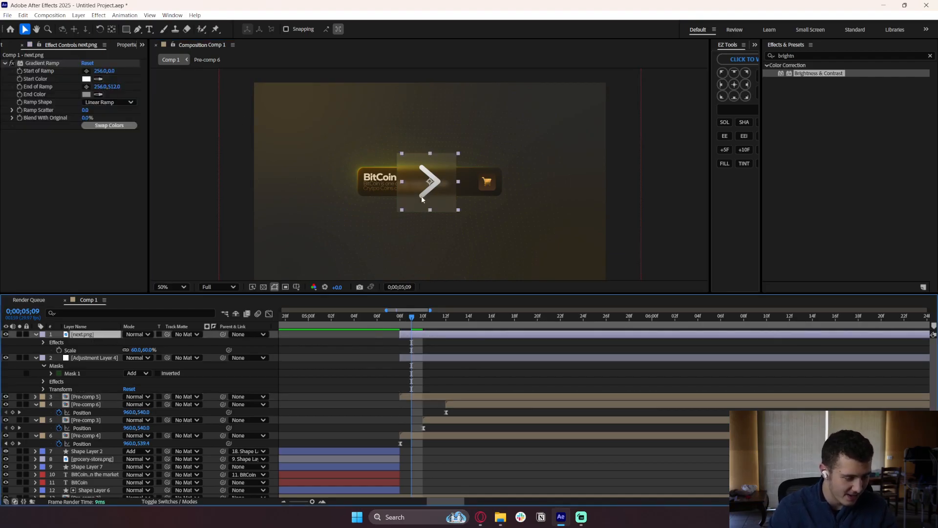
drag(423, 199, 413, 202)
key(s)
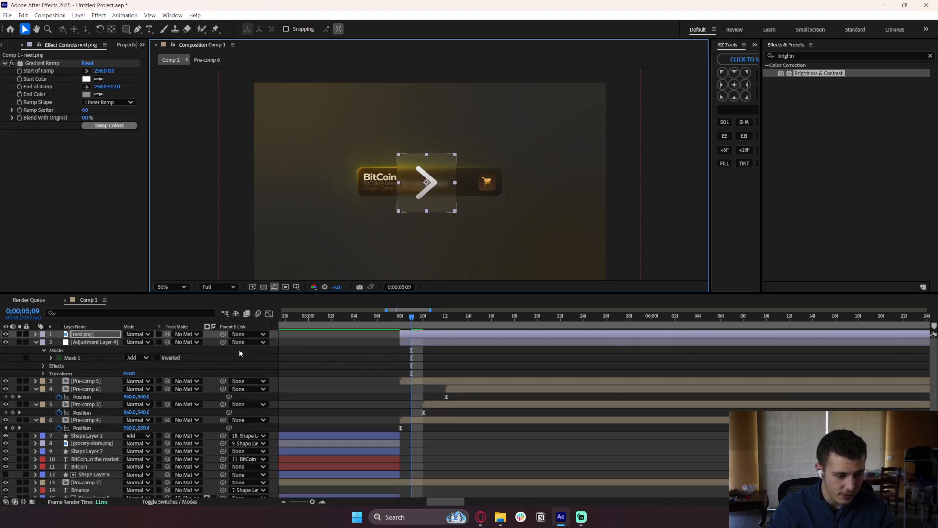
click(138, 342)
text(50)
key(Return)
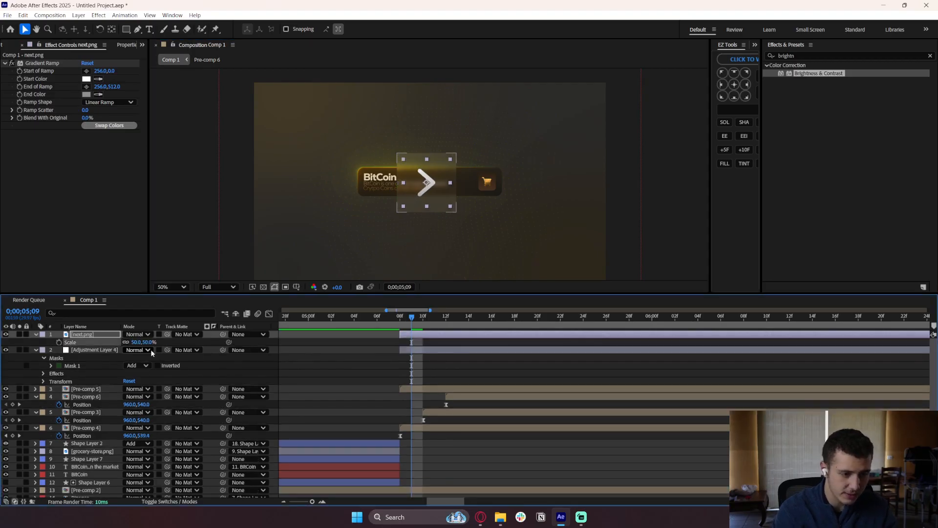
click(215, 358)
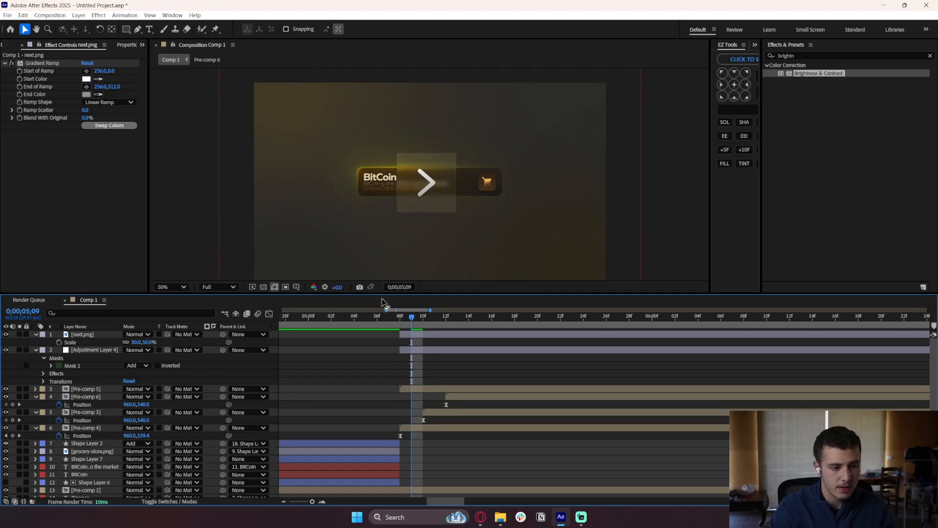
Set the Opacity of next.png to 50%.
click(423, 334)
key(t)
click(132, 342)
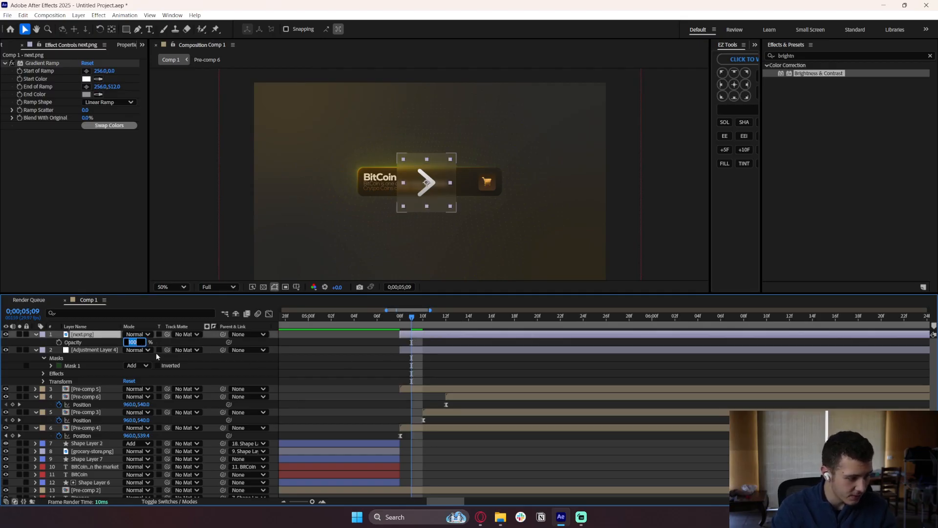
text(50)
key(Return)
click(156, 357)
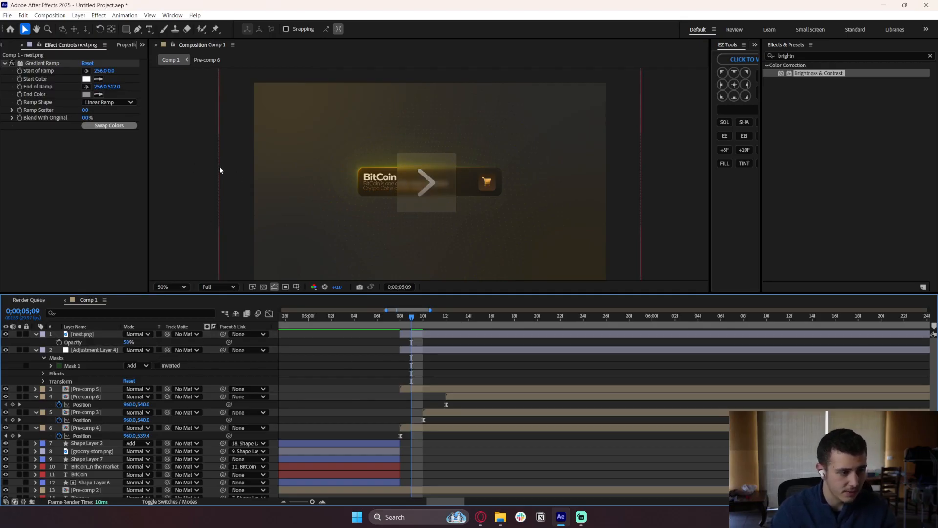
Change the End Color of next.png's Gradient Ramp to the lighter grey C6C6C6.
click(86, 93)
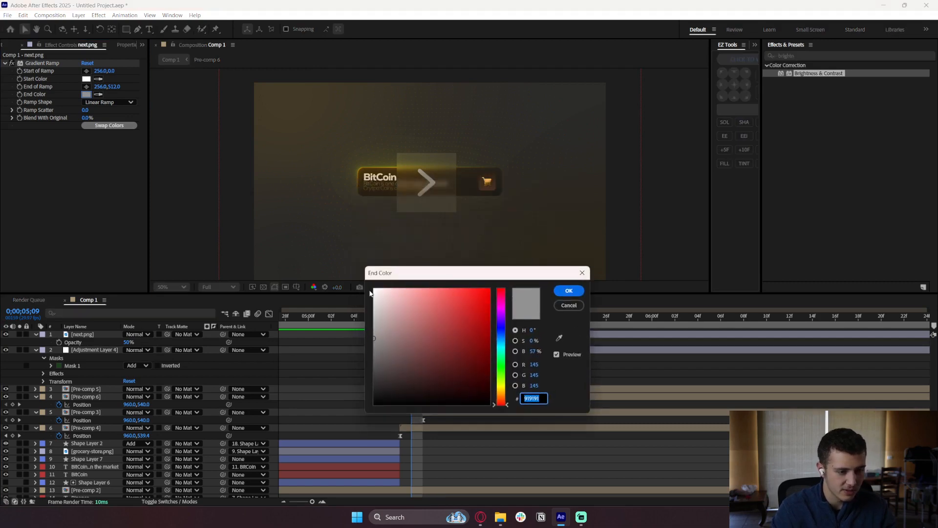
drag(383, 304, 344, 283)
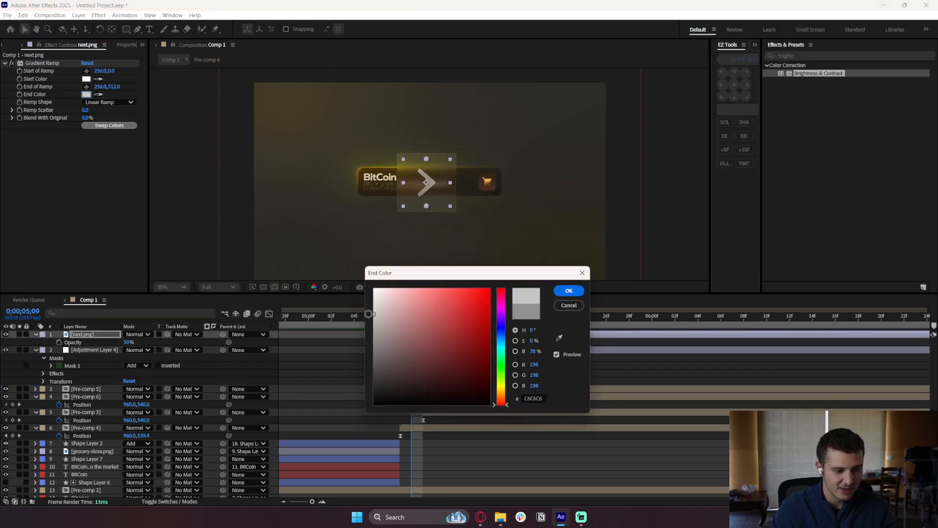
click(569, 290)
click(258, 170)
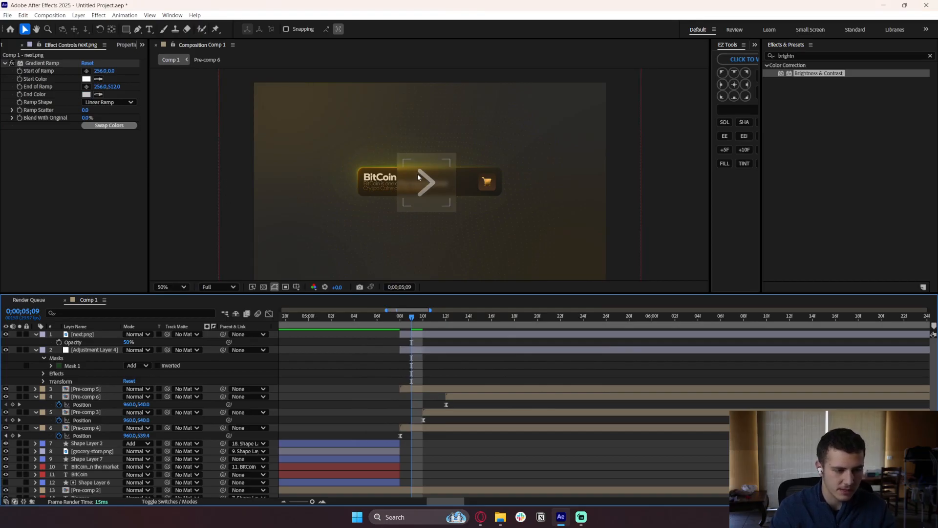
click(439, 350)
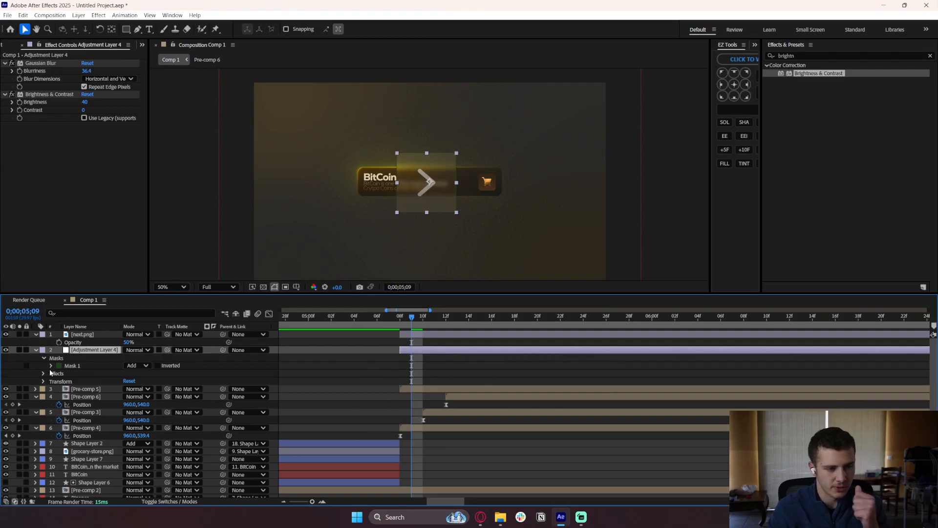
key(q)
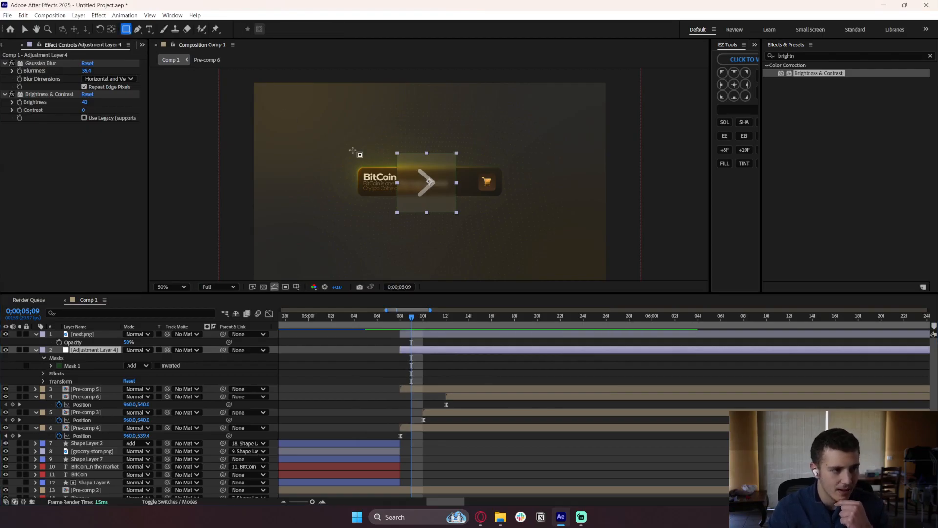
drag(405, 160, 450, 207)
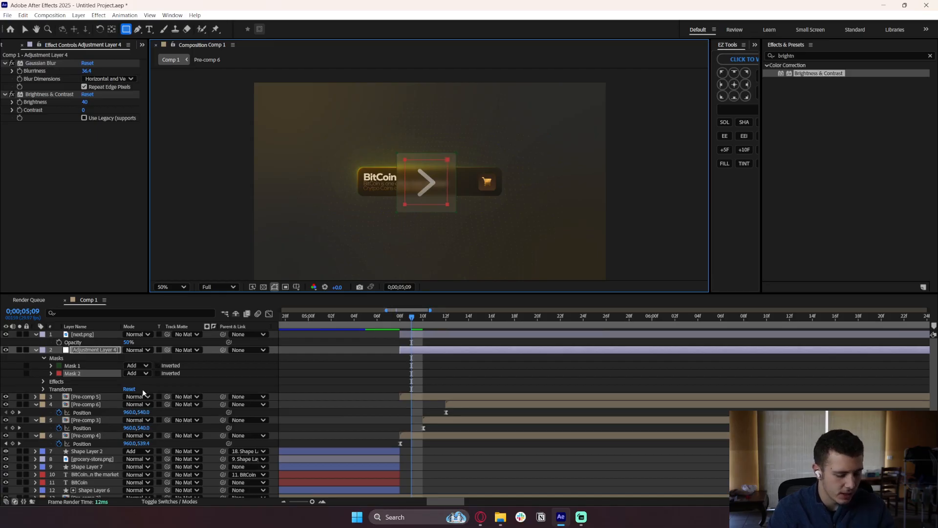
key(Delete)
Set the Mask Expansion of Mask 1 on Adjustment Layer 4 to 48 pixels.
click(51, 366)
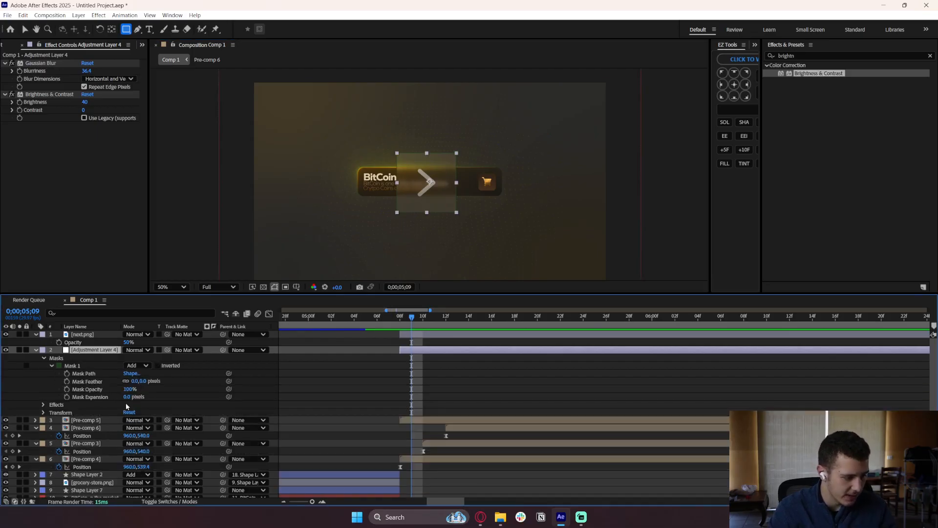
drag(128, 396, 151, 397)
click(356, 383)
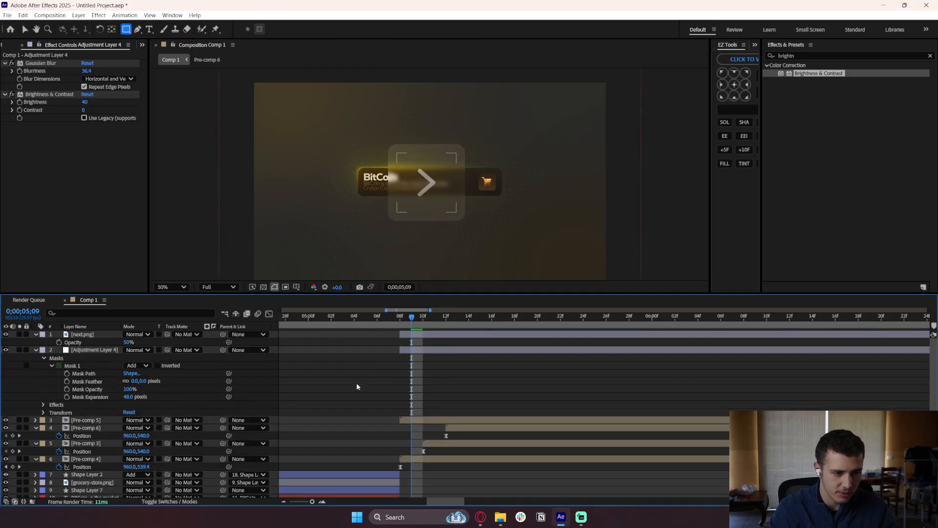
Enlarge the arrow by setting the Scale of next.png to 65%.
click(424, 336)
key(s)
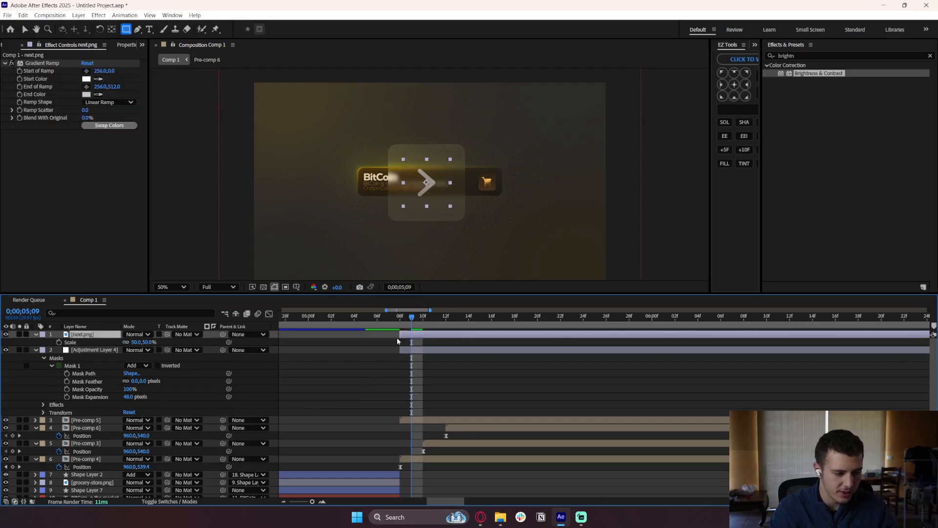
click(136, 343)
key(Return)
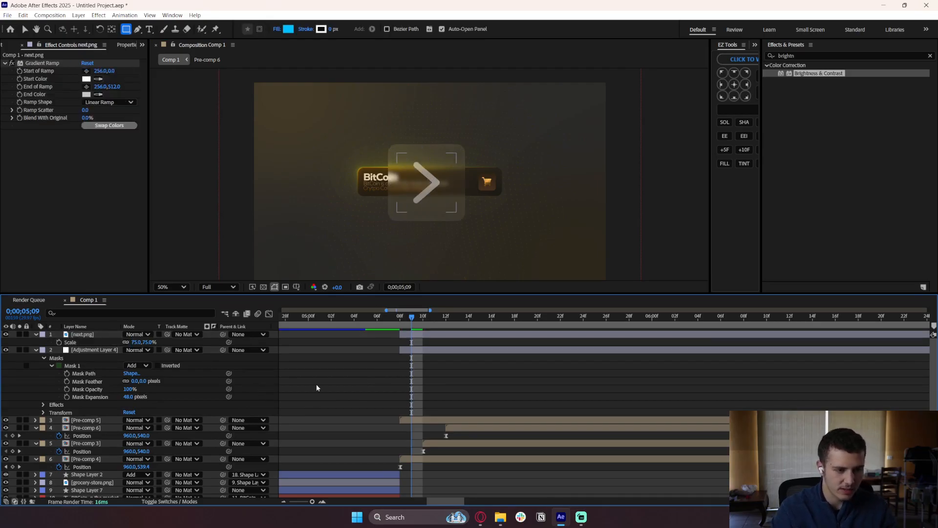
click(137, 343)
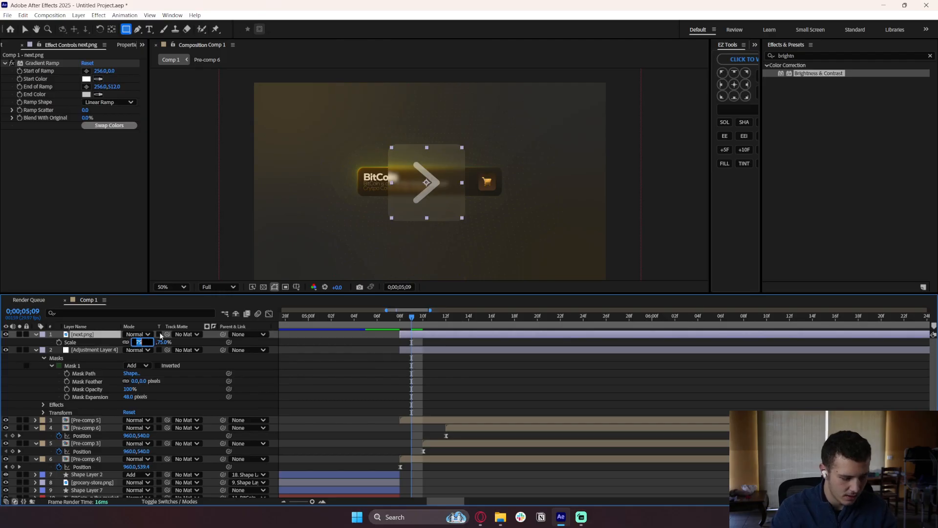
text(65)
key(Return)
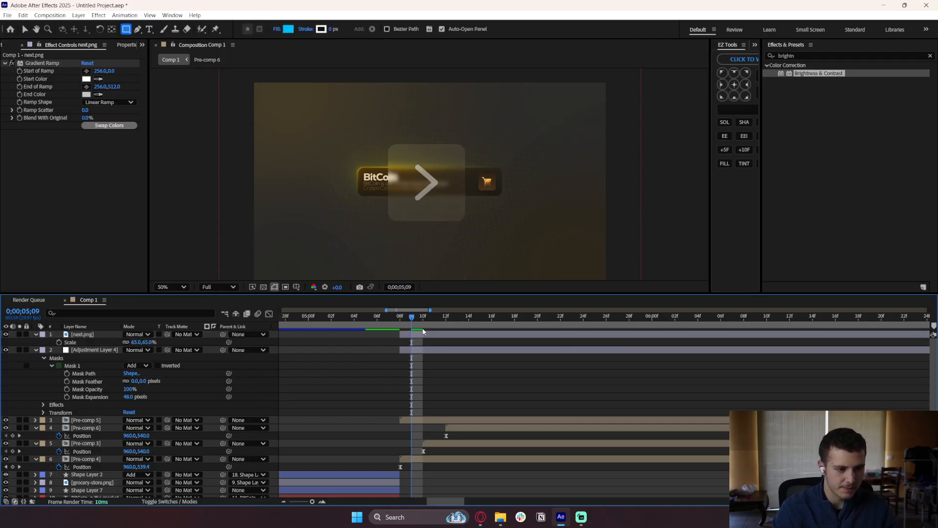
Parent next.png to Adjustment Layer 4 and set the adjustment layer's Scale to 50%.
drag(223, 334, 96, 350)
click(95, 350)
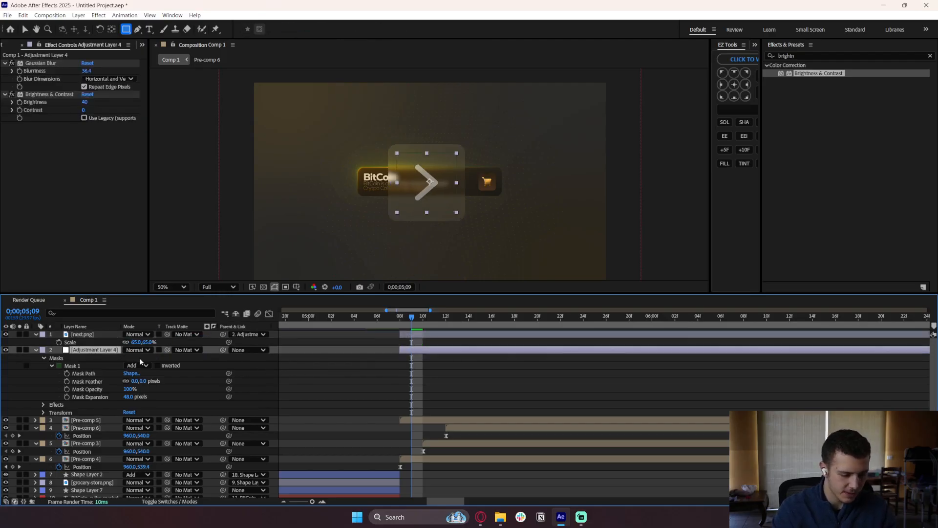
key(p)
key(s)
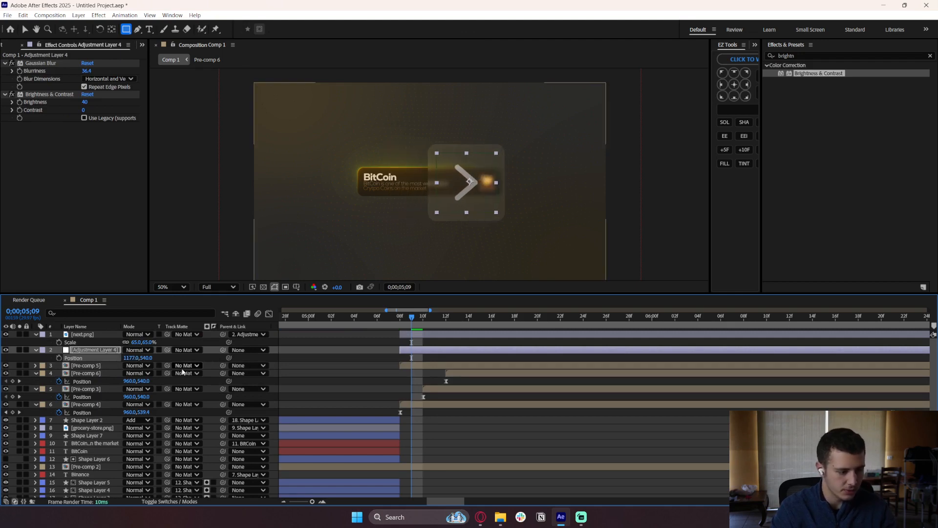
click(139, 358)
text(50)
key(Return)
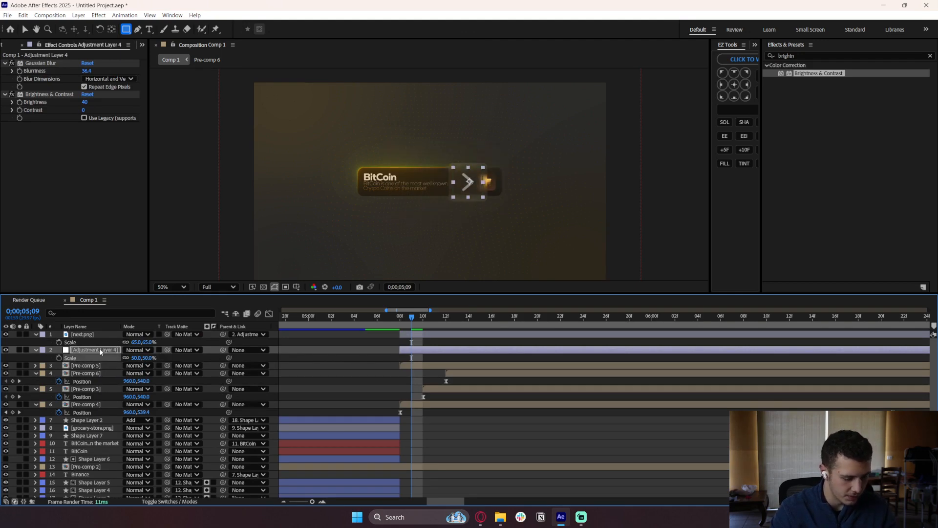
Move Adjustment Layer 4 with its arrow below the BitCoin card, to Position 1259, 932.
key(p)
drag(126, 358, 378, 373)
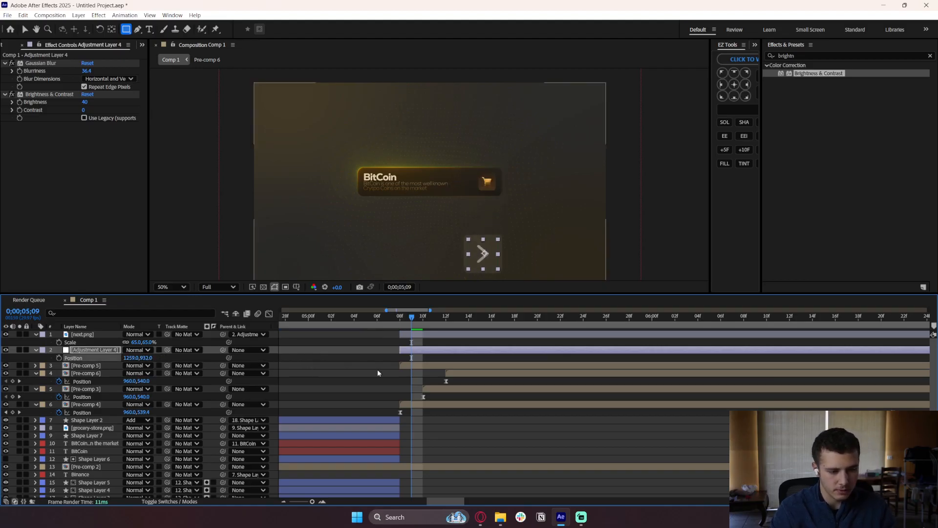
click(378, 373)
Keyframe the Opacity of next.png and Adjustment Layer 4 to fade in from 0% at 0;00;05;08, ending at 0;00;05;12, and preview it.
click(437, 349)
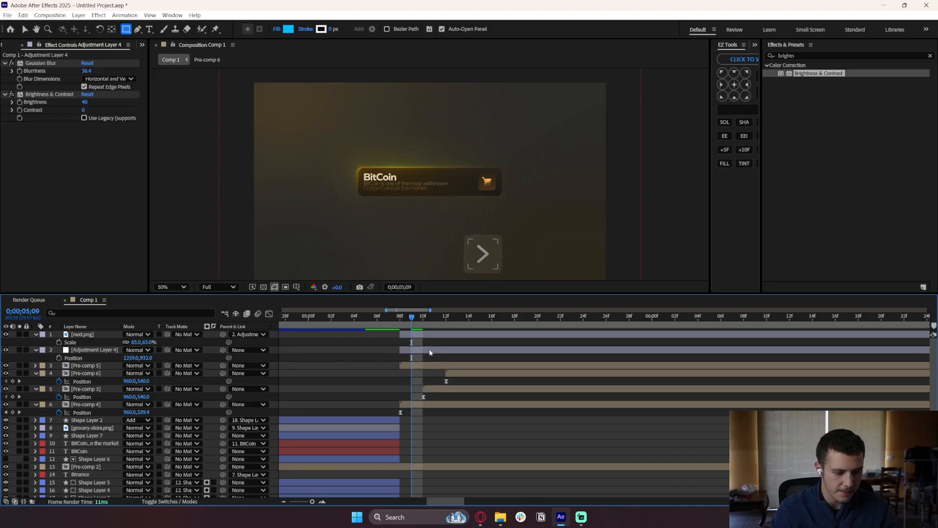
click(417, 350)
click(419, 335)
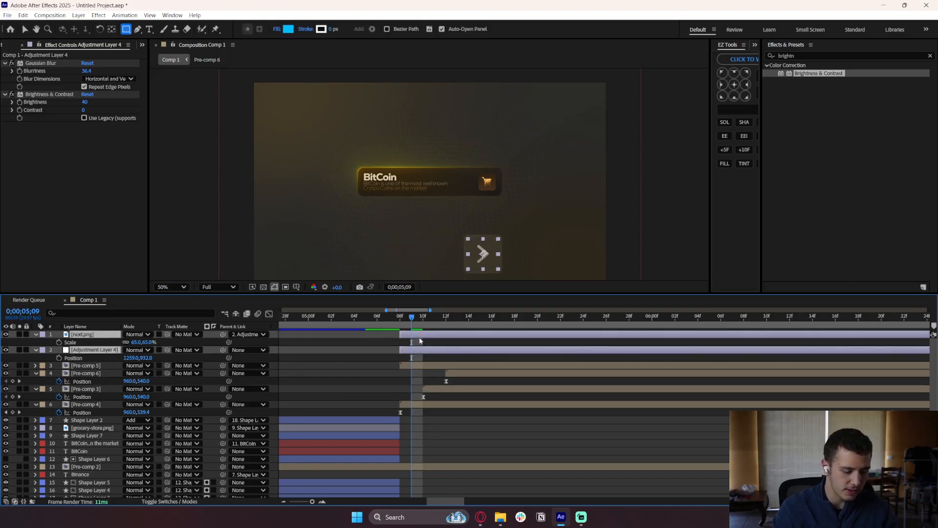
key(t)
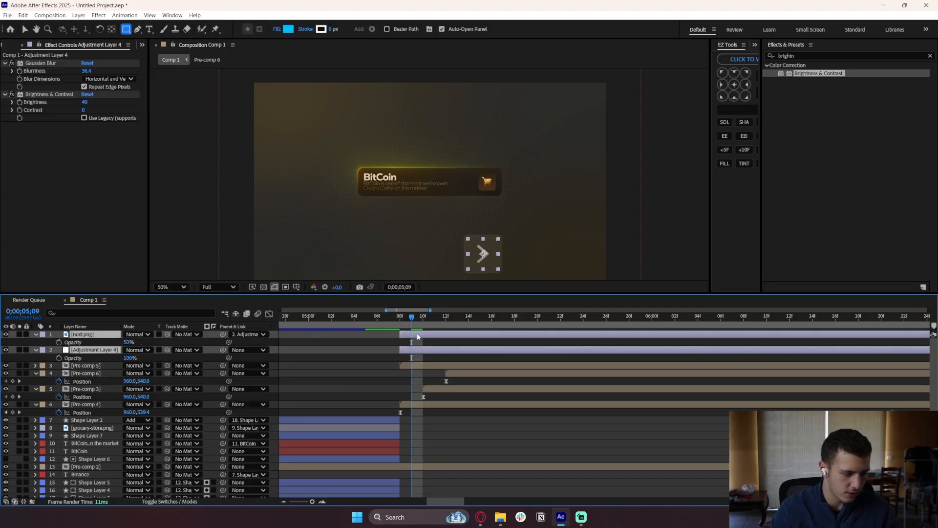
click(423, 317)
click(445, 317)
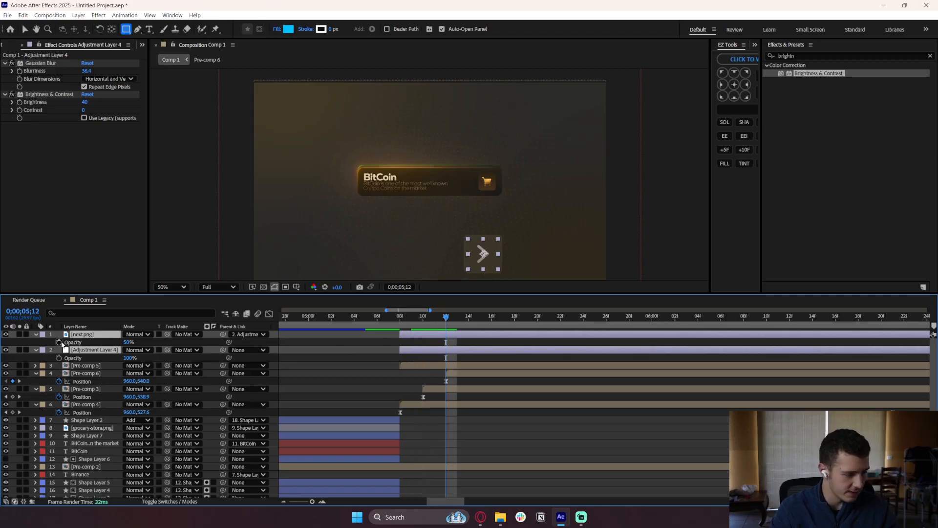
click(59, 342)
click(400, 317)
click(128, 342)
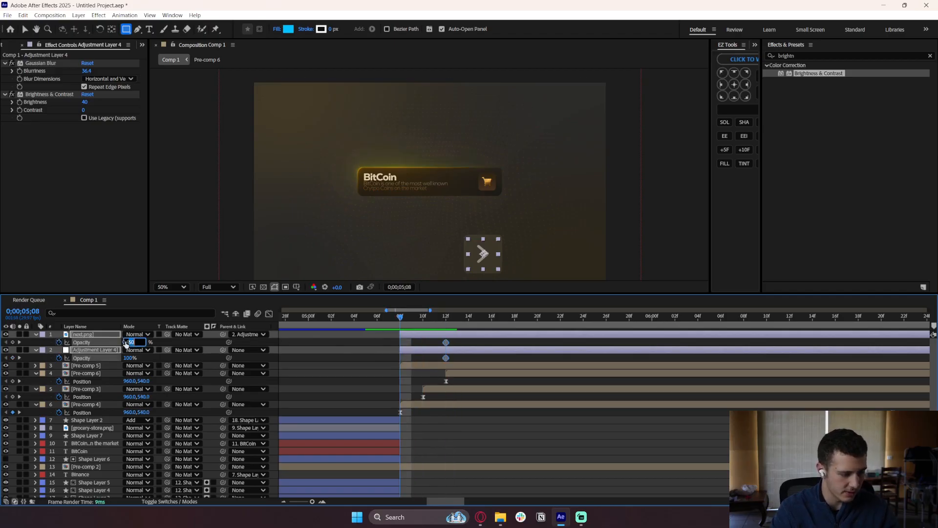
text(0)
key(Return)
key(space)
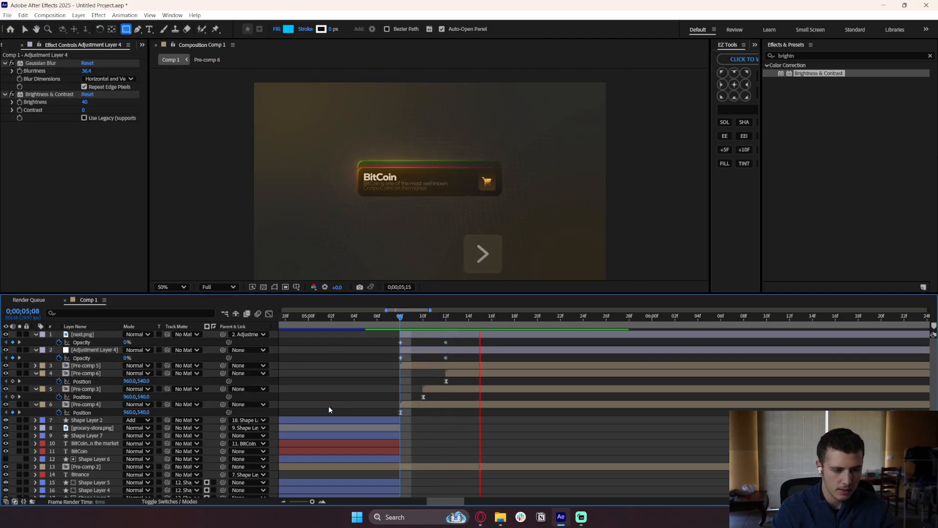
Lengthen the fade by moving the ending Opacity keyframes of next.png and Adjustment Layer 4 to 0;00;05;29, and preview it.
click(445, 358)
shift+click(446, 342)
drag(450, 342, 519, 345)
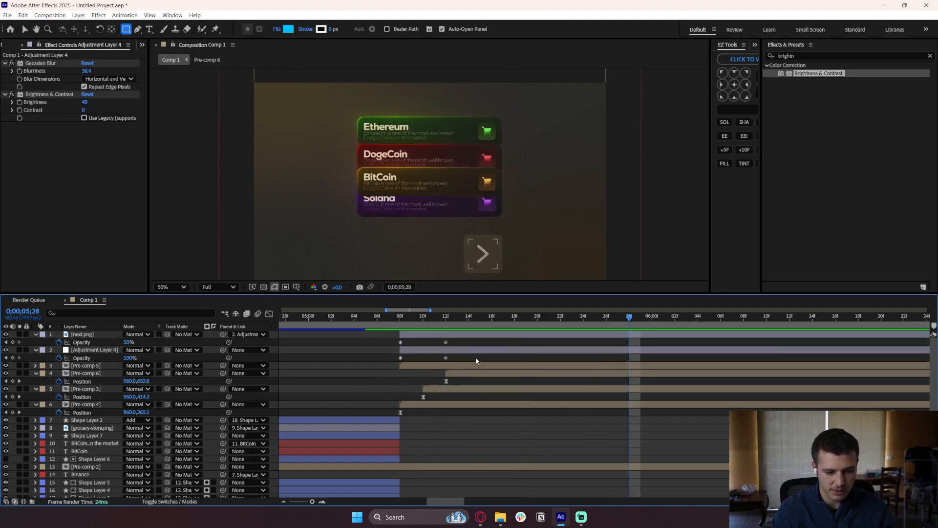
click(446, 342)
shift+click(446, 358)
double_click(446, 358)
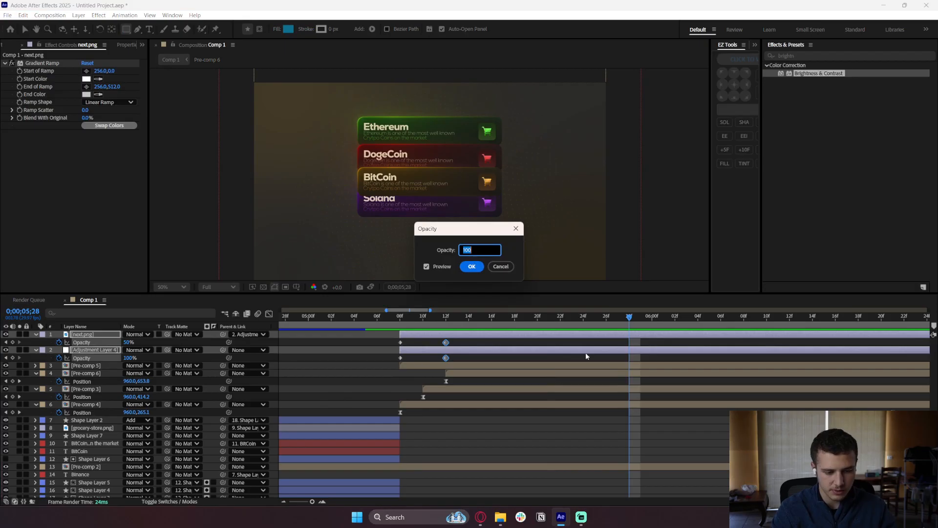
click(498, 266)
drag(445, 342, 640, 342)
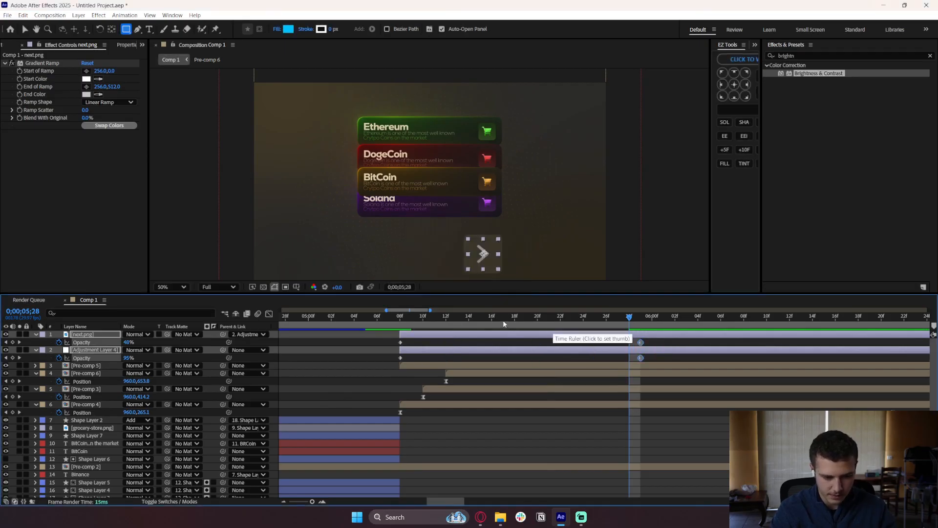
key(space)
key(space)
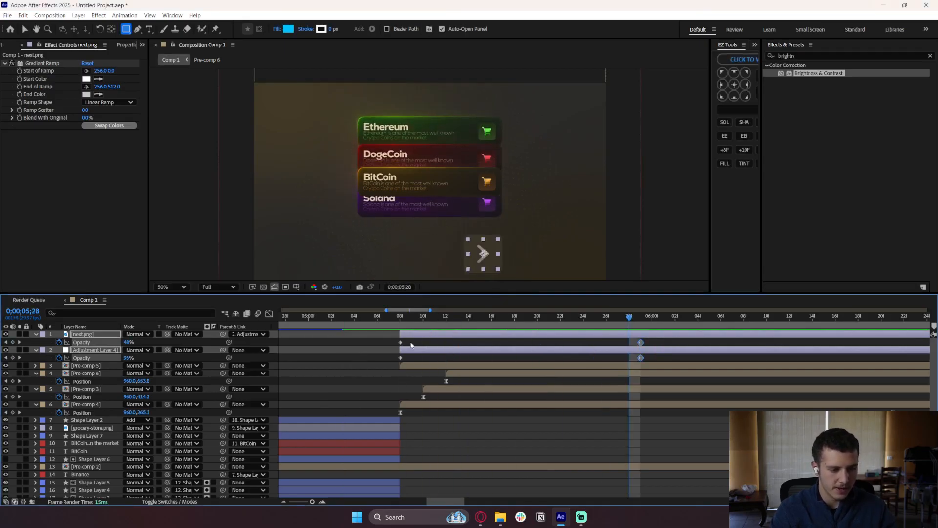
Apply Easy Ease to the Opacity keyframes of next.png and Adjustment Layer 4, and preview the fade from 0;00;05;08.
drag(383, 340, 648, 352)
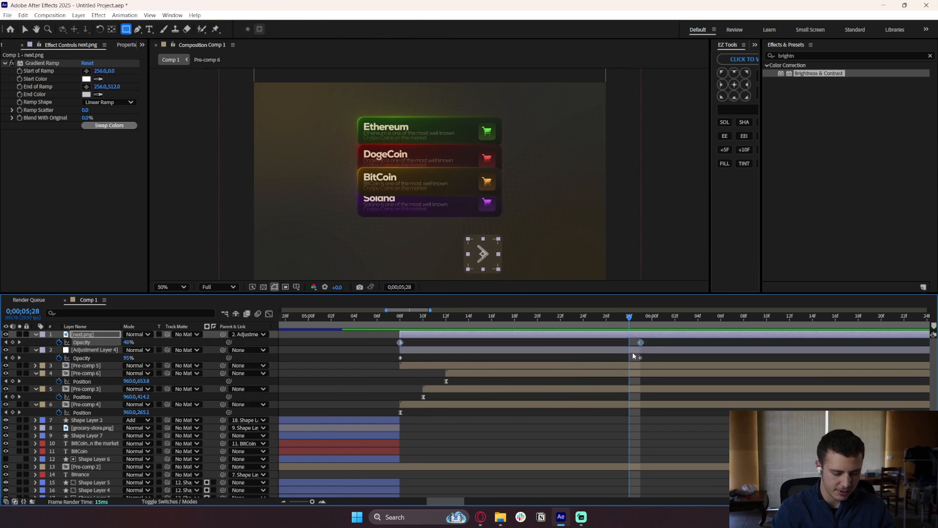
drag(391, 357, 672, 363)
key(j)
key(j)
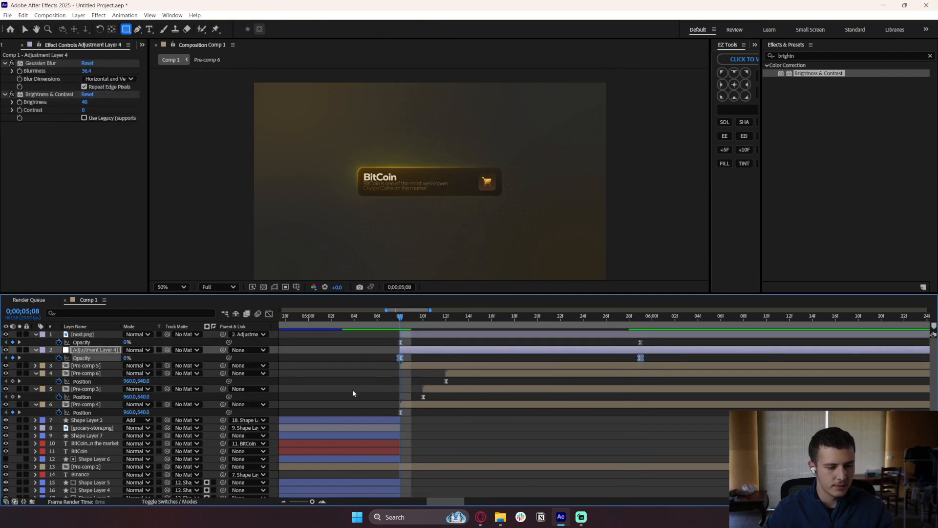
key(space)
scroll(444, 371, down, 2)
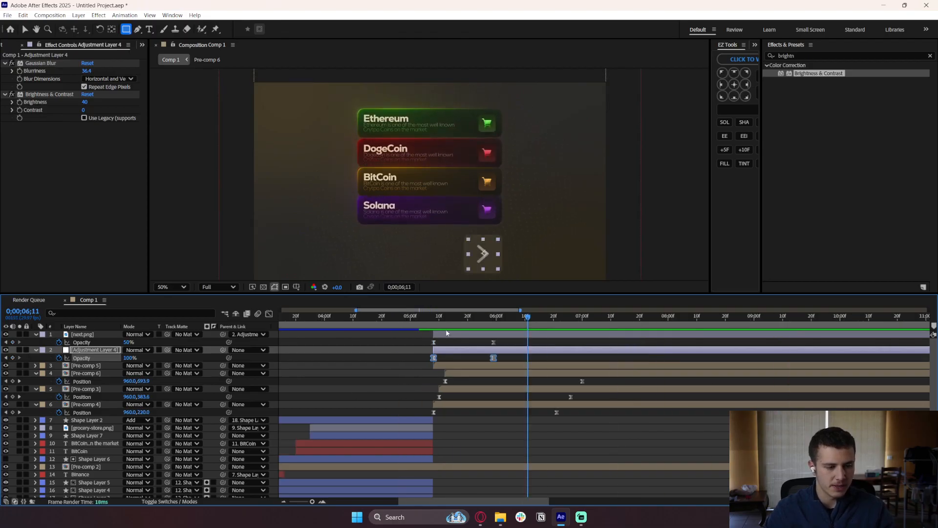
Keyframe Adjustment Layer 4's Position from 1259, 976 at 0;00;05;08 up to 1259, 932 at the ending Opacity keyframe's time.
click(428, 321)
drag(428, 328, 433, 329)
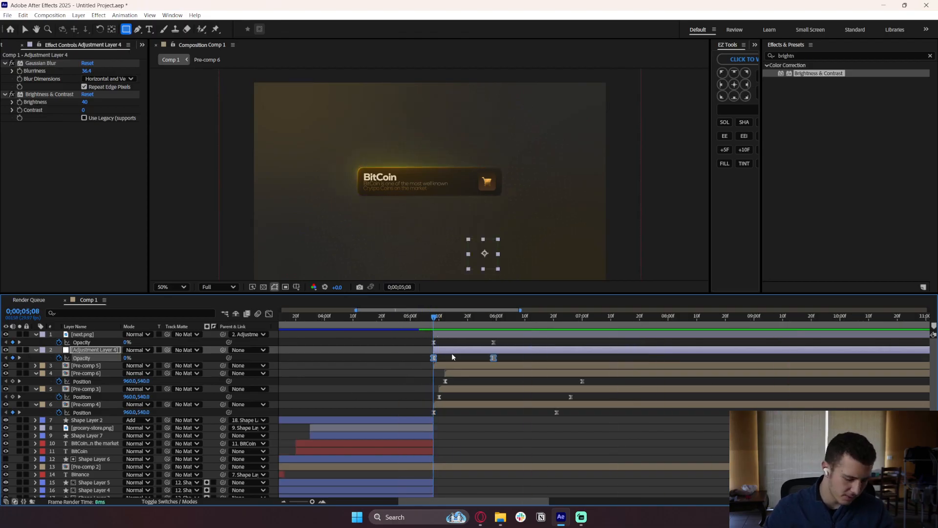
key(p)
click(59, 358)
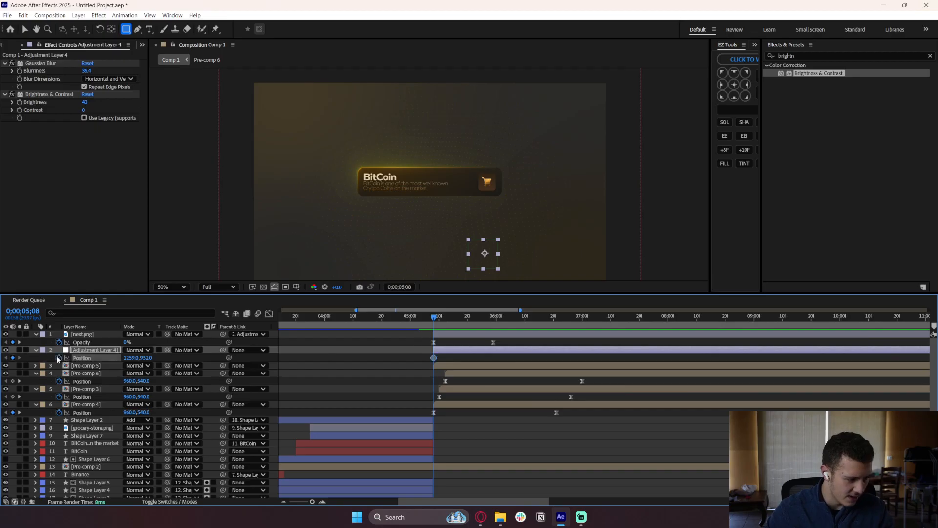
drag(433, 358, 494, 358)
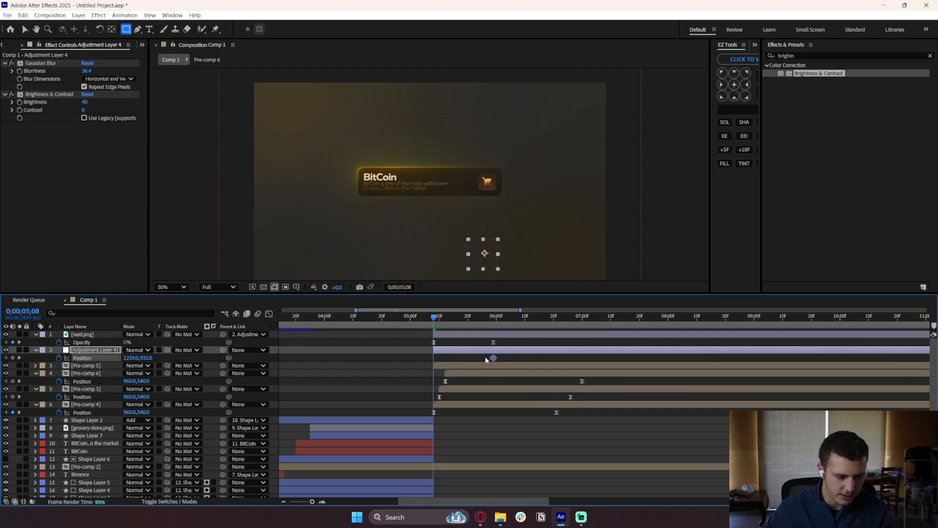
drag(146, 358, 167, 358)
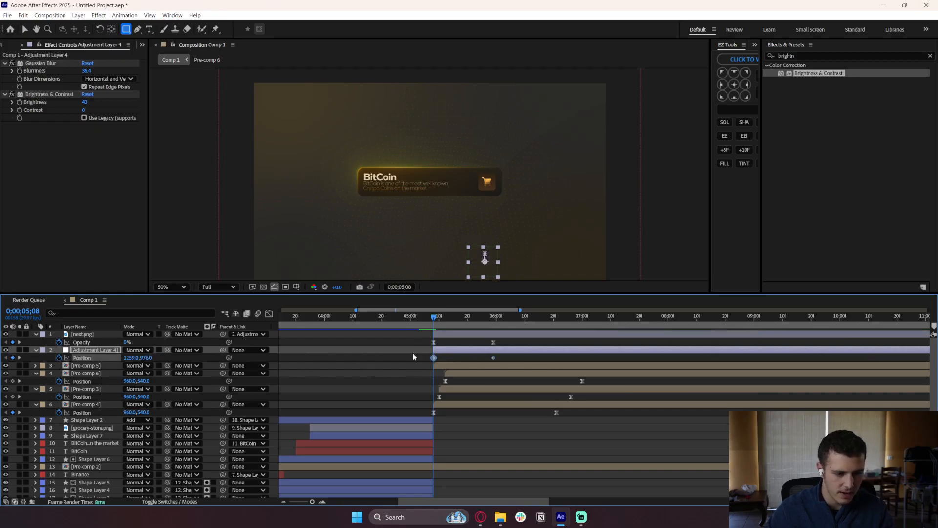
Easy-ease Adjustment Layer 4's Position keyframes, reshape the speed curve into an early peak with a long slow-down, and preview it.
drag(434, 359, 520, 364)
click(268, 314)
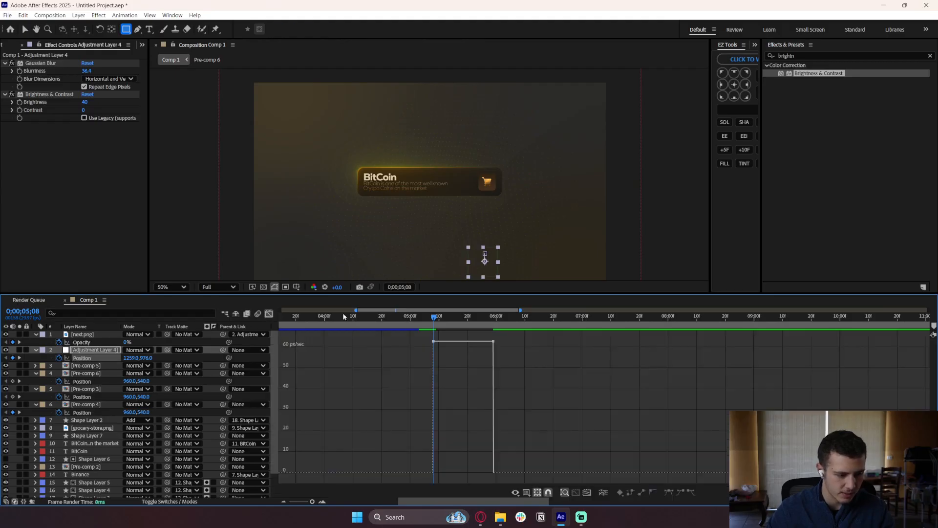
key(F9)
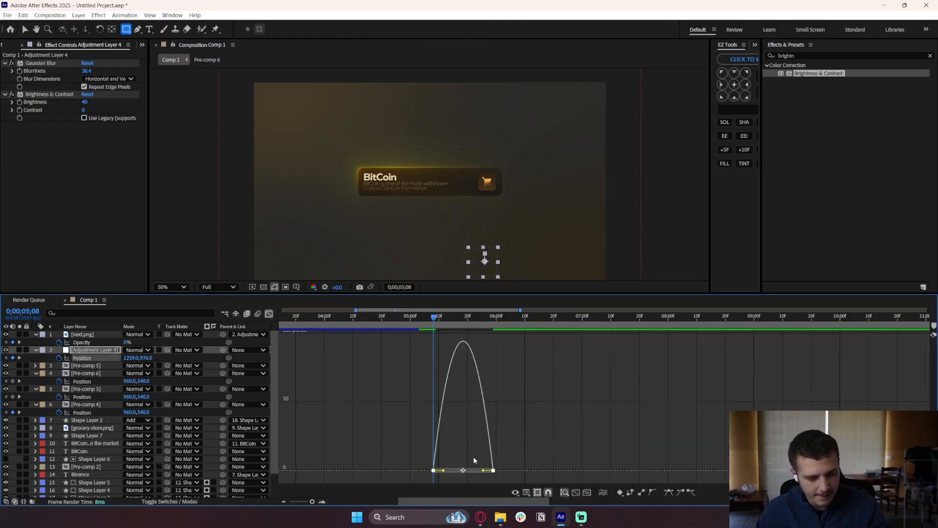
drag(483, 470, 435, 470)
click(570, 446)
key(space)
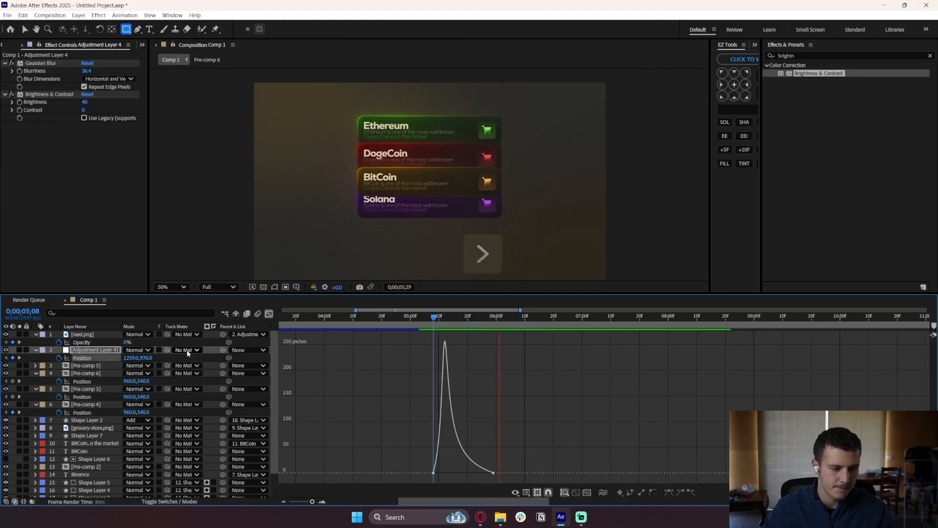
click(269, 314)
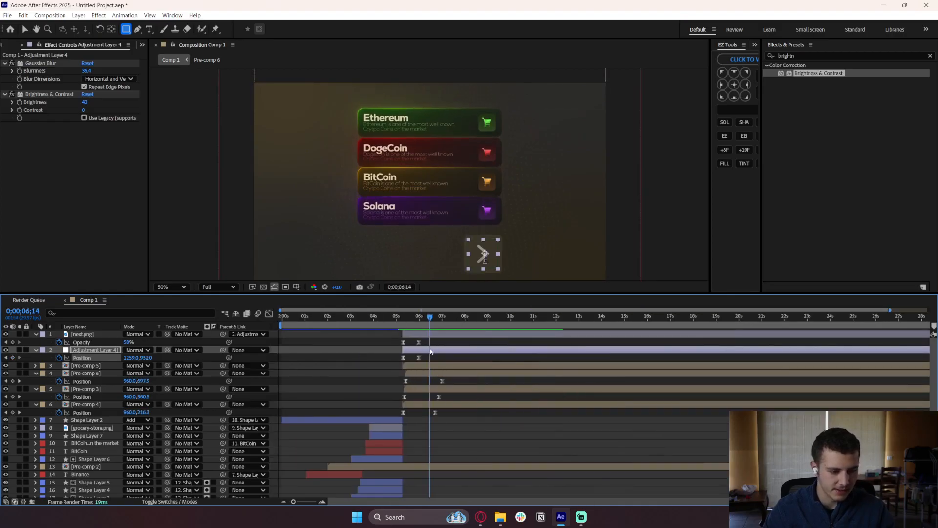
Set the scale of Adjustment Layer 4 behind the arrow button to 30% and preview the animation from about 0;00;05;00.
key(s)
click(135, 357)
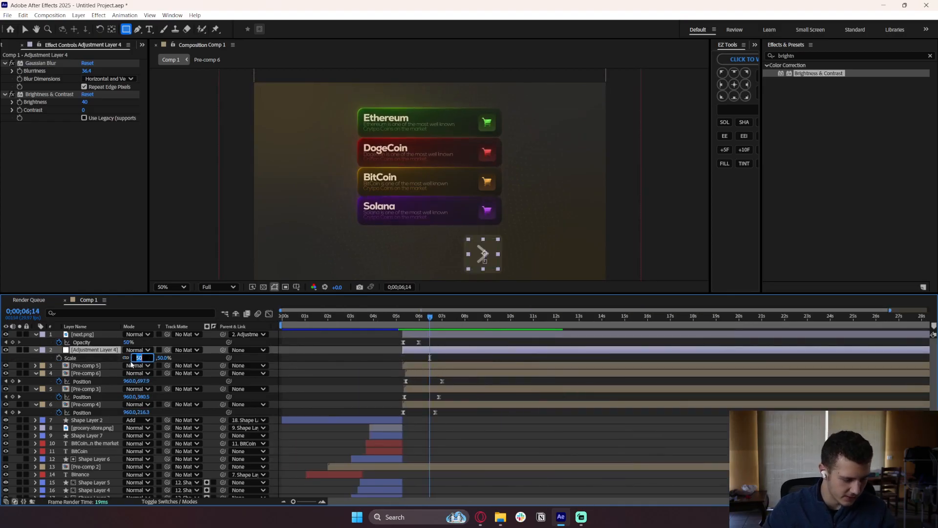
text(30)
key(Return)
click(276, 387)
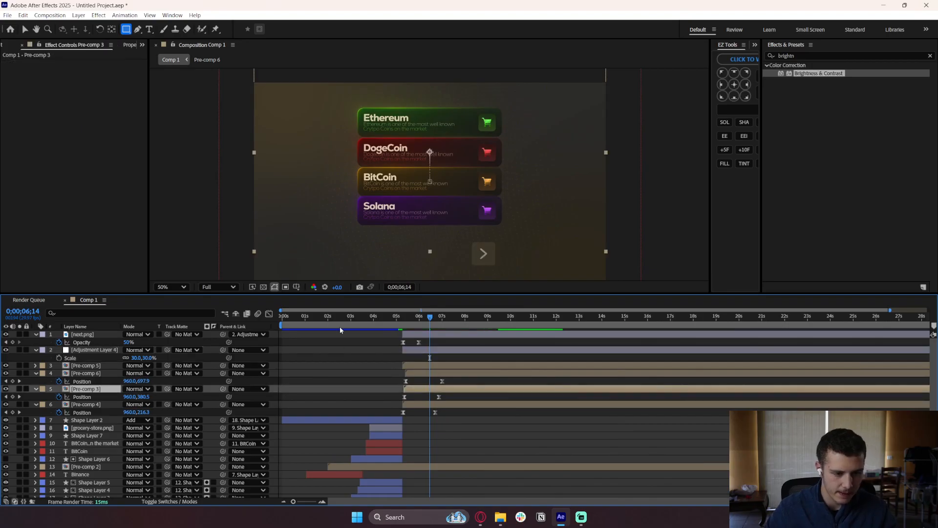
click(396, 318)
key(space)
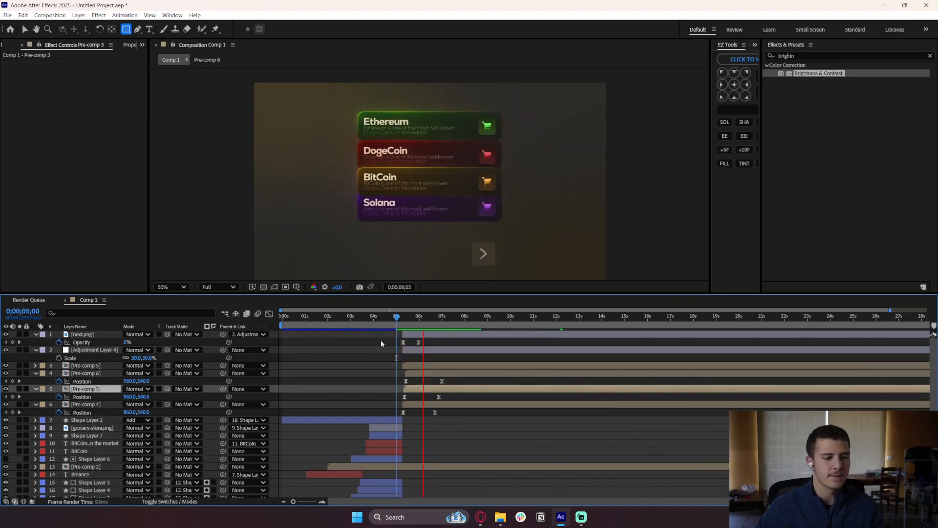
Duplicate the next.png arrow and its Adjustment Layer 4, and place both copies at the top of the layer stack.
click(429, 351)
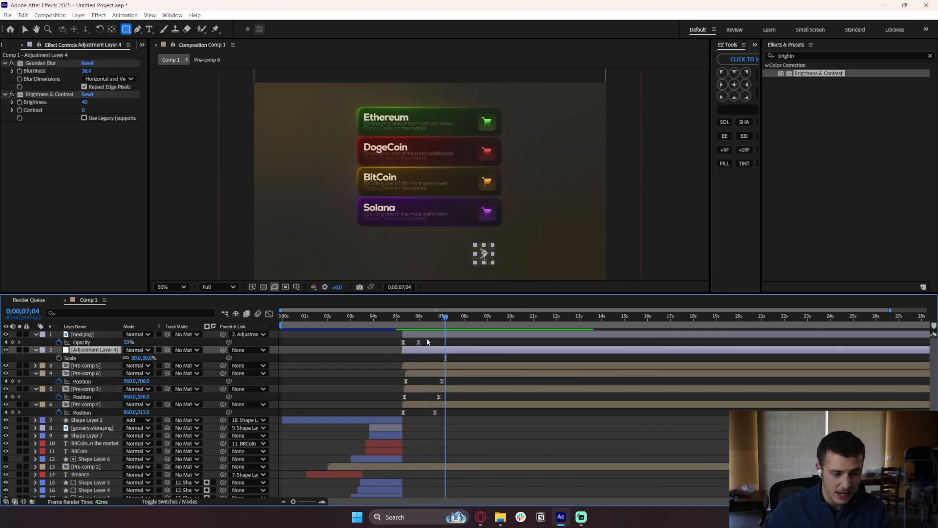
click(345, 362)
click(447, 352)
shift+click(439, 337)
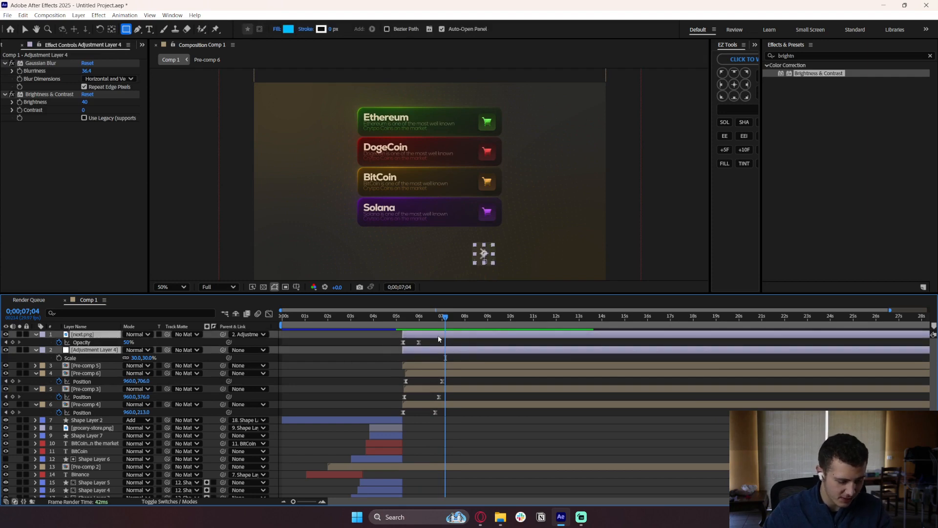
key(ctrl+d)
drag(88, 359, 91, 339)
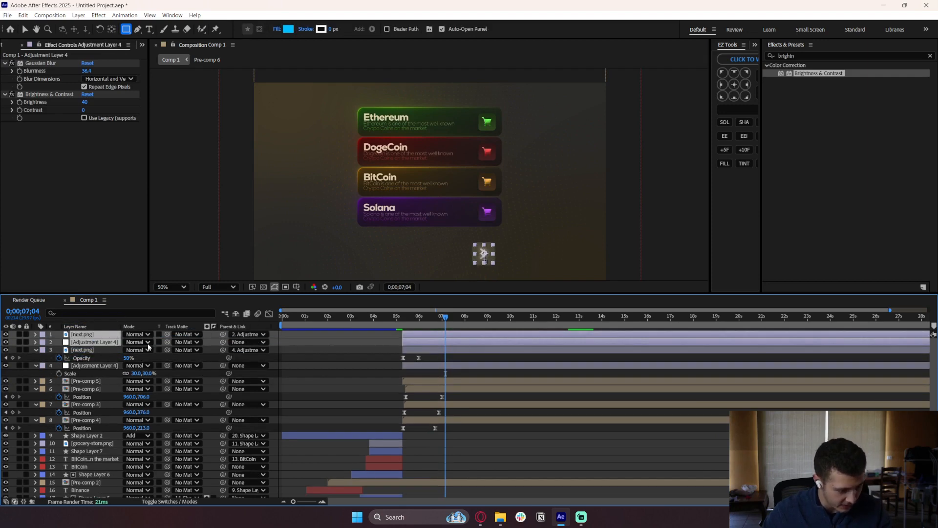
Try flipping the duplicated arrow button by unlinking its adjustment layer's scale and setting the horizontal scale to -30%.
click(389, 345)
click(403, 343)
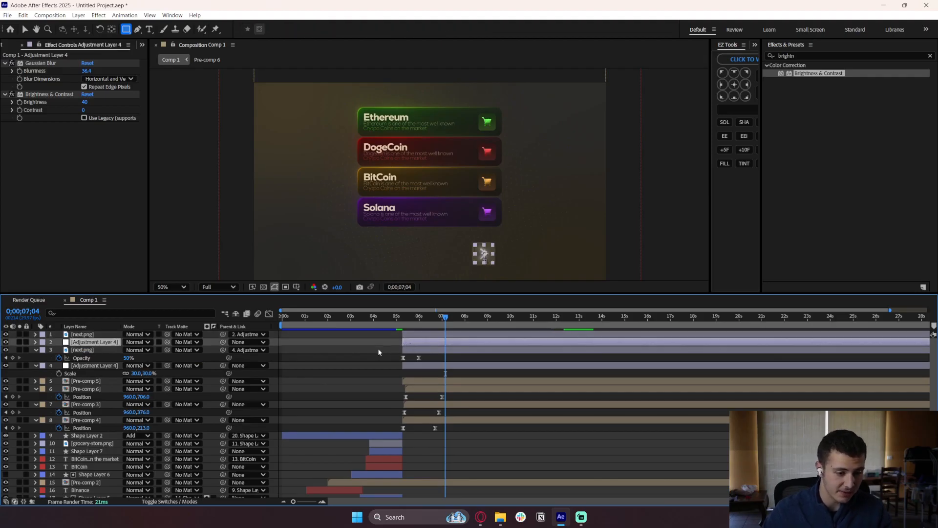
click(378, 348)
click(420, 342)
shift+click(438, 335)
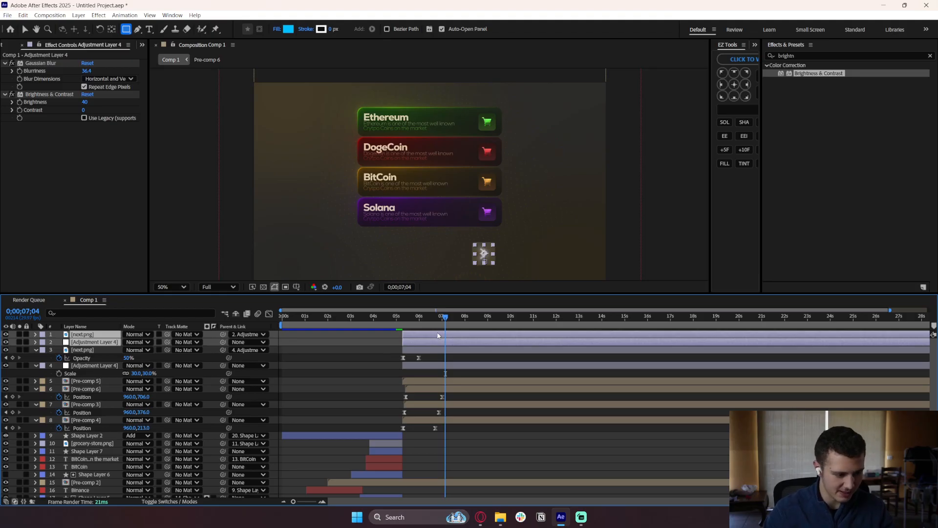
key(s)
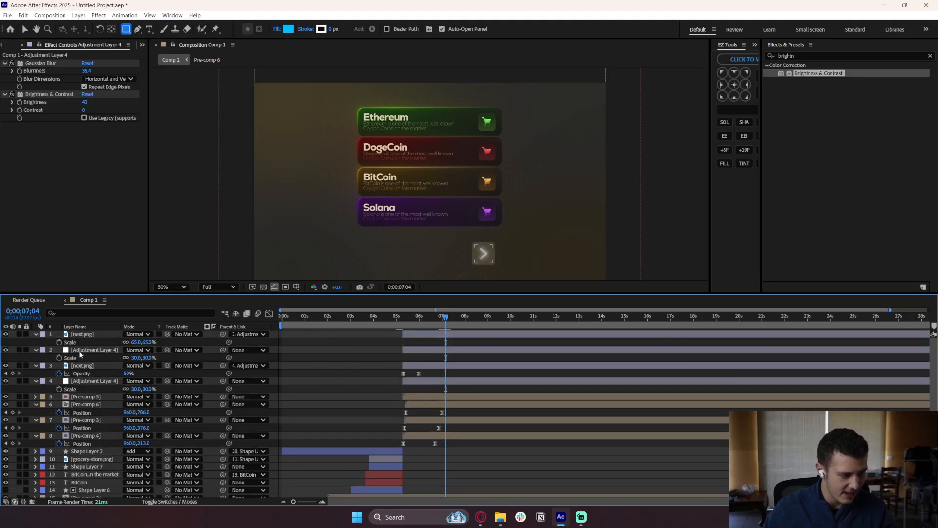
click(79, 352)
click(126, 358)
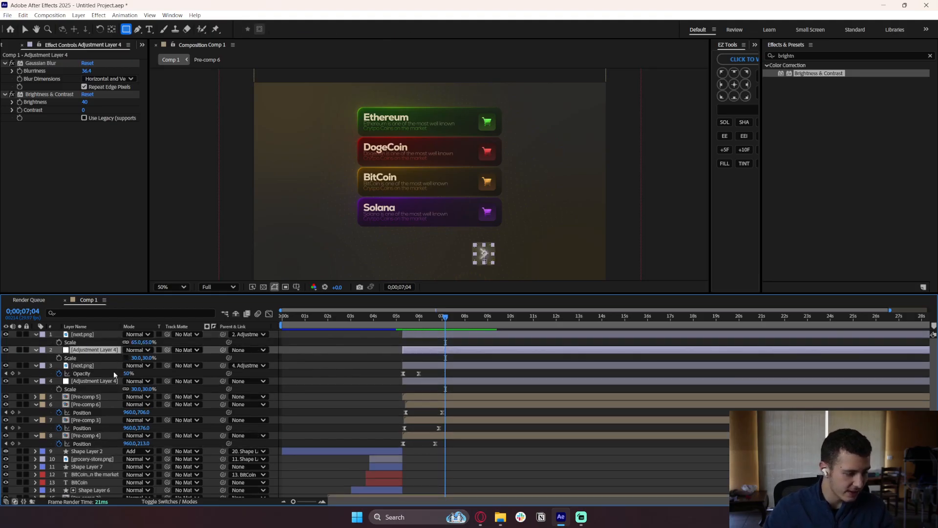
click(136, 359)
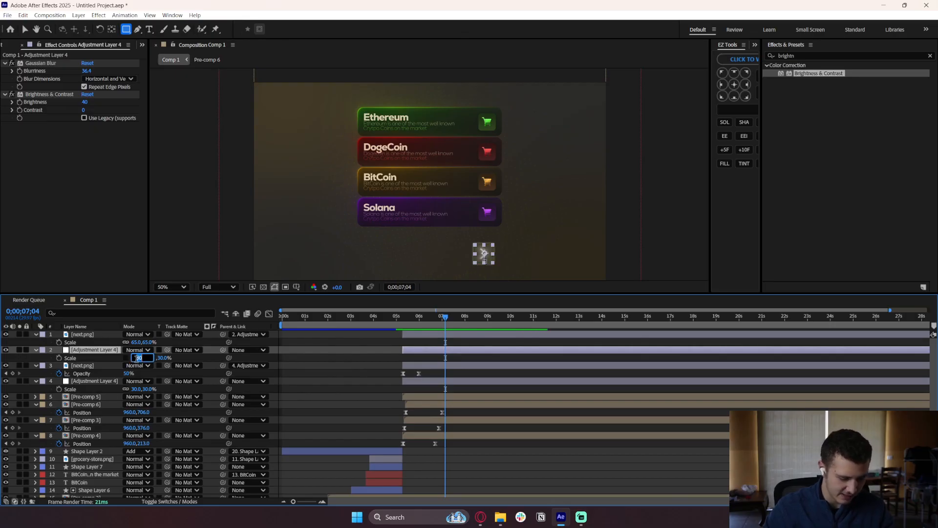
text(-30)
key(Return)
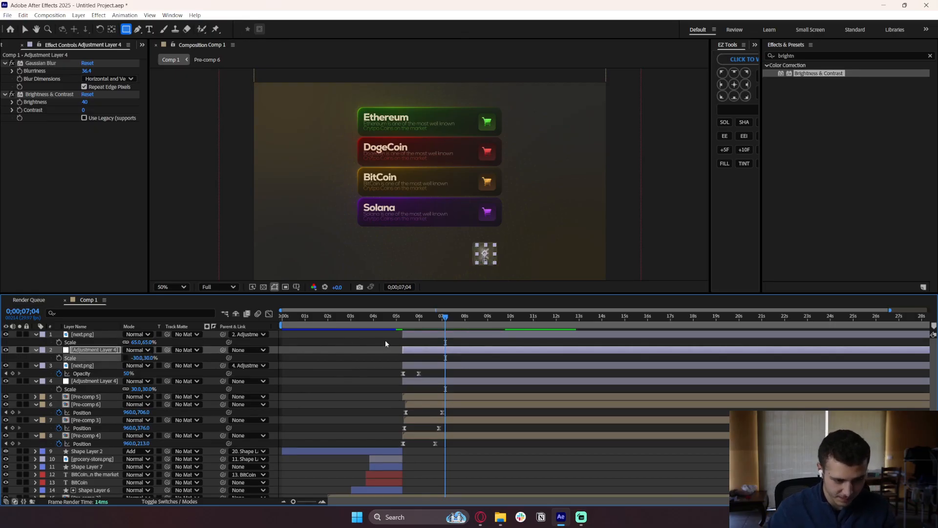
key(ctrl+z)
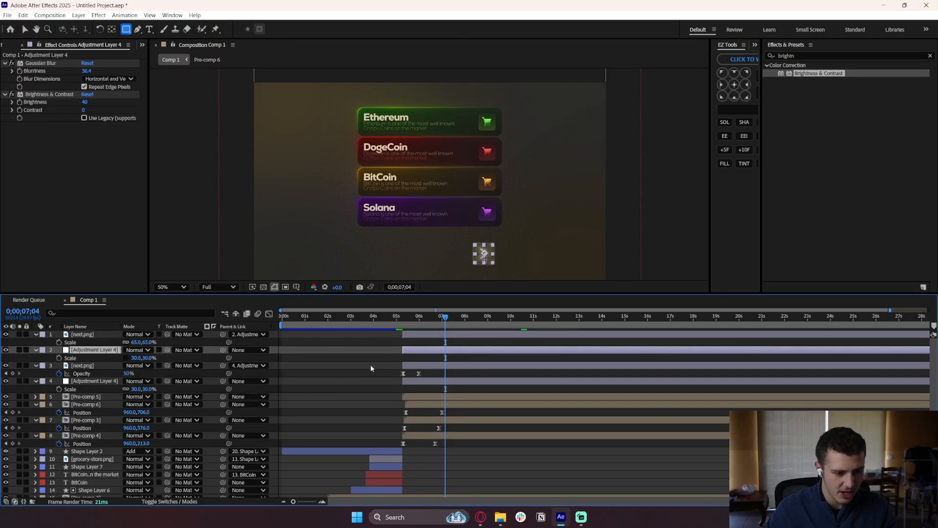
Try the Invert effect on the duplicated adjustment layer.
click(371, 361)
click(441, 349)
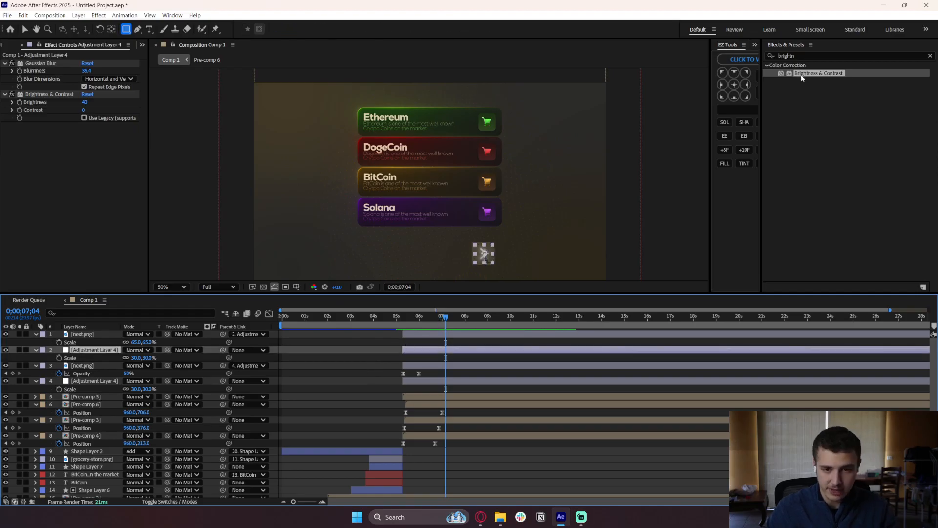
click(806, 55)
text(inver)
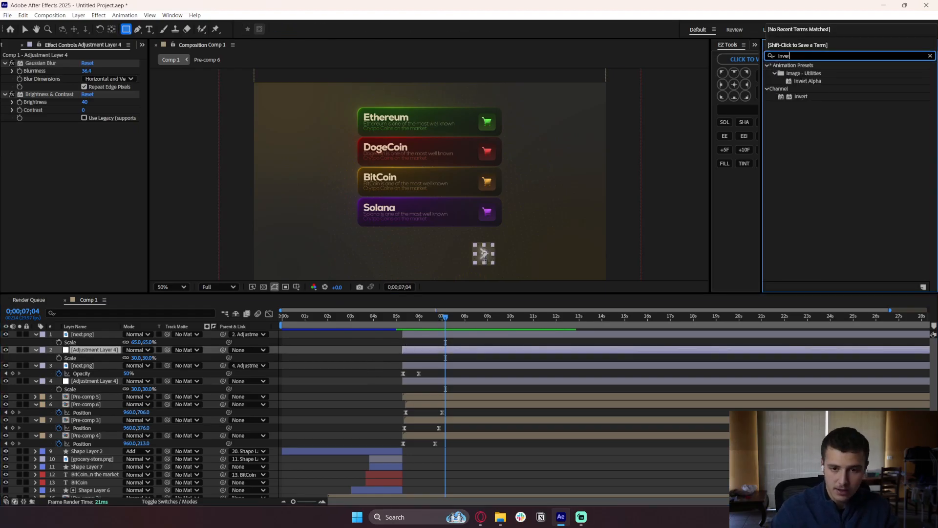
drag(801, 96, 323, 352)
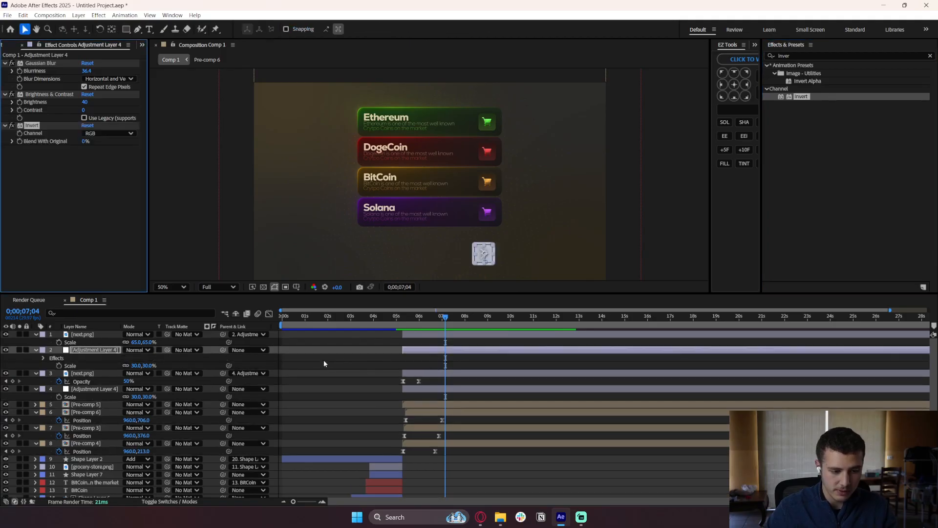
Search the effects and presets for "flip" and "horiz" to find a way to mirror the arrow.
click(831, 55)
text(flip)
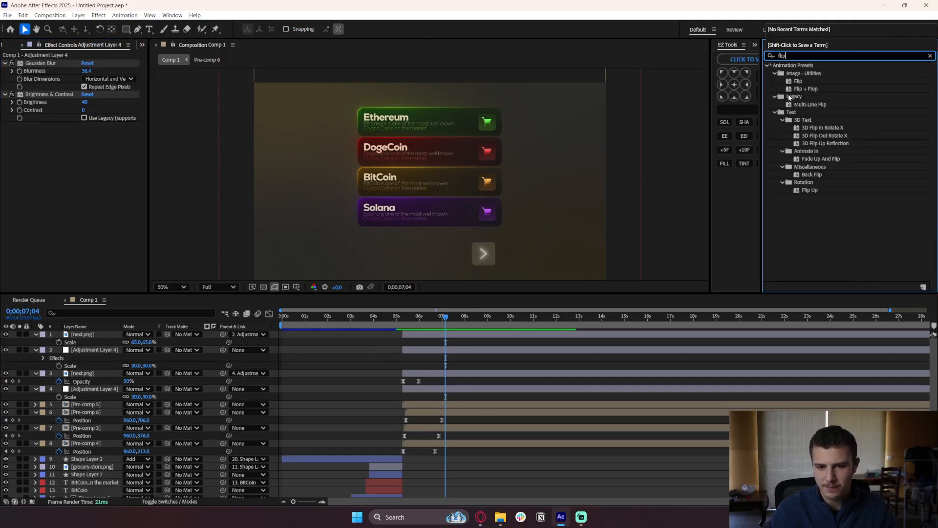
key(BackSpace)
key(BackSpace)
key(BackSpace)
key(BackSpace)
text(horiz)
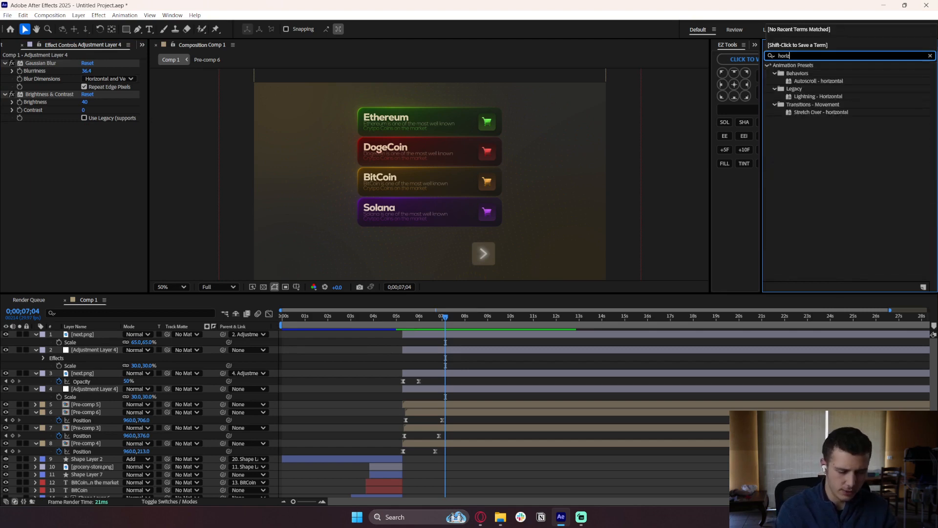
key(BackSpace)
key(BackSpace)
key(BackSpace)
key(BackSpace)
key(BackSpace)
key(BackSpace)
key(BackSpace)
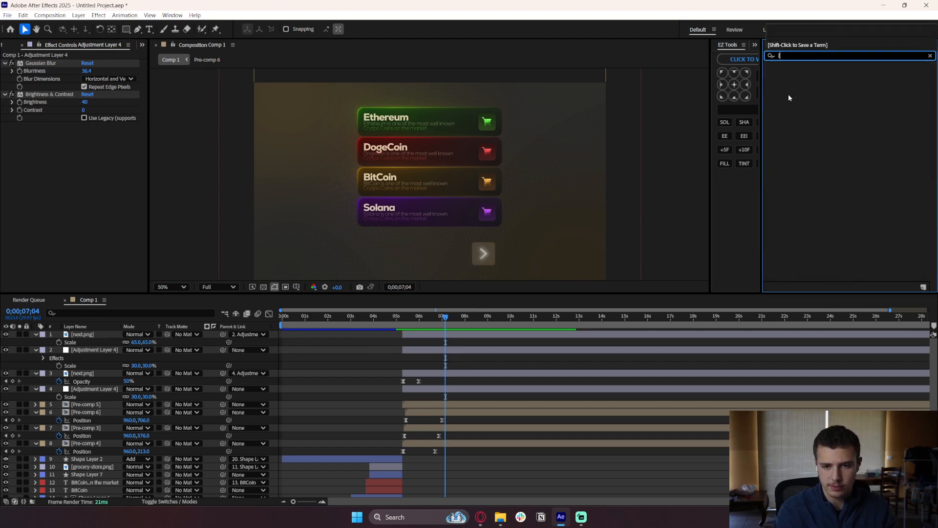
Try mirroring the duplicated adjustment layer again with a horizontal scale of -30%, and undo the scale change.
click(272, 350)
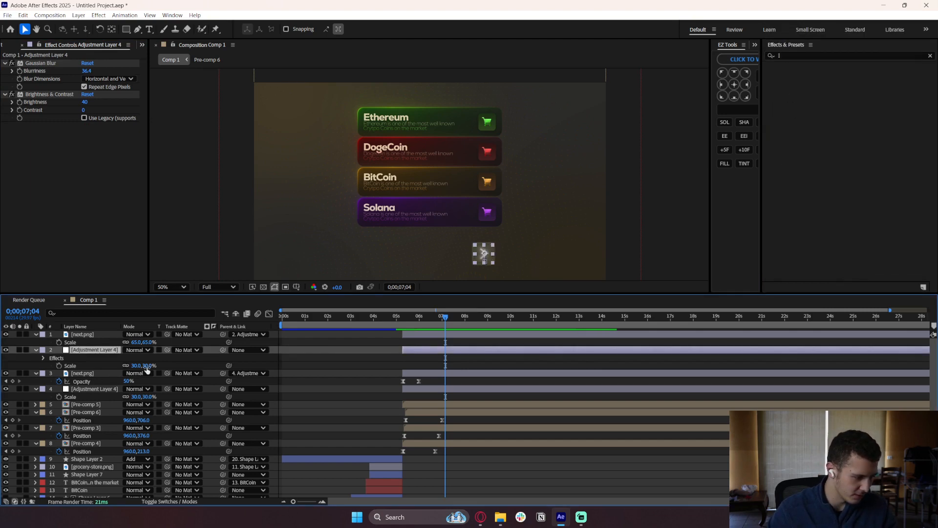
click(139, 365)
text(-3)
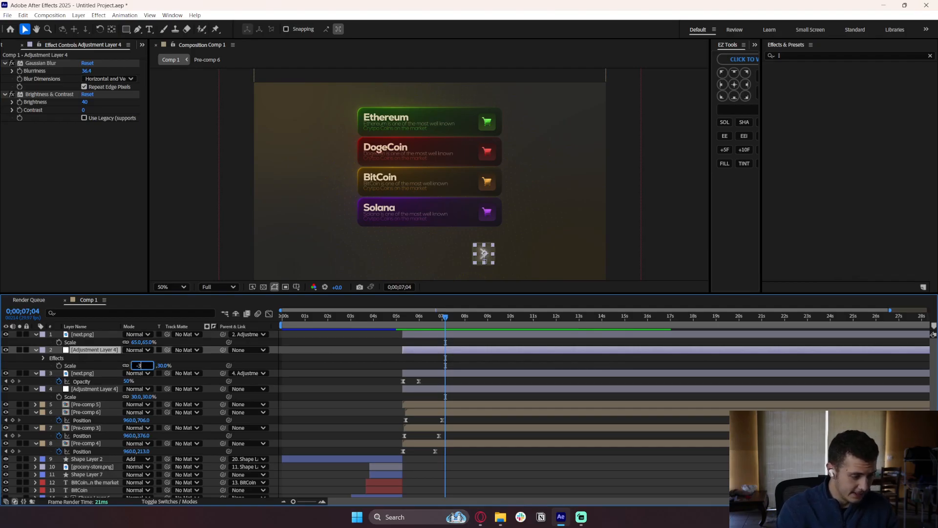
click(126, 365)
click(134, 366)
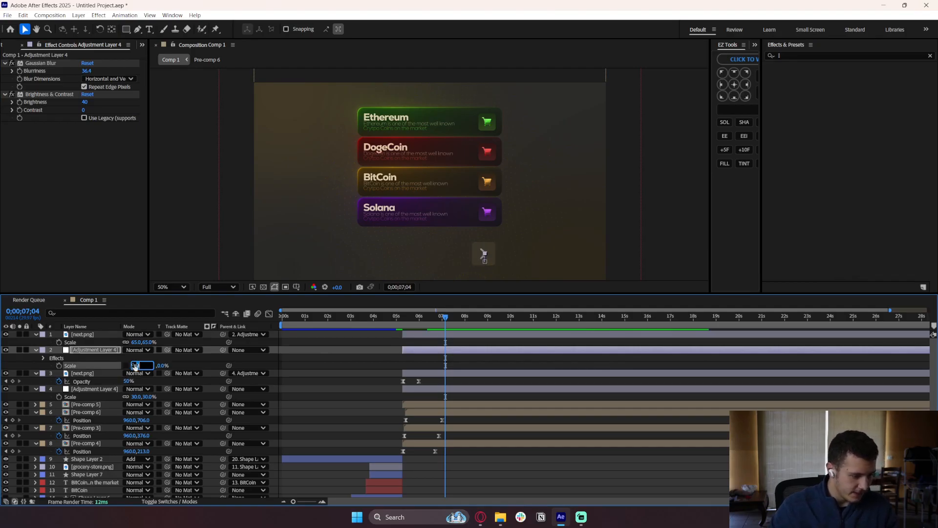
text(-30)
key(Return)
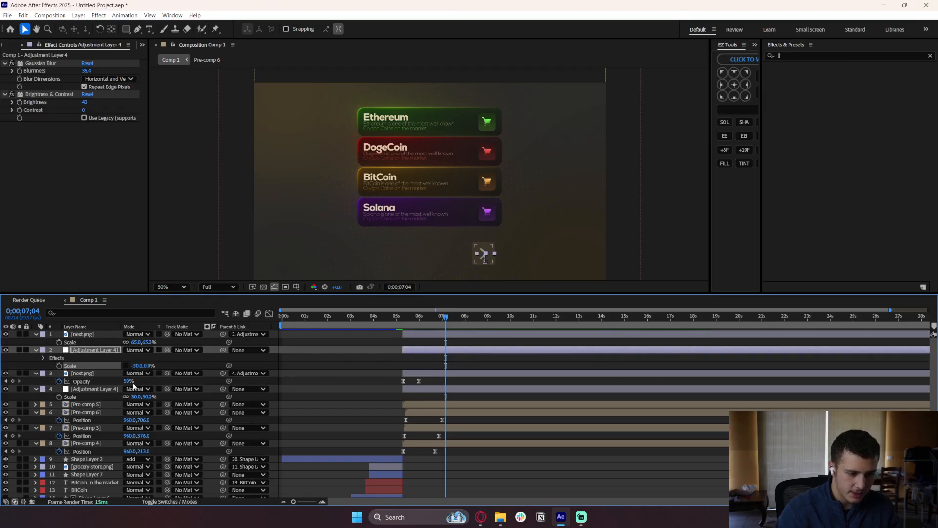
key(ctrl+z)
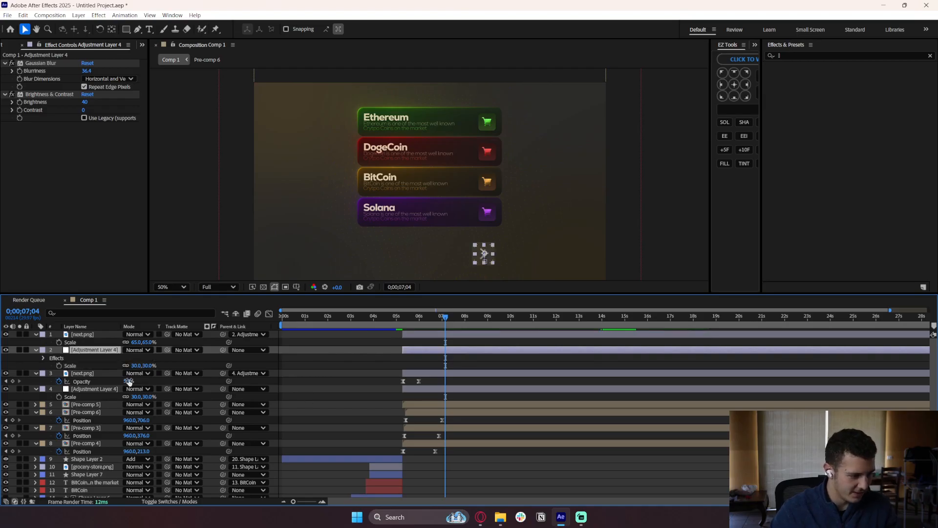
Mirror the duplicated arrow button by setting its adjustment layer's horizontal scale to -30% while keeping the vertical scale at 30%.
click(136, 366)
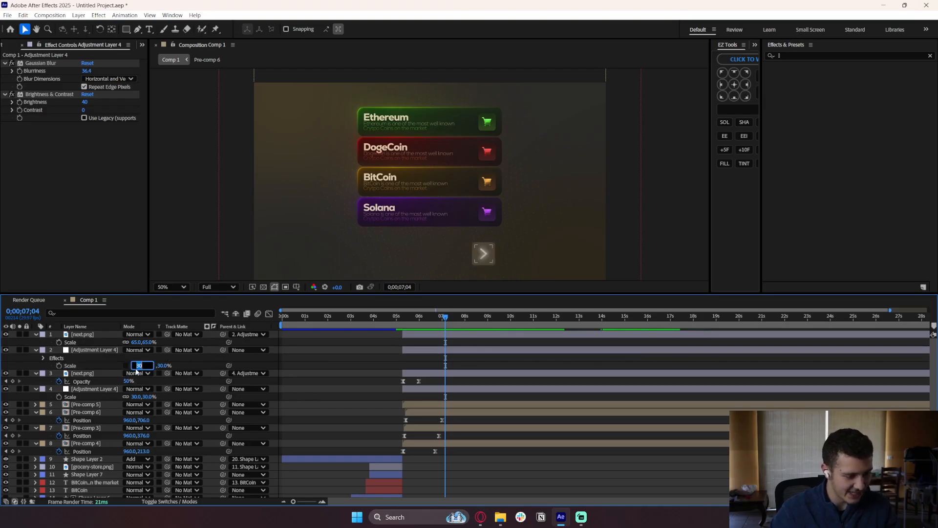
text(-30)
key(Return)
click(336, 382)
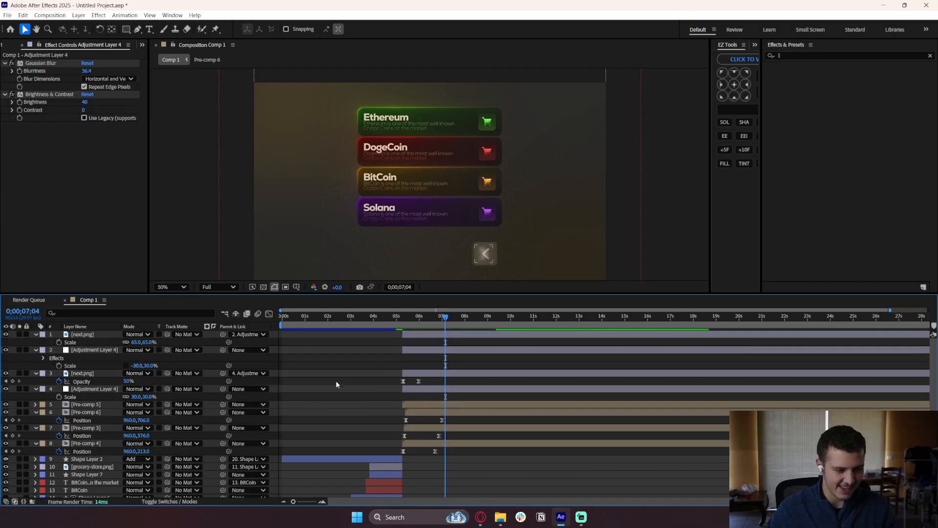
Set the mirrored adjustment layer's horizontal anchor point to -1155, placing the back arrow beneath the cards' left end.
click(408, 350)
key(p)
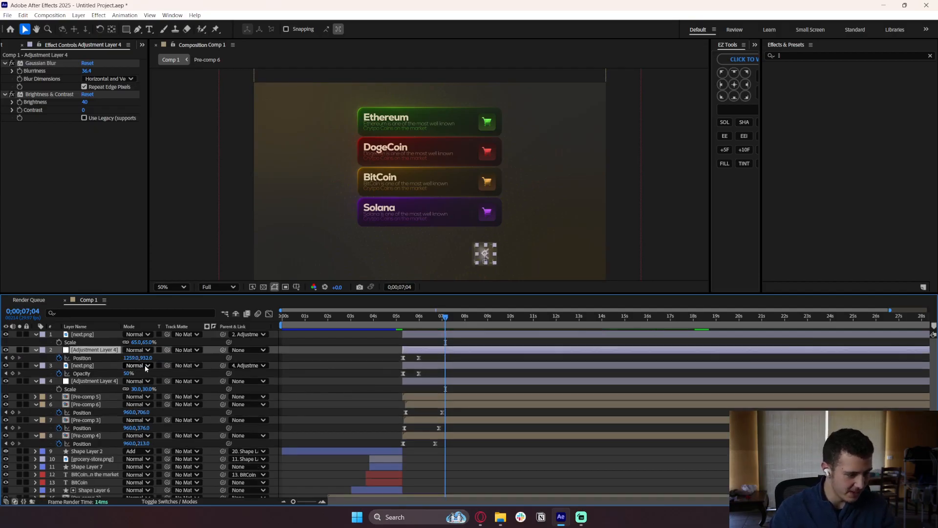
click(6, 358)
key(a)
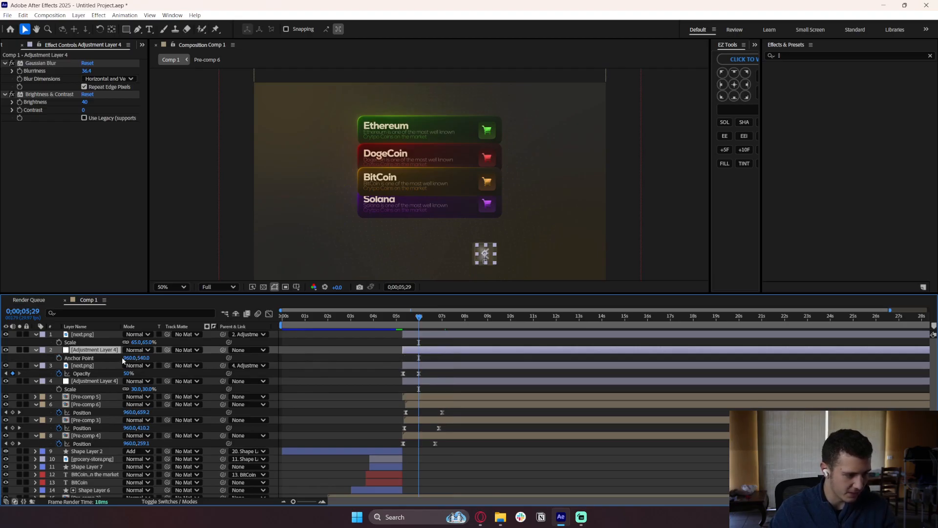
drag(128, 357, 8, 364)
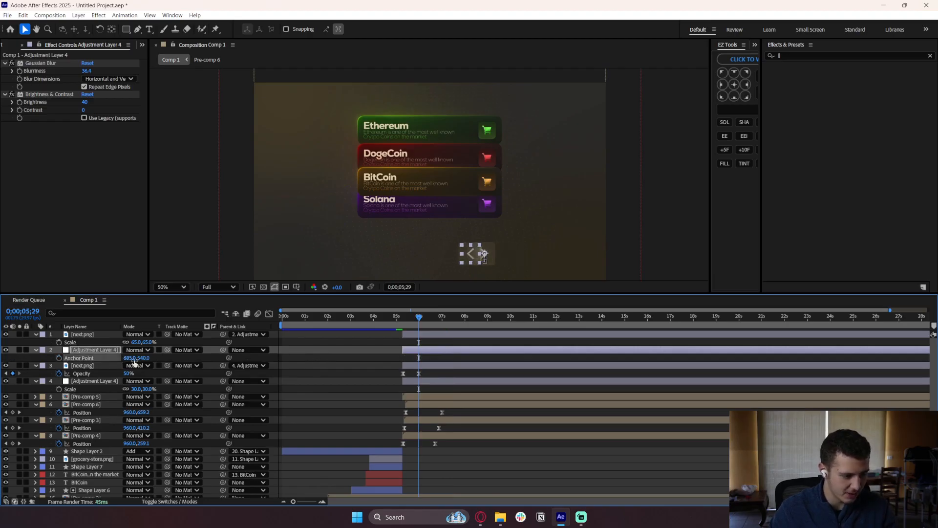
drag(132, 358, 50, 359)
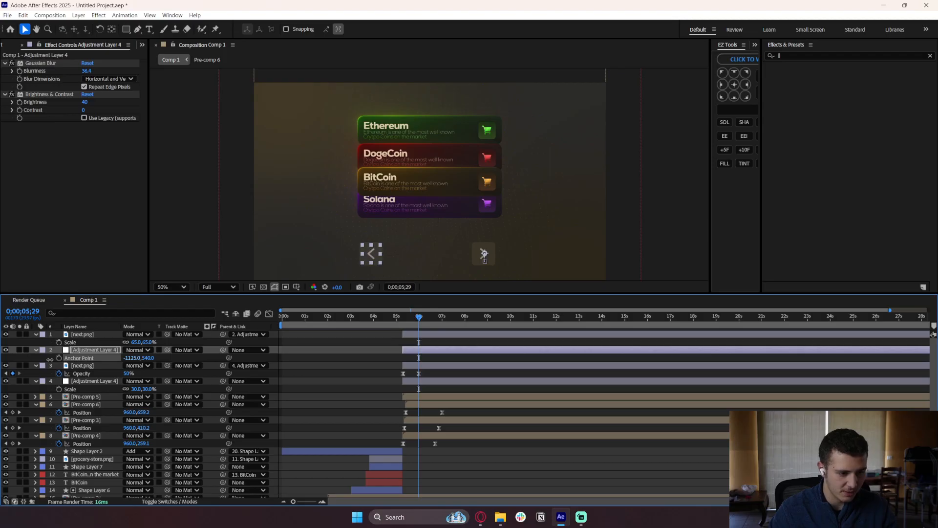
click(359, 350)
Preview the card and arrow button animation from about 0;00;05;10.
click(404, 316)
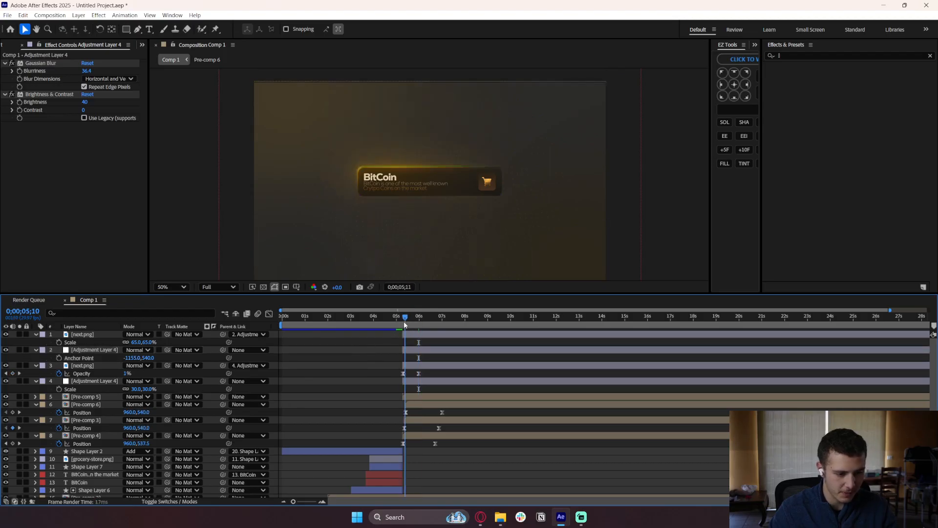
key(space)
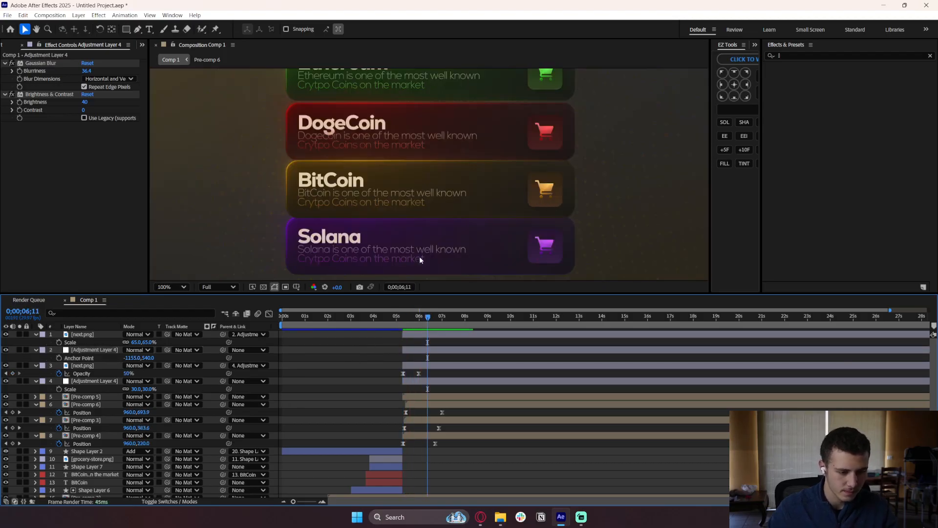
key(space)
click(405, 318)
key(space)
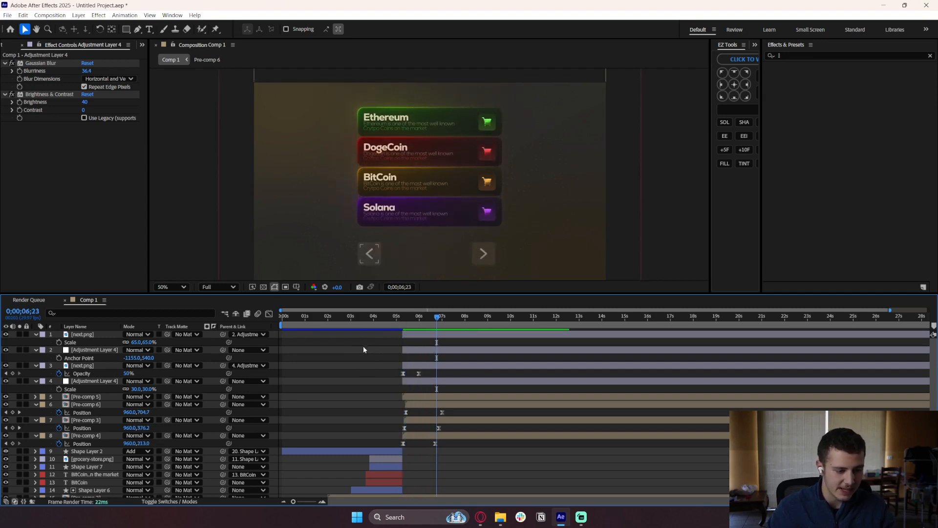
Add a new adjustment layer at the top of the stack and align its start with the start of the arrow layers.
right_click(35, 375)
mouse_move(54, 377)
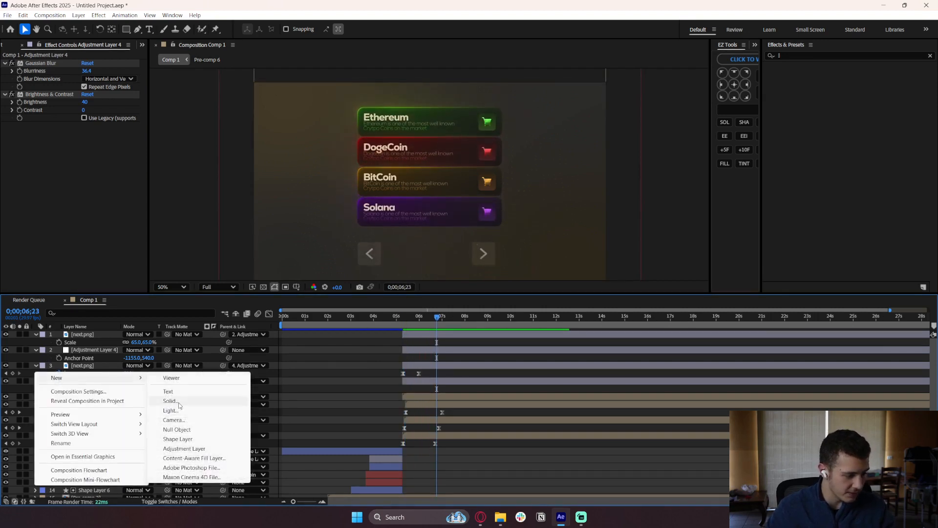
click(175, 449)
drag(306, 335, 420, 335)
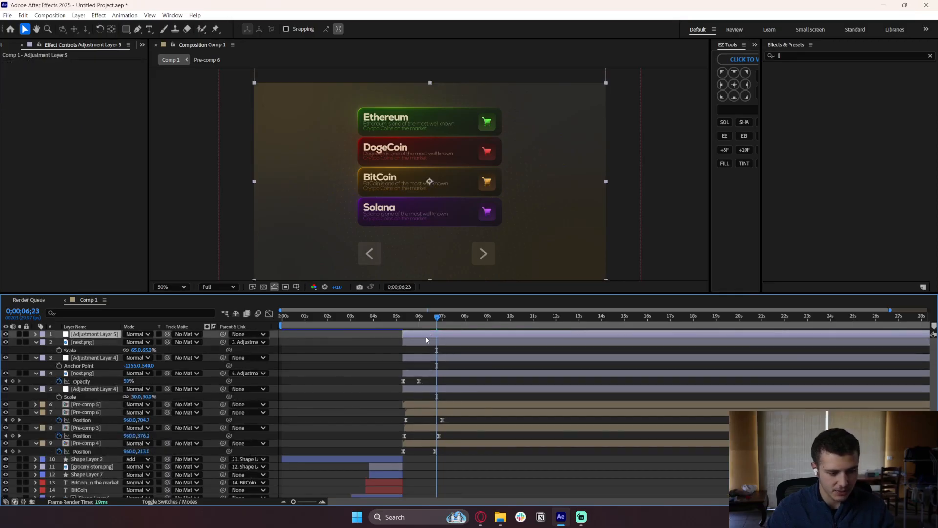
Apply the Deep Glow effect to the top adjustment layer and set its exposure to 0.5.
click(775, 55)
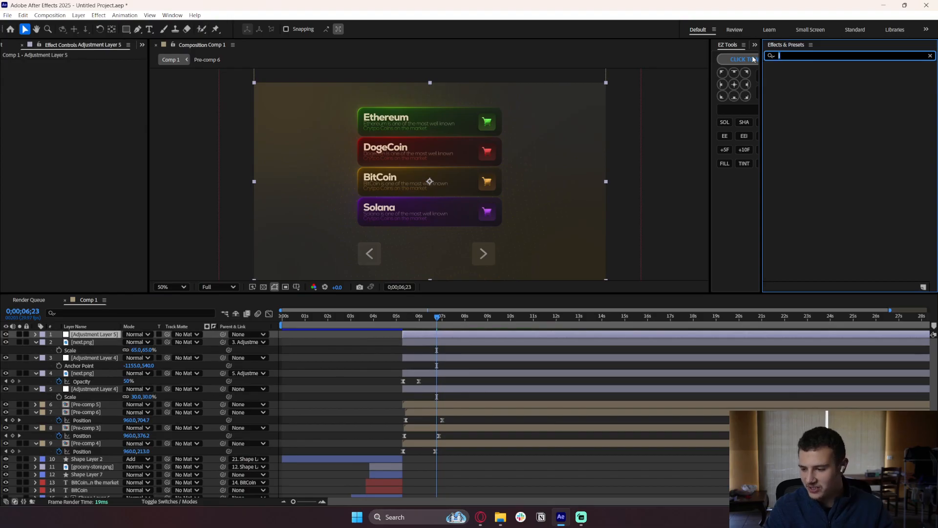
text(deep)
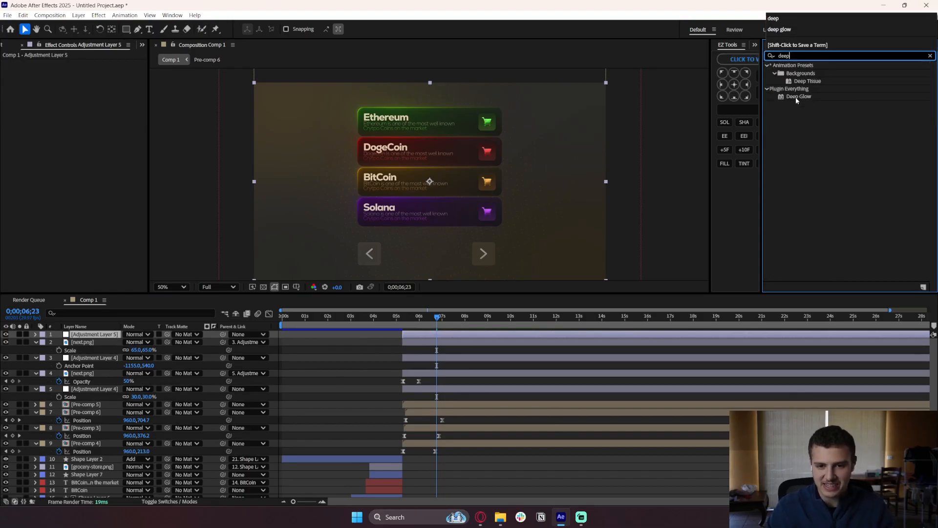
drag(796, 100, 472, 337)
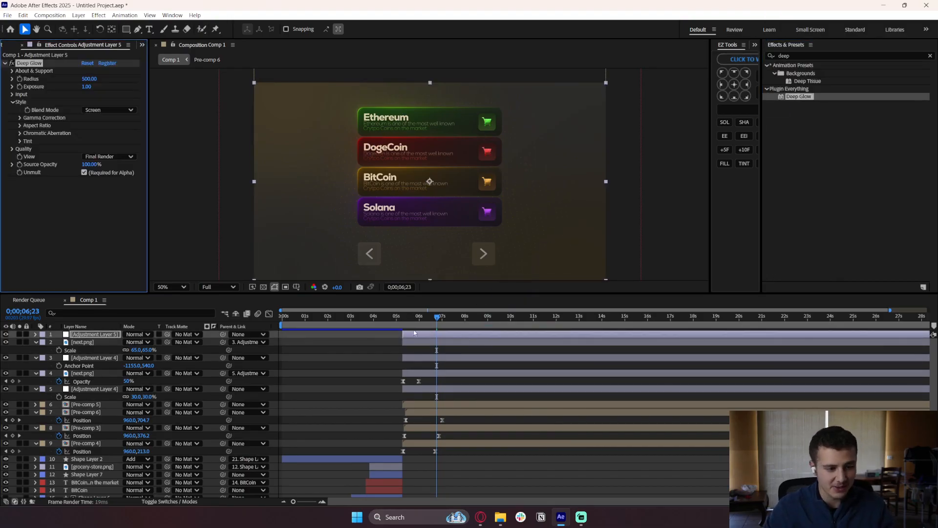
click(87, 87)
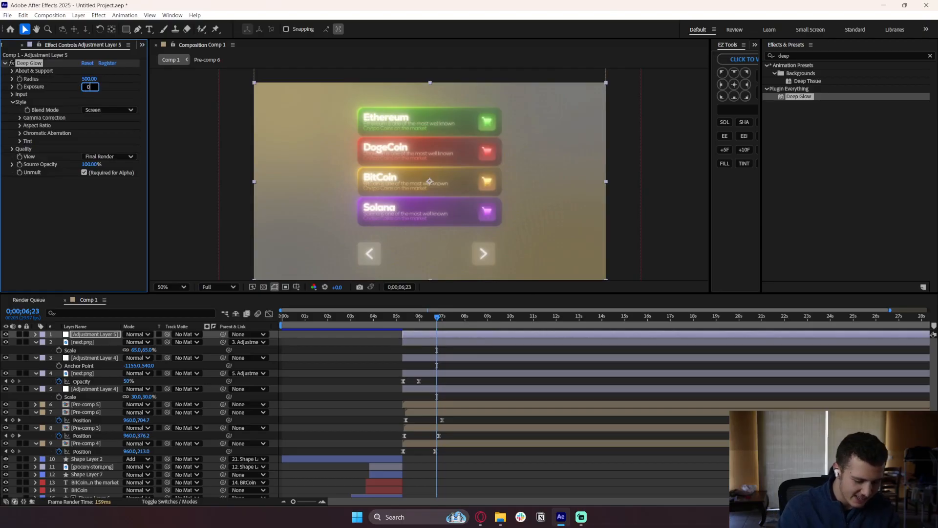
text(0.5)
key(Return)
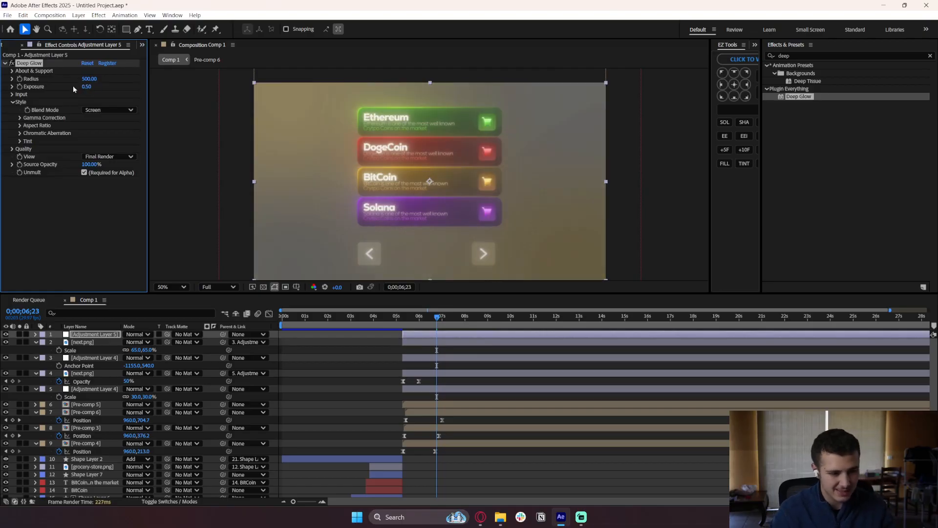
Try to pre-compose the glow adjustment layer together with both arrow images and their adjustment layers.
shift+click(417, 389)
right_click(416, 391)
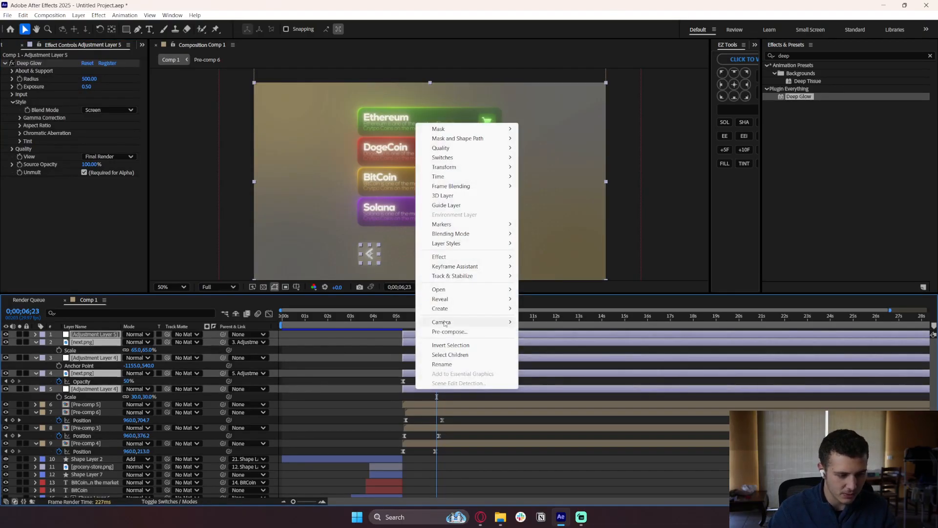
click(455, 332)
click(514, 325)
click(336, 382)
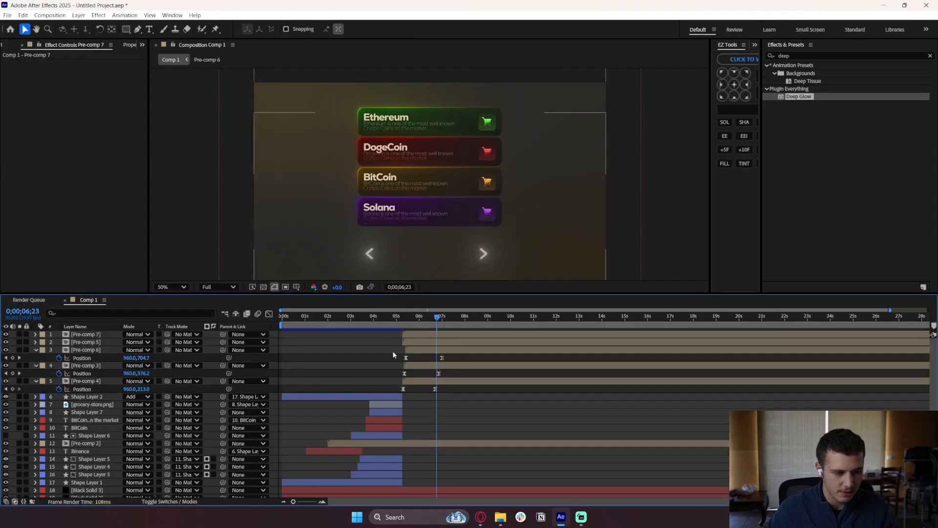
drag(391, 316, 455, 318)
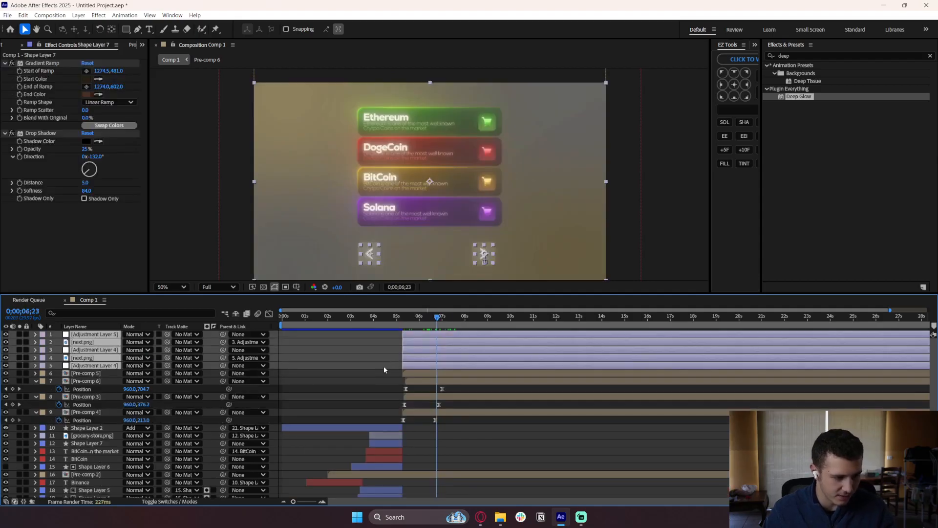
Try duplicating the glow adjustment layer above the lower arrow image and pre-composing the top glow layer with its arrow image.
click(430, 335)
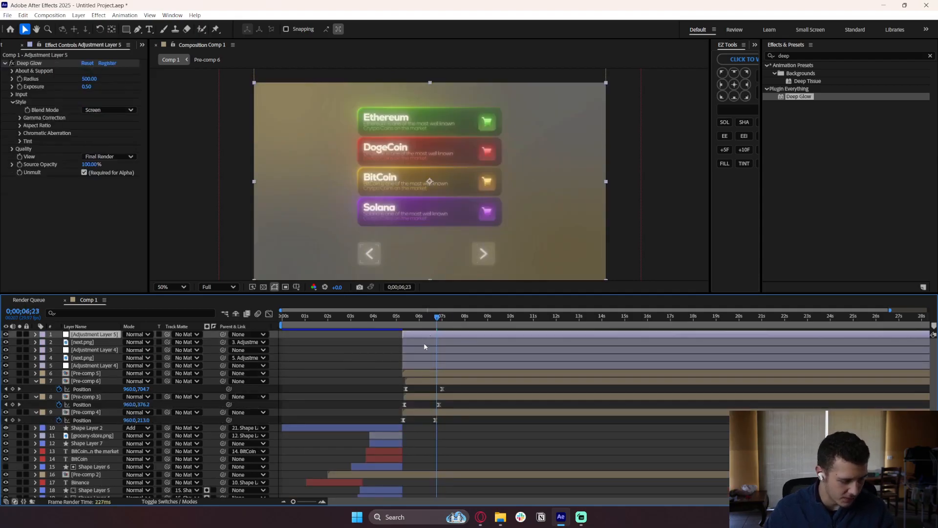
key(ctrl+d)
drag(109, 336, 108, 364)
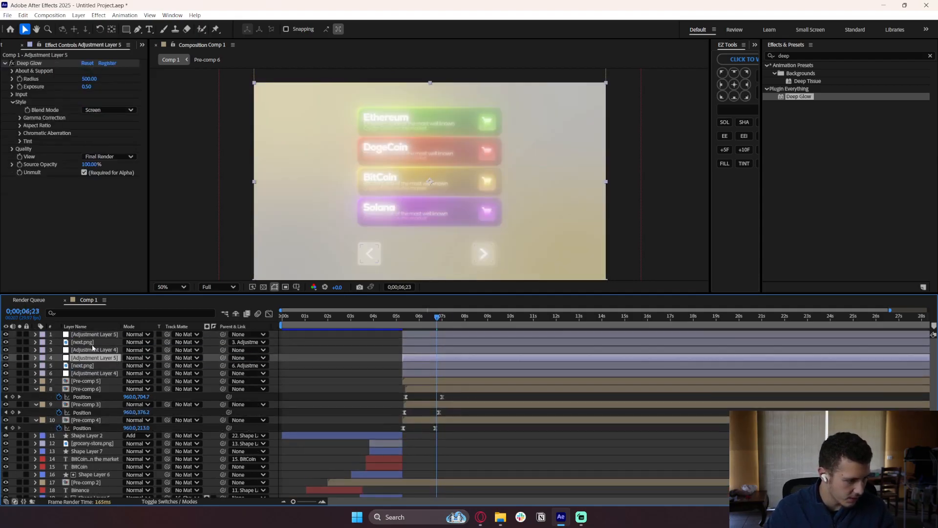
right_click(92, 342)
click(125, 283)
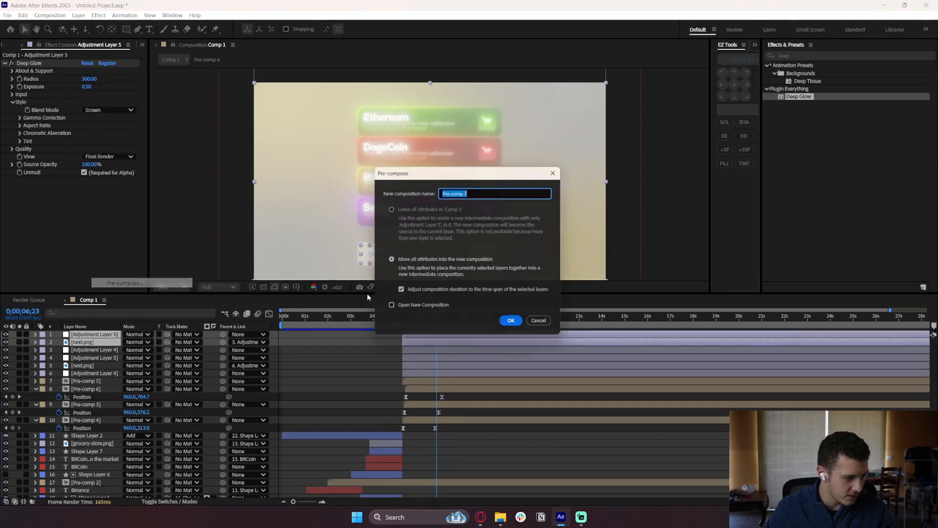
click(513, 323)
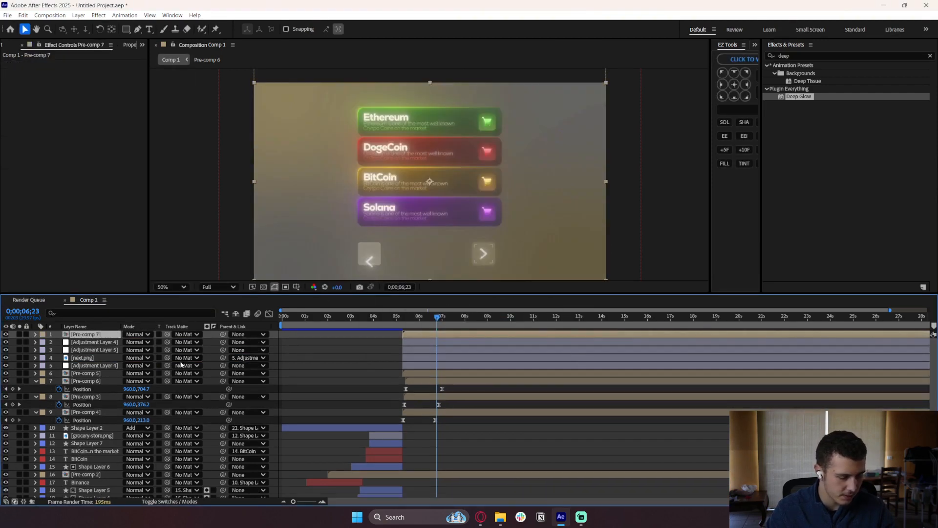
key(ctrl+z)
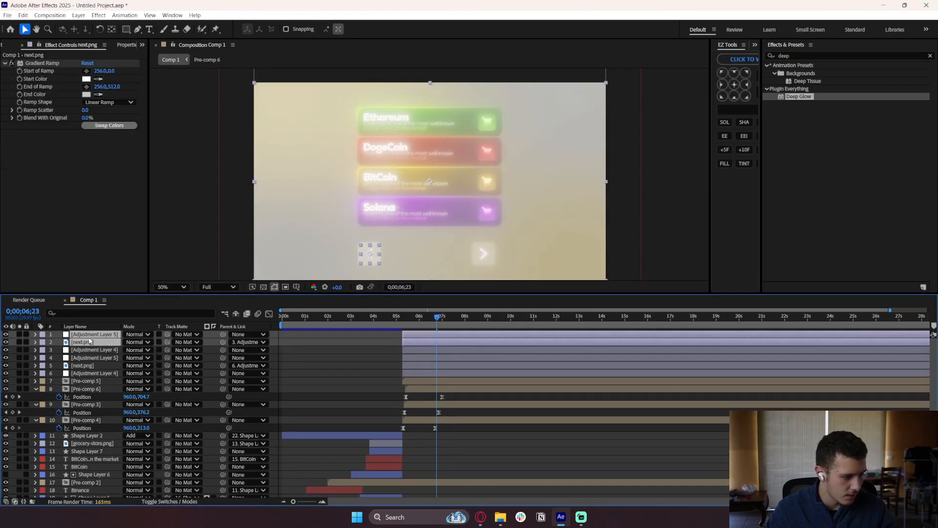
Undo the duplicated glow layer and the Deep Glow effect on the top adjustment layer.
click(36, 342)
key(ctrl+z)
click(59, 360)
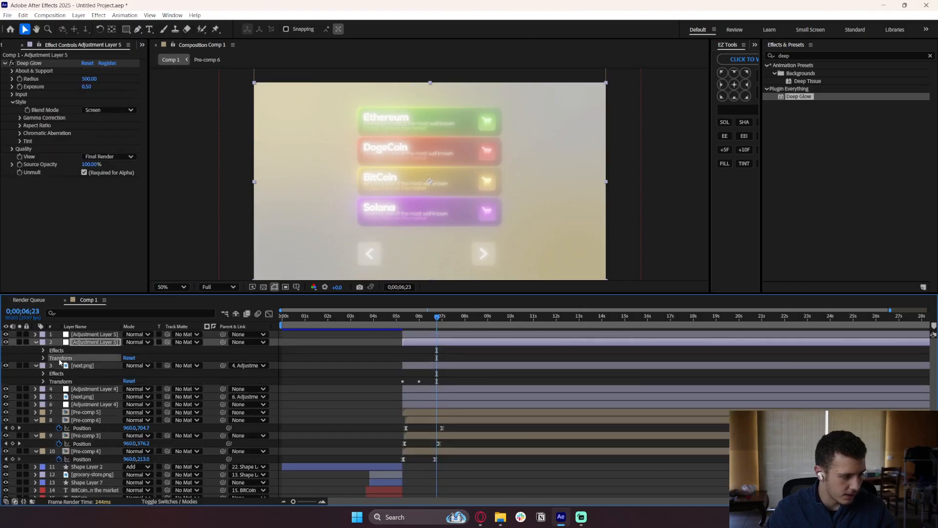
key(ctrl+z)
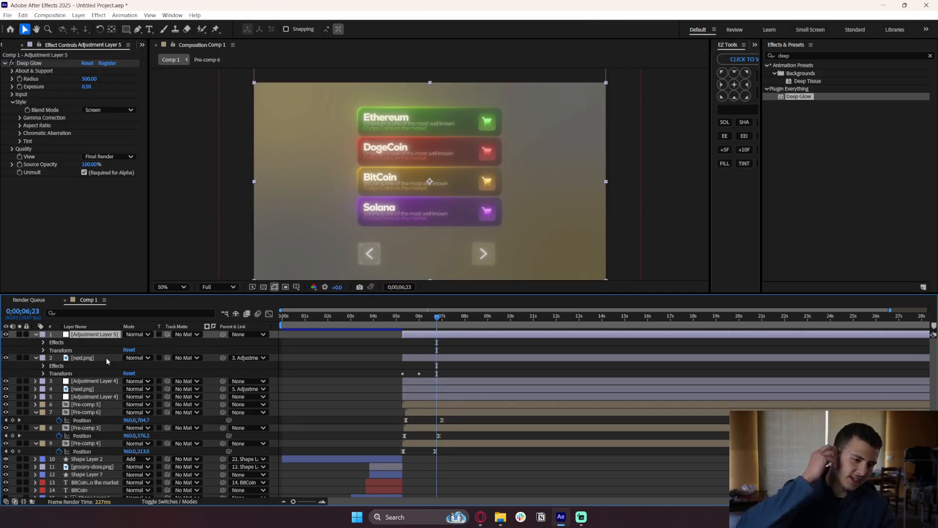
key(ctrl+z)
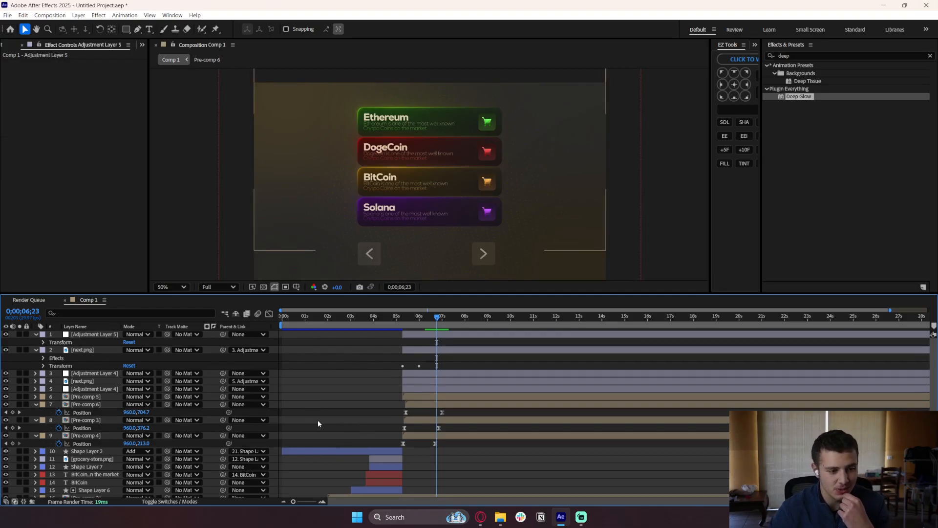
Collapse the top two layers' properties and preview the animation from the start of the composition.
click(433, 337)
click(434, 350)
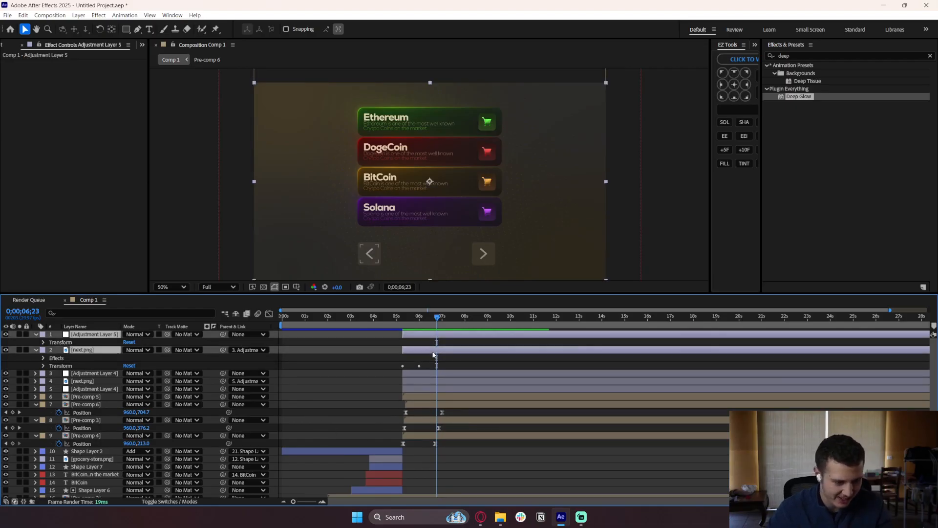
click(37, 335)
click(332, 350)
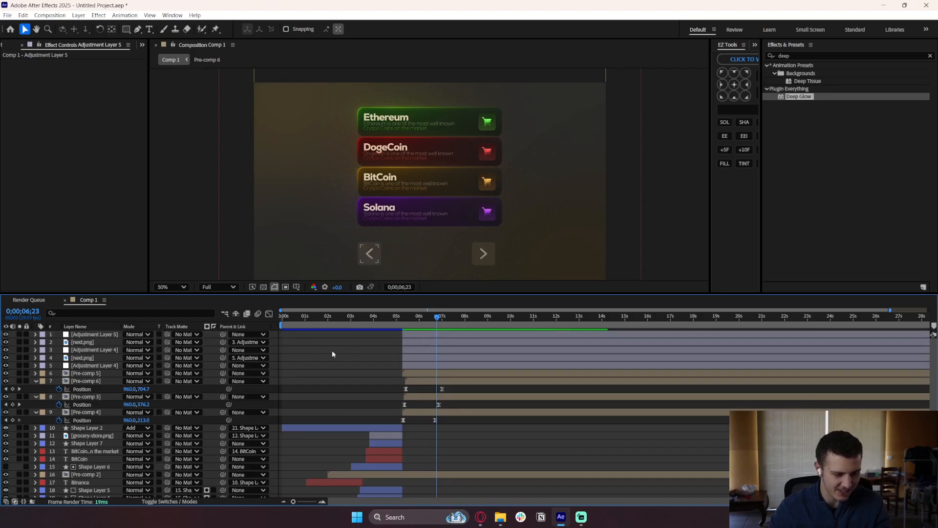
scroll(328, 342, down, 3)
drag(312, 320, 278, 325)
key(space)
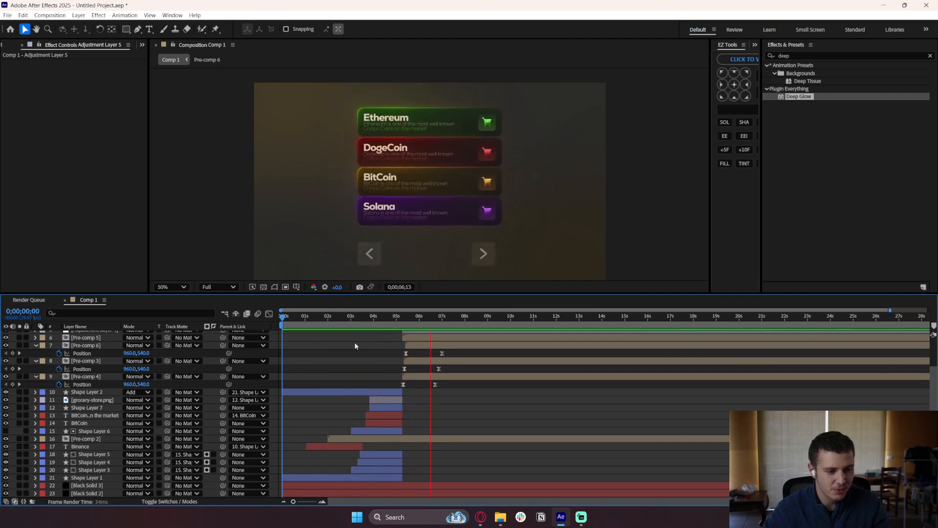
key(space)
Keyframe Pre-comp 2's current position at 0;00;07;07, then move it to about 1291, 958 at 0;00;07;28 over the next arrow.
click(358, 439)
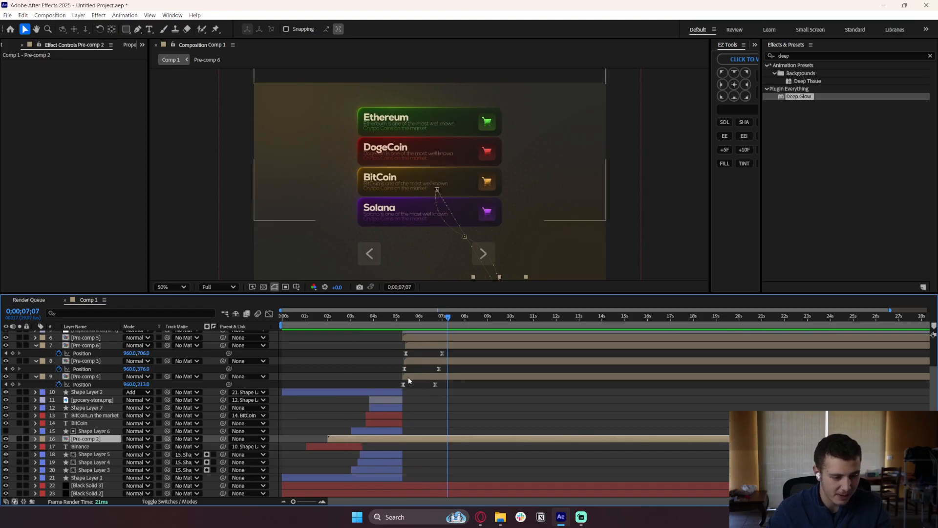
key(u)
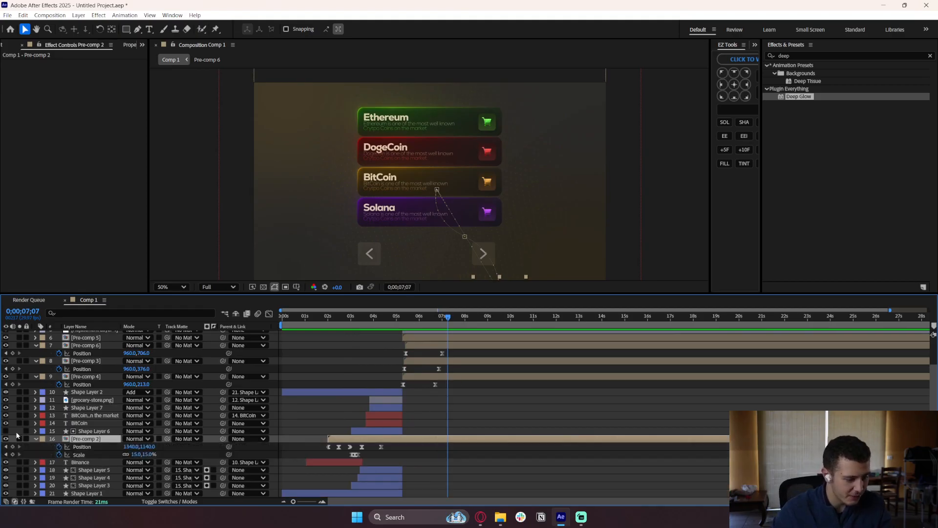
click(12, 447)
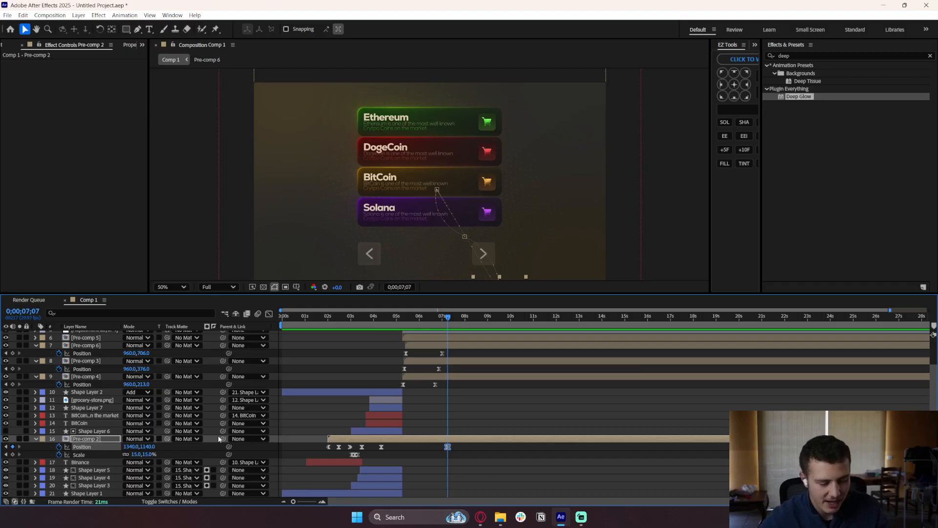
mouse_move(449, 317)
mouse_down()
mouse_move(474, 319)
mouse_move(465, 323)
mouse_up()
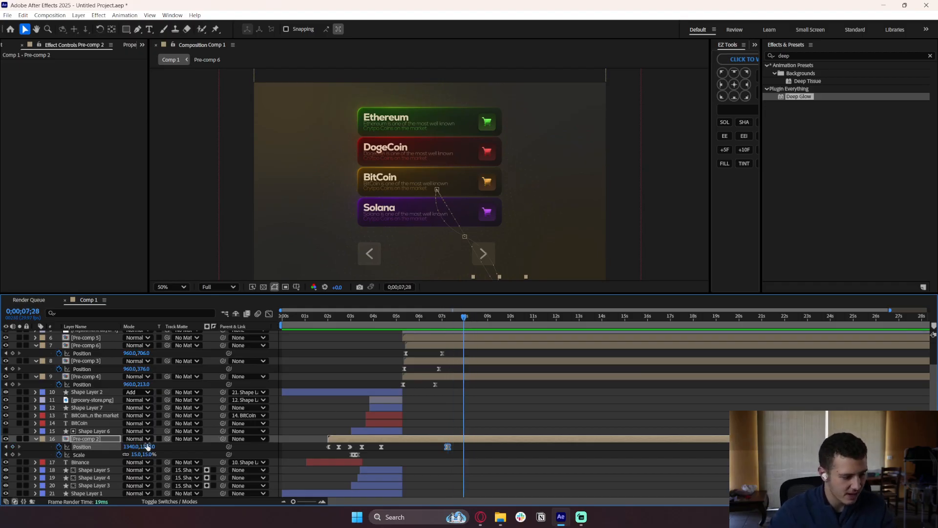
drag(150, 446, 63, 447)
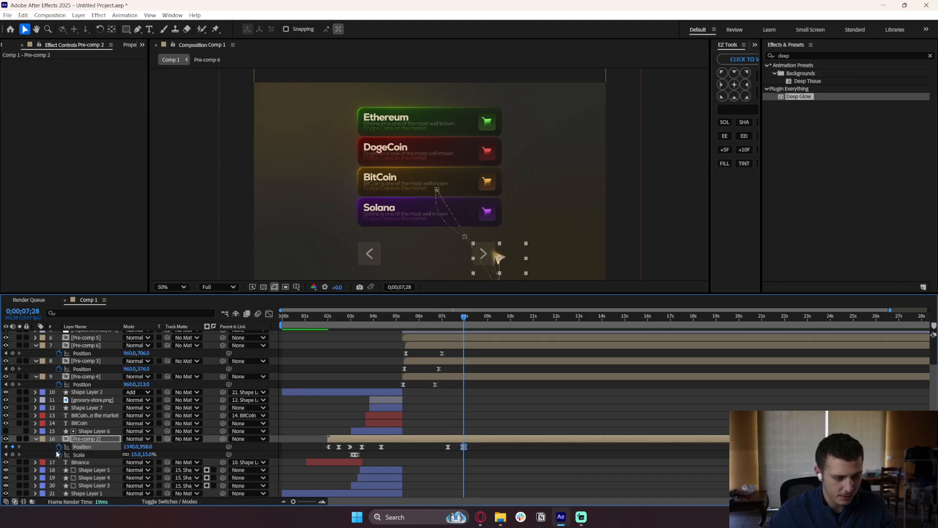
drag(130, 446, 108, 446)
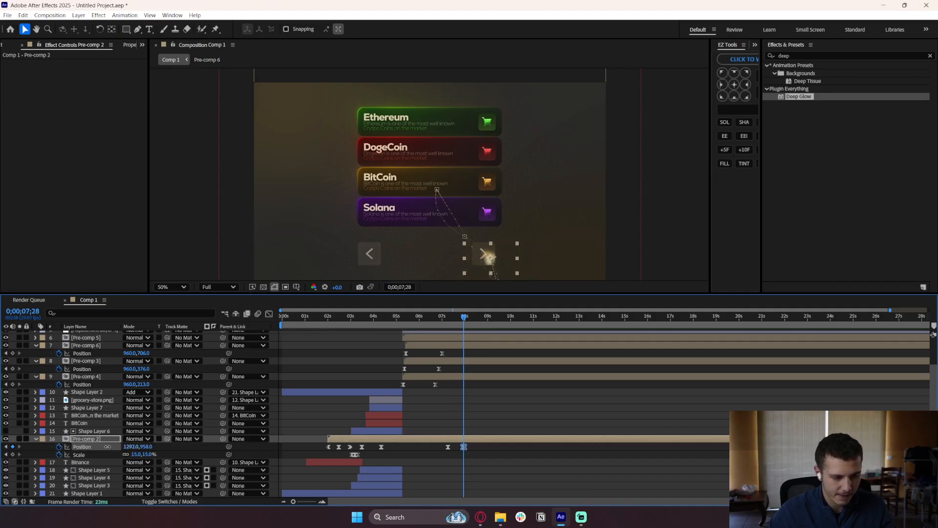
Bring Pre-comp 2 to the top of the layer stack and refine its position at 0;00;07;28 to 1279, 955.
scroll(105, 336, up, 3)
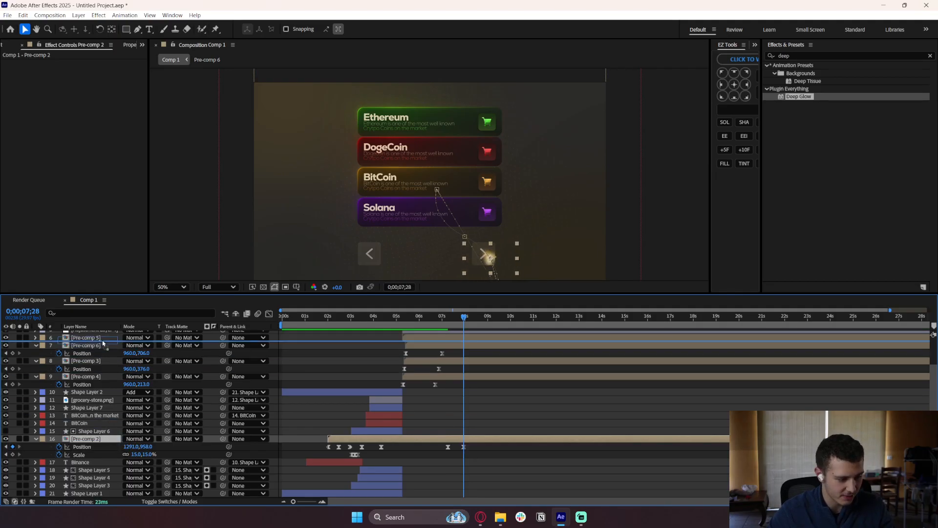
key(ctrl+shift+bracketright)
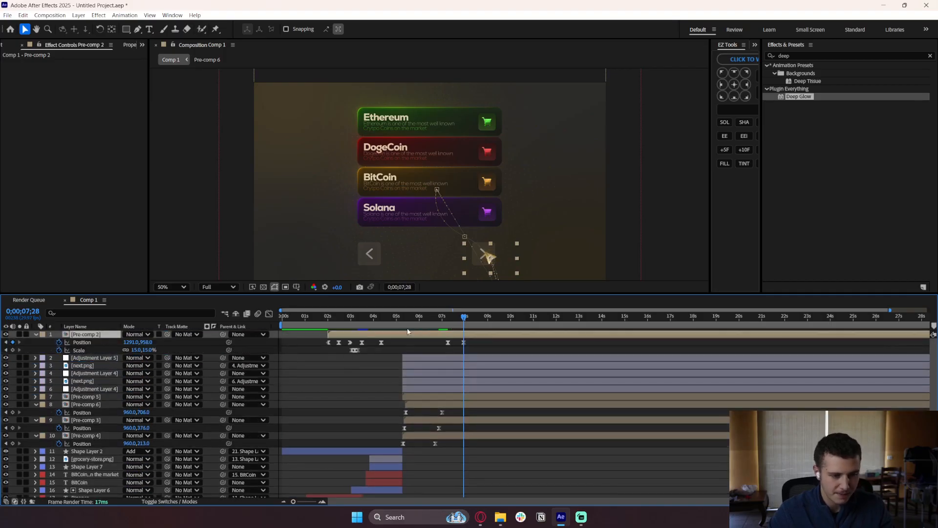
mouse_move(150, 343)
mouse_down()
mouse_move(130, 342)
mouse_move(146, 342)
mouse_up()
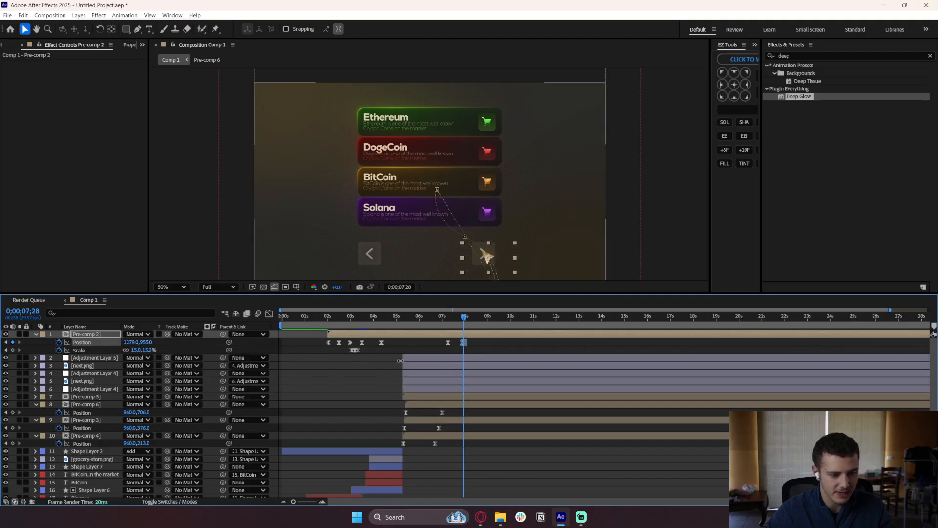
Reshape the speed curve between Pre-comp 2's last two position keyframes for a fast start and long ease-out, and preview the move.
alt+scroll(477, 344, up, 3)
click(350, 318)
drag(350, 319, 347, 318)
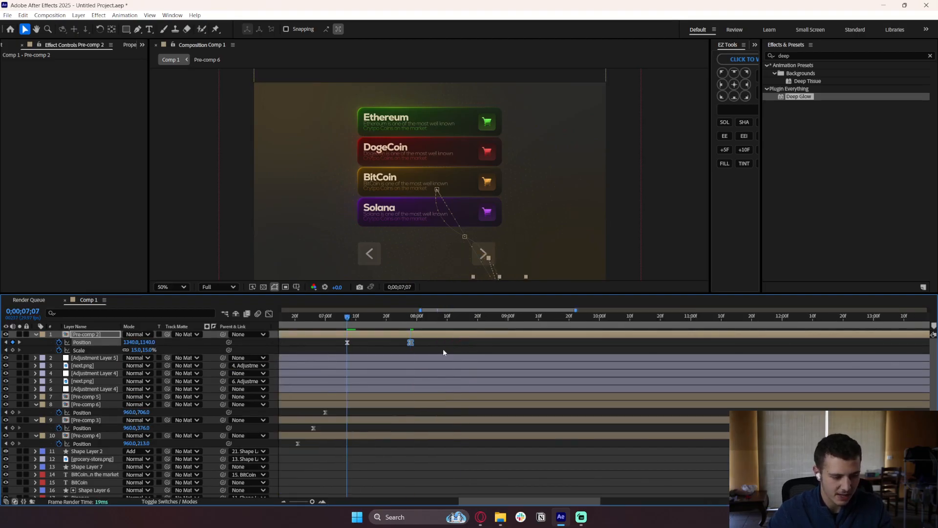
drag(436, 353, 323, 341)
click(269, 314)
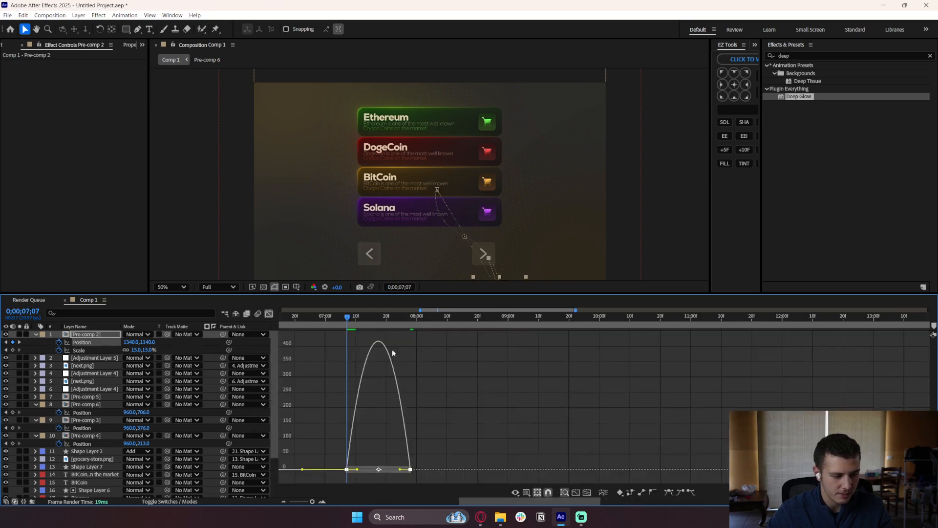
drag(400, 472, 371, 469)
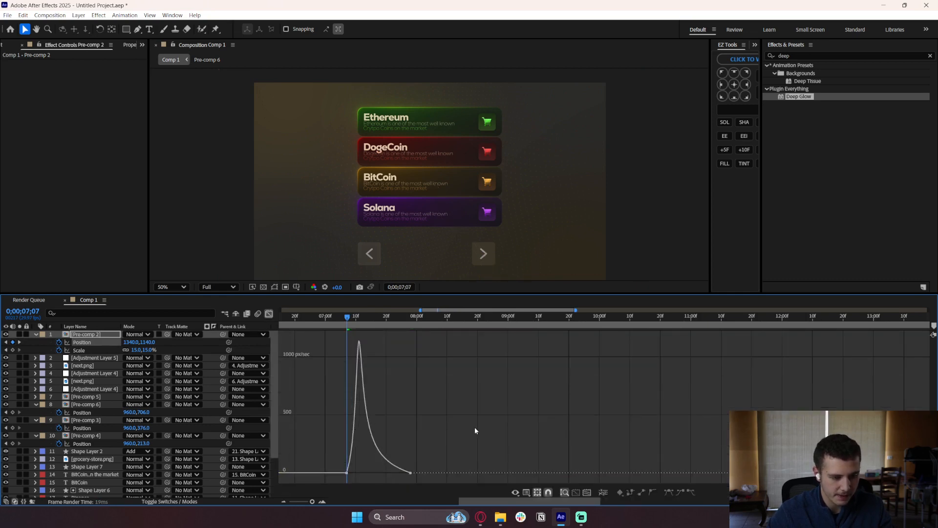
key(space)
key(space)
click(269, 315)
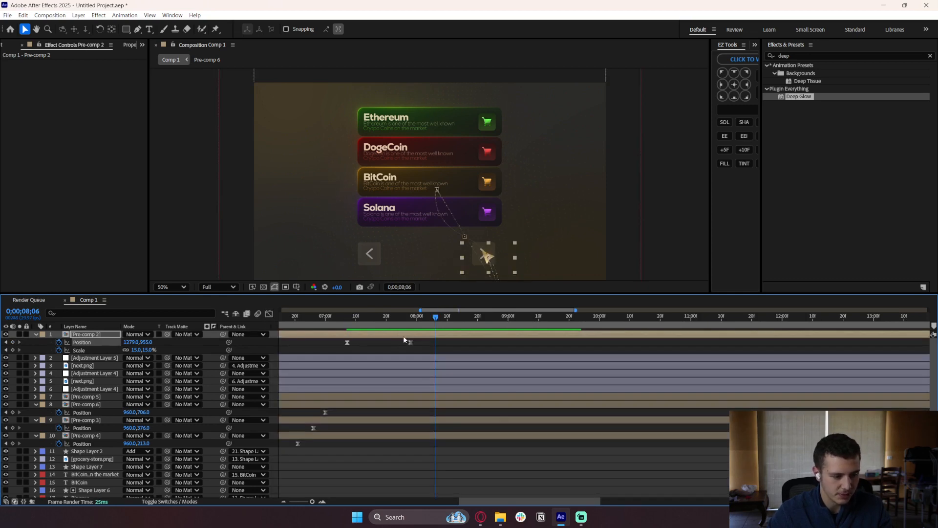
Keyframe Pre-comp 2's scale at 15% around 0;00;07;20 and set it to 12% at 0;00;07;26 for the cursor's click.
click(403, 336)
key(u)
key(s)
click(359, 318)
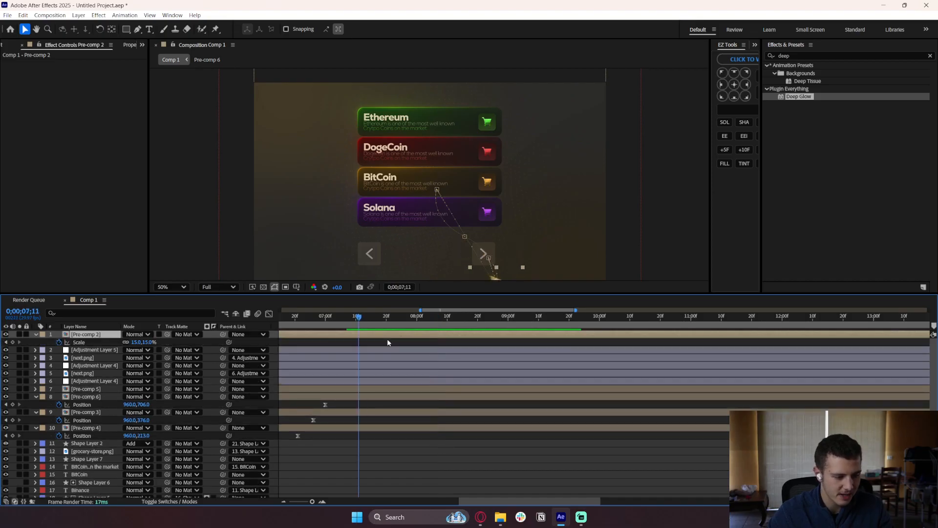
drag(362, 319, 404, 318)
click(12, 342)
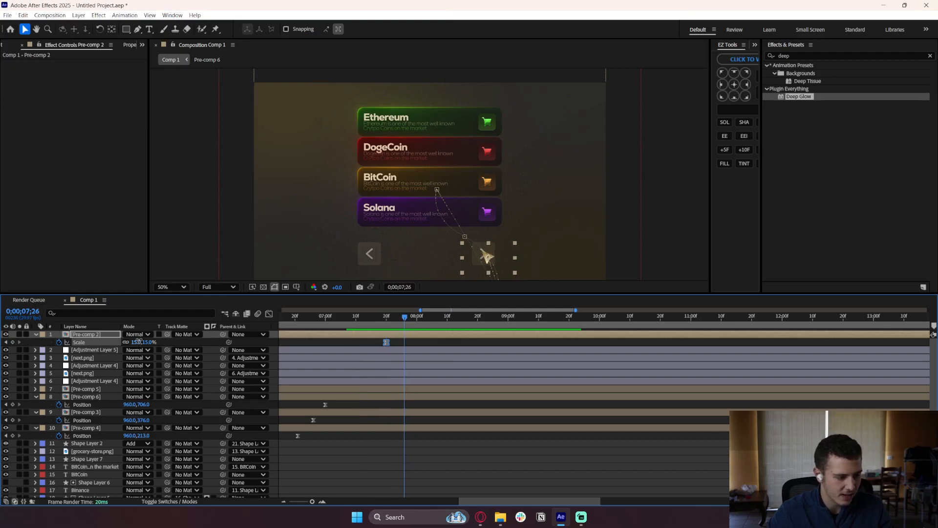
click(138, 342)
text(120)
key(Return)
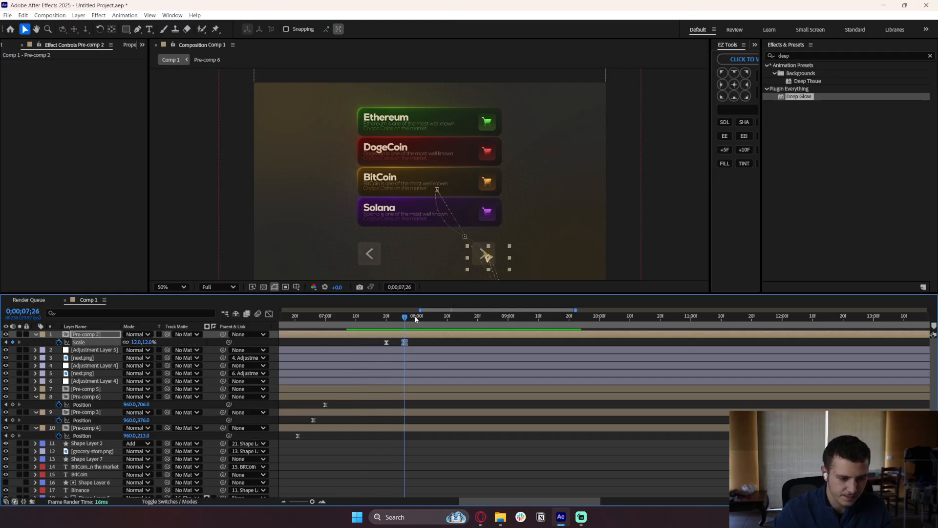
Set Pre-comp 2's scale back to 15% at 0;00;08;01 to finish the cursor's click, and preview it.
drag(416, 319, 420, 318)
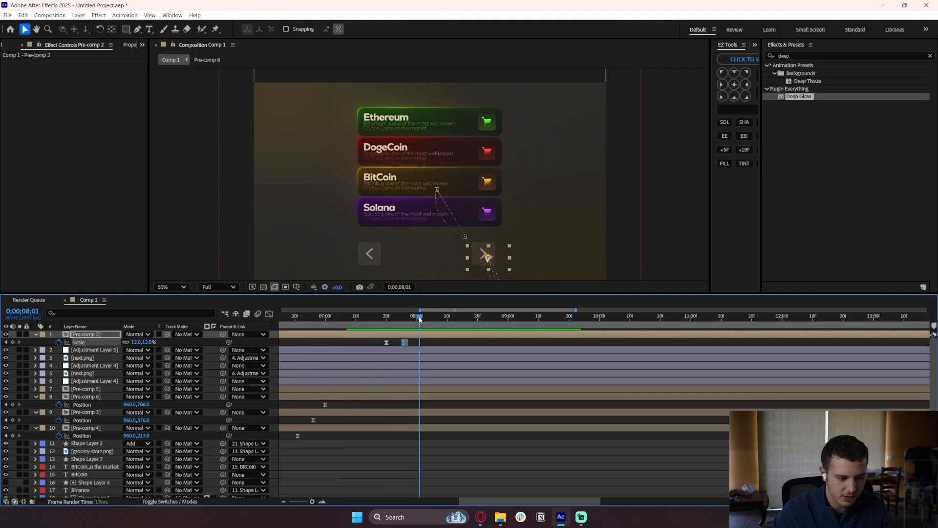
click(136, 341)
text(15.0)
key(Return)
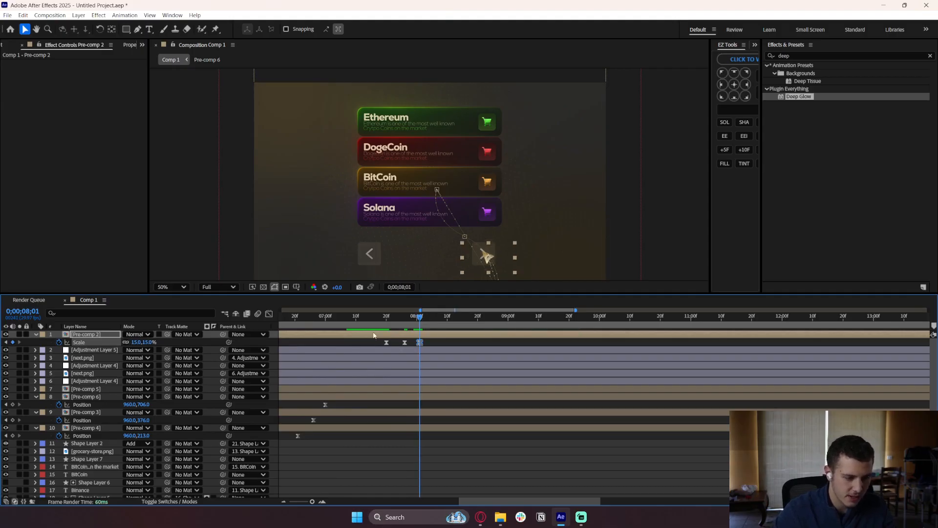
key(space)
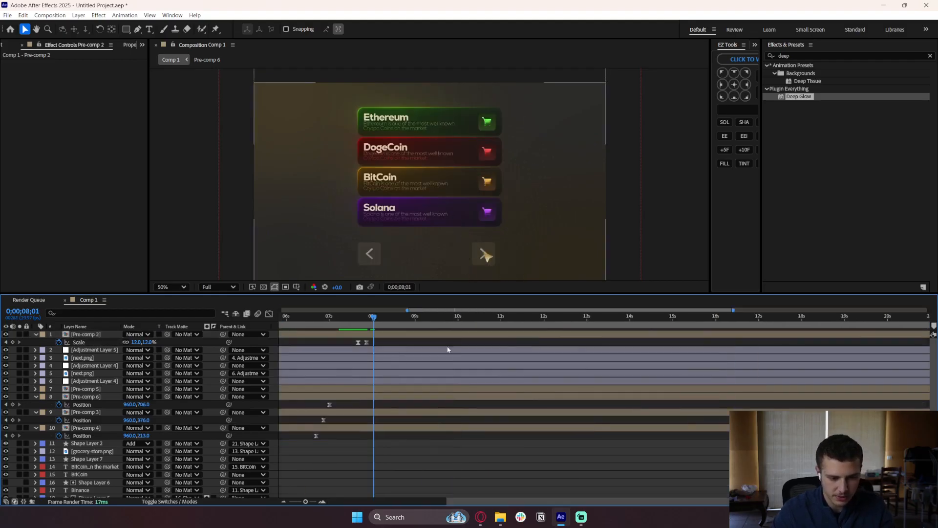
Show Pre-comp 2's keyframes and shift its three latest scale keyframes so the click starts at 0;00;07;27.
key(u)
key(minus)
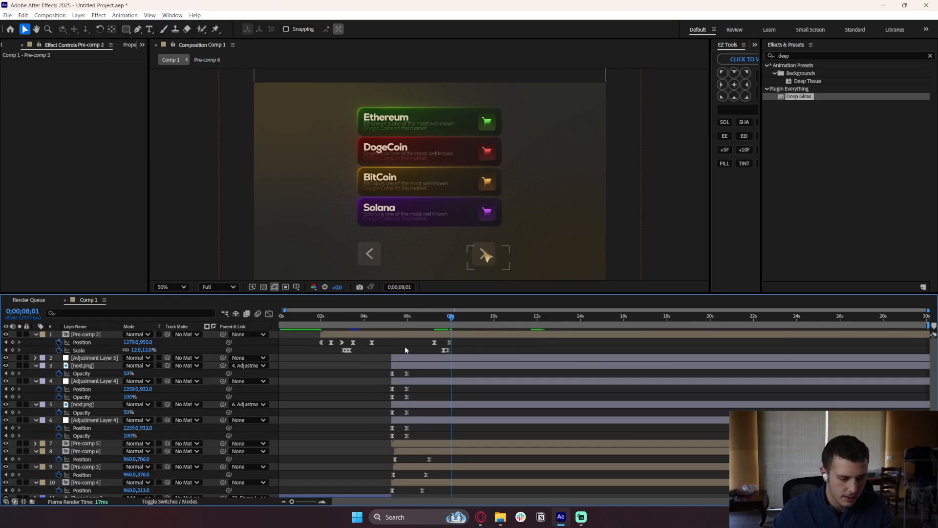
key(ctrl+v)
key(equal)
key(equal)
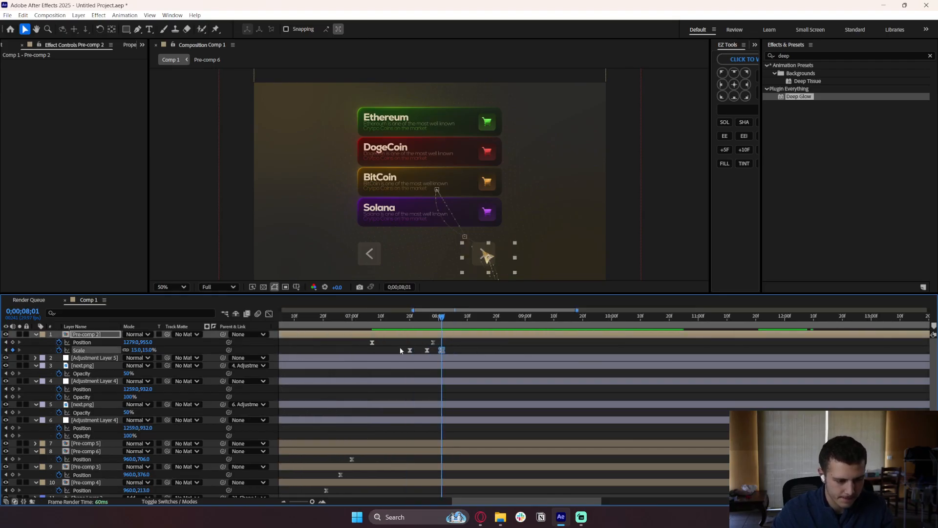
drag(401, 350, 466, 350)
click(399, 324)
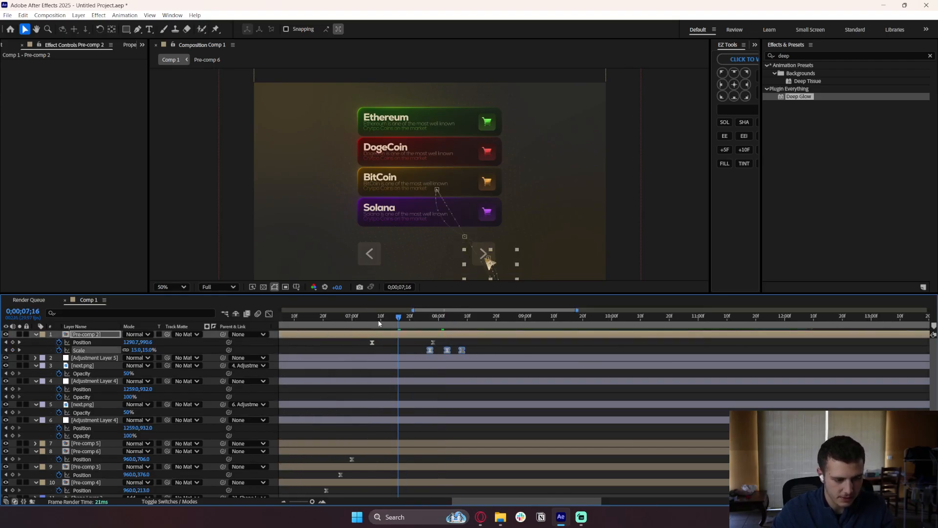
Duplicate Pre-comp 2's 0;00;07;28 position keyframe at 0;00;08;10 to hold the cursor over the next arrow.
drag(384, 323, 468, 326)
click(433, 343)
key(ctrl+c)
key(ctrl+v)
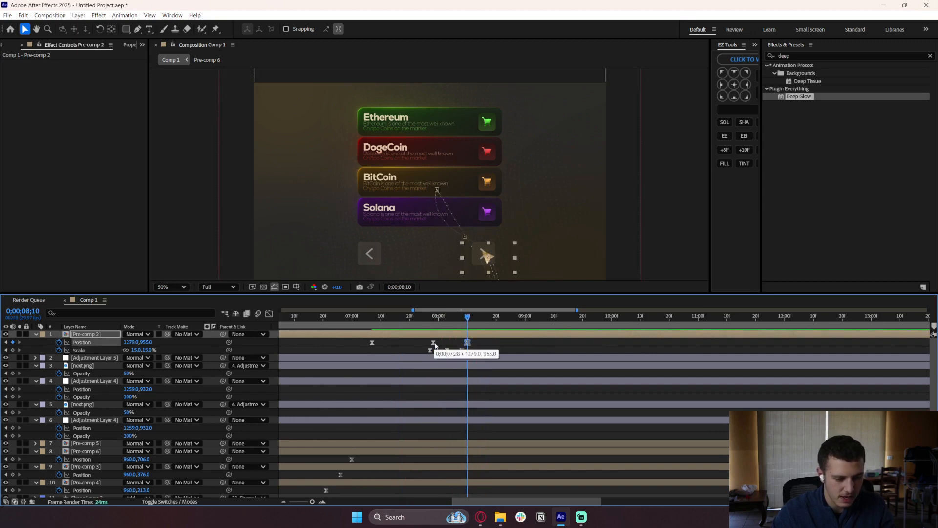
Copy Pre-comp 2's position keyframe from 0;00;07;07 to about 0;00;09;00 so the cursor moves back off screen, and preview the exit.
click(372, 343)
key(Delete)
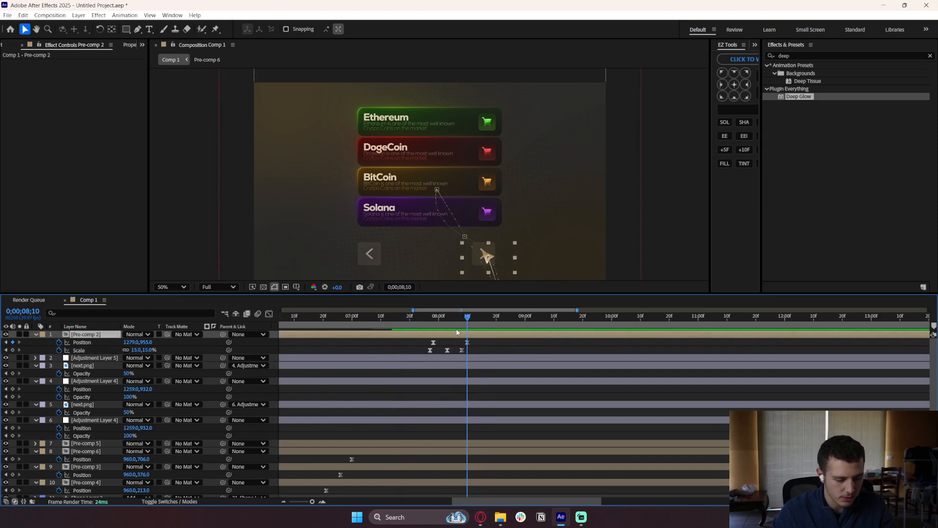
key(ctrl+z)
drag(468, 326, 456, 345)
key(ctrl+v)
click(508, 335)
click(467, 323)
key(space)
key(space)
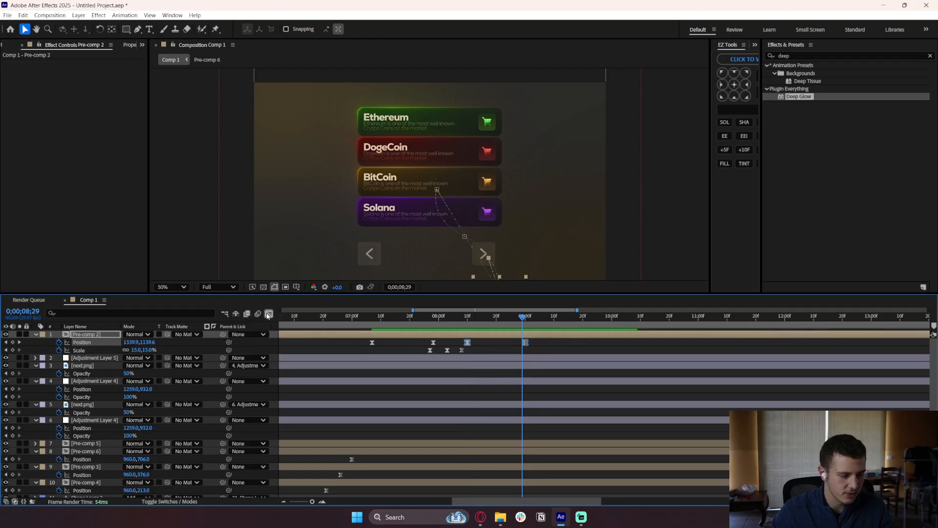
Reshape the speed curve between Pre-comp 2's last two position keyframes for a slow start and fast exit, and preview it.
click(268, 314)
drag(481, 470, 506, 469)
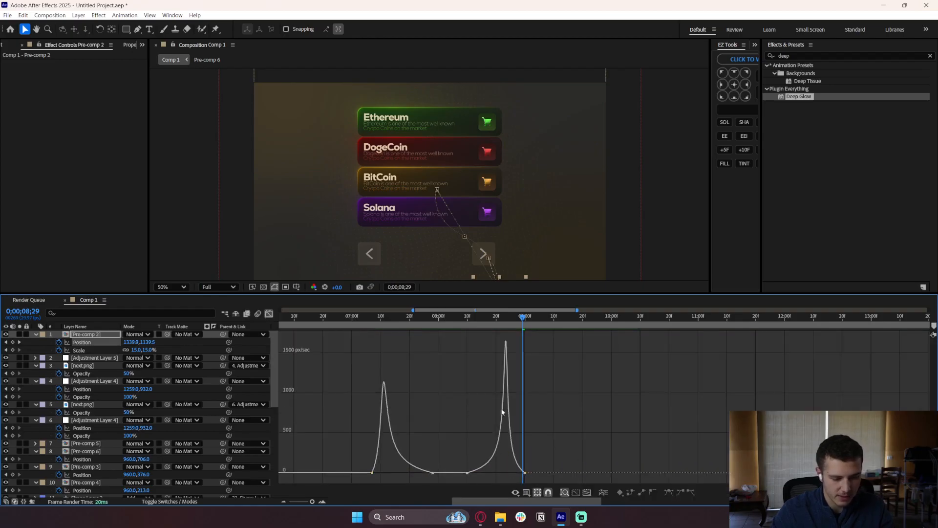
click(465, 330)
key(space)
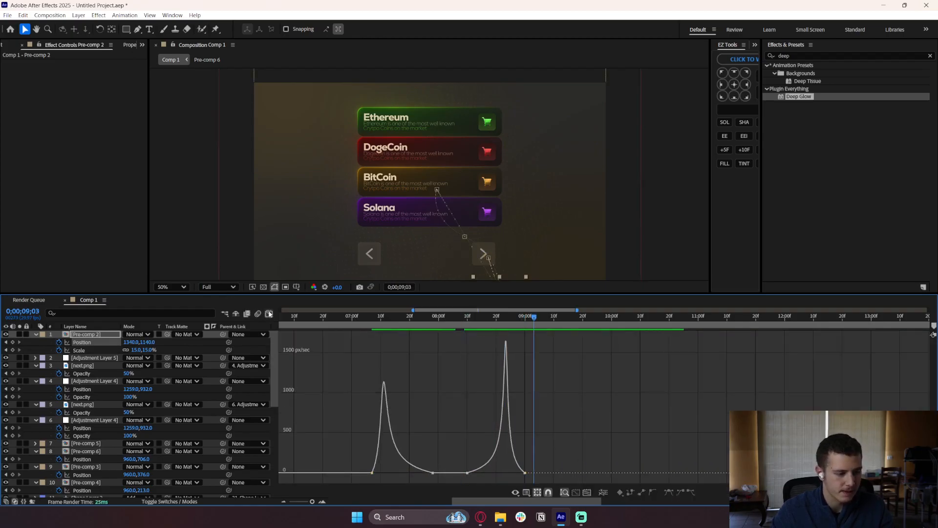
click(269, 314)
click(363, 327)
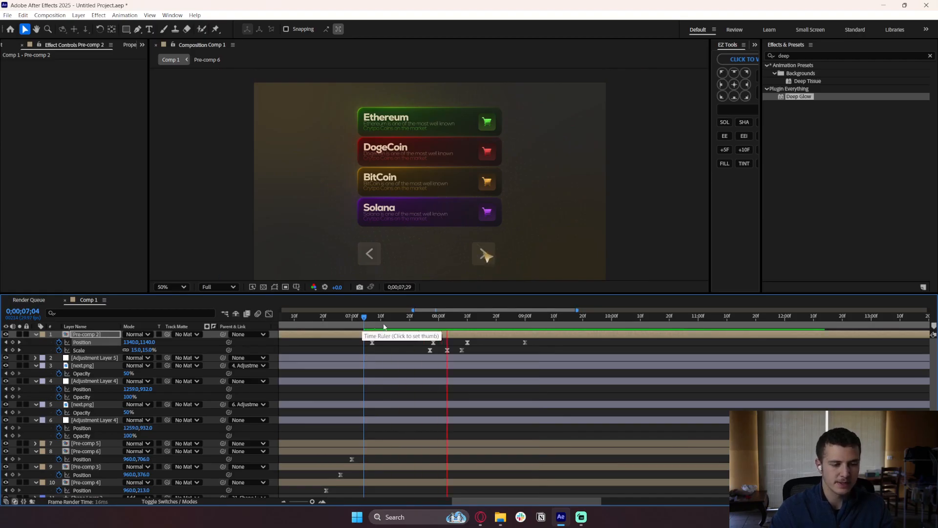
Keyframe the scale of the next arrow's Adjustment Layer 4 (layer 6) at 30% at 0;00;07;27.
click(438, 330)
drag(438, 330, 431, 325)
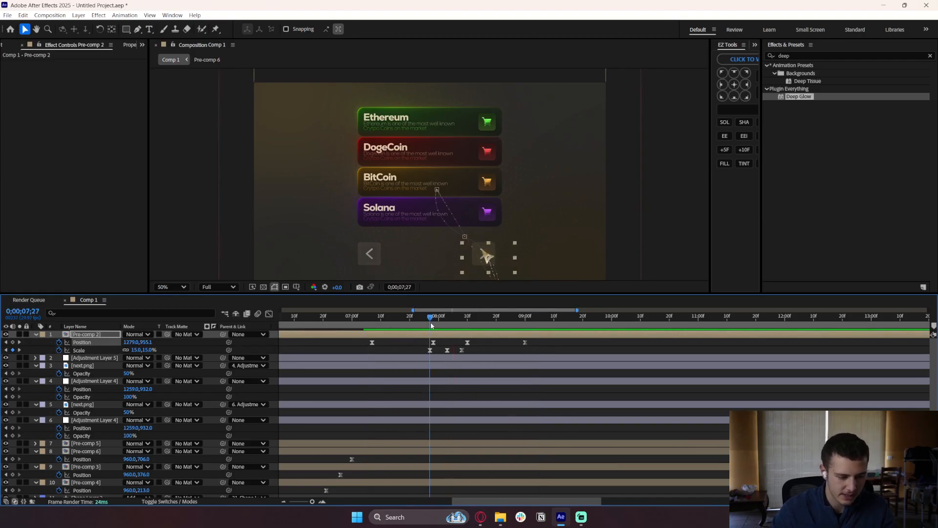
click(92, 363)
click(95, 359)
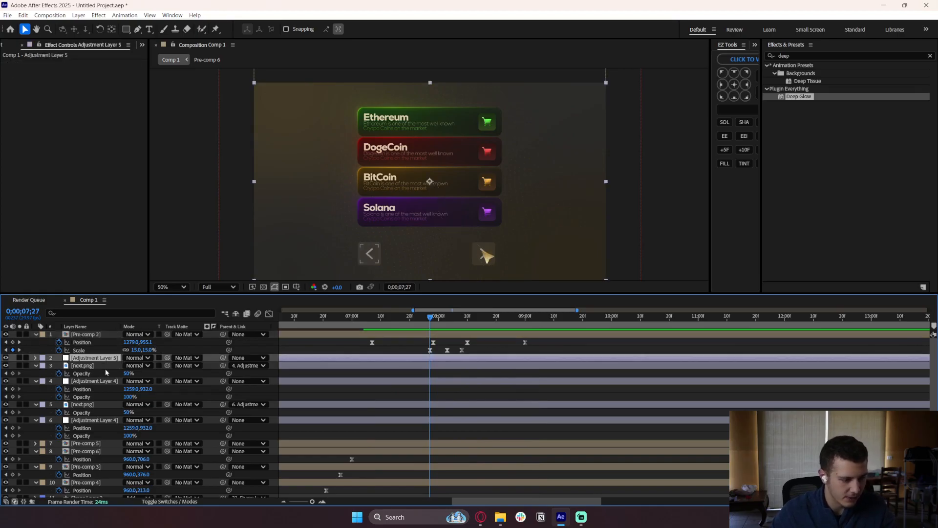
click(100, 382)
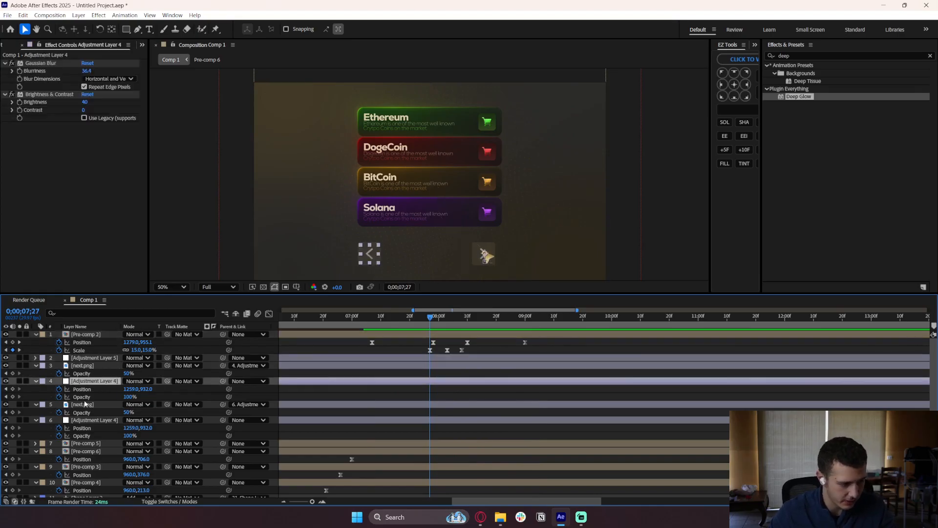
click(89, 405)
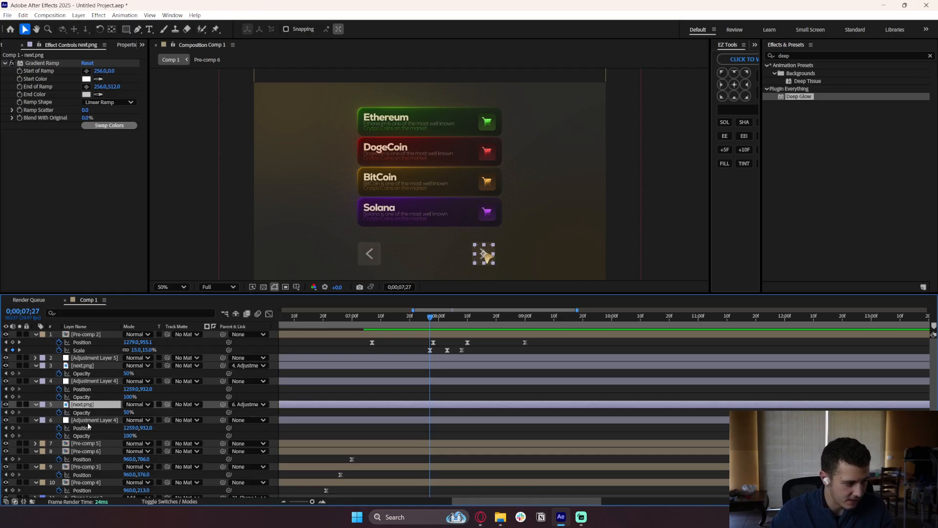
click(93, 420)
key(s)
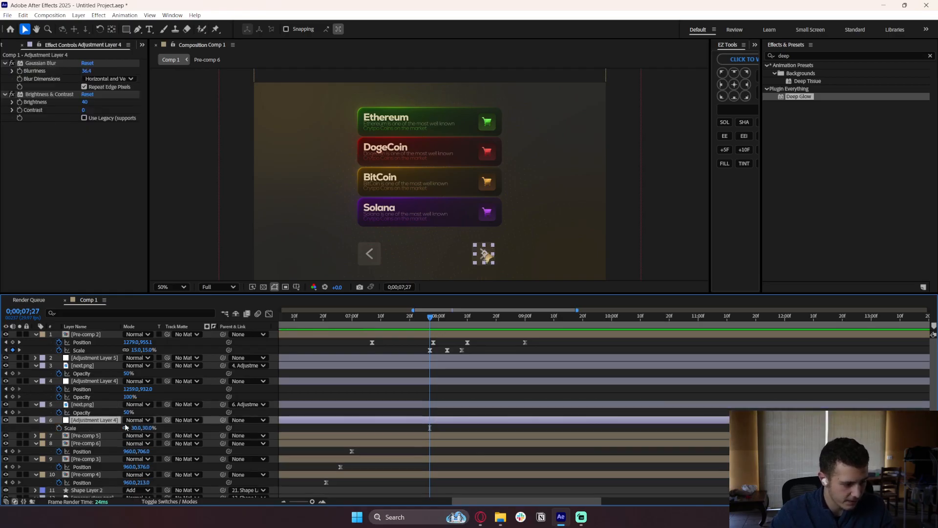
drag(136, 428, 138, 428)
key(ctrl+z)
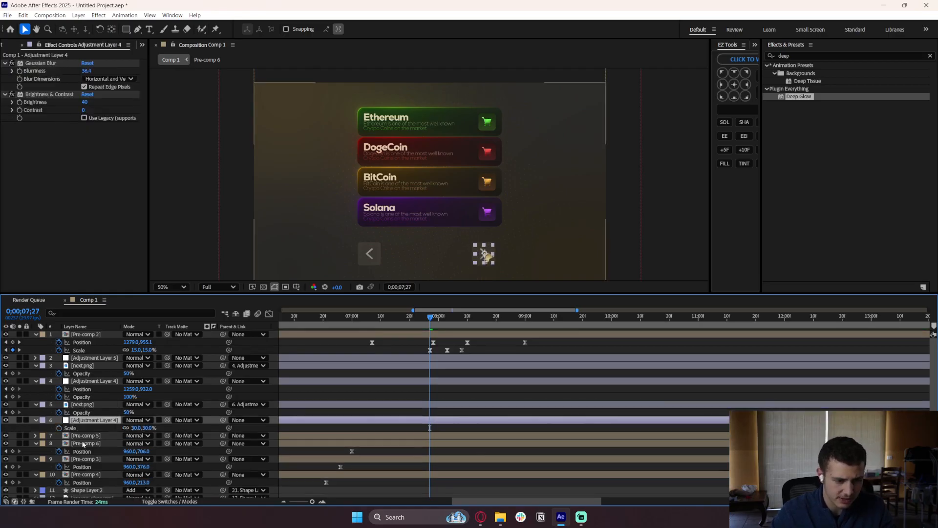
click(59, 427)
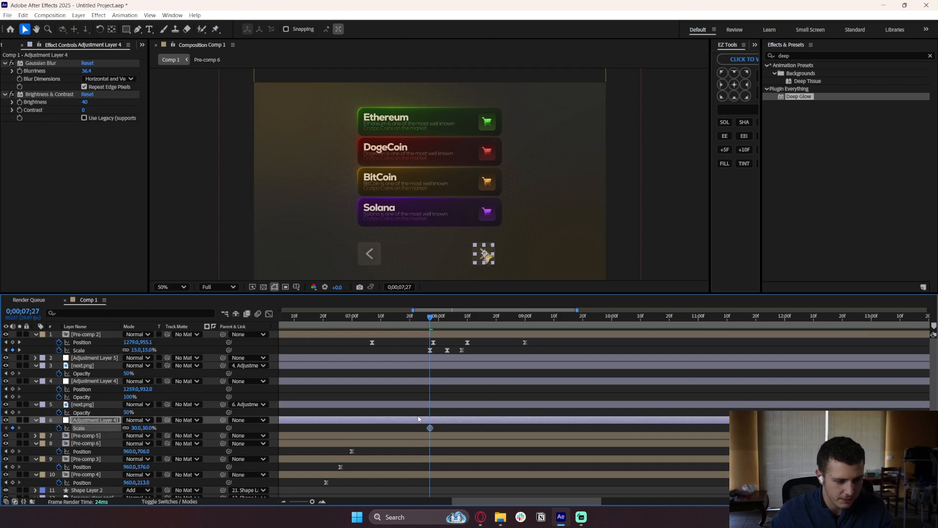
Set the next arrow's adjustment layer scale to 25% at 0;00;08;05.
drag(431, 317, 453, 317)
click(136, 427)
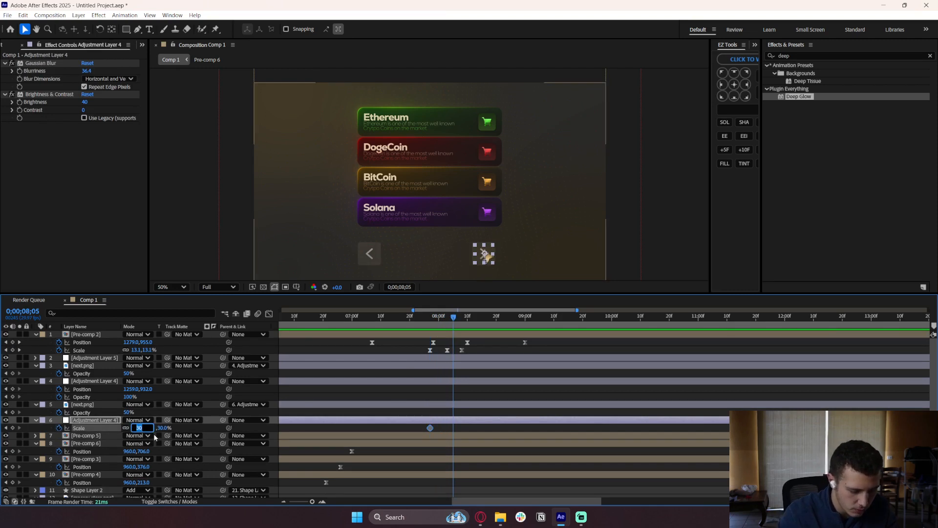
text(25)
key(Return)
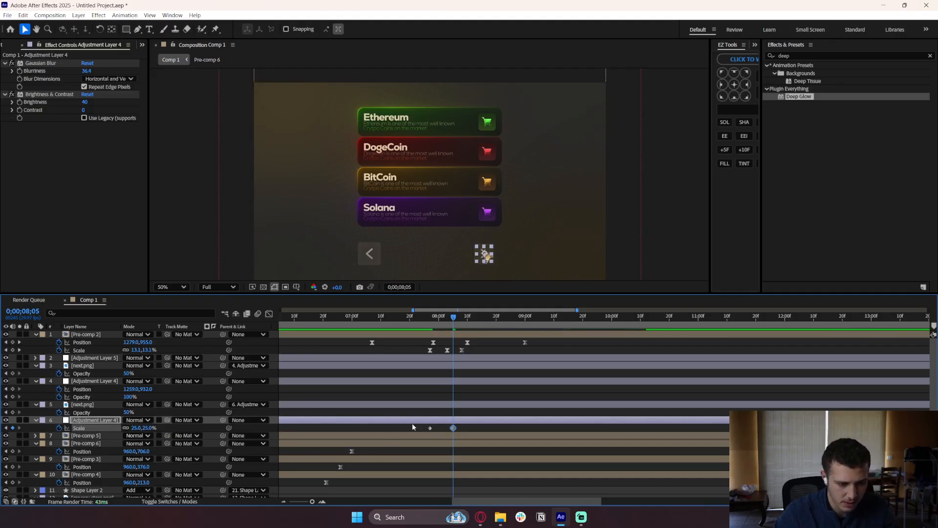
Easy-ease the next arrow's two scale keyframes, reshape their speed curve for a fast start and long ease-out, and preview.
shift+click(430, 427)
click(269, 314)
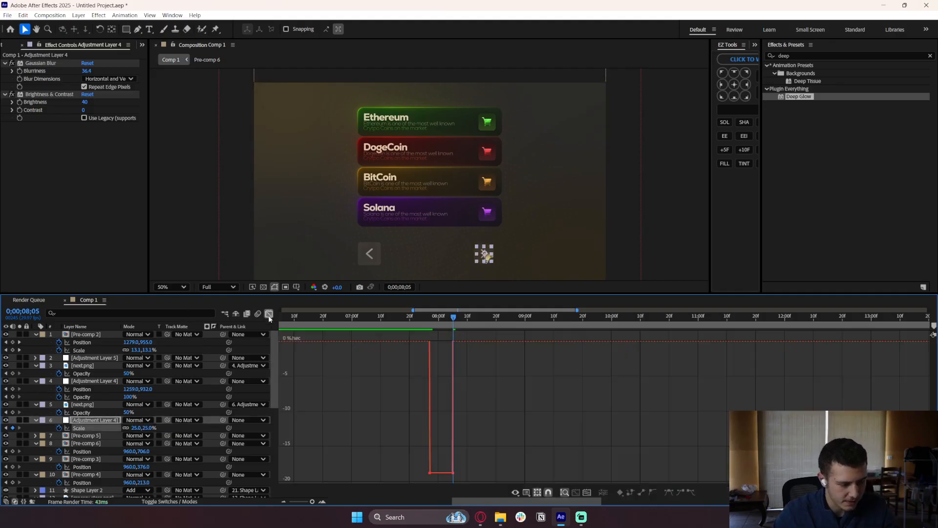
drag(465, 441, 401, 494)
key(F9)
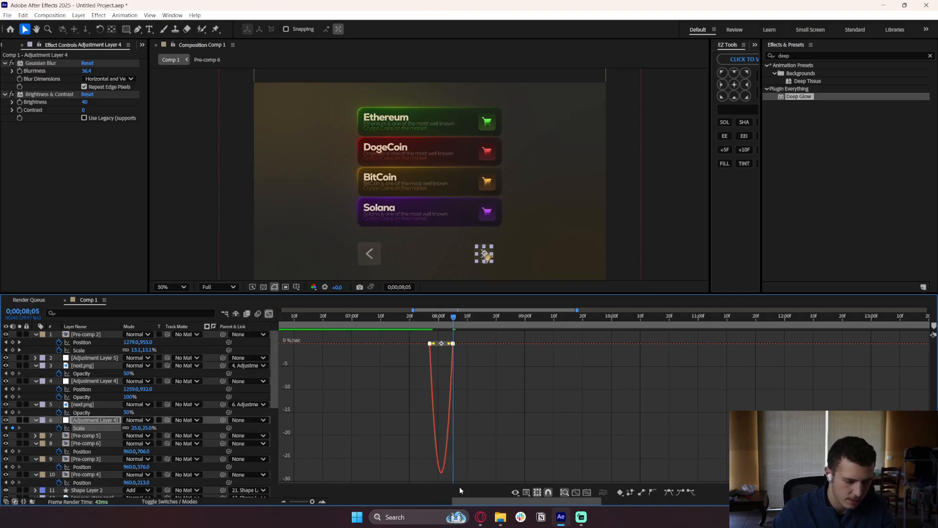
drag(451, 346, 433, 344)
click(427, 316)
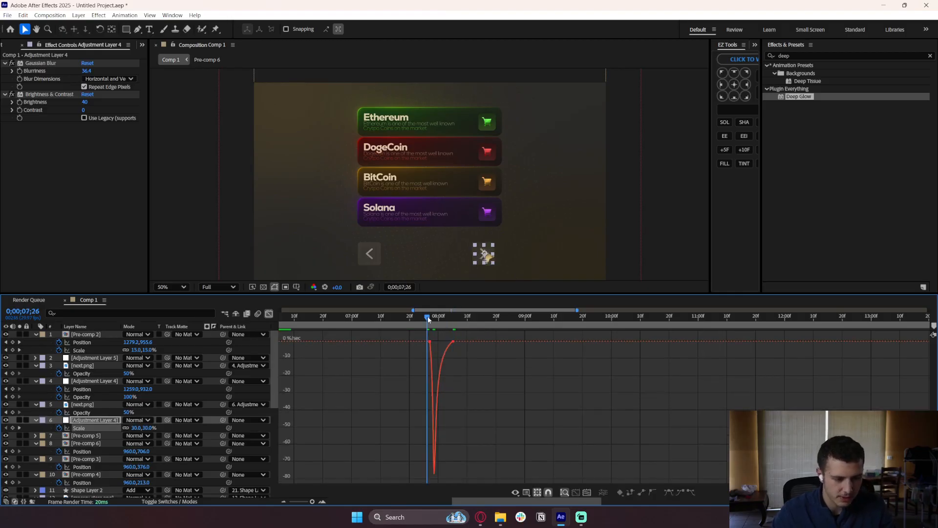
key(space)
click(424, 320)
key(shift+F3)
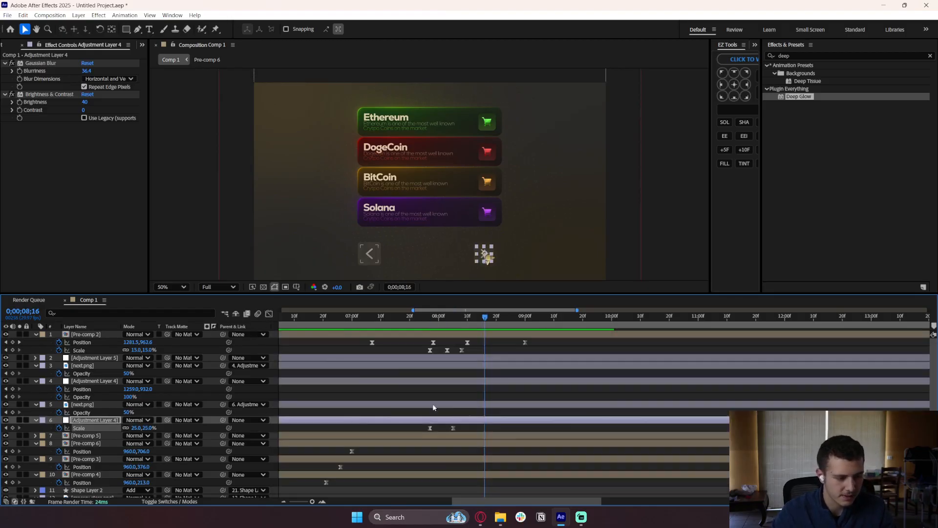
Return to 0;00;07;27 and delete the unused Adjustment Layer 5.
drag(424, 321, 429, 322)
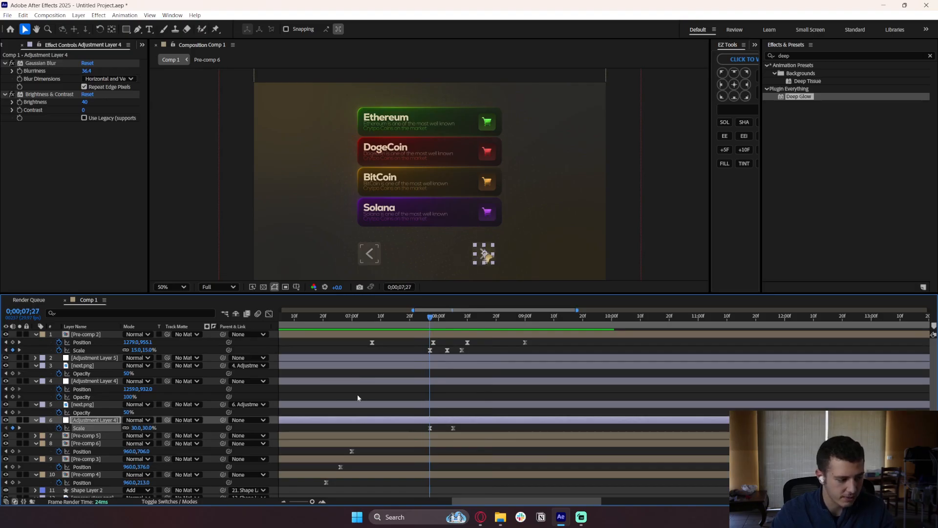
click(423, 357)
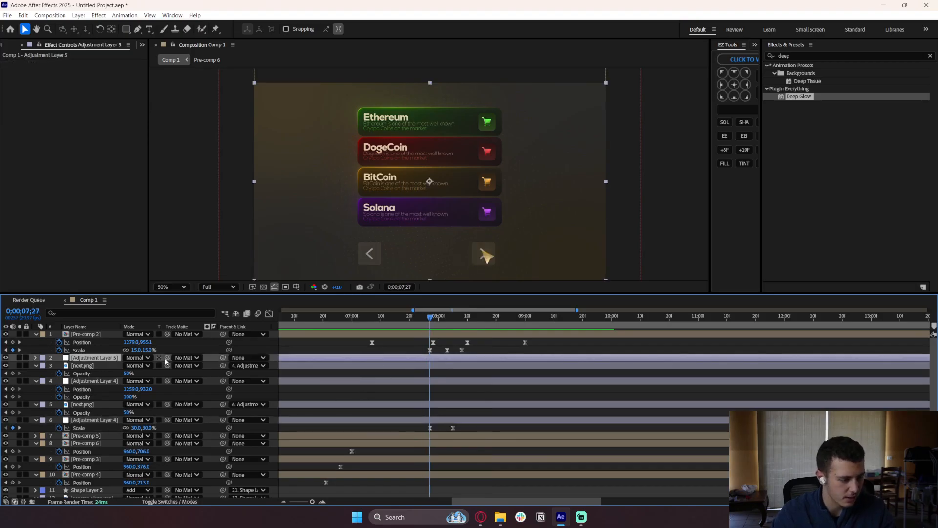
key(Delete)
Keyframe the current opacity of both next.png layers and both Adjustment Layer 4 layers at 0;00;07;27.
click(99, 357)
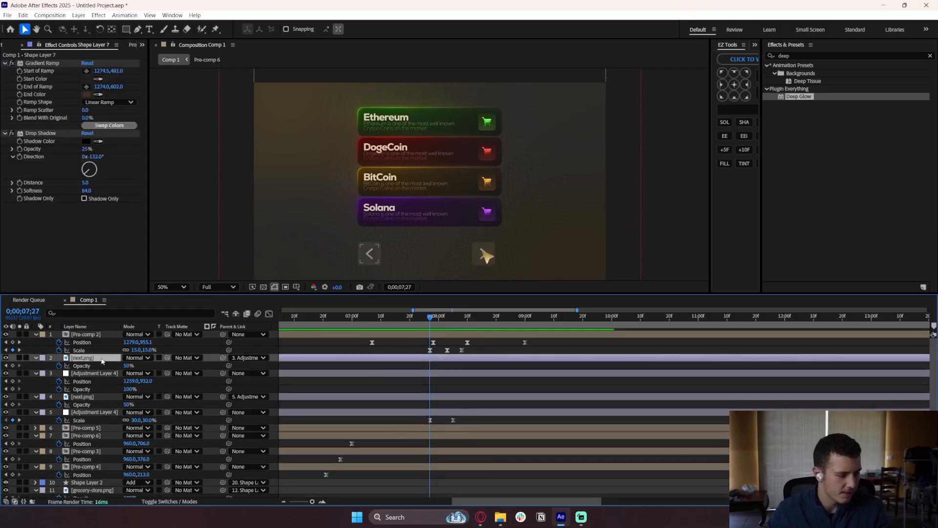
shift+click(429, 413)
key(u)
key(t)
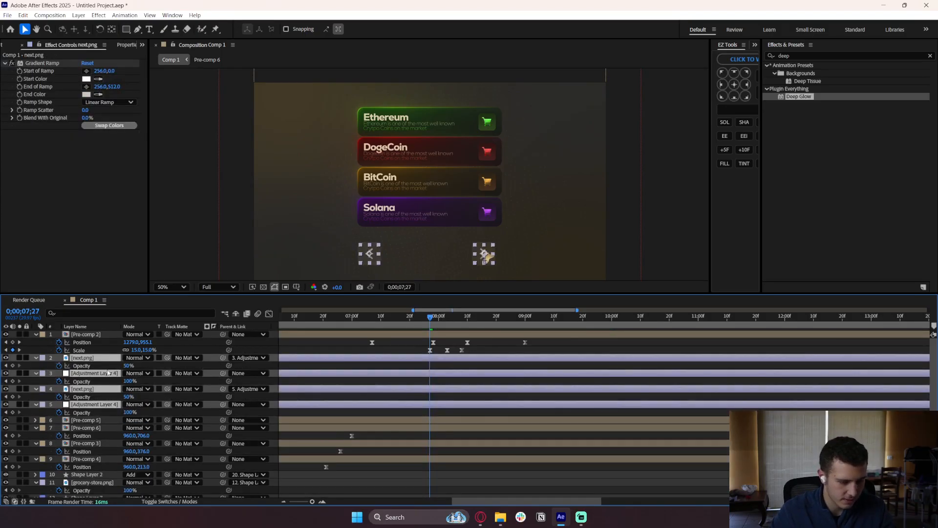
click(11, 366)
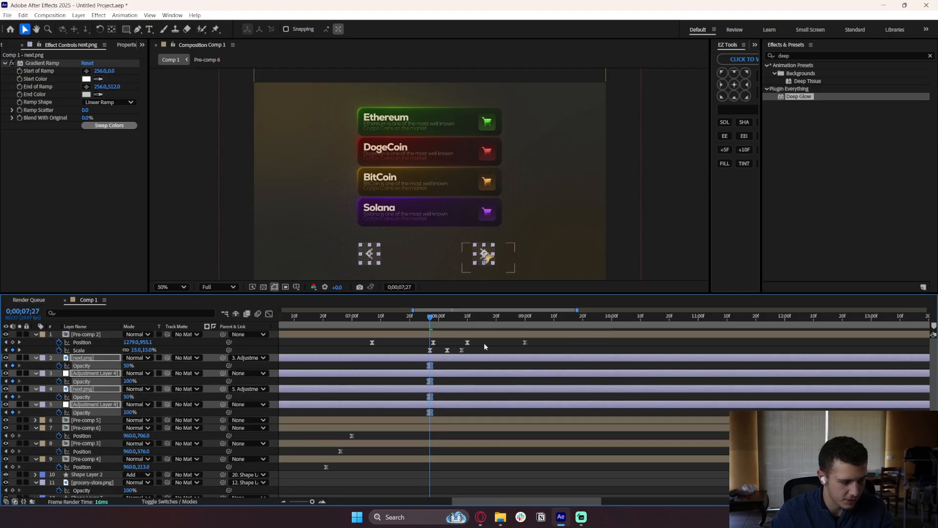
Set the opacity of all four arrow button layers to 0% at 0;00;08;03 and preview the fade-out.
drag(433, 326, 448, 324)
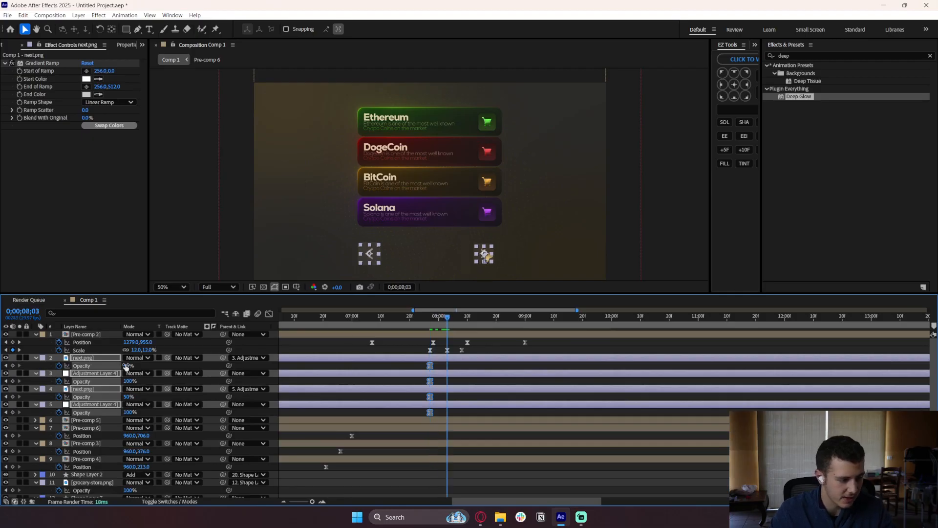
click(127, 365)
text(50)
text(0)
key(Return)
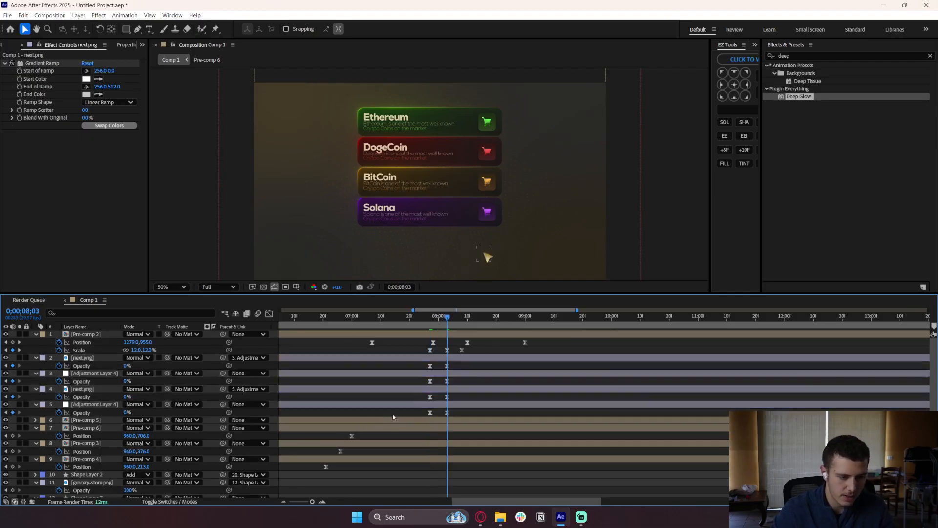
key(space)
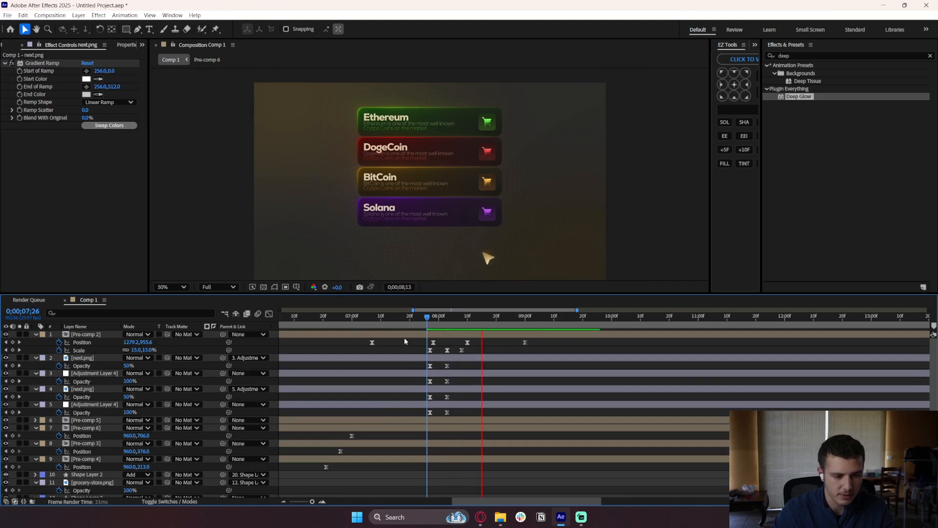
Move the four arrow button layers' 0% opacity keyframes to about 0;00;08;07 for a slower fade-out, and preview it.
click(447, 366)
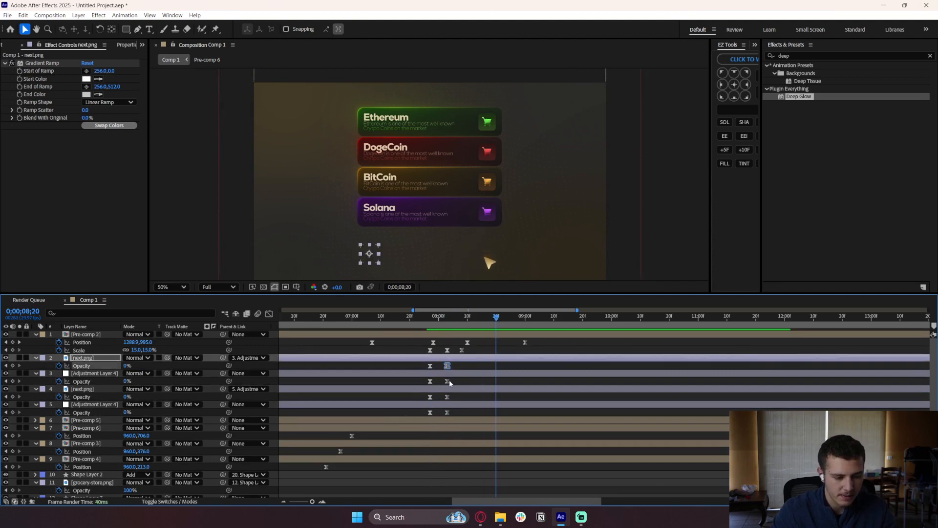
shift+click(447, 382)
shift+click(447, 397)
drag(447, 382, 451, 416)
key(space)
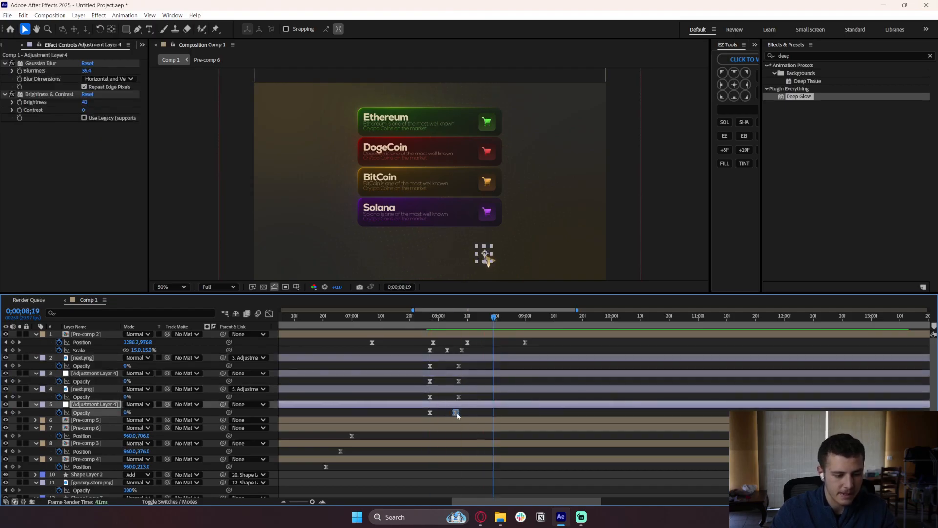
Move the 0% opacity keyframe of layer 5, Adjustment Layer 4, to about 0;00;08;17 and preview the fade-out.
drag(458, 416, 475, 416)
click(428, 319)
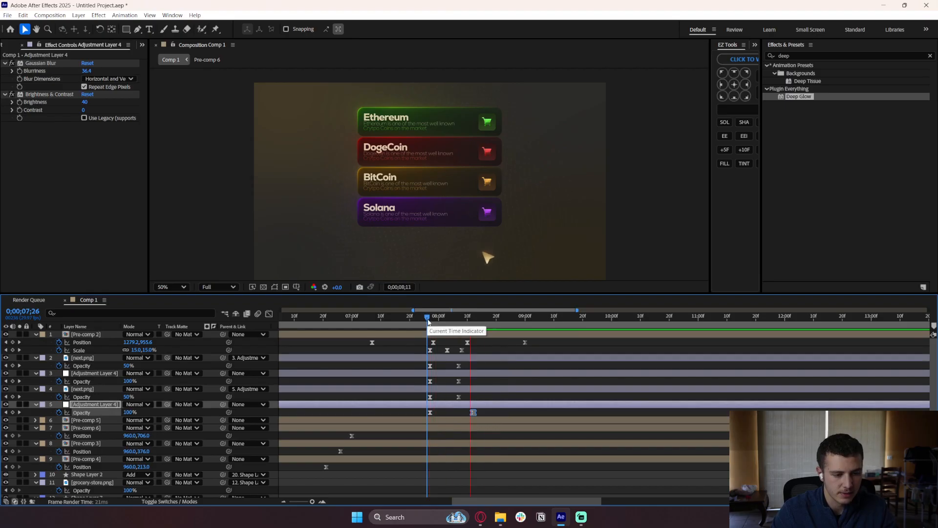
key(space)
drag(473, 412, 488, 412)
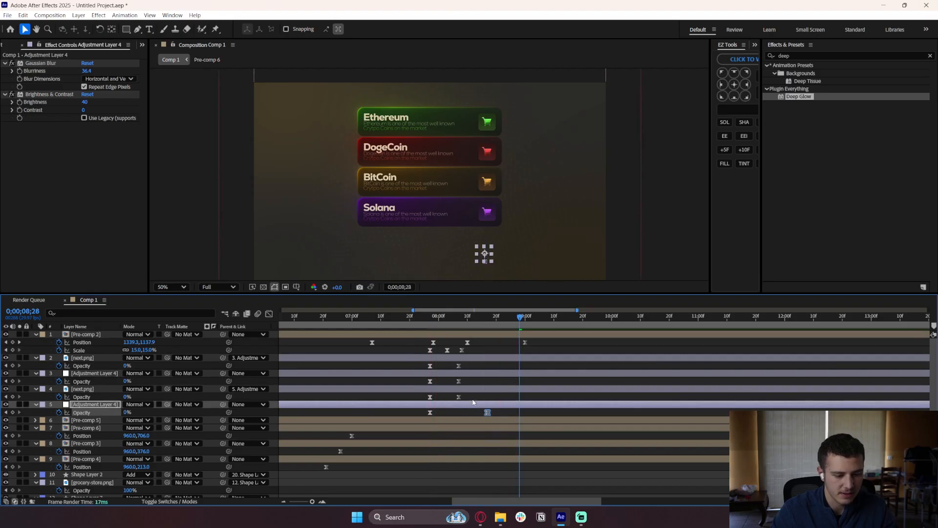
click(427, 321)
key(space)
key(space)
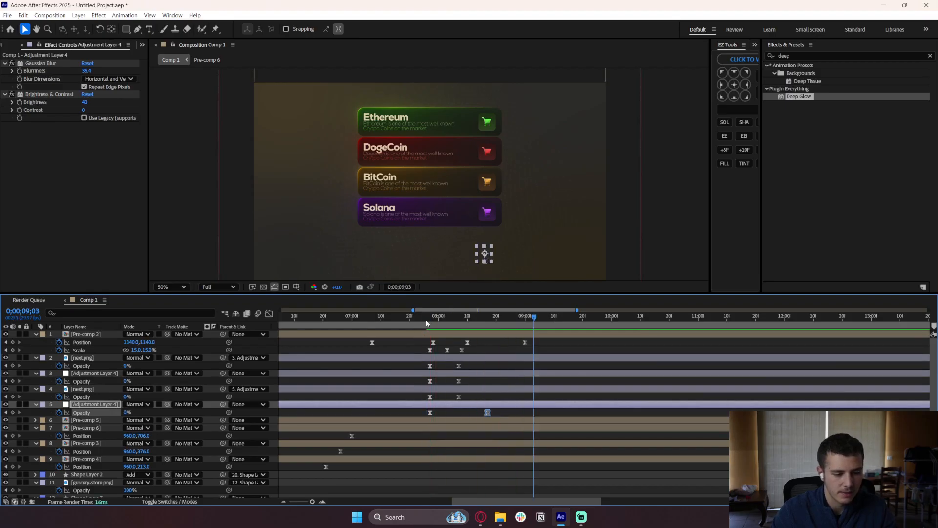
click(340, 323)
key(space)
key(semicolon)
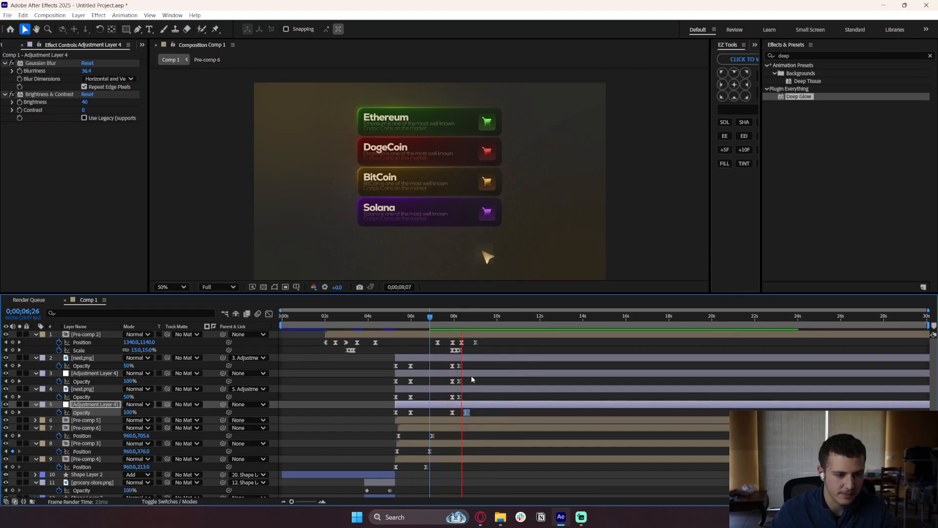
Add Position keyframes at 0;00;07;27 to the four card layers, Pre-comp 5, Pre-comp 6, Pre-comp 3 and Pre-comp 4.
click(454, 326)
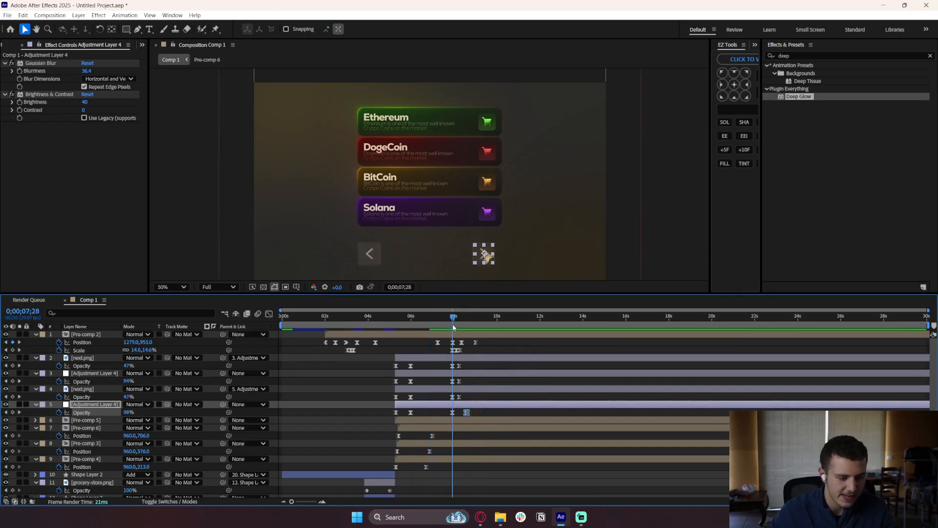
drag(452, 327, 452, 329)
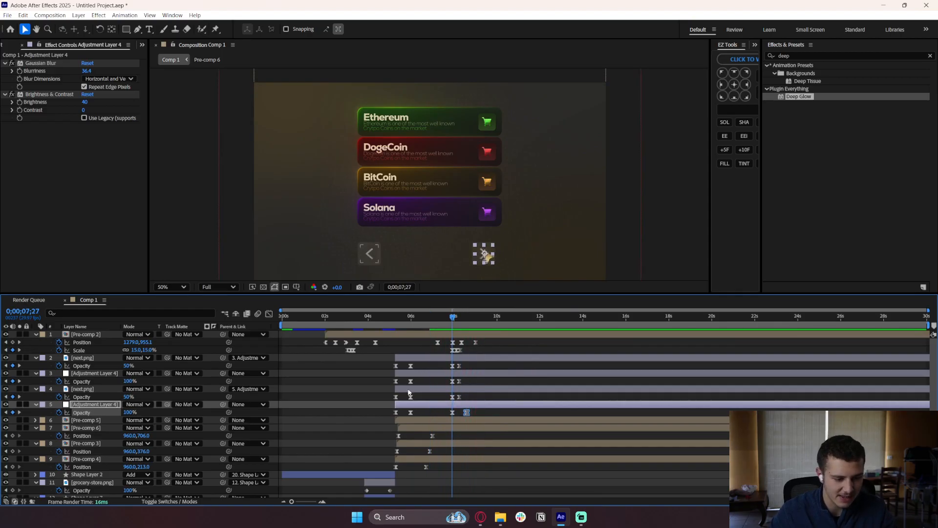
scroll(419, 371, down, 3)
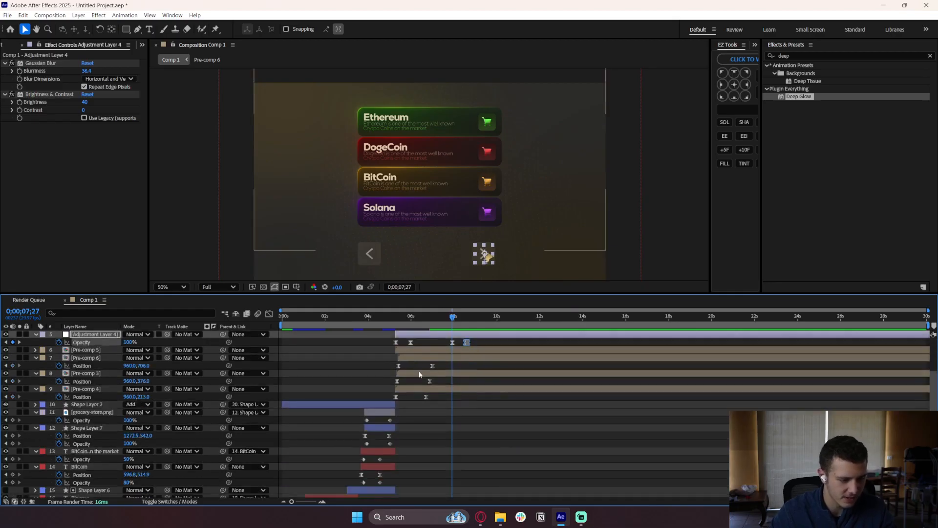
scroll(419, 373, up, 2)
click(437, 397)
shift+click(438, 437)
key(p)
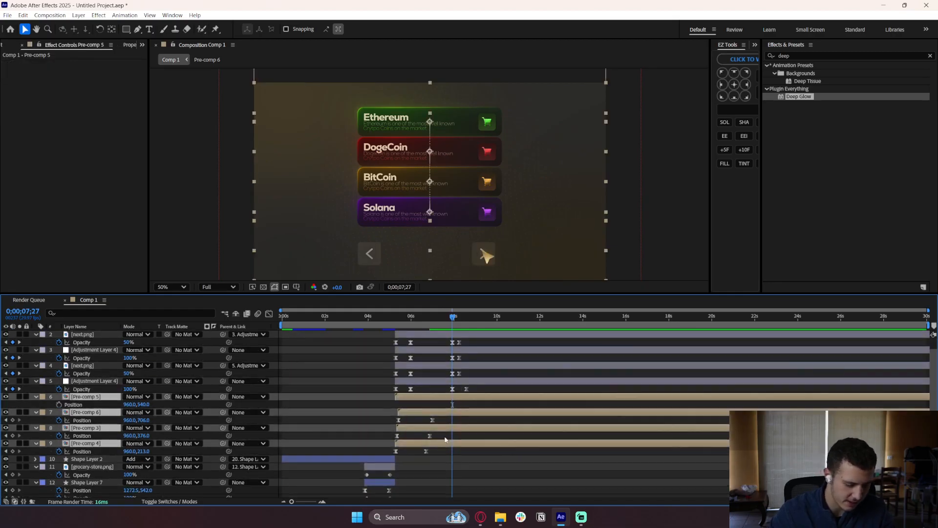
click(13, 420)
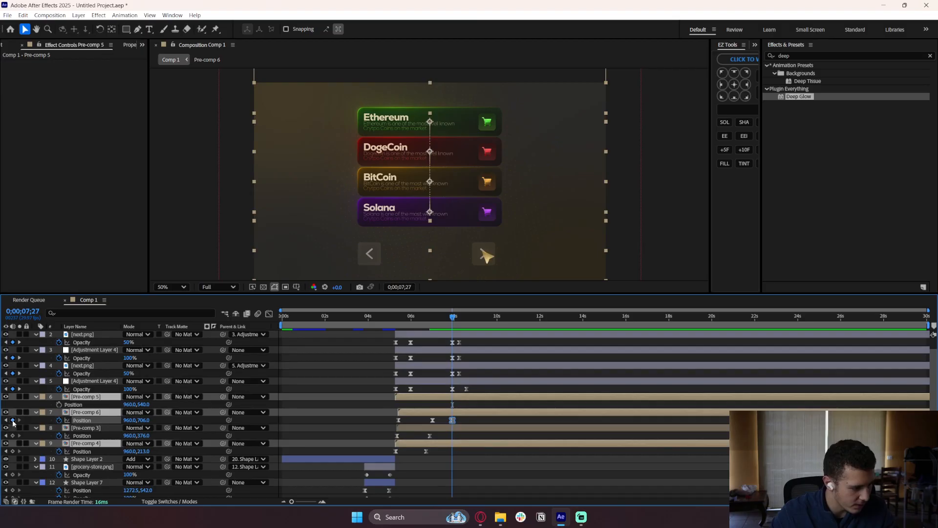
click(59, 405)
key(ctrl+z)
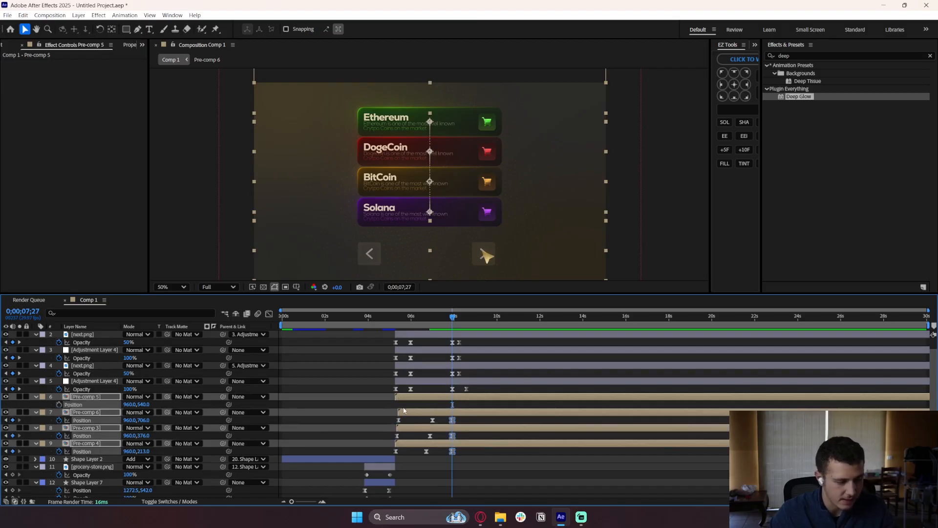
click(428, 404)
click(427, 397)
click(59, 405)
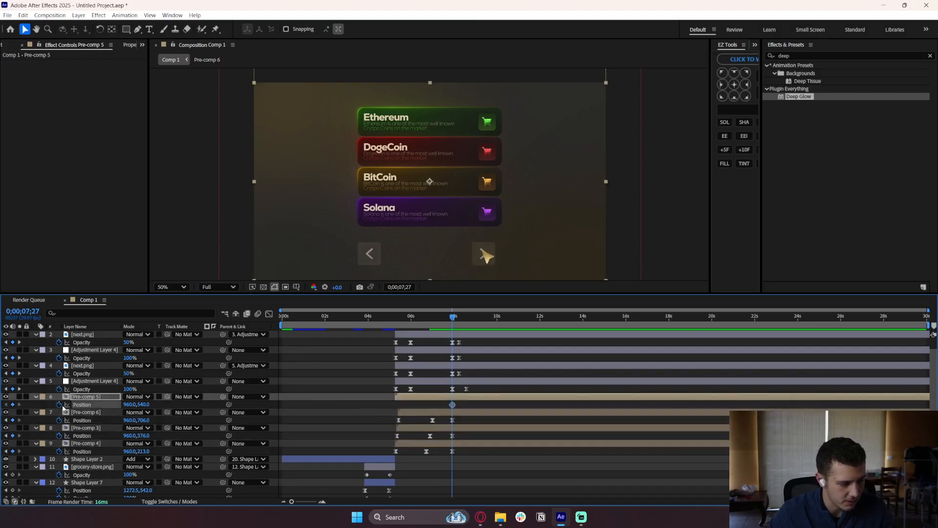
Set the X position of all four card pre-comps to 513 at 0;00;09;04.
drag(458, 319, 480, 321)
shift+click(476, 444)
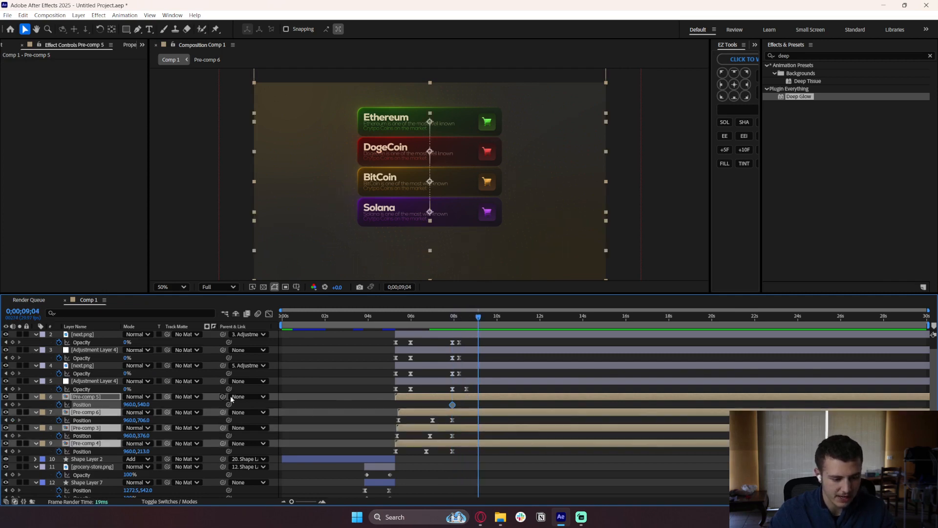
drag(135, 407, 54, 404)
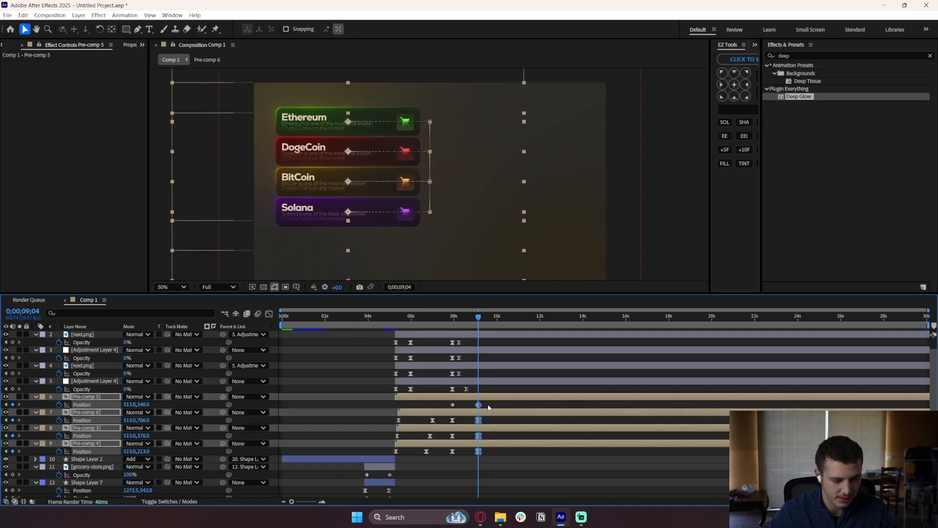
Easy-ease Pre-comp 5's position keyframes, shape their speed curve into a sharp central peak, and preview the slide.
drag(489, 408, 351, 392)
click(268, 314)
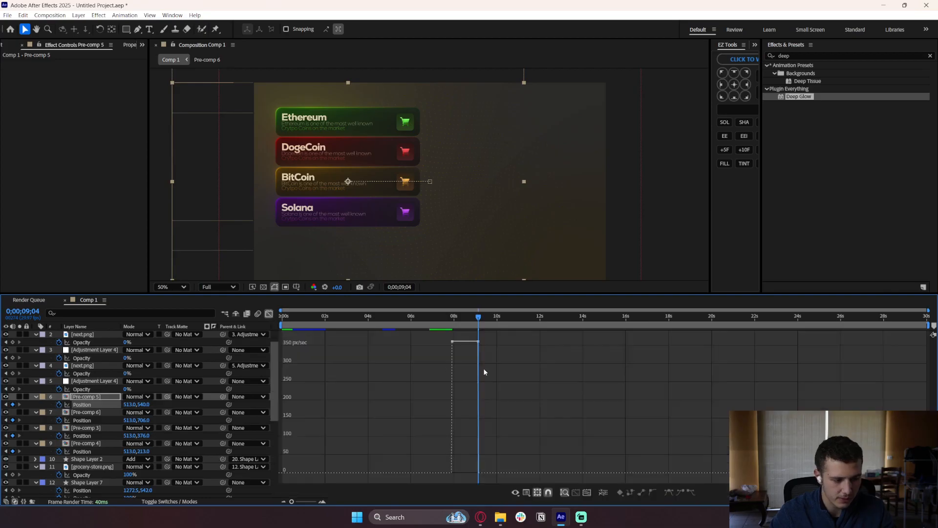
key(F9)
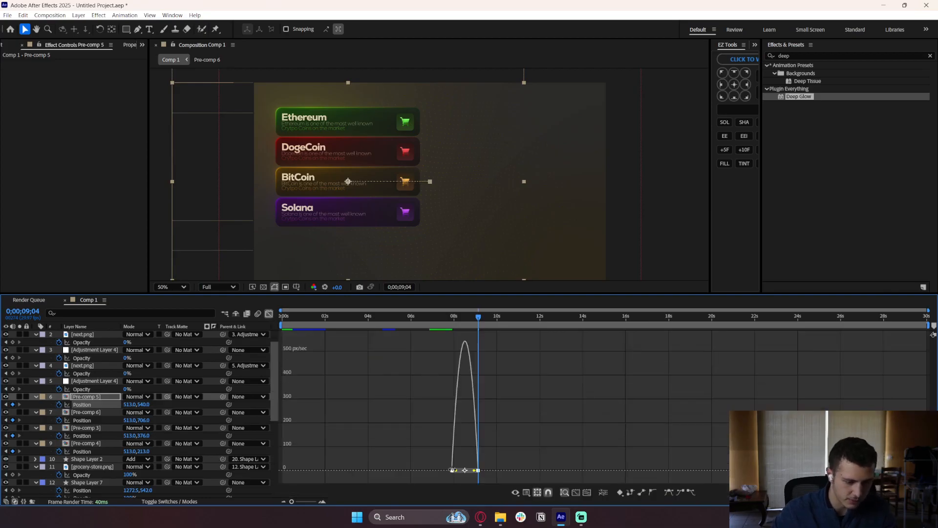
mouse_move(456, 470)
mouse_down()
mouse_move(472, 471)
mouse_move(459, 471)
mouse_up()
click(539, 447)
key(space)
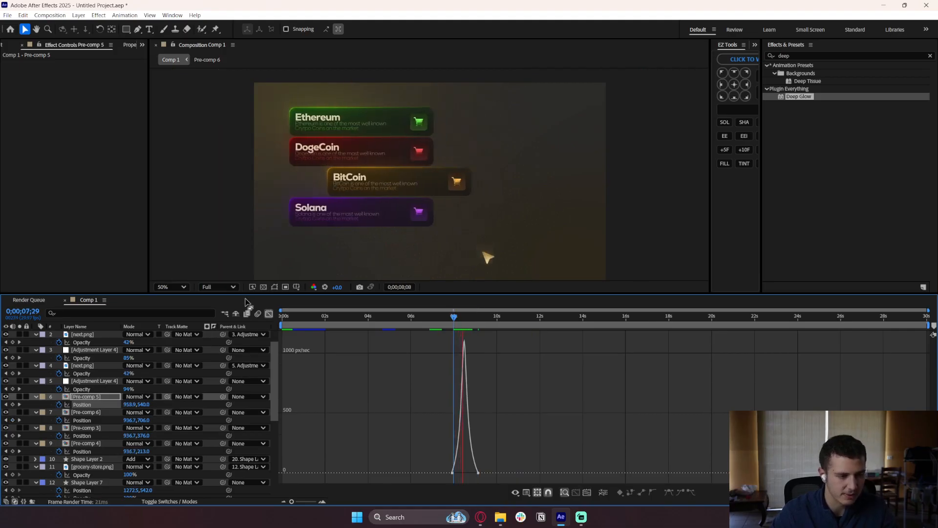
Reshape Pre-comp 6's position speed curve for the sideways slide into a sharp peak nearer the middle.
click(269, 313)
drag(486, 428, 435, 418)
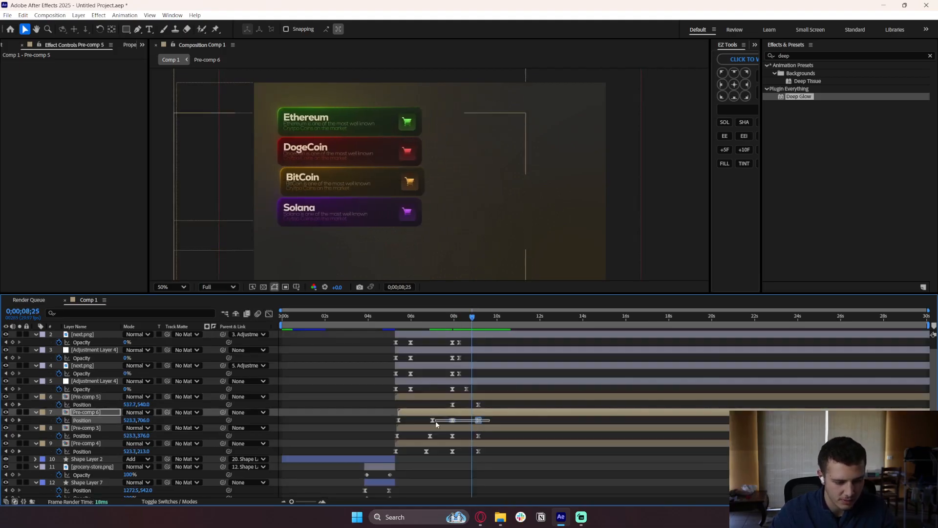
click(268, 313)
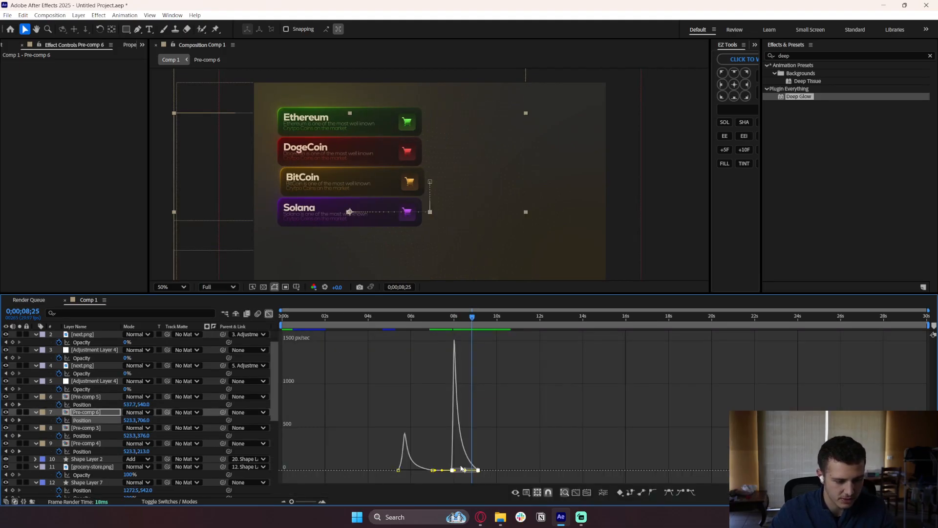
scroll(460, 469, up, 2)
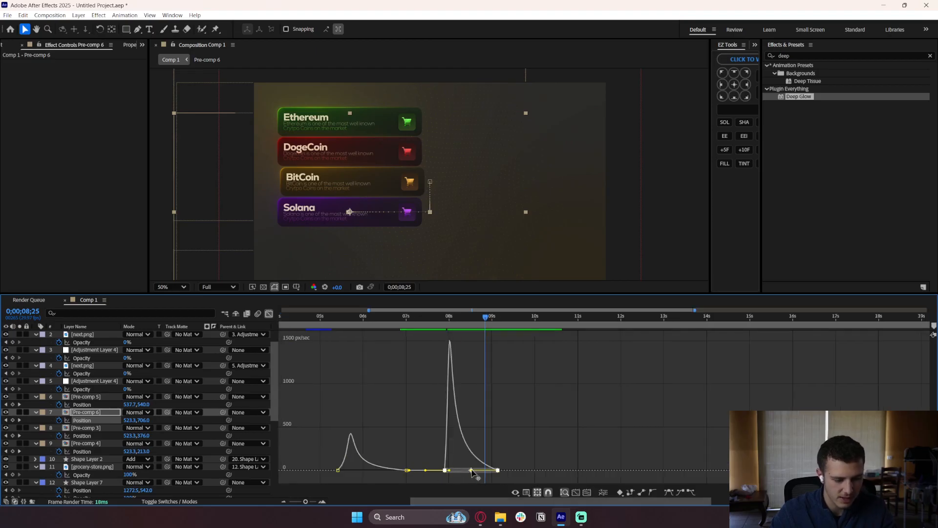
mouse_move(476, 472)
mouse_down()
mouse_move(487, 472)
mouse_move(475, 473)
mouse_up()
click(487, 477)
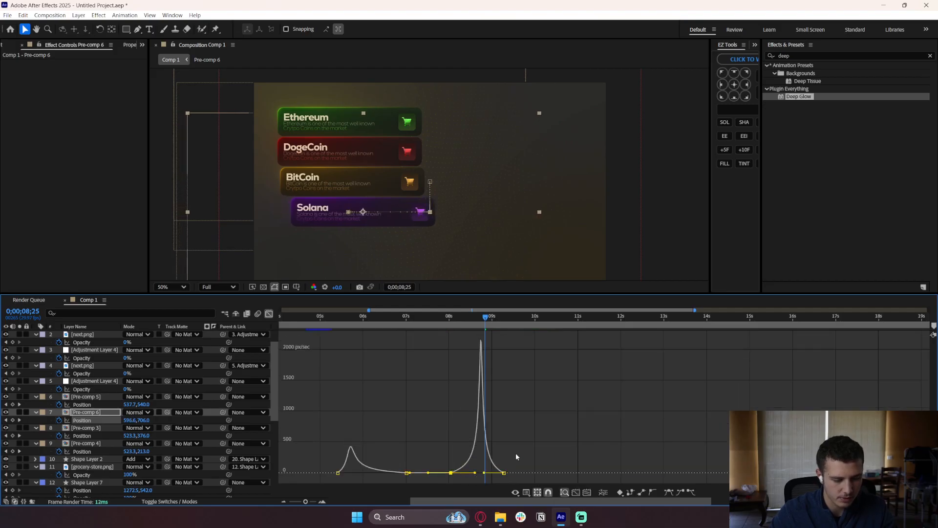
click(268, 314)
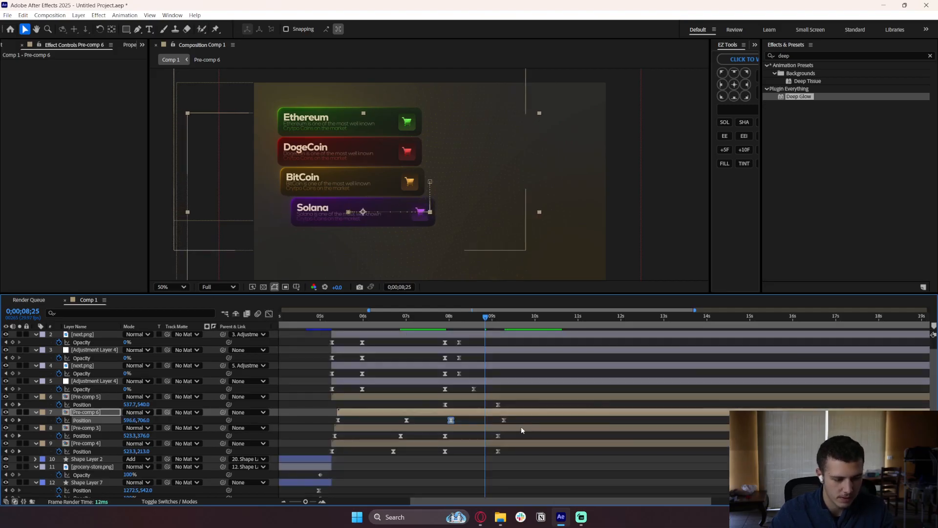
Reshape Pre-comp 3's position speed curve for the sideways slide to peak near the middle.
drag(514, 433, 441, 437)
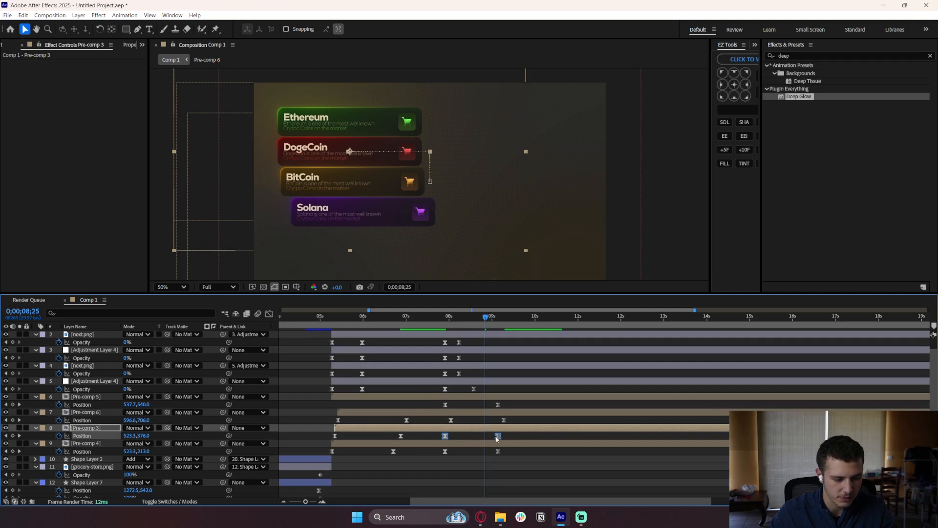
click(269, 315)
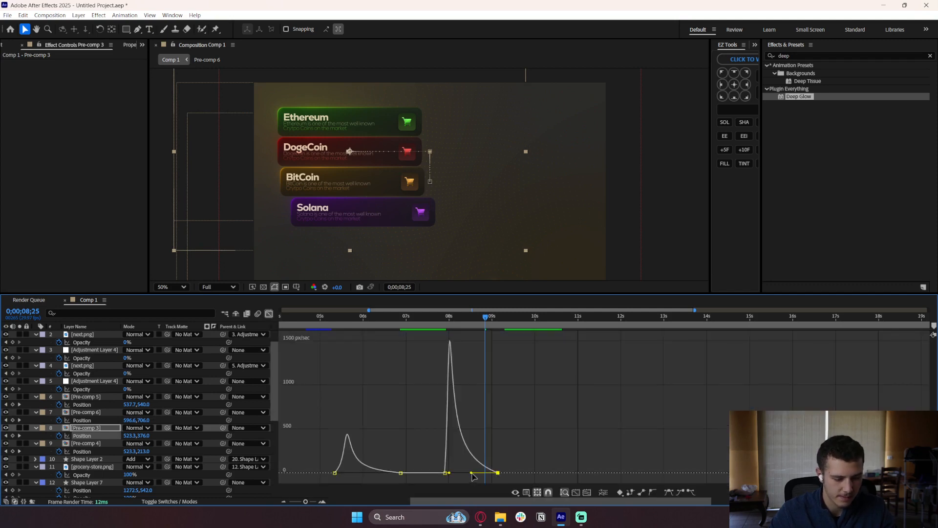
mouse_move(472, 473)
mouse_down()
mouse_move(482, 473)
mouse_move(461, 473)
mouse_up()
click(321, 347)
click(269, 315)
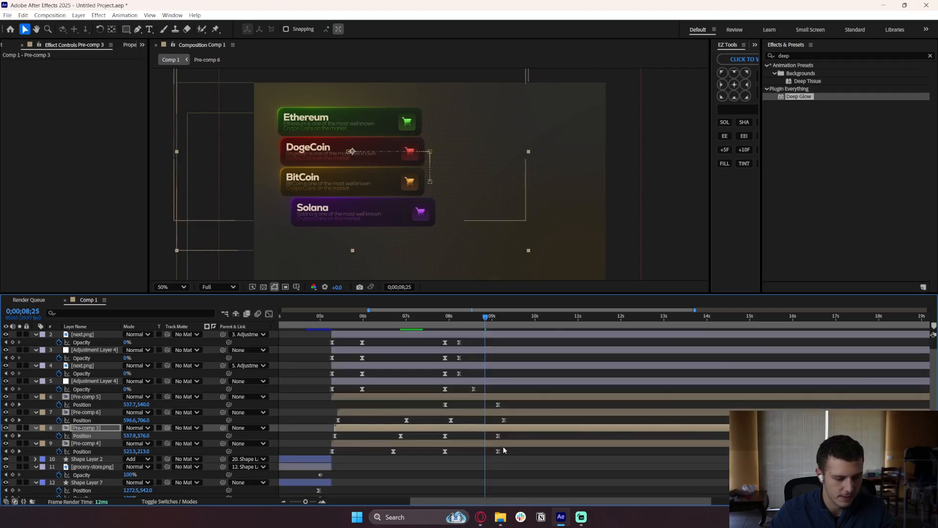
Reshape Pre-comp 4's position speed curve to peak near the middle of the sideways slide, and preview from 0;00;07;27.
click(442, 454)
click(268, 316)
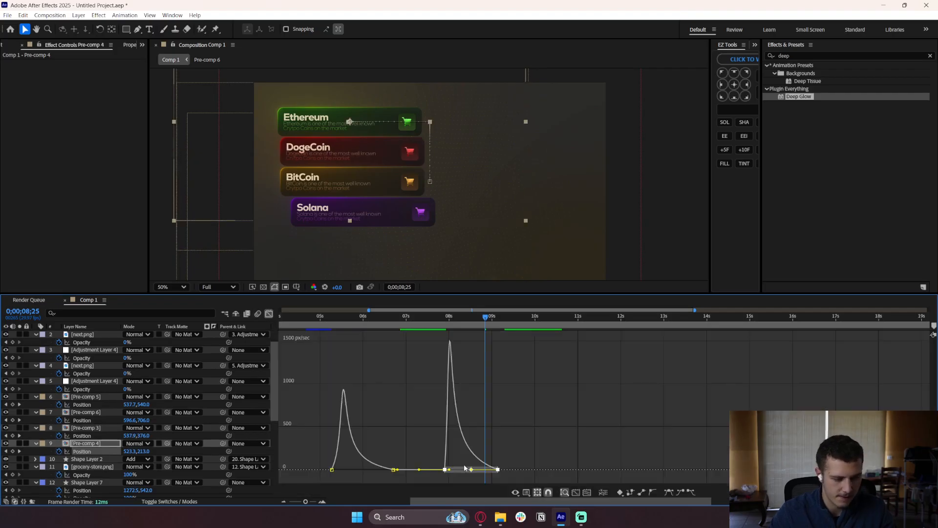
click(498, 475)
mouse_move(472, 472)
mouse_down()
mouse_move(479, 473)
mouse_move(464, 474)
mouse_up()
click(527, 448)
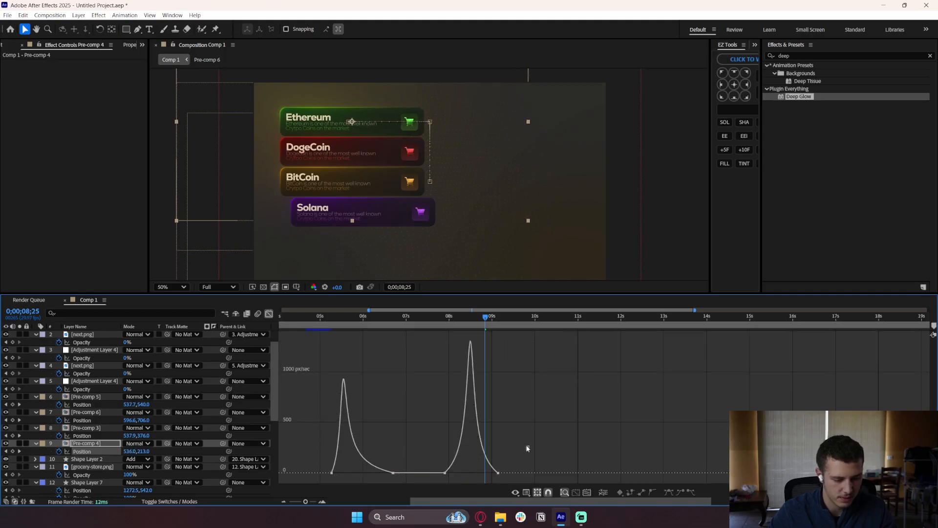
click(445, 323)
click(268, 314)
key(space)
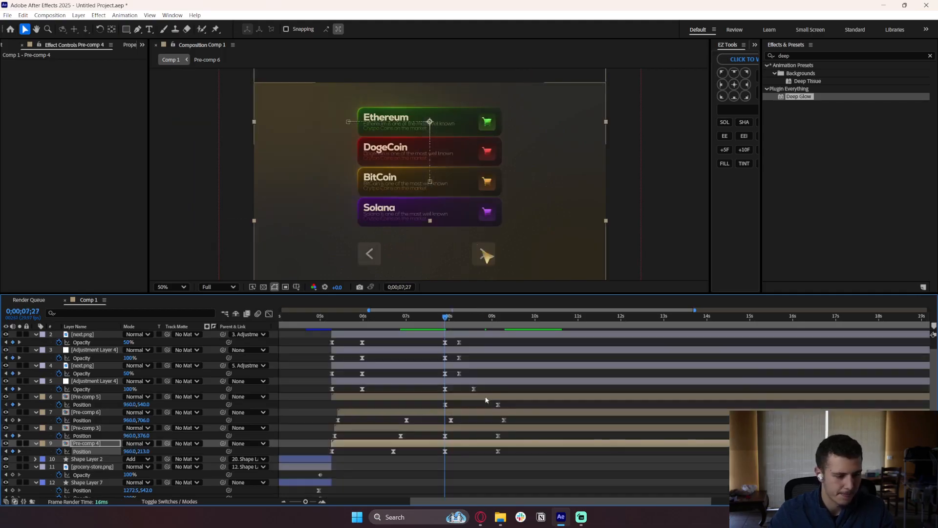
key(space)
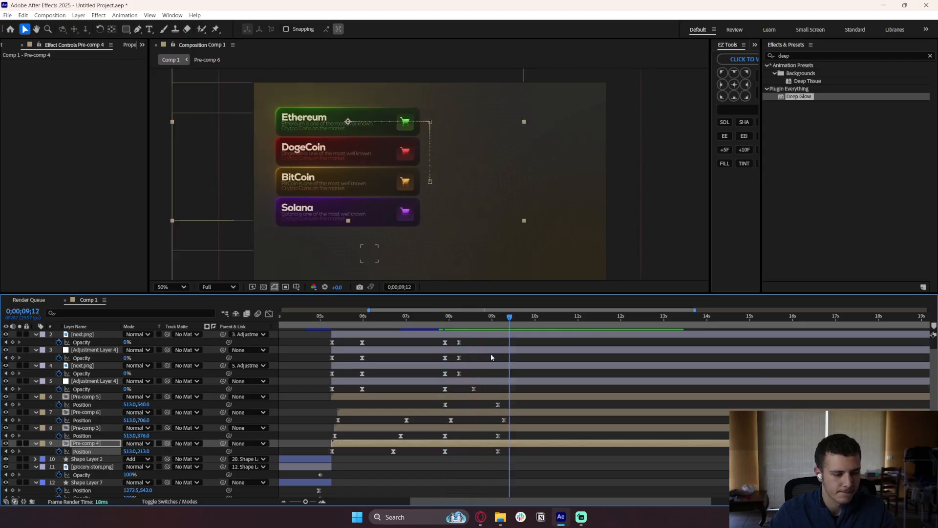
Move Pre-comp 6's last two position keyframes earlier to line up with the other cards at 0;00;07;27 and about 0;00;09;04, and preview the slide.
scroll(502, 313, left, 1)
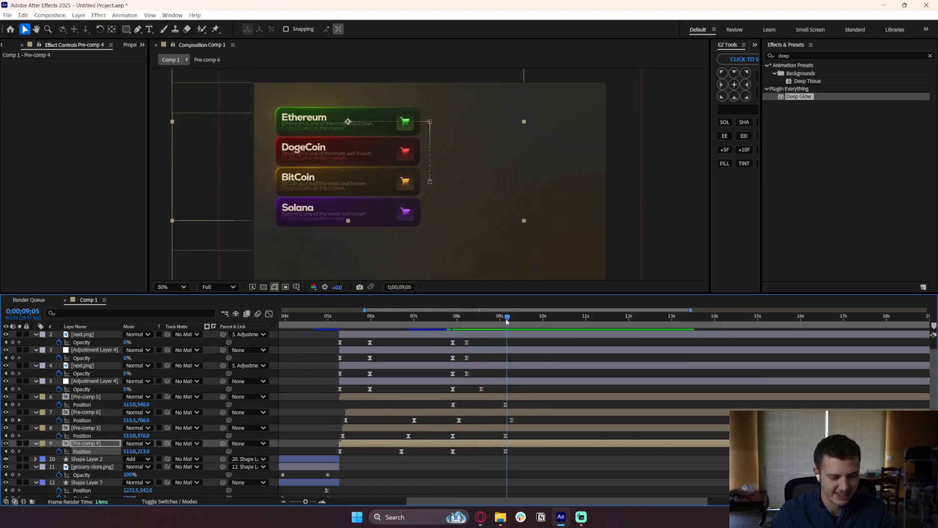
drag(506, 319, 505, 318)
drag(511, 421, 507, 421)
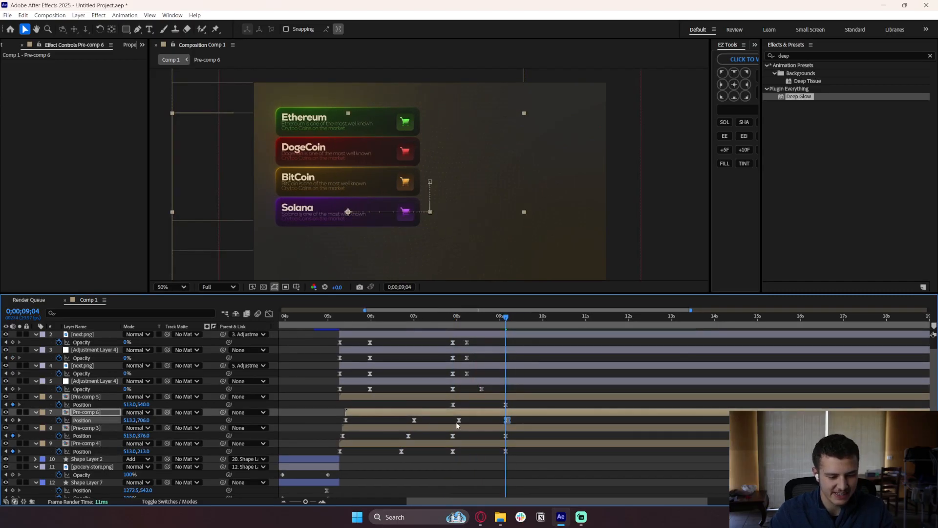
click(455, 318)
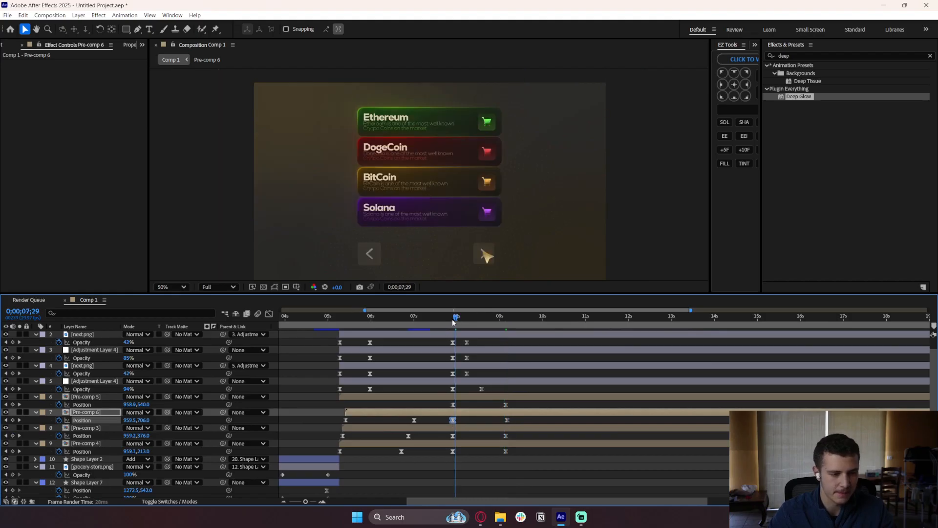
key(space)
key(space)
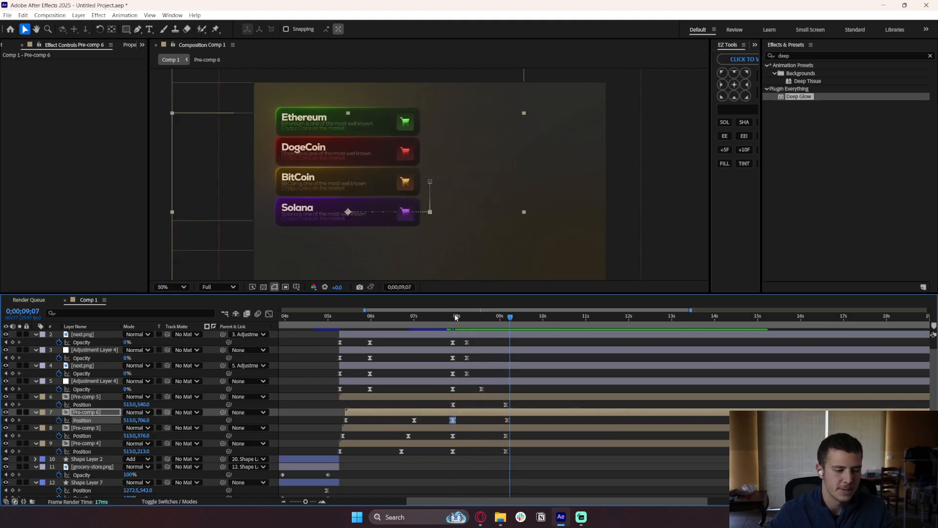
click(452, 318)
key(space)
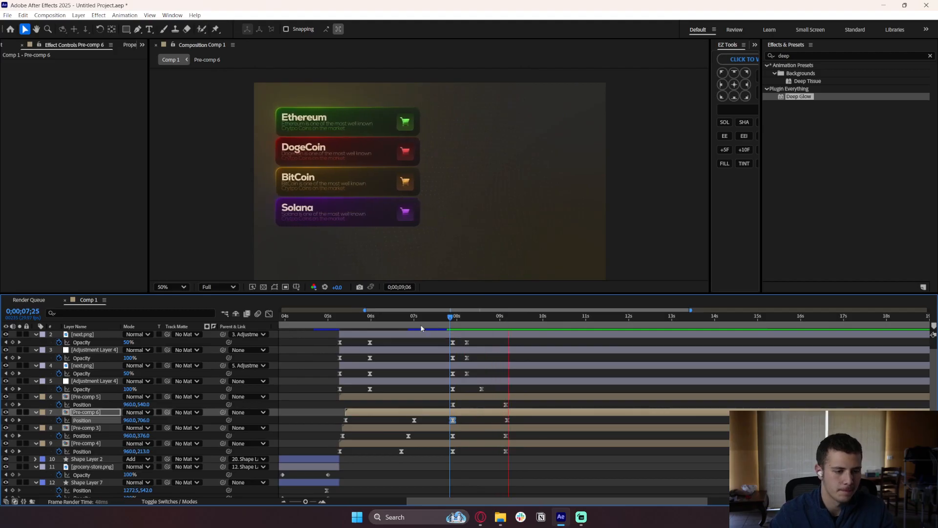
click(392, 318)
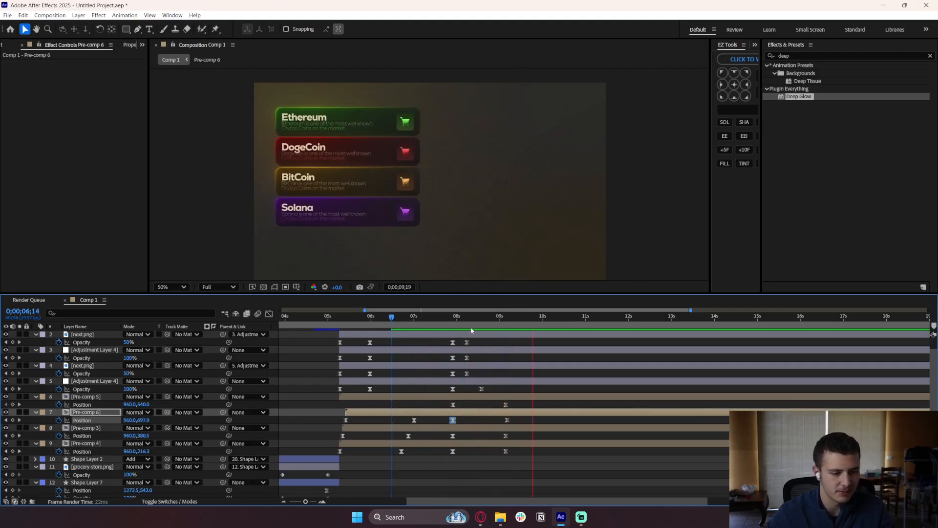
click(482, 318)
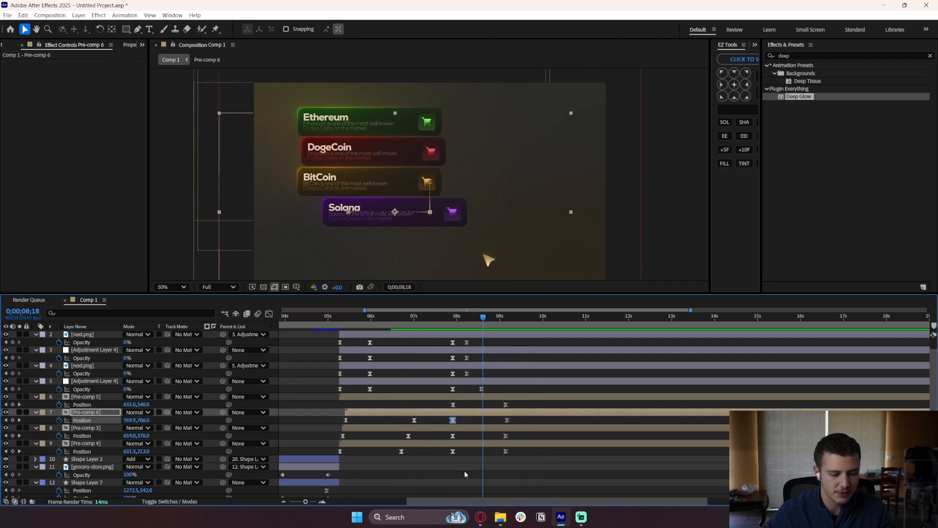
Preview the card list slide from 0;00;04;20 and park the playhead at 0;00;08;16.
key(space)
drag(505, 323, 319, 326)
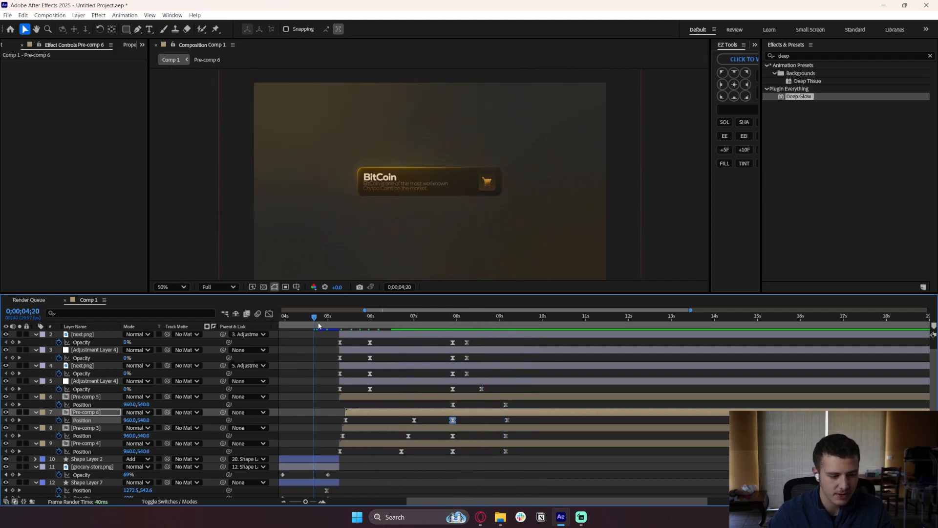
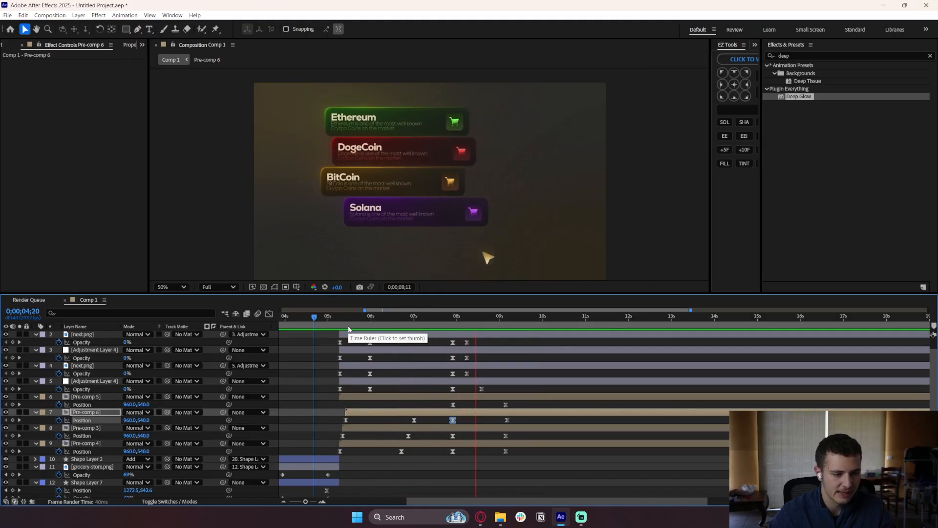
key(space)
mouse_move(478, 323)
mouse_down()
mouse_move(492, 319)
mouse_move(479, 309)
mouse_up()
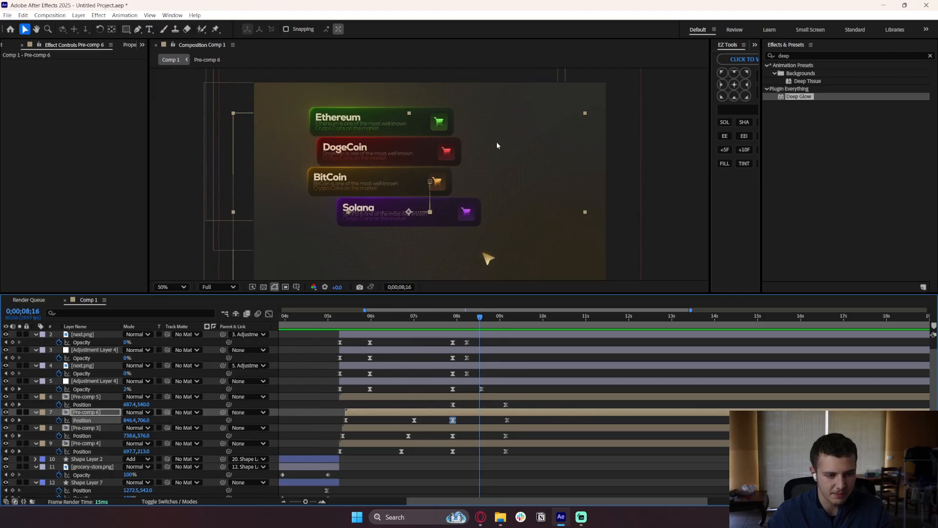
Switch to Flaticon in the browser and search its icons for "binance".
click(478, 520)
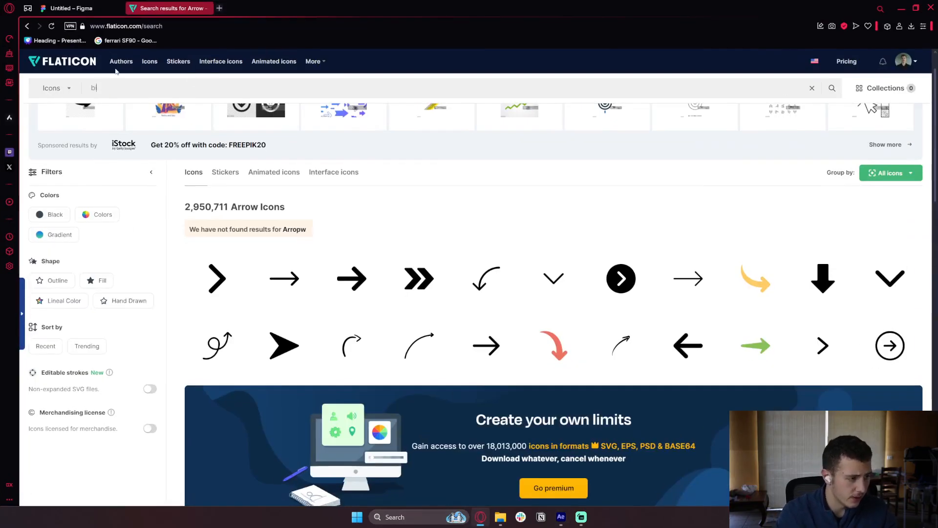
text(binance)
key(Return)
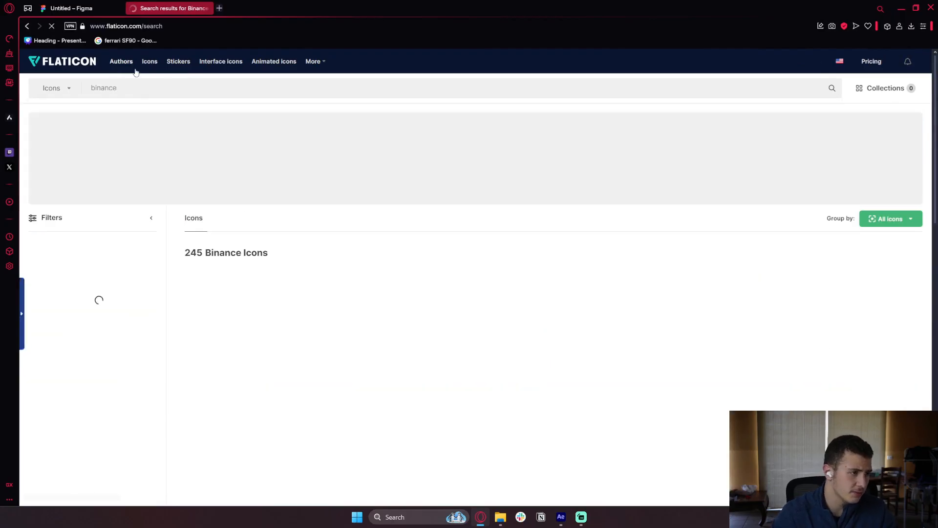
scroll(268, 266, down, 1)
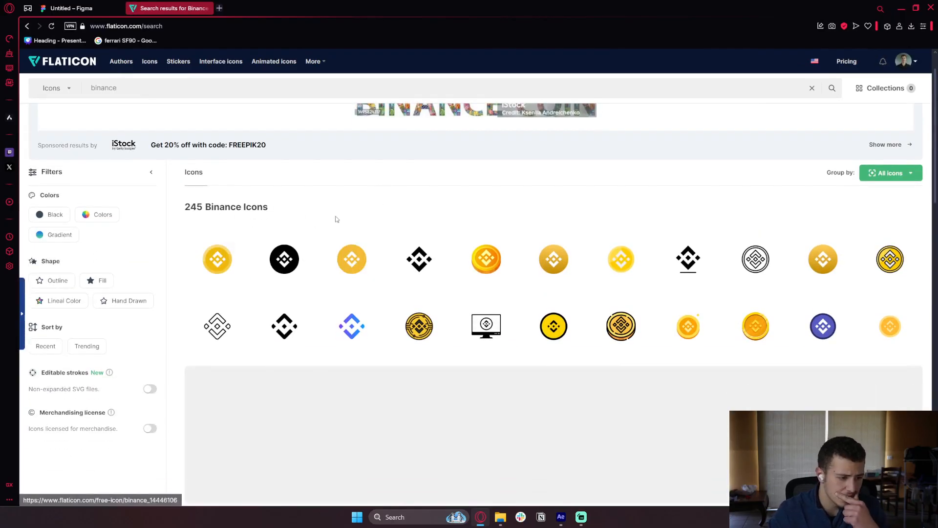
mouse_move(303, 277)
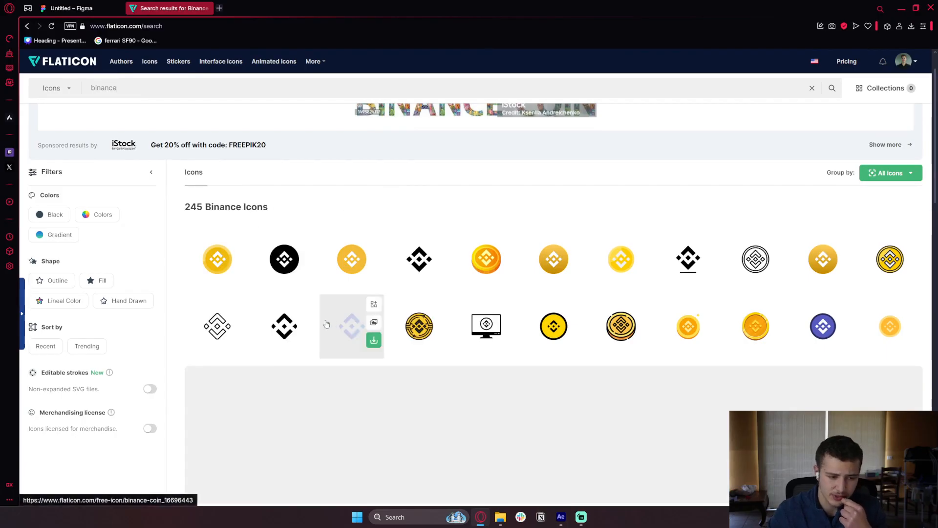
Download the Binance icon with the white symbol on a black circle as binance.png and show it in its folder.
click(290, 327)
click(564, 266)
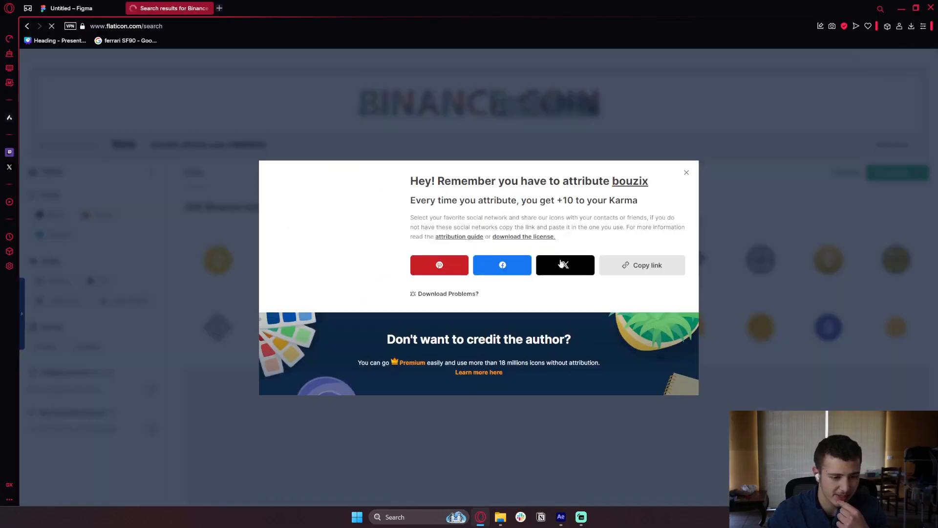
click(386, 245)
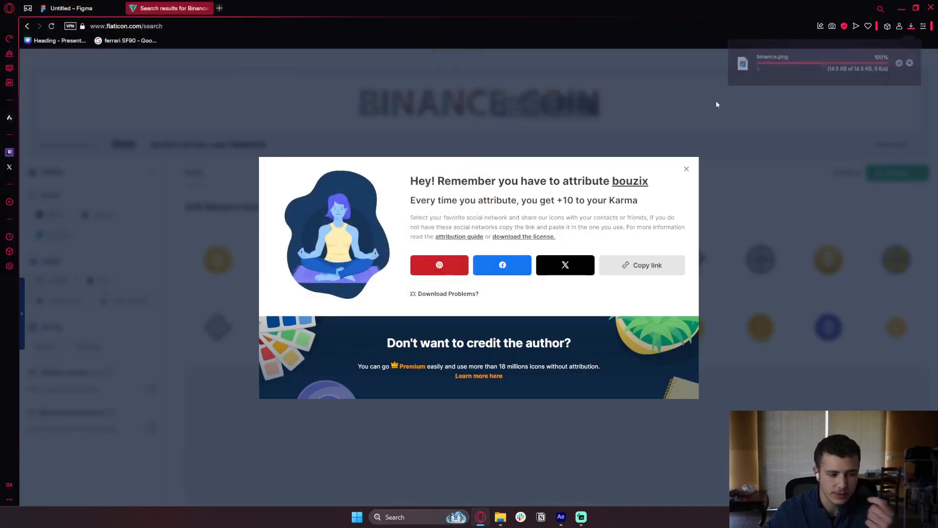
click(910, 62)
click(900, 8)
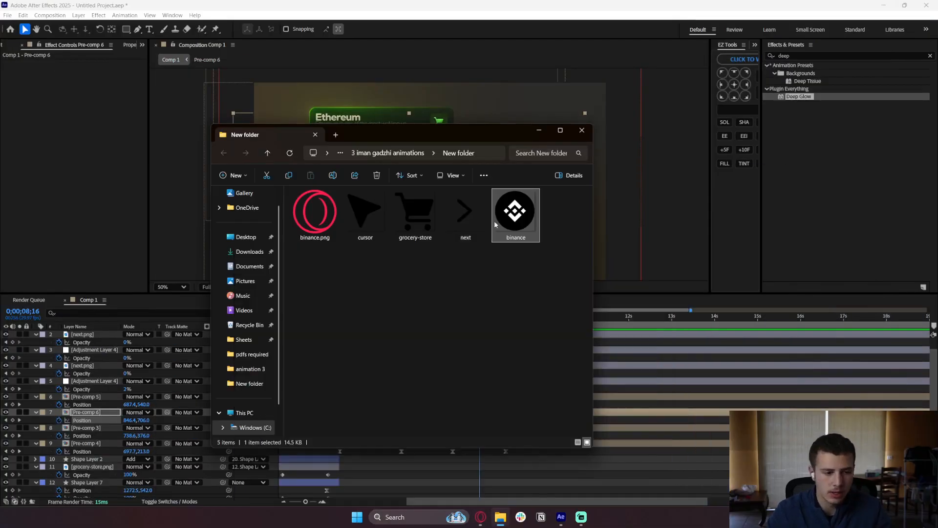
Try binance.png as the top layer of Comp 1 in After Effects, starting at 0;00;08;16, and delete it.
drag(508, 220, 485, 356)
drag(328, 336, 693, 339)
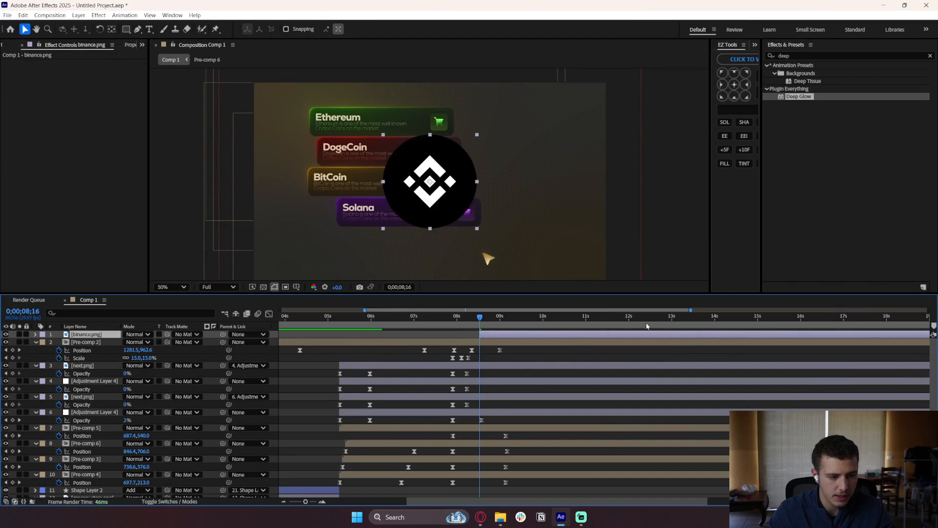
click(792, 55)
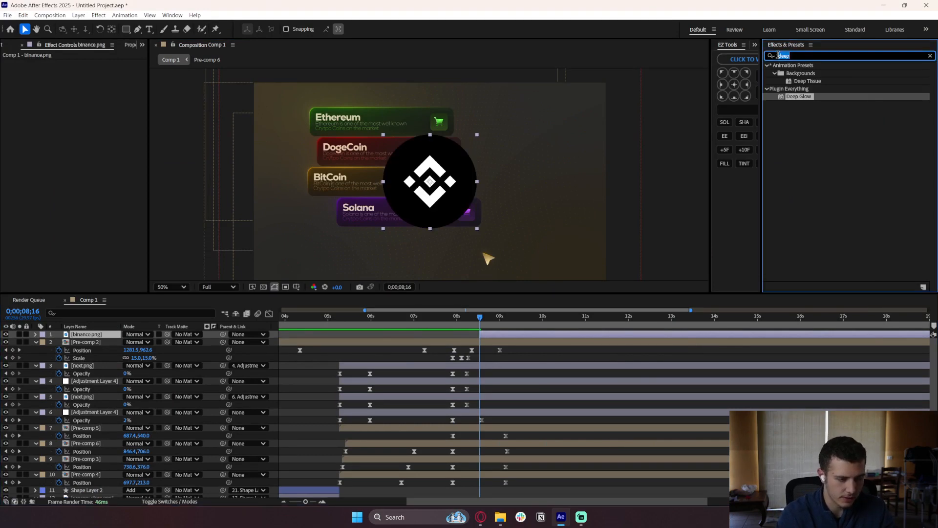
click(505, 334)
key(Delete)
Return to Flaticon in the browser, download the gold gradient Binance icon as a PNG, and go back to the results.
key(alt+space)
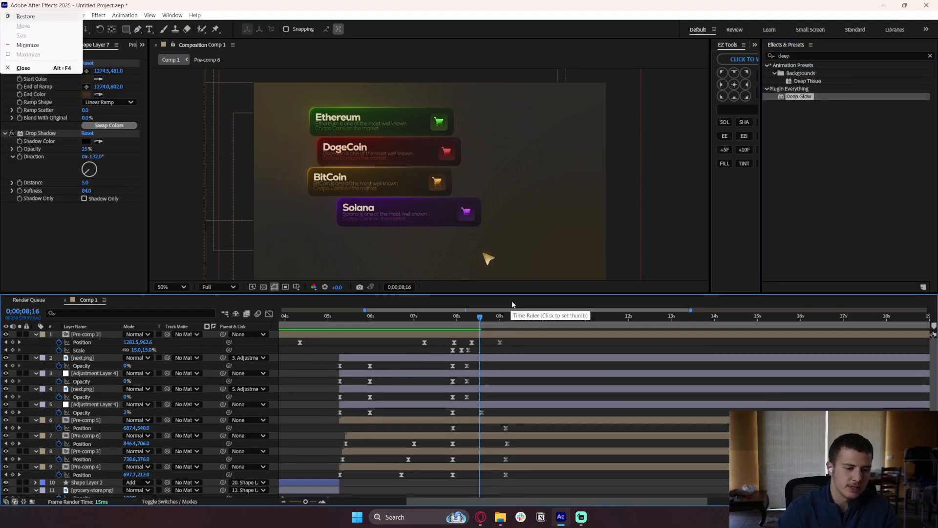
key(alt+Tab)
click(465, 299)
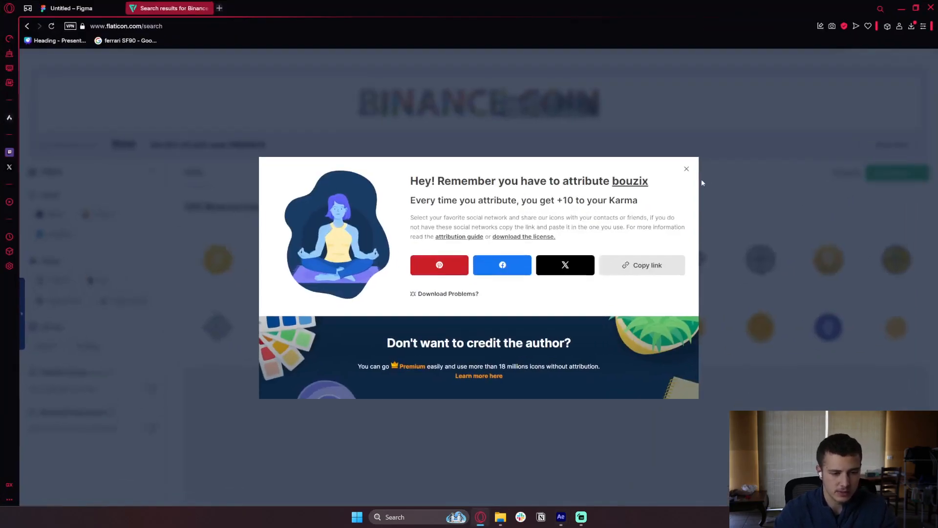
click(688, 168)
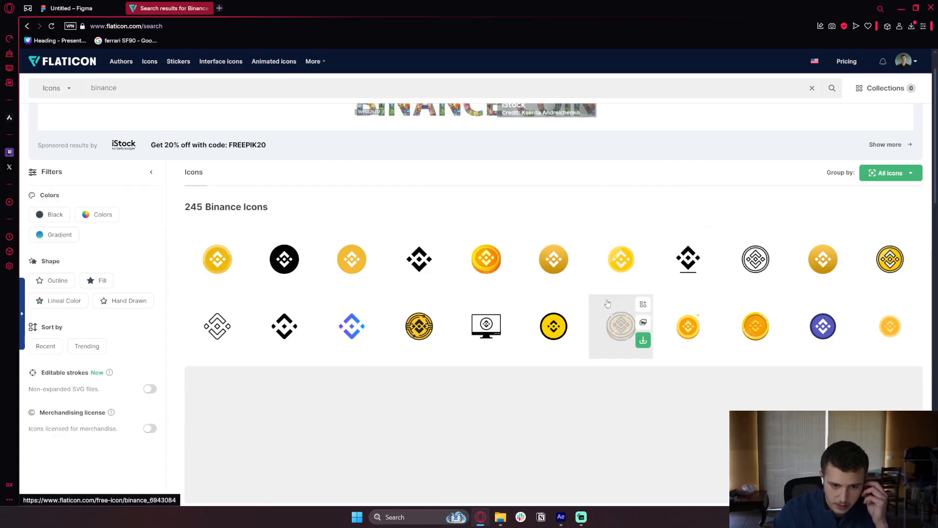
click(821, 264)
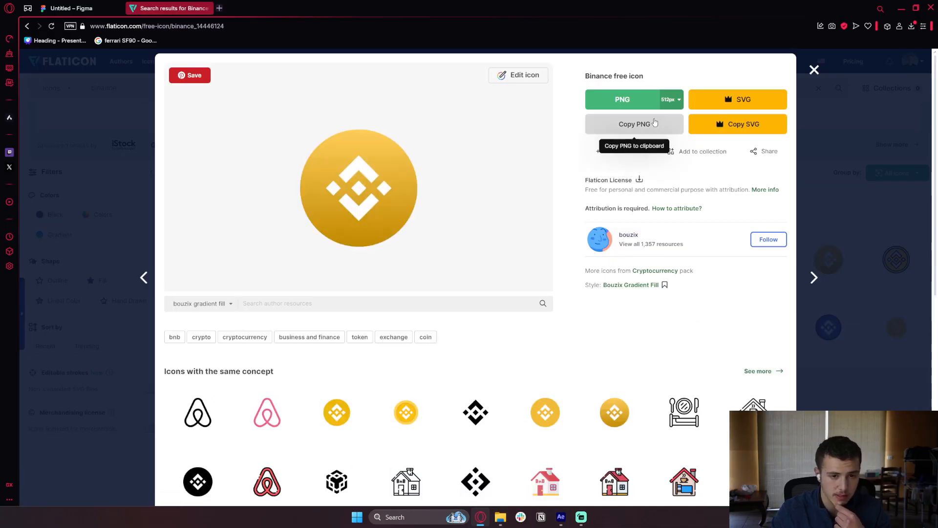
click(630, 103)
click(650, 238)
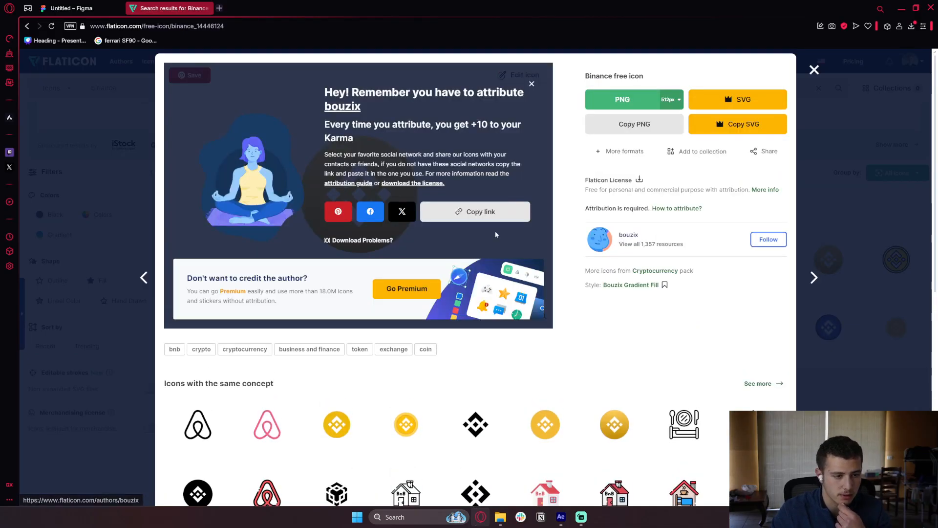
click(390, 249)
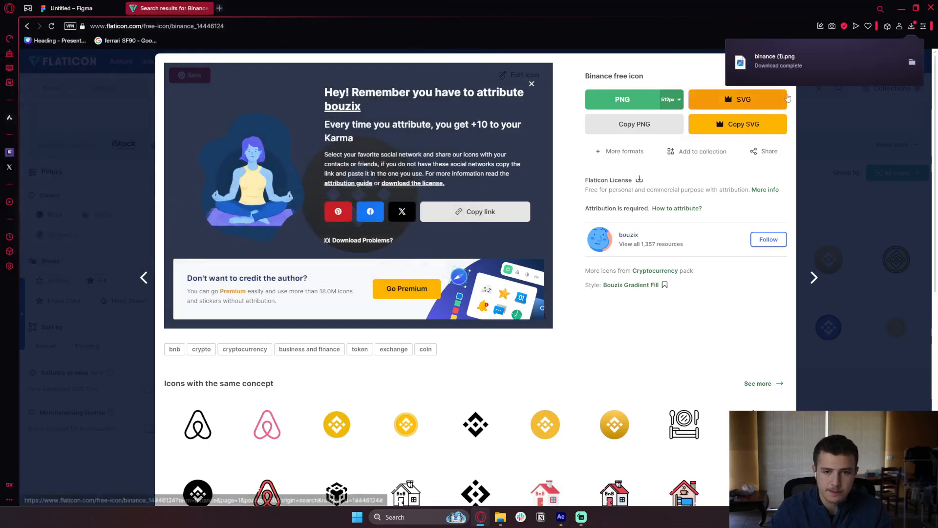
click(912, 62)
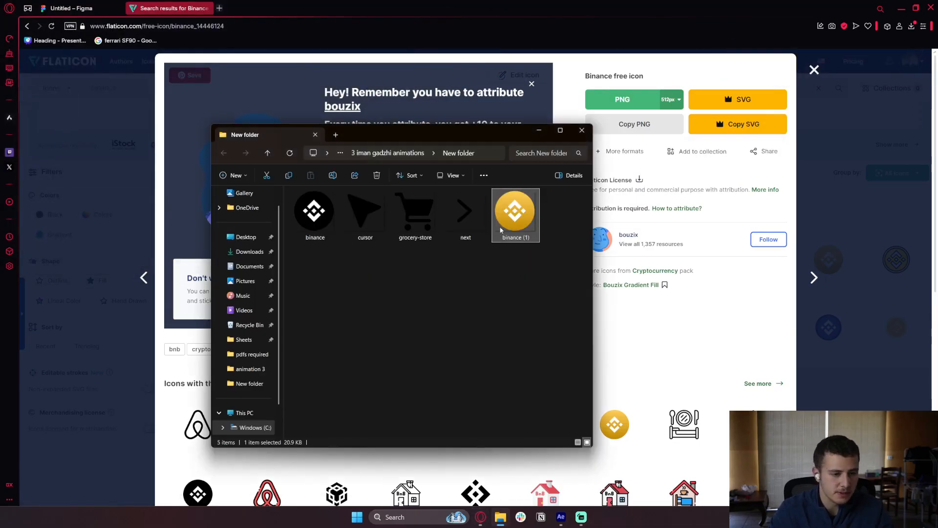
click(582, 130)
click(813, 70)
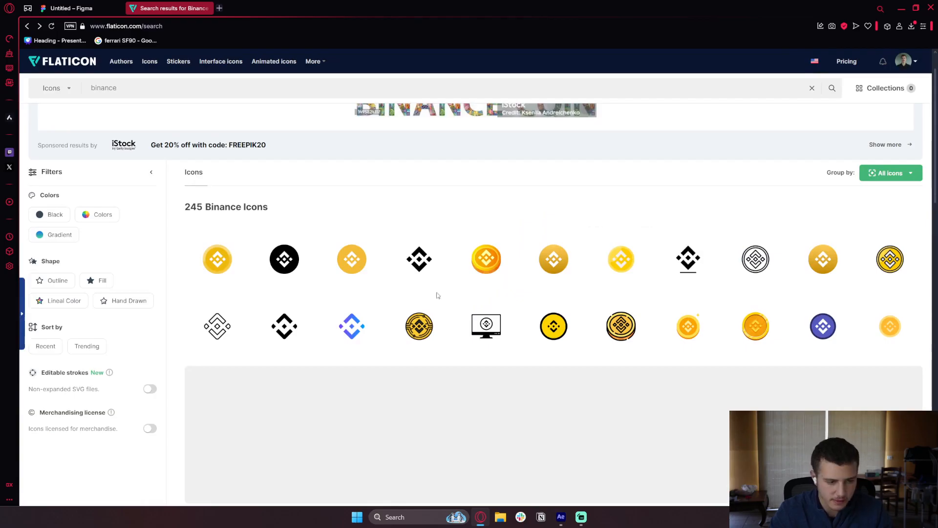
Download the plain black Binance symbol without a circle as coins.png and show it in its folder.
mouse_move(245, 315)
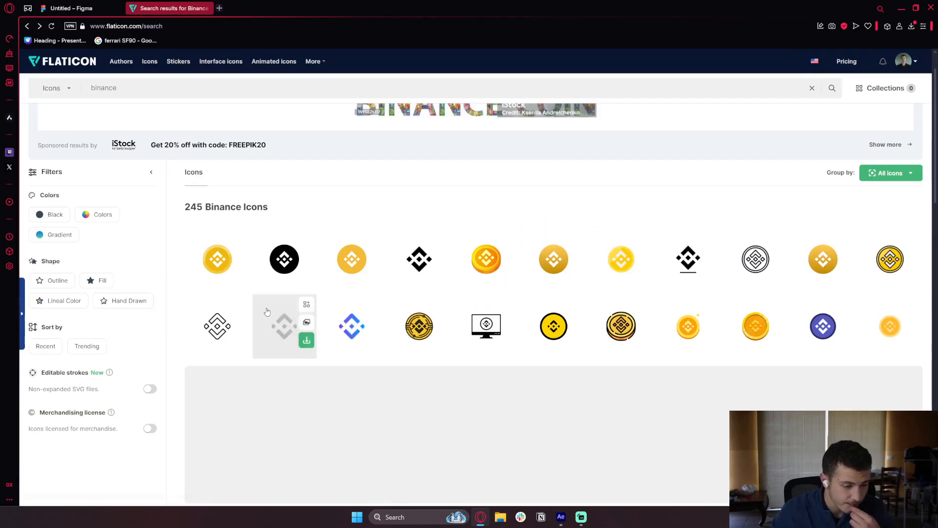
mouse_move(302, 273)
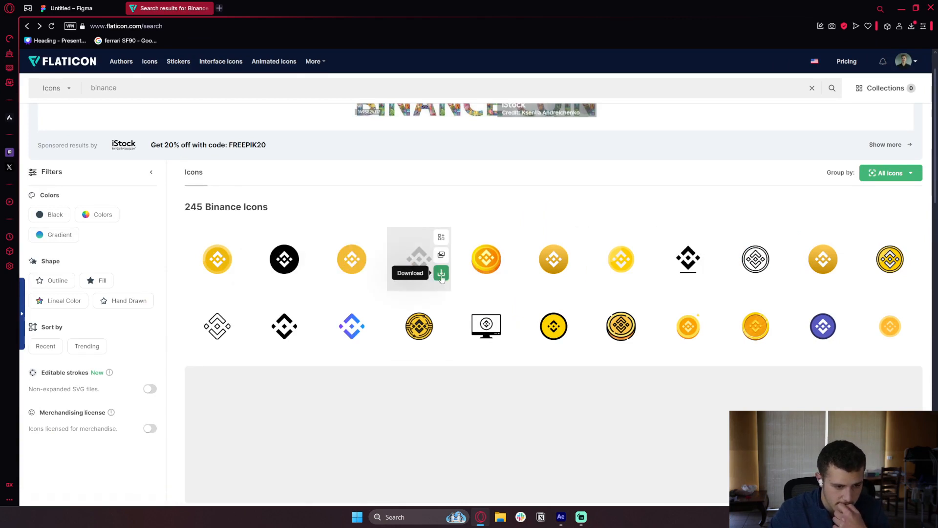
click(441, 272)
click(419, 326)
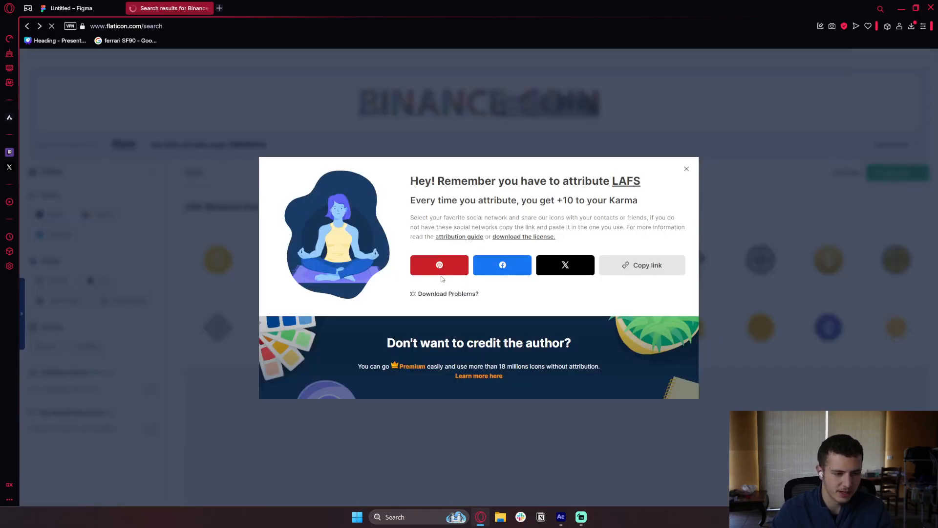
click(391, 246)
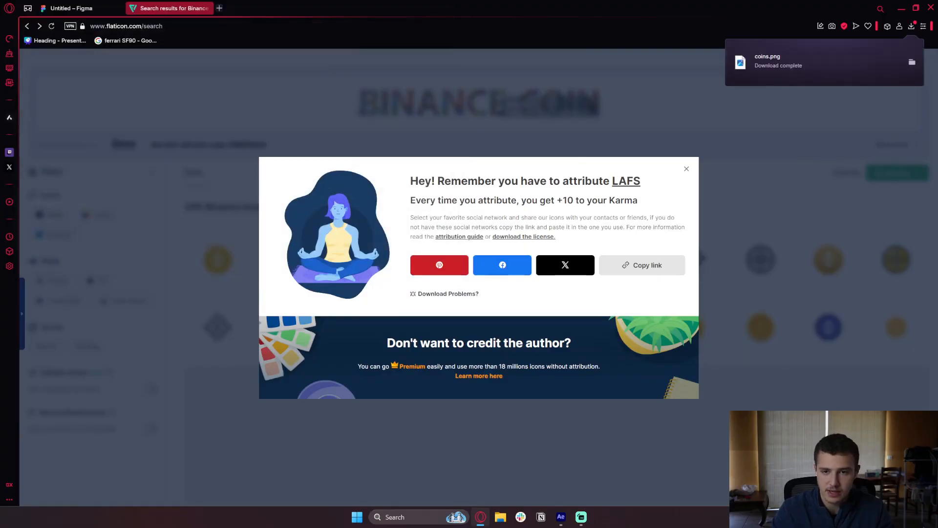
click(912, 63)
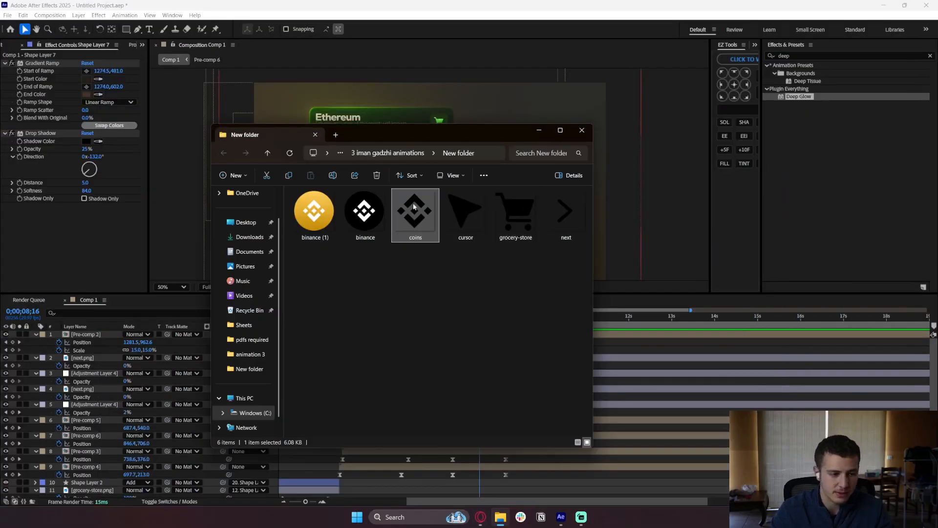
Add coins.png to Comp 1 in After Effects as the top layer, starting at 0;00;08;16.
drag(414, 207, 503, 345)
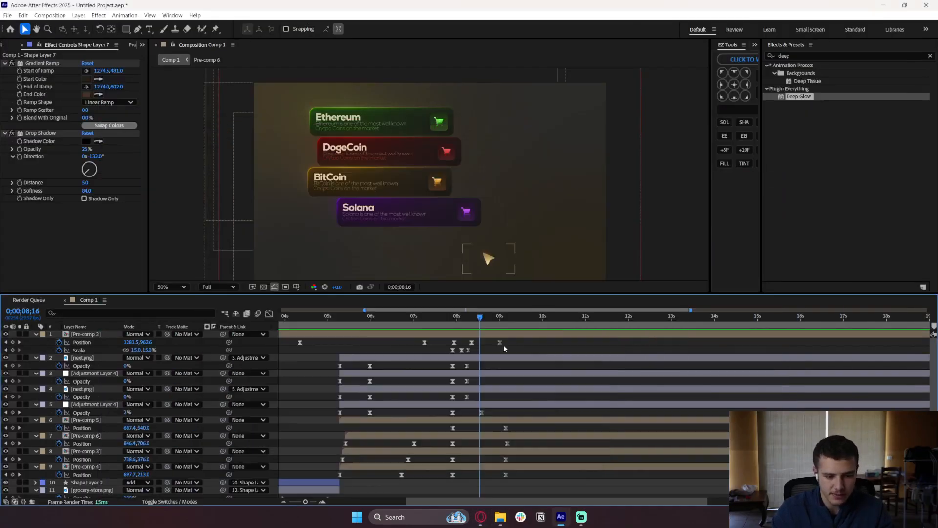
drag(377, 336, 743, 339)
right_click(397, 335)
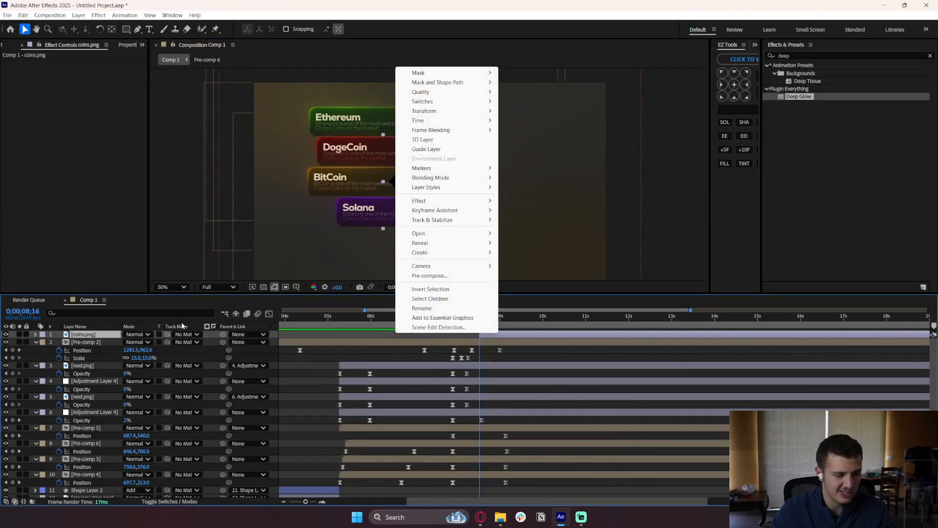
Create an empty shape layer starting at 0;00;08;16 and place it directly below coins.png.
right_click(63, 337)
mouse_move(98, 345)
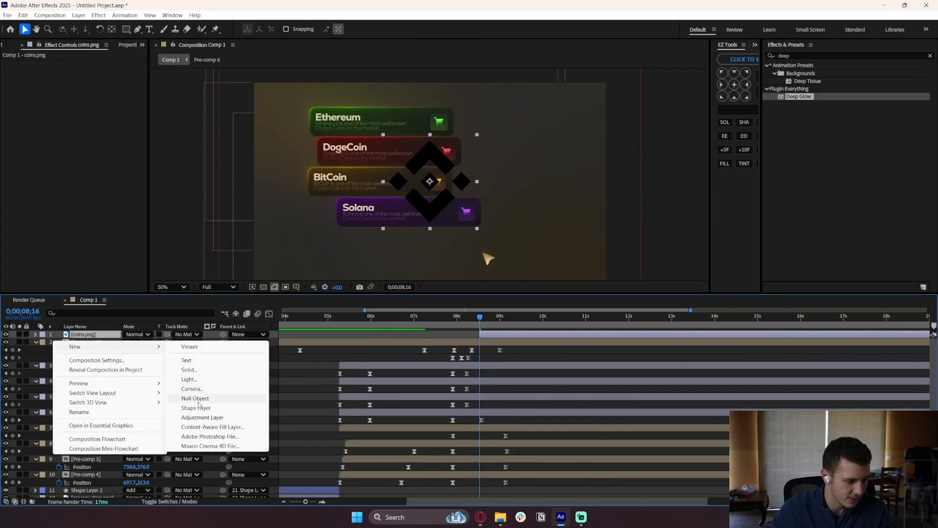
click(215, 407)
key(q)
drag(324, 334, 508, 337)
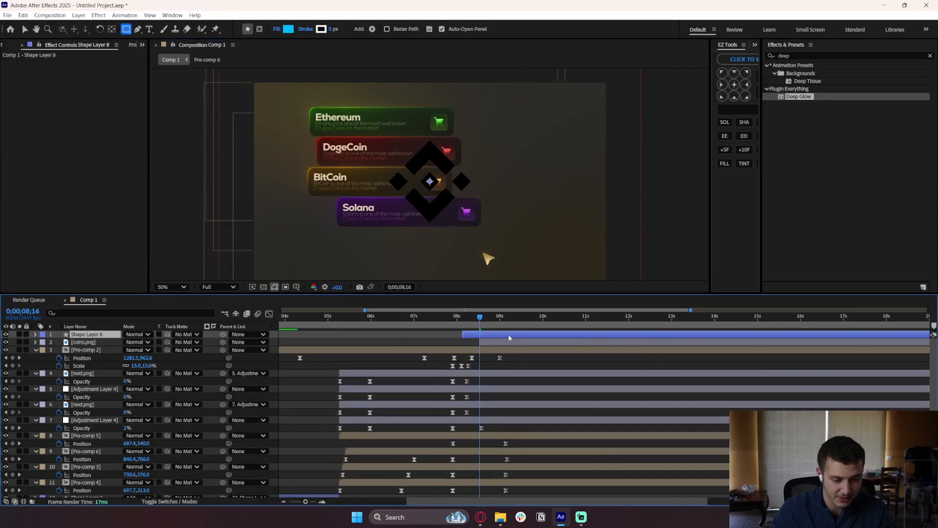
drag(109, 336, 131, 350)
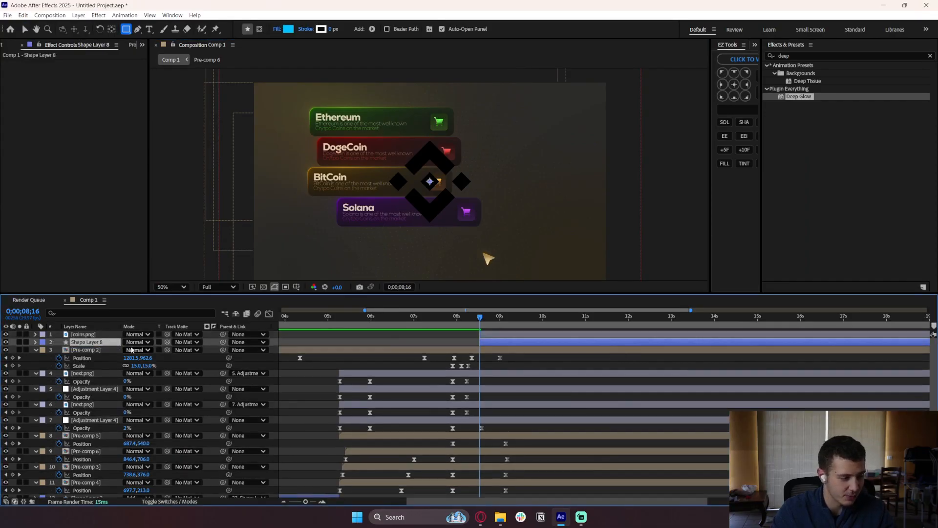
Draw a blue circle on Shape Layer 8 around the Binance symbol, set its position to 960, 483, and centre its anchor point.
drag(128, 29, 156, 46)
drag(359, 121, 502, 264)
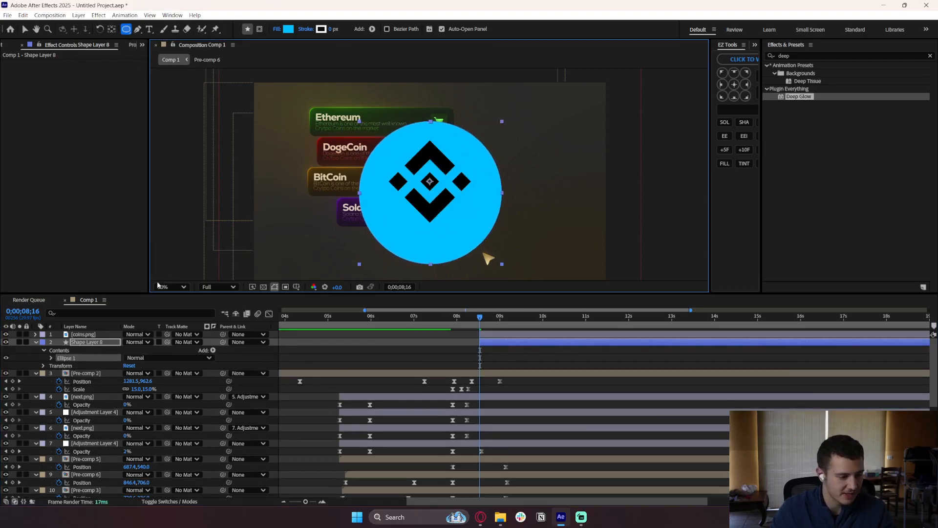
click(88, 342)
key(p)
drag(143, 350, 110, 357)
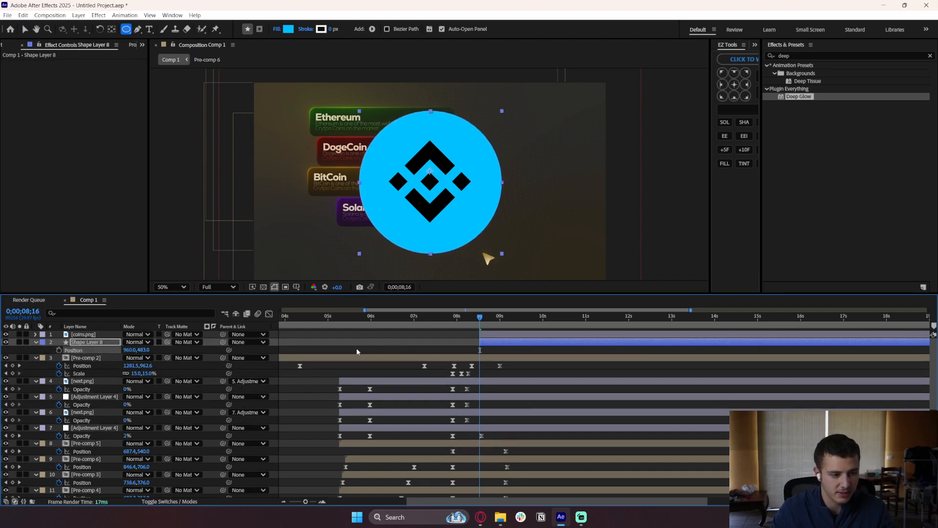
click(733, 87)
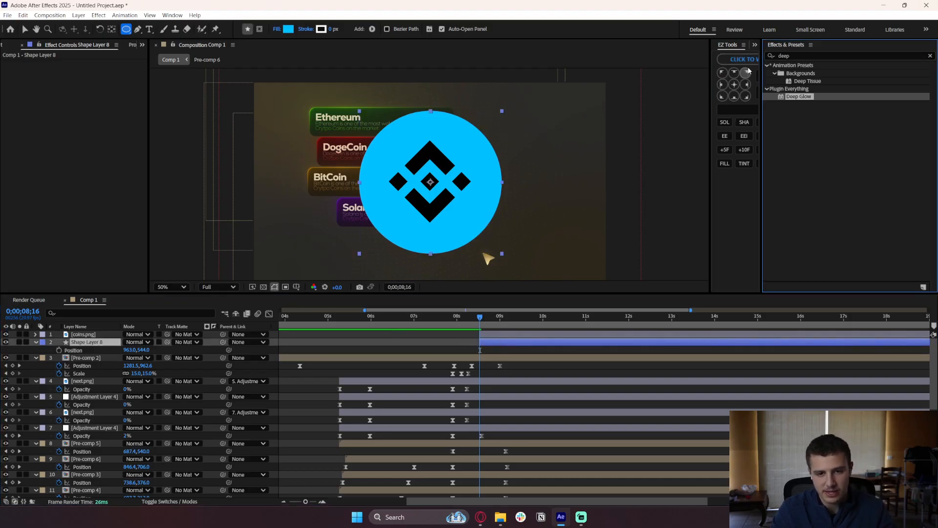
Apply the Gradient Ramp effect to Shape Layer 8.
click(851, 53)
text(gradoemt)
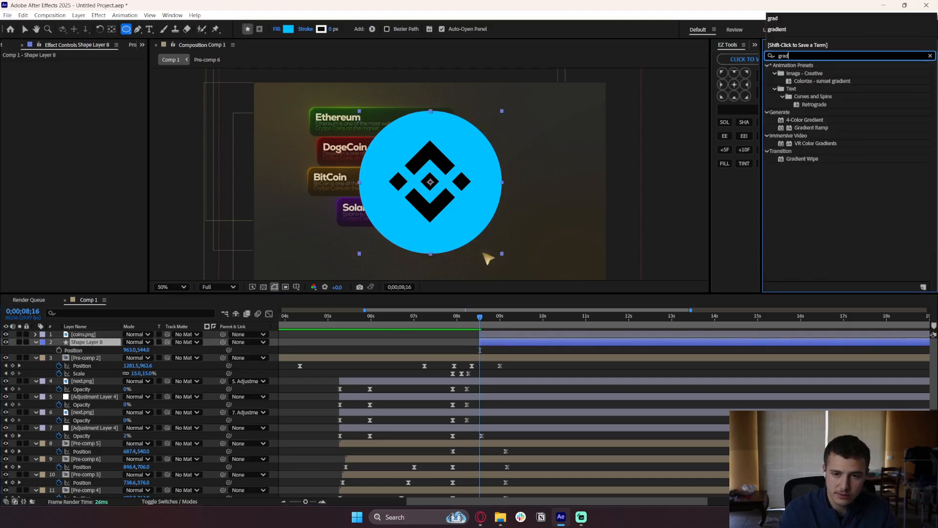
key(BackSpace)
key(BackSpace)
key(BackSpace)
text(ient)
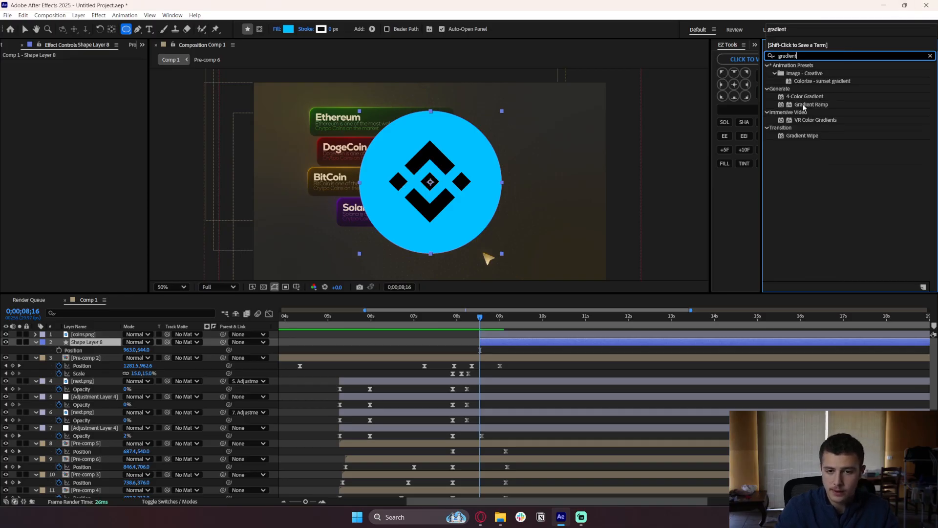
double_click(809, 104)
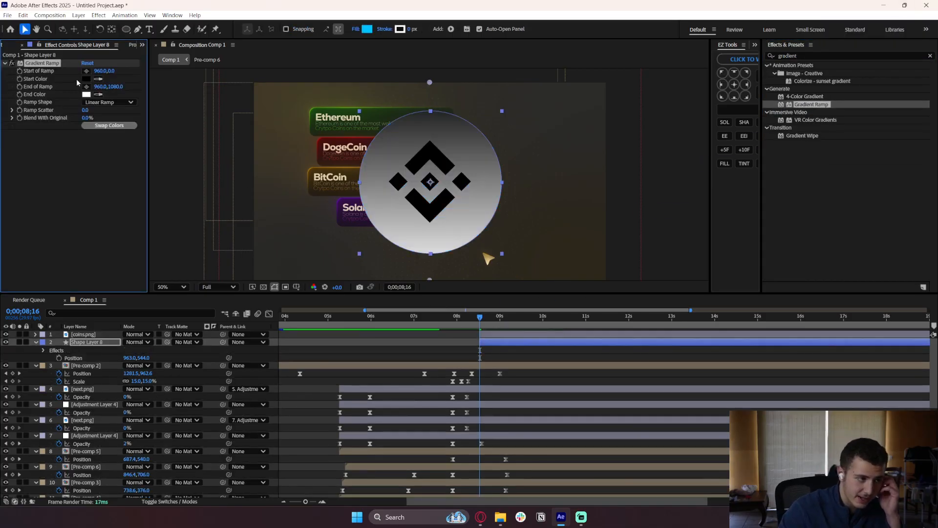
Set the start colour of Shape Layer 8's Gradient Ramp to dark gold C48200.
click(86, 78)
click(494, 404)
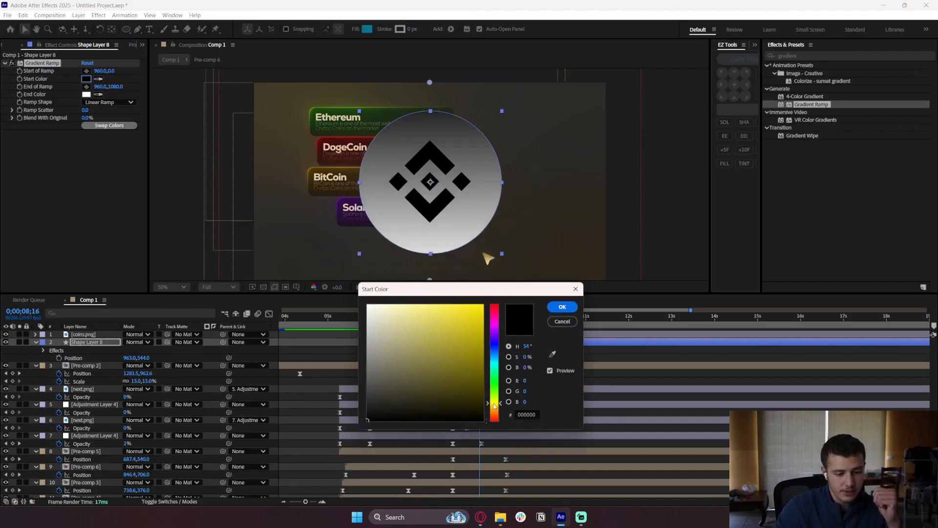
drag(479, 317, 496, 331)
click(495, 407)
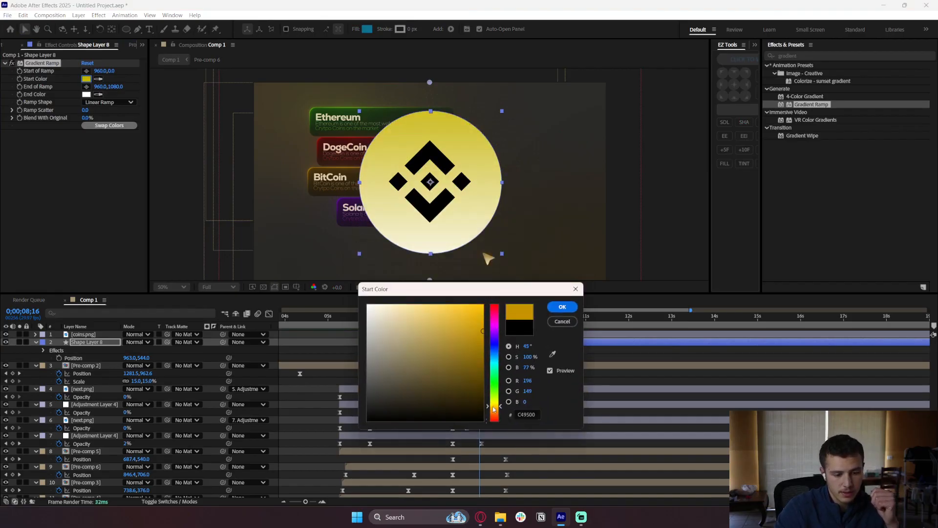
click(563, 306)
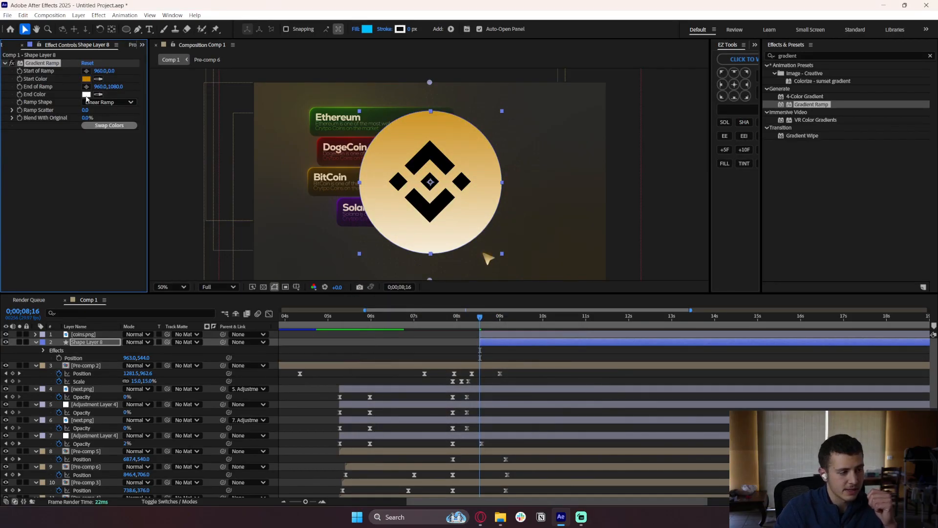
Set the end colour of Shape Layer 8's Gradient Ramp to bright yellow FFE300.
click(86, 95)
drag(441, 182, 454, 329)
click(510, 457)
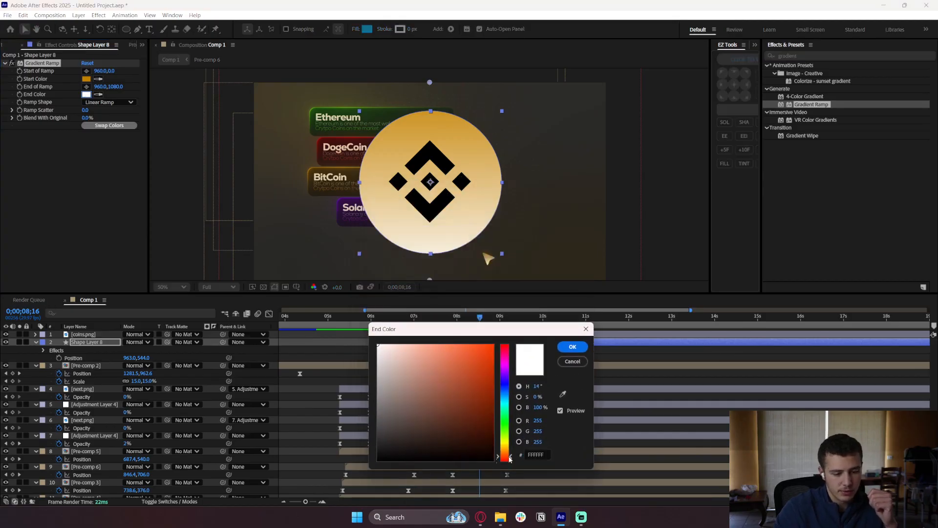
drag(510, 457, 556, 306)
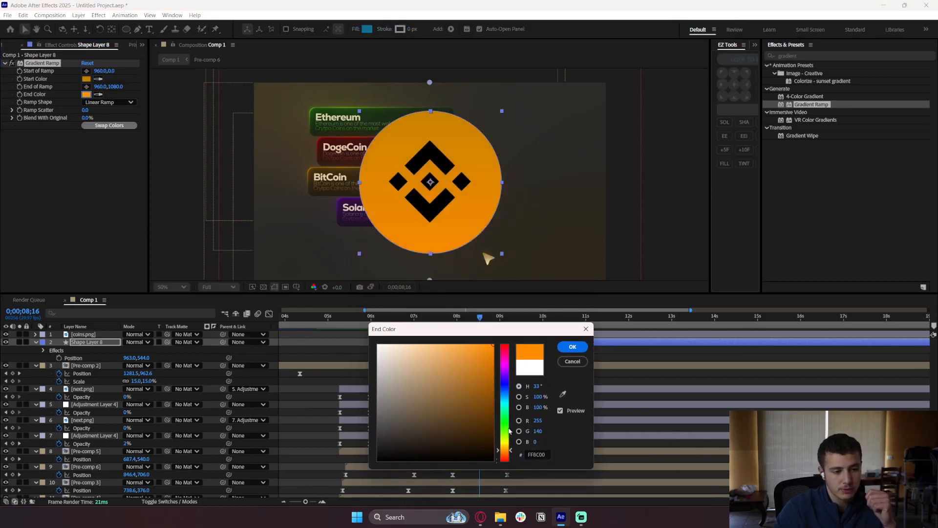
drag(509, 451, 507, 446)
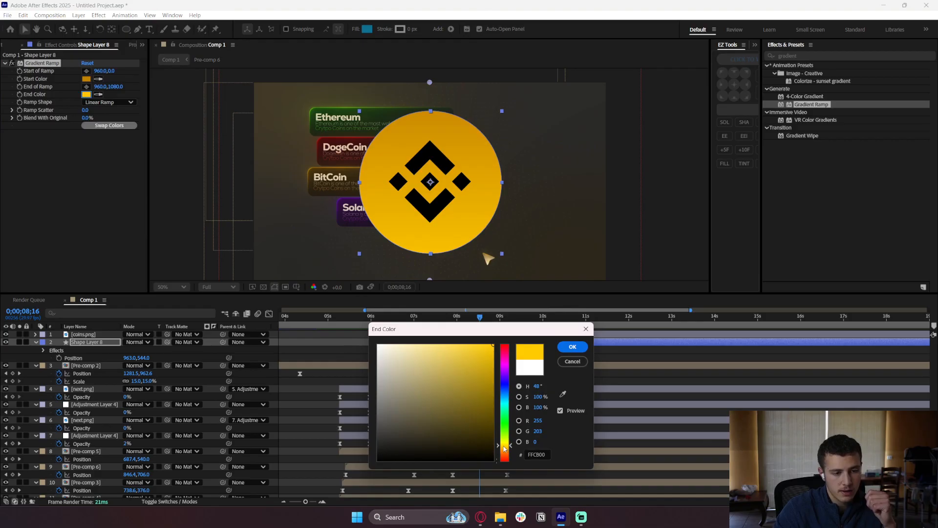
drag(503, 447, 503, 445)
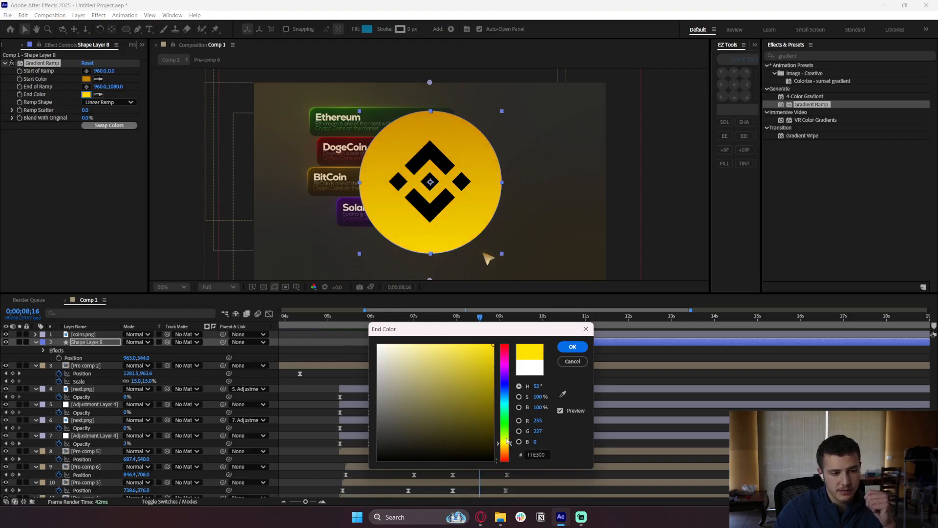
click(576, 347)
Apply the Gradient Ramp effect to the coins.png layer.
click(395, 358)
click(499, 335)
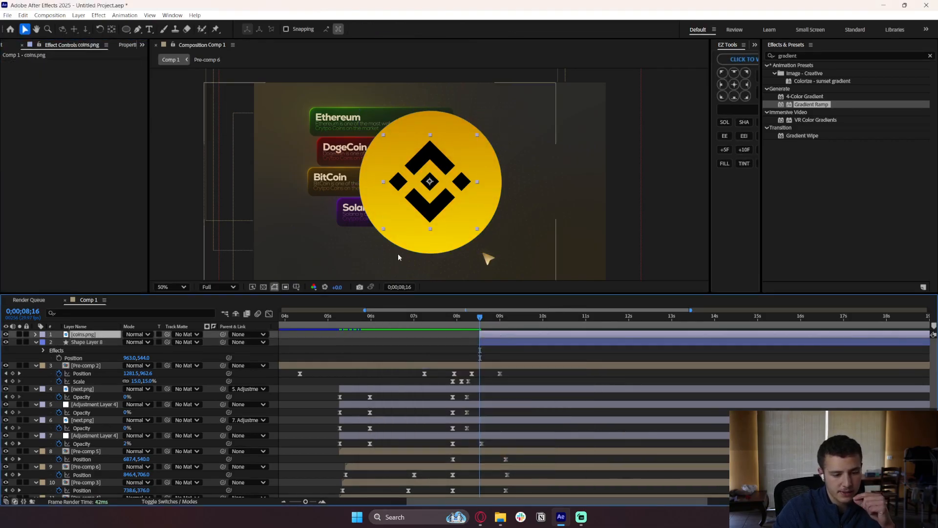
double_click(811, 104)
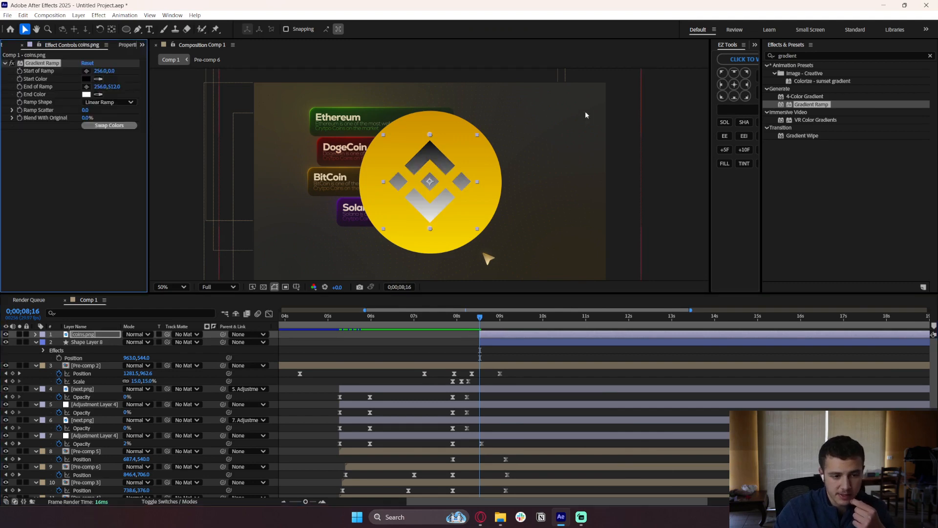
Set the coins.png ramp to start in orange FF9100 and end in red FF1900, and swap the two colours.
click(86, 79)
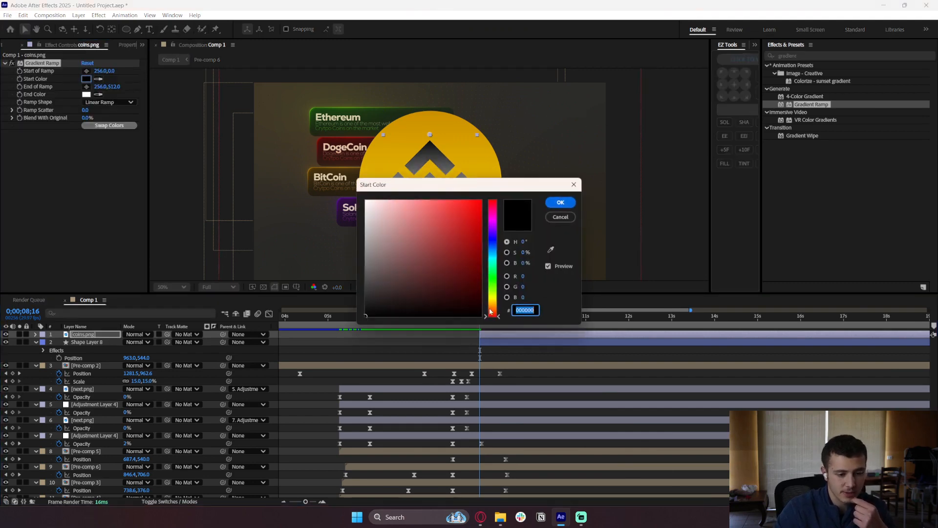
drag(490, 312, 491, 305)
drag(469, 230, 483, 200)
click(563, 201)
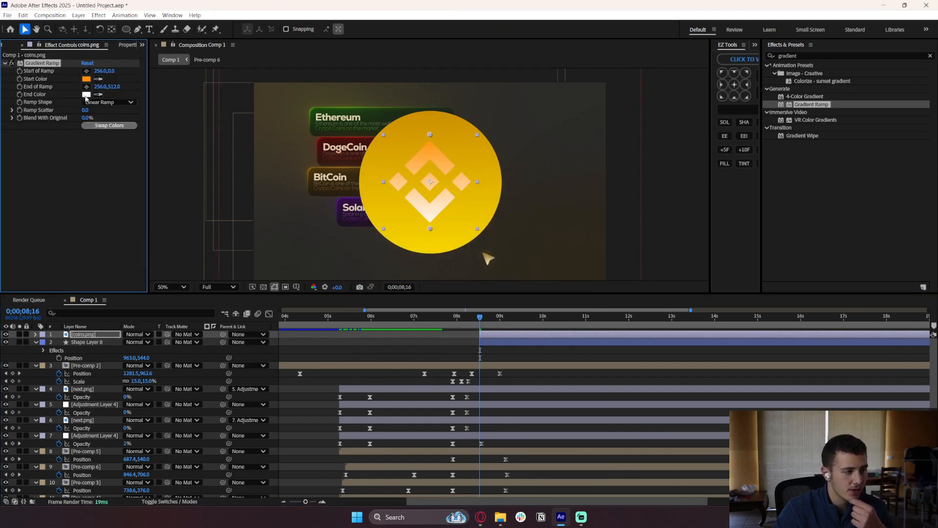
click(86, 94)
drag(449, 235, 510, 169)
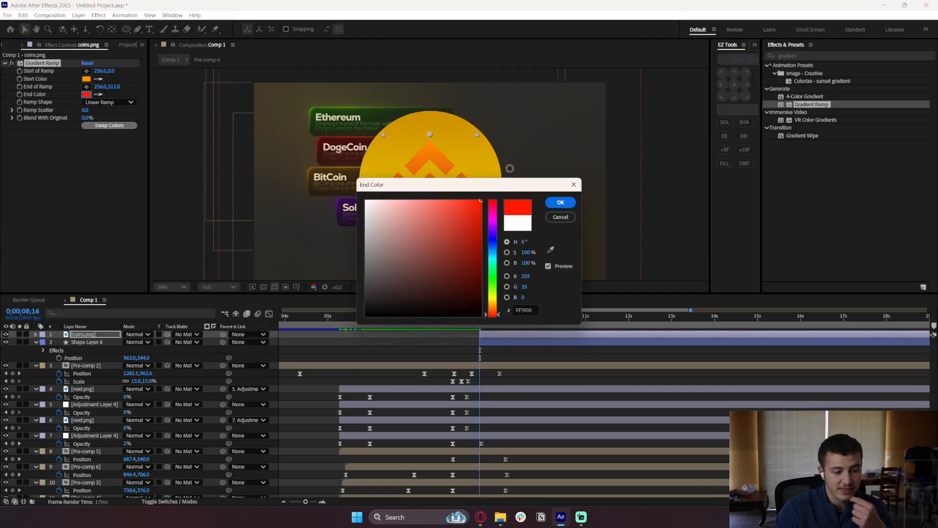
click(566, 204)
click(122, 126)
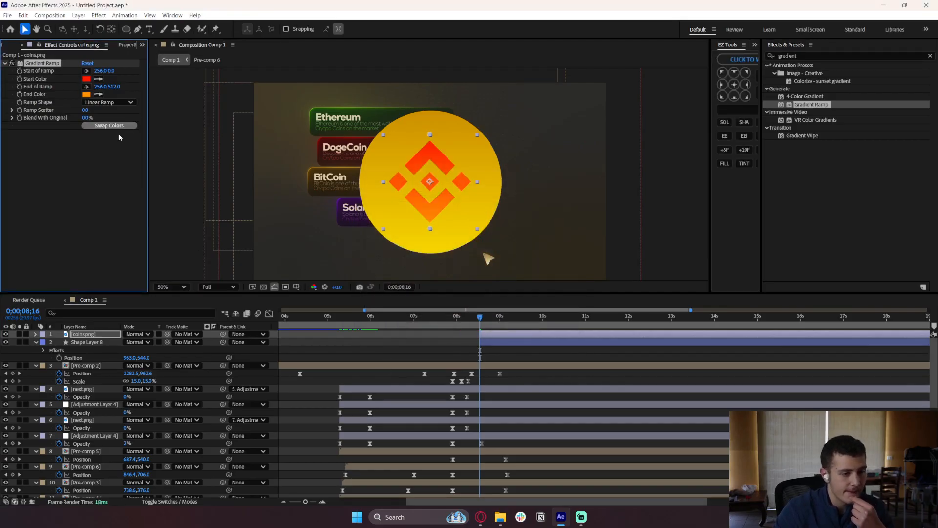
Set the start colour of the coins.png ramp to a lighter red, FF5744.
click(87, 79)
drag(371, 210, 137, 249)
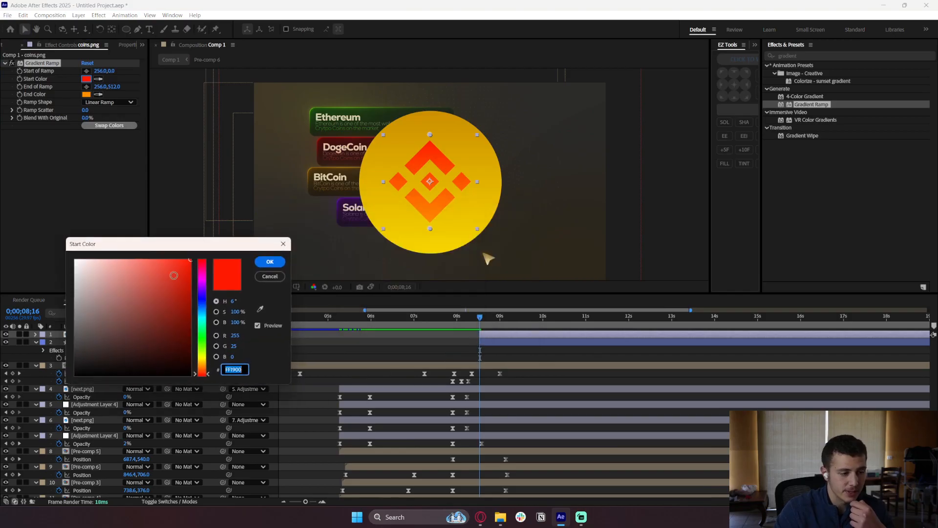
drag(174, 274, 159, 259)
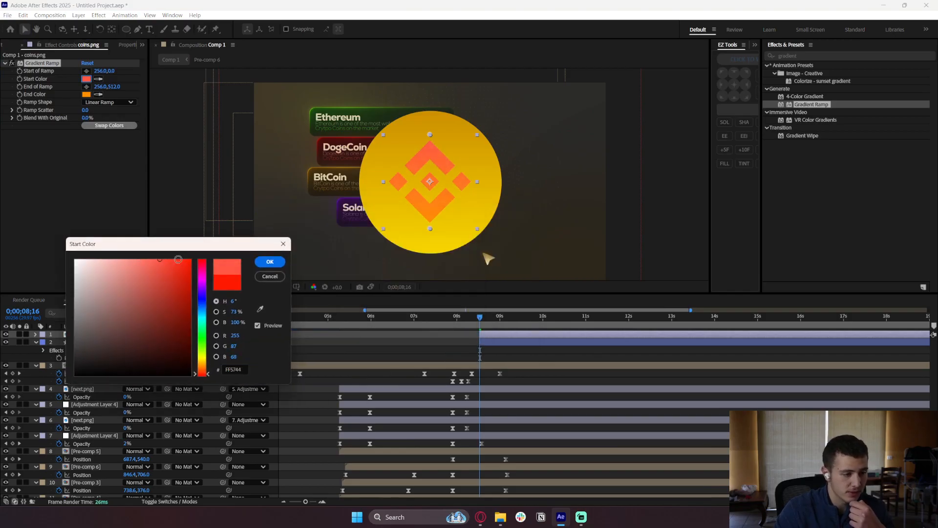
click(270, 261)
Darken the end colour of the coins.png ramp to a fully saturated brown.
click(86, 94)
drag(415, 190, 165, 240)
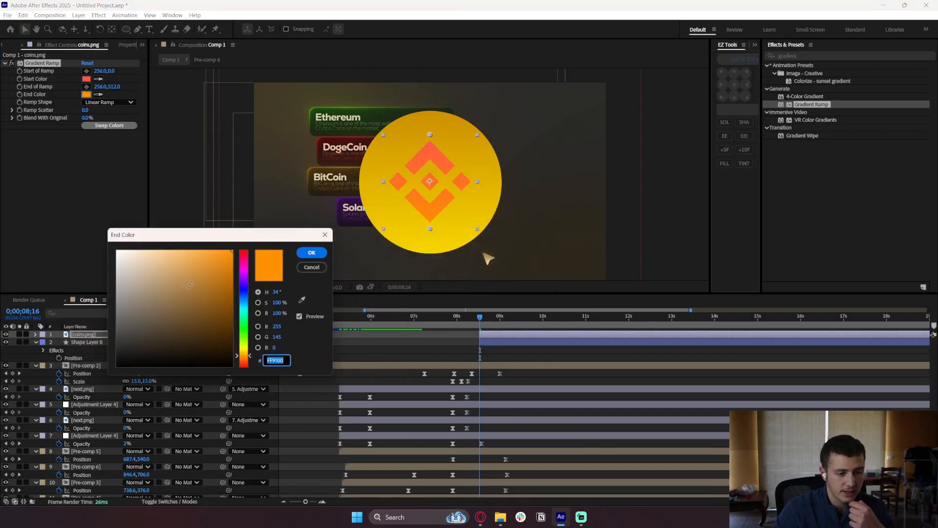
drag(188, 298, 257, 313)
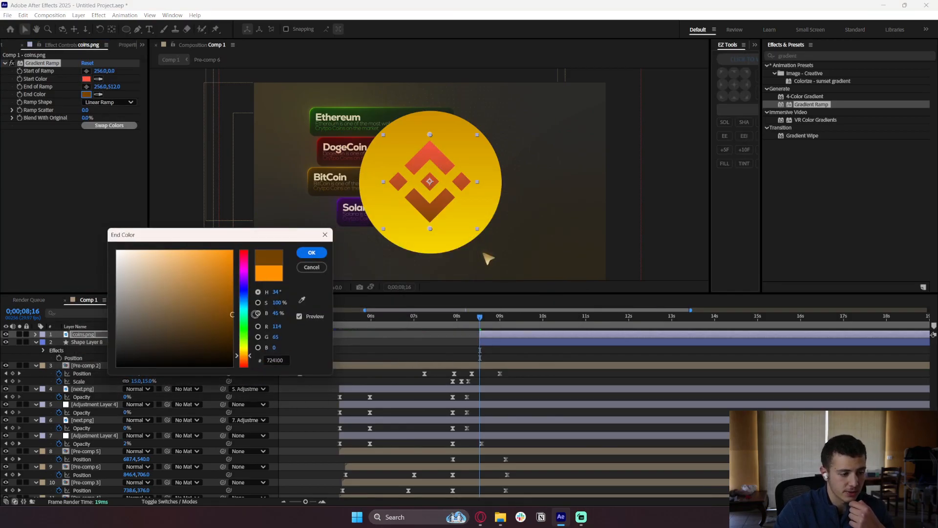
click(311, 252)
Shift the hue of the coins.png ramp's start colour to a light yellowish orange.
click(86, 78)
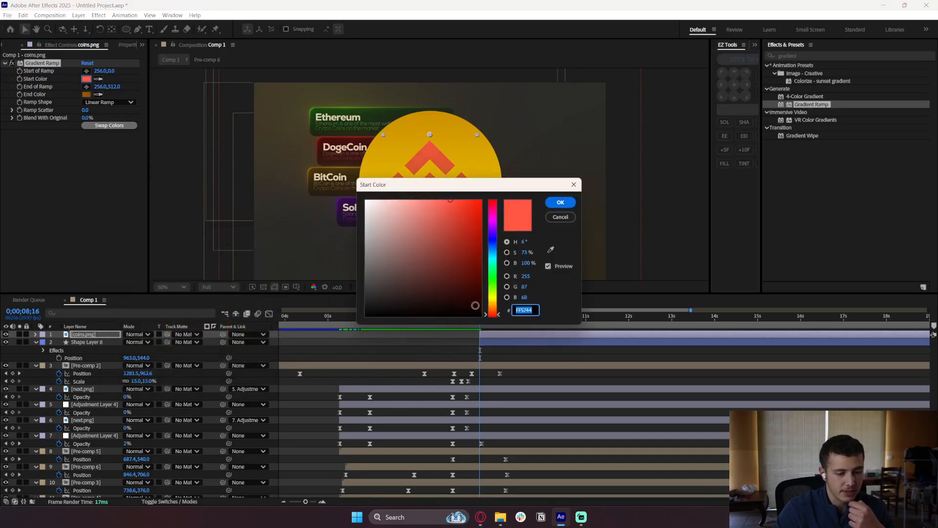
click(492, 308)
drag(490, 188, 215, 242)
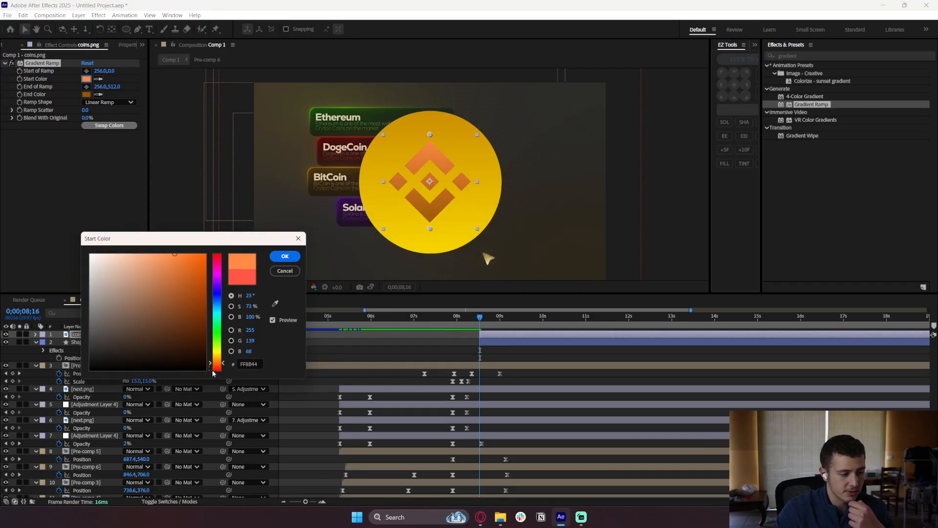
click(216, 359)
click(285, 256)
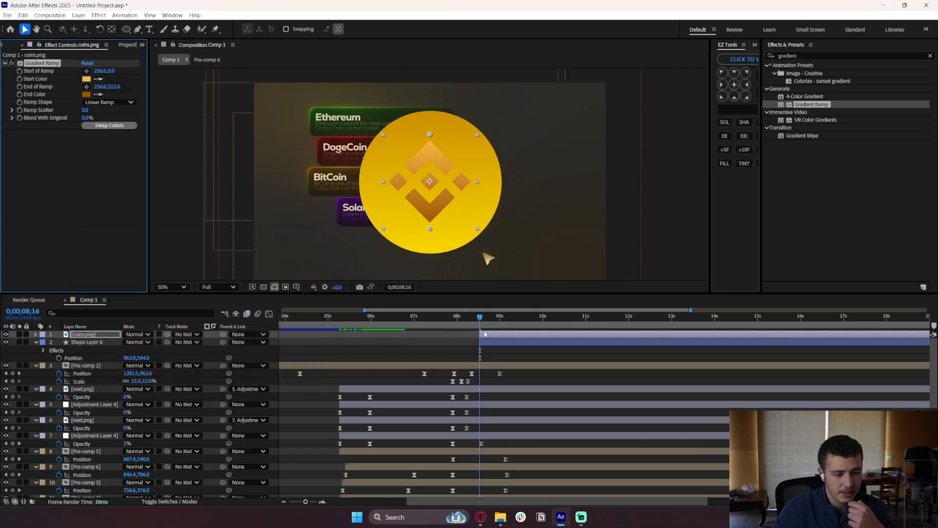
Set the start colour of Shape Layer 8's Gradient Ramp to a muted tan, about B7985A.
click(495, 343)
click(86, 79)
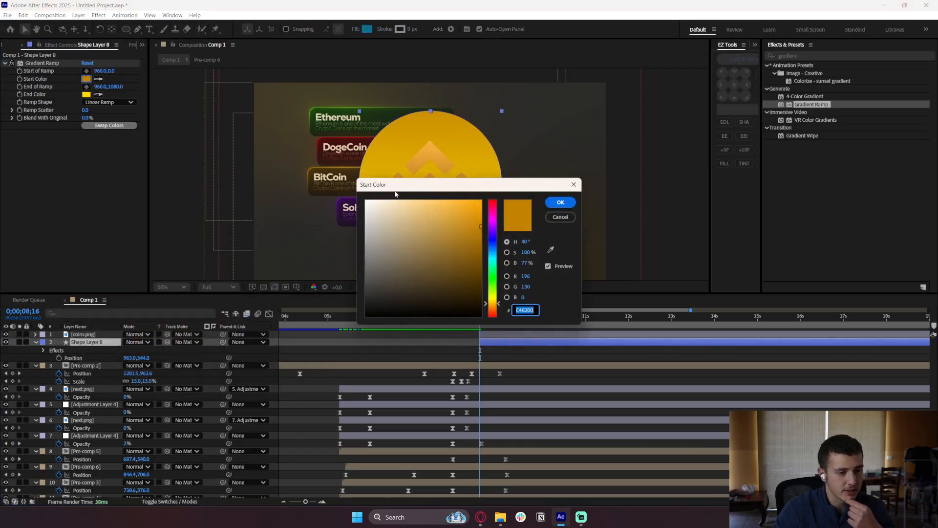
drag(440, 192, 206, 229)
drag(209, 279, 207, 277)
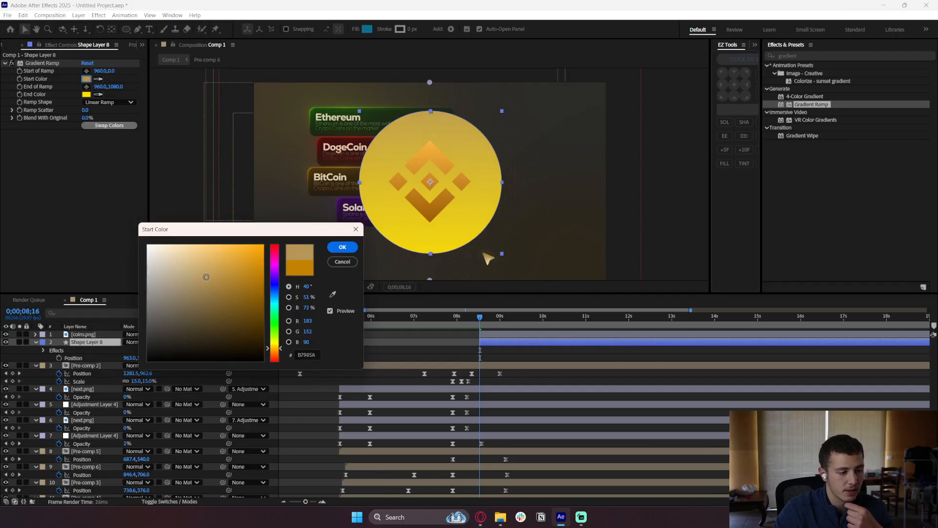
click(343, 246)
Set the end colour of Shape Layer 8's Gradient Ramp to a very dark, nearly black brown.
click(86, 94)
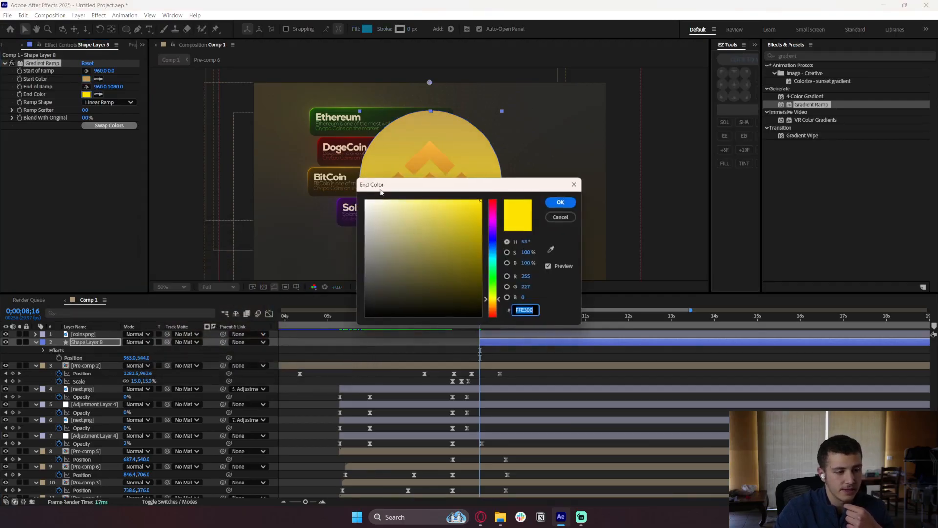
drag(377, 186, 104, 228)
drag(157, 324, 226, 353)
drag(180, 334, 228, 320)
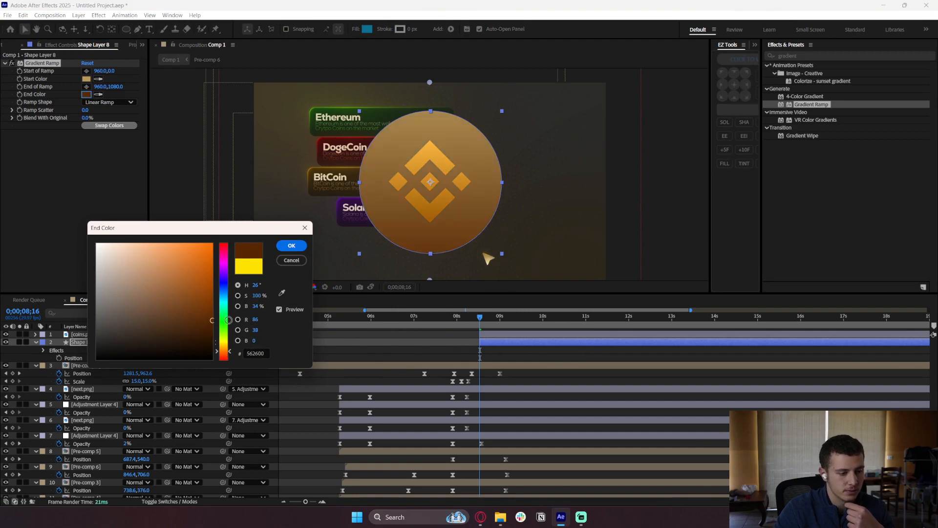
mouse_move(222, 354)
mouse_down()
mouse_move(157, 329)
mouse_move(236, 318)
mouse_move(241, 376)
mouse_up()
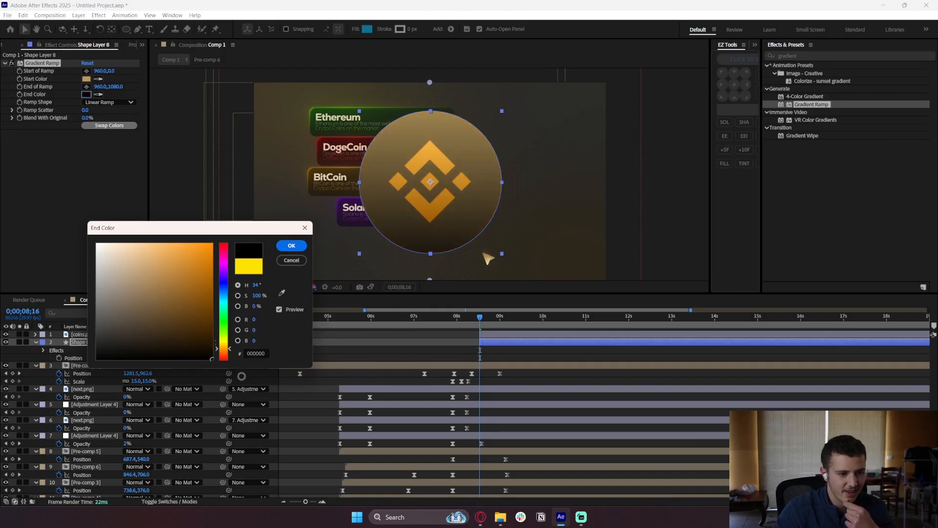
drag(245, 361, 244, 340)
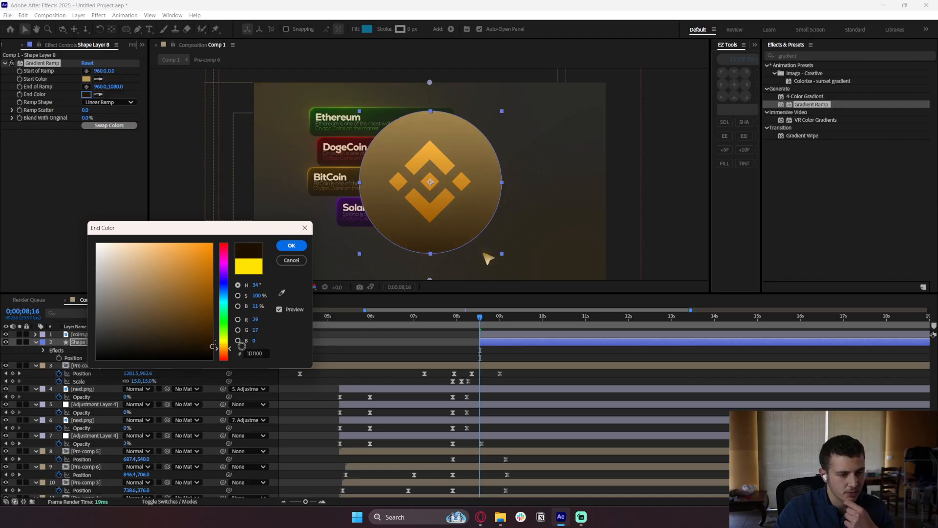
click(291, 246)
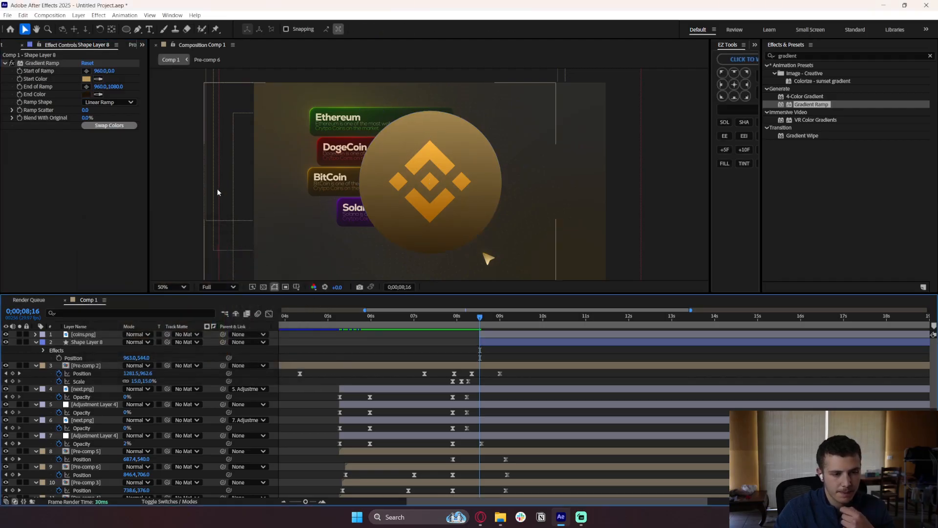
Apply CC Light Sweep to coins.png and place the sweep's centre at the middle of the symbol, at 250, 258.
click(558, 334)
drag(801, 55, 754, 57)
text(light)
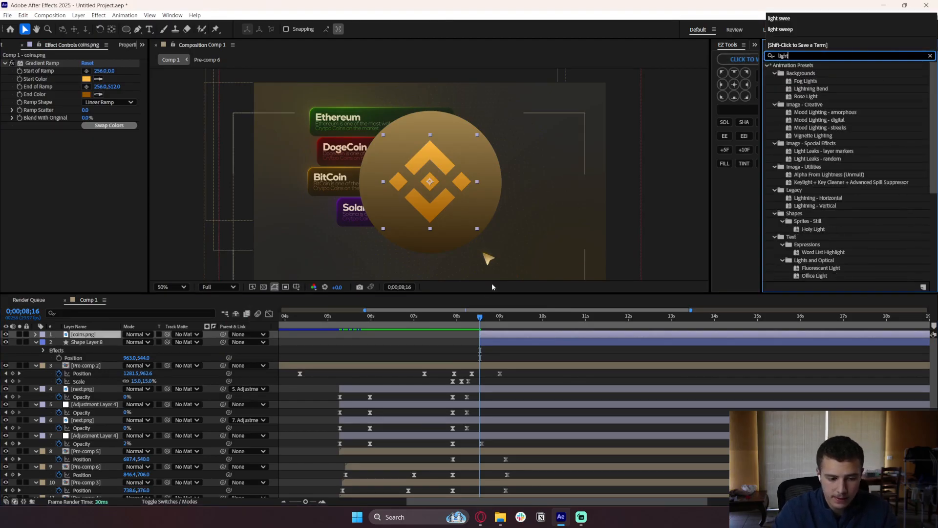
click(494, 335)
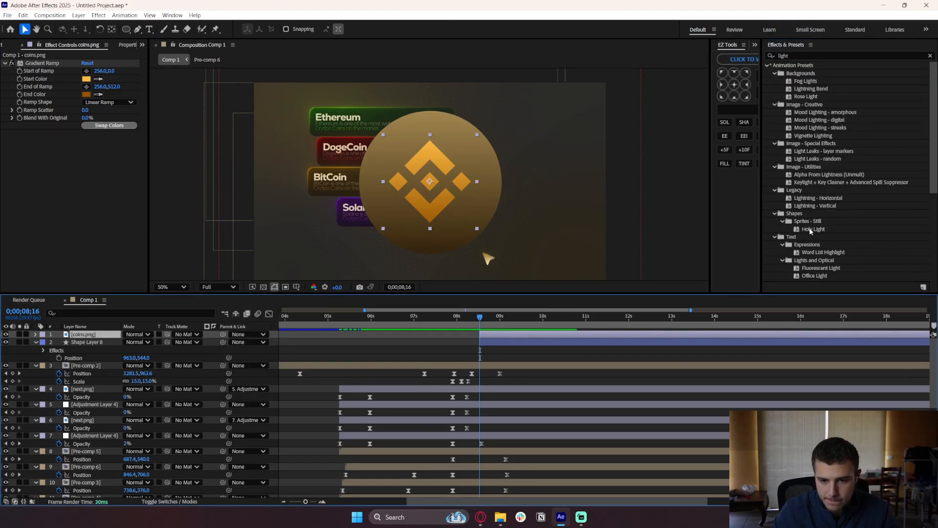
click(830, 55)
text(swee)
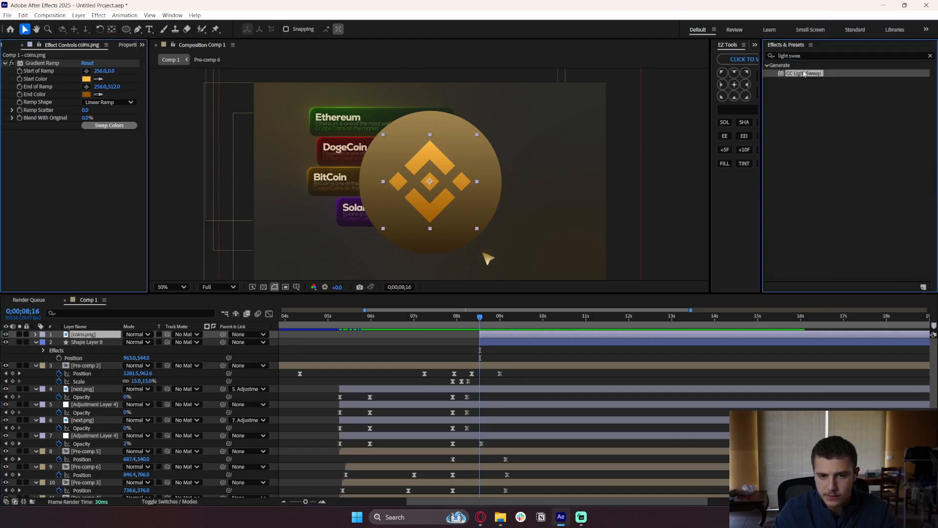
drag(804, 74, 490, 151)
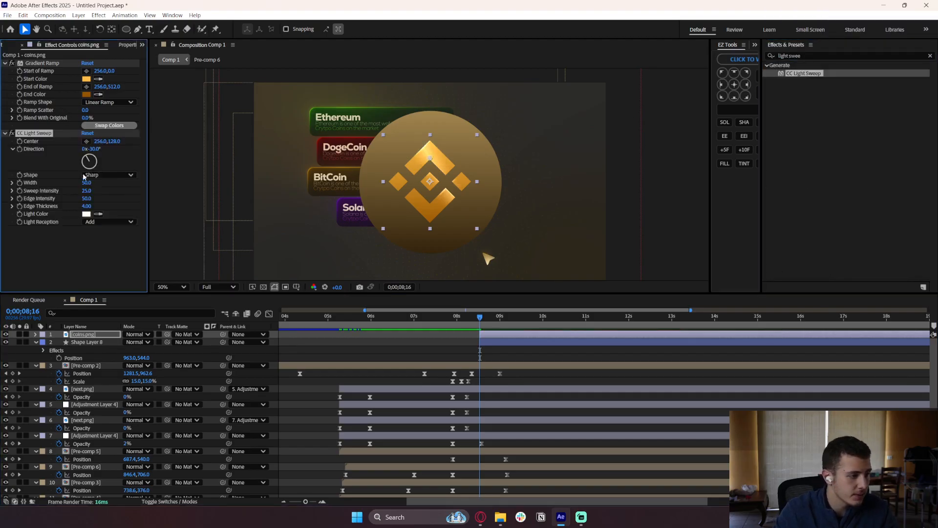
click(87, 142)
click(428, 181)
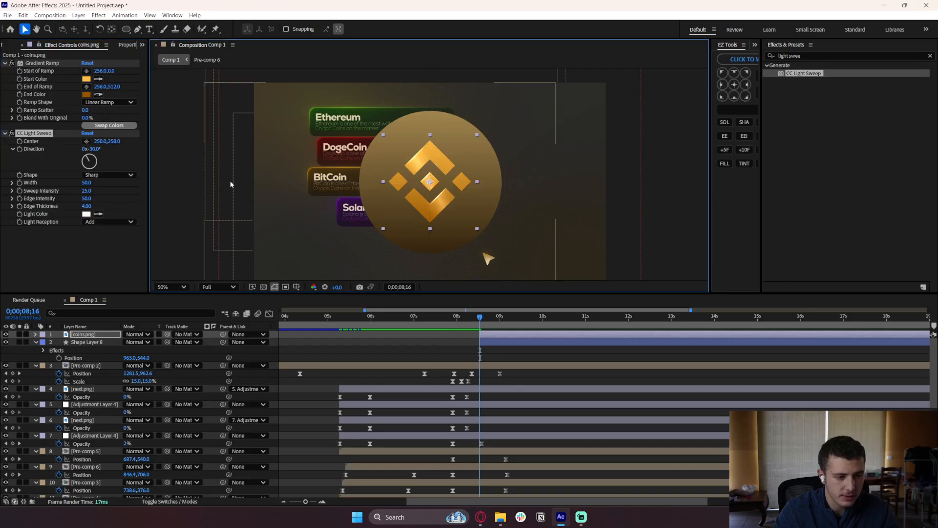
Widen the CC Light Sweep on coins.png to 83 and set its light colour to a saturated golden yellow.
drag(86, 184, 103, 184)
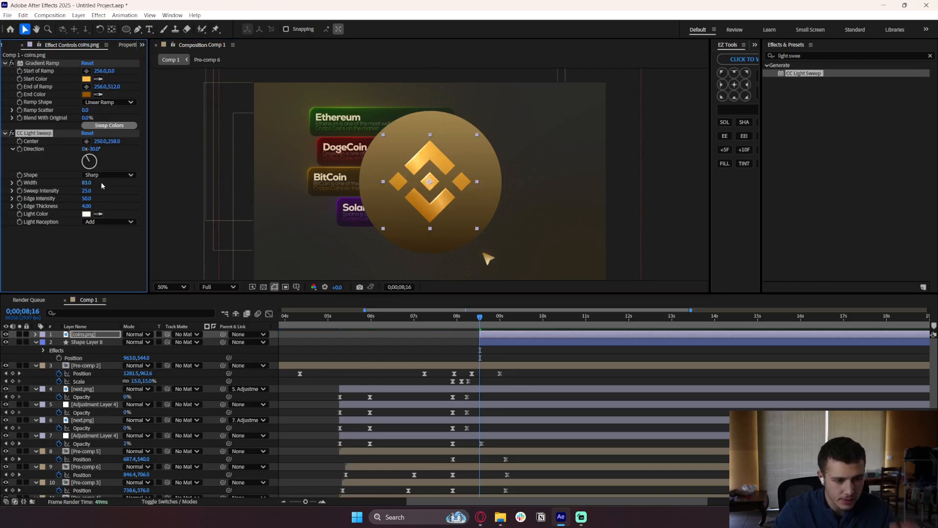
click(90, 215)
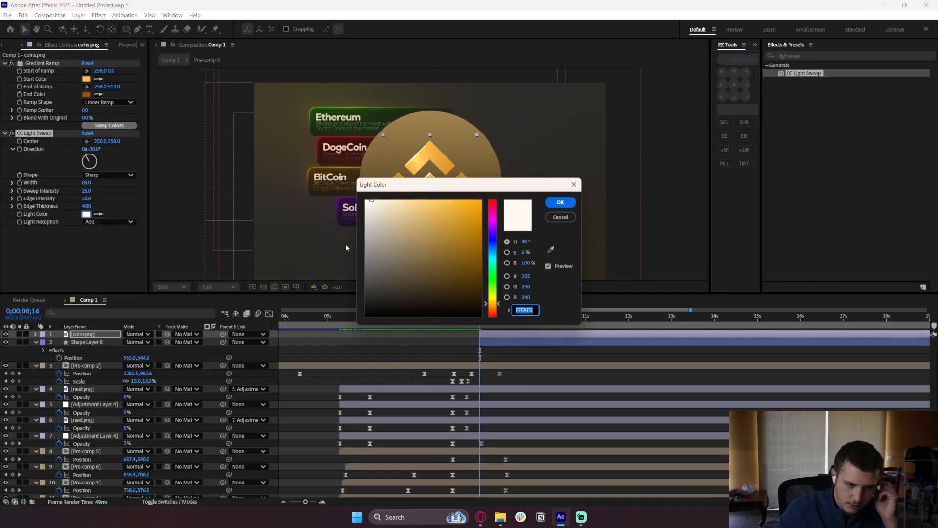
text(FFAA00)
drag(415, 185, 308, 263)
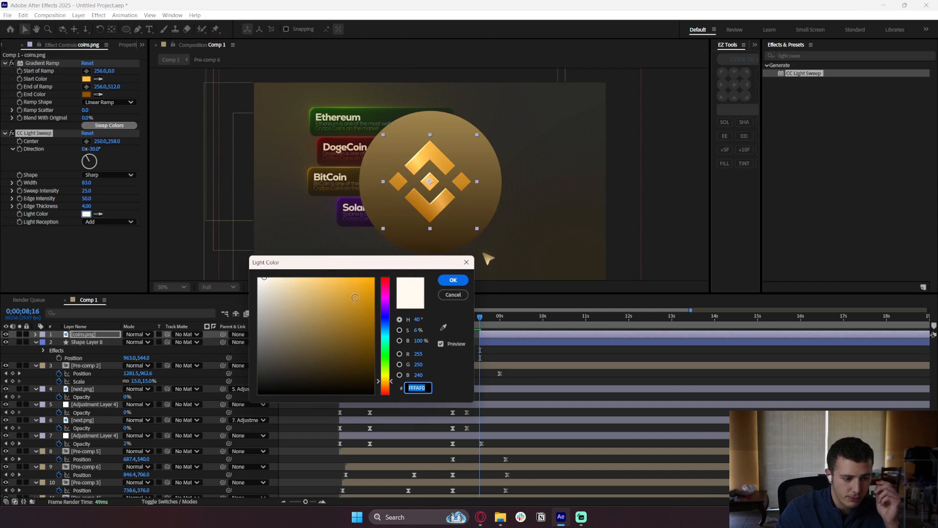
click(383, 380)
click(453, 279)
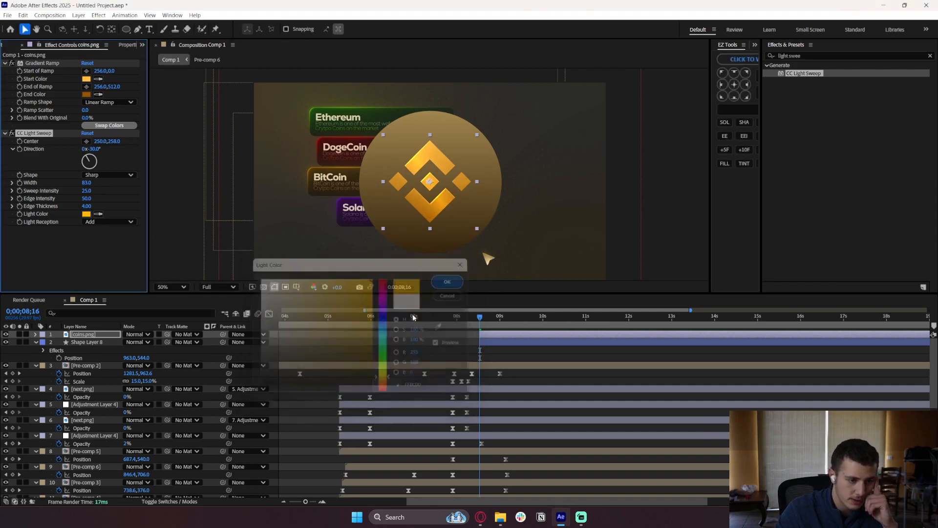
Replace Shape Layer 8's Gradient Ramp with a 4-Color Gradient effect.
click(525, 343)
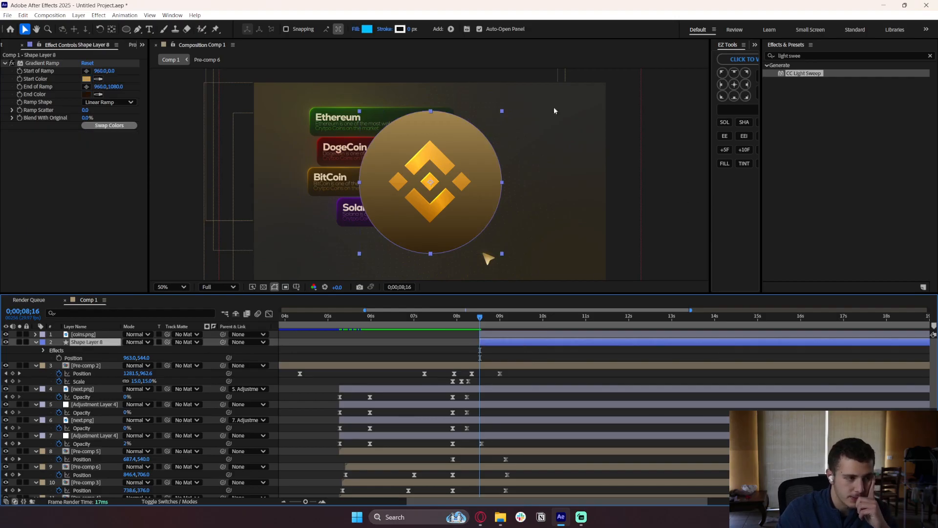
click(39, 63)
key(Delete)
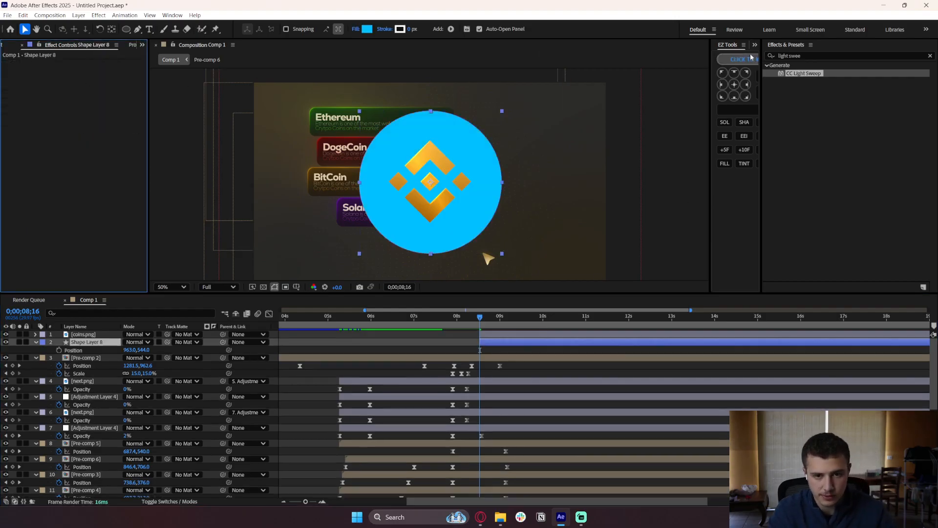
click(739, 60)
text(4)
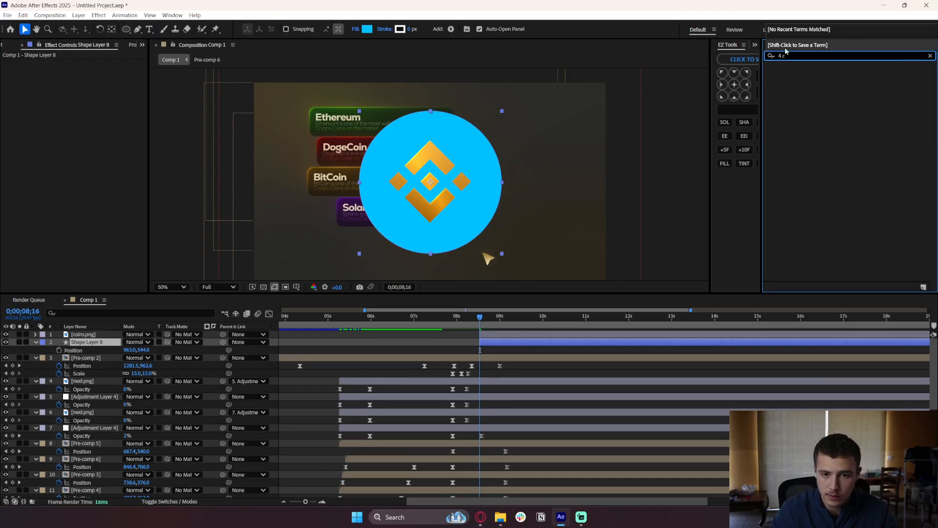
double_click(798, 123)
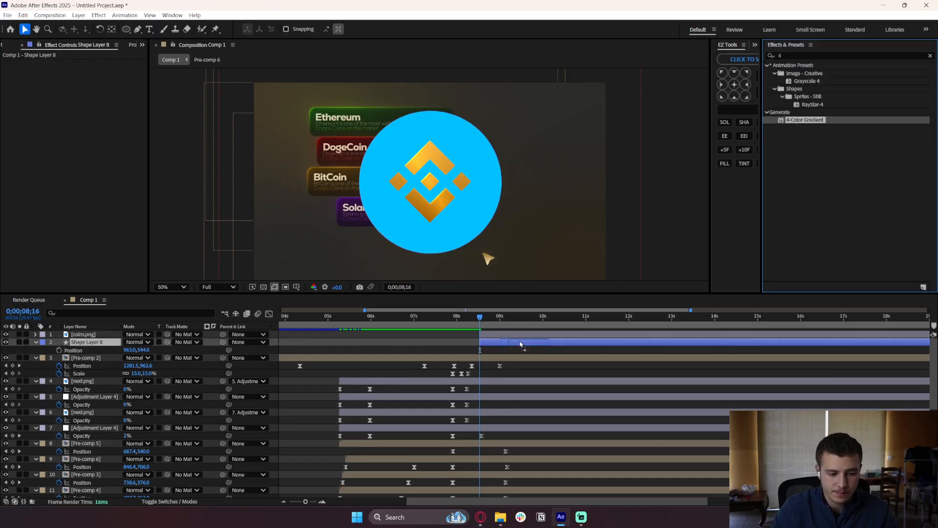
Place the four gradient points at the corners around the circle, at about 564,150, 1350,146, 570,946 and 1356,934.
click(86, 78)
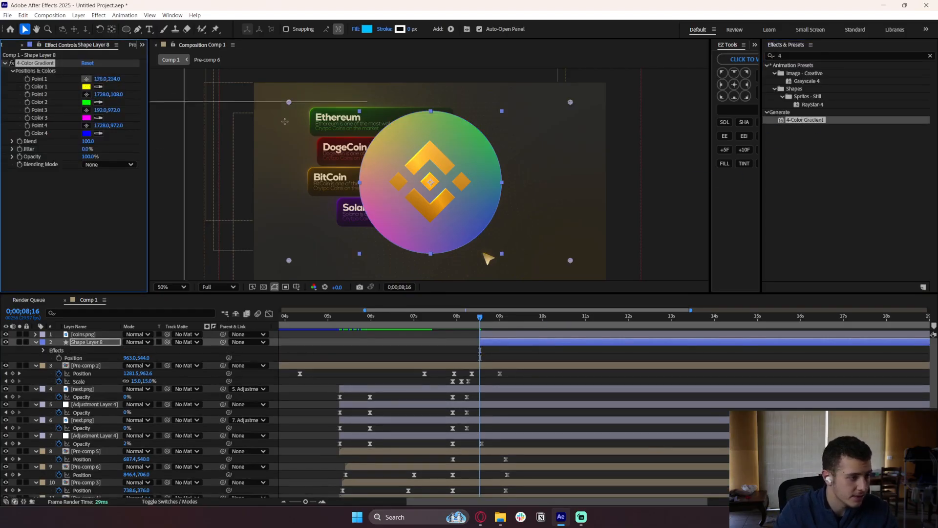
click(358, 110)
click(86, 95)
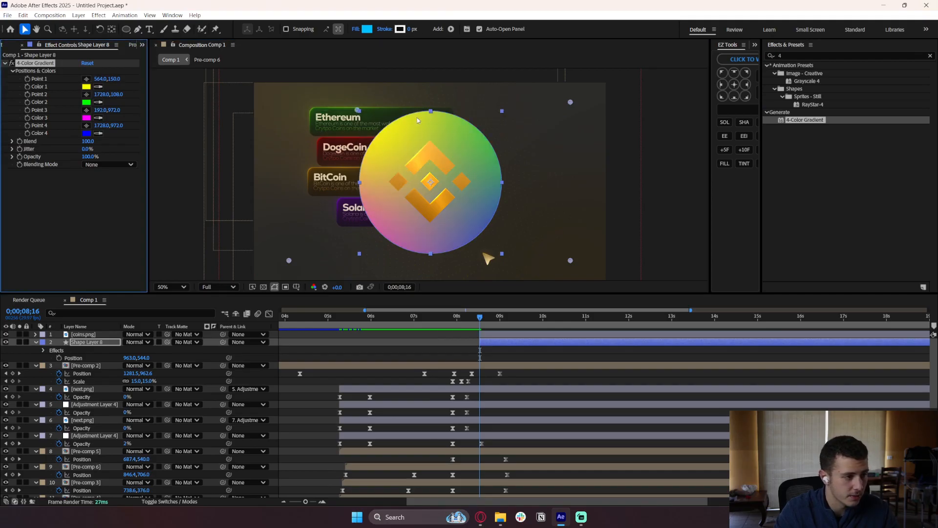
click(501, 110)
click(86, 110)
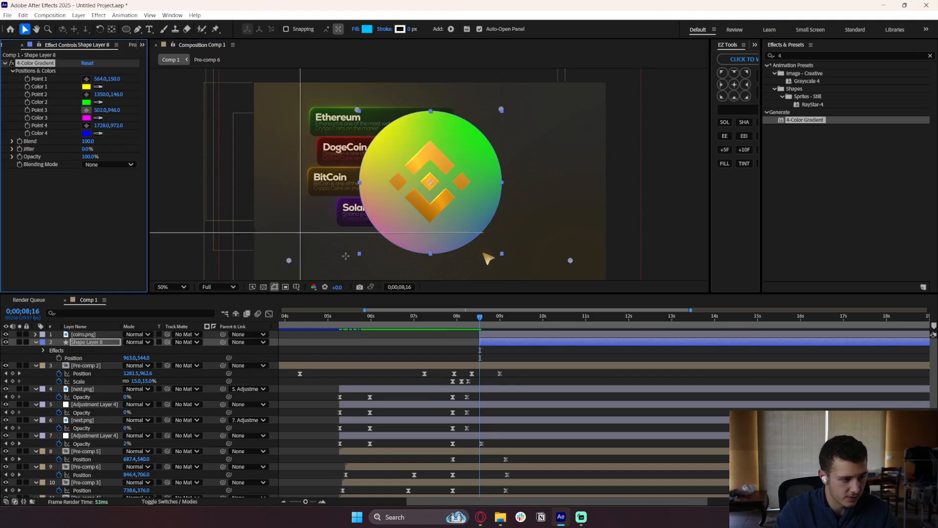
click(358, 254)
click(87, 125)
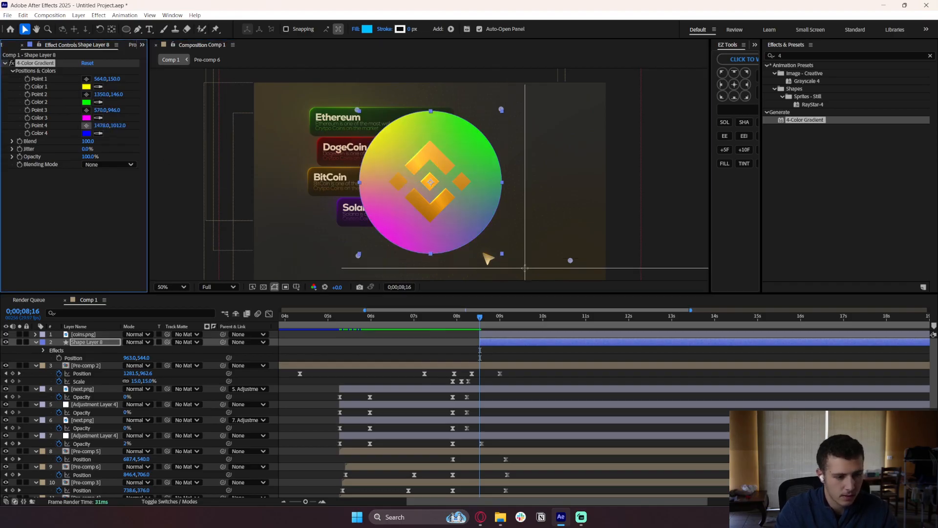
click(503, 254)
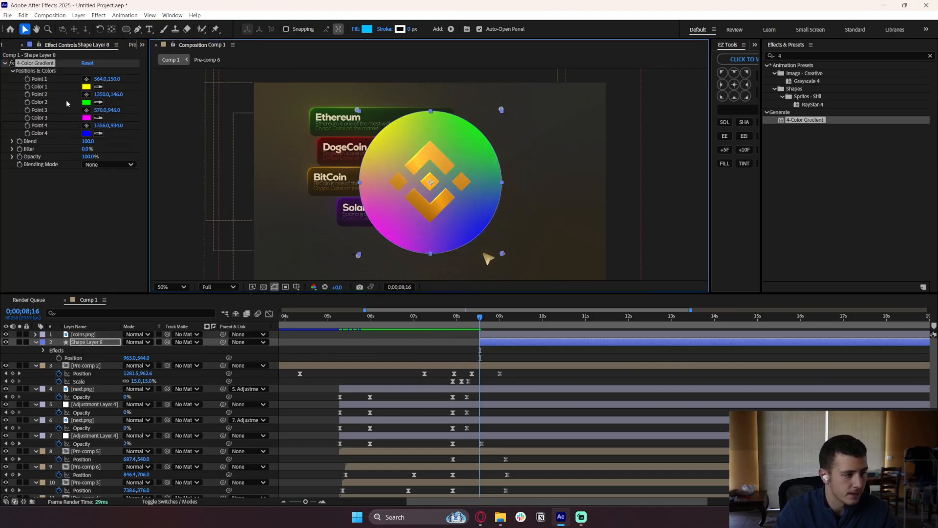
Set the gradient's Color 1 to BBBBBB, Color 2 to ACACAC and Color 3 and Color 4 to a similar light grey.
click(86, 86)
drag(151, 235, 114, 282)
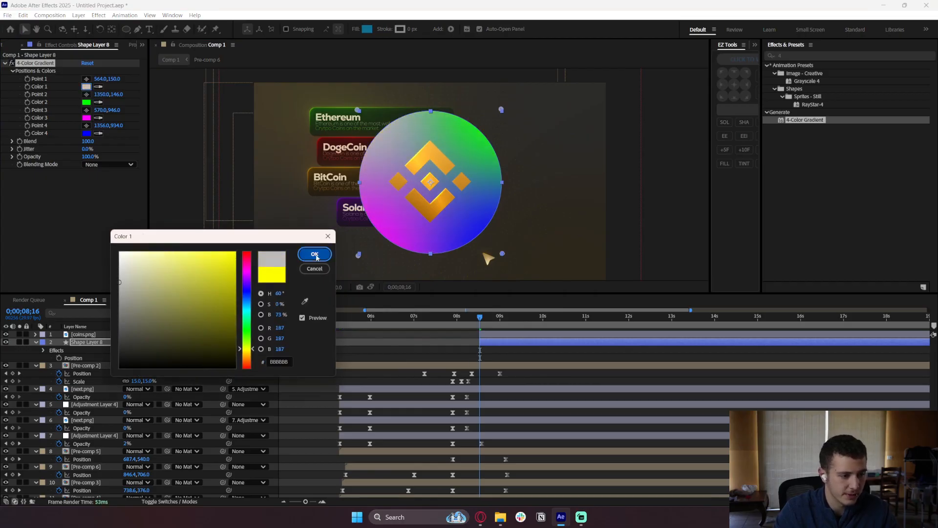
click(315, 255)
click(86, 102)
click(372, 241)
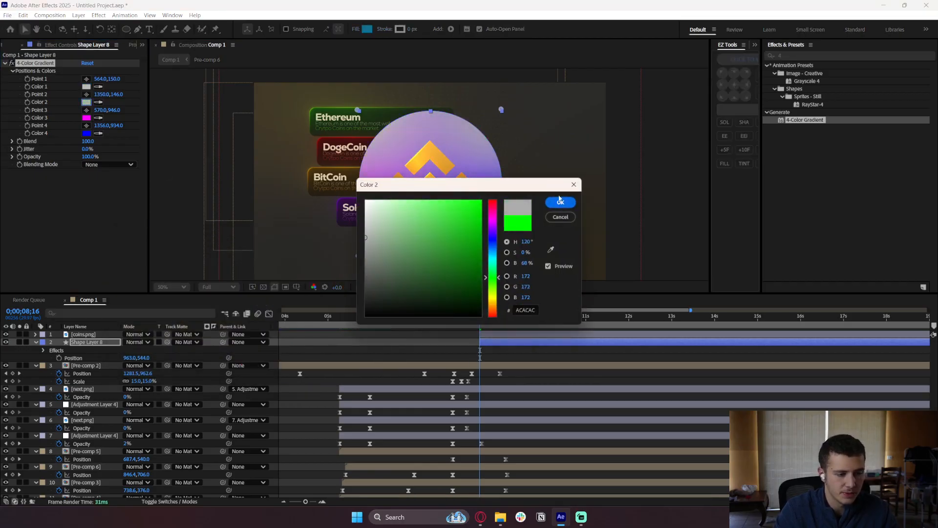
key(Return)
click(86, 102)
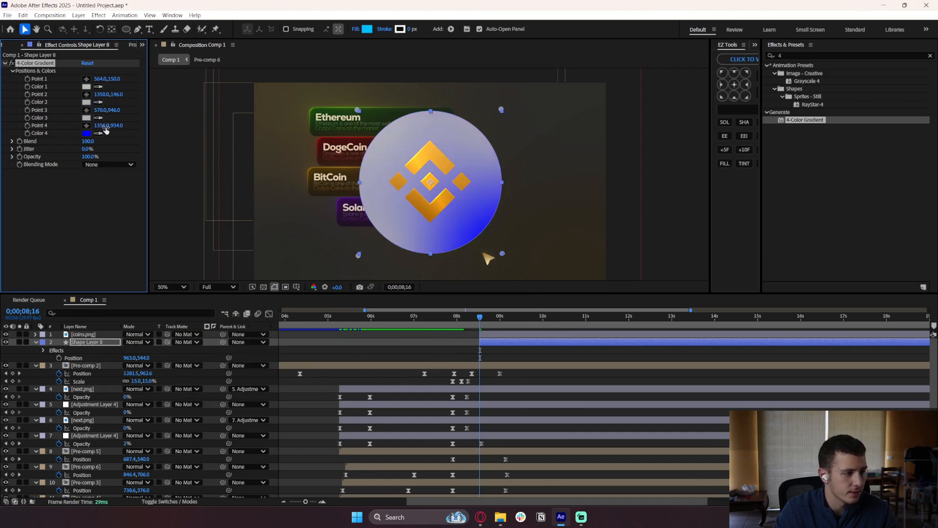
click(93, 115)
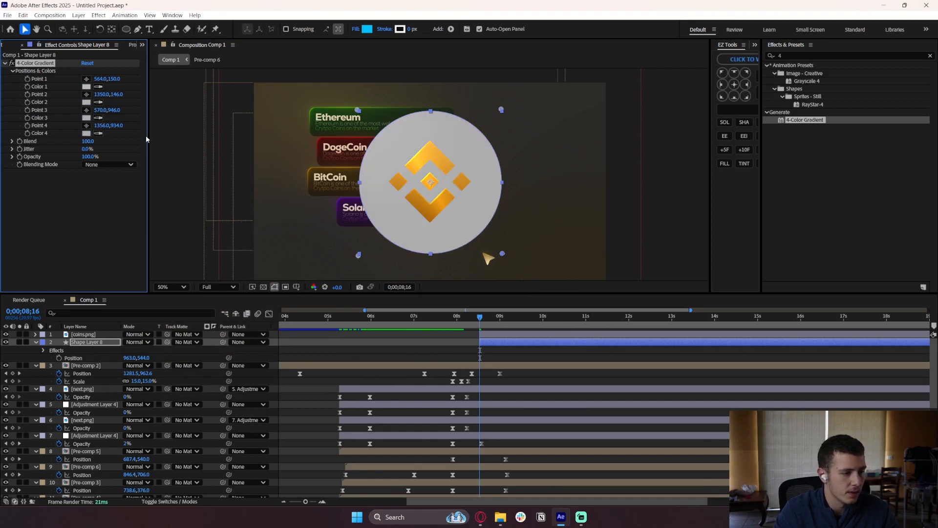
Darken the gradient's Color 4 to near-black grey 1A1A1A and Color 3 to dark grey 202020.
click(86, 133)
drag(391, 182, 254, 245)
drag(230, 342, 214, 356)
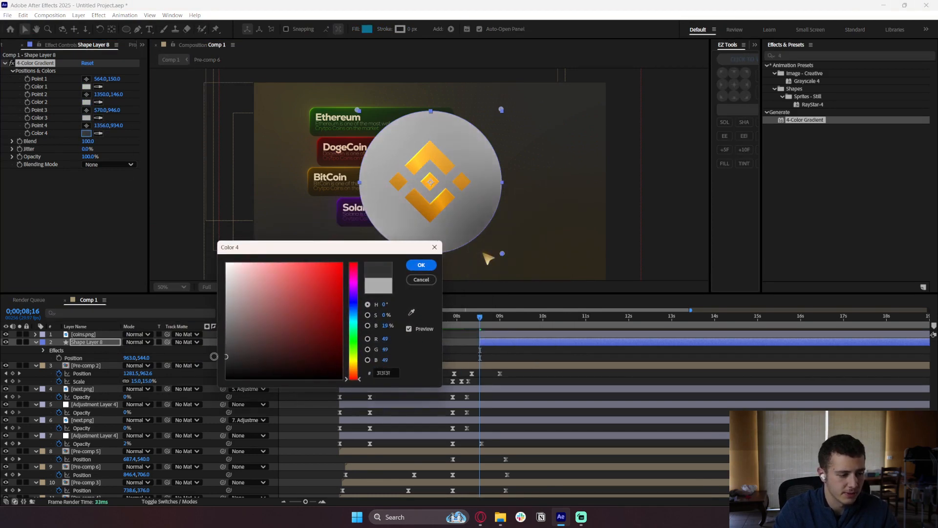
click(422, 264)
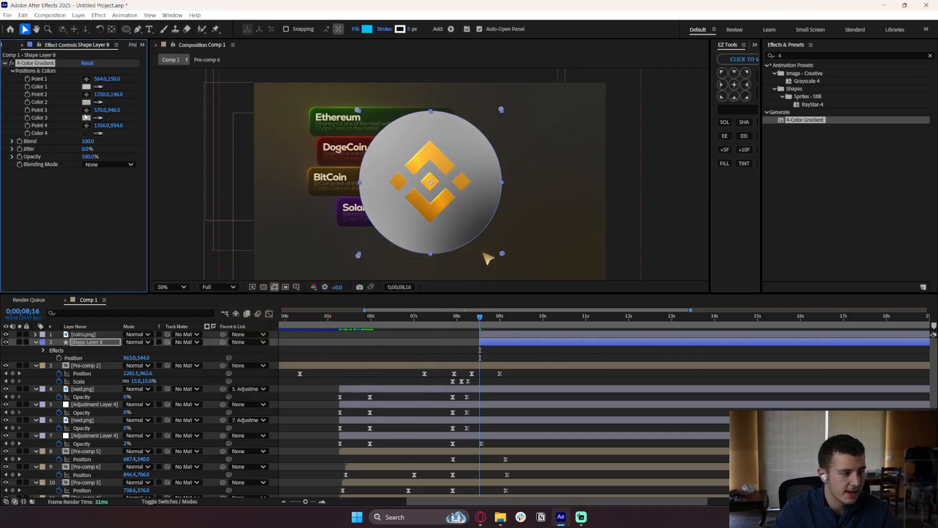
click(86, 117)
drag(391, 182, 213, 295)
click(185, 393)
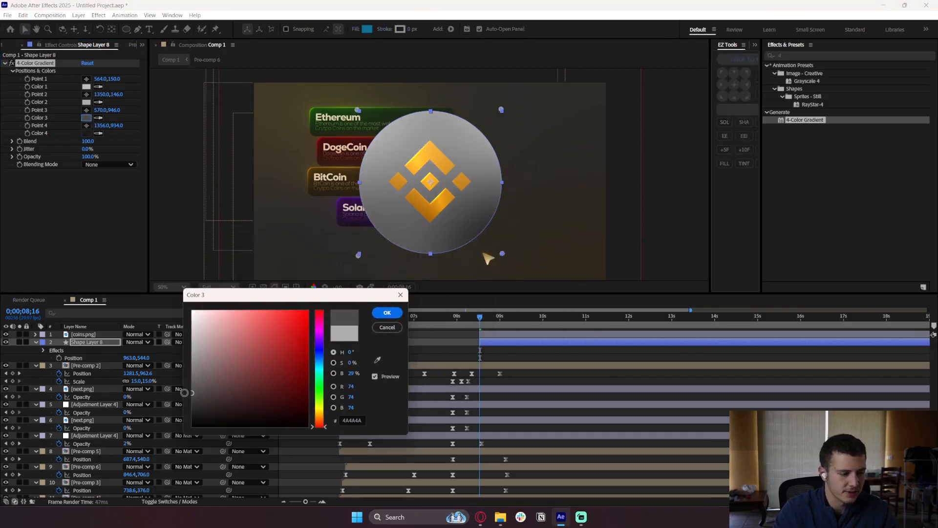
drag(185, 393, 173, 407)
click(387, 313)
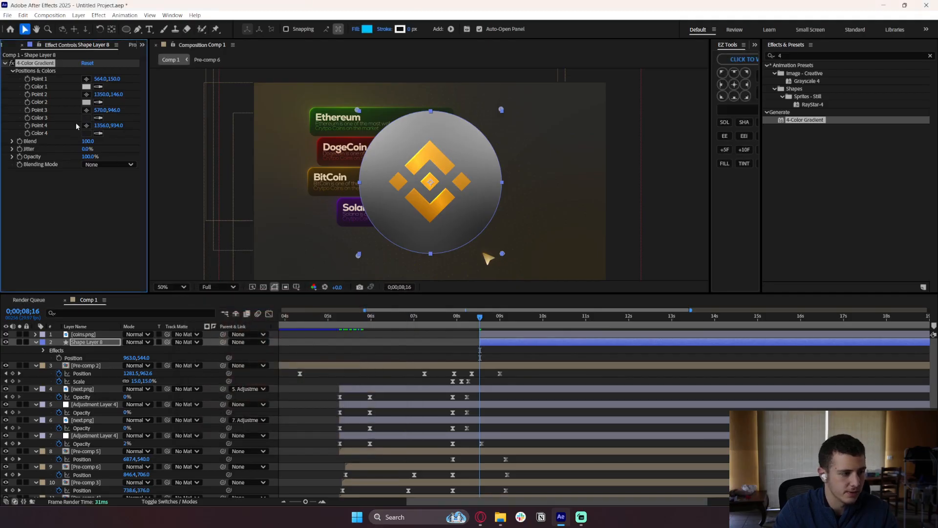
Darken Color 2 of Shape Layer 8's gradient to medium grey 515151.
click(86, 102)
click(365, 279)
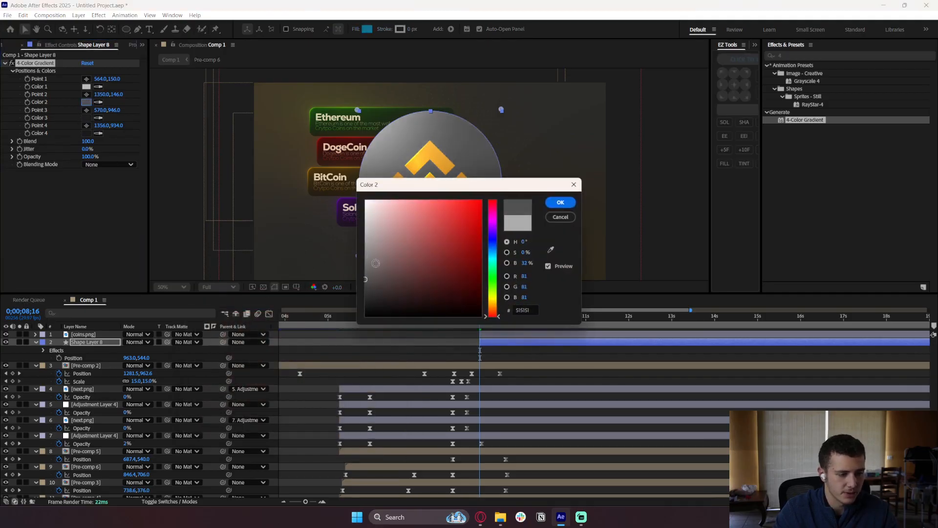
click(561, 202)
Set Color 1 of Shape Layer 8's gradient to a light orange, about FFB573.
click(86, 86)
drag(396, 187, 84, 250)
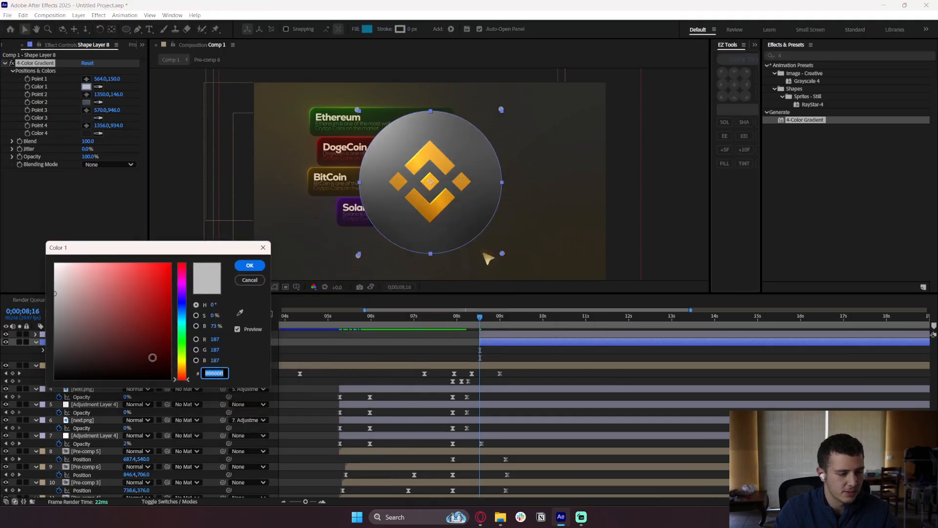
click(182, 370)
drag(121, 329, 118, 255)
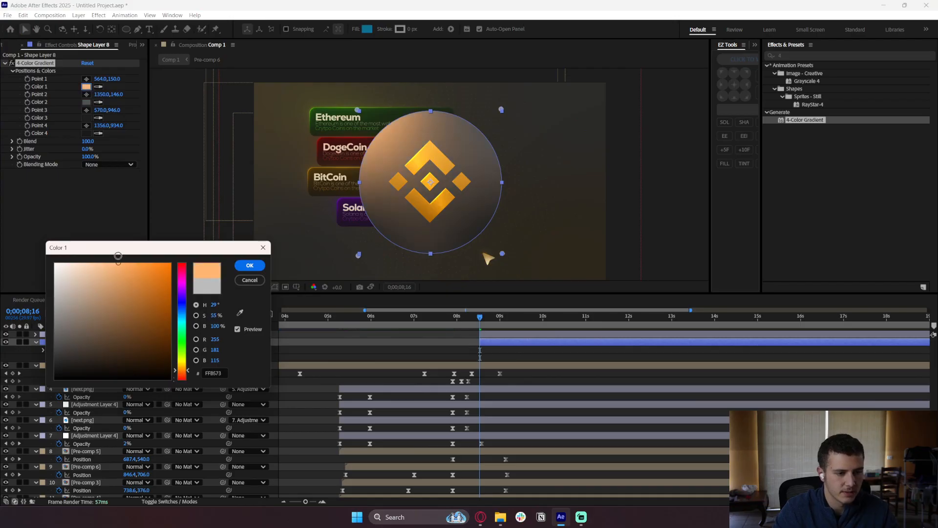
click(249, 264)
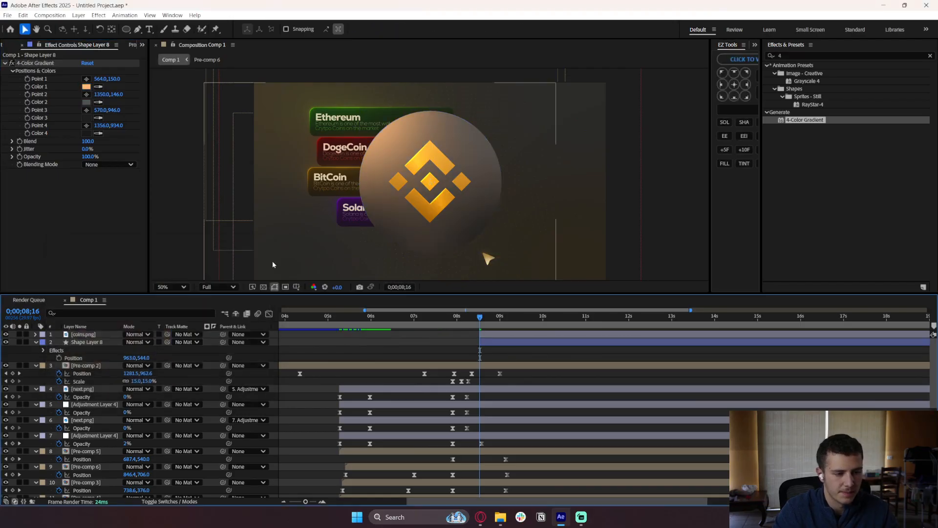
Set Color 4 of Shape Layer 8's gradient to a dark brown, about 3D2C1A.
click(86, 133)
drag(395, 190, 154, 276)
click(253, 402)
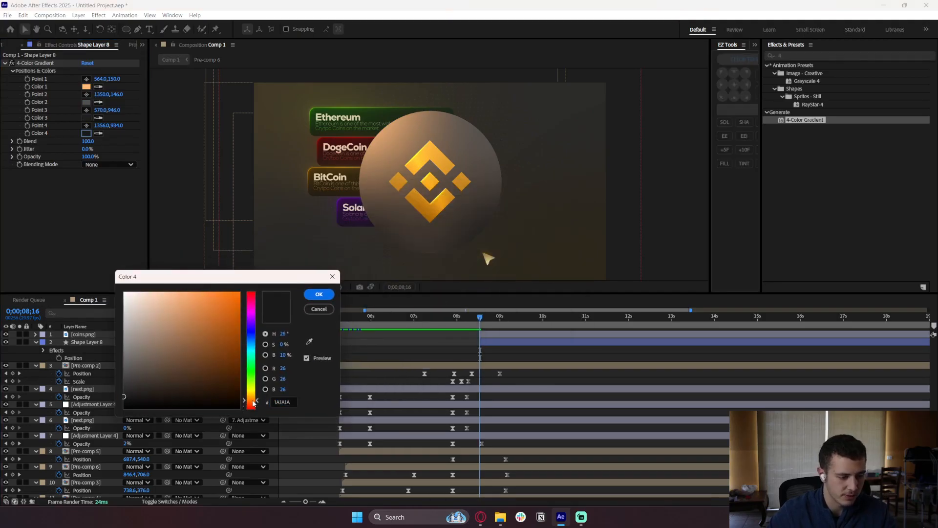
drag(204, 386, 195, 380)
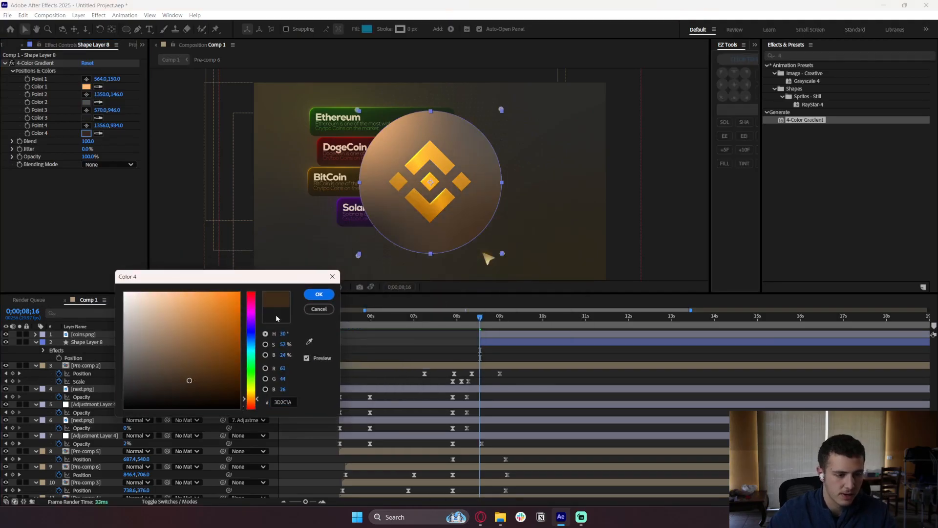
click(319, 294)
Set Color 3 of Shape Layer 8's gradient to a very dark reddish brown, about 280F00.
click(86, 118)
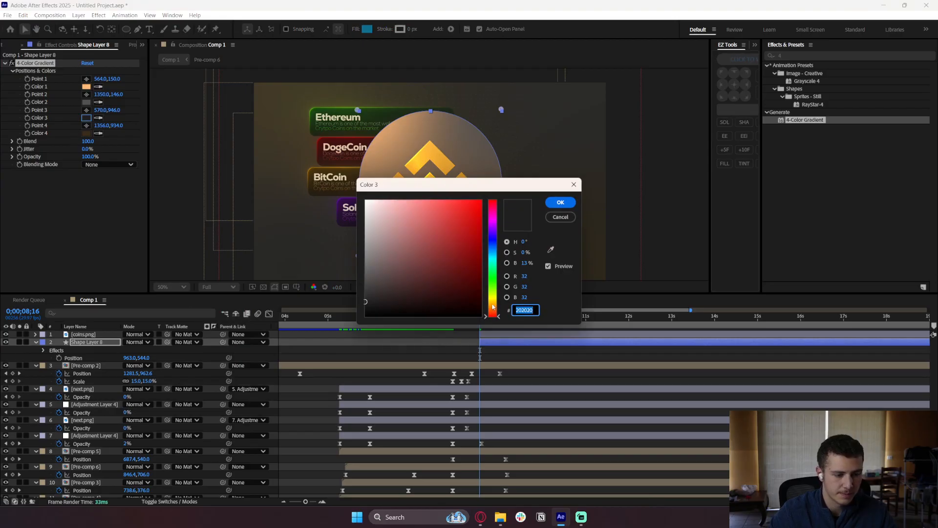
click(492, 302)
click(482, 298)
drag(482, 190, 165, 236)
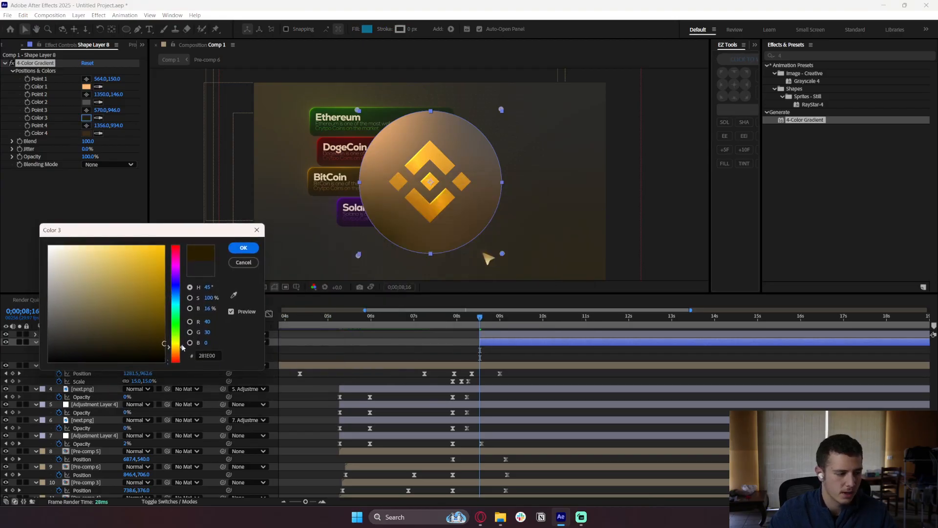
click(175, 358)
drag(175, 358, 174, 357)
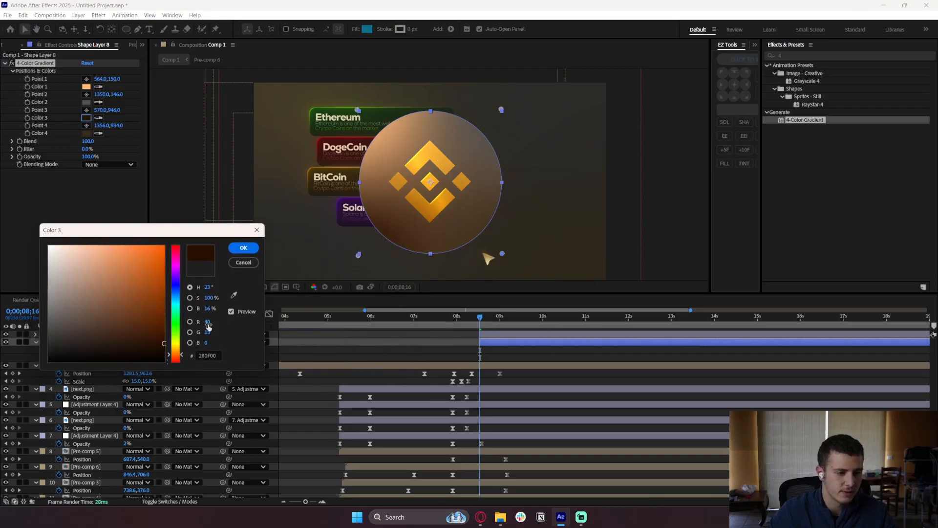
click(244, 247)
Set Color 2 of Shape Layer 8's gradient to a muted olive gold, about 8B7946.
click(86, 101)
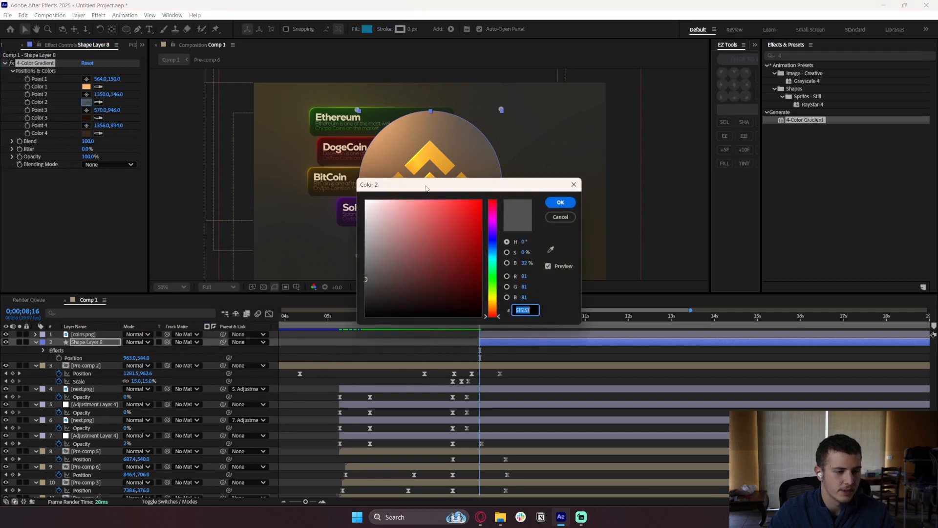
drag(426, 188, 163, 202)
click(231, 315)
click(191, 302)
click(221, 268)
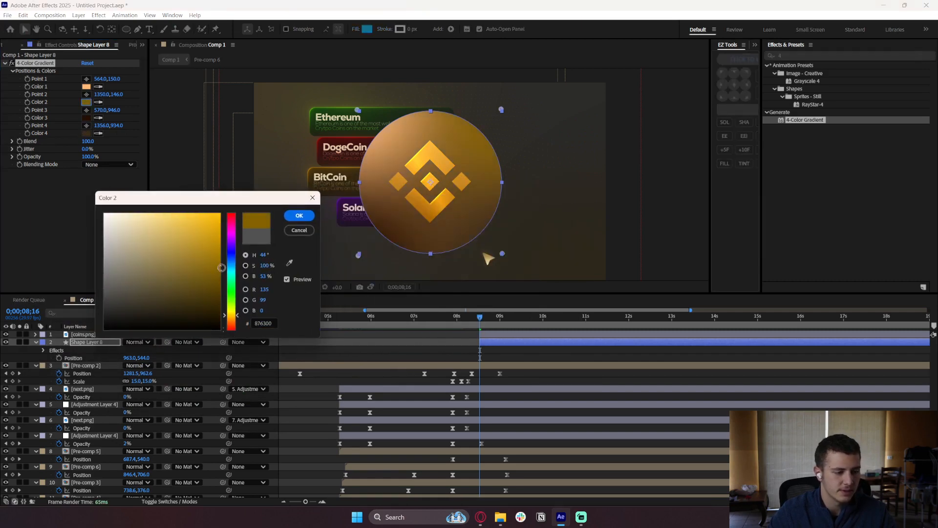
click(161, 266)
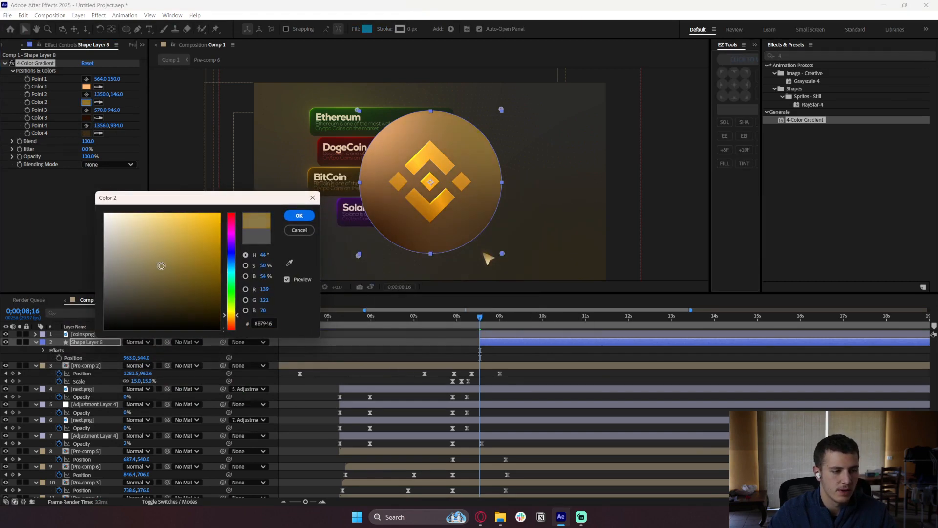
click(299, 215)
Confirm the Color 2 choice and parent the coins.png layer to Shape Layer 8.
click(273, 189)
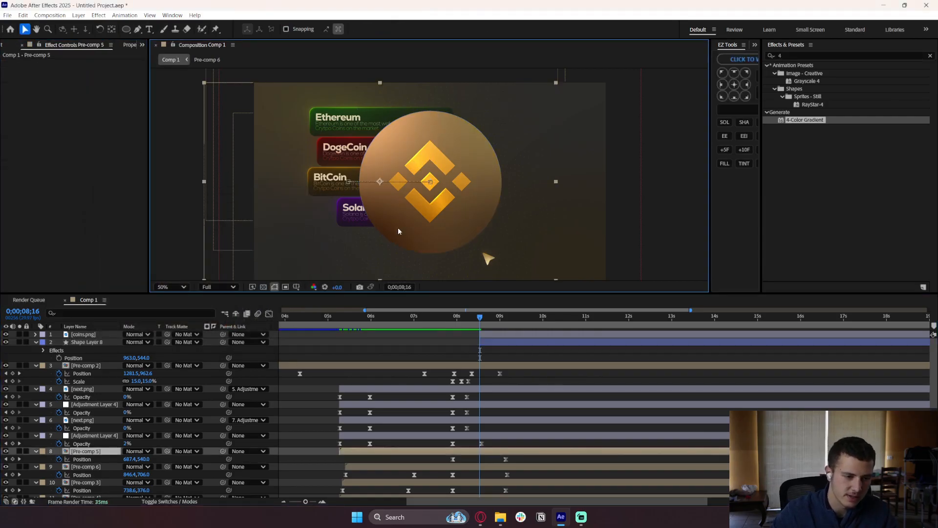
right_click(421, 344)
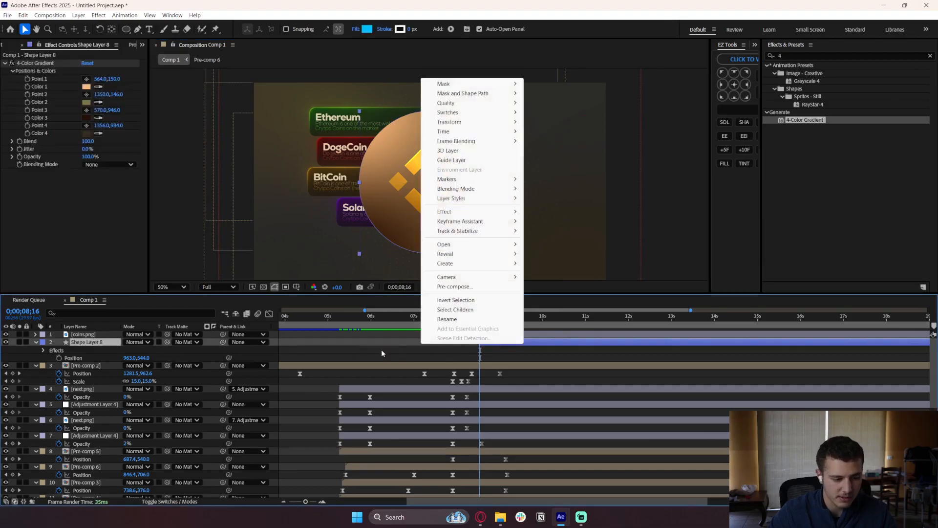
right_click(357, 349)
click(99, 351)
right_click(99, 351)
click(535, 343)
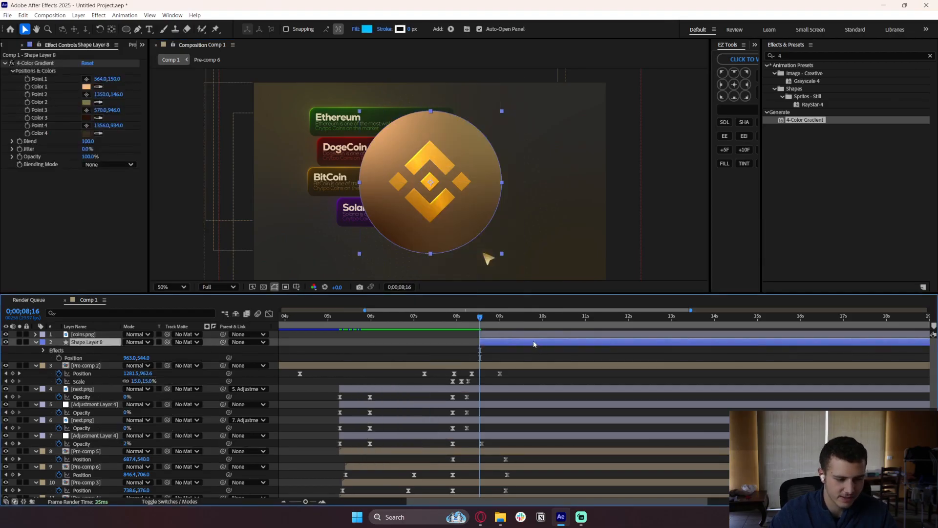
shift+click(534, 335)
drag(223, 334, 296, 354)
At 0;00;09;14, scale Shape Layer 8 to about 62% and place it at position 1408, 473 beside the cards.
key(p)
key(s)
drag(133, 350, 114, 350)
key(space)
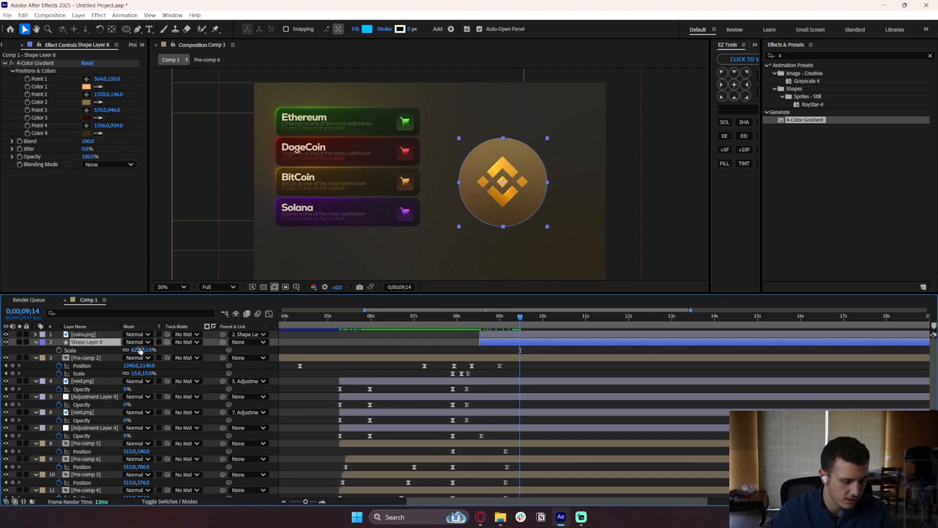
mouse_move(133, 350)
mouse_down()
mouse_move(167, 350)
mouse_move(116, 351)
mouse_up()
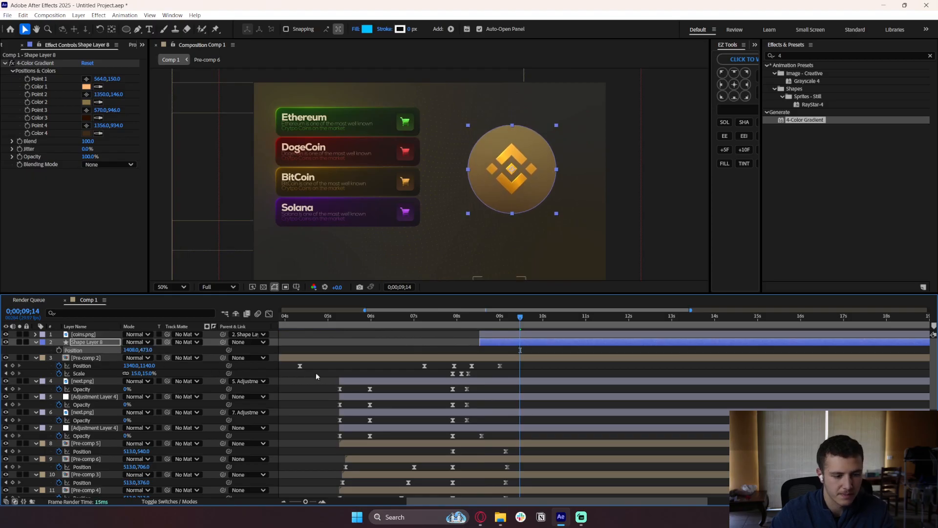
Keyframe Shape Layer 8's position at 0;00;09;14, and set it to 2186, 473 off-frame at the layer's start, 0;00;08;16.
drag(493, 358, 496, 350)
key(ctrl+z)
click(491, 343)
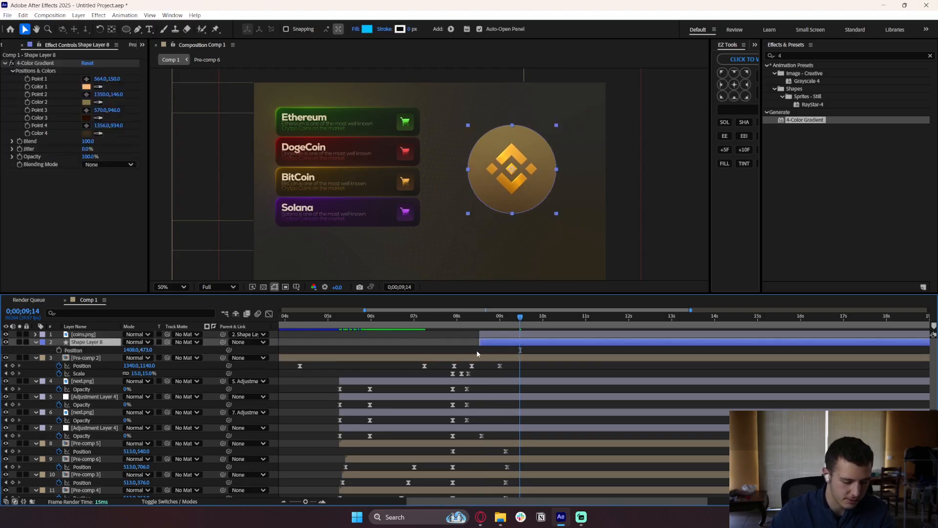
key(p)
key(p)
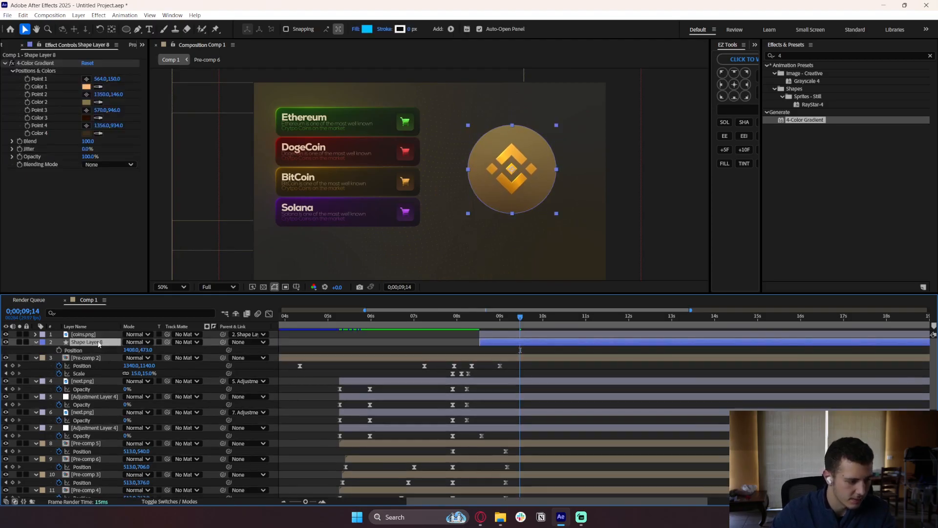
click(59, 350)
key(i)
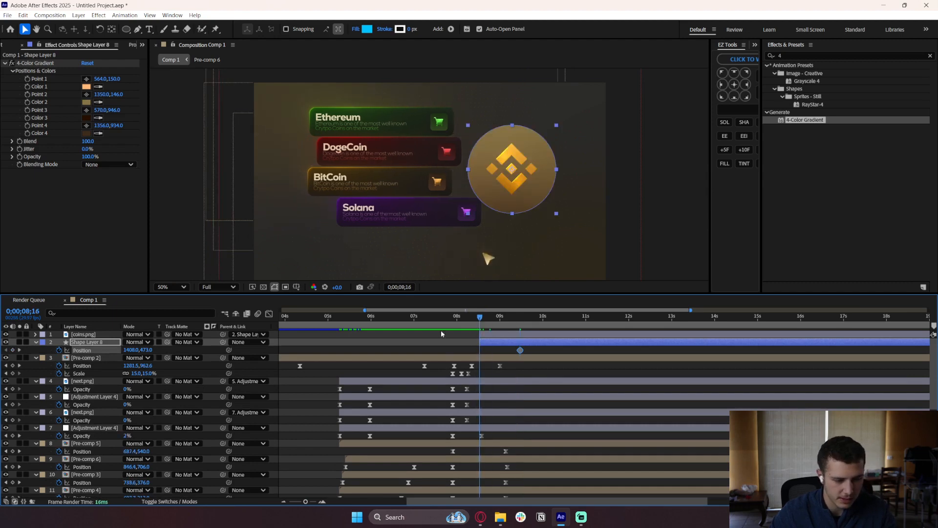
drag(130, 351, 620, 367)
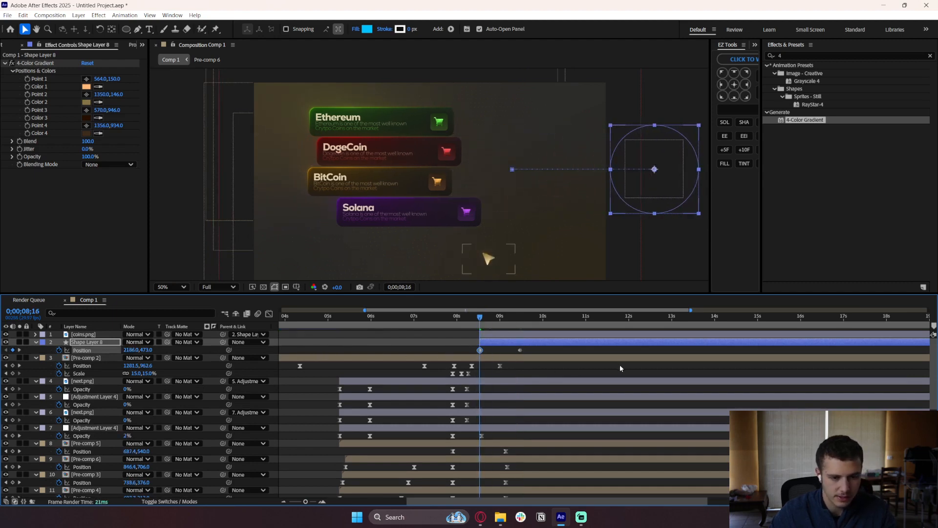
Easy-ease both position keyframes of Shape Layer 8, shape the speed curve to peak early with a long slowdown, and preview the slide-in.
drag(536, 356, 447, 348)
click(269, 314)
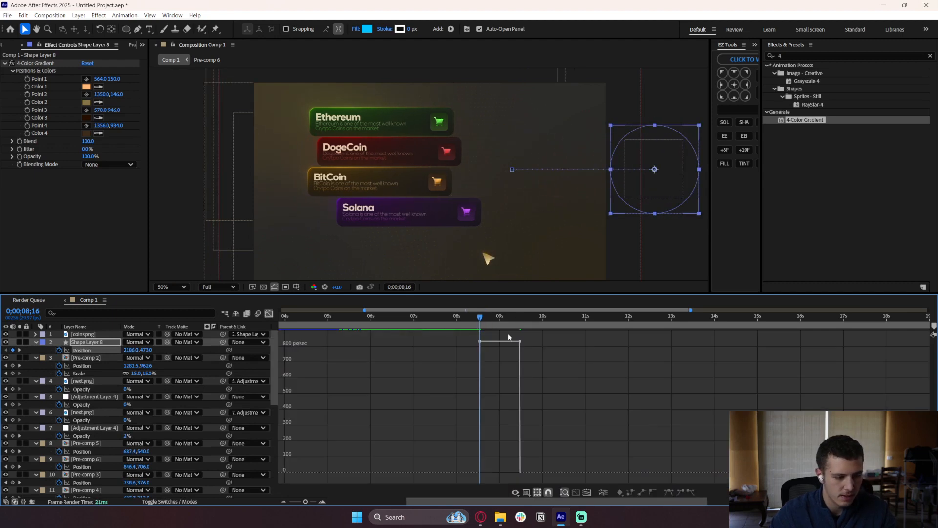
key(F9)
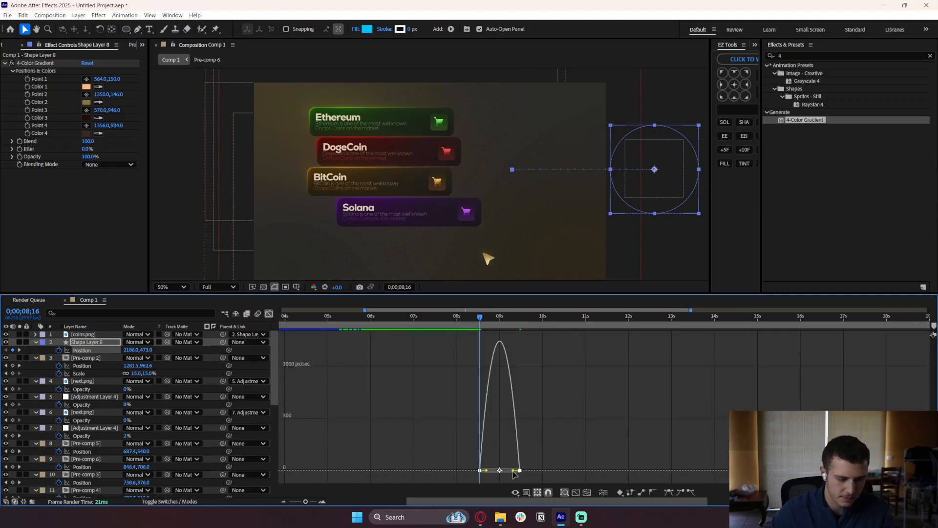
drag(513, 470, 572, 452)
key(space)
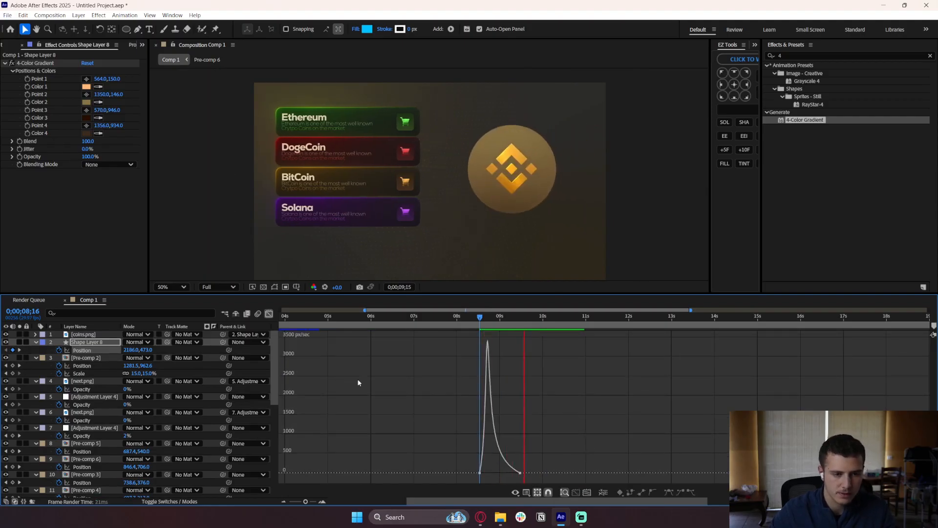
click(269, 313)
click(477, 322)
key(space)
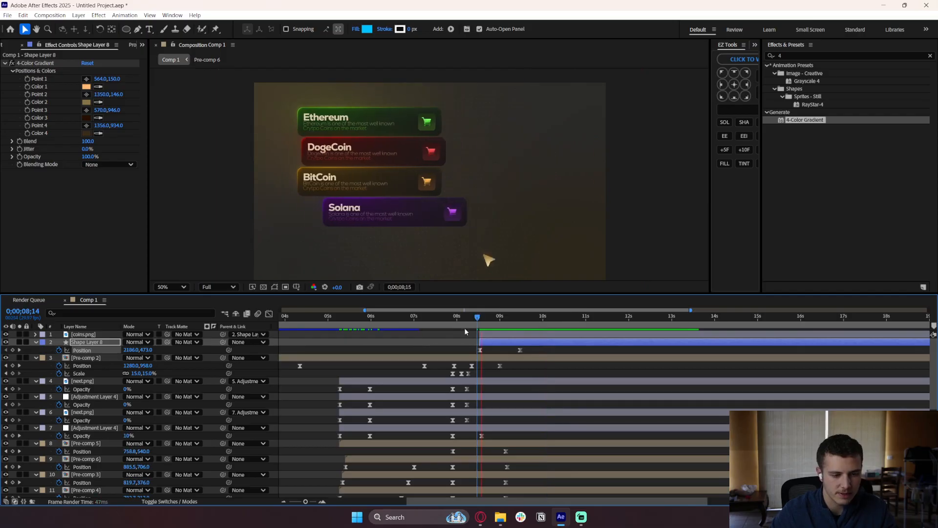
key(space)
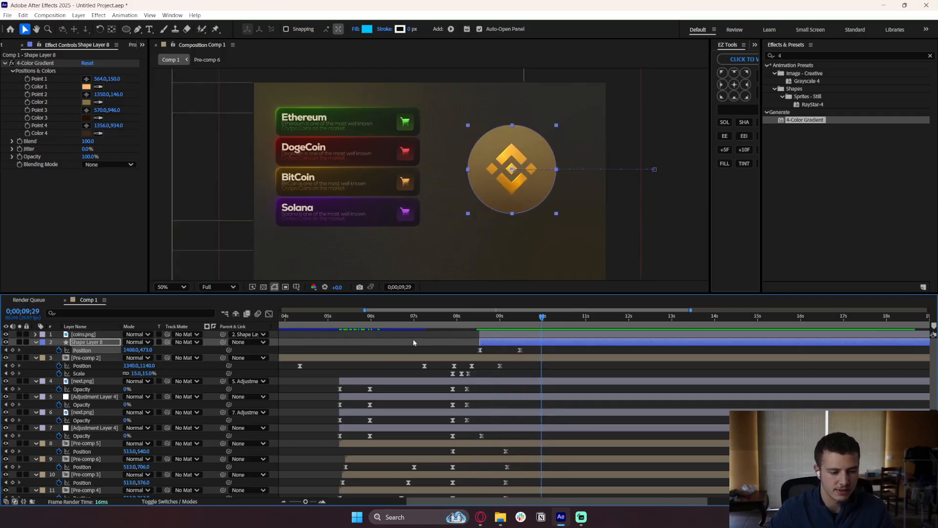
Enable motion blur for Shape Layer 8 and preview the disc's slide-in from 0;00;08;18.
right_click(333, 346)
click(490, 344)
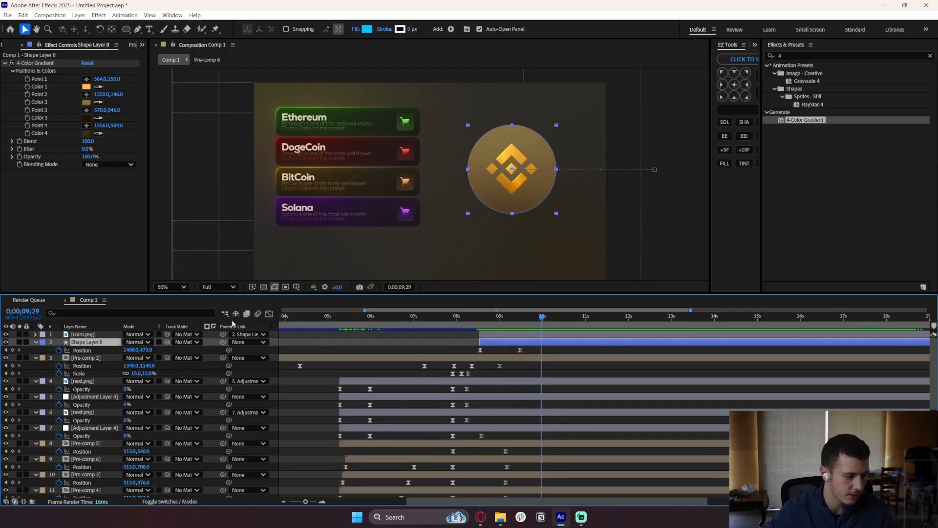
click(172, 503)
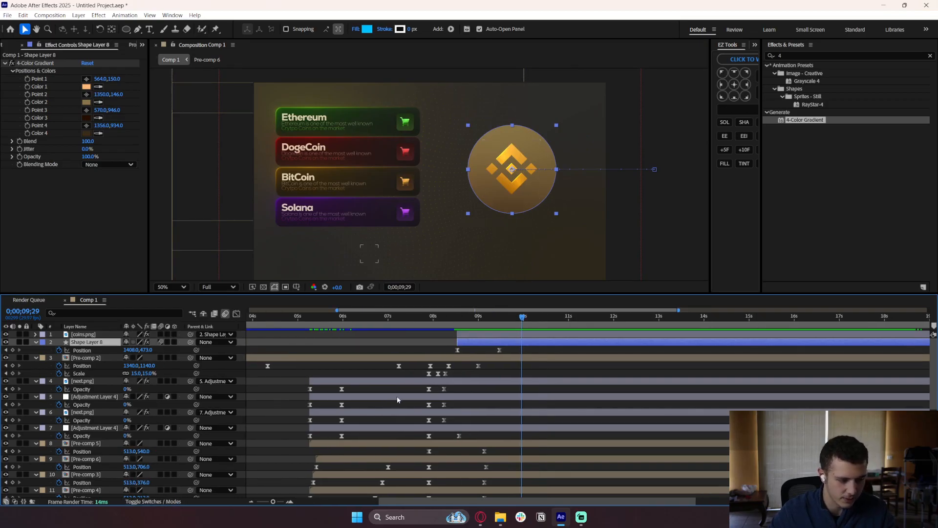
drag(467, 317, 460, 317)
key(space)
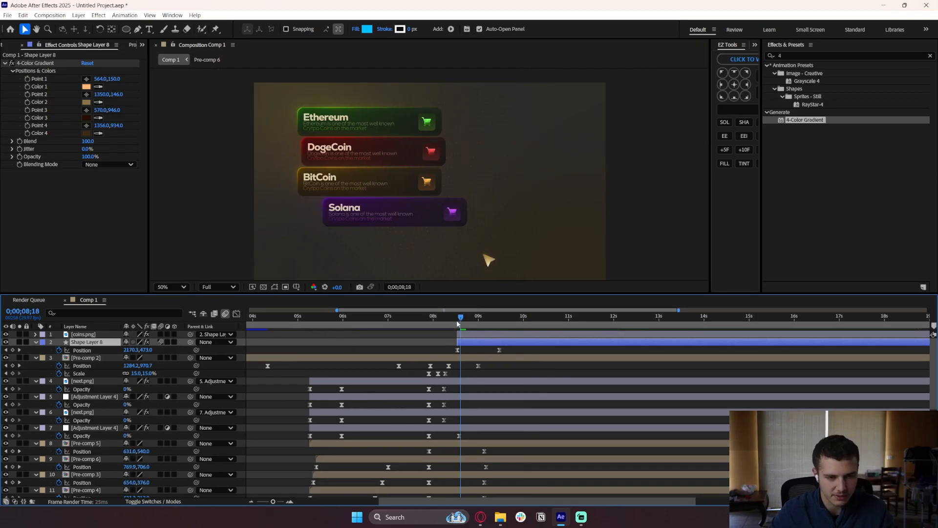
key(space)
key(space)
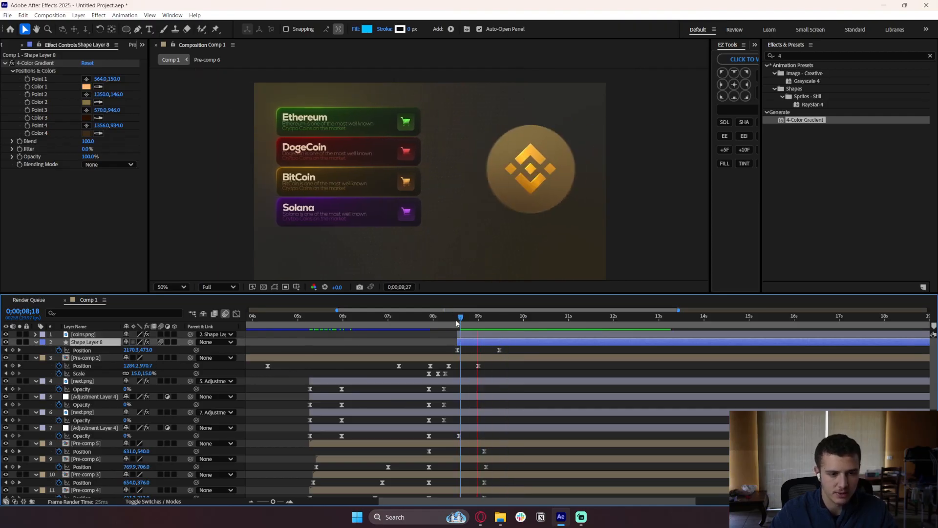
Create an adjustment layer above coins.png and align its start with the coin layers at 0;00;08;16.
click(475, 335)
right_click(370, 348)
mouse_move(386, 352)
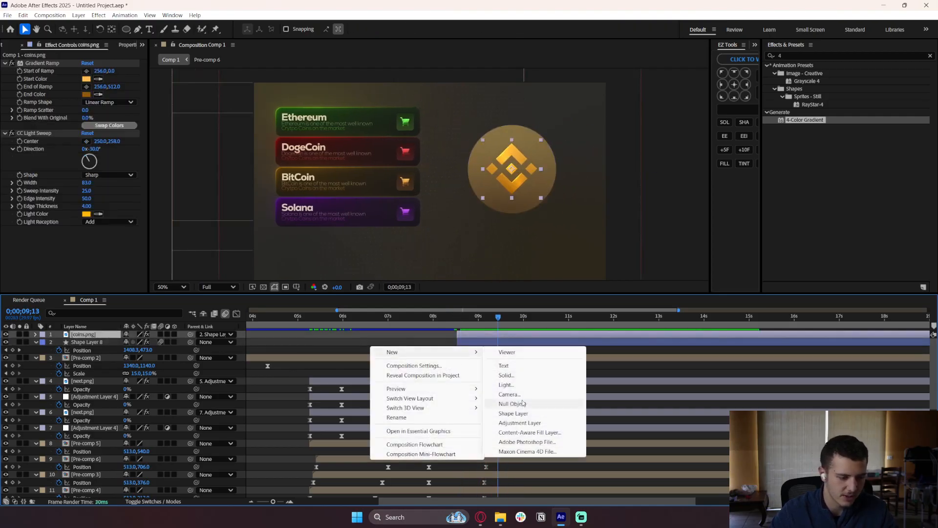
click(538, 413)
drag(304, 335, 513, 336)
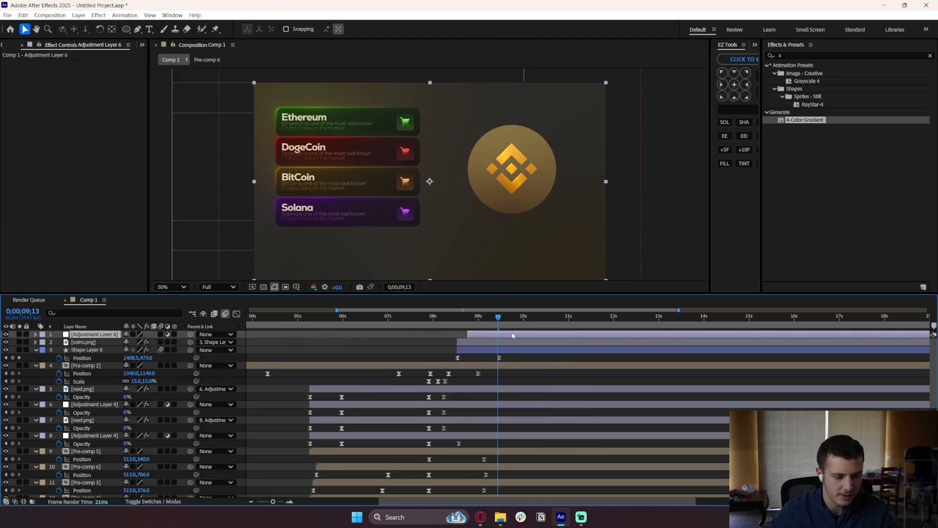
Find the Deep Glow effect and apply it to Adjustment Layer 6.
click(805, 55)
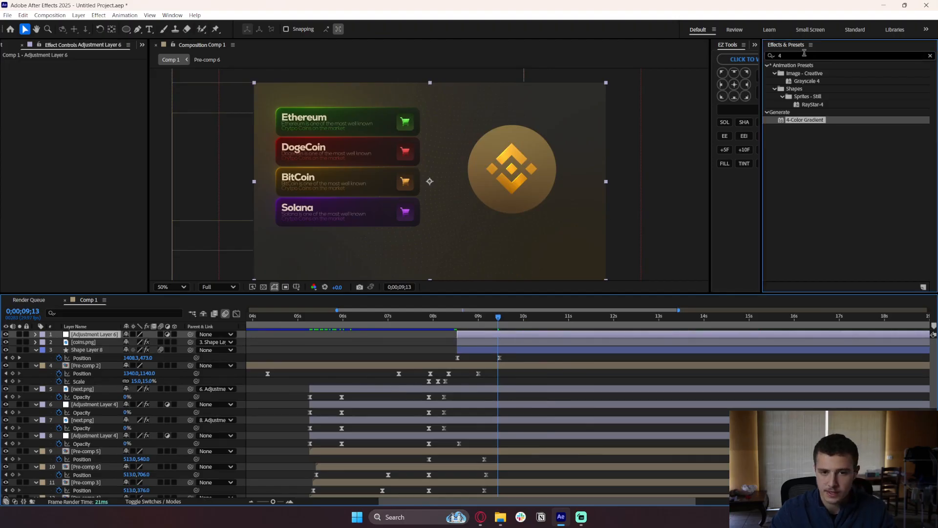
text(deep glow)
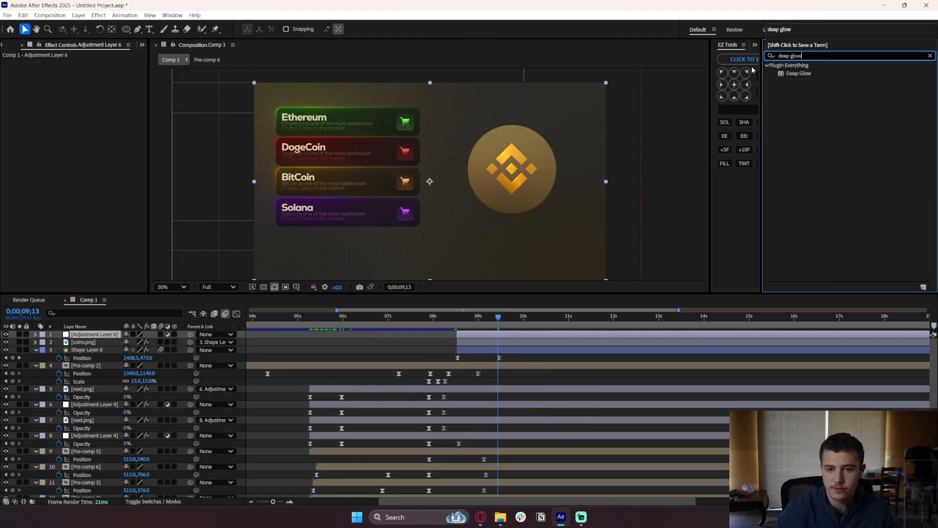
drag(798, 73, 493, 337)
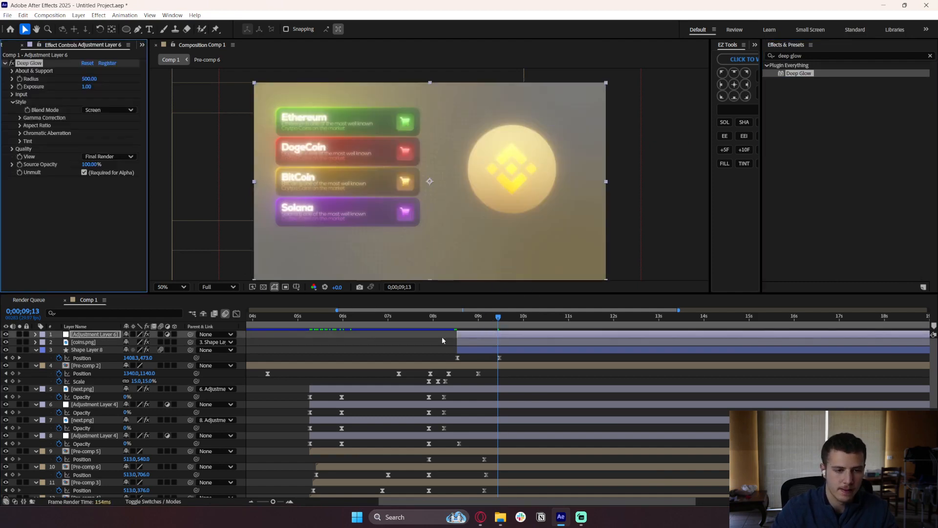
Pre-compose Adjustment Layer 6, coins.png and Shape Layer 8 together.
right_click(492, 351)
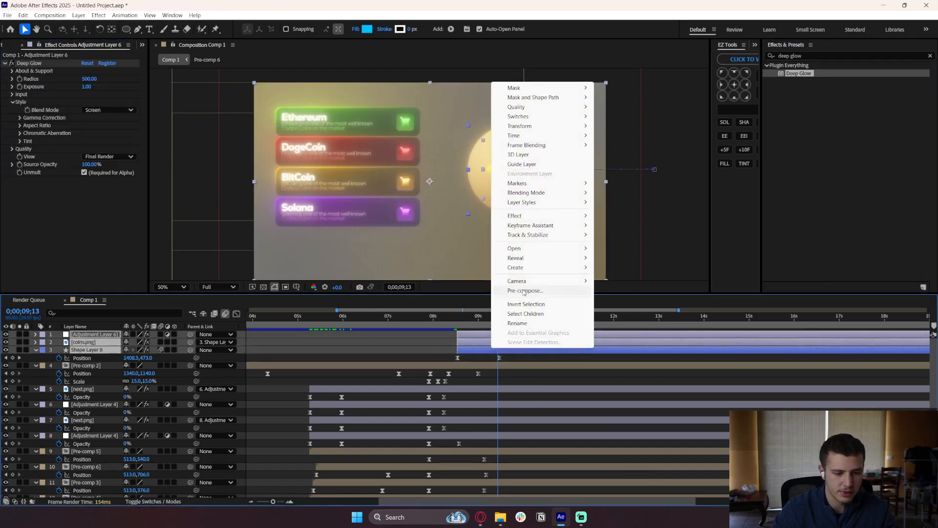
click(501, 292)
click(513, 325)
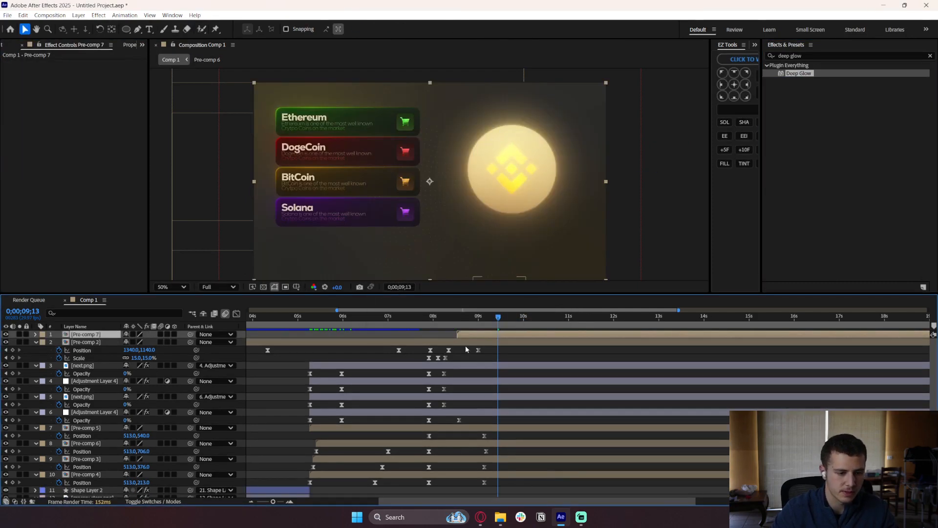
Set Deep Glow's exposure to 0.5 inside Pre-comp 7 and preview the result in Comp 1 from 0;00;08;15.
double_click(479, 337)
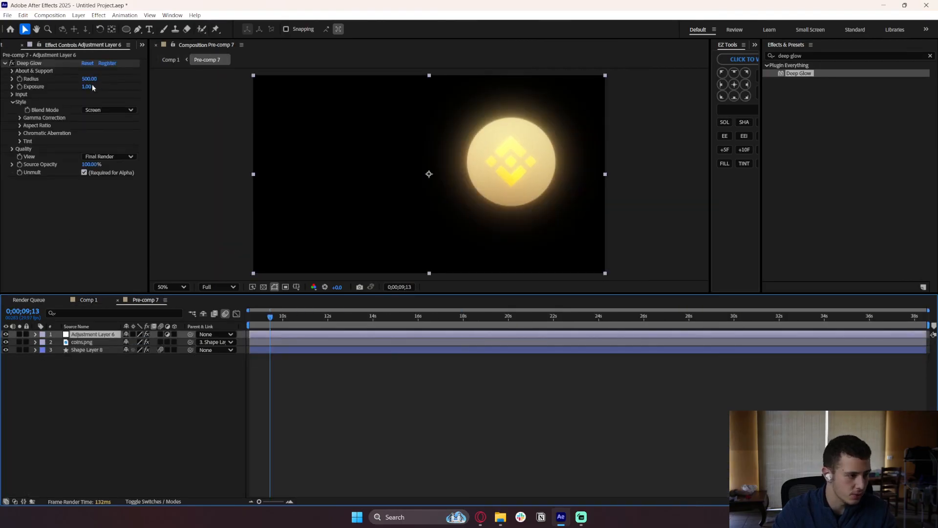
click(88, 86)
text(0.5)
key(Return)
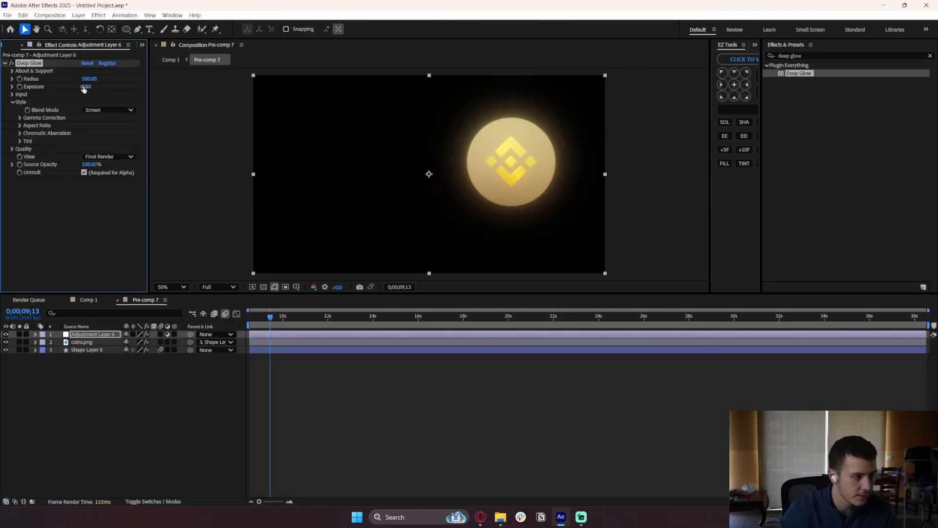
click(118, 300)
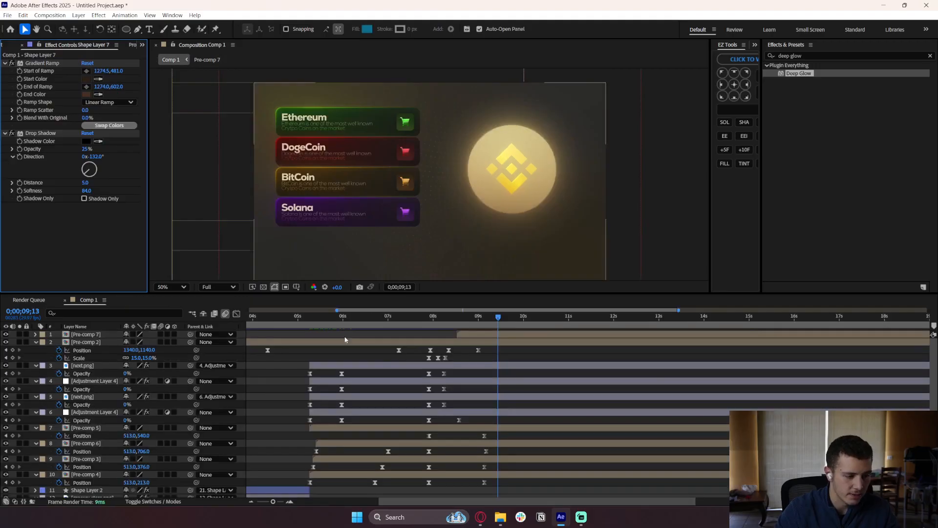
click(457, 318)
key(space)
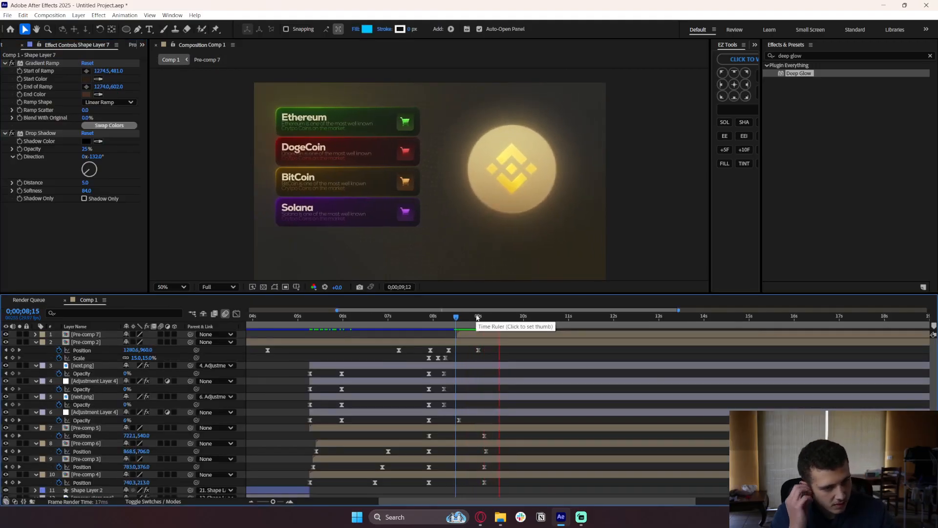
key(space)
Go to 0;00;10;03 and show only the opacity of all layers from Pre-comp 7 down to Pre-comp 4.
key(minus)
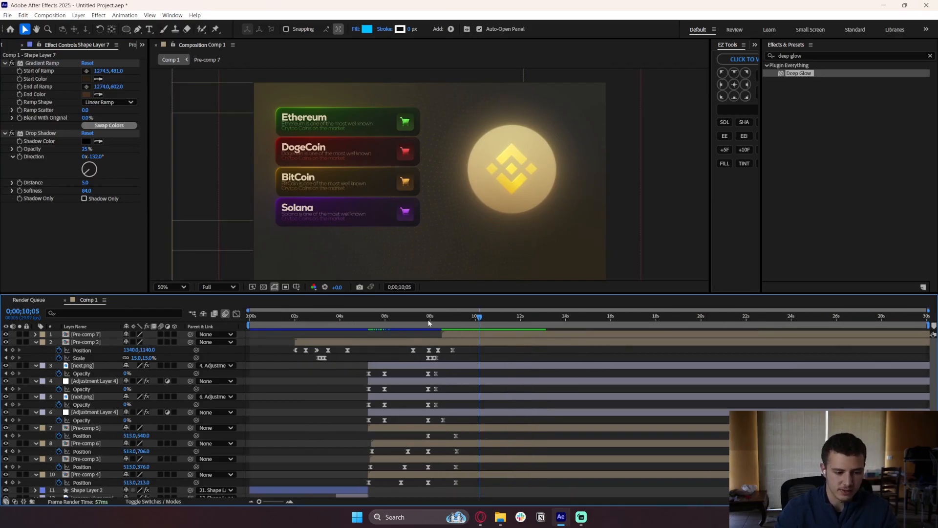
drag(470, 322, 482, 323)
mouse_move(480, 319)
mouse_down()
mouse_move(460, 318)
mouse_move(477, 319)
mouse_up()
click(476, 336)
scroll(468, 456, down, 5)
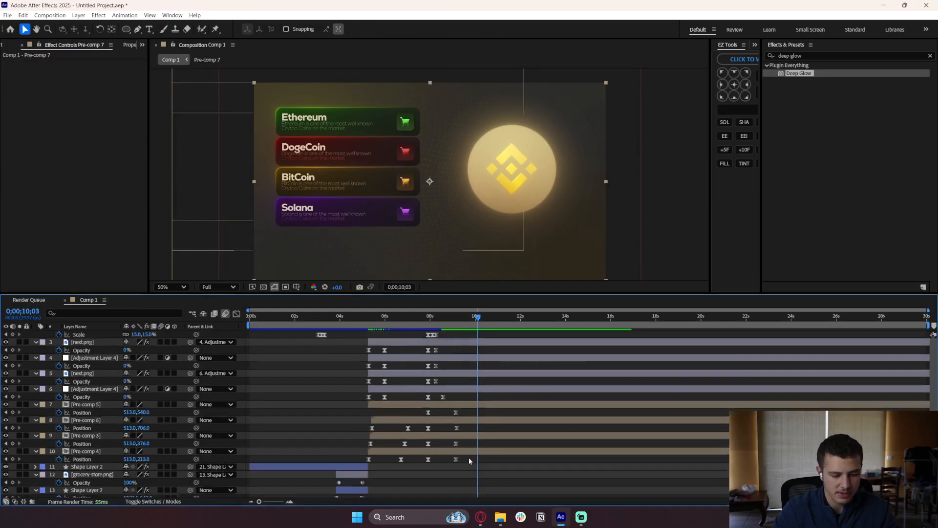
shift+click(481, 406)
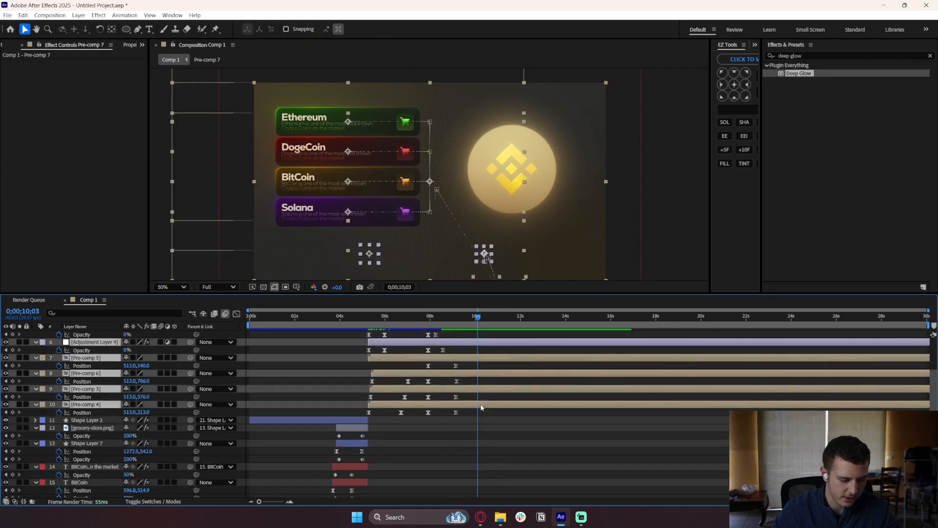
key(t)
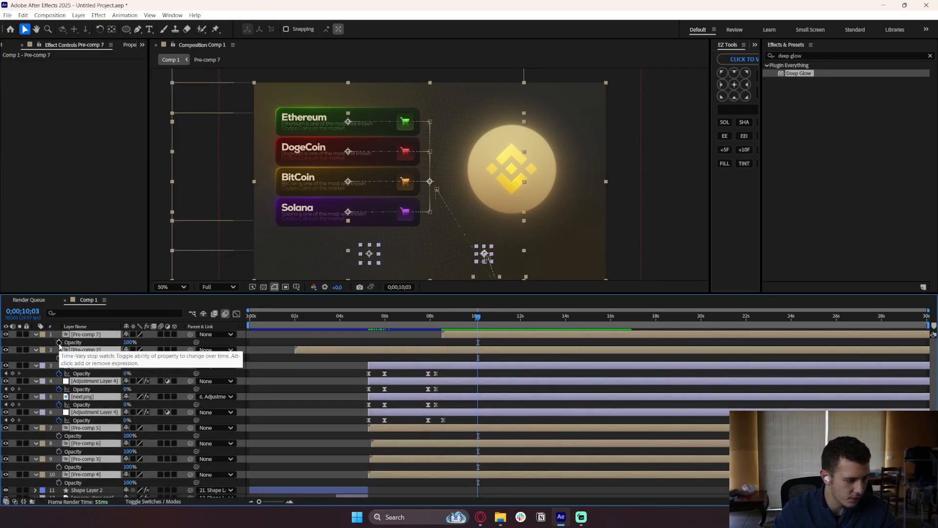
Add opacity keyframes at 0;00;10;03 to both next.png layers, both Adjustment Layer 4 layers and Pre-comps 2 to 7.
click(13, 373)
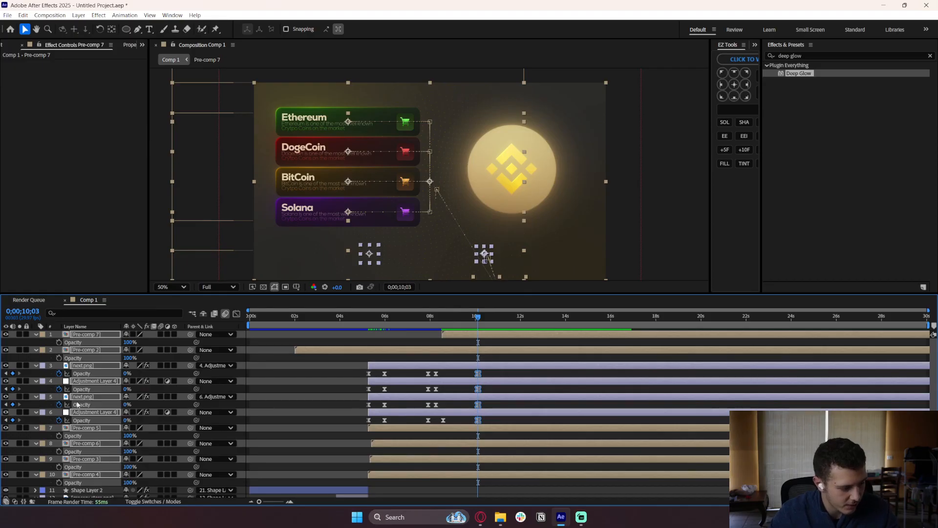
click(41, 435)
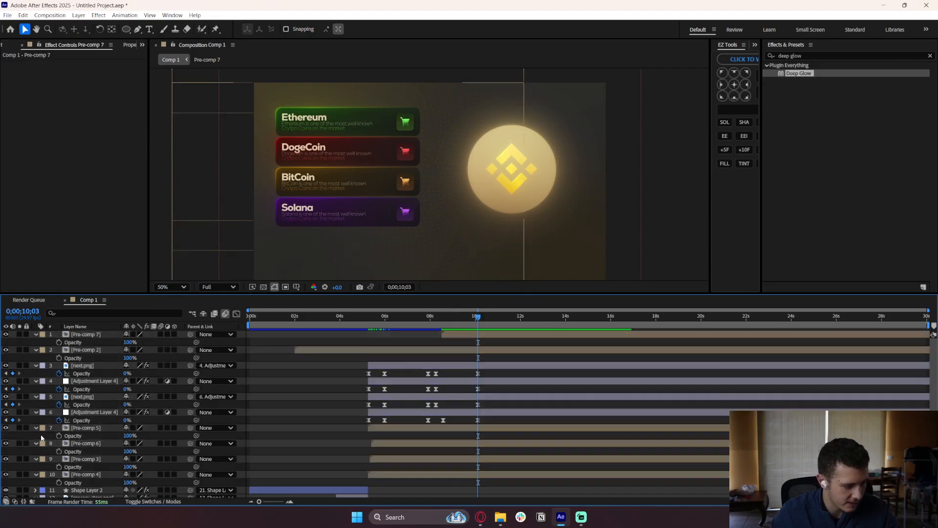
click(98, 430)
shift+click(86, 474)
click(59, 435)
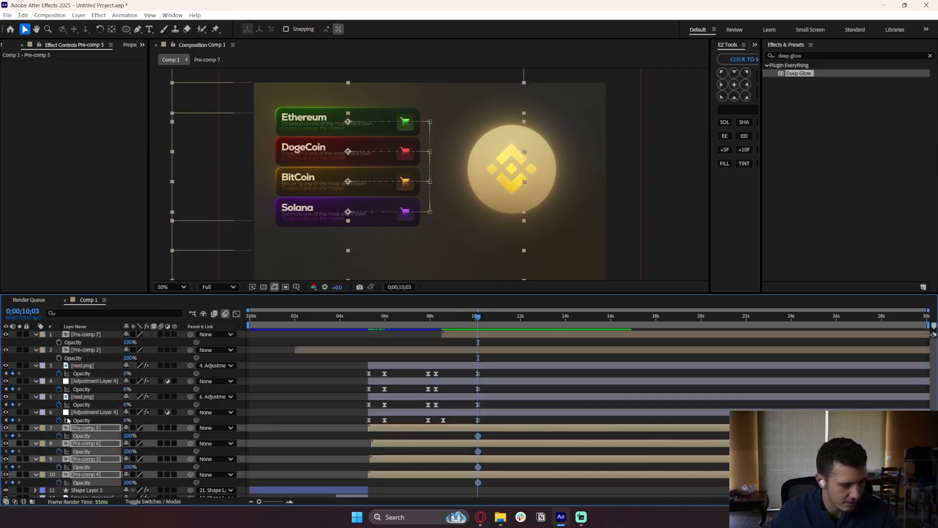
click(83, 350)
shift+click(85, 334)
click(59, 342)
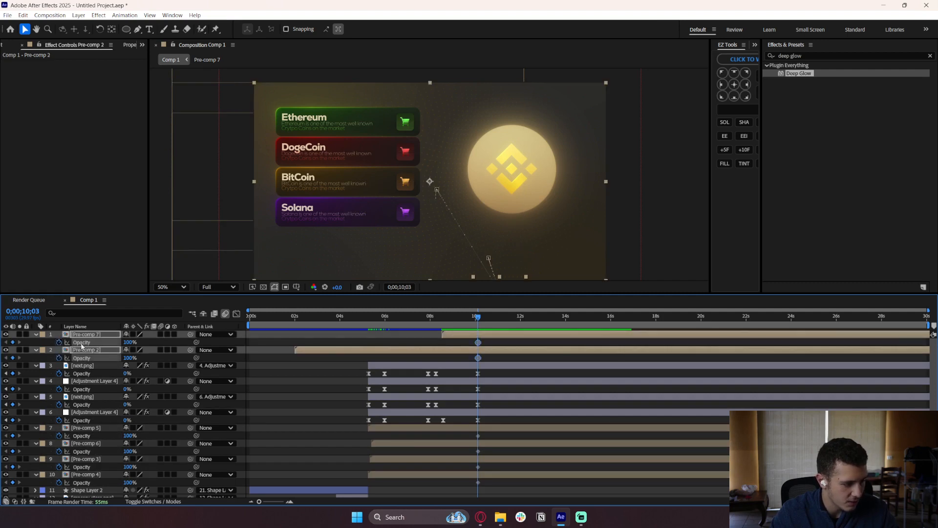
Set the opacity of the ten upper layers to 0% at 0;00;11;29 and preview the fade-out.
drag(506, 320, 521, 322)
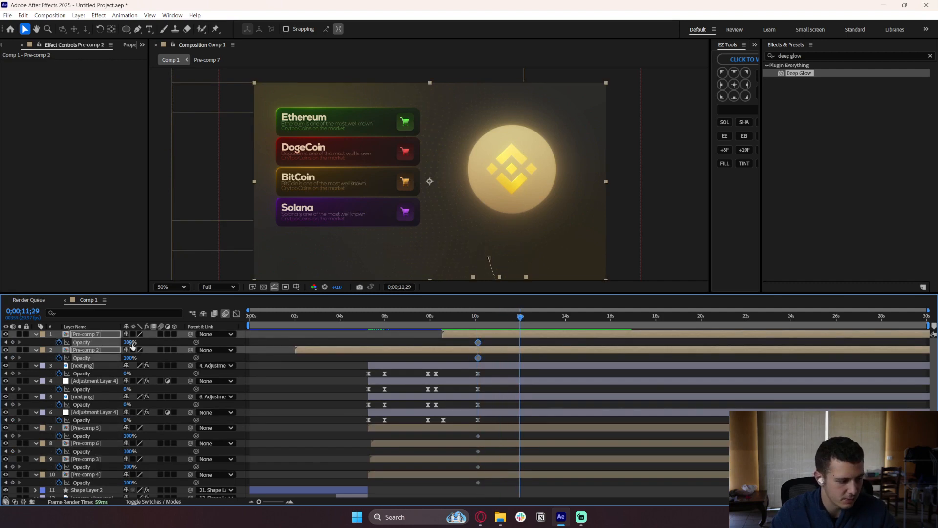
key(ctrl+a)
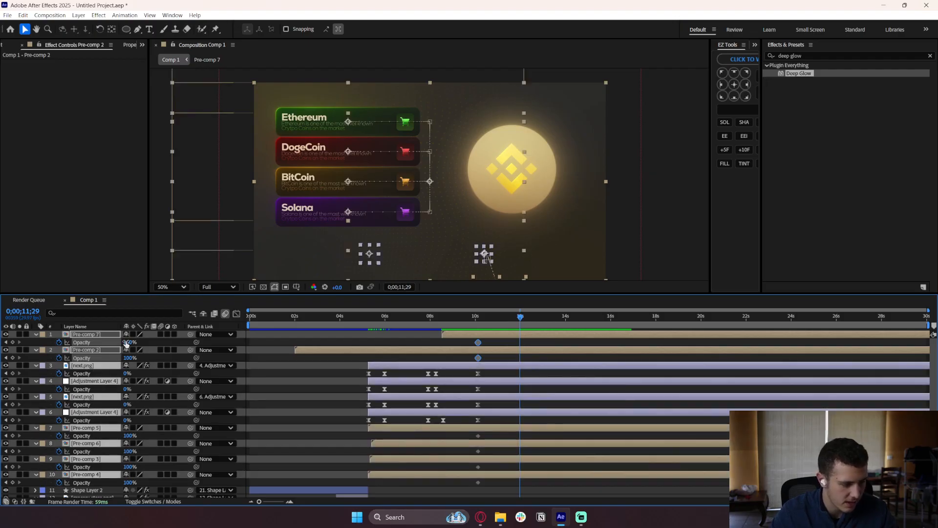
click(128, 342)
text(0)
key(Return)
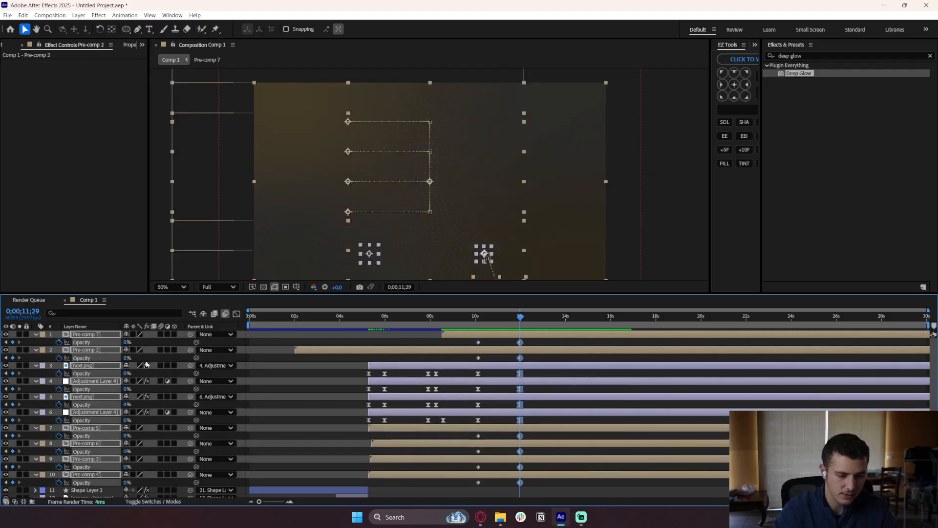
click(472, 321)
key(space)
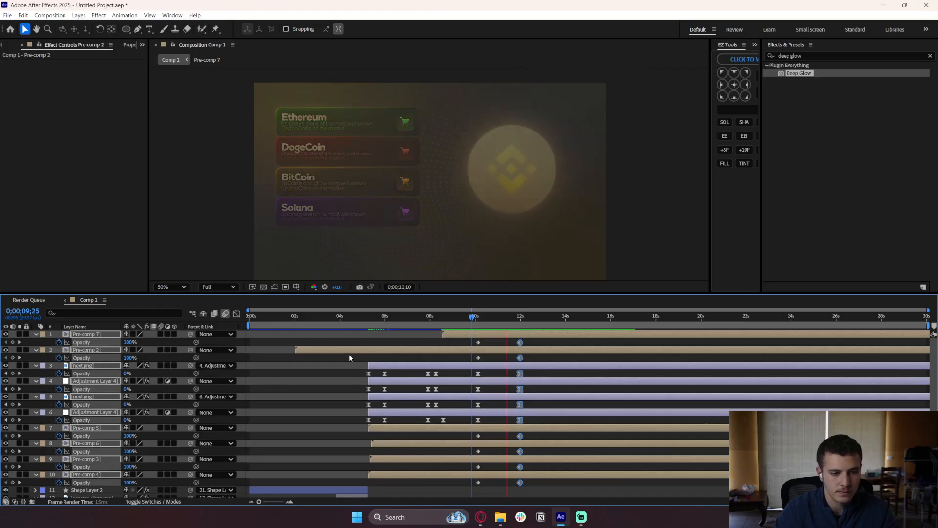
Trim the ends of the ten upper layers, Black Solid 3 and Black Solid 2 to 0;00;12;01.
click(479, 319)
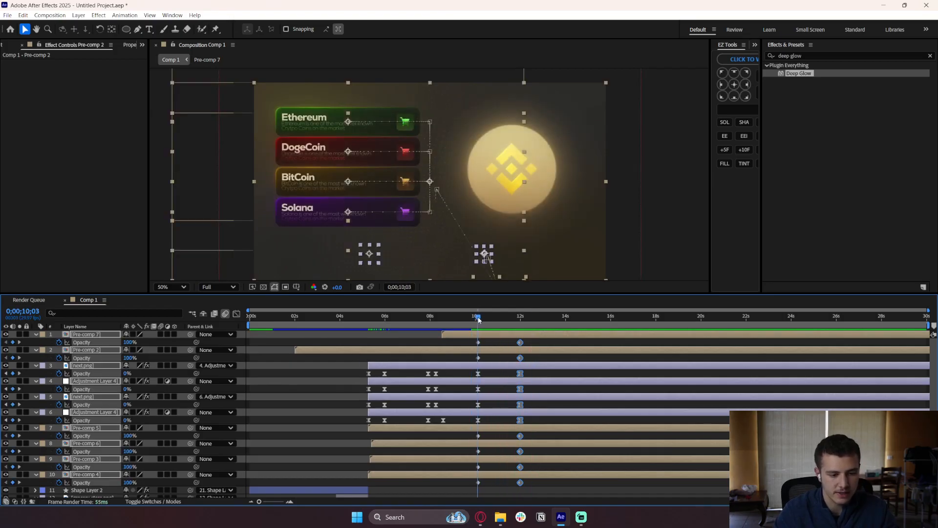
click(521, 319)
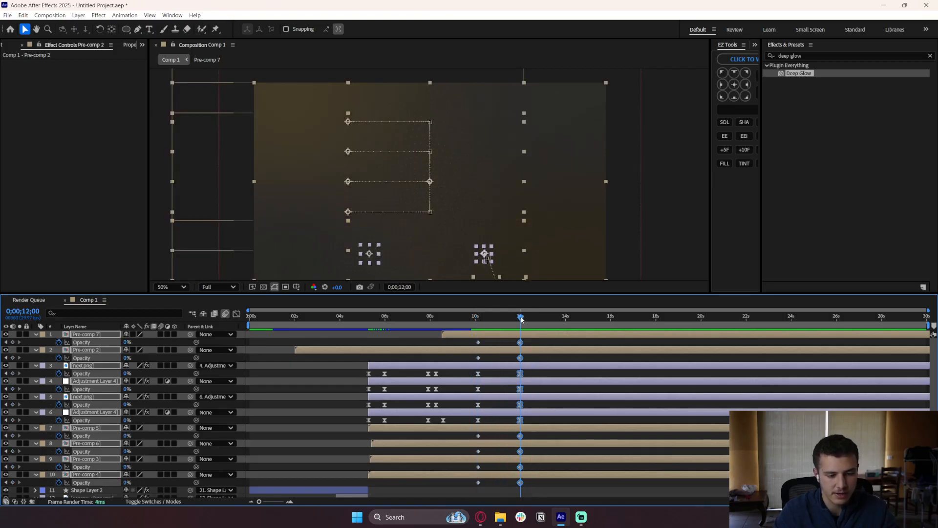
mouse_move(522, 319)
mouse_down()
mouse_move(539, 320)
mouse_move(522, 325)
mouse_up()
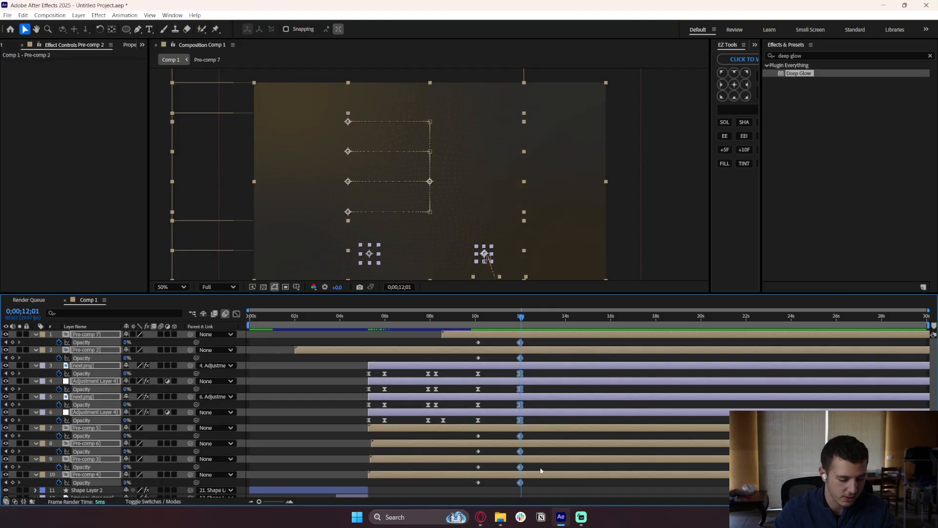
click(540, 469)
scroll(541, 467, down, 10)
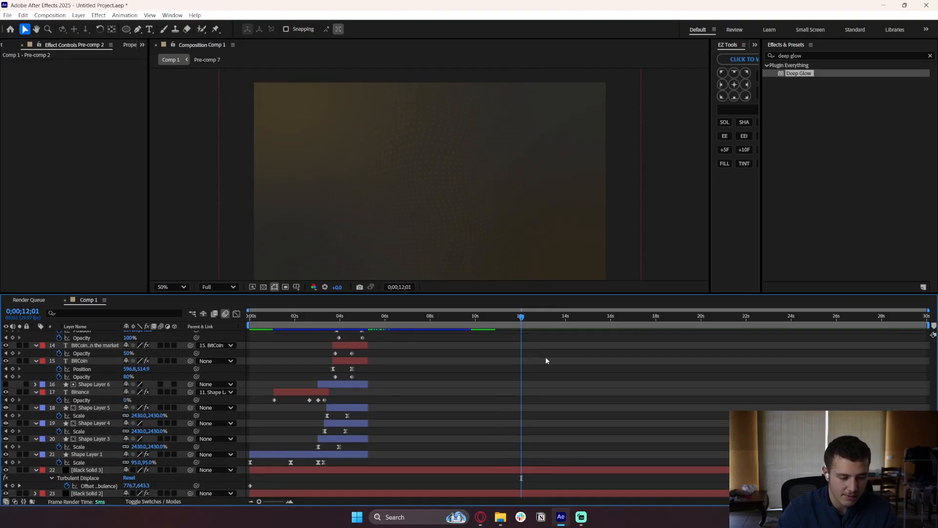
click(523, 470)
shift+click(524, 491)
key(alt+])
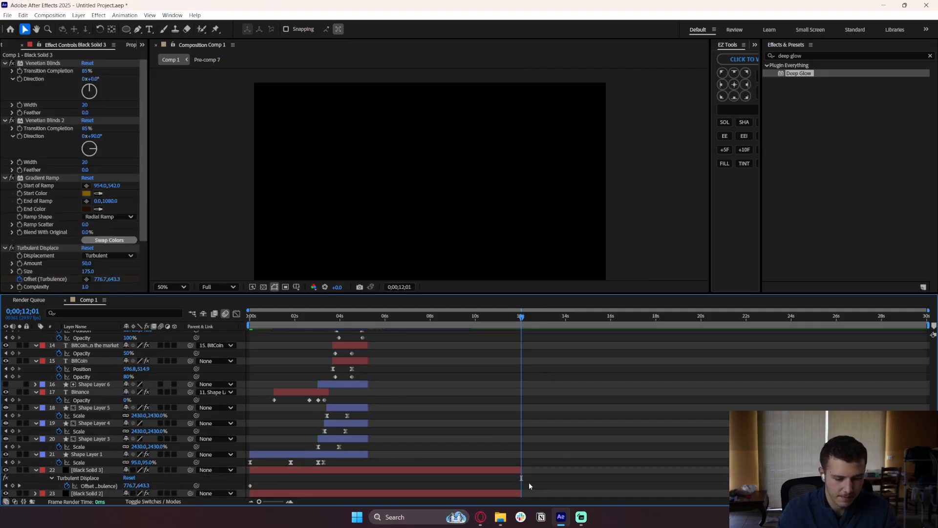
Shorten the work area to end with the trimmed layers at about 12 seconds and preview the animation from the start.
drag(295, 317, 234, 322)
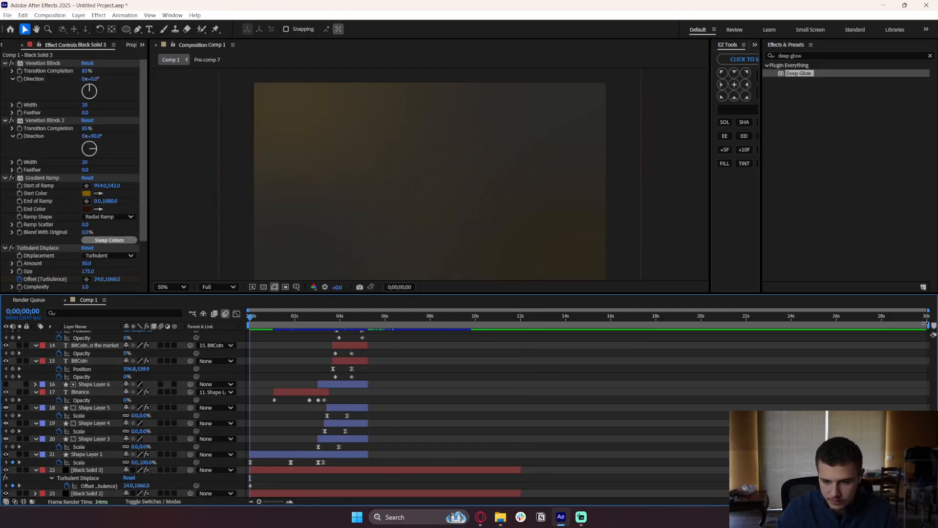
drag(927, 325, 522, 351)
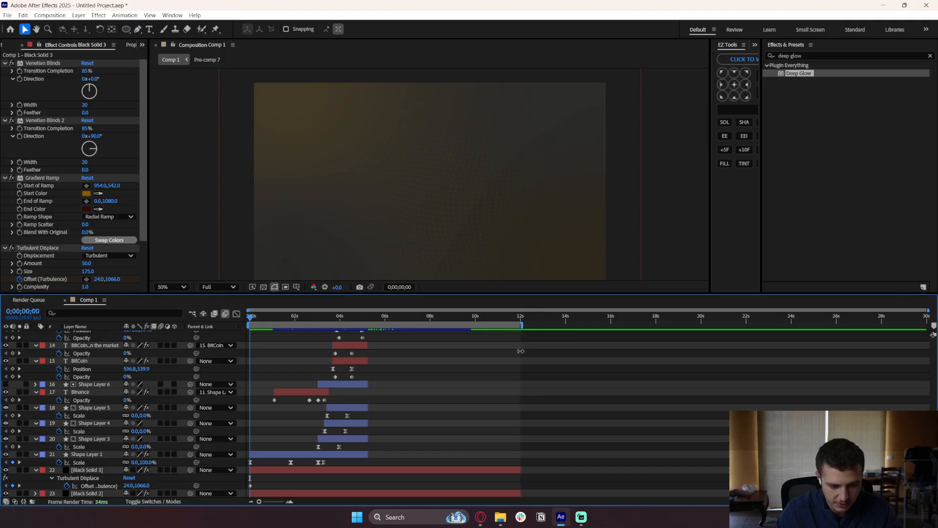
key(space)
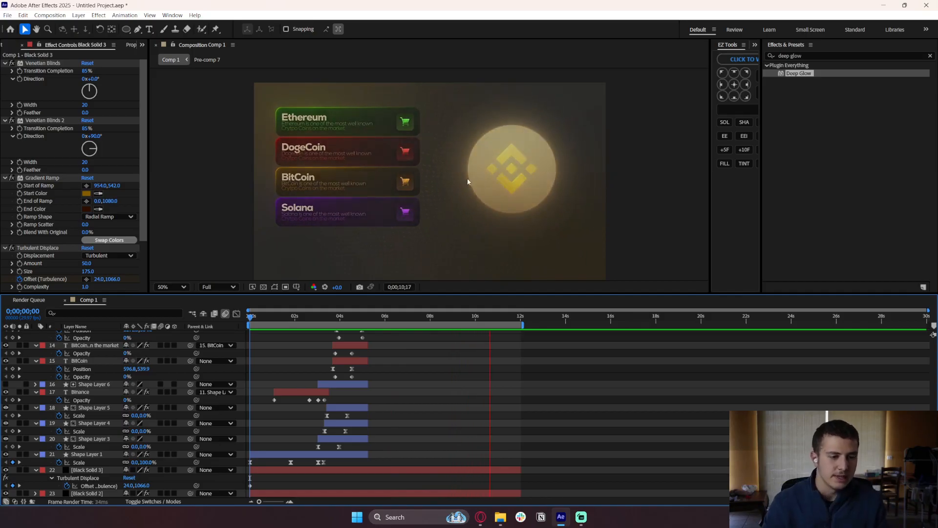
Move the last opacity keyframes of layers 3 to 10, from next.png down to Pre-comp 4, earlier to about 11.2 seconds.
scroll(536, 391, up, 6)
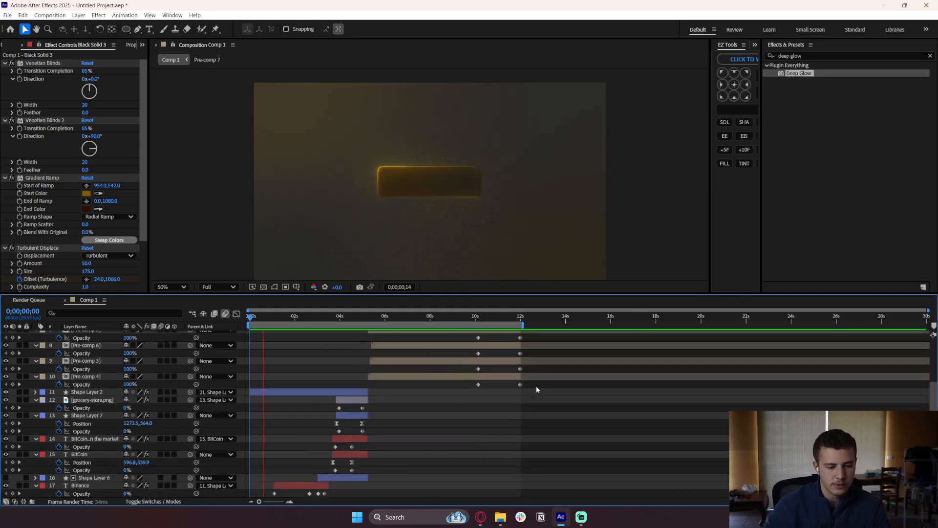
click(519, 361)
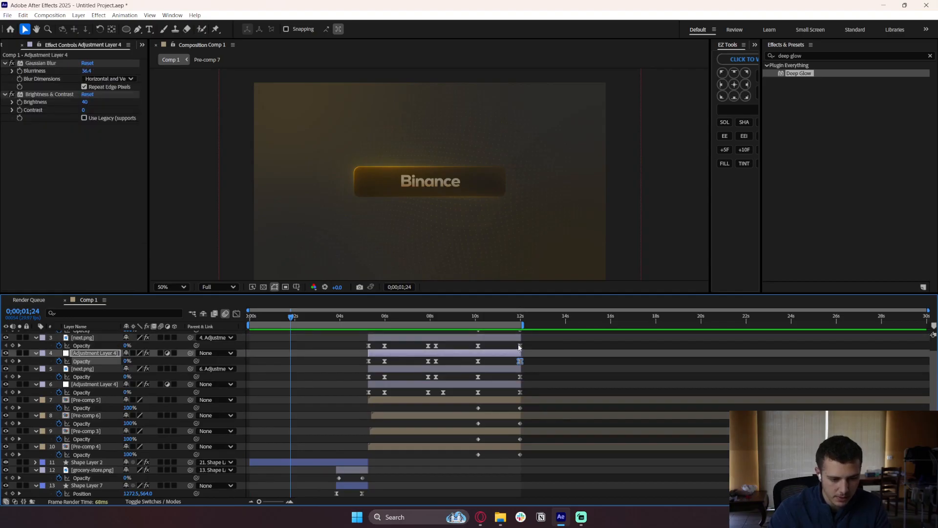
shift+click(520, 346)
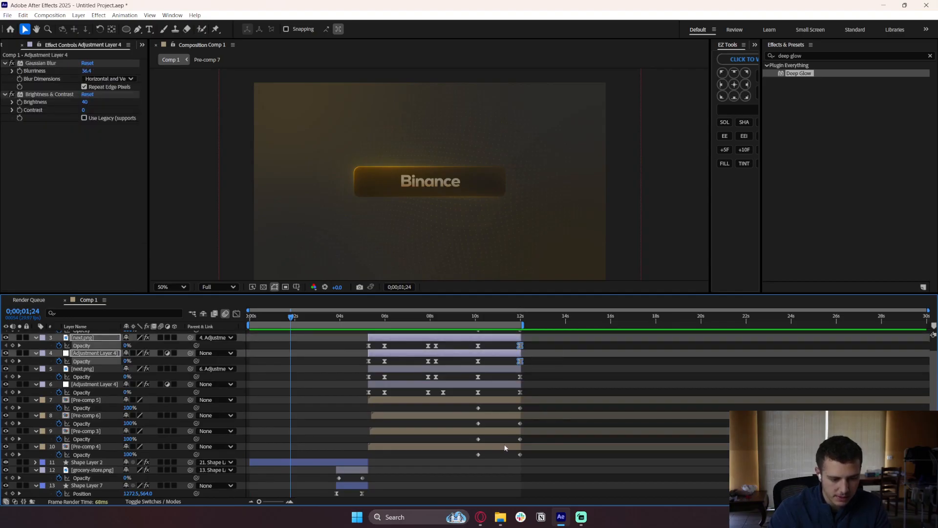
click(520, 423)
drag(528, 342, 510, 440)
click(576, 474)
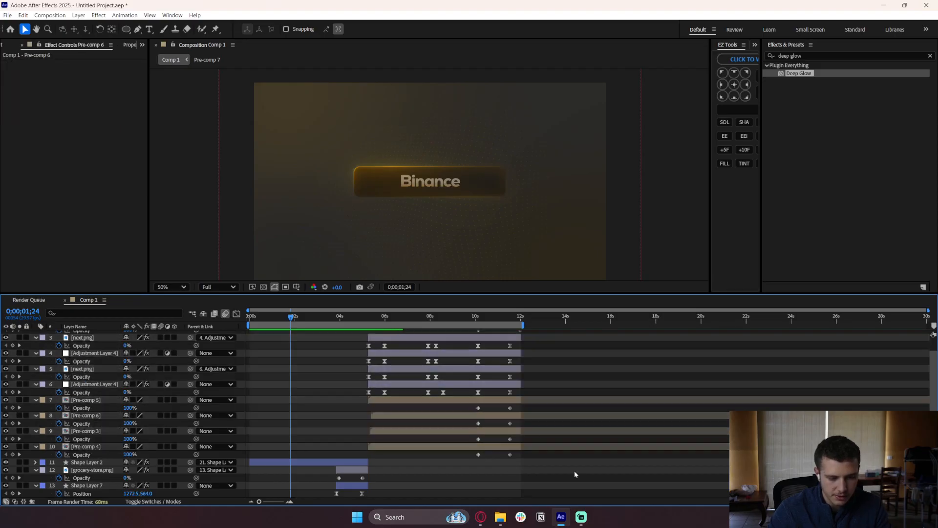
click(476, 316)
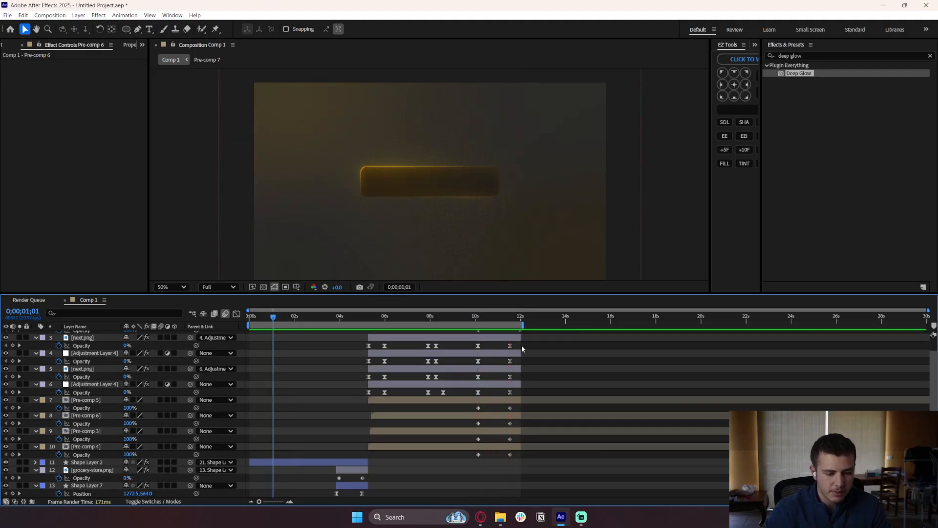
drag(524, 342, 488, 459)
click(503, 467)
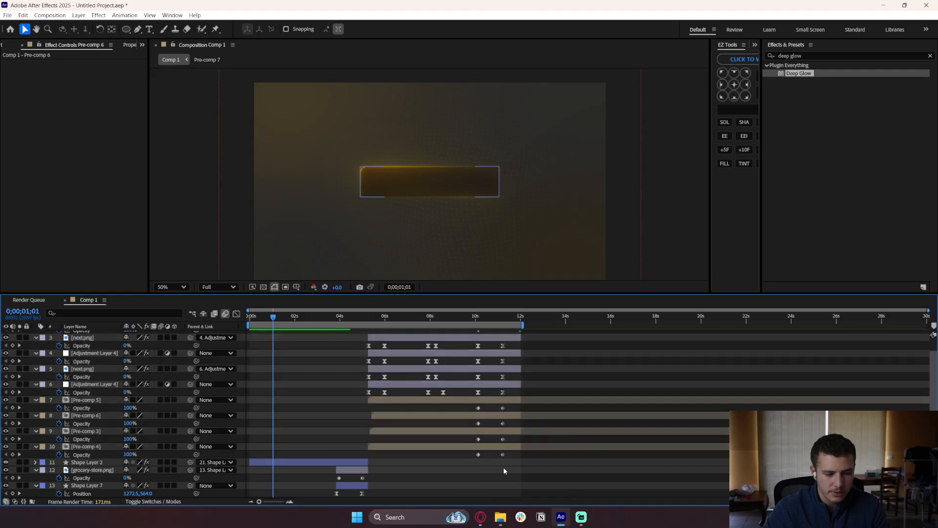
Collapse the expanded properties of every layer in Comp 1.
scroll(521, 409, down, 3)
scroll(439, 411, up, 4)
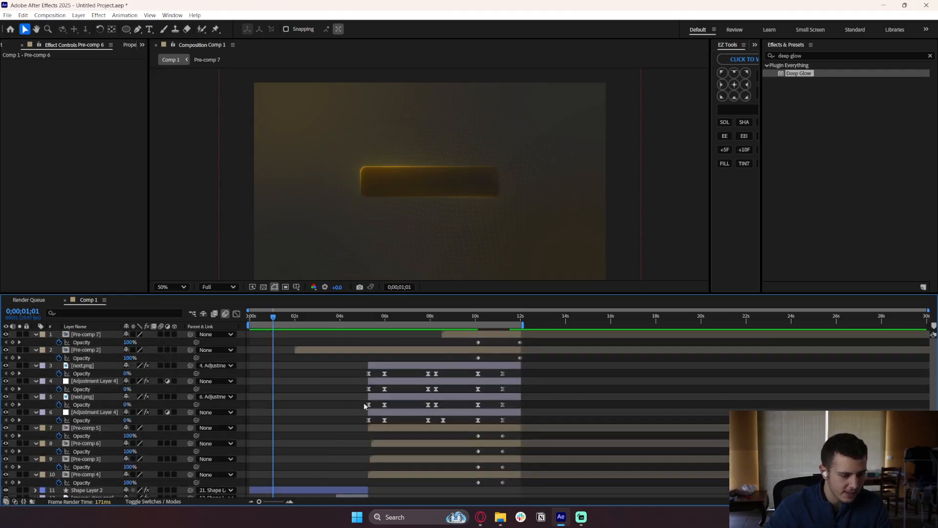
key(ctrl+a)
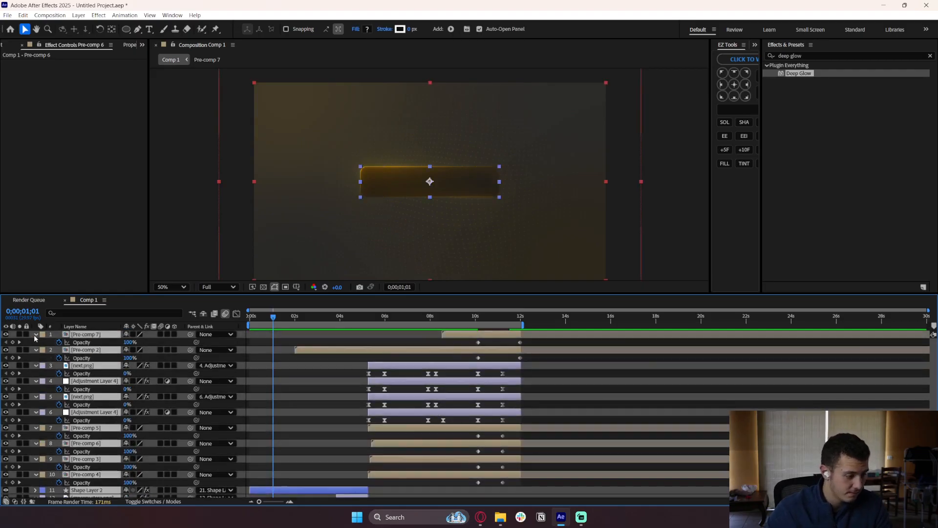
click(35, 334)
click(254, 381)
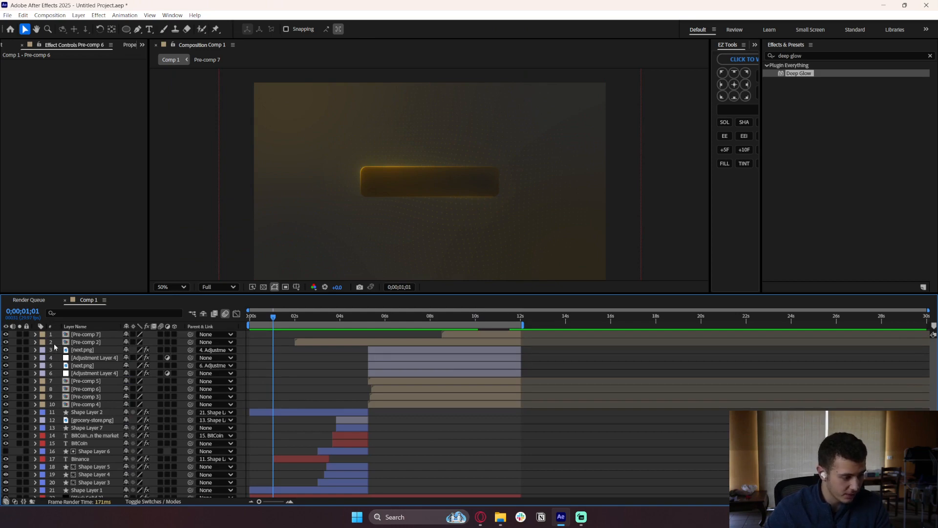
Create an adjustment layer above all layers in Comp 1 and cut its end at 0;00;12;01.
right_click(110, 336)
right_click(10, 343)
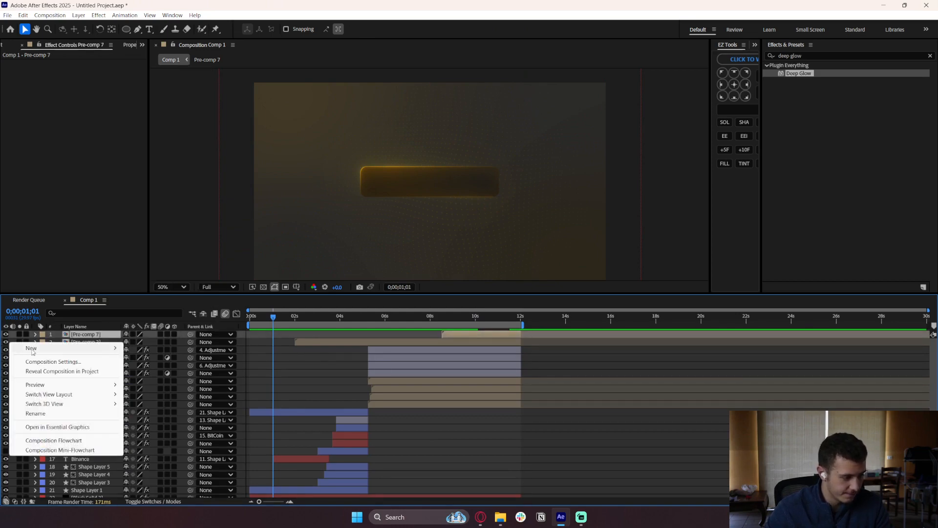
mouse_move(54, 348)
click(190, 415)
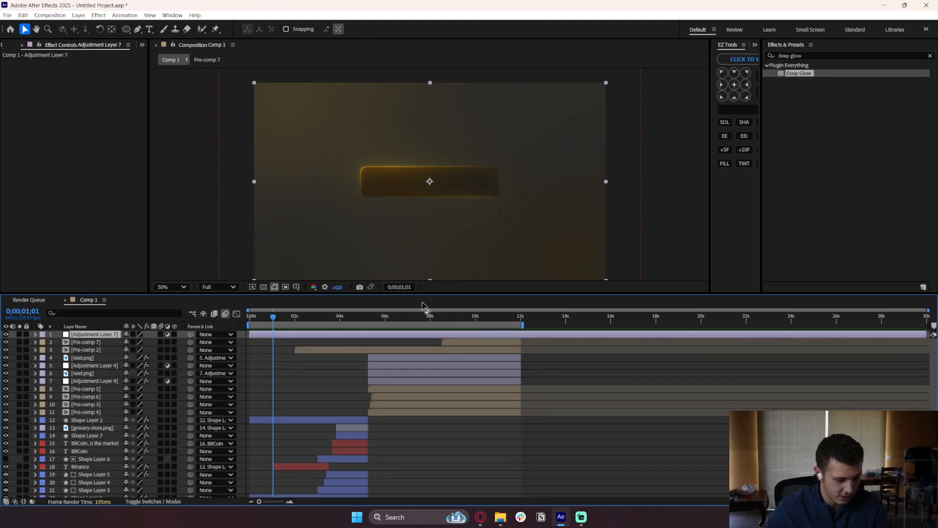
click(521, 319)
key(;)
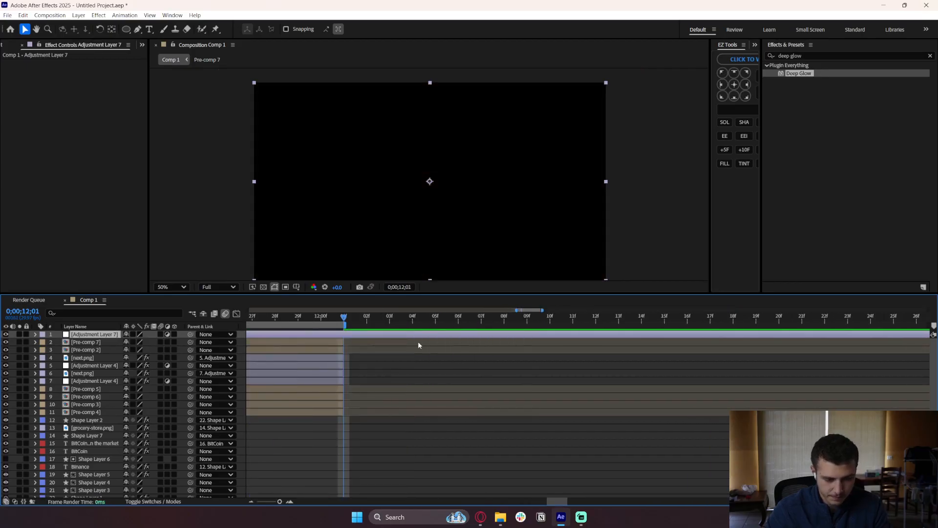
key(ctrl+d)
key(ctrl+z)
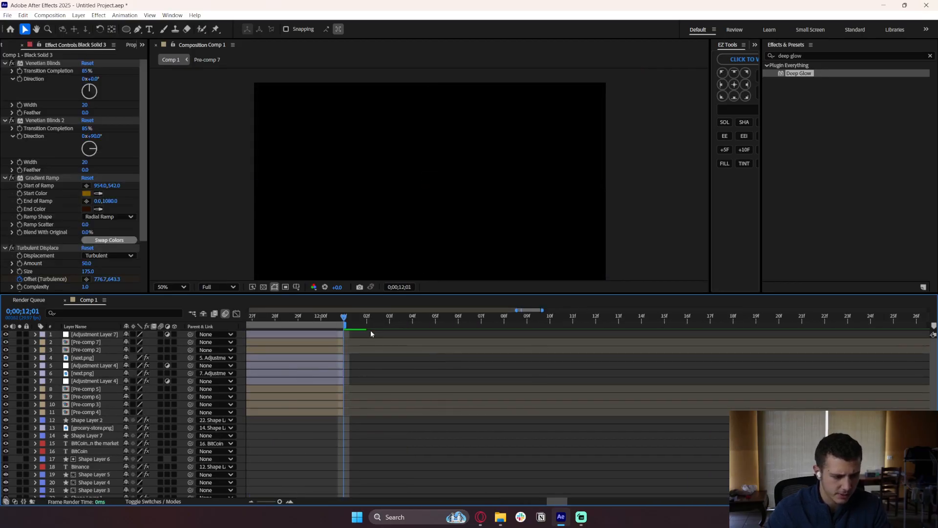
Apply a Gaussian Blur to the top adjustment layer with the playhead on the card list at 0;00;06;08.
drag(309, 317, 490, 336)
scroll(514, 342, down, 2)
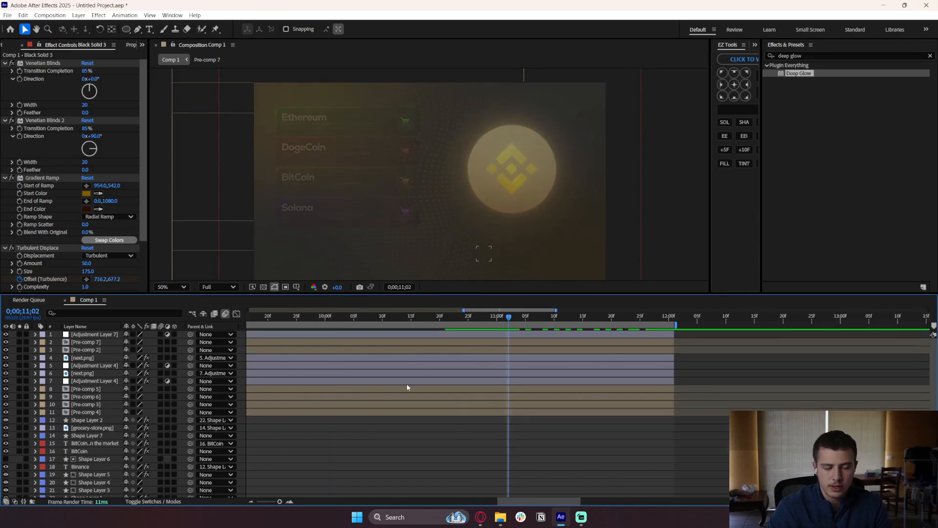
scroll(470, 377, down, 2)
drag(273, 322, 589, 323)
click(806, 55)
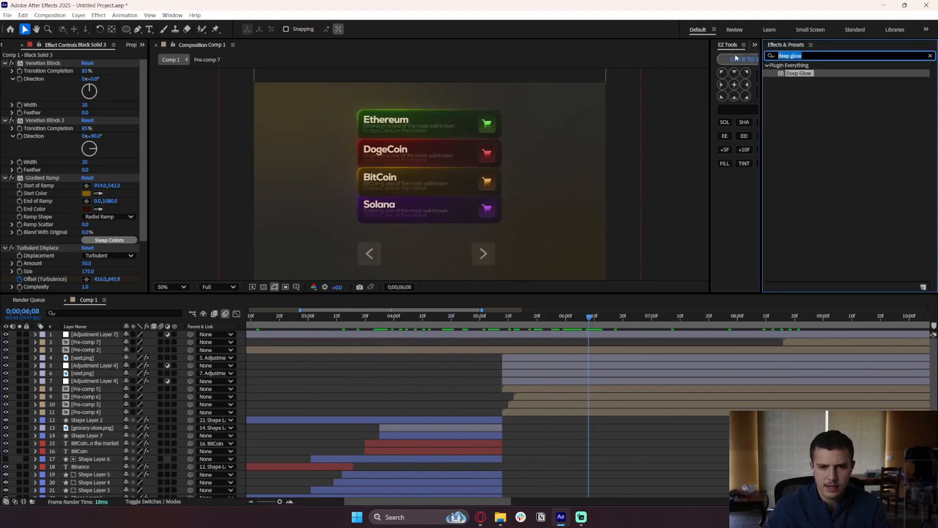
text(gauss)
click(810, 74)
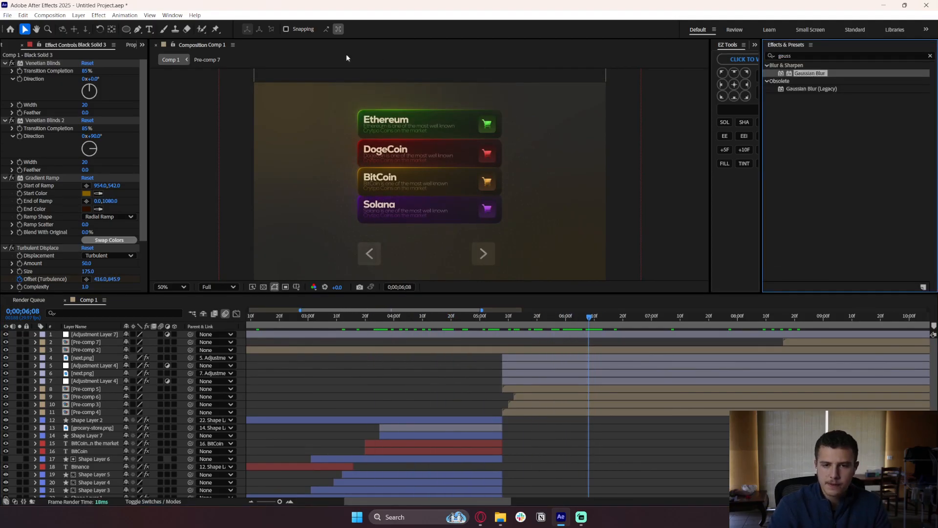
click(130, 44)
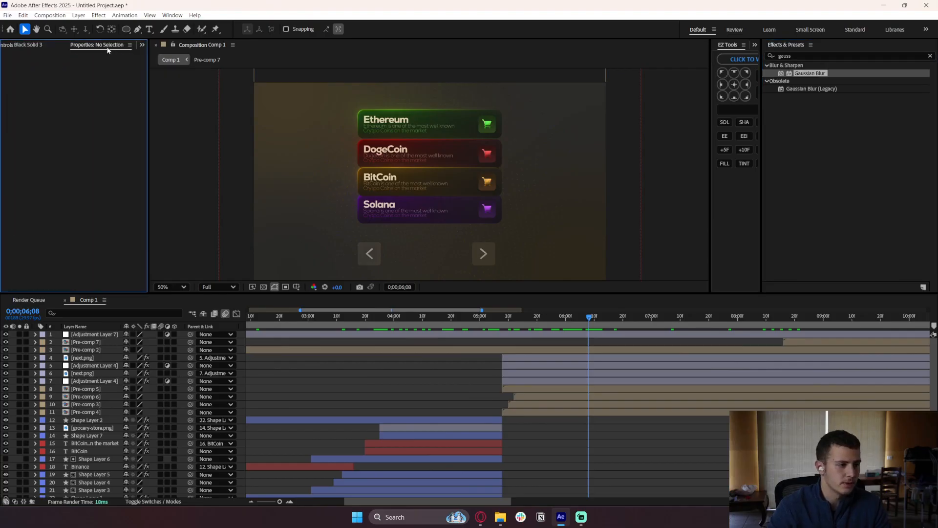
click(368, 335)
double_click(809, 75)
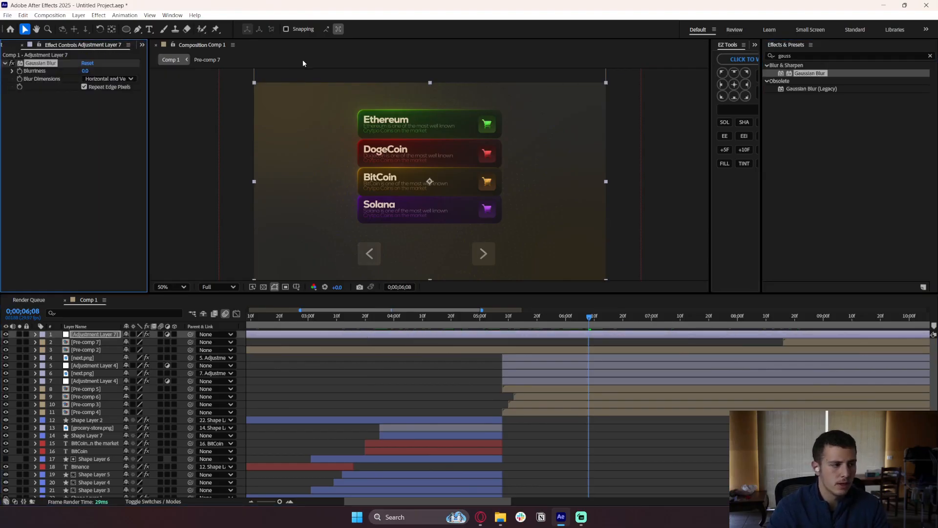
Set the blurriness of the adjustment layer's Gaussian Blur to 40.
click(85, 71)
text(40)
key(Return)
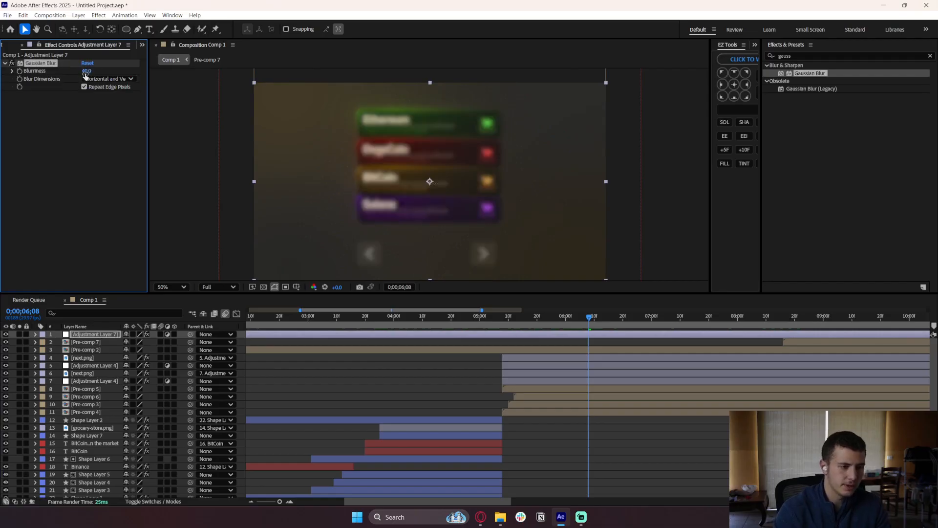
Add Brightness & Contrast to the top adjustment layer with brightness -40 and contrast -51.
click(819, 56)
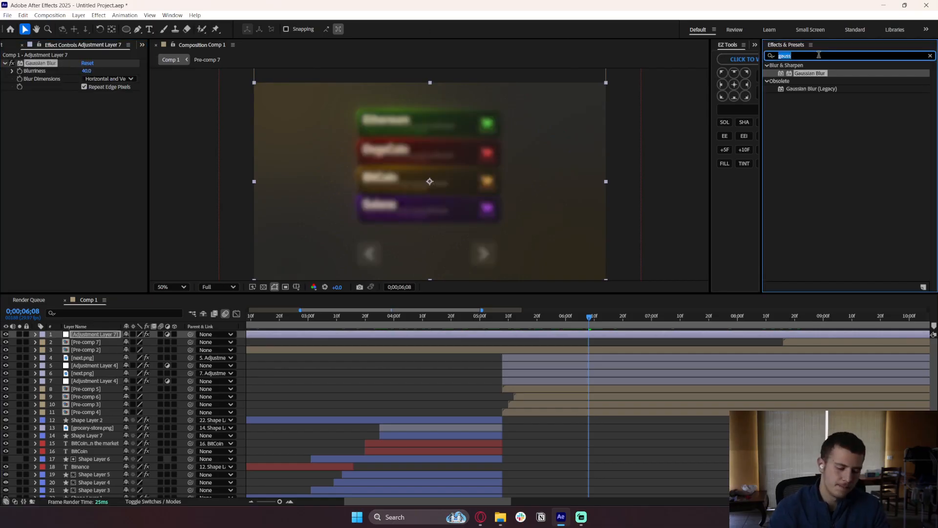
text(brightnes)
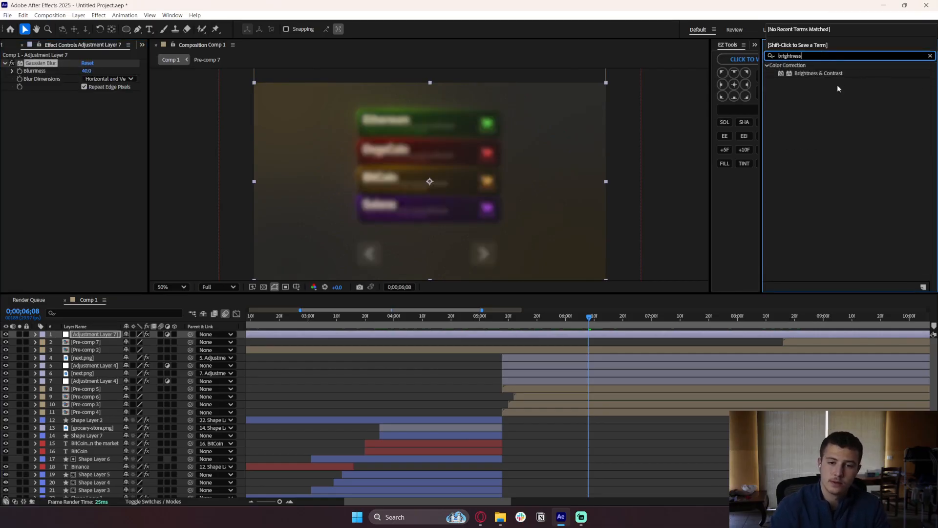
double_click(819, 73)
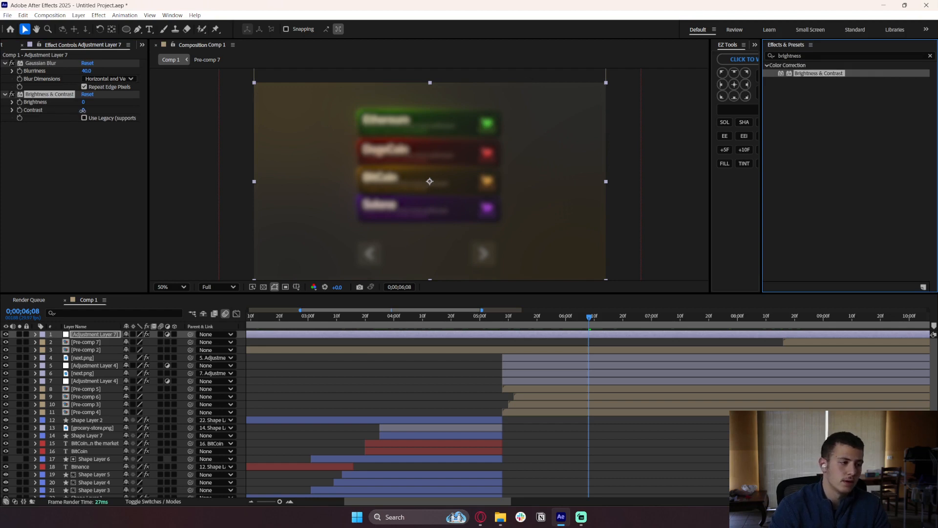
click(87, 103)
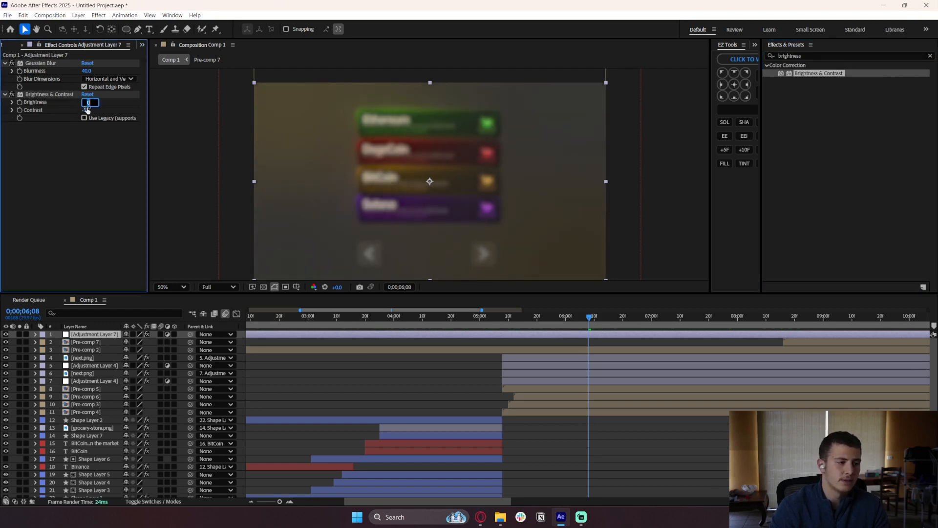
text(-40)
key(Return)
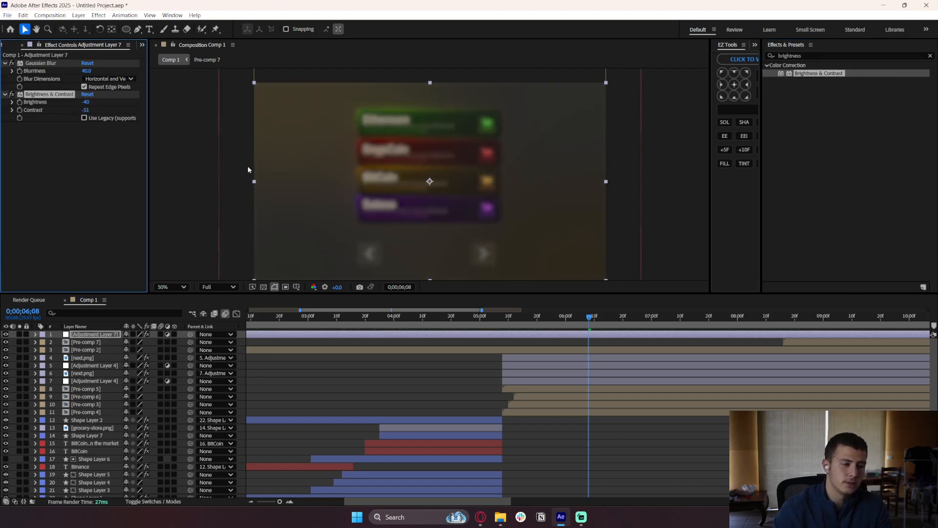
Add the VR Chromatic Aberrations effect to the top adjustment layer.
key(ctrl+5)
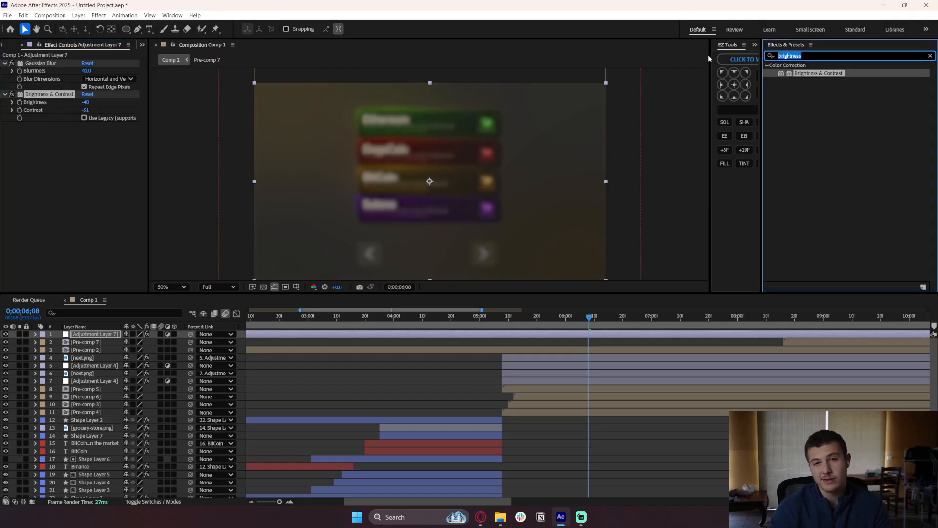
text(chroma)
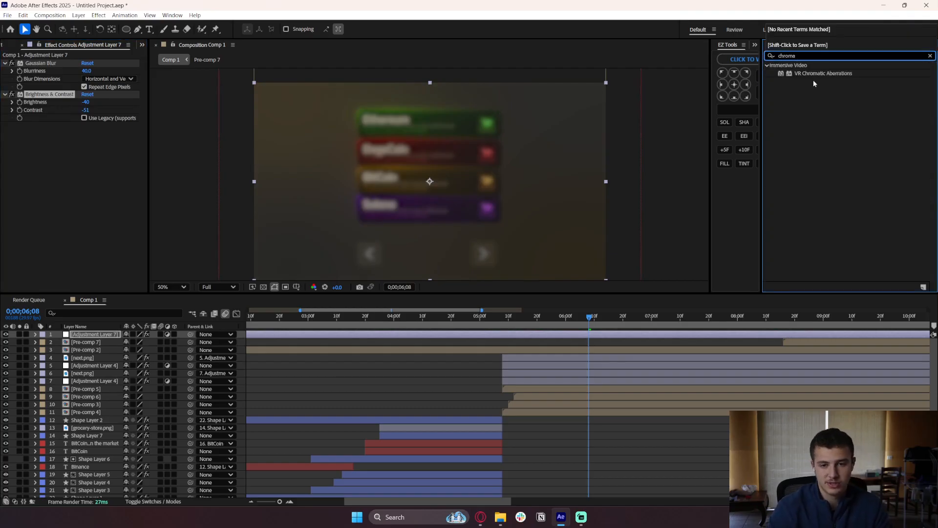
drag(824, 73, 518, 334)
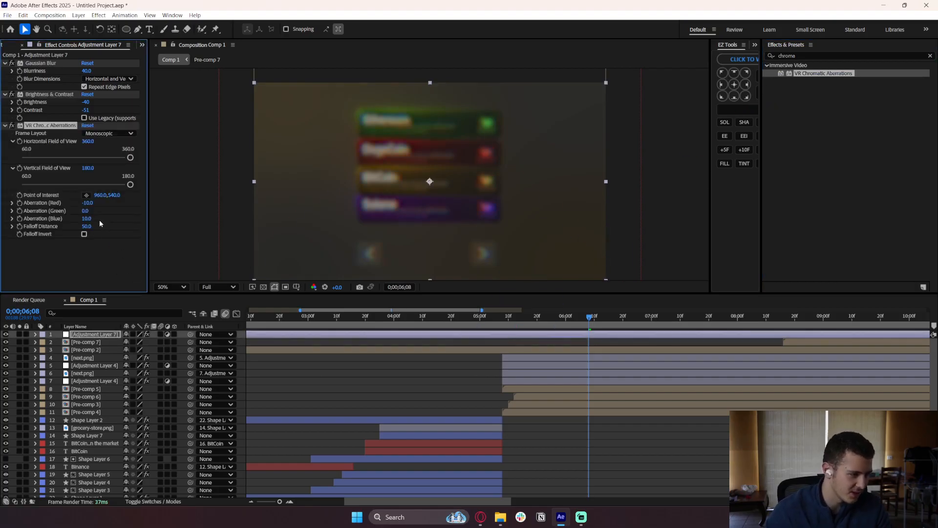
click(126, 30)
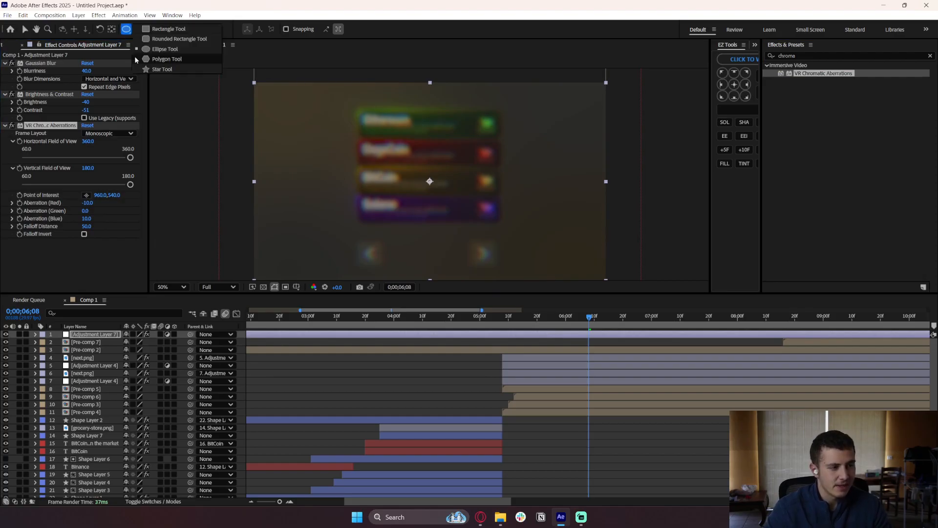
Try Add Grain on the top adjustment layer with the viewing mode Final Output and an intensity of 0.3.
click(796, 56)
text(grain)
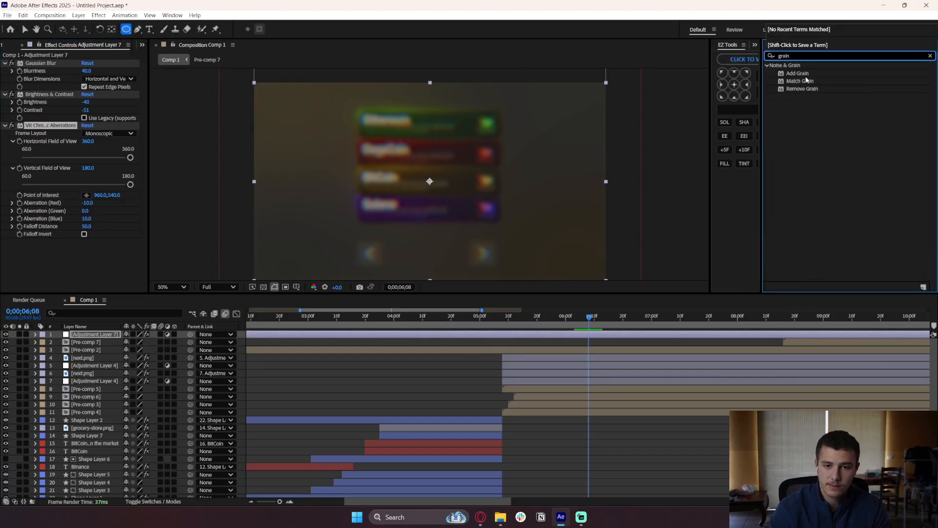
drag(799, 74, 105, 174)
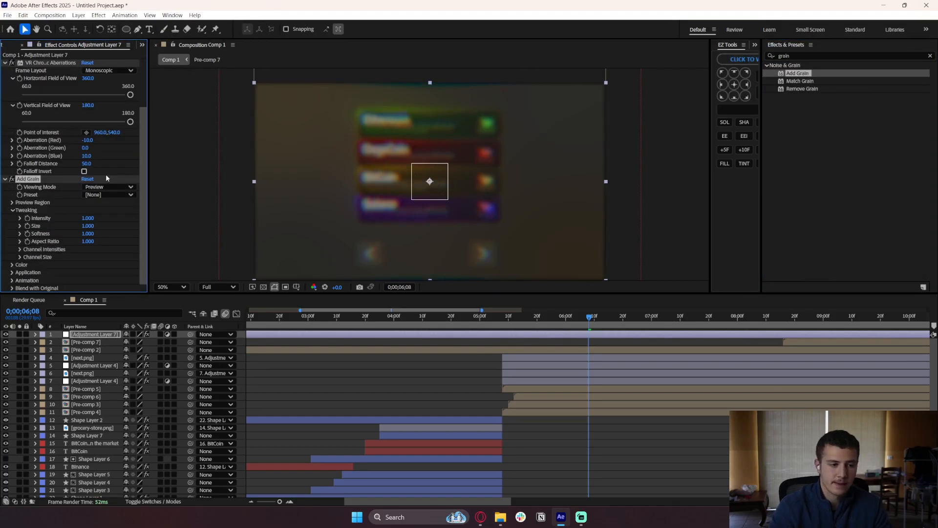
click(100, 187)
click(92, 217)
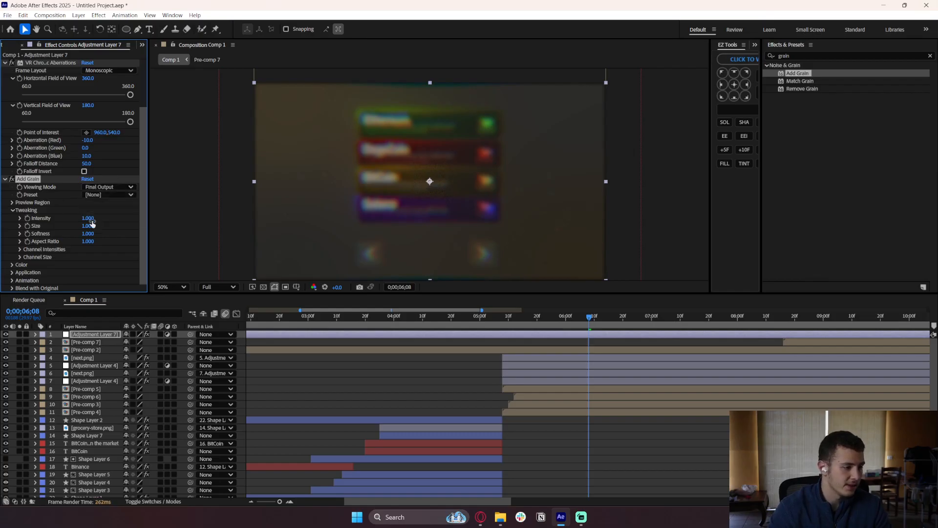
text(0.3)
key(Return)
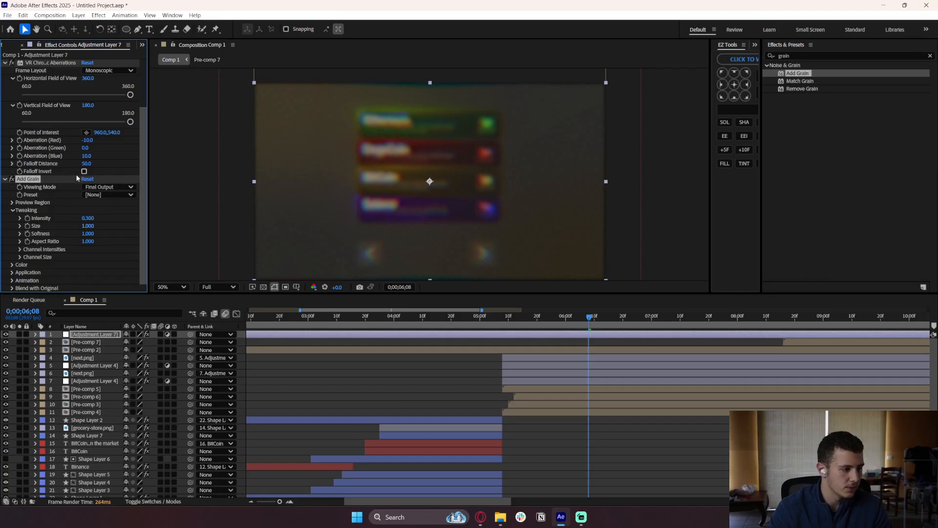
Try inverting the falloff of the VR Chromatic Aberrations effect and switch it off again.
key(s)
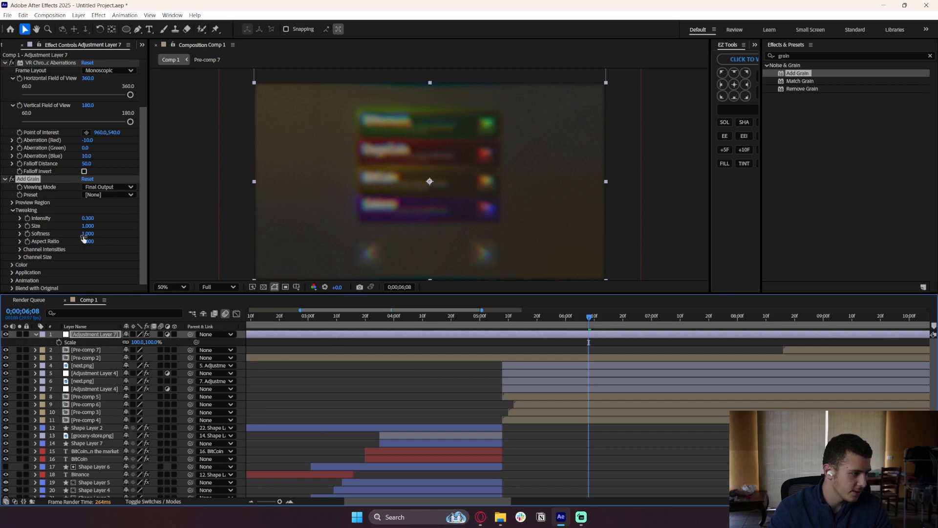
scroll(67, 265, up, 3)
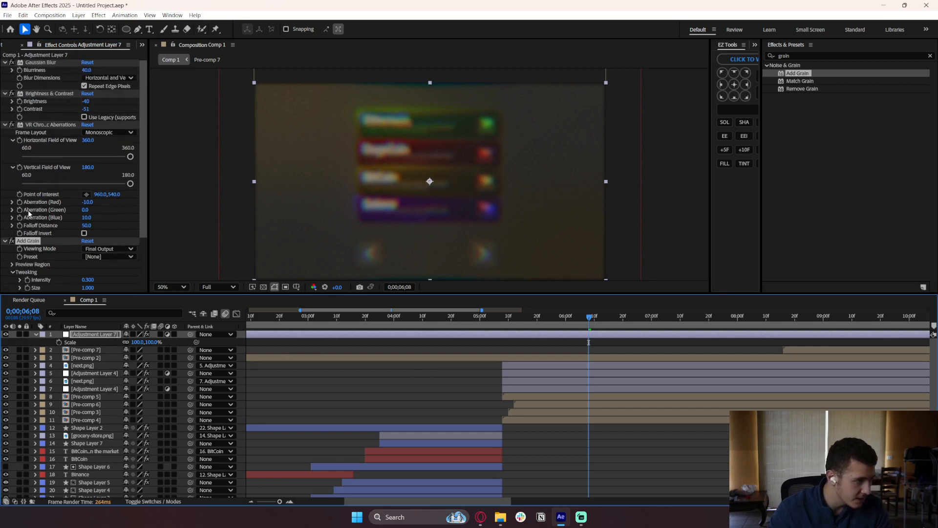
click(84, 234)
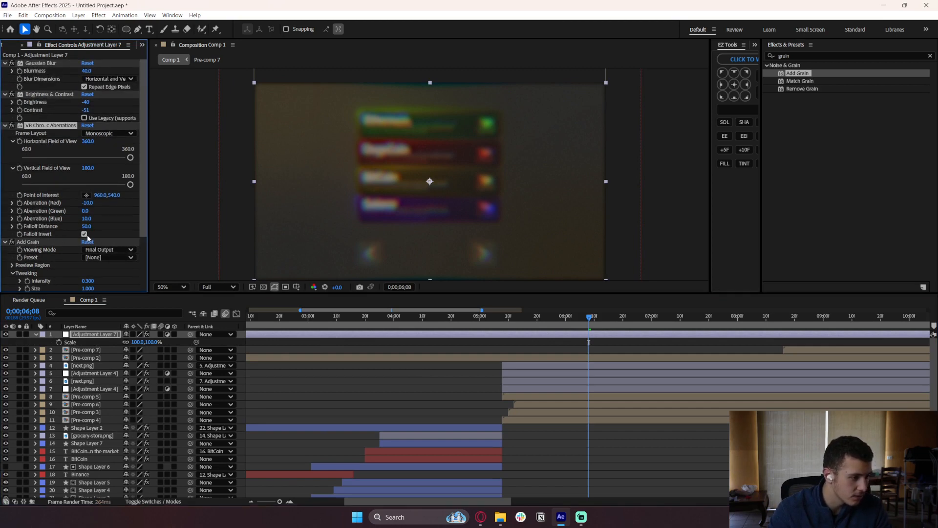
click(84, 234)
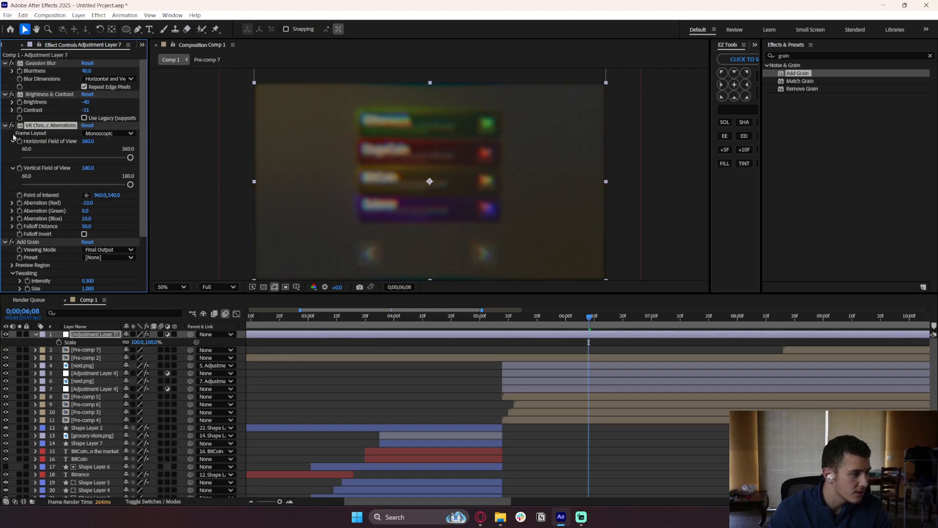
Expand Add Grain's preview region, try changing its height, undo that and toggle Show Box.
click(13, 242)
click(12, 242)
scroll(54, 245, down, 2)
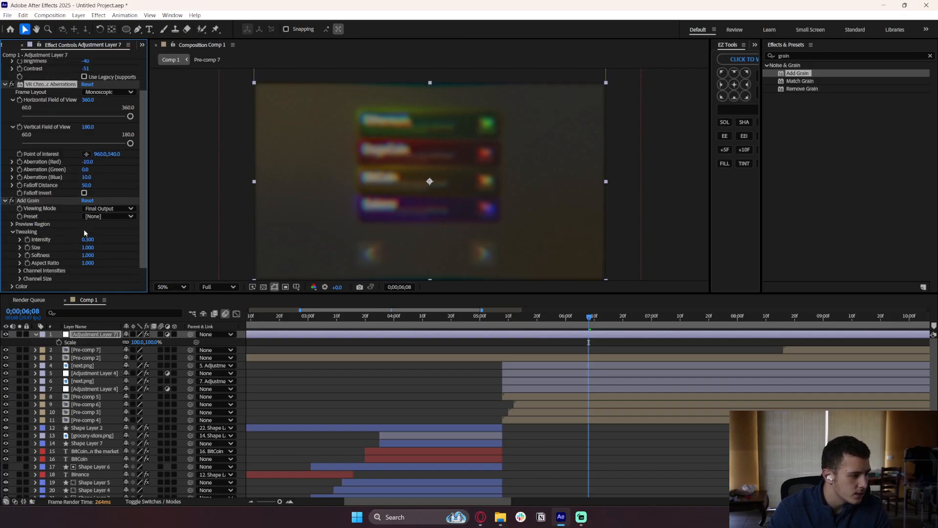
click(105, 217)
click(11, 226)
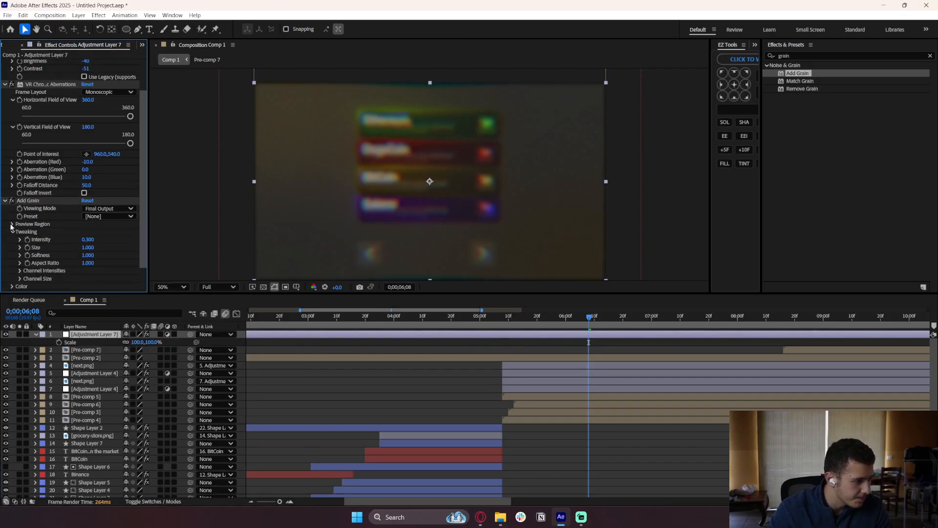
click(12, 226)
scroll(20, 234, down, 3)
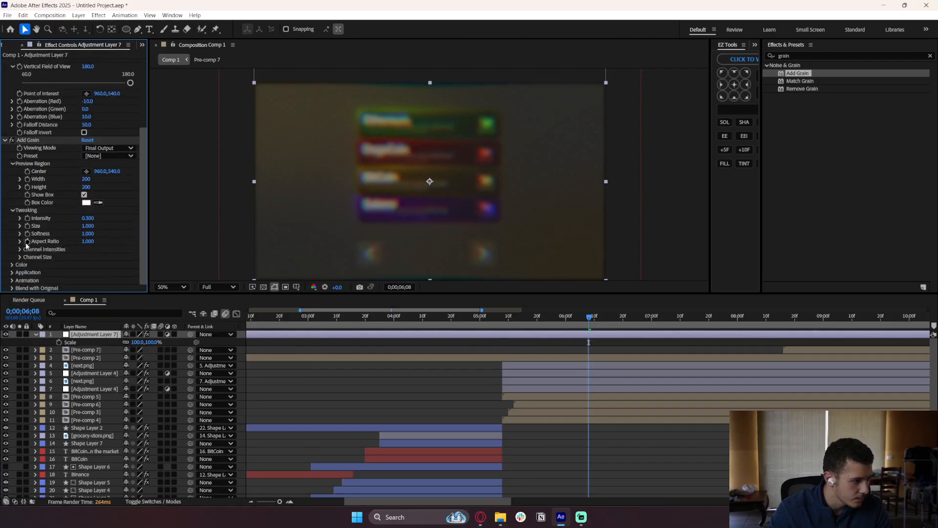
mouse_move(83, 188)
mouse_down()
mouse_move(96, 187)
mouse_move(86, 181)
mouse_up()
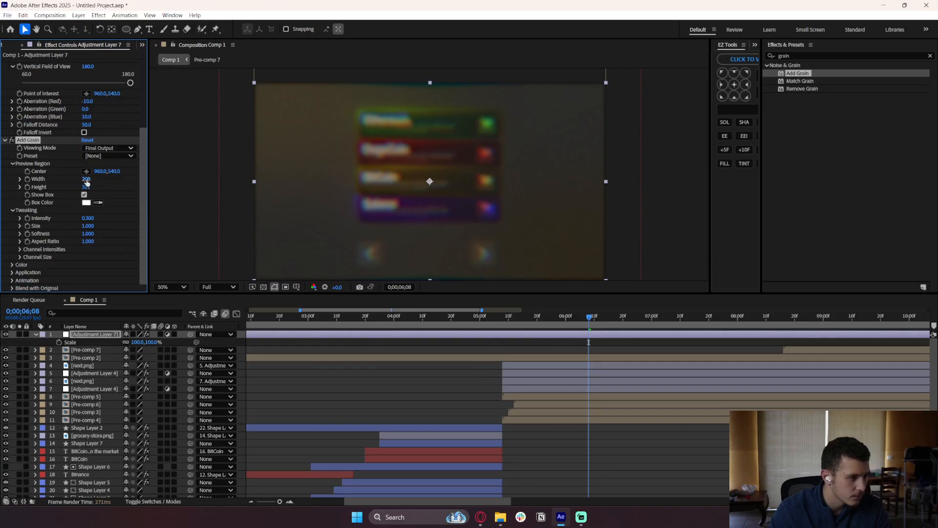
key(ctrl+z)
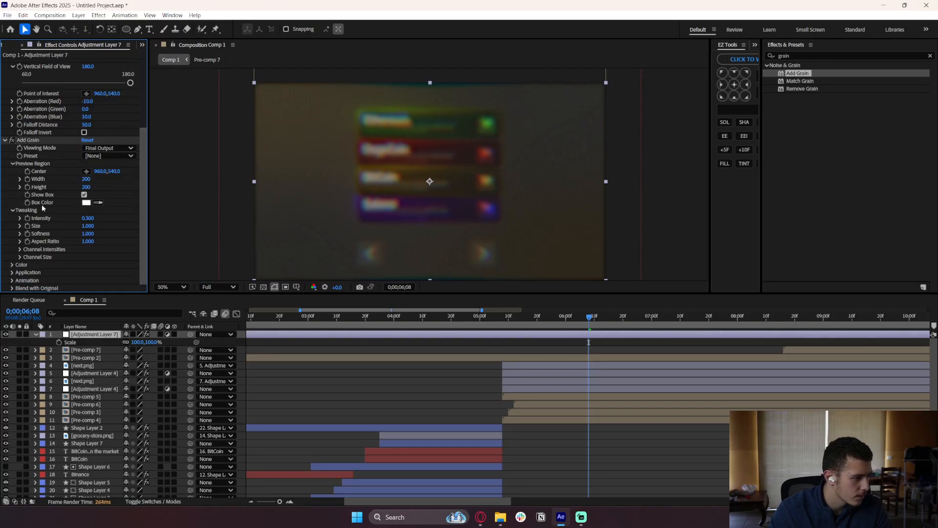
click(84, 194)
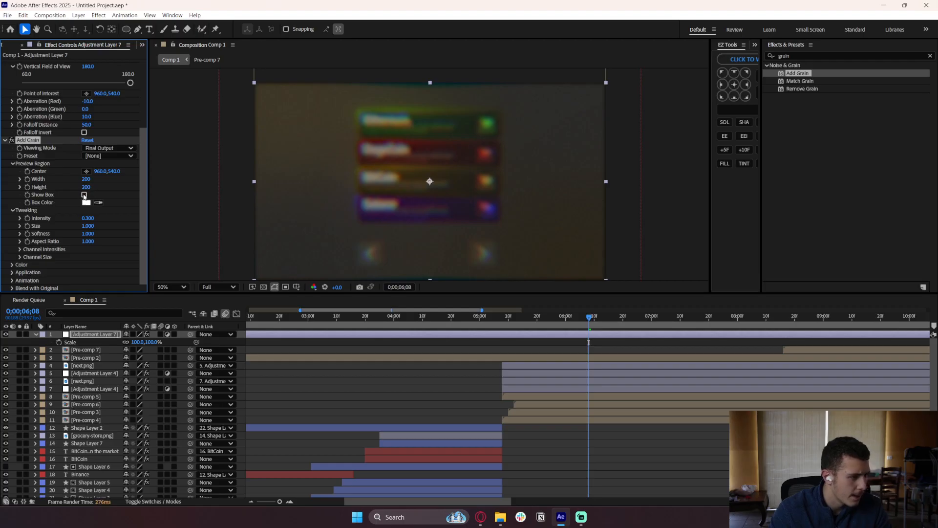
Review Add Grain's color, application, animation and blend settings and delete the effect from the adjustment layer.
click(12, 265)
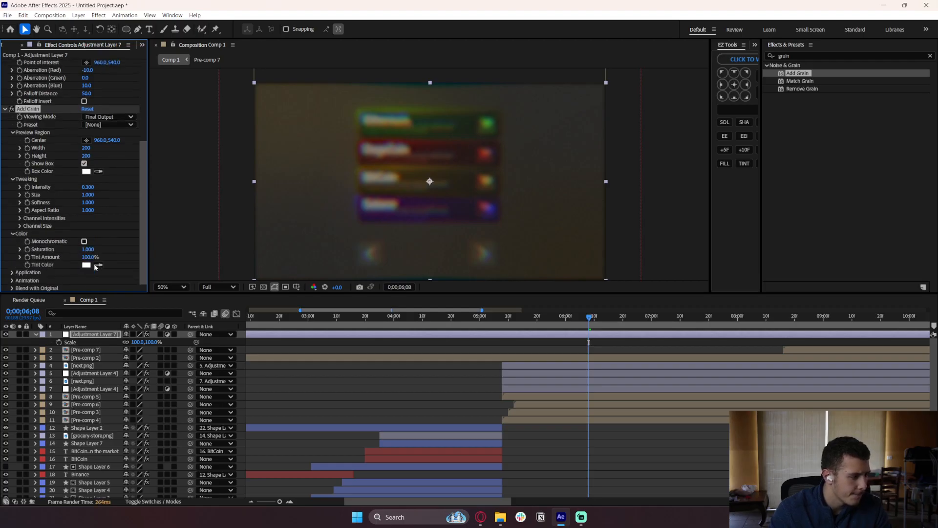
click(12, 273)
click(13, 280)
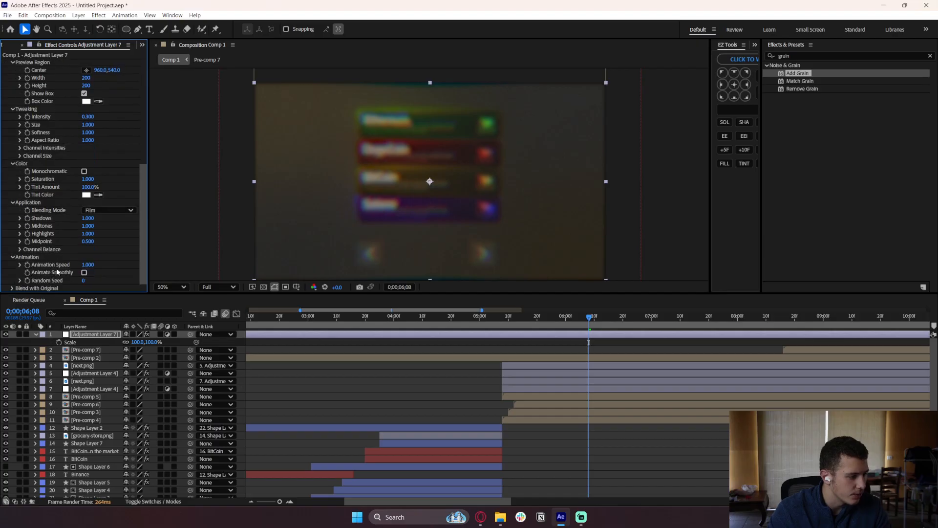
click(12, 288)
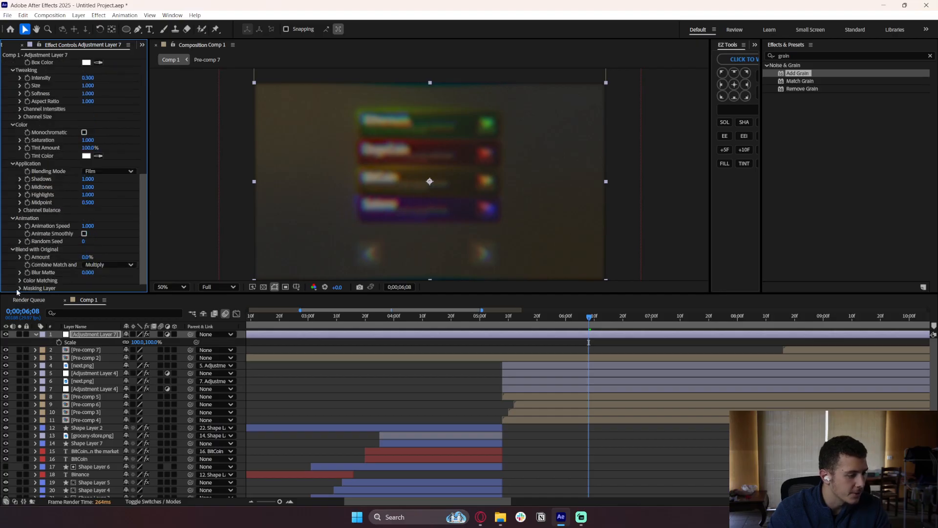
scroll(66, 276, up, 4)
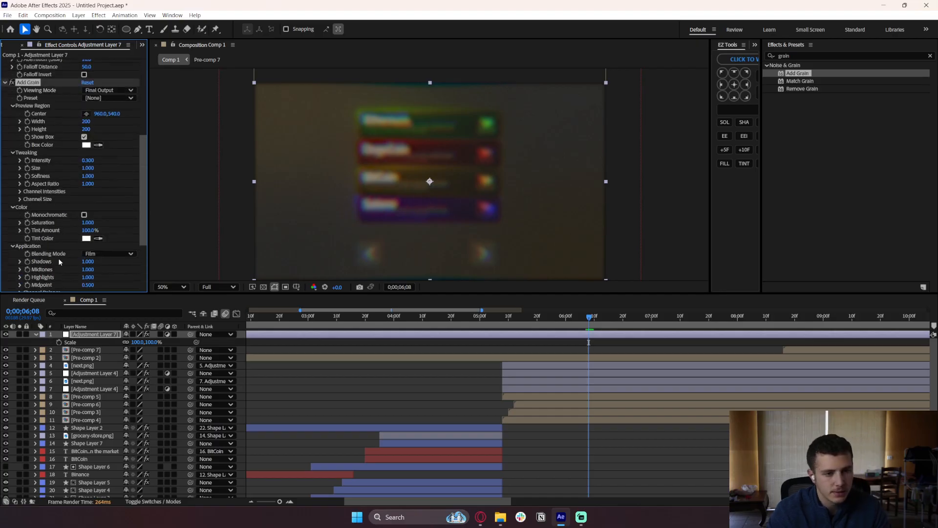
scroll(36, 213, up, 1)
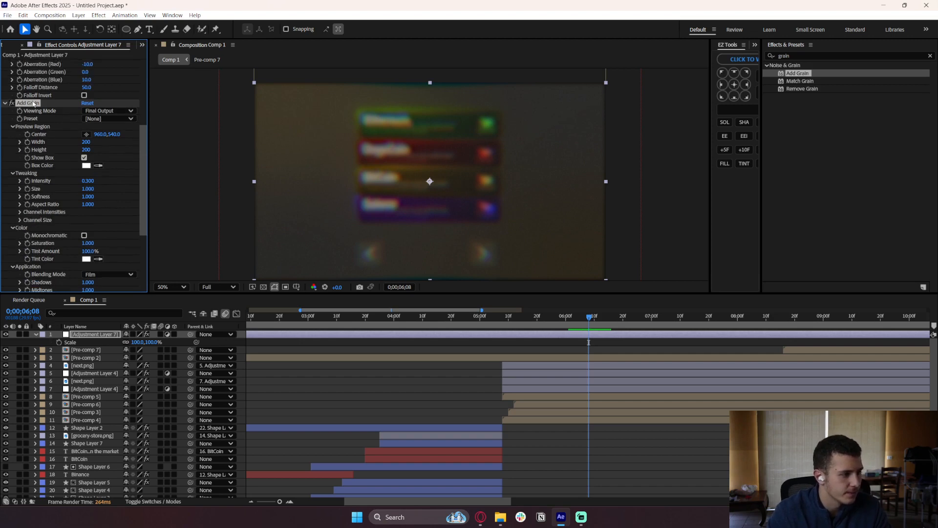
key(Delete)
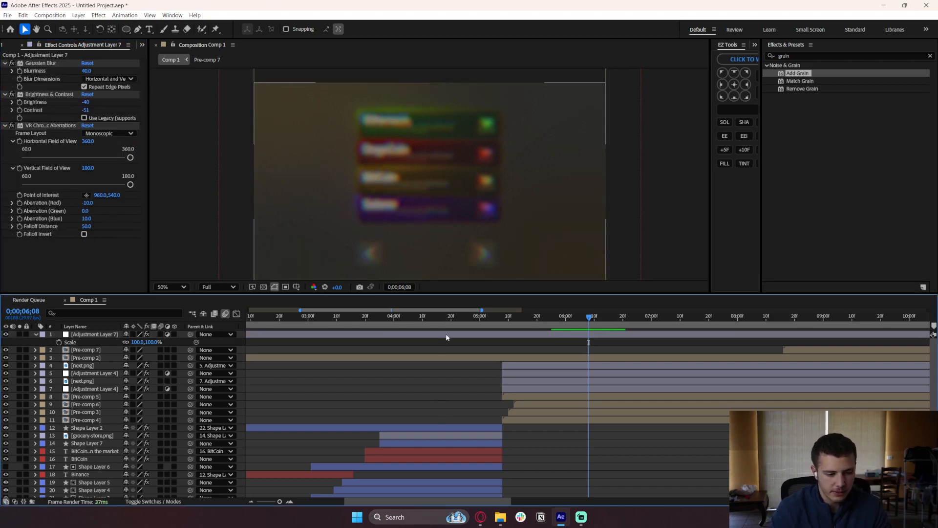
Draw an elliptical mask about the size of the frame on the top adjustment layer and invert it.
click(447, 336)
drag(126, 29, 164, 50)
mouse_move(264, 88)
mouse_down()
mouse_move(402, 210)
mouse_move(593, 219)
mouse_move(604, 277)
mouse_up()
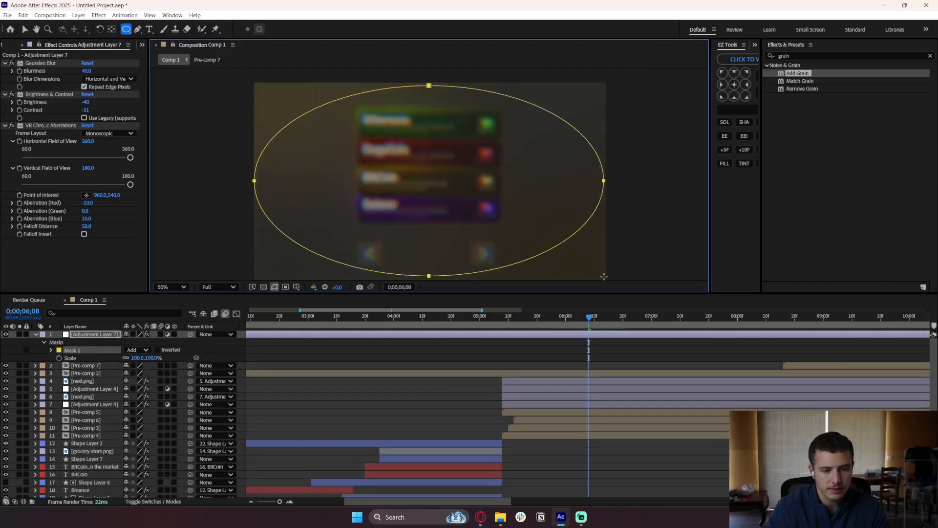
click(158, 349)
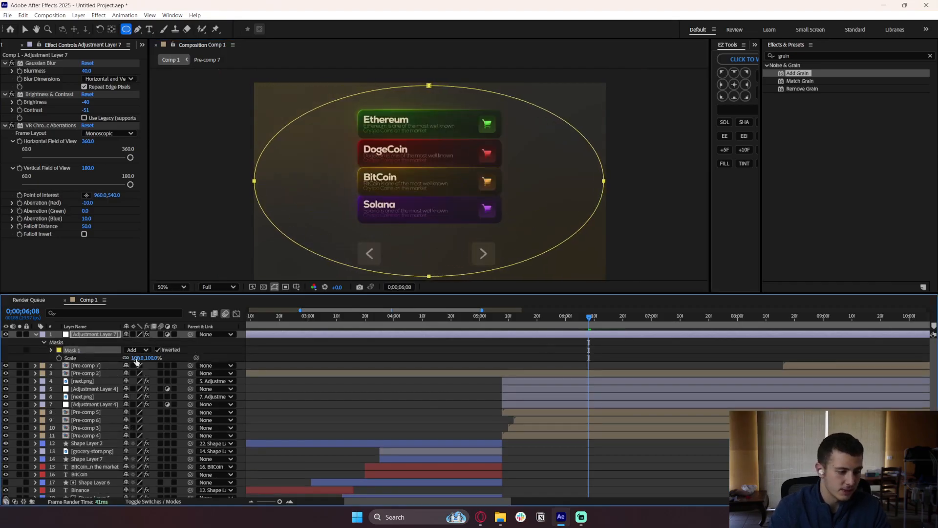
Feather the adjustment layer's elliptical mask by 164 pixels and preview the animation from 0;00;02;13.
click(100, 335)
key(f)
drag(132, 351, 211, 352)
click(312, 401)
drag(315, 318, 260, 318)
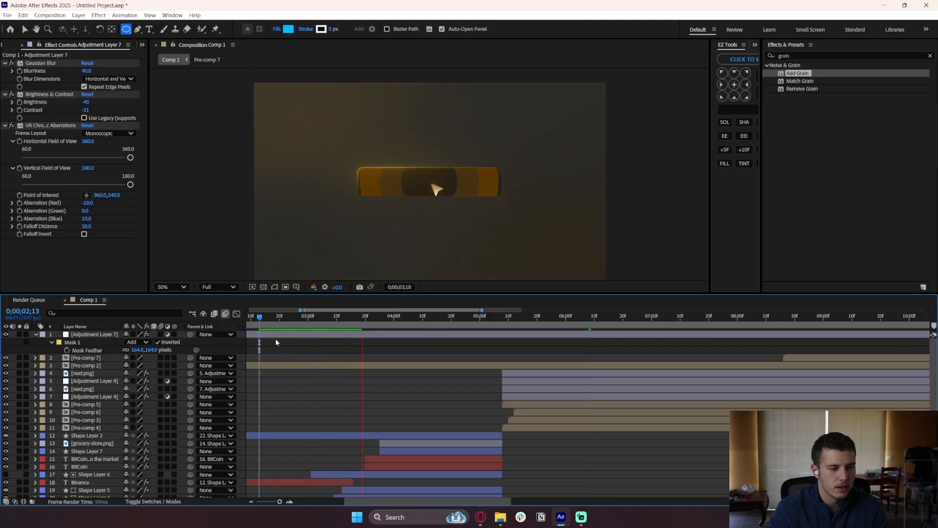
Scale the top adjustment layer with its elliptical mask to 120%.
click(307, 340)
key(t)
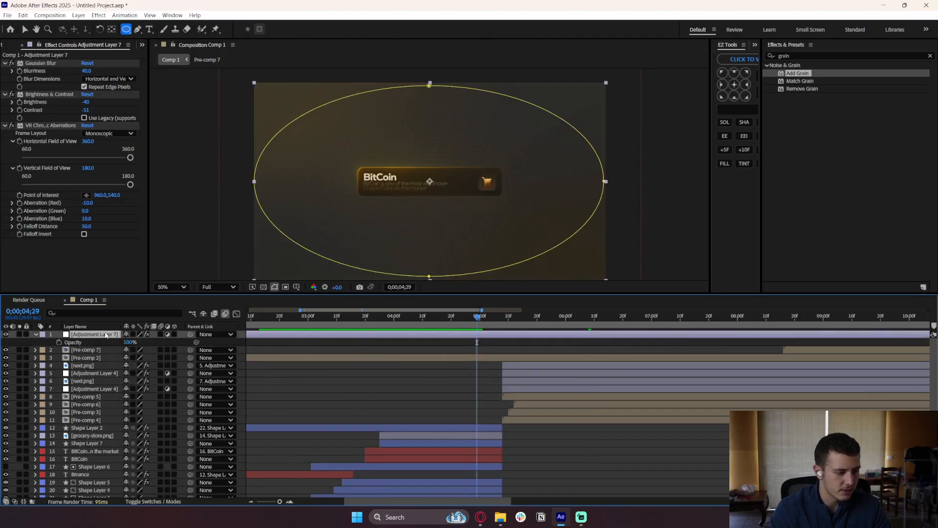
key(s)
click(139, 342)
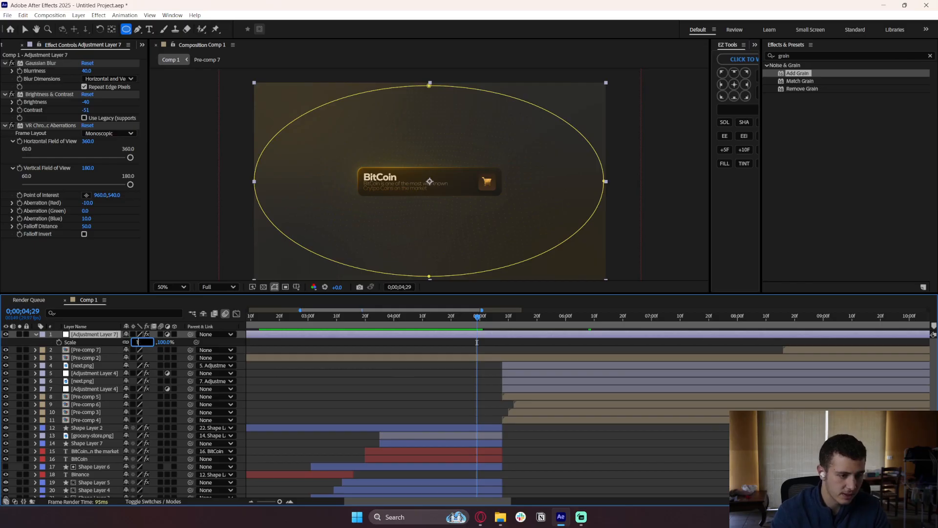
text(20)
key(Return)
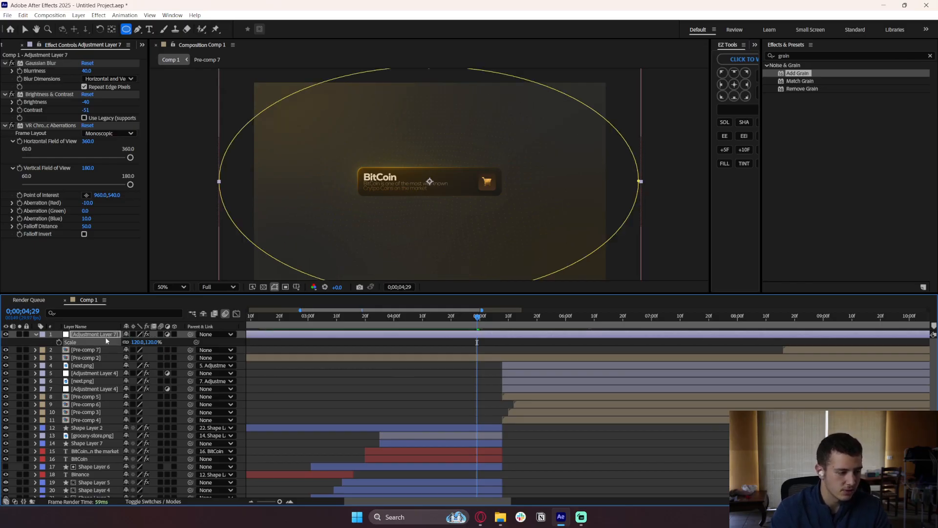
Set the top adjustment layer's opacity to 75%.
key(t)
click(133, 342)
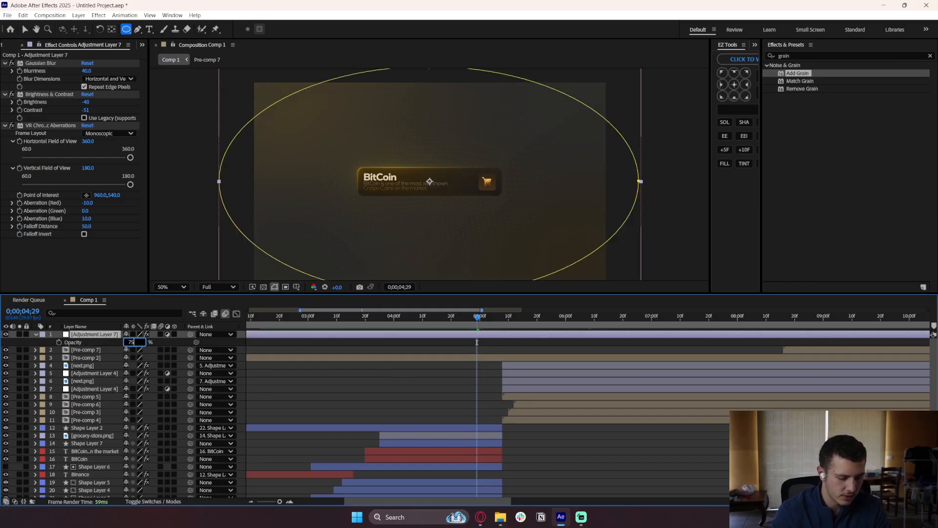
text(75)
key(Return)
Save the project as "project file" in New folder, one level beside the animation 3 folder.
key(ctrl+s)
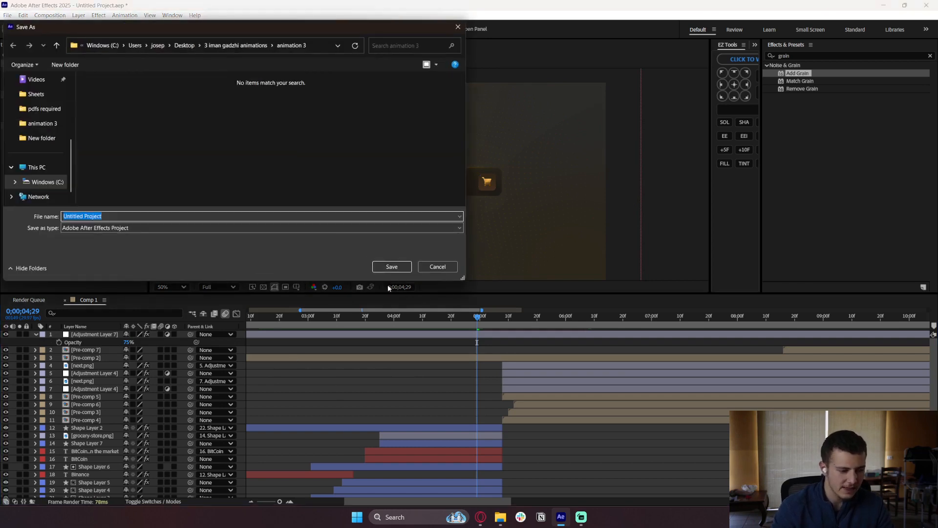
click(428, 267)
click(328, 316)
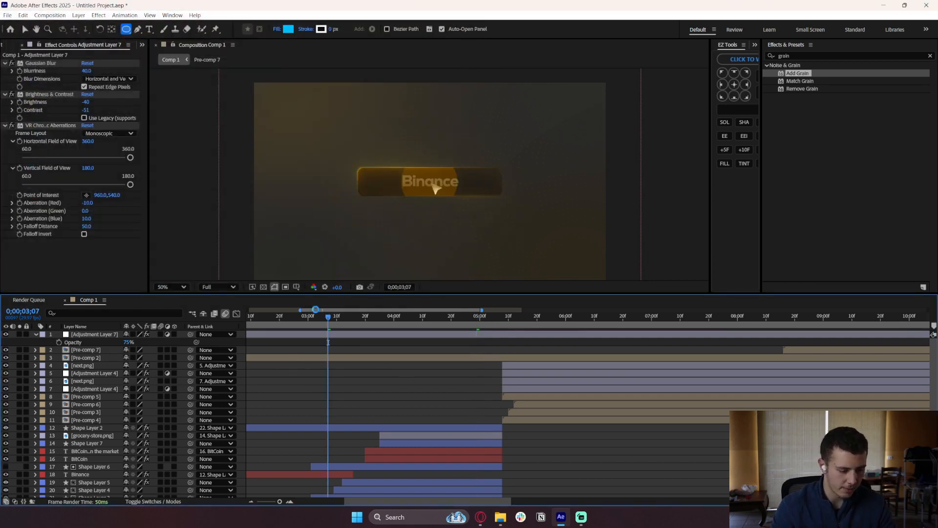
key(ctrl+s)
click(244, 47)
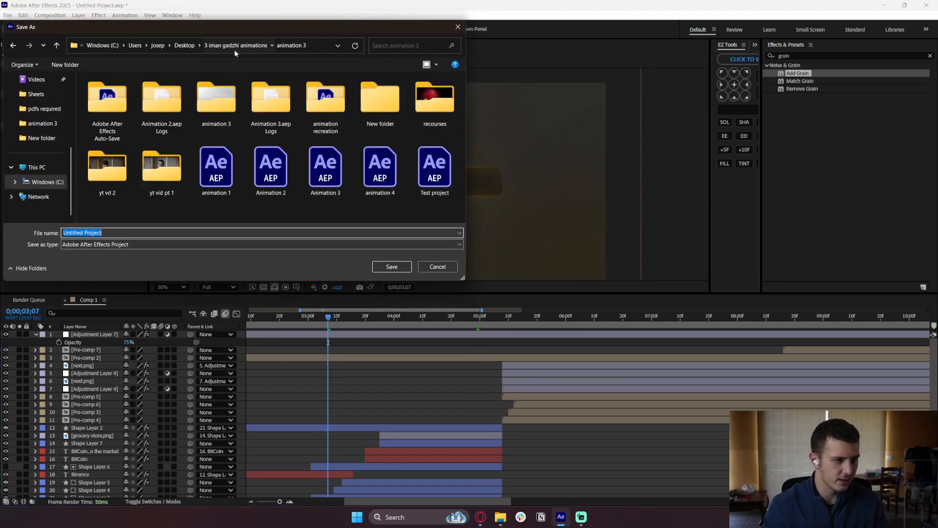
double_click(380, 100)
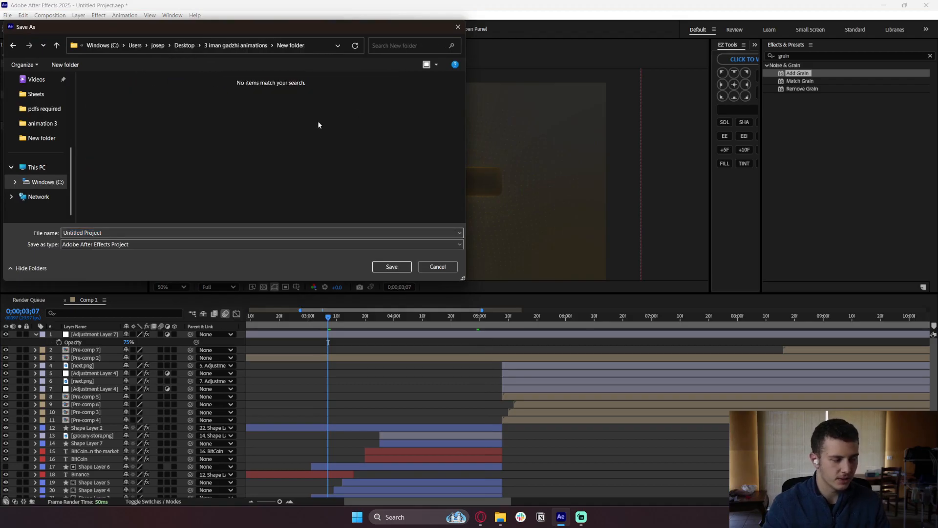
click(137, 233)
text(project file)
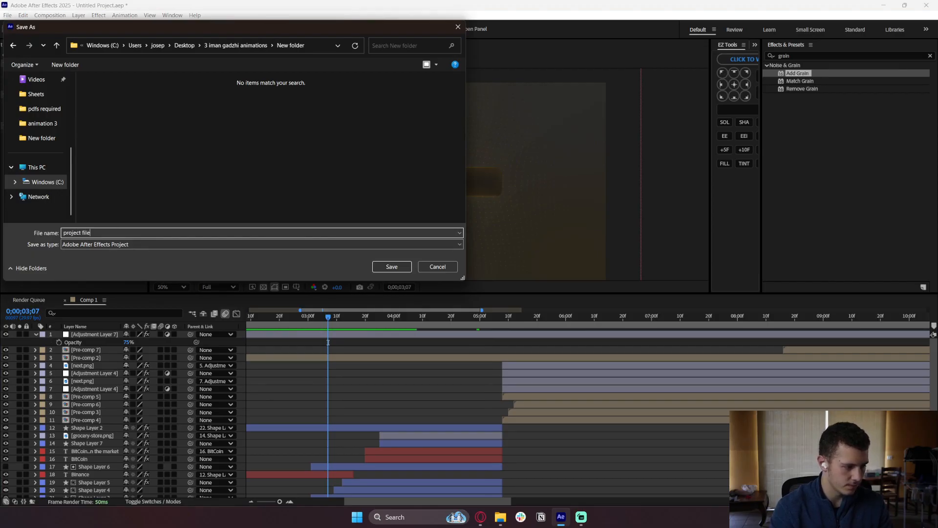
key(Return)
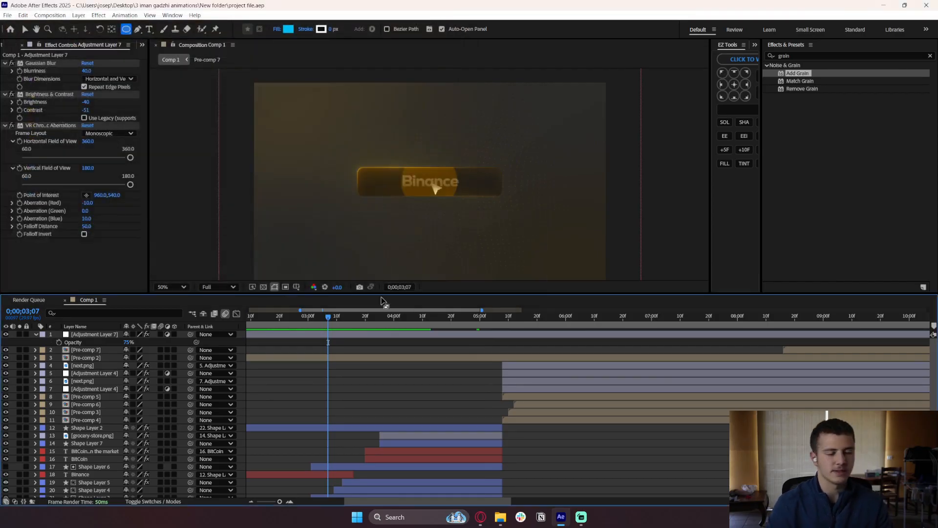
Review the finished animation across the whole timeline and play it from the start, including with the composition view maximized.
drag(359, 316, 657, 353)
key(minus)
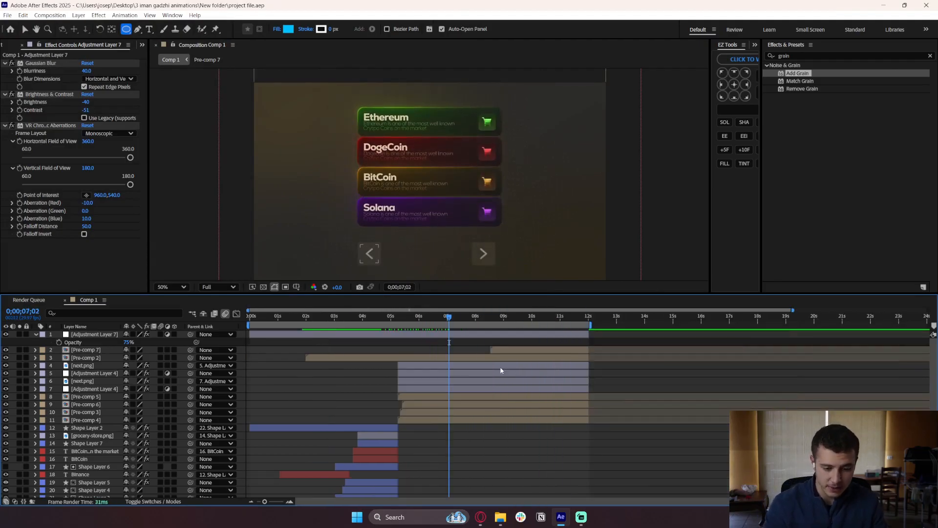
drag(464, 317, 563, 318)
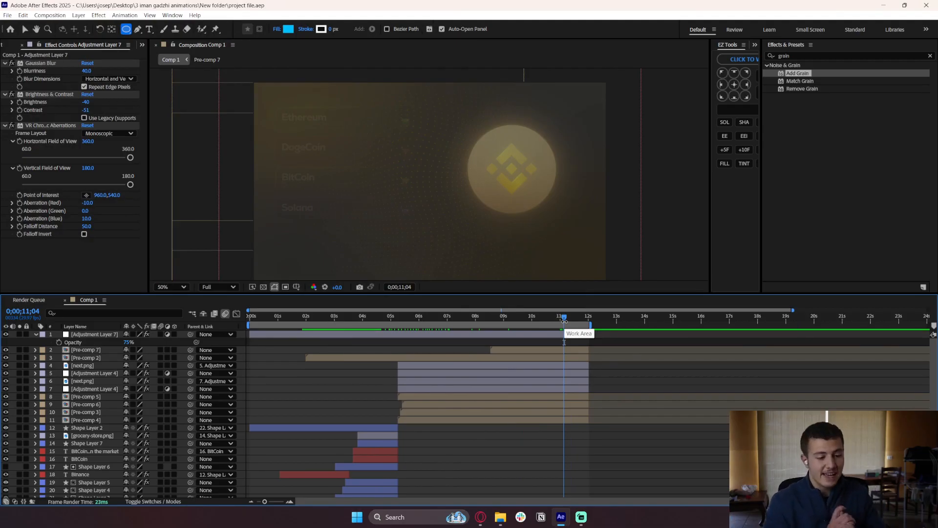
drag(563, 342, 250, 342)
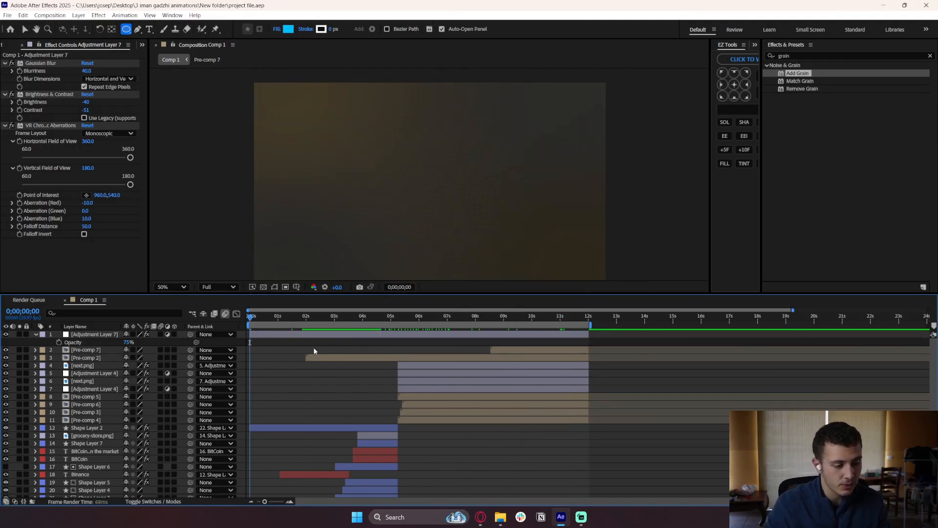
key(space)
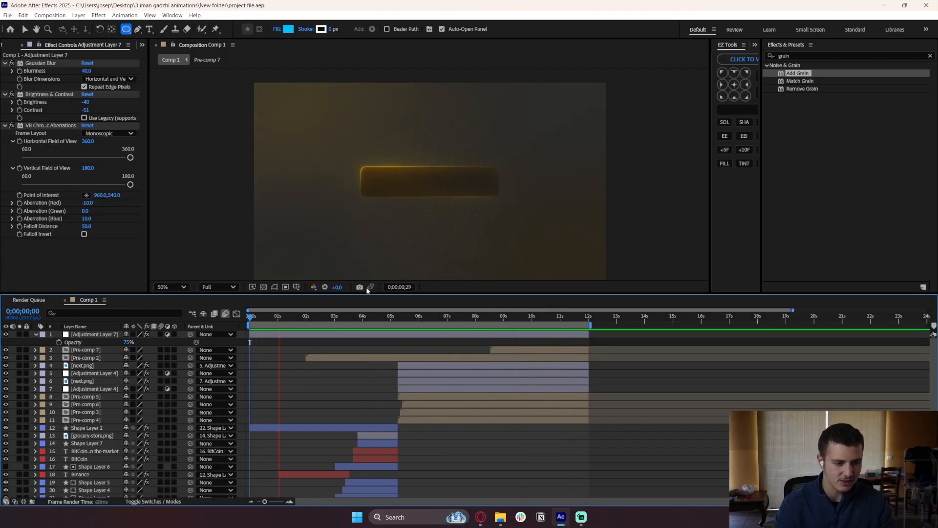
click(665, 255)
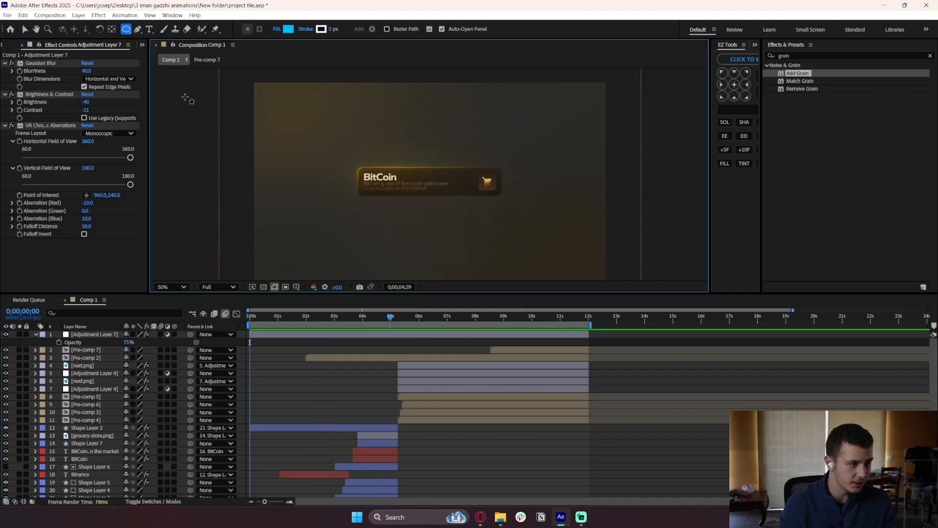
click(24, 29)
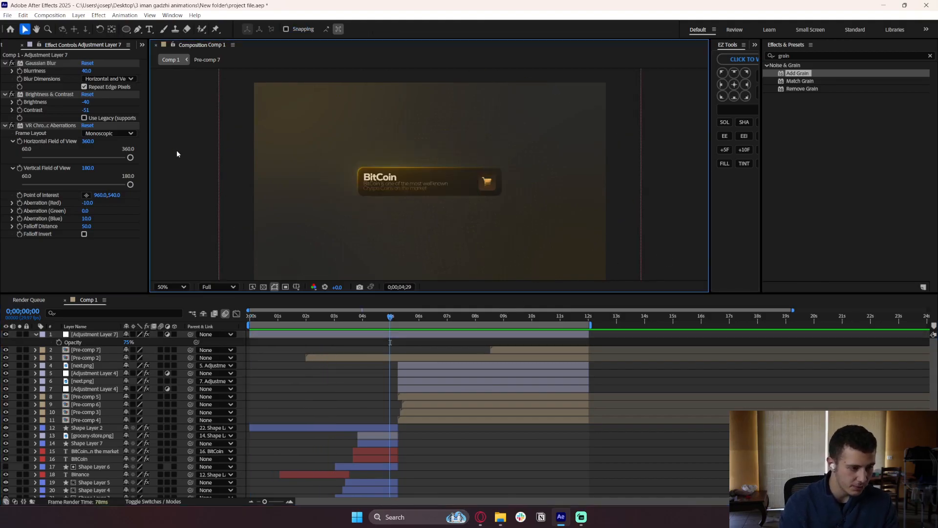
key(grave)
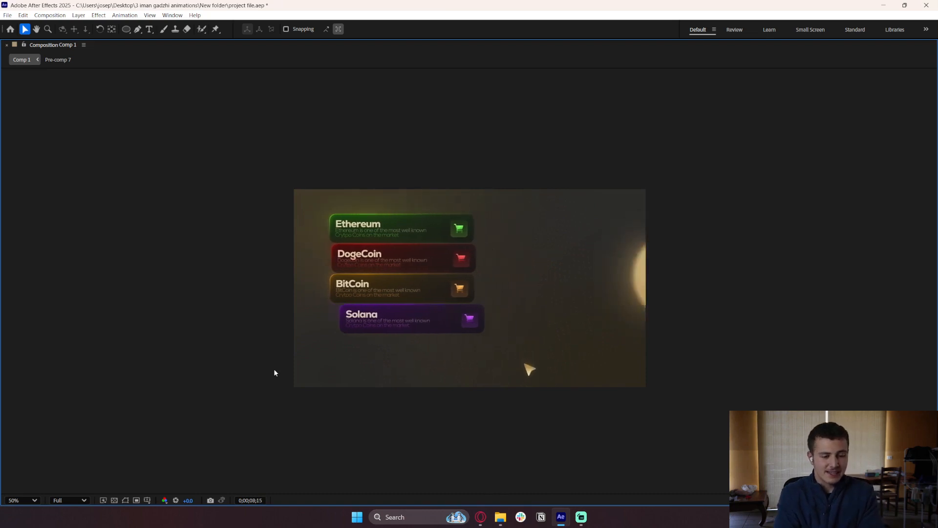
key(grave)
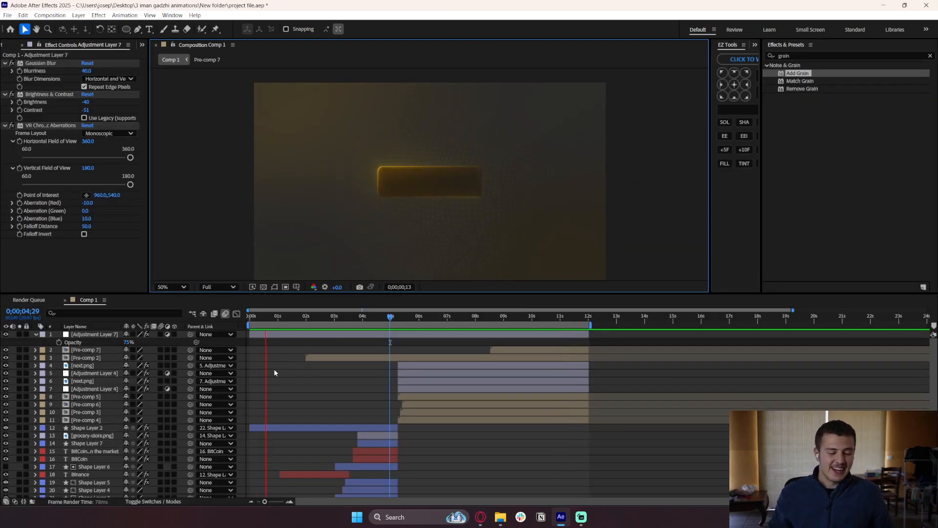
key(space)
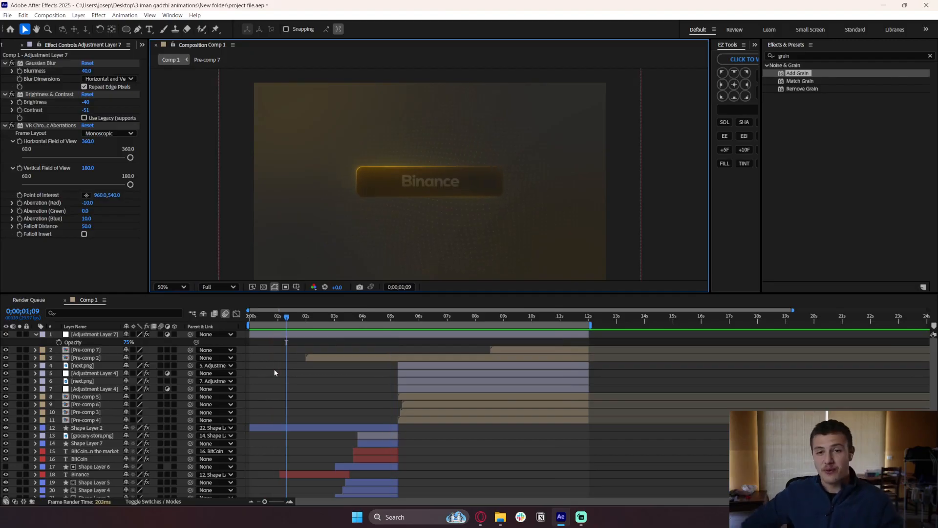